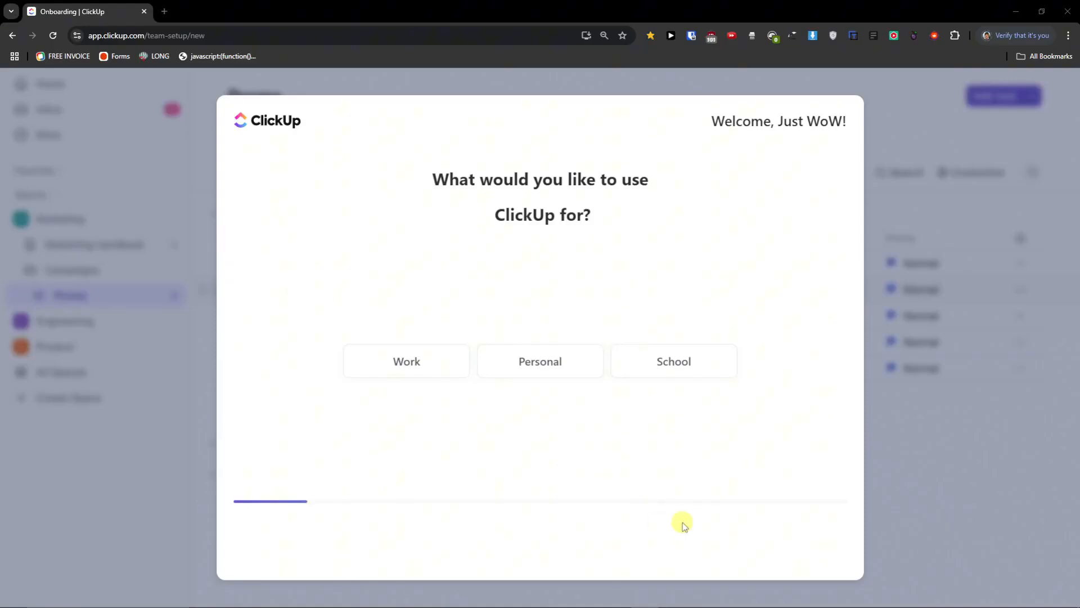
- Answer the setup questions with Work, Marketing and Reddit, and skip inviting anyone
left_click_drag(433, 182, 601, 212)
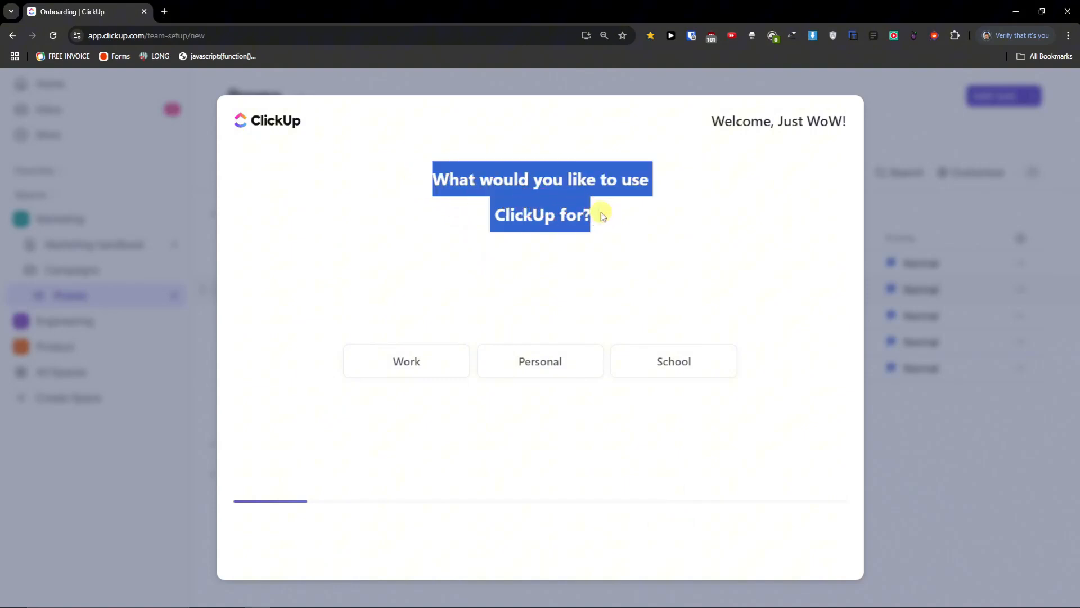
left_click(419, 366)
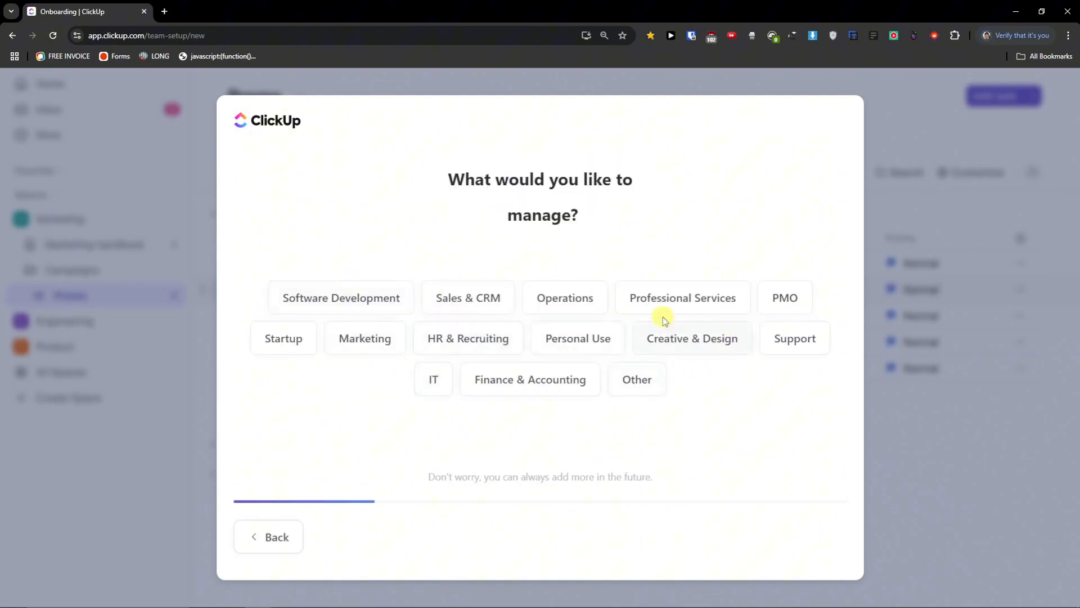
left_click(360, 348)
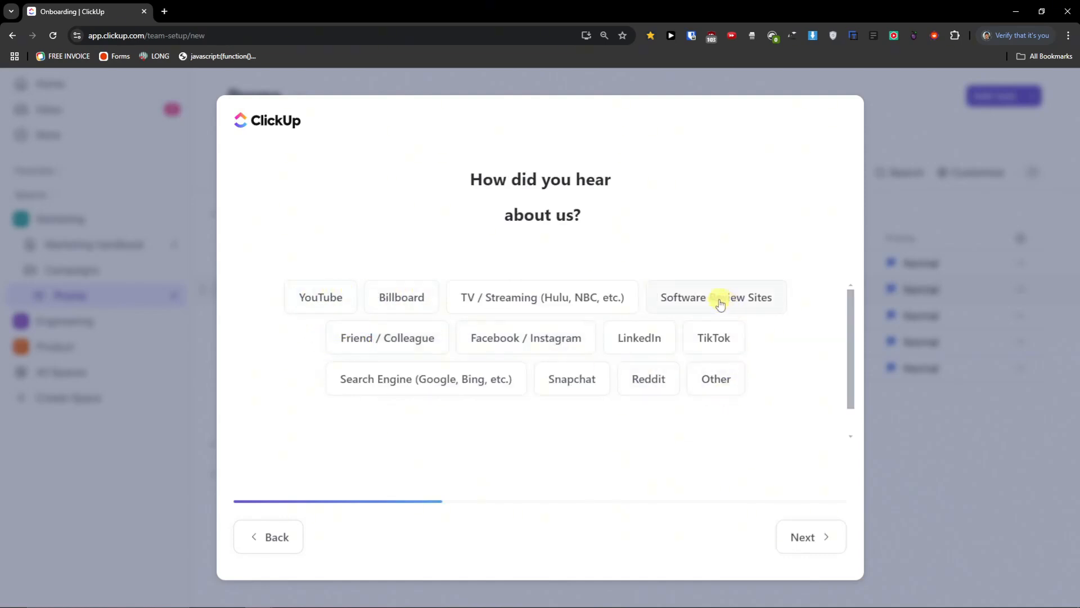
left_click(656, 374)
left_click(546, 362)
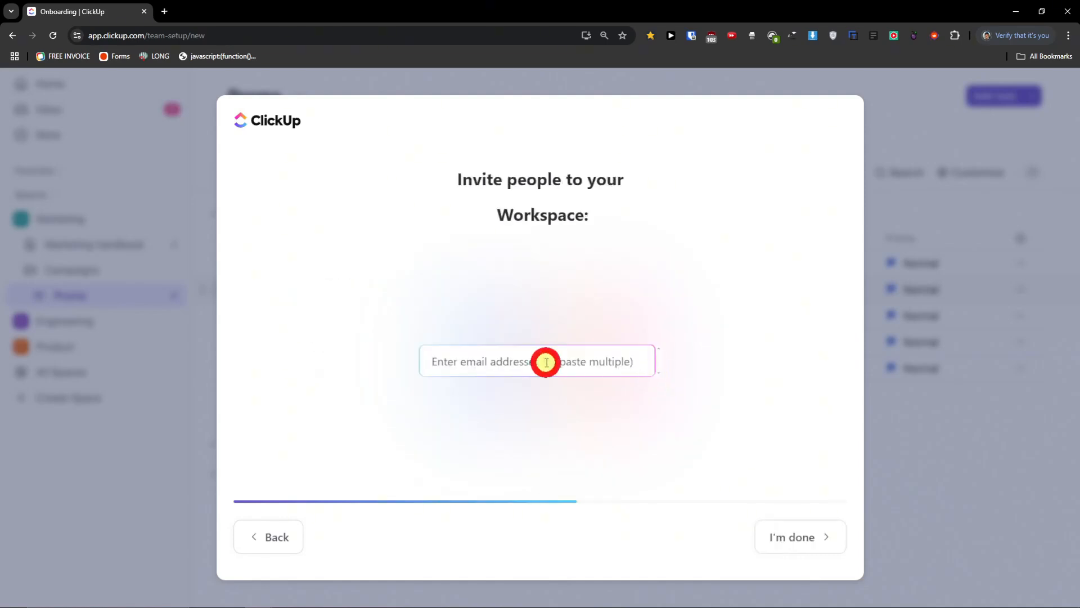
left_click_drag(463, 188, 613, 221)
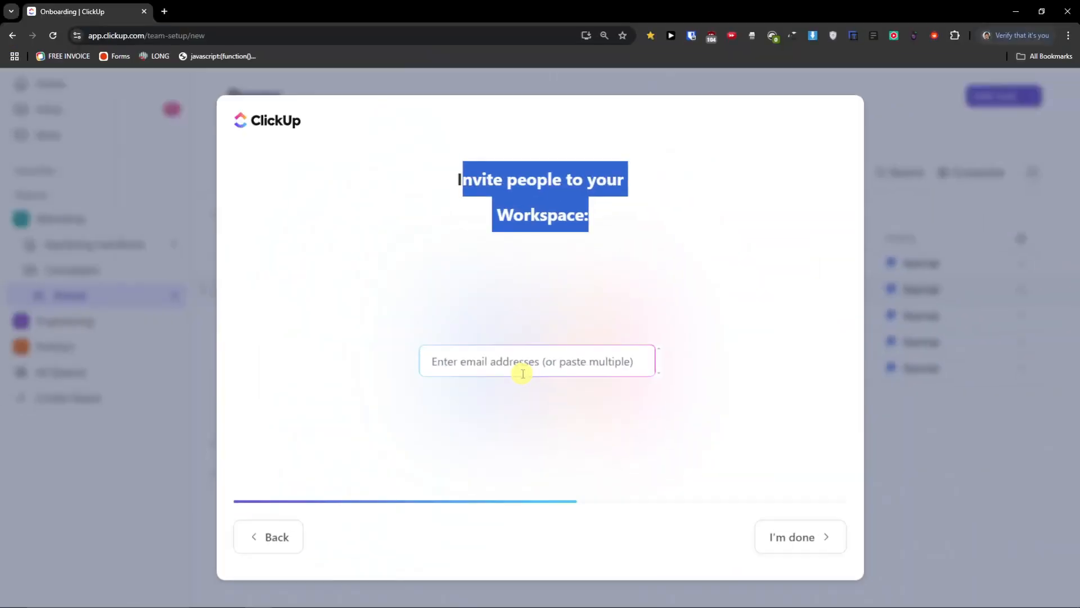
left_click(522, 387)
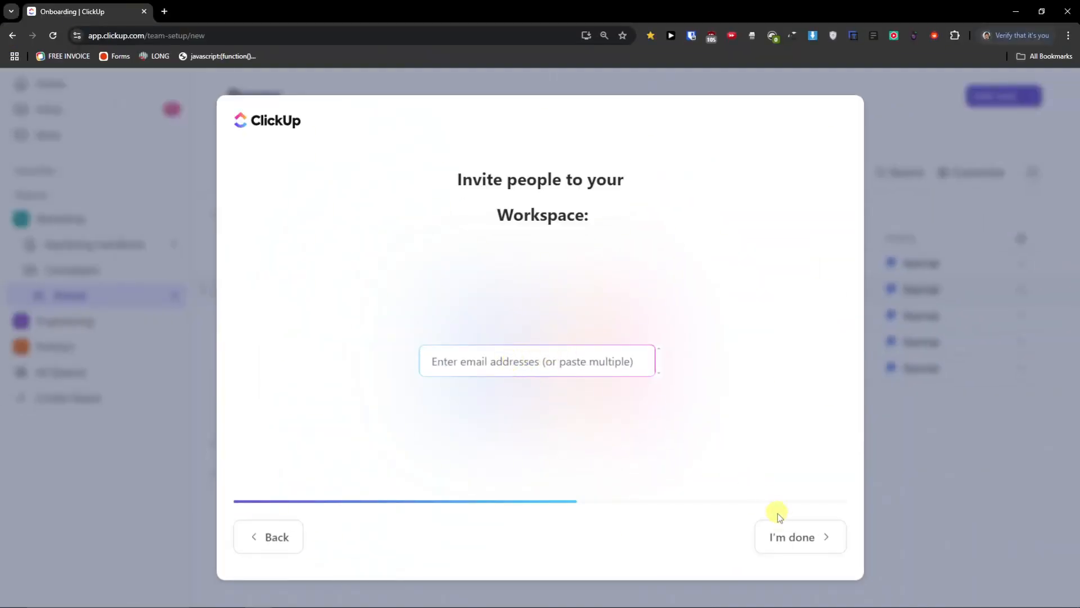
left_click(791, 537)
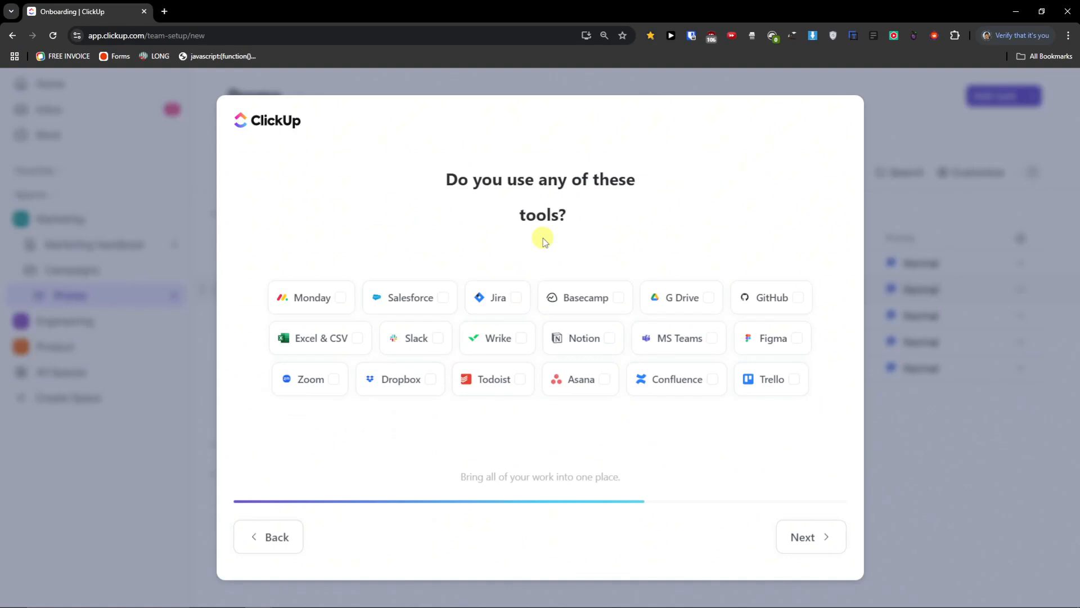
- Pick Asana as a tool already used and Tasks & Projects as the feature of interest
left_click(612, 370)
left_click(789, 531)
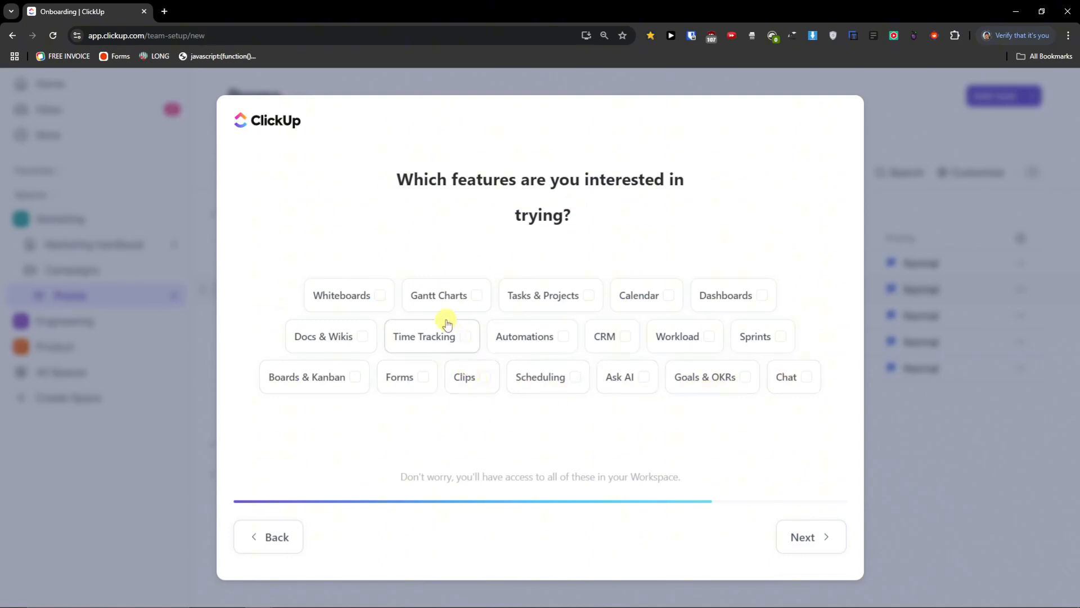
left_click(559, 302)
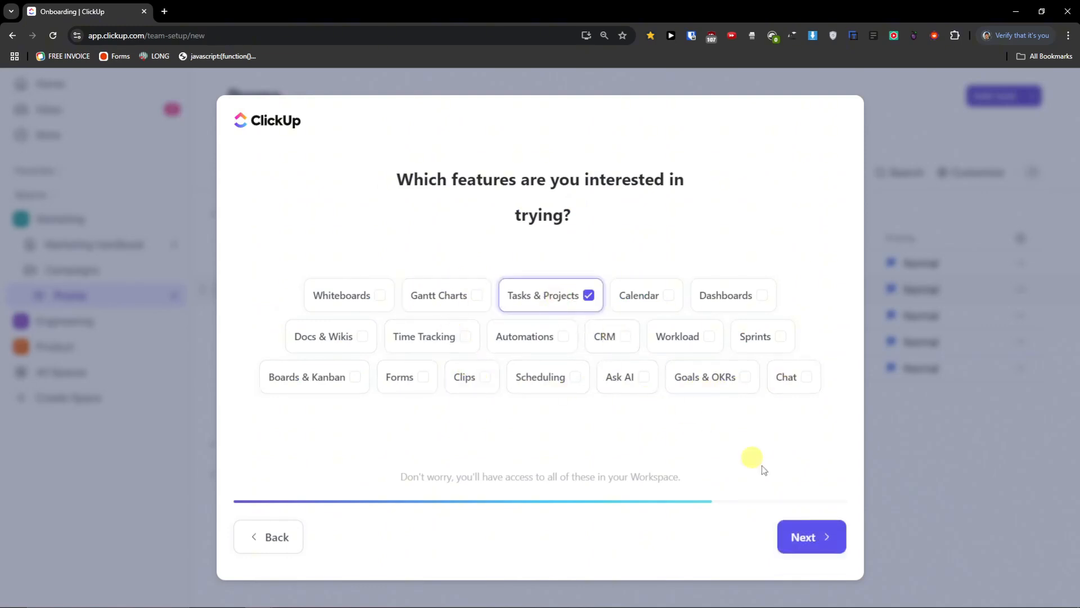
left_click(801, 542)
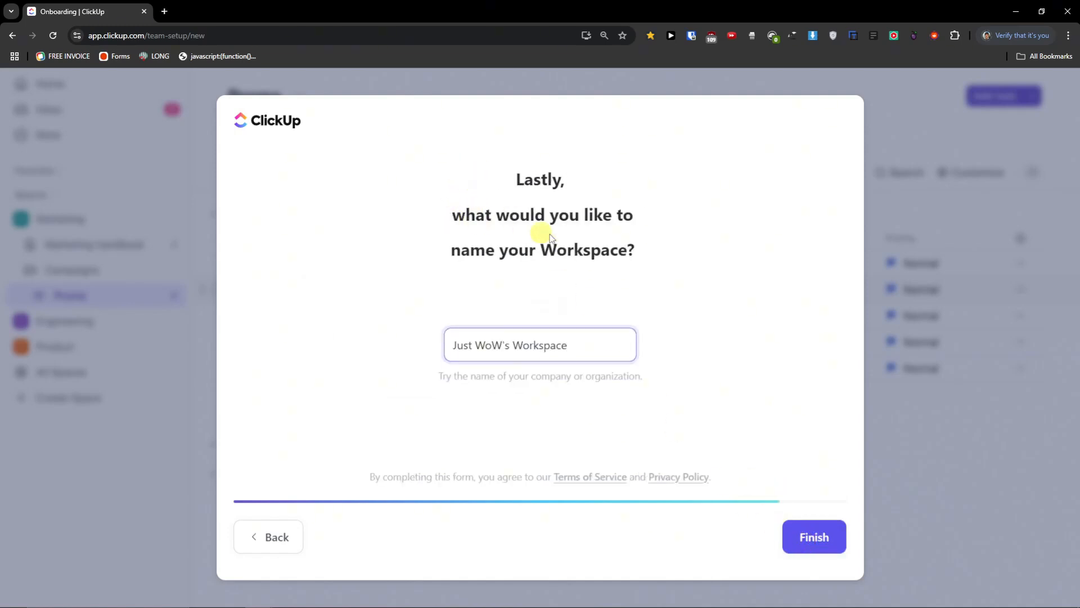
- Replace the default workspace name with 'Youtube Business' and finish creating the workspace
triple_click(585, 350)
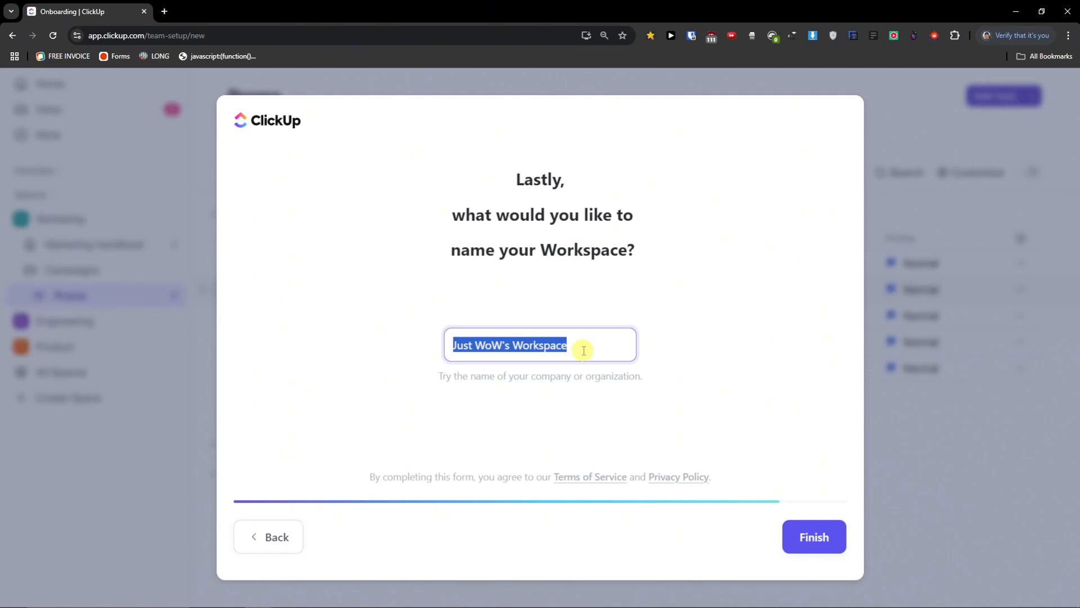
key("BackSpace")
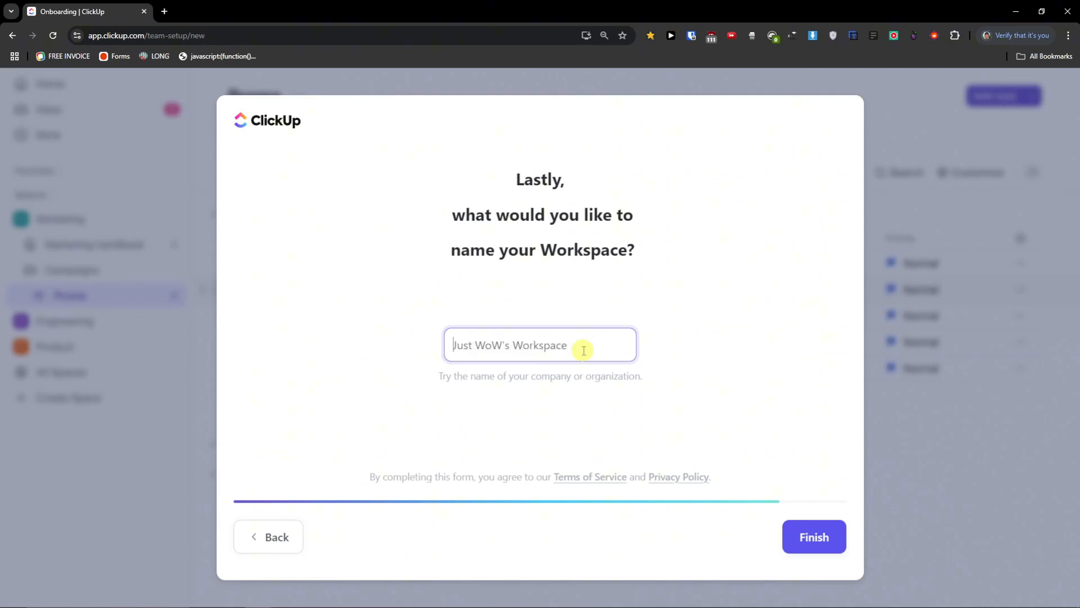
type("Youtube Business")
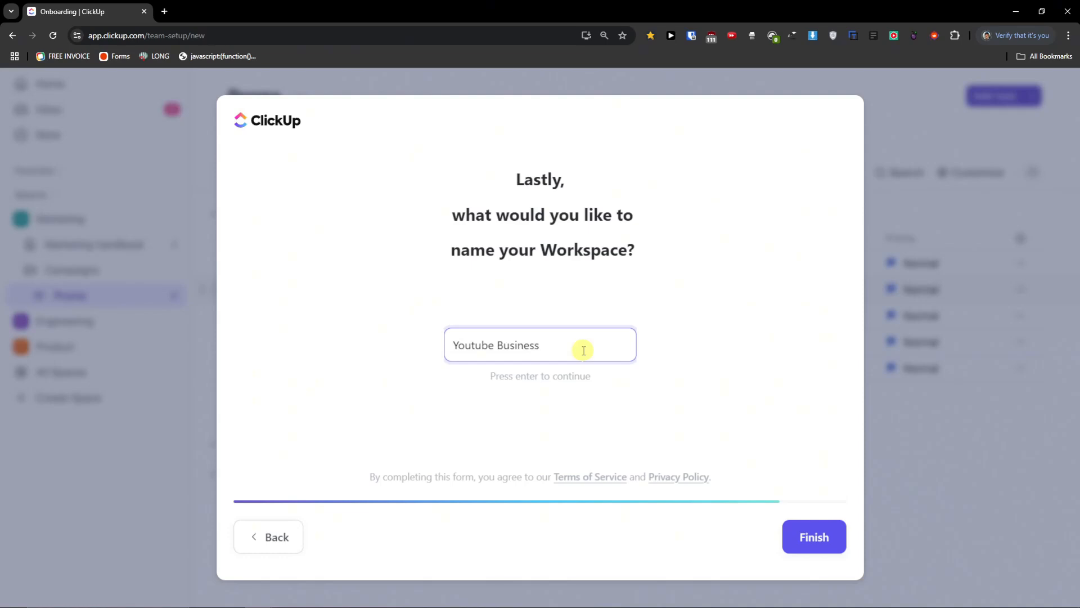
left_click(808, 537)
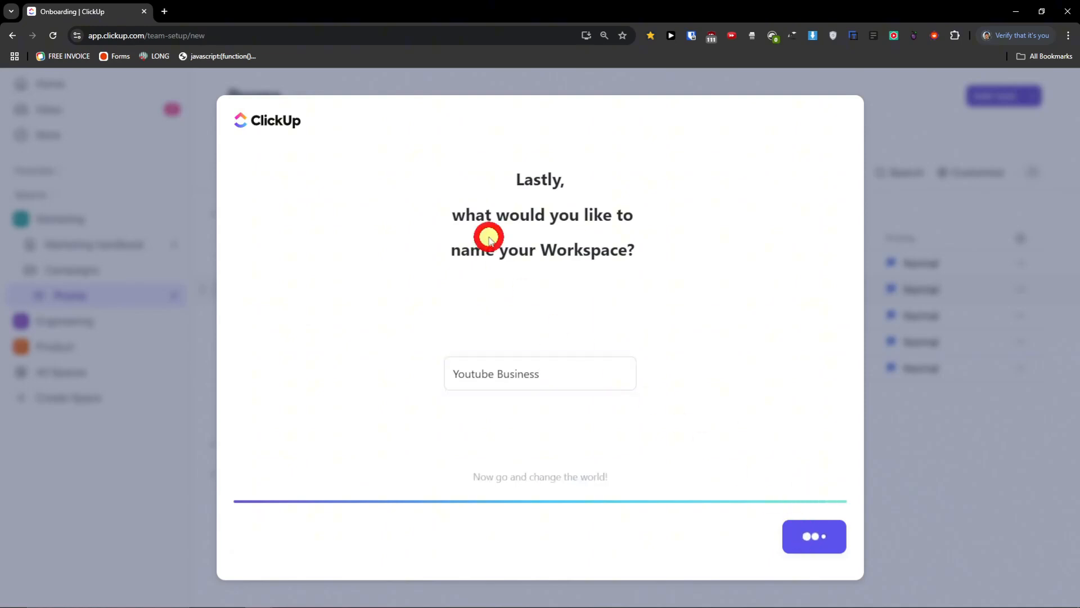
left_click(552, 364)
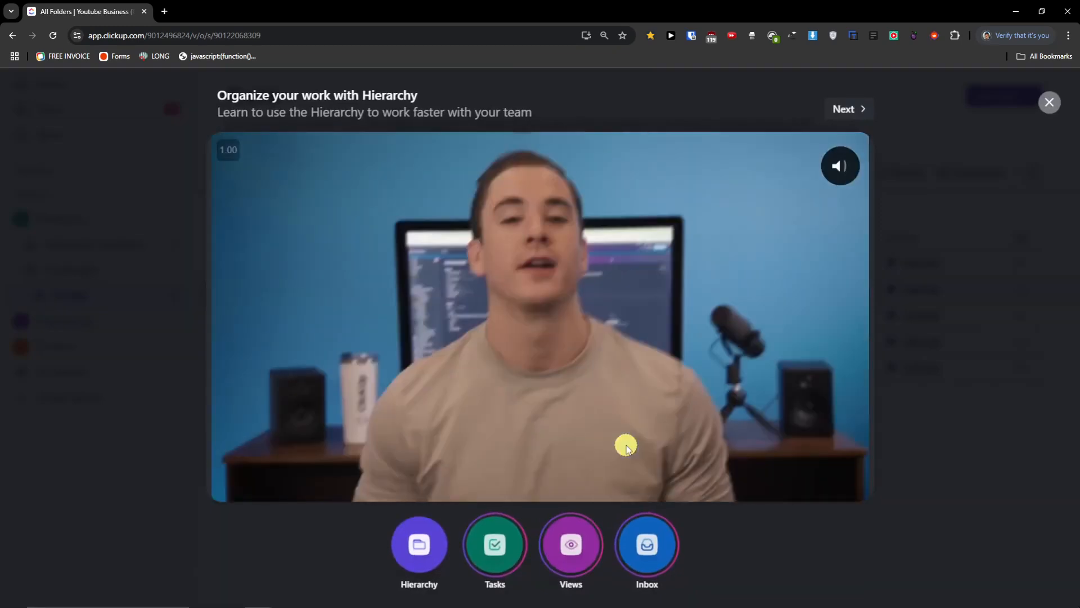
- Dismiss the Hierarchy video and Getting started checklist, then show the Project 2 list in Team Space
left_click(1050, 101)
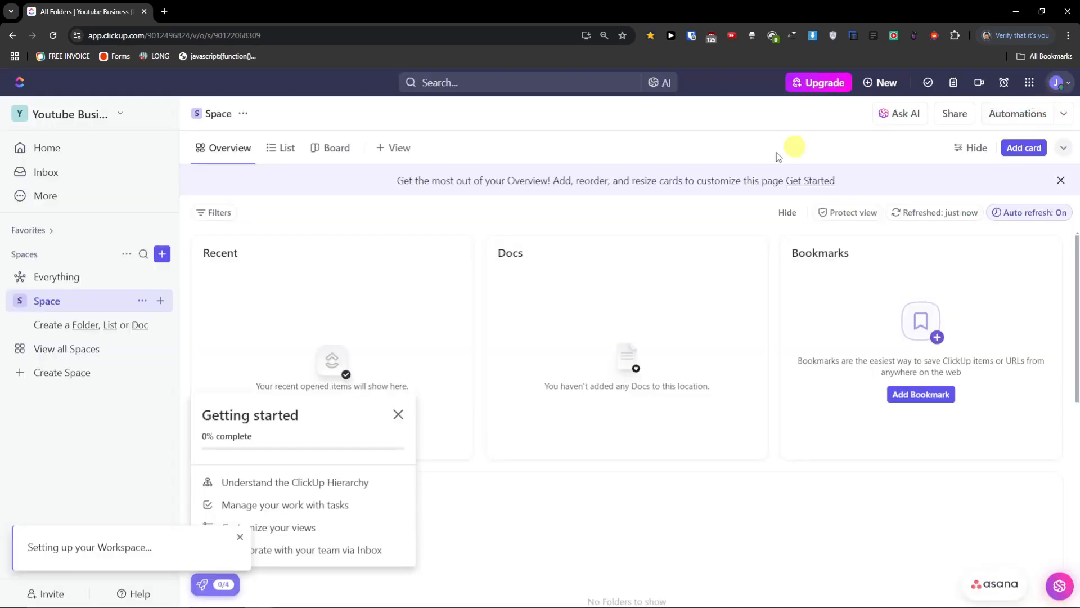
left_click(398, 414)
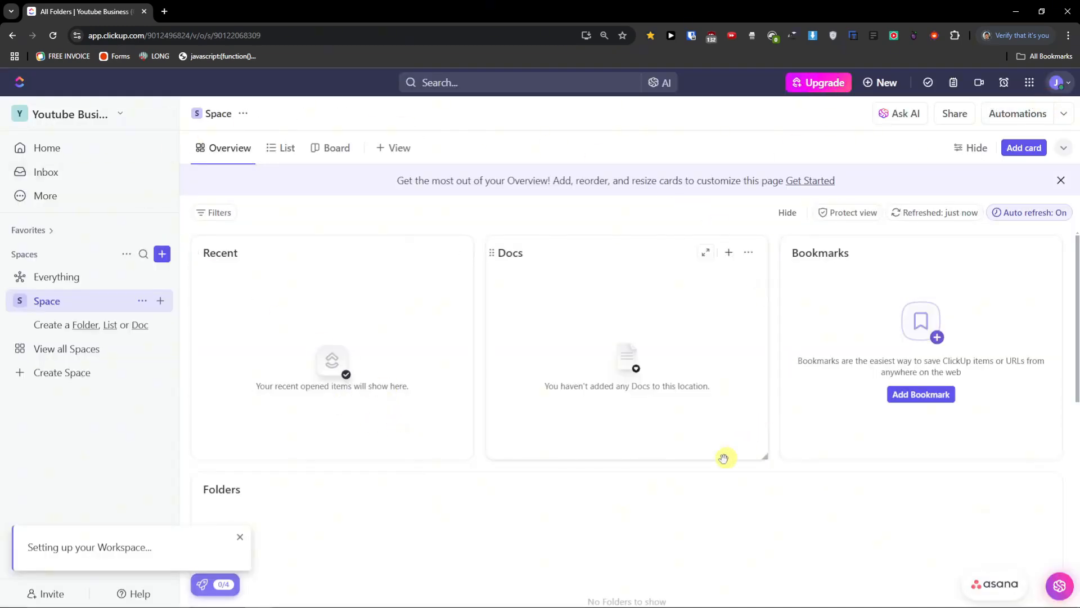
left_click(42, 195)
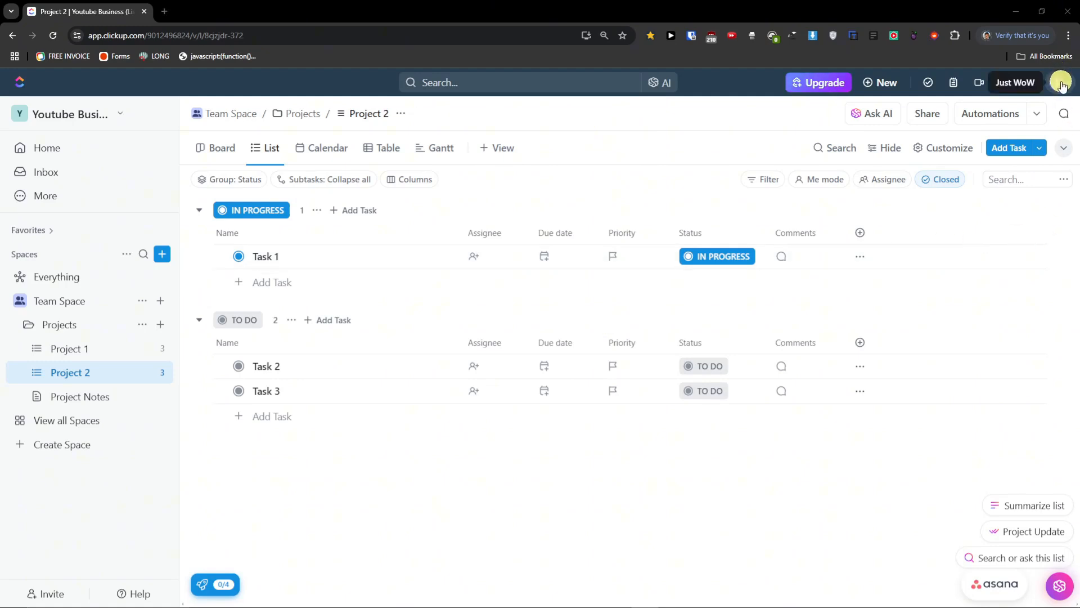
- Switch the appearance to Dark, previewing Purple and Violet before keeping the Blue theme
left_click(1061, 83)
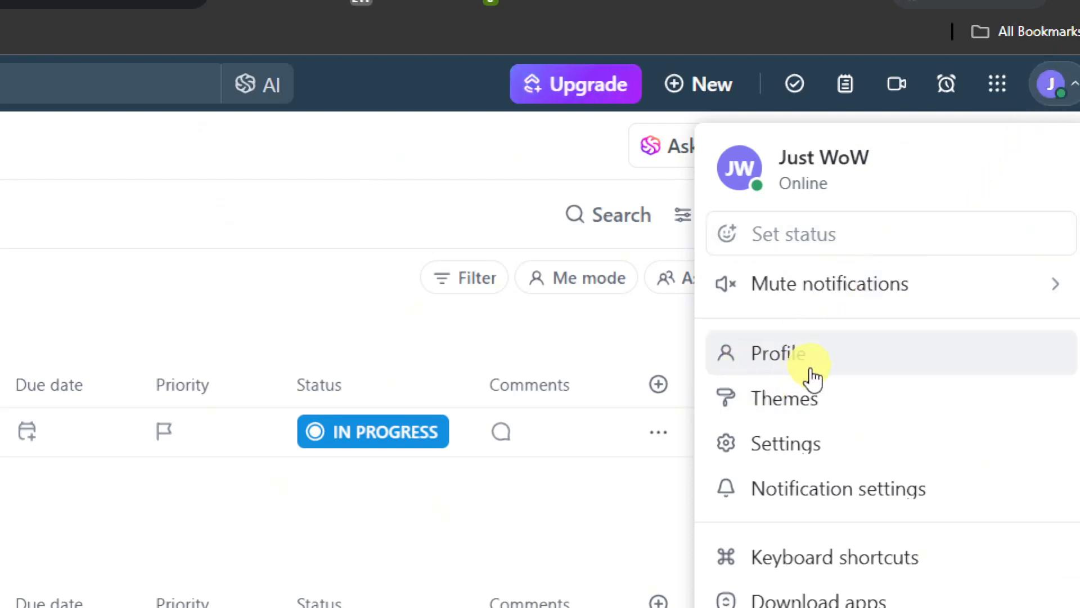
left_click(795, 416)
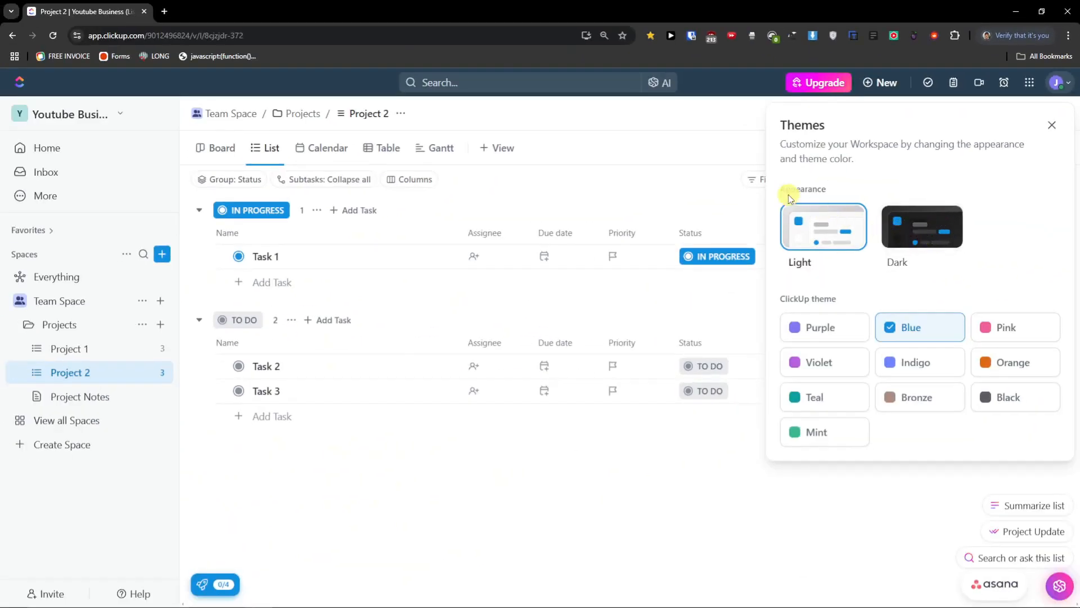
left_click(903, 234)
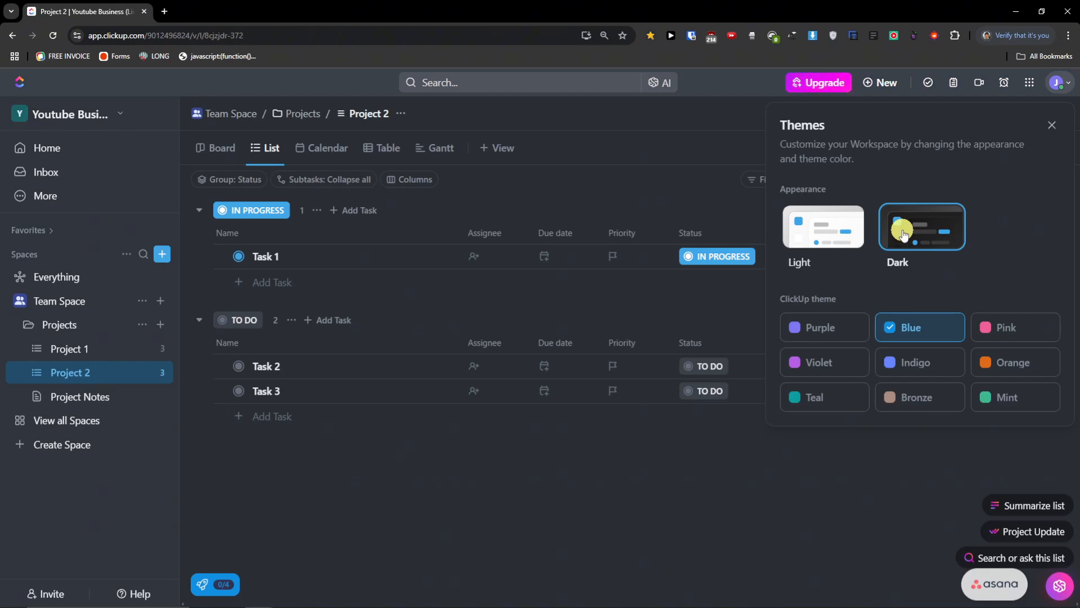
left_click(847, 326)
left_click(860, 365)
left_click(923, 335)
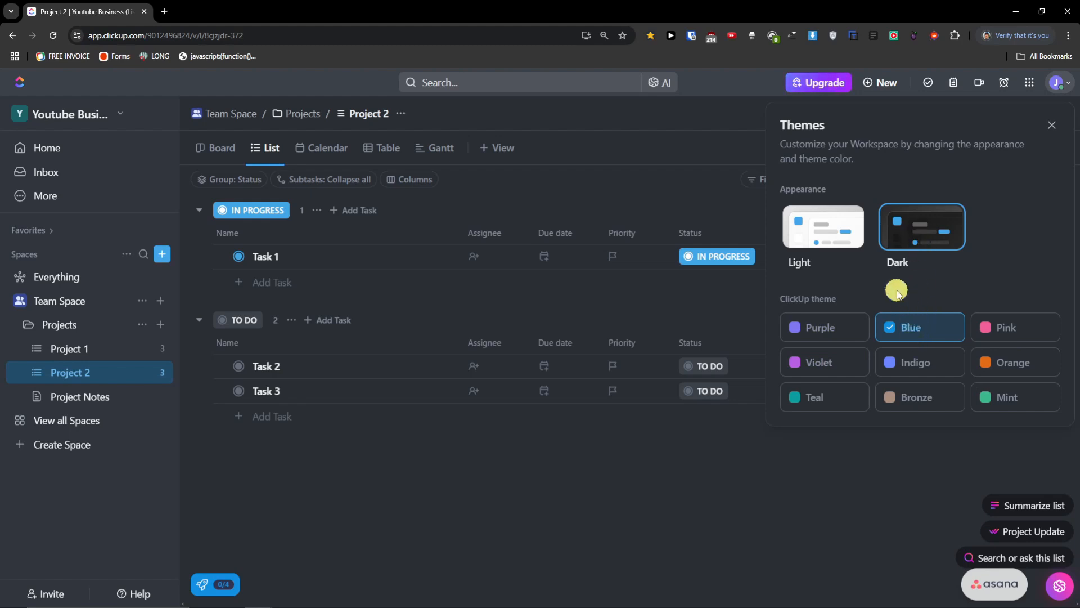
left_click(1050, 127)
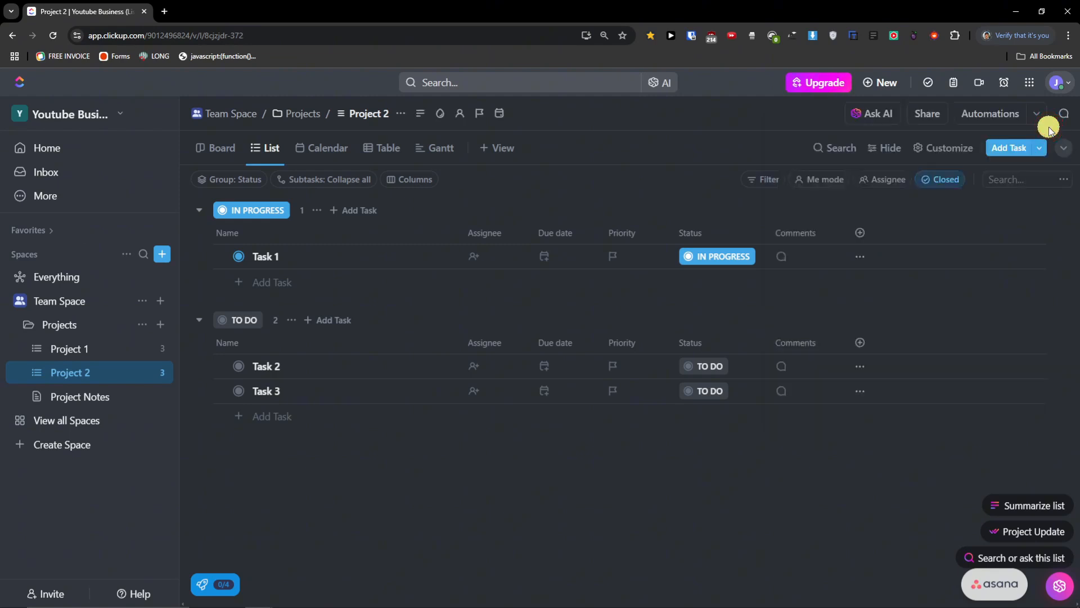
- In My Settings, change the avatar colour to black
left_click(1063, 86)
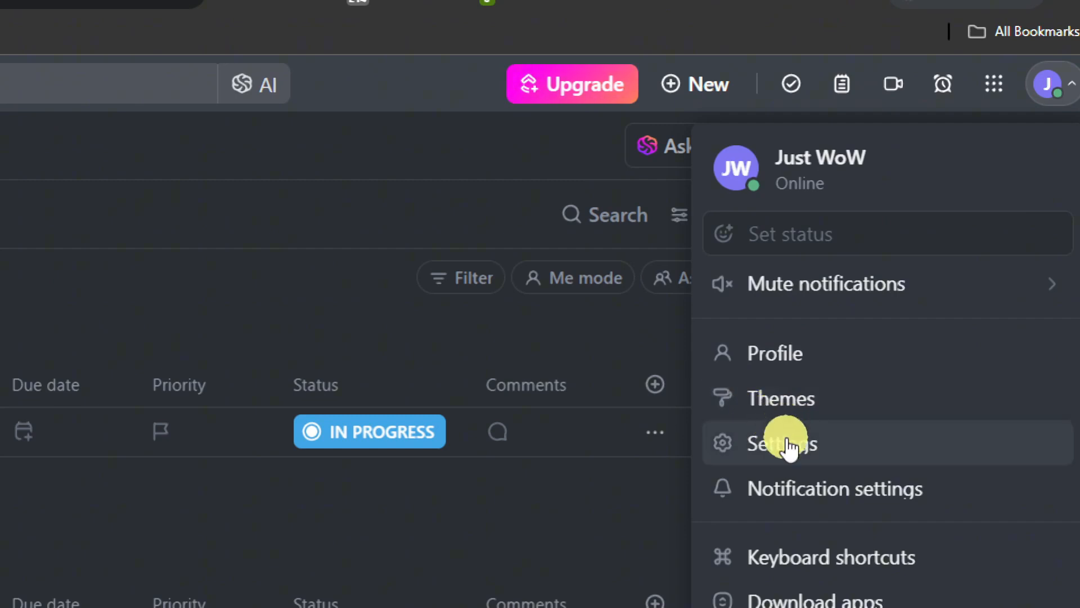
left_click(774, 453)
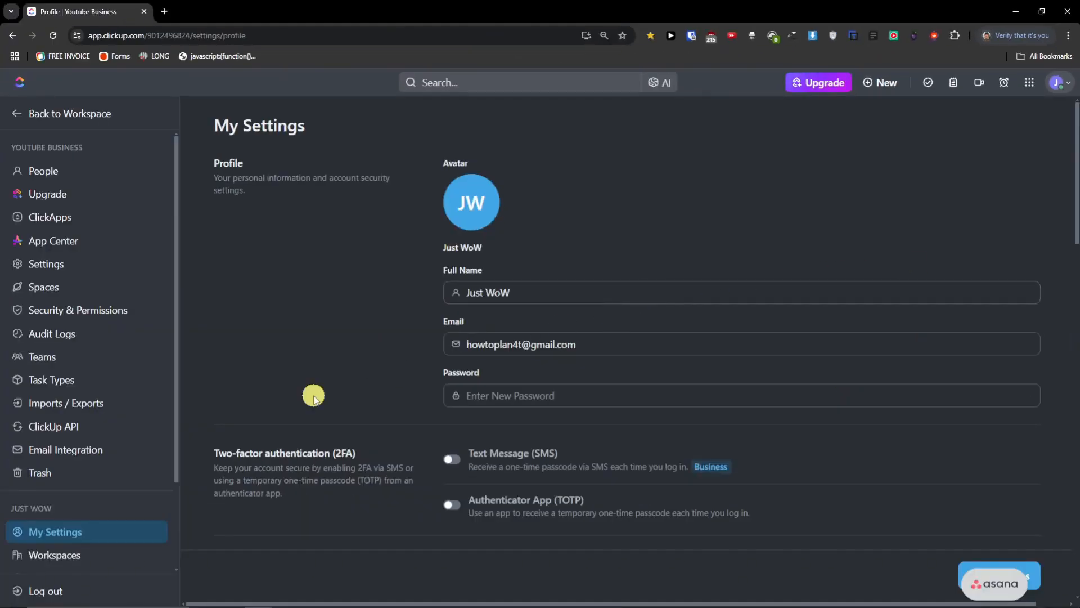
scroll(106, 430, "down", 2)
scroll(337, 370, "down", 2)
scroll(353, 370, "up", 2)
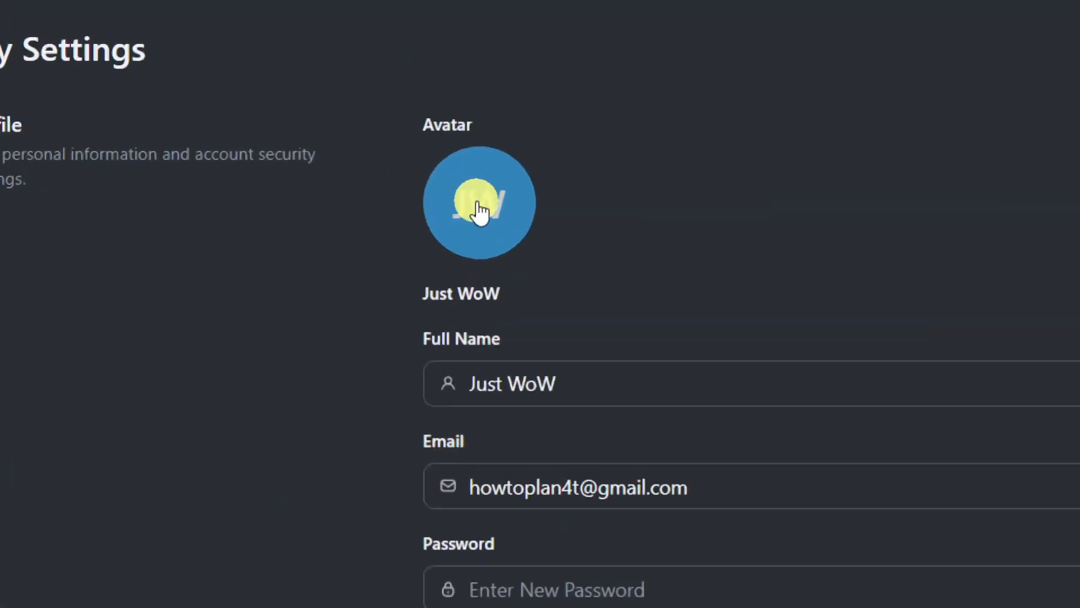
left_click(478, 205)
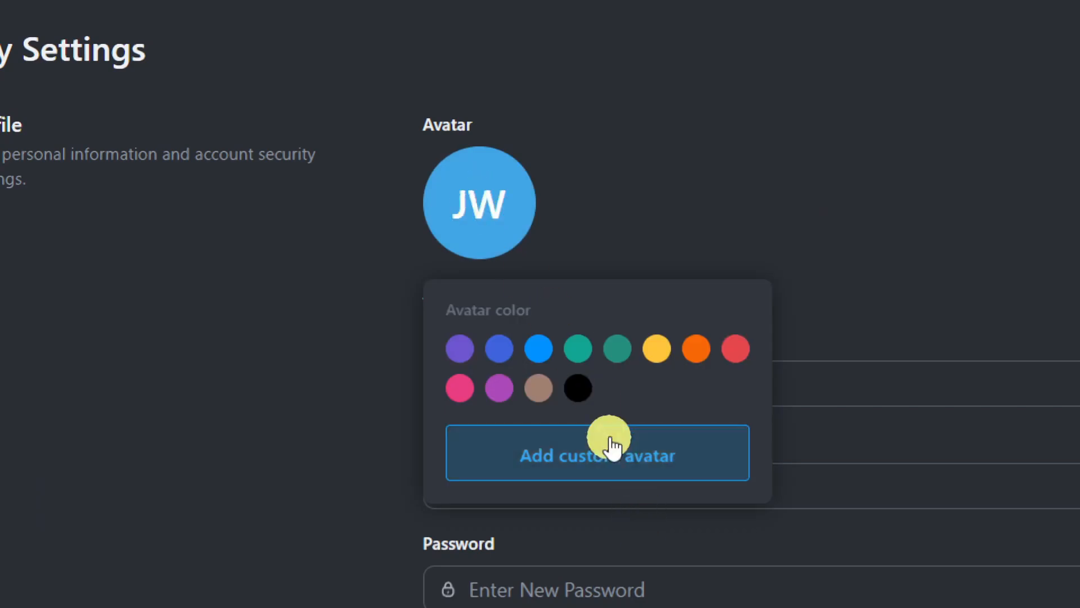
left_click(578, 389)
- Upload the face photo from a Desktop folder as the avatar, cropped tightly around the face
left_click(457, 200)
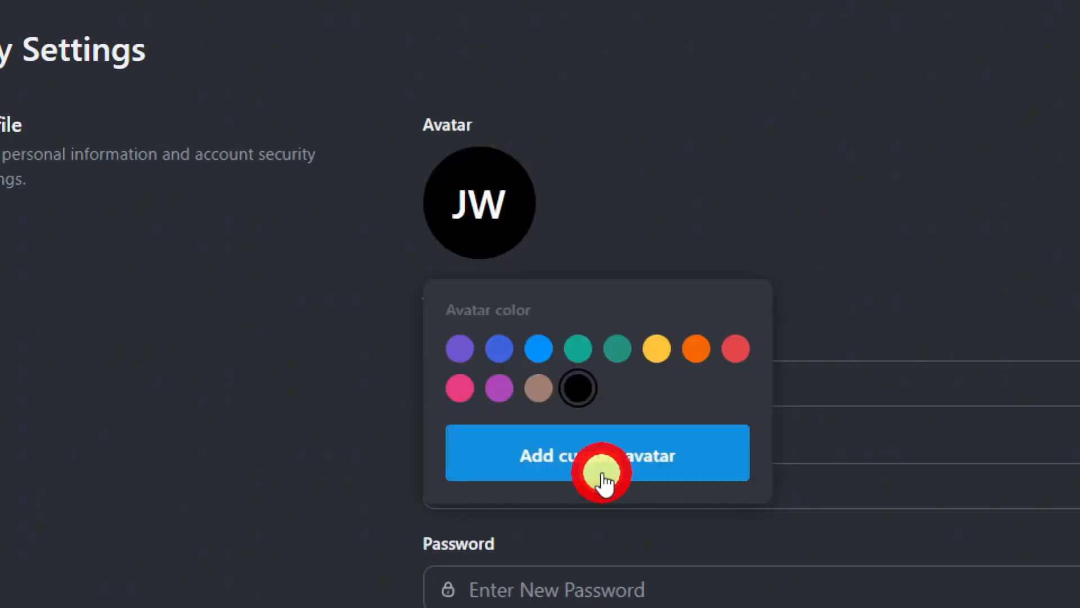
left_click(600, 471)
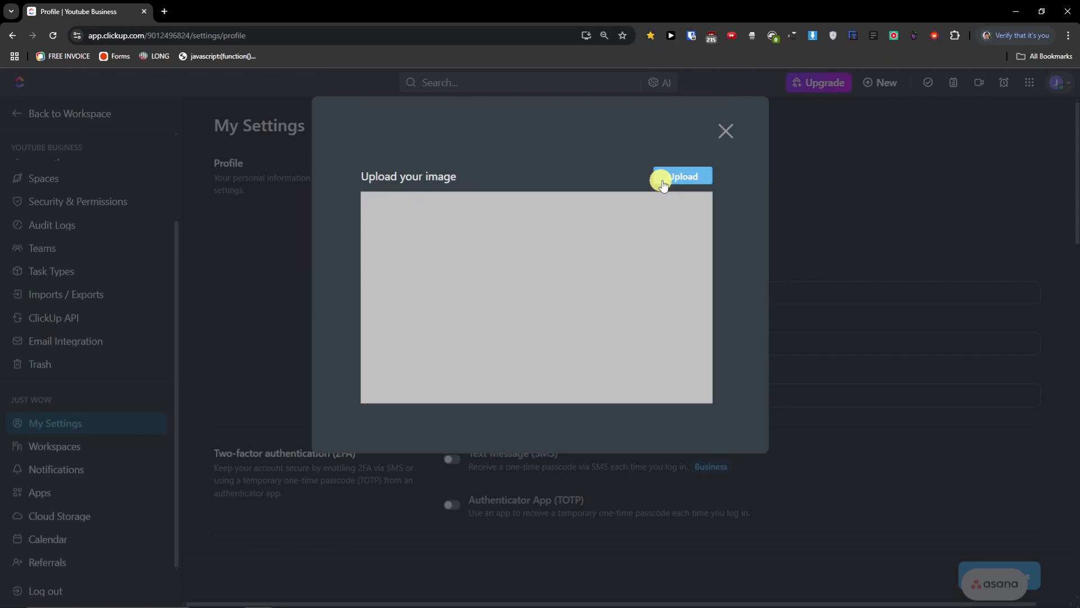
left_click(663, 179)
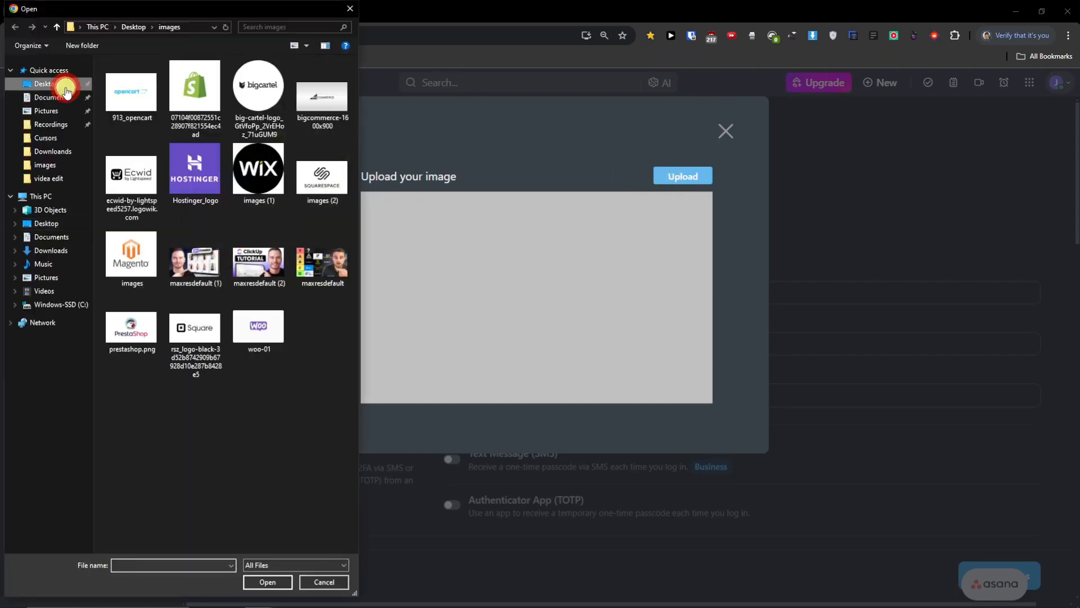
left_click(63, 84)
scroll(279, 516, "down", 1)
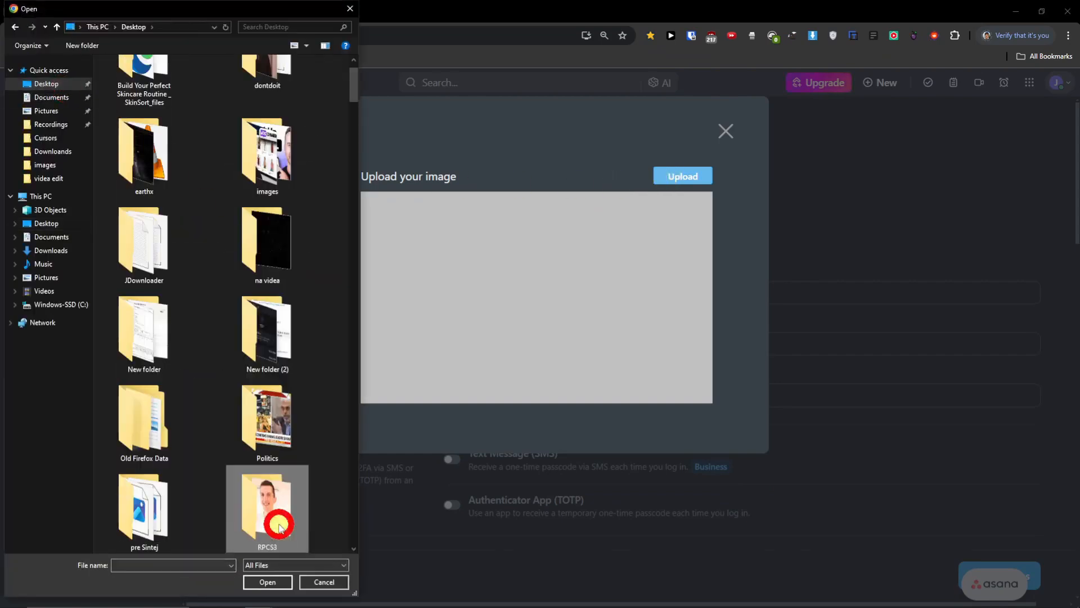
double_click(267, 518)
double_click(127, 100)
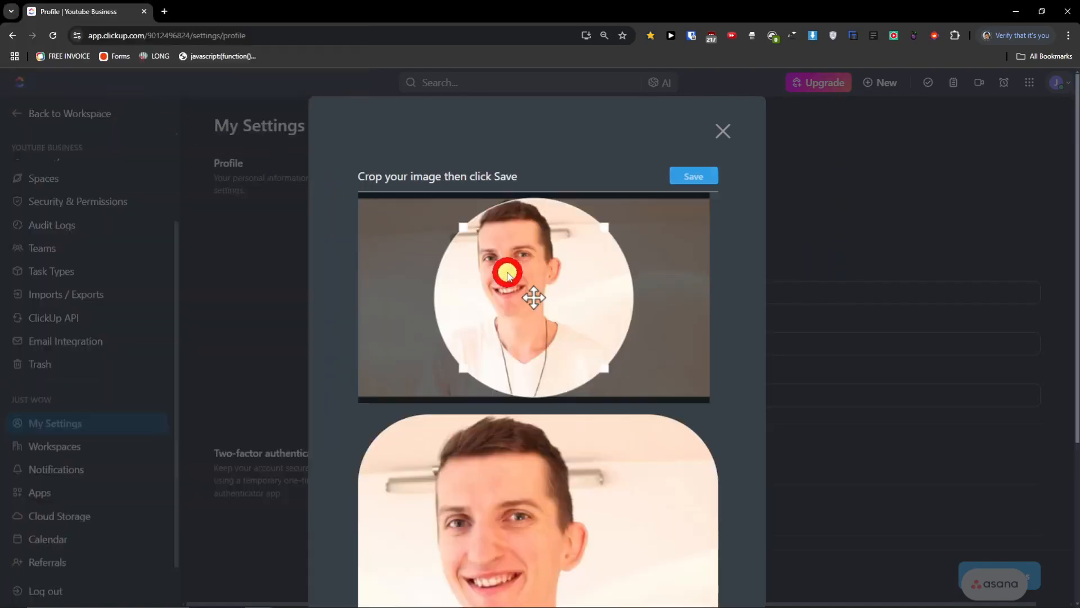
left_click_drag(604, 368, 579, 343)
left_click(682, 179)
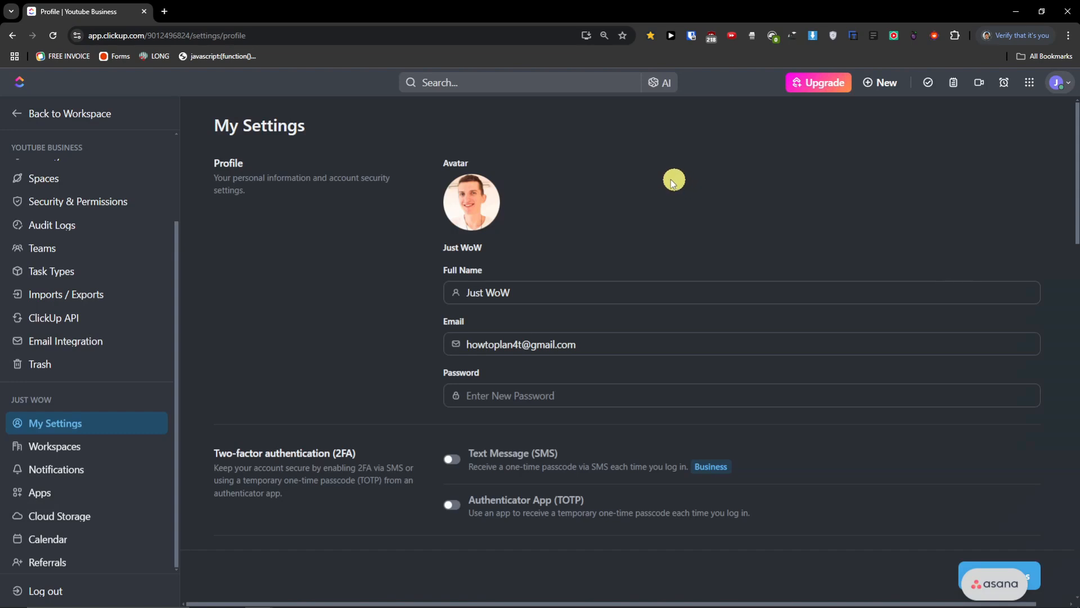
- Overwrite the Full Name field with the new person's name and move on to Email
triple_click(494, 289)
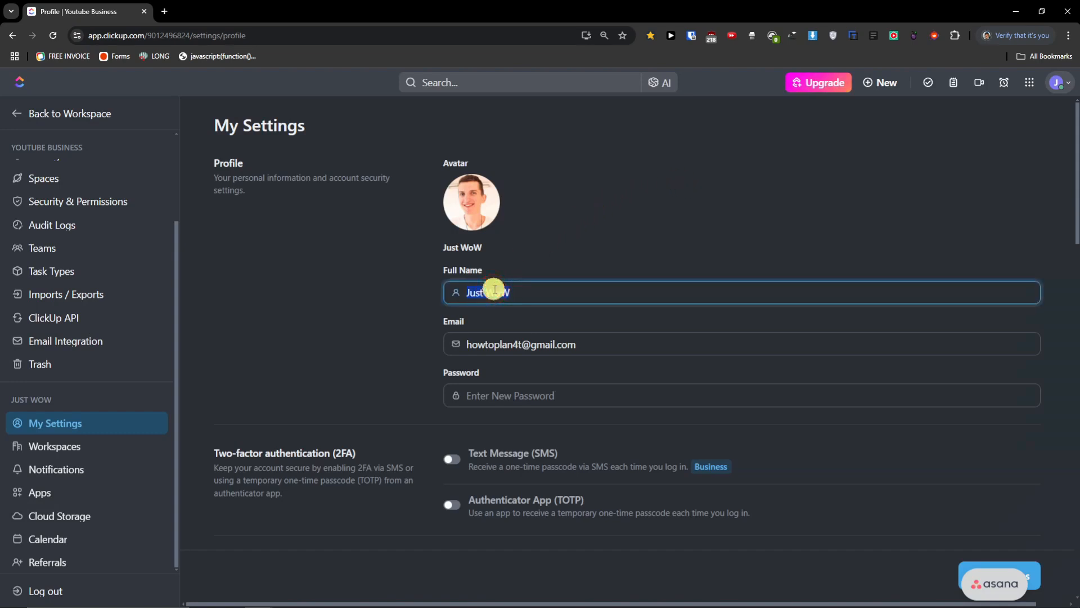
key("Tab")
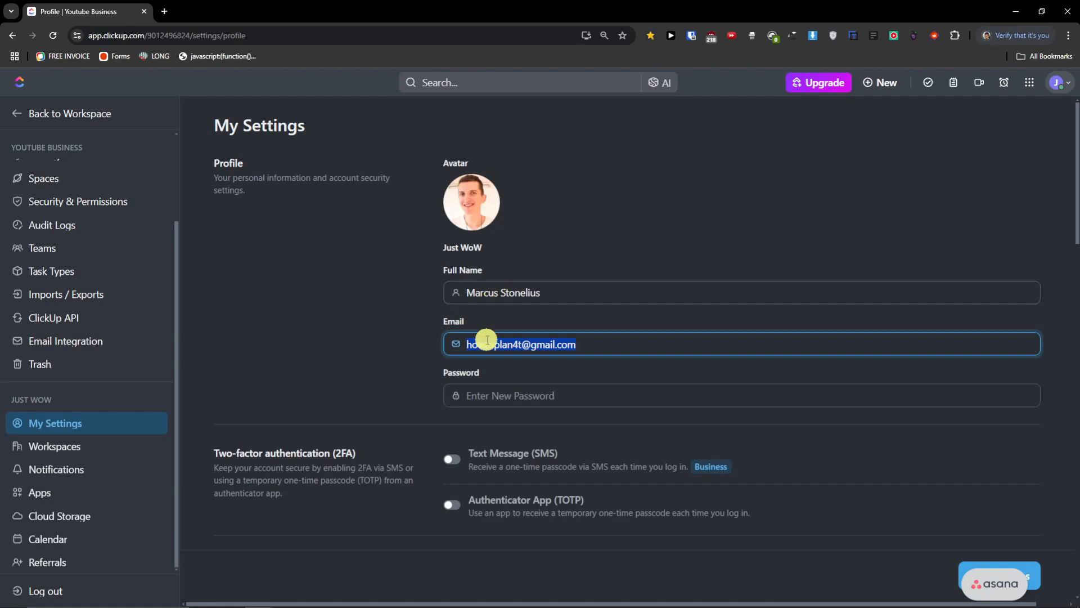
scroll(482, 383, "down", 2)
scroll(507, 288, "up", 2)
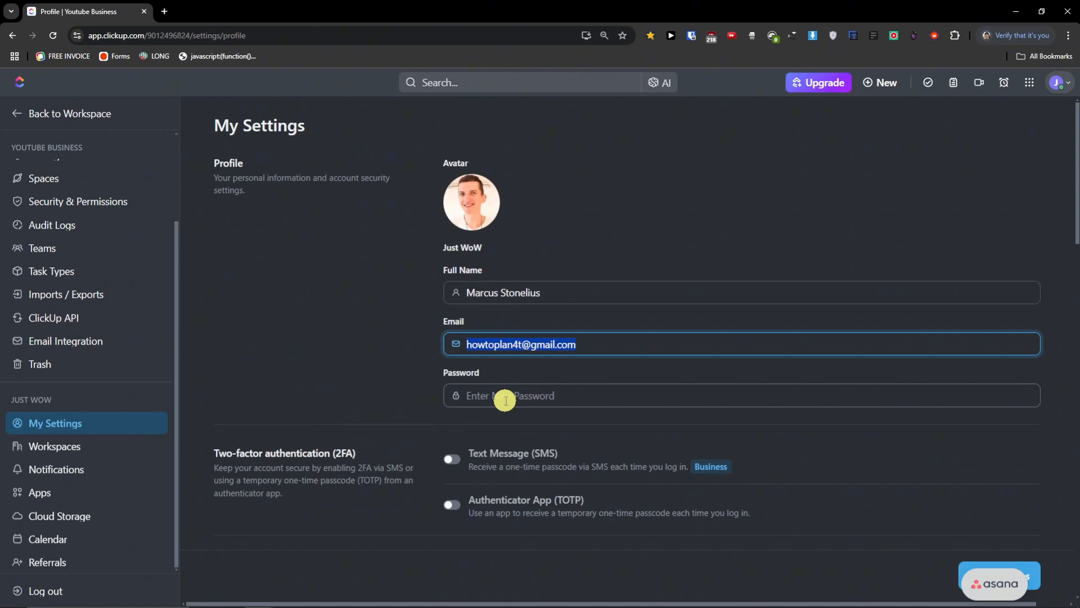
scroll(506, 401, "down", 2)
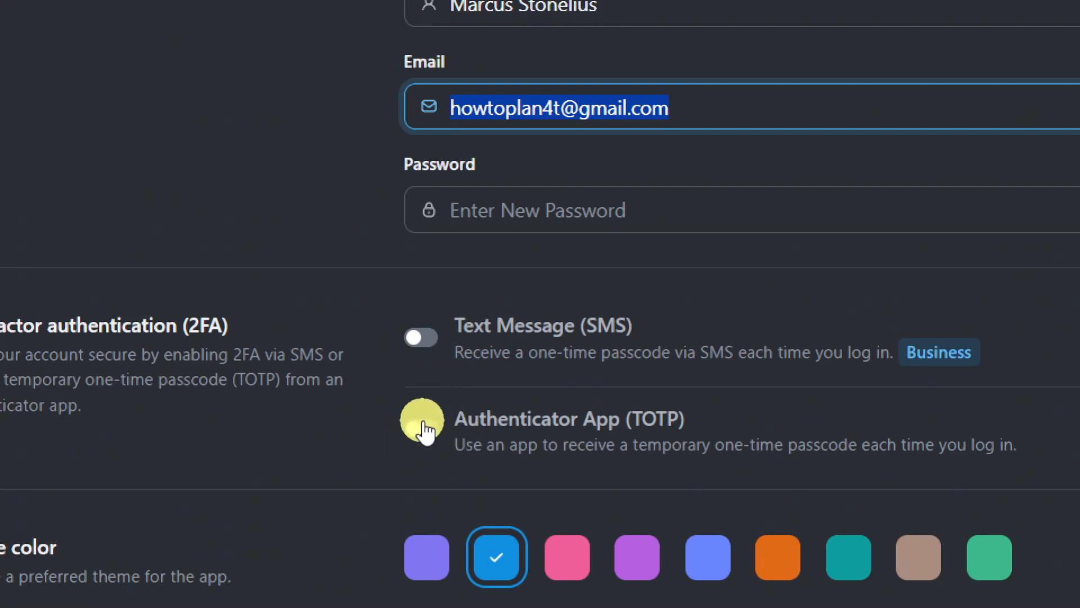
scroll(495, 574, "down", 2)
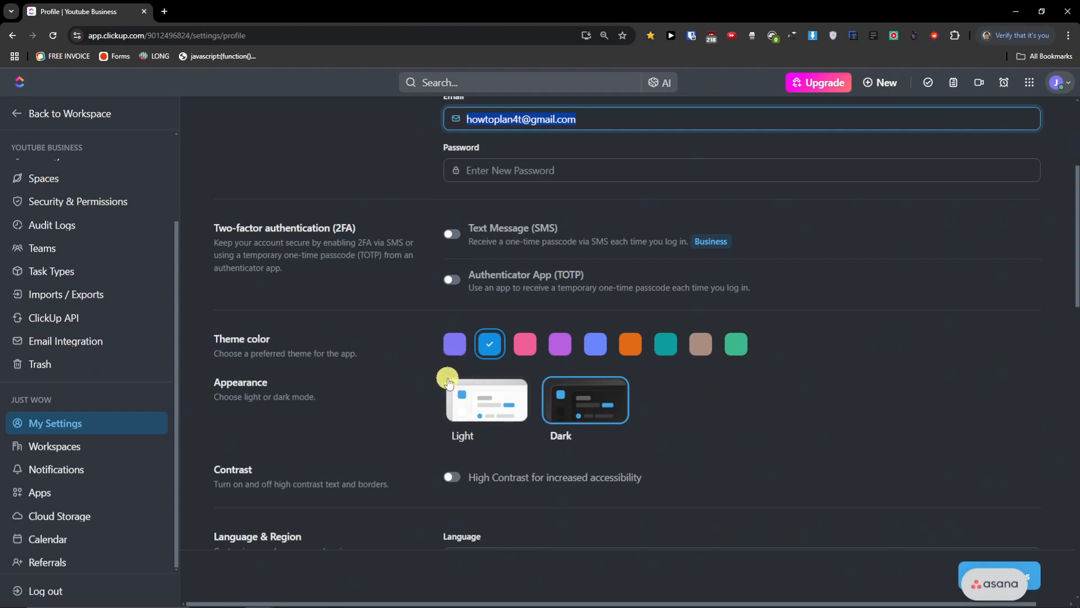
left_click(450, 478)
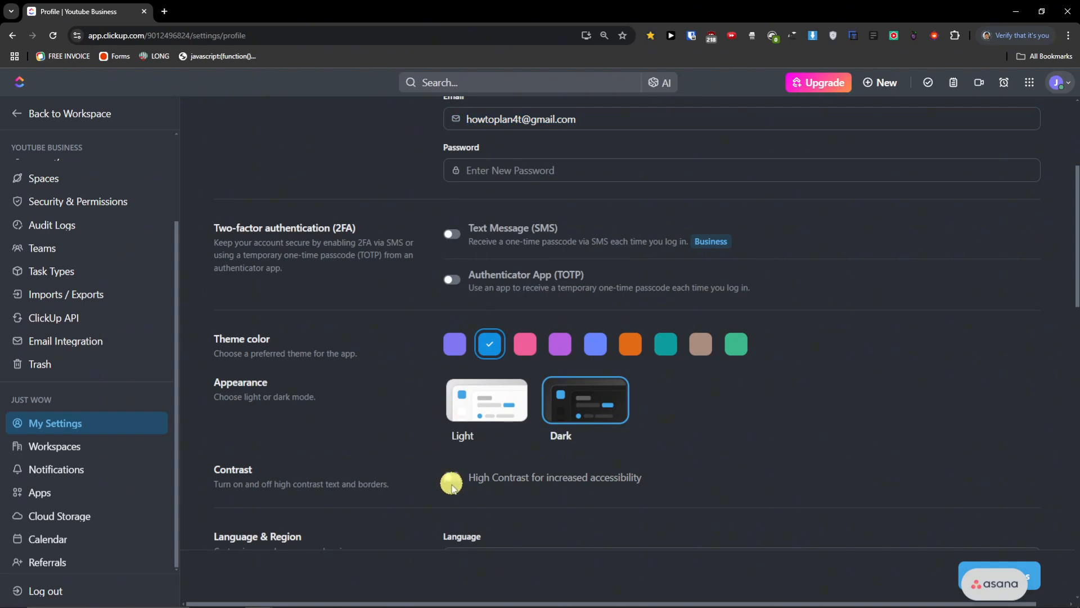
scroll(451, 498, "down", 2)
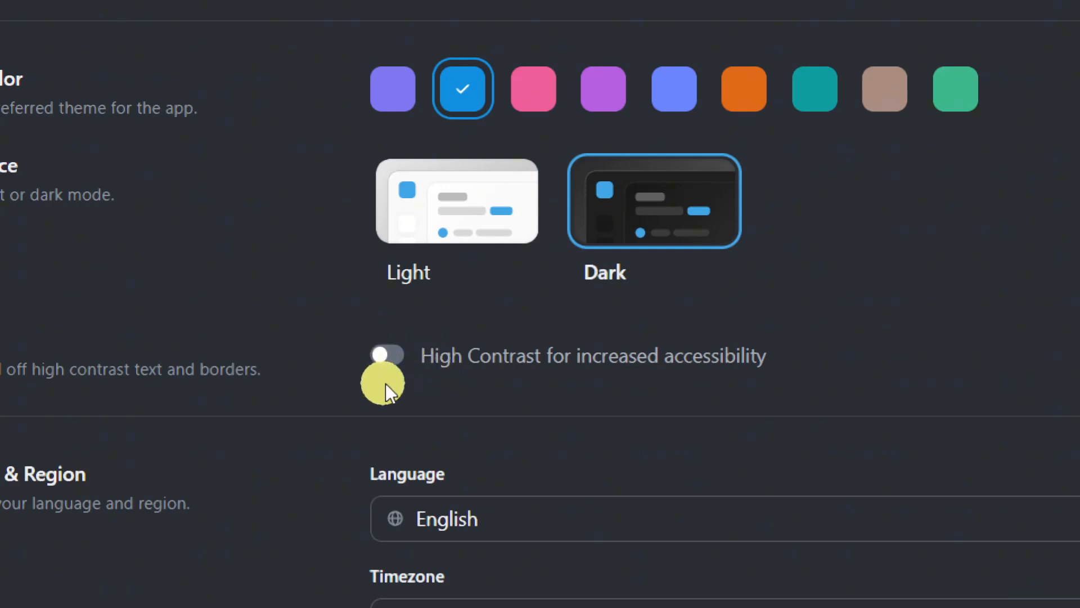
scroll(445, 380, "down", 2)
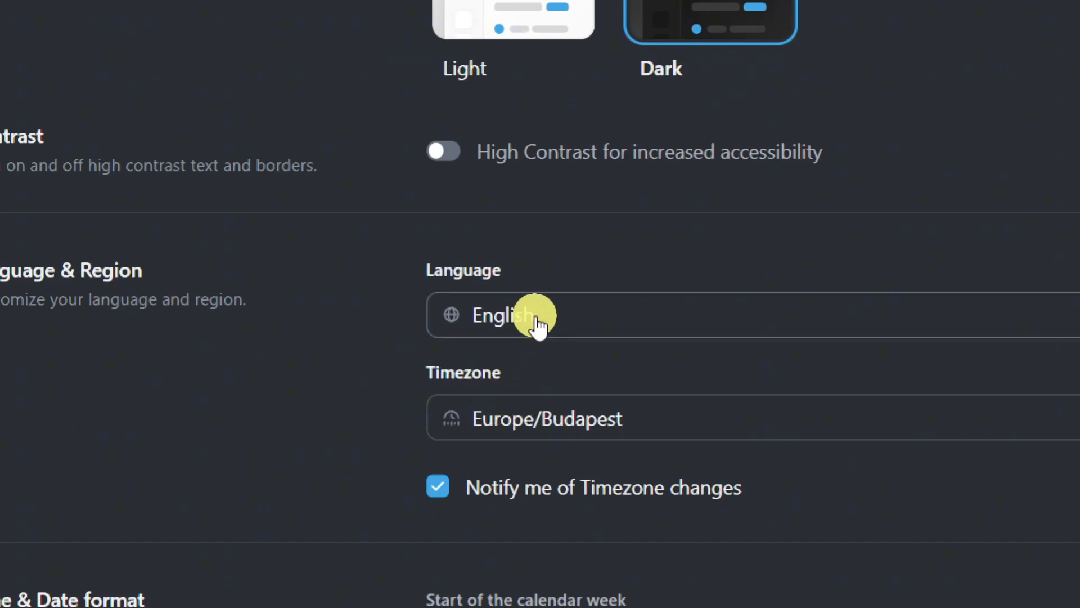
left_click(535, 316)
left_click(535, 318)
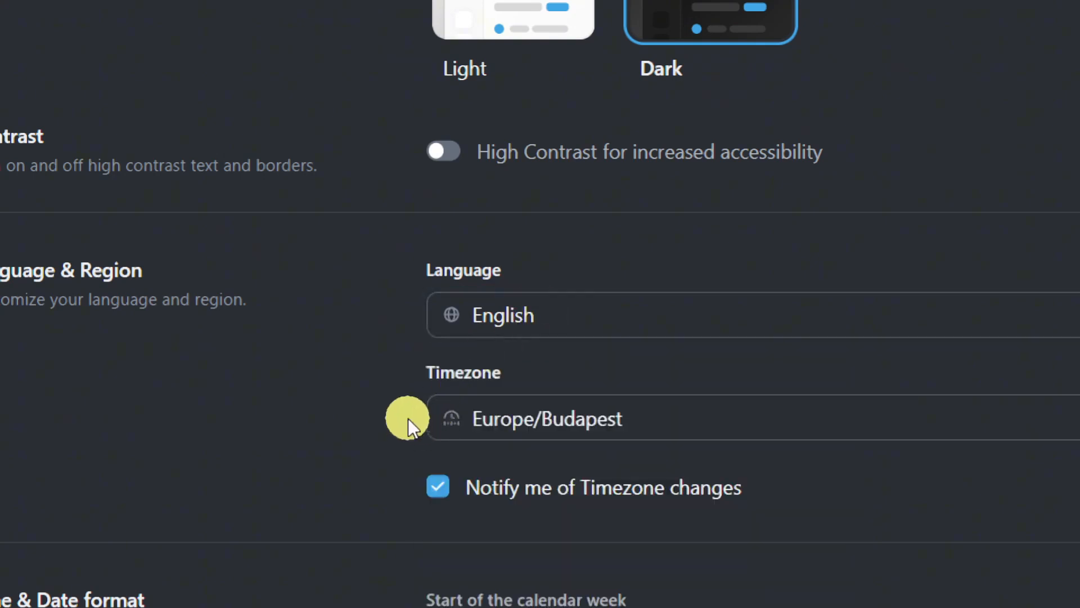
- Set the date format to dd/mm/yyyy and the time format to 24 hour
scroll(407, 416, "down", 4)
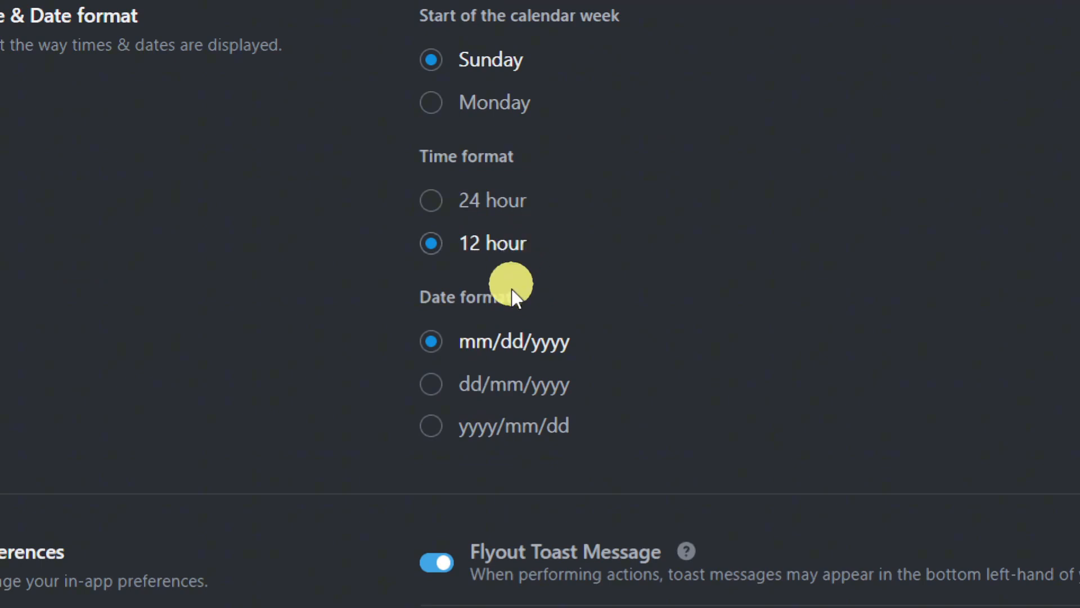
left_click(541, 378)
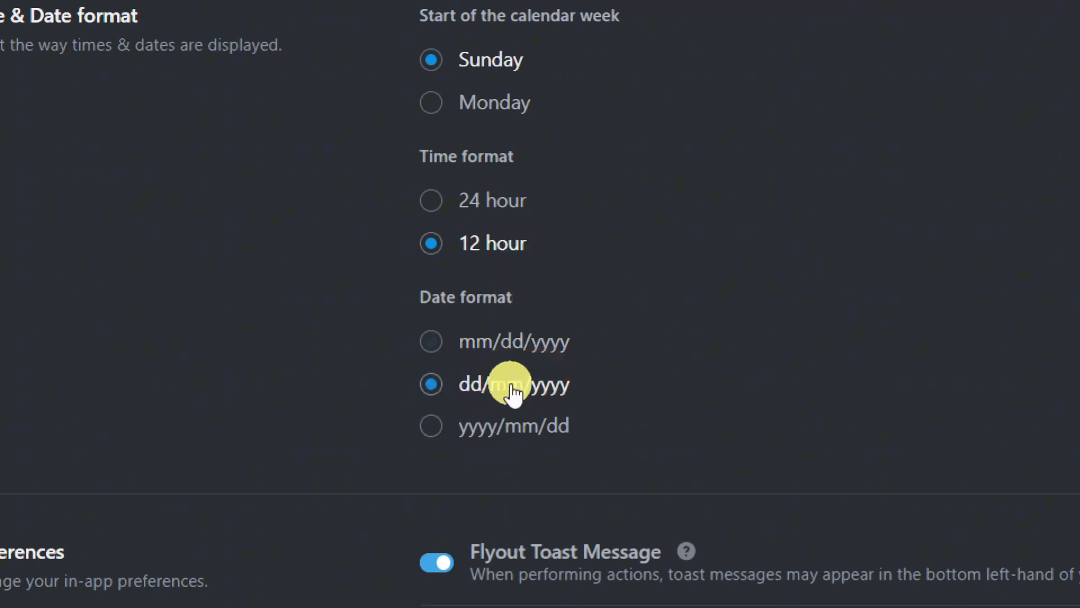
left_click(488, 215)
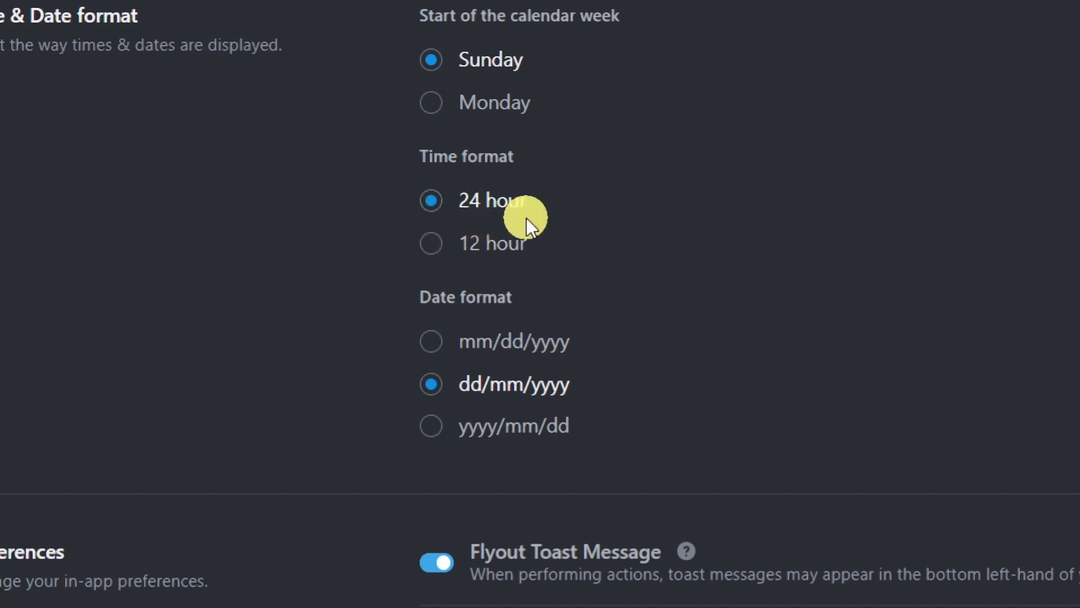
scroll(555, 307, "down", 2)
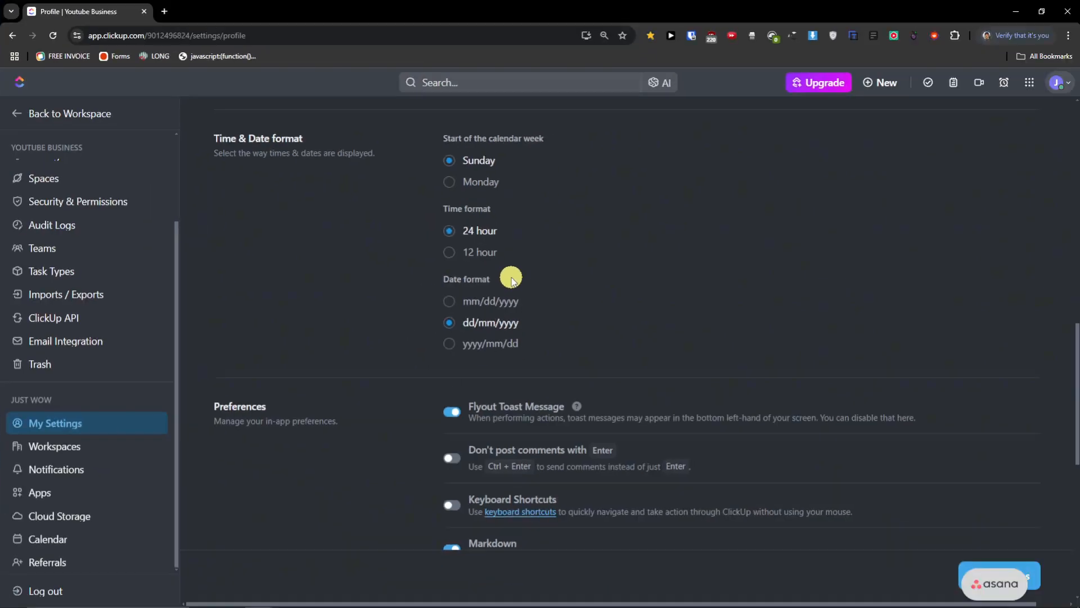
scroll(516, 292, "down", 2)
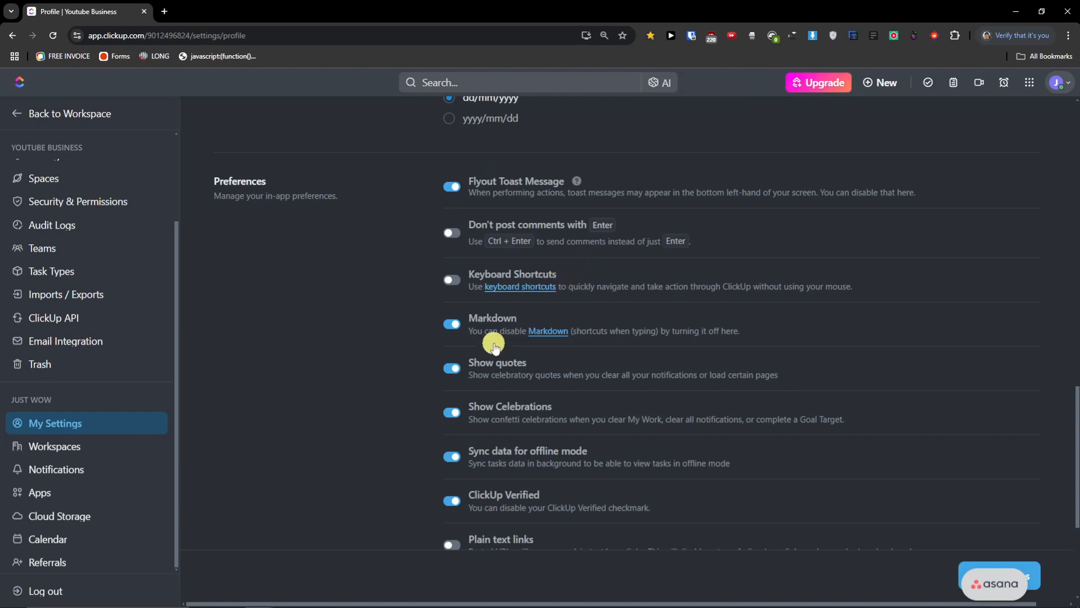
- Review the Preferences toggles down to the Danger zone, then save the My Settings changes
scroll(494, 347, "down", 2)
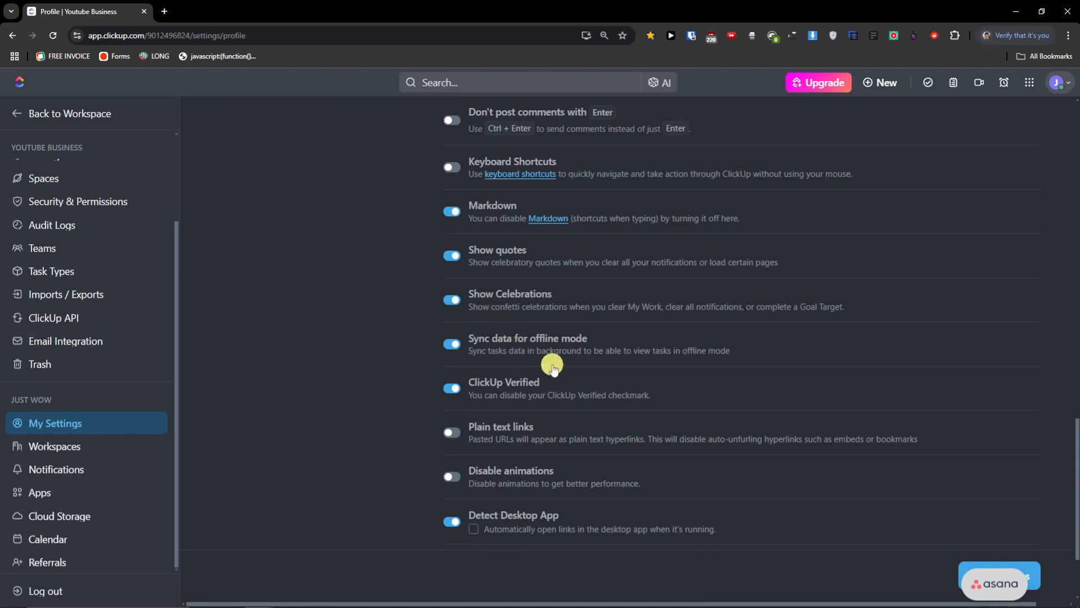
scroll(515, 338, "down", 2)
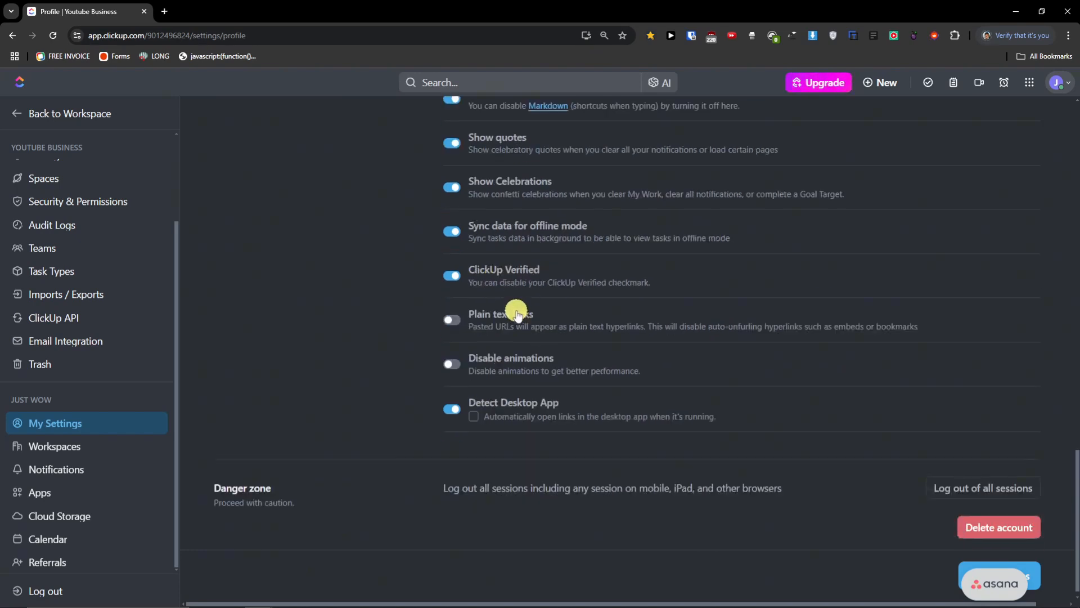
scroll(517, 313, "up", 2)
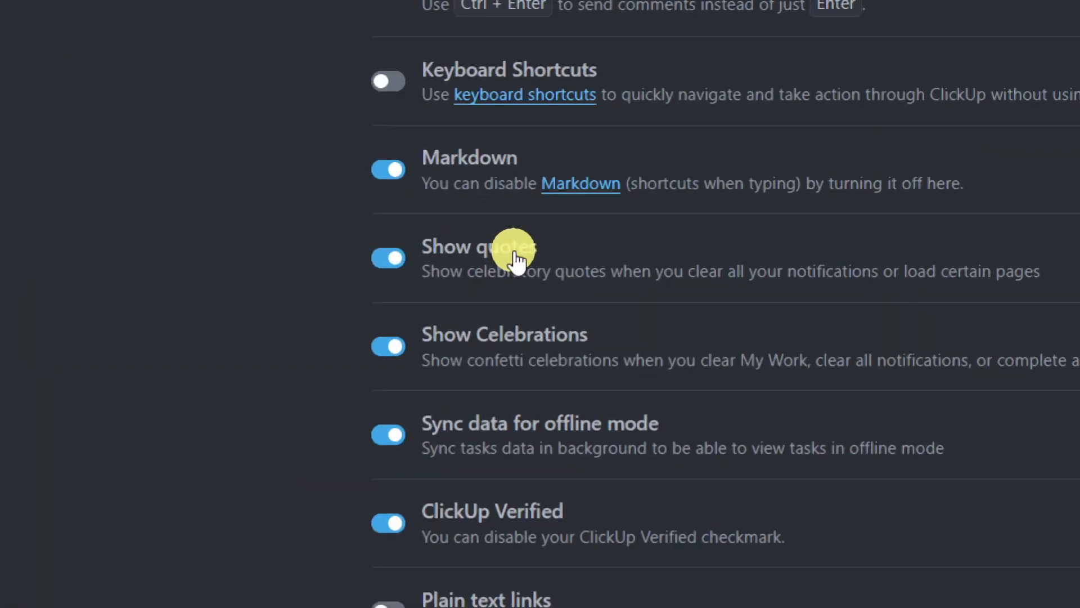
scroll(514, 265, "down", 3)
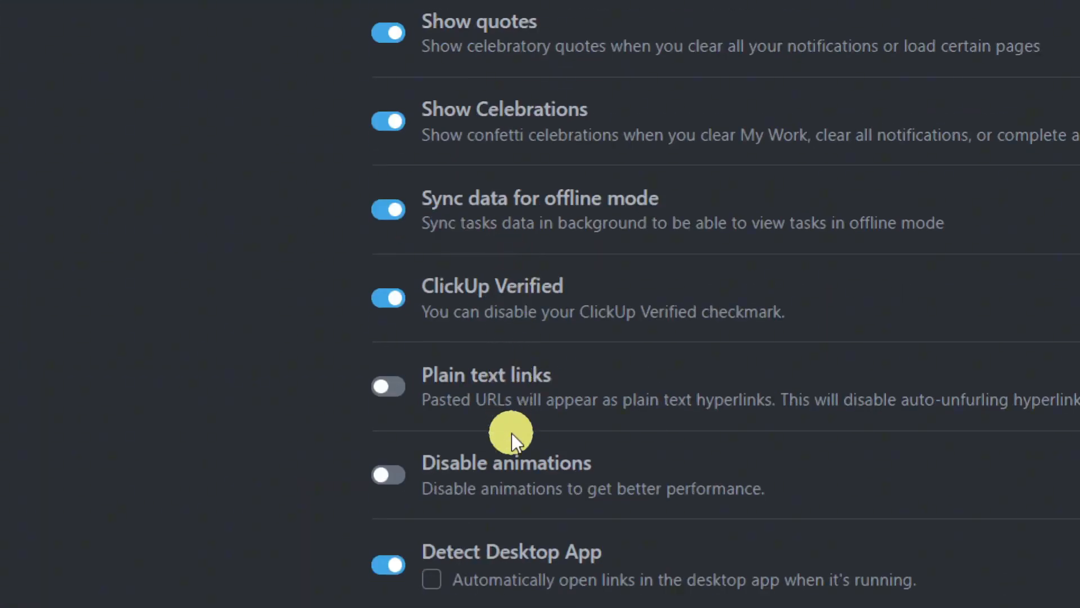
scroll(352, 548, "down", 1)
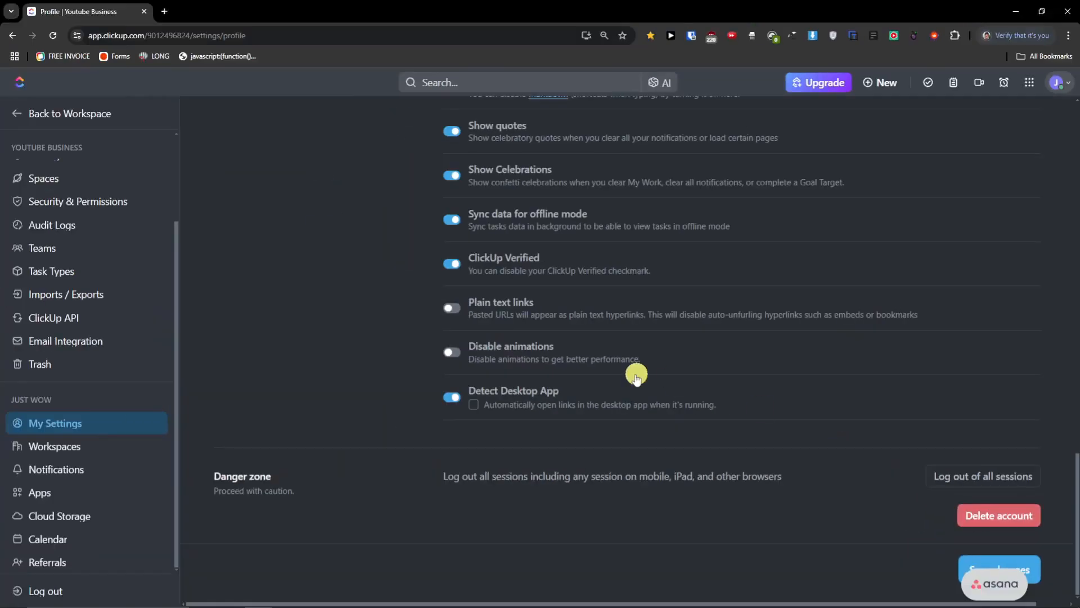
scroll(637, 377, "up", 15)
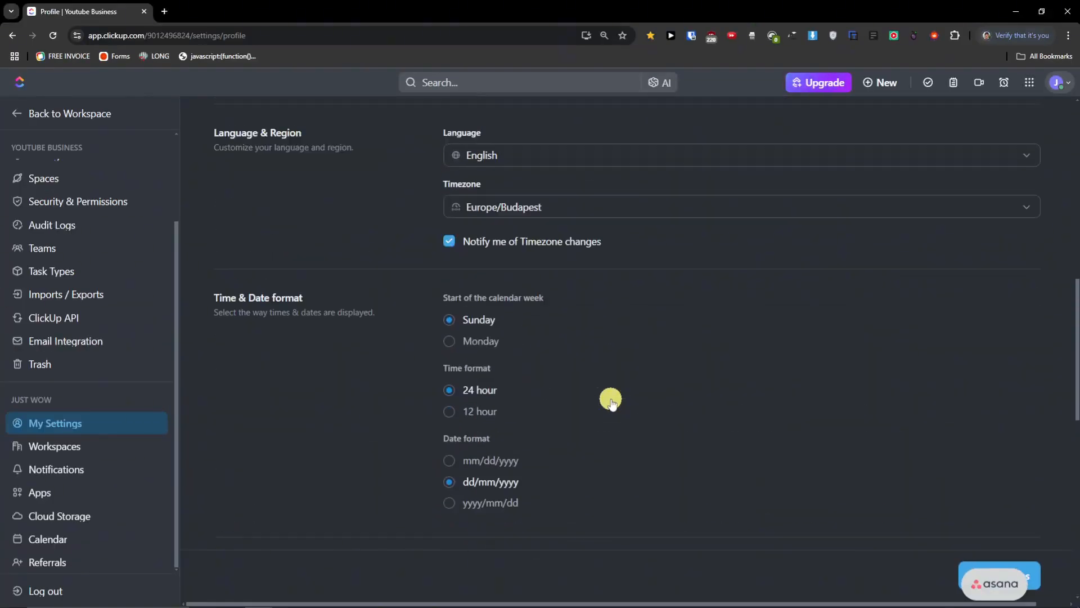
scroll(611, 401, "up", 8)
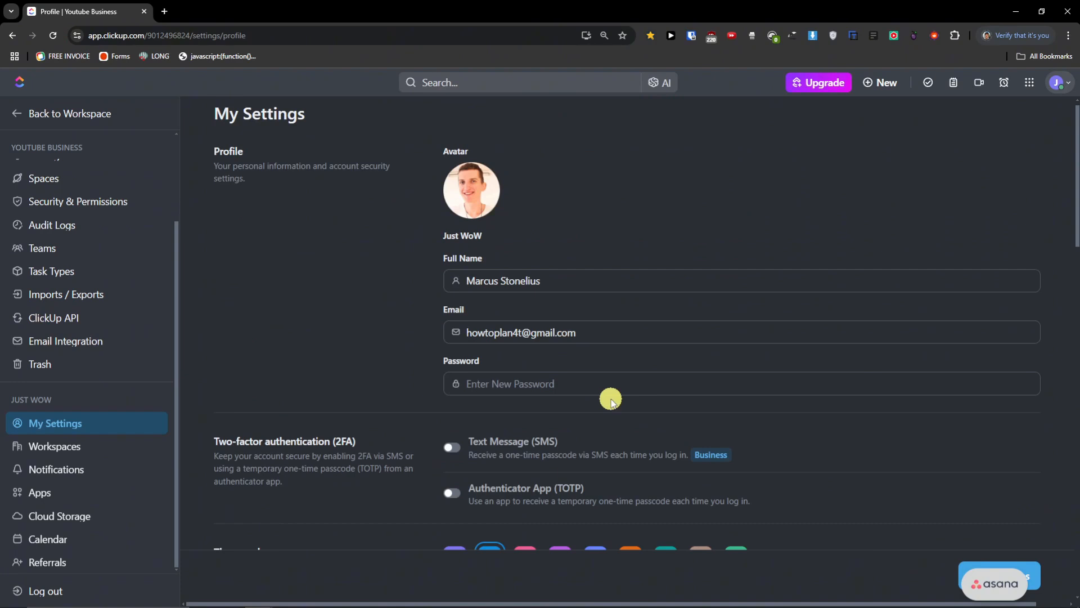
scroll(832, 446, "down", 2)
left_click(1034, 566)
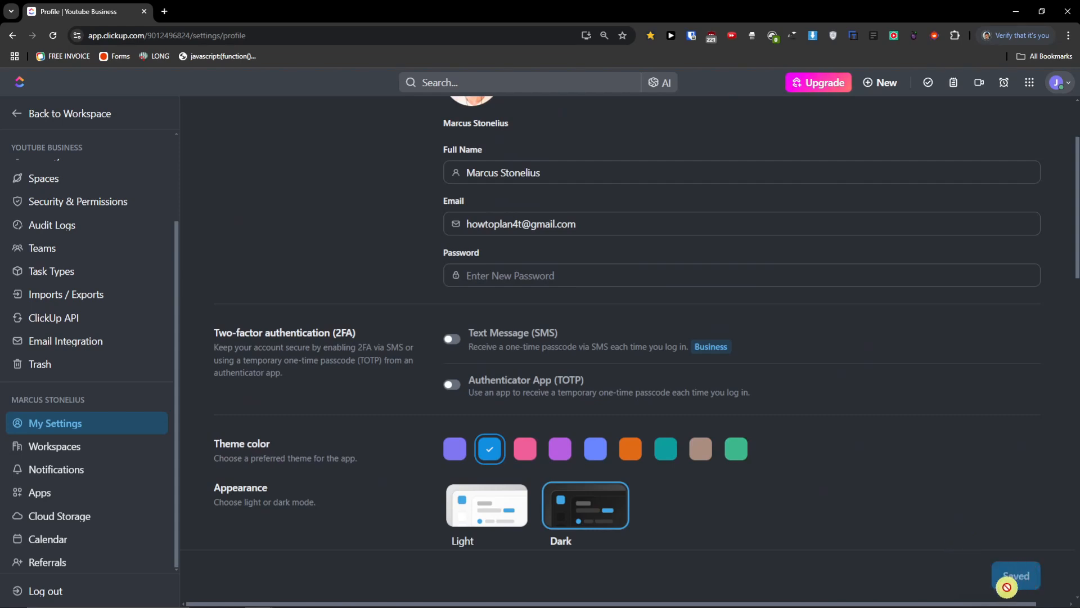
- Check the Workspaces list, then go to Notification Settings
left_click(66, 451)
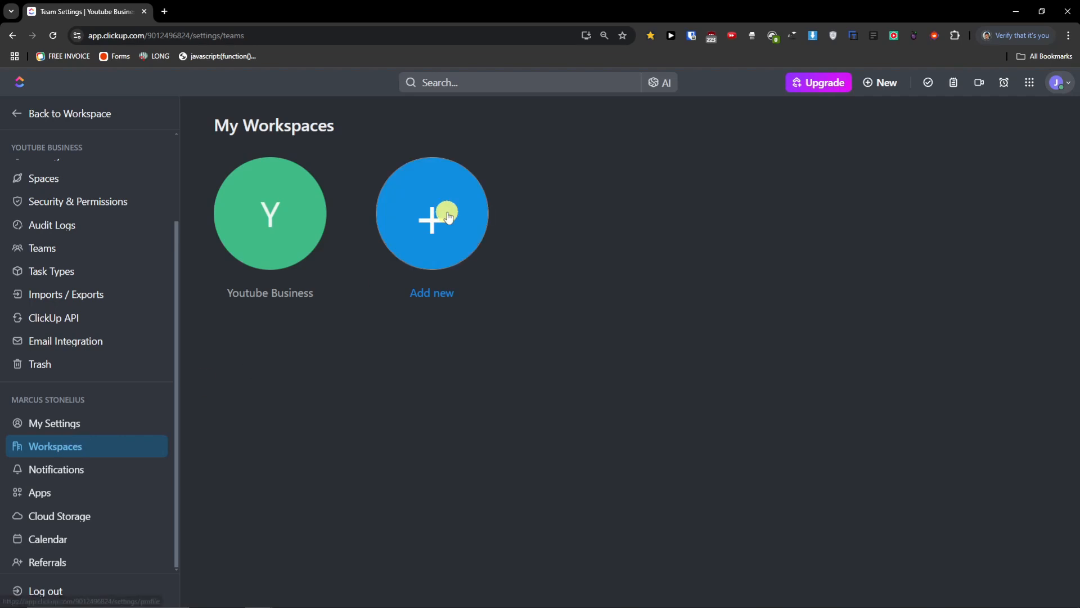
left_click(86, 472)
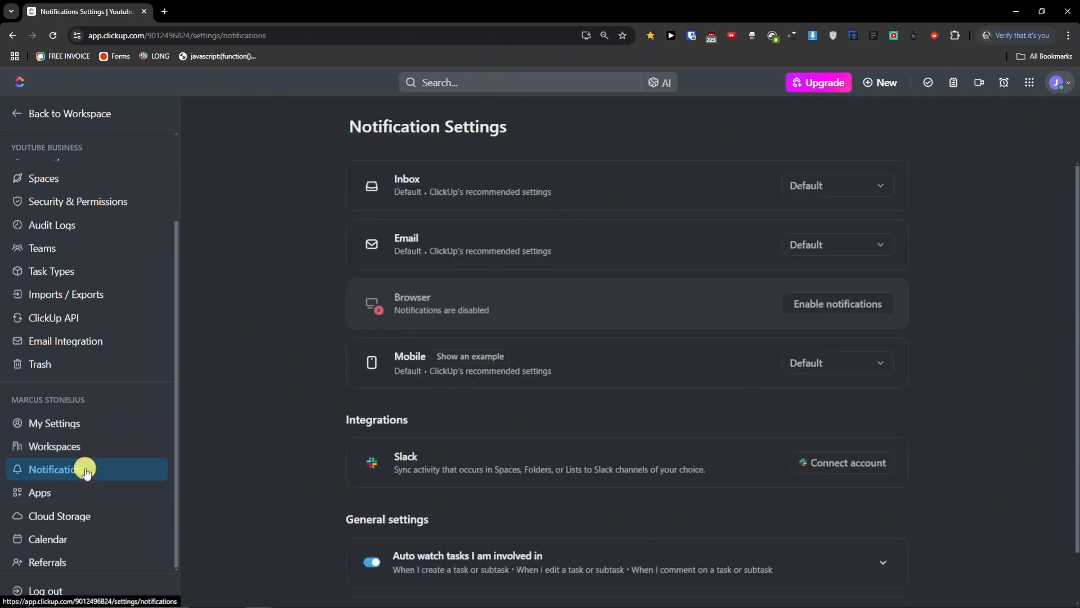
- Set Inbox notifications to Focused, look through the custom triggers, and close that dialog
left_click(892, 186)
left_click(808, 272)
left_click(834, 194)
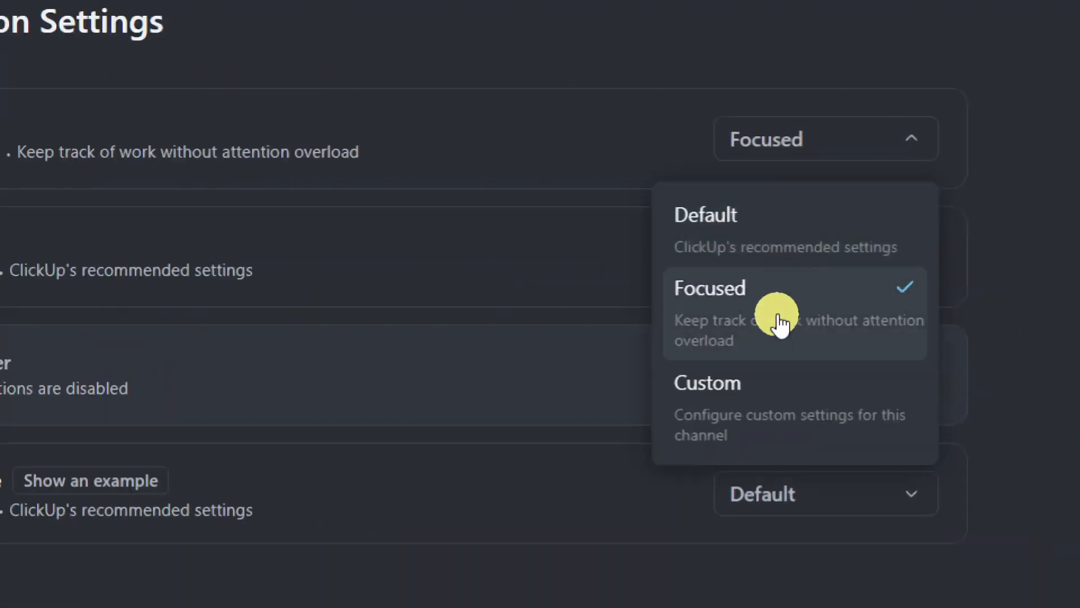
left_click(891, 390)
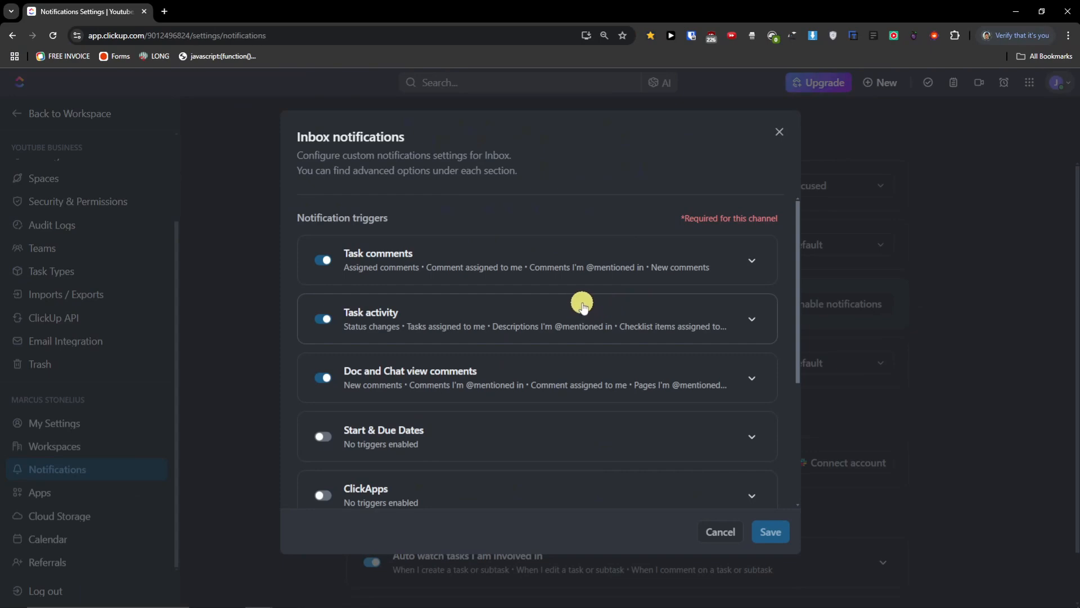
scroll(582, 304, "down", 5)
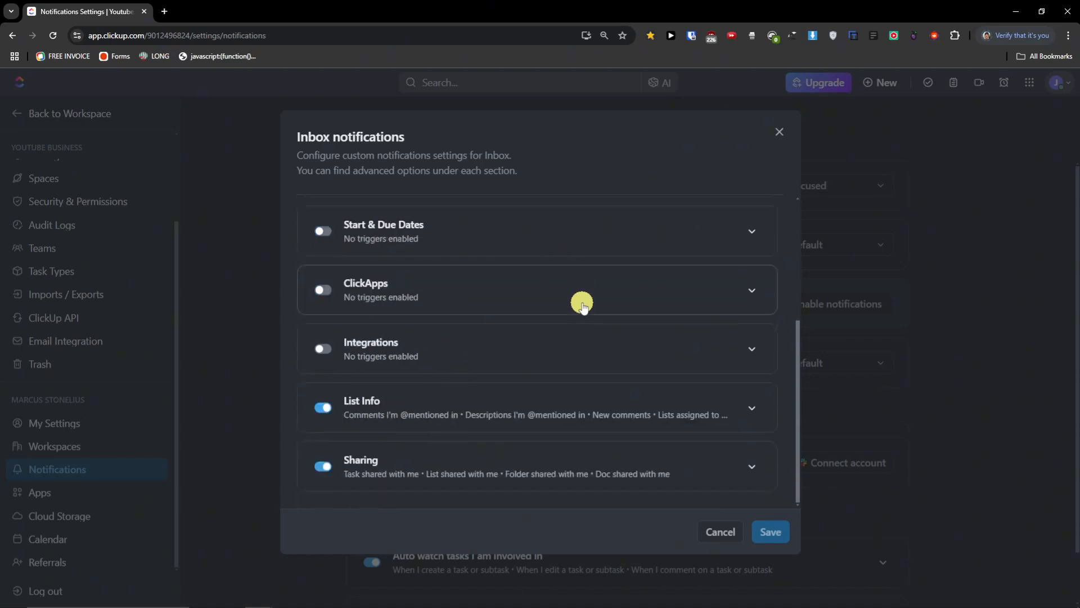
left_click(780, 137)
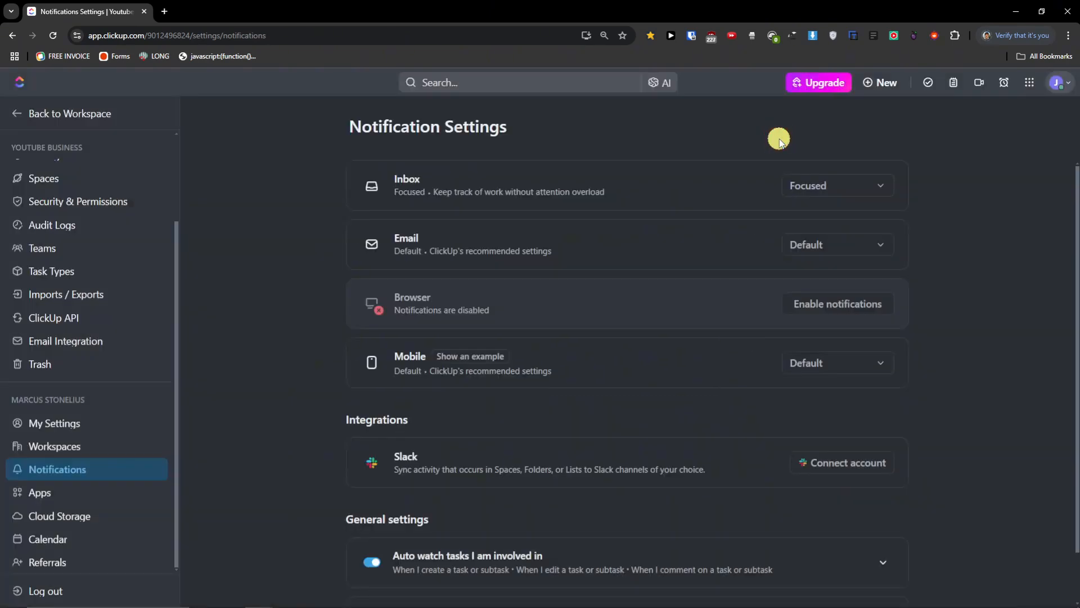
- Set Inbox notifications to Default and disable Email notifications entirely
left_click(827, 188)
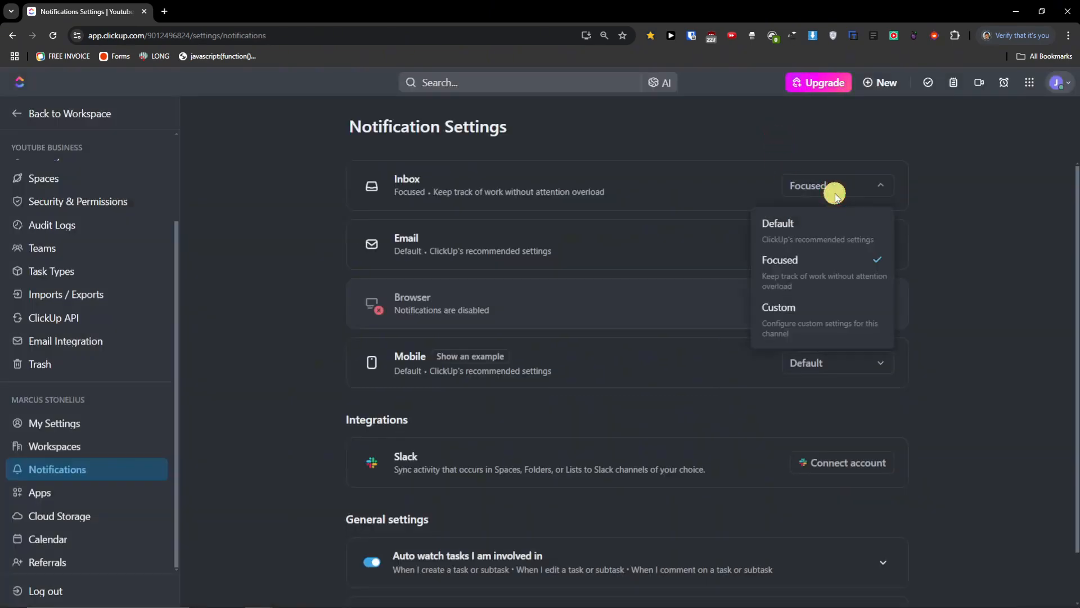
left_click(846, 231)
left_click(832, 242)
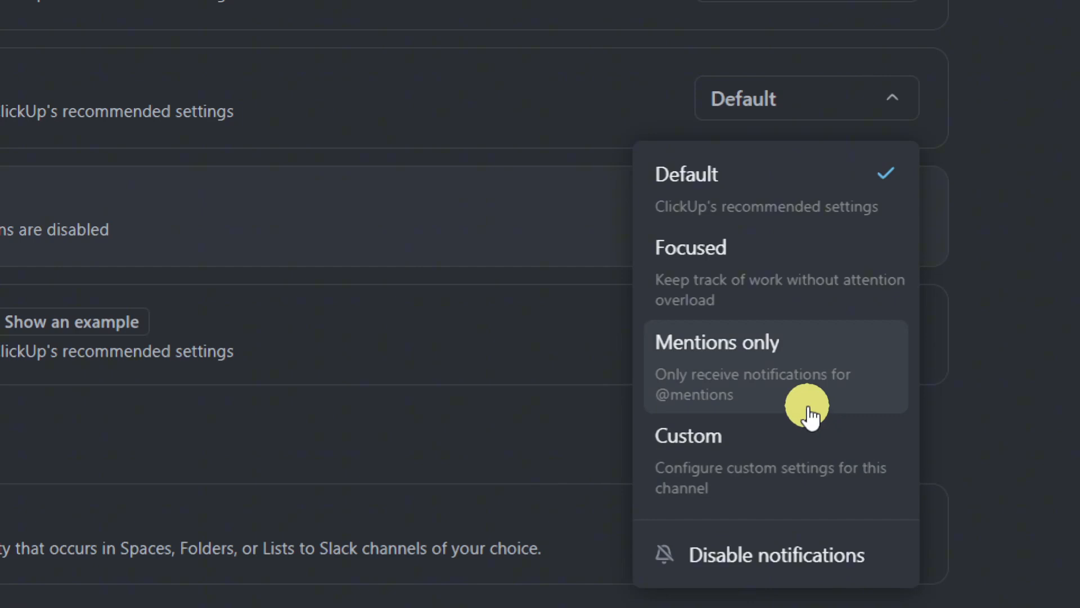
left_click(787, 556)
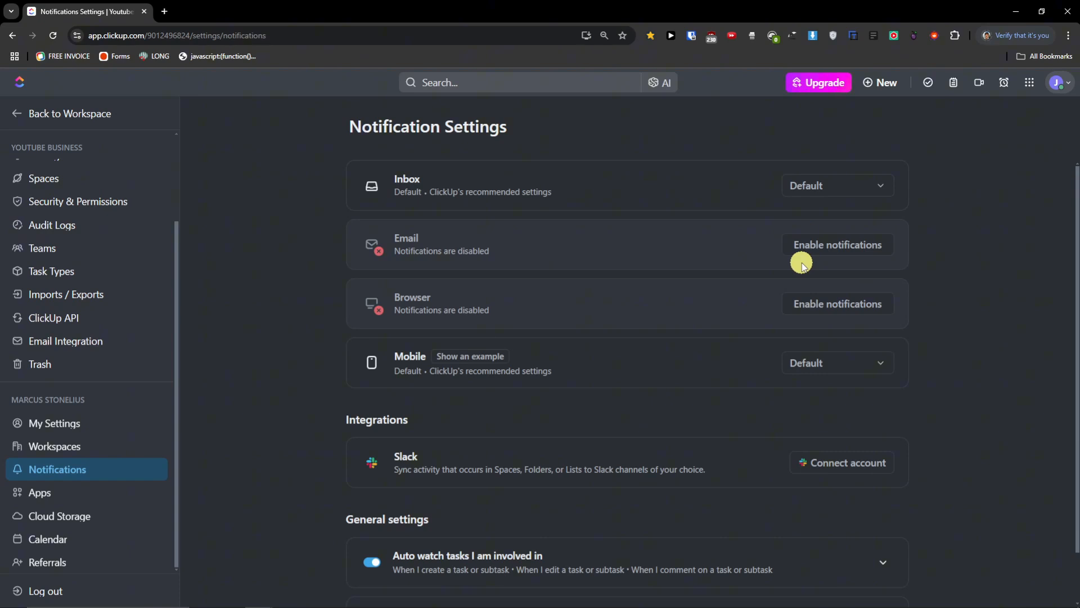
left_click(486, 361)
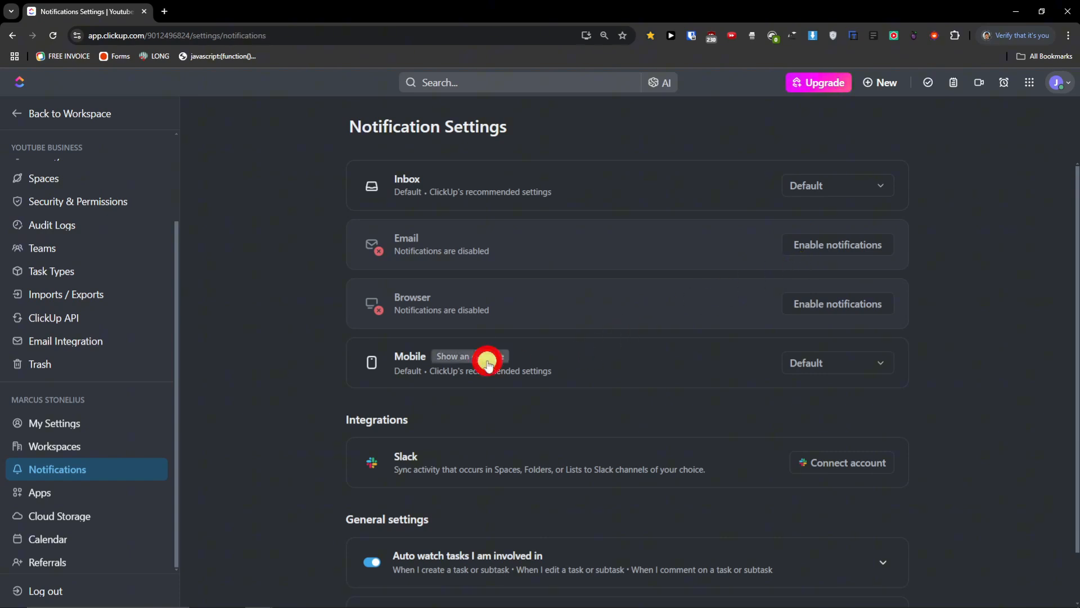
- Switch Mobile notifications to Custom and toggle off the Task comments trigger
scroll(550, 362, "down", 1)
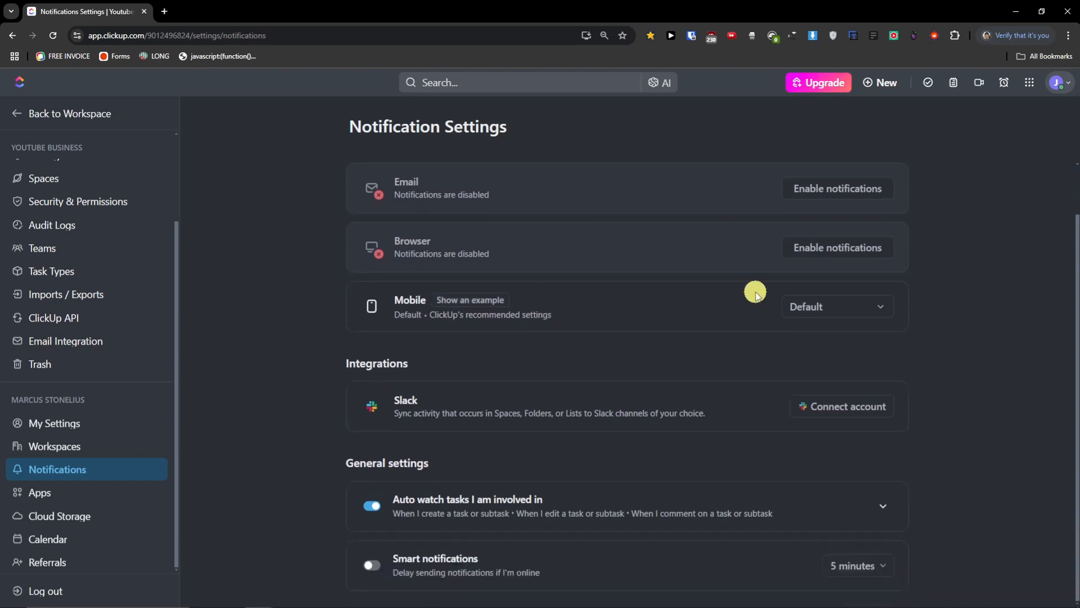
left_click(842, 308)
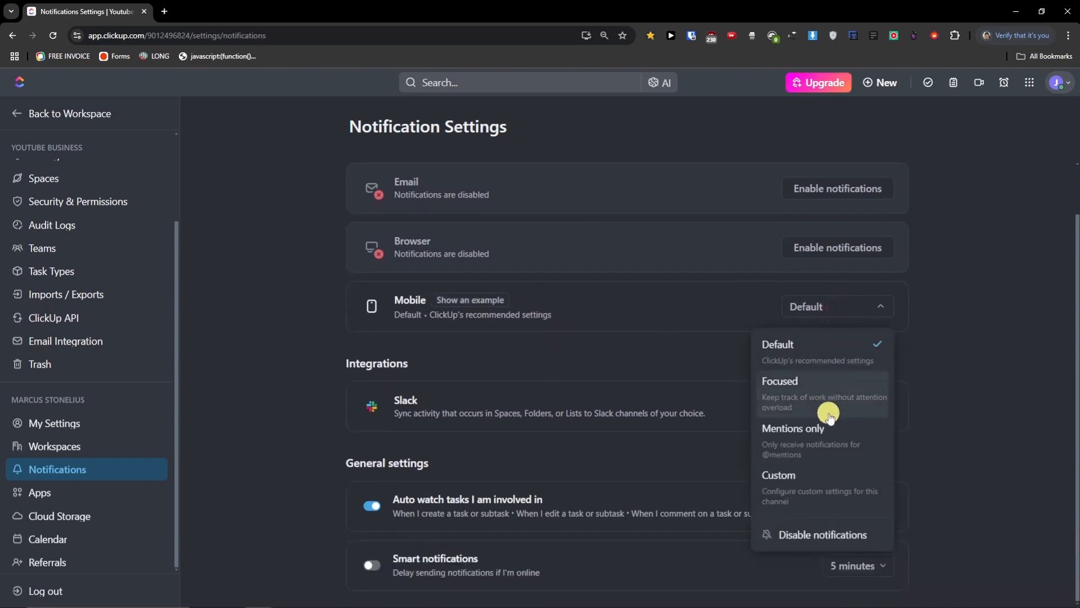
left_click(820, 479)
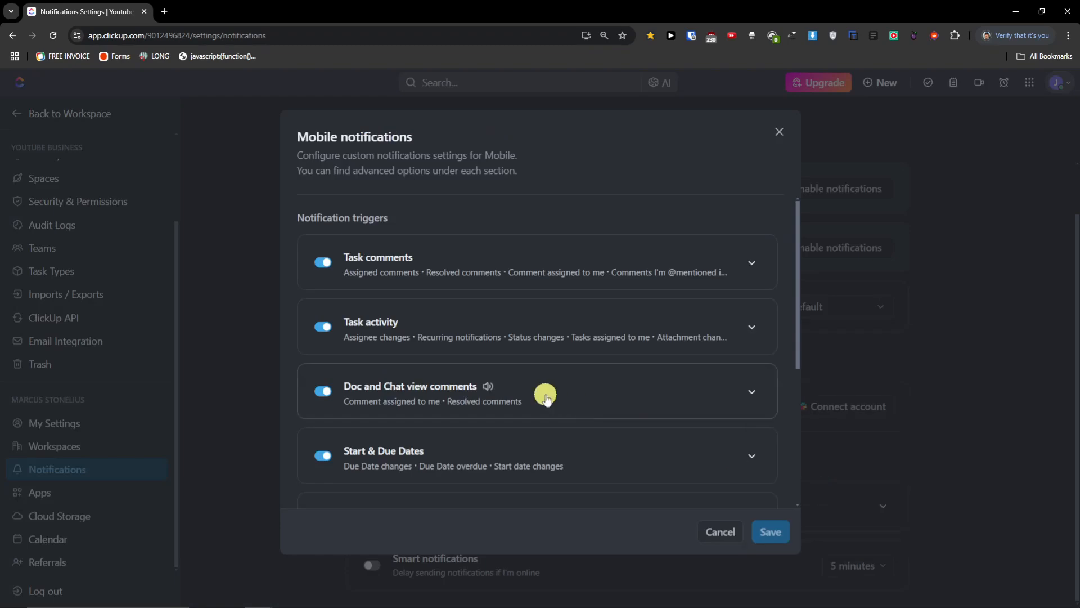
scroll(544, 394, "down", 2)
scroll(545, 394, "down", 2)
scroll(542, 394, "up", 5)
left_click(320, 263)
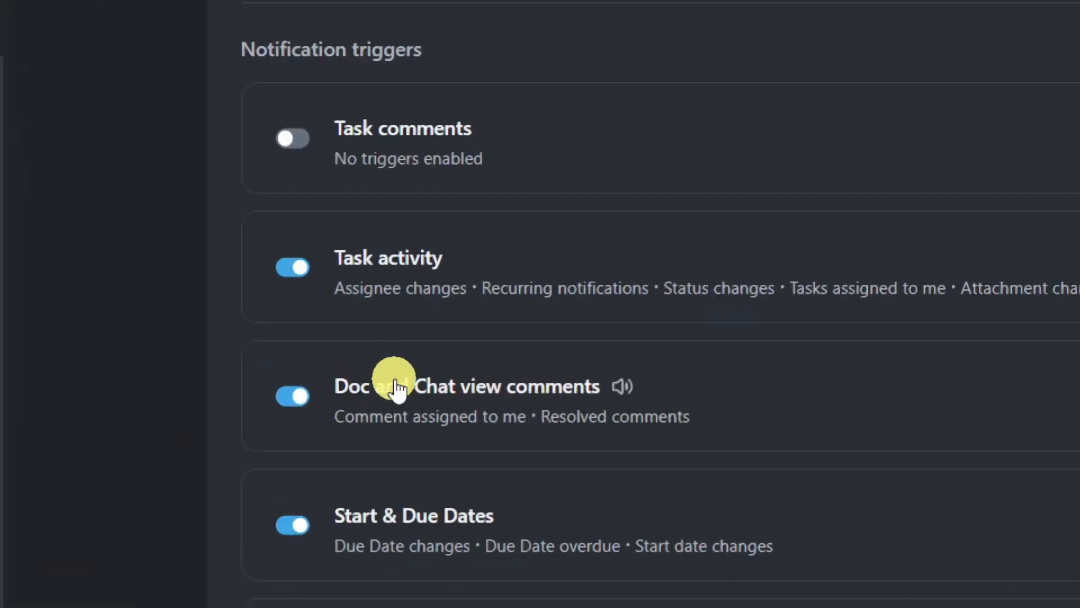
- Close the Mobile settings without saving, leaving Mobile at Default, and go to Apps settings
scroll(375, 385, "down", 2)
scroll(394, 382, "down", 3)
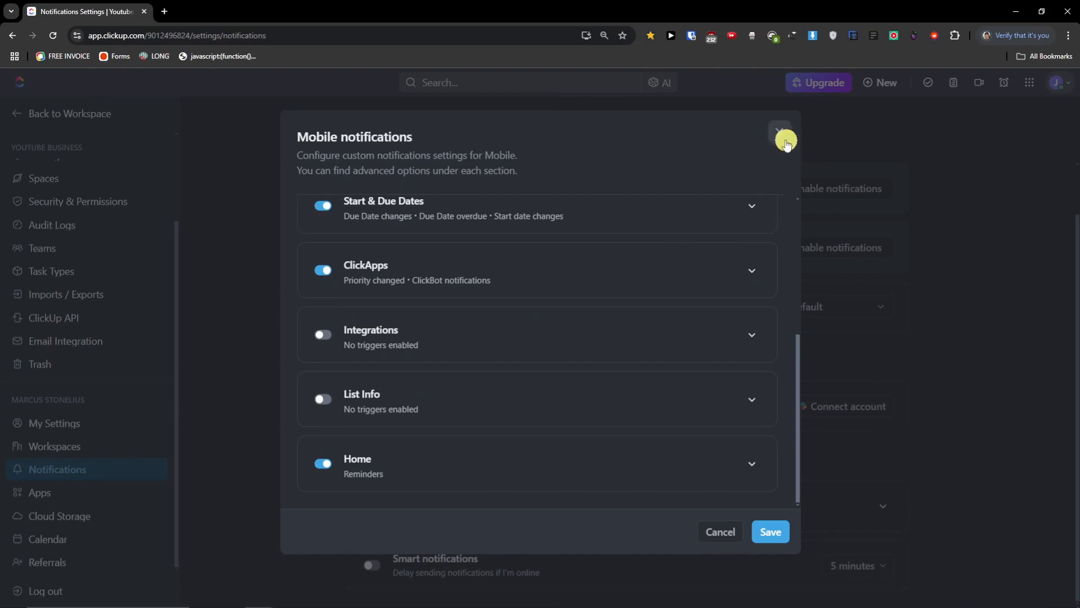
left_click(784, 138)
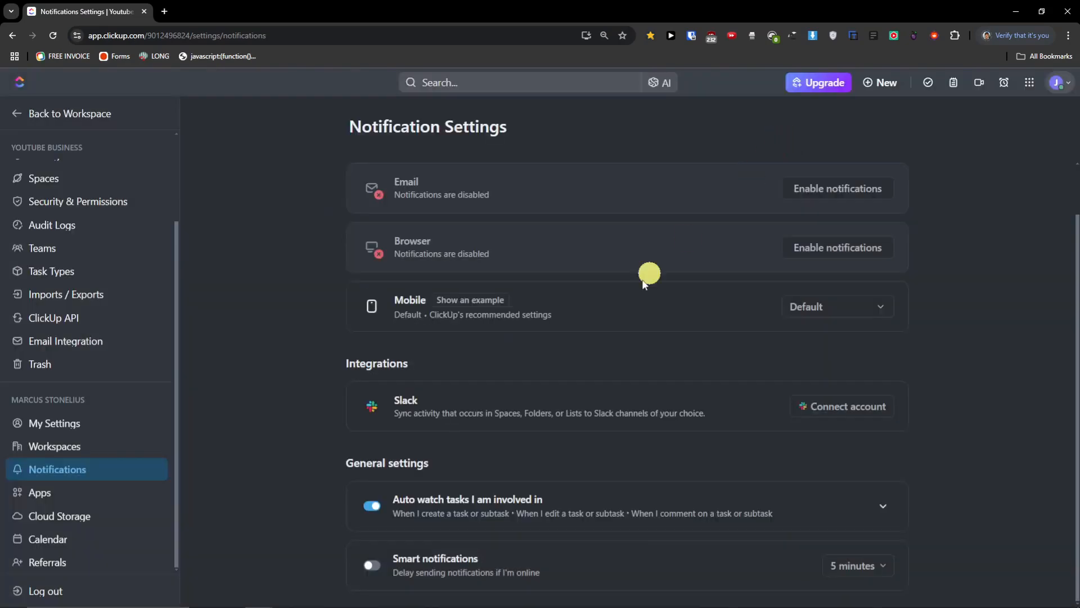
left_click(372, 506)
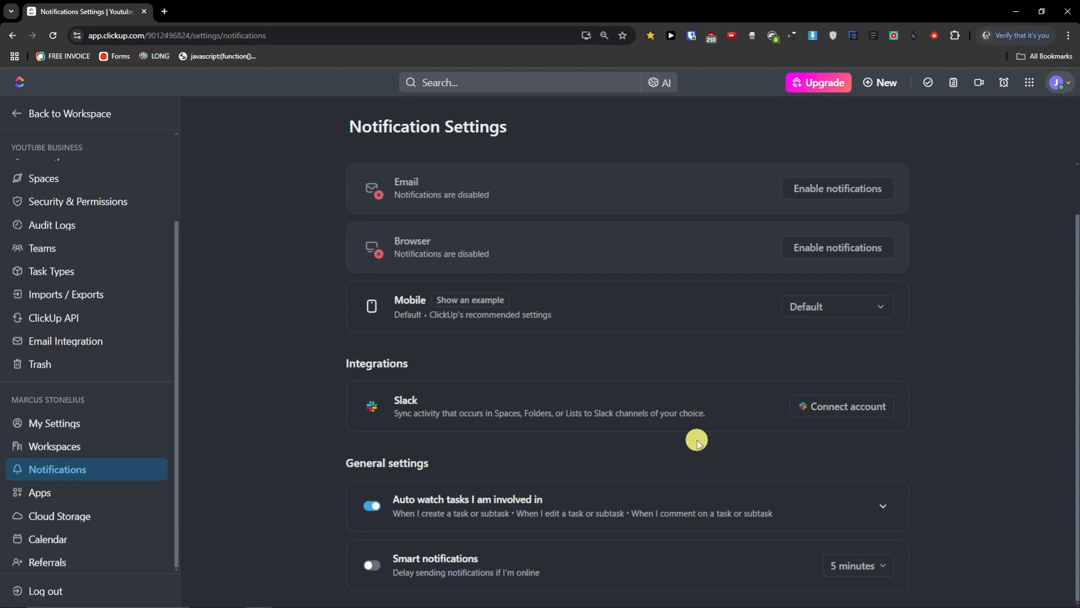
left_click(84, 498)
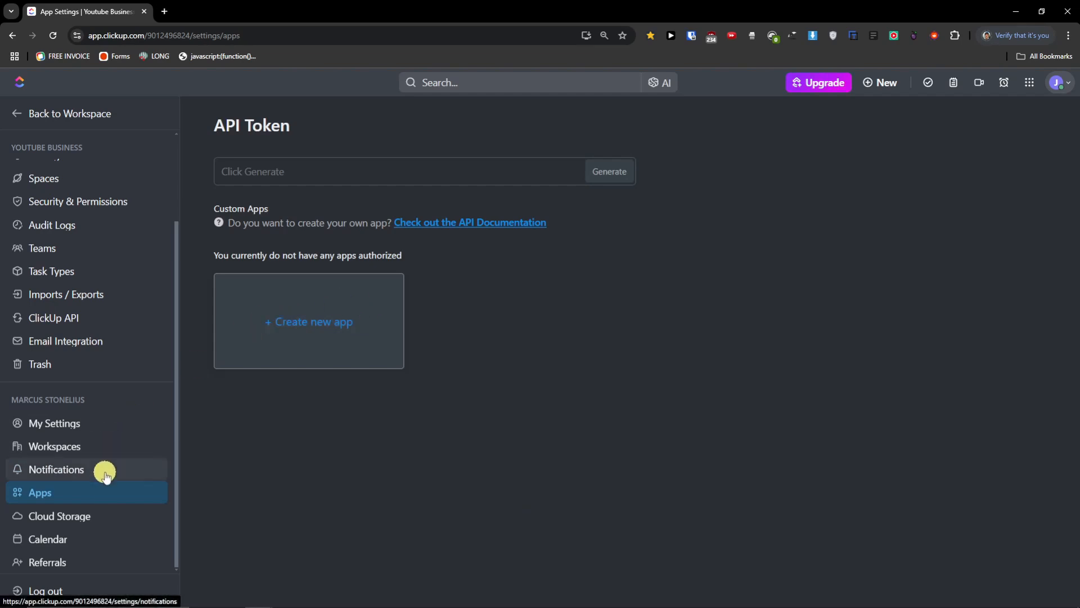
- In Cloud Storage, toggle Google Drive off and back on so it stays enabled
left_click(102, 518)
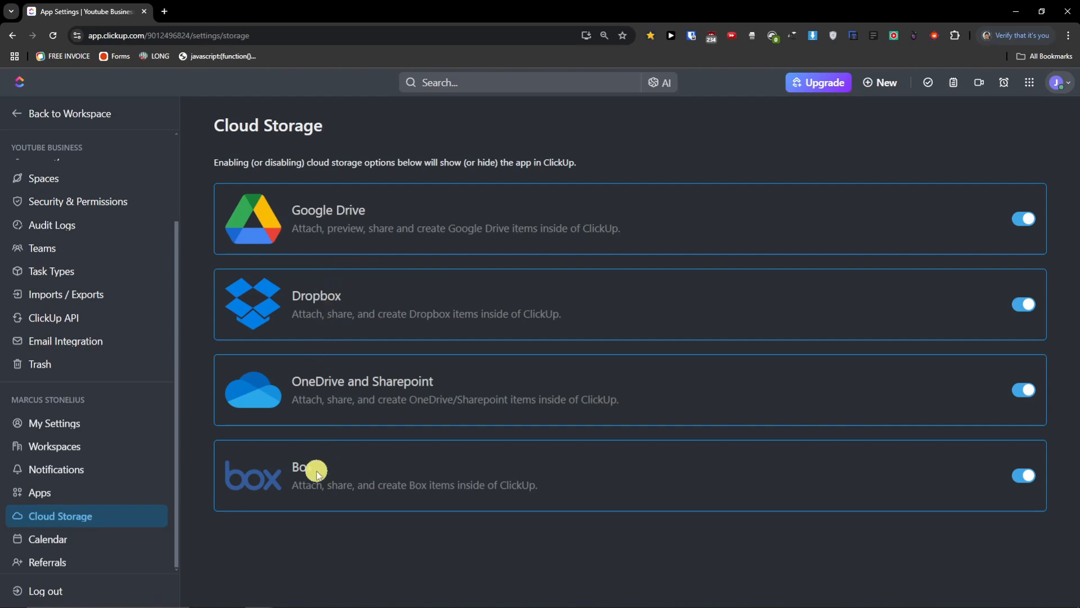
left_click(1019, 224)
left_click(1021, 224)
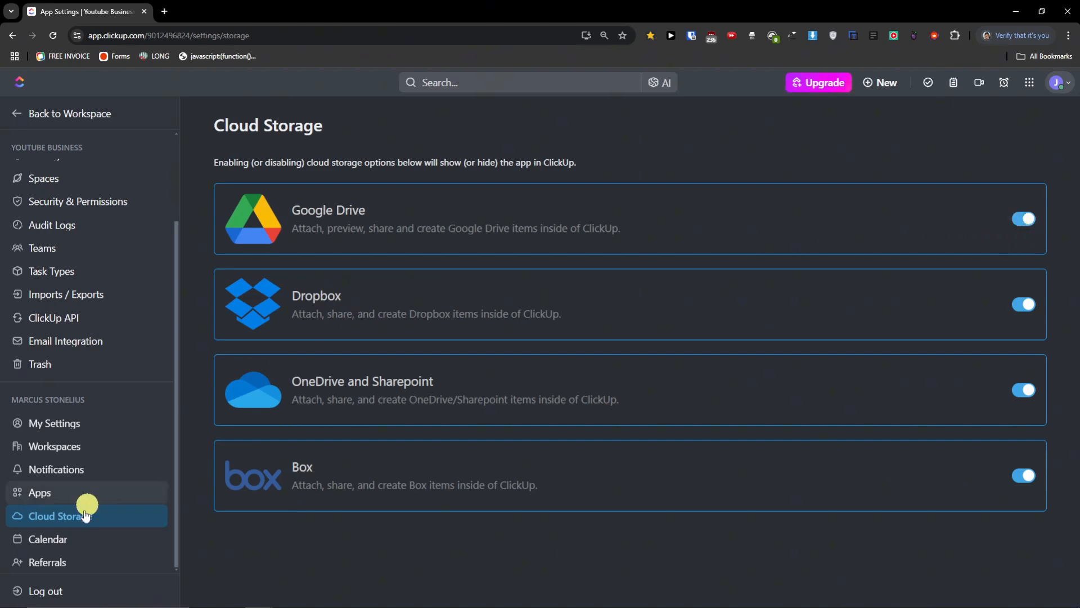
- Browse the calendar integrations catalogue, close it, and view the Referrals page
left_click(55, 542)
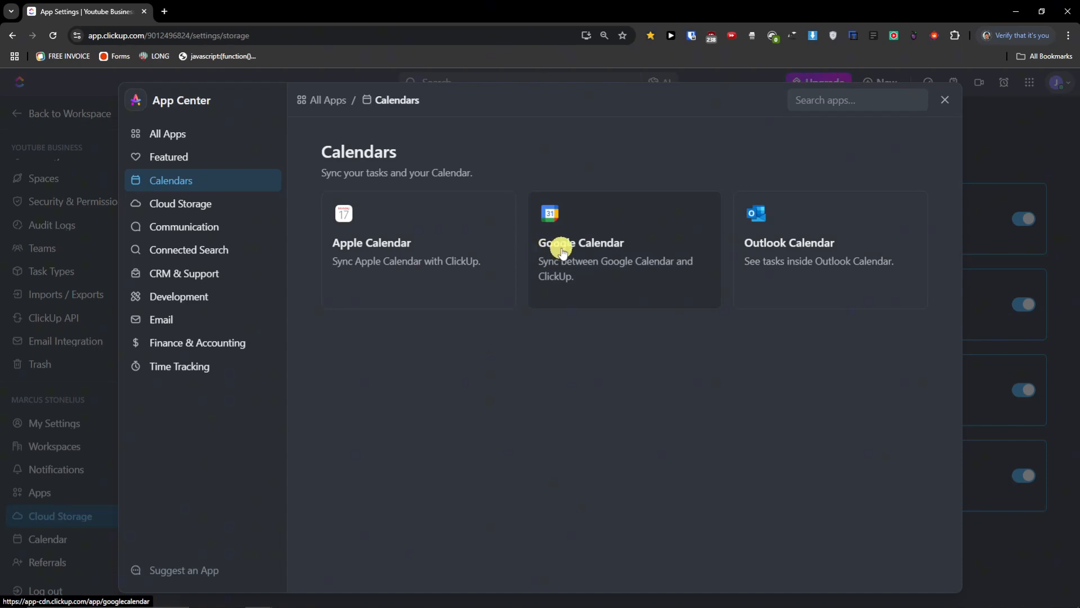
left_click(946, 104)
left_click(107, 561)
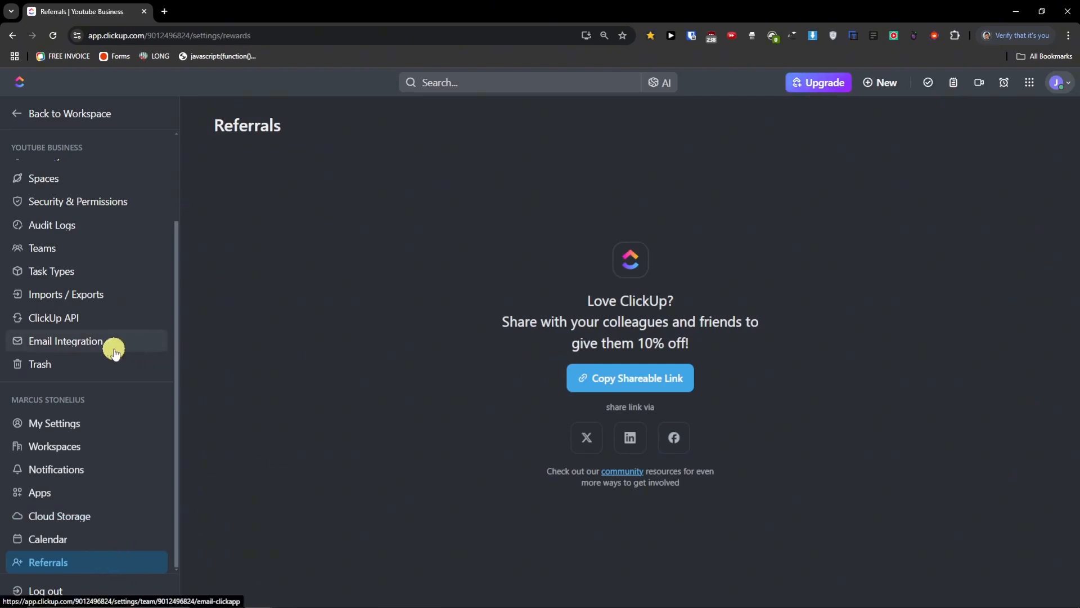
scroll(114, 352, "up", 3)
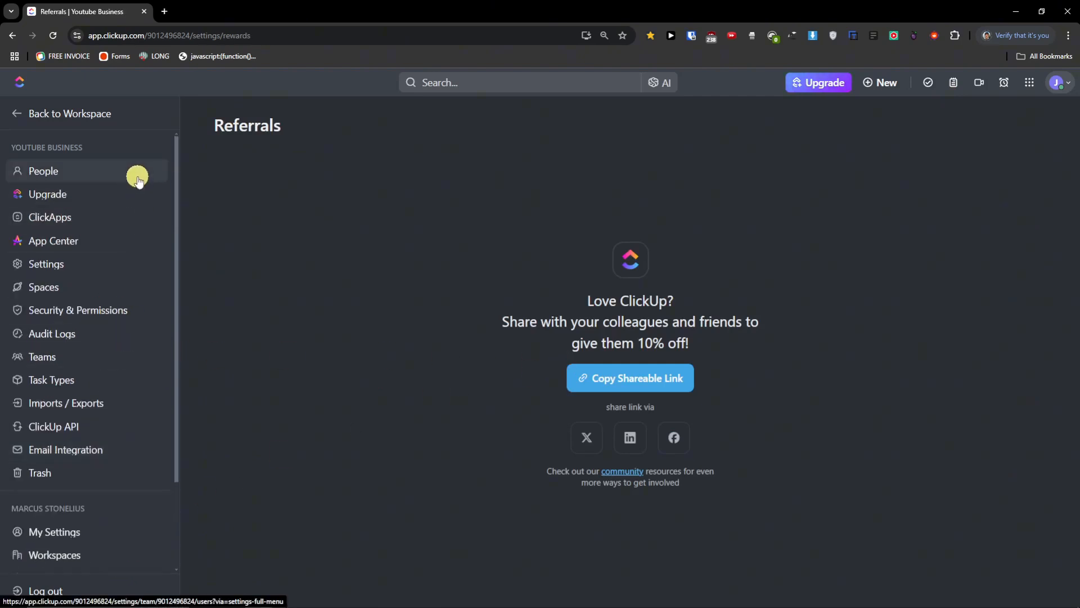
scroll(133, 235, "down", 2)
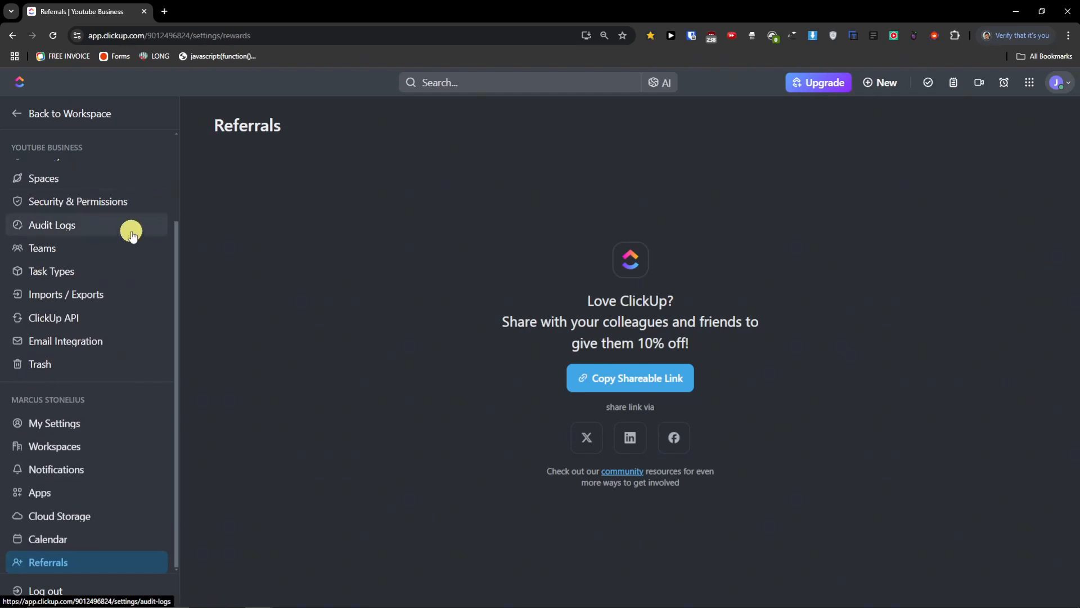
scroll(131, 231, "up", 2)
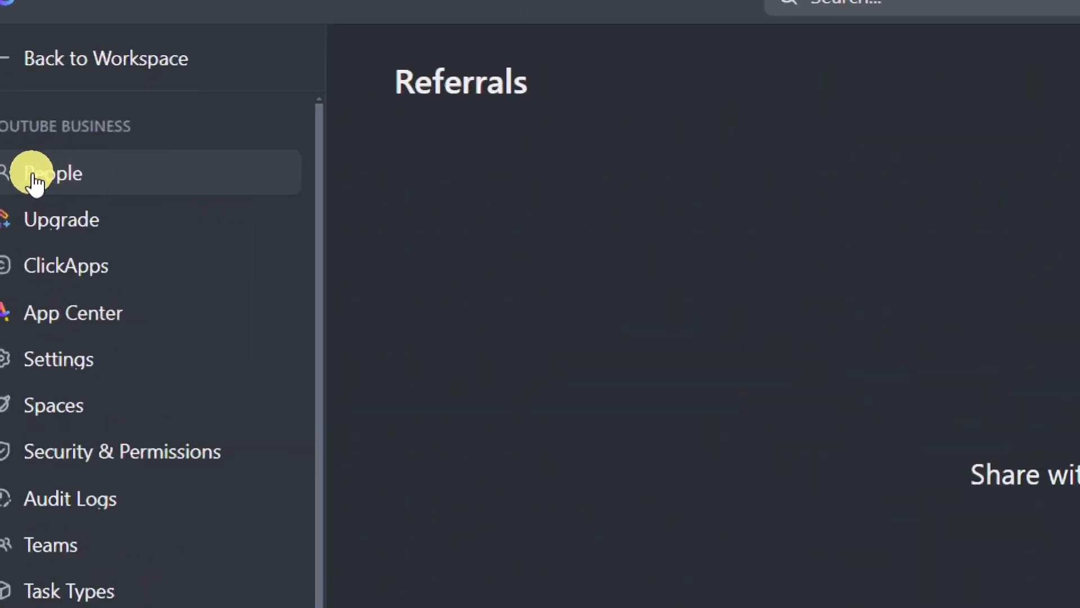
- From the People page, invite a colleague's e-mail address with the Member role
left_click(58, 179)
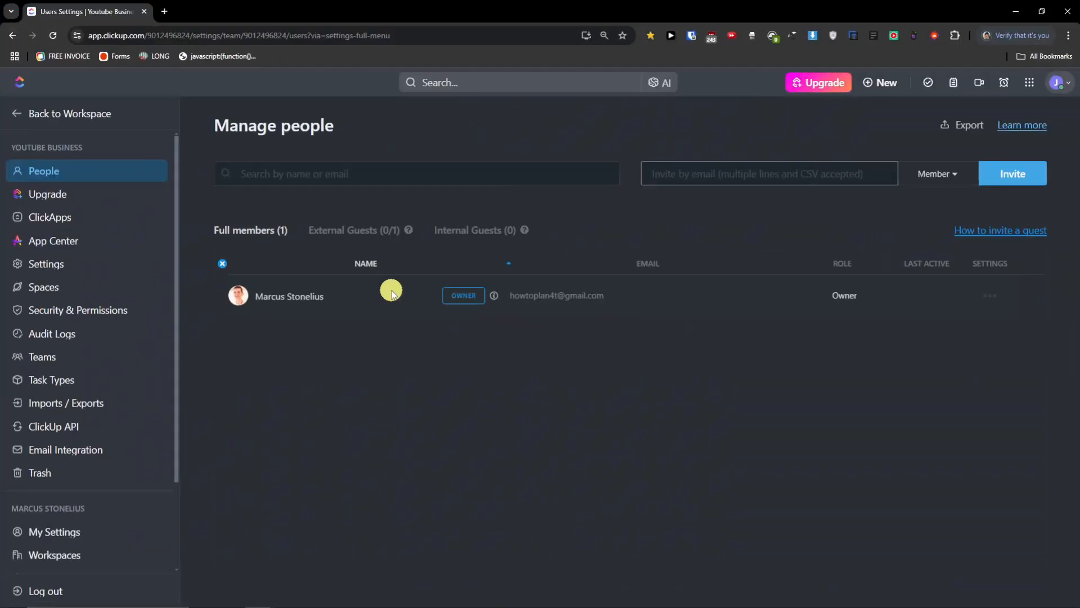
left_click(728, 180)
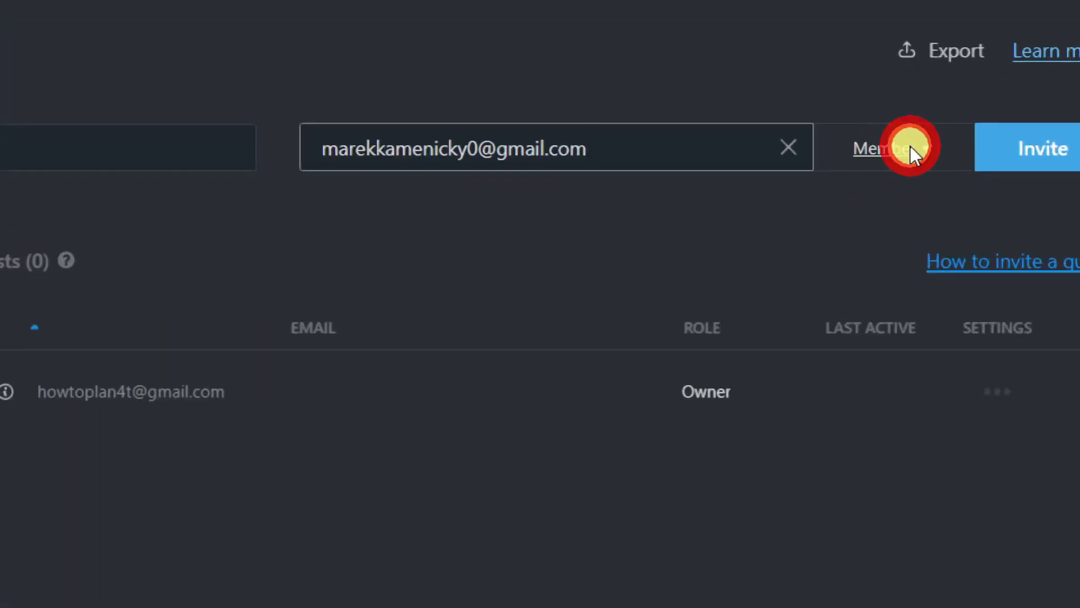
left_click(910, 147)
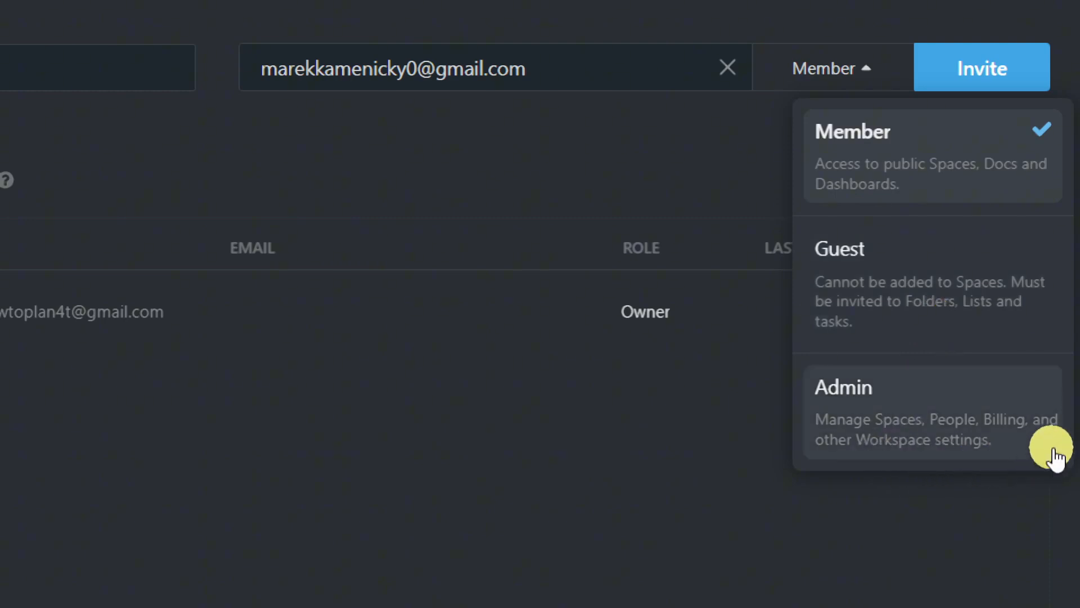
left_click(856, 335)
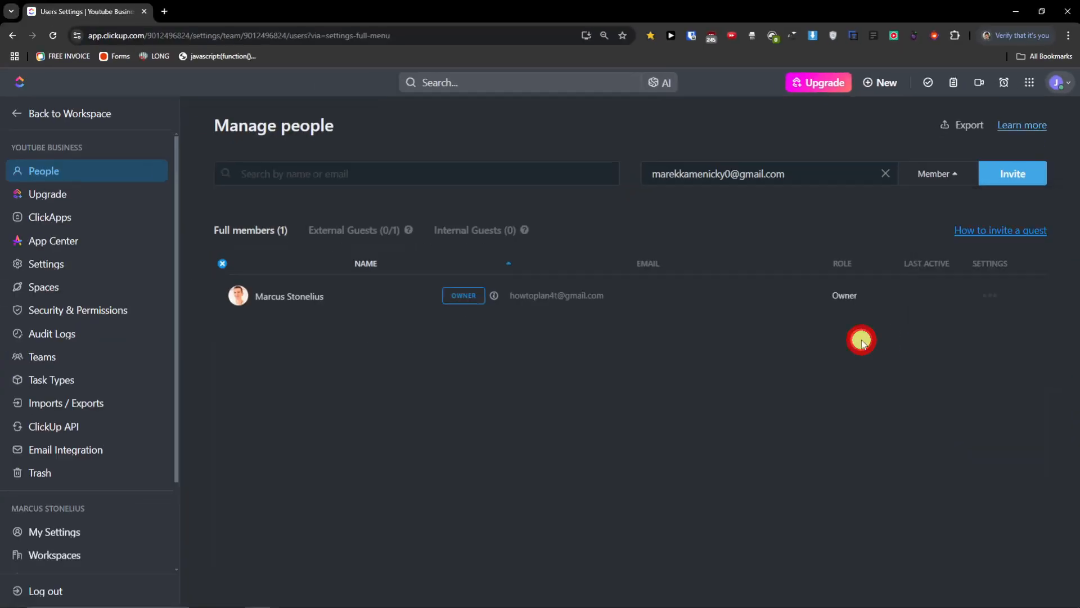
left_click(1013, 175)
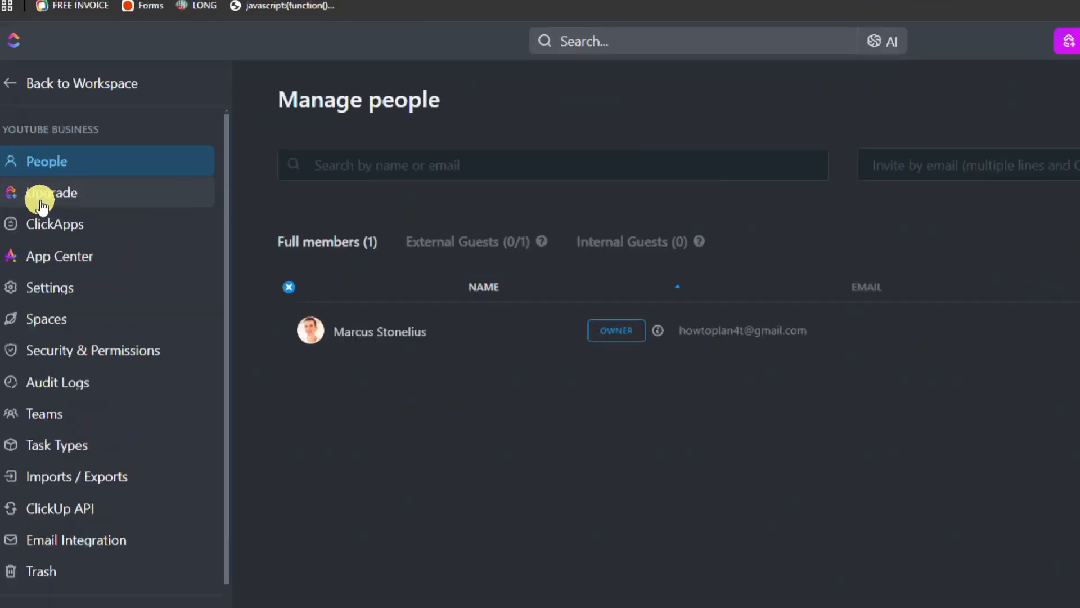
- View the Upgrade plans and billing page, then go to ClickApps
left_click(42, 206)
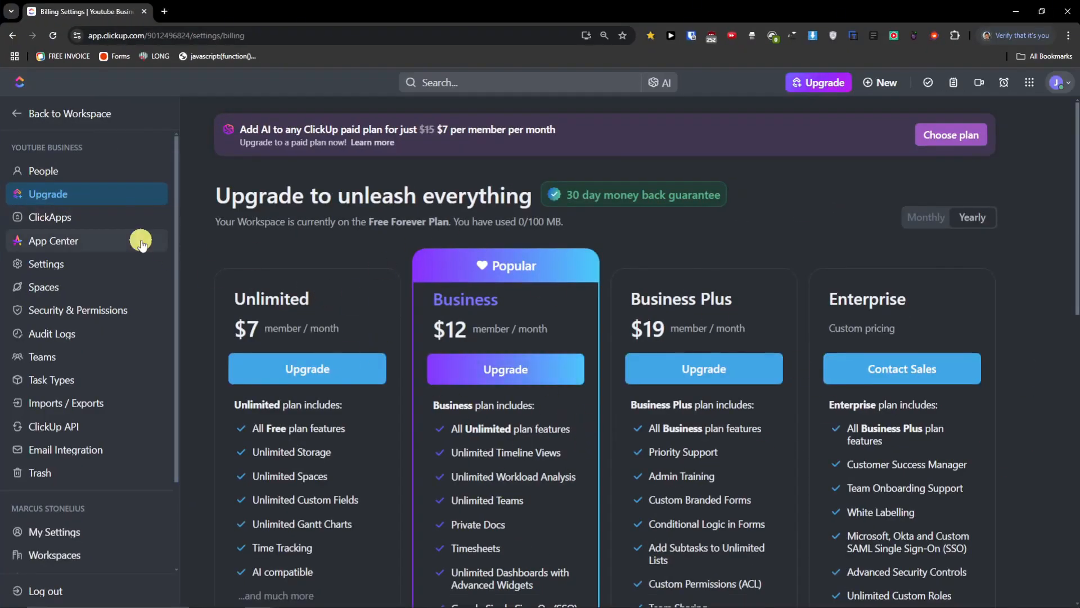
left_click(81, 224)
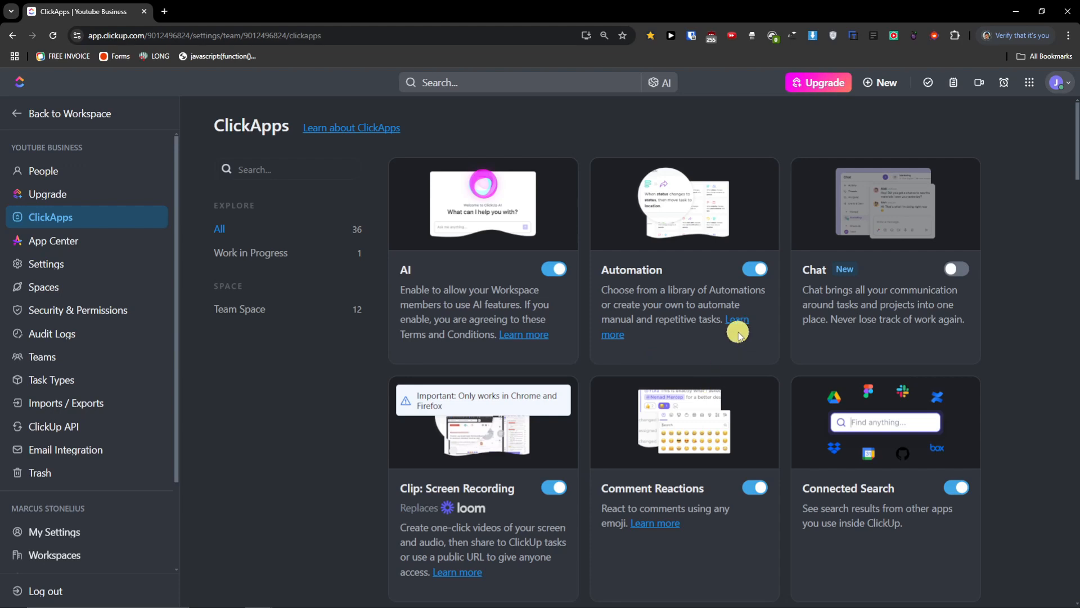
- Toggle Comment Reactions so it ends up switched on
scroll(758, 353, "down", 1)
scroll(757, 353, "down", 1)
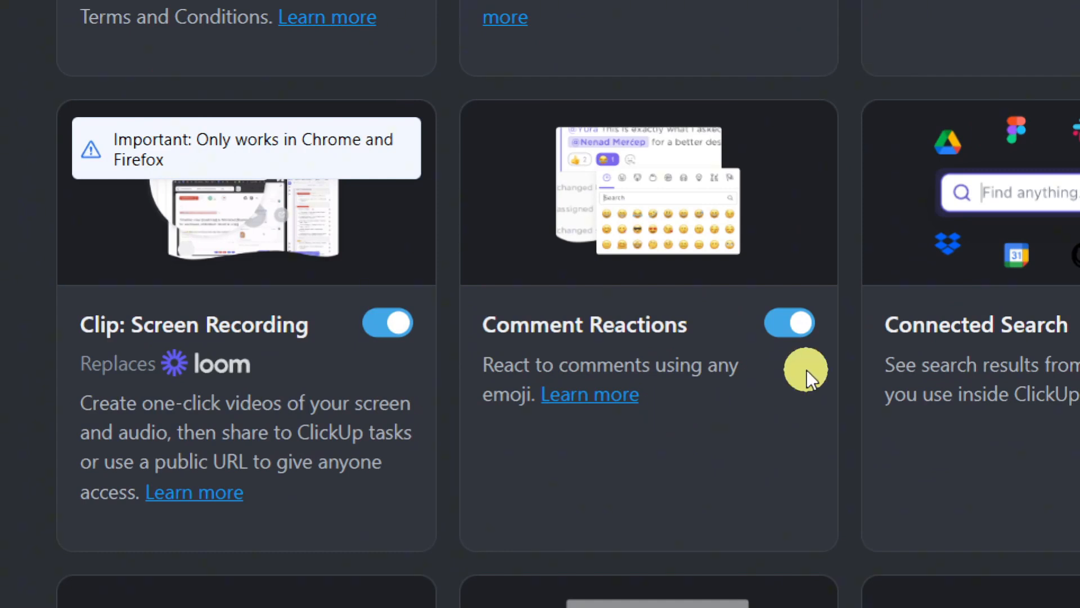
left_click(790, 330)
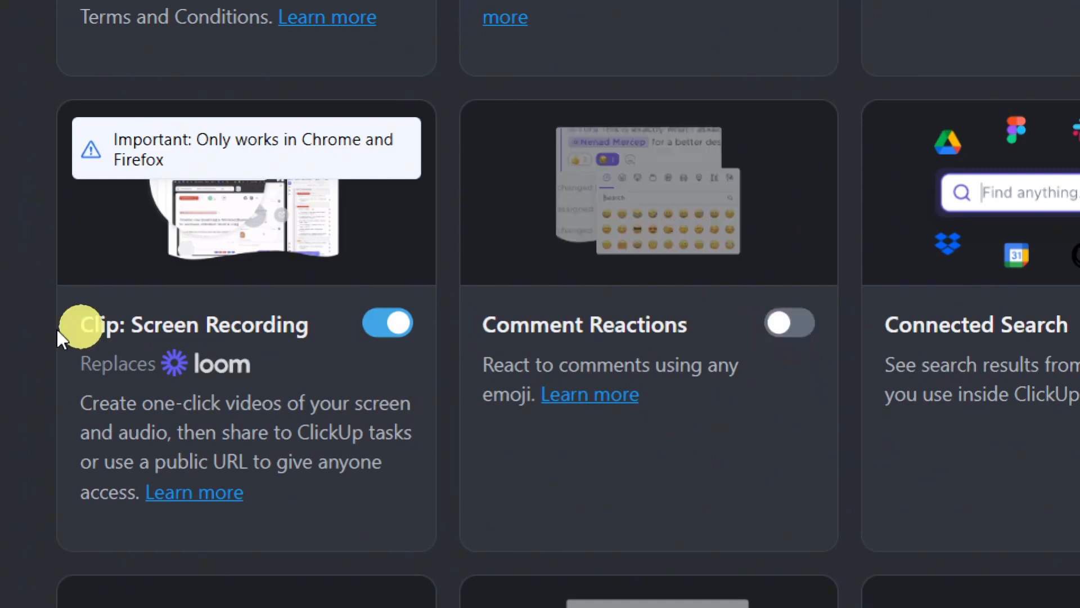
left_click(378, 332)
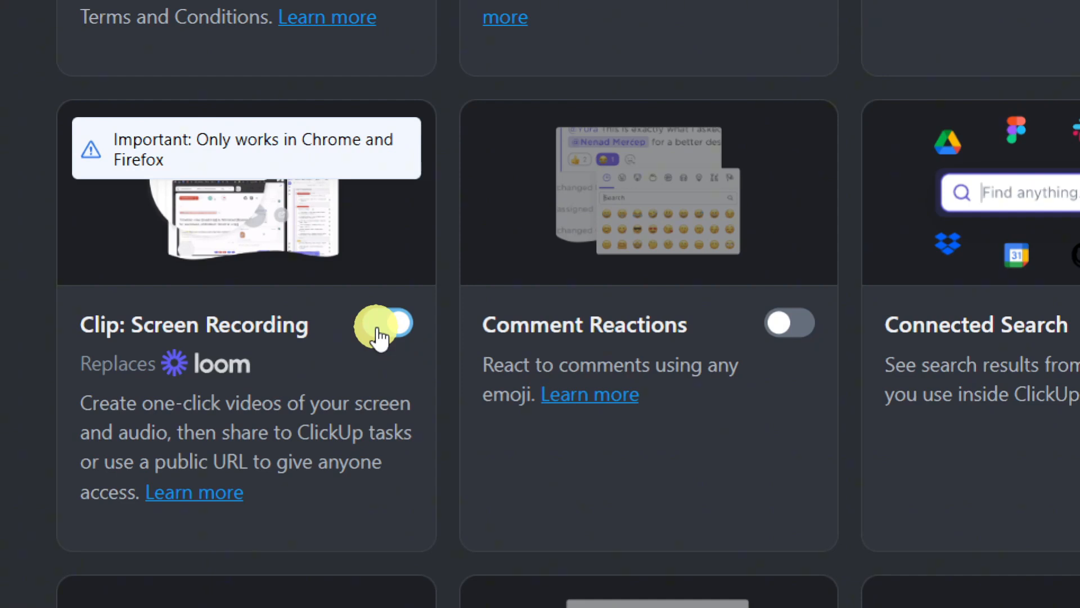
left_click(801, 318)
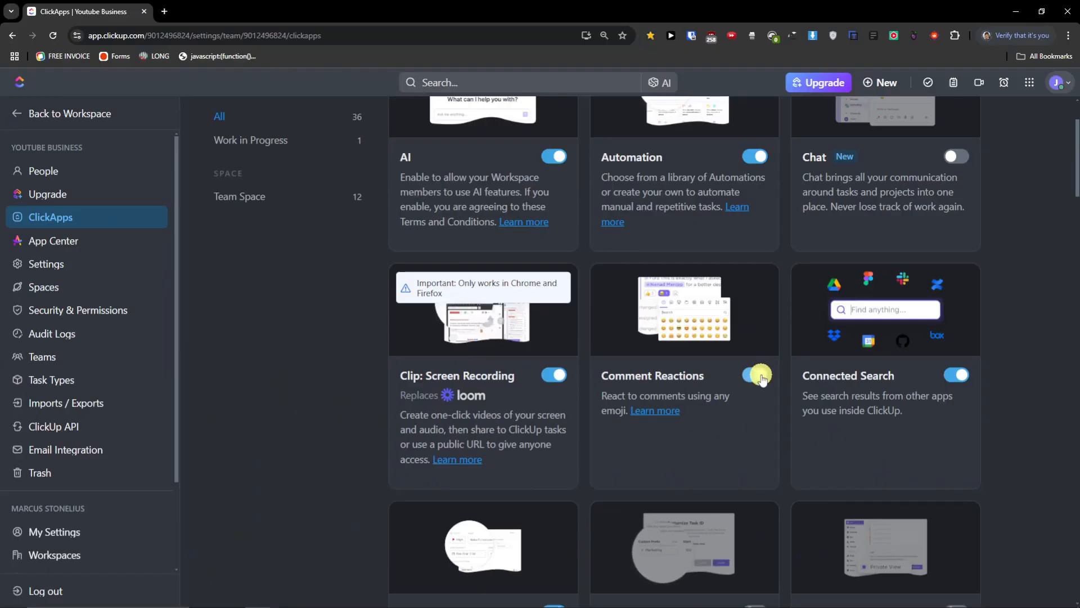
- Cancel the prompt to disable the Email ClickApp so Email stays enabled
scroll(830, 356, "down", 7)
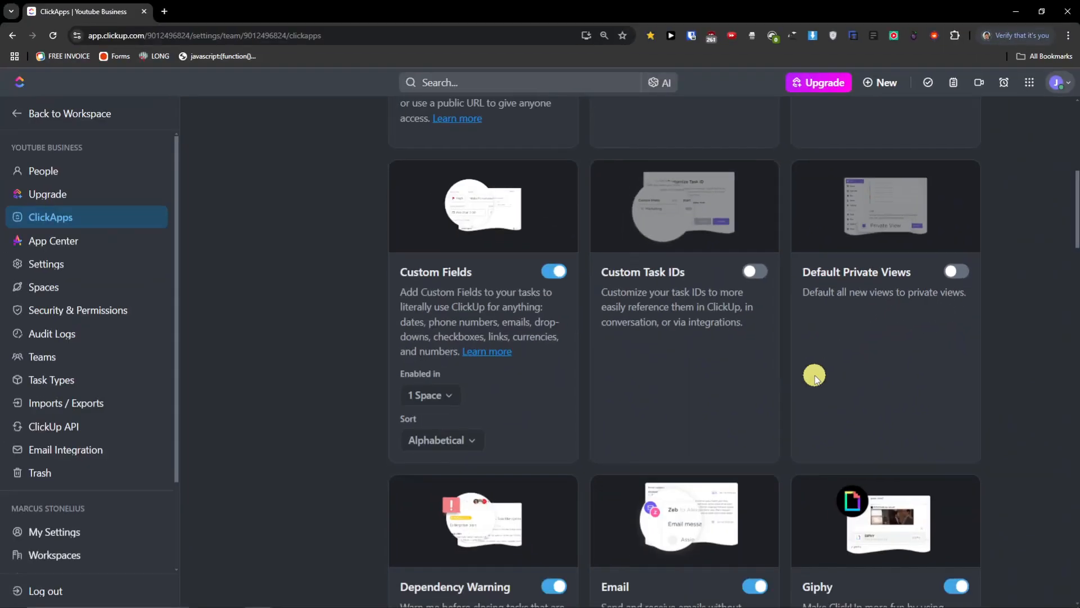
scroll(809, 378, "down", 3)
scroll(809, 378, "down", 2)
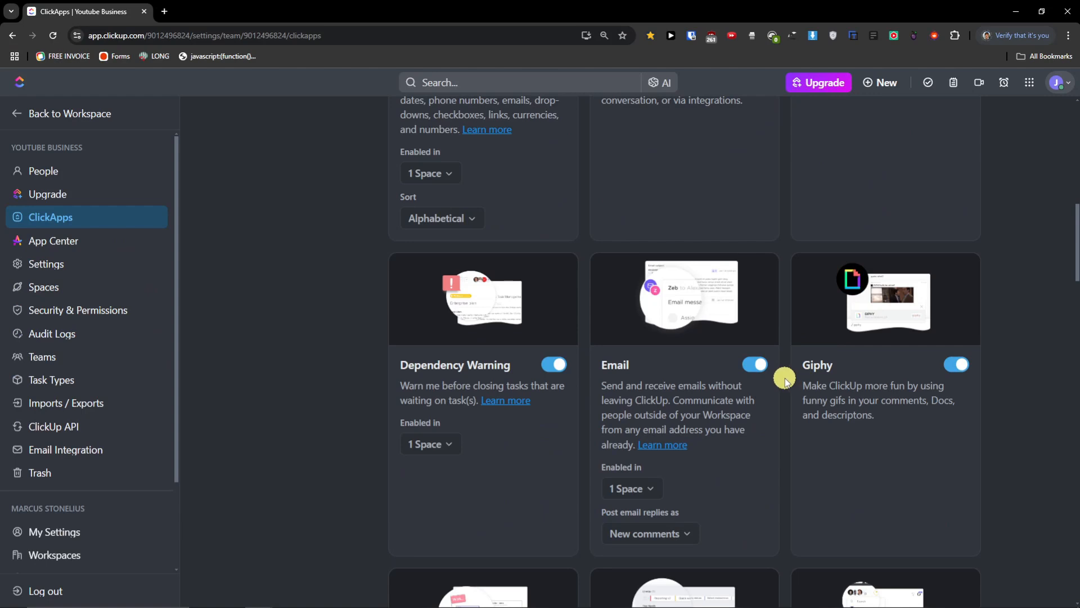
scroll(788, 376, "down", 2)
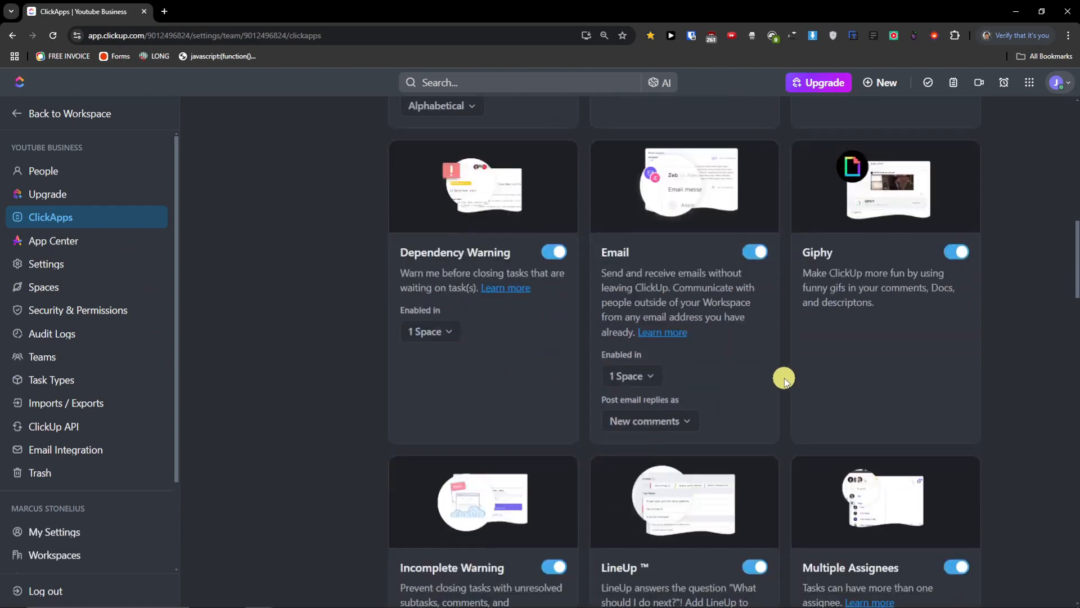
left_click(755, 252)
left_click(746, 141)
left_click(737, 138)
left_click(724, 132)
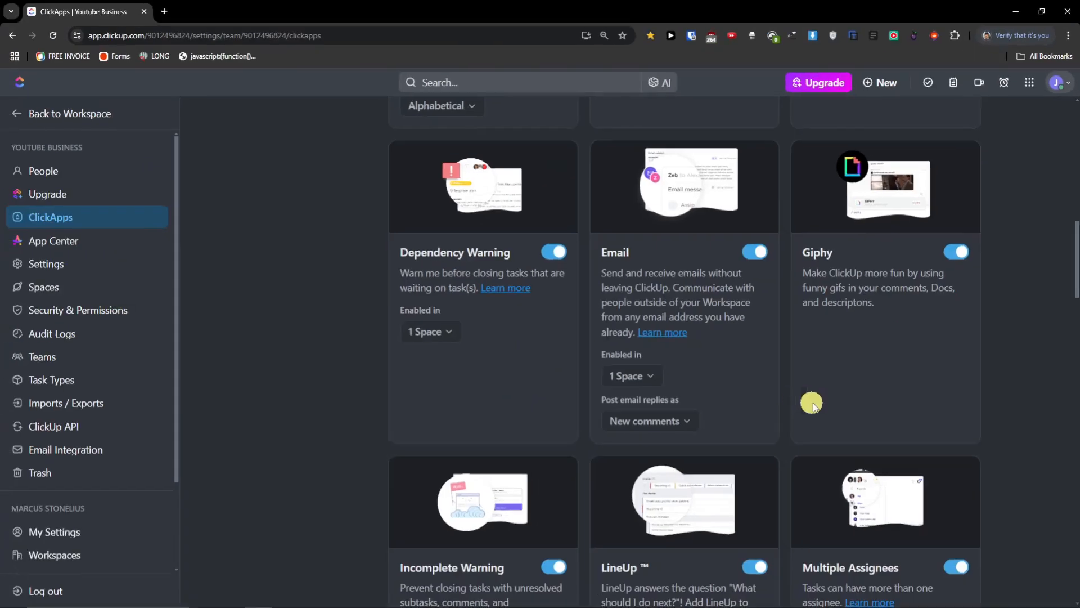
- Scroll through the remaining ClickApps down to Time Tracking, Who's Online and Work in Progress Limits
scroll(629, 542, "down", 5)
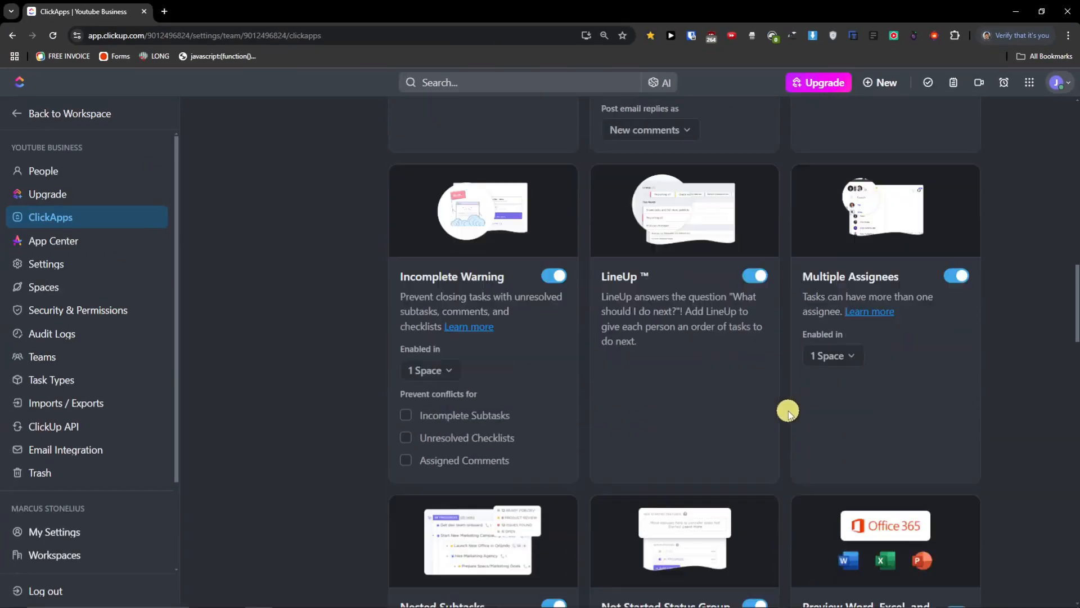
scroll(787, 412, "down", 3)
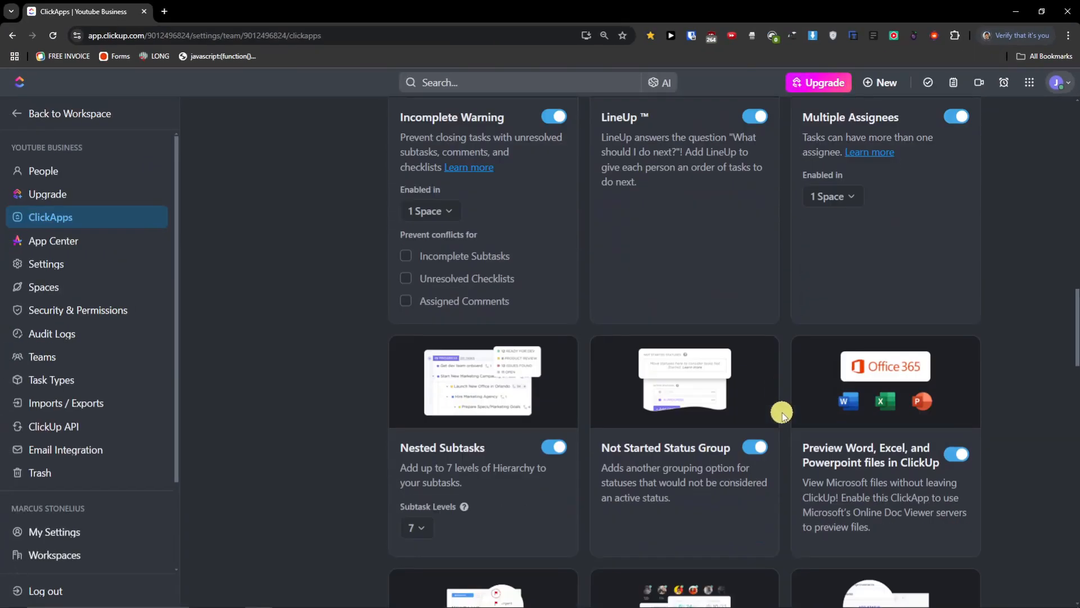
scroll(783, 413, "down", 2)
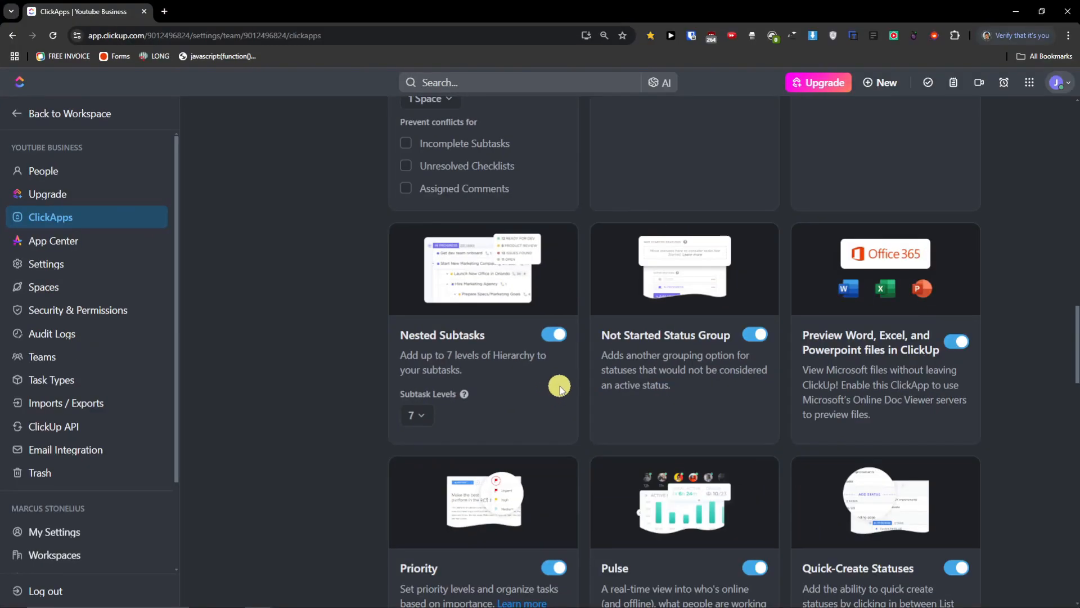
scroll(573, 388, "down", 2)
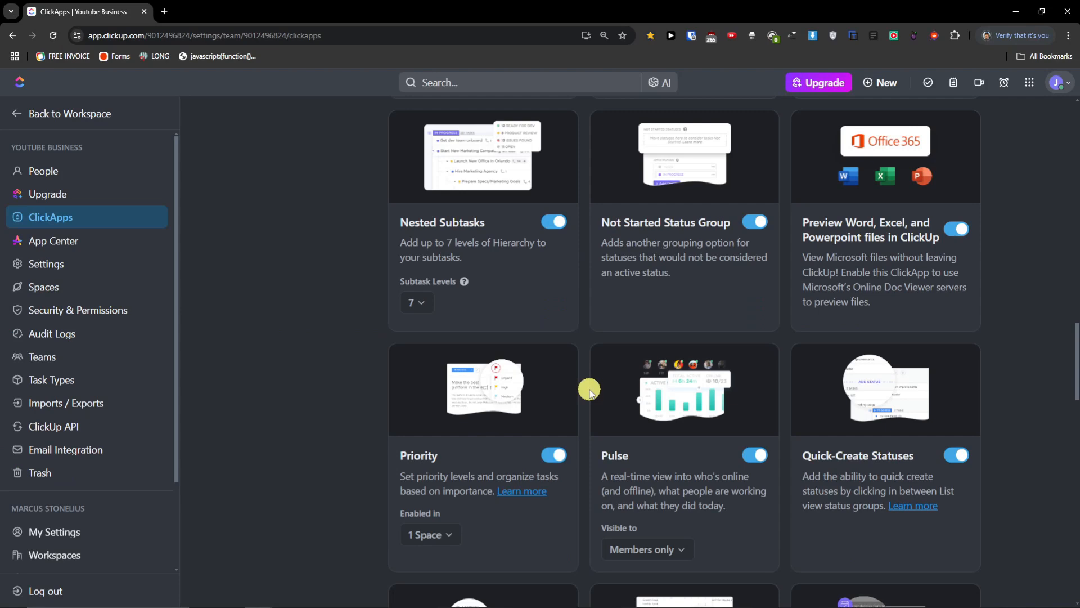
scroll(589, 389, "down", 2)
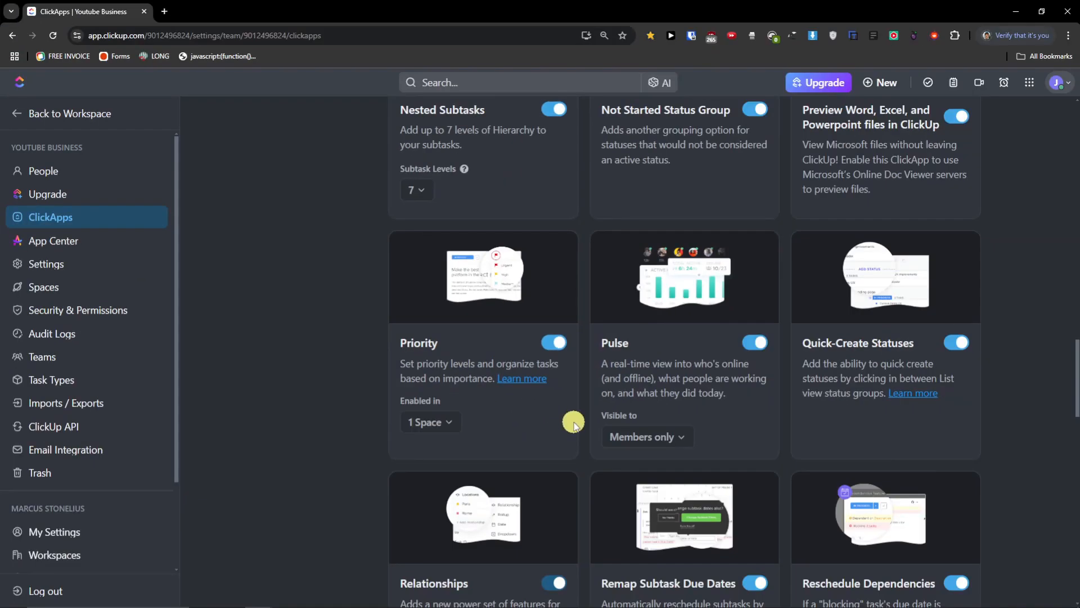
scroll(574, 423, "down", 2)
scroll(574, 423, "down", 5)
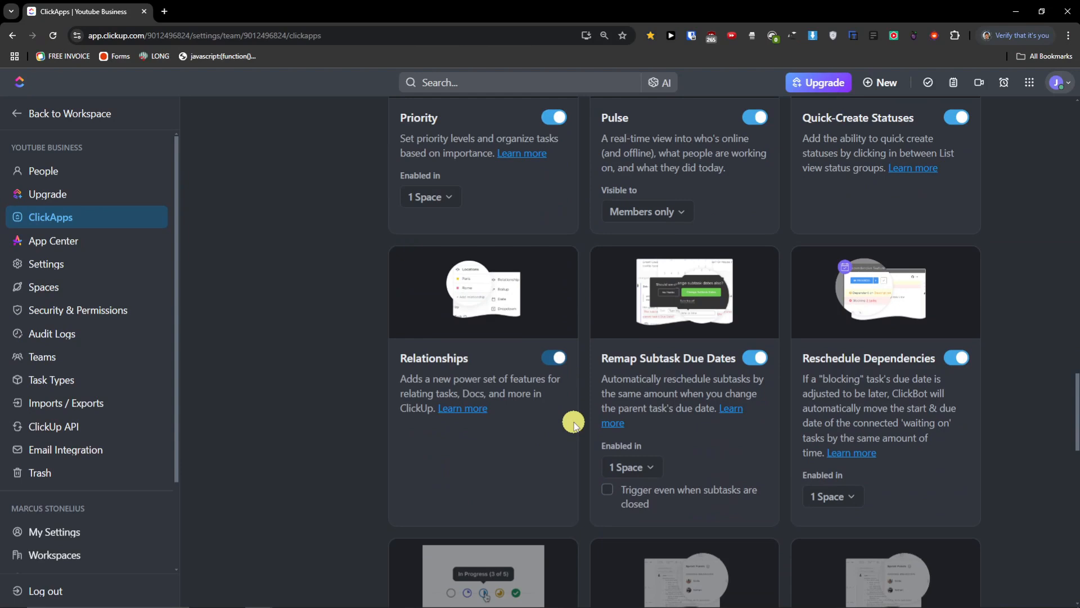
scroll(574, 423, "down", 3)
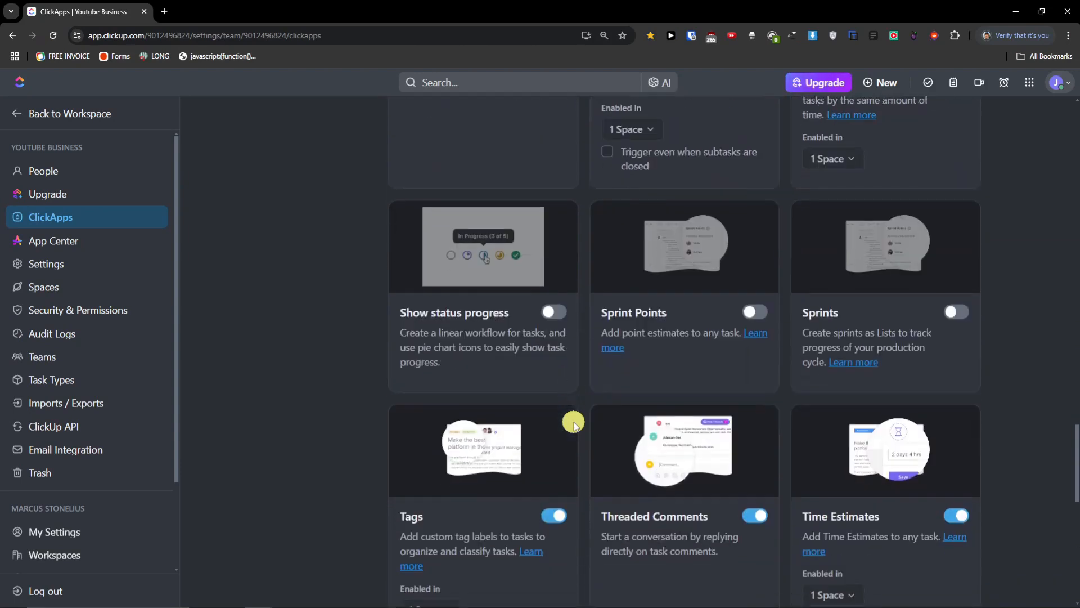
scroll(574, 423, "down", 4)
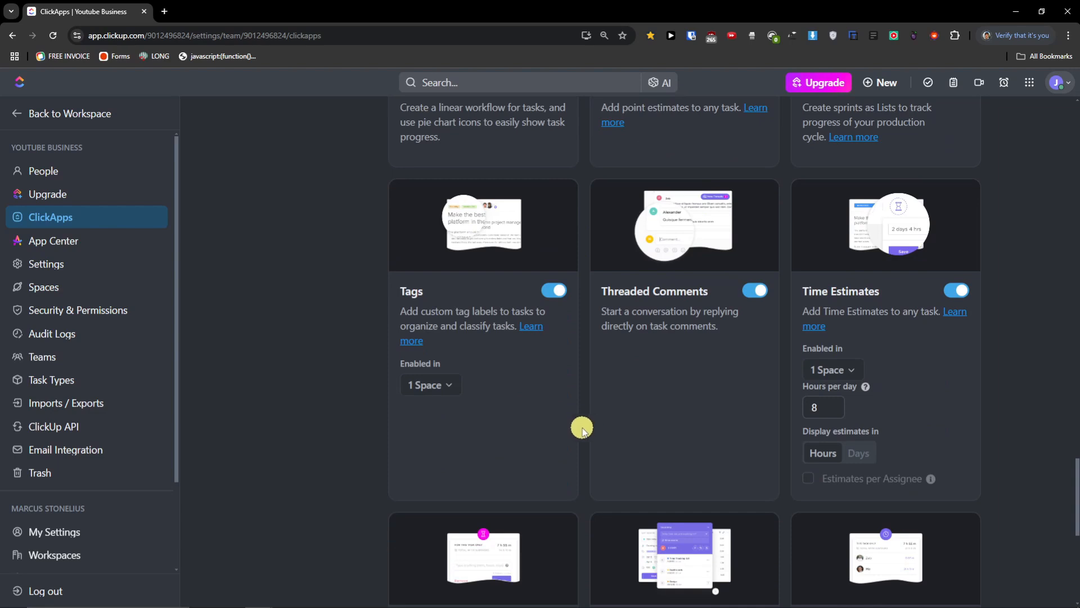
scroll(588, 430, "down", 4)
scroll(583, 430, "down", 4)
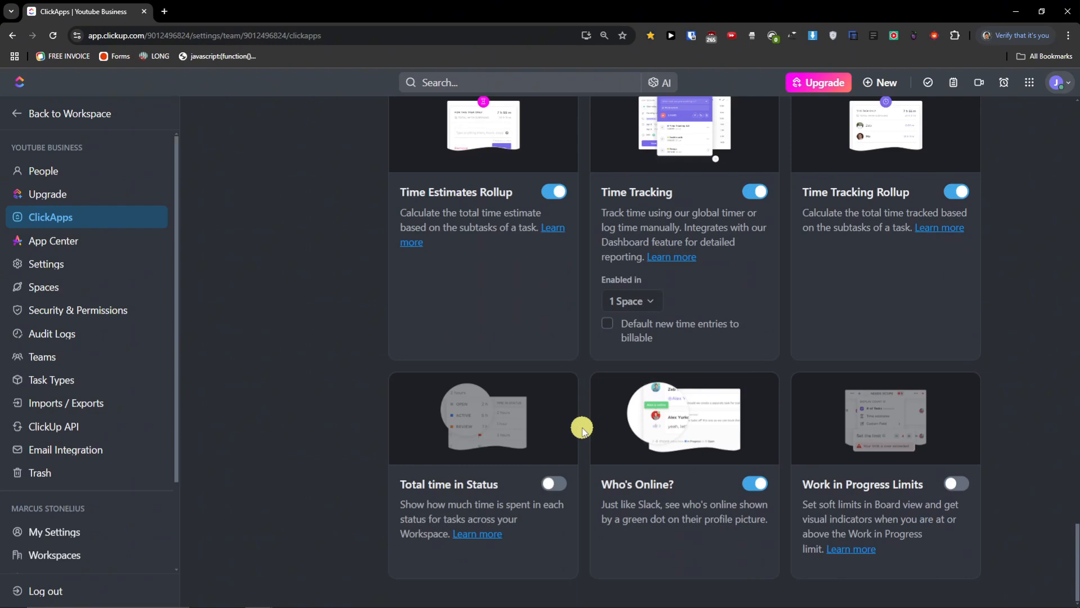
scroll(583, 430, "up", 4)
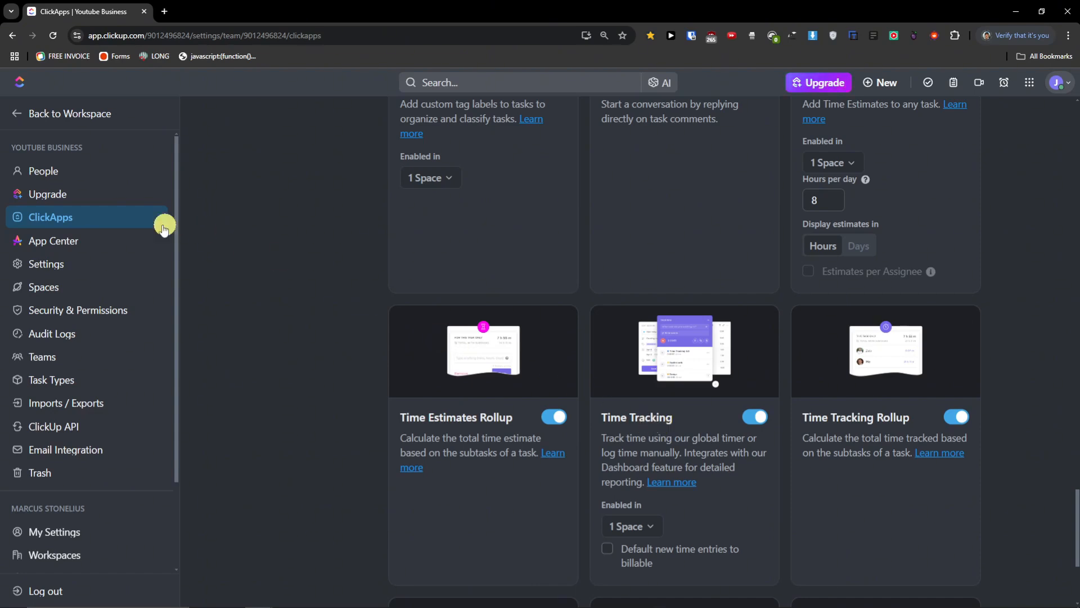
left_click(135, 245)
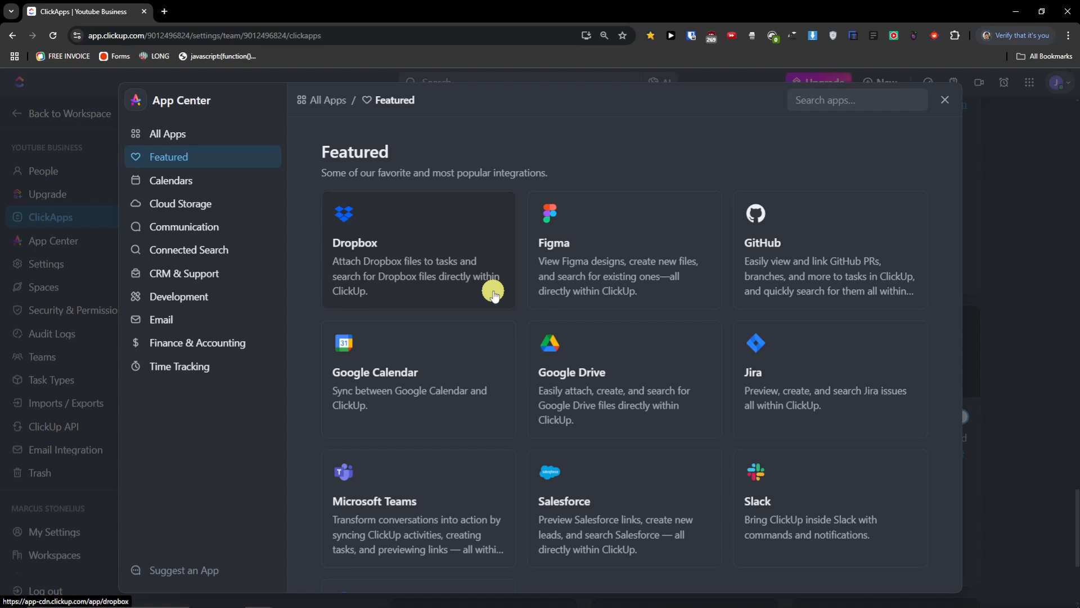
scroll(687, 525, "down", 3)
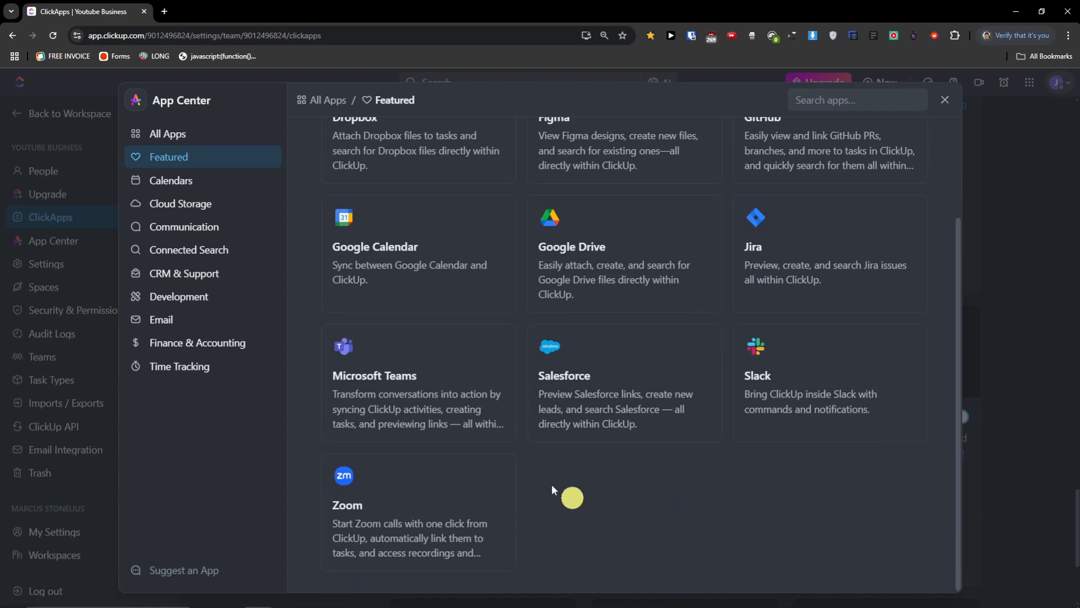
left_click(200, 180)
left_click(201, 136)
scroll(514, 434, "down", 20)
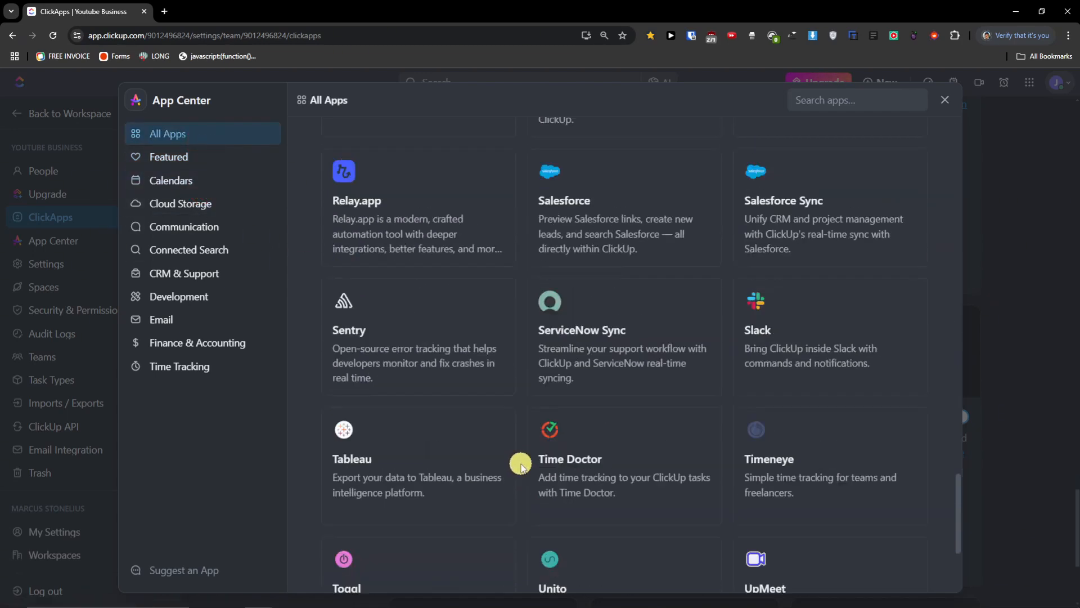
scroll(521, 464, "down", 4)
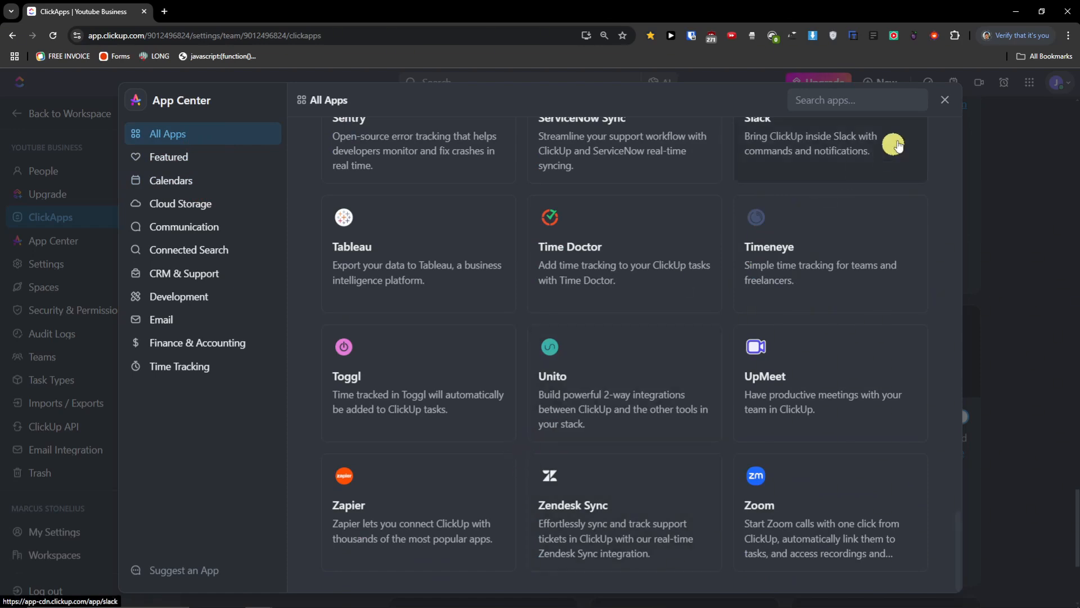
left_click(944, 100)
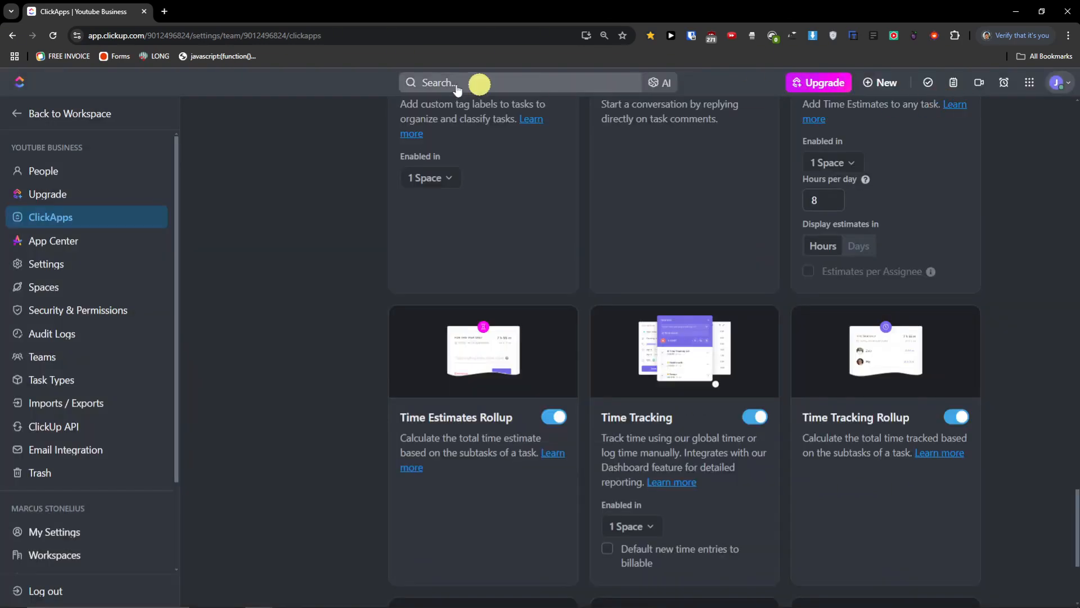
left_click(63, 267)
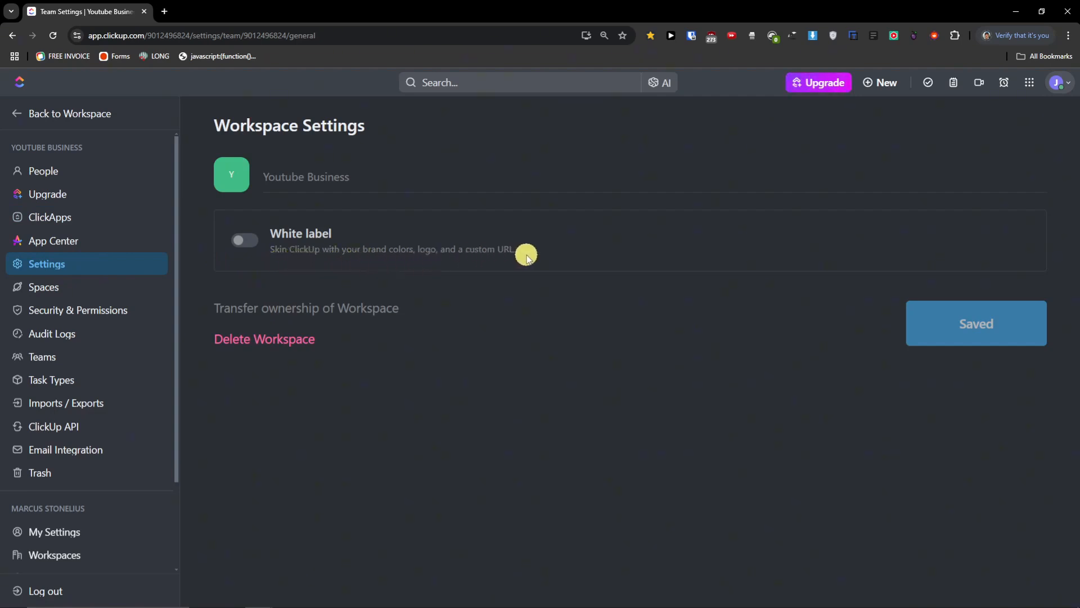
left_click(79, 296)
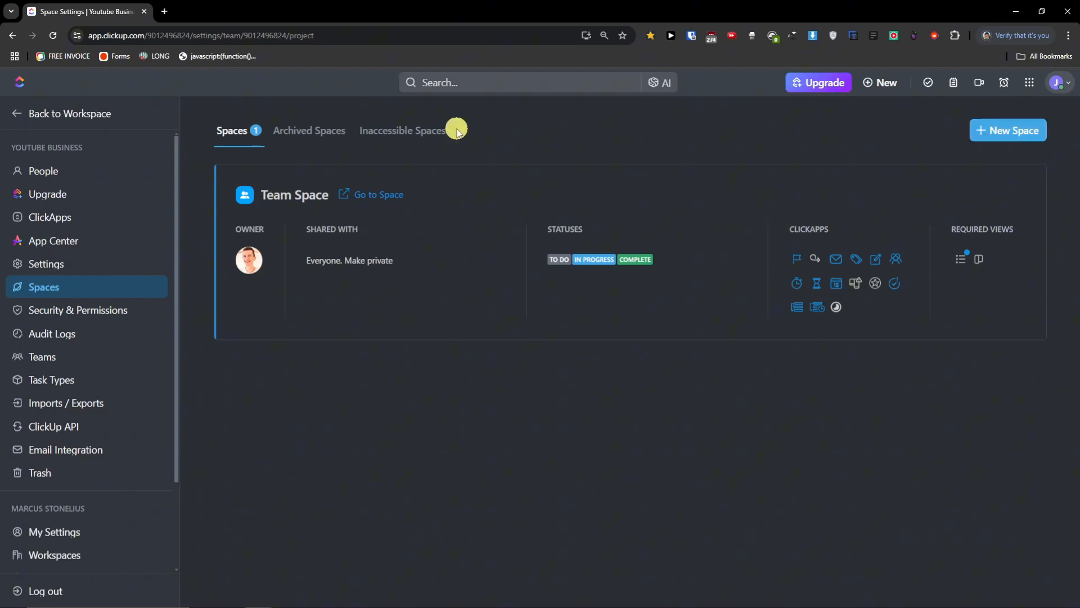
- Inspect the Team Space status editor, actions menu and sharing options without changing anything
left_click(721, 307)
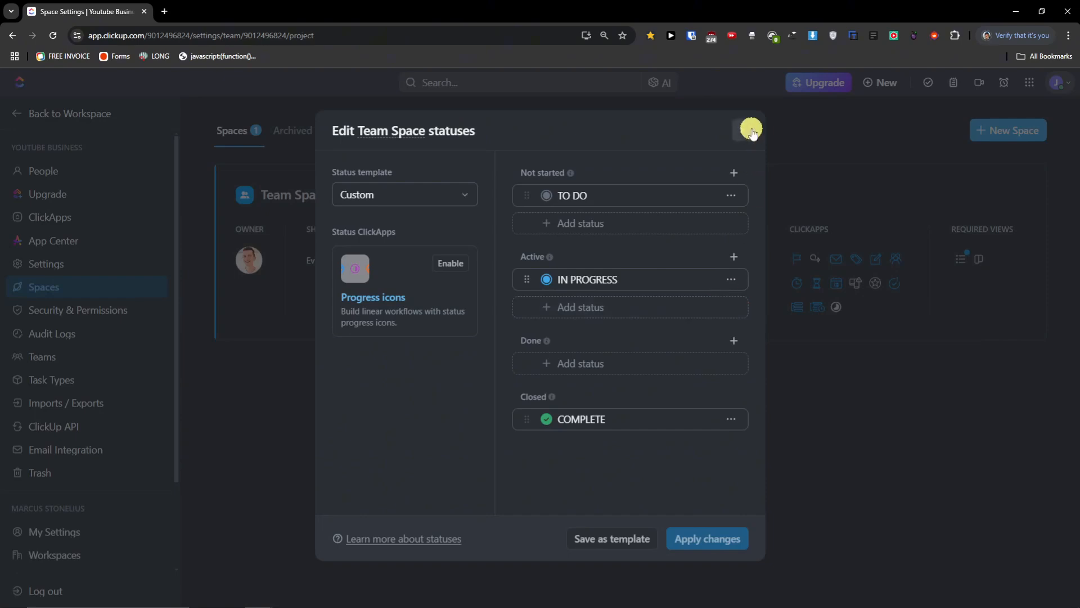
left_click(751, 131)
left_click(1022, 196)
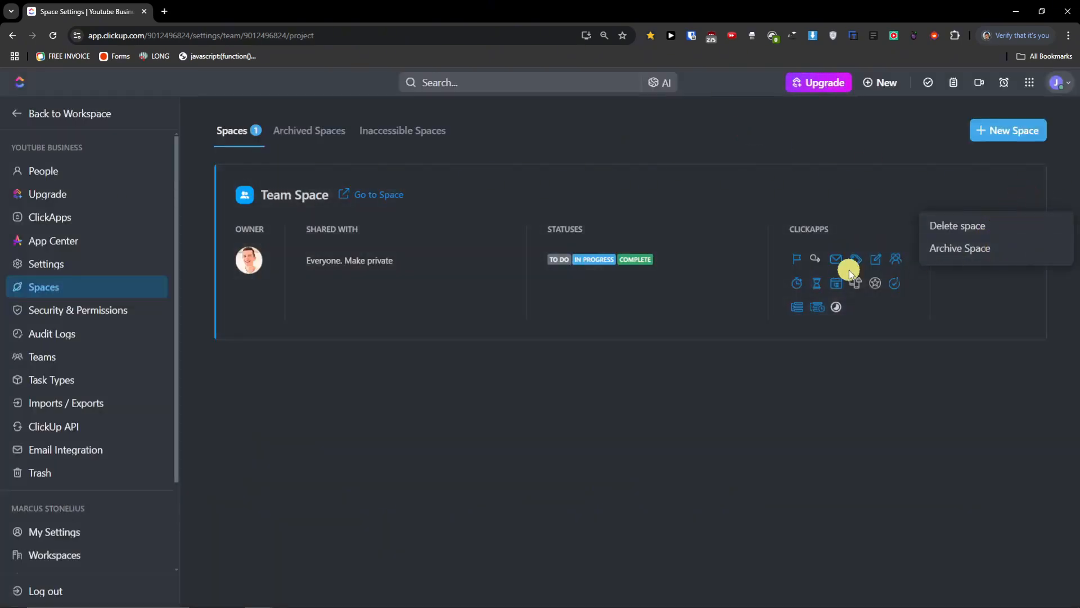
left_click(529, 318)
left_click(465, 290)
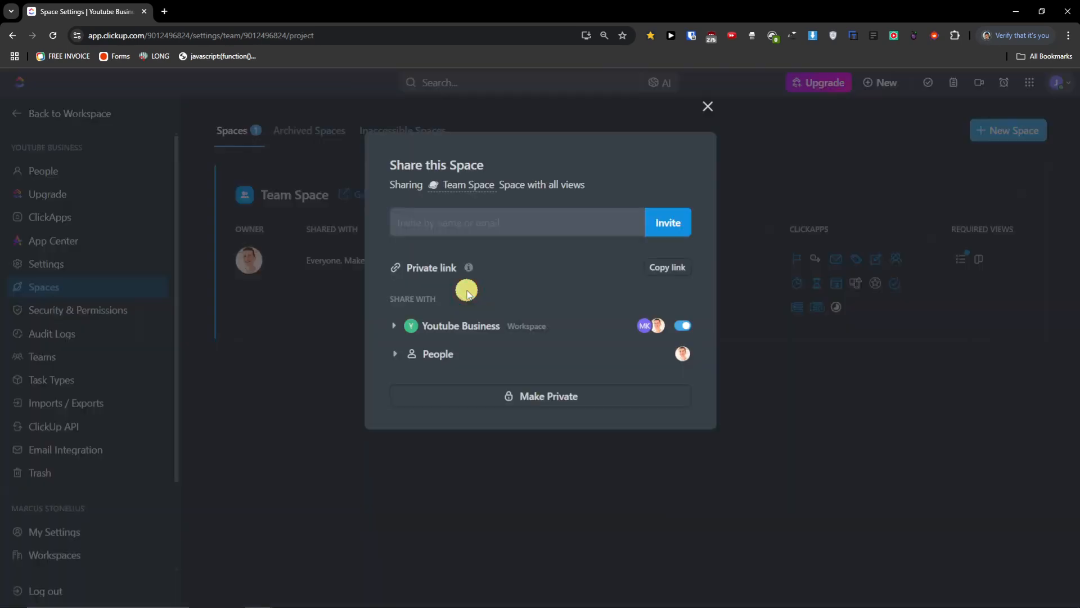
left_click(708, 106)
- Recheck Team Space statuses, ClickApps and sharing, then open Security & Permissions
left_click(641, 226)
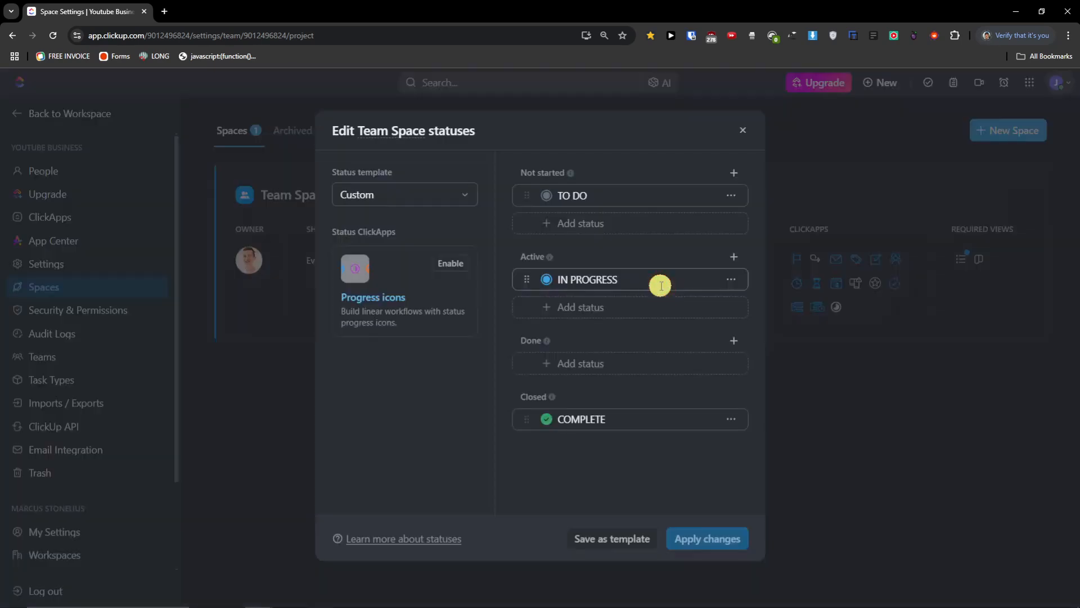
left_click(749, 128)
left_click(862, 245)
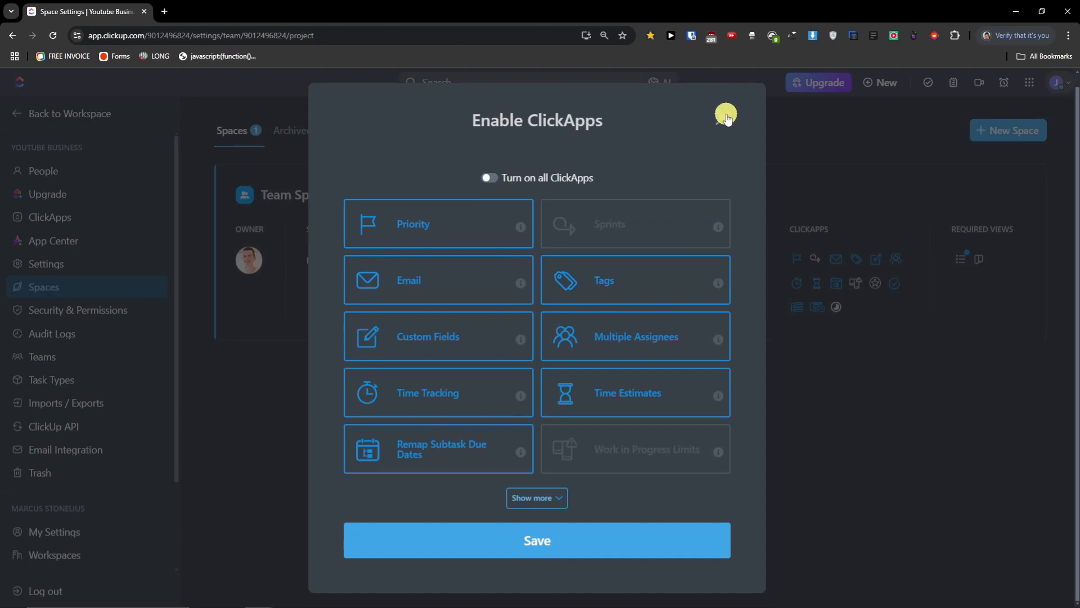
left_click(726, 116)
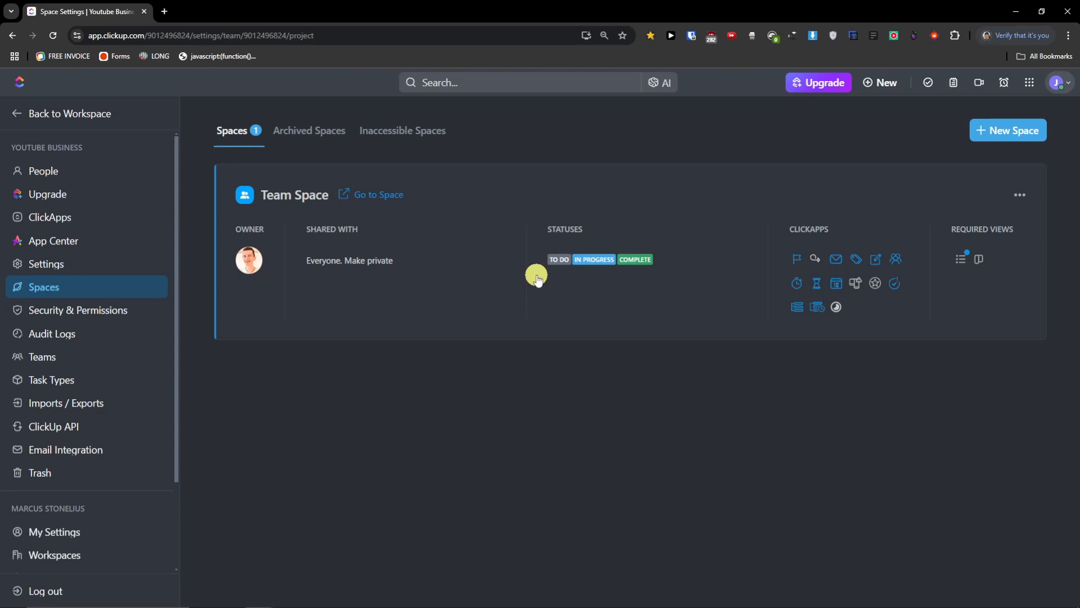
left_click(336, 275)
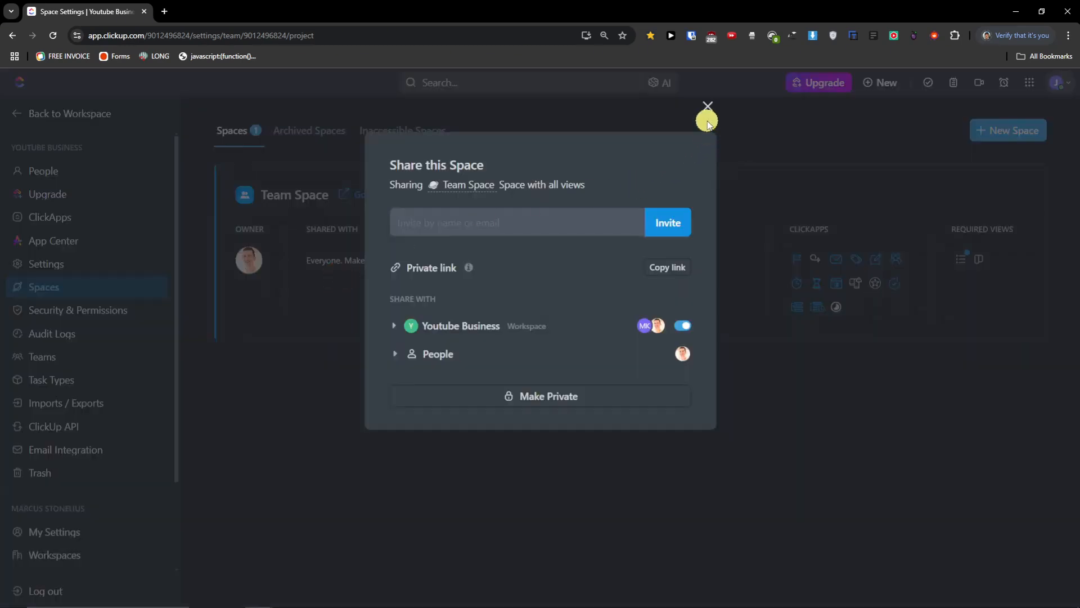
left_click(708, 120)
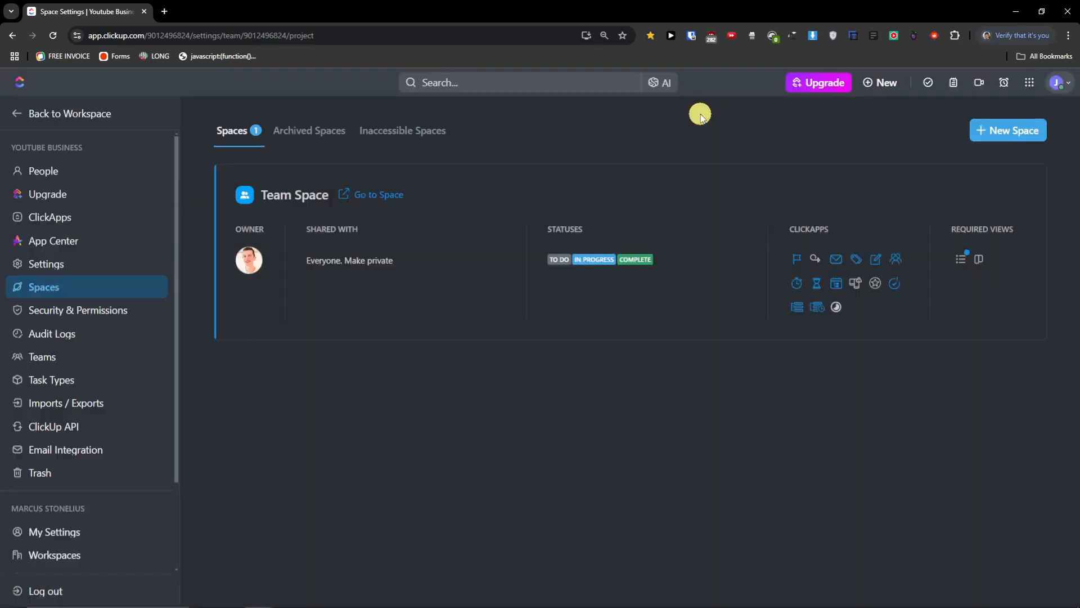
left_click(110, 319)
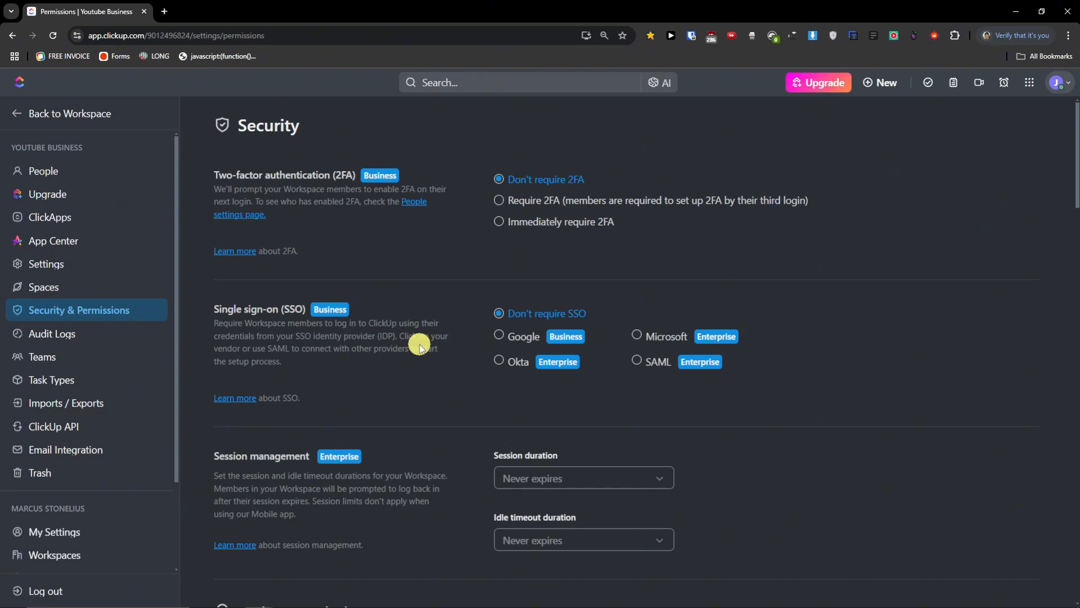
- Review the Security & Permissions options and the Audit Logs upgrade notice
scroll(434, 381, "down", 4)
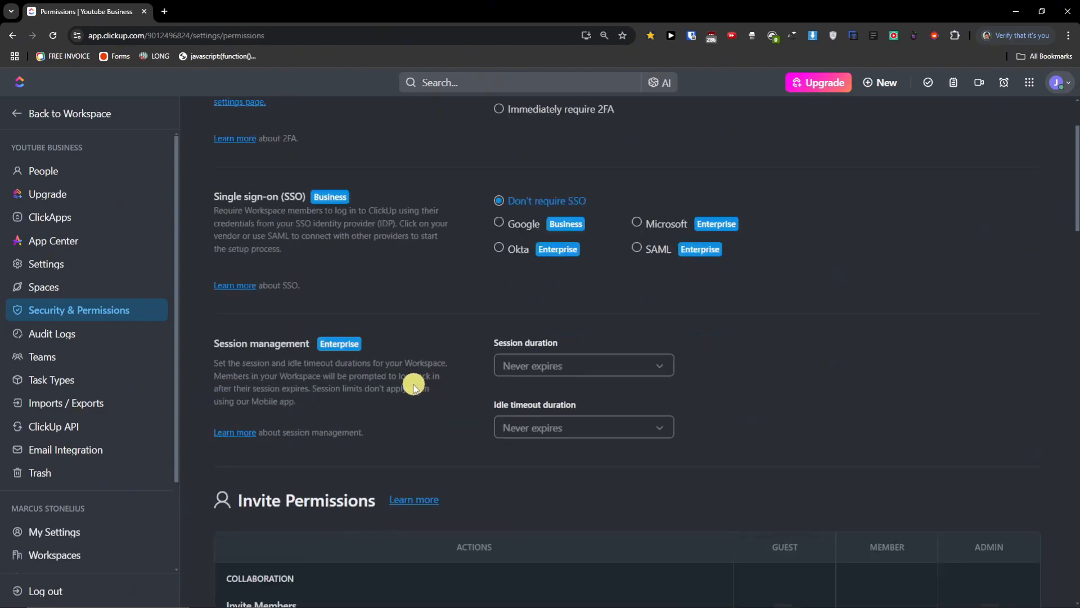
scroll(411, 387, "down", 2)
scroll(412, 387, "down", 2)
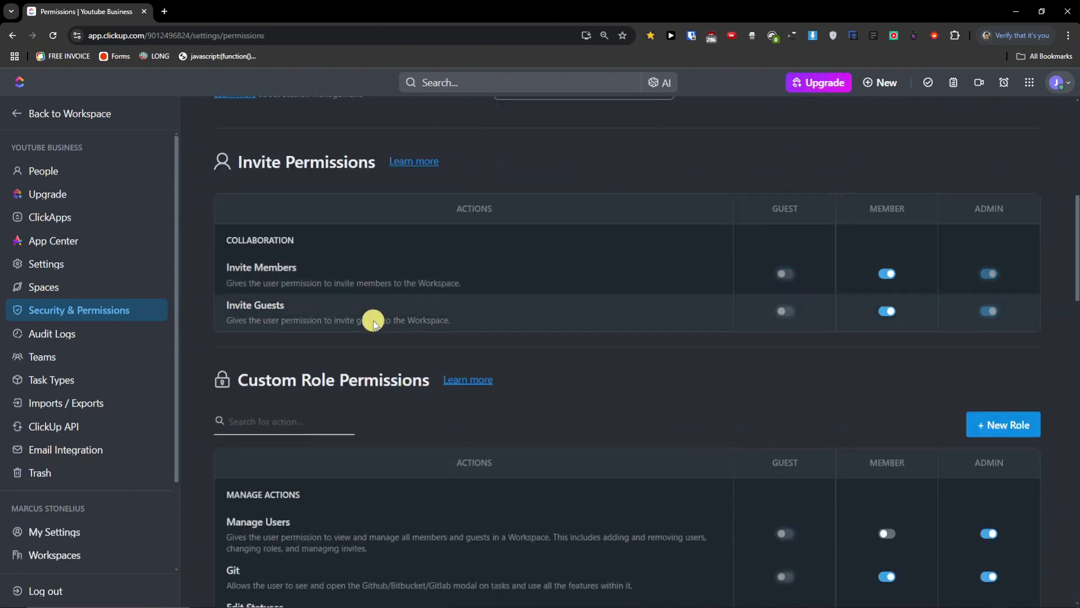
scroll(373, 323, "down", 2)
scroll(373, 324, "down", 5)
scroll(373, 323, "up", 3)
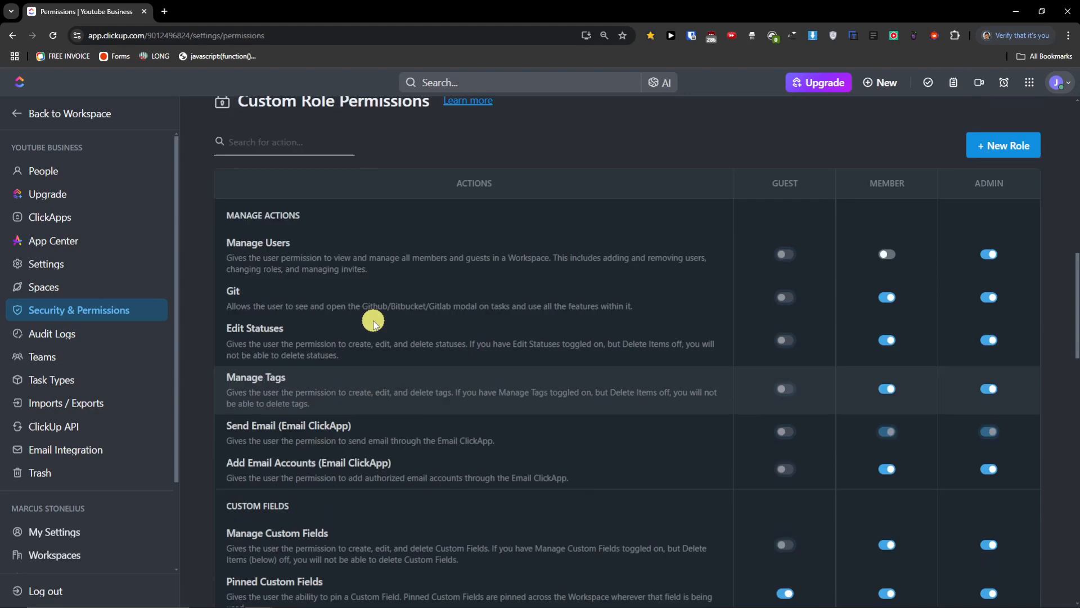
scroll(373, 324, "down", 15)
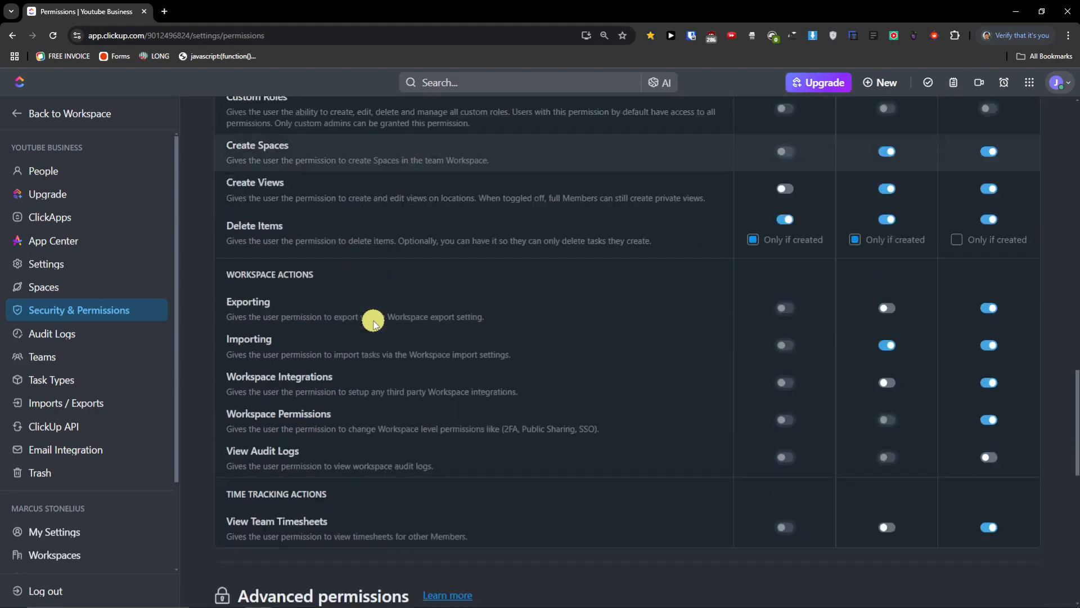
scroll(373, 323, "down", 2)
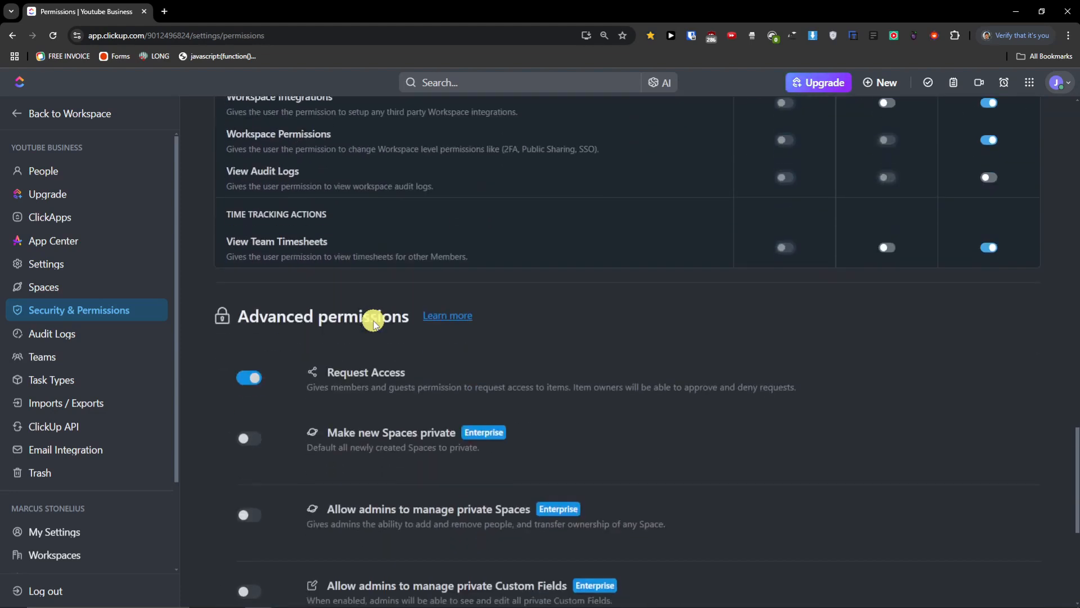
left_click(53, 332)
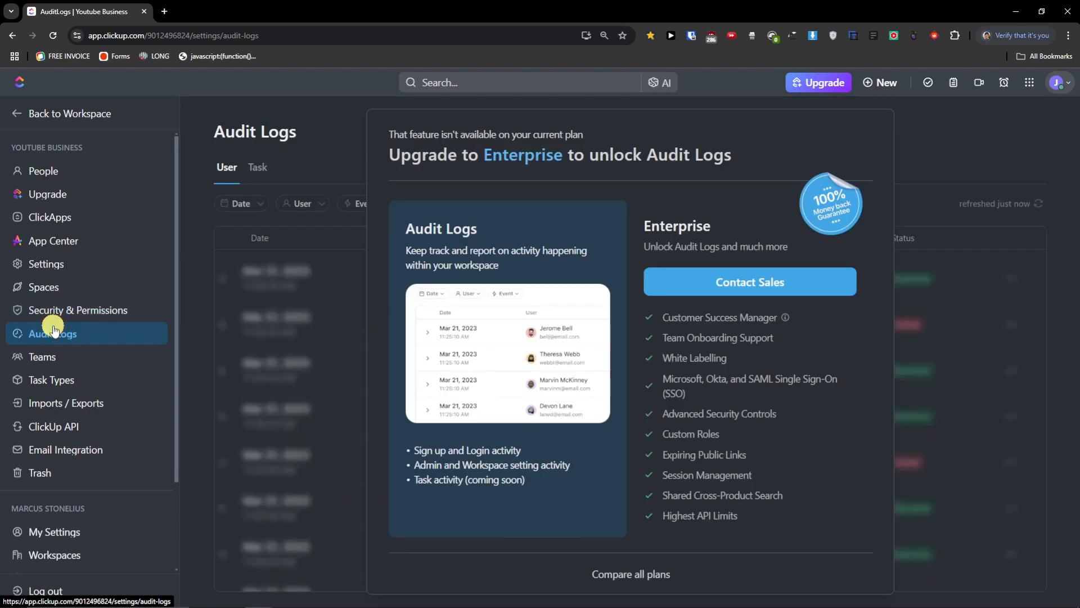
- Go to the Teams settings and select the note about view-only users
left_click(61, 358)
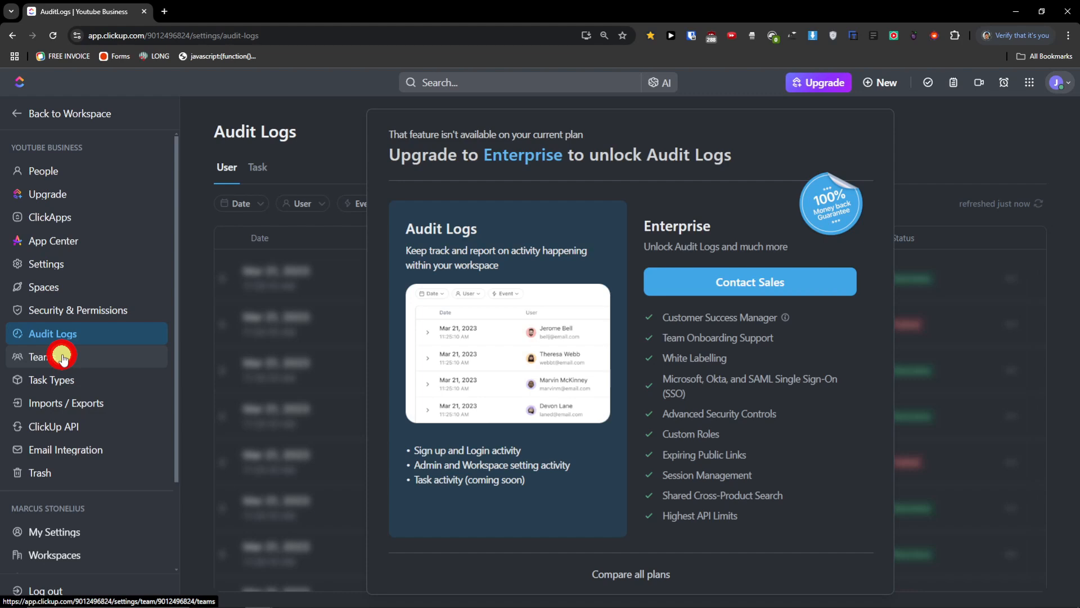
left_click(87, 358)
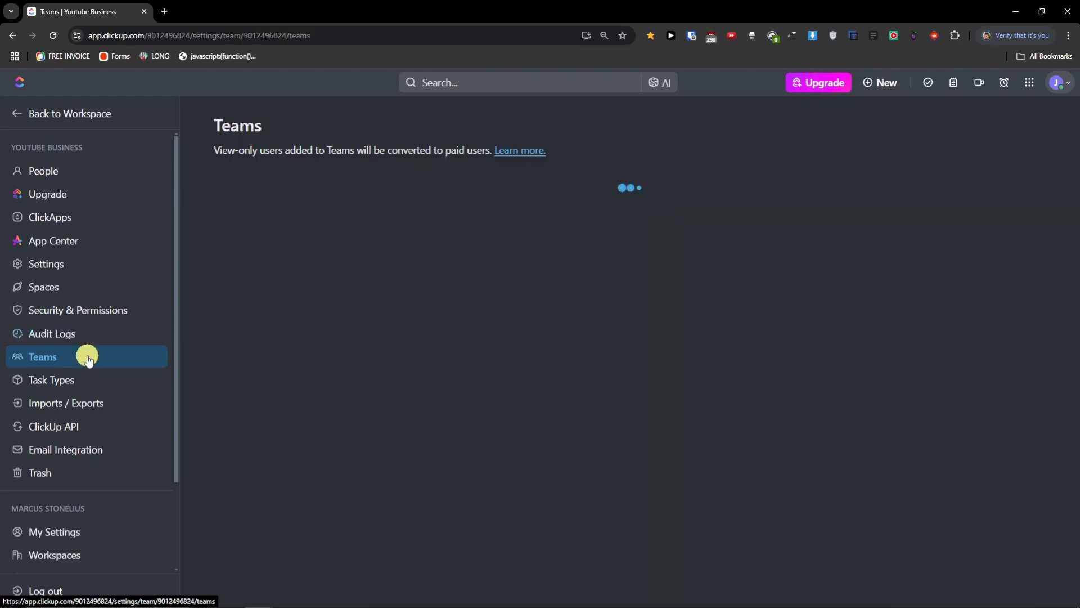
left_click_drag(227, 149, 442, 160)
- Add Lead as a workspace task type from the Recommended list
left_click(75, 378)
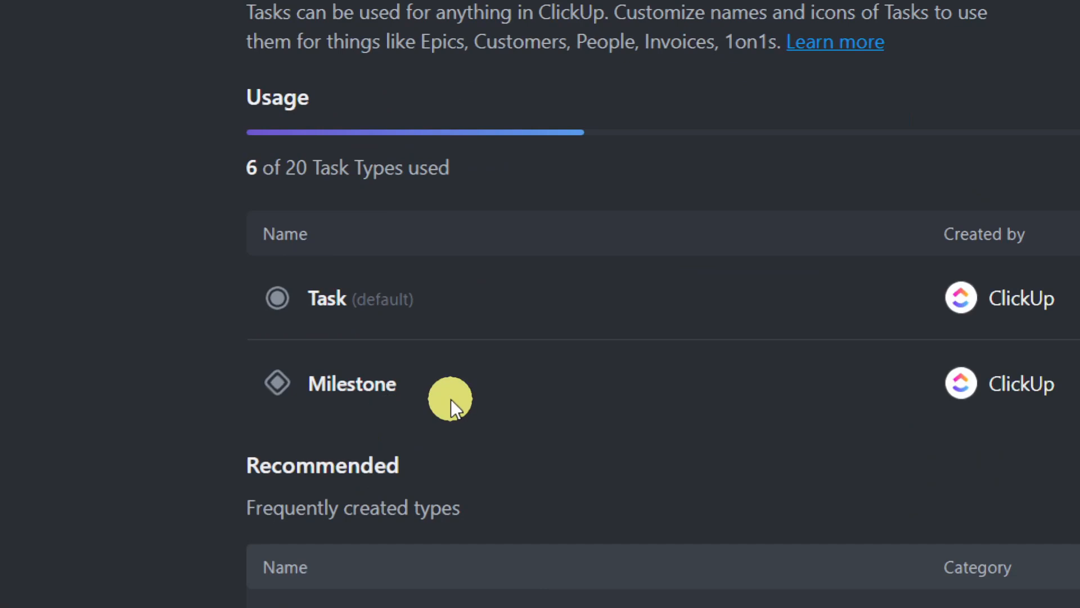
scroll(857, 344, "down", 2)
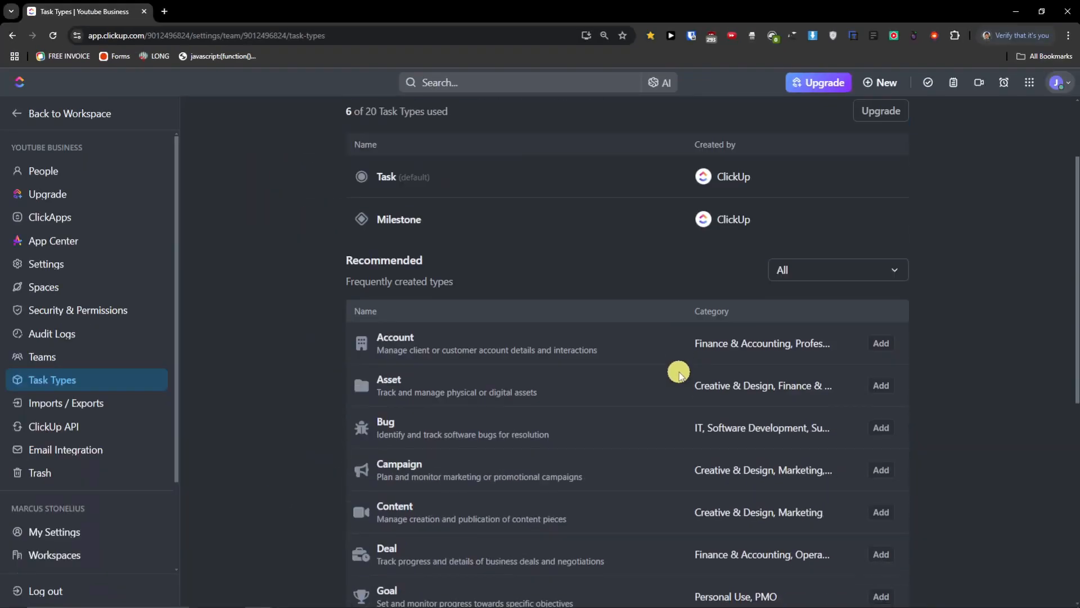
scroll(678, 371, "down", 2)
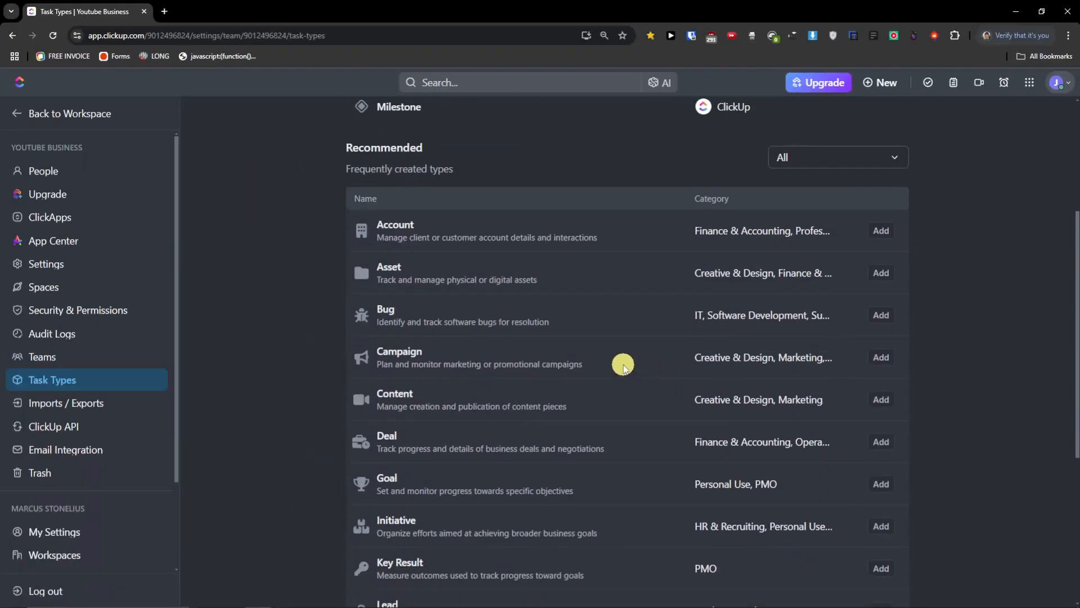
scroll(622, 363, "down", 2)
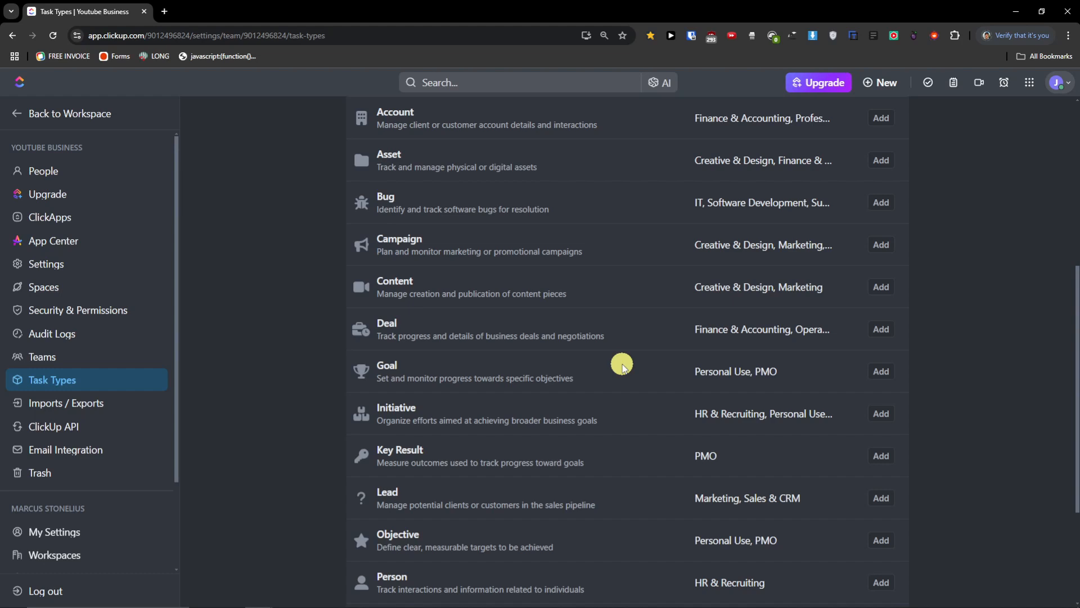
scroll(623, 364, "down", 2)
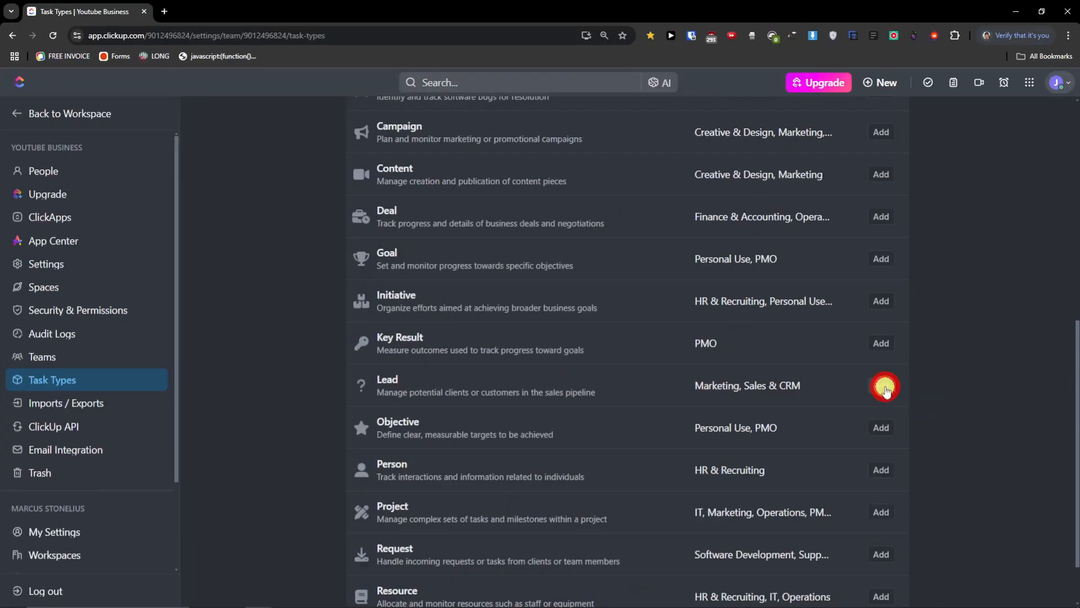
left_click(885, 388)
- Add Content as a task type, glance at its options, then go to Imports / Exports
scroll(732, 366, "up", 7)
scroll(603, 253, "up", 1)
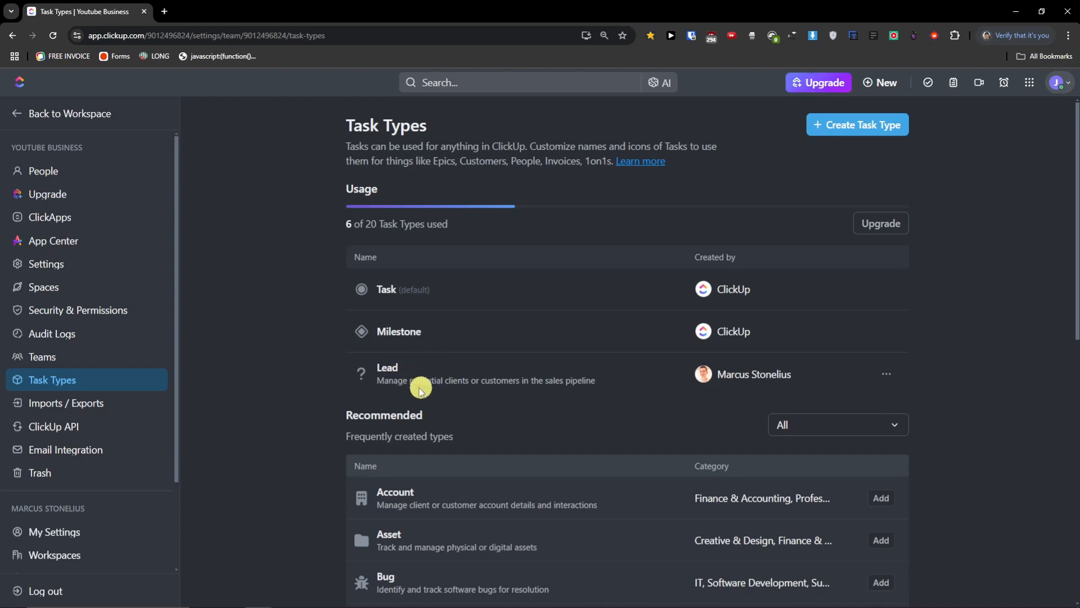
scroll(417, 388, "down", 4)
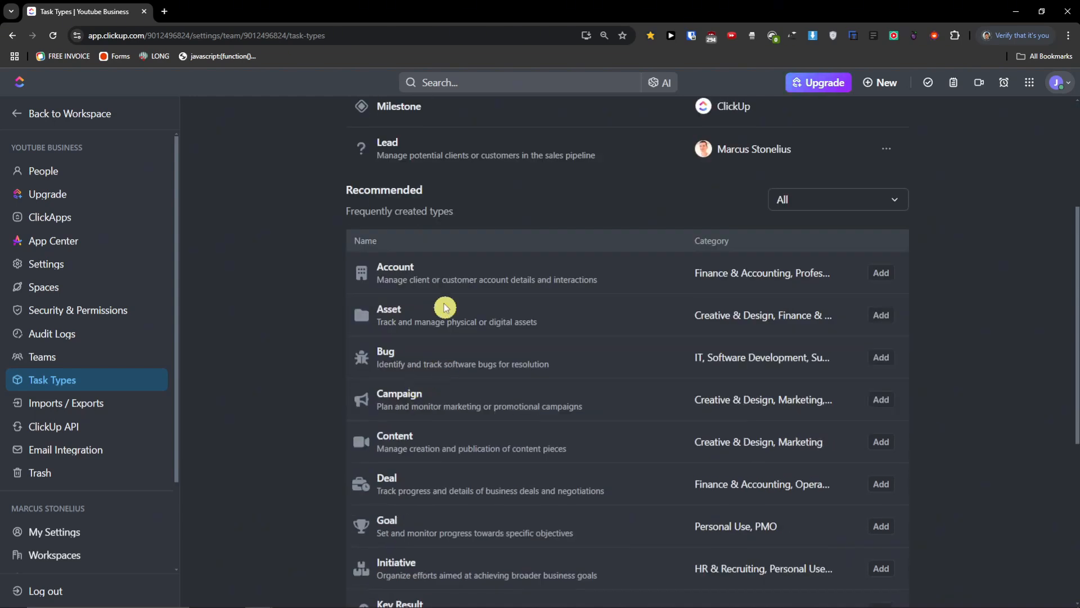
scroll(441, 309, "down", 2)
scroll(404, 294, "down", 2)
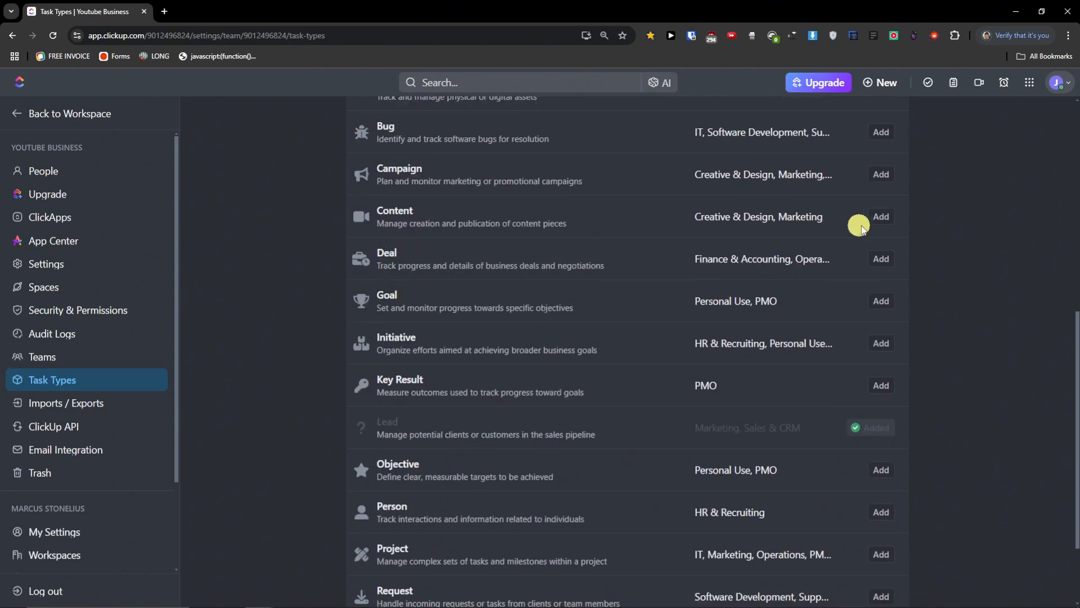
left_click(879, 219)
scroll(504, 321, "up", 8)
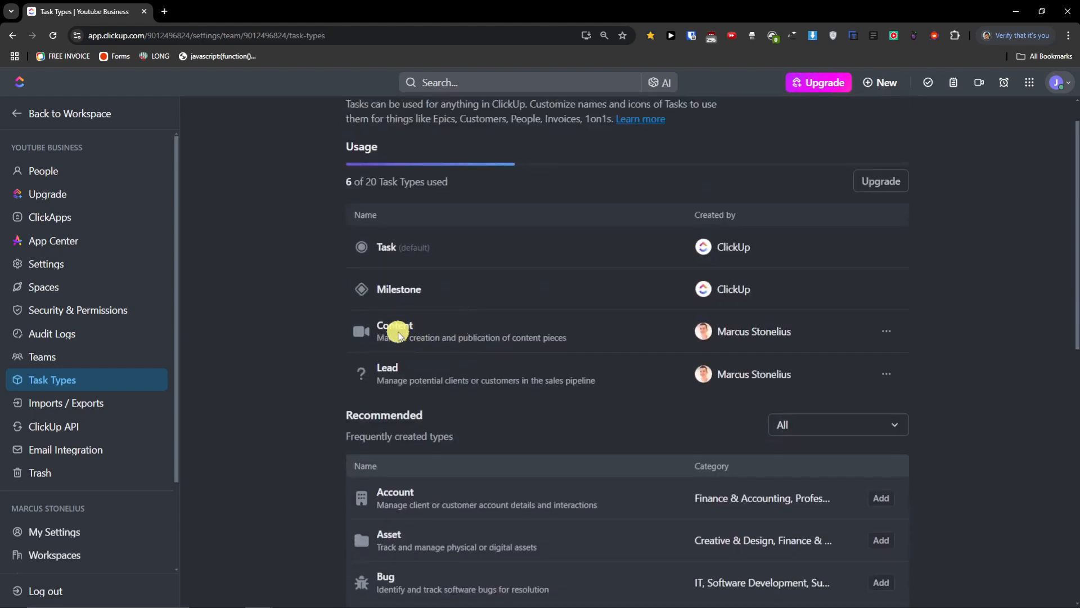
left_click(886, 331)
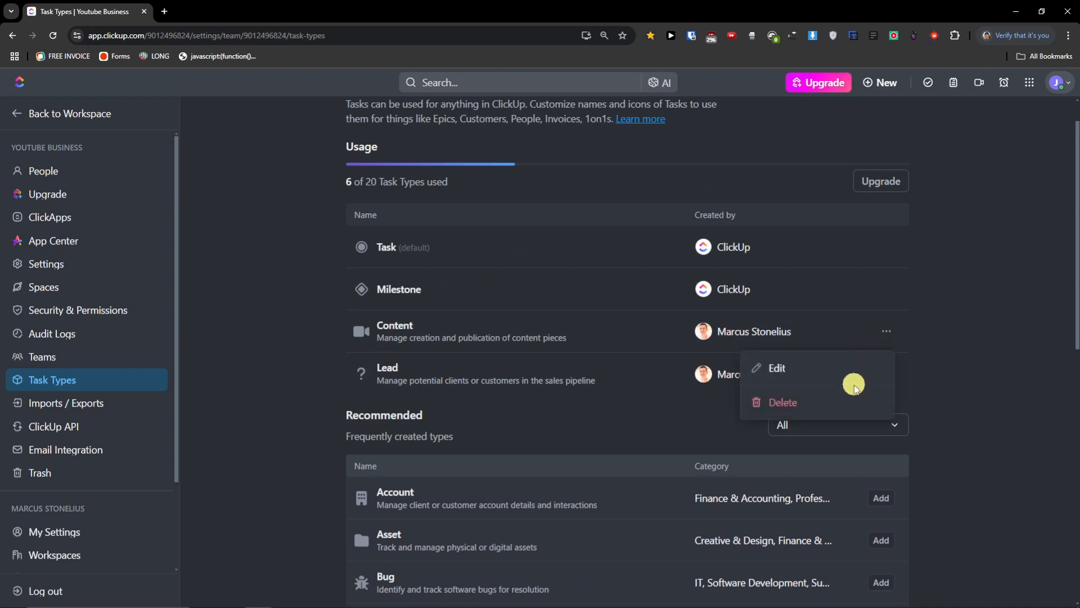
left_click(314, 342)
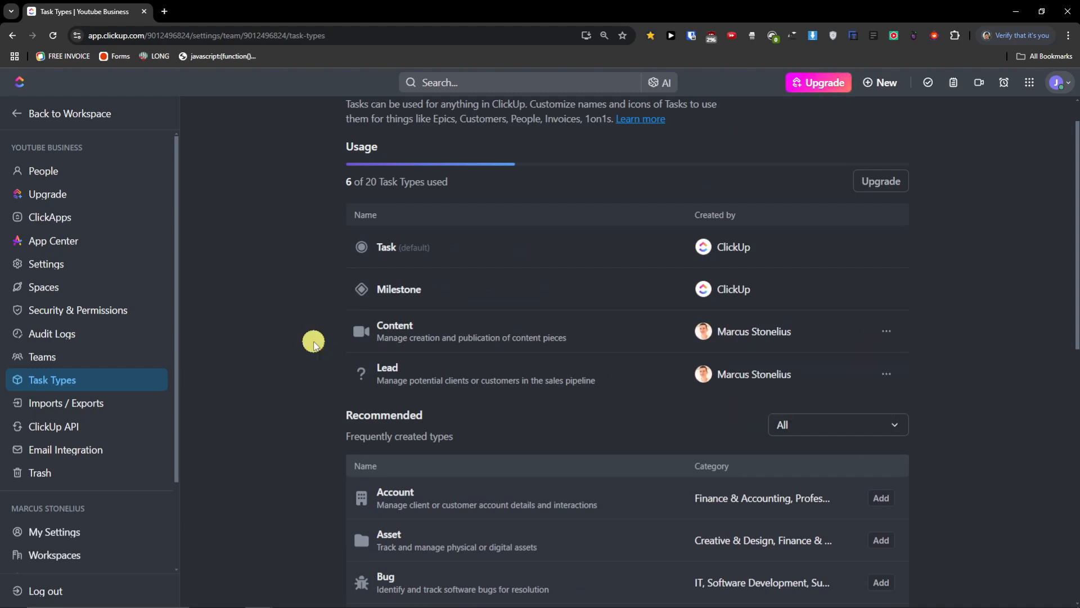
scroll(557, 334, "up", 1)
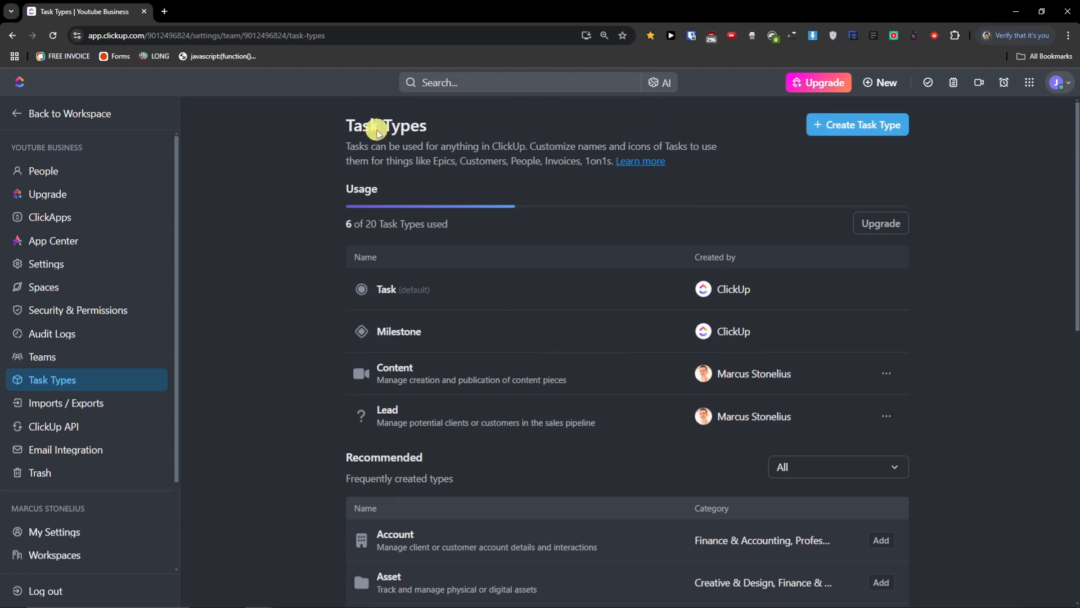
left_click(116, 410)
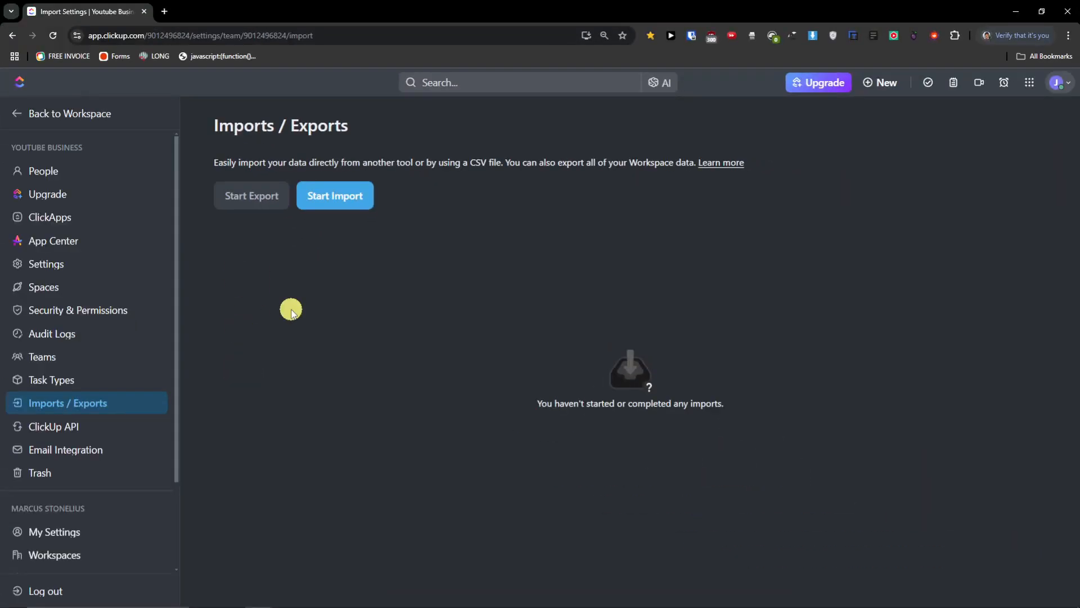
- Review the Email Integration and Trash settings, then go back to the Project 2 list
left_click(106, 455)
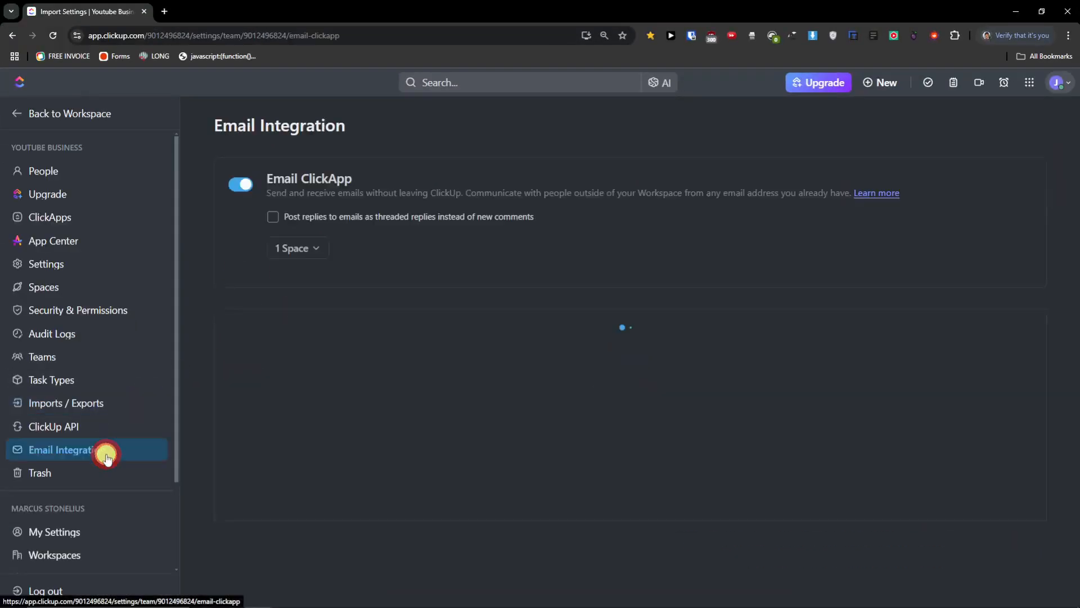
scroll(227, 372, "down", 2)
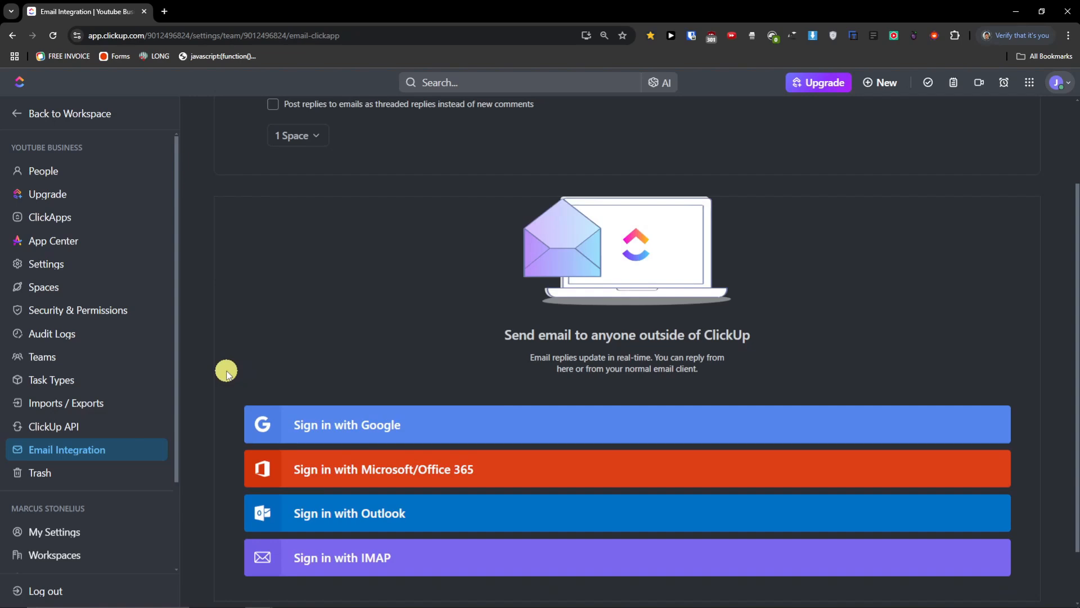
scroll(227, 371, "down", 1)
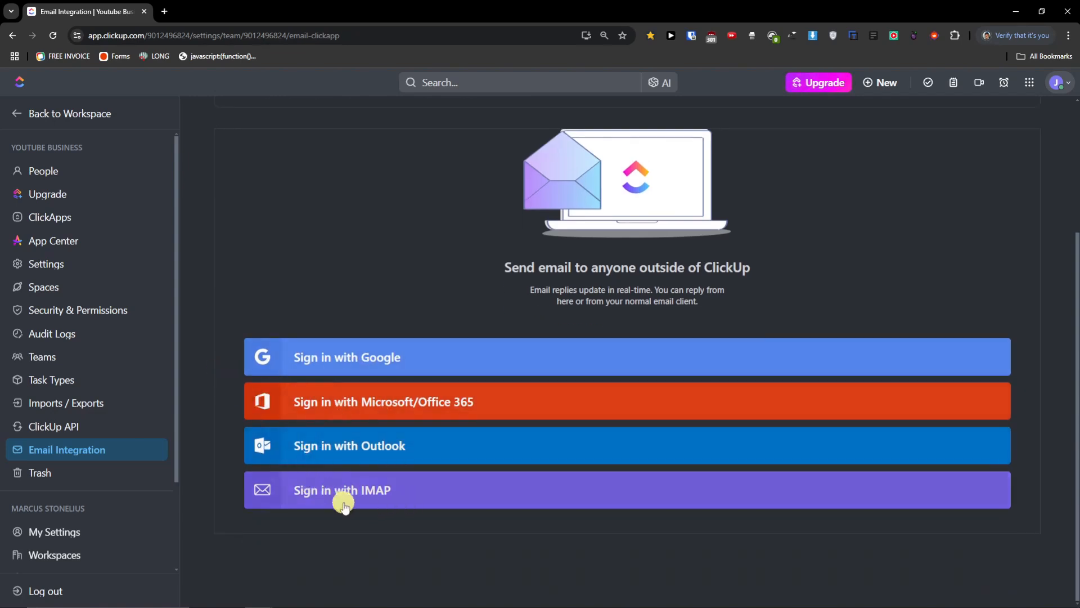
scroll(414, 494, "up", 3)
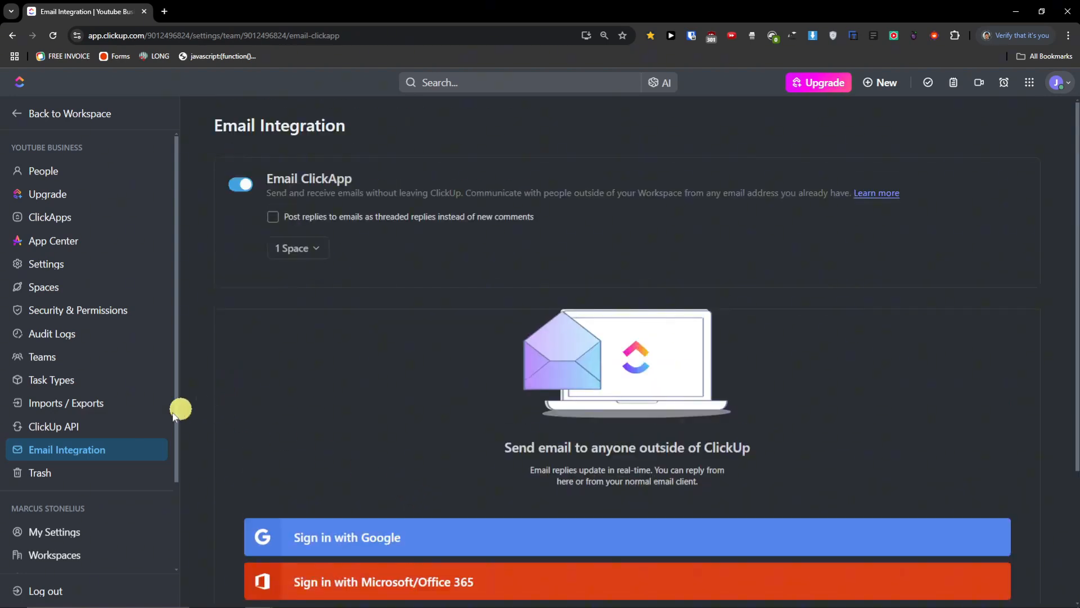
left_click(79, 470)
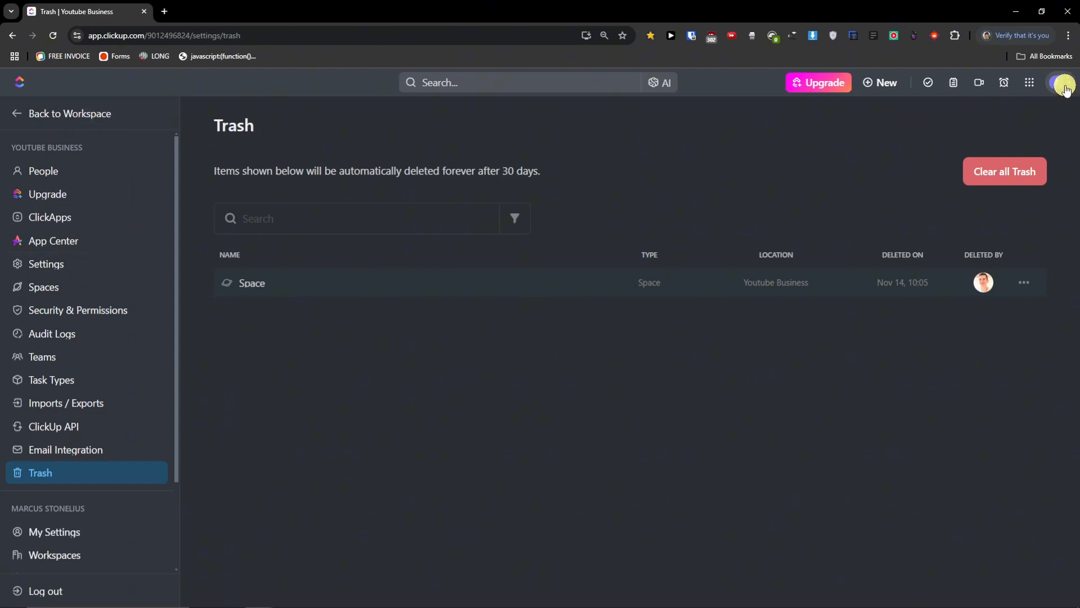
left_click(25, 117)
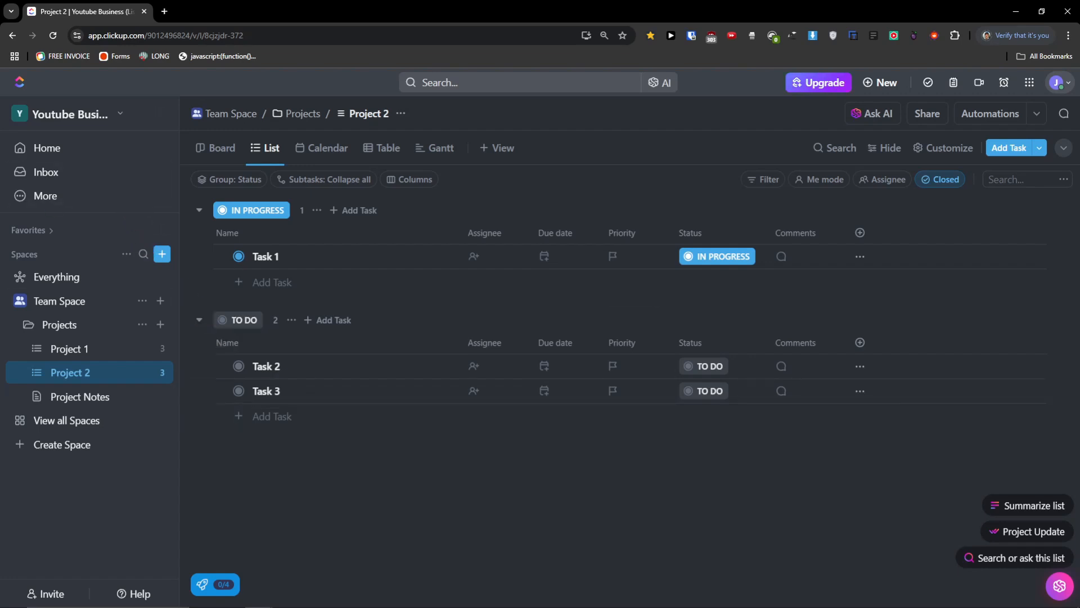
- Go to Home and open the New item dialog for a Personal List task
left_click(46, 148)
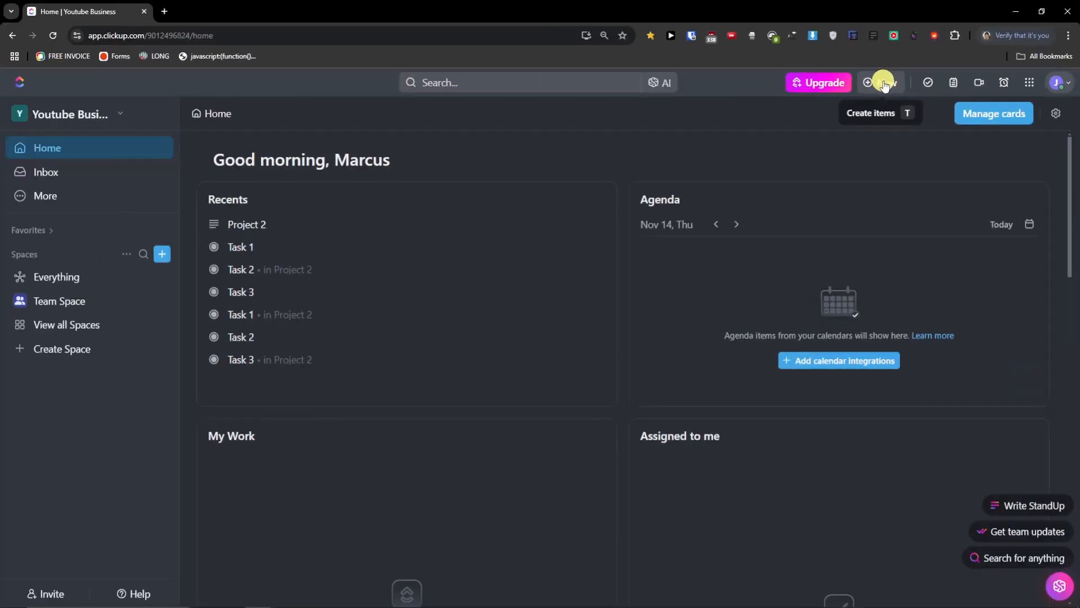
left_click(883, 83)
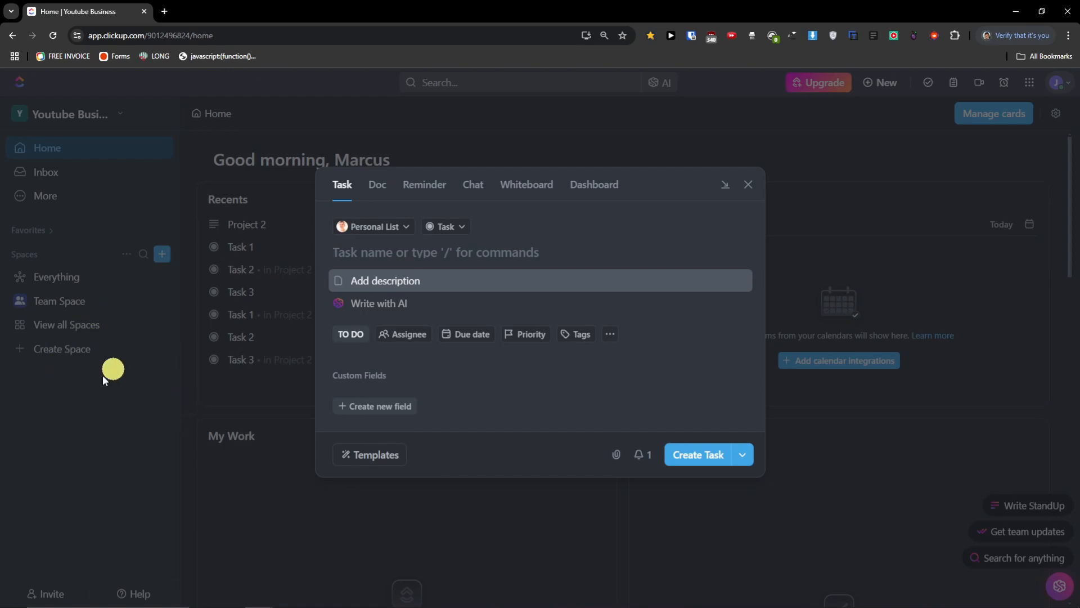
- Reopen the New panel, preview the Doc, Reminder, Chat, Whiteboard and Dashboard options, then close it
left_click(748, 185)
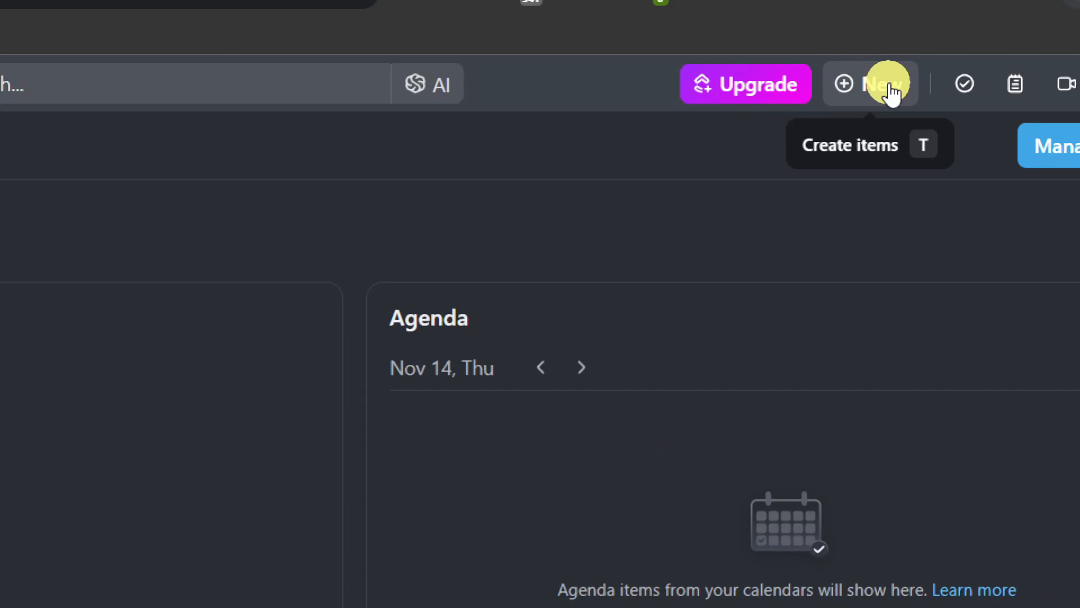
left_click(892, 93)
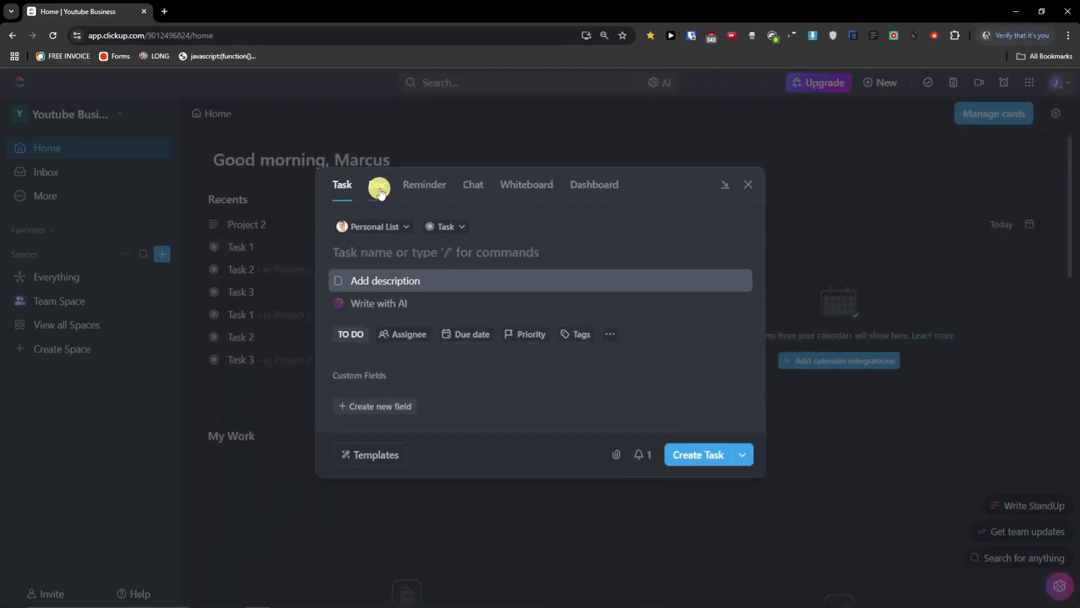
left_click(380, 187)
left_click(440, 192)
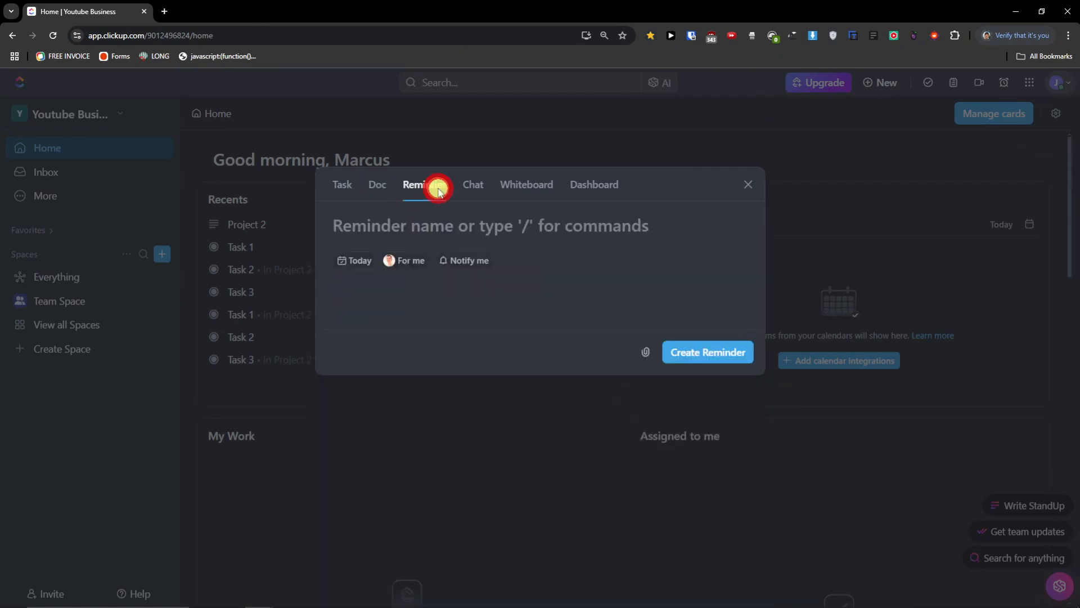
left_click(480, 190)
left_click(532, 188)
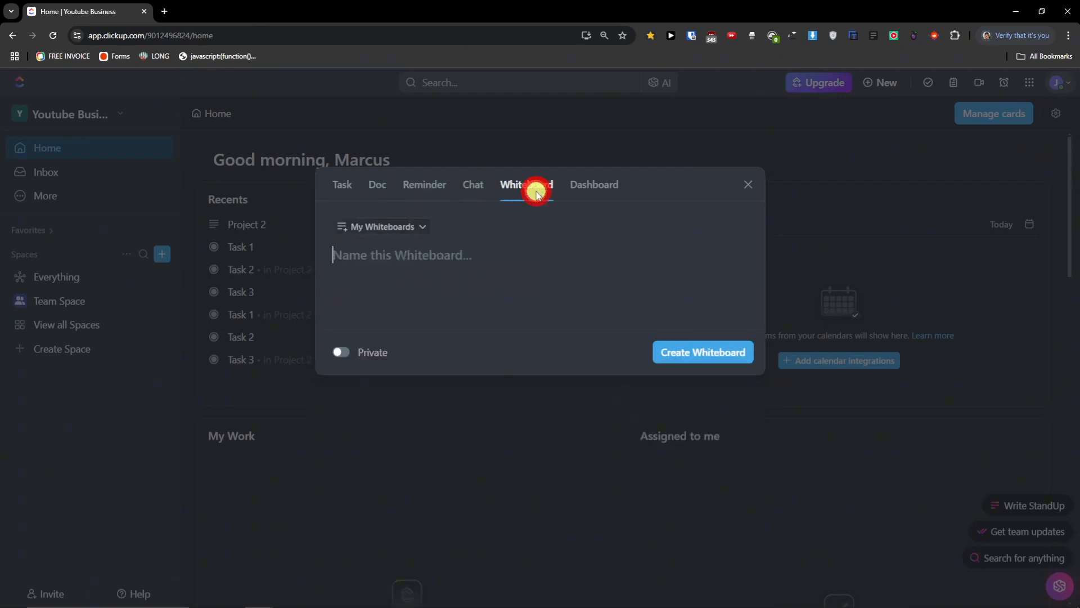
left_click(595, 191)
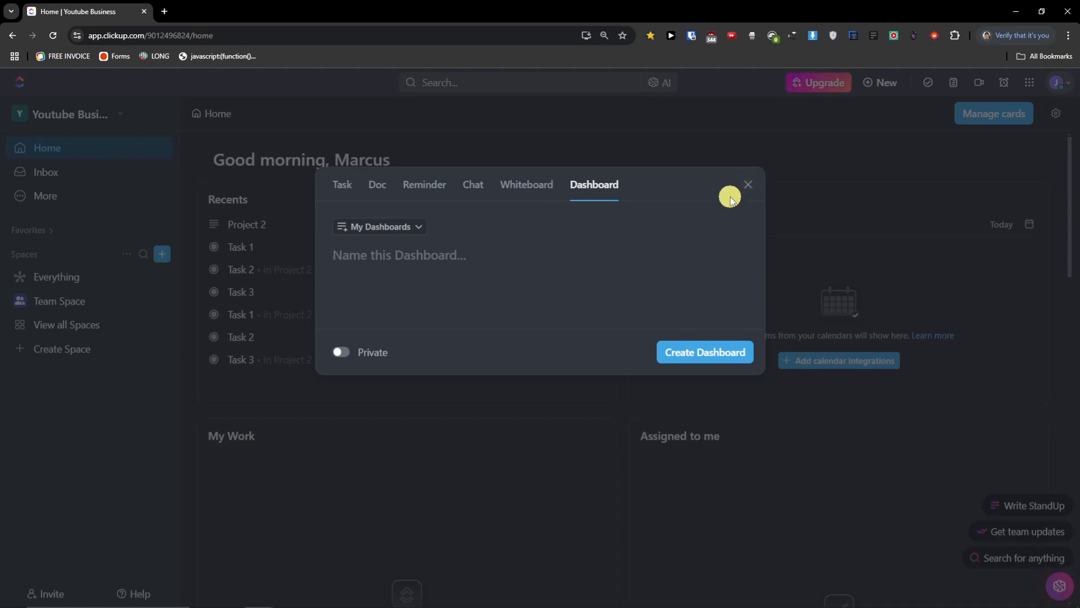
left_click(748, 185)
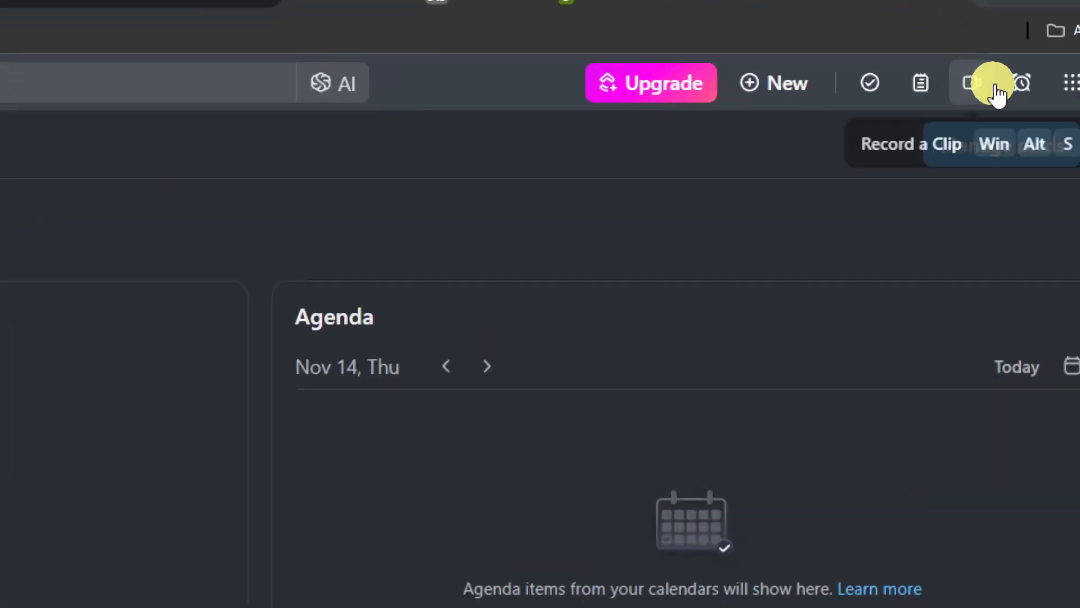
- In Quick Actions, pin Chat, Calendar, People and Whiteboard and unpin Clips
left_click(1058, 85)
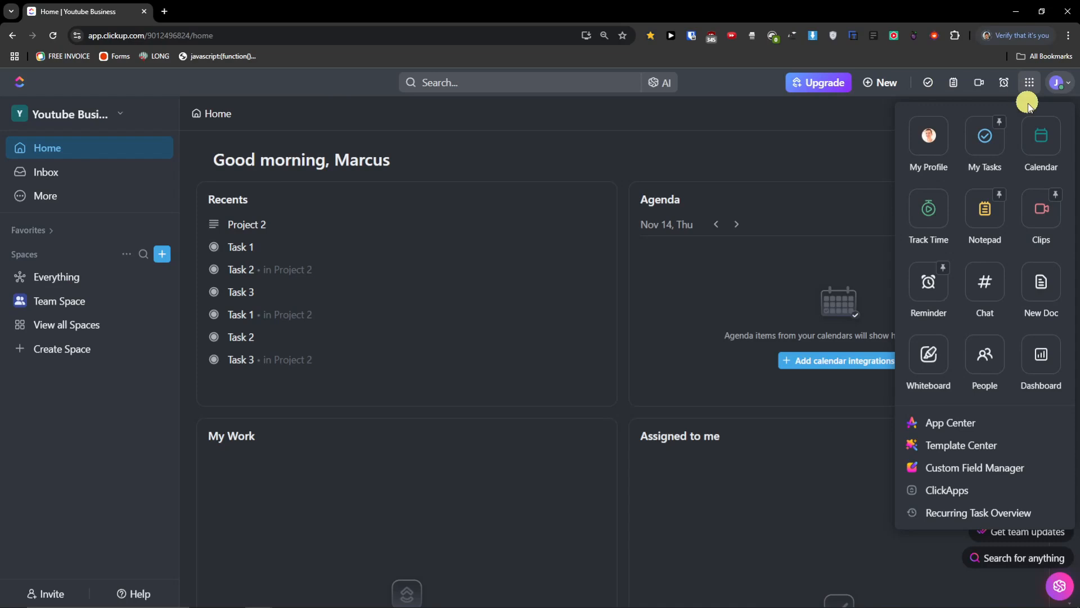
left_click(999, 270)
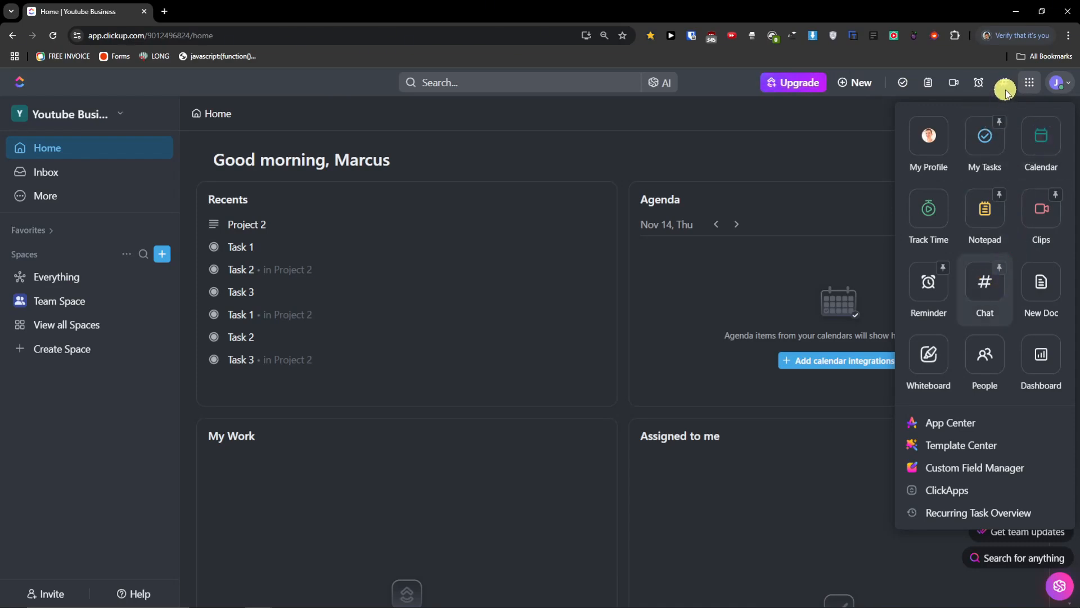
left_click(1057, 124)
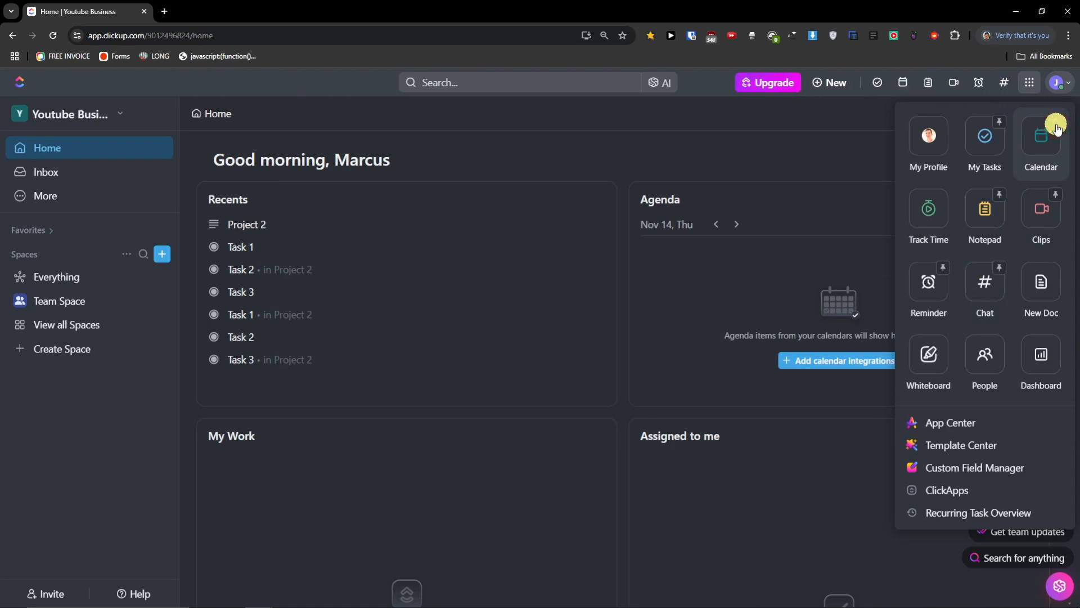
left_click(998, 343)
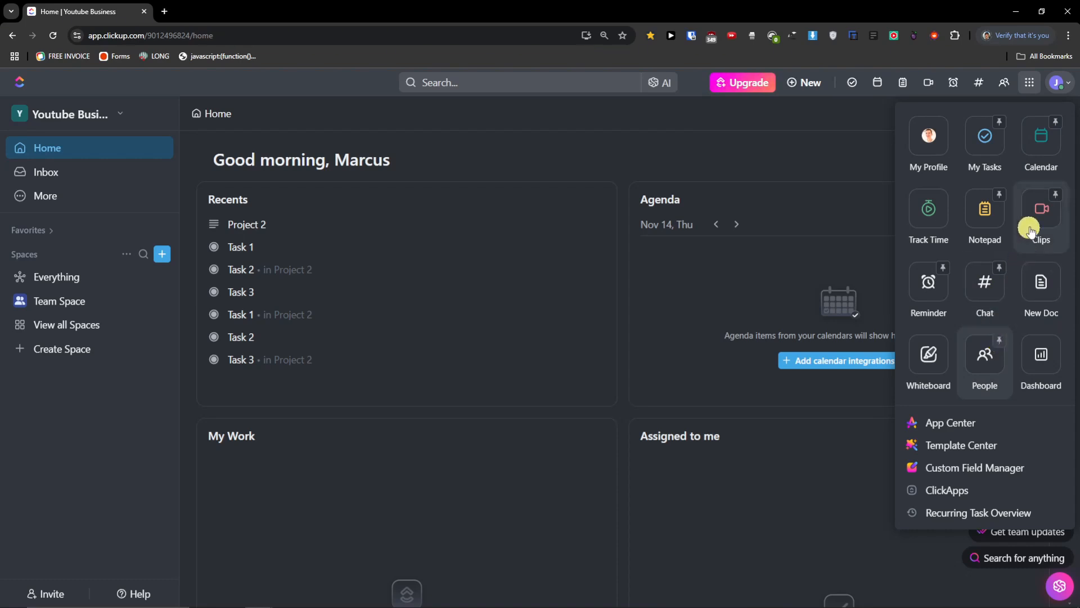
left_click(1057, 196)
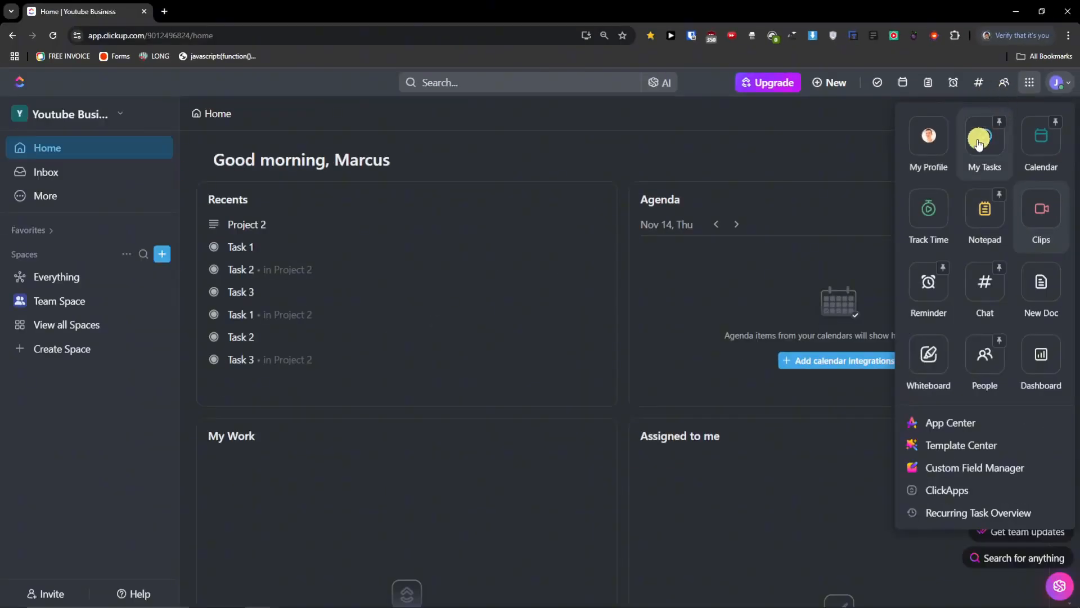
left_click(943, 341)
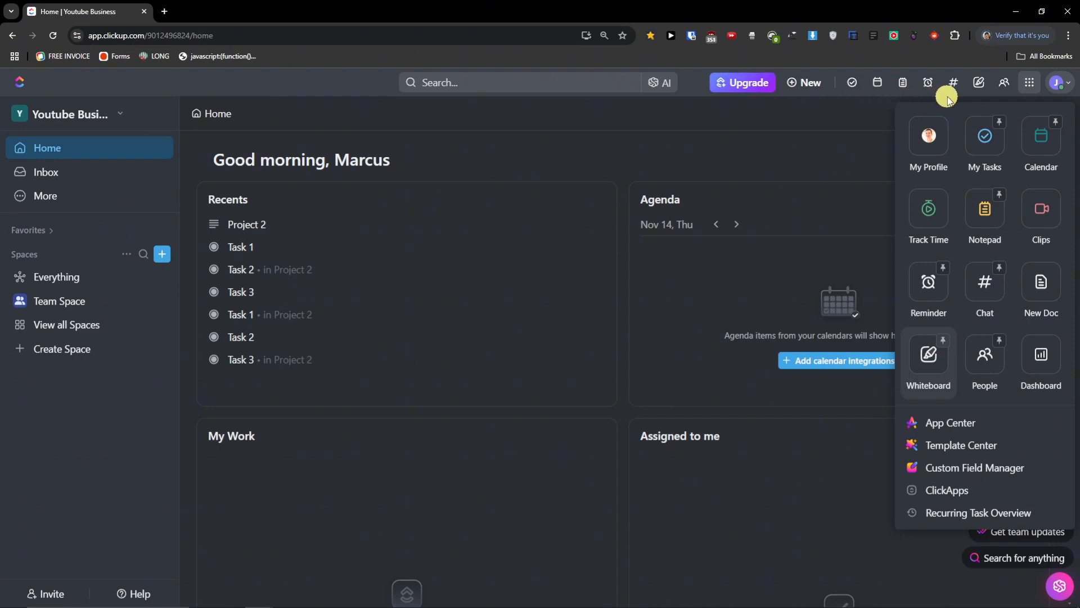
left_click(1027, 84)
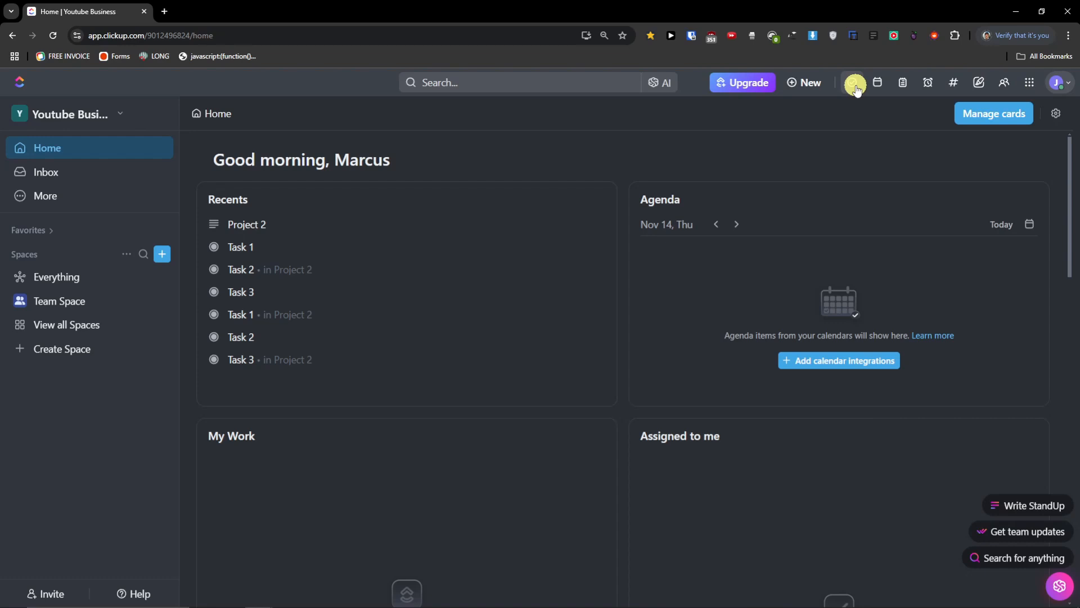
left_click(855, 86)
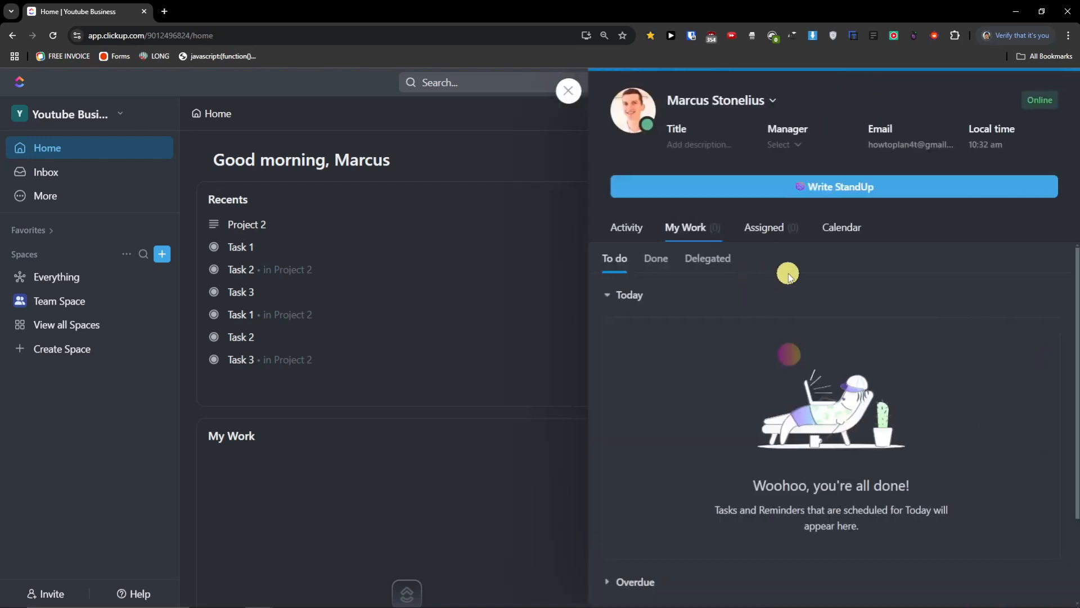
scroll(789, 277, "down", 1)
scroll(705, 336, "up", 1)
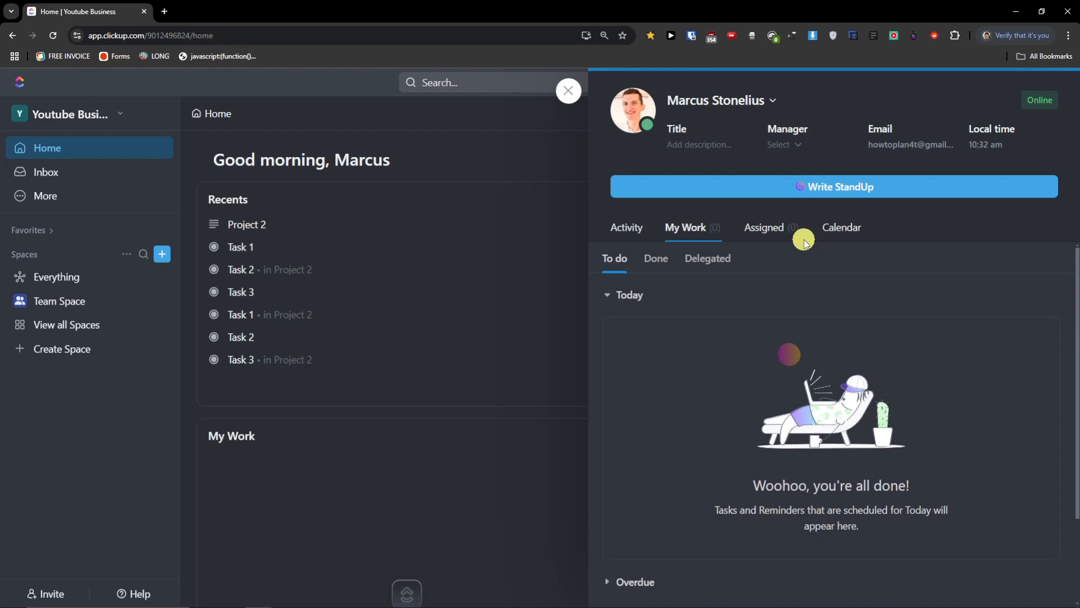
left_click(769, 235)
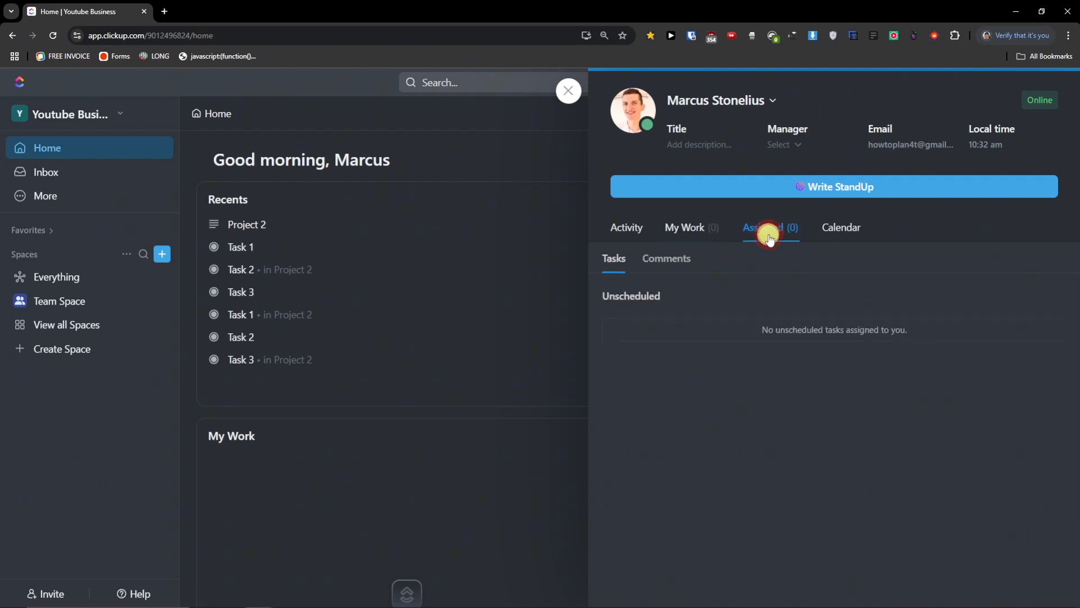
left_click(702, 236)
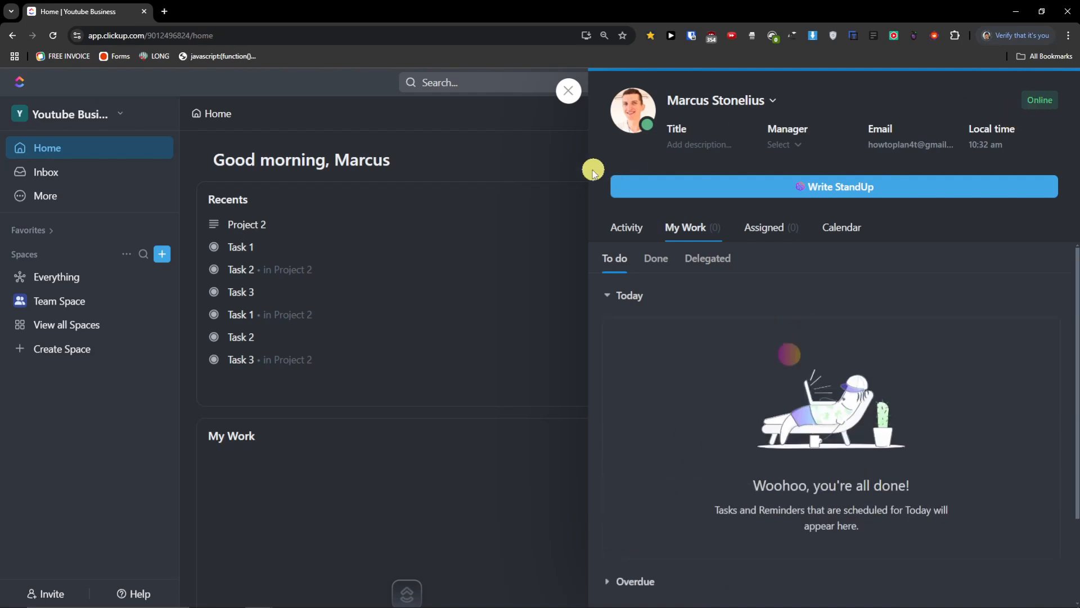
left_click(568, 90)
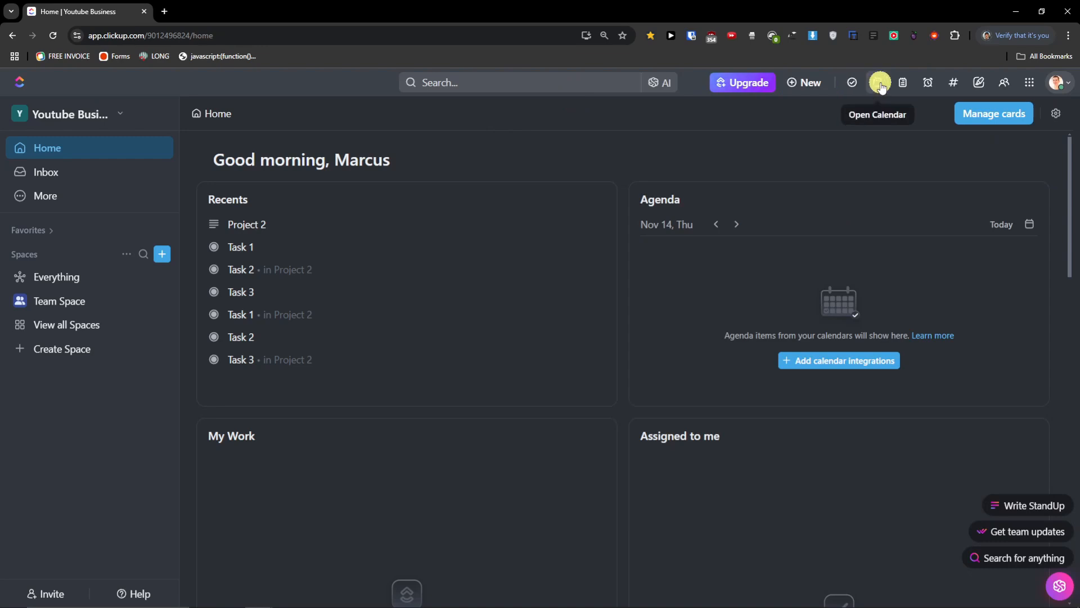
- Open the calendar, view the to-do list, and return to today's view
left_click(881, 84)
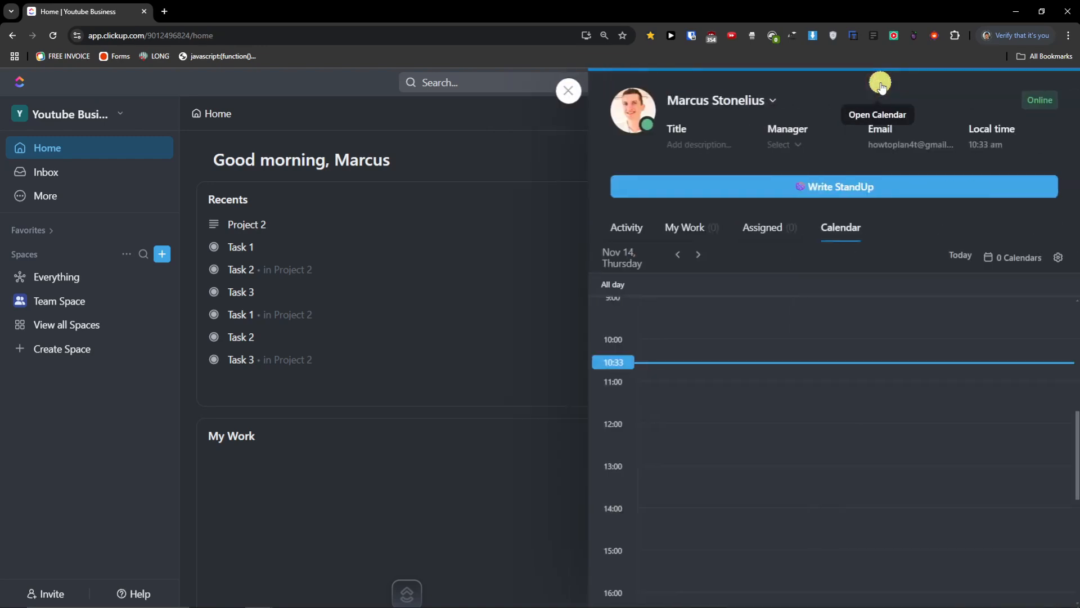
left_click(690, 233)
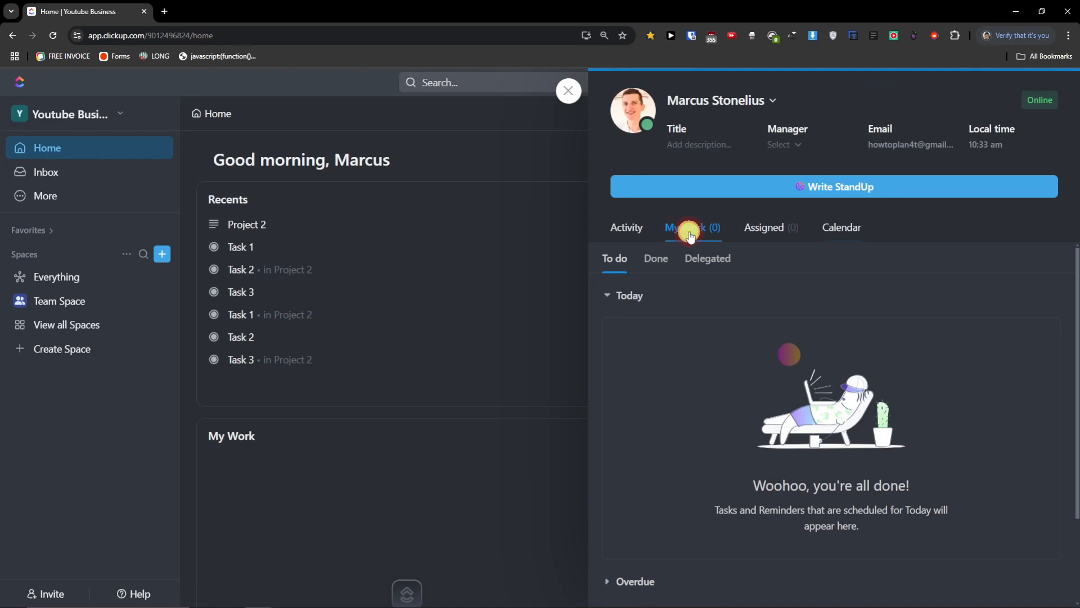
left_click(846, 229)
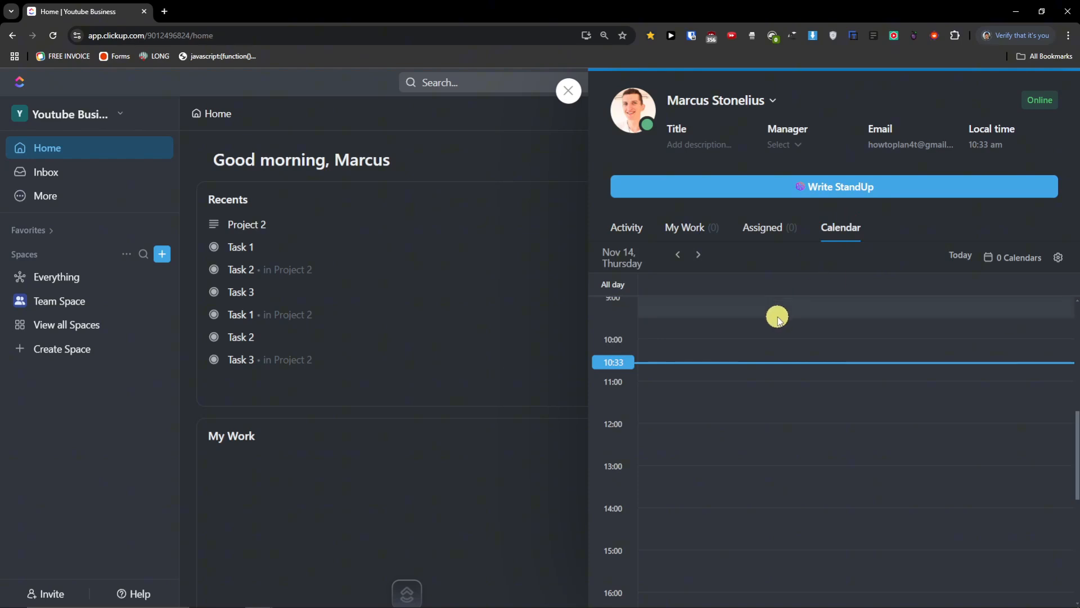
- Try editing the profile's job title and manager, dismissing the empty manager list
left_click(683, 146)
left_click(793, 148)
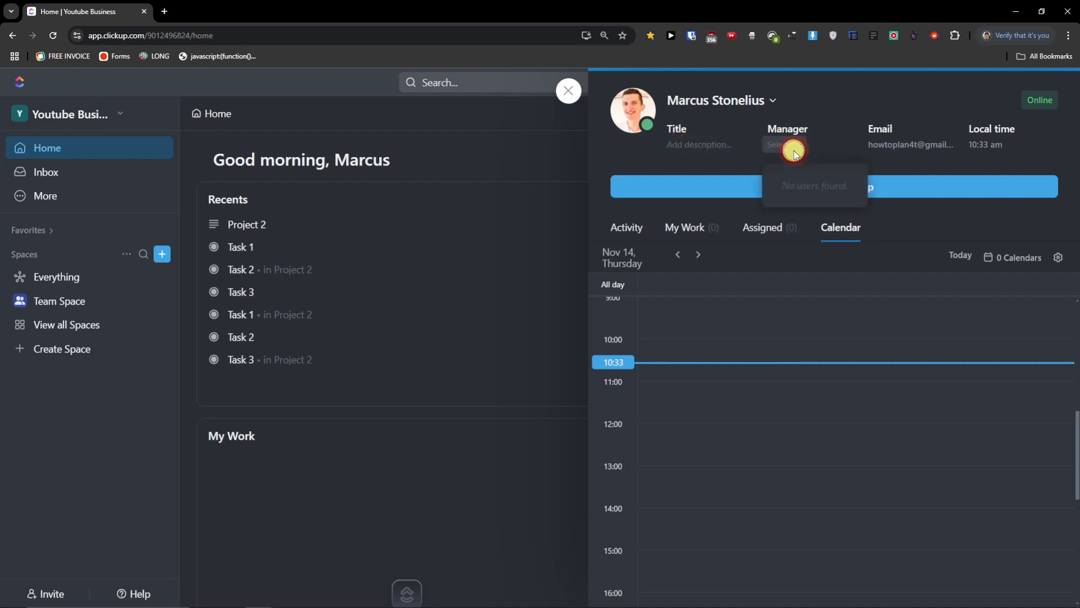
left_click(791, 150)
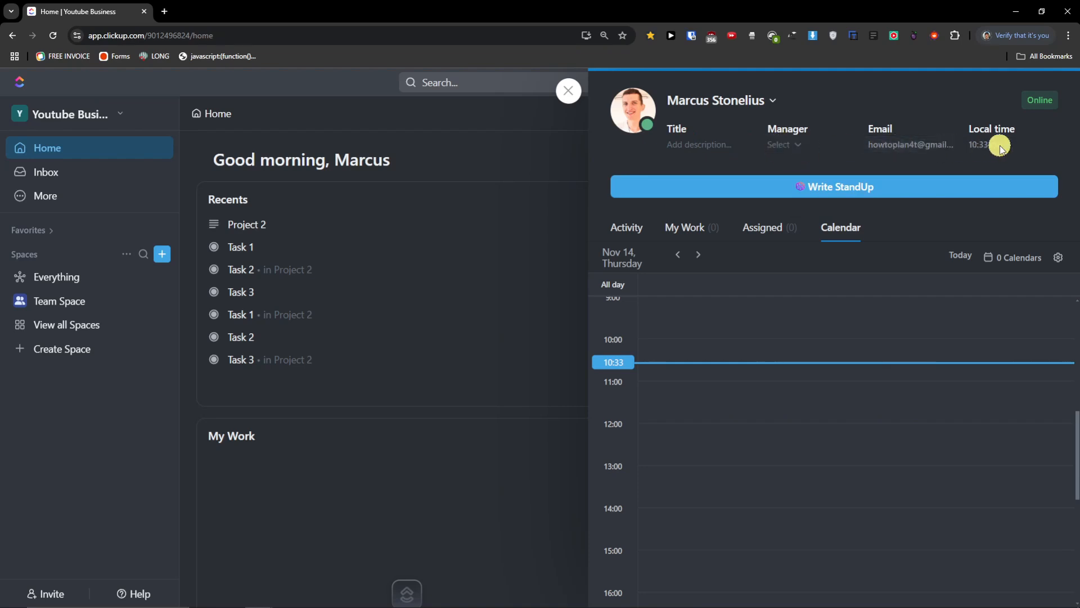
- Start and discard a 10:30 calendar task, then close the profile panel to reveal Home
left_click(735, 354)
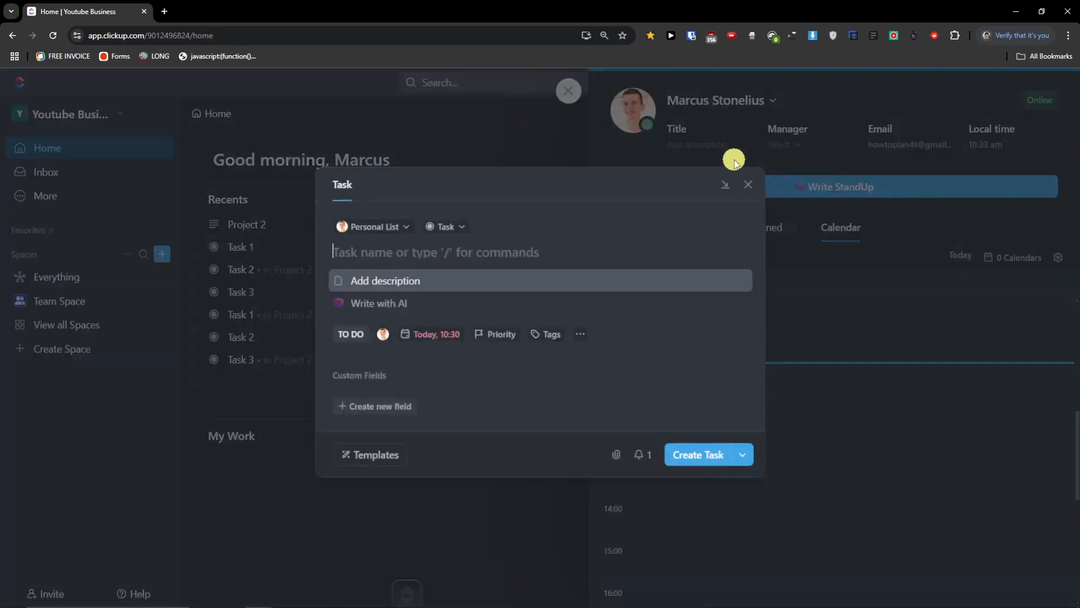
left_click(737, 188)
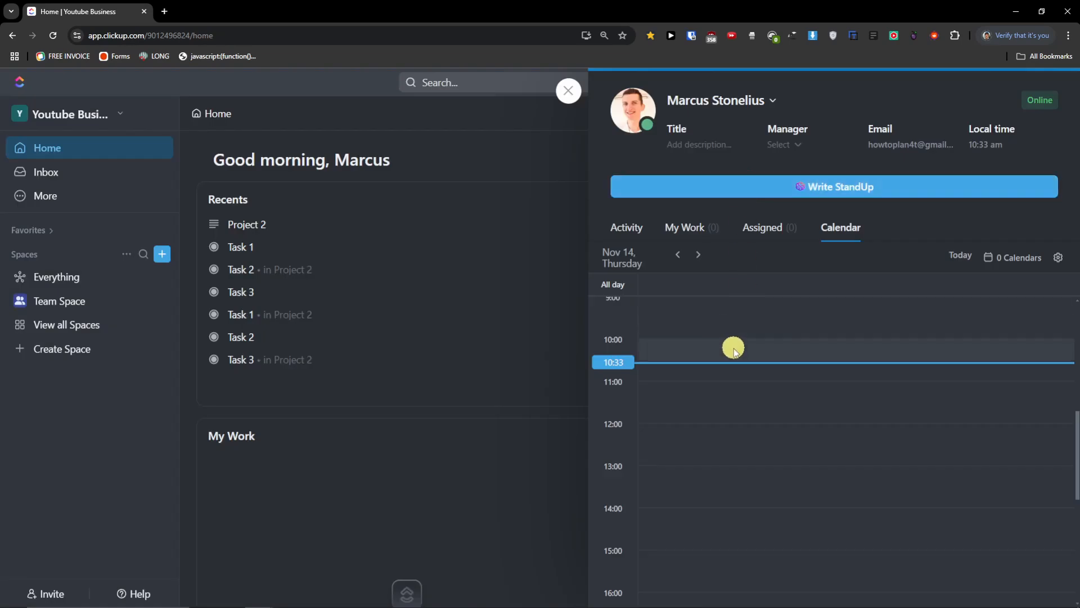
left_click(711, 382)
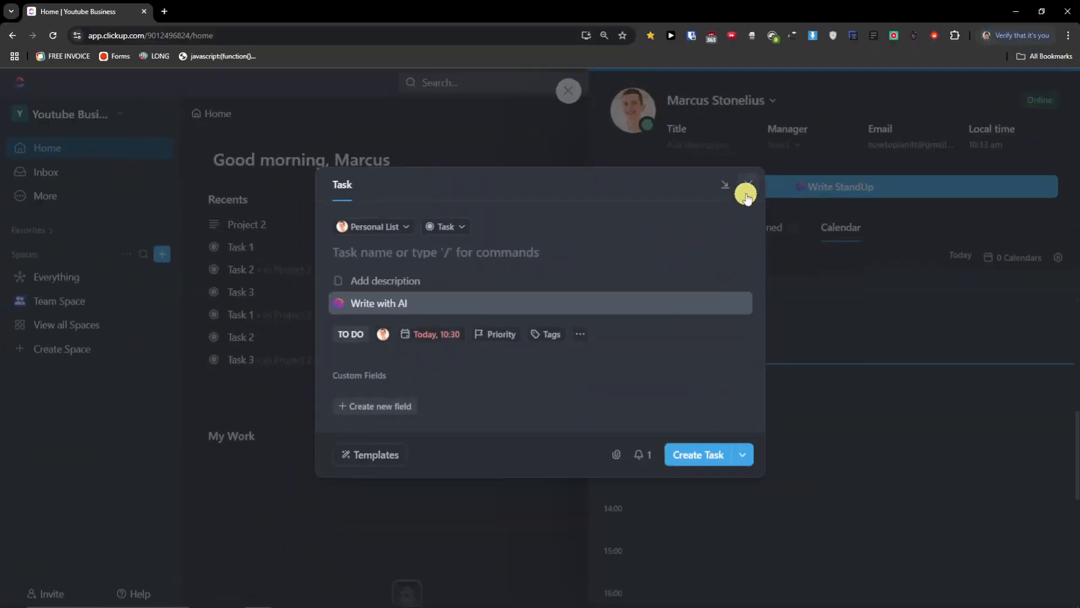
left_click(1064, 30)
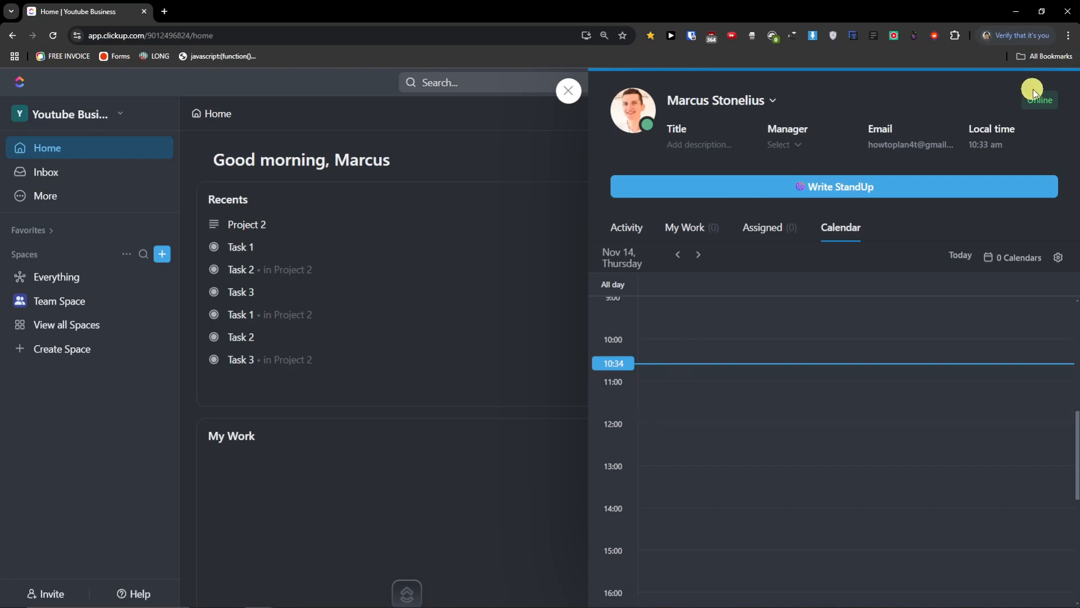
left_click(573, 94)
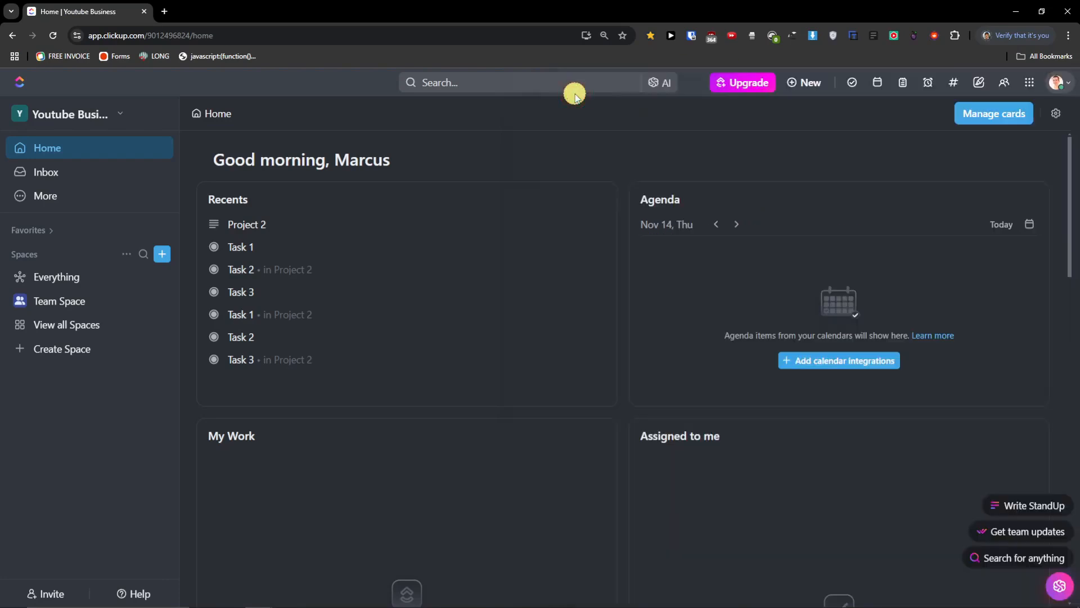
left_click(906, 85)
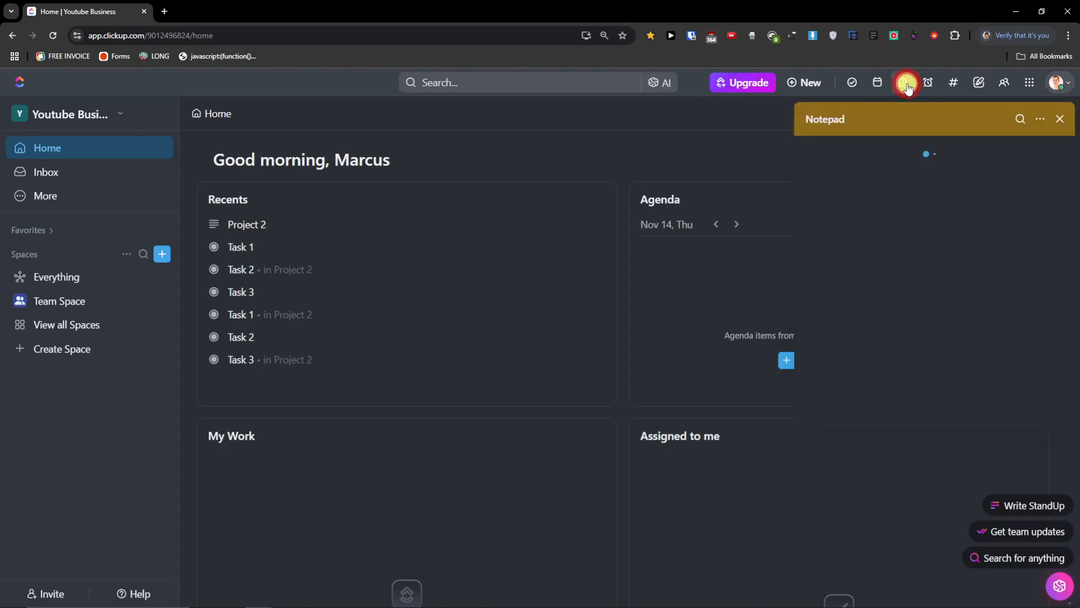
left_click(944, 342)
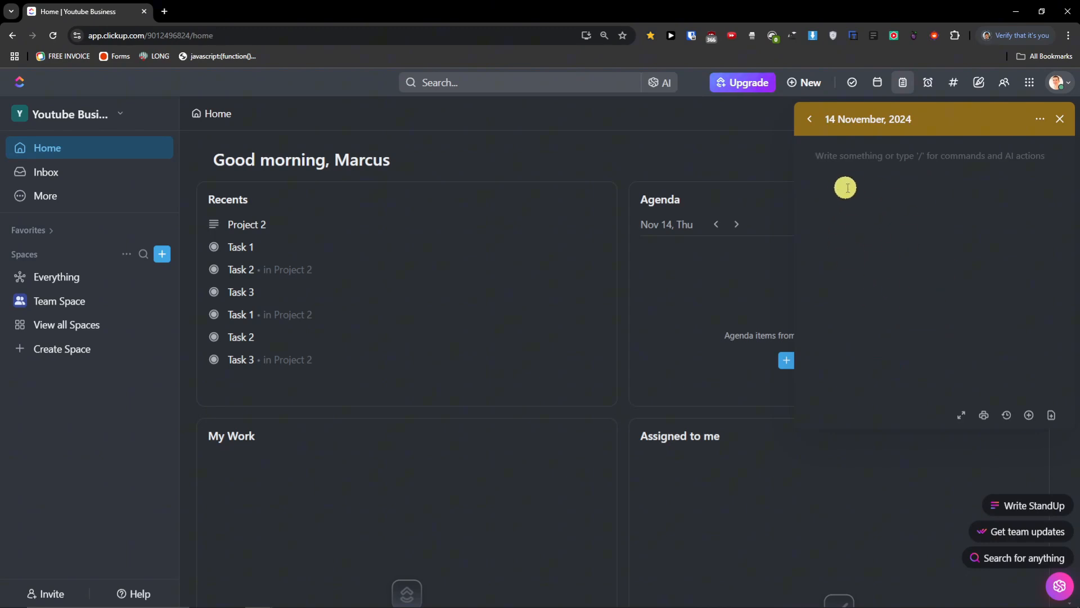
left_click(928, 83)
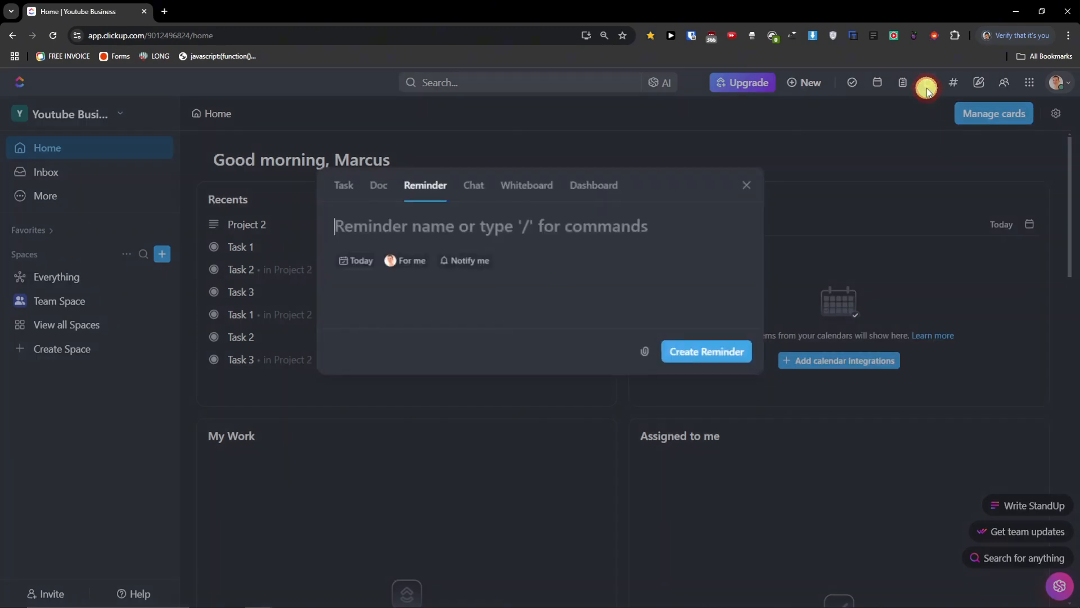
left_click(750, 182)
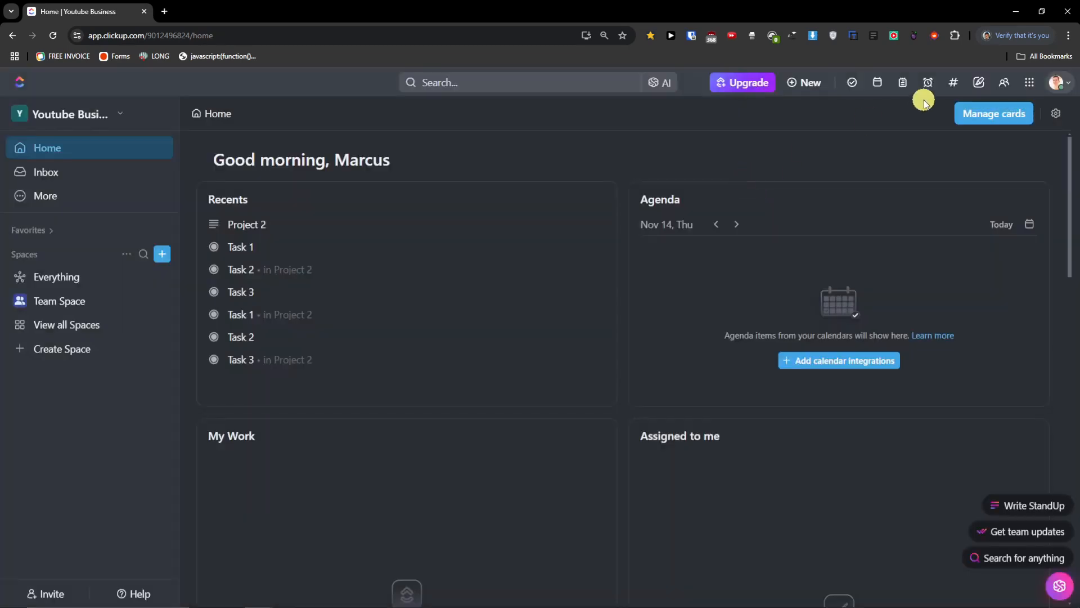
left_click(955, 87)
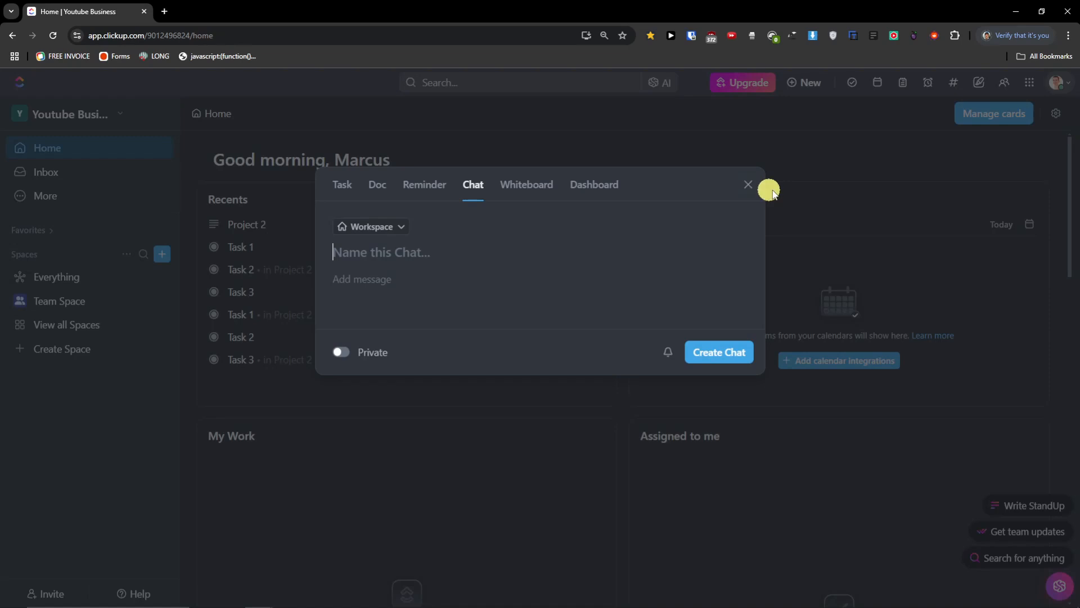
left_click(751, 187)
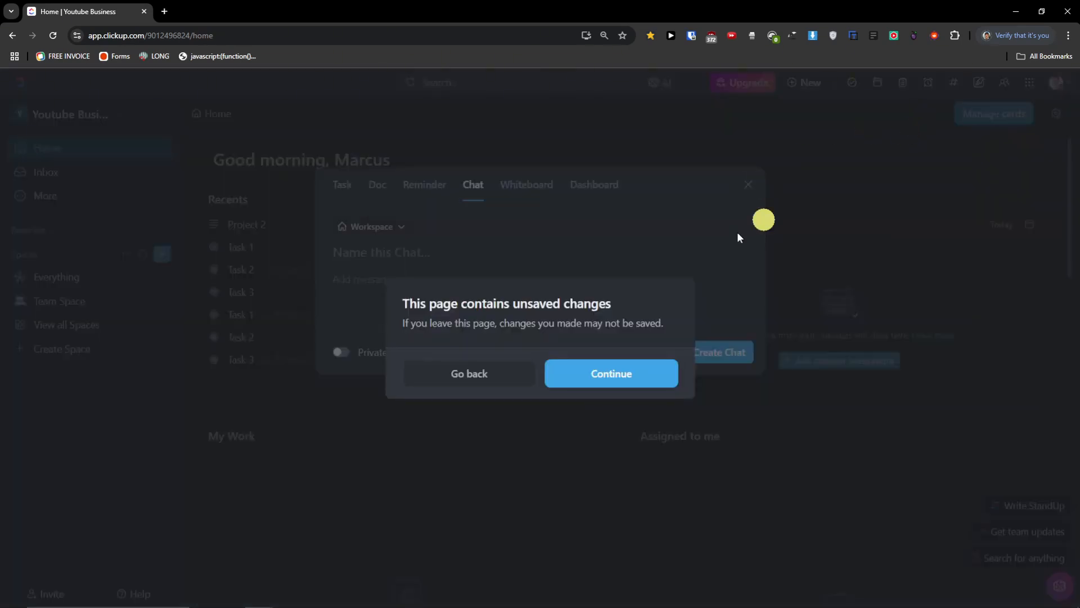
left_click(599, 372)
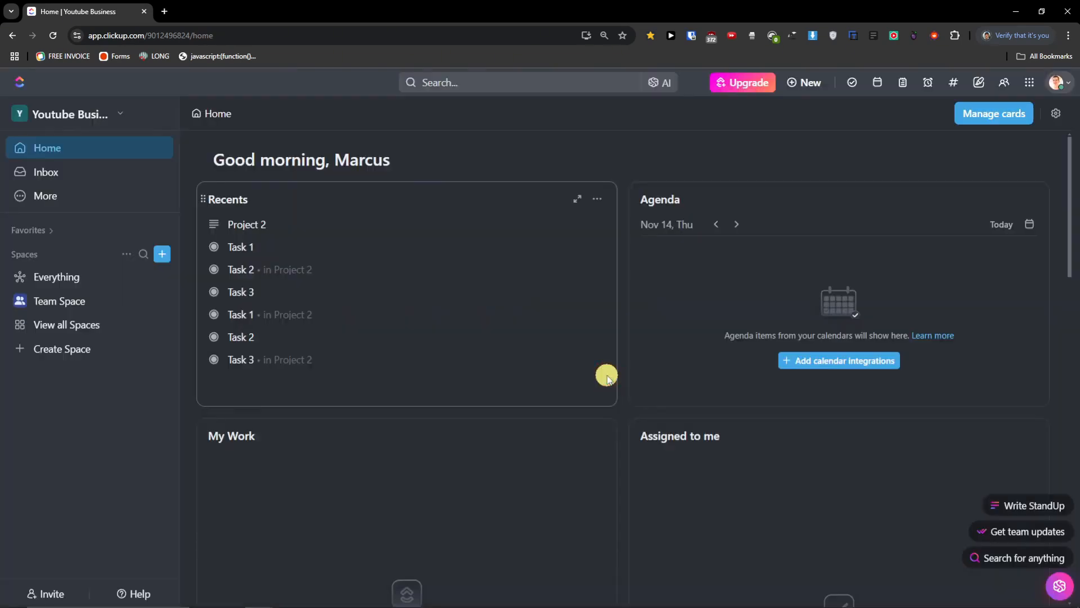
left_click(979, 85)
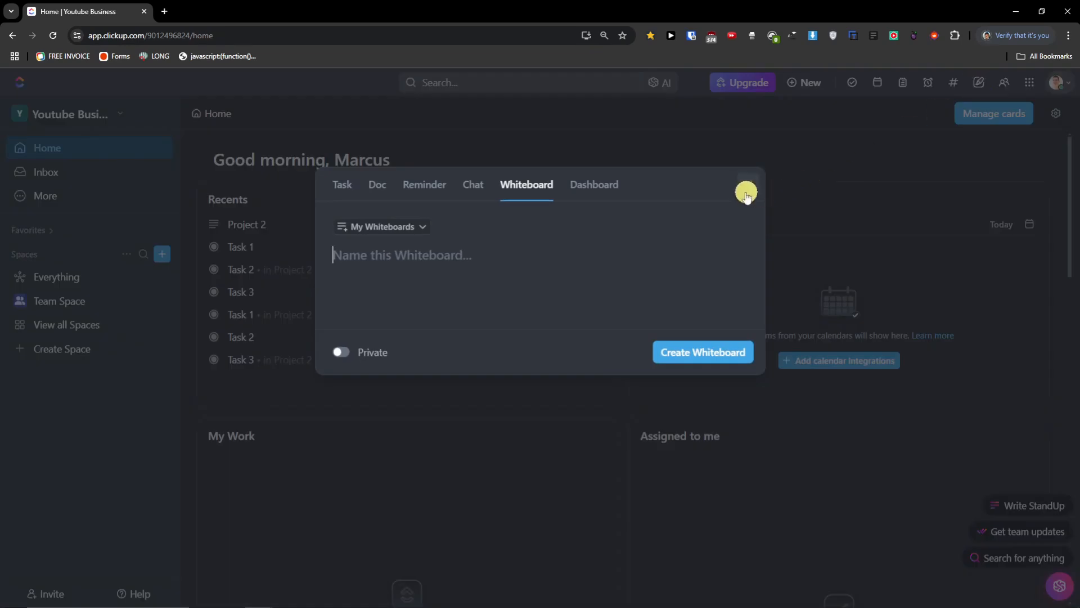
left_click(742, 192)
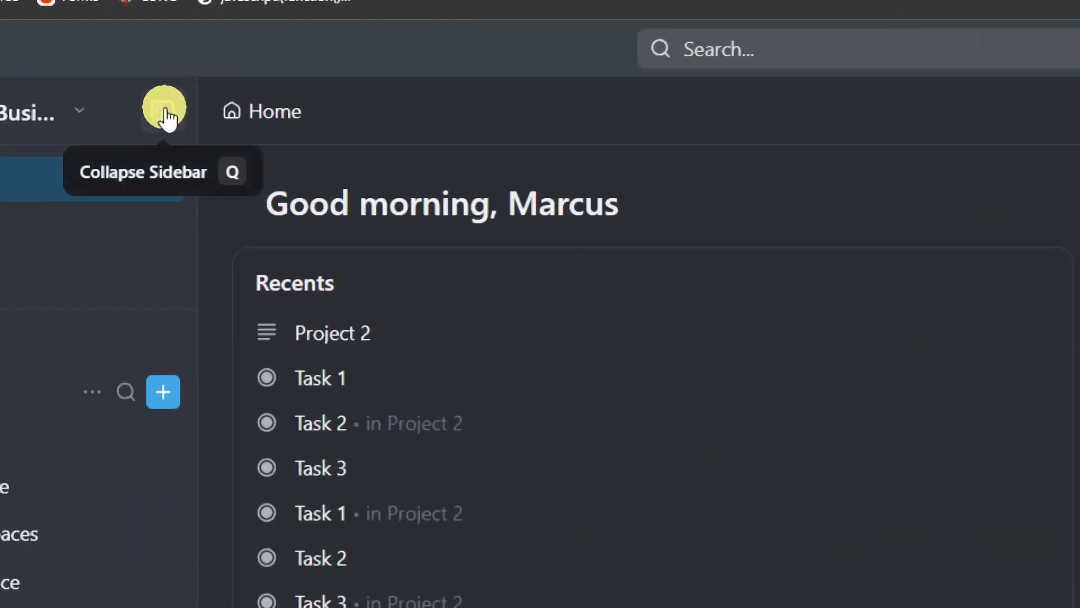
left_click(164, 107)
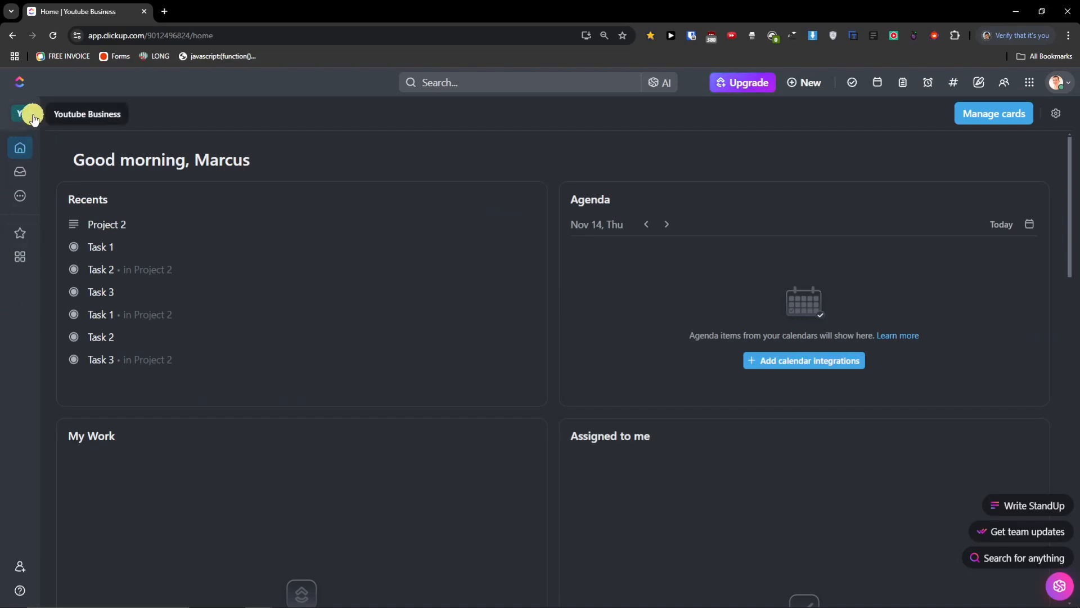
left_click(54, 118)
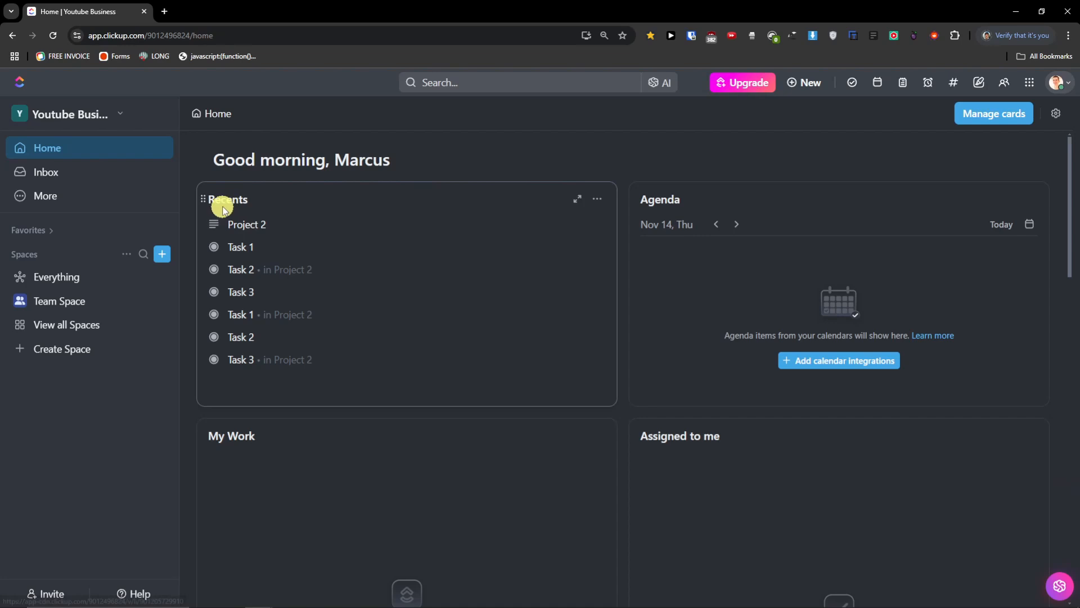
scroll(431, 286, "down", 2)
scroll(431, 286, "up", 2)
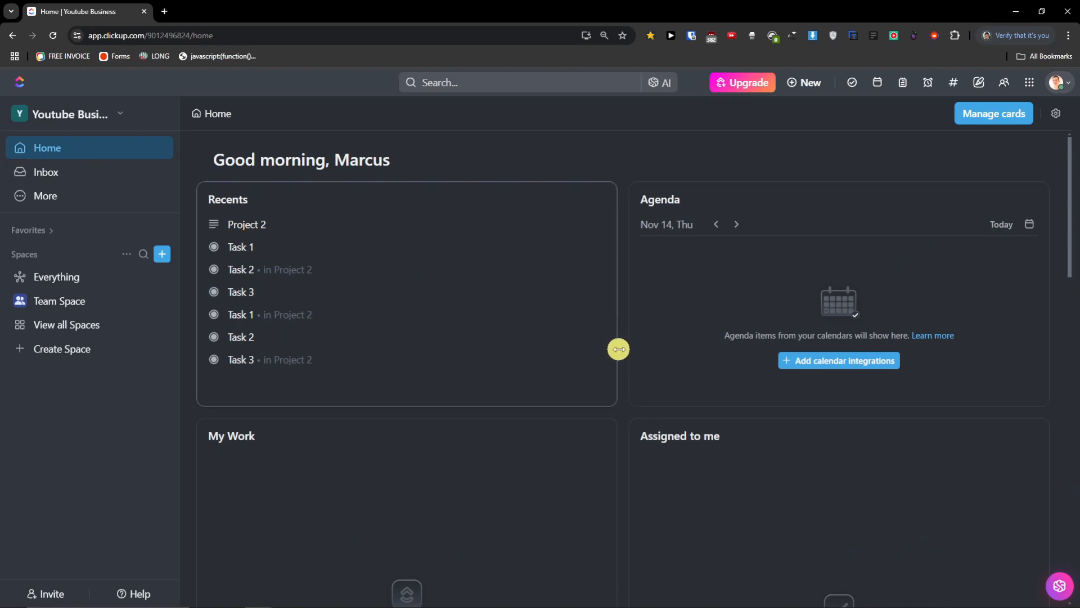
scroll(619, 349, "down", 4)
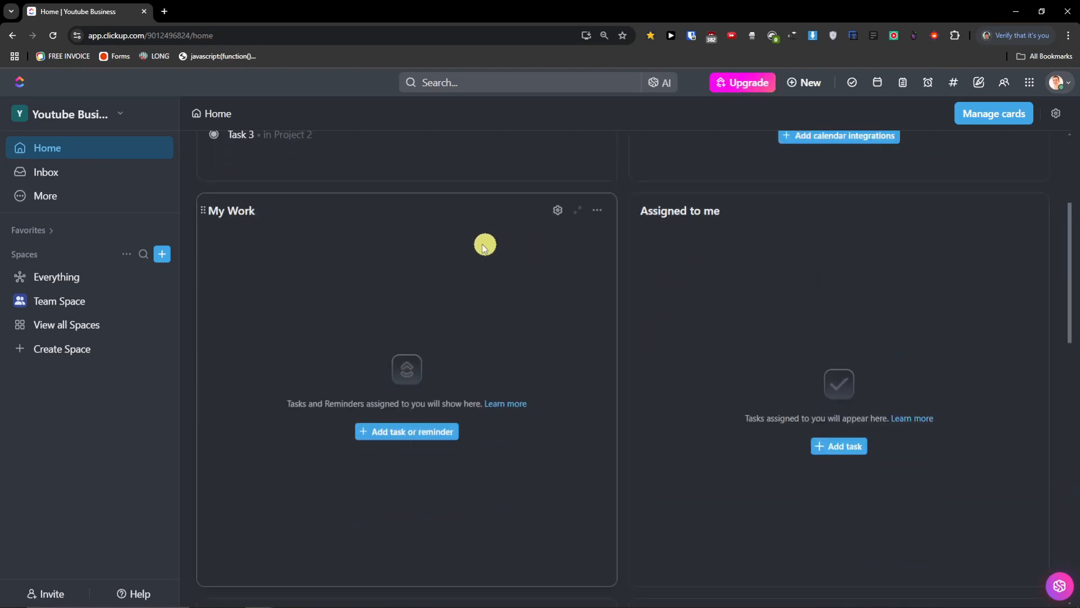
scroll(359, 224, "down", 6)
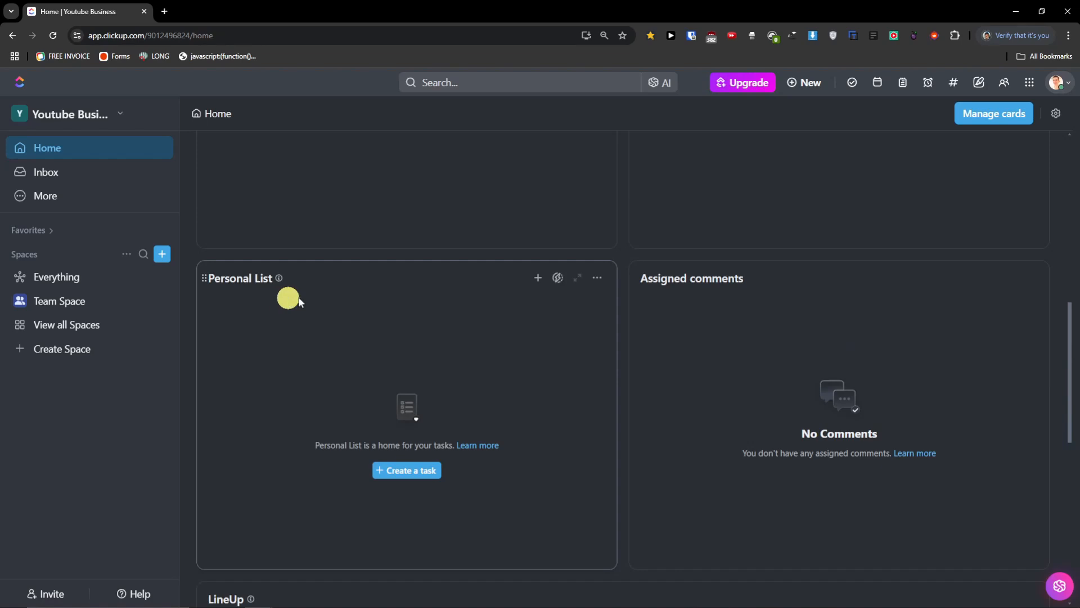
scroll(646, 308, "down", 6)
scroll(646, 307, "down", 3)
scroll(514, 321, "up", 9)
scroll(595, 349, "up", 7)
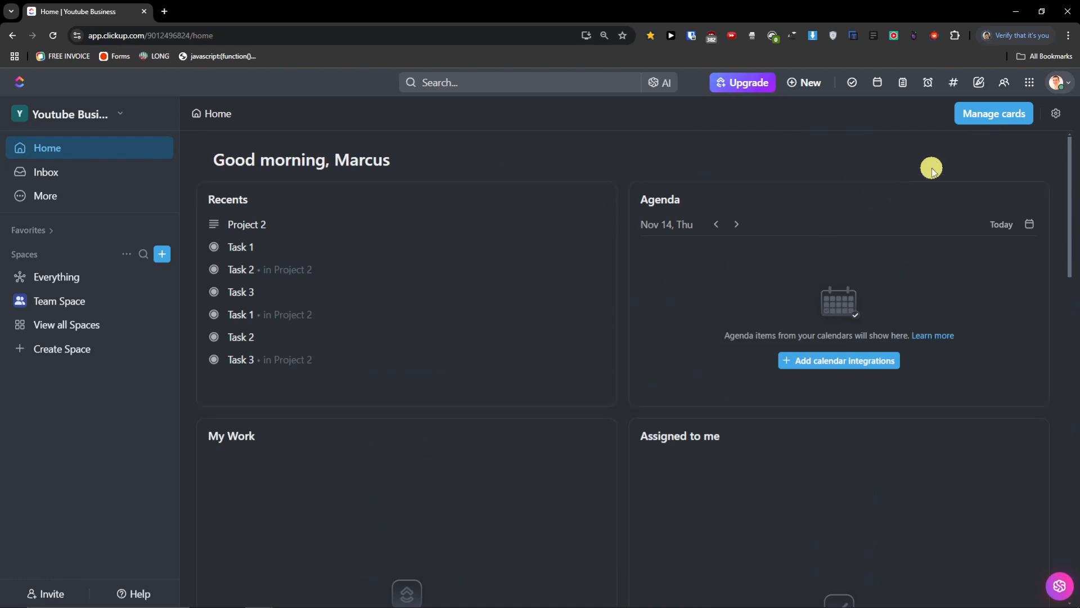
- In Manage cards, toggle the AI StandUp card off and back on, keeping it
left_click(1013, 117)
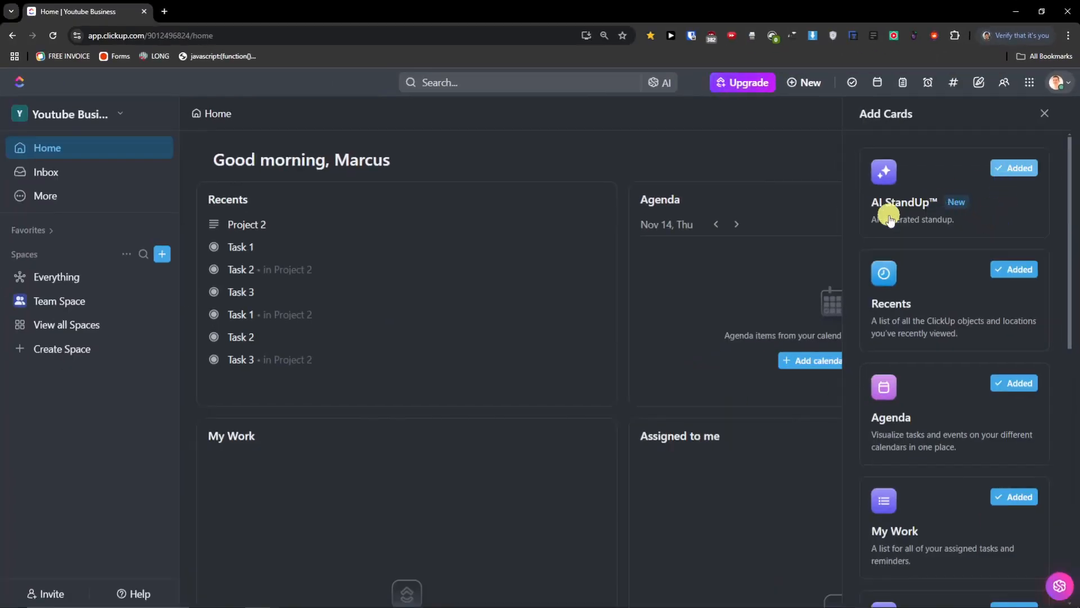
left_click(1014, 167)
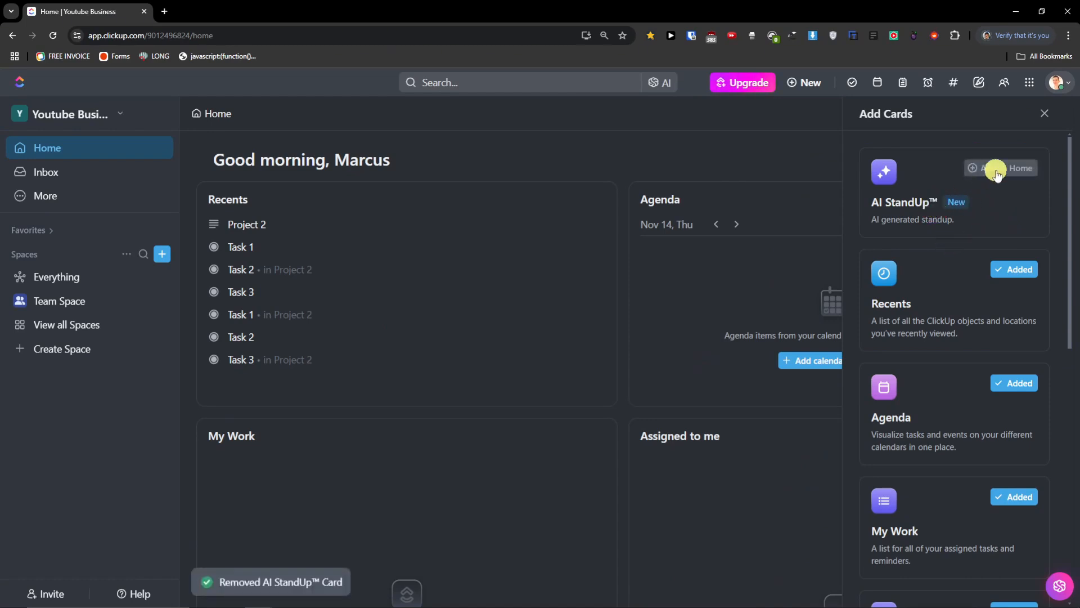
left_click(996, 172)
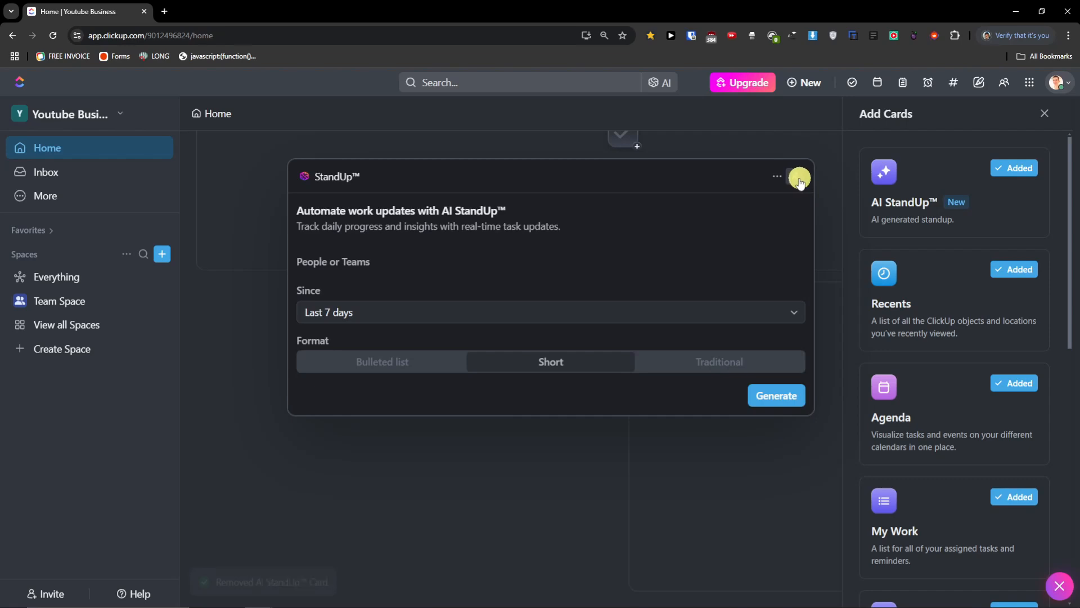
left_click(795, 176)
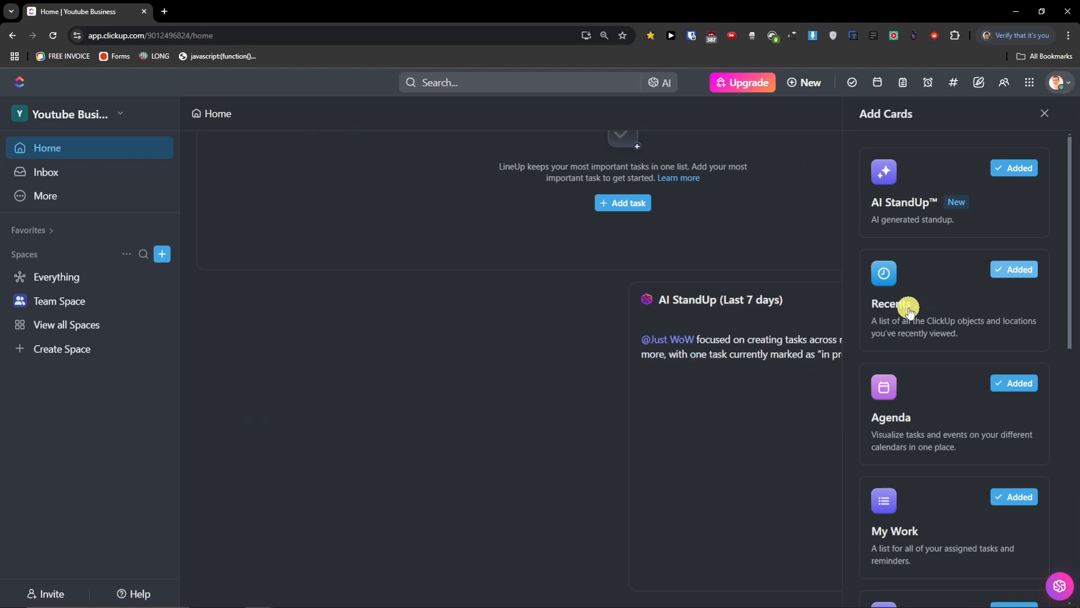
- Remove the My Work, Assigned to me, Personal List and Assigned Comments cards, then reopen Manage cards
scroll(928, 394, "down", 2)
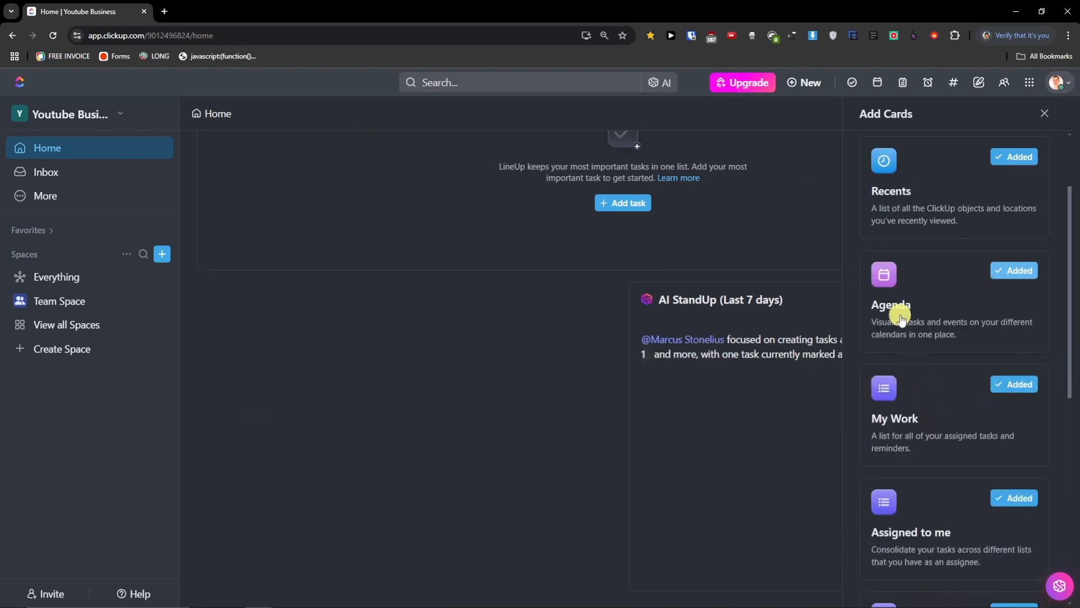
scroll(900, 318, "down", 2)
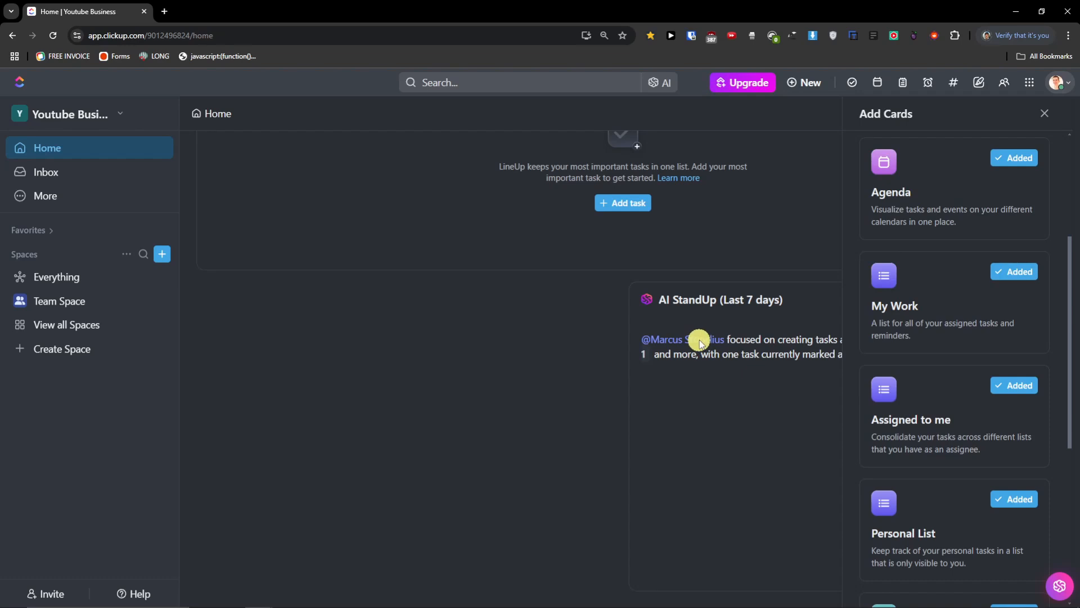
left_click(989, 273)
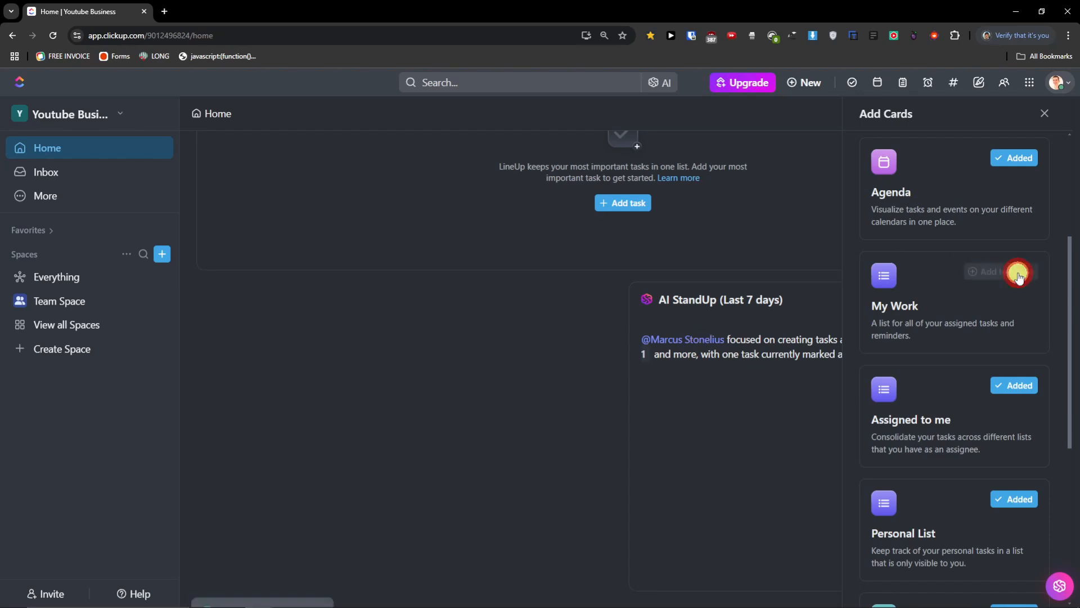
left_click(1016, 387)
left_click(1010, 500)
scroll(990, 478, "down", 1)
scroll(982, 466, "down", 5)
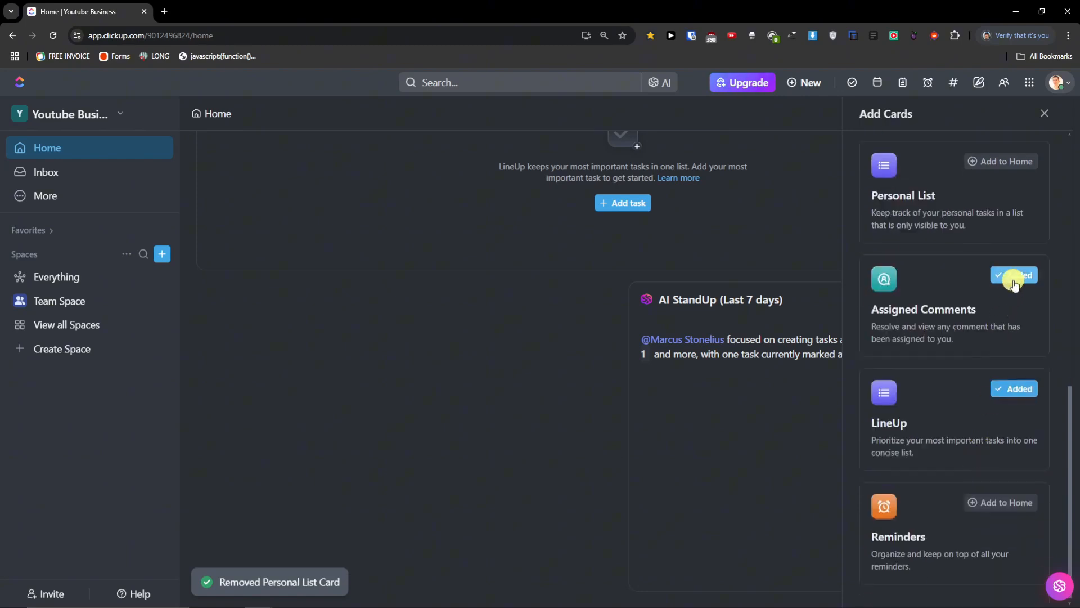
left_click(1015, 279)
left_click(512, 406)
scroll(546, 404, "up", 2)
scroll(547, 400, "down", 4)
scroll(548, 403, "up", 4)
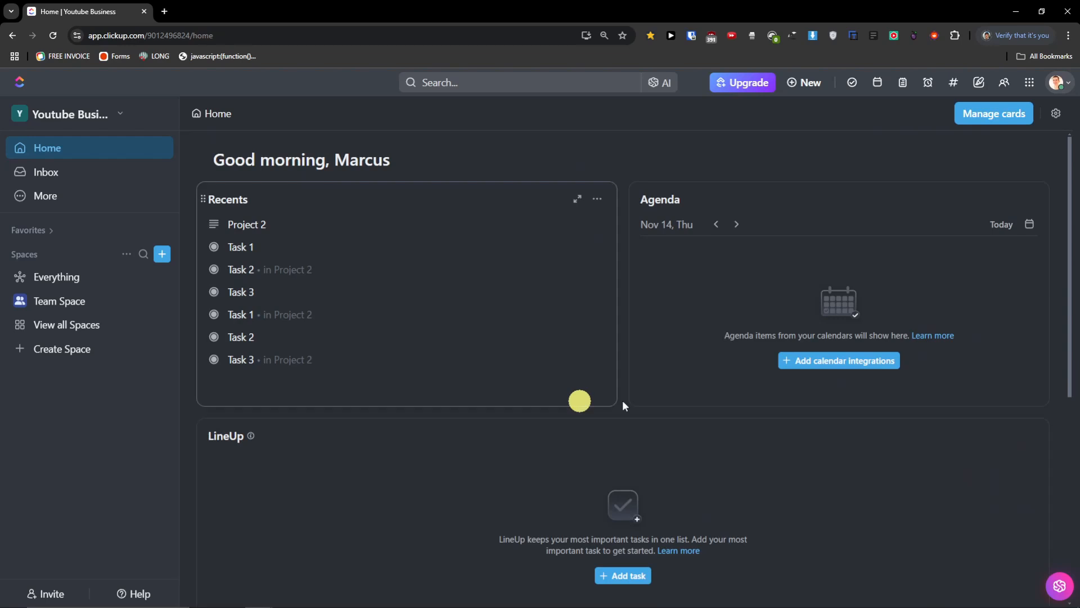
left_click(1002, 113)
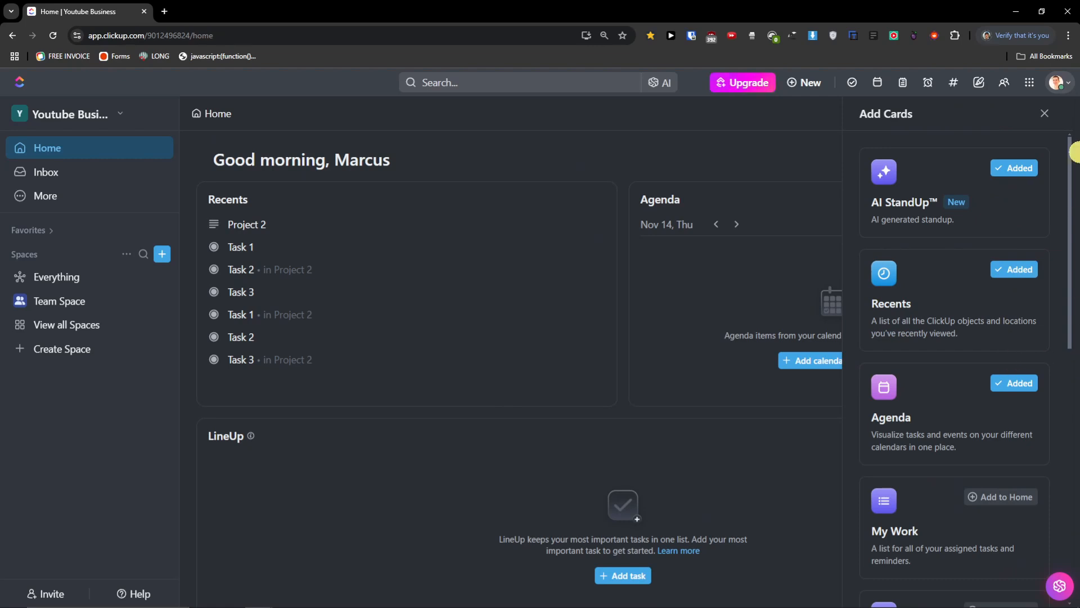
left_click(1046, 115)
left_click(1052, 123)
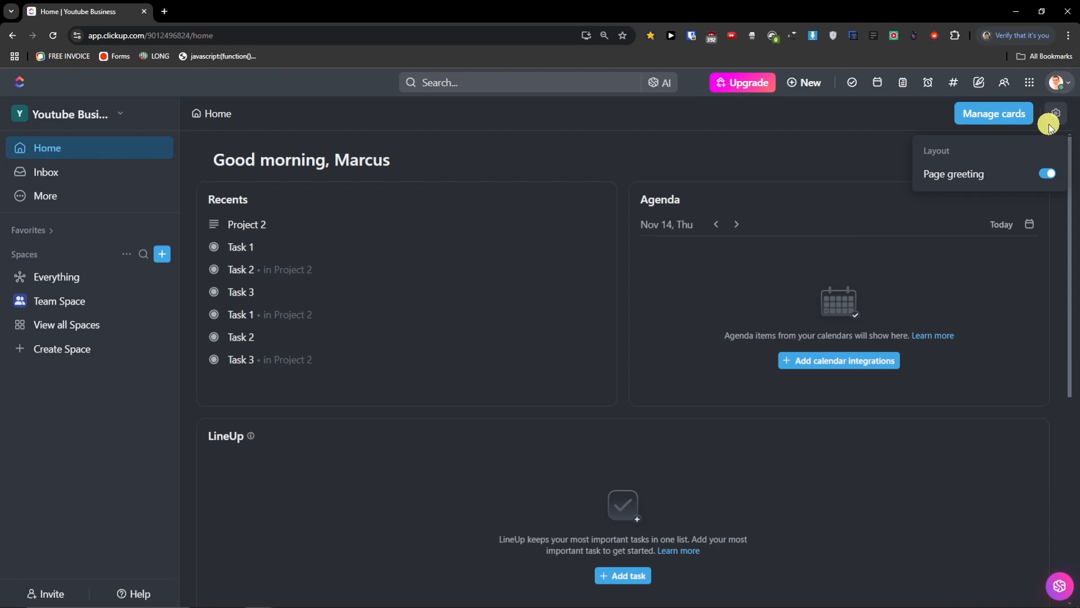
left_click(1053, 116)
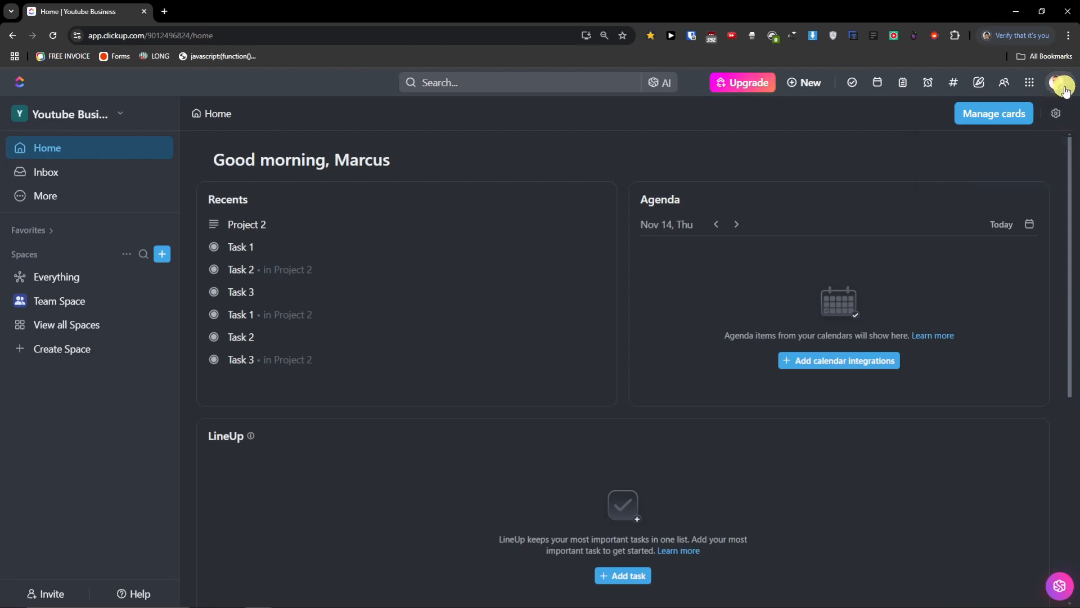
left_click(1066, 88)
left_click(1066, 88)
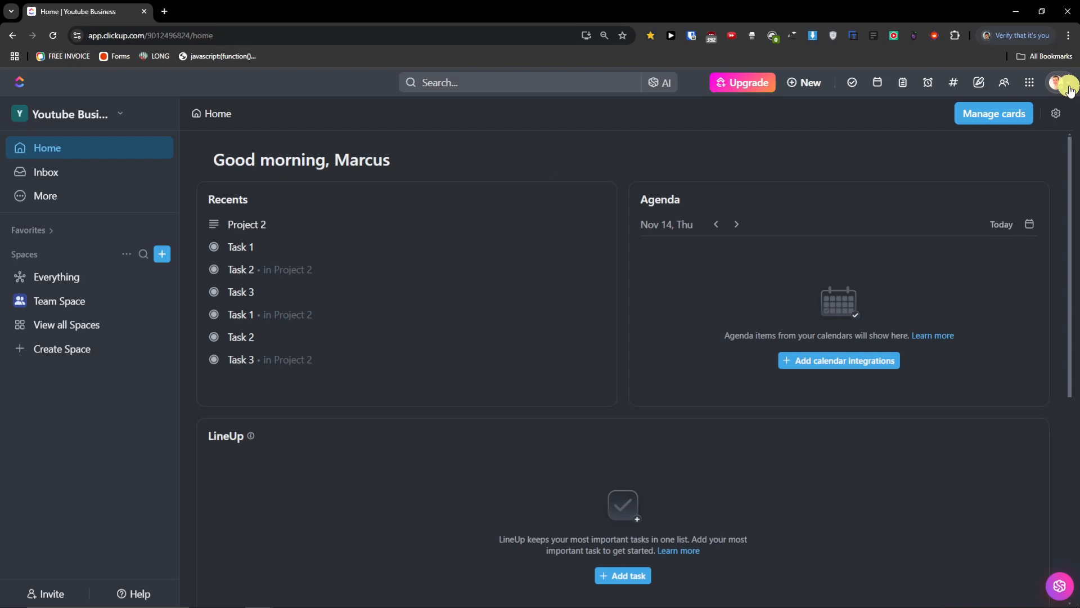
left_click(1067, 86)
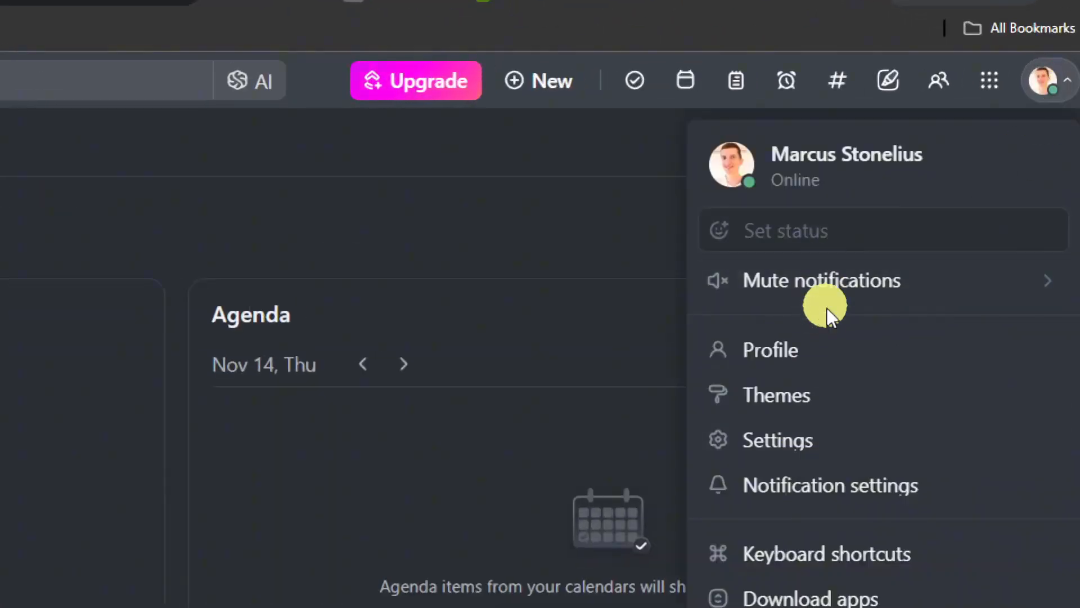
left_click(847, 353)
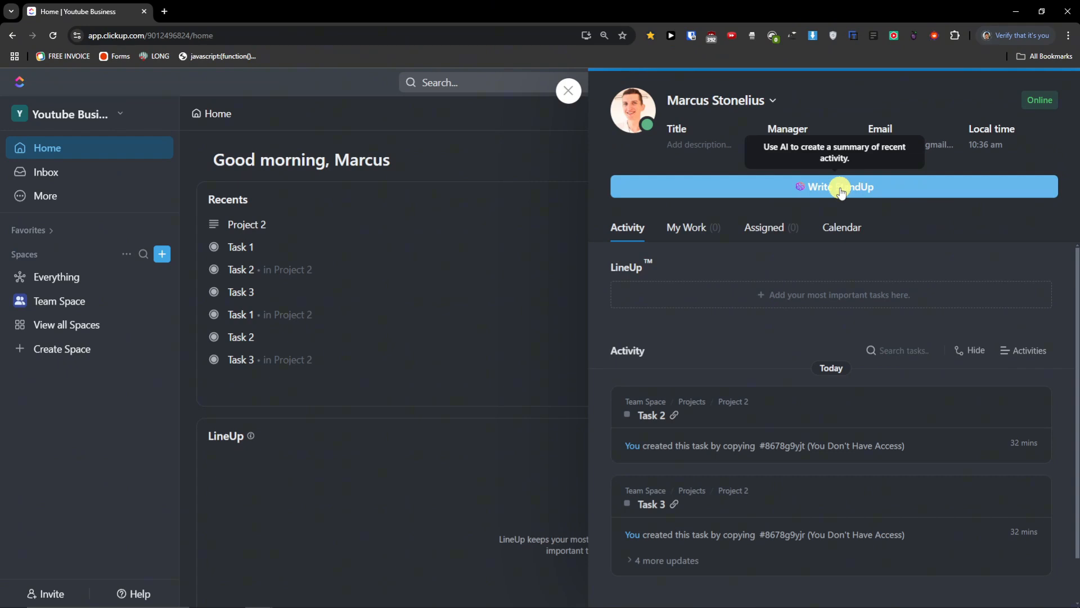
left_click(840, 189)
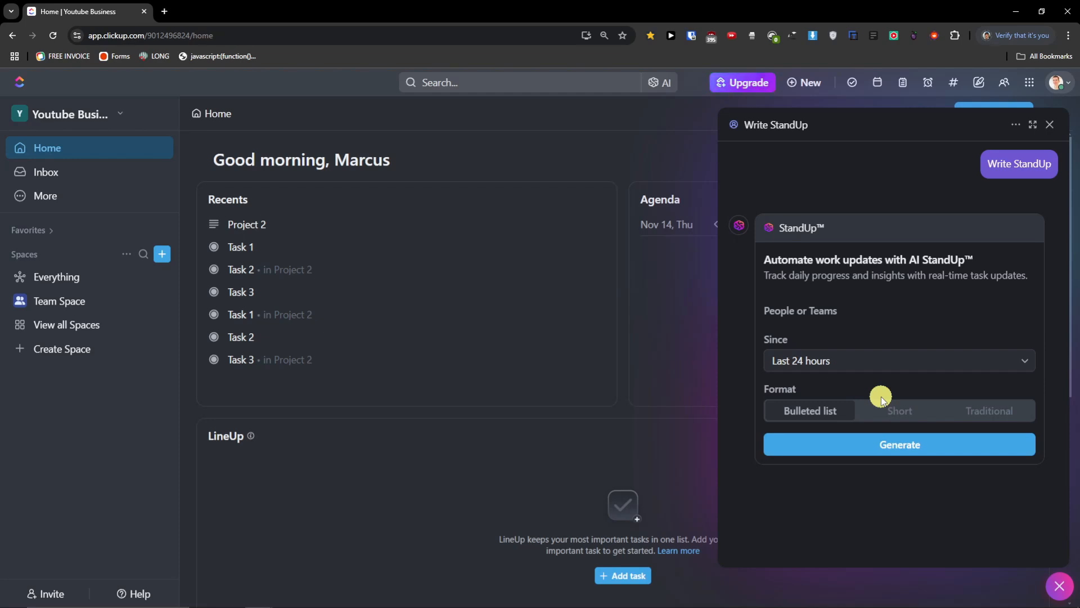
left_click(1049, 124)
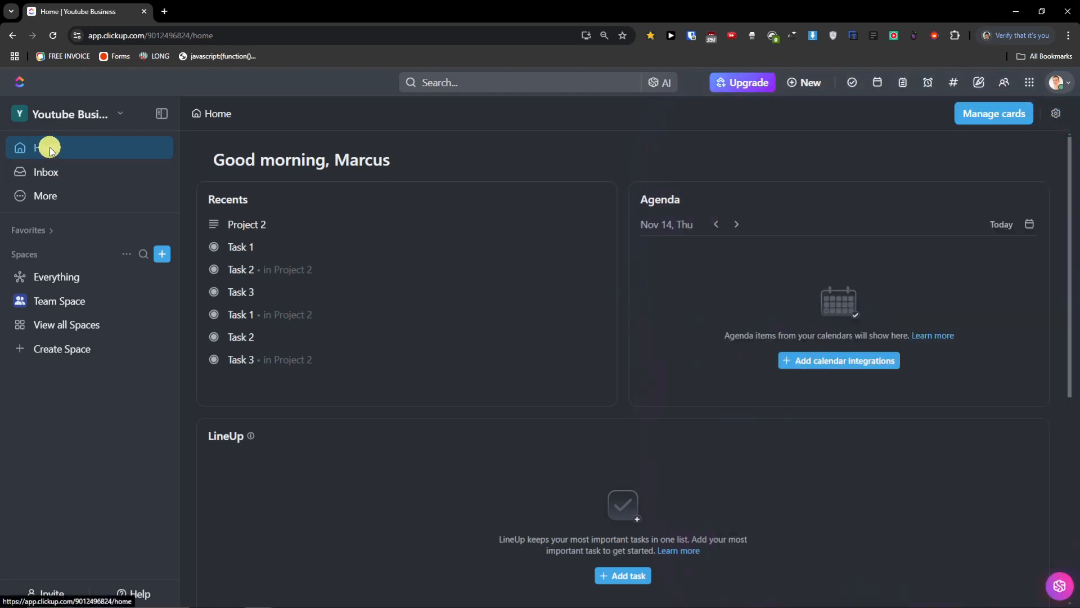
- From the sidebar's More menu, pin Docs, Whiteboards and Goals
left_click(35, 175)
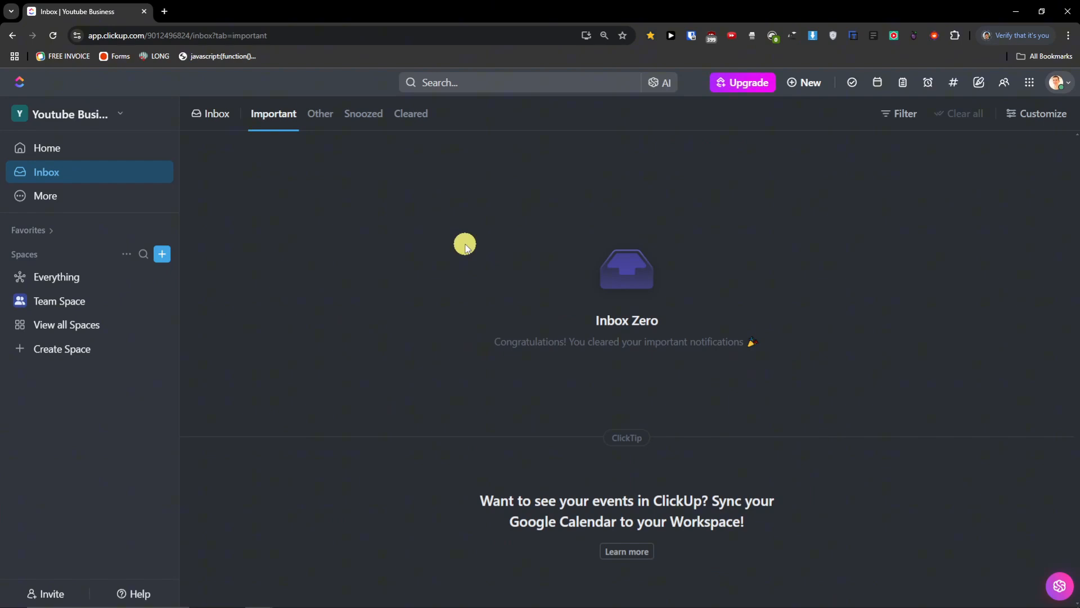
left_click(47, 201)
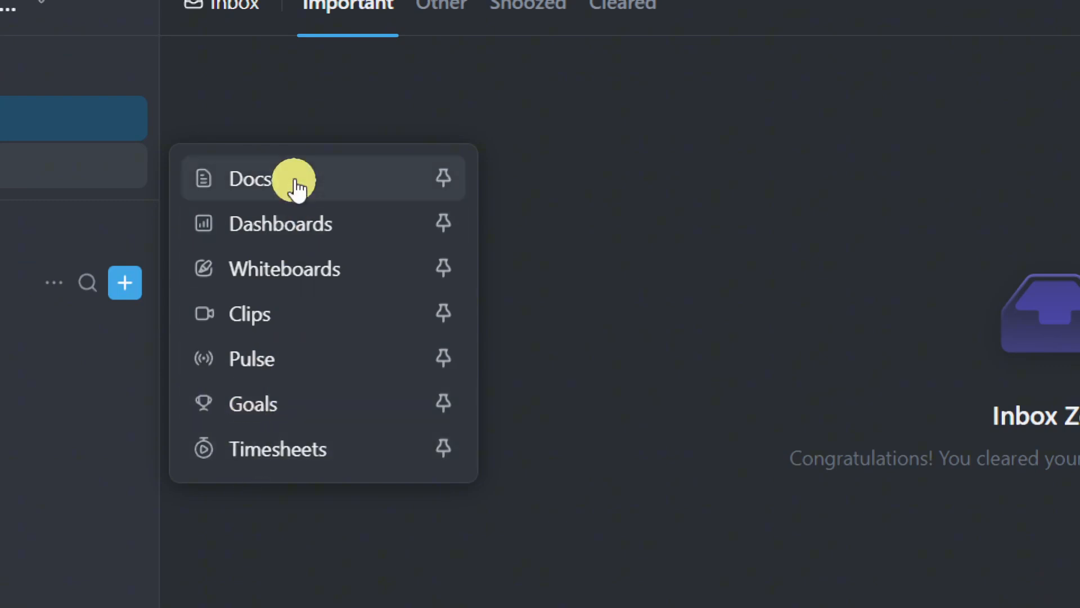
left_click(444, 181)
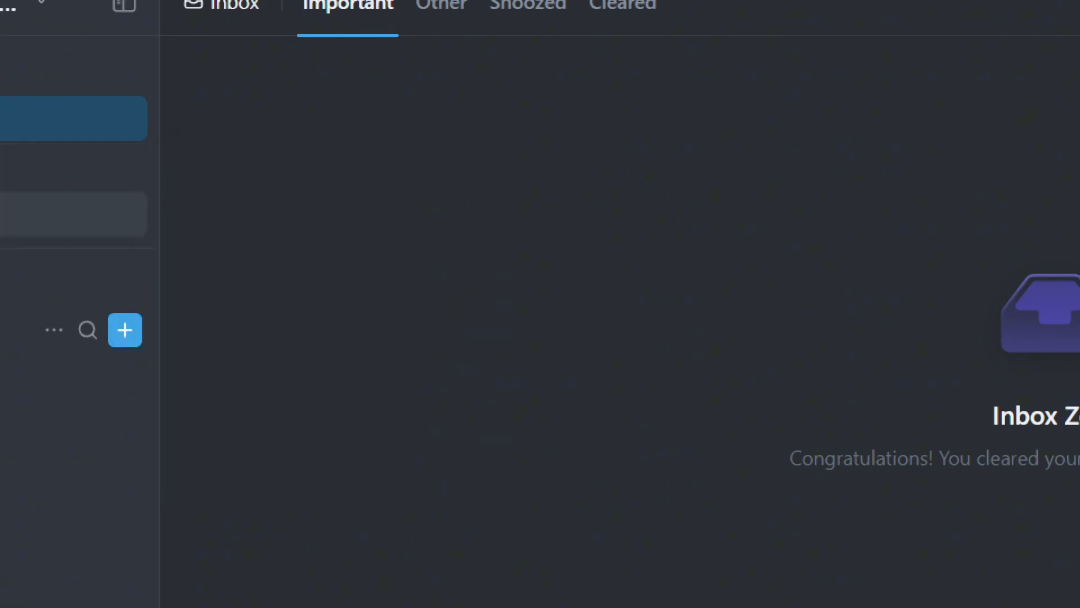
left_click(147, 220)
left_click(321, 271)
left_click(140, 243)
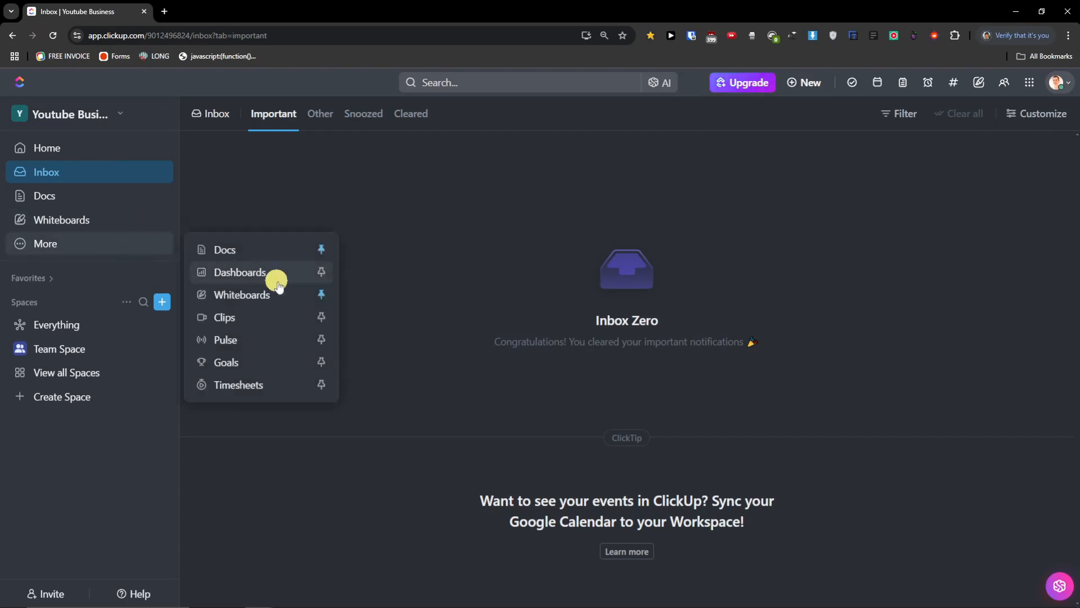
left_click(321, 363)
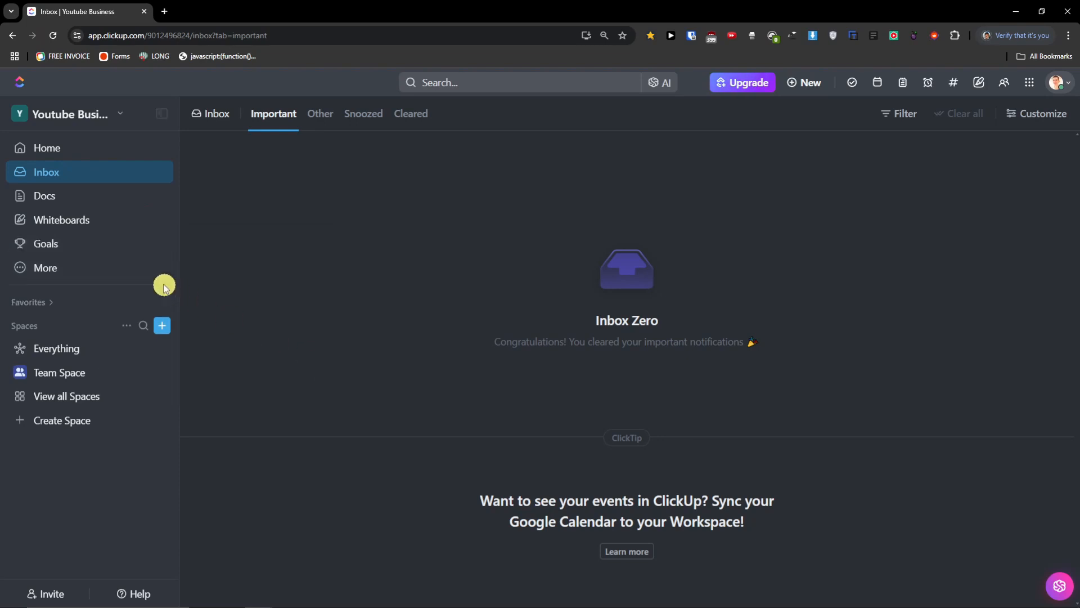
- Visit the Docs, Whiteboards and Goals pages and confirm which items are pinned
left_click(105, 206)
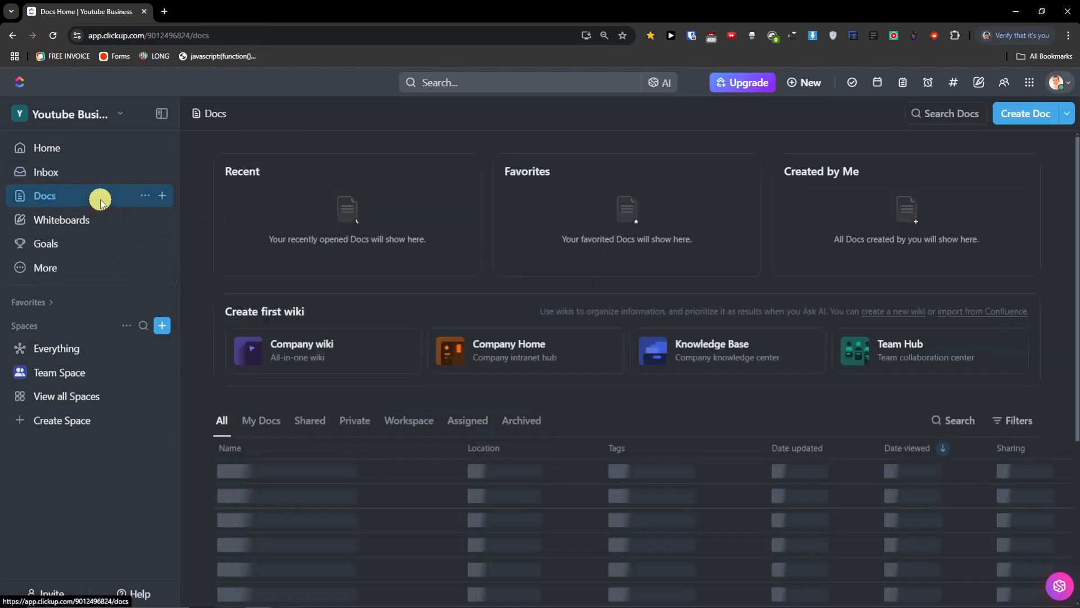
left_click(100, 219)
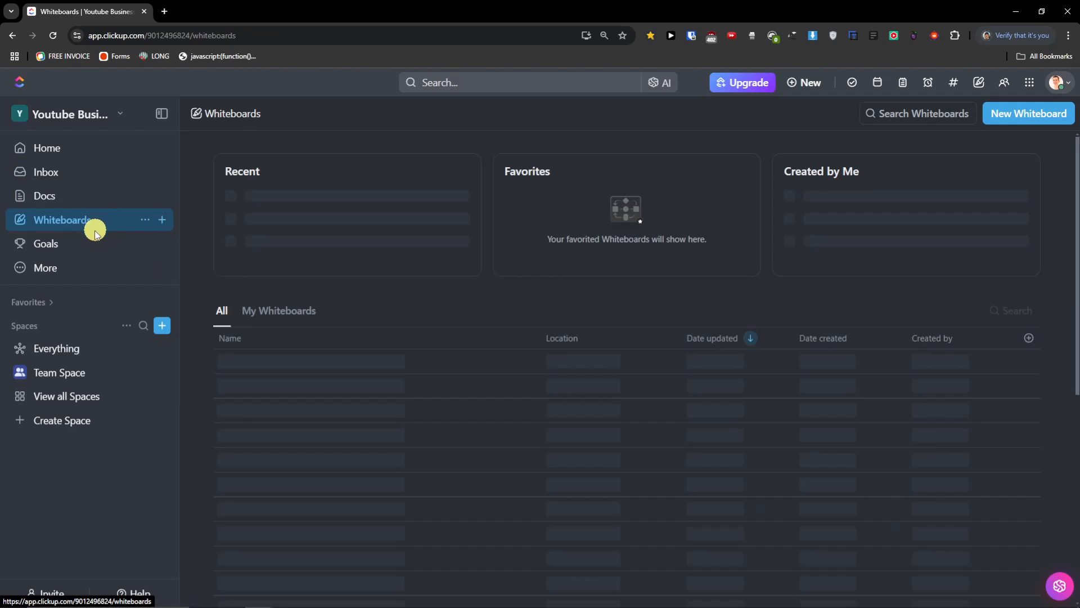
left_click(90, 251)
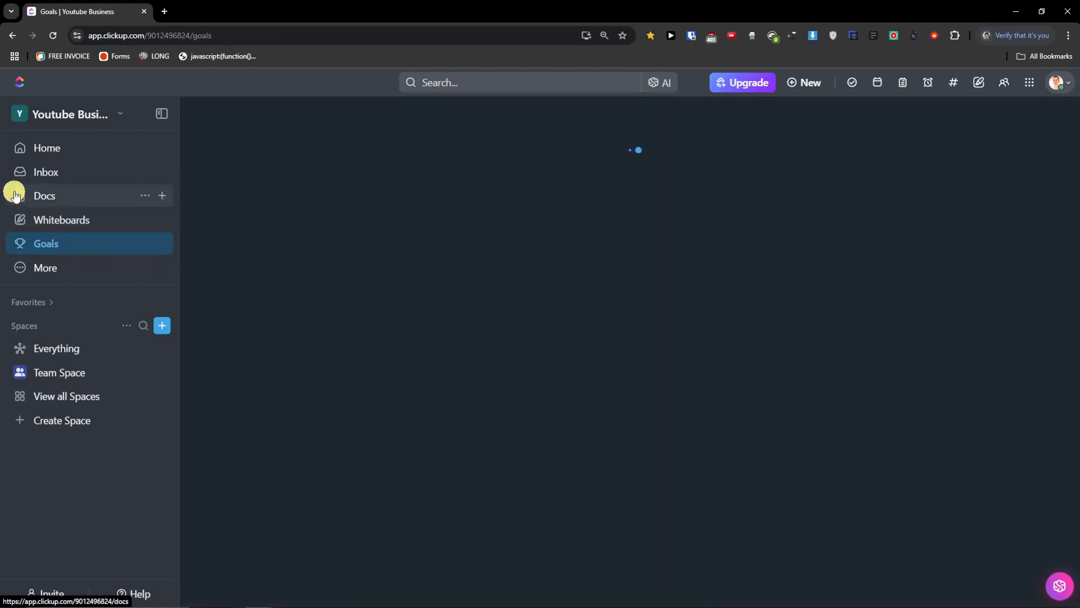
left_click(156, 276)
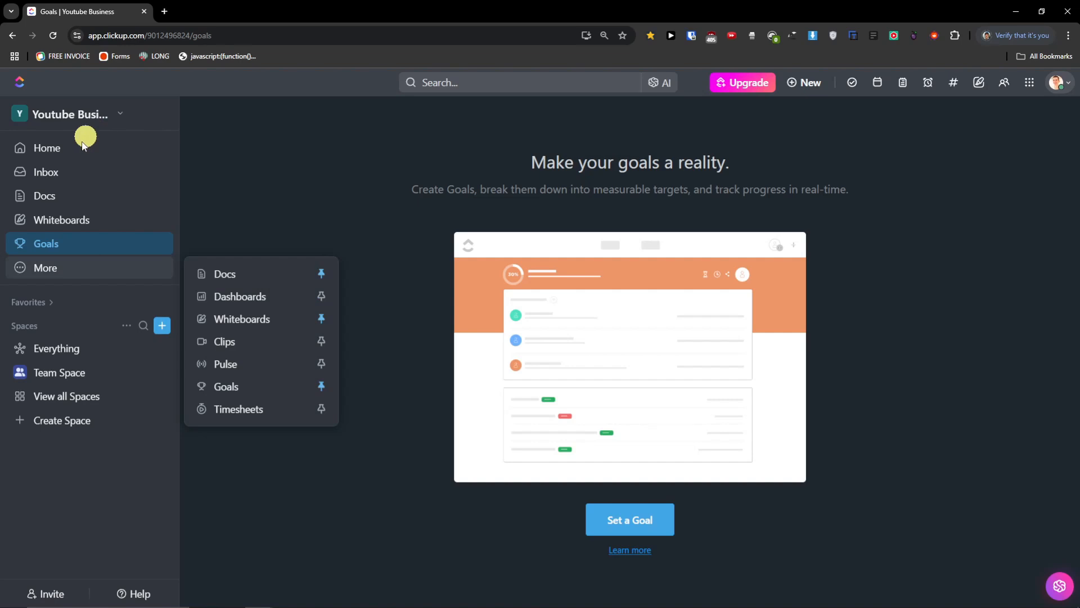
left_click(246, 188)
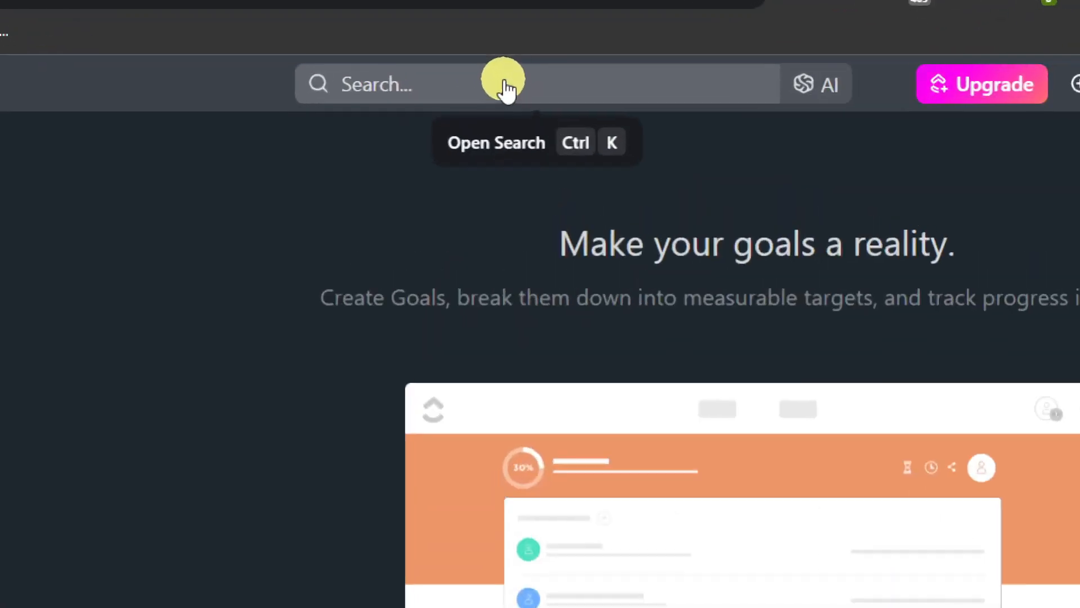
- Open and close the workspace search from the Goals page
left_click(505, 84)
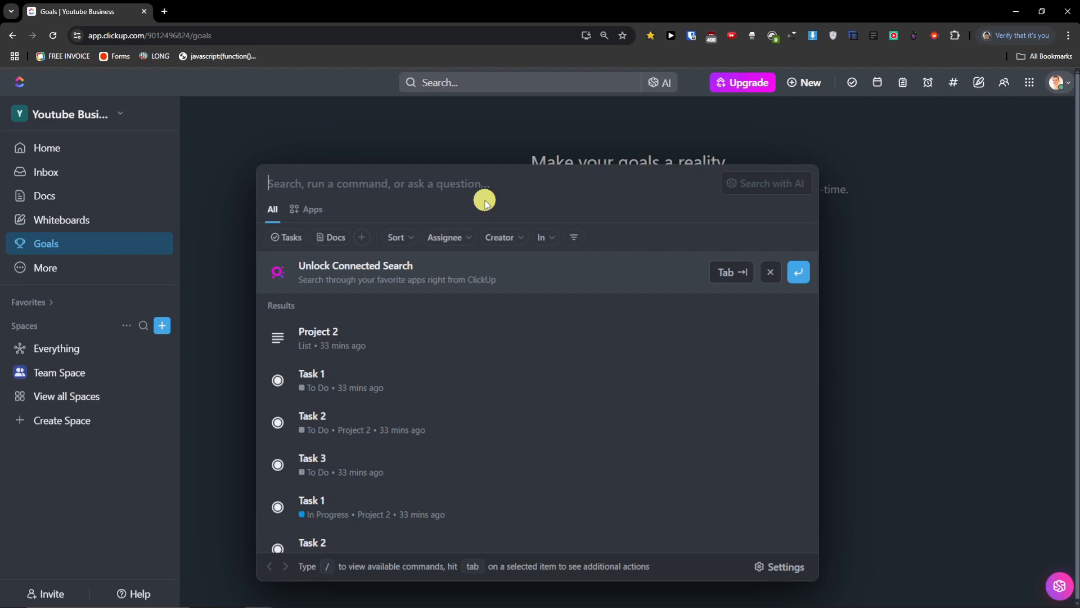
left_click(418, 142)
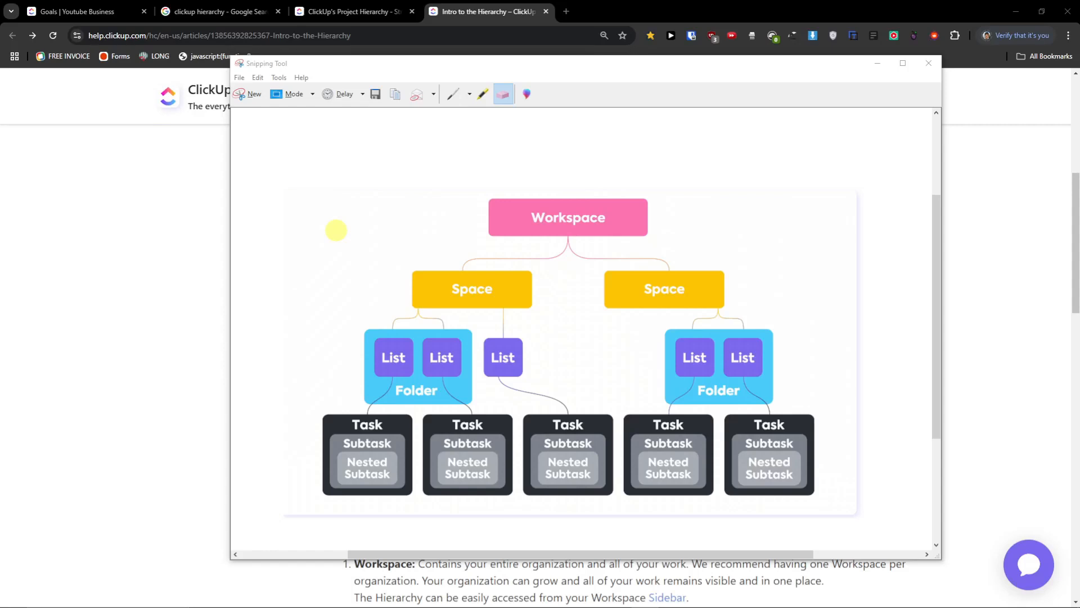
- Circle Workspace and both Space boxes in yellow, checking the article's Workspace description between circles
left_click(482, 94)
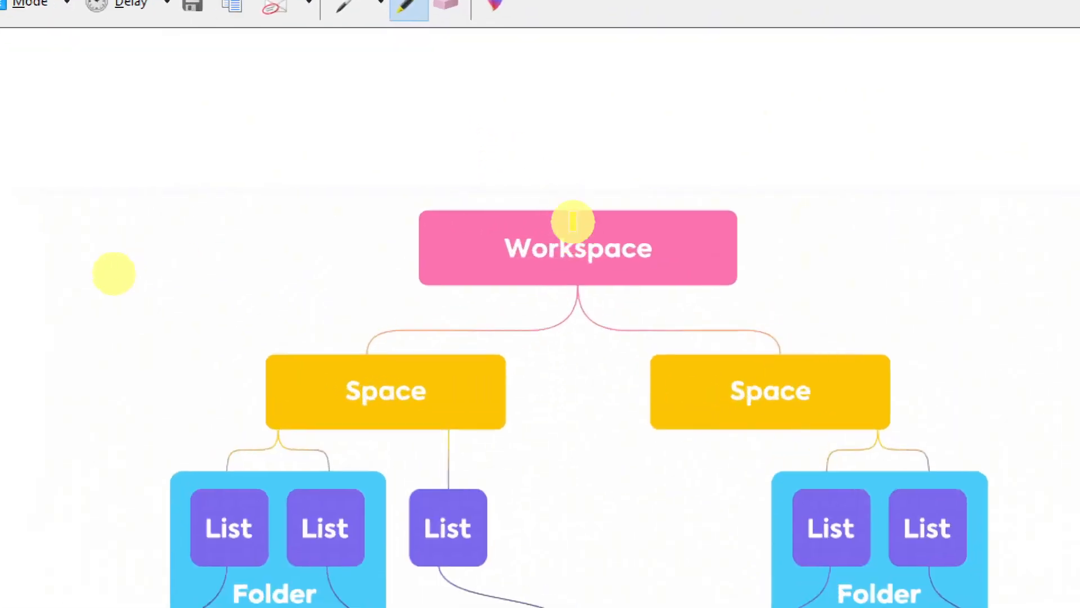
mouse_move(565, 197)
left_mouse_down()
mouse_move(467, 220)
mouse_move(645, 243)
mouse_move(587, 193)
mouse_move(603, 198)
left_mouse_up()
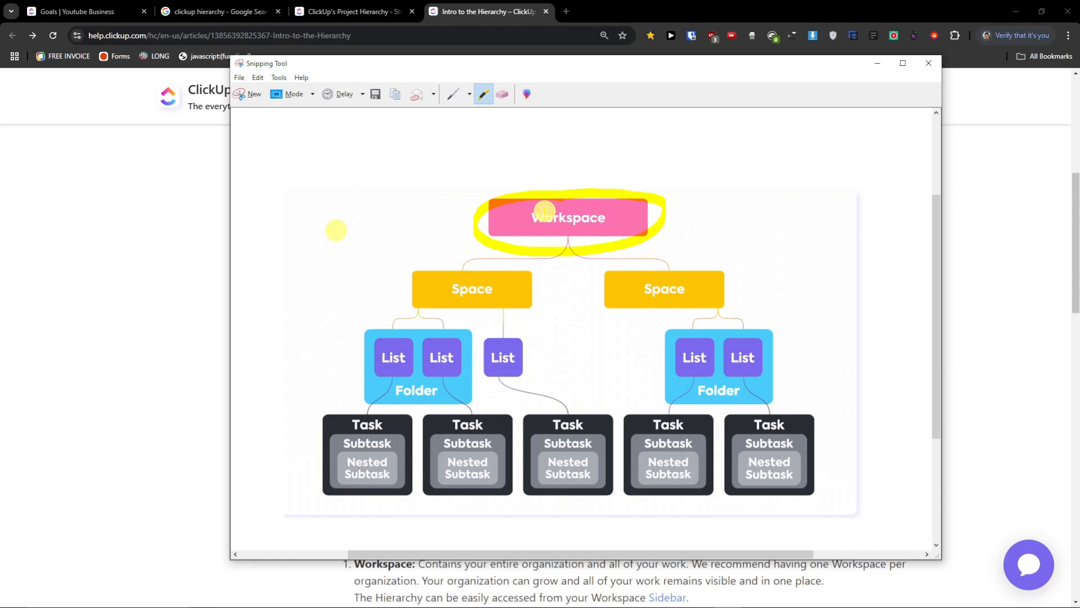
left_click(176, 362)
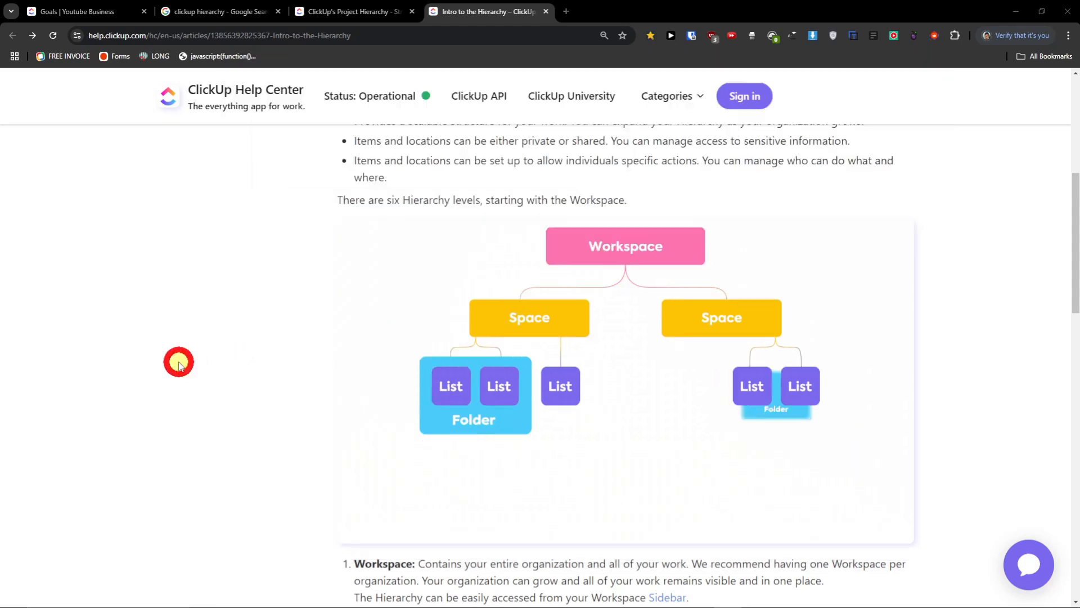
scroll(518, 415, "down", 4)
mouse_move(418, 339)
left_mouse_down()
mouse_move(906, 348)
mouse_move(427, 356)
left_mouse_up()
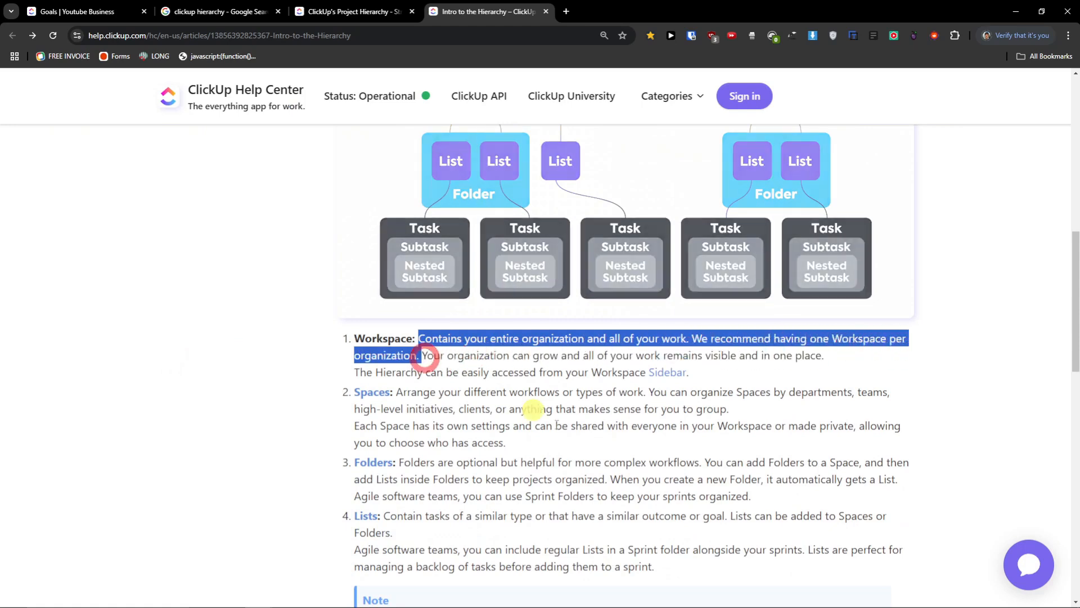
left_click(729, 597)
mouse_move(469, 257)
left_mouse_down()
mouse_move(425, 287)
mouse_move(509, 306)
mouse_move(453, 268)
left_mouse_up()
mouse_move(663, 266)
left_mouse_down()
mouse_move(617, 298)
mouse_move(687, 279)
mouse_move(658, 272)
left_mouse_up()
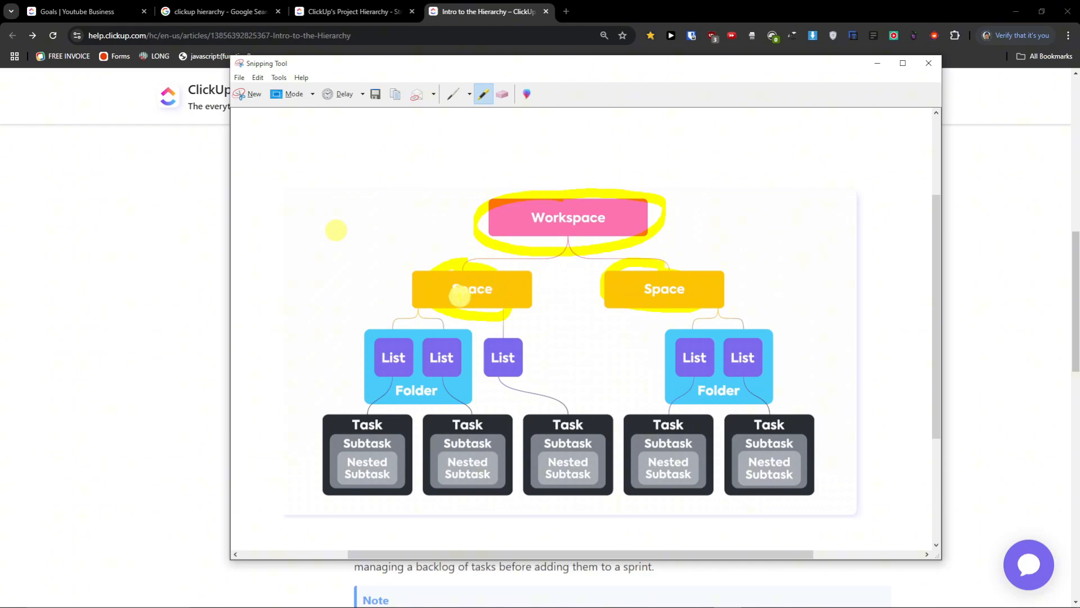
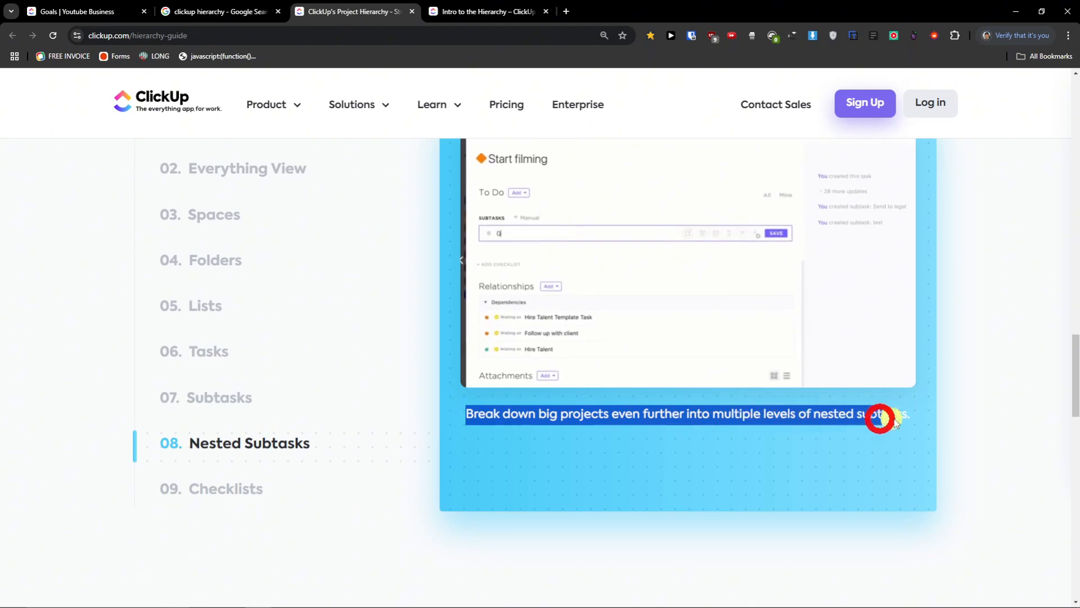
- Show the 01. Workspaces demo, then the 02. Everything View demo in the hierarchy guide
scroll(943, 410, "up", 2)
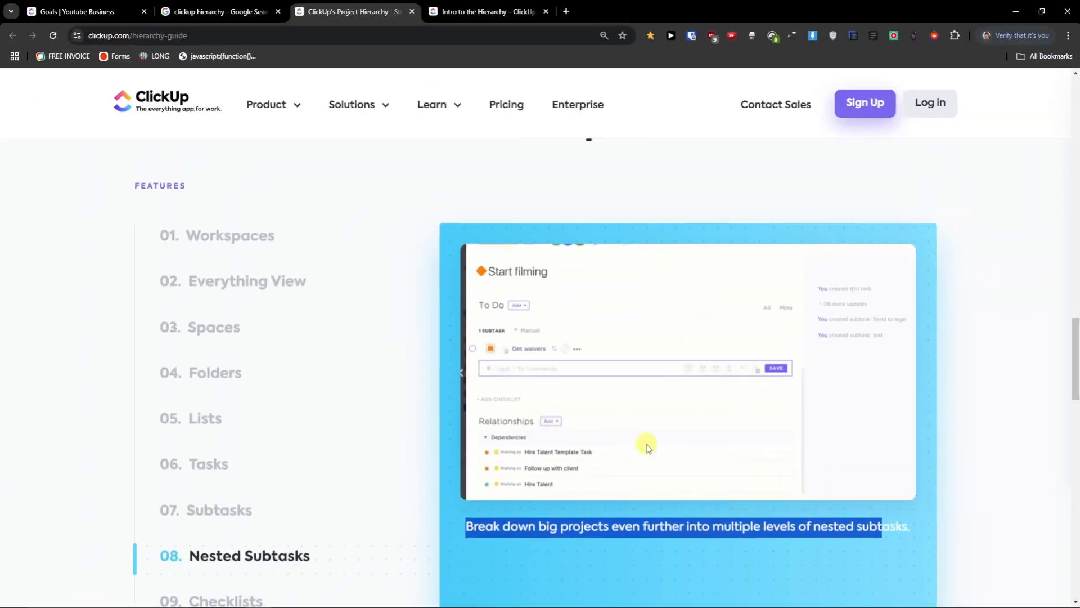
scroll(555, 496, "down", 2)
scroll(635, 447, "up", 2)
left_click(225, 239)
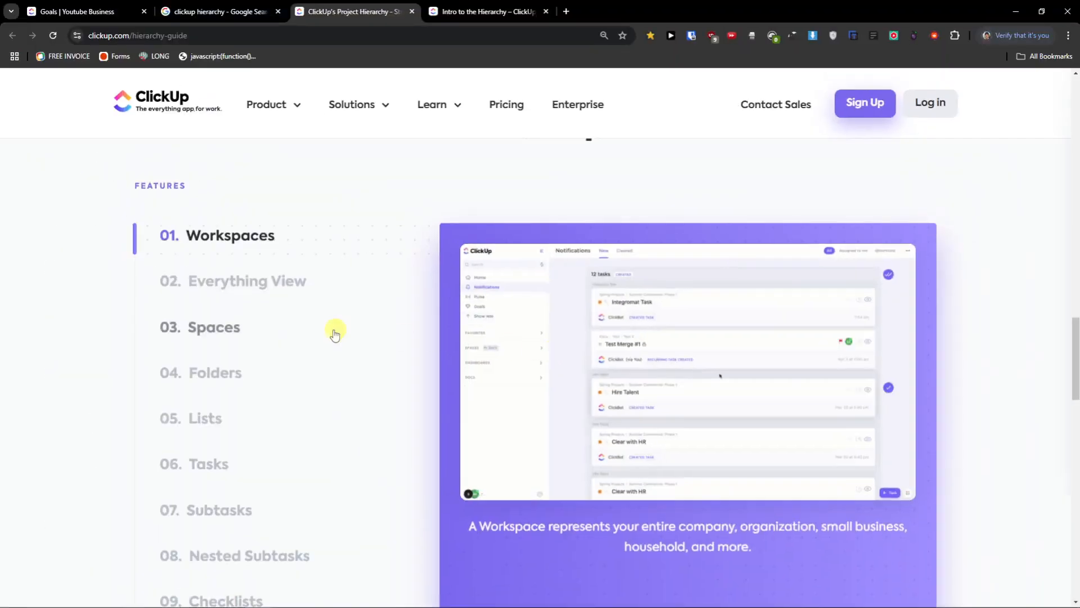
left_click(233, 284)
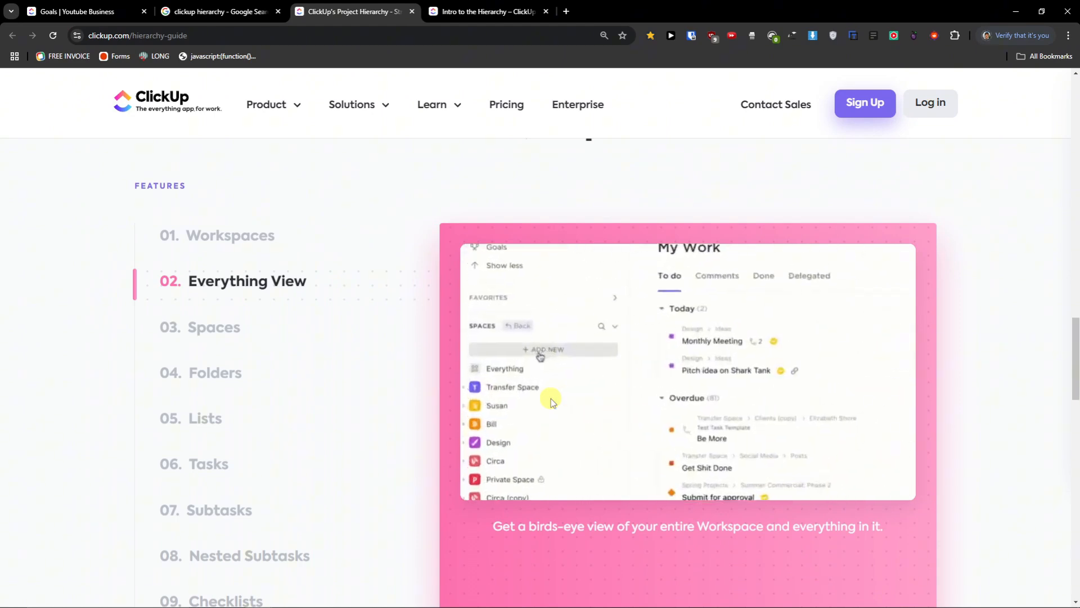
- Step through the Spaces, Folders, Lists, Tasks and Subtasks feature demos in turn
left_click(248, 339)
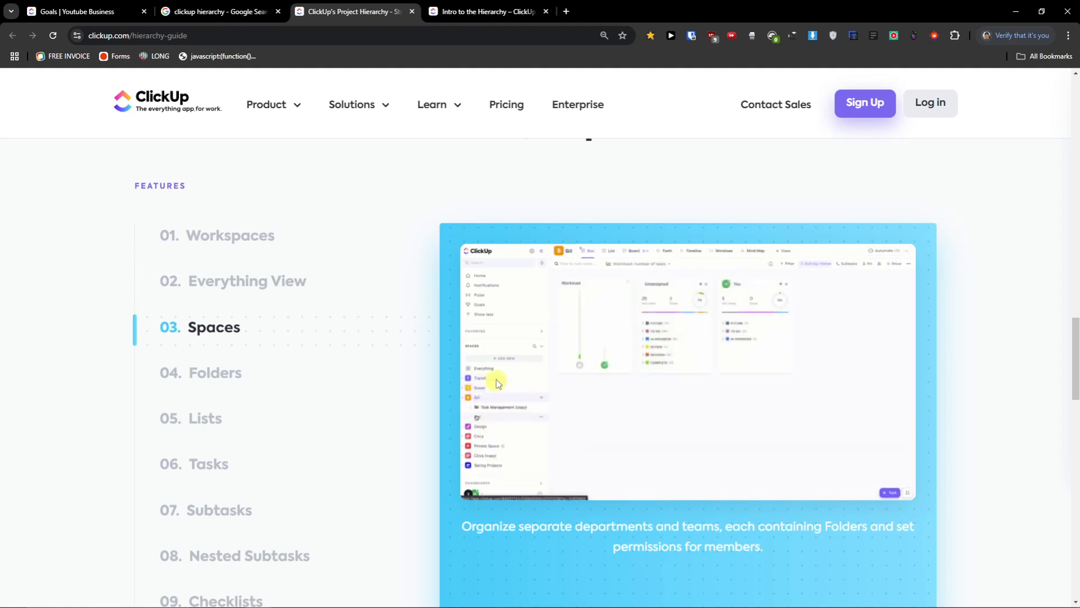
left_click(223, 371)
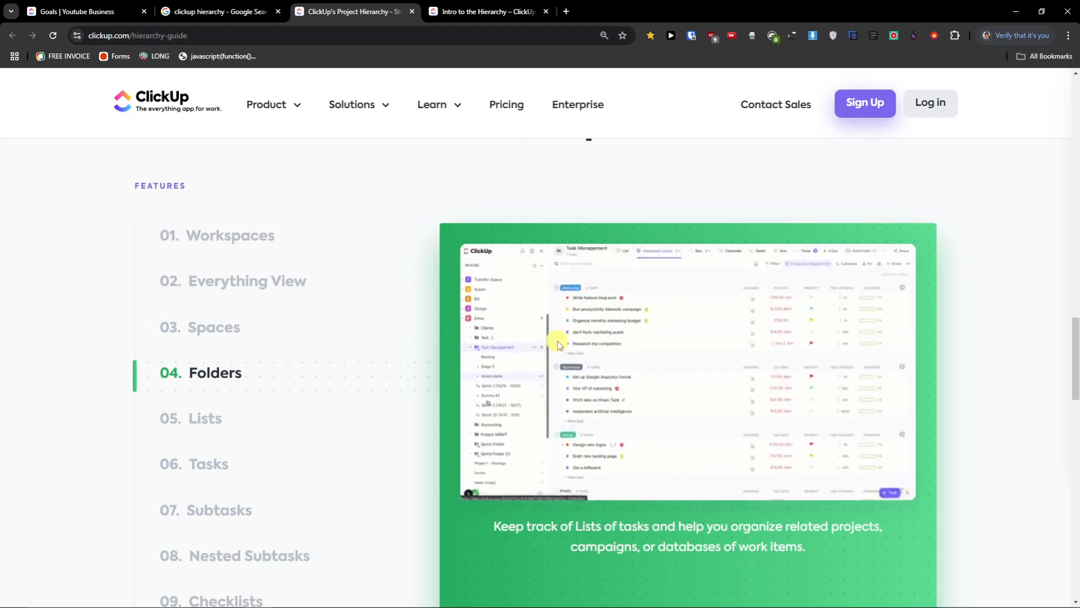
scroll(215, 354, "down", 2)
left_click(203, 308)
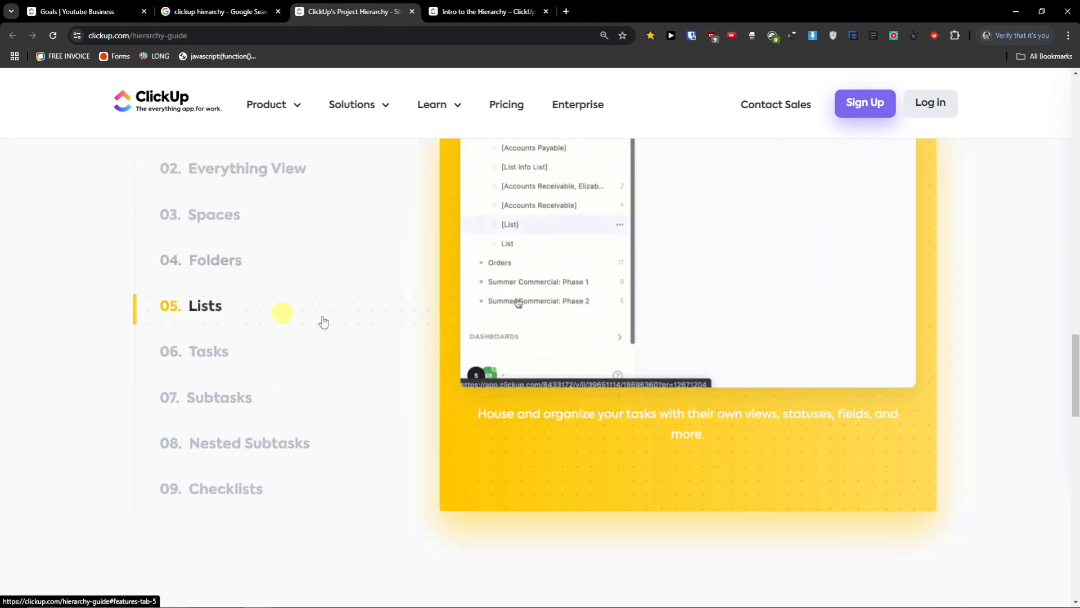
scroll(610, 369, "up", 2)
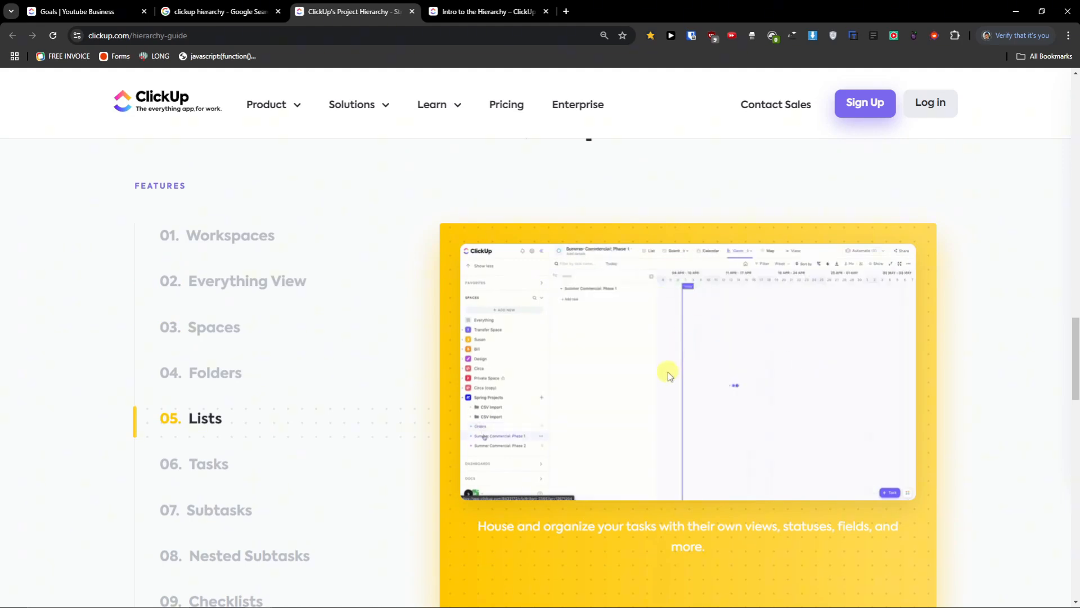
scroll(213, 400, "down", 2)
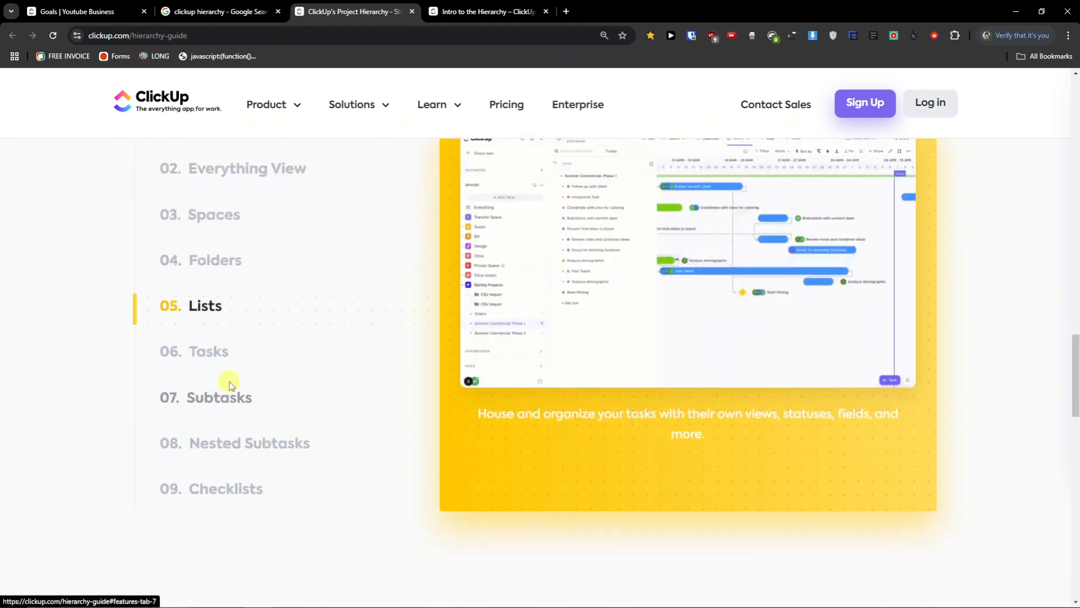
left_click(212, 350)
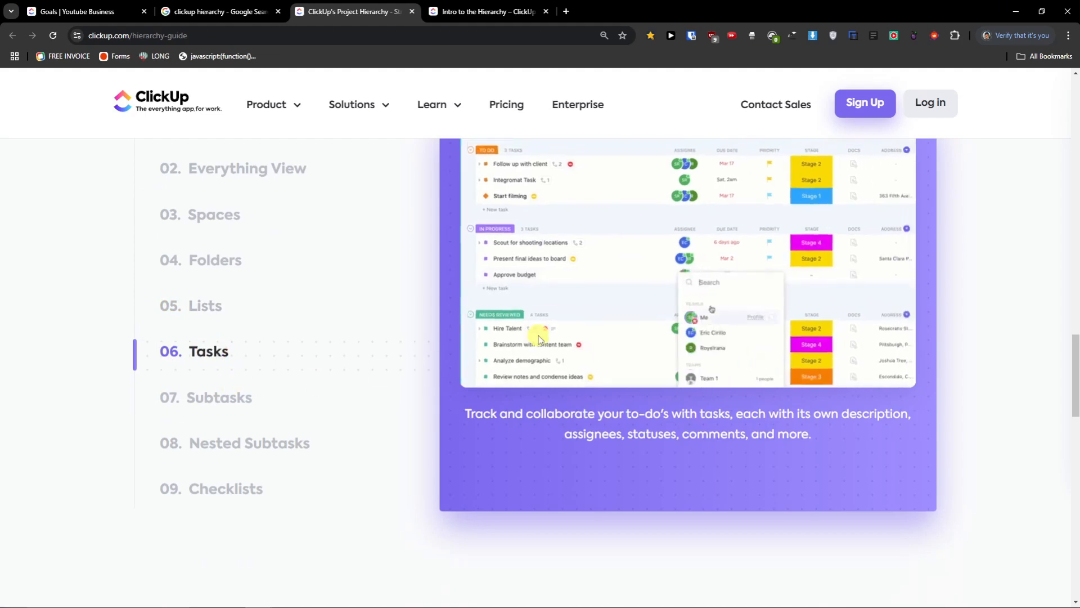
scroll(518, 330, "up", 1)
scroll(540, 338, "up", 1)
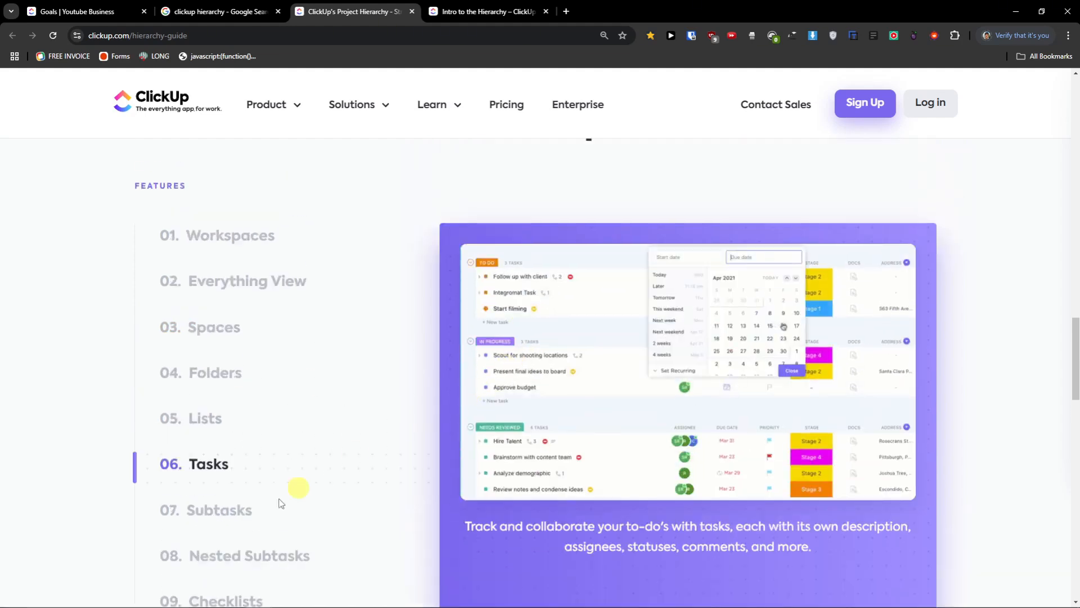
left_click(233, 516)
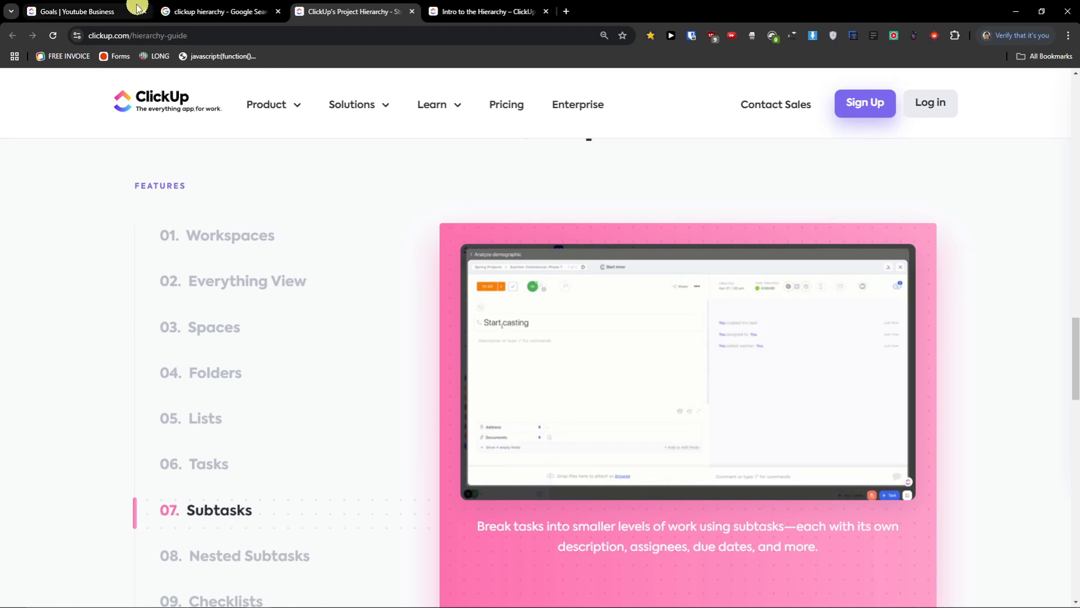
- Delete Team Space from the Goals page, confirming by entering its name 'Team Space'
left_click(117, 10)
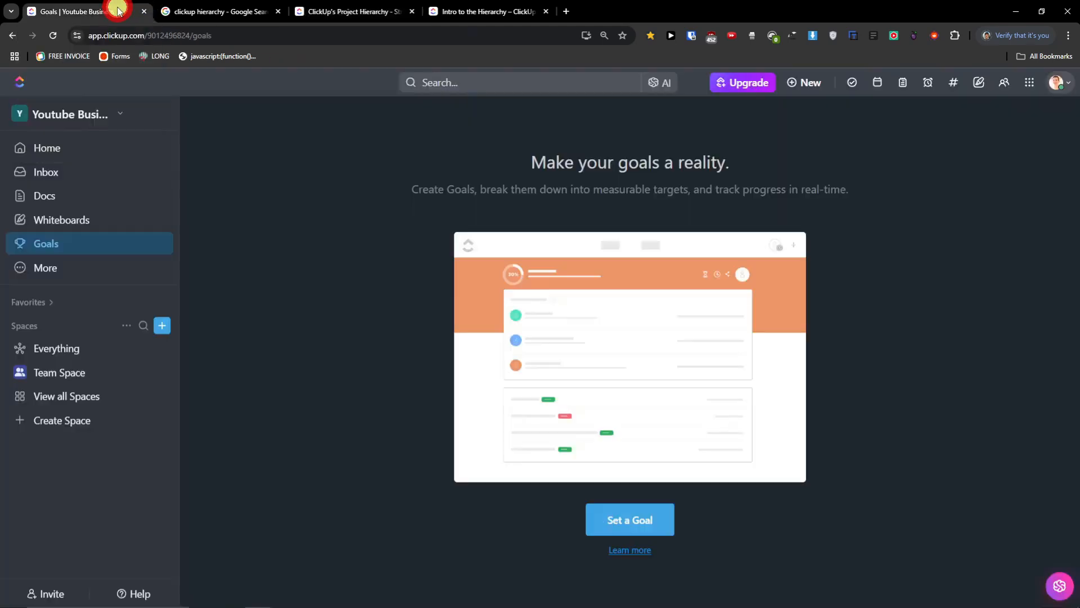
left_click(142, 373)
left_click(227, 562)
left_click(560, 286)
type("Team Space")
left_click(576, 337)
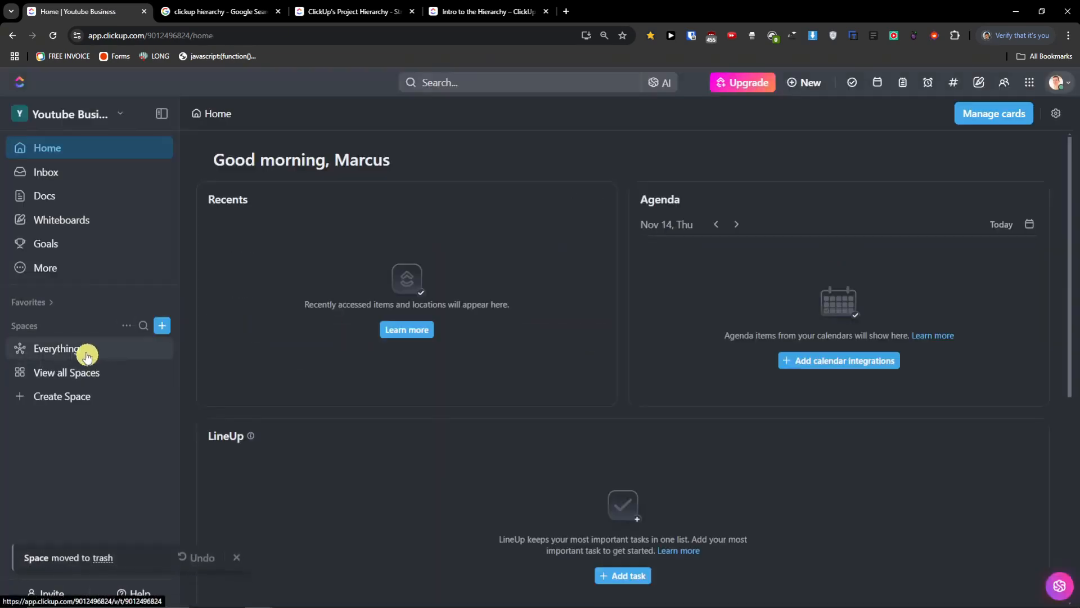
- Check that the Everything view and the all-Spaces overview are now empty
left_click(79, 350)
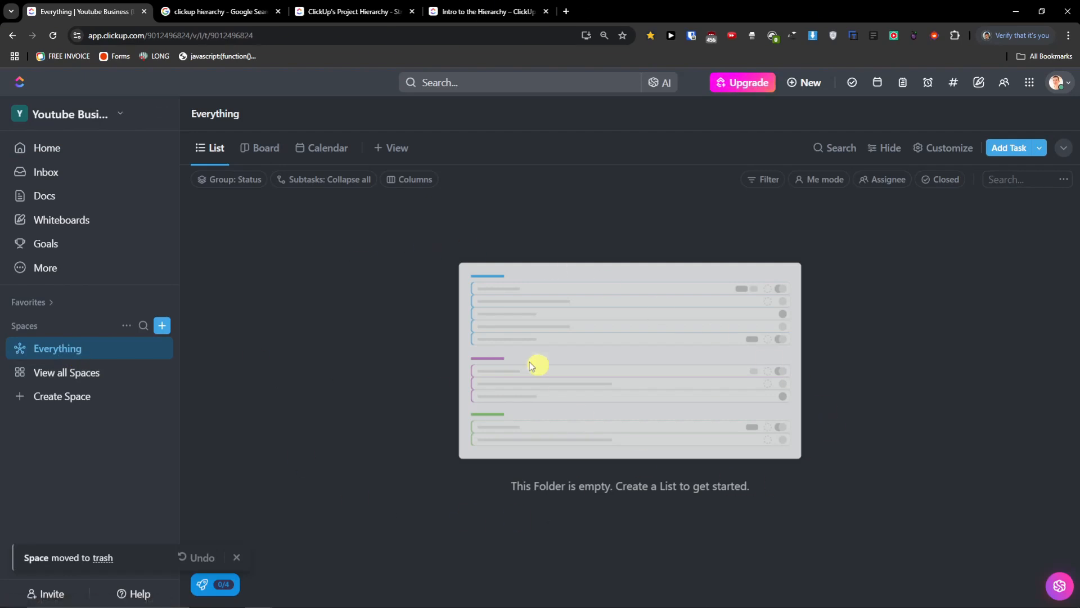
left_click(89, 372)
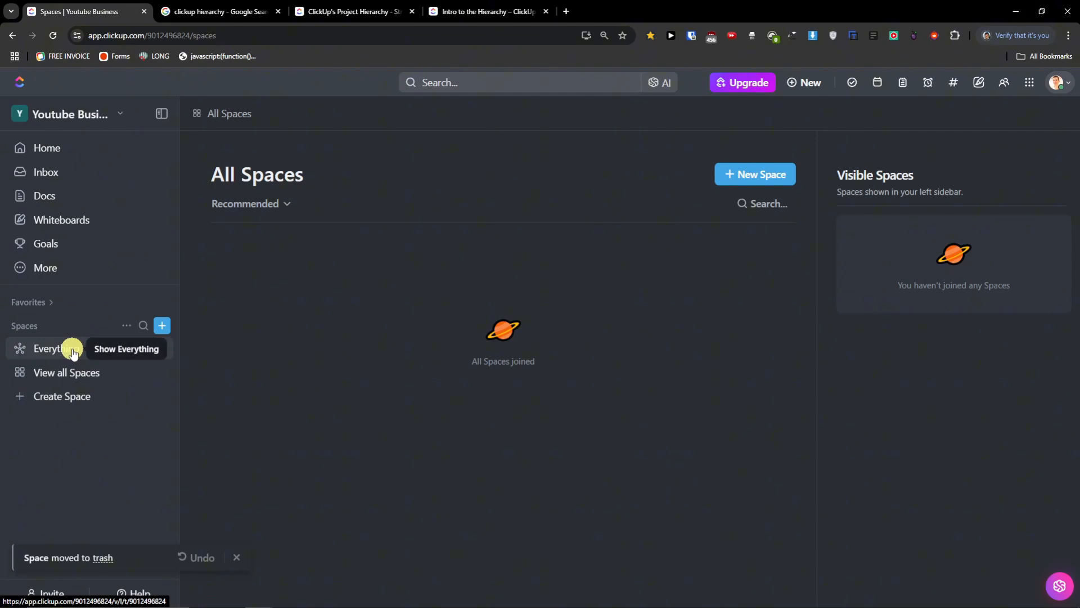
left_click(72, 350)
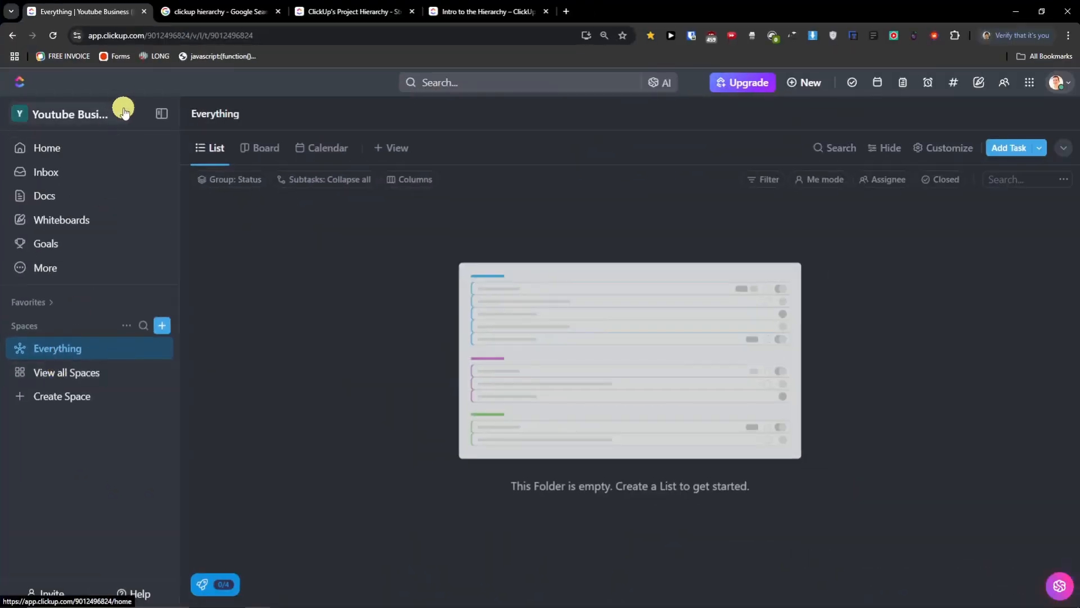
left_click(122, 110)
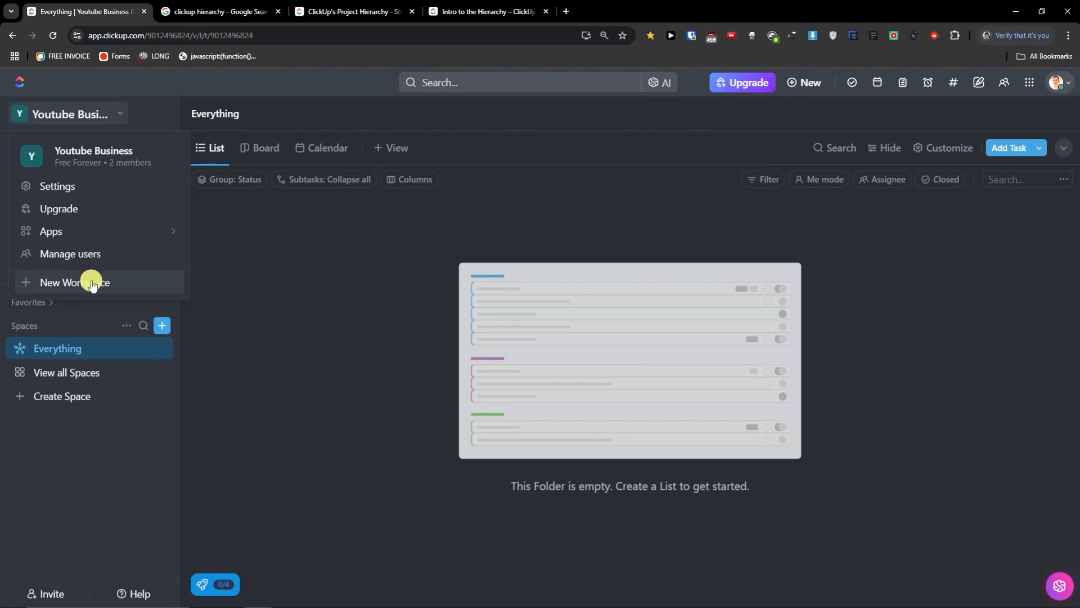
- Create a personal-use workspace named Family, skipping invites and the setup questions
key("Escape")
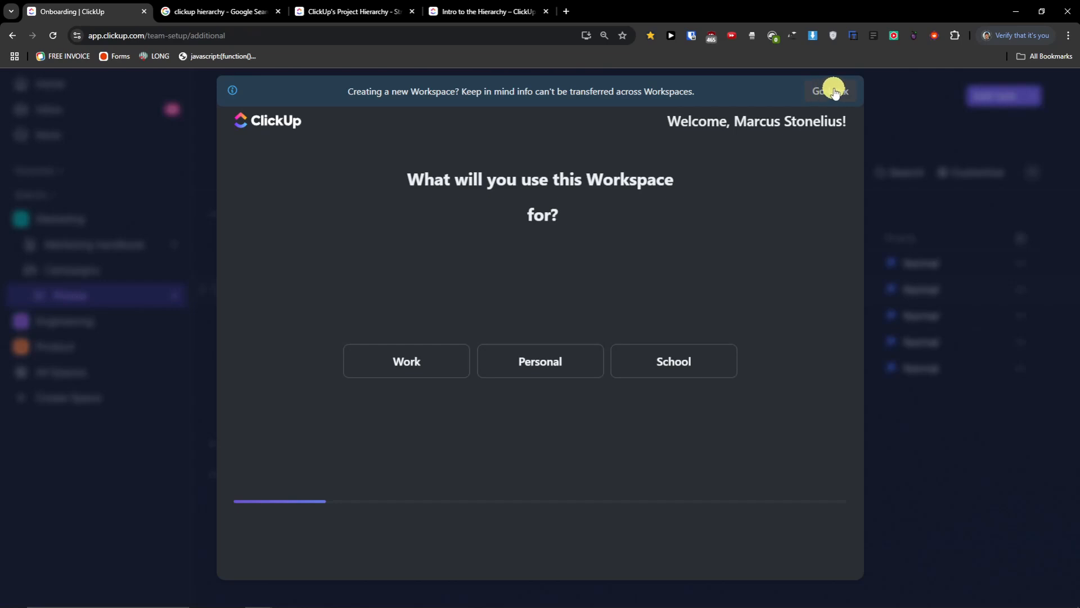
left_click(562, 363)
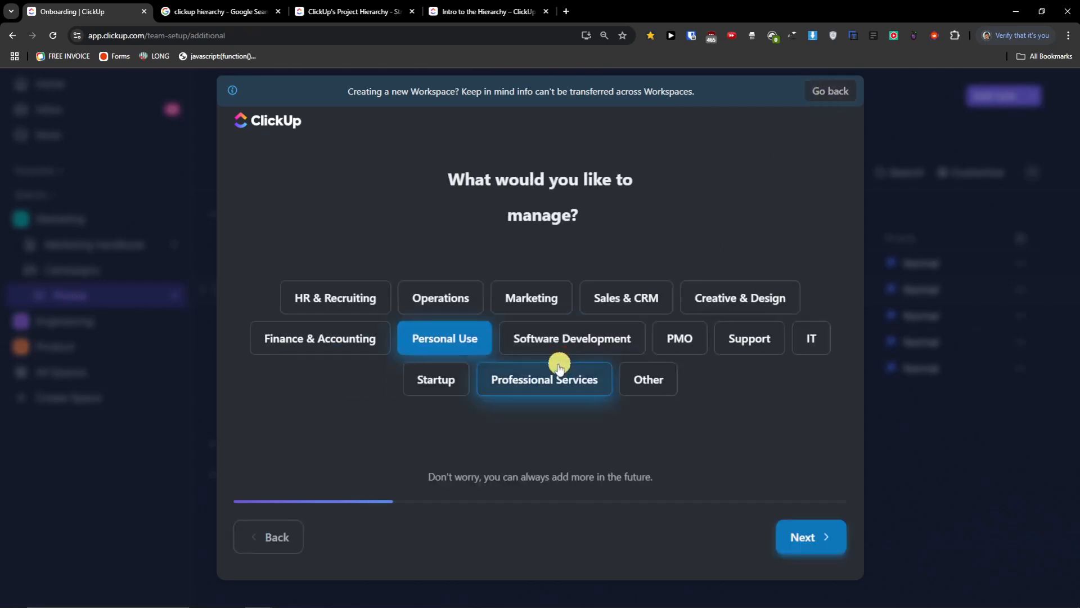
left_click(830, 541)
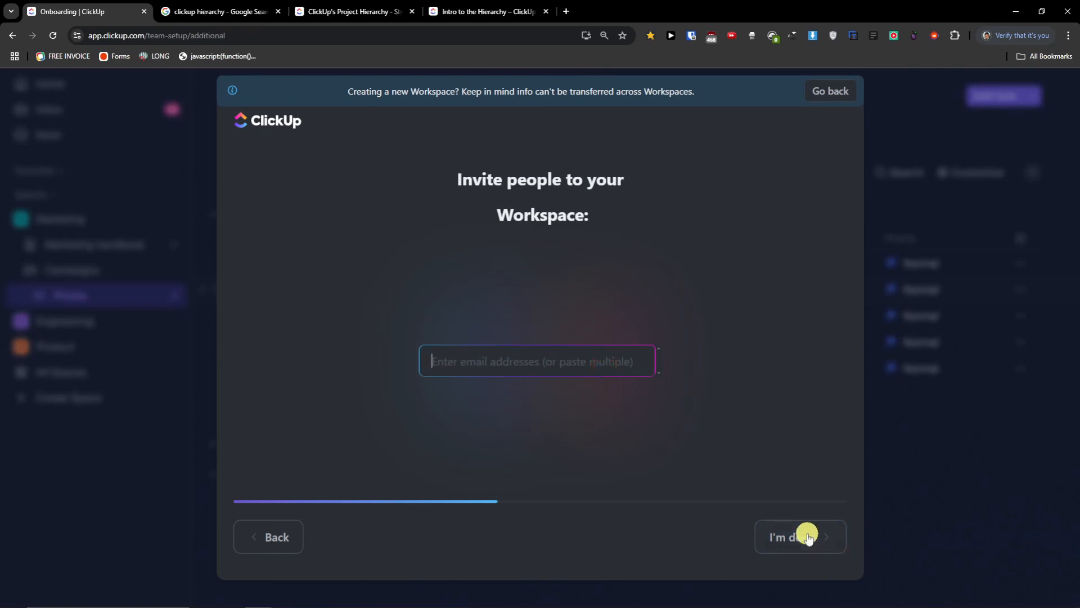
left_click(808, 537)
left_click(822, 537)
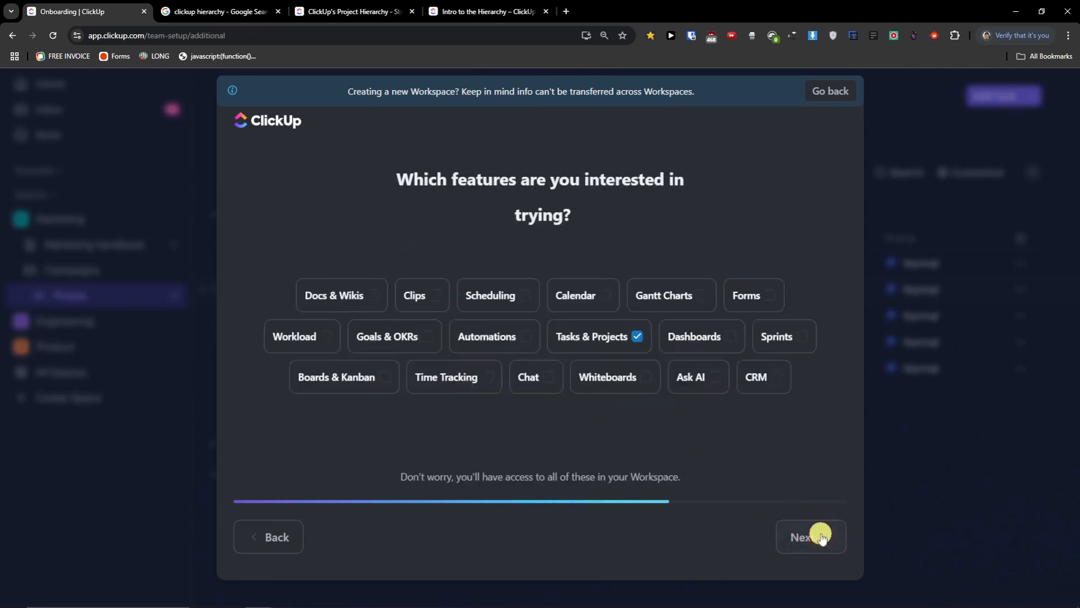
left_click(821, 537)
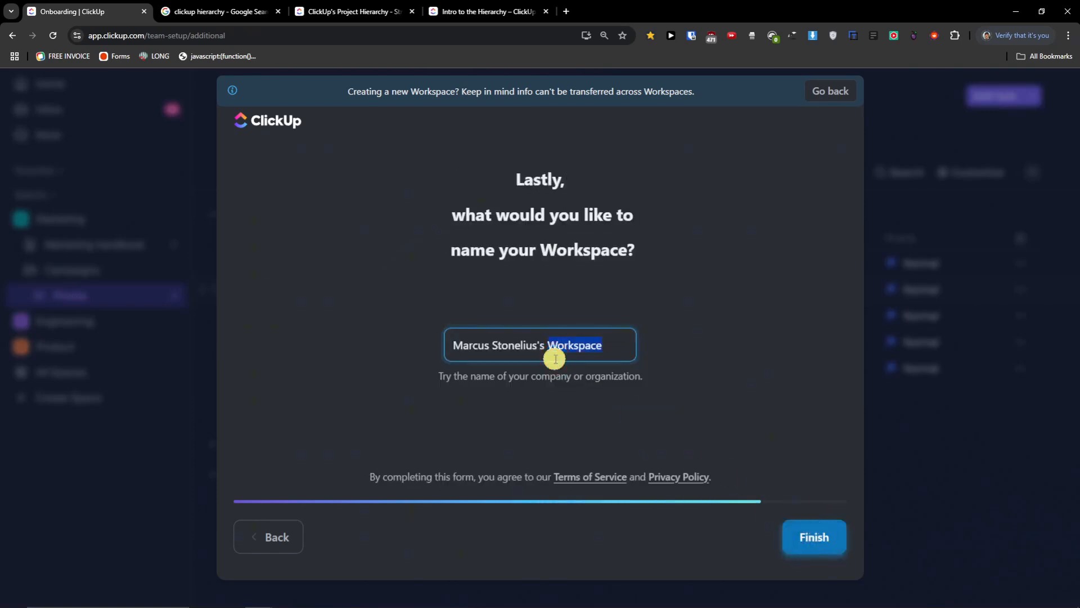
type("Family")
left_click(819, 531)
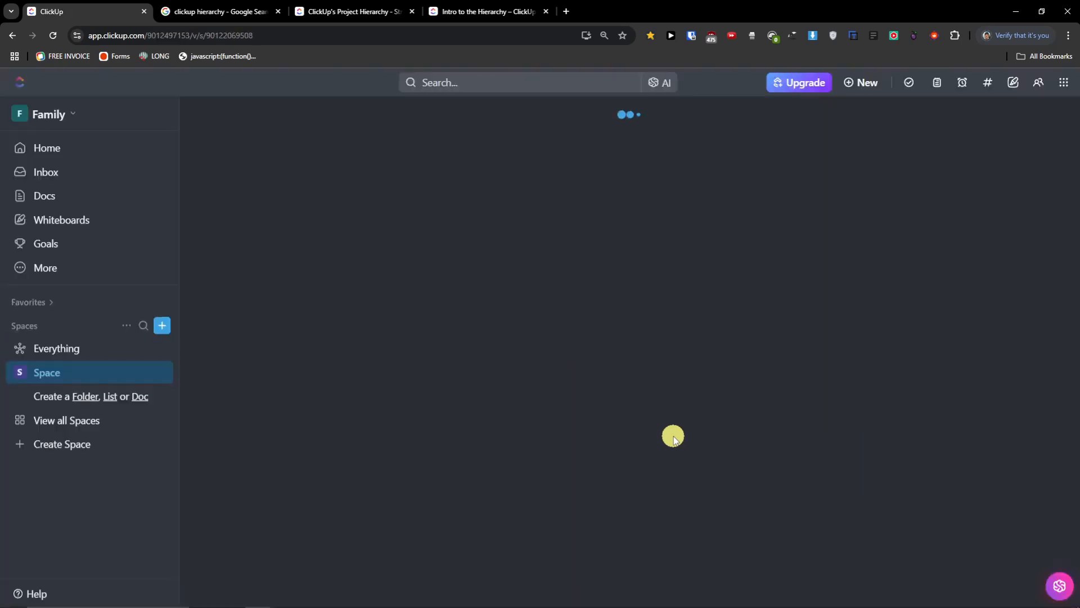
- Switch back to the Youtube Business workspace and dismiss the Getting started checklist
left_click(70, 113)
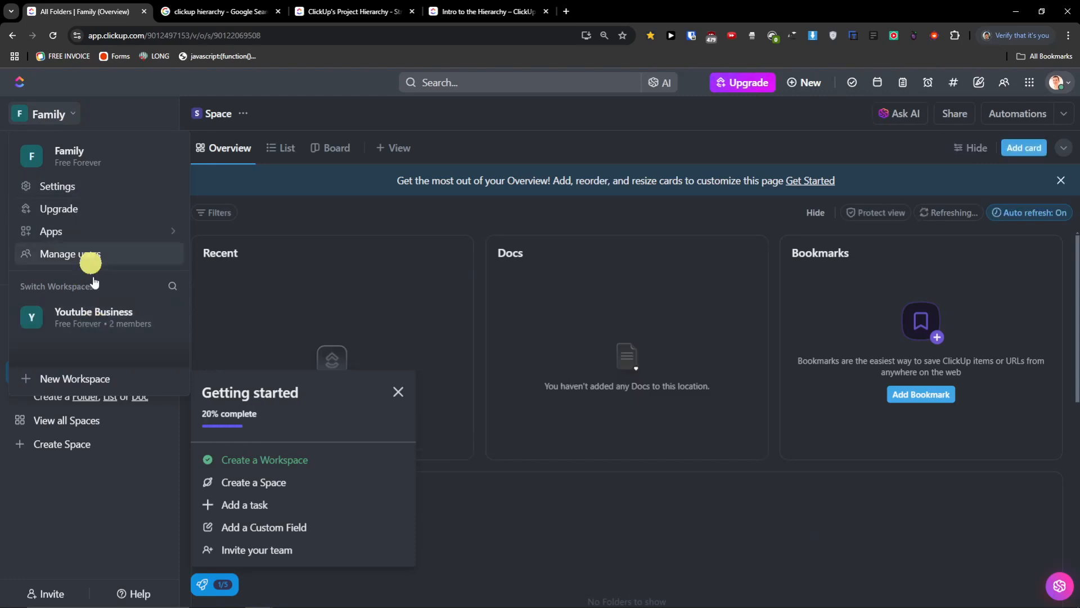
left_click(96, 316)
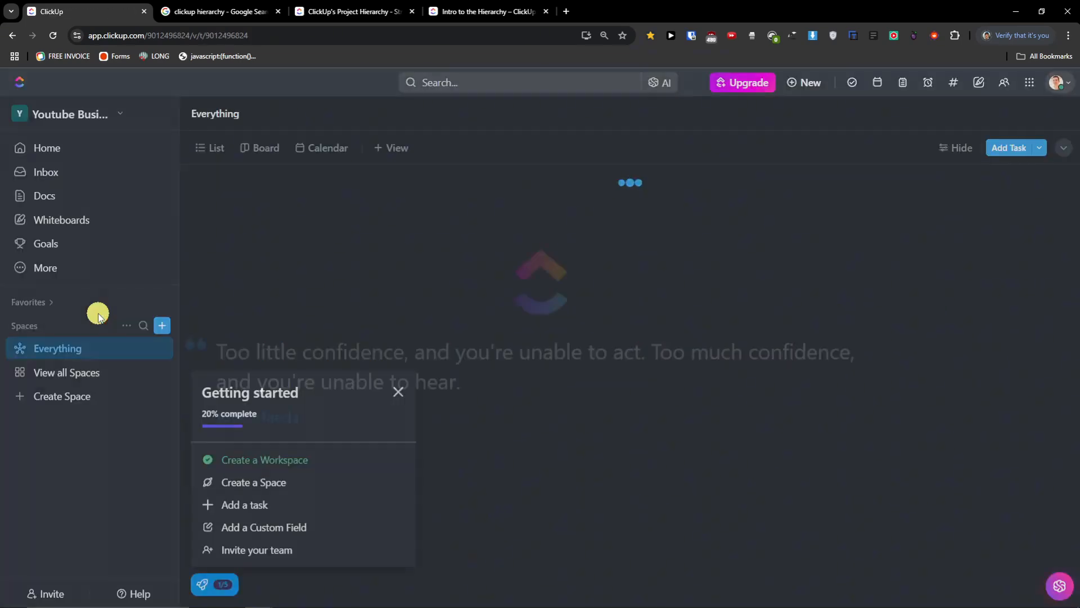
left_click(123, 110)
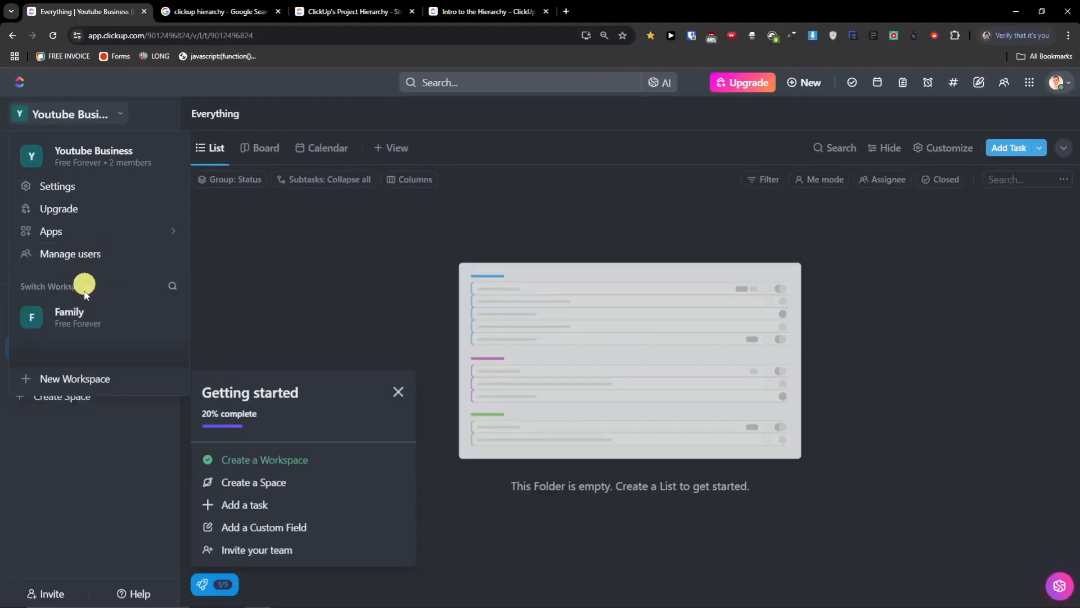
left_click(57, 426)
left_click(298, 329)
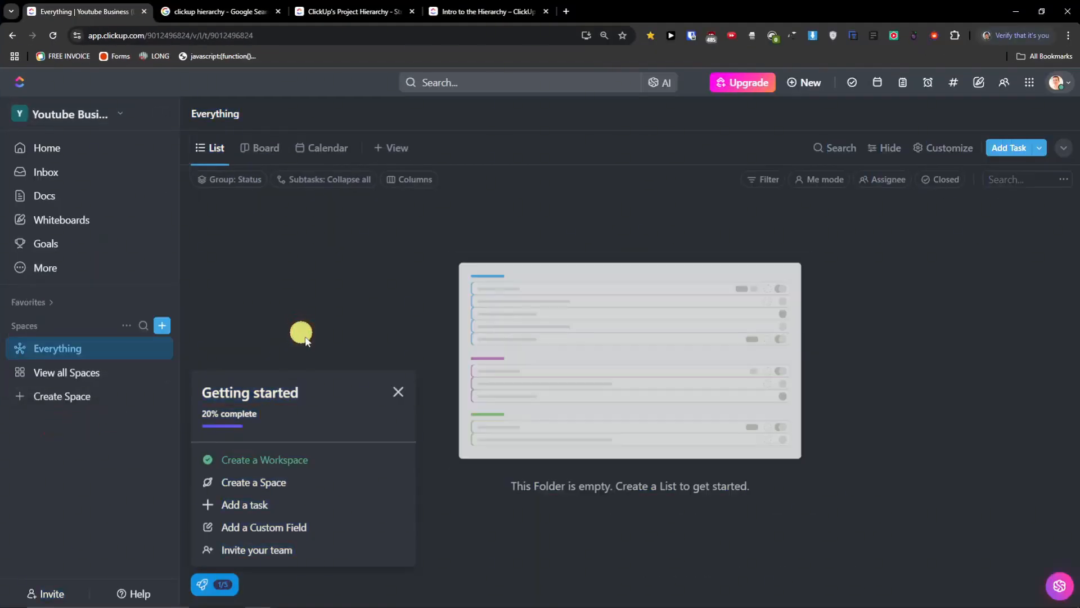
left_click(400, 397)
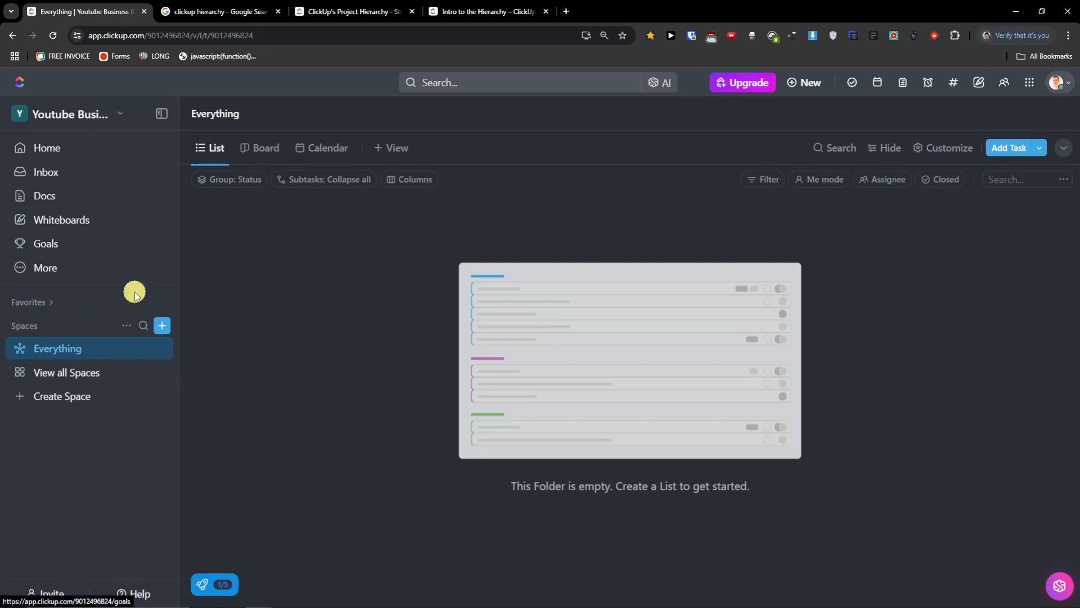
- Start a new space named Business Soul with the description 'business and work life'
left_click(166, 326)
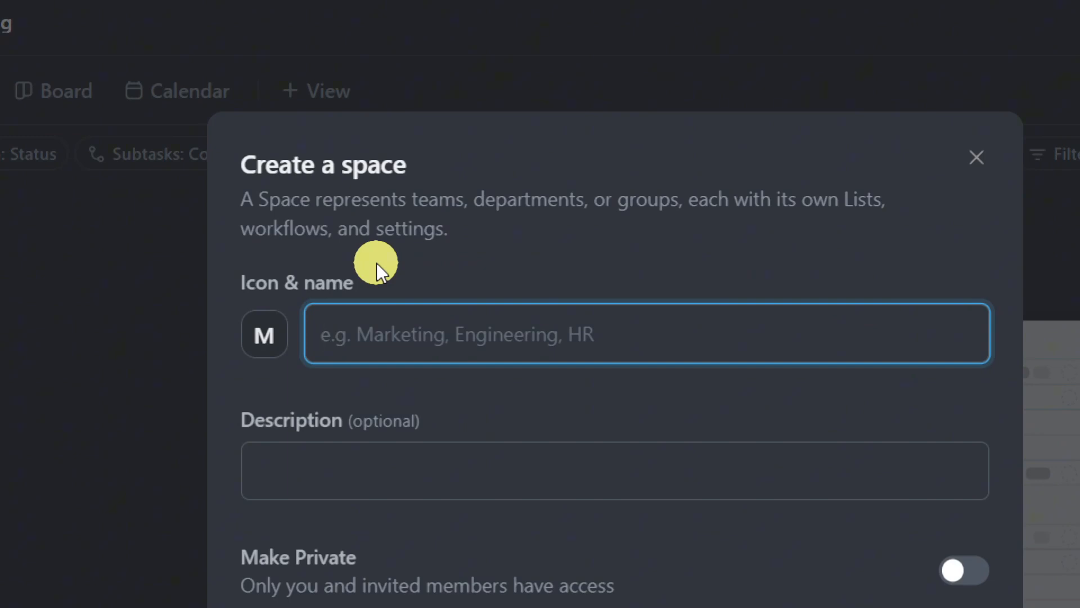
type("Business Soul")
key("Tab")
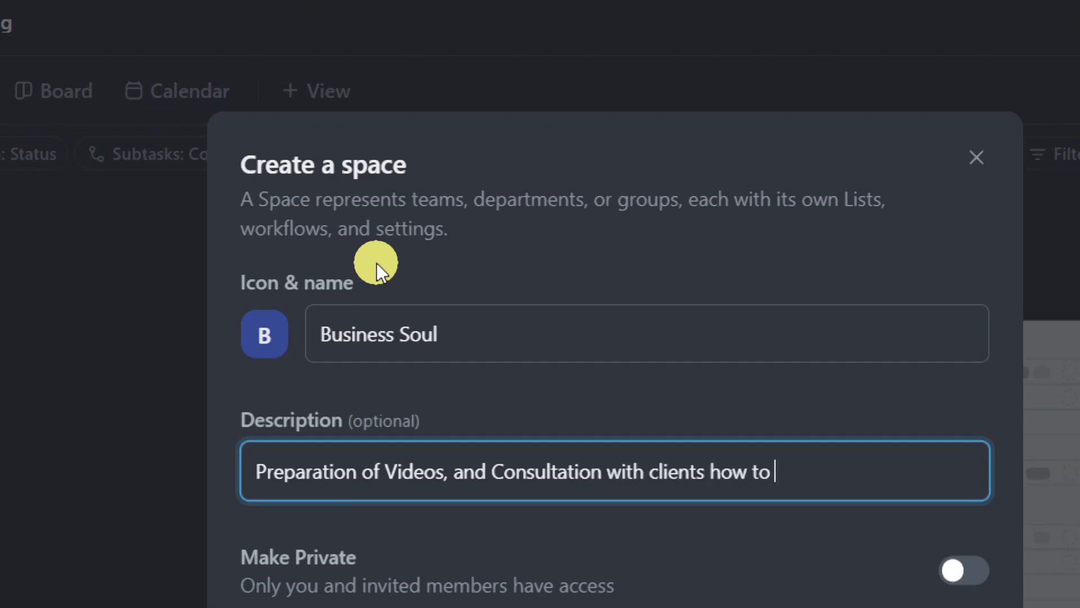
type("business and work life")
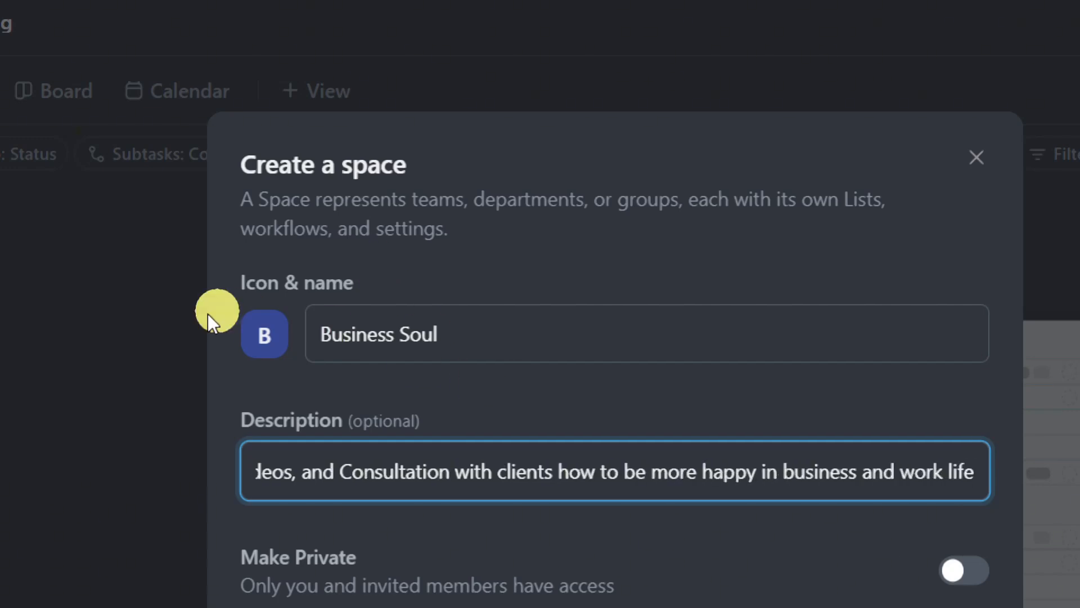
- Give the Business Soul space a dark teal colour and an Ethereum symbol icon
left_click(274, 353)
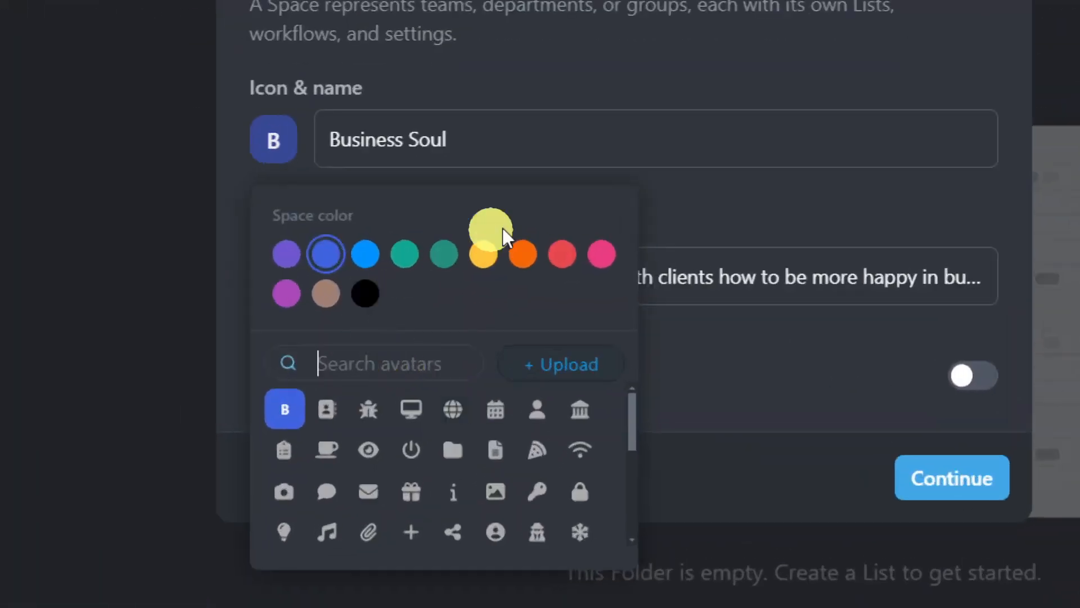
left_click(474, 286)
left_click(415, 255)
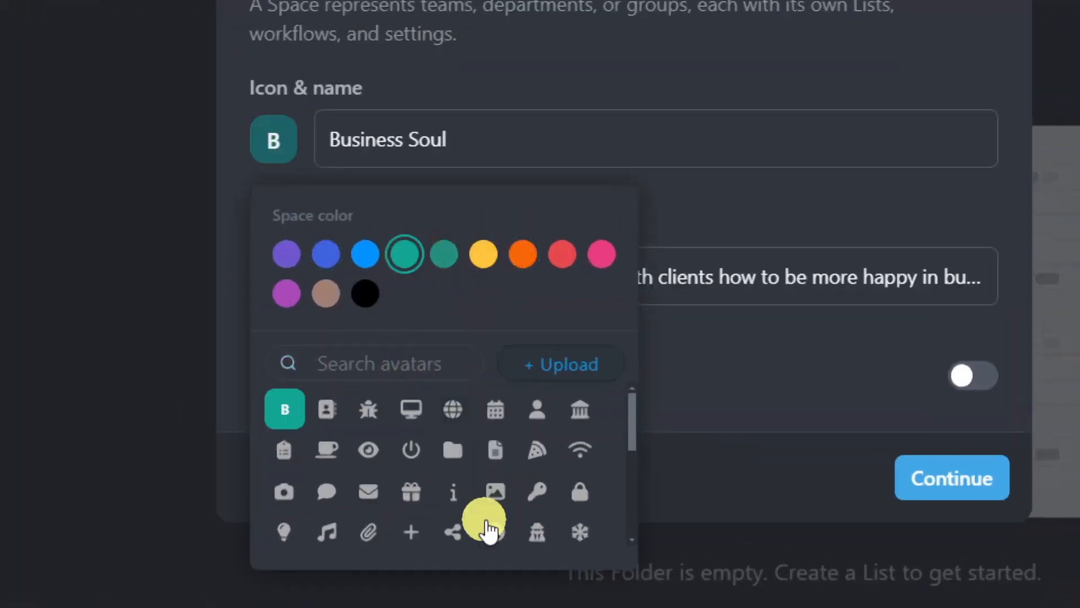
left_click(445, 252)
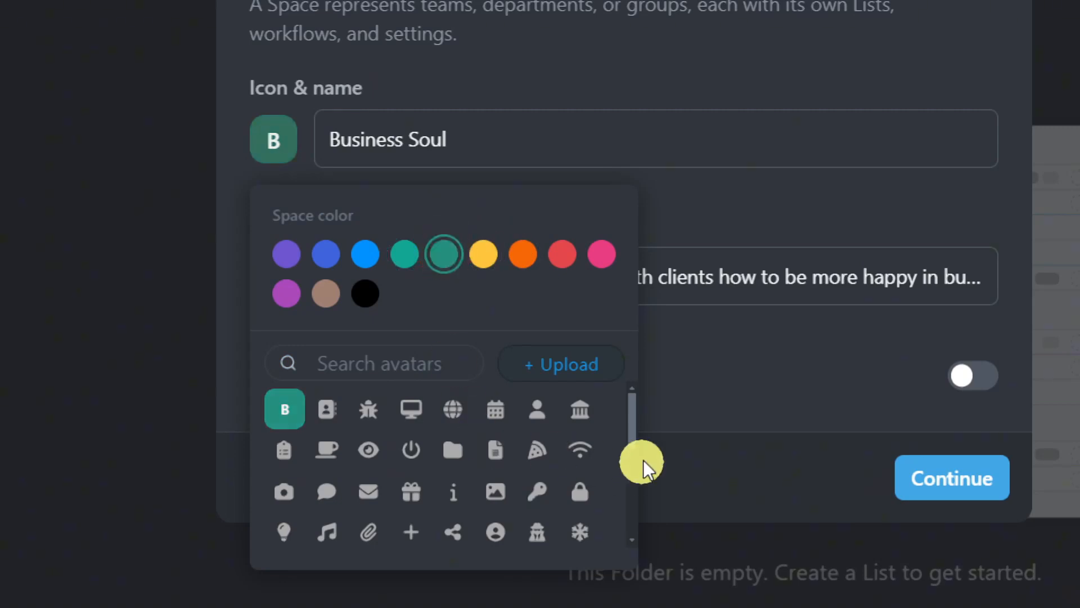
left_click_drag(633, 444, 623, 562)
left_click(283, 449)
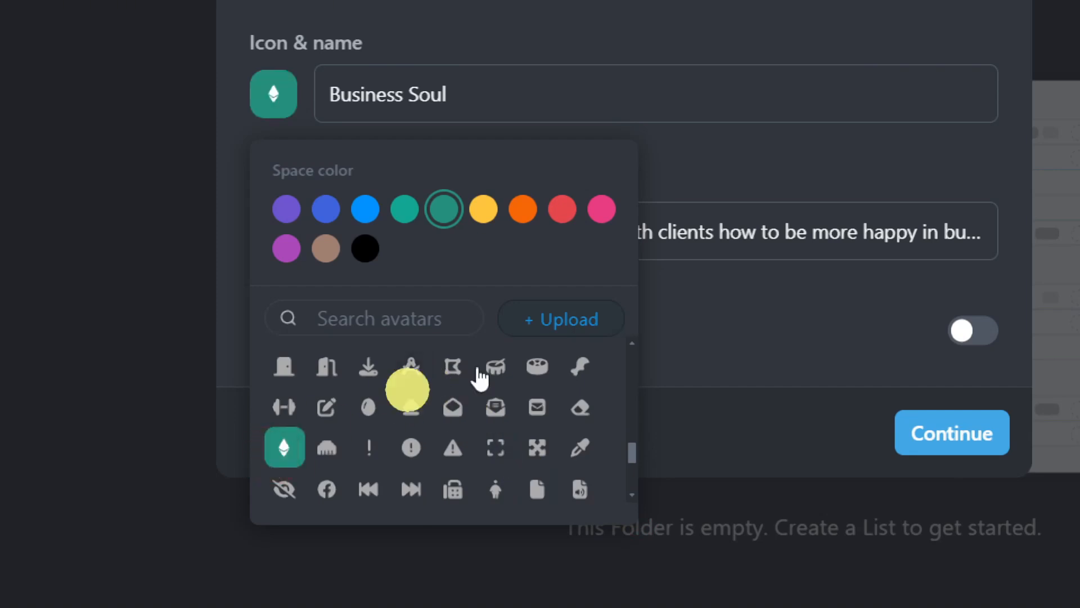
left_click(769, 322)
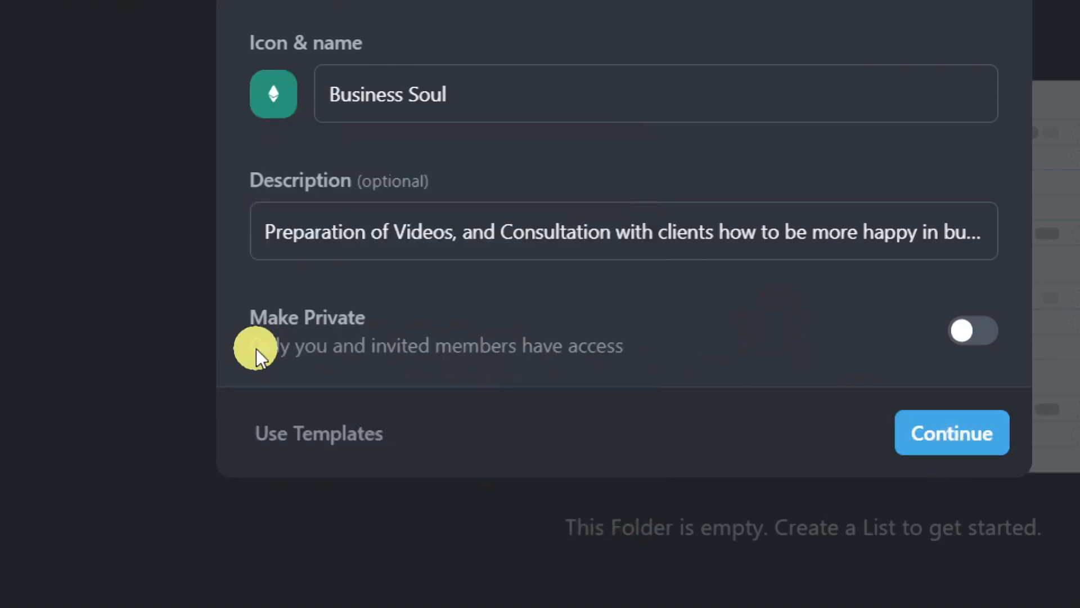
left_click_drag(630, 353, 631, 353)
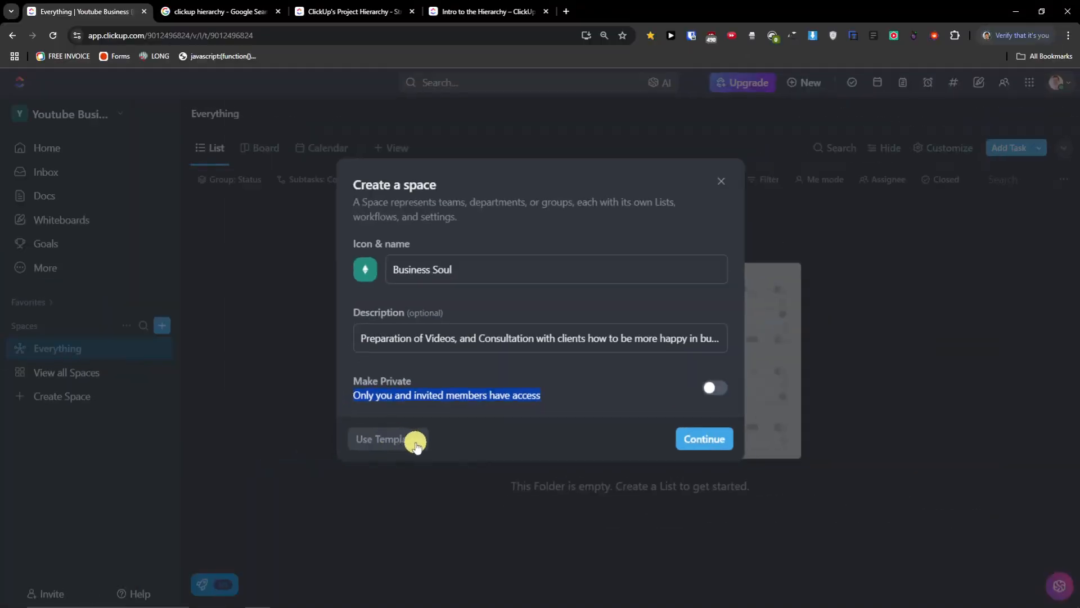
- Open the space Template Center and scroll through the available templates
left_click(415, 443)
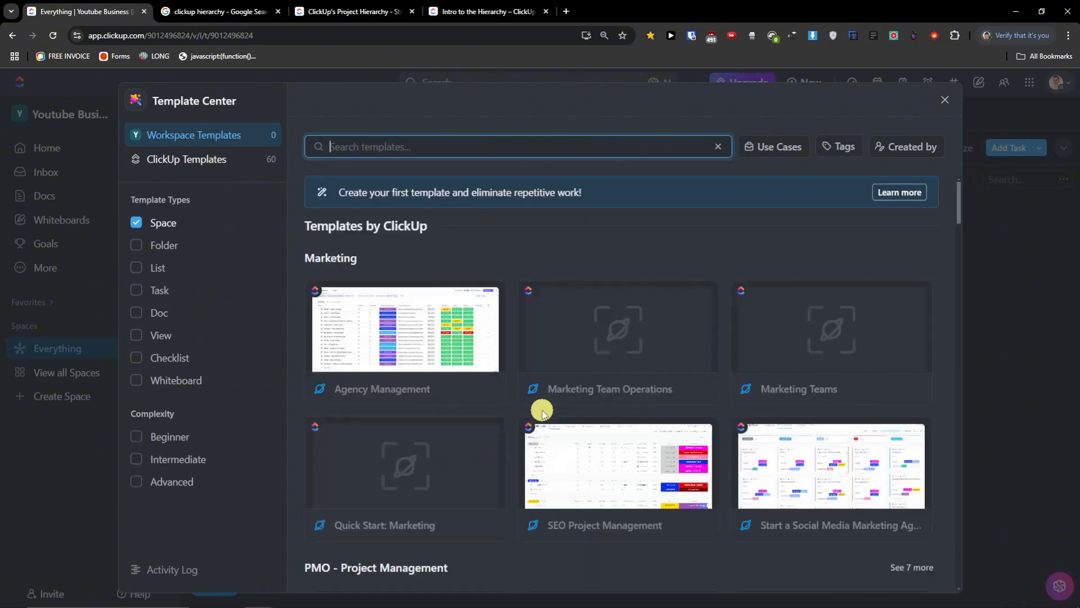
scroll(563, 428, "down", 6)
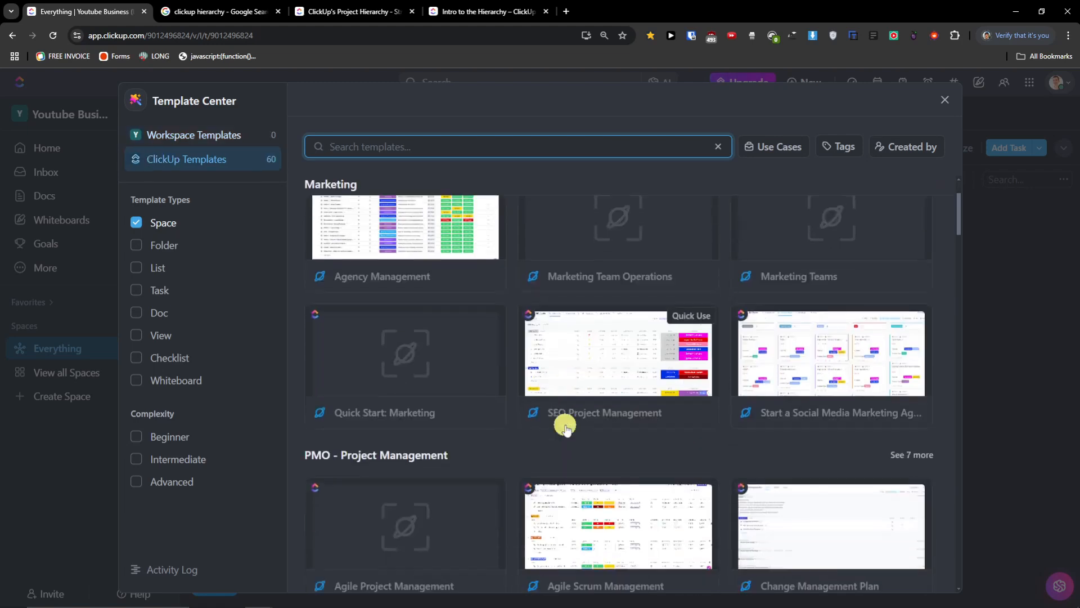
scroll(566, 428, "down", 4)
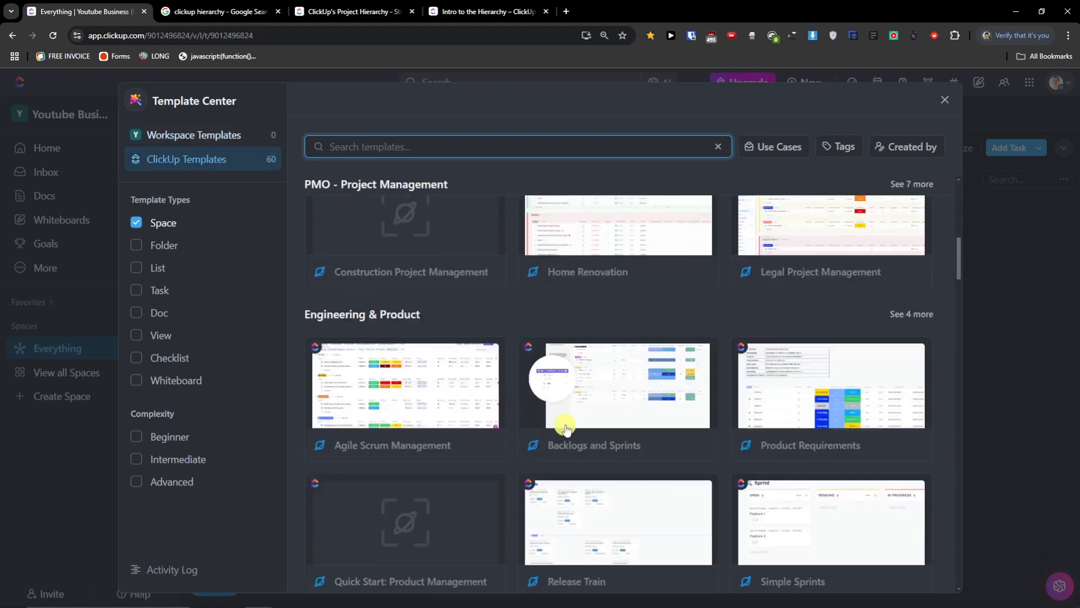
scroll(566, 428, "down", 1)
scroll(566, 427, "down", 3)
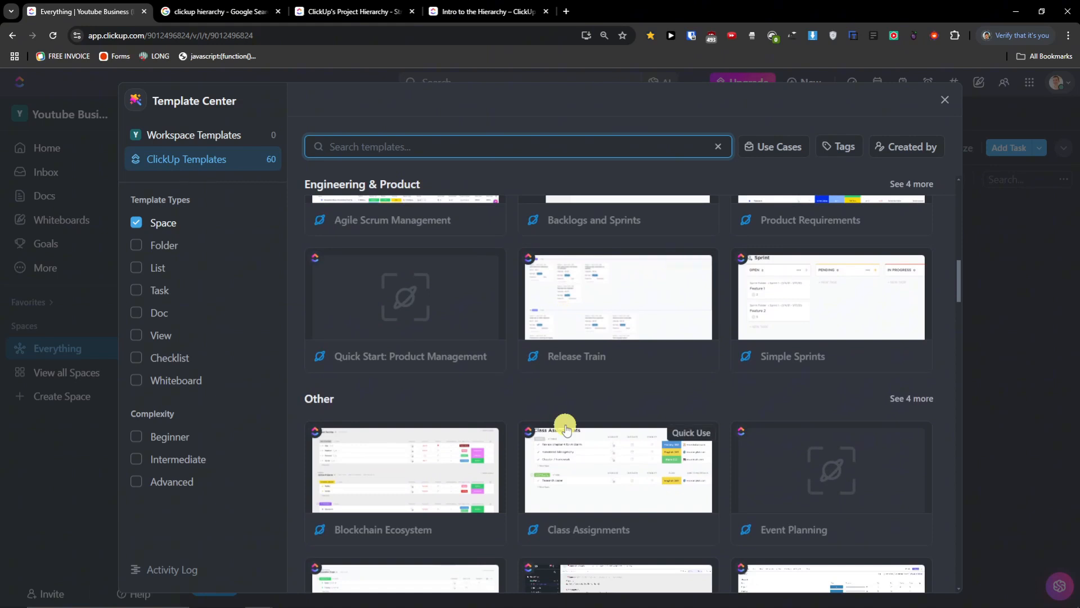
scroll(810, 372, "down", 4)
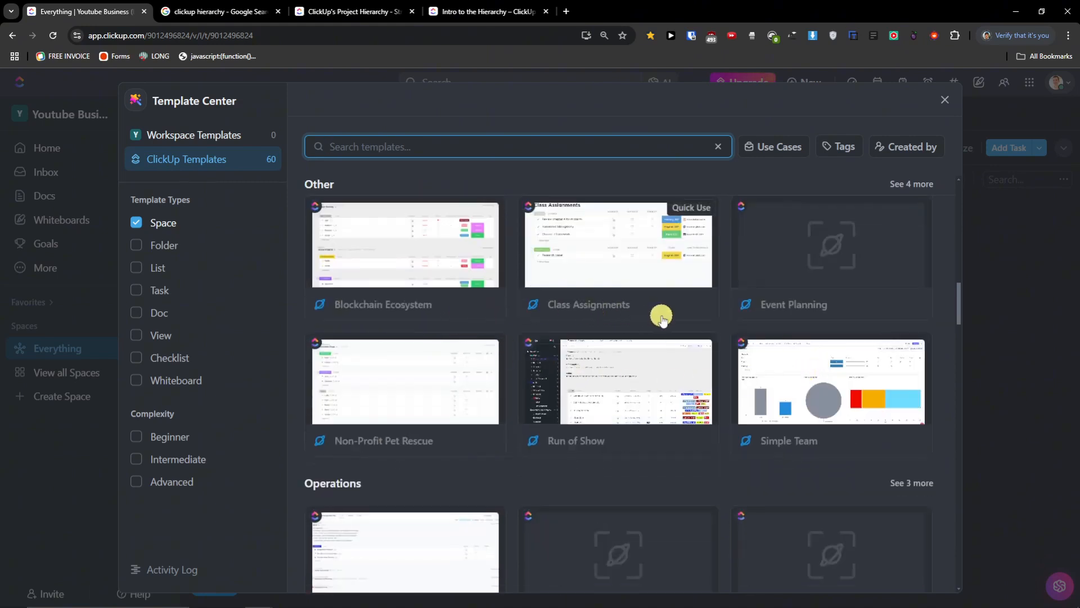
scroll(661, 317, "down", 2)
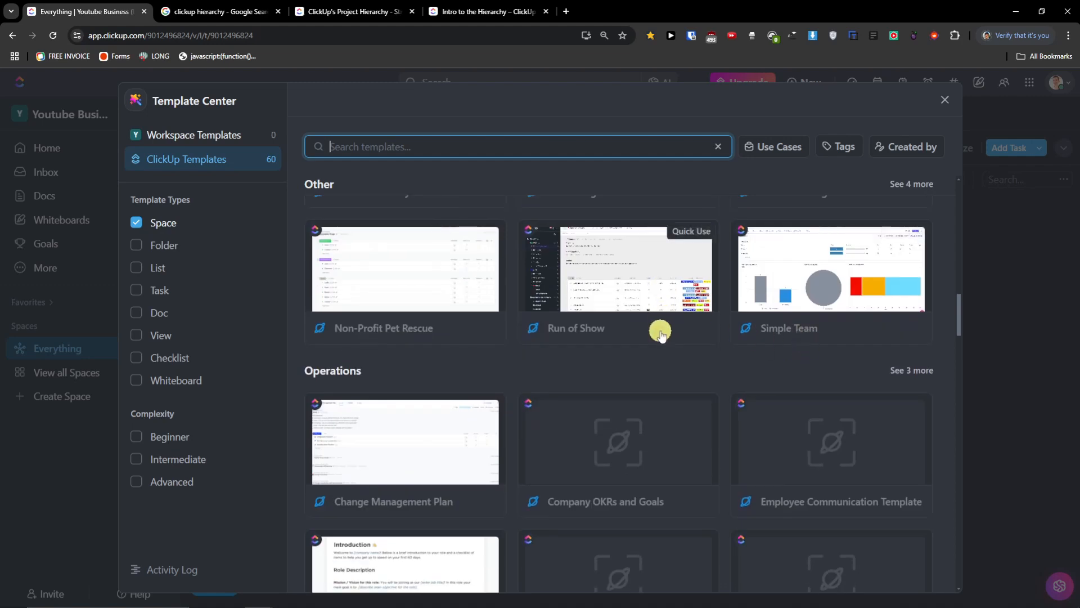
scroll(526, 374, "down", 2)
scroll(526, 379, "up", 2)
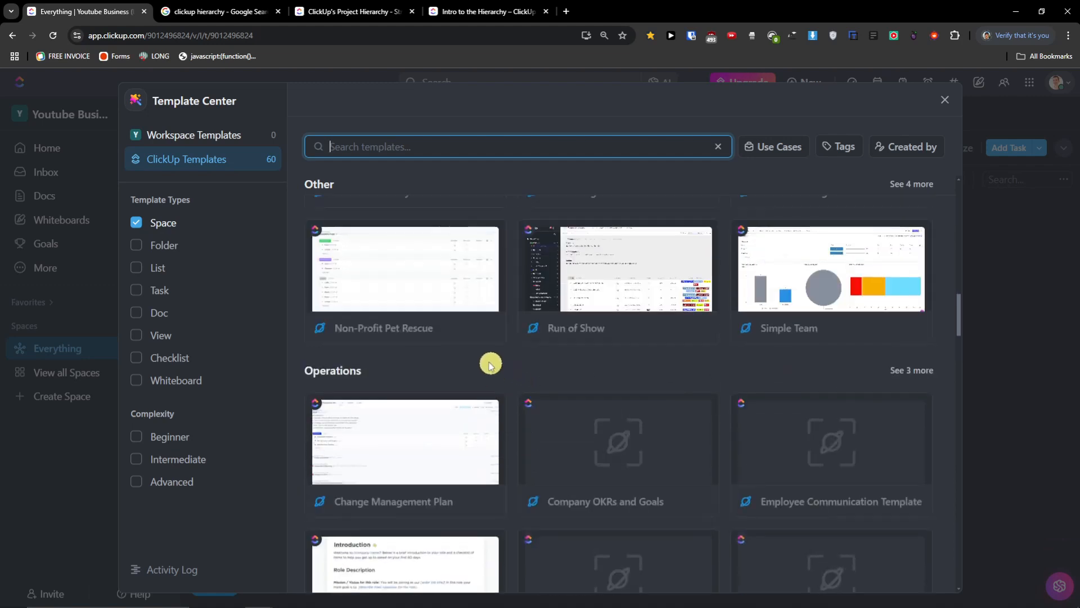
scroll(607, 429, "up", 3)
scroll(606, 428, "up", 15)
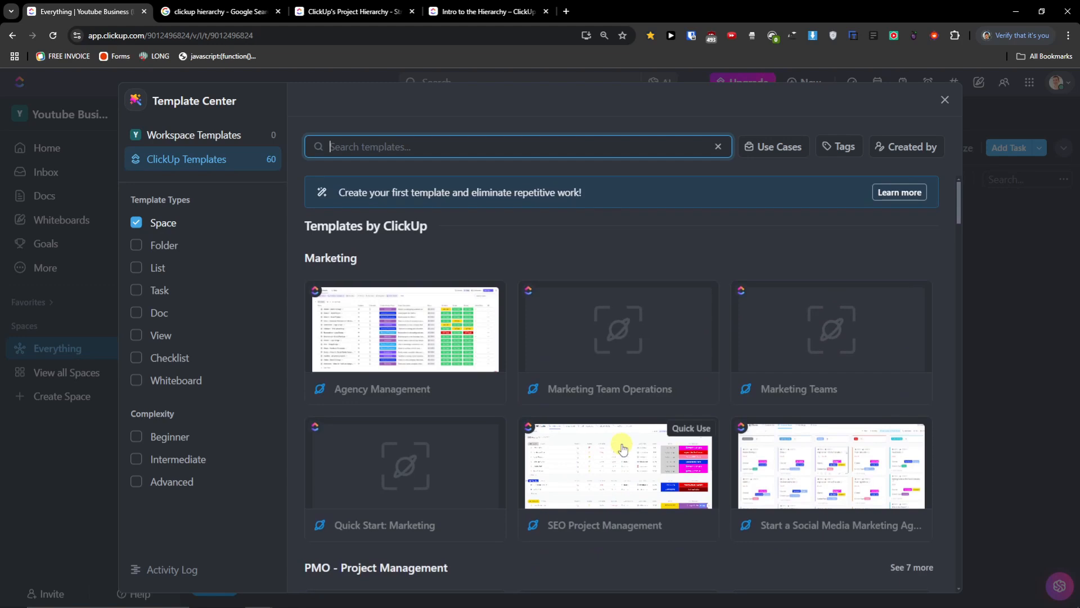
- Filter to List templates, inspect the 2x2 Priority Matrix preview, then close the Template Center
left_click(136, 268)
left_click(137, 224)
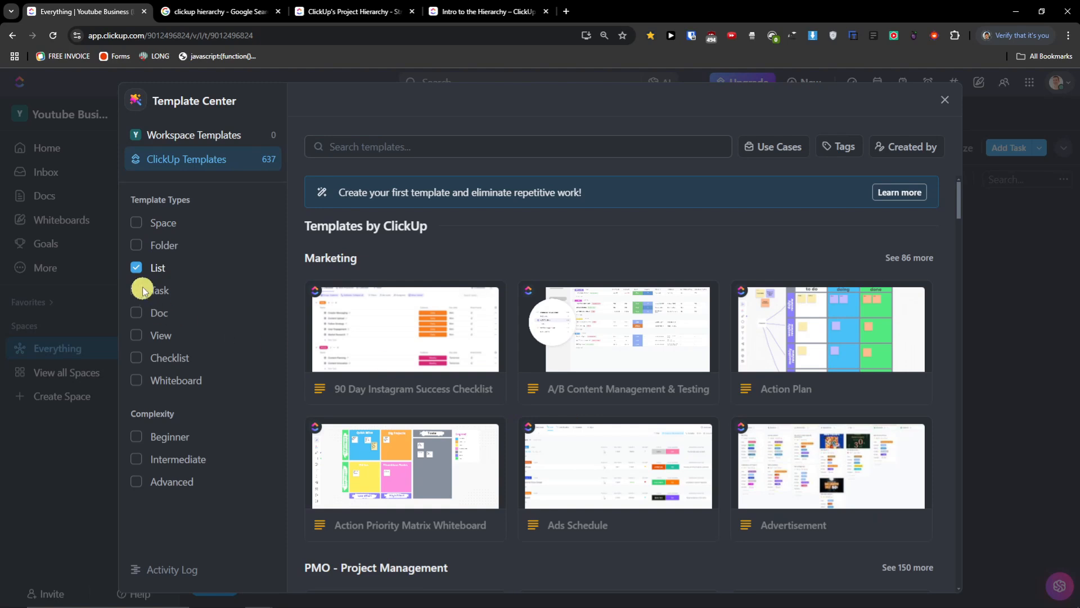
left_click(137, 268)
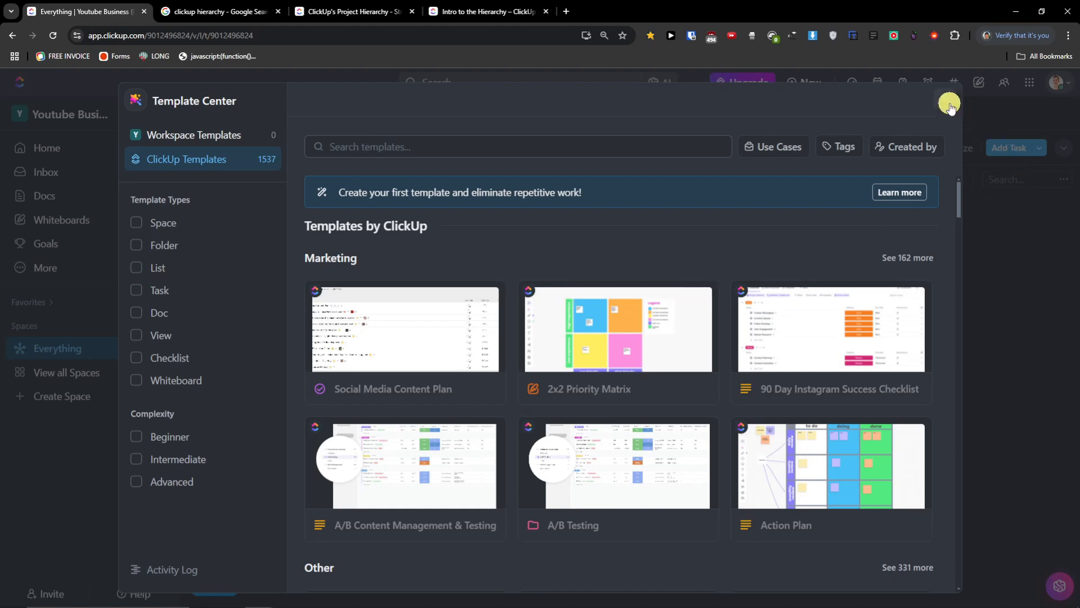
left_click(615, 338)
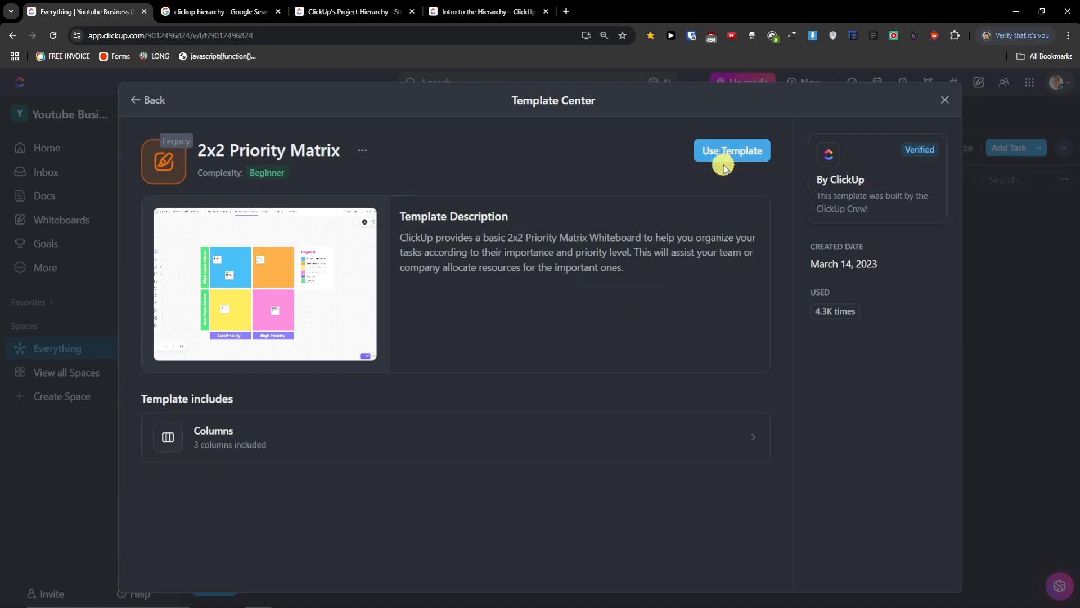
left_click(304, 279)
left_click(1052, 94)
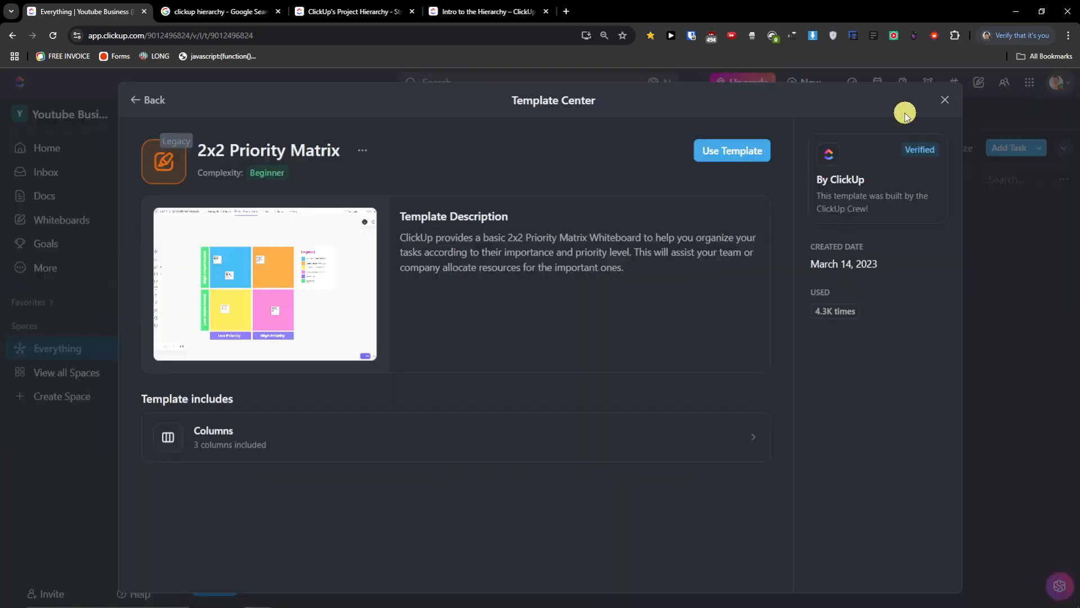
left_click(938, 101)
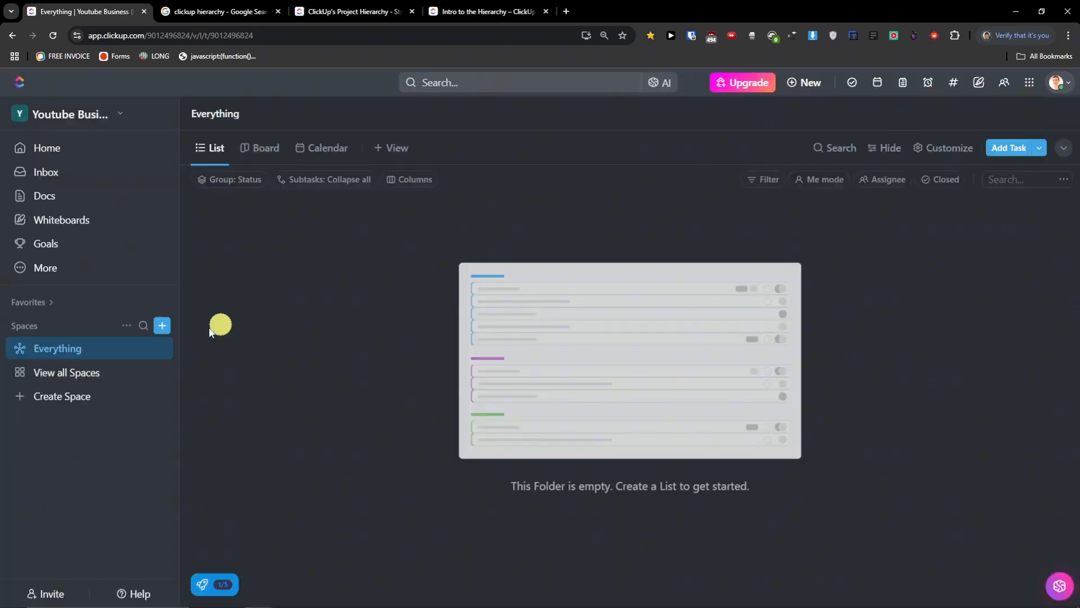
- Start another new space with a teal colour and the Ethereum symbol icon
left_click(161, 324)
left_click(363, 273)
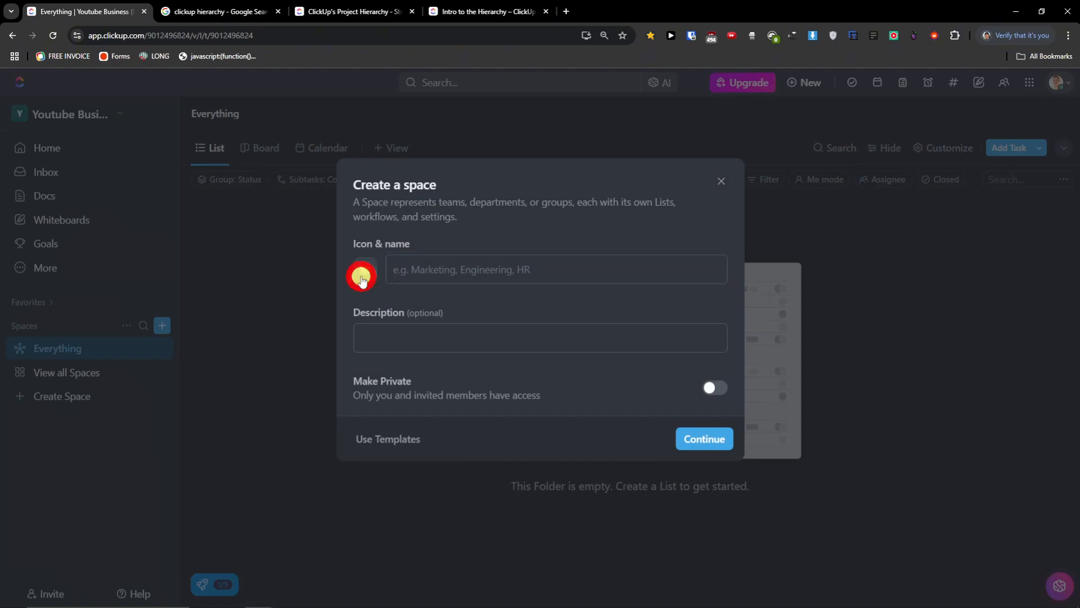
left_click(431, 327)
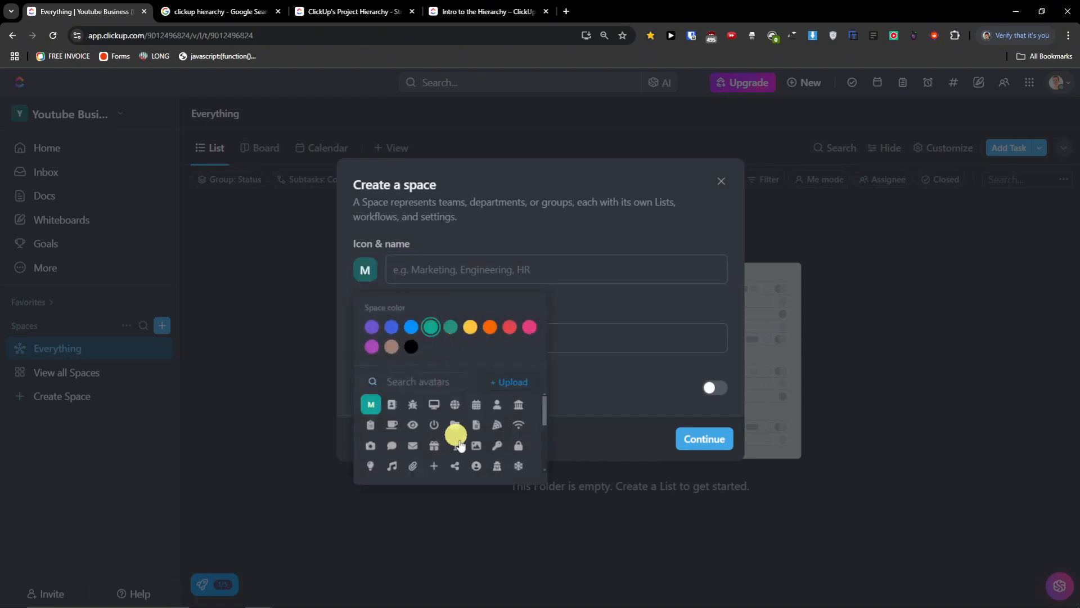
scroll(452, 458, "down", 3)
scroll(413, 464, "down", 3)
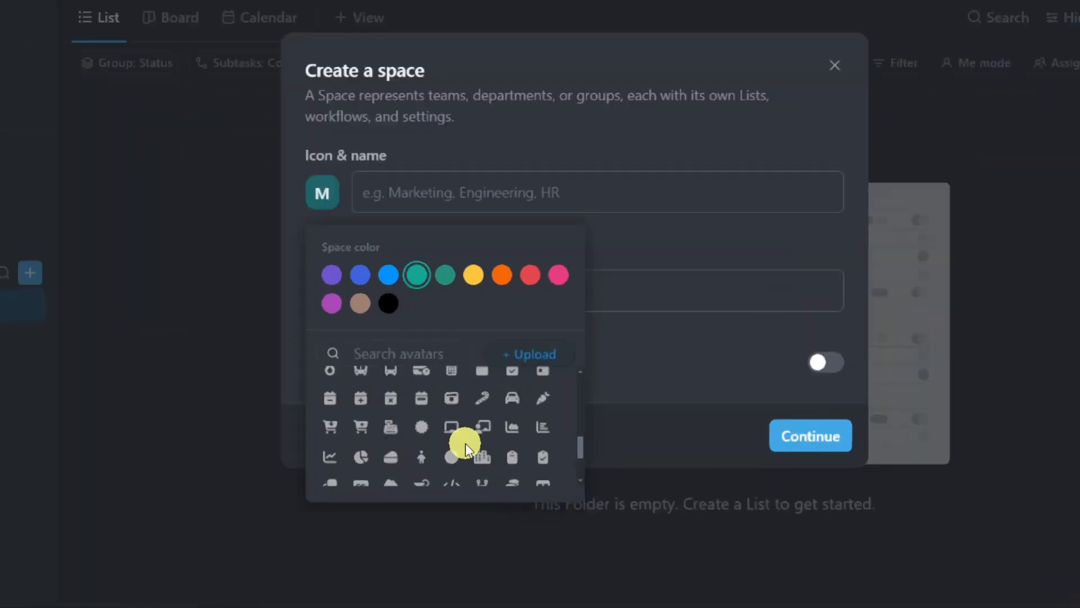
scroll(411, 455, "down", 5)
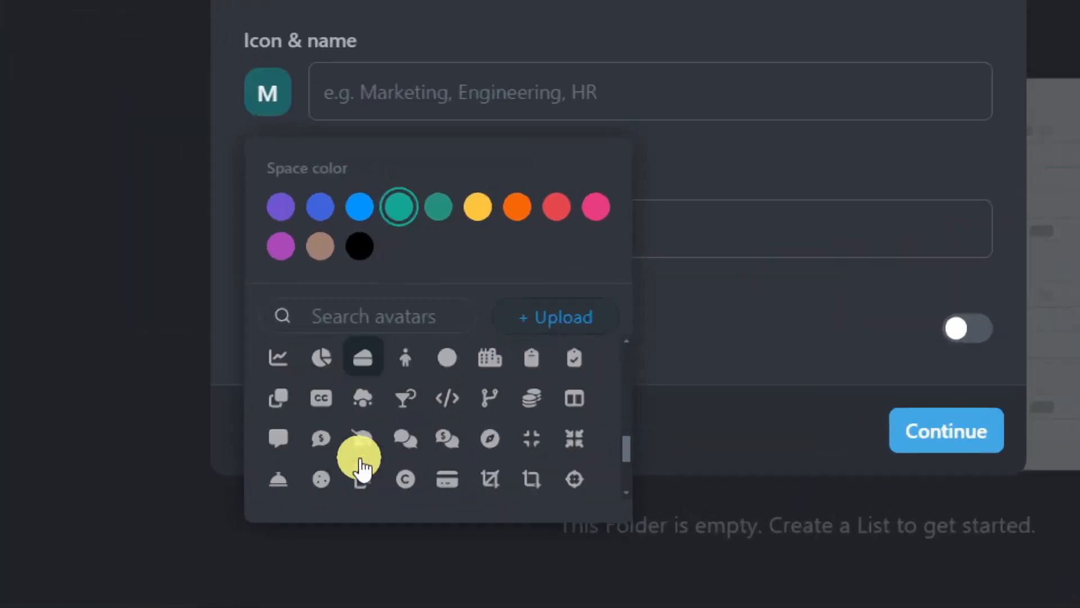
scroll(365, 444, "down", 2)
left_click(273, 369)
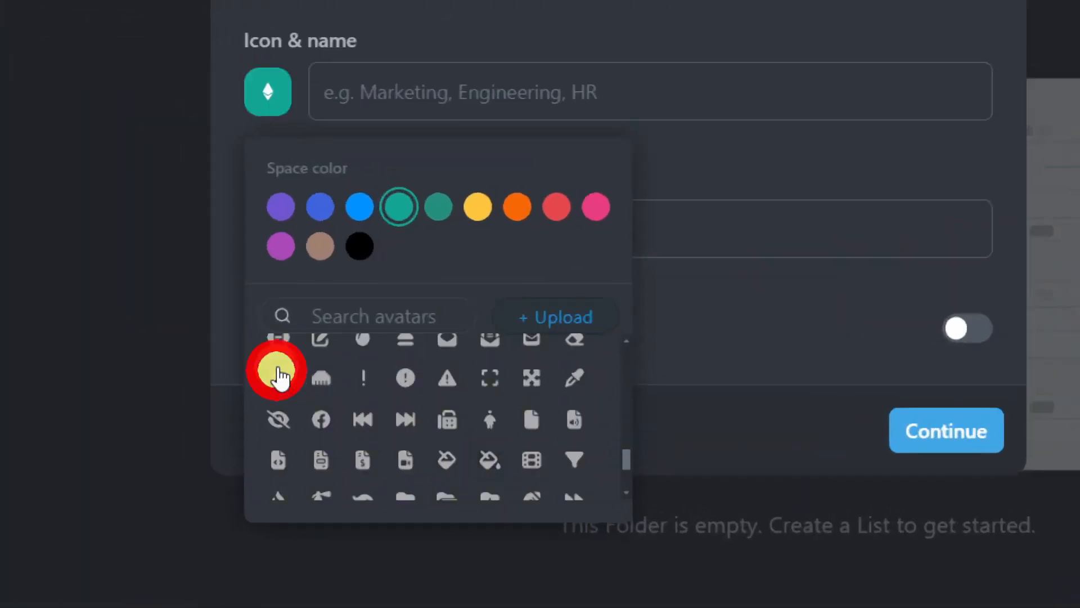
left_click(484, 74)
- Name the space Business Soul, add the entrepreneur-happiness description, and proceed to workflow setup
type("BUsin")
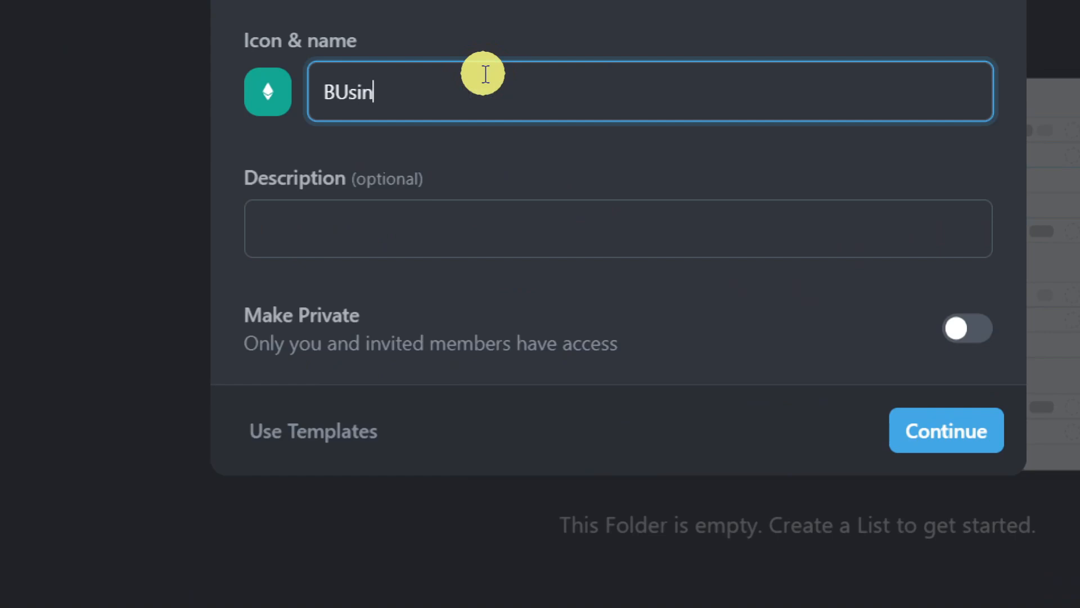
type("ess Soul")
key("Tab")
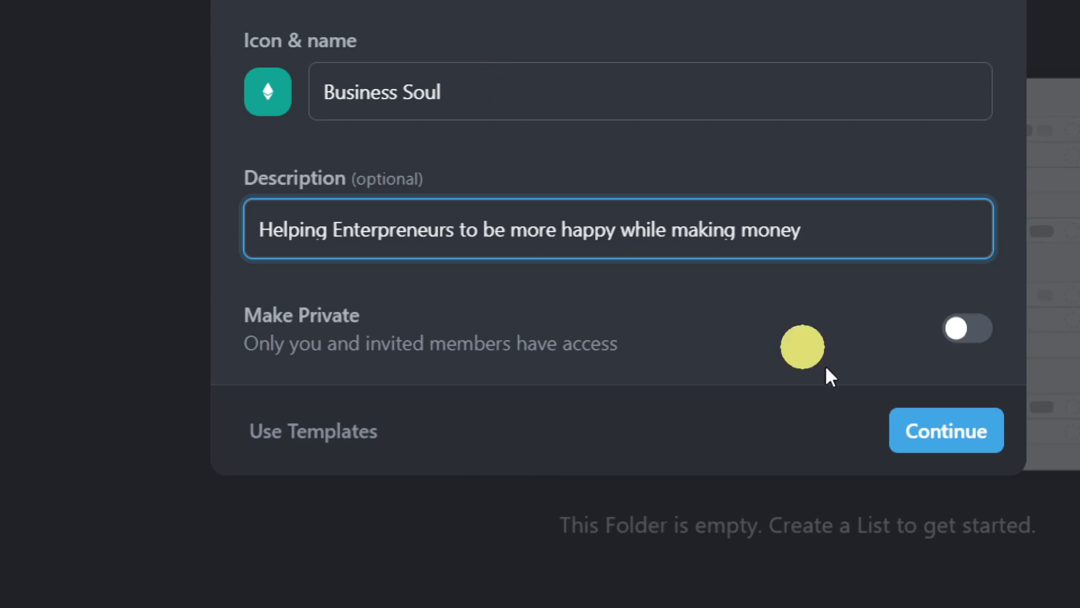
left_click(941, 439)
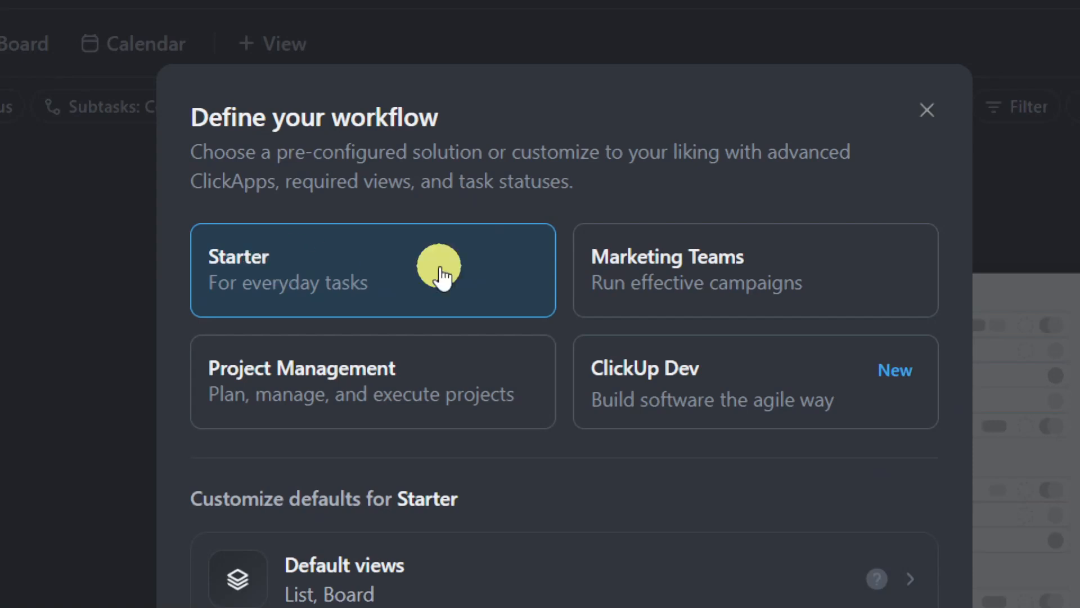
- Compare the Starter, Marketing and Dev presets, settling on the Project Management workflow
left_click(583, 273)
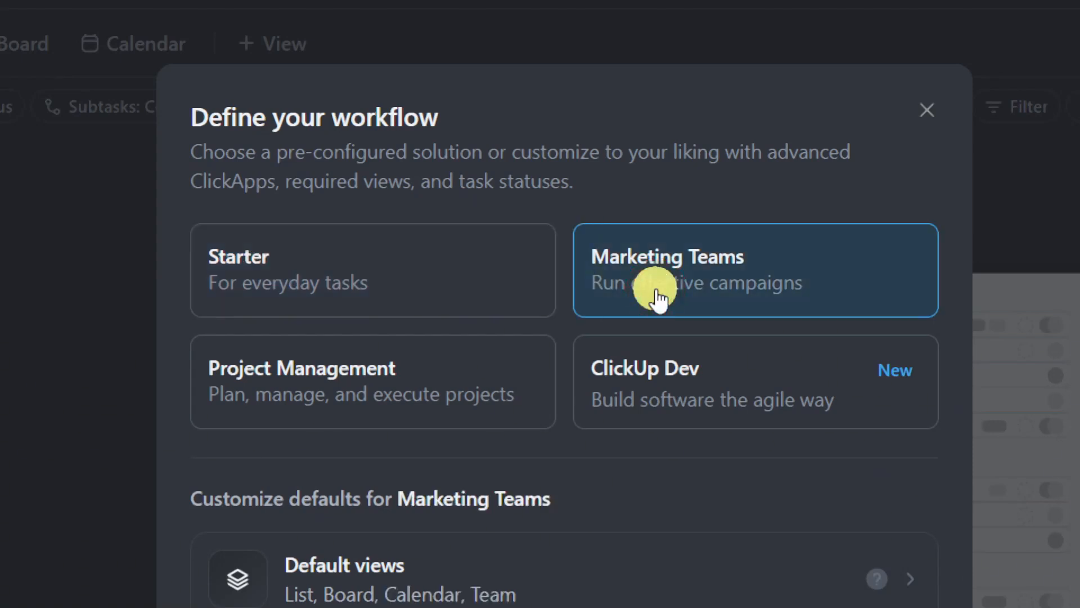
left_click(419, 414)
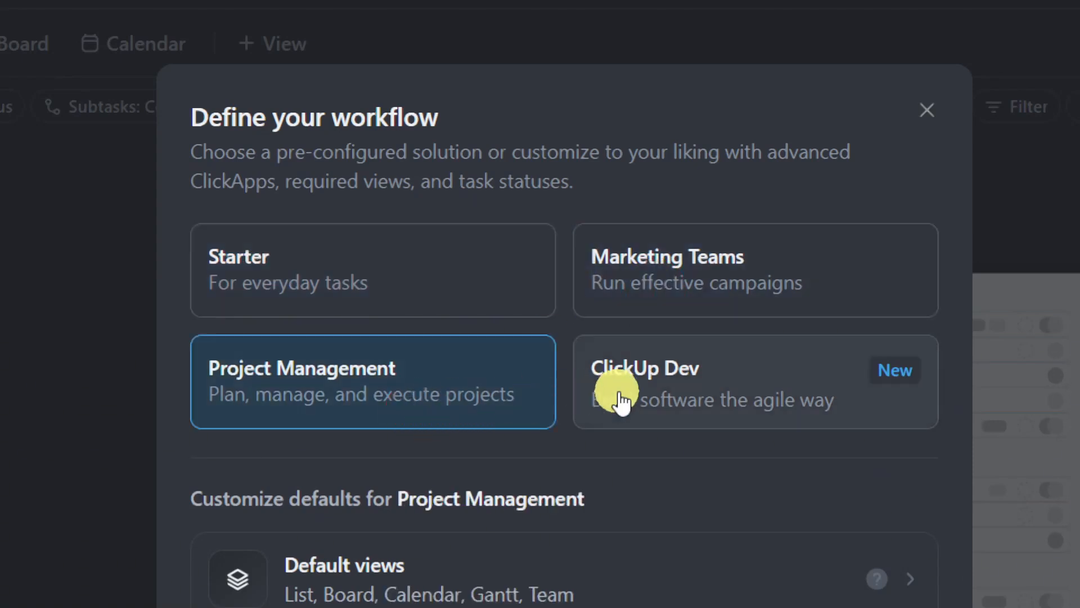
left_click(644, 374)
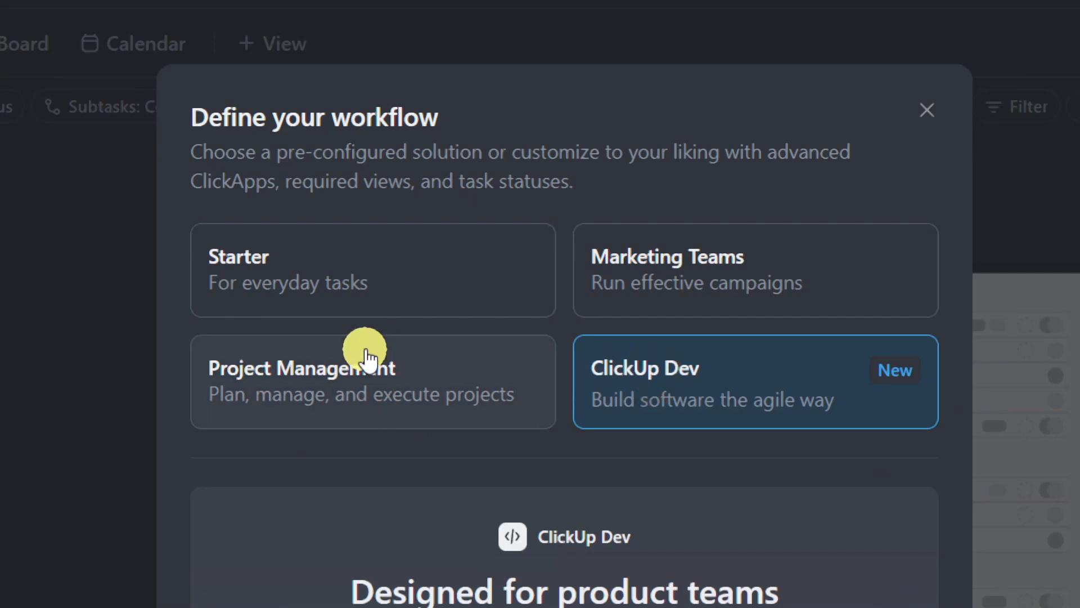
left_click(374, 280)
left_click(511, 400)
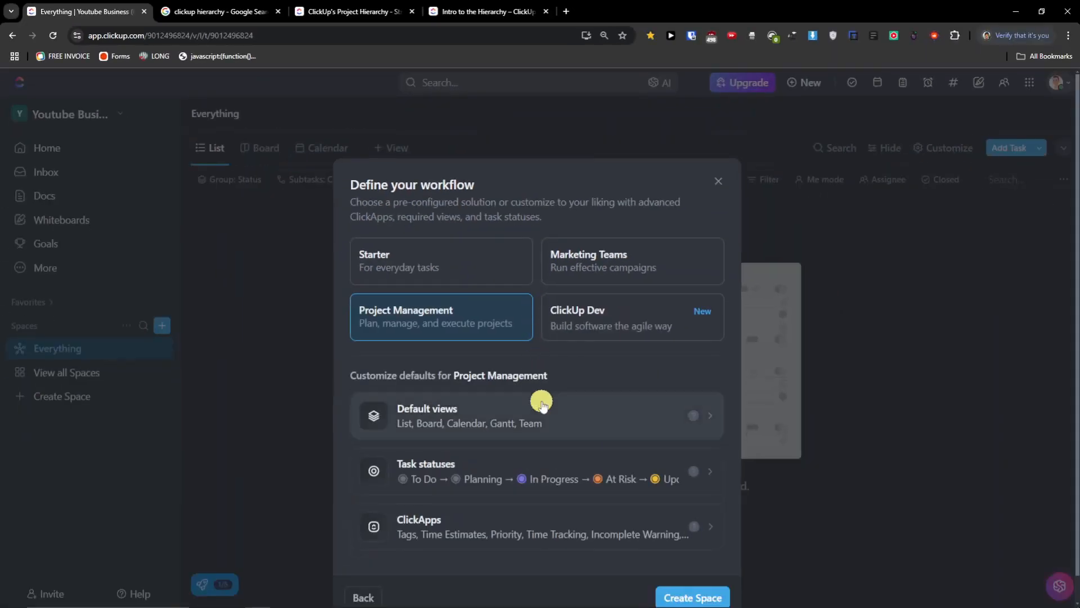
scroll(507, 428, "down", 1)
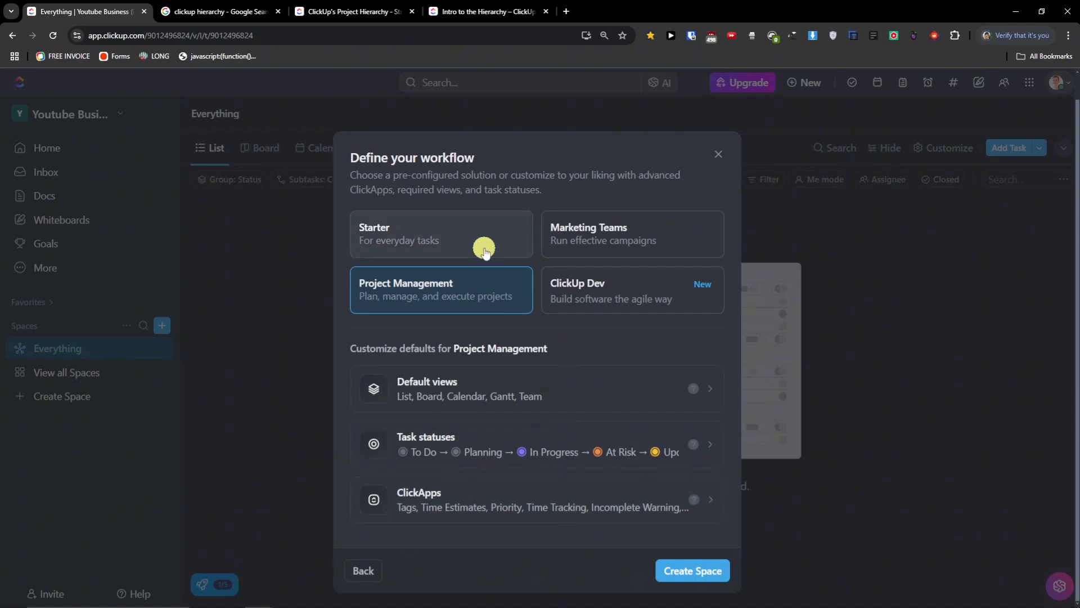
left_click(446, 248)
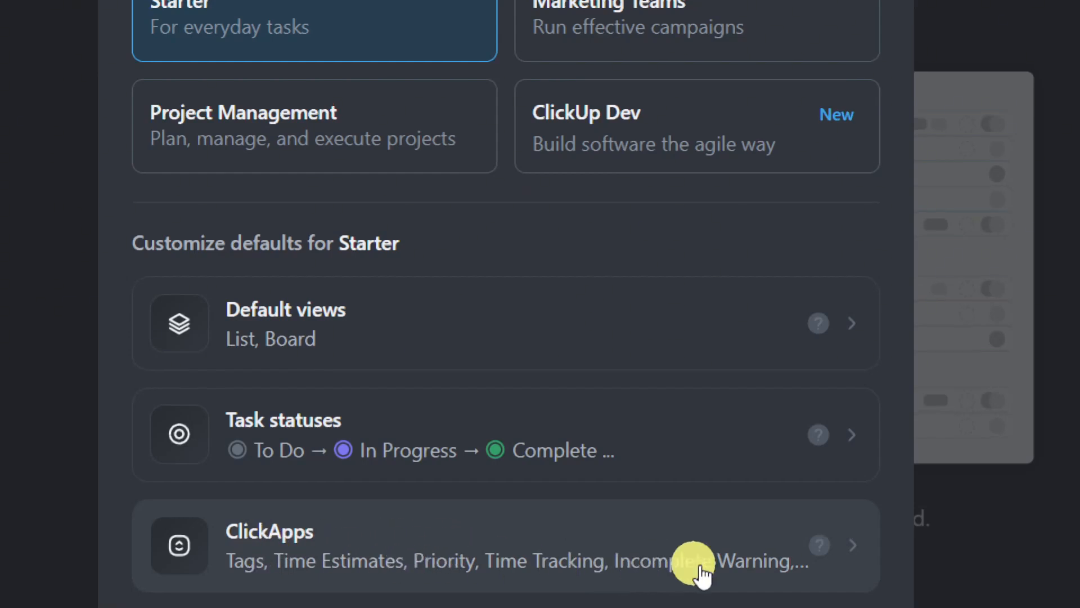
scroll(441, 454, "up", 1)
left_click(354, 191)
scroll(550, 438, "down", 1)
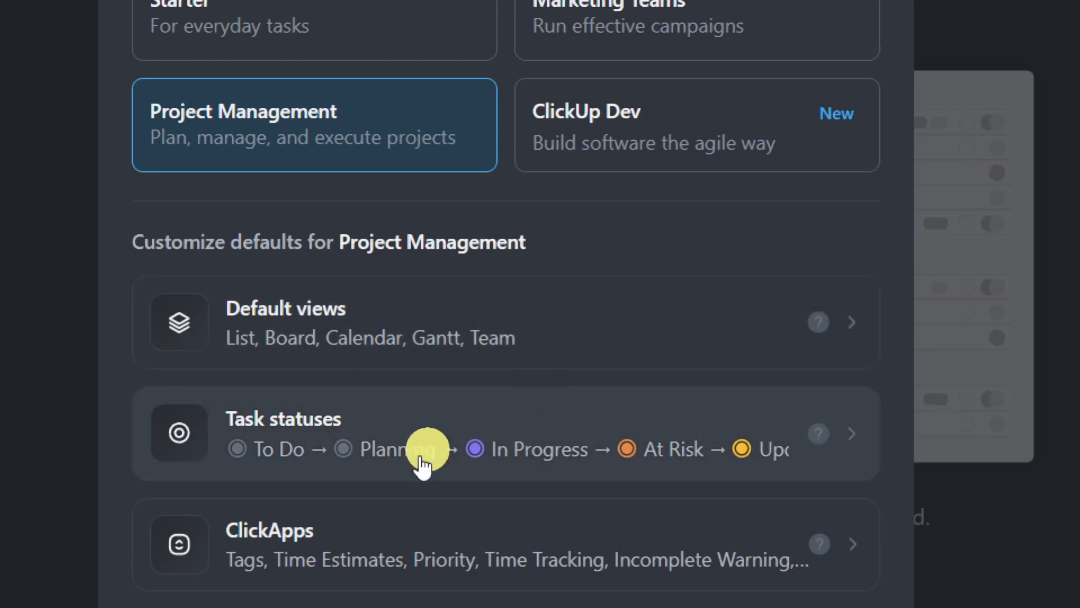
scroll(394, 507, "down", 1)
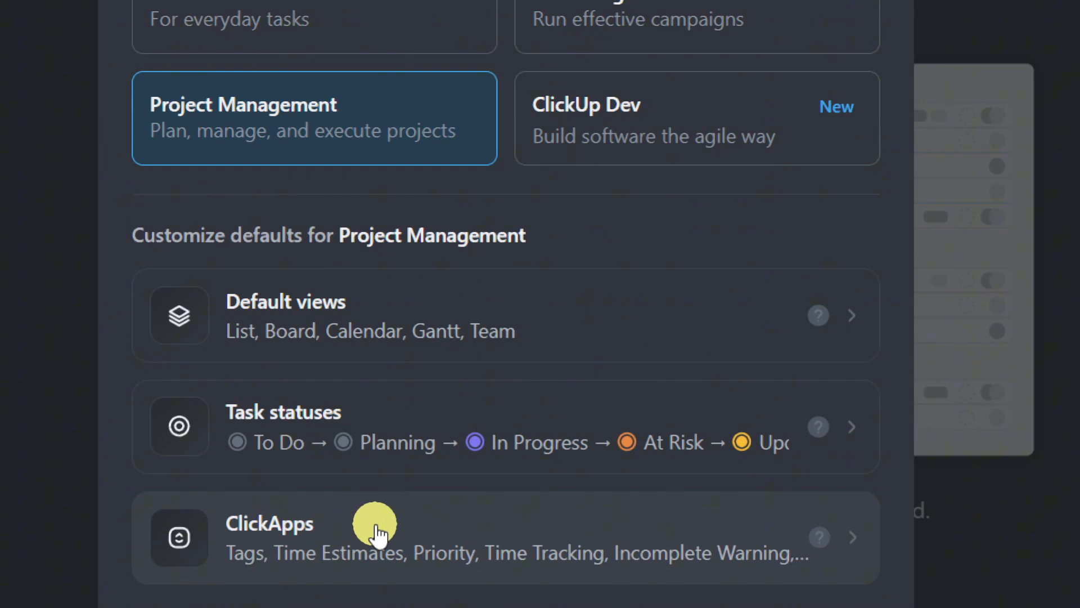
- Make Map, Activity, Mind Map, Timeline, Table and Workload required default views
left_click(557, 317)
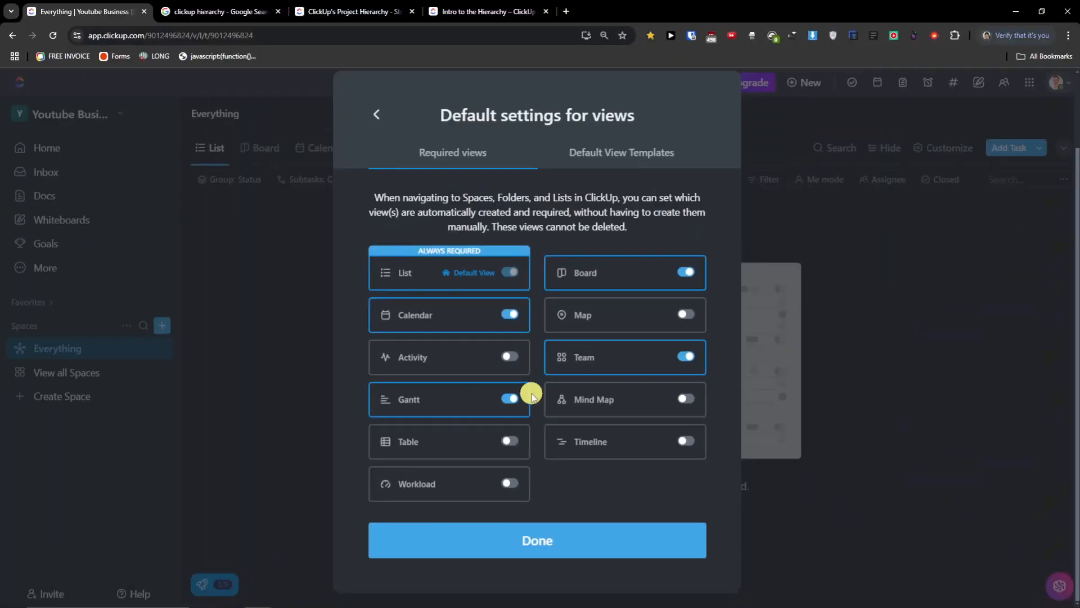
left_click(687, 316)
left_click(510, 356)
left_click(686, 398)
left_click(686, 440)
left_click(510, 440)
left_click(511, 483)
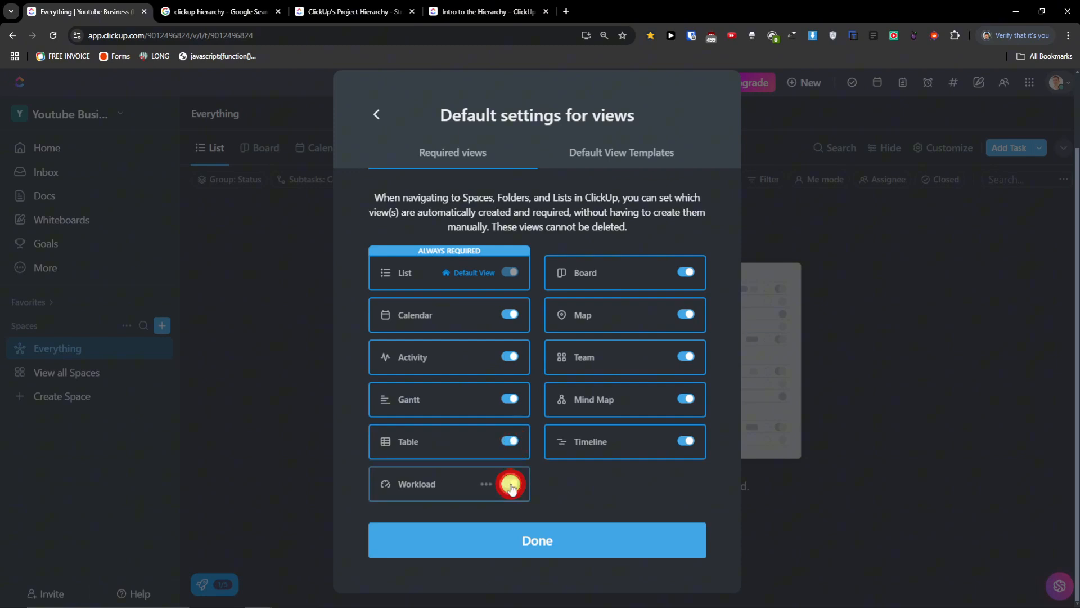
- Look through the Default View Templates for the List view, then return to the workflow overview
left_click(612, 157)
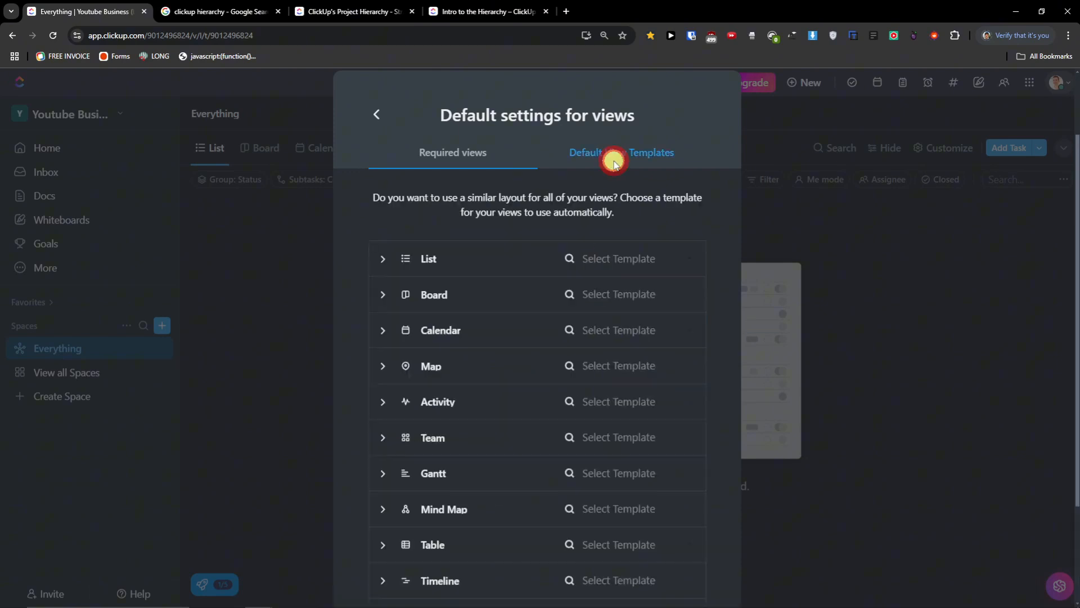
left_click(492, 151)
left_click(615, 163)
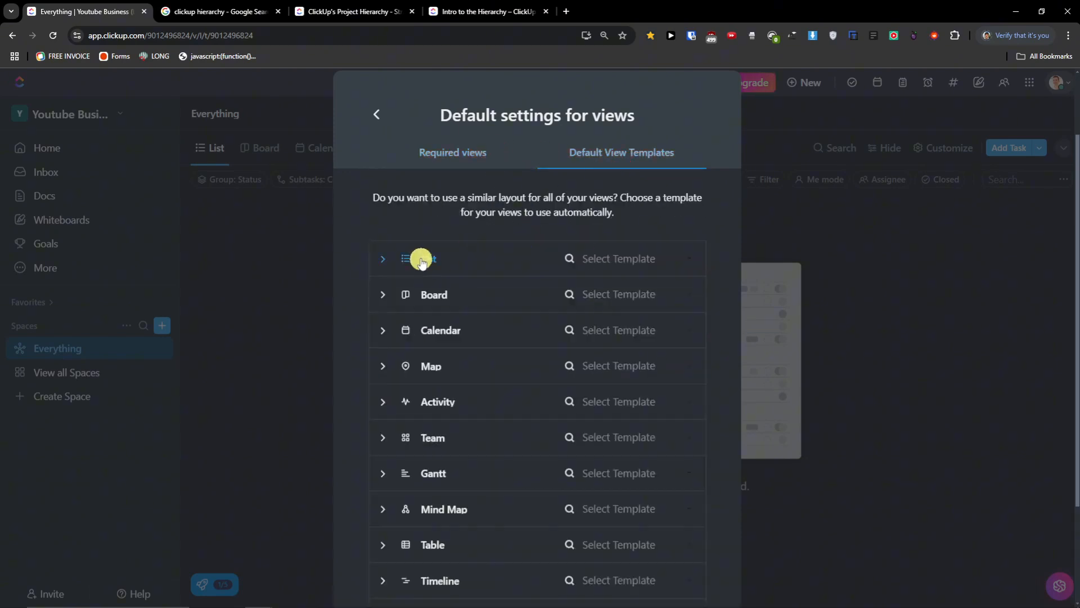
left_click(386, 261)
left_click(386, 264)
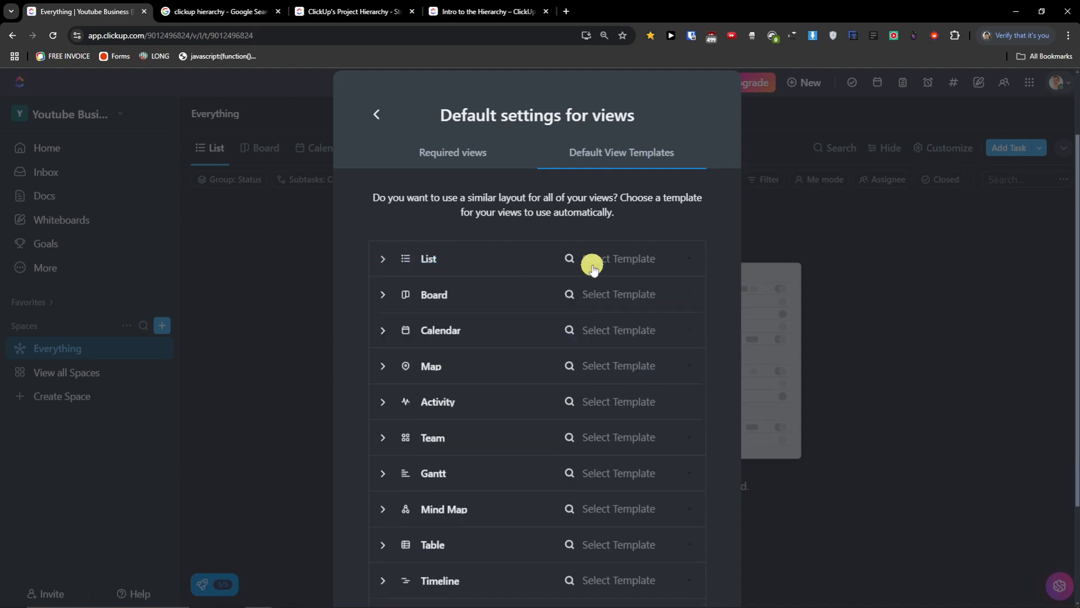
left_click(591, 260)
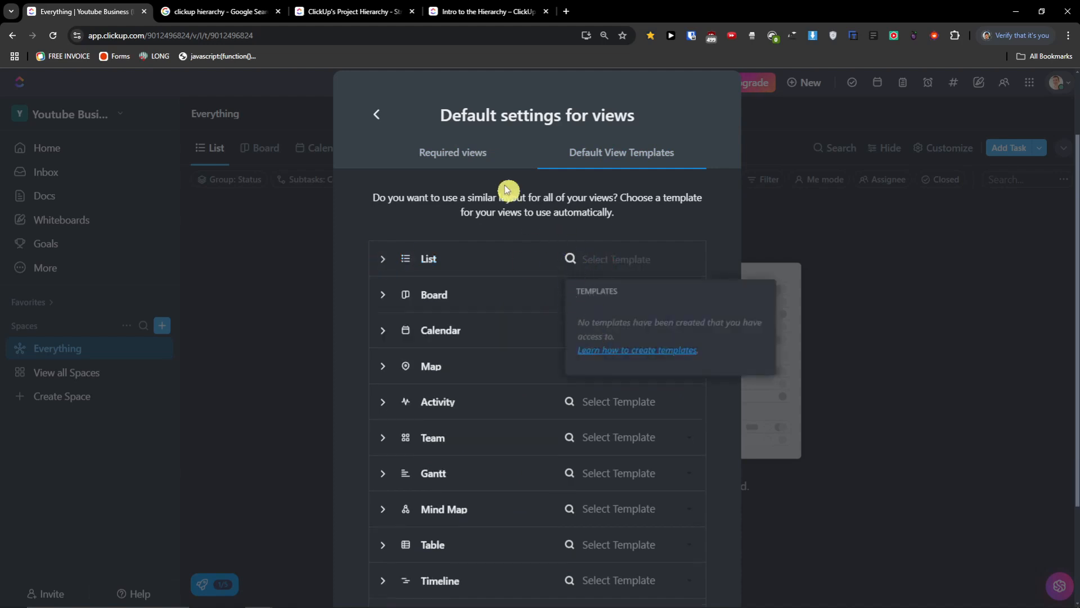
left_click(454, 152)
left_click(380, 116)
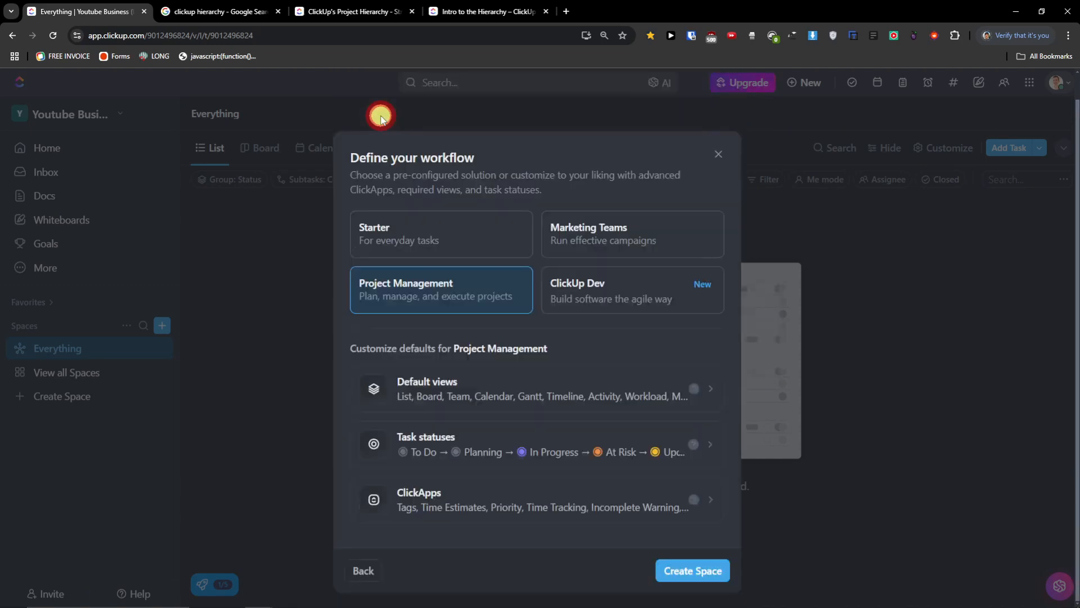
left_click(555, 377)
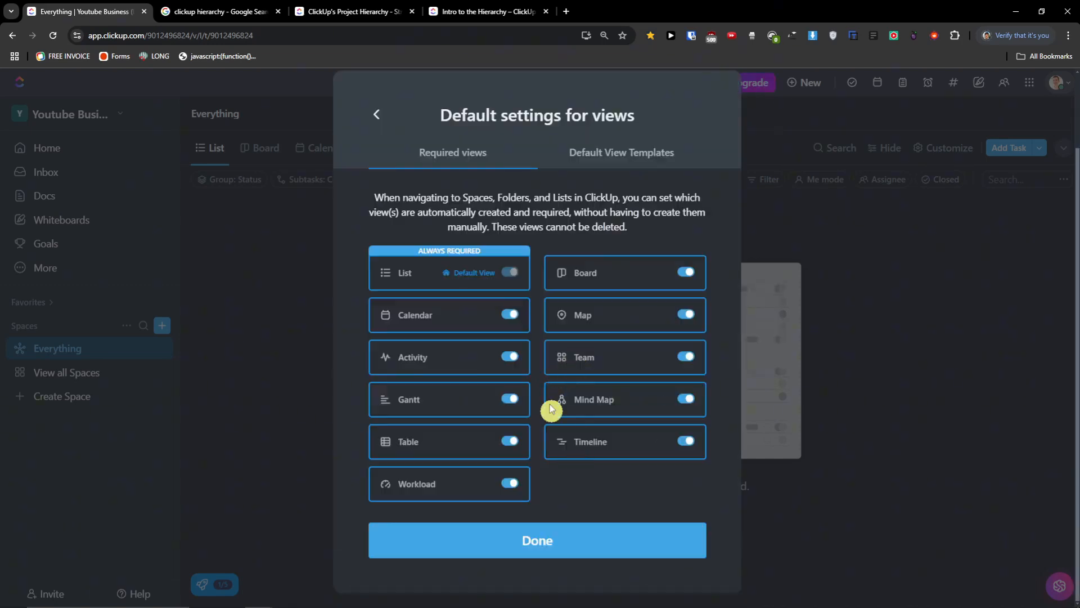
left_click(377, 114)
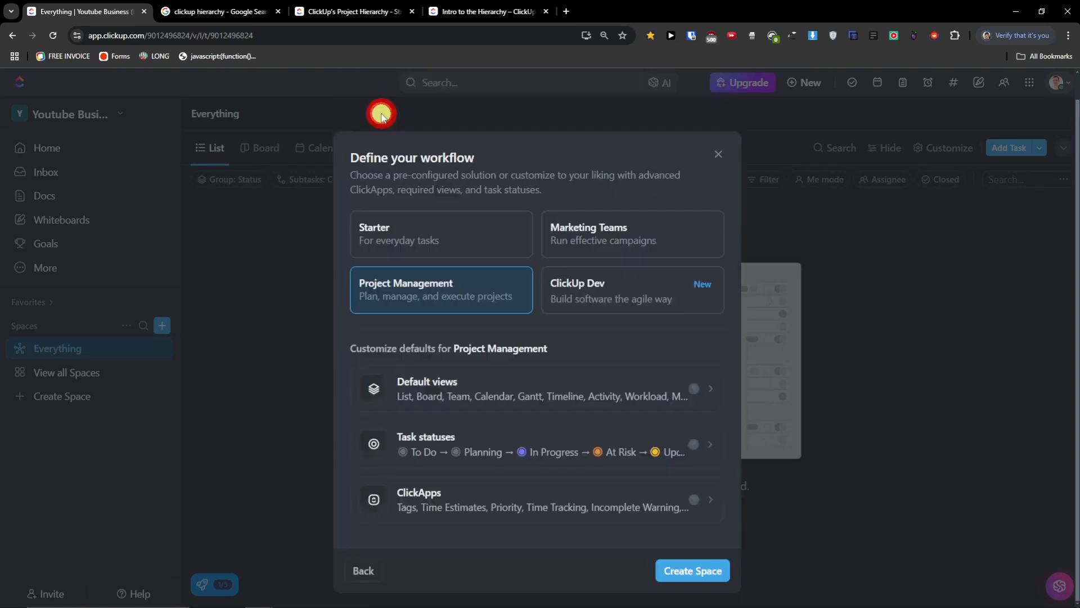
- Add a red 'ITS NOT GOING WELL' status under Active, save it, and apply the changes
left_click(517, 442)
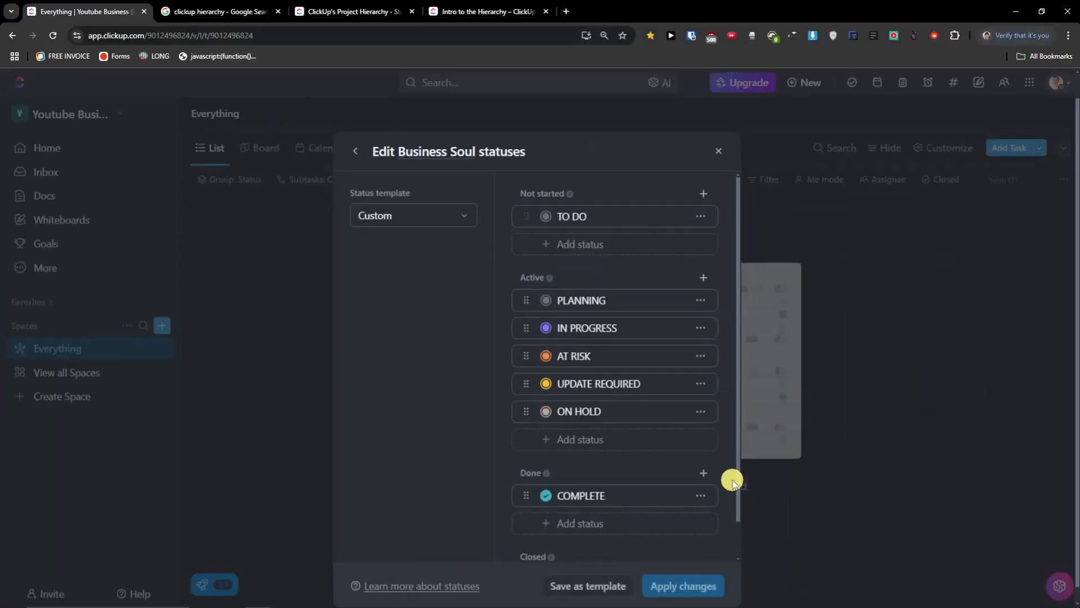
scroll(837, 439, "down", 1)
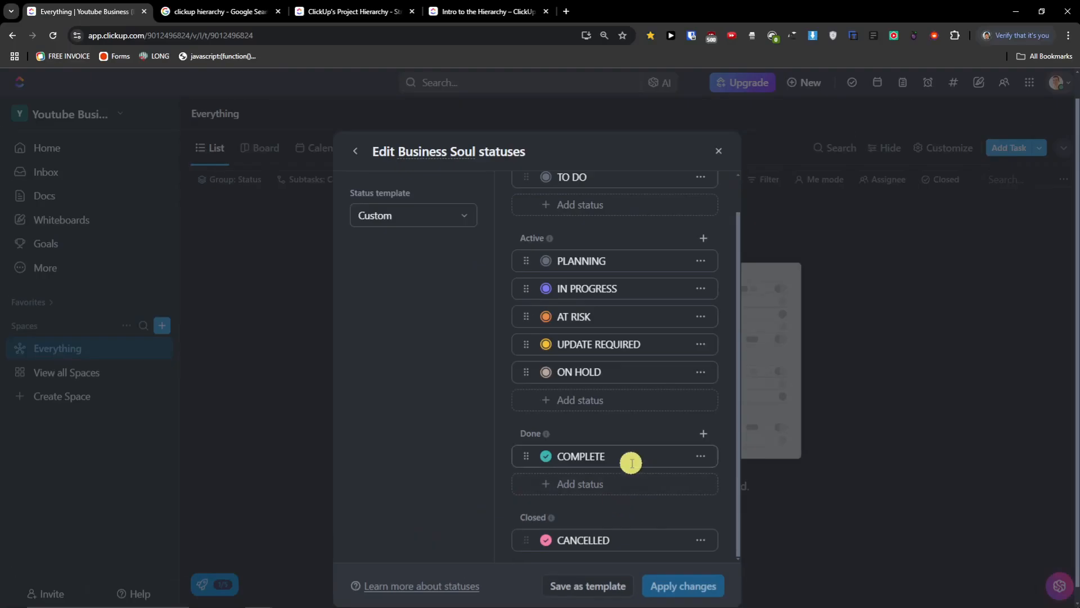
scroll(656, 329, "up", 1)
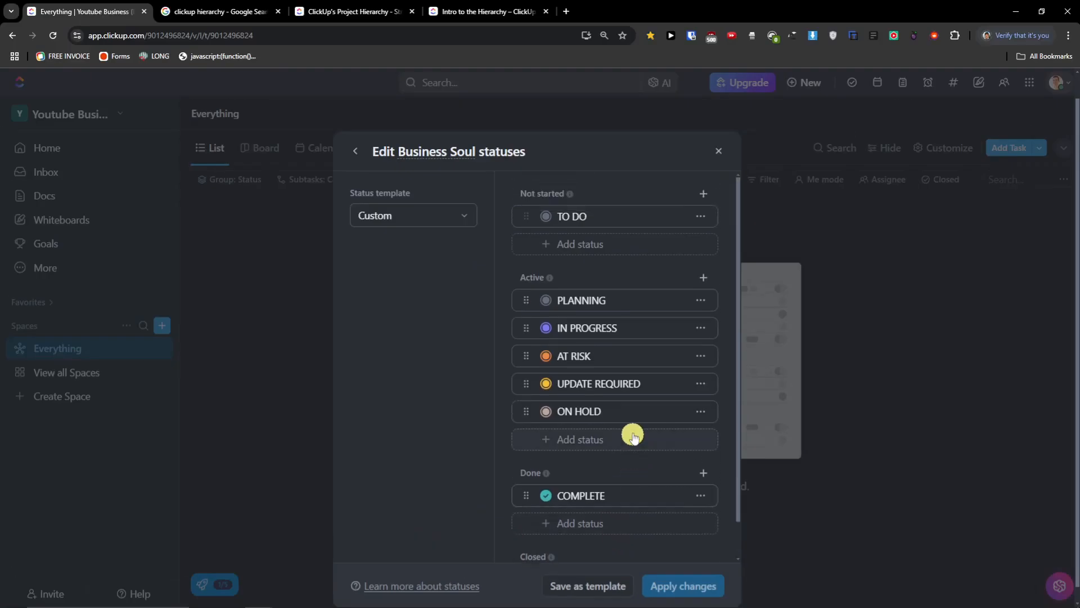
left_click(602, 440)
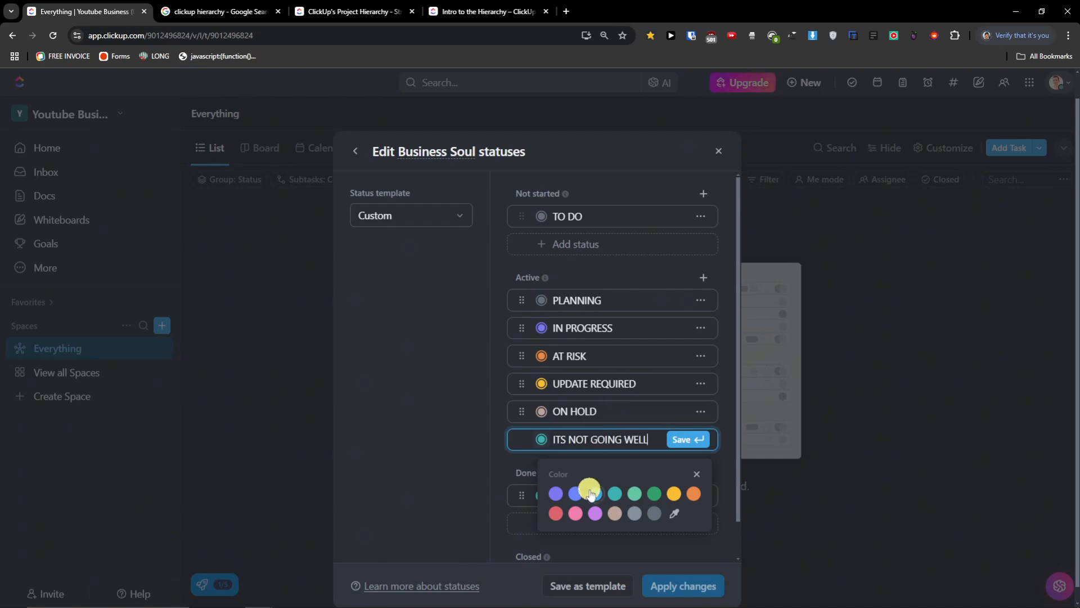
left_click(558, 513)
left_click(646, 464)
left_click(689, 442)
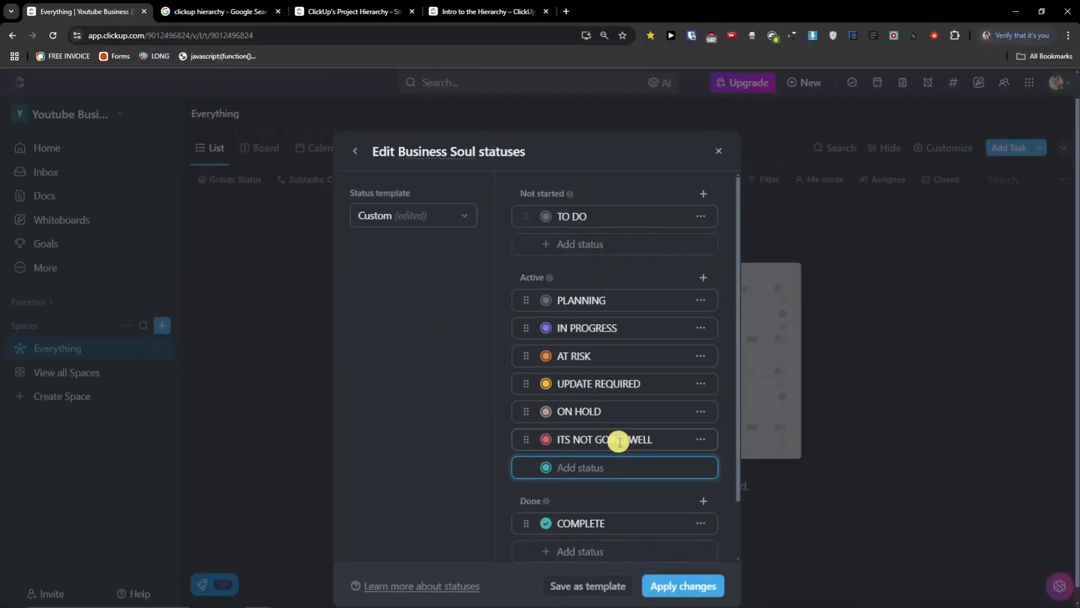
left_click(674, 590)
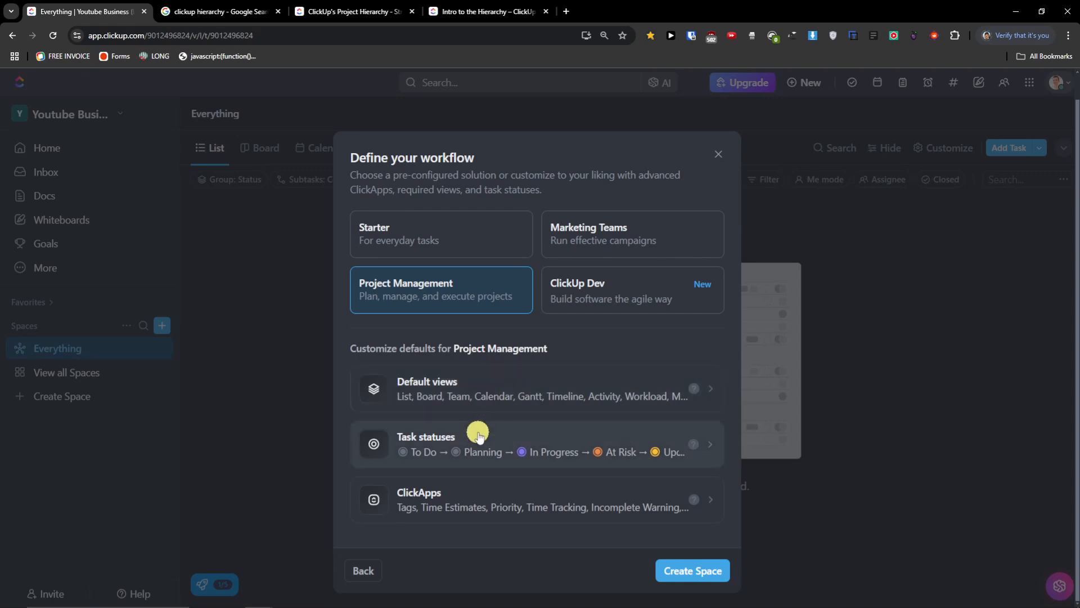
- Open the full ClickApps list and switch Dependency Warning off and back on
left_click(487, 500)
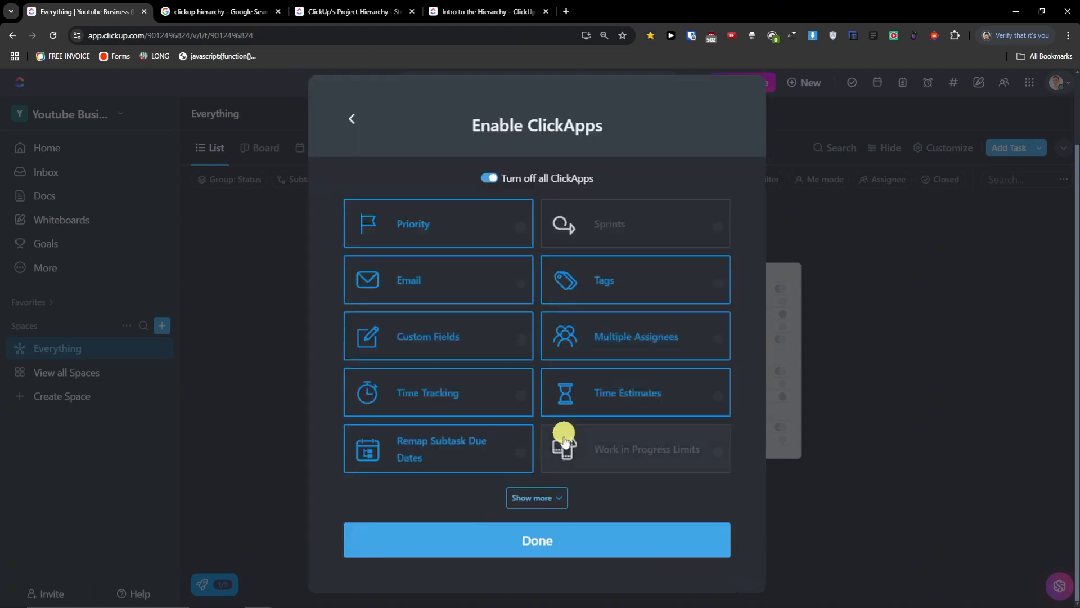
left_click(555, 496)
scroll(562, 434, "down", 3)
scroll(563, 434, "up", 3)
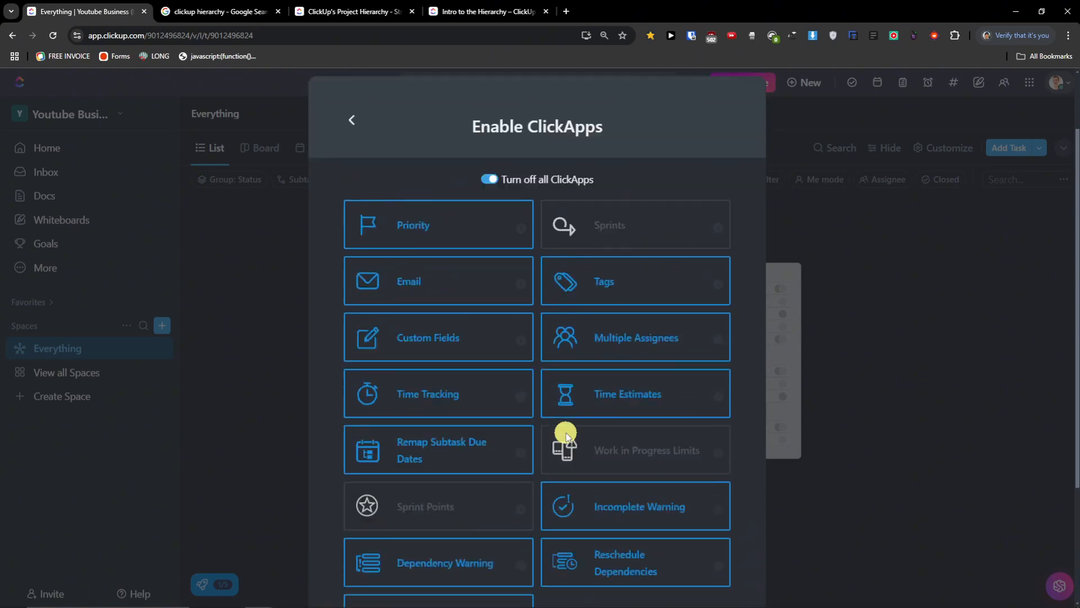
scroll(566, 434, "up", 1)
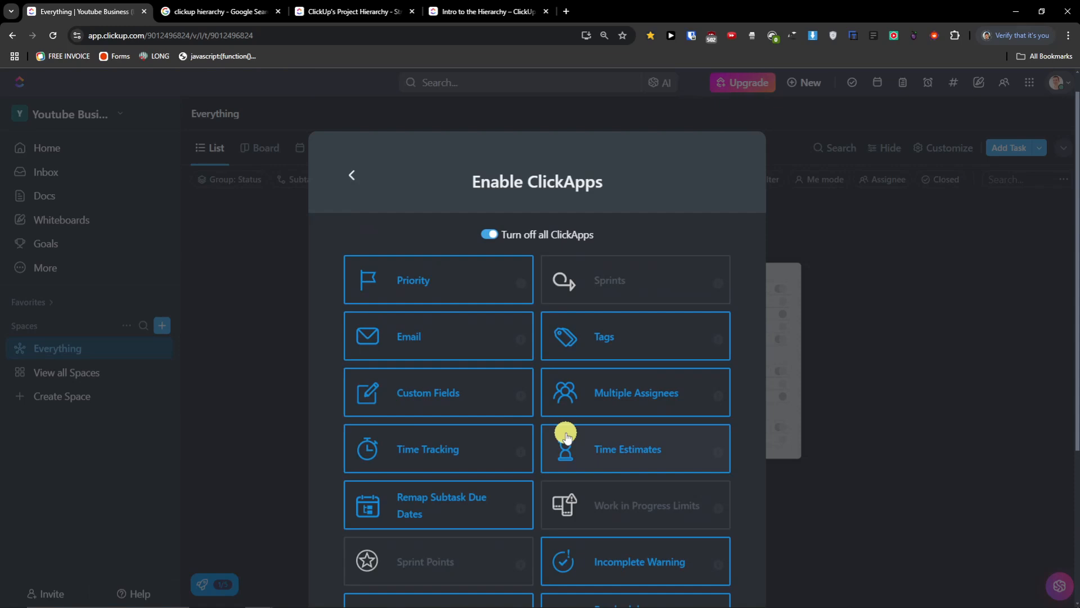
scroll(567, 436, "down", 2)
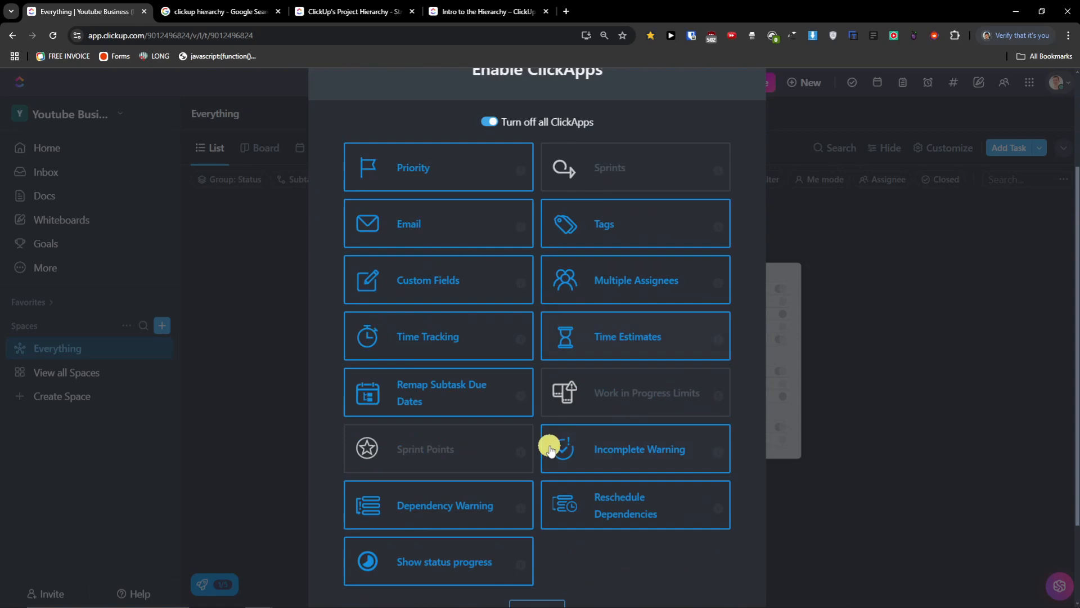
scroll(499, 410, "down", 2)
left_click(505, 397)
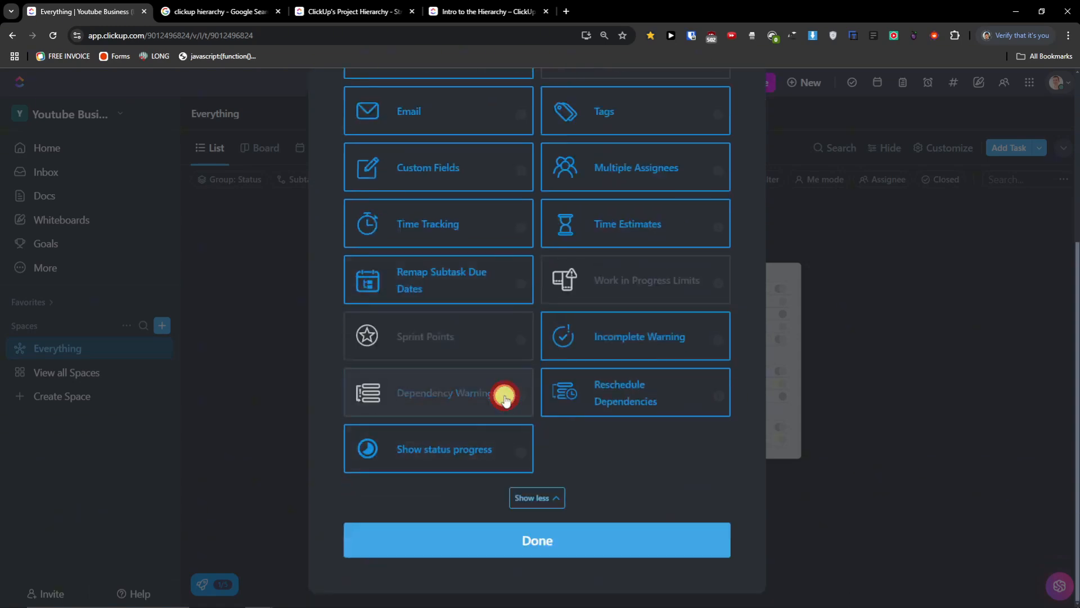
left_click(505, 397)
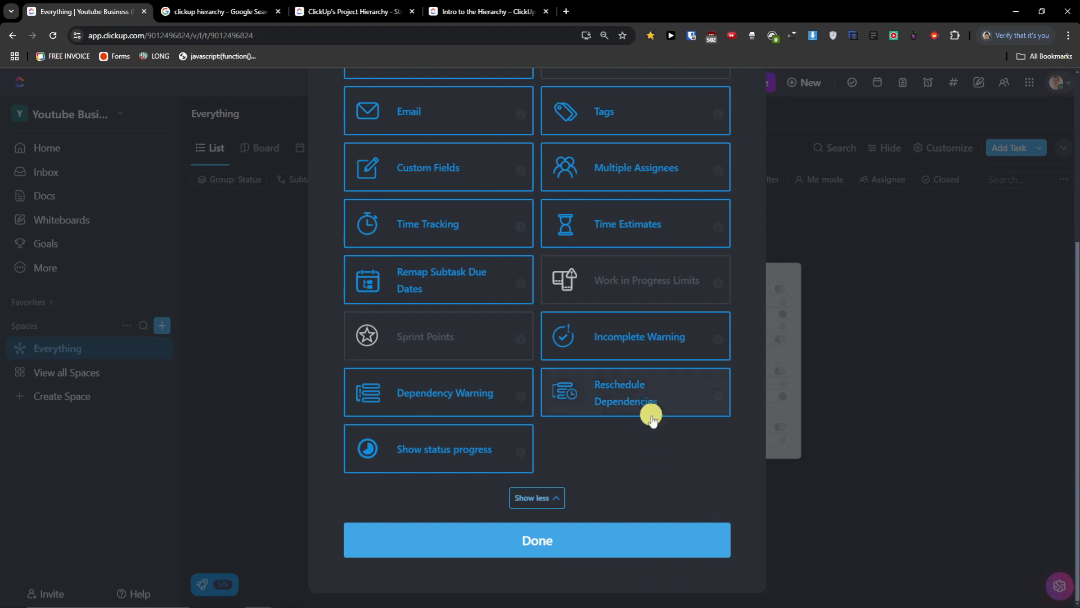
mouse_move(522, 457)
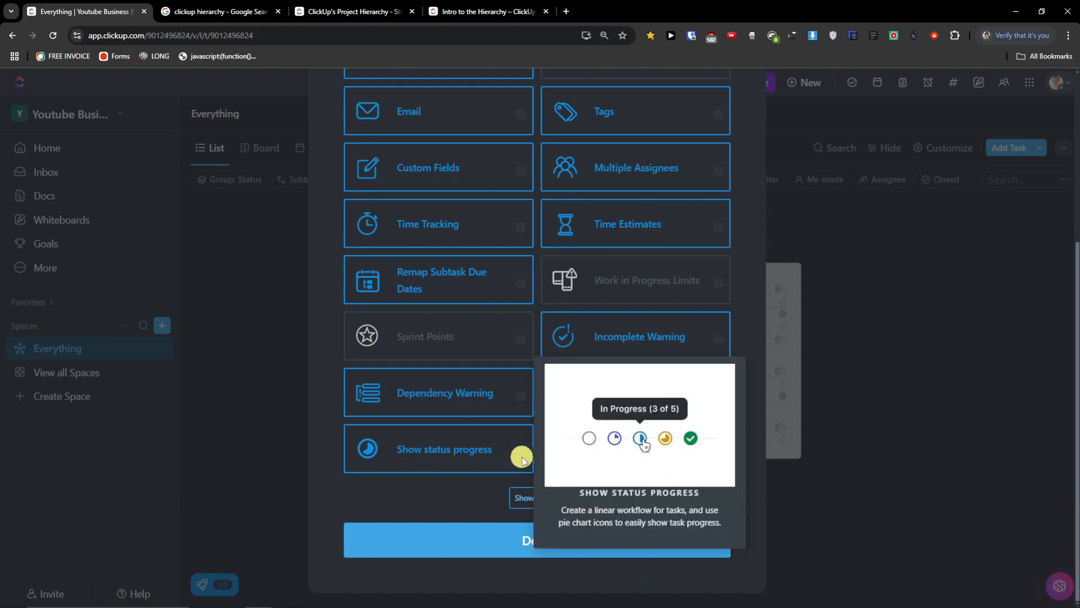
scroll(581, 461, "up", 2)
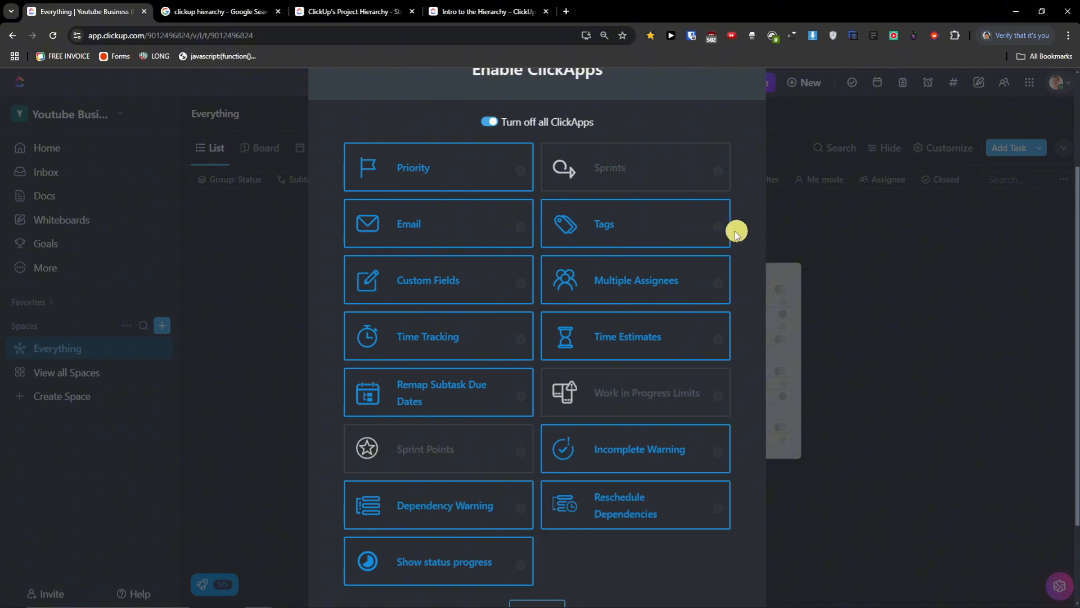
mouse_move(720, 231)
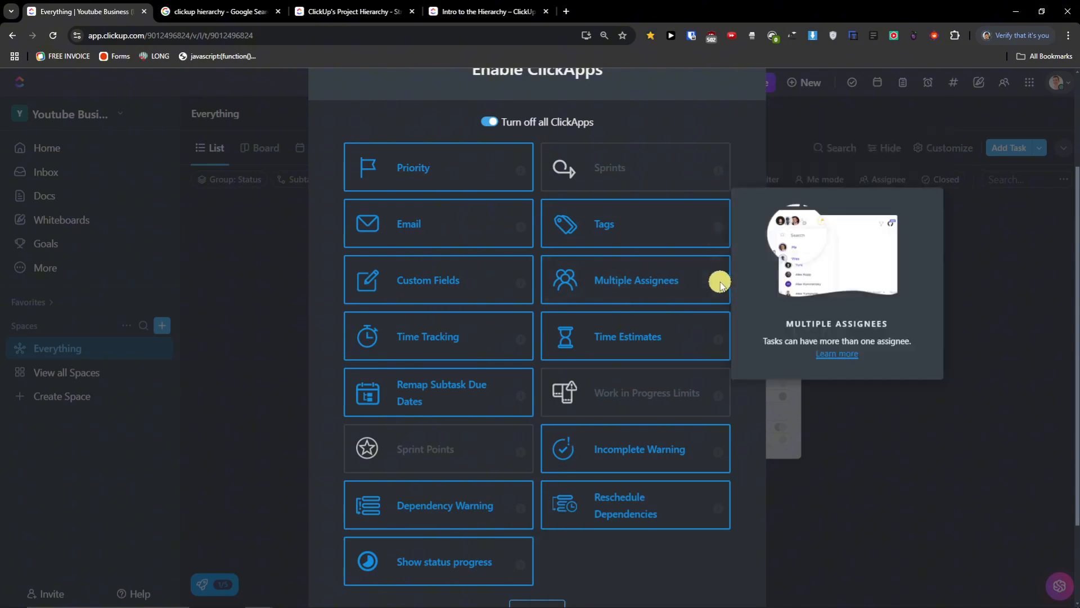
mouse_move(722, 341)
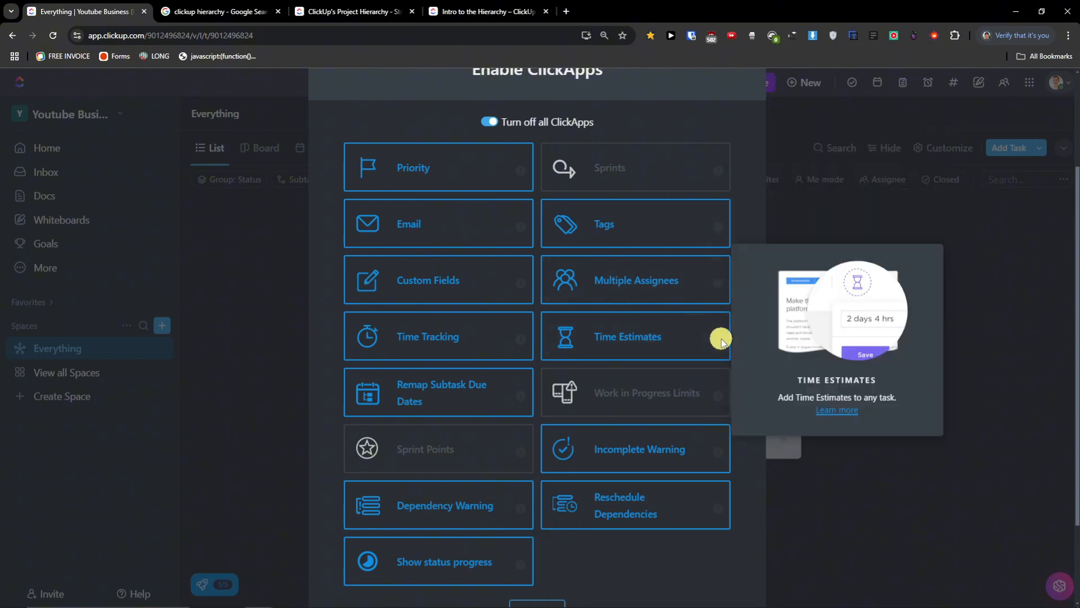
- Switch off the Sprints and Sprint Points ClickApps and confirm with Done
left_click(491, 123)
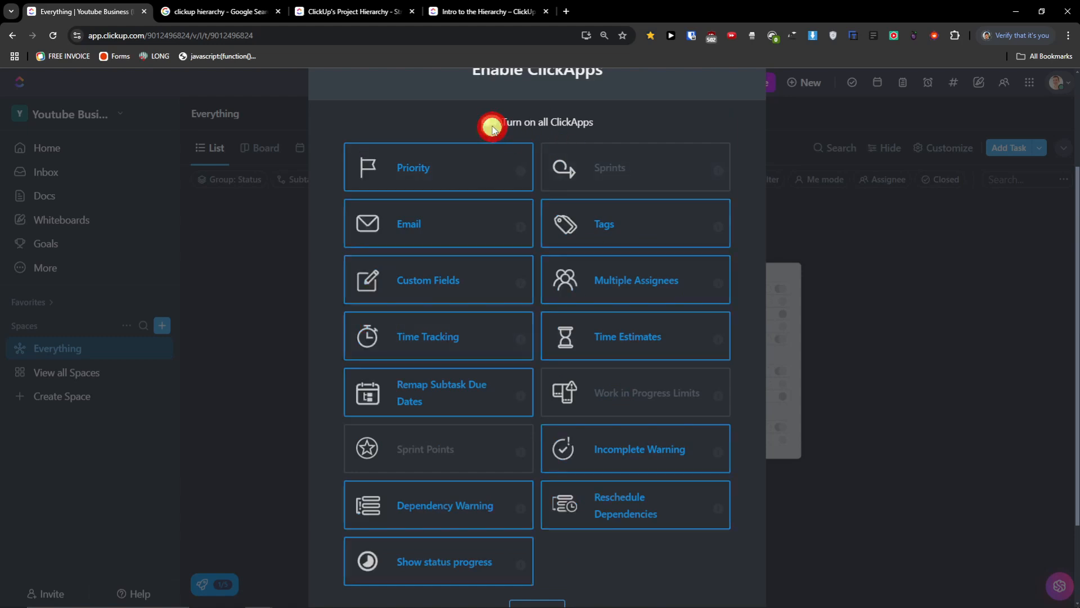
left_click(490, 122)
left_click(613, 156)
mouse_move(494, 386)
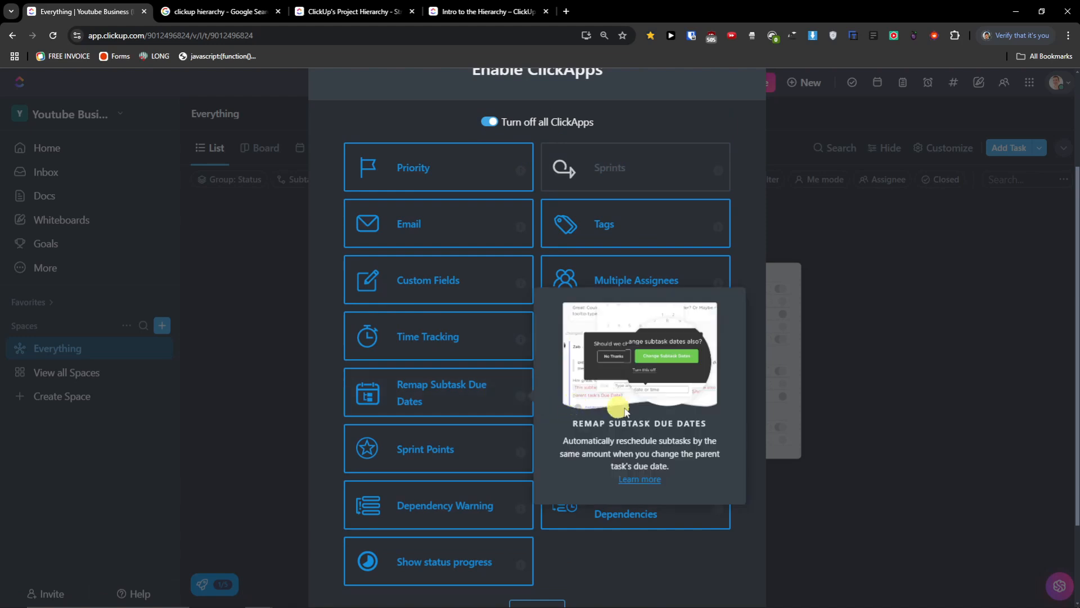
left_click(489, 450)
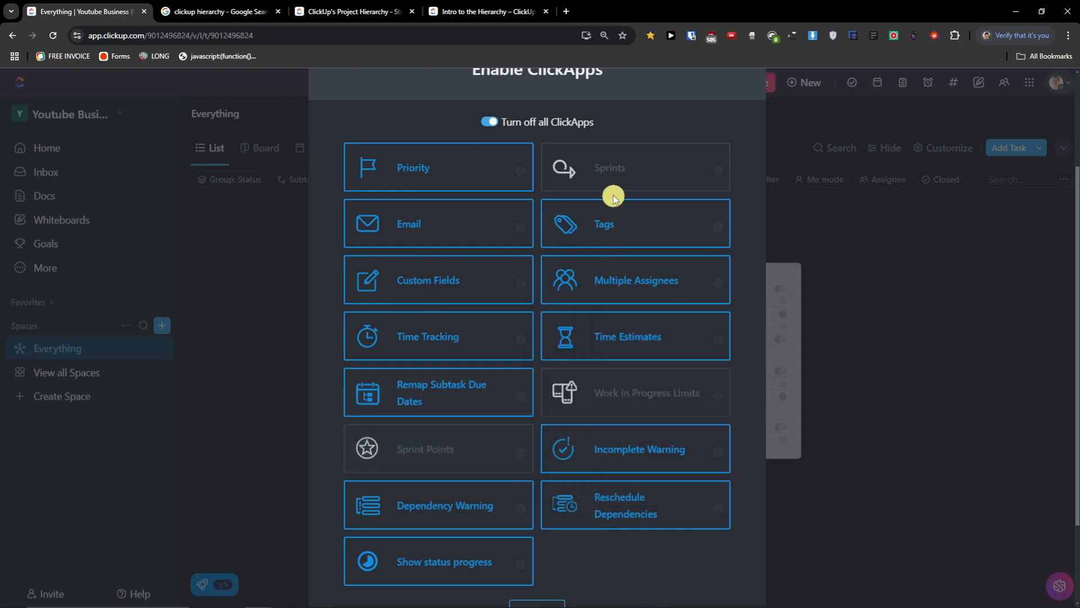
scroll(612, 194, "down", 2)
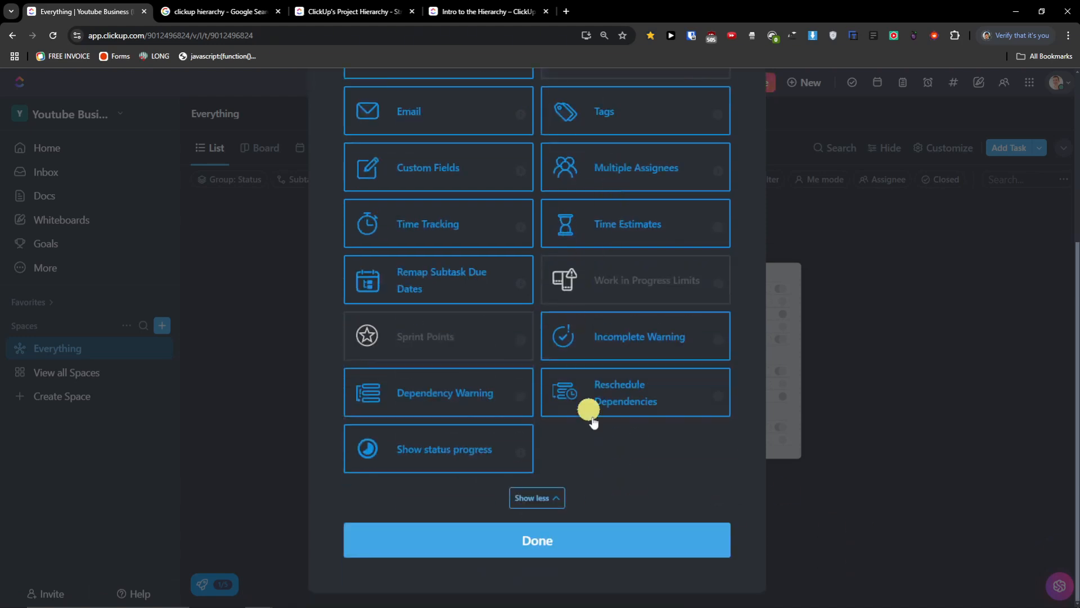
scroll(624, 455, "up", 2)
scroll(627, 464, "down", 2)
left_click(601, 537)
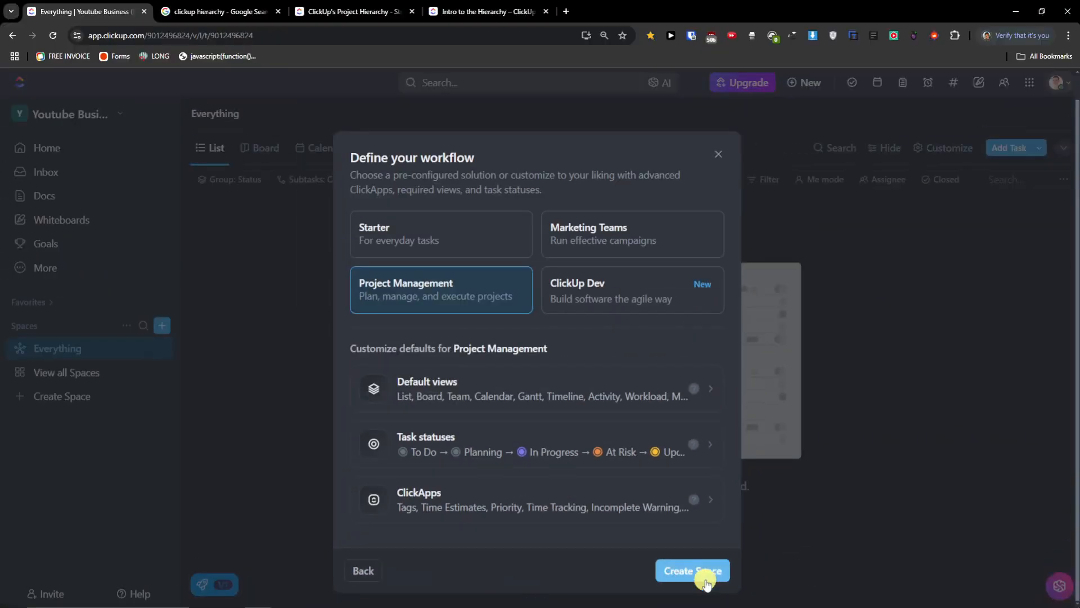
- Confirm Create Space to build Business Soul with the default Project Management workflow
left_click(693, 546)
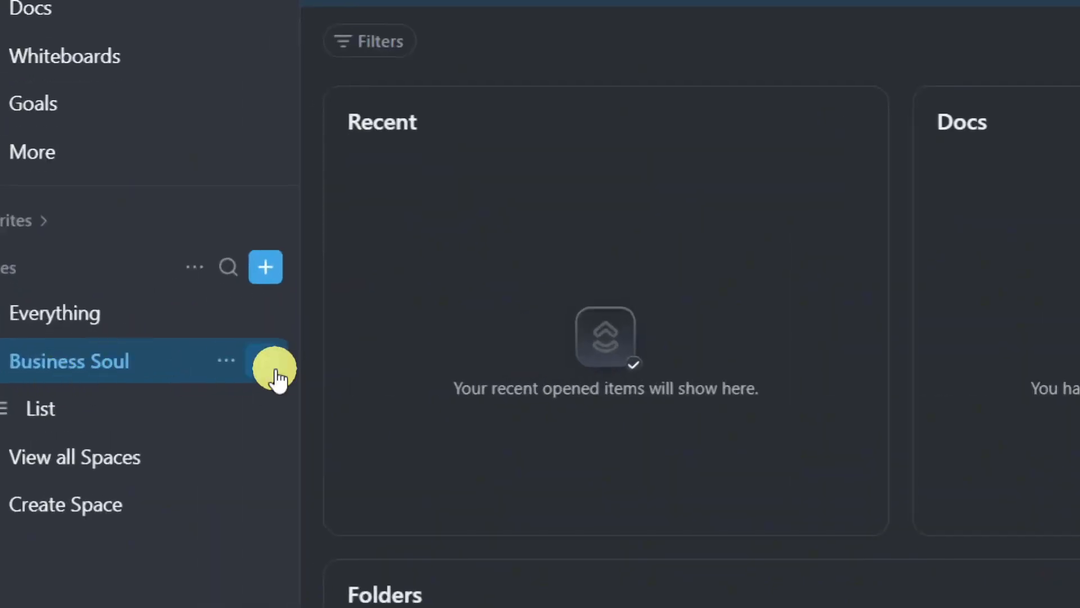
- Start a new folder in Business Soul and name it Clients
left_click(261, 365)
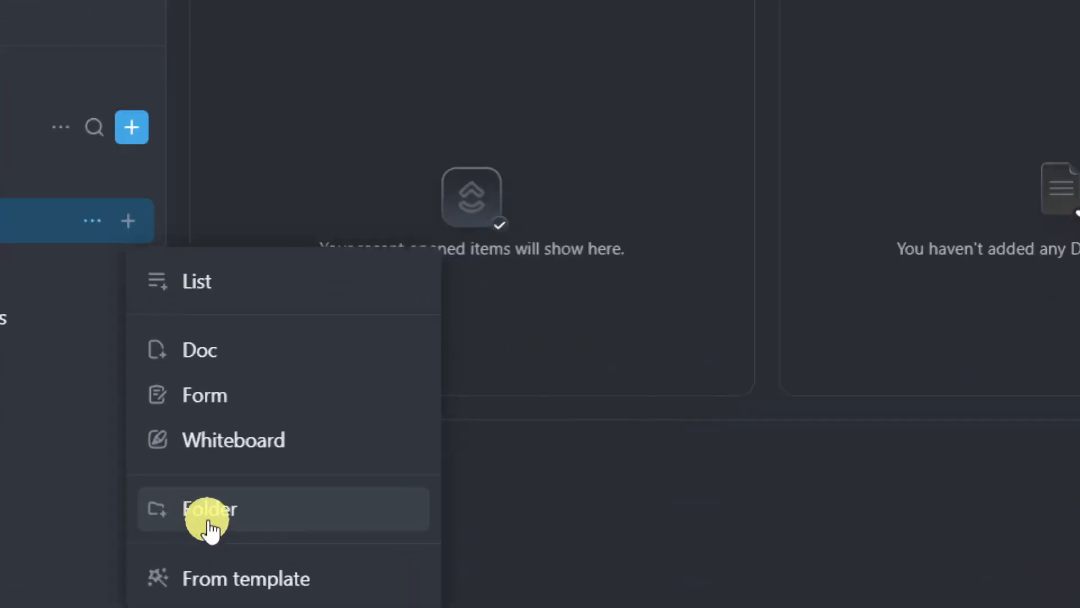
left_click(210, 529)
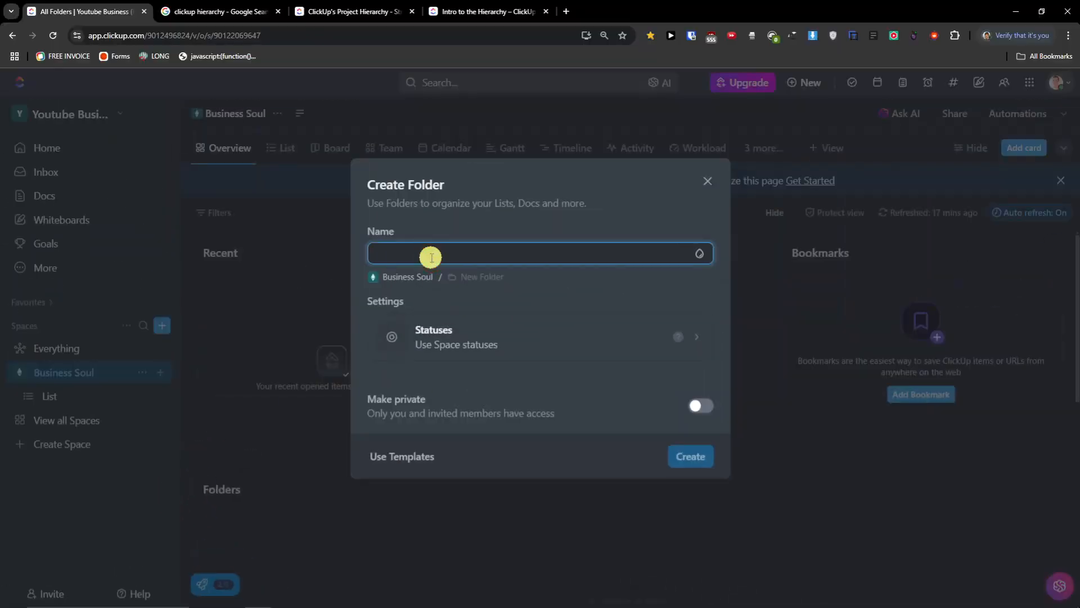
type("YU")
key("BackSpace")
type("Y")
key("BackSpace")
type("Y")
key("BackSpace")
type("Clients")
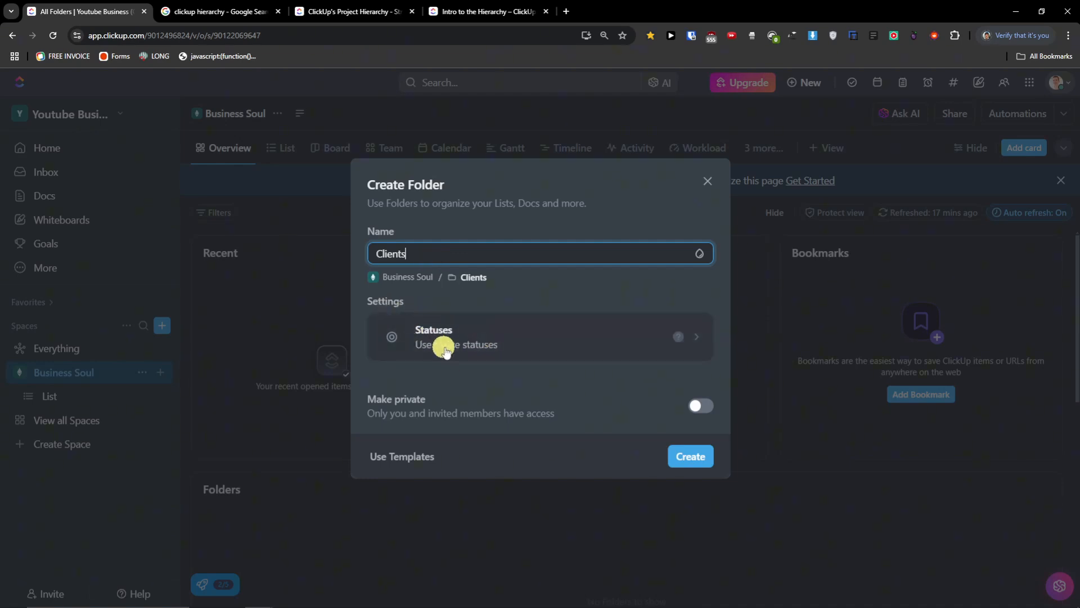
- Keep the folder's statuses inherited from the space and create the Clients folder
left_click(702, 339)
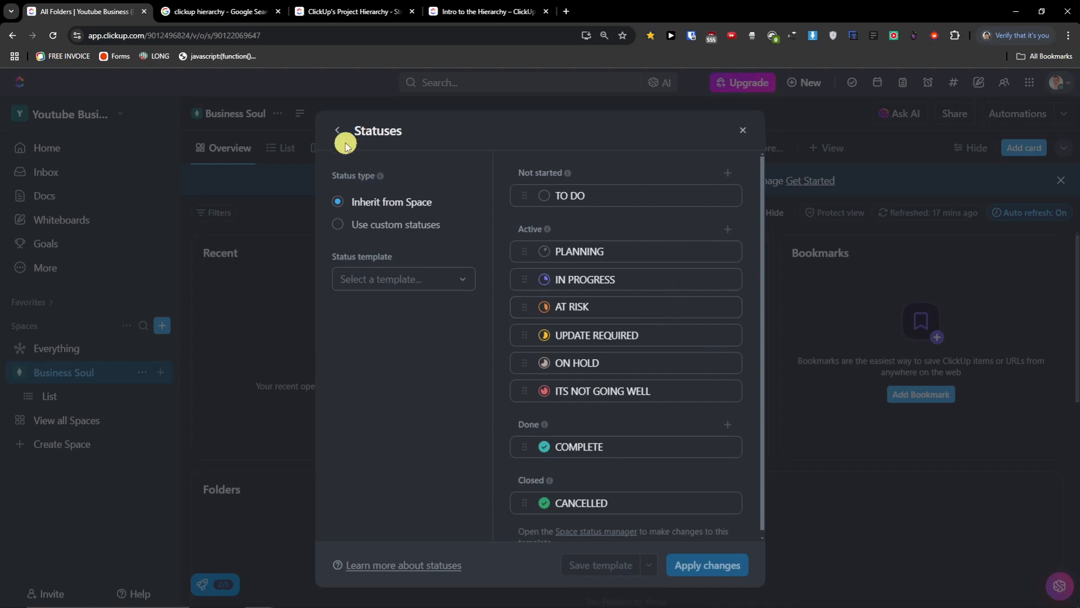
left_click(375, 225)
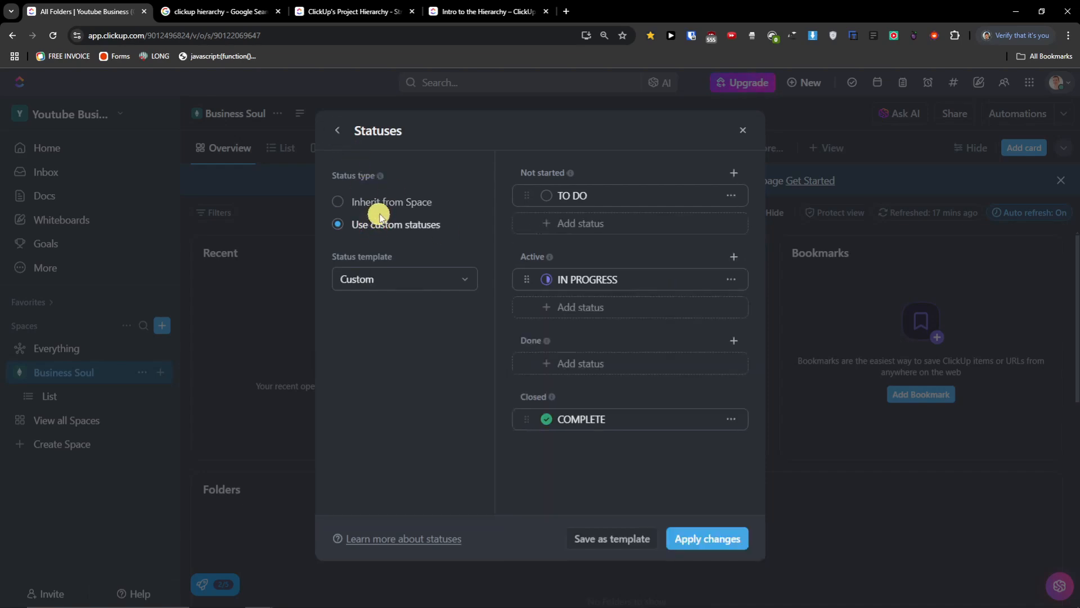
left_click(387, 204)
left_click(337, 133)
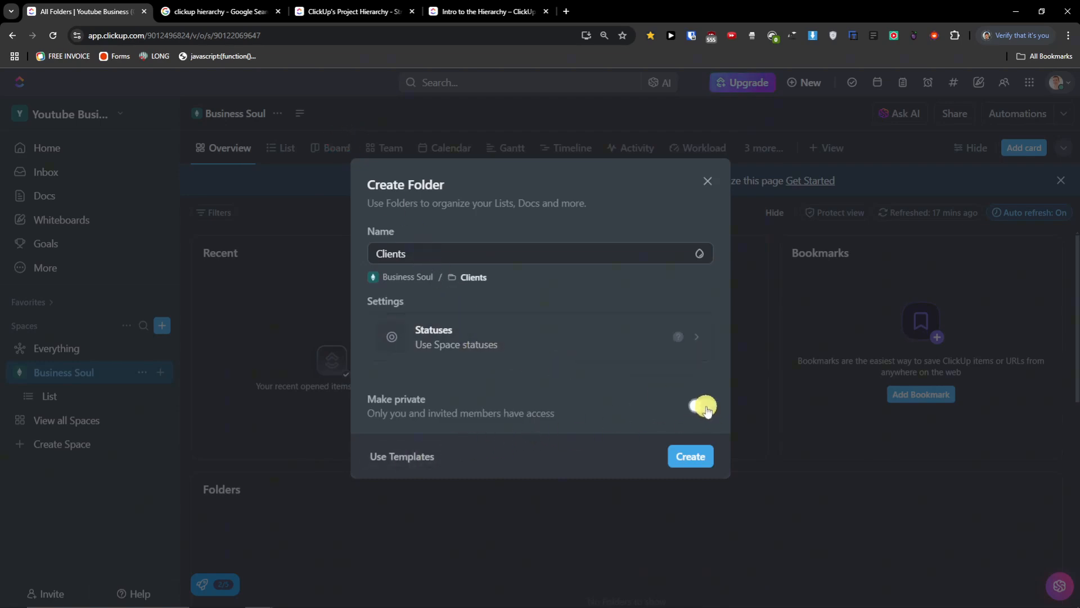
left_click(688, 452)
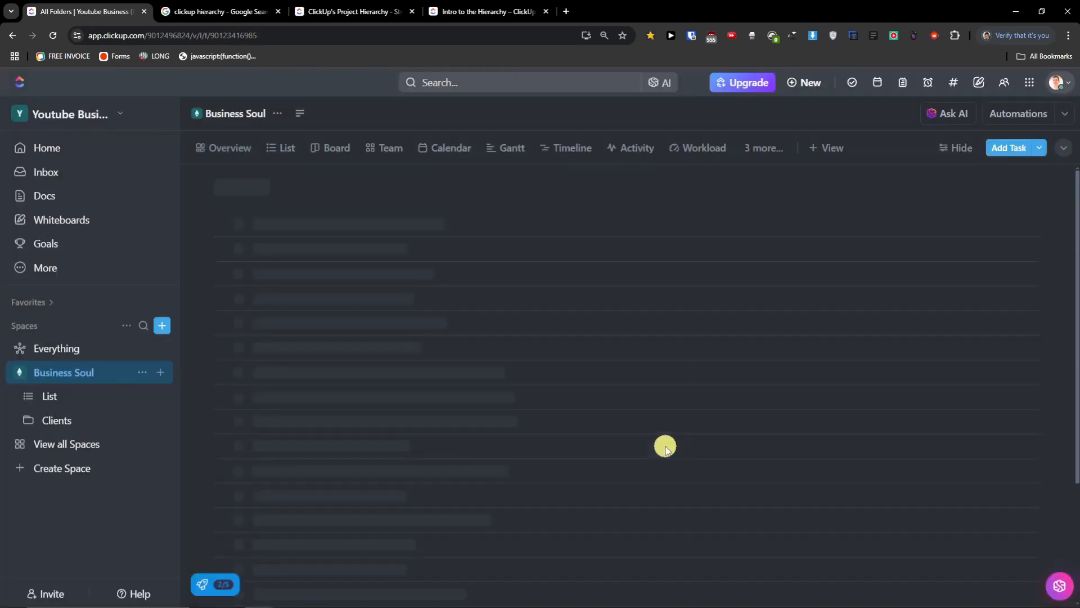
- Collapse Clients and create a Youtube Videos folder under Business Soul
left_click(28, 420)
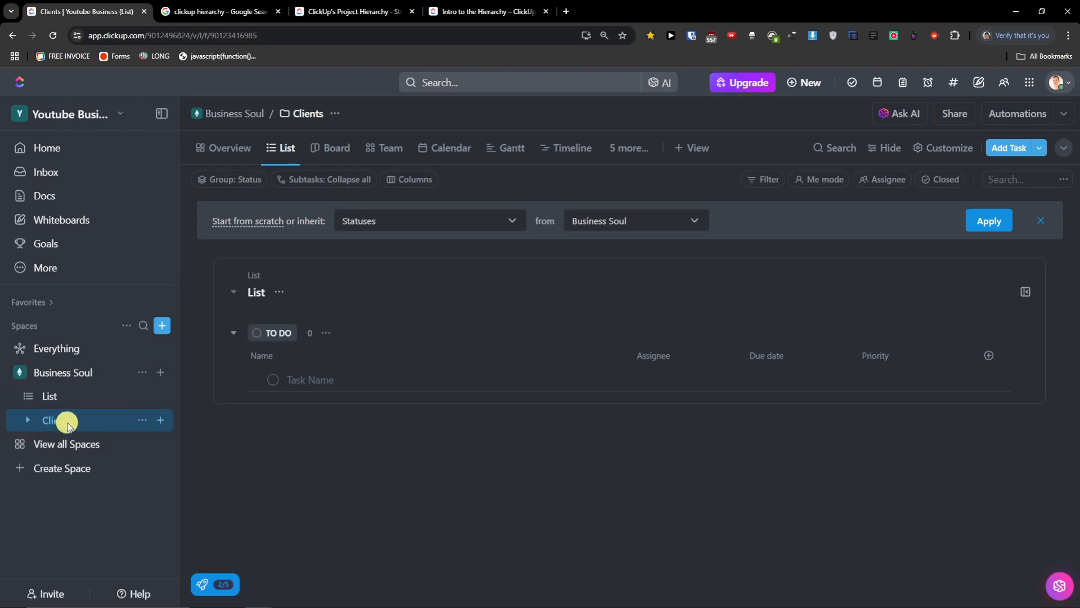
left_click(168, 375)
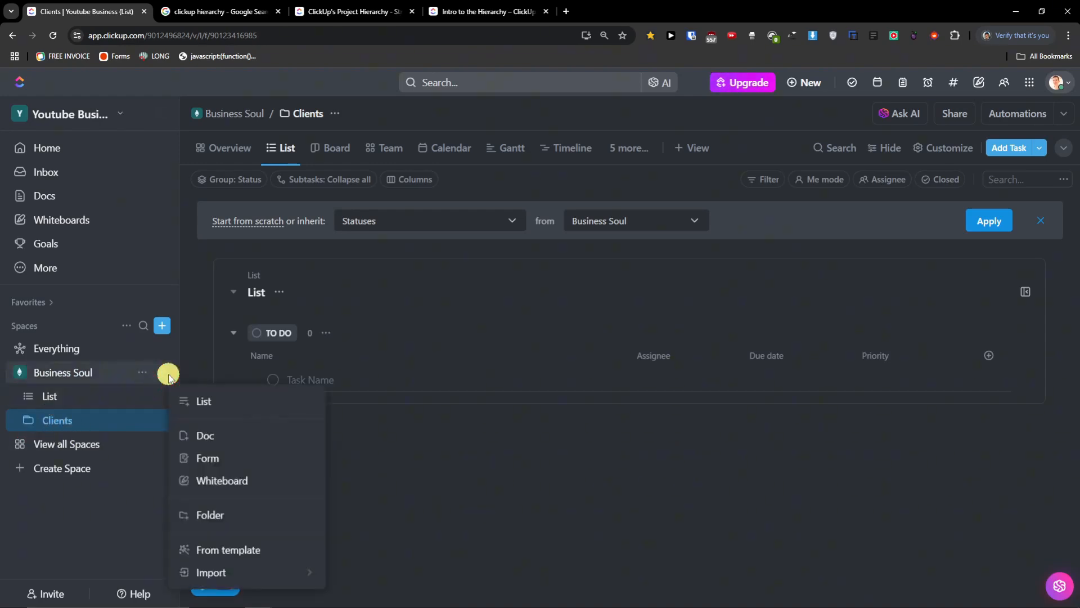
left_click(241, 521)
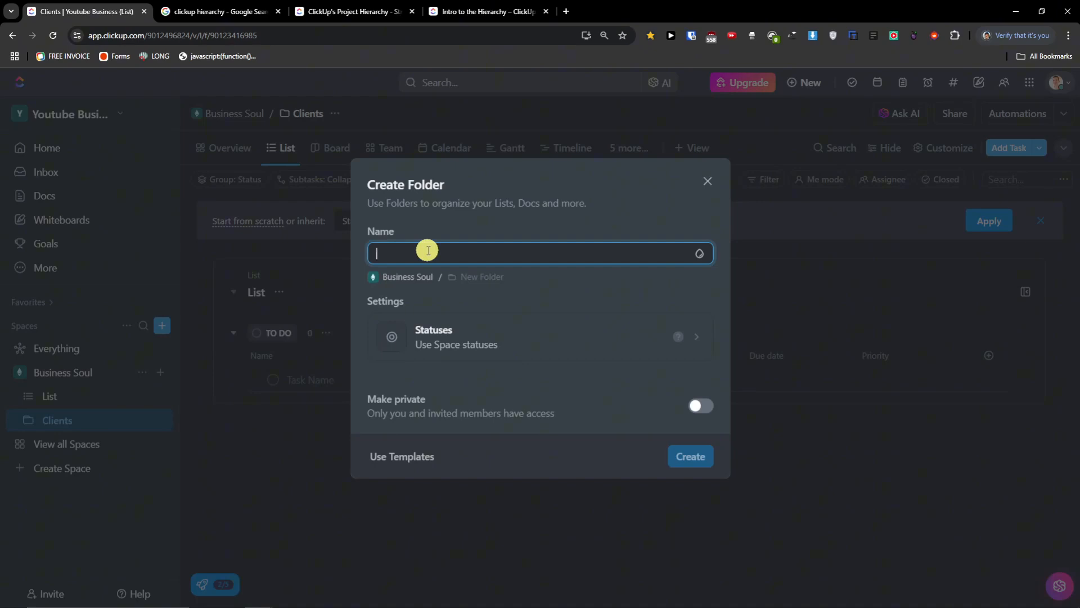
type("Youtube Videos")
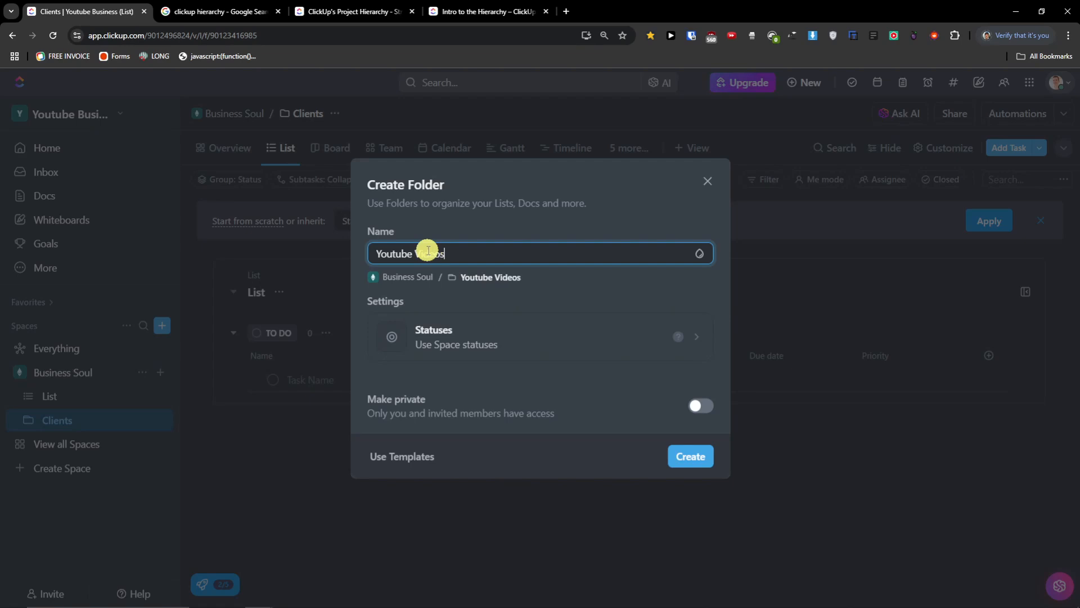
left_click(691, 455)
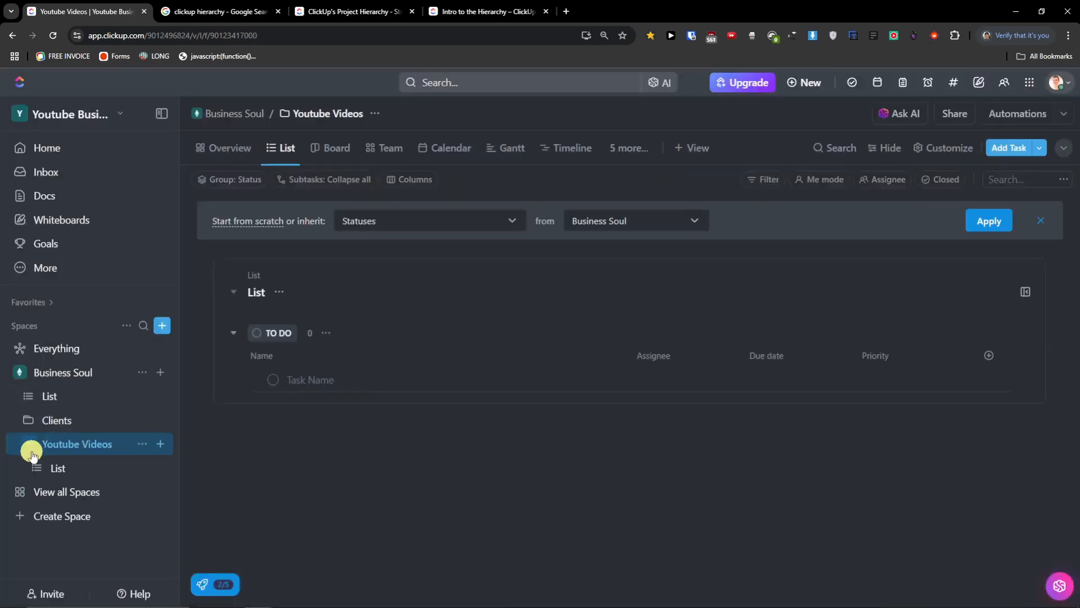
left_click(28, 450)
mouse_move(31, 395)
left_mouse_down()
mouse_move(72, 429)
mouse_move(28, 396)
mouse_move(11, 401)
left_mouse_up()
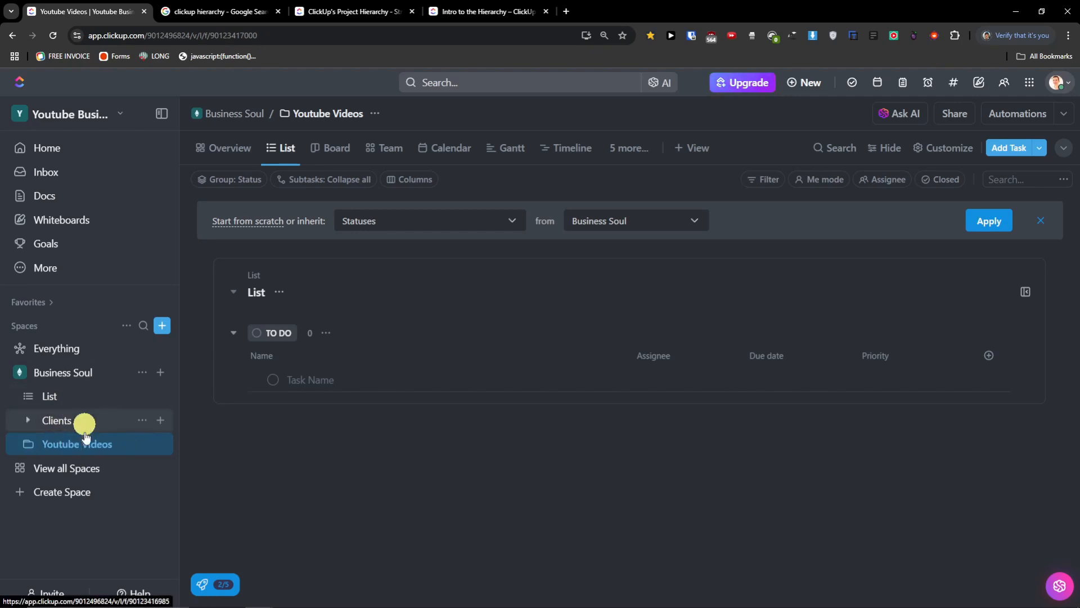
left_click(27, 444)
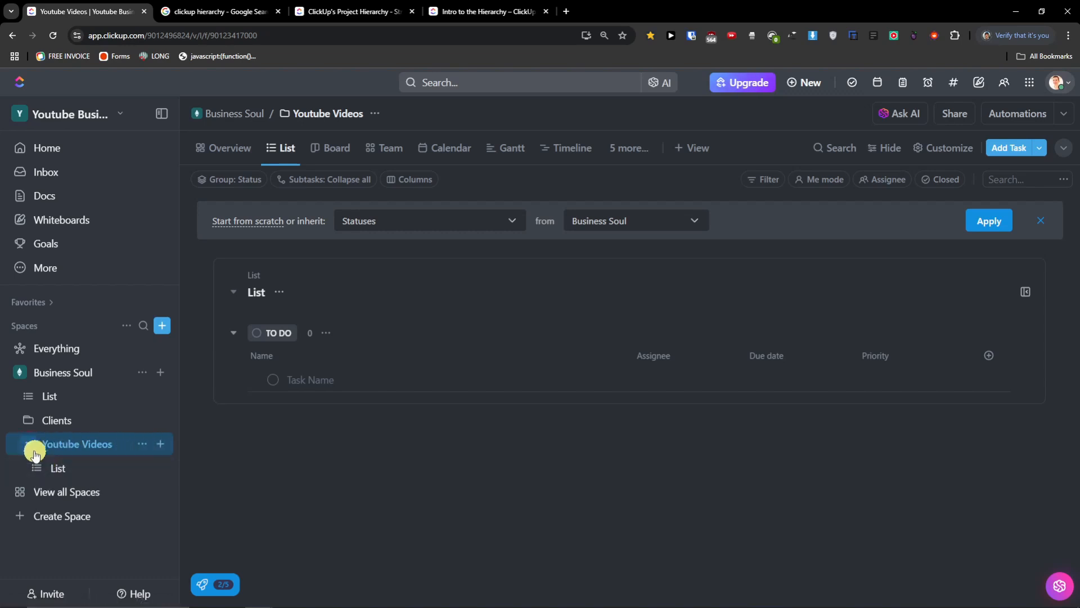
left_click(27, 446)
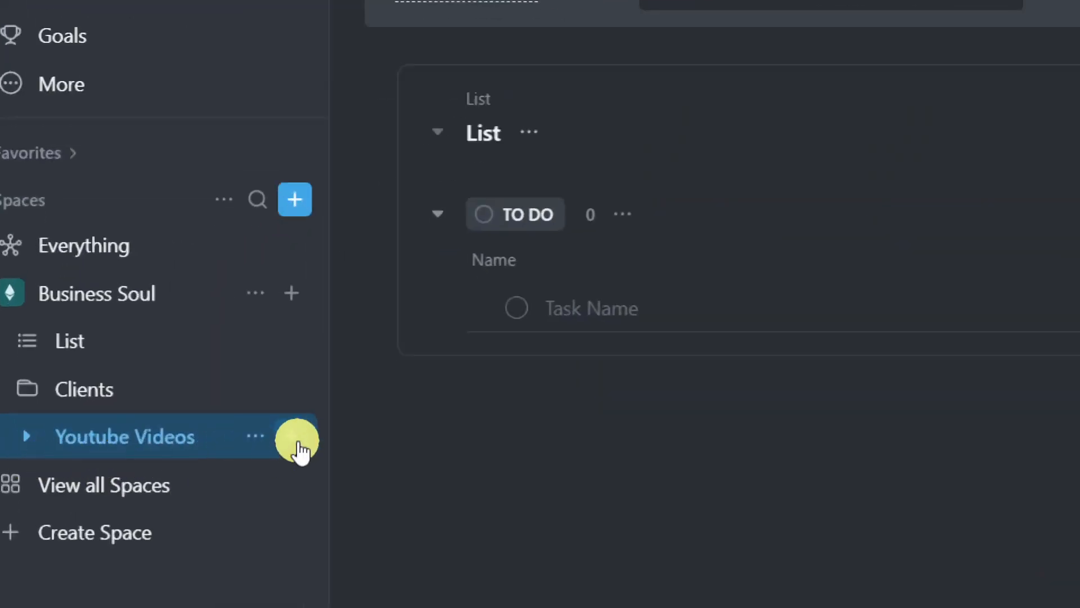
- Create a Project Management Videos list in Youtube Videos and dismiss the custom field panel
left_click(294, 442)
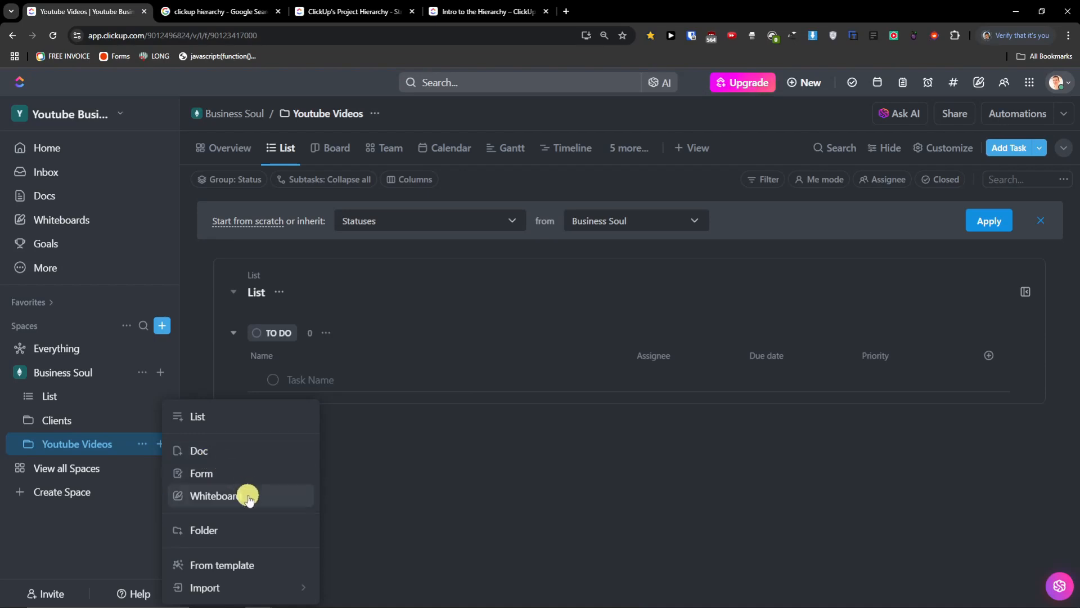
left_click(208, 421)
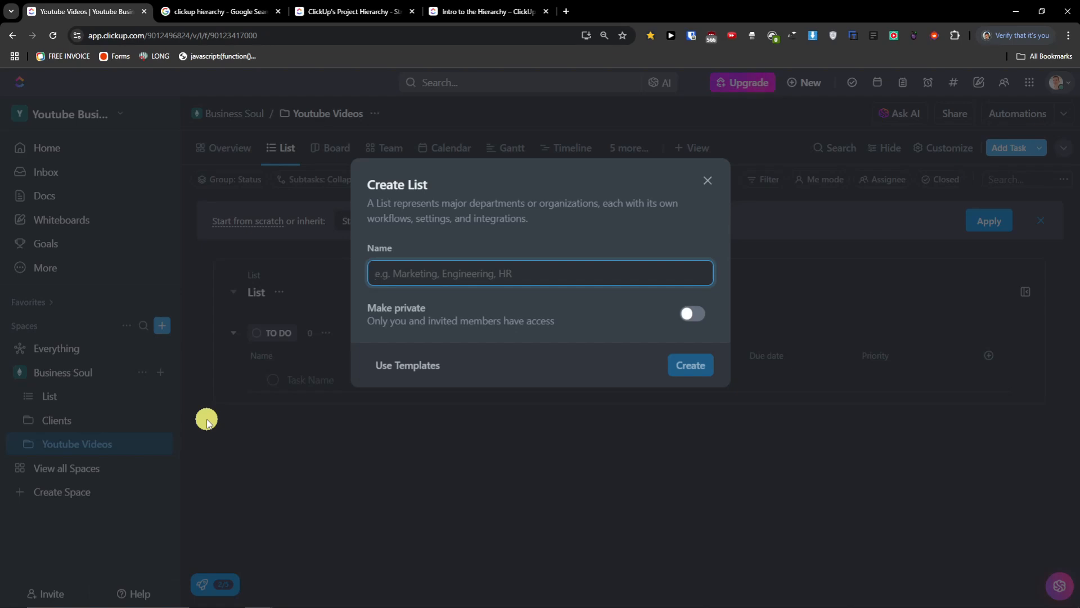
type("Proje")
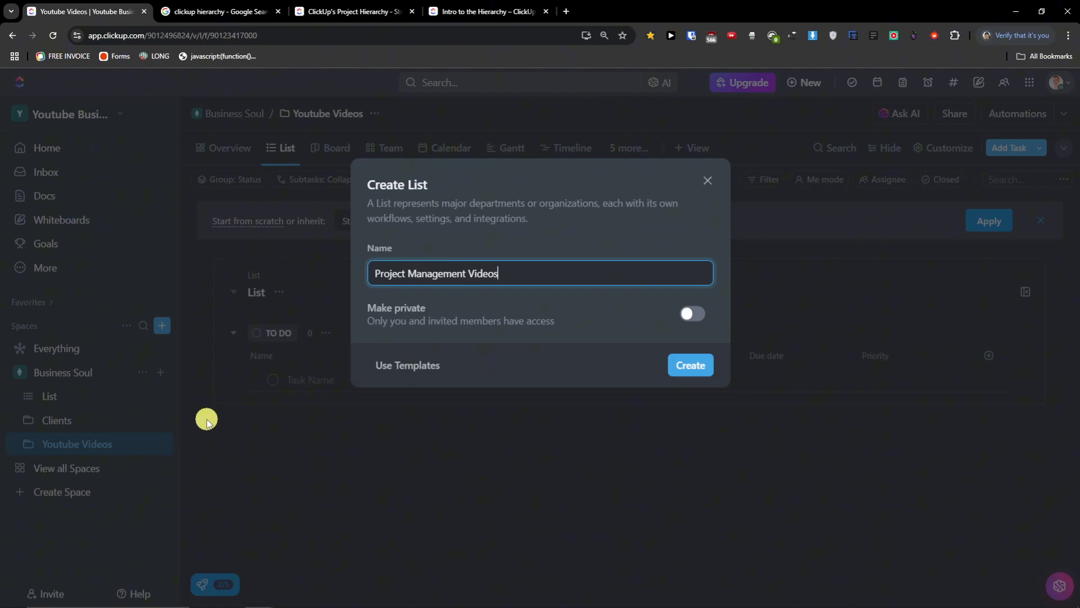
type("ct Management Videos")
left_click(685, 365)
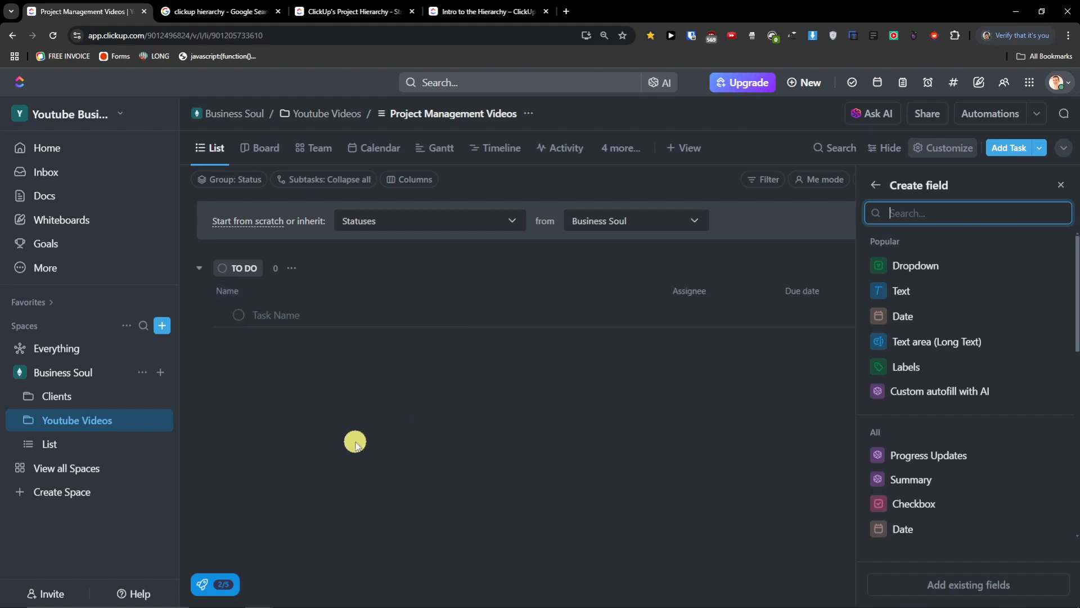
left_click(1061, 186)
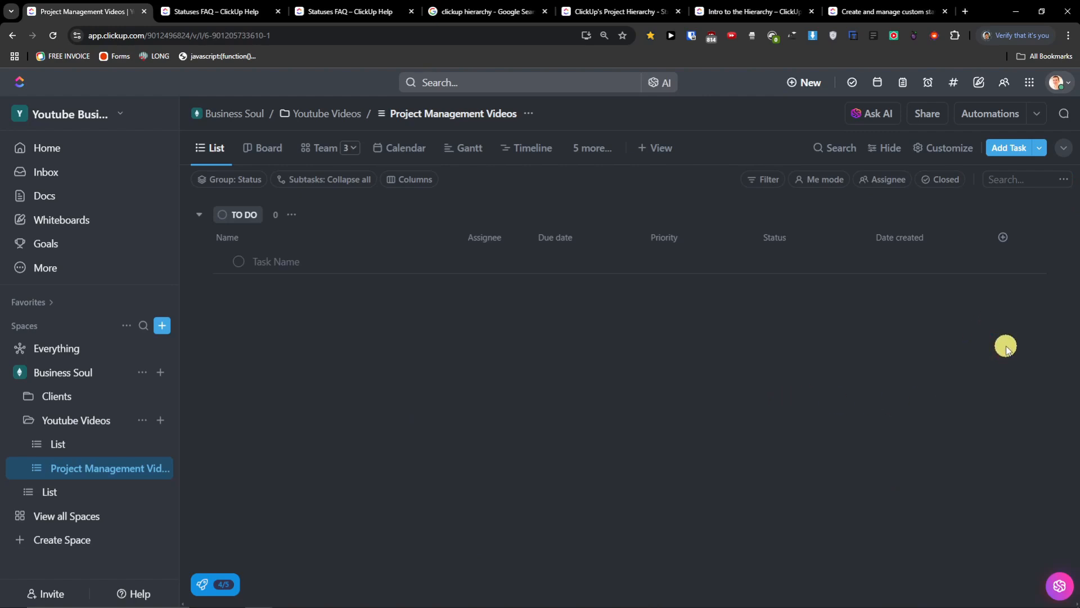
- Zoom in the page and expand the Project Management Videos list header
key("ctrl+plus")
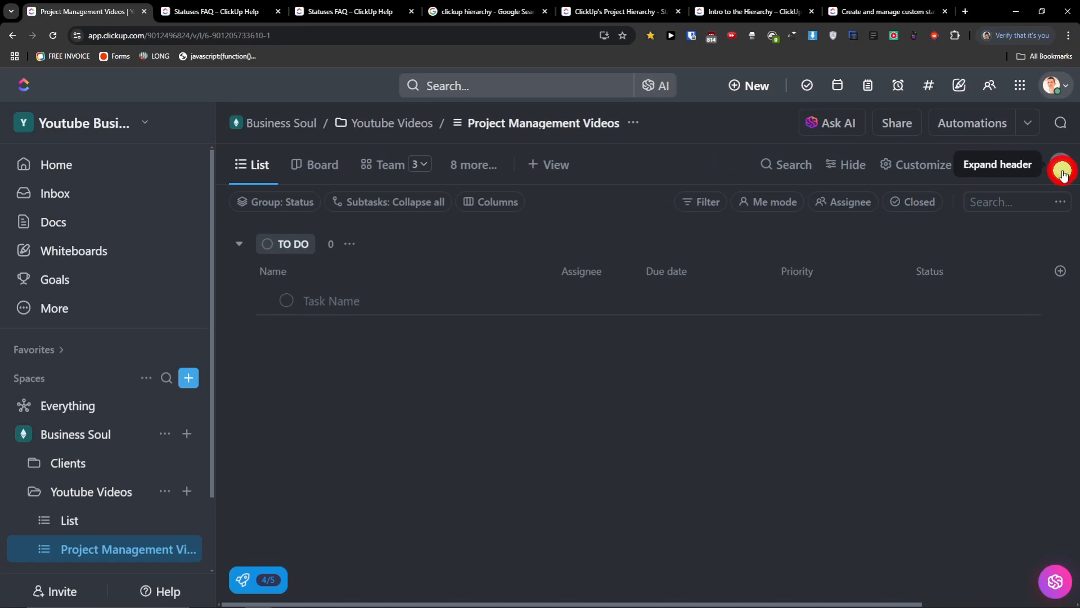
left_click(1063, 172)
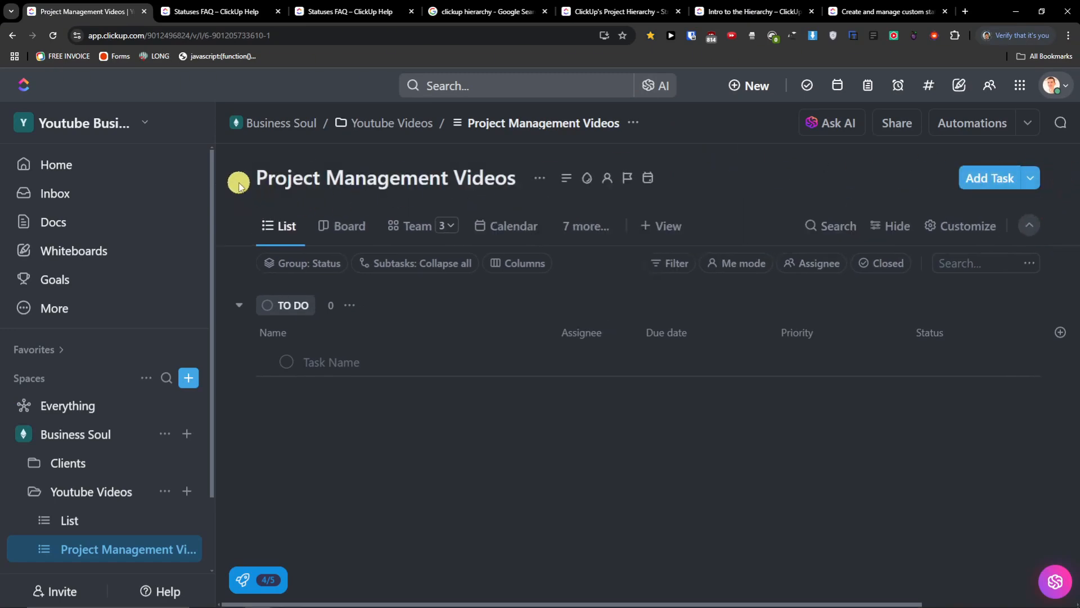
left_click(308, 188)
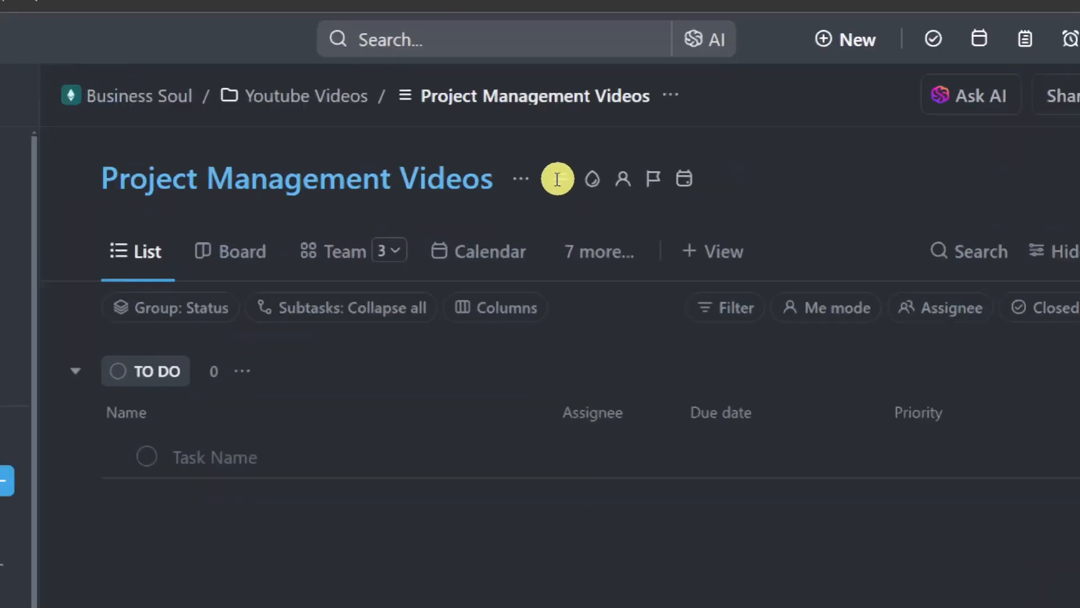
- Colour the list red with the first icon, then browse List settings, Templates and Move to
left_click(517, 179)
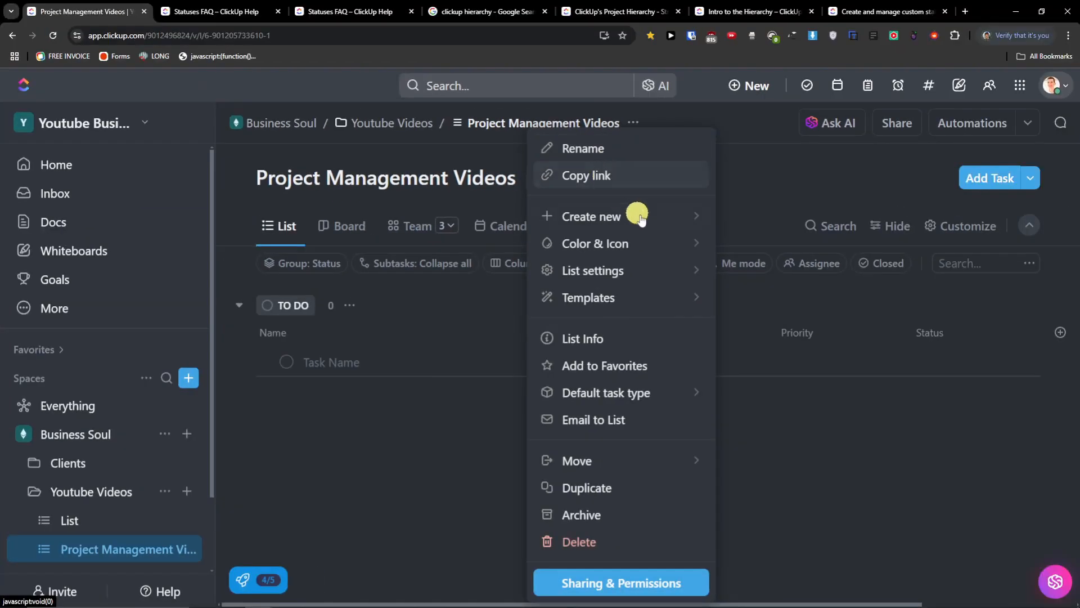
left_click(691, 218)
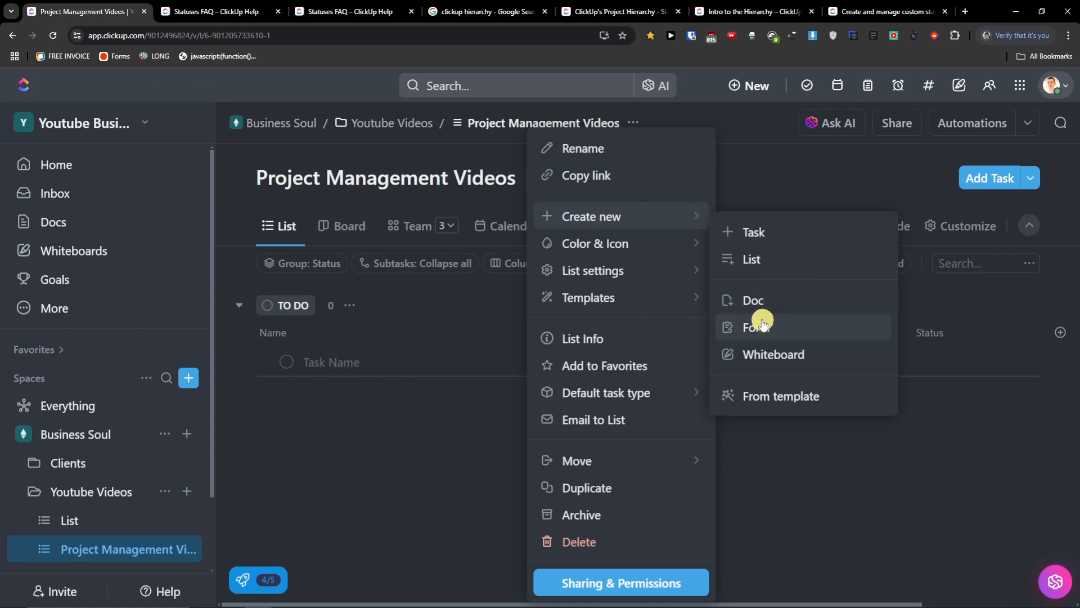
left_click(689, 250)
left_click(755, 284)
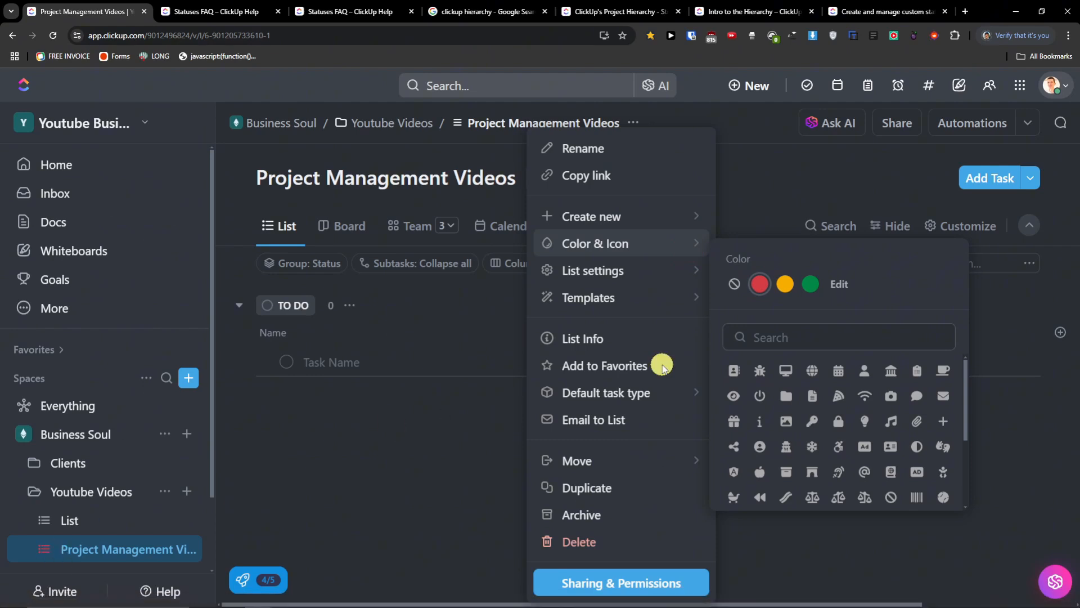
left_click(736, 370)
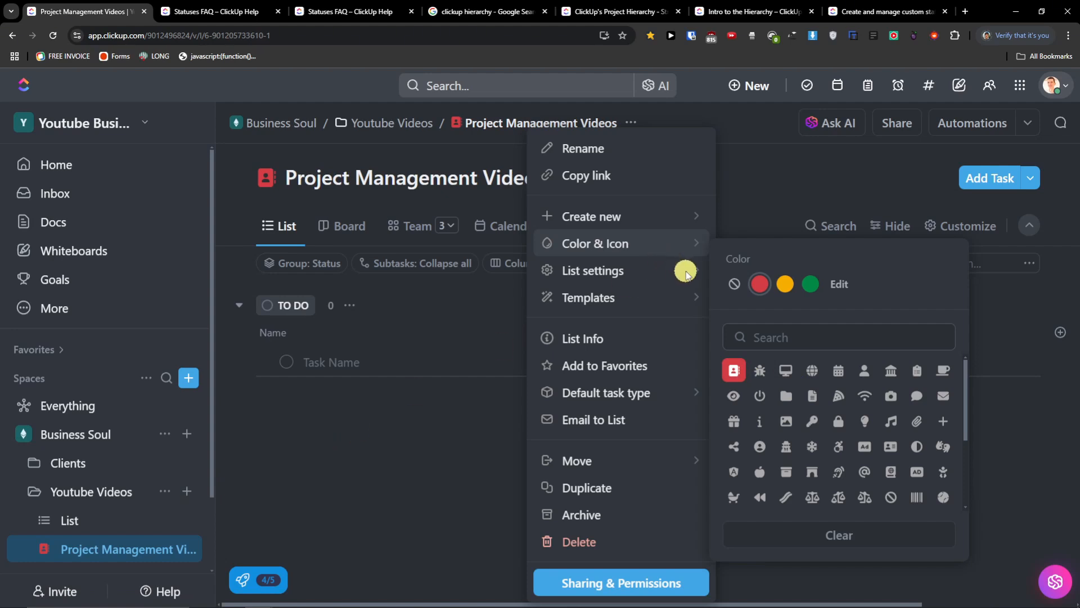
mouse_move(681, 271)
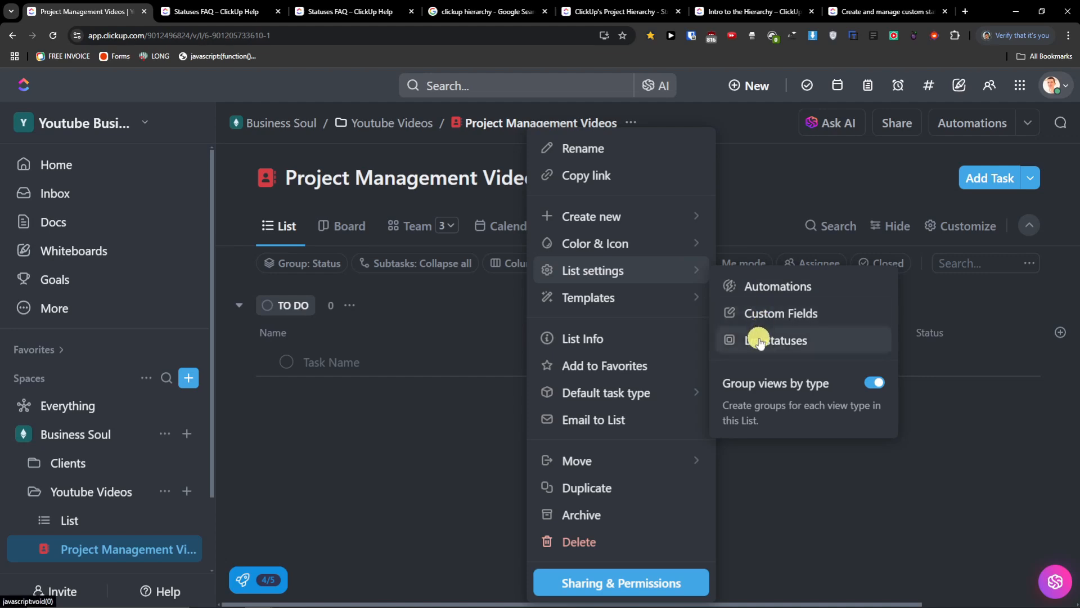
mouse_move(676, 297)
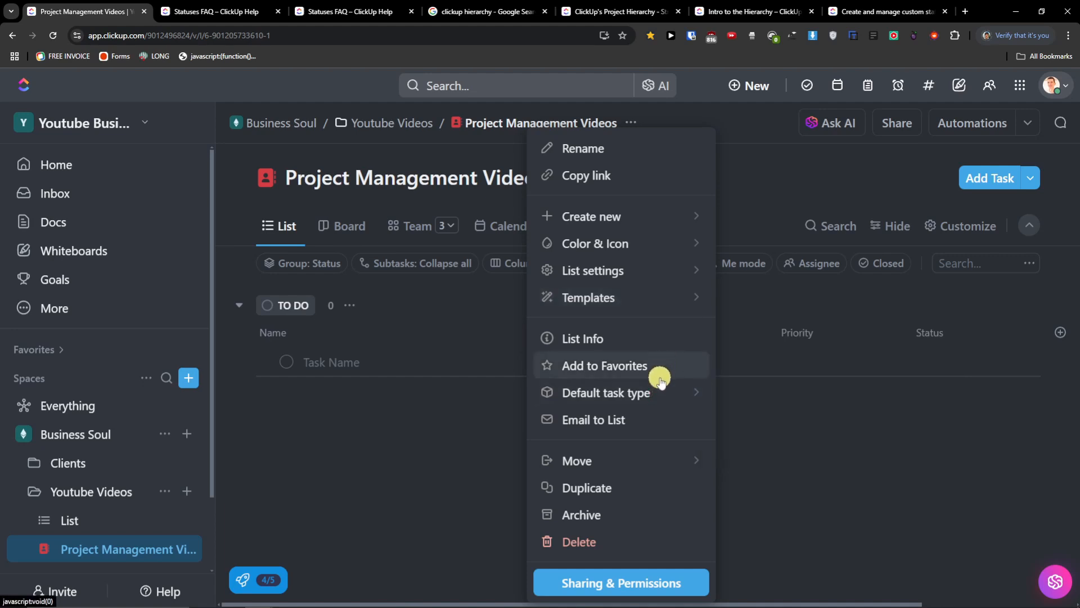
mouse_move(634, 452)
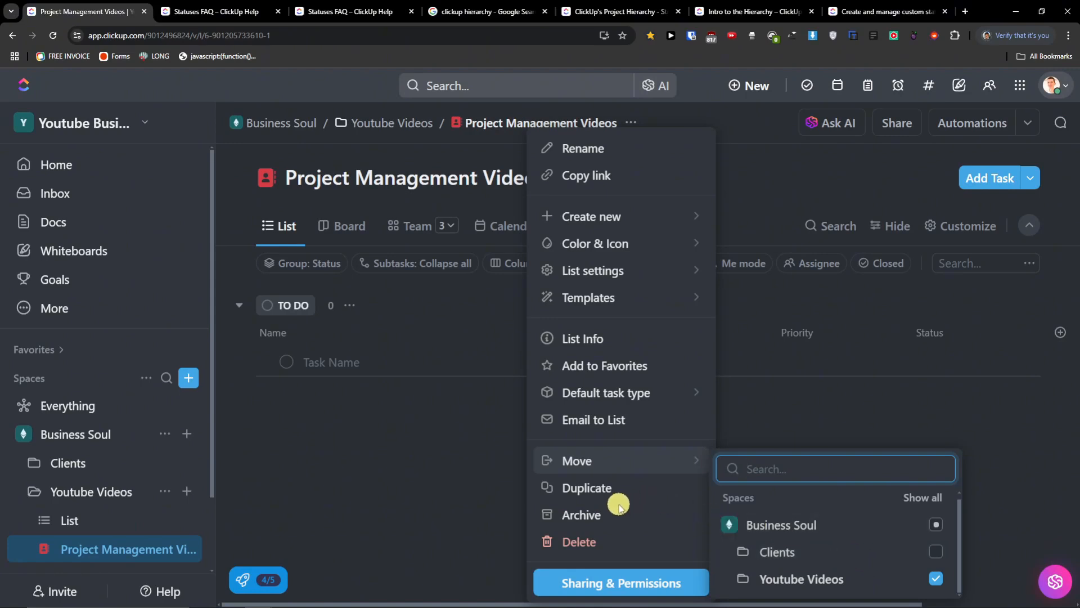
- Switch the list colour to yellow and back to red, then glance at the description
left_click(482, 499)
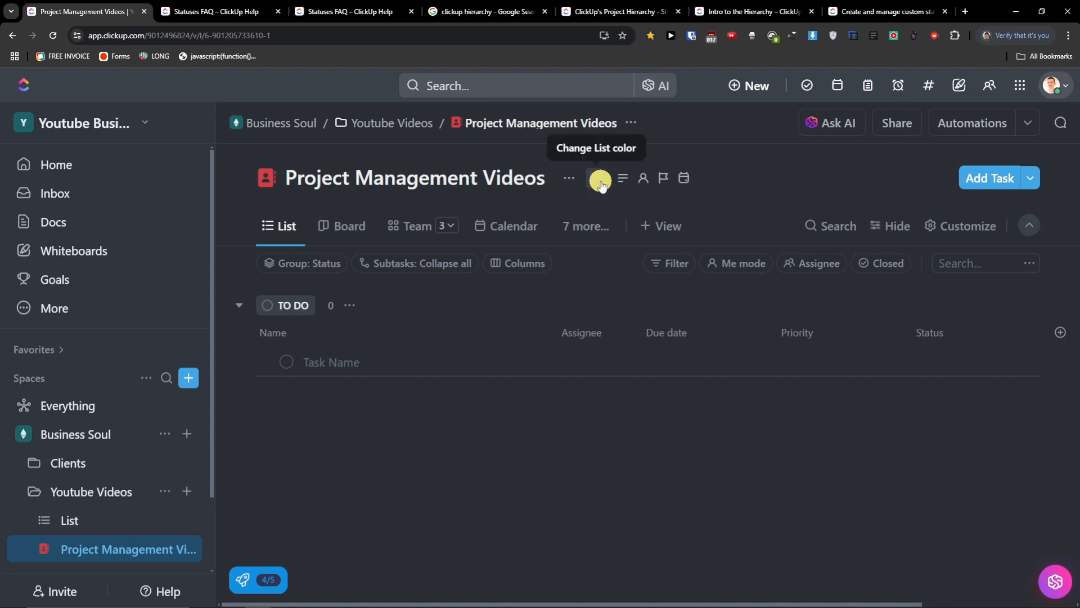
left_click(598, 181)
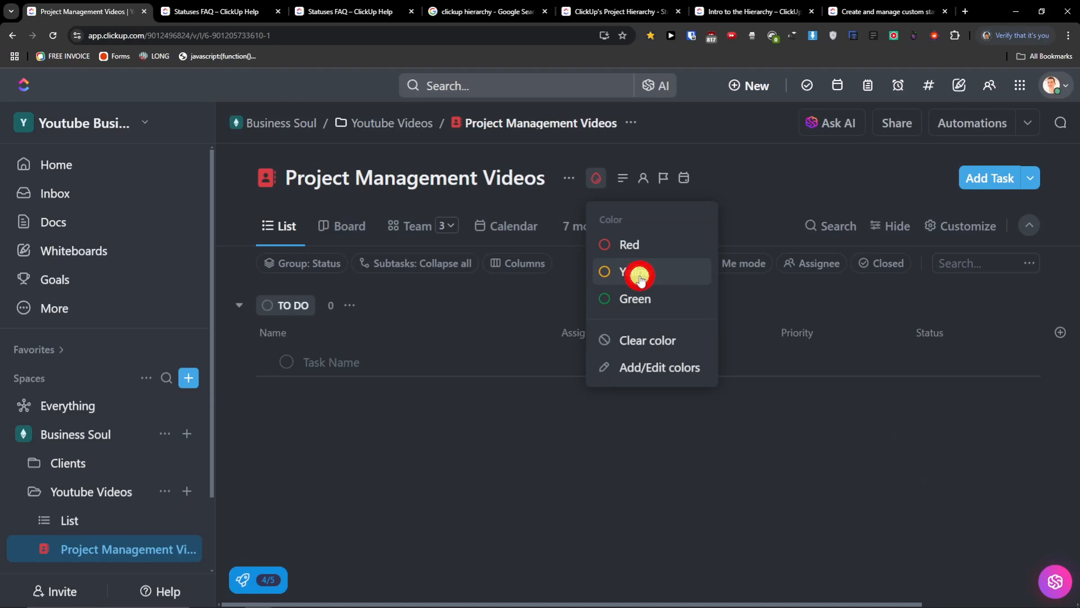
left_click(639, 274)
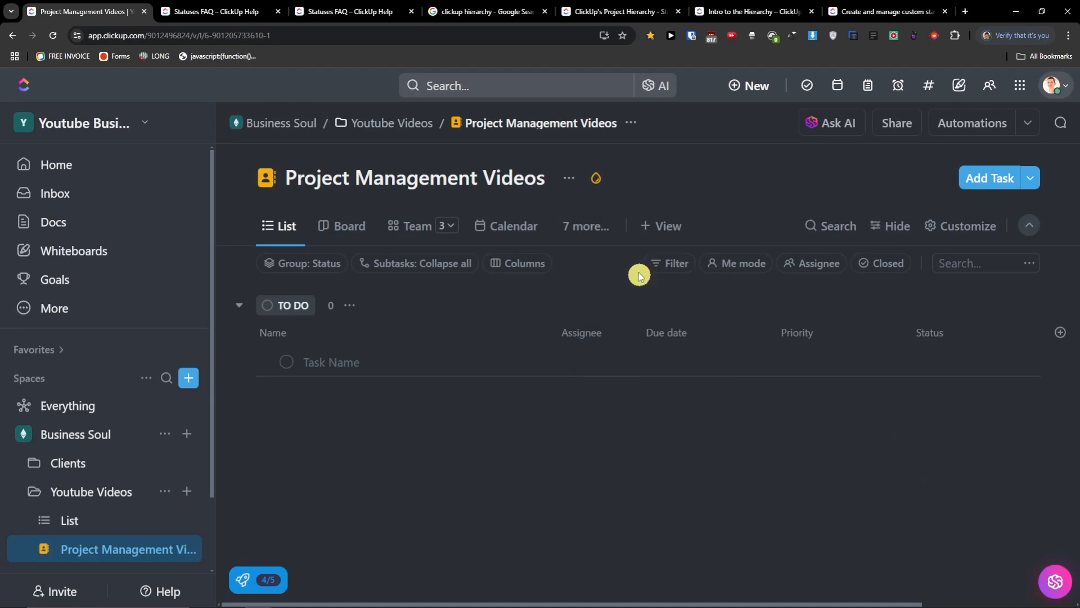
left_click(598, 178)
left_click(630, 244)
left_click(597, 177)
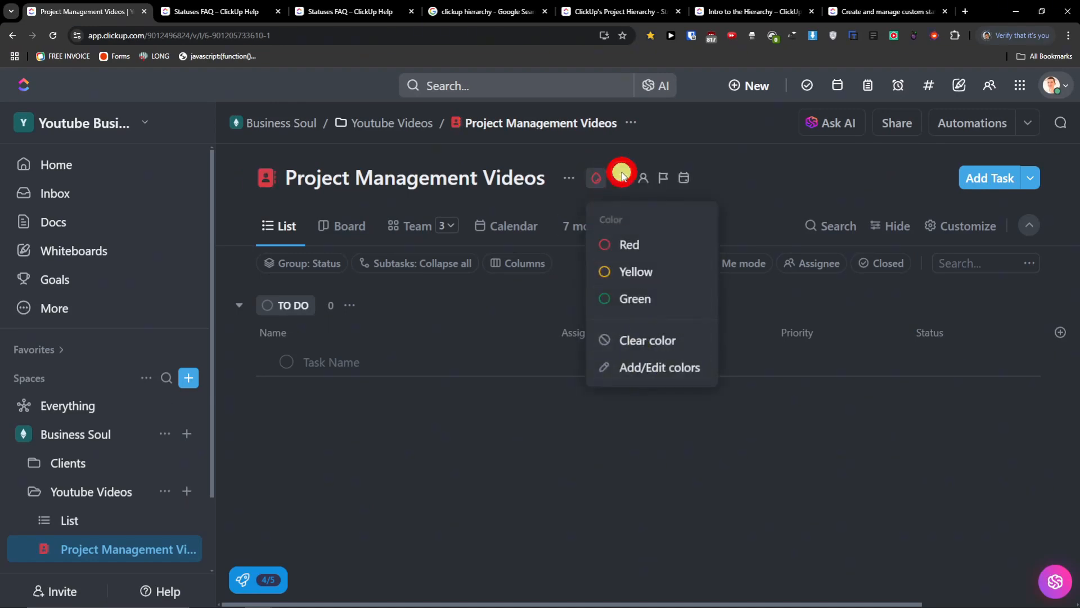
left_click(622, 175)
left_click(621, 178)
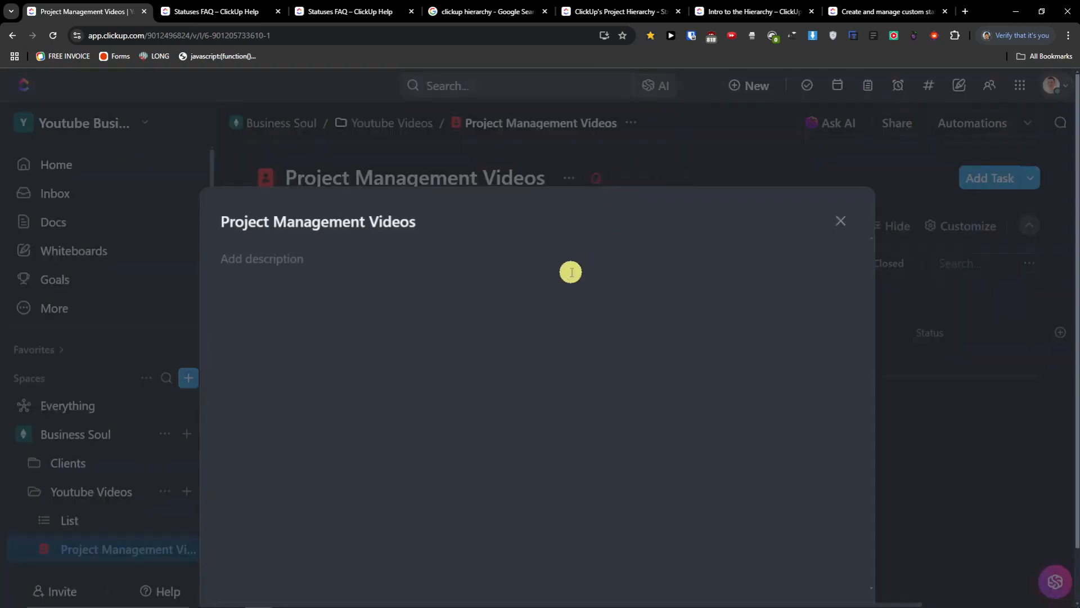
left_click(844, 227)
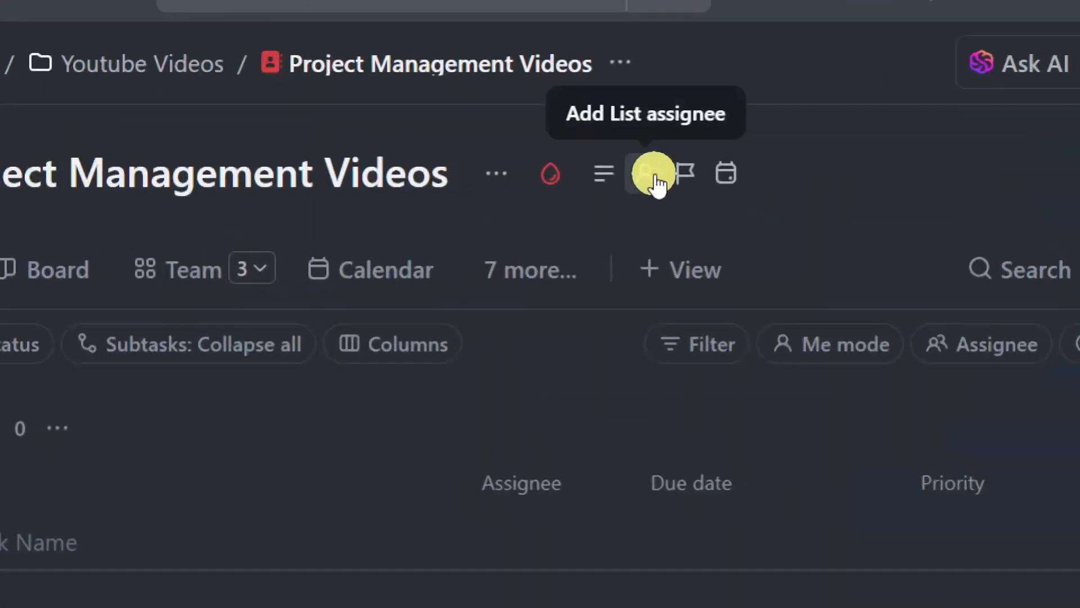
- Set the list priority to High then clear it, and close the date picker unset
left_click(691, 173)
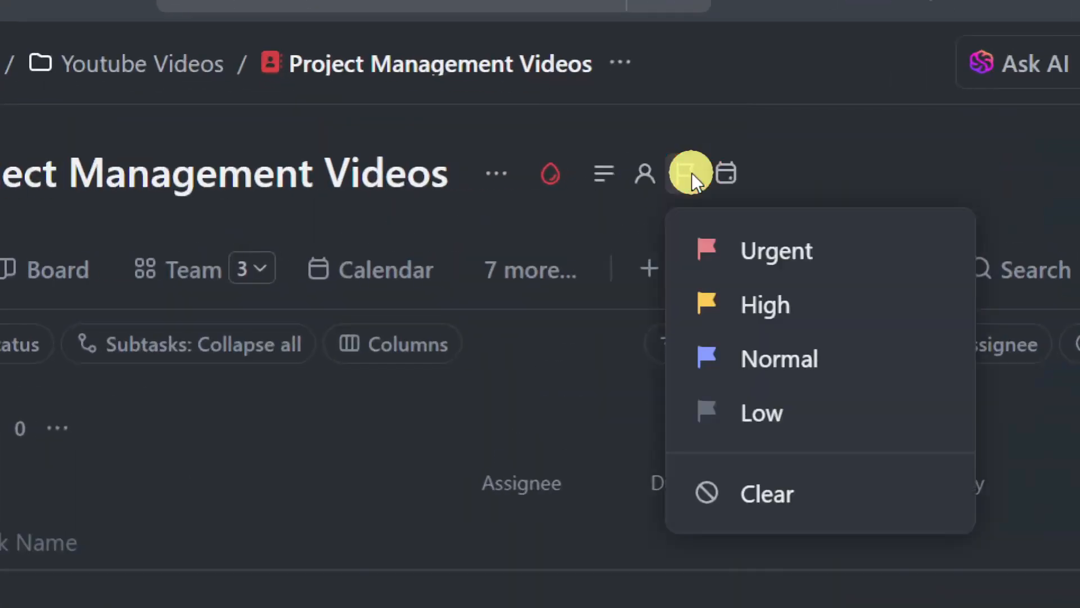
left_click(766, 303)
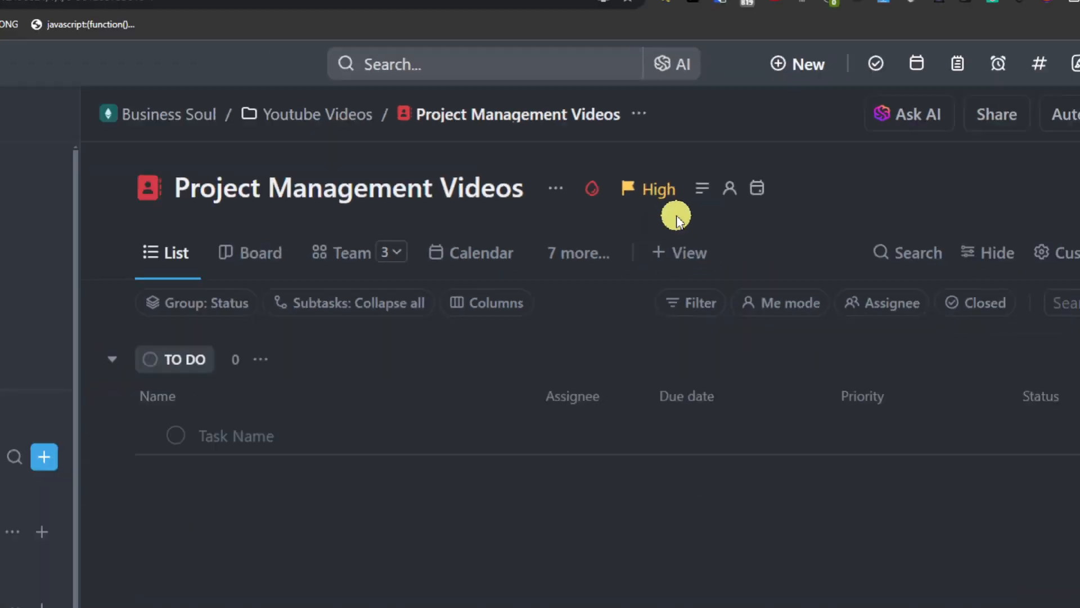
left_click(646, 178)
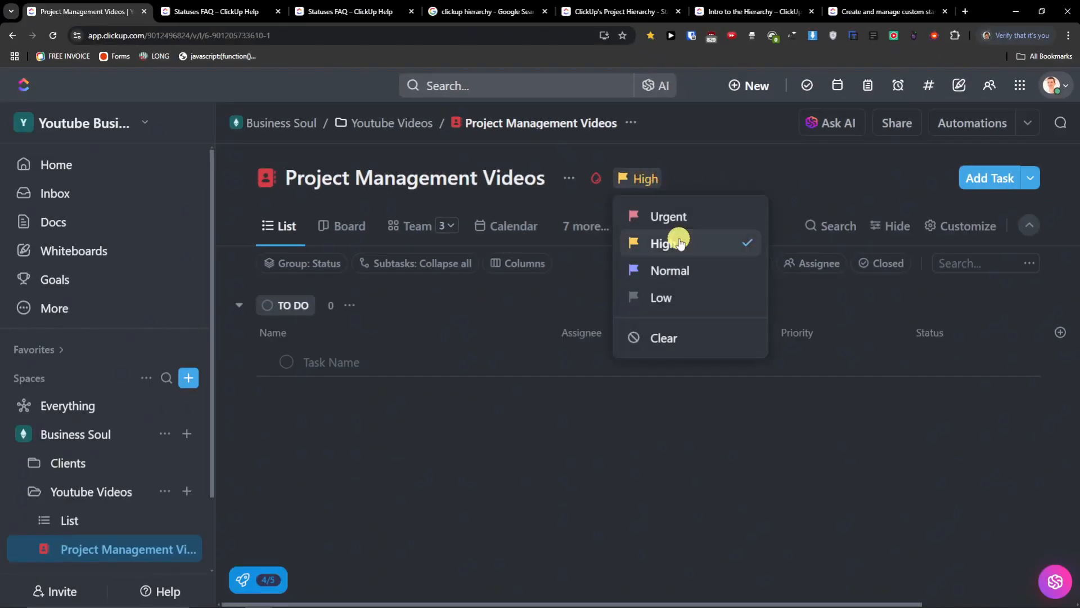
left_click(675, 338)
mouse_move(650, 179)
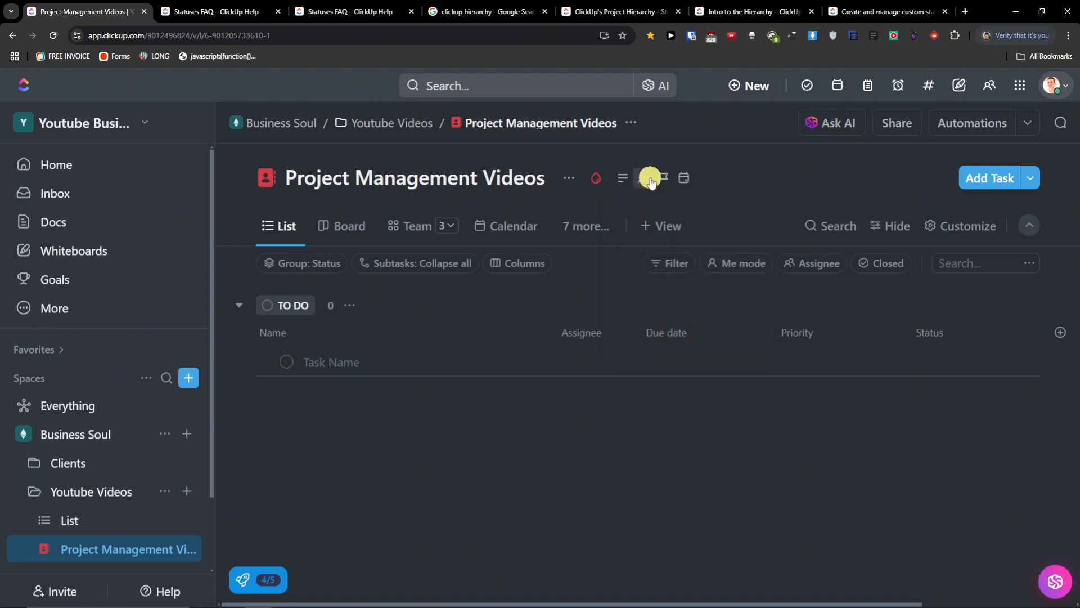
left_click(685, 179)
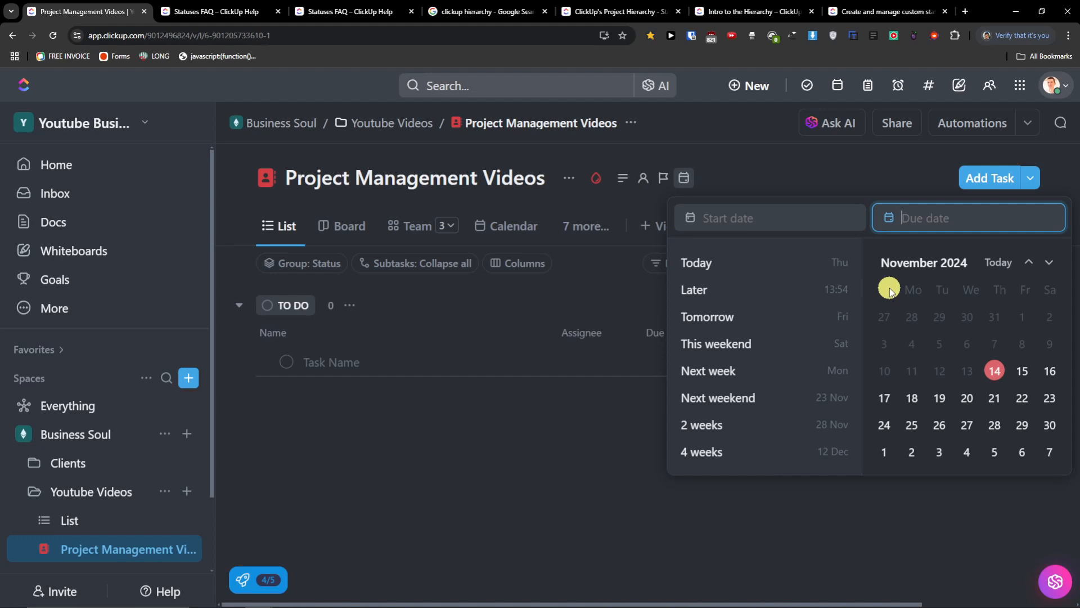
left_click(781, 161)
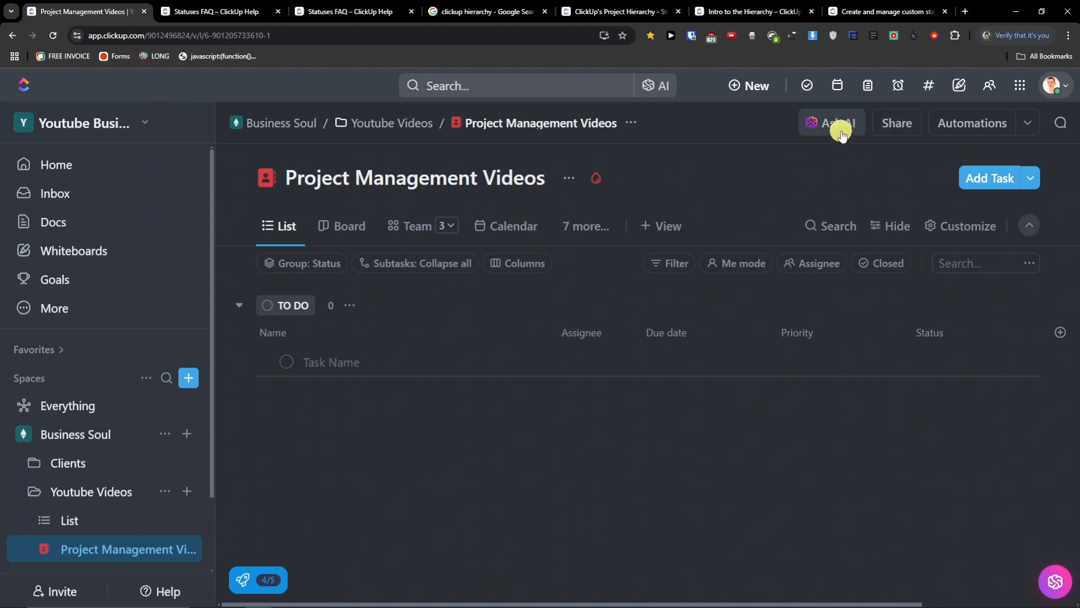
left_click(898, 123)
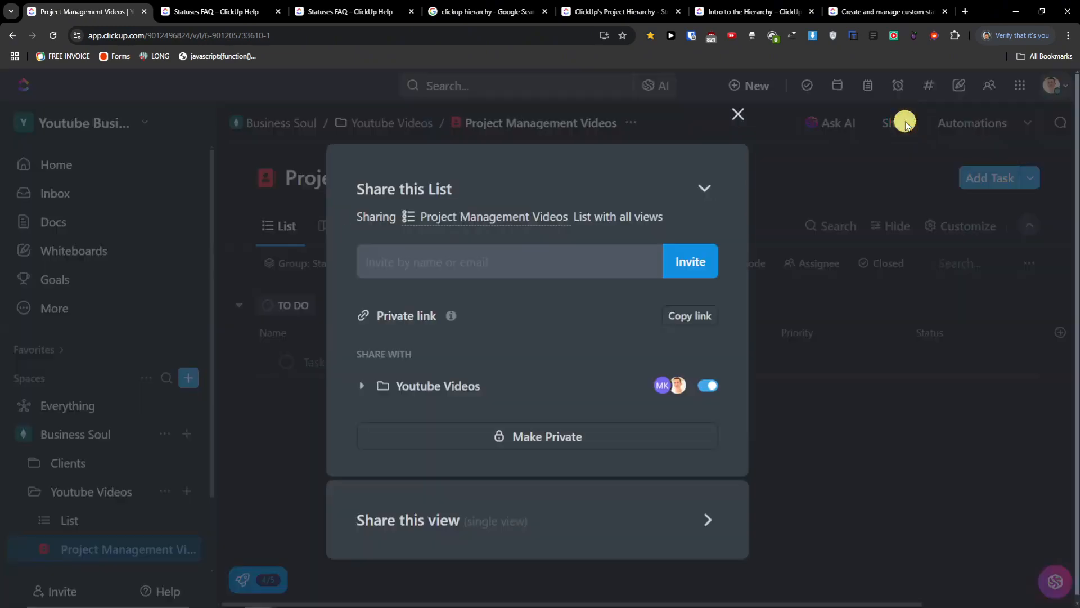
left_click(740, 121)
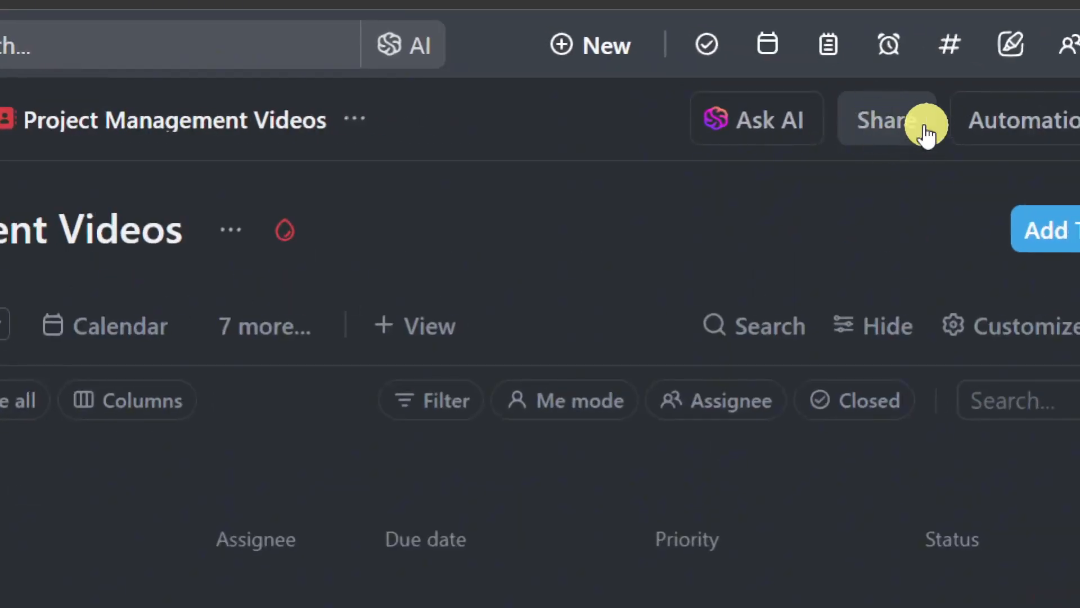
left_click(1023, 125)
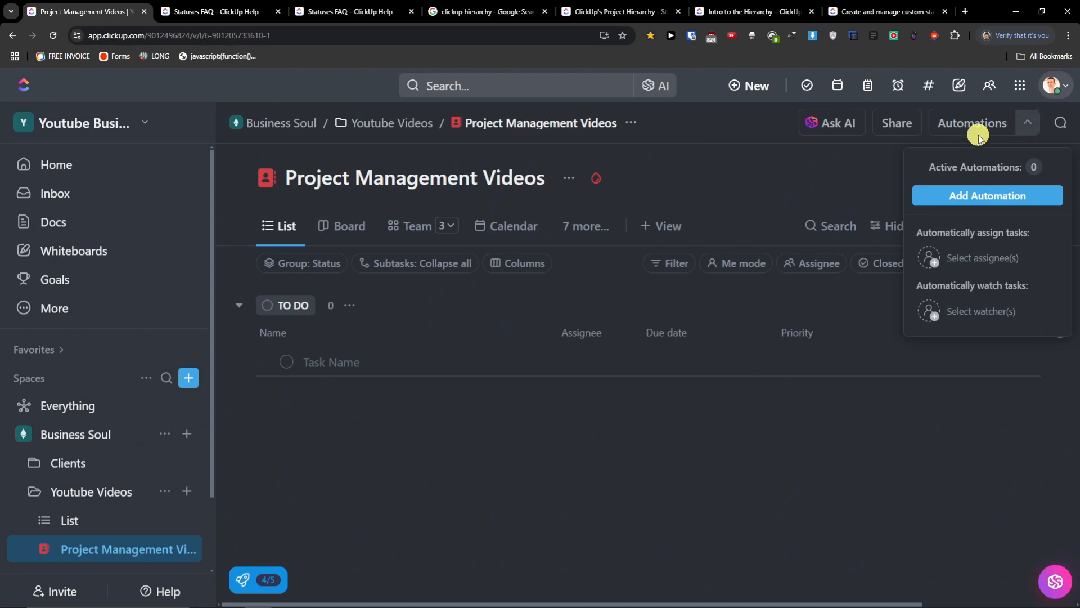
left_click(827, 180)
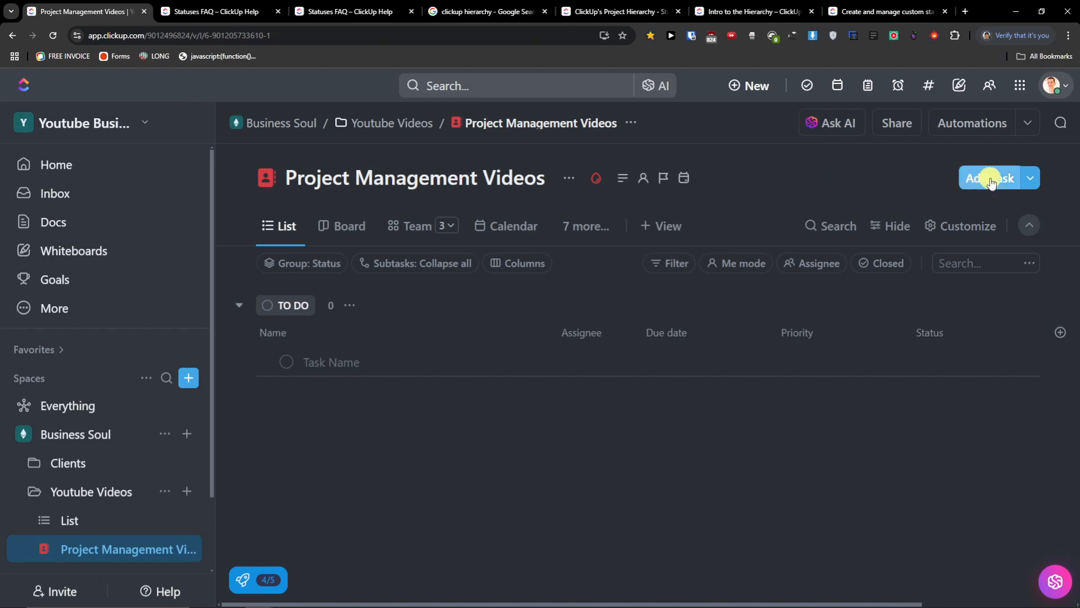
- Create a test lead in the list with a sample name
left_click(1030, 179)
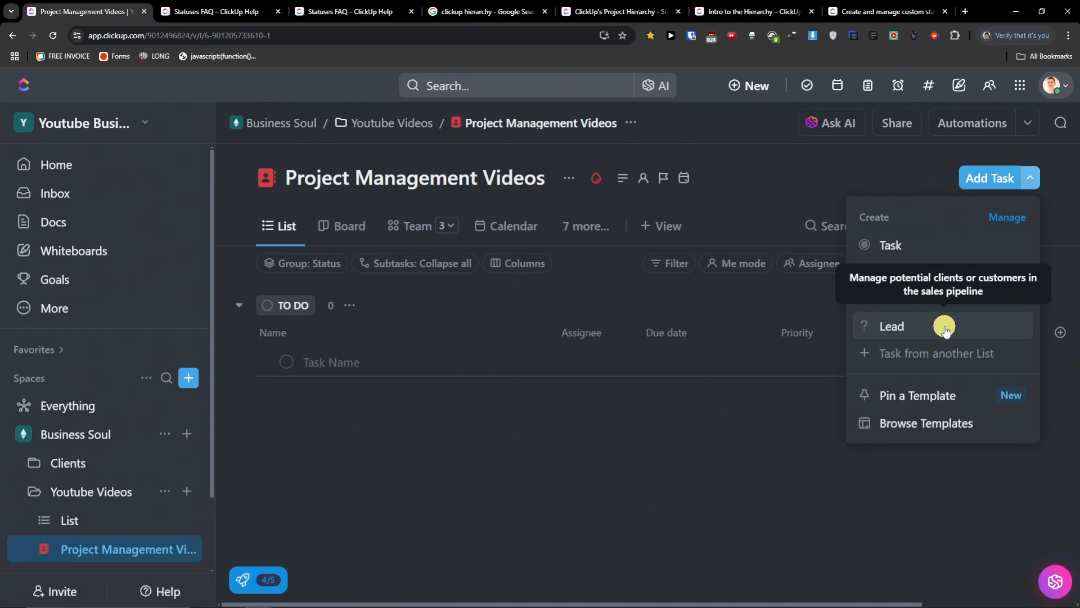
left_click(946, 330)
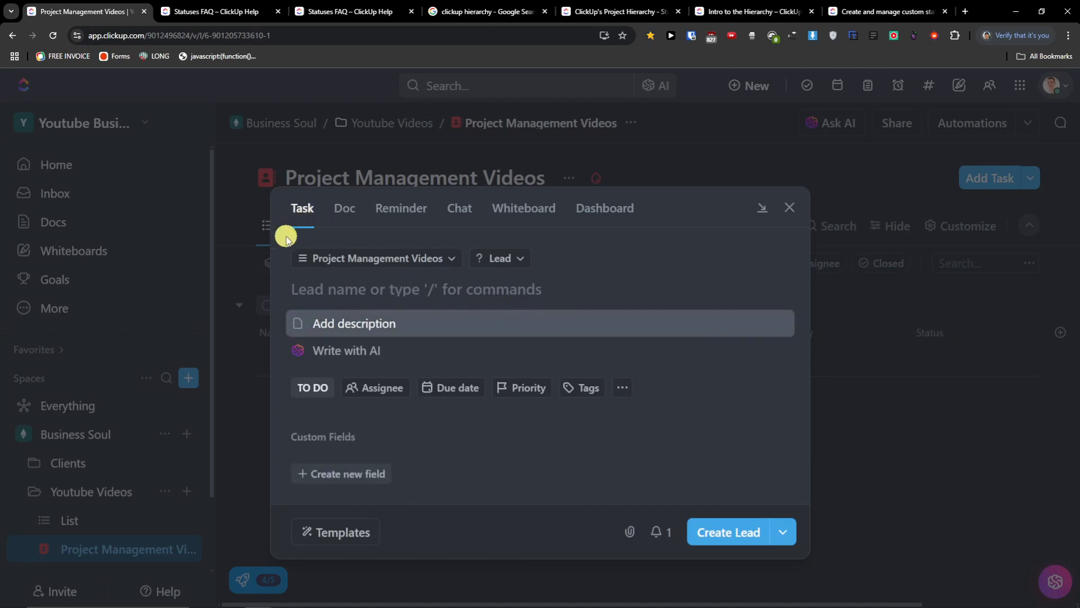
type("111")
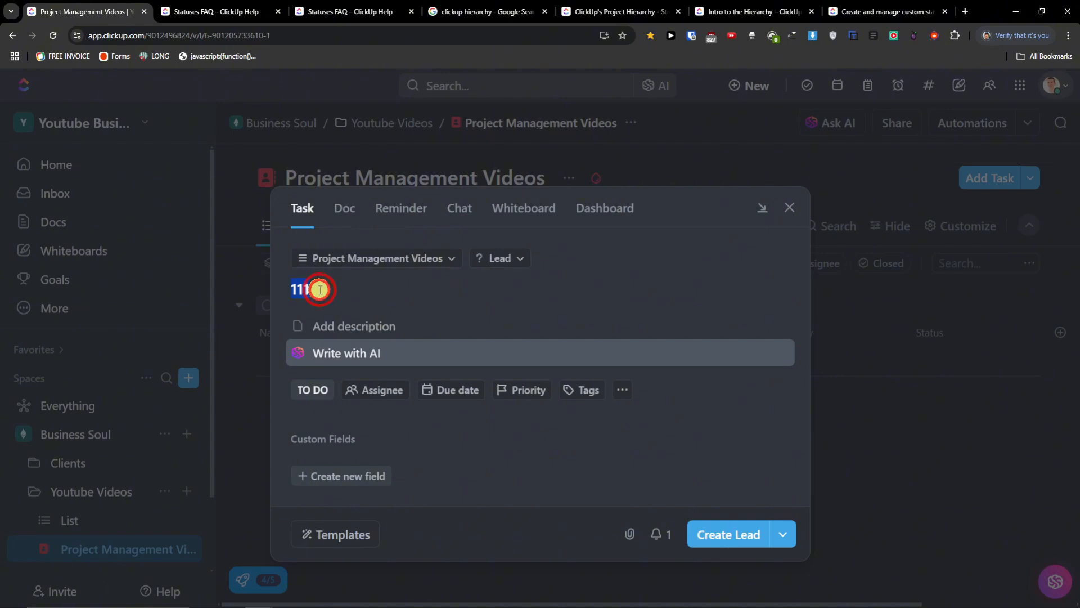
type("Jes")
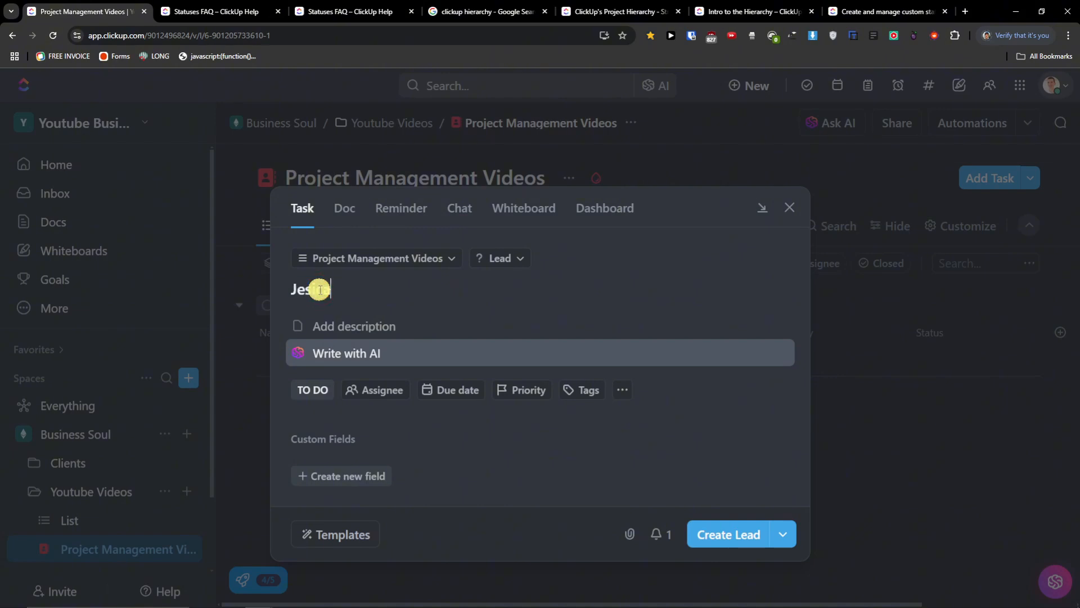
type("ica")
left_click(735, 540)
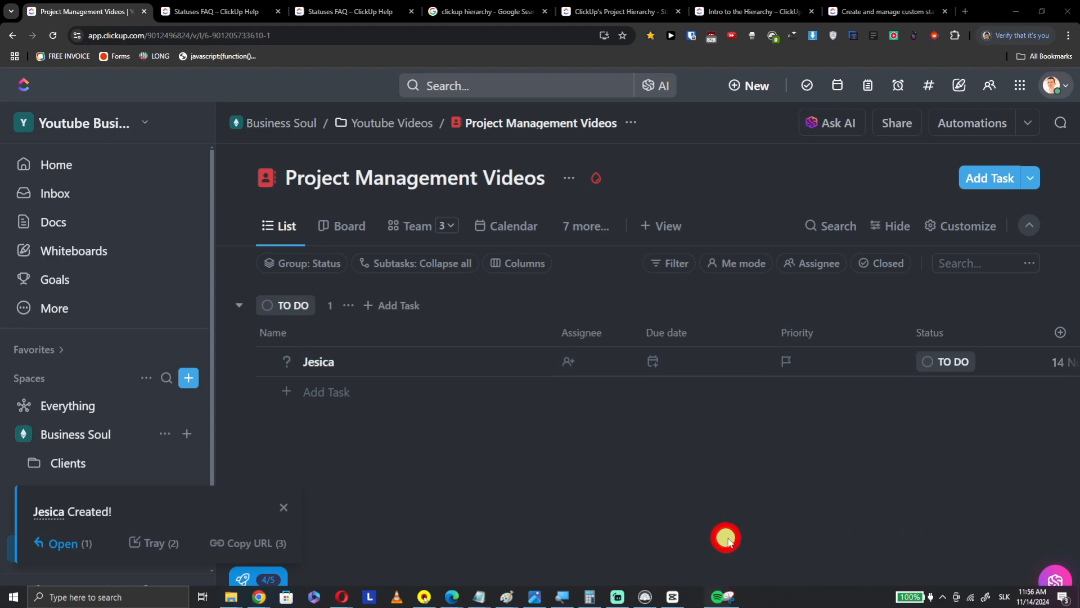
- Move the test lead to trash and bring up the item-type choices again
left_click_drag(721, 604, 520, 556)
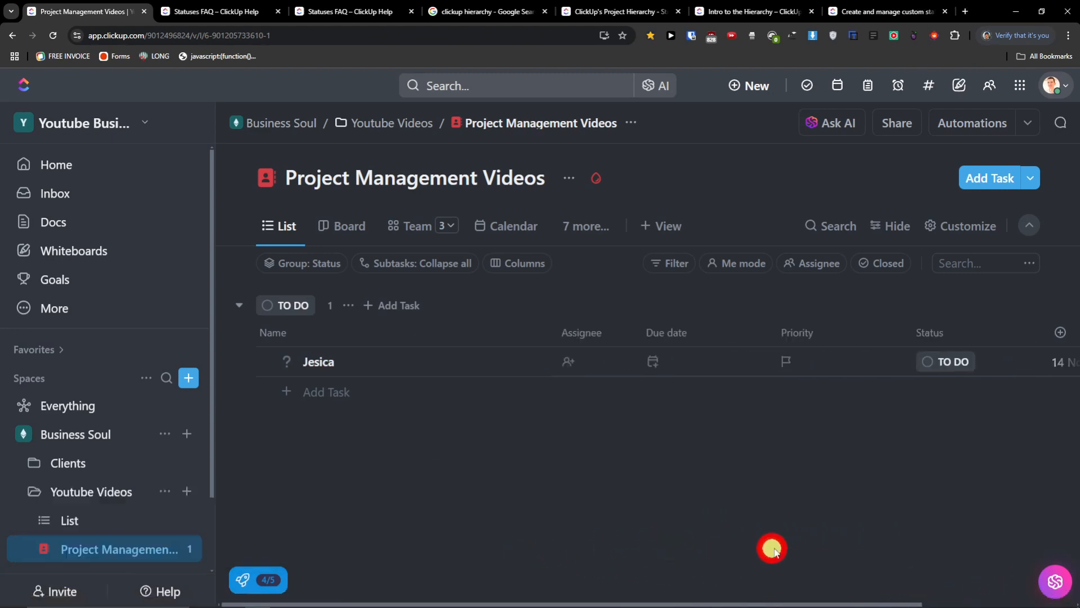
left_click_drag(888, 603, 1010, 599)
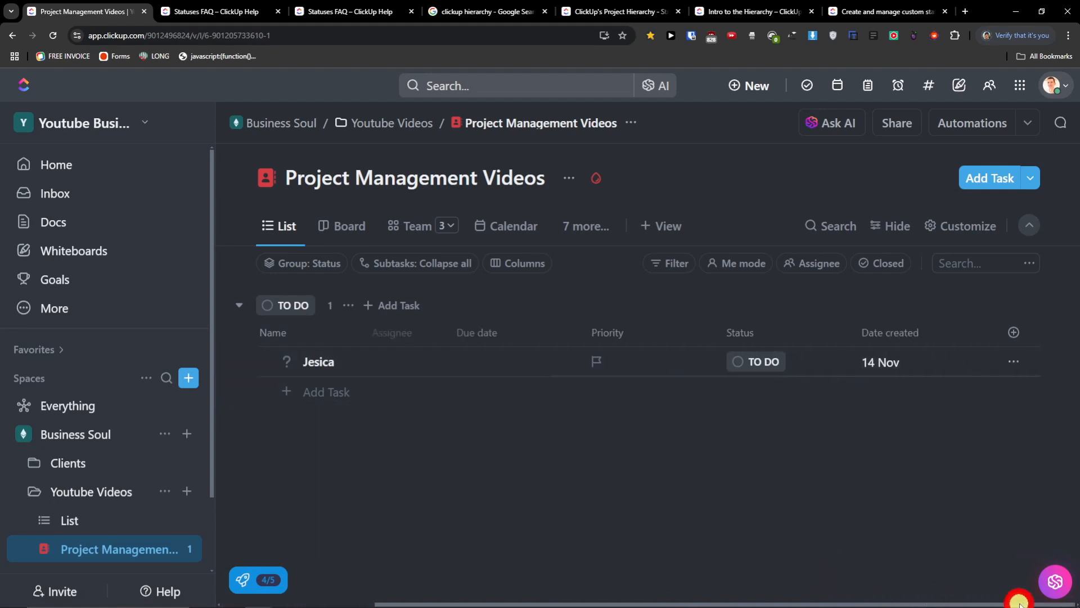
left_click(1011, 367)
left_click(932, 539)
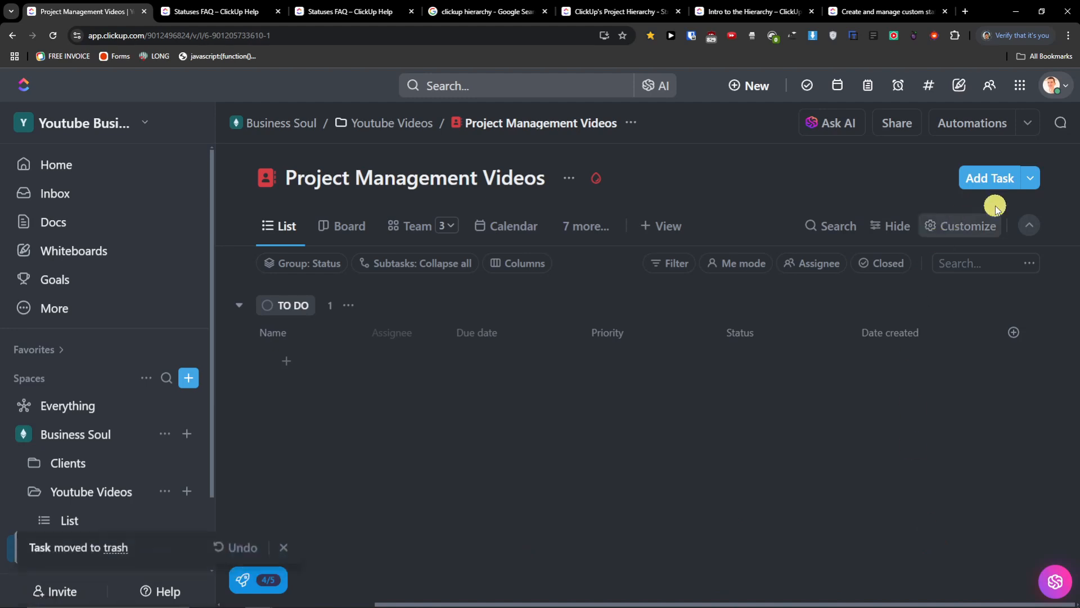
left_click(1033, 178)
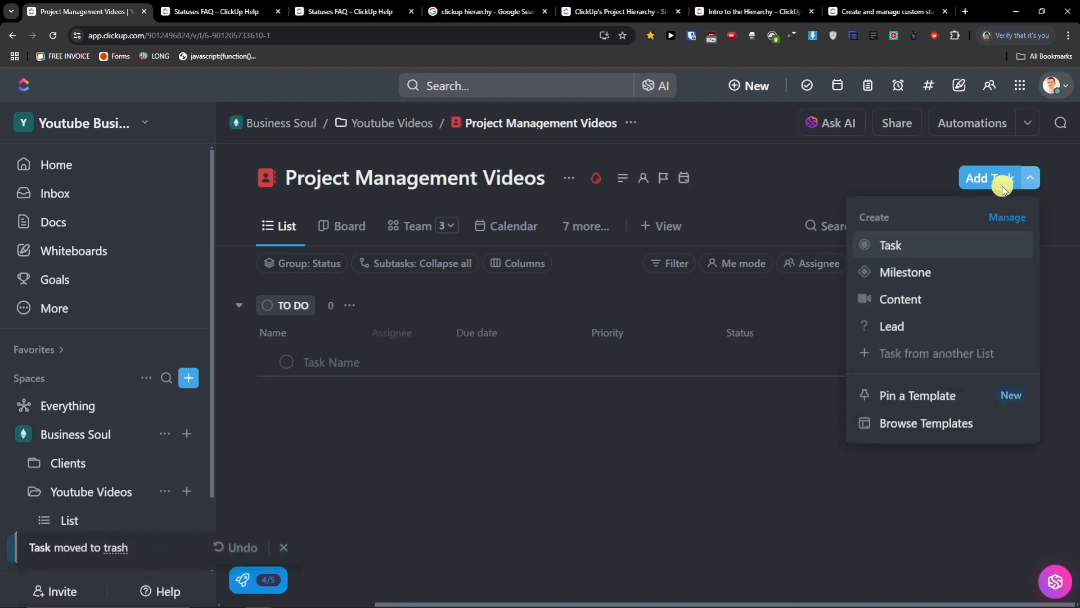
left_click(894, 172)
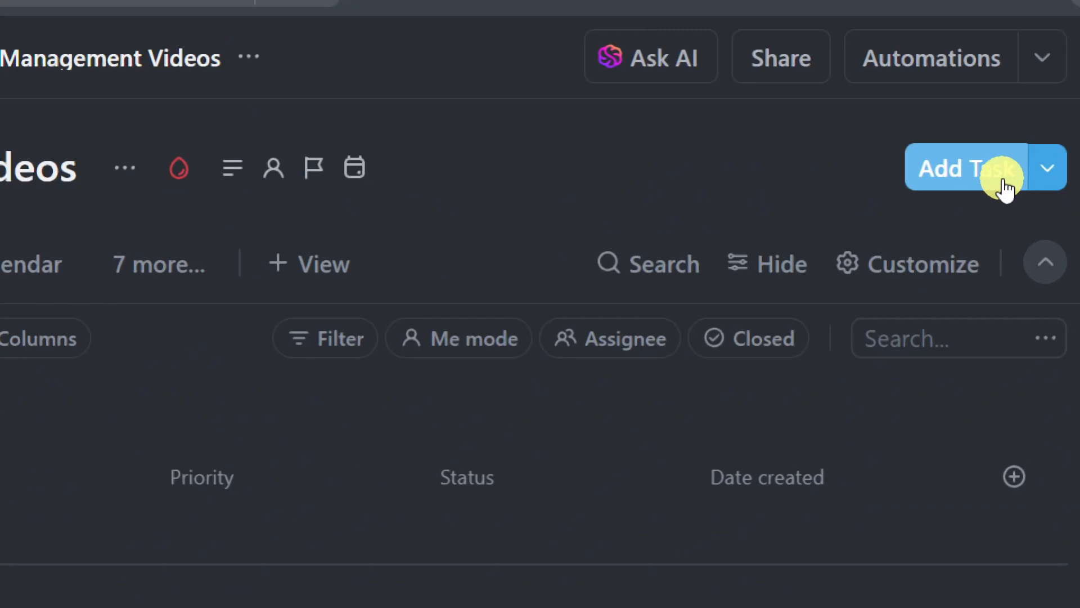
left_click(1003, 179)
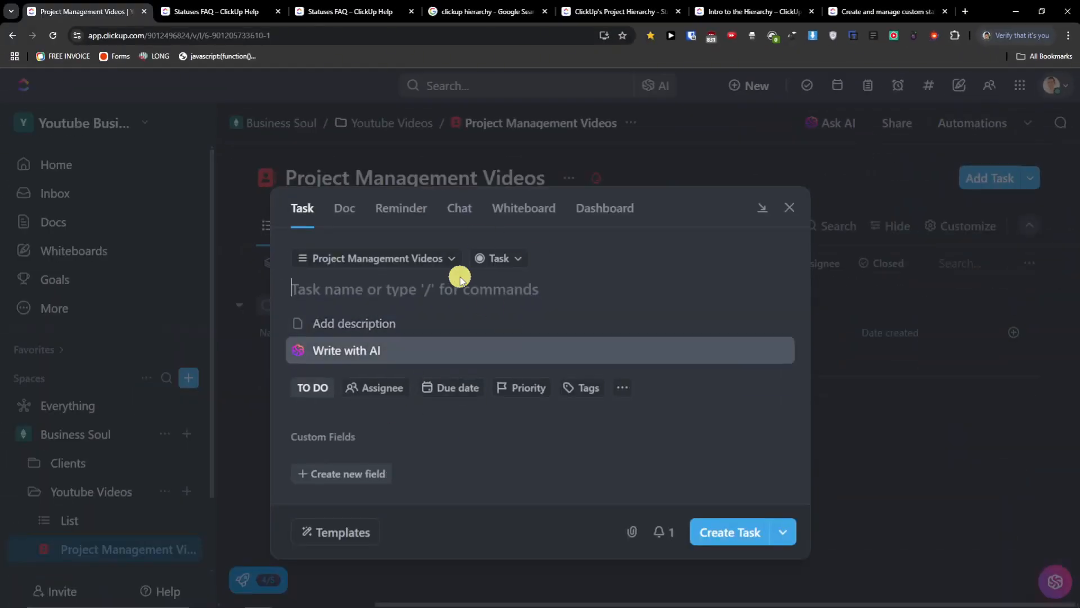
left_click(793, 213)
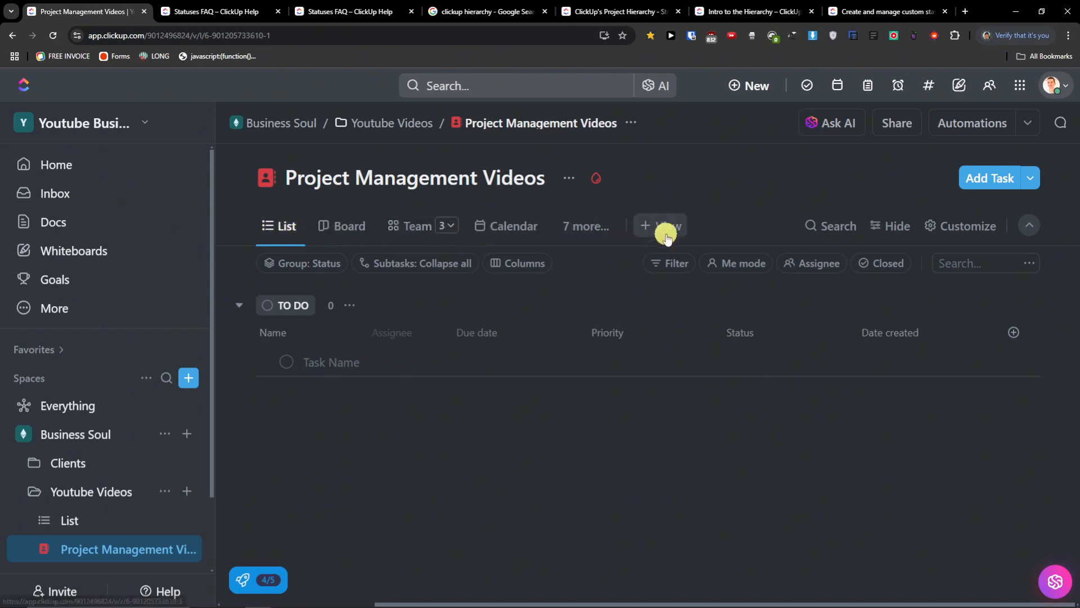
left_click(601, 228)
scroll(632, 427, "down", 4)
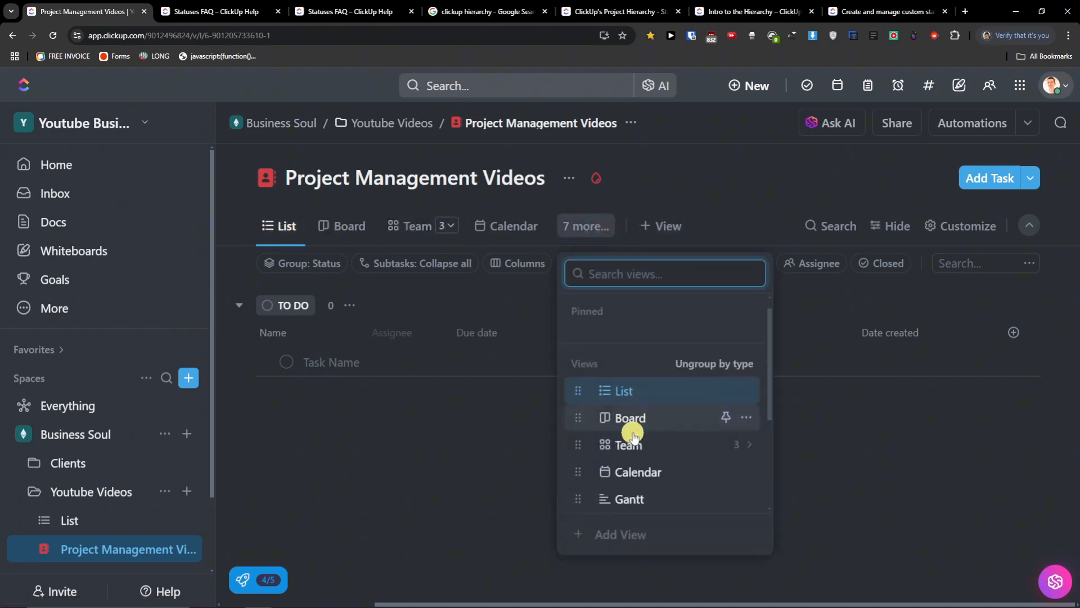
scroll(639, 456, "down", 1)
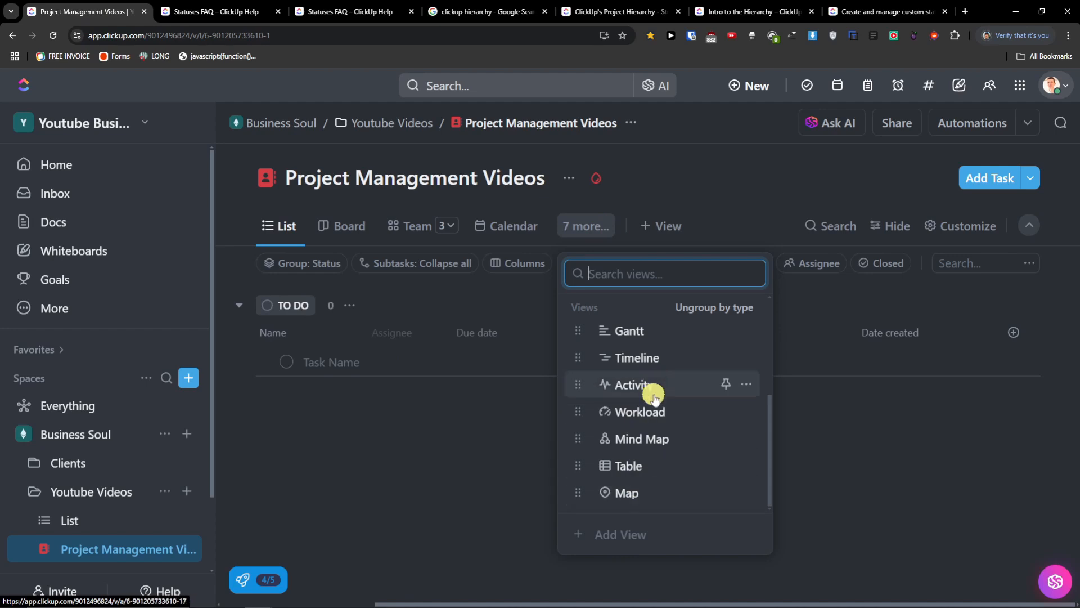
scroll(646, 454, "up", 3)
scroll(632, 326, "down", 3)
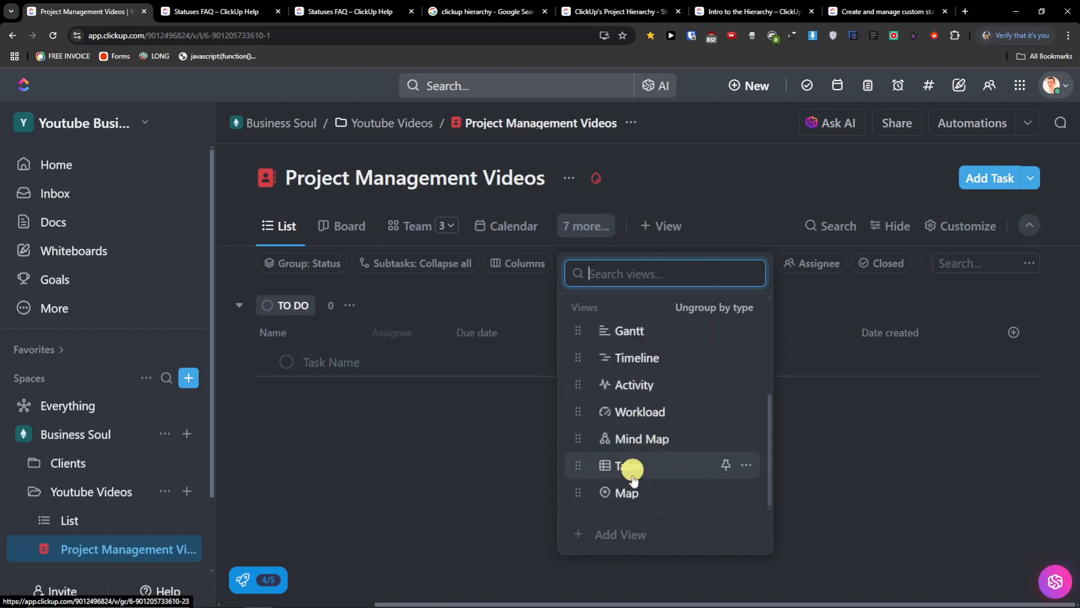
scroll(630, 450, "up", 3)
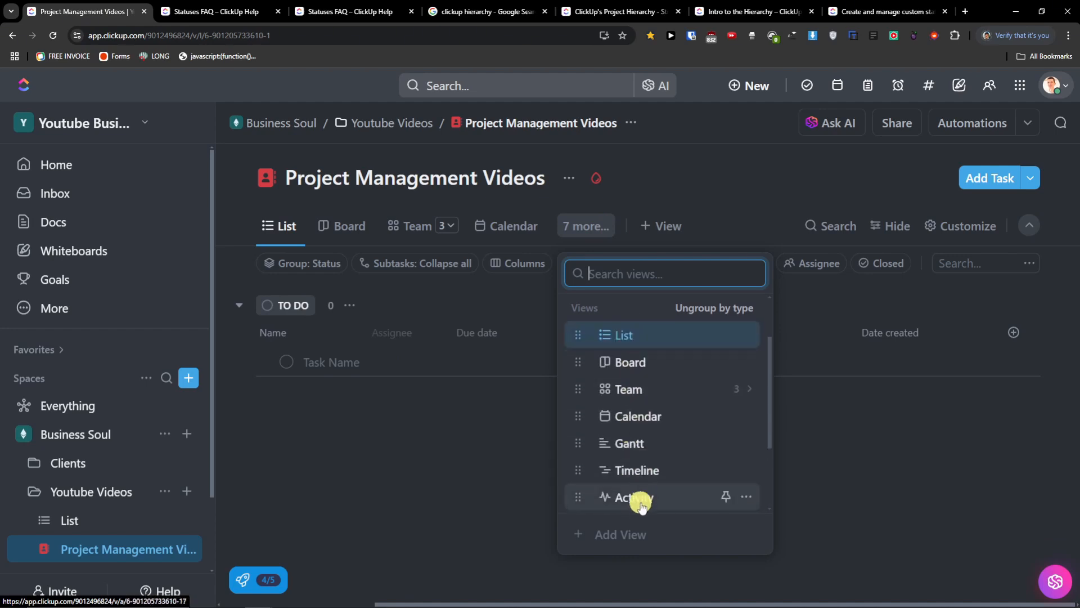
scroll(639, 498, "down", 3)
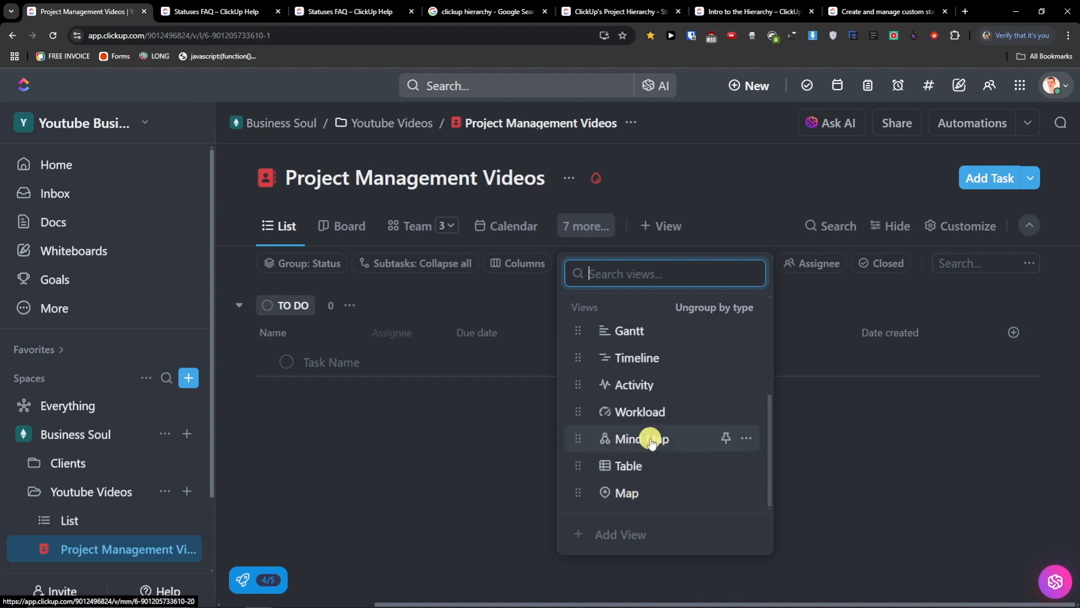
left_click(638, 224)
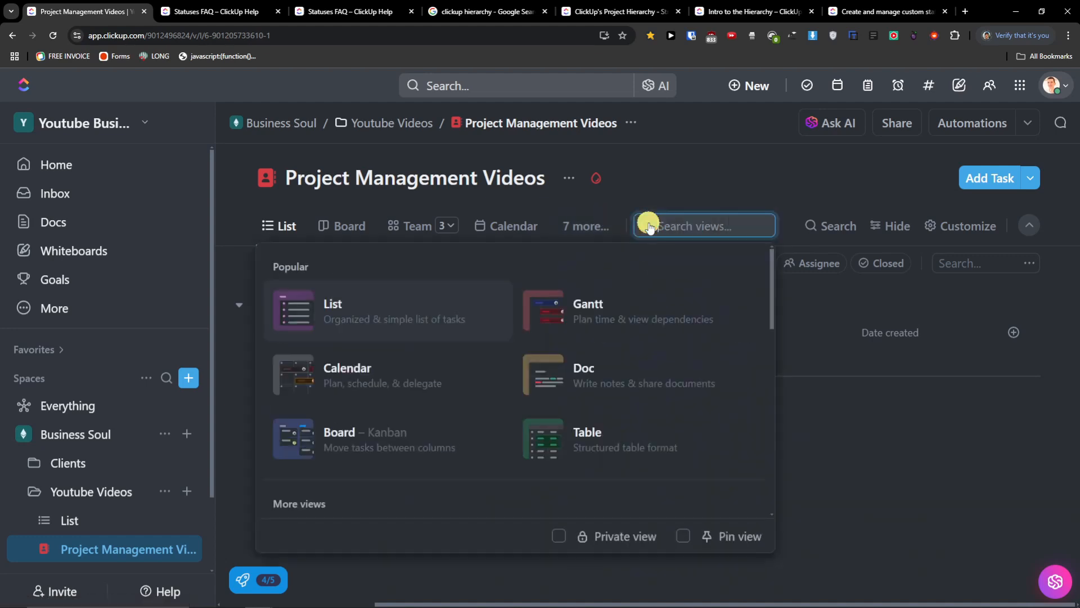
scroll(596, 346, "down", 1)
scroll(582, 354, "down", 8)
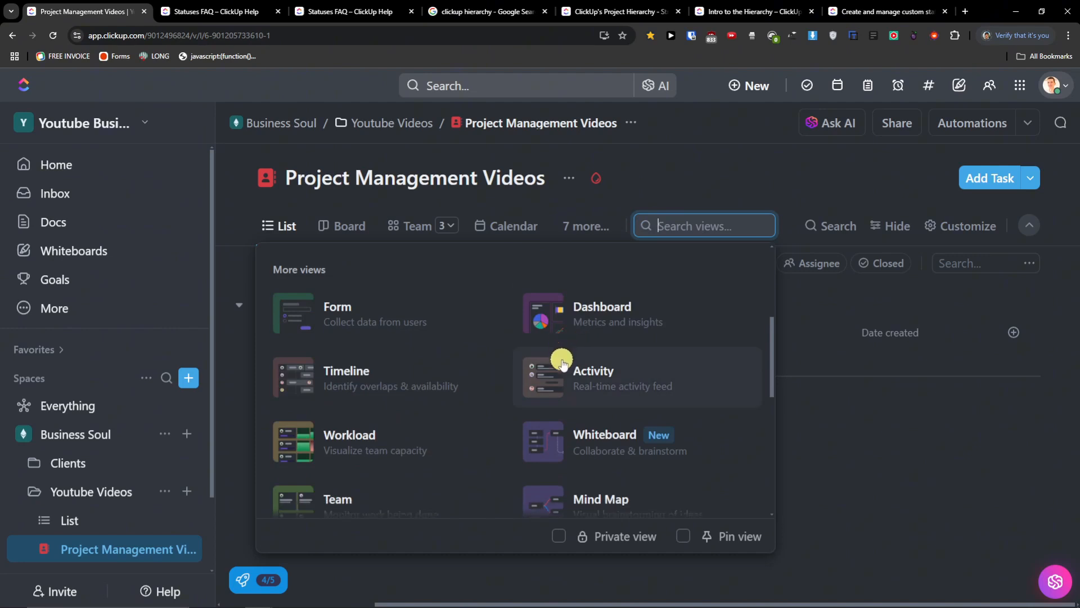
scroll(546, 357, "down", 5)
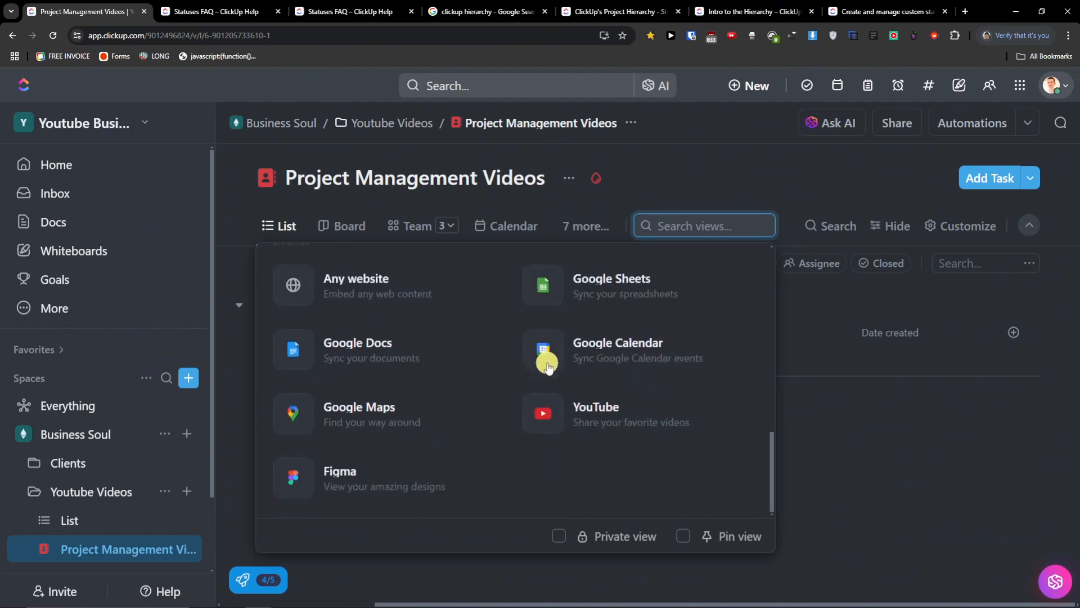
scroll(550, 394, "up", 6)
scroll(552, 398, "up", 6)
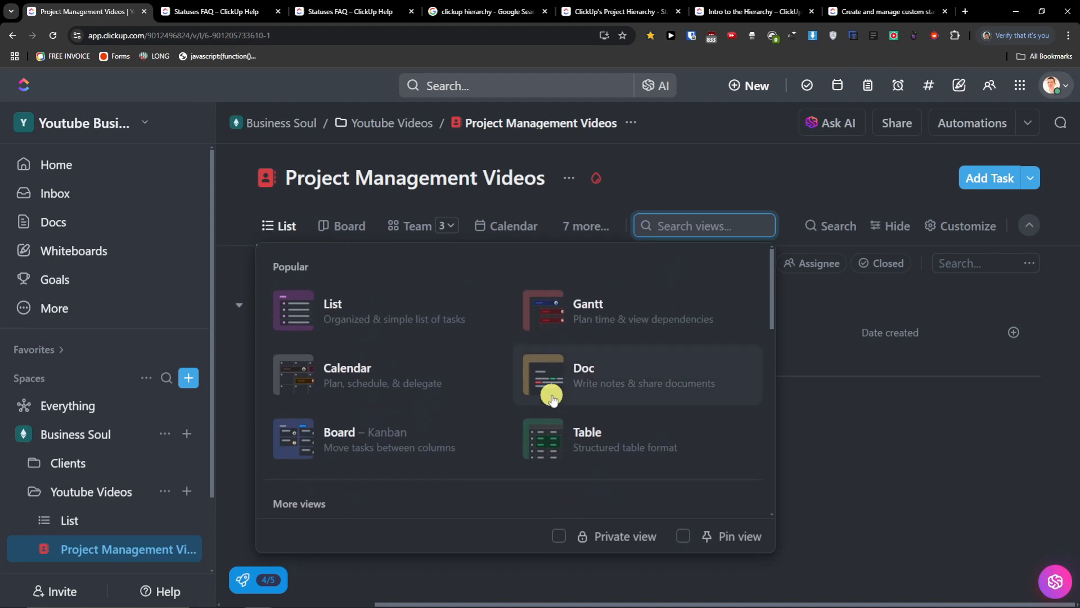
left_click(850, 425)
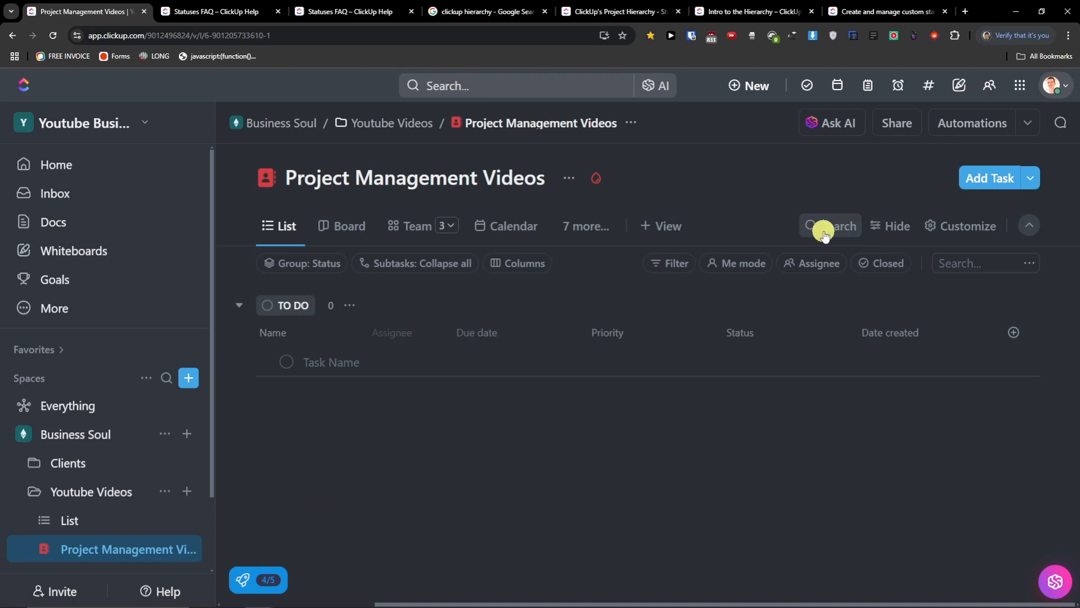
- Collapse and restore the grouping and filter options row twice
left_click(881, 224)
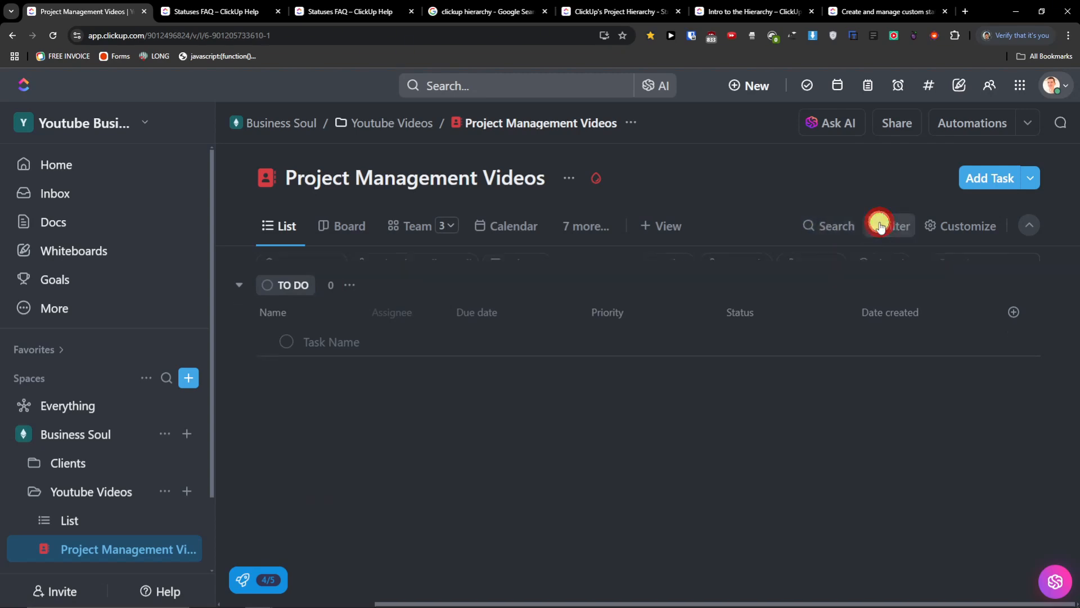
left_click(881, 224)
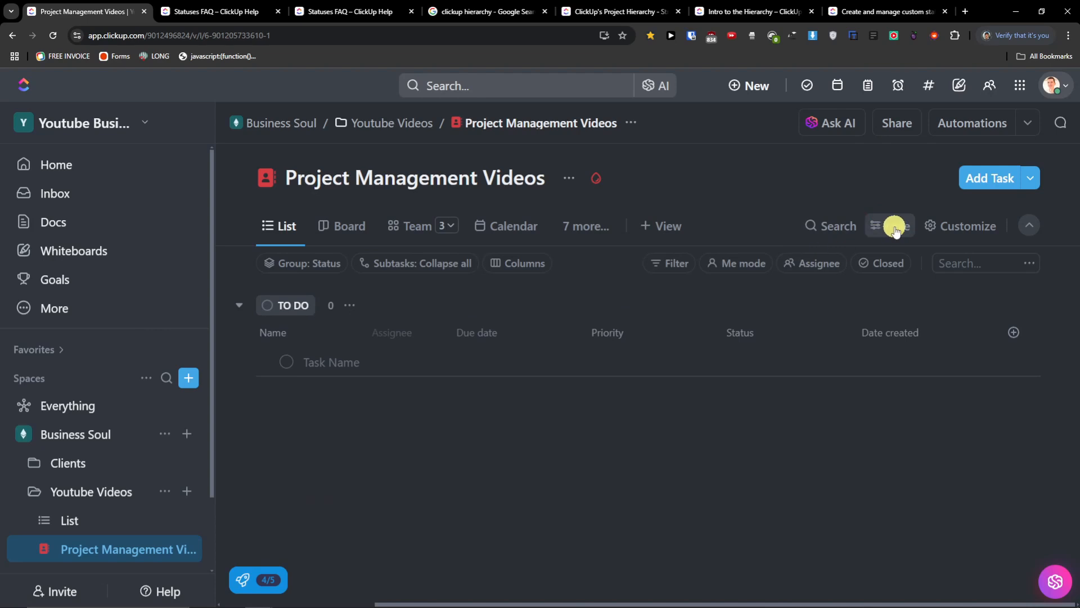
left_click(882, 228)
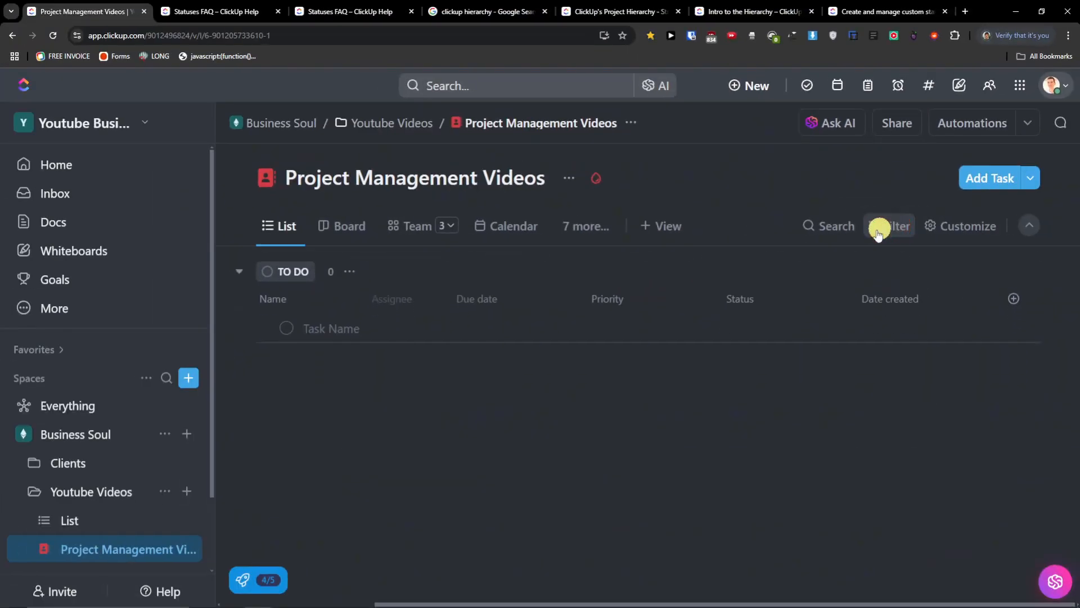
left_click(879, 227)
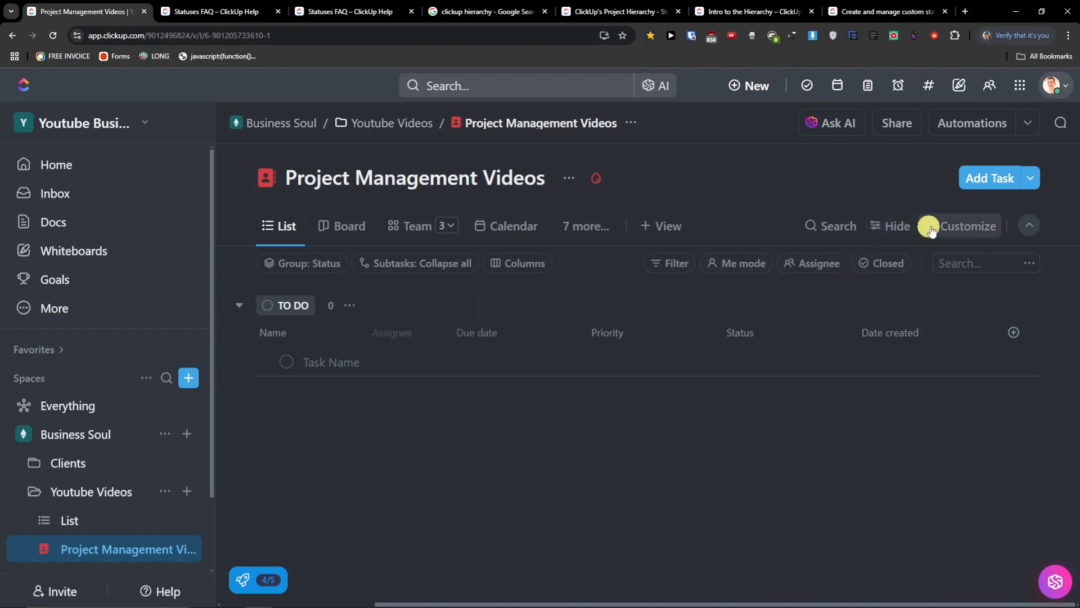
- In Customize's layout options, toggle Show empty statuses on and back off
left_click(957, 227)
scroll(997, 354, "down", 3)
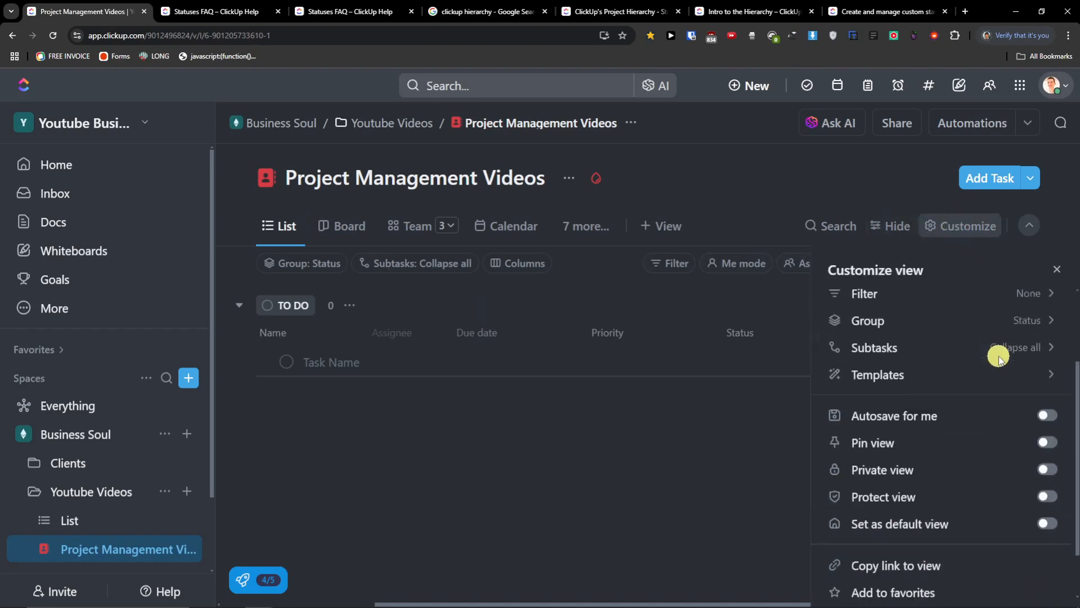
scroll(1007, 378, "down", 1)
scroll(1006, 377, "up", 4)
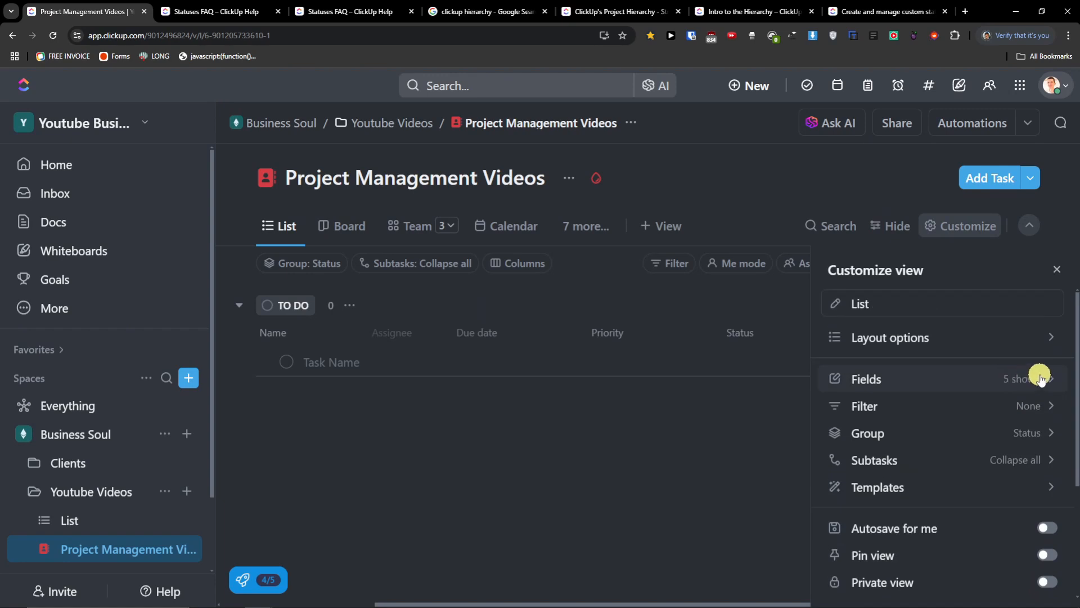
scroll(1059, 384, "down", 2)
scroll(1046, 383, "up", 2)
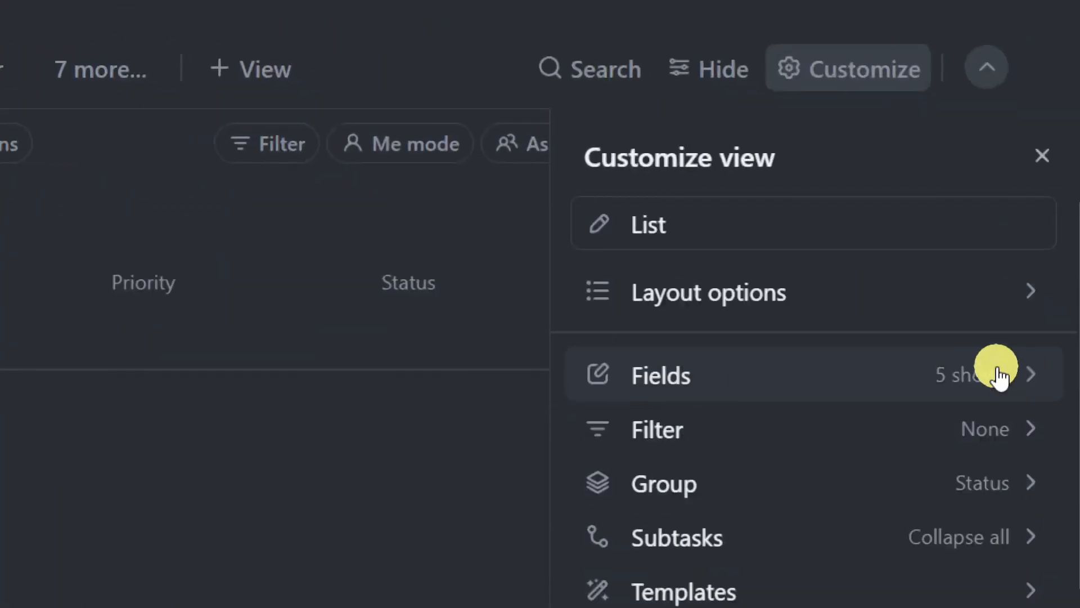
left_click(929, 299)
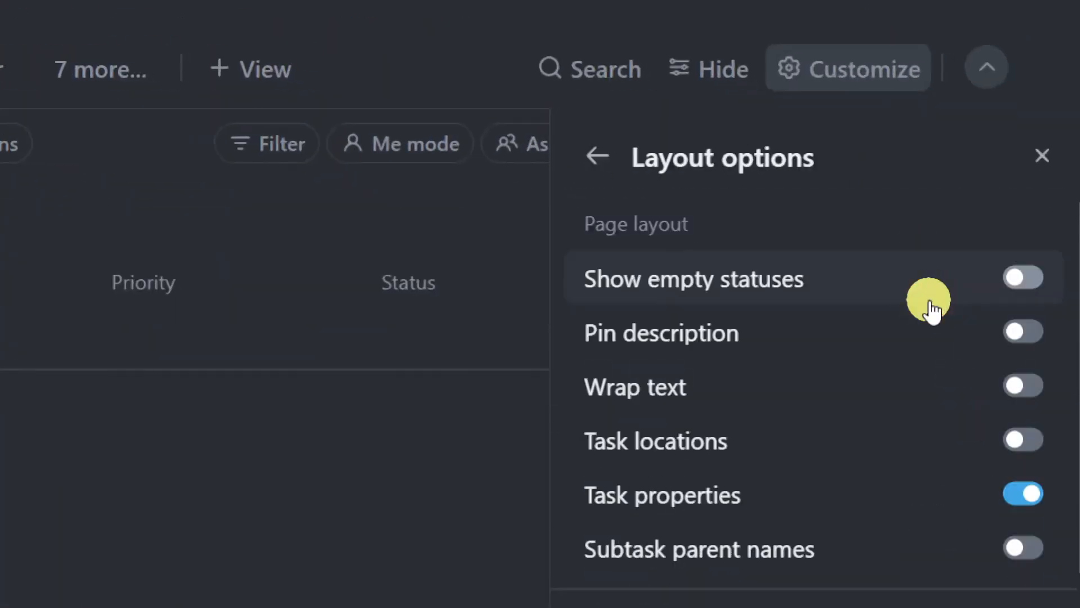
scroll(923, 321, "down", 4)
scroll(924, 321, "up", 4)
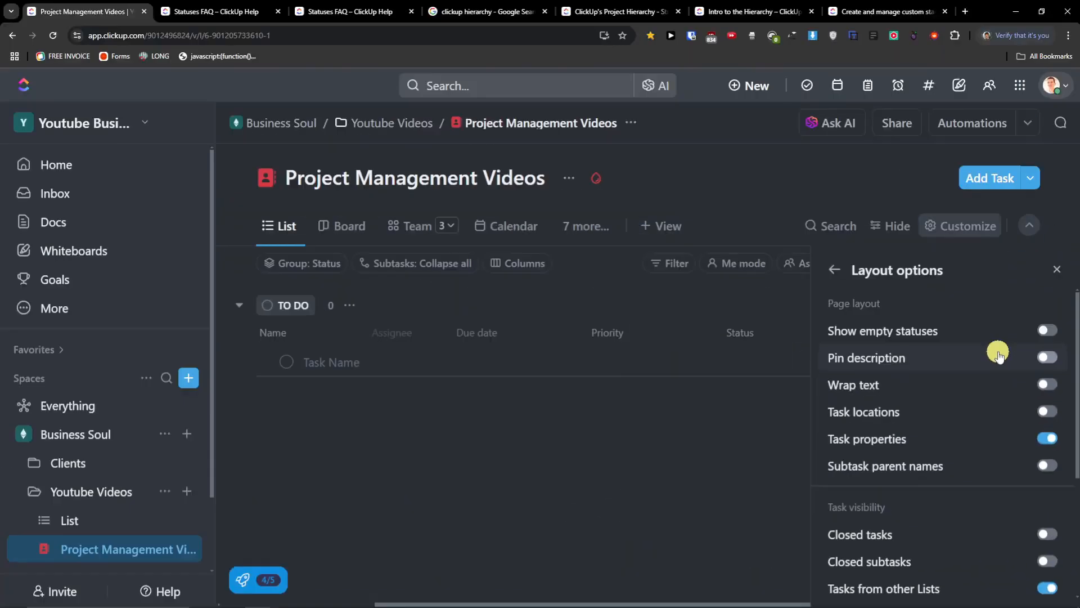
left_click(1048, 332)
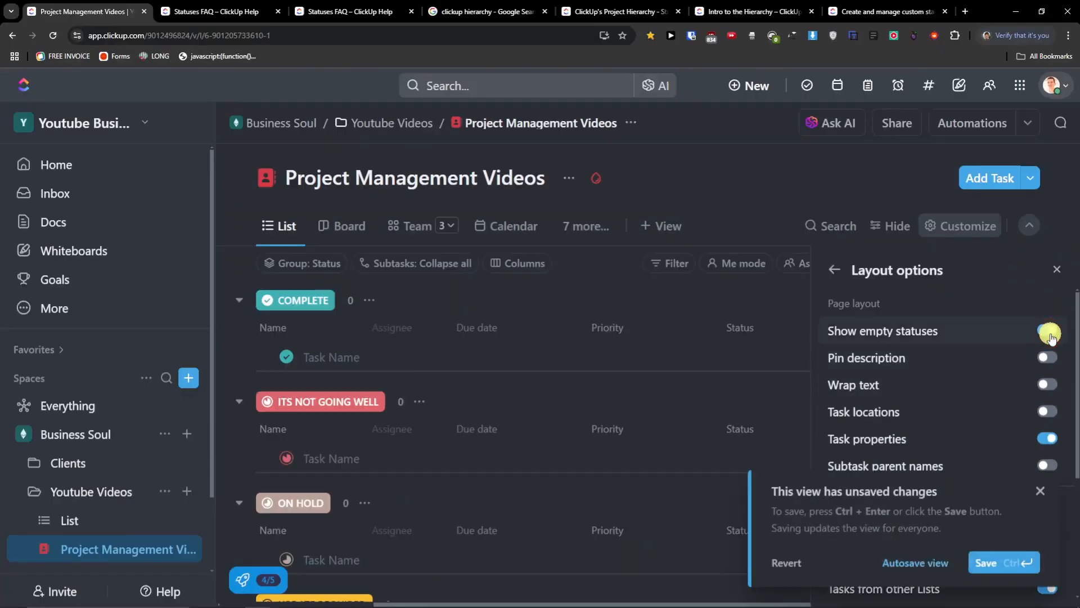
left_click(1049, 333)
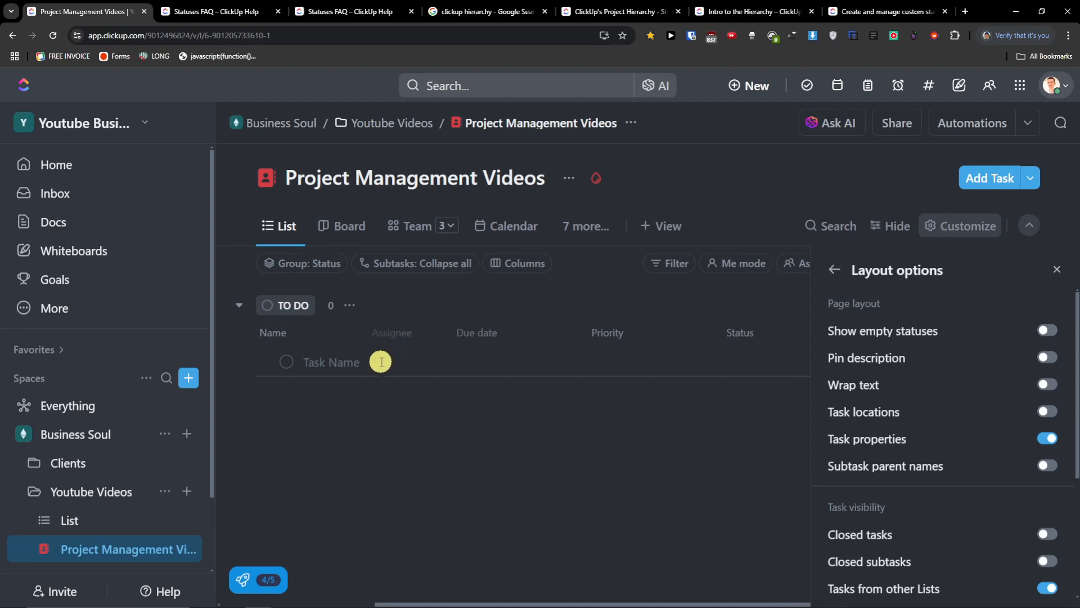
- Peek at the Board view of the list, then return to List view
left_click(360, 362)
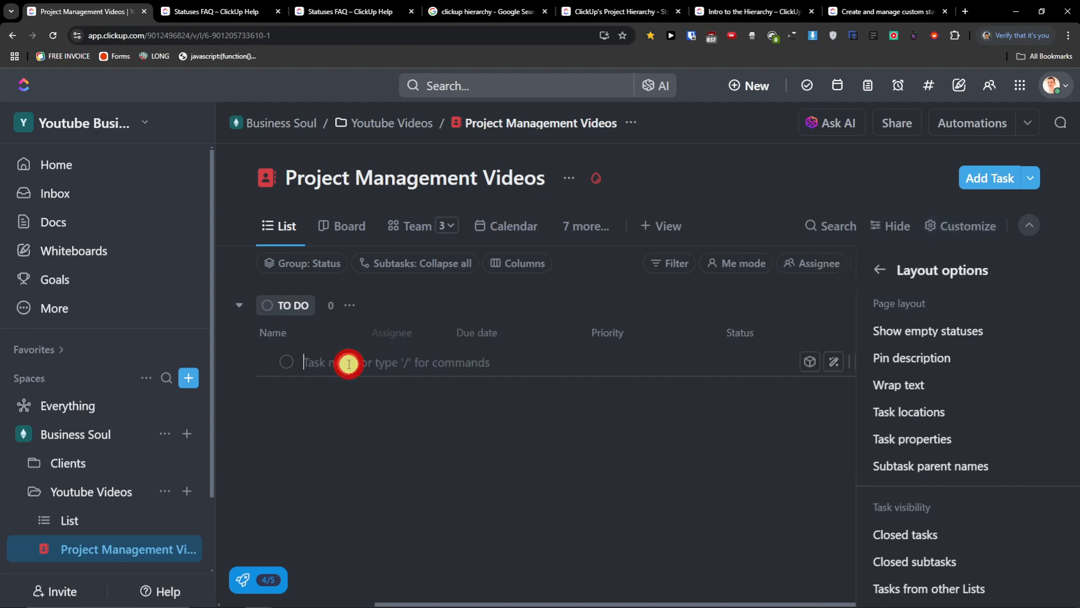
left_click(353, 232)
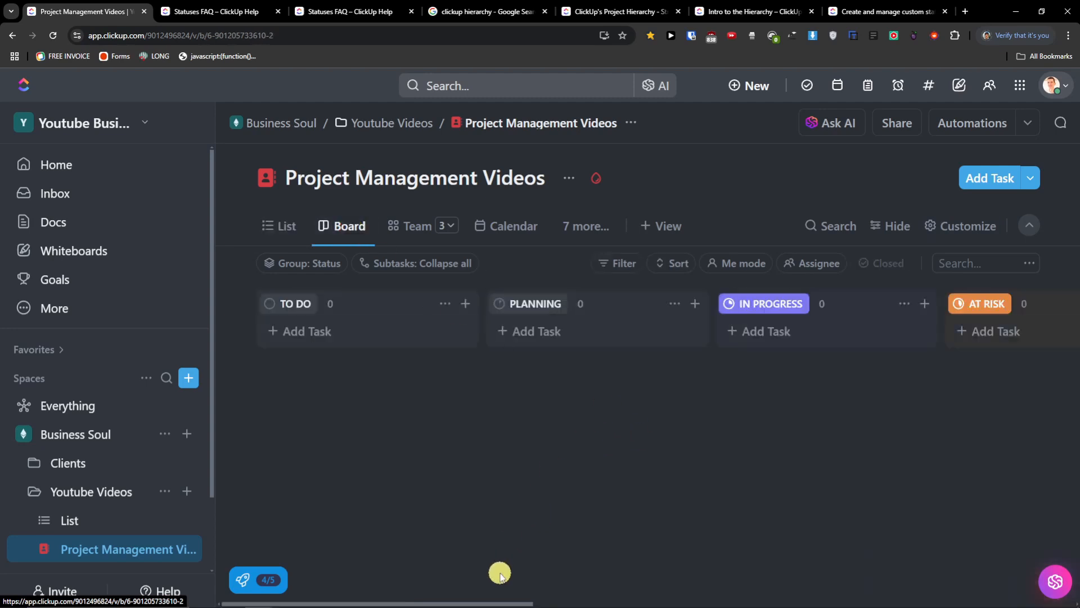
left_click_drag(500, 601, 461, 581)
left_click(275, 231)
- Add tasks 12345 and 56546 under TO DO
left_click(346, 364)
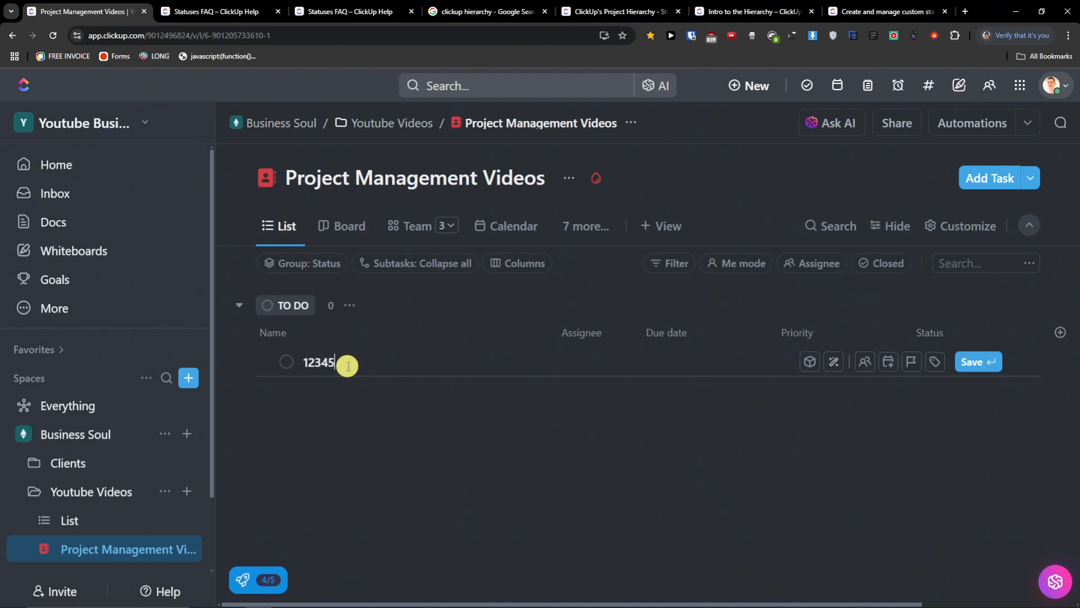
key("Return")
left_click(450, 390)
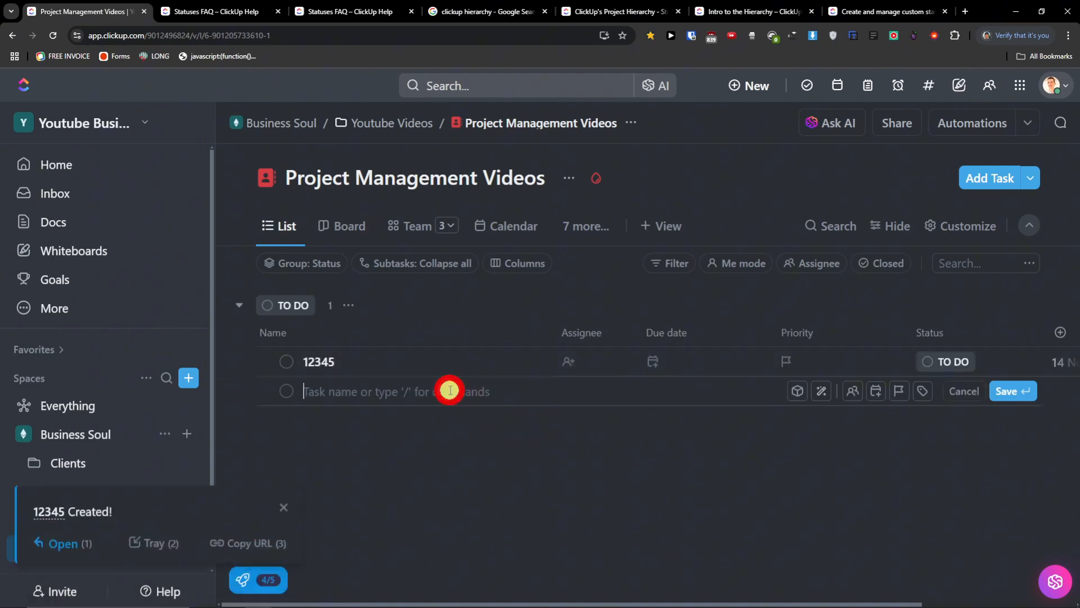
type("5")
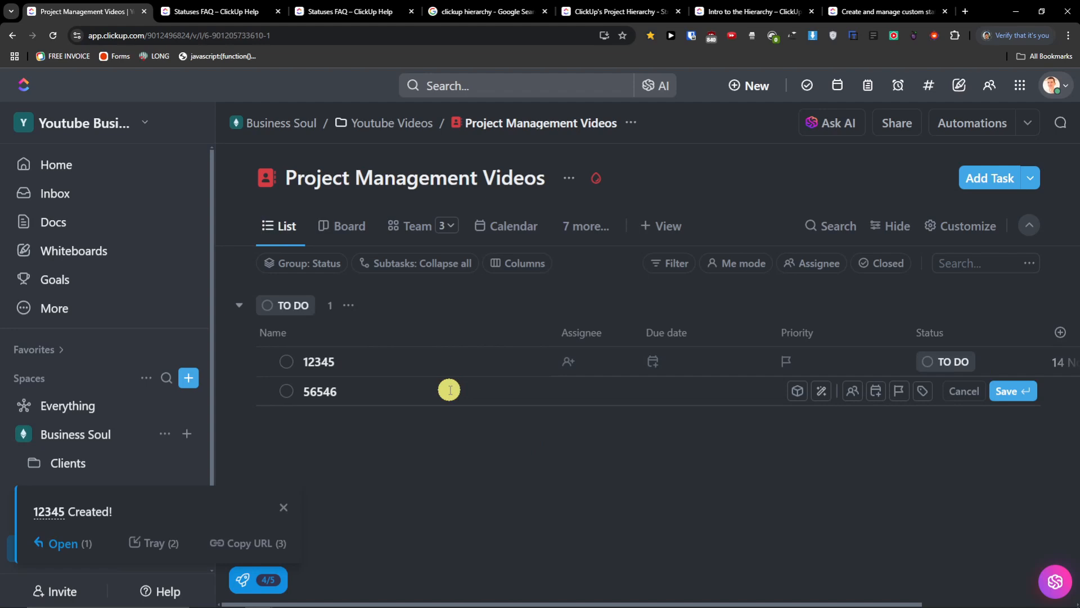
type("6546")
key("Return")
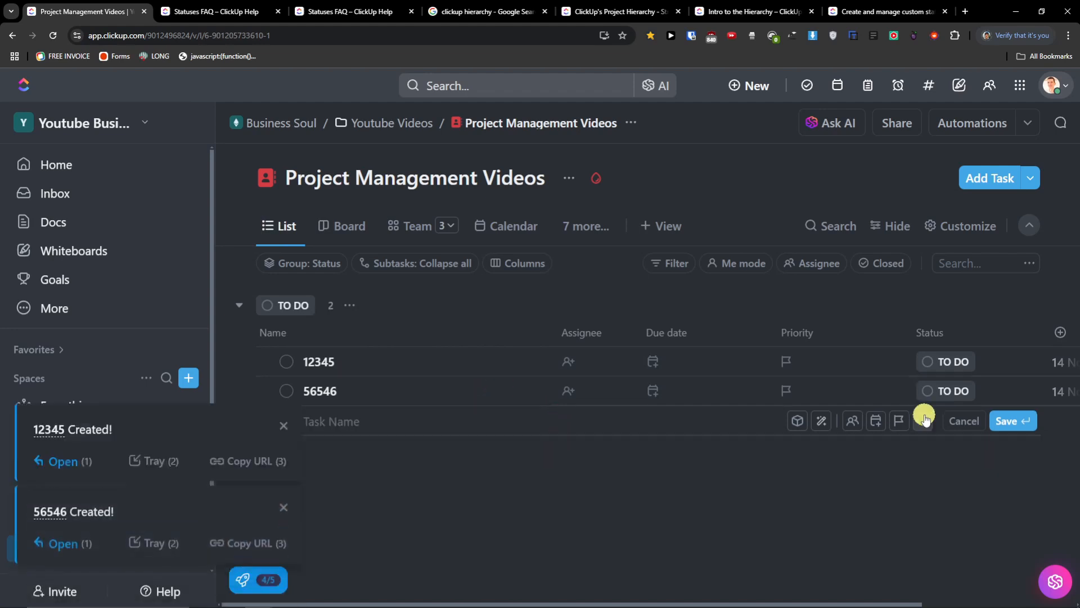
- Set task 12345 to IN PROGRESS and dismiss the task notifications
left_click(944, 365)
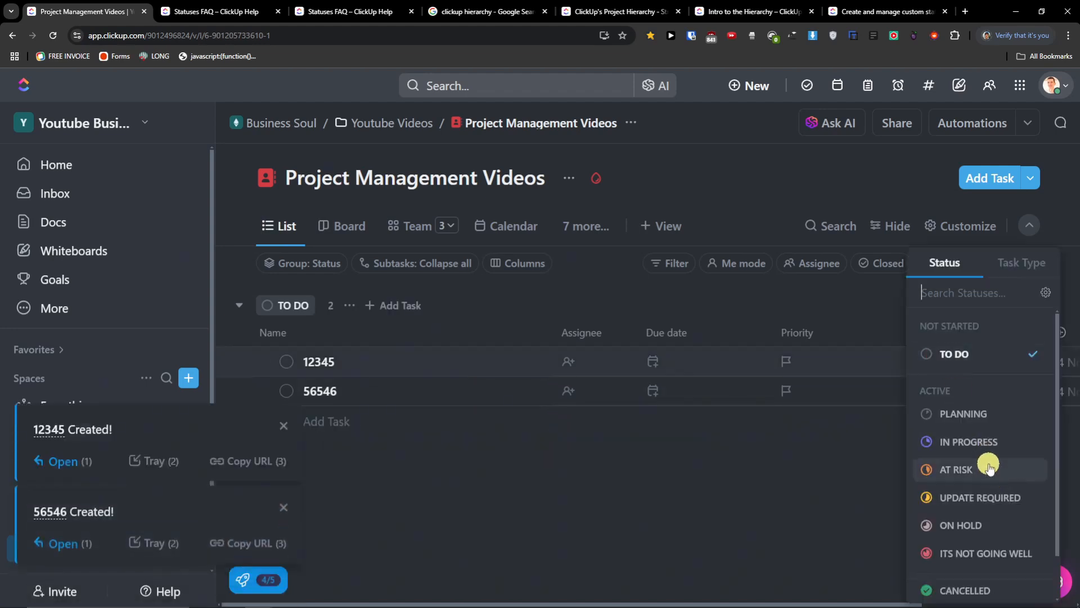
left_click(990, 442)
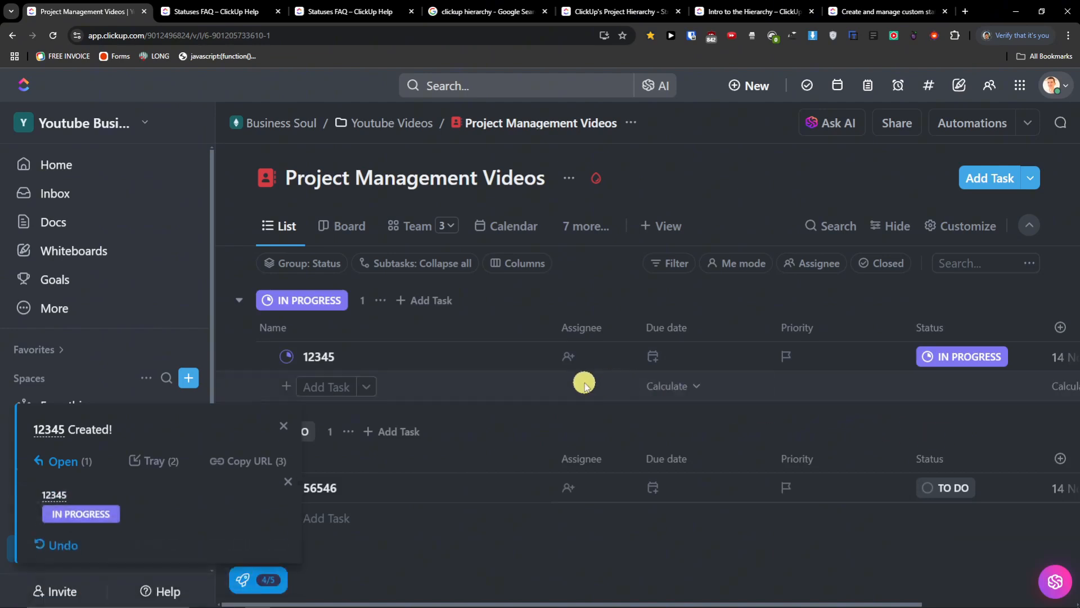
left_click(284, 424)
left_click(289, 483)
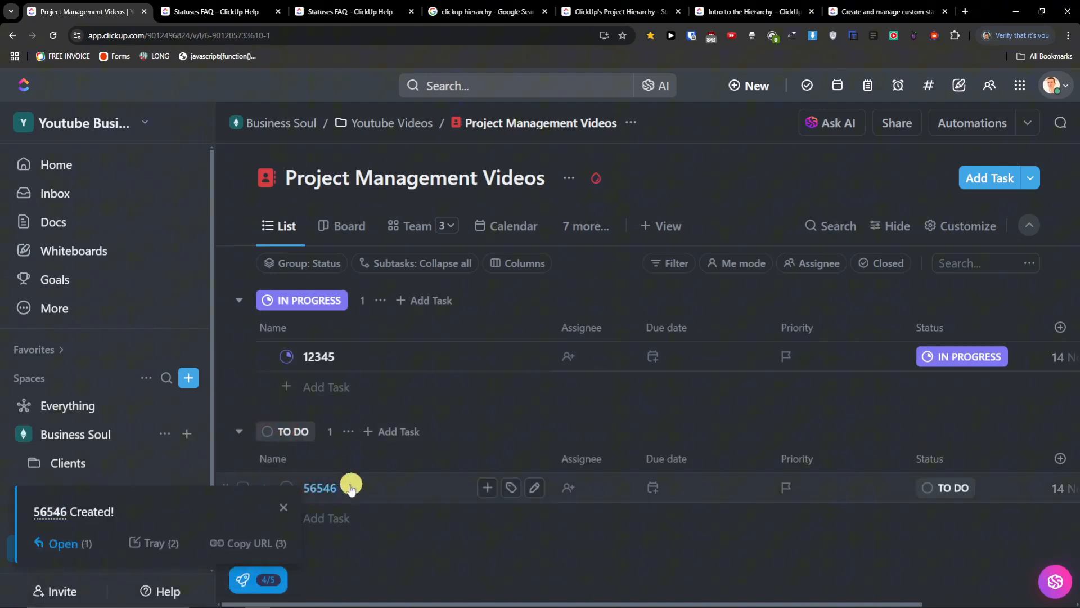
left_click(287, 506)
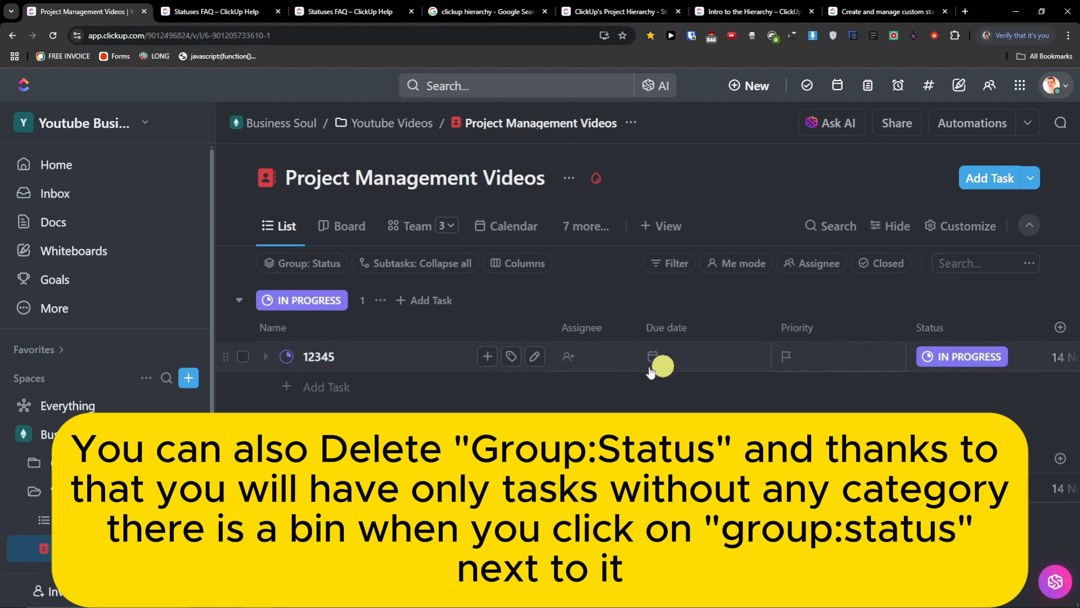
- Delete task 12345 and set task 56546 to the CANCELLED status
left_click(244, 358)
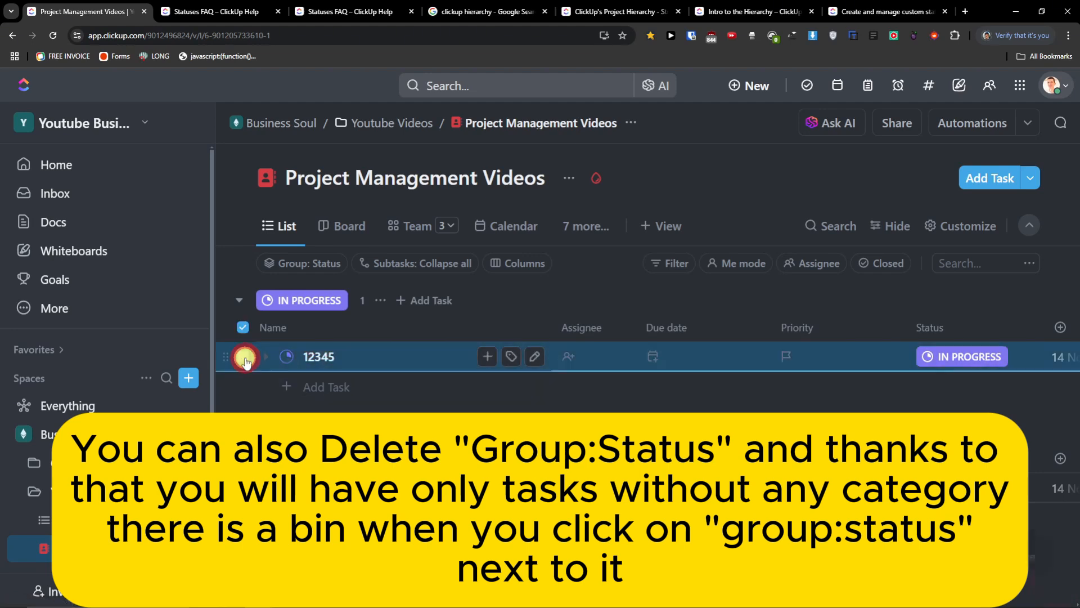
left_click(955, 540)
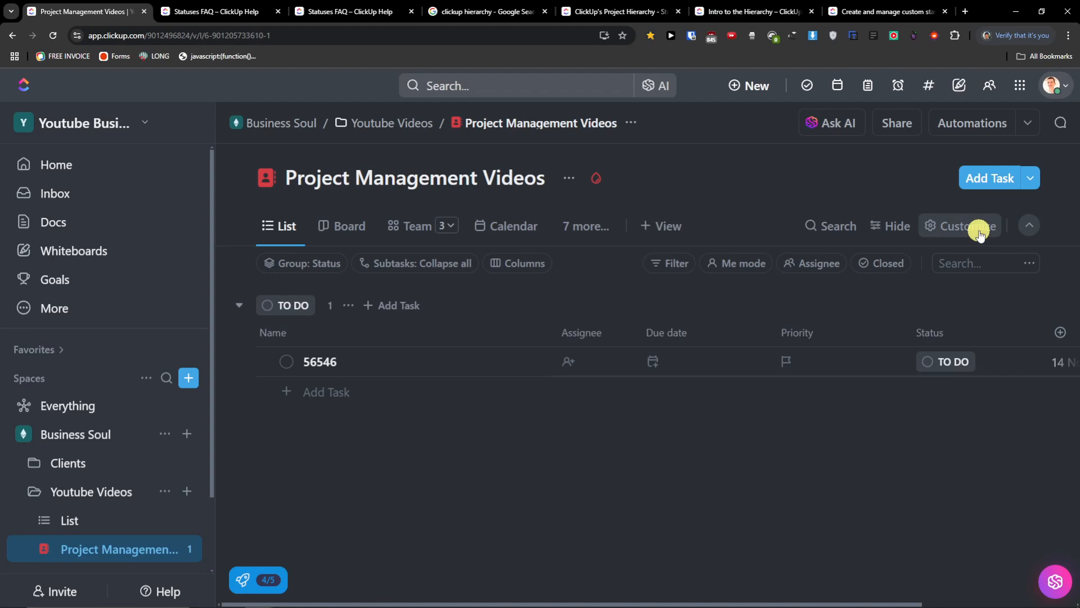
left_click(287, 361)
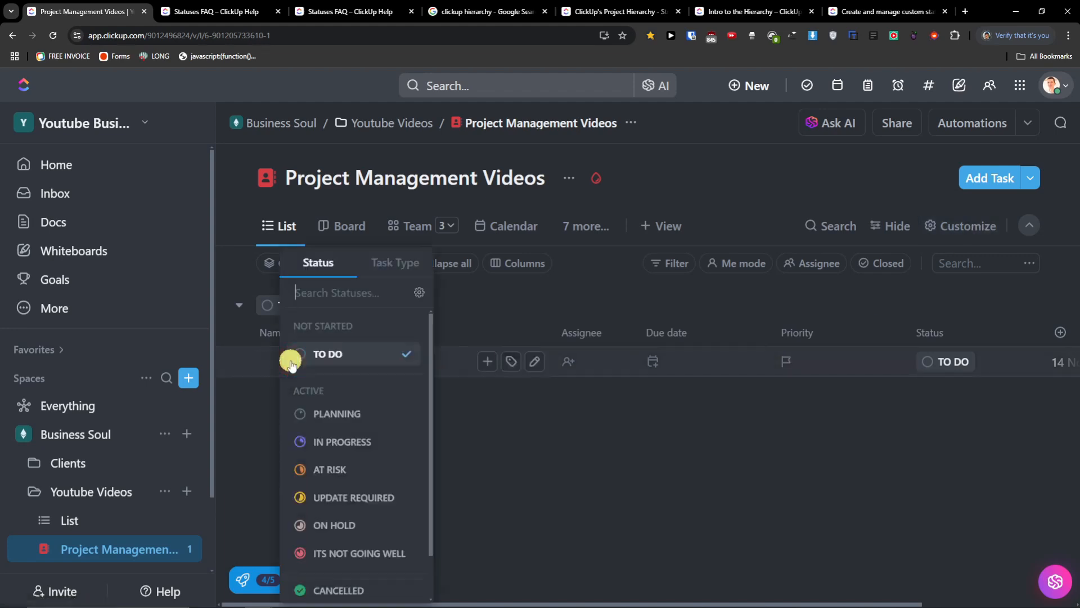
left_click(267, 373)
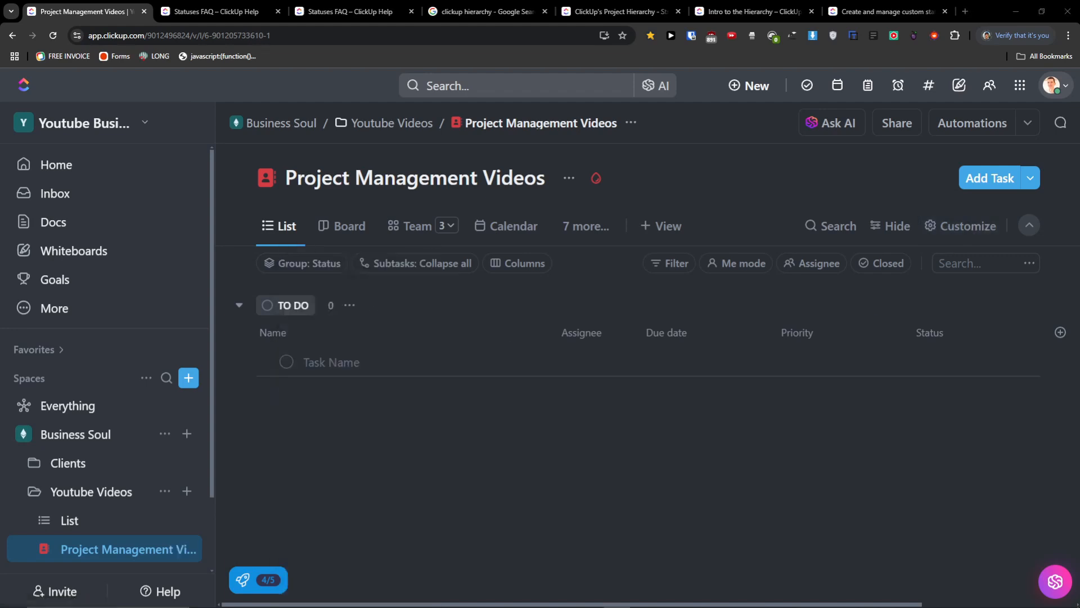
- Turn on Show empty statuses in the view's Customize layout options
left_click(950, 231)
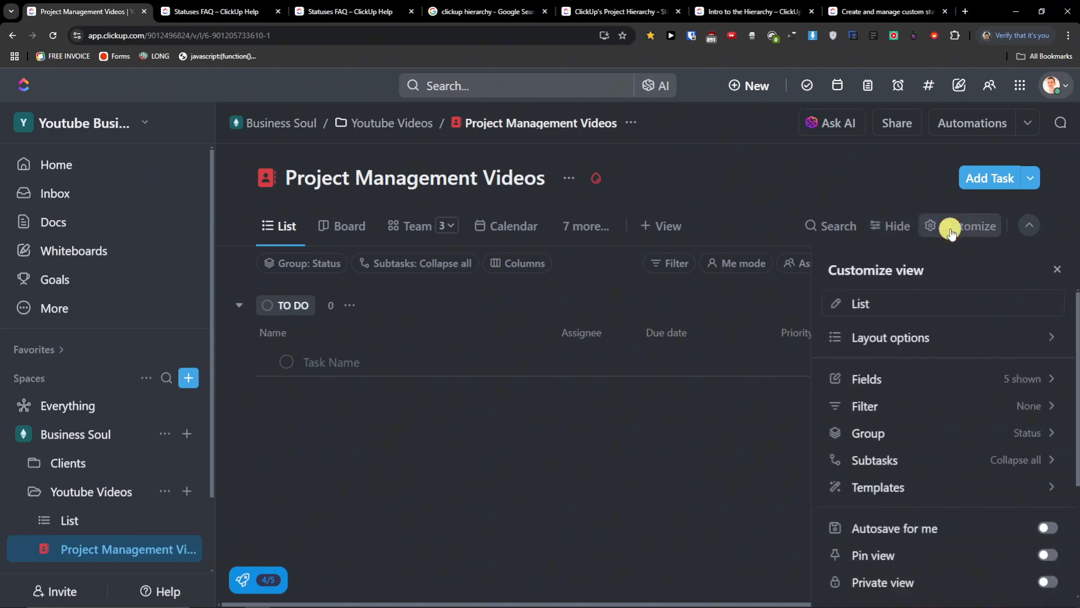
left_click(885, 341)
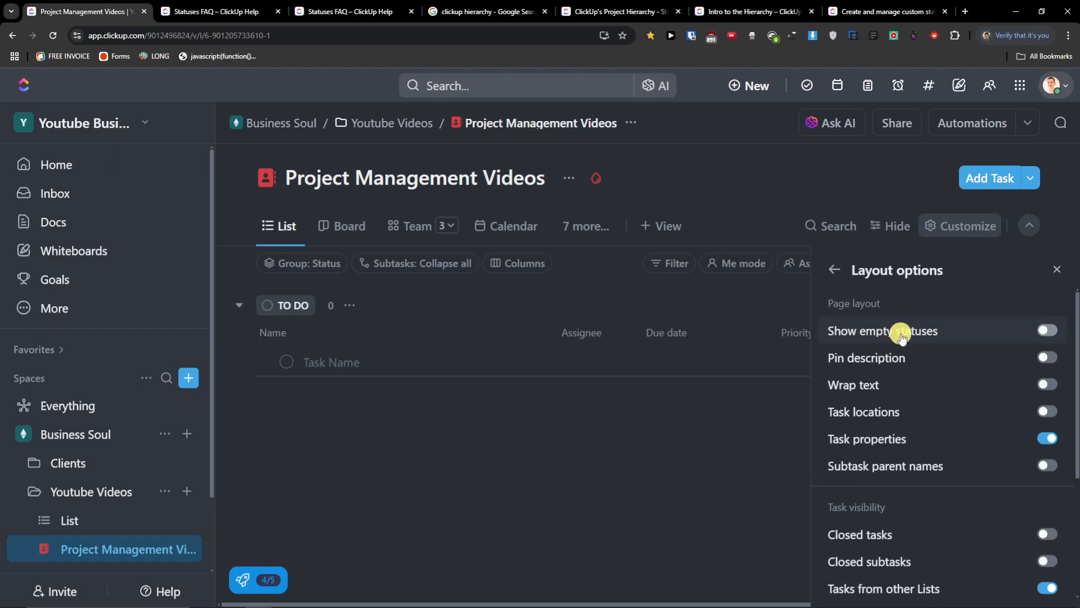
left_click(1048, 333)
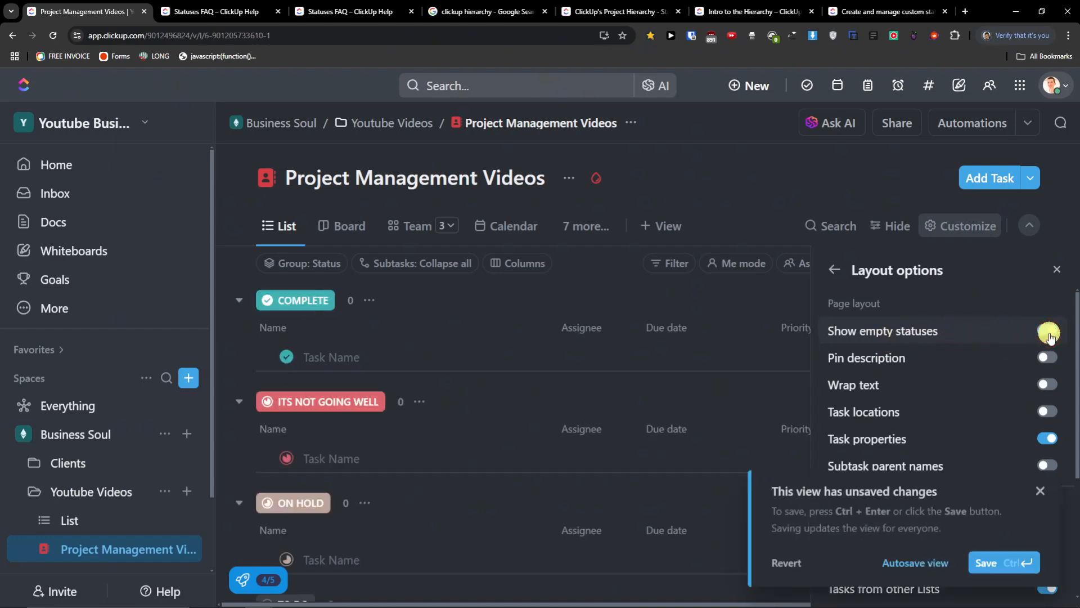
scroll(566, 379, "down", 2)
scroll(565, 381, "down", 6)
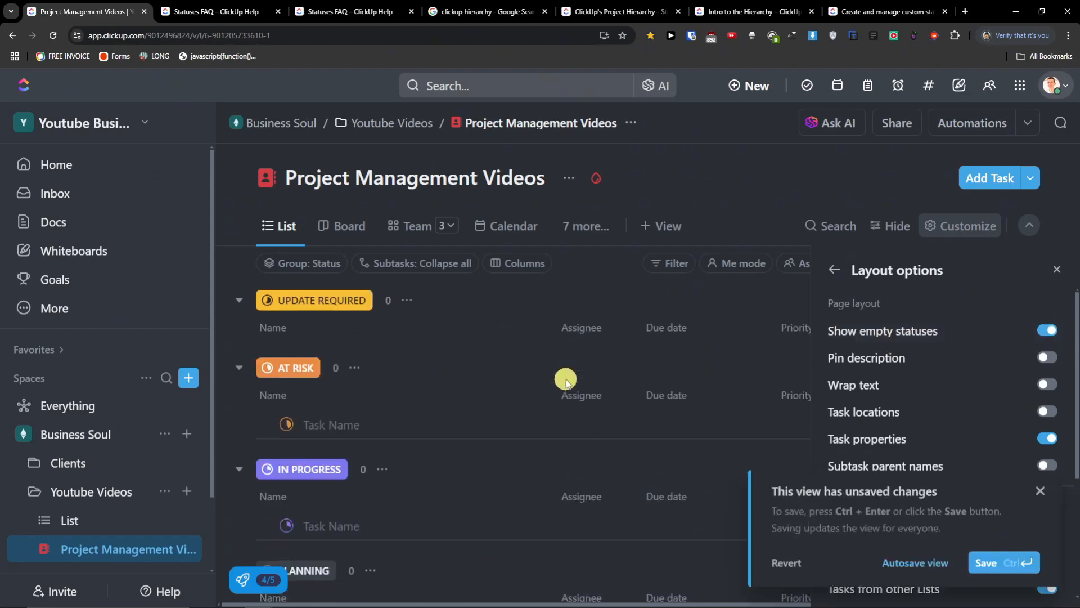
scroll(565, 381, "up", 6)
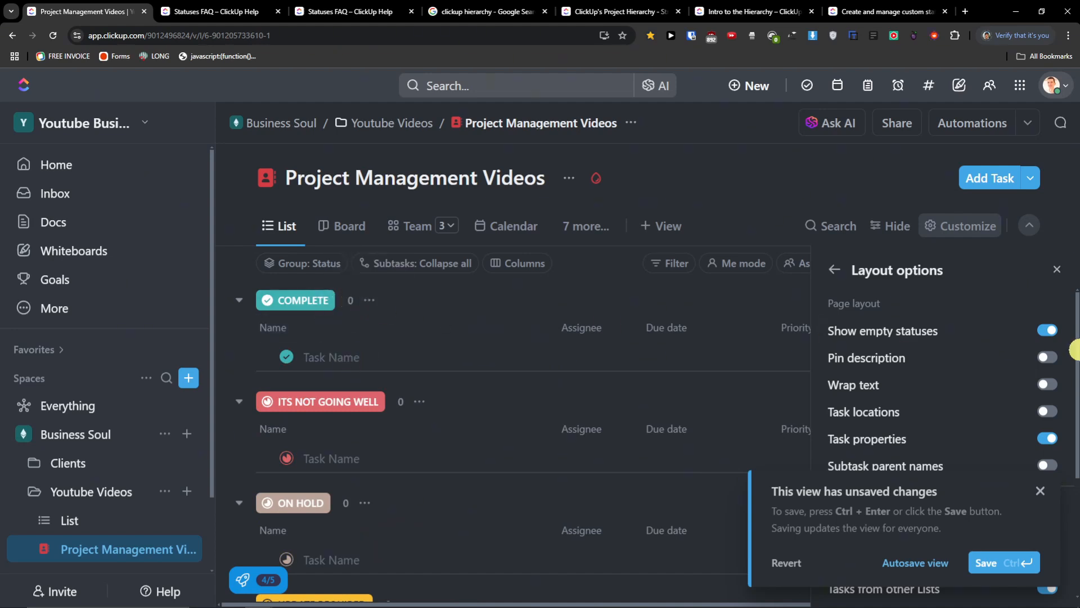
- Try the description pin, text wrap, task locations and closed-tasks toggles, then enable Me Mode
left_click(1055, 361)
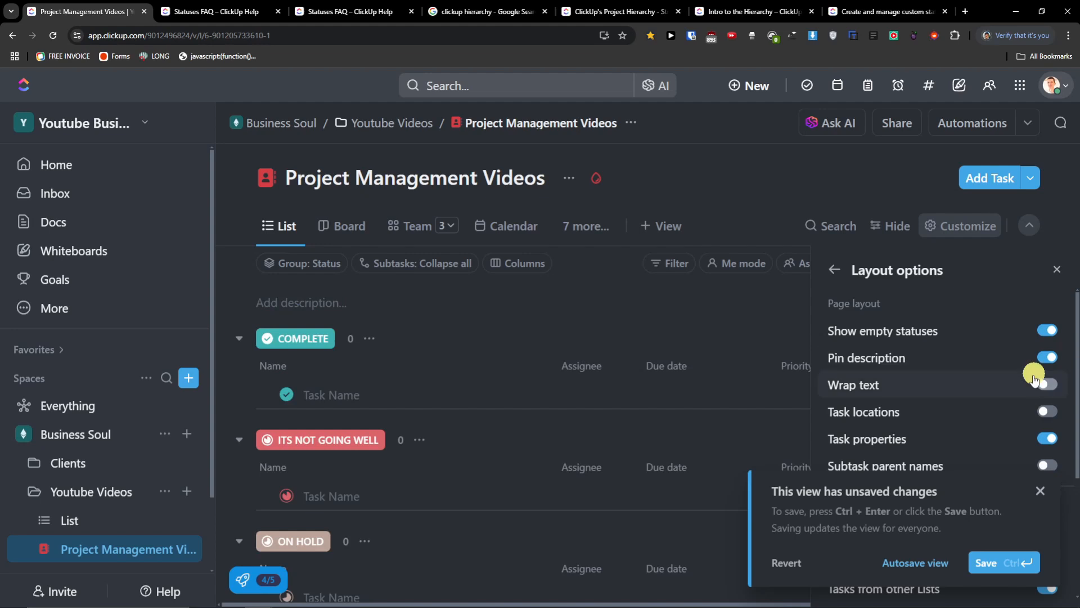
left_click(1046, 357)
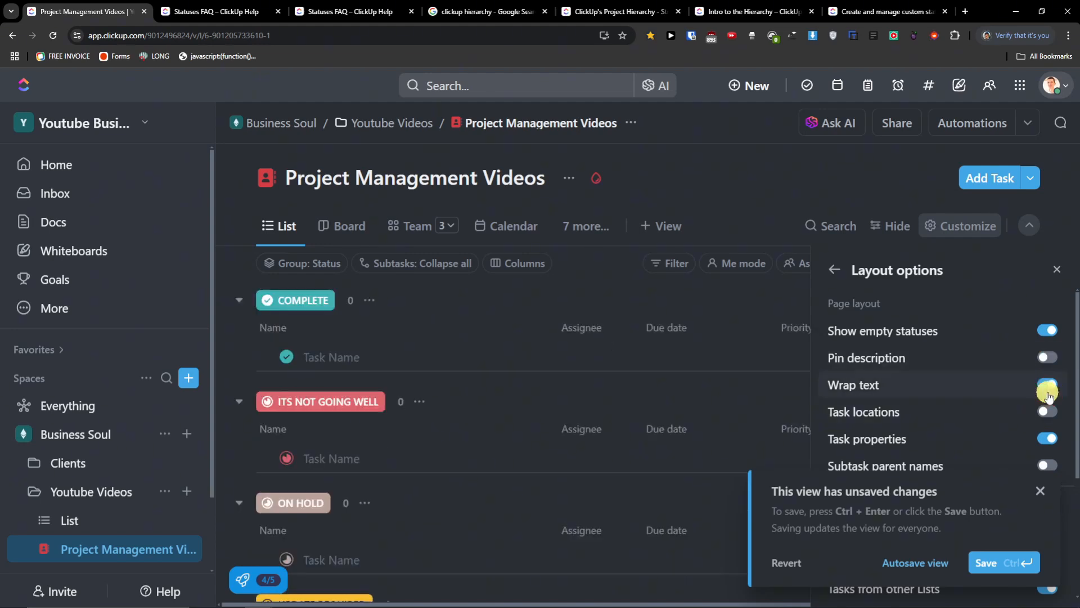
left_click(1048, 386)
left_click(1044, 415)
left_click(1050, 417)
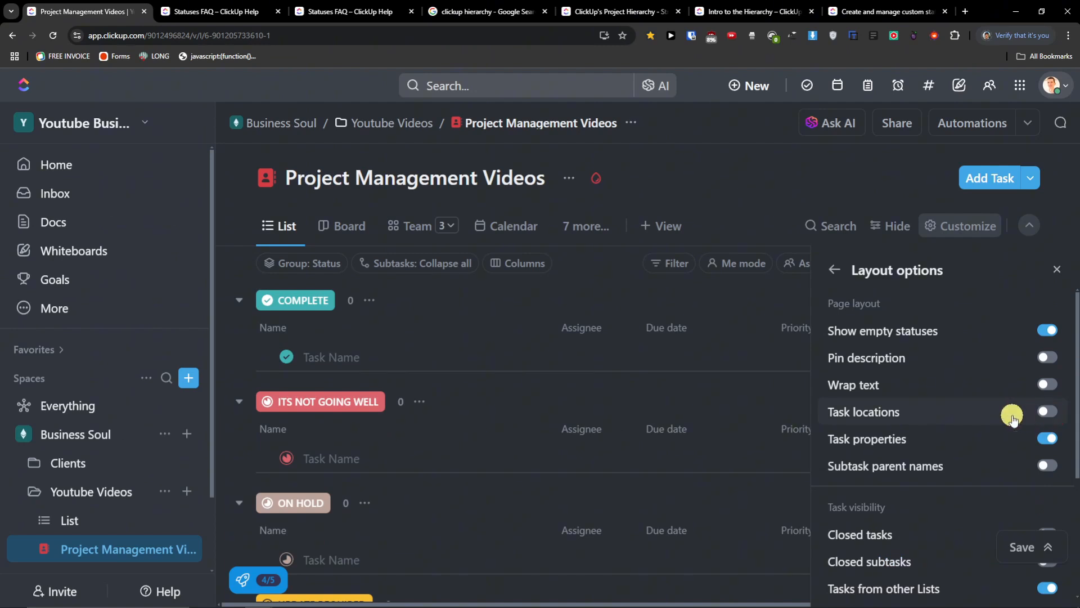
scroll(996, 405, "down", 2)
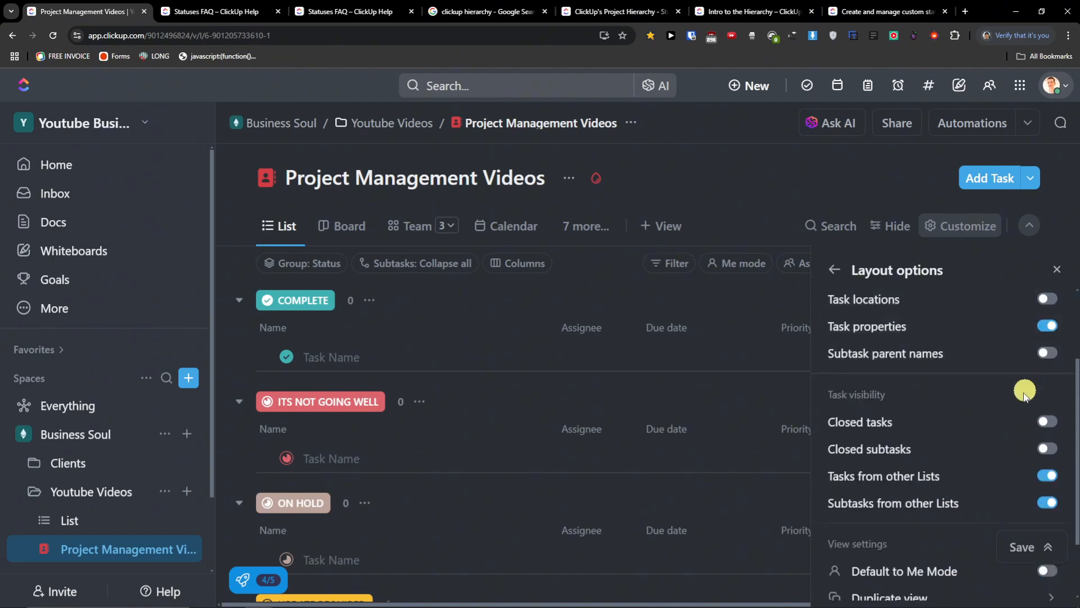
scroll(1006, 426, "down", 2)
left_click(1048, 342)
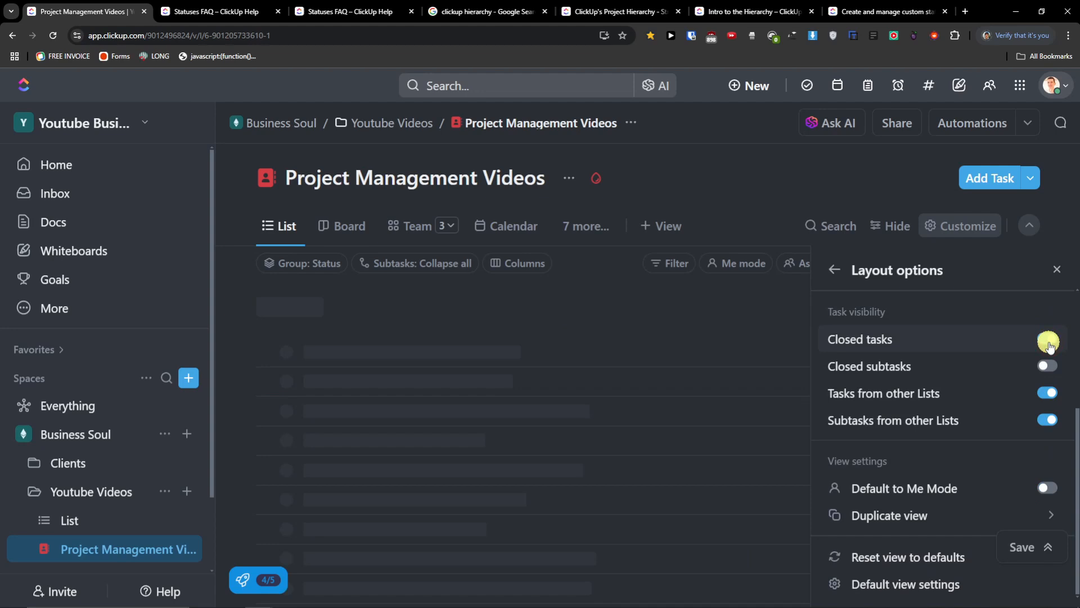
left_click(1048, 341)
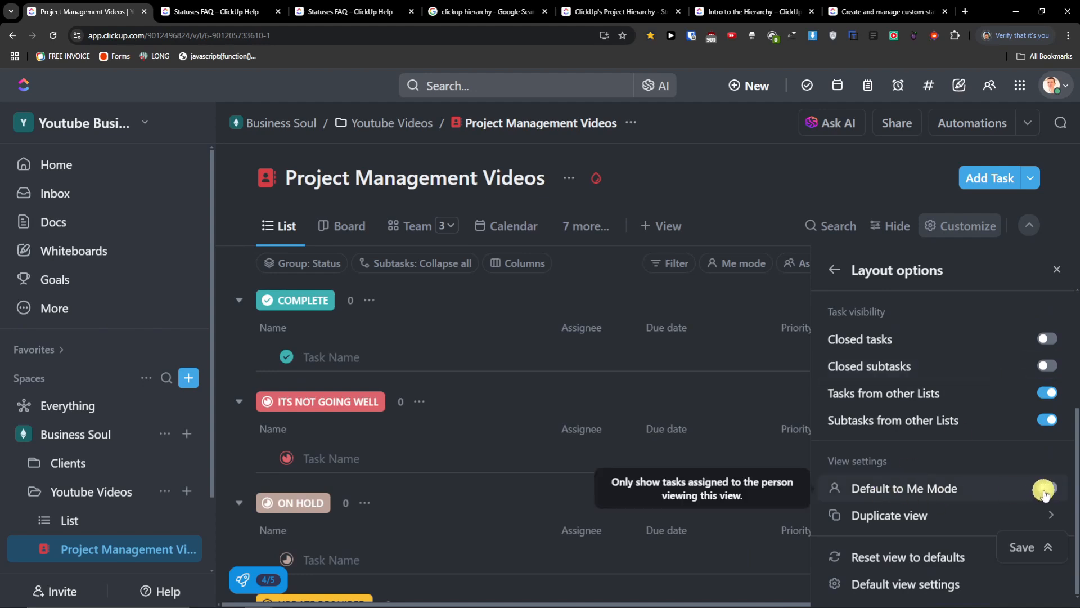
left_click(742, 264)
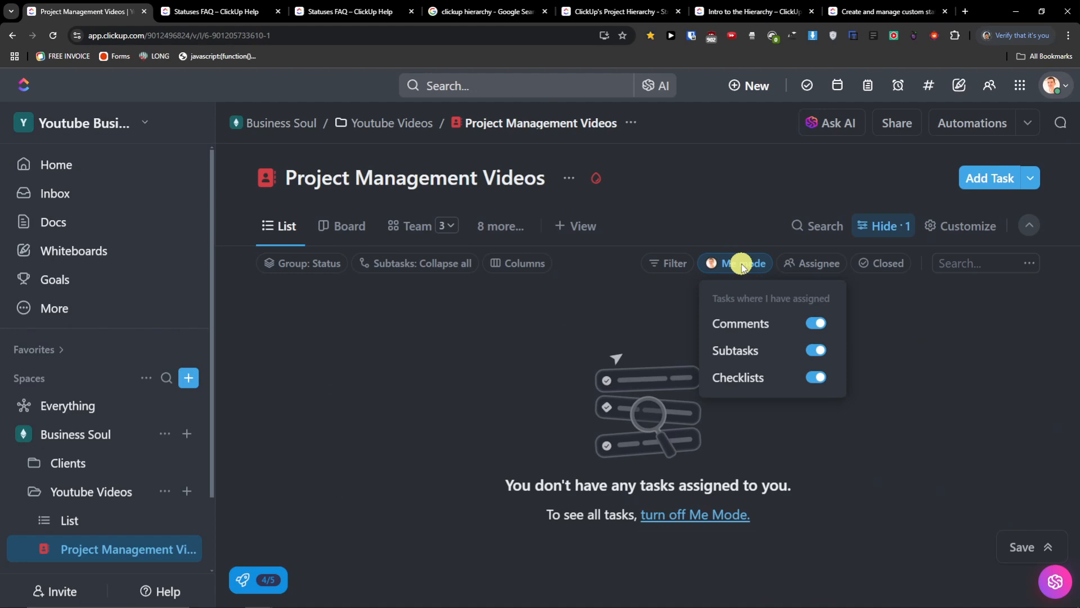
- Turn off Me Mode and review the list's shown fields in the Customize panel
left_click(742, 264)
left_click(741, 265)
left_click(762, 266)
left_click(963, 227)
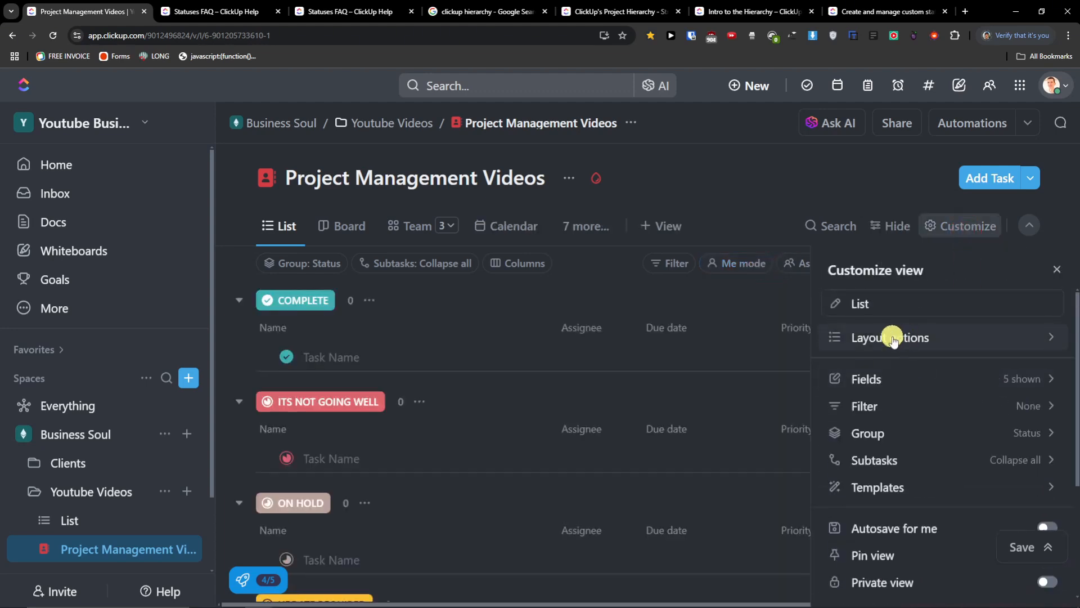
left_click(914, 377)
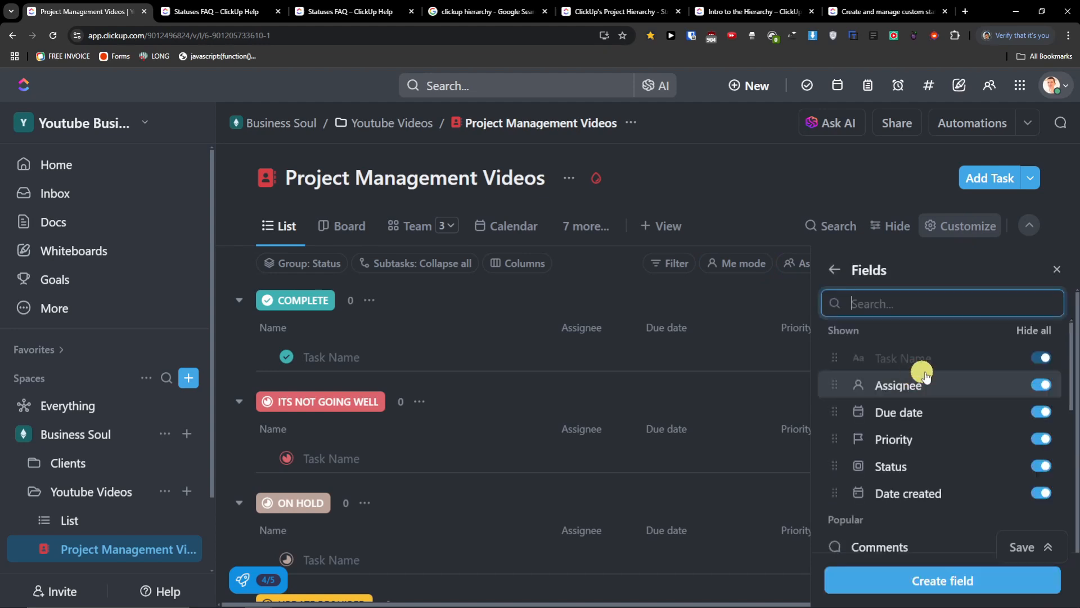
scroll(952, 372, "down", 3)
scroll(953, 374, "down", 5)
scroll(953, 374, "up", 6)
scroll(952, 374, "up", 2)
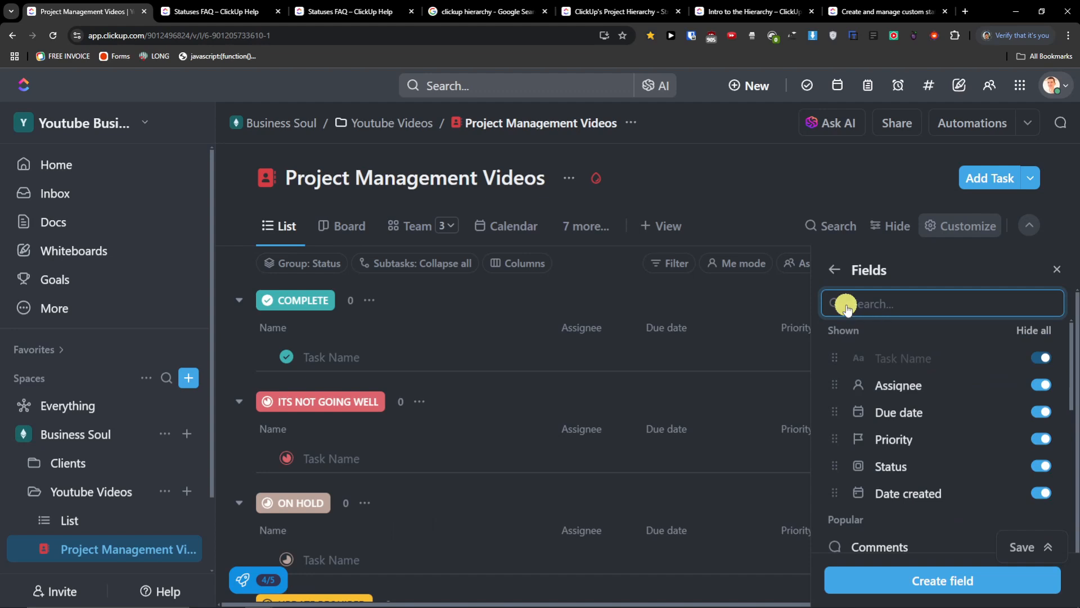
left_click(834, 277)
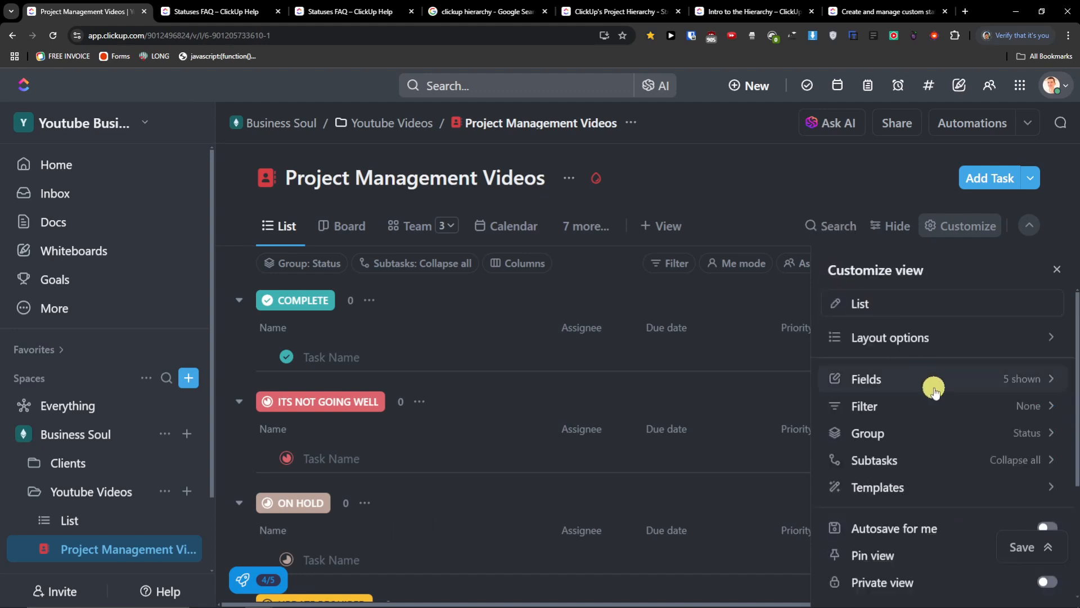
- Check the grouping, then set List as the default view and save with Ctrl+Enter
left_click(929, 438)
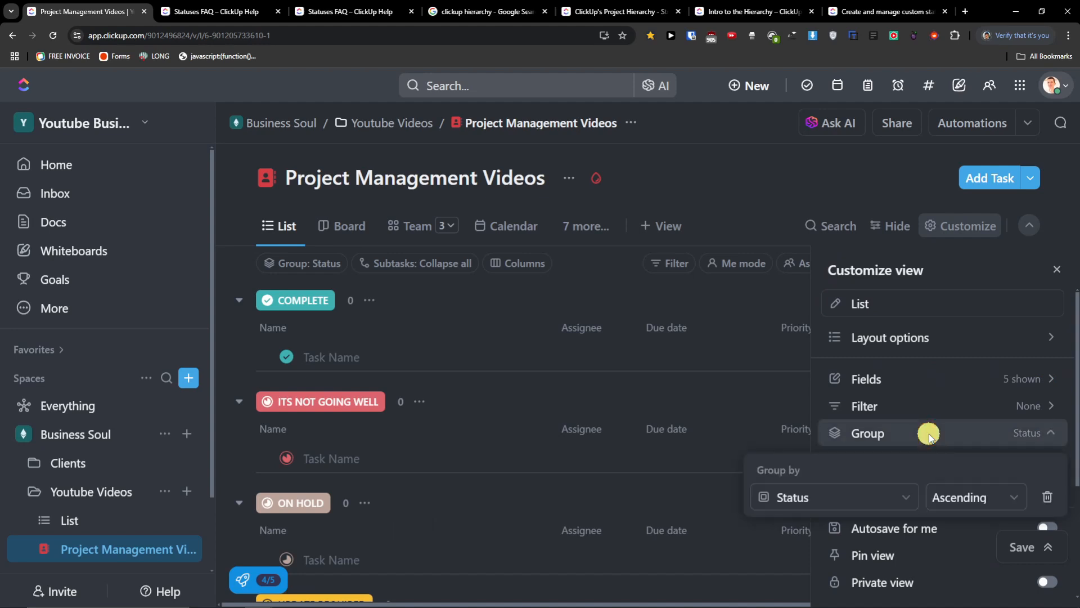
left_click(921, 432)
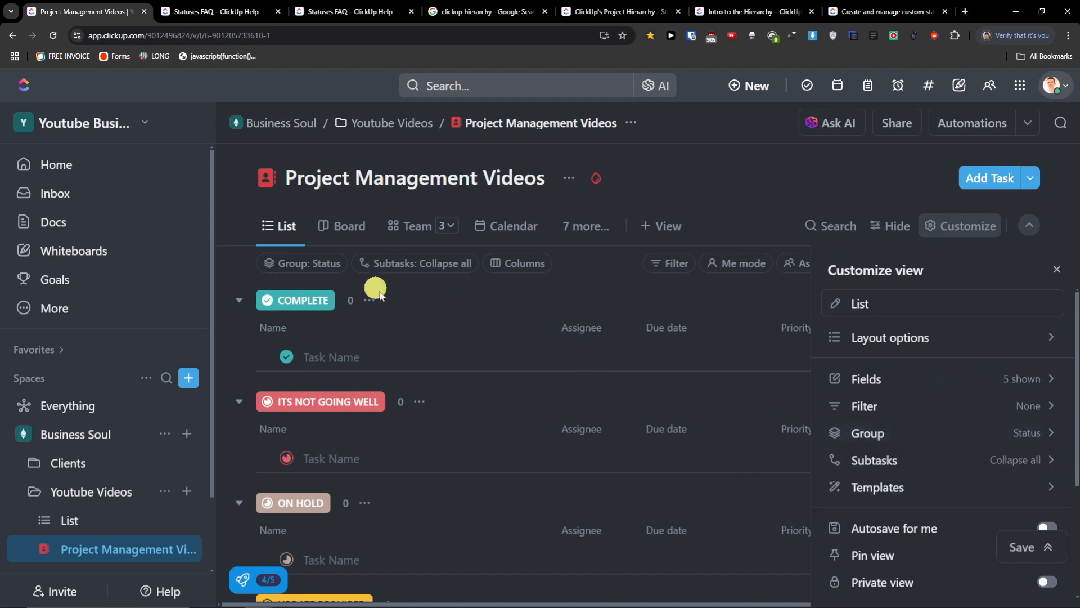
scroll(977, 422, "down", 2)
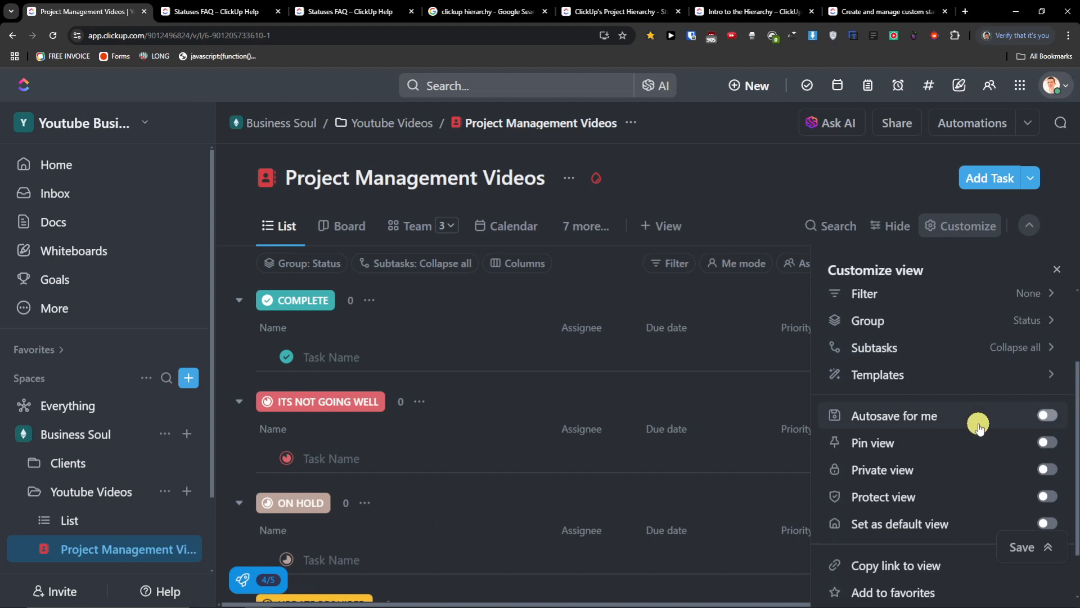
scroll(969, 426, "down", 1)
left_click(1047, 385)
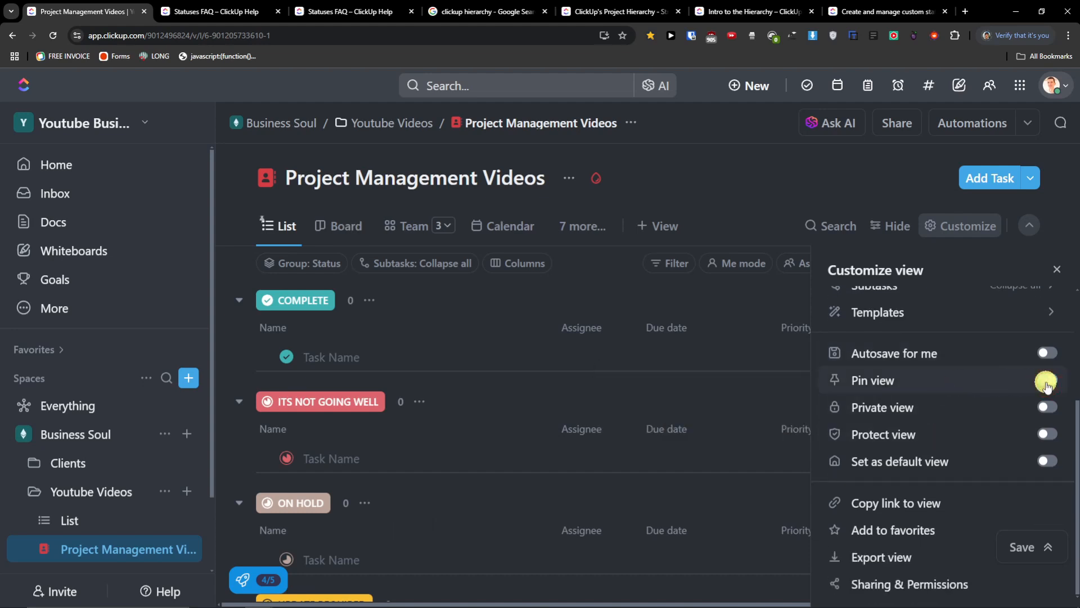
left_click(1047, 385)
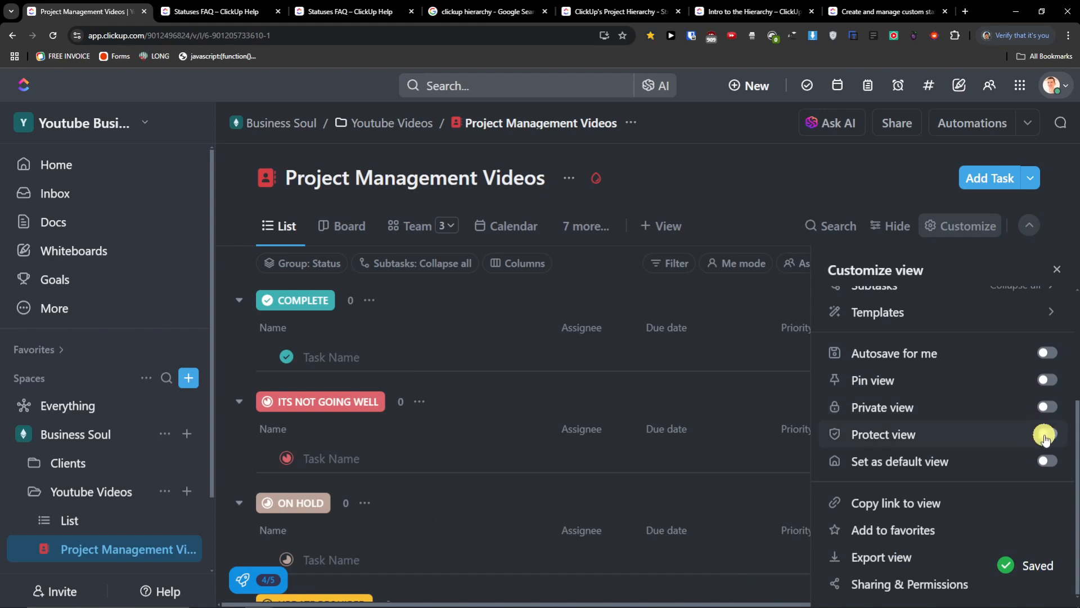
left_click(1048, 464)
key("ctrl+Return")
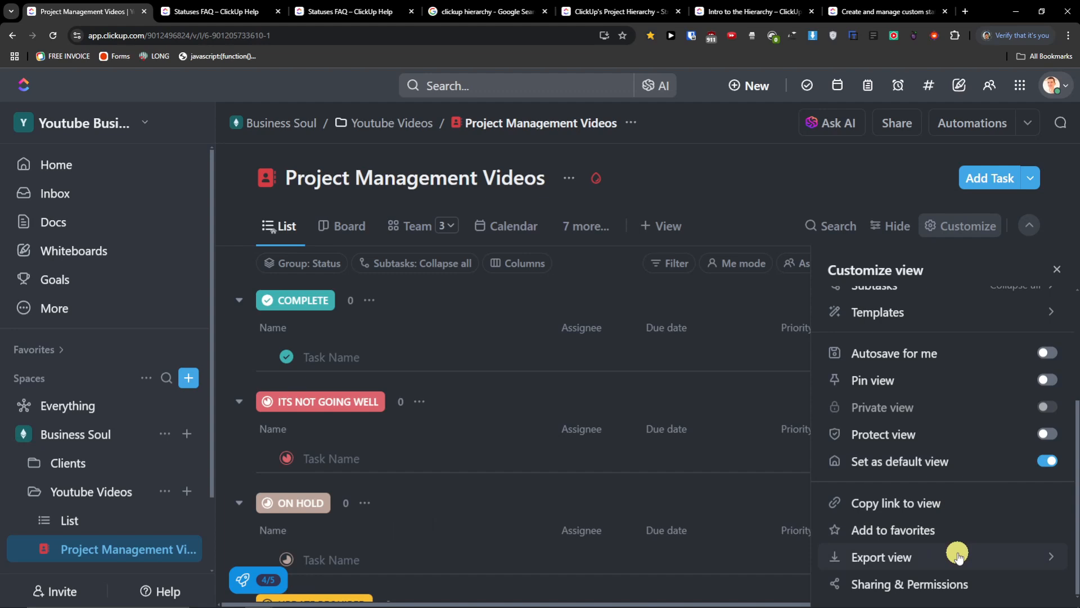
left_click(964, 231)
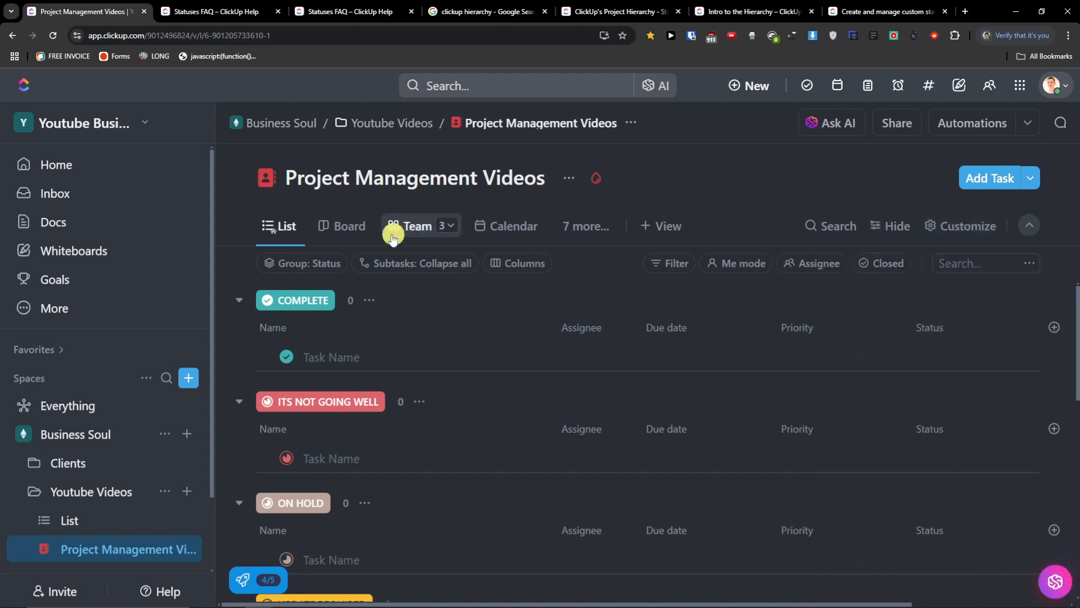
- Review the grouping field options, keeping the list grouped by Status
left_click(328, 264)
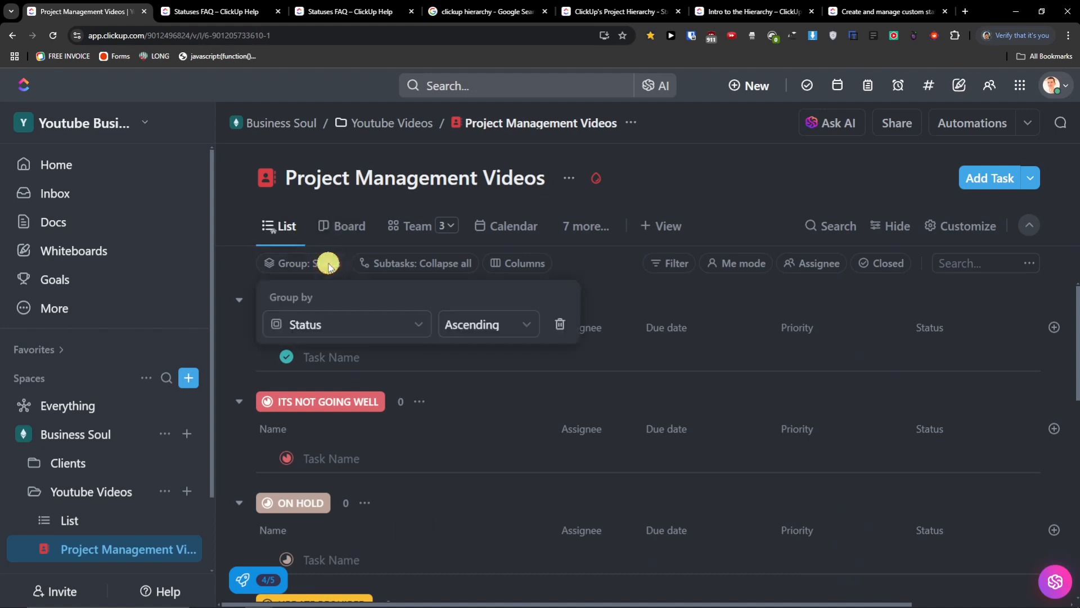
left_click(385, 324)
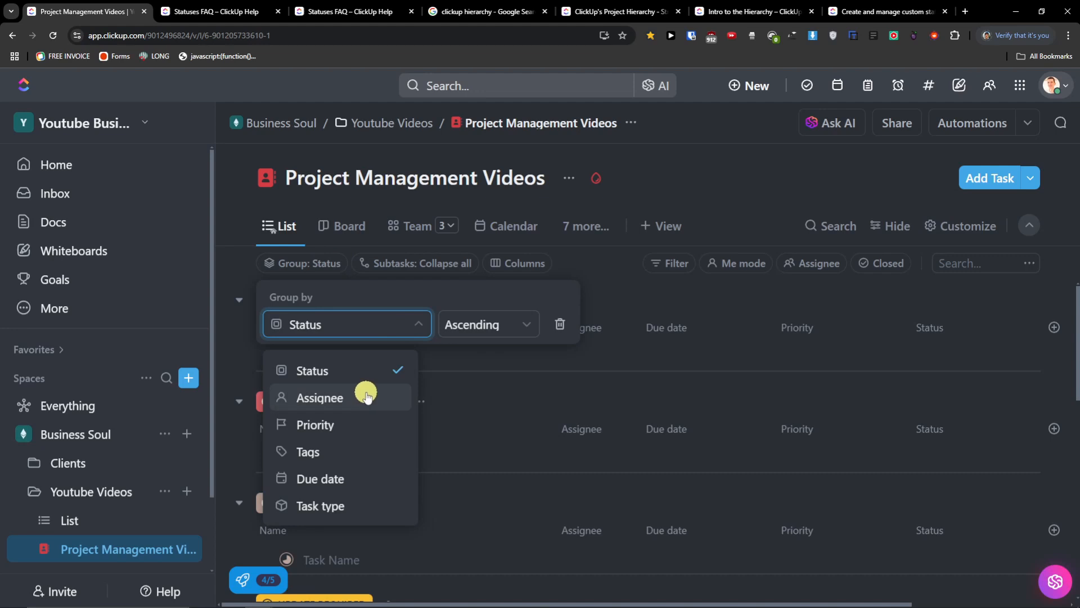
left_click(799, 353)
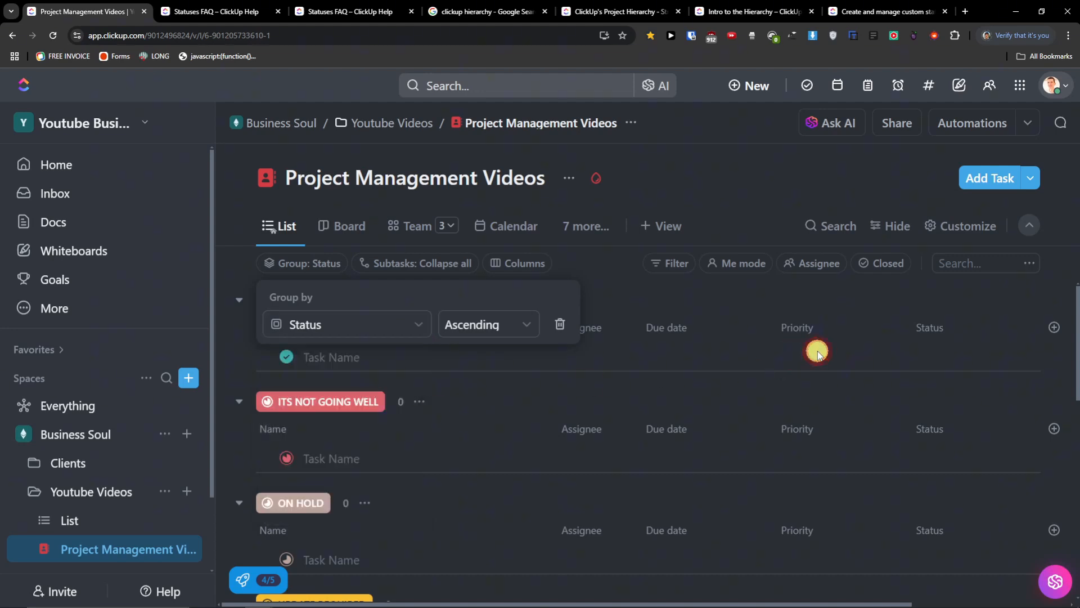
left_click(799, 332)
- Create task '52' in the COMPLETE group and give it Urgent priority
left_click(332, 357)
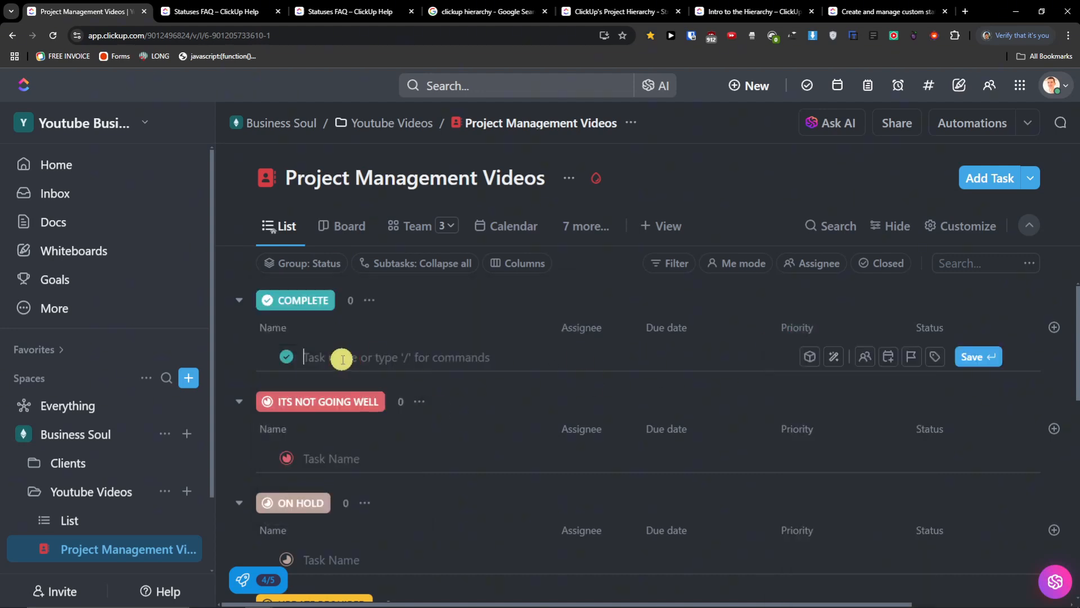
type("52")
key("Return")
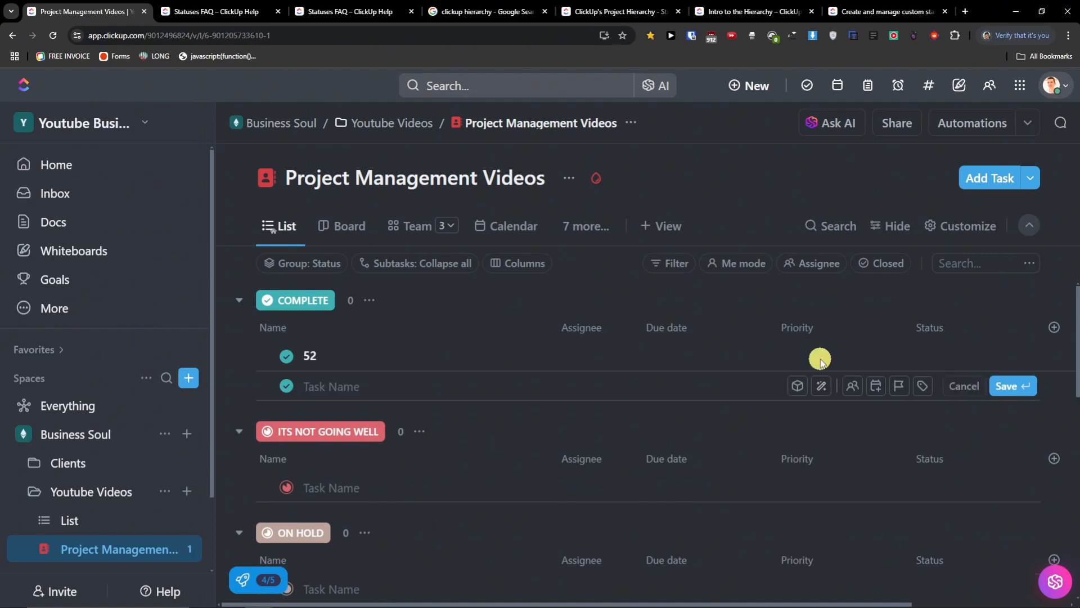
key("Escape")
left_click(804, 358)
left_click(814, 396)
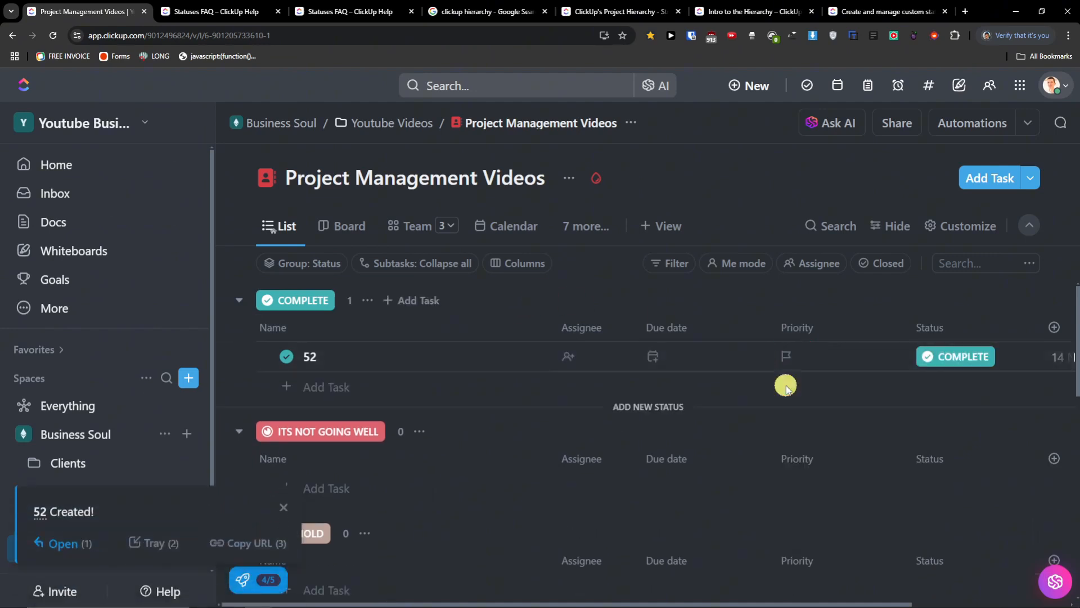
- Group the list's tasks by Priority
left_click(302, 260)
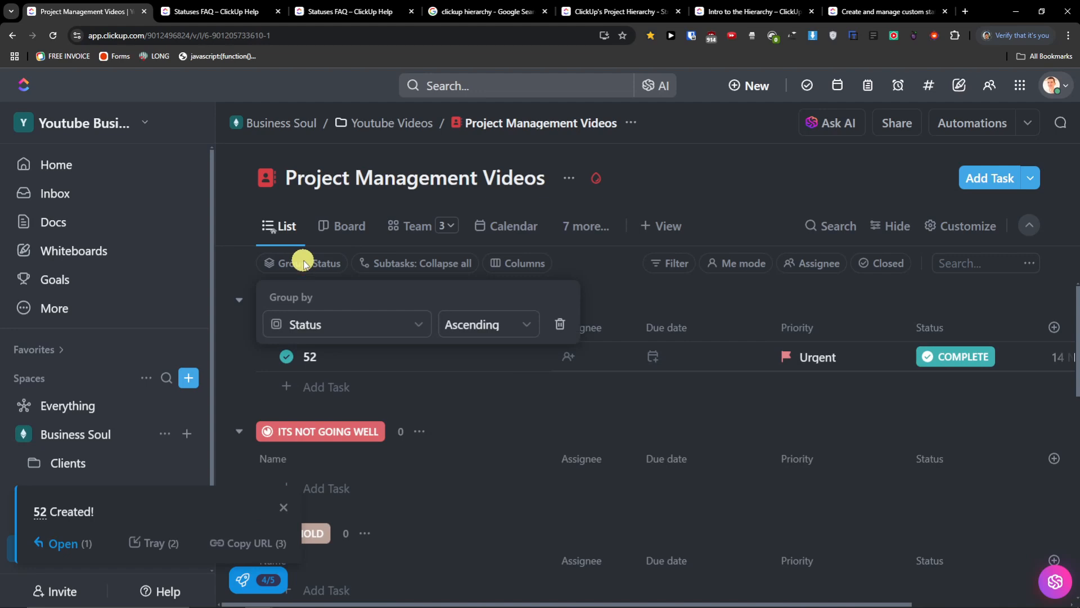
left_click(333, 326)
left_click(338, 423)
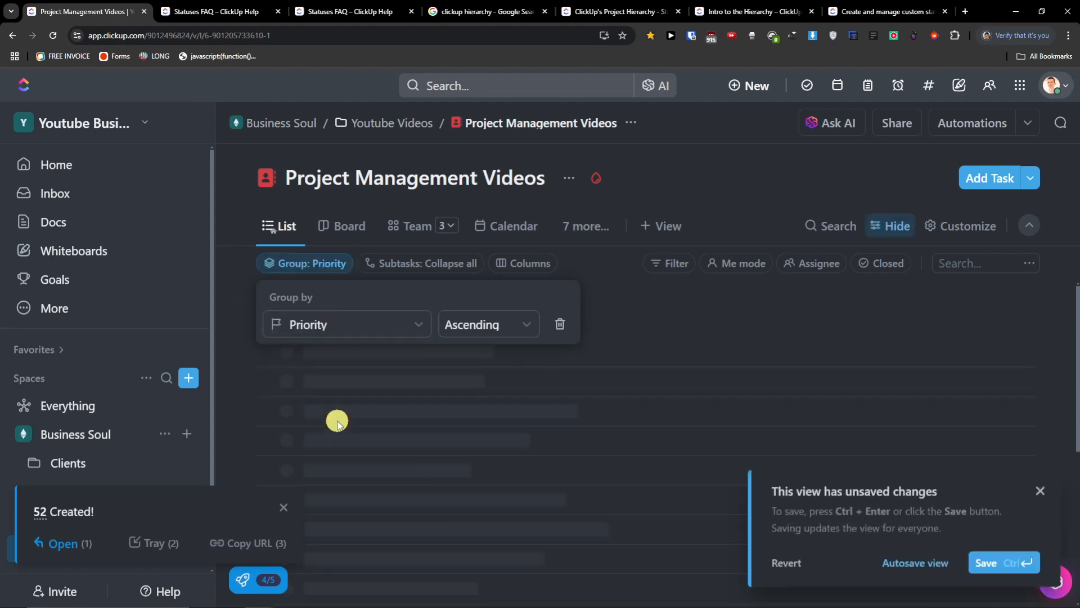
left_click(539, 328)
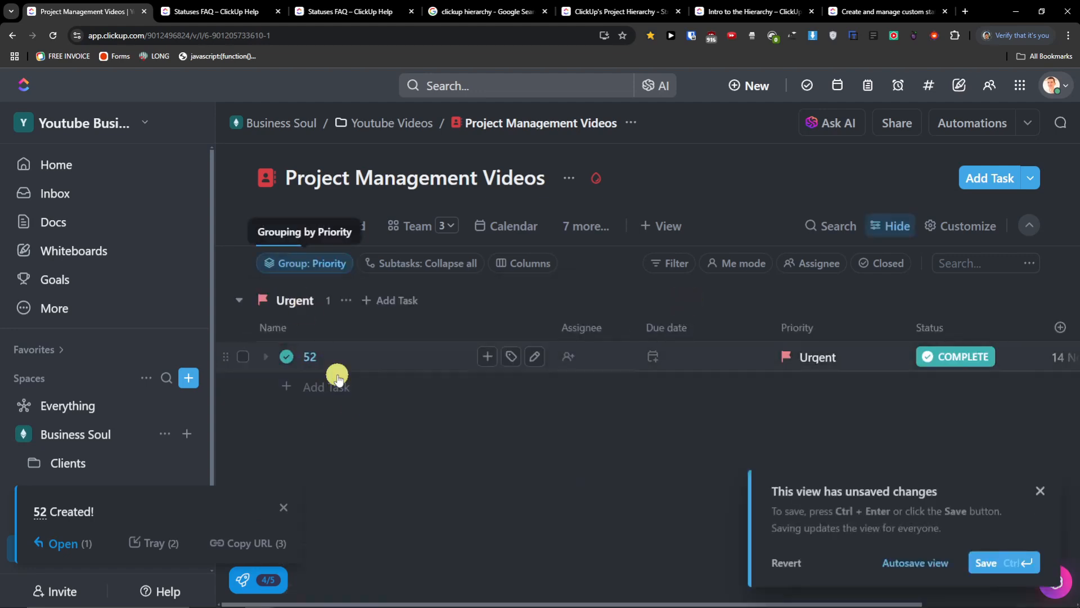
- Group by Tags, switch back to Status grouping, then open the Subtasks display options
left_click(301, 260)
left_click(300, 318)
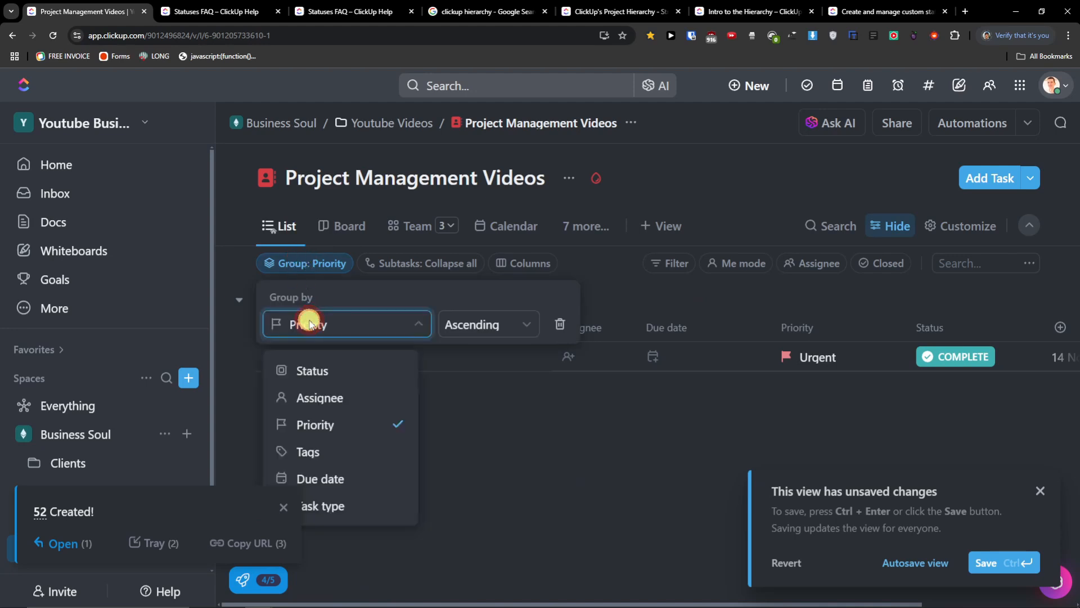
left_click(333, 448)
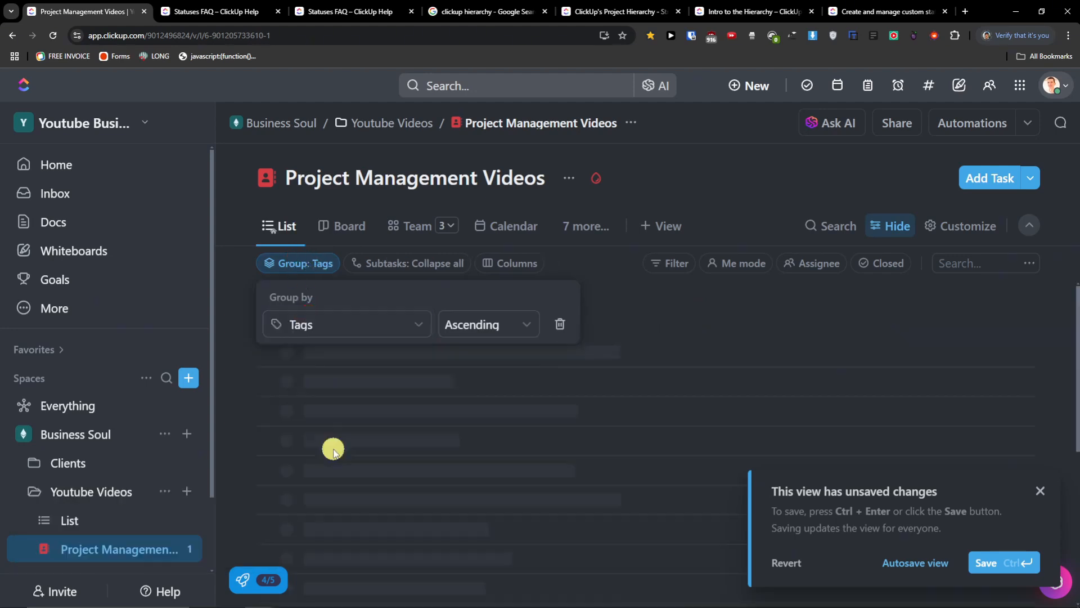
left_click(366, 319)
left_click(316, 372)
left_click(750, 310)
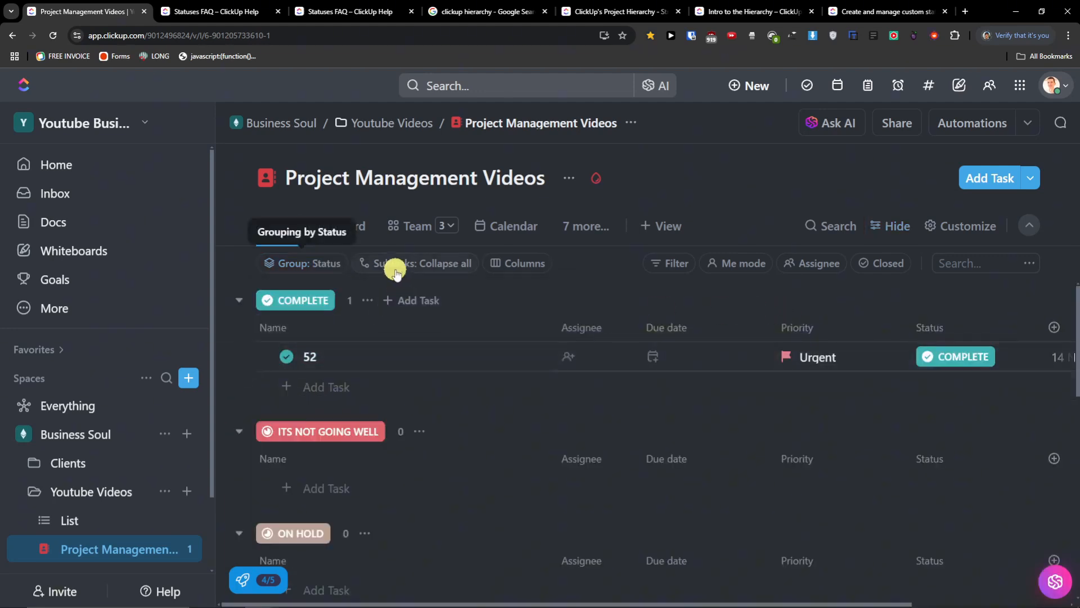
left_click(416, 270)
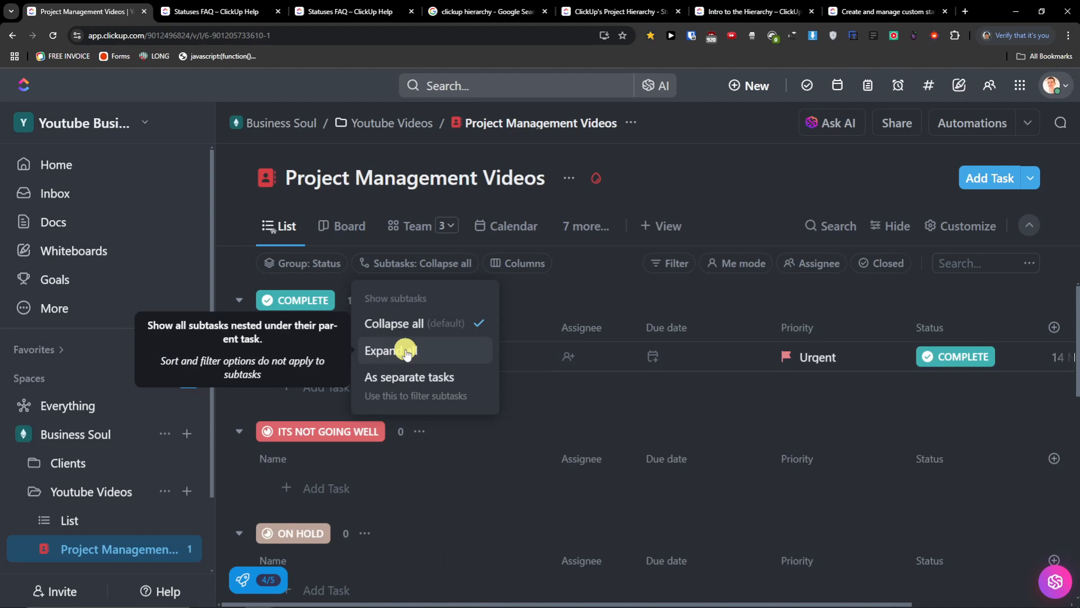
- Close the Subtasks menu and browse the Columns Fields panel (Assignee, Due date, Priority, Status)
left_click(532, 282)
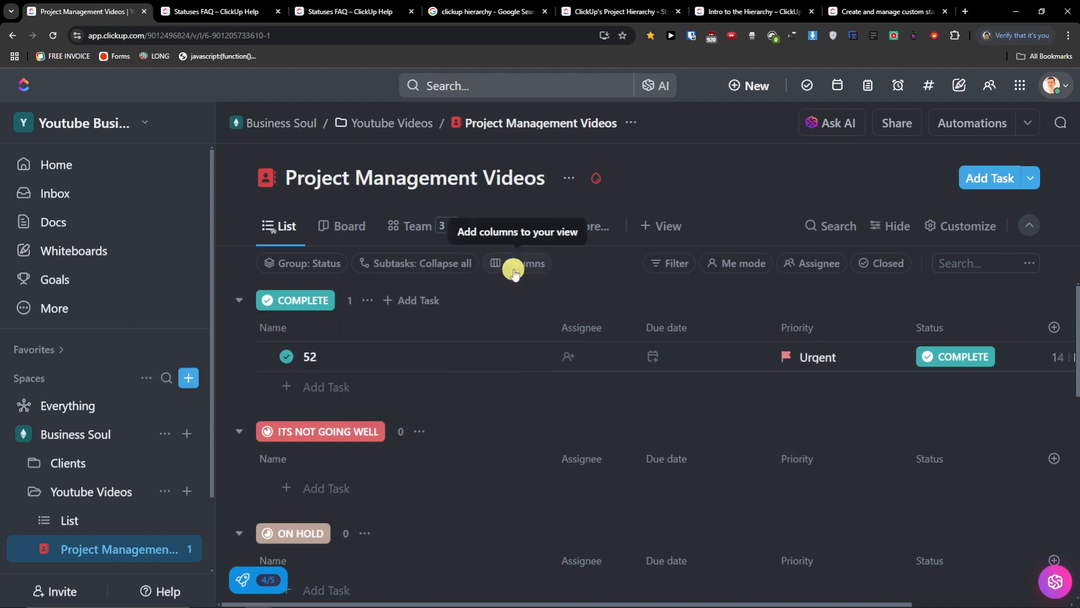
left_click(518, 270)
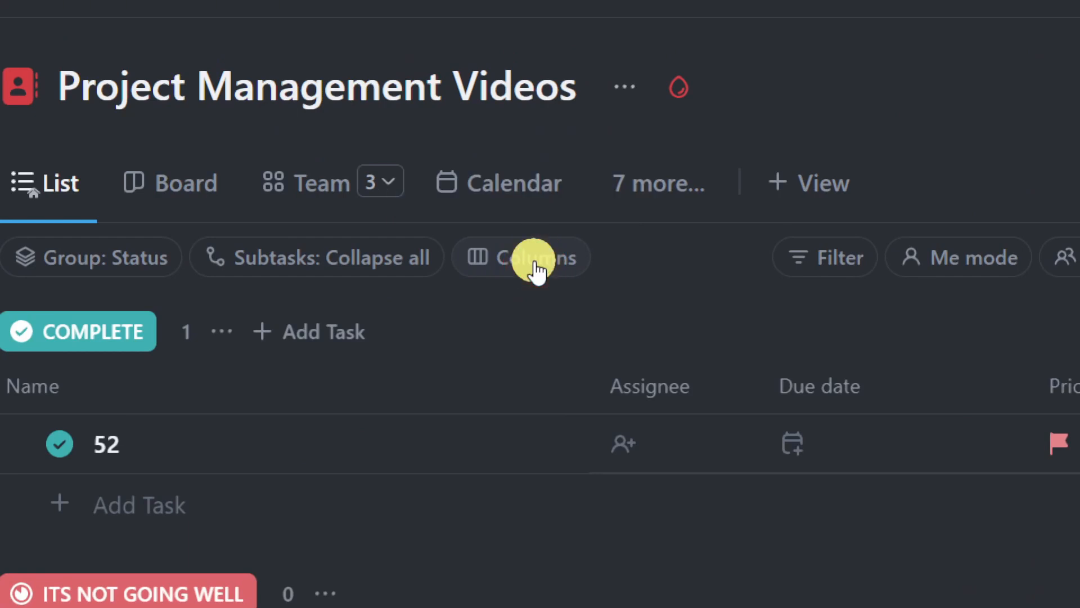
left_click(498, 267)
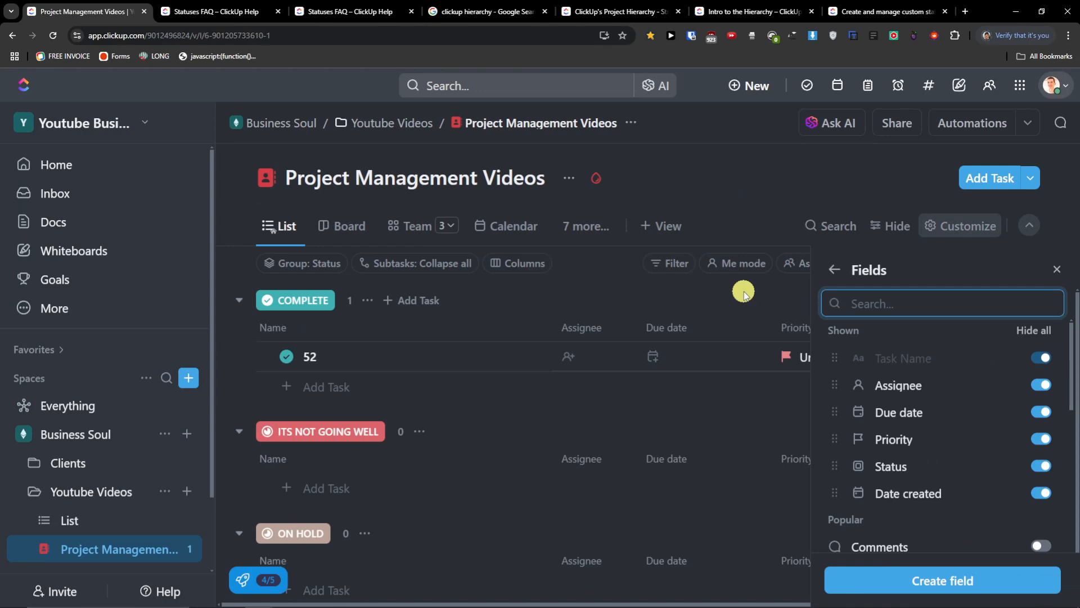
scroll(901, 380, "down", 4)
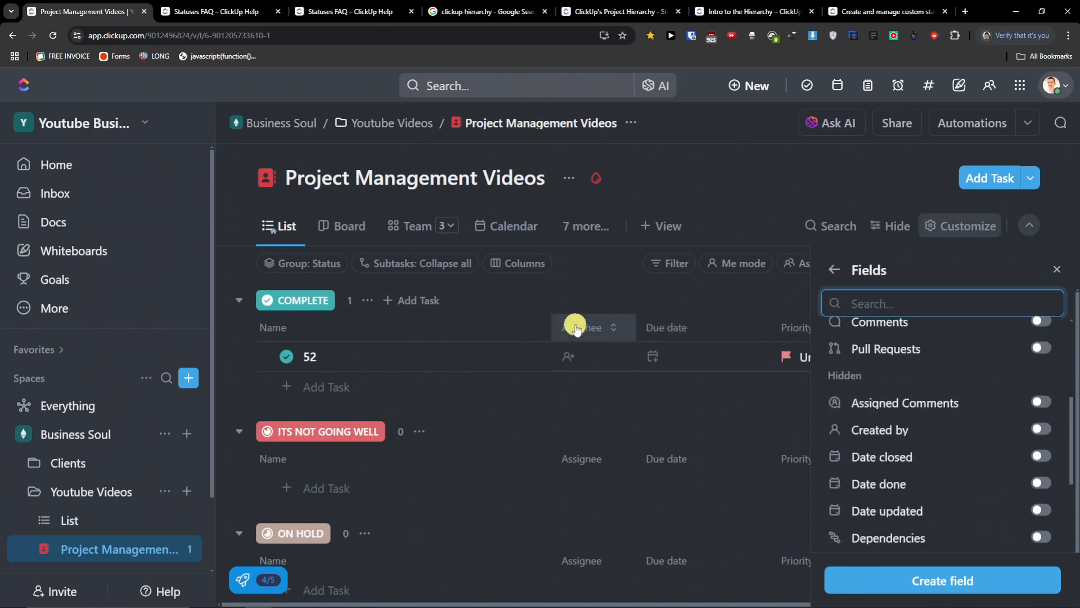
- Close the Fields panel, glance at the Filter options, and toggle Me Mode on and off
left_click(514, 263)
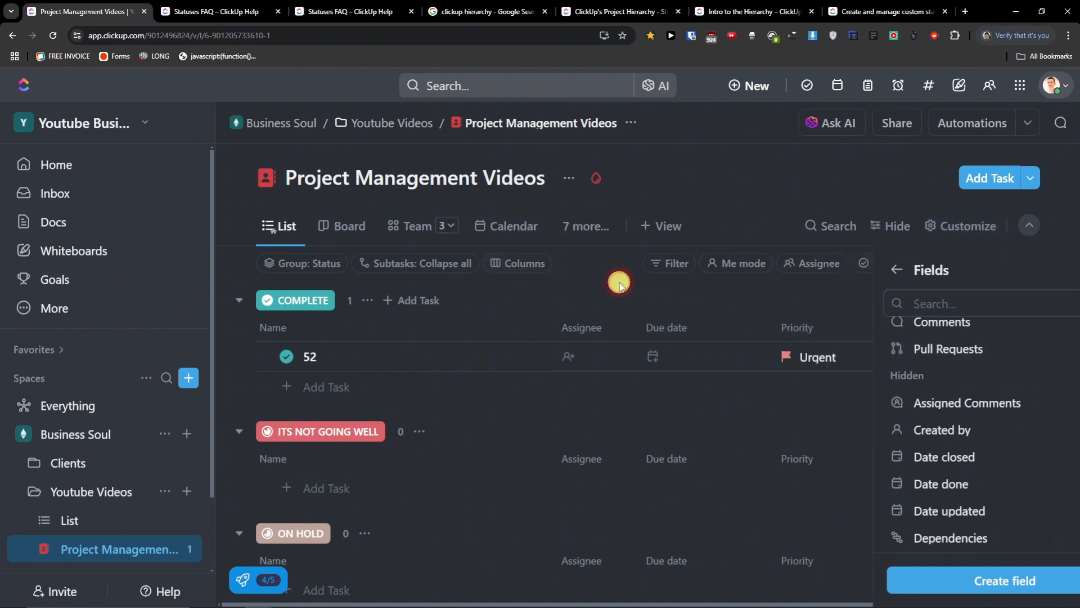
left_click(680, 261)
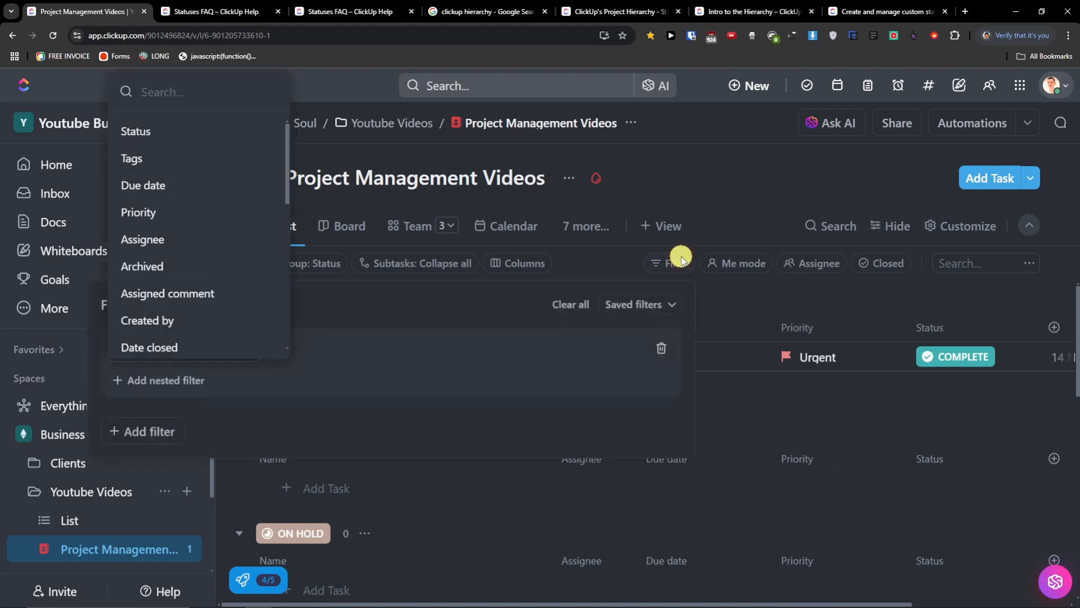
left_click(633, 283)
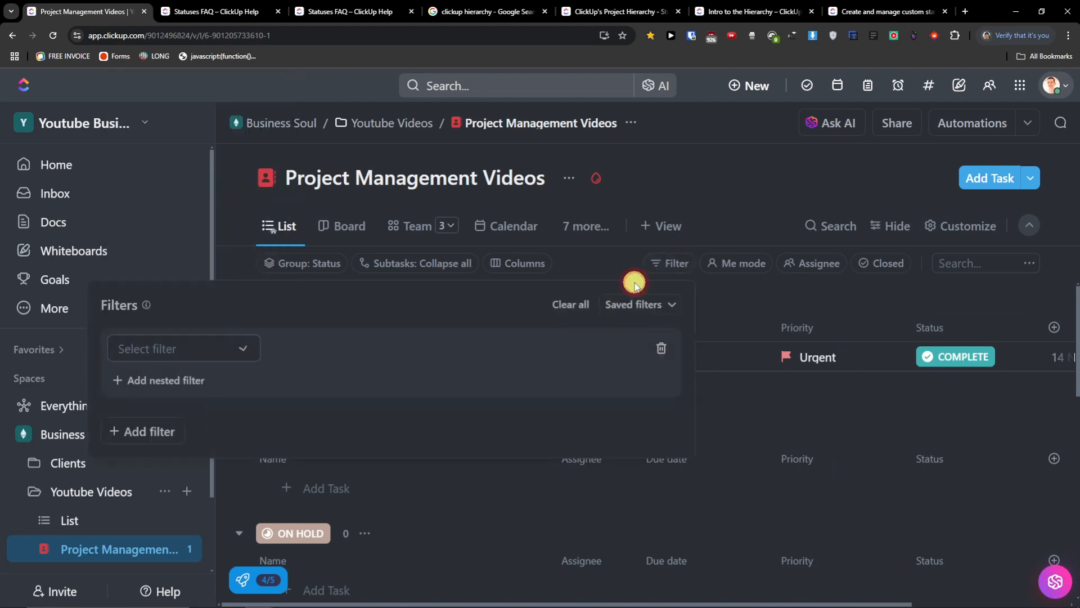
left_click(675, 264)
left_click(673, 265)
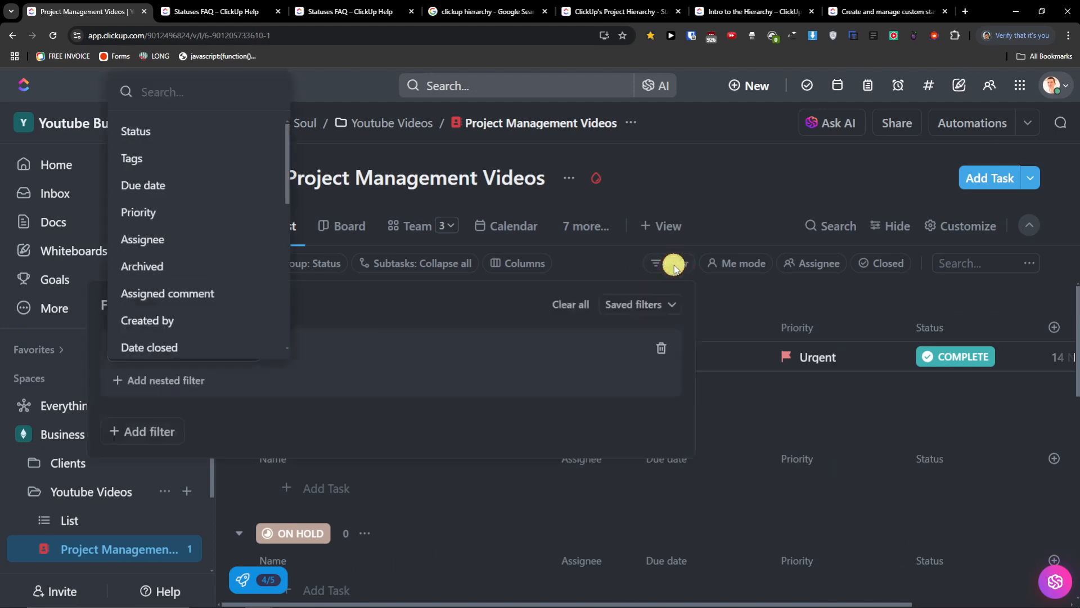
left_click(735, 268)
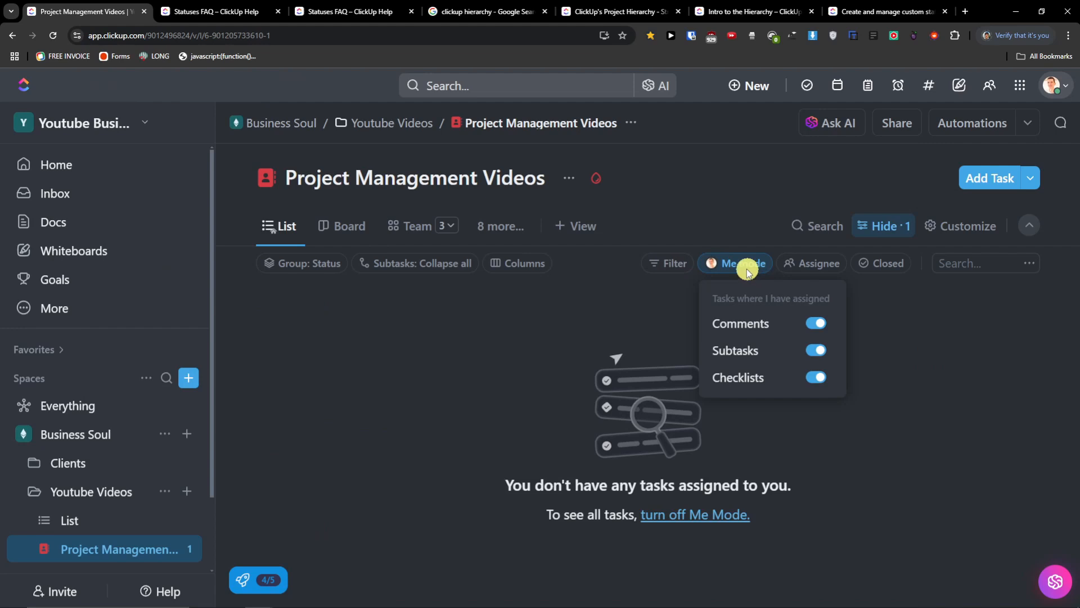
left_click(764, 269)
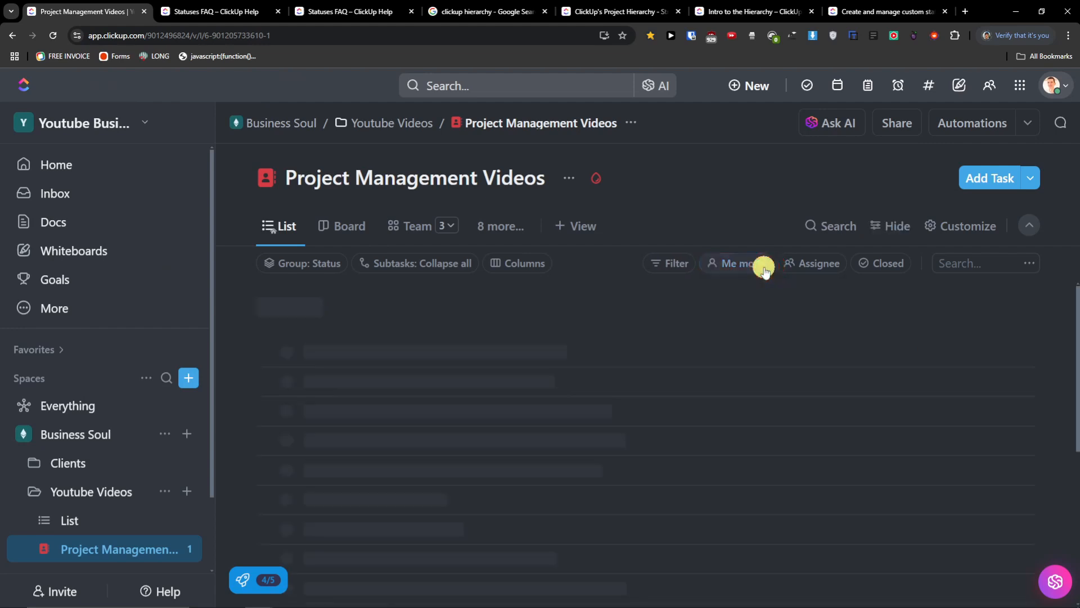
- Assign task 52 to yourself, then switch Me Mode on and back off
left_click(574, 356)
left_click(613, 376)
left_click(582, 289)
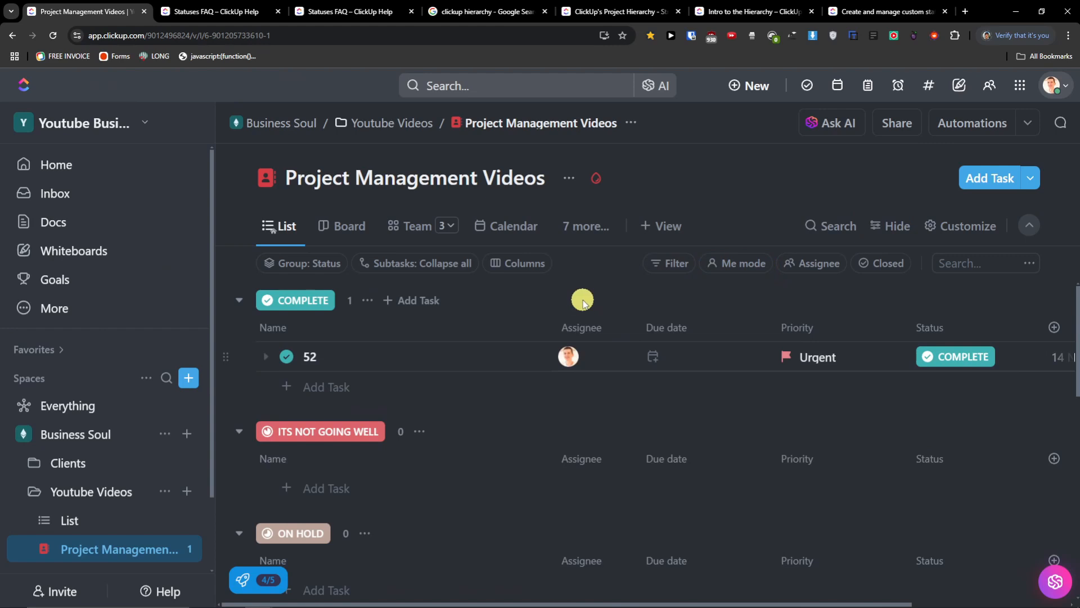
left_click(749, 269)
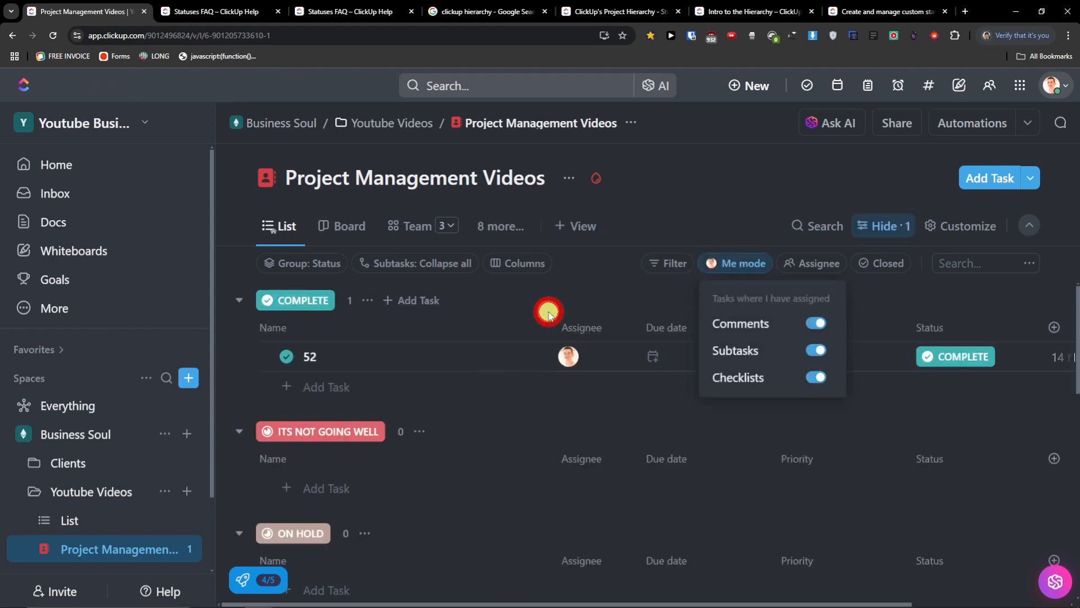
left_click(548, 313)
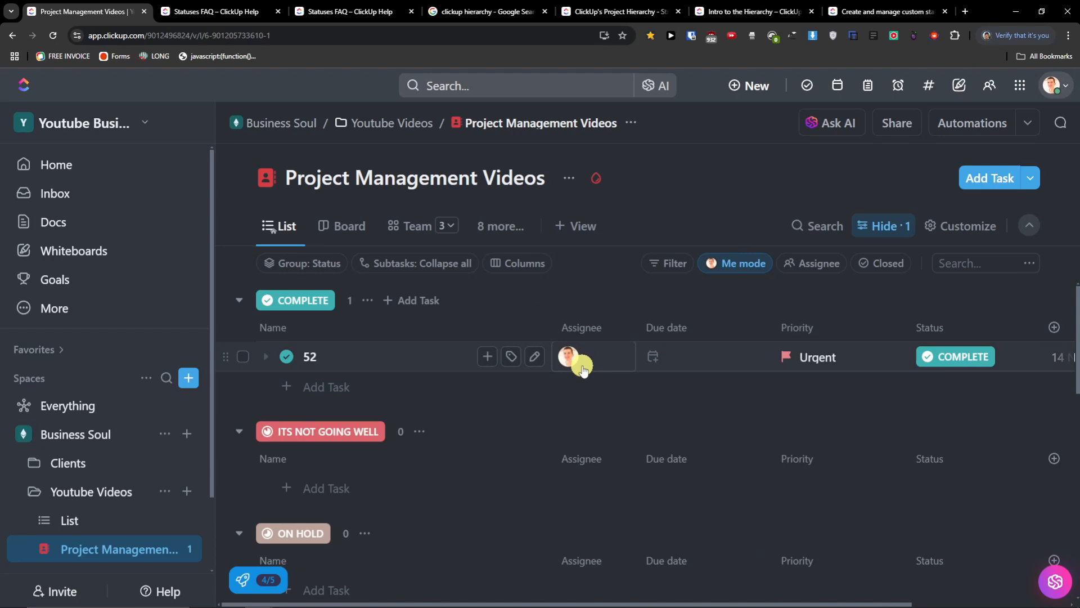
left_click(763, 267)
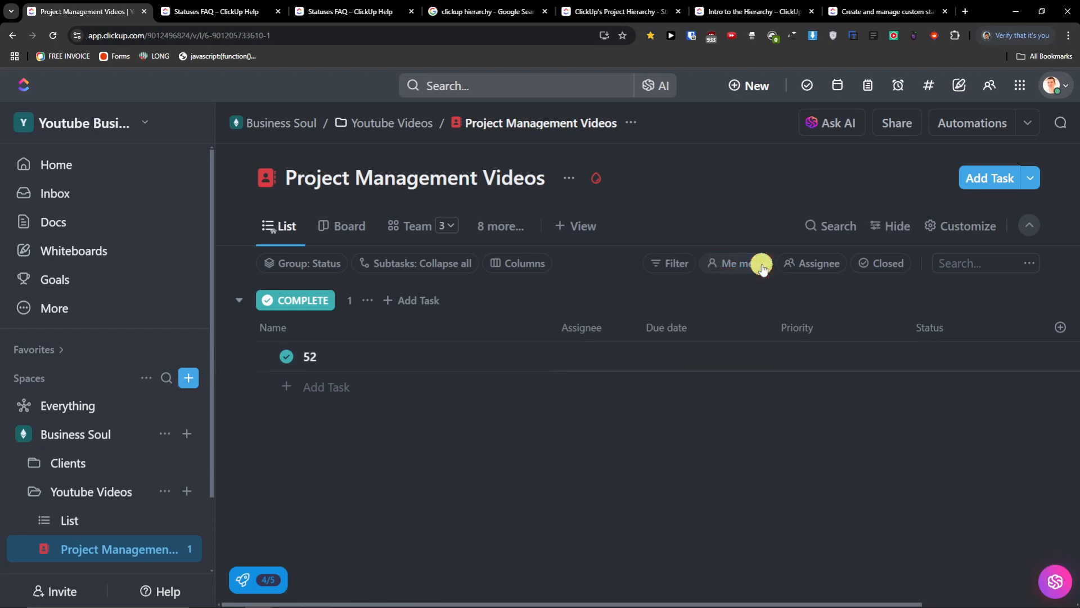
left_click(816, 267)
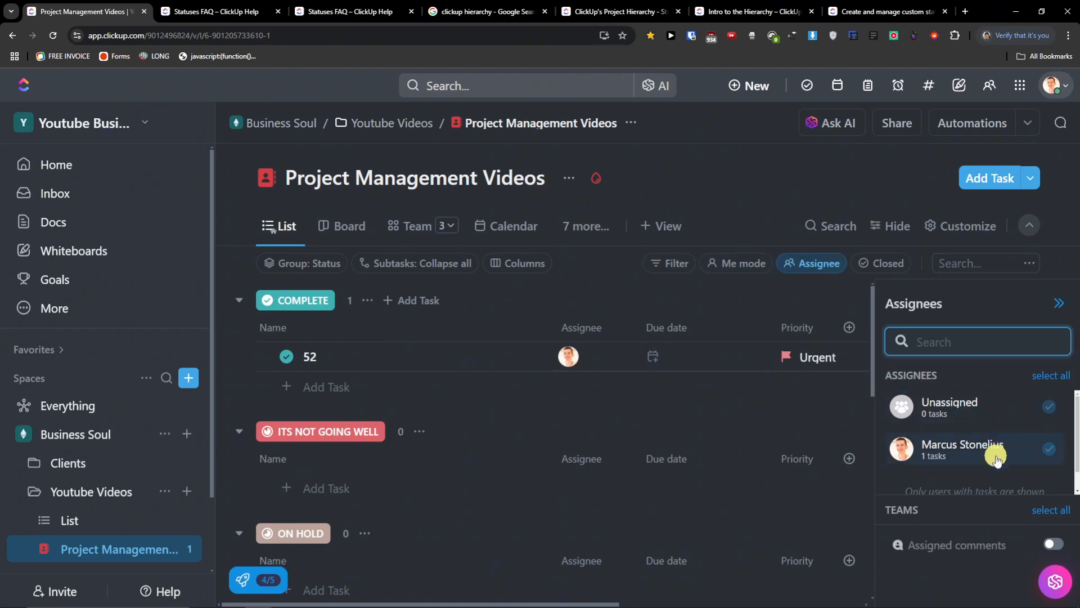
scroll(985, 475, "down", 1)
scroll(962, 453, "up", 1)
left_click(961, 454)
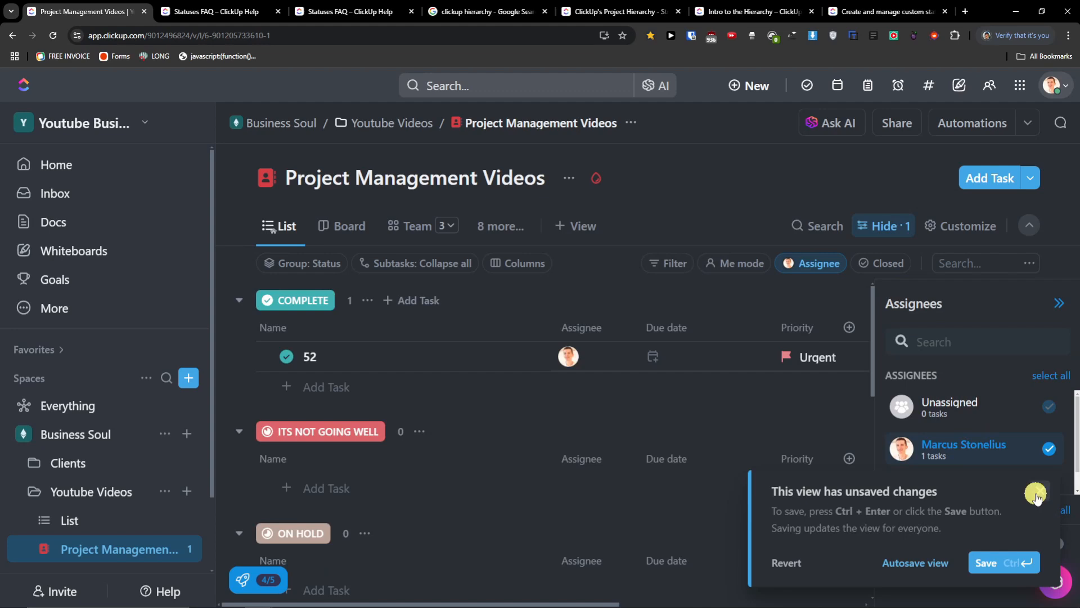
left_click(1040, 490)
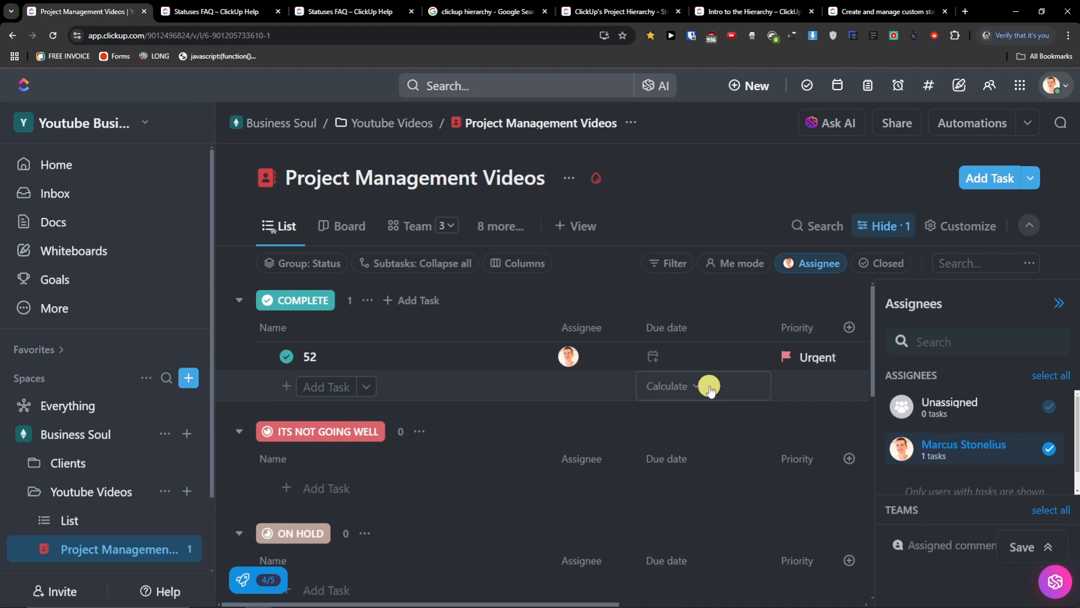
left_click(840, 269)
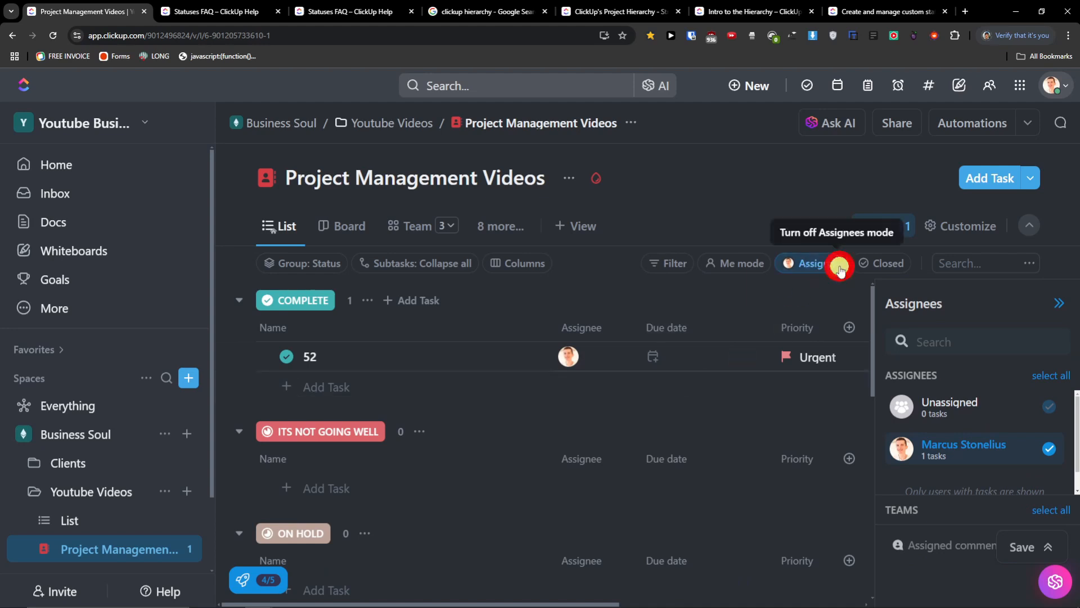
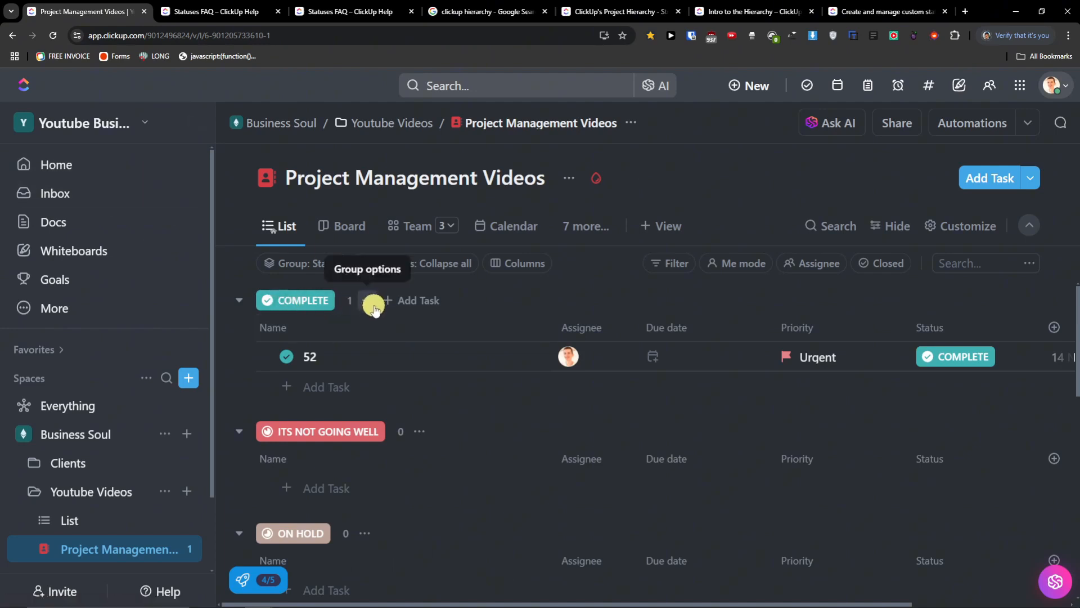
- Collapse all status groups from the ITS NOT GOING WELL group's menu
scroll(381, 319, "down", 2)
scroll(381, 323, "up", 2)
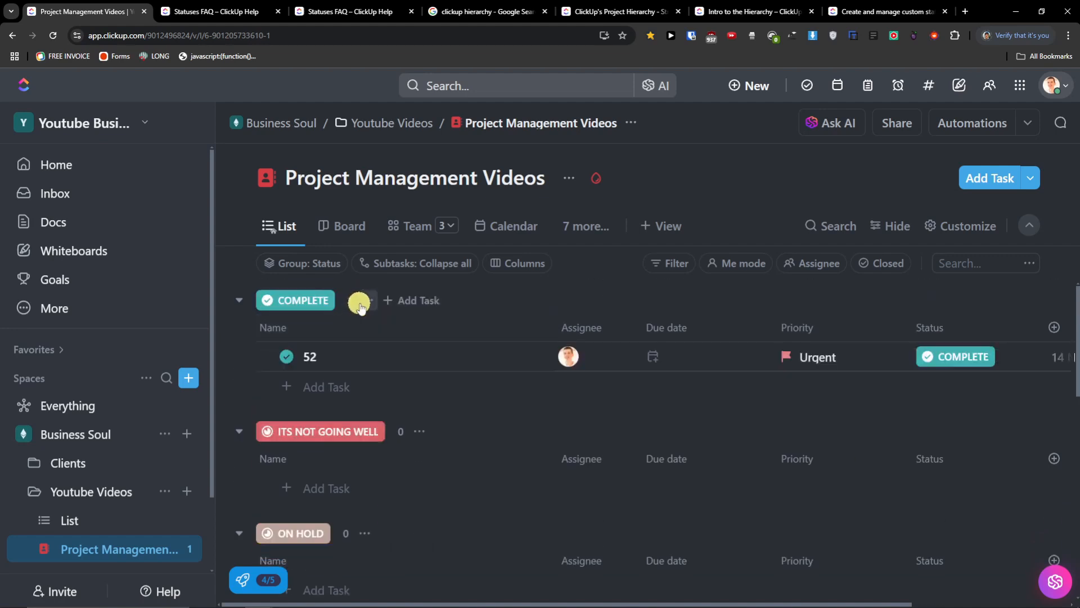
scroll(365, 306, "down", 10)
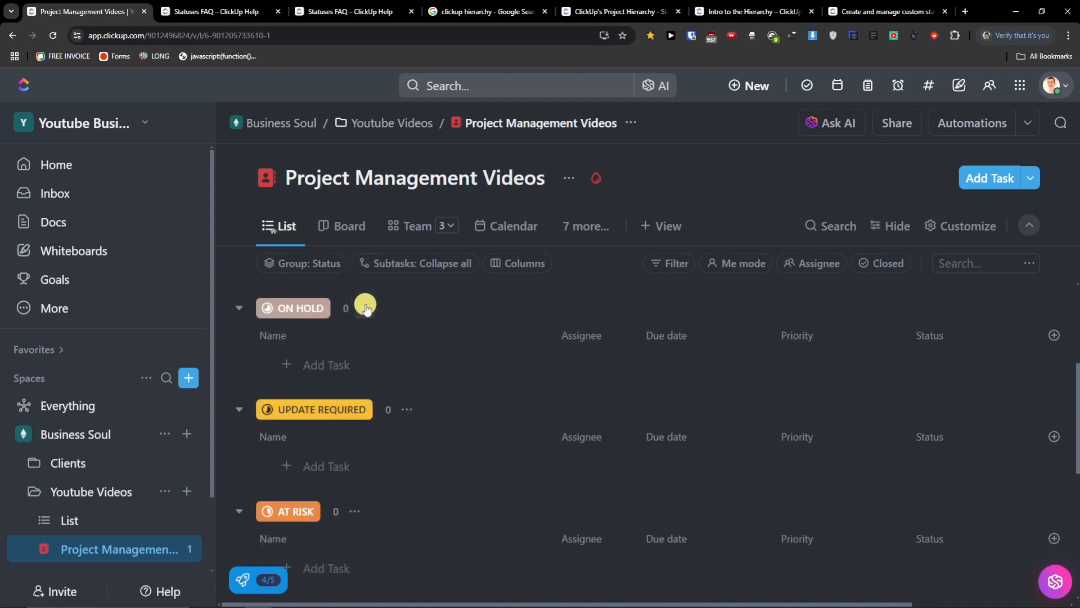
scroll(365, 306, "up", 5)
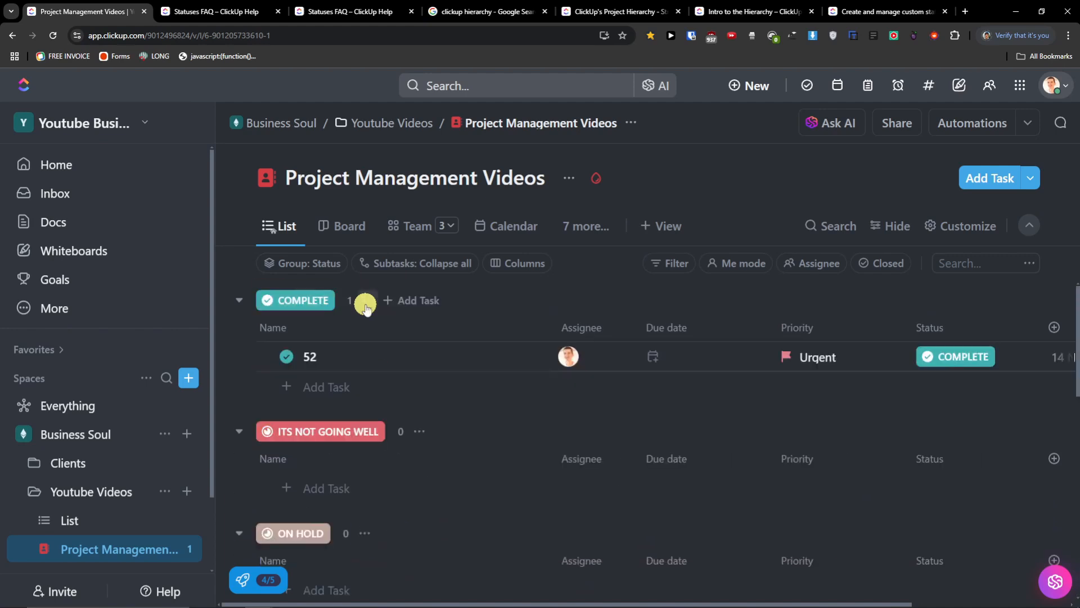
scroll(421, 431, "down", 2)
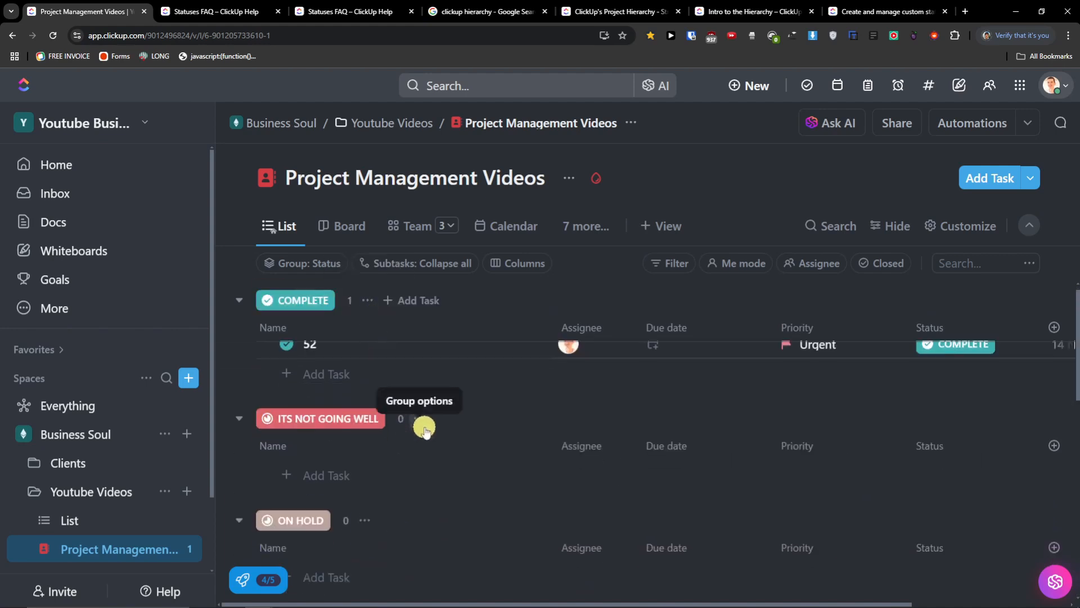
left_click(420, 323)
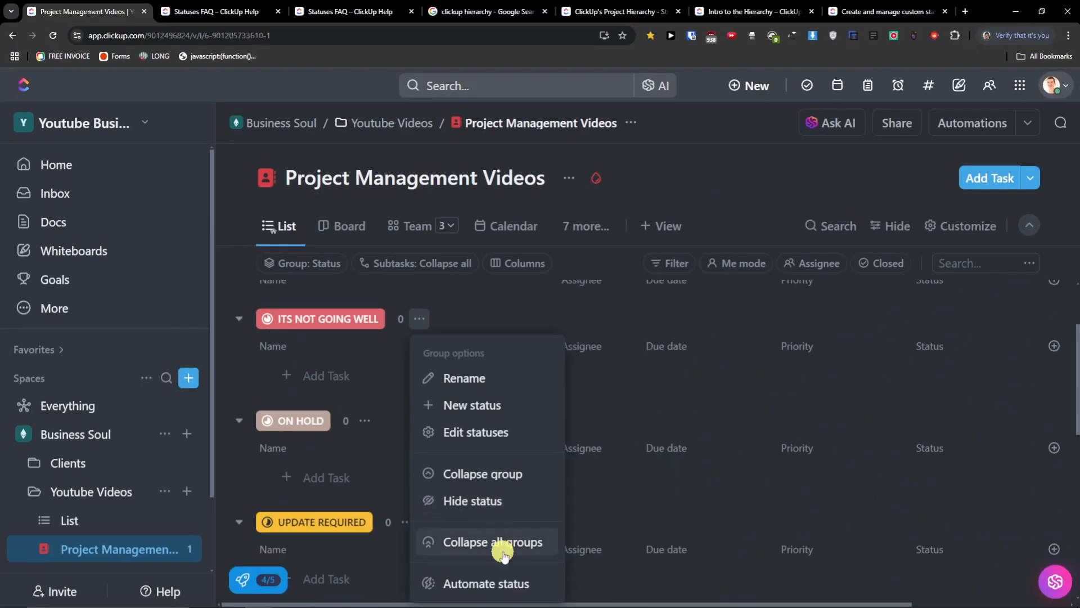
left_click(490, 541)
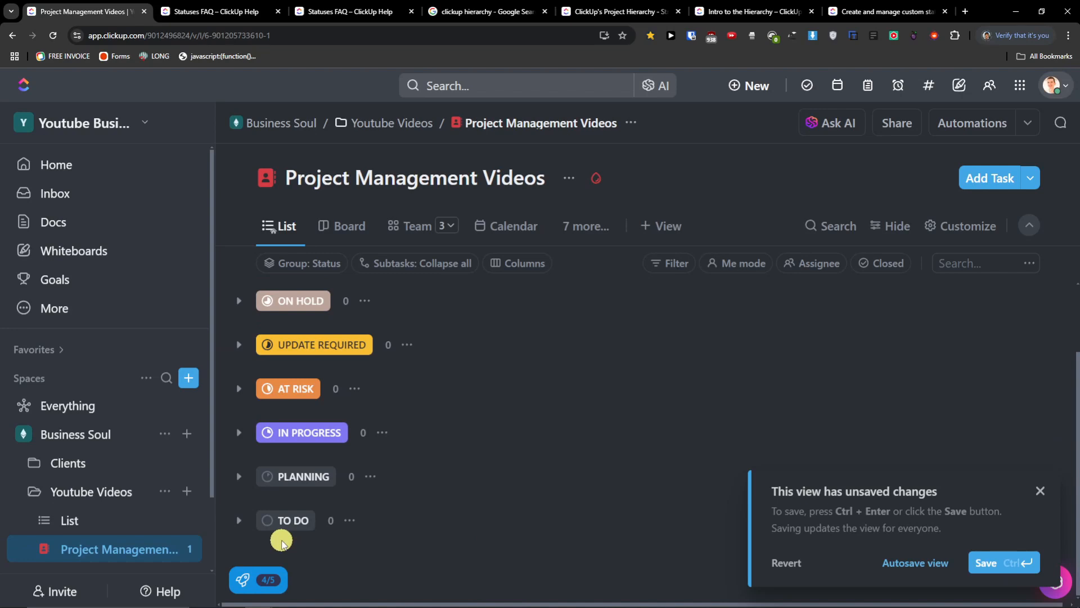
- Expand the COMPLETE group
scroll(276, 517, "up", 2)
left_click(241, 301)
scroll(304, 394, "down", 3)
scroll(314, 431, "up", 3)
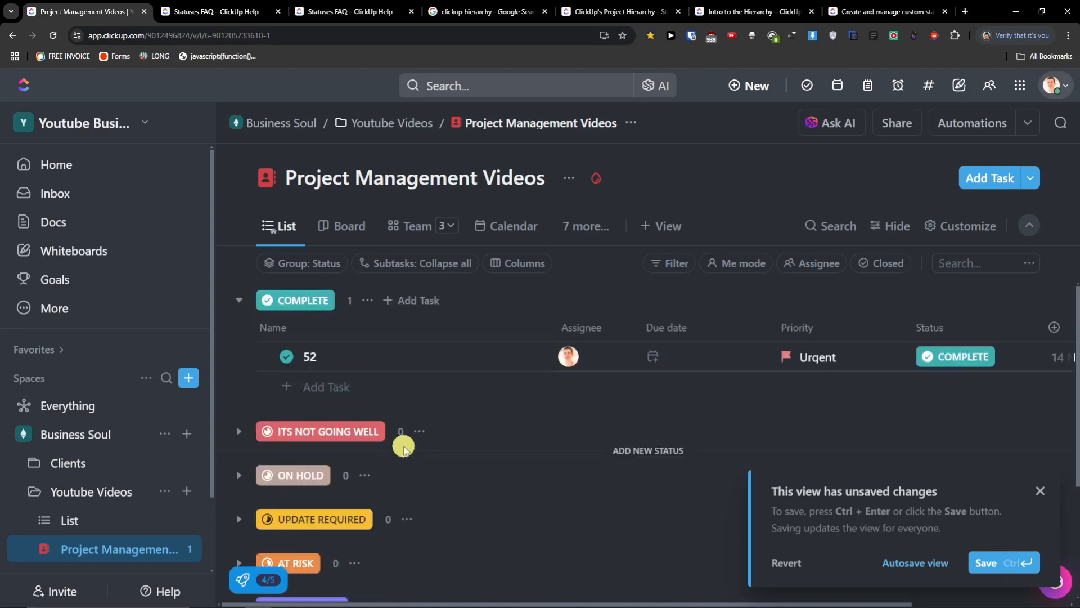
- Hide the ITS NOT GOING WELL status from the view
left_click(368, 300)
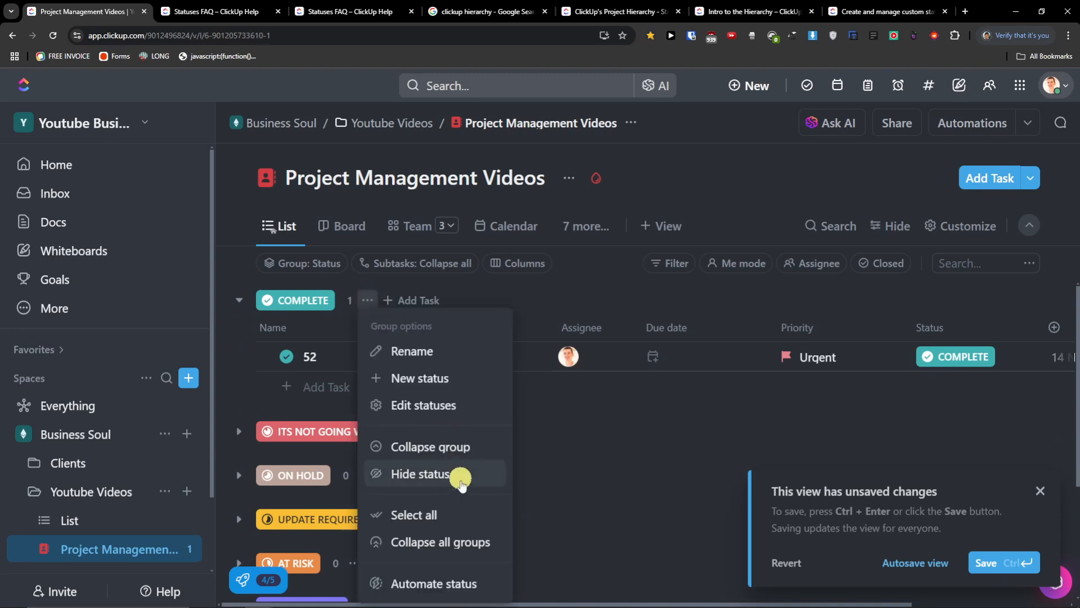
left_click(339, 453)
left_click(418, 432)
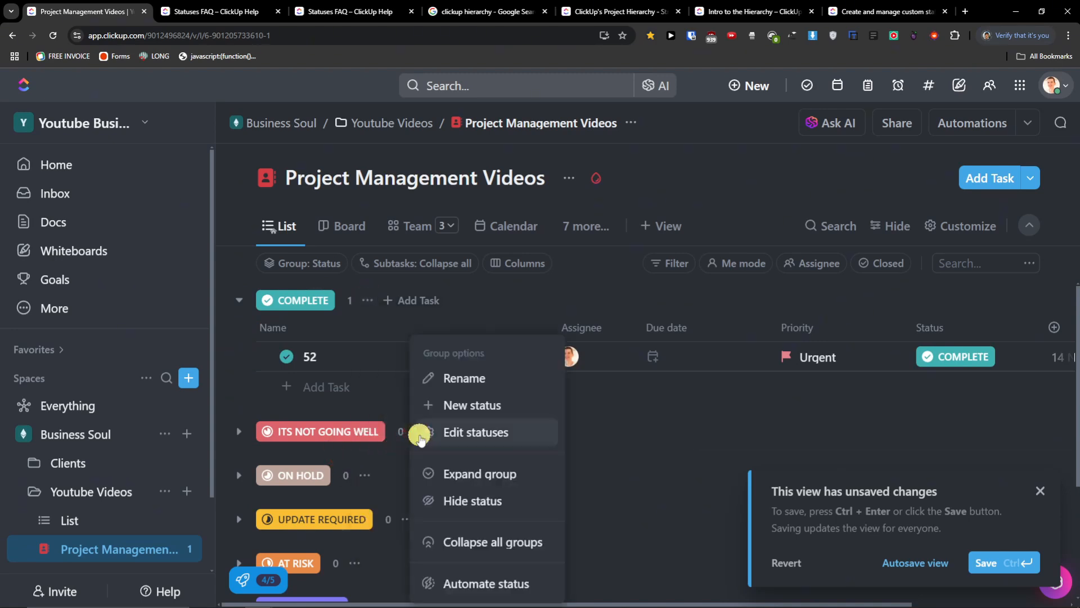
left_click(502, 503)
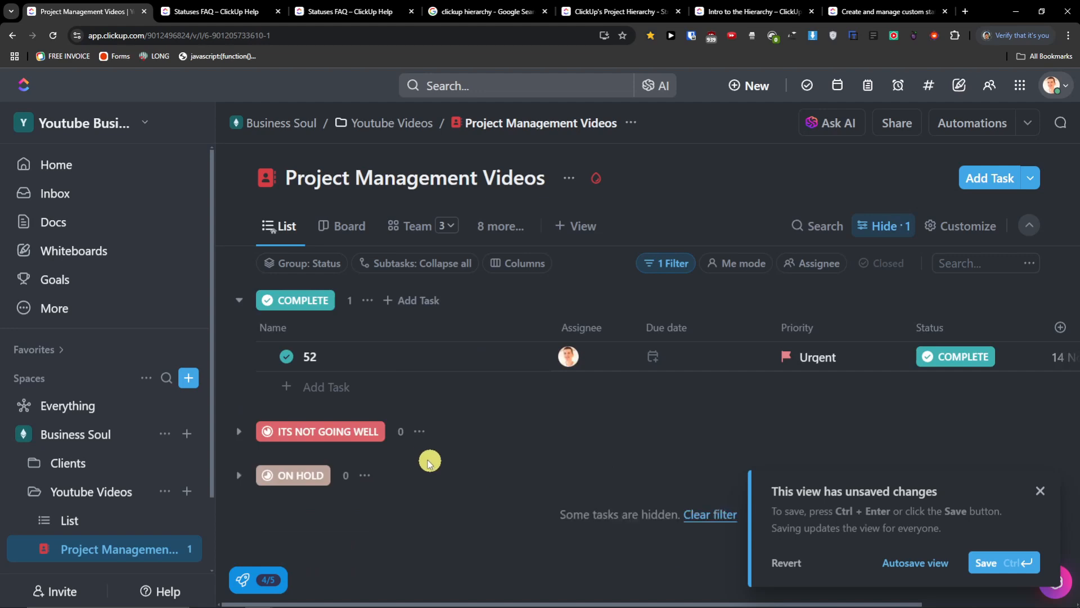
left_click(419, 432)
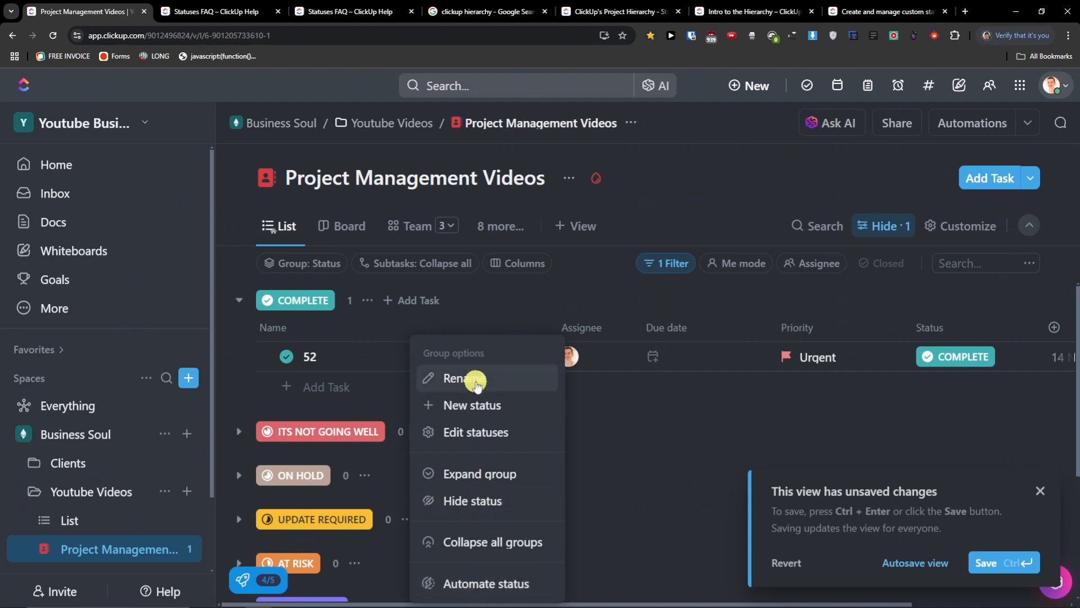
- Review the Youtube Videos statuses in the status editor, then close it
left_click(498, 432)
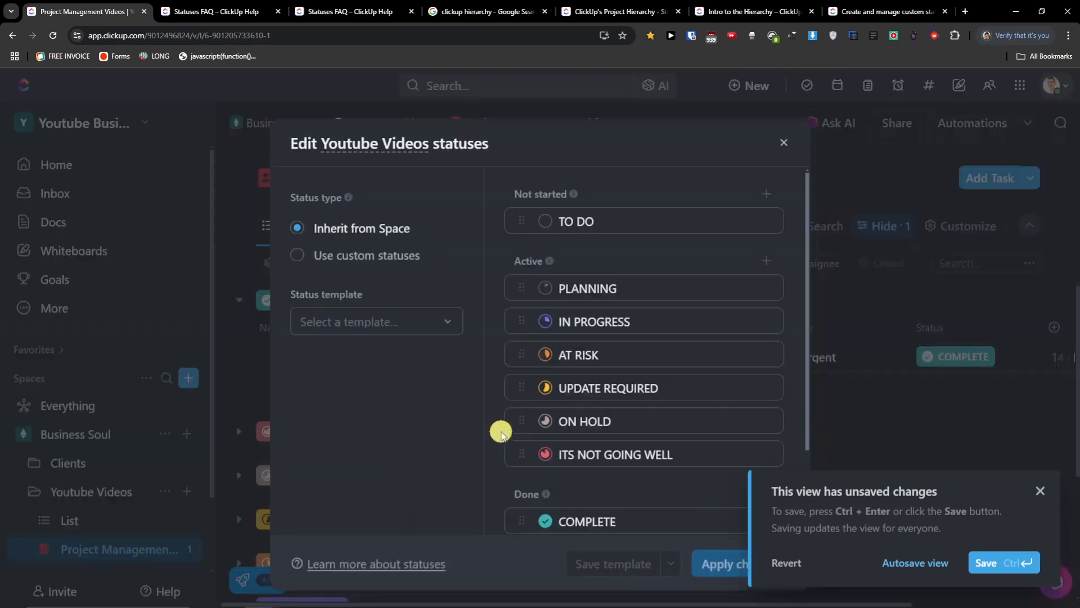
scroll(646, 504, "down", 2)
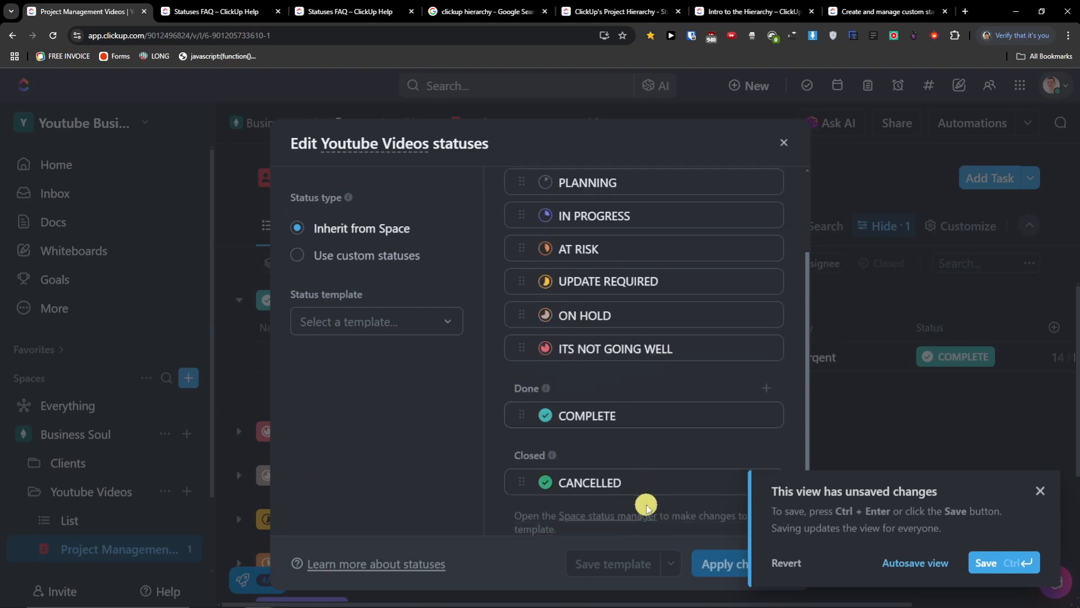
scroll(603, 477, "up", 2)
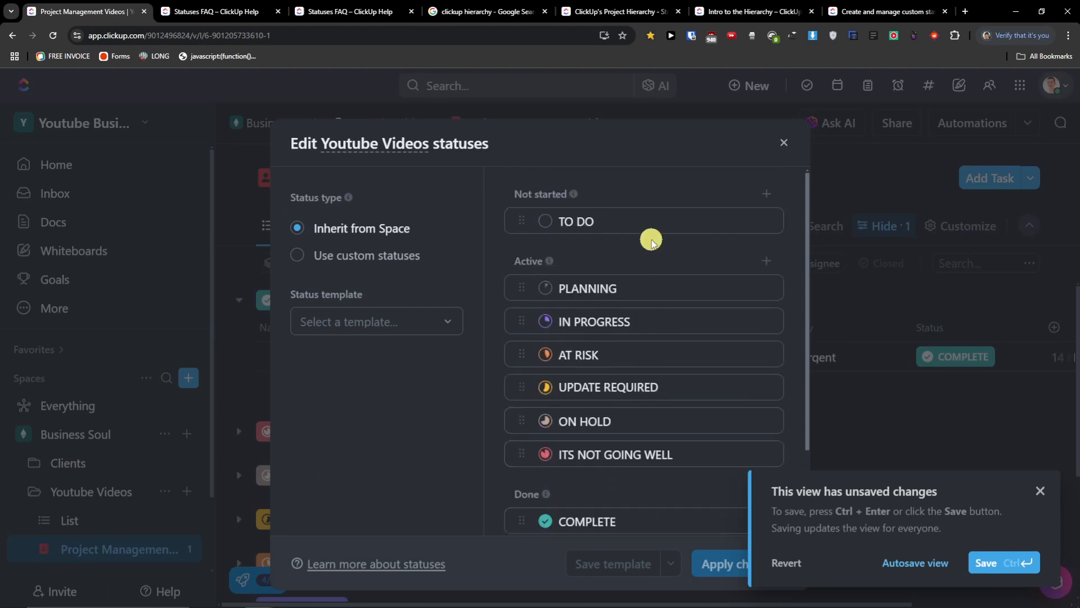
left_click(784, 142)
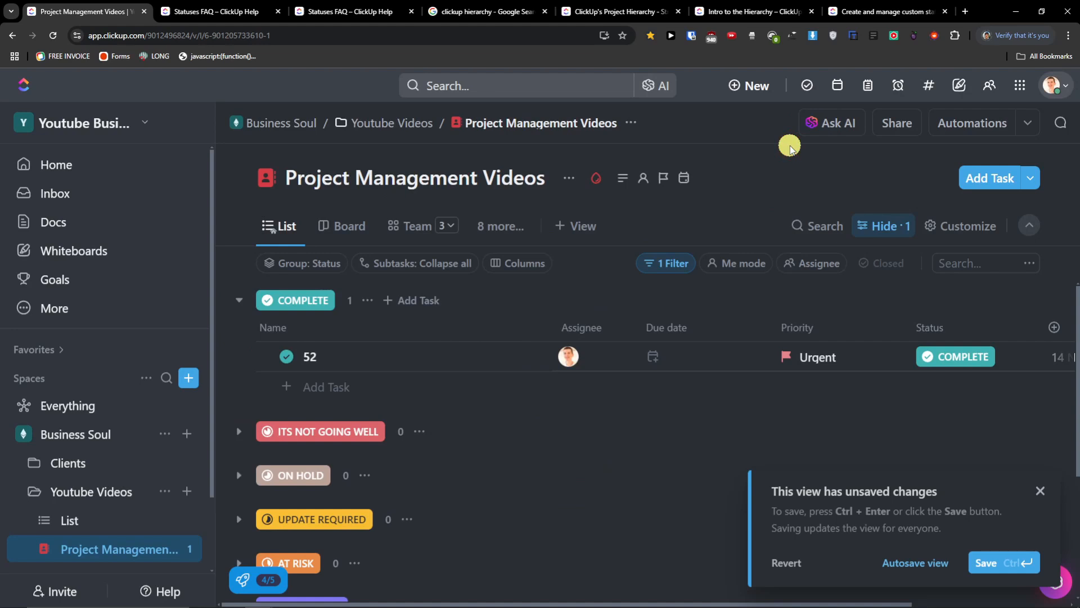
- Delete task 52 and clear the view's filters
left_click(242, 359)
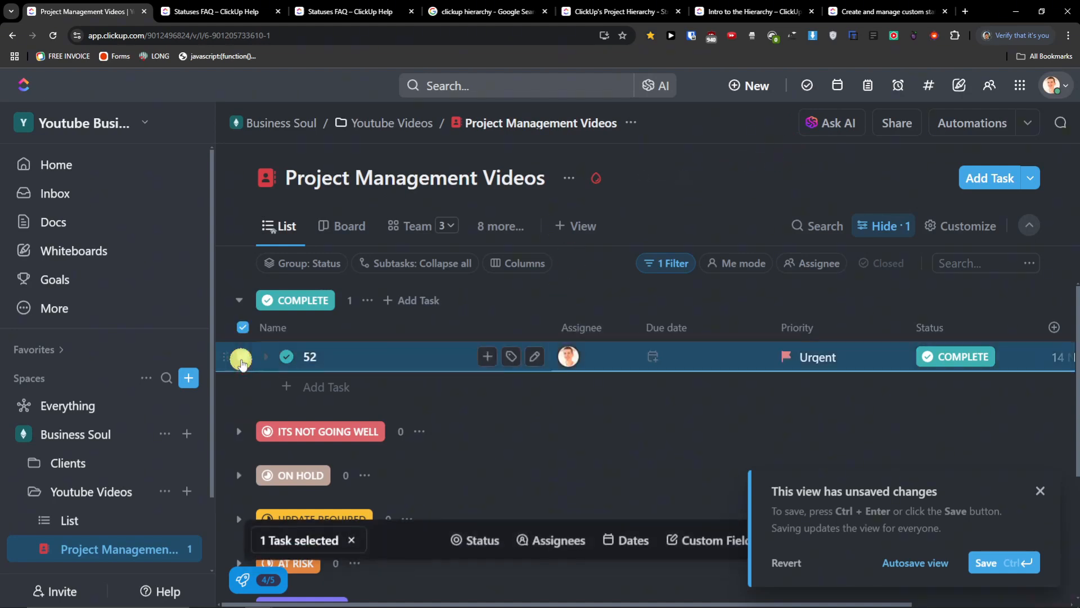
left_click(1040, 491)
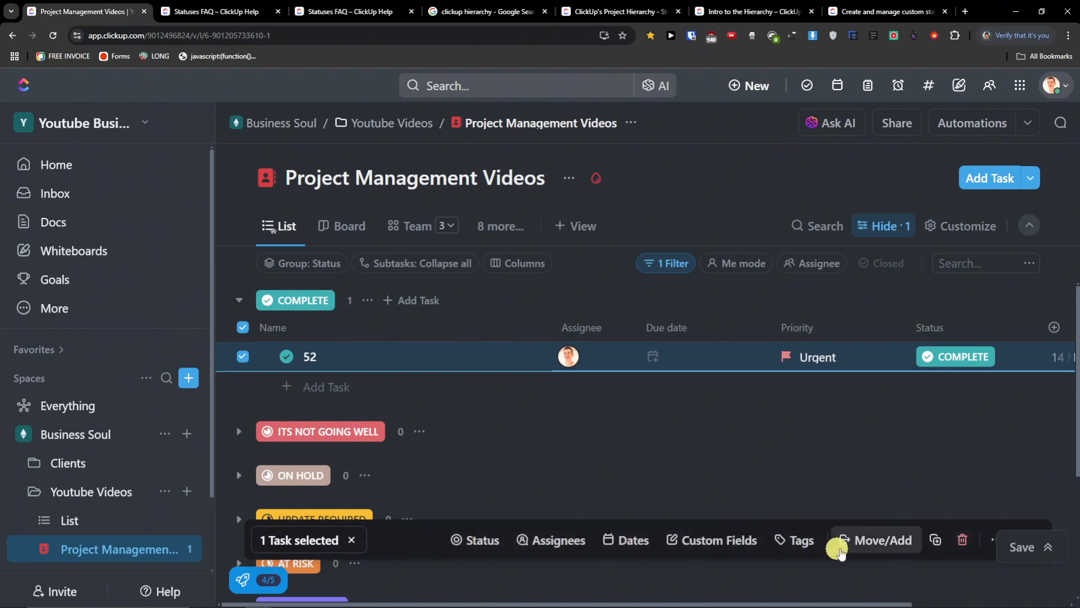
left_click(963, 540)
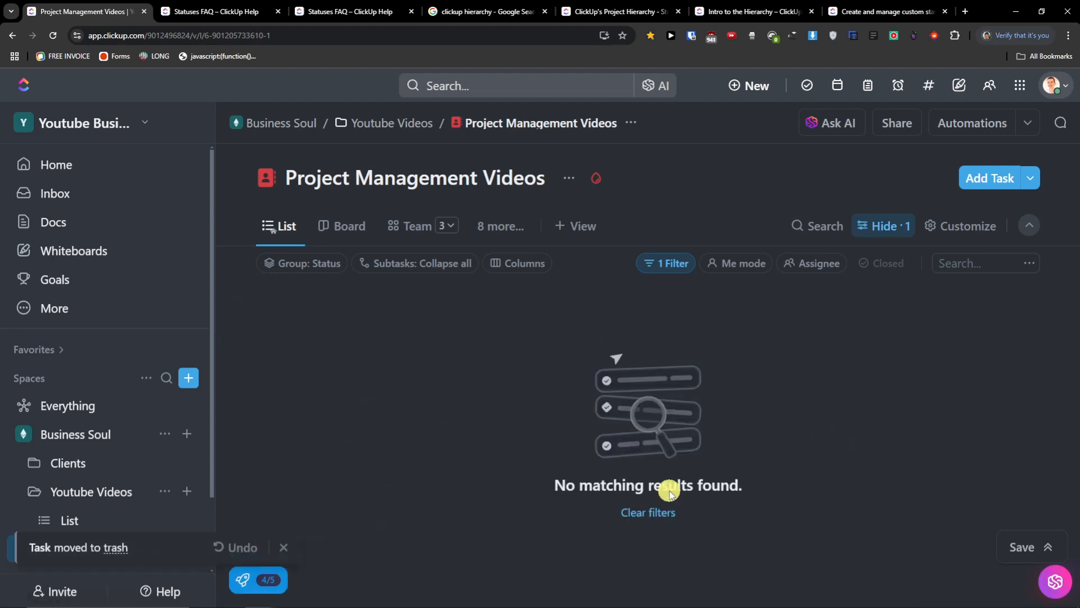
left_click(662, 512)
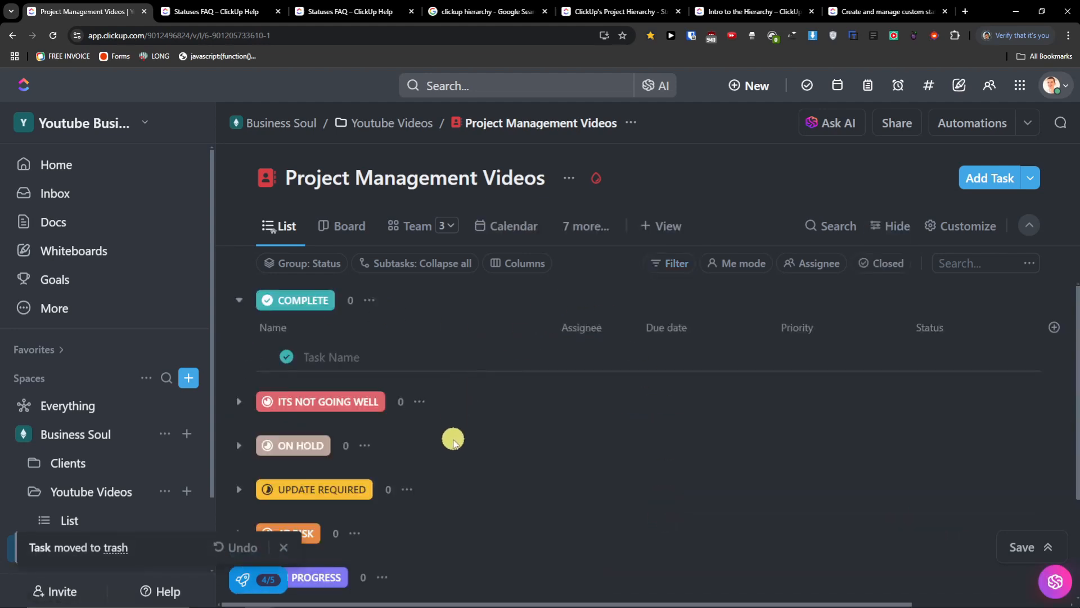
scroll(451, 437, "down", 2)
scroll(453, 440, "up", 2)
- Turn off Show empty statuses in the layout options and expand the TO DO group
left_click(975, 234)
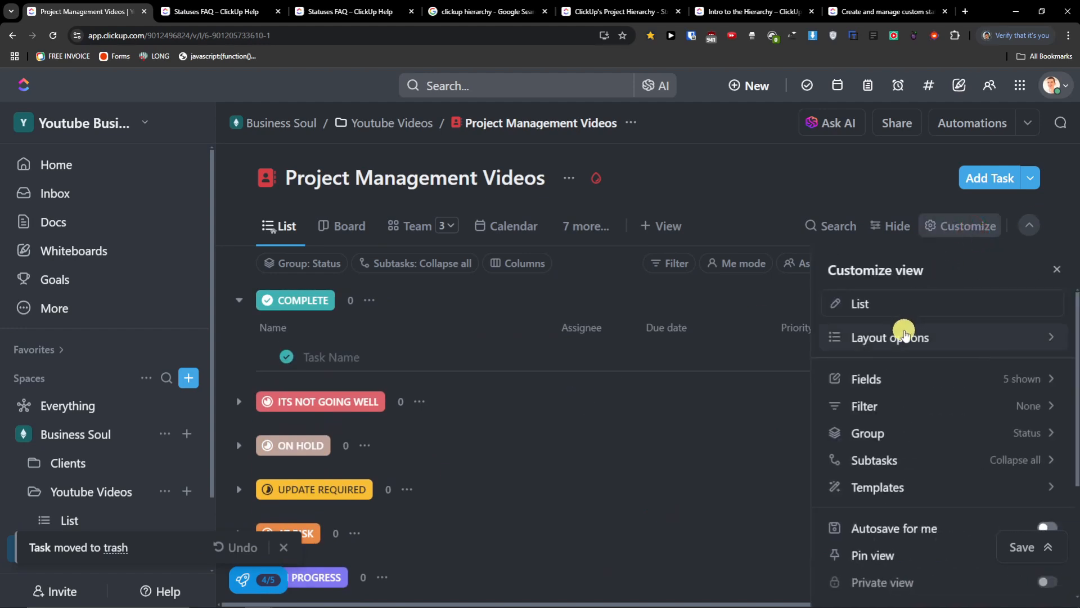
left_click(905, 334)
left_click(1046, 331)
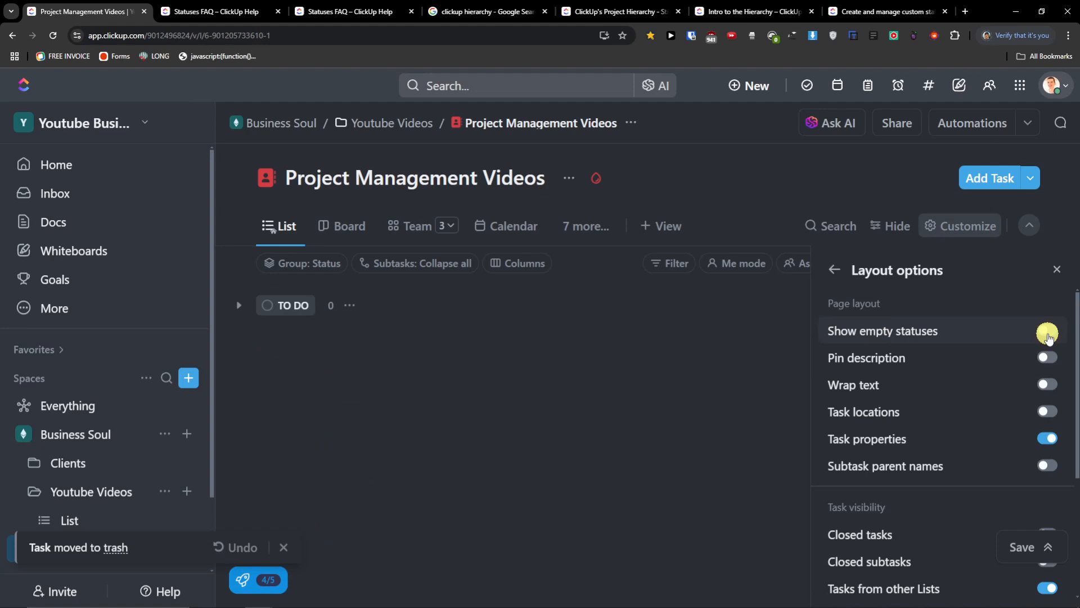
left_click(308, 385)
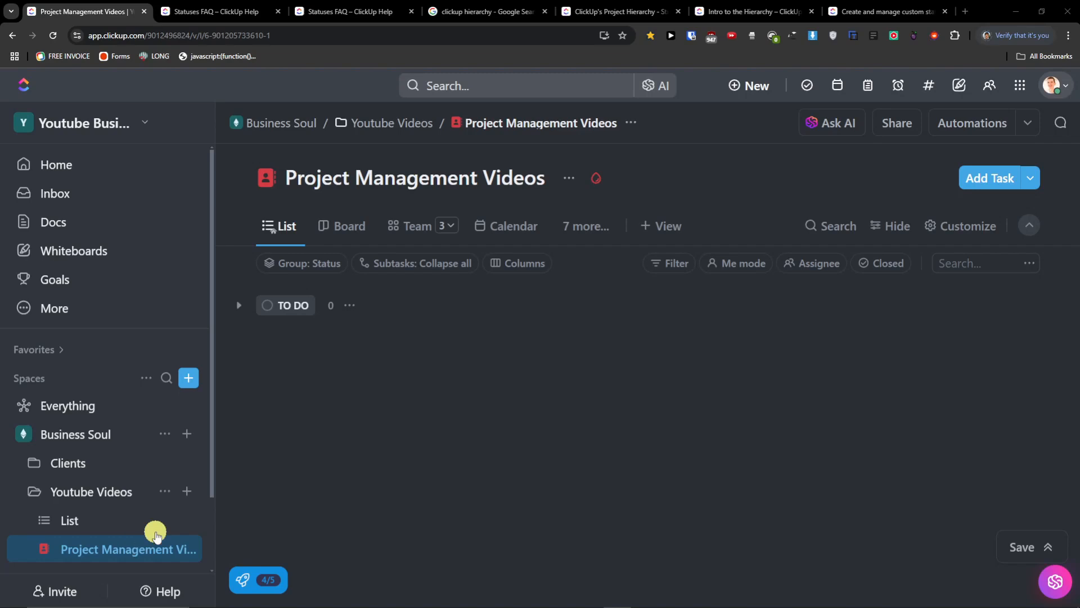
left_click(238, 305)
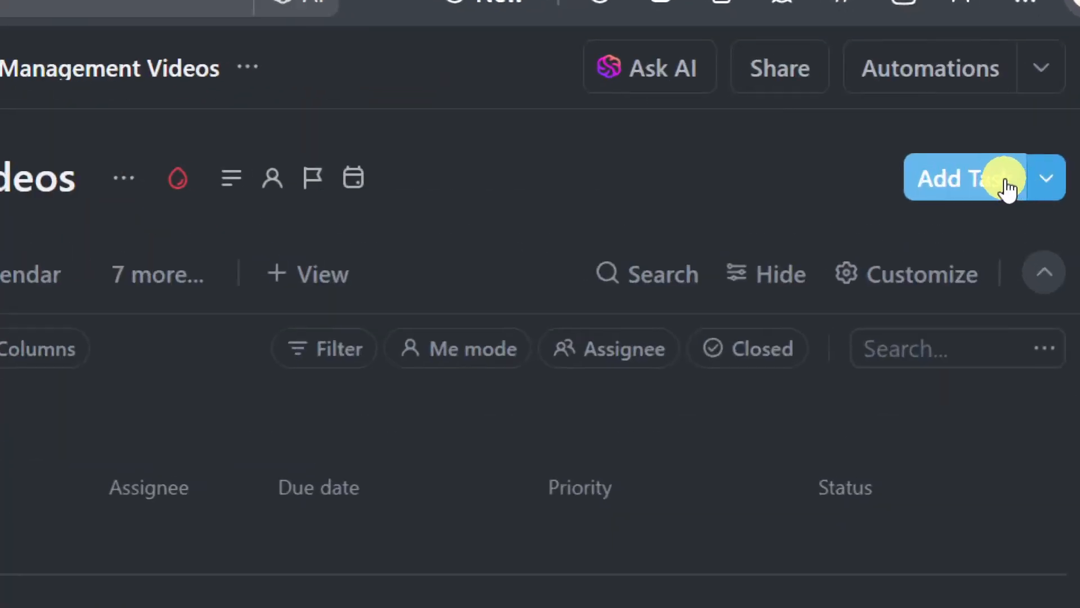
- Check the Add Task and New forms, then start an inline task under TO DO
left_click(1006, 181)
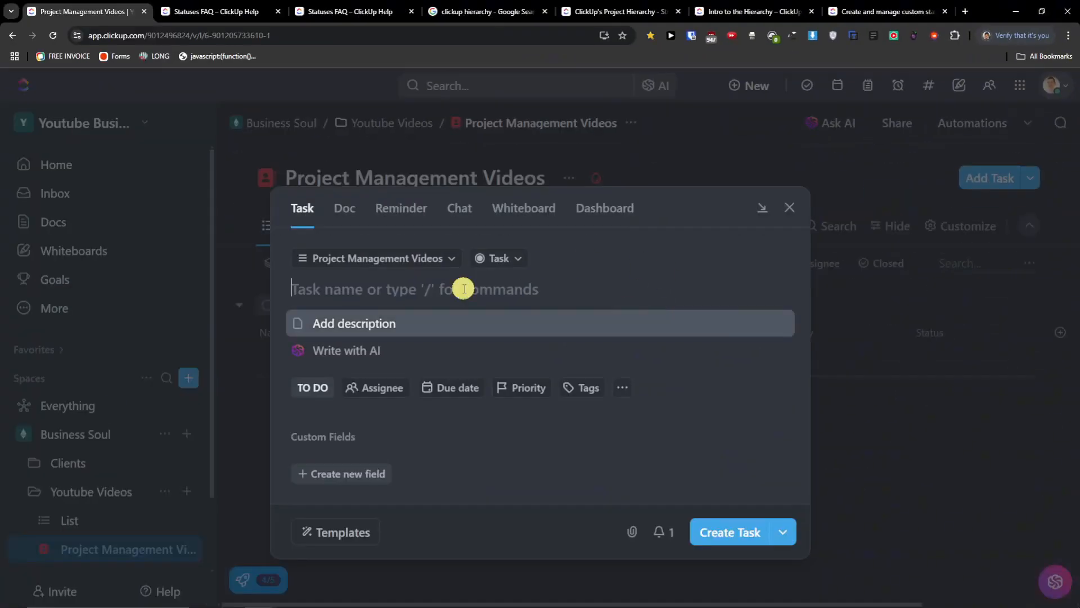
left_click(788, 208)
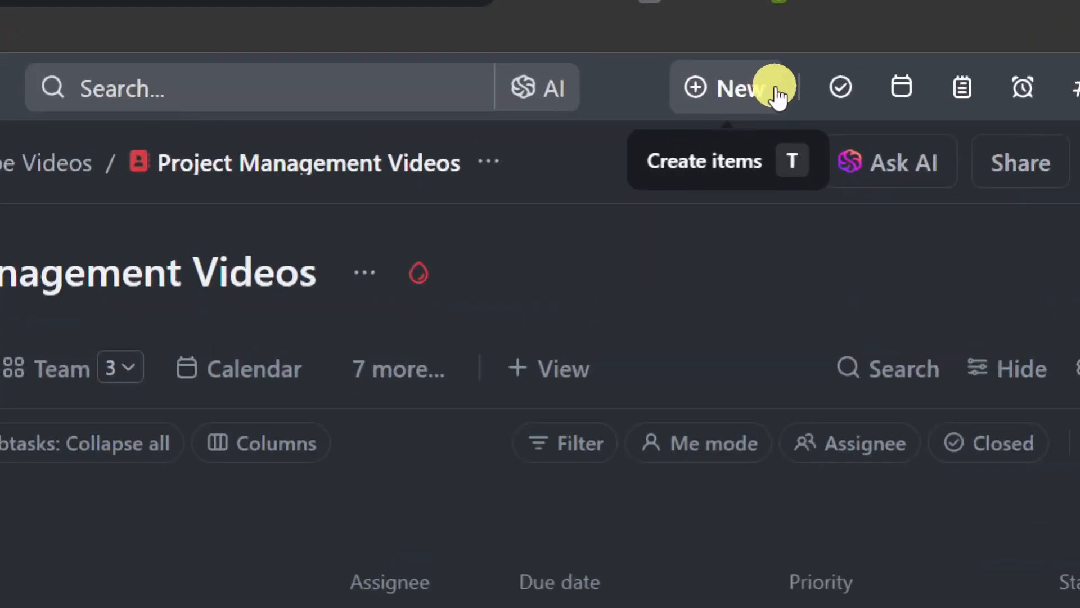
left_click(773, 90)
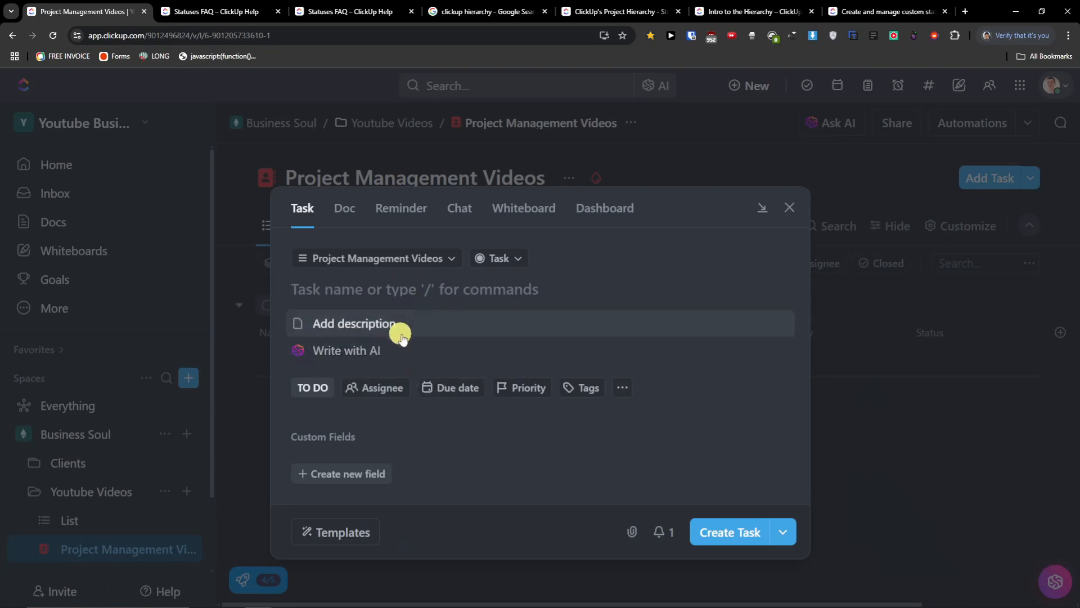
left_click(789, 207)
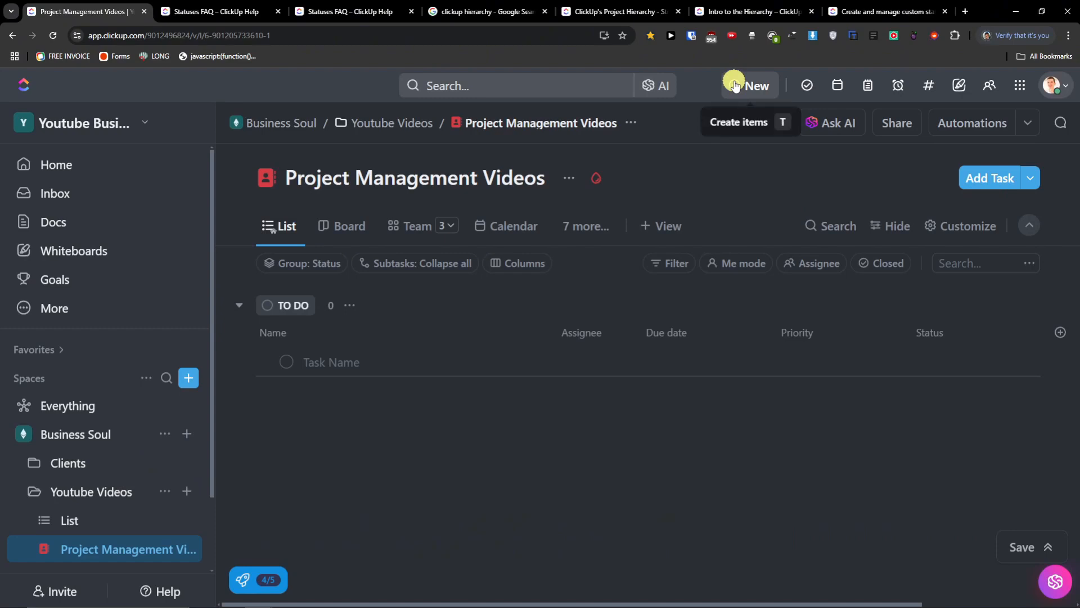
left_click(334, 363)
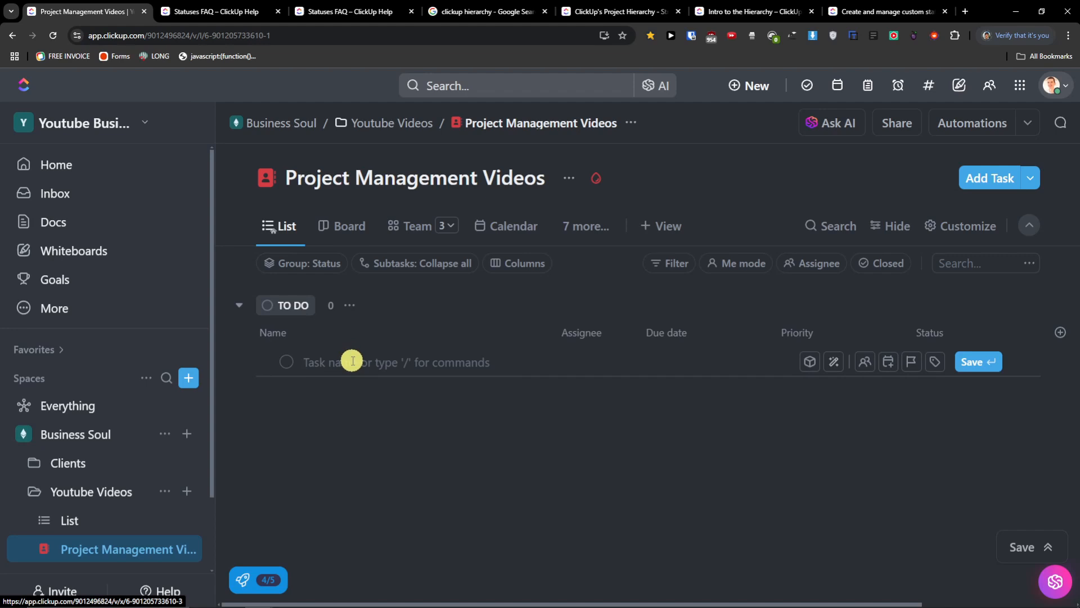
- Create the task 'Clickup Tutorial video' in TO DO, assigned to Me via the / menu
type("M")
key("BackSpace")
type("Clickup Tutorial")
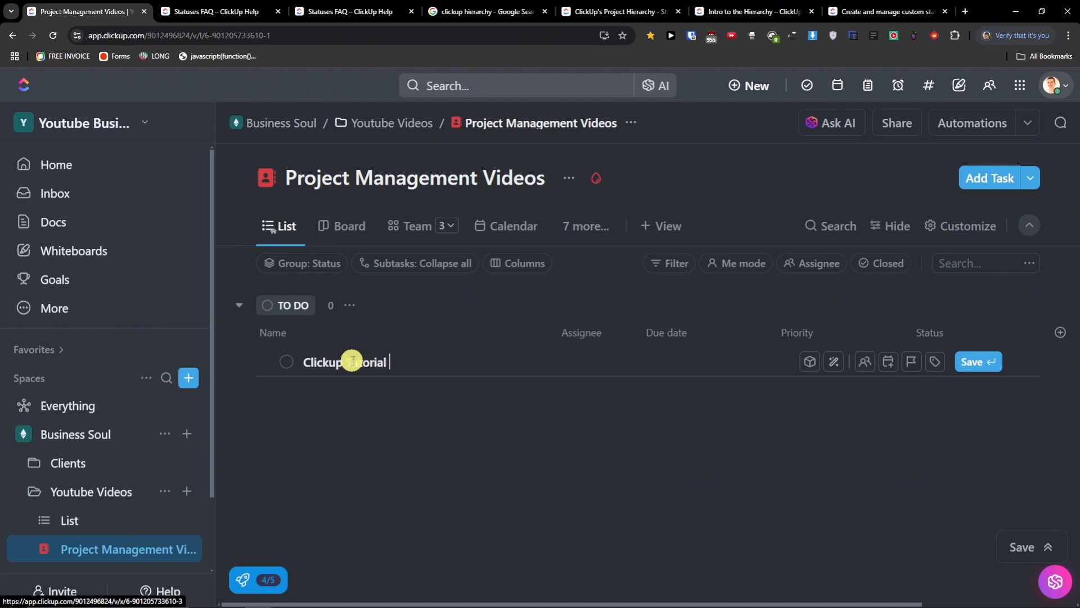
type("/")
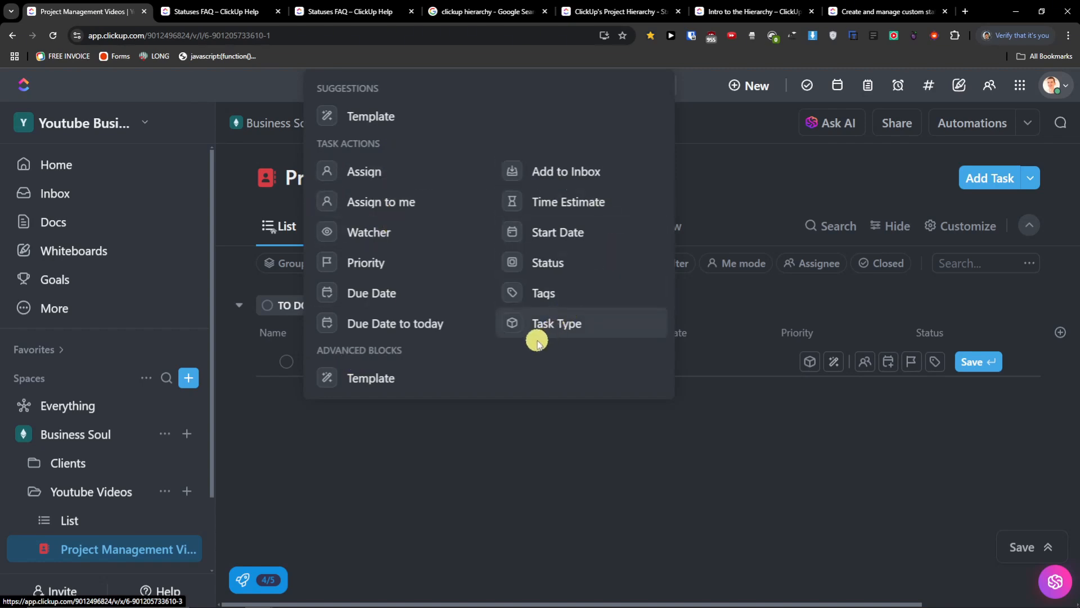
left_click(419, 440)
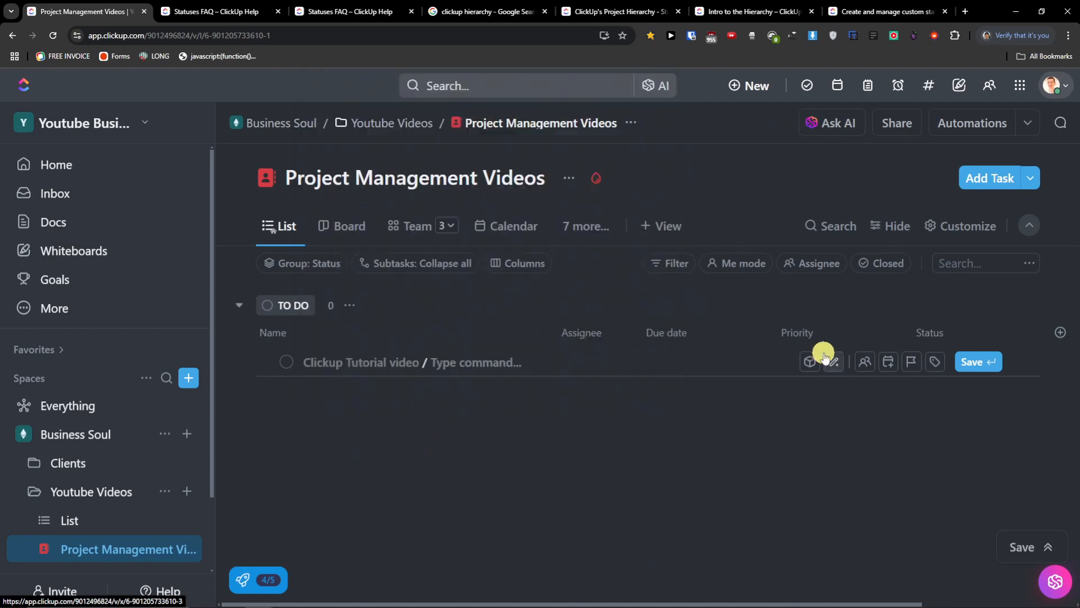
left_click(393, 364)
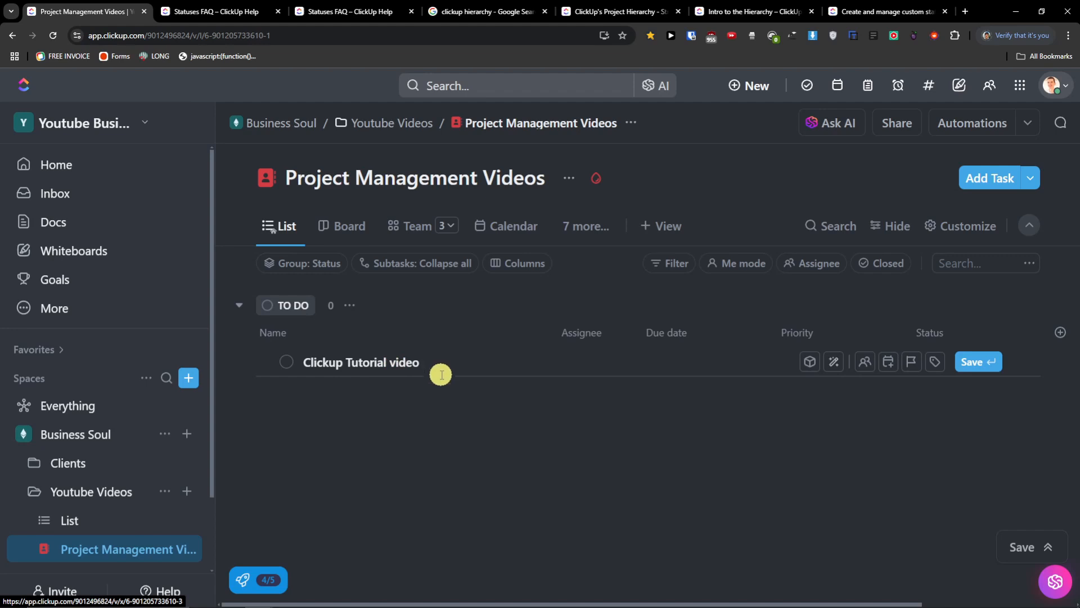
type("/")
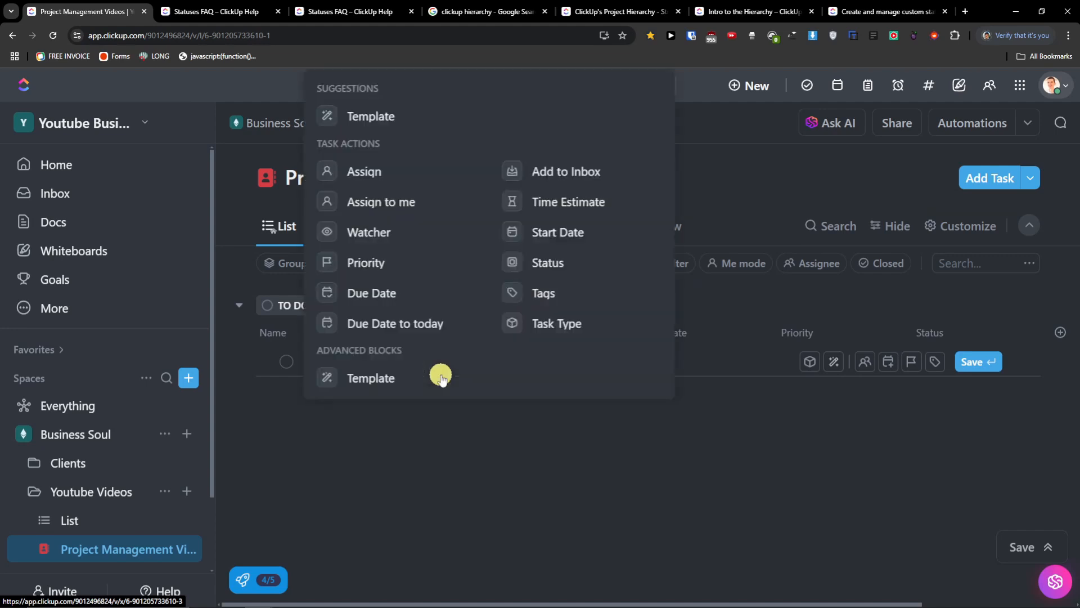
left_click(417, 175)
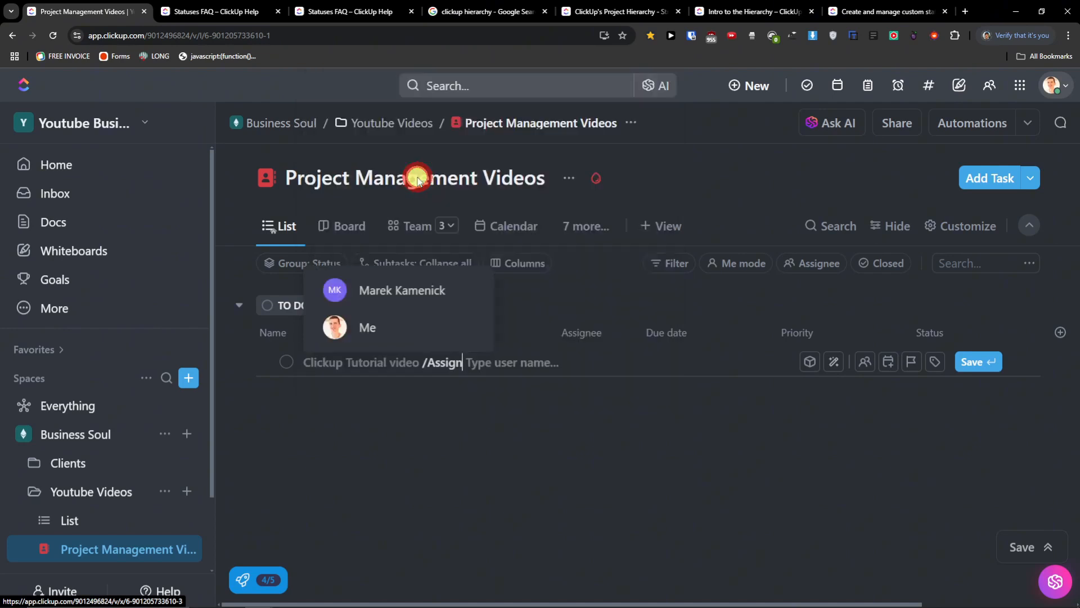
left_click(435, 327)
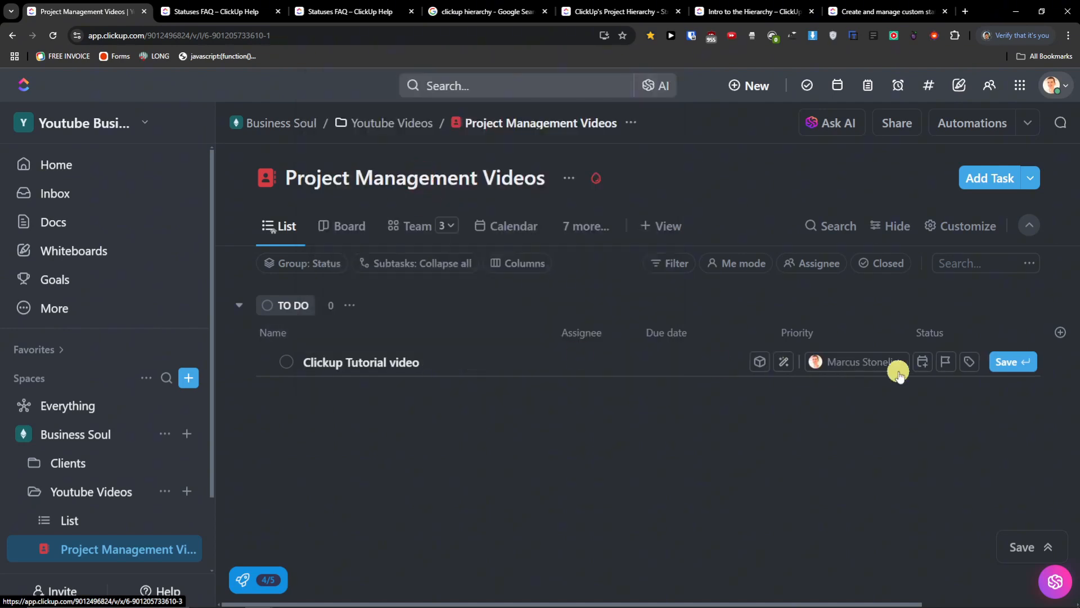
left_click(560, 366)
left_click(471, 416)
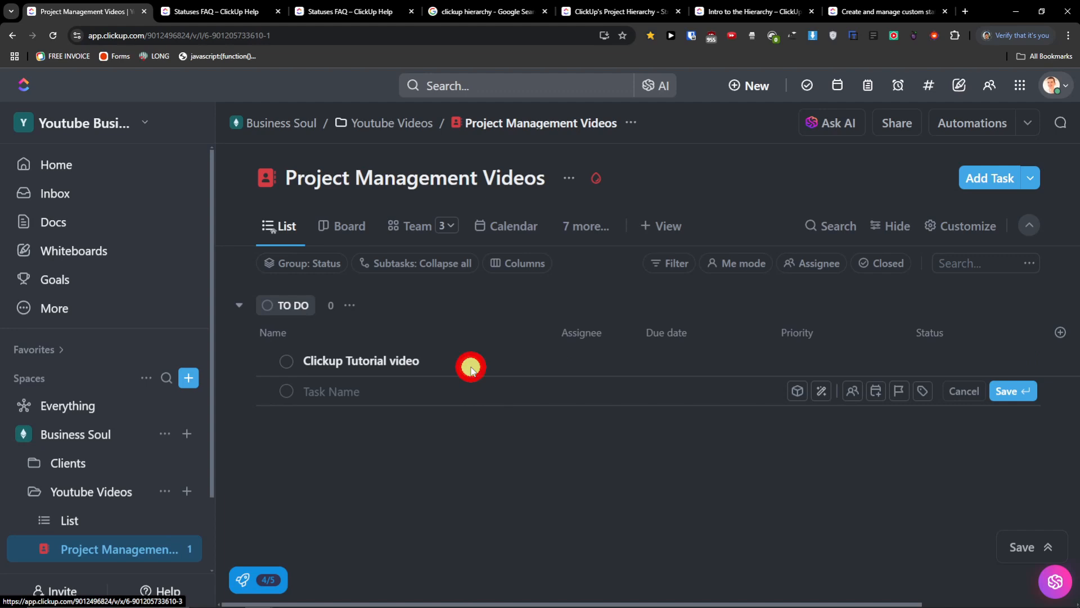
- Set the Clickup Tutorial video task's priority to Normal using the / Priority command
left_click(434, 366)
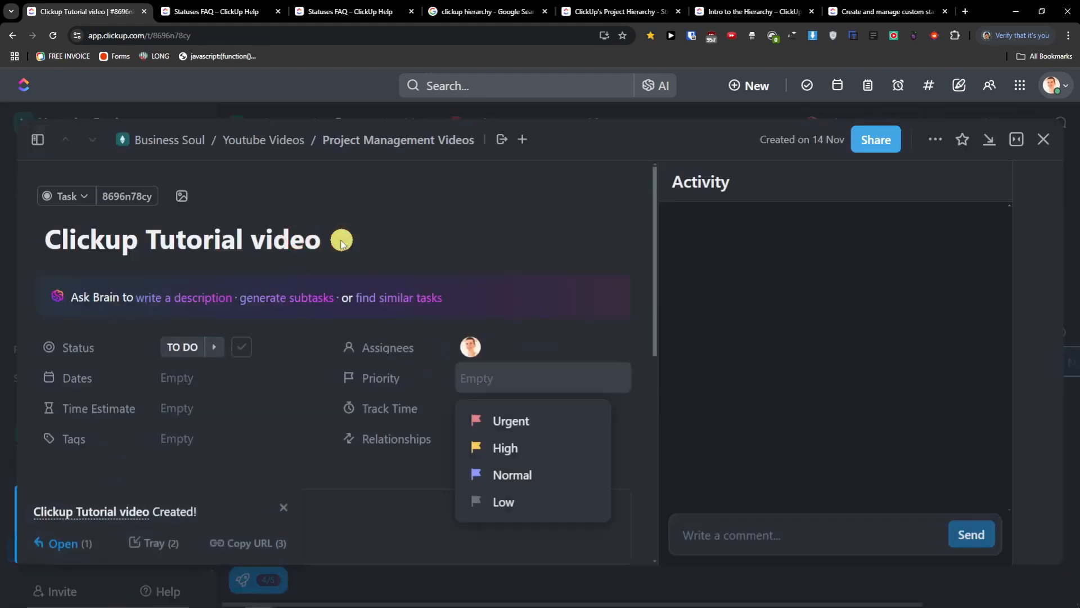
left_click(345, 242)
type("/")
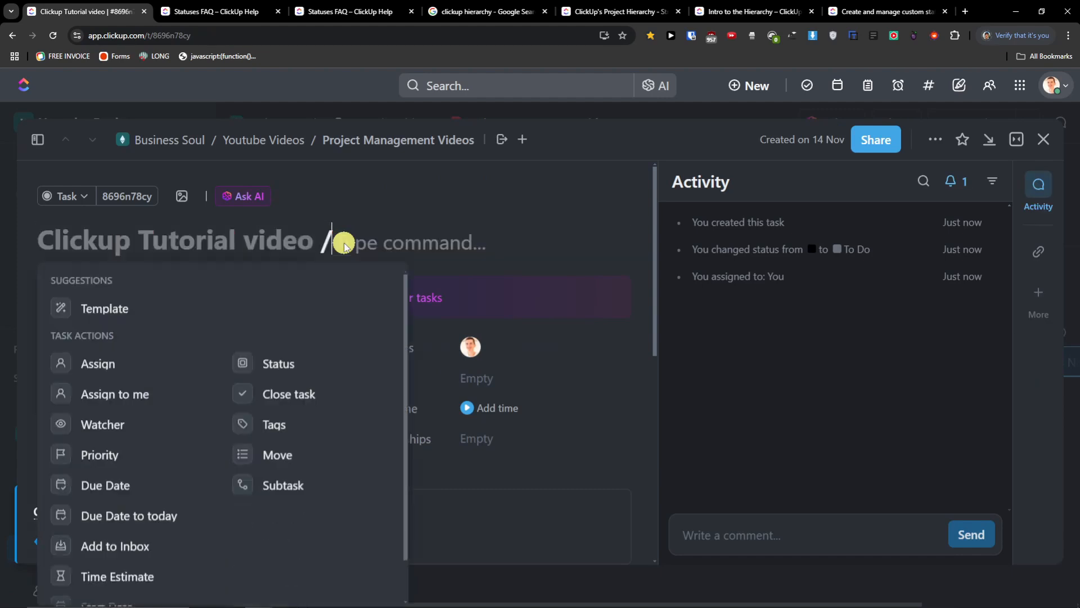
scroll(207, 441, "down", 3)
scroll(208, 445, "up", 3)
scroll(198, 446, "down", 1)
scroll(198, 446, "down", 1)
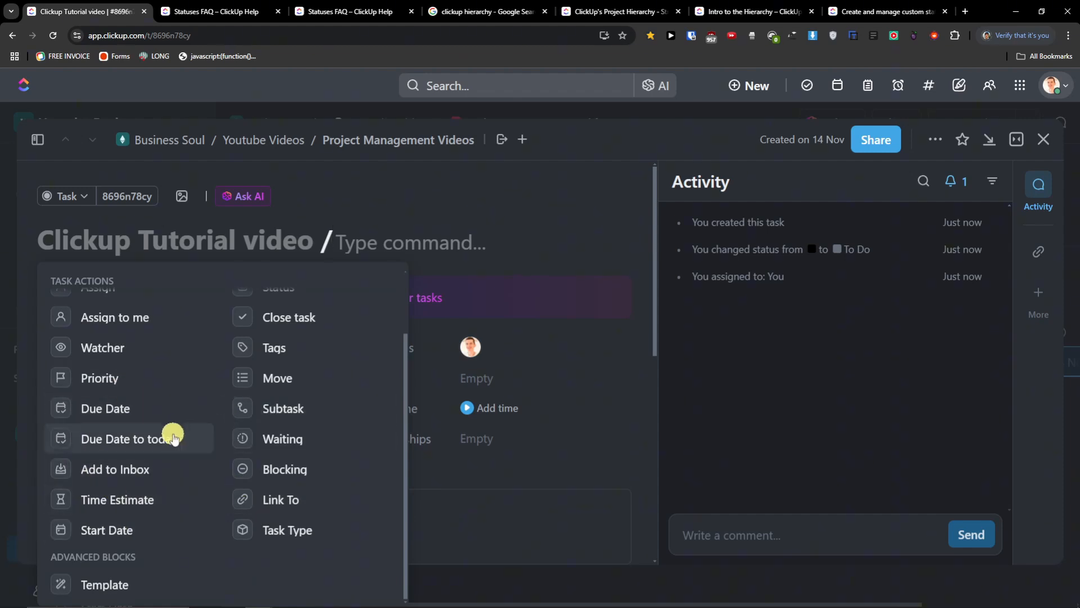
scroll(173, 436, "up", 2)
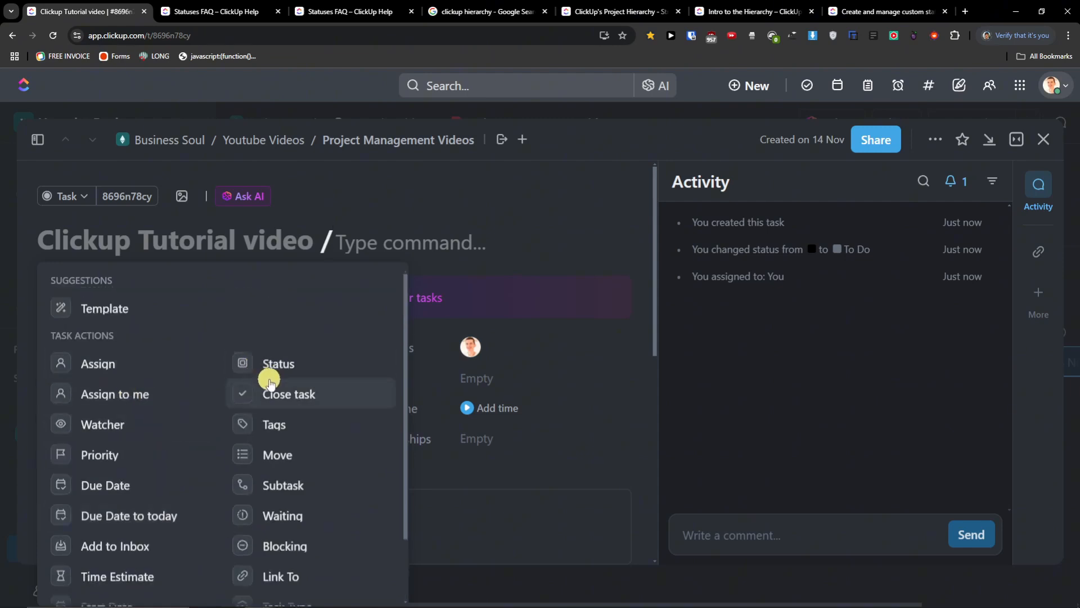
scroll(278, 397, "down", 2)
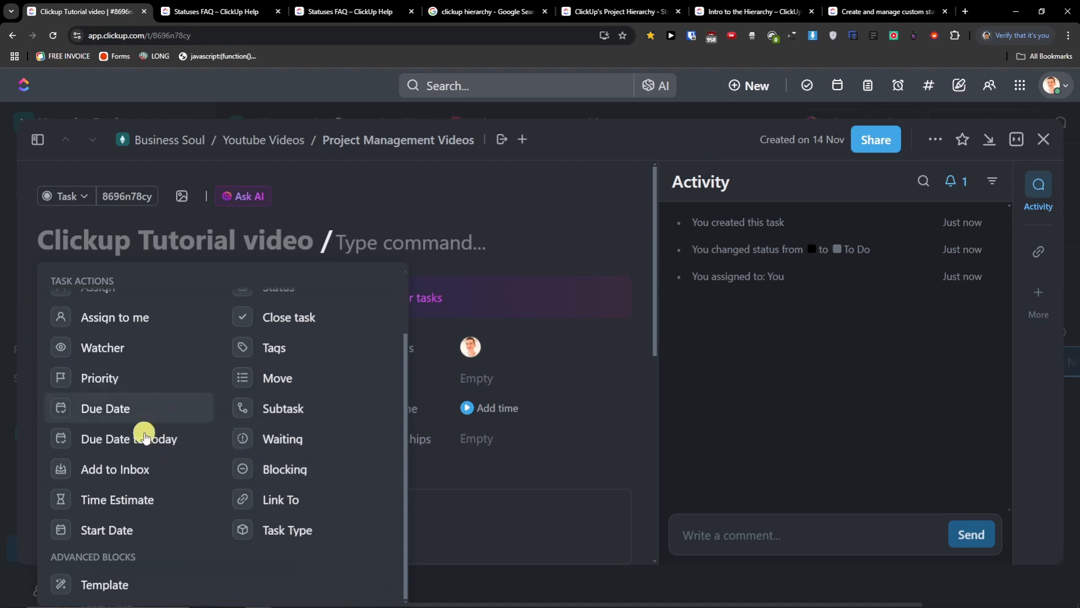
left_click(136, 380)
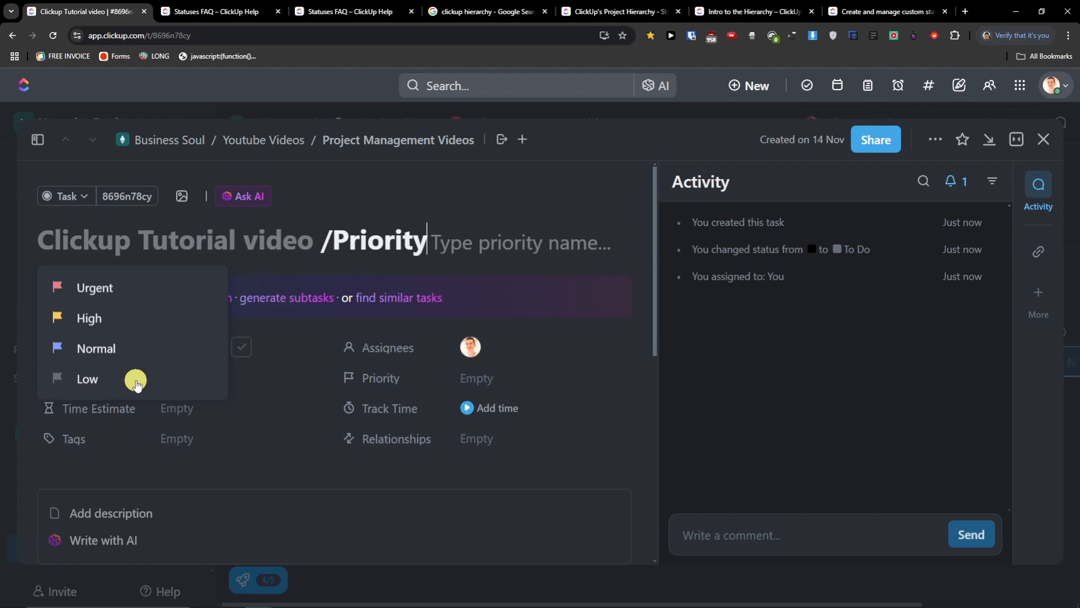
left_click(126, 348)
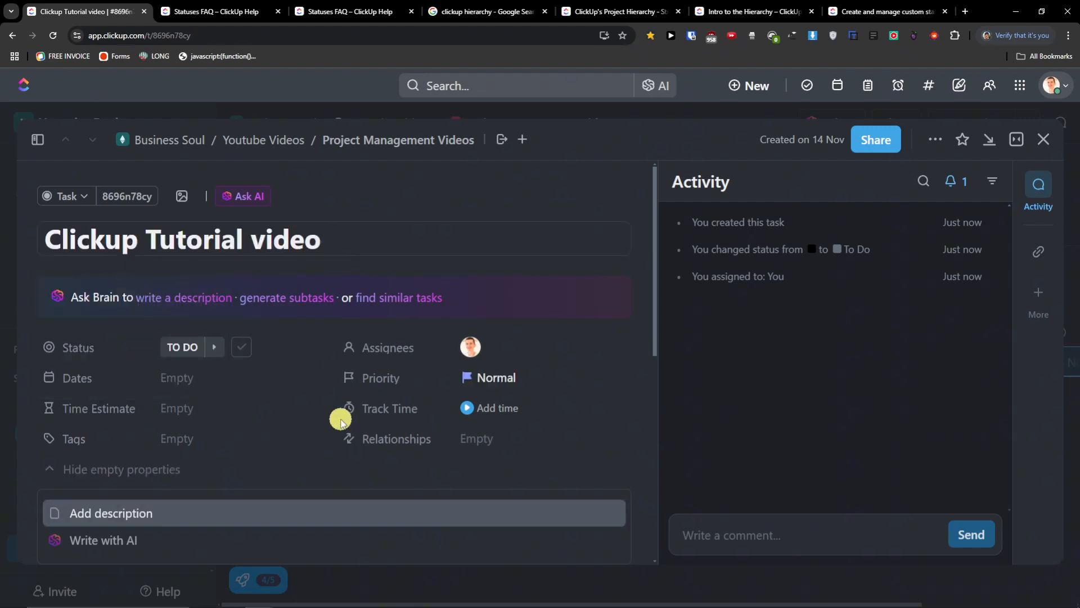
scroll(338, 422, "down", 2)
scroll(337, 423, "up", 2)
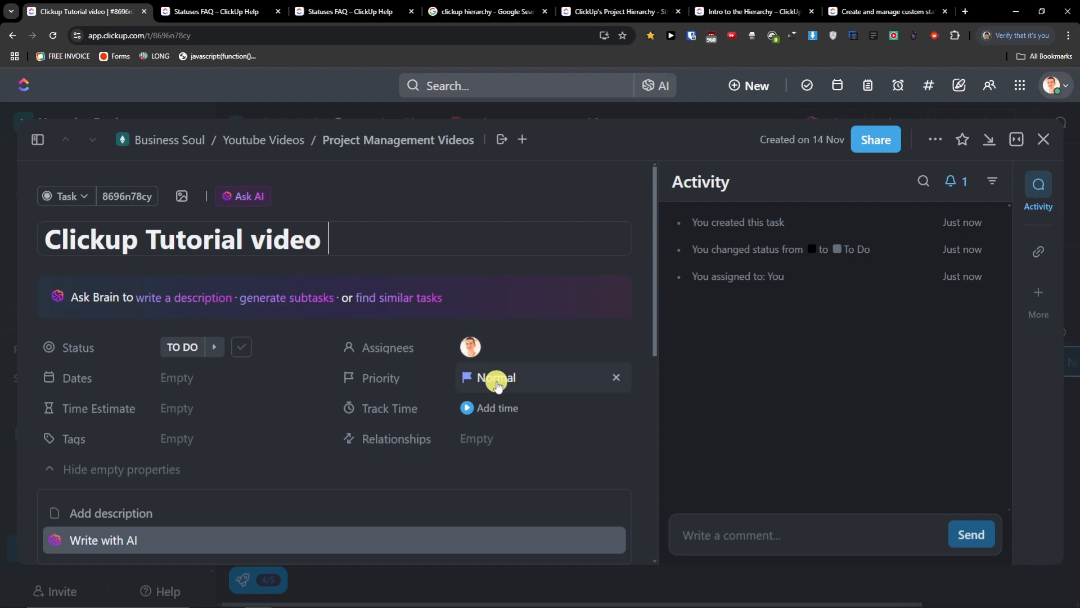
- Close the task panel and check the status choices, keeping the task in TO DO
left_click(1054, 144)
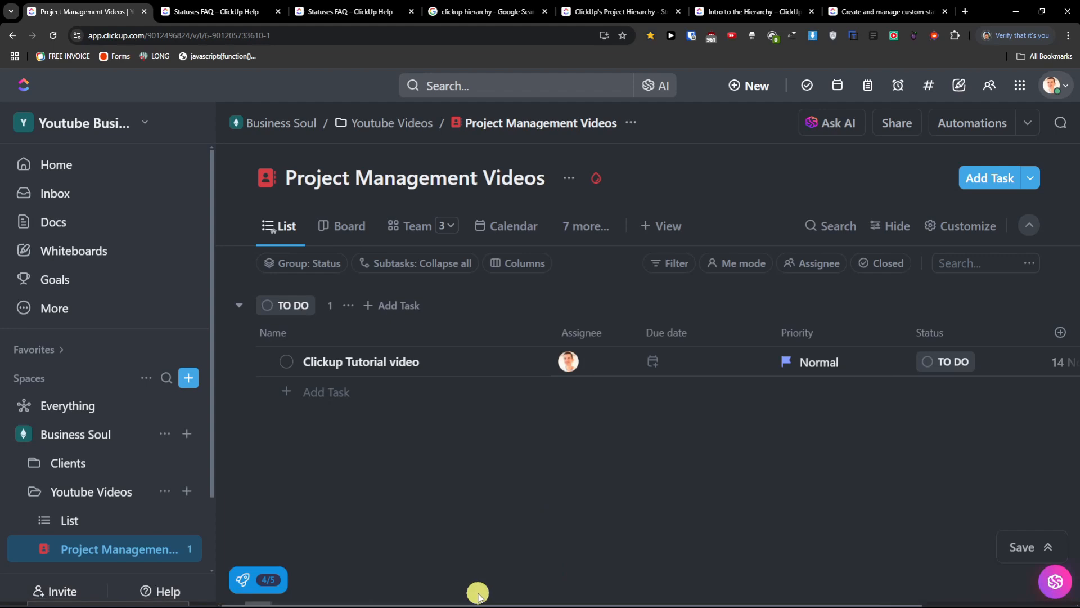
left_click_drag(465, 601, 355, 588)
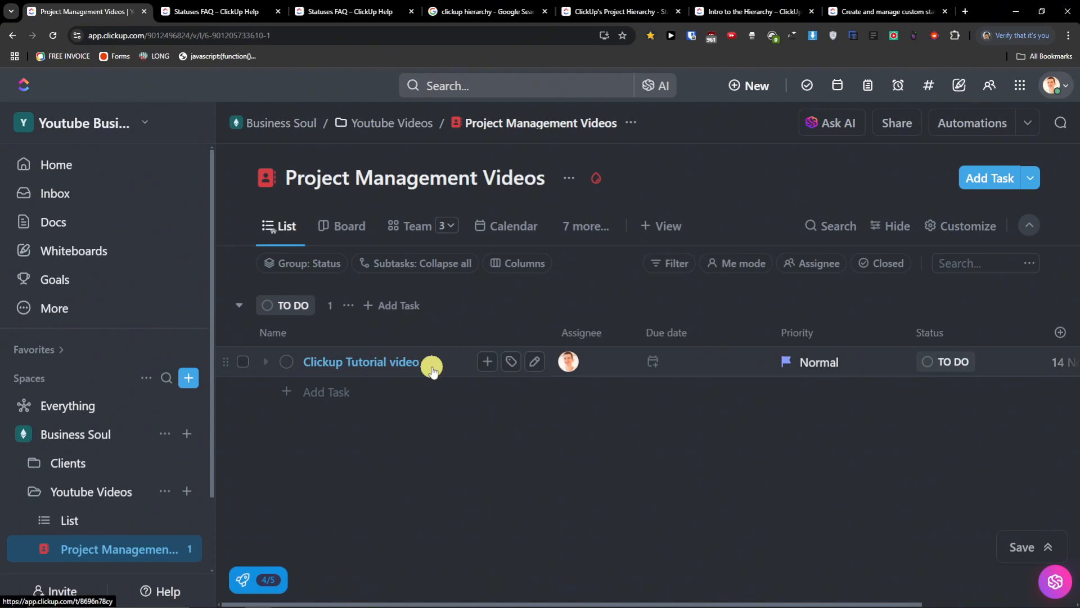
left_click(286, 364)
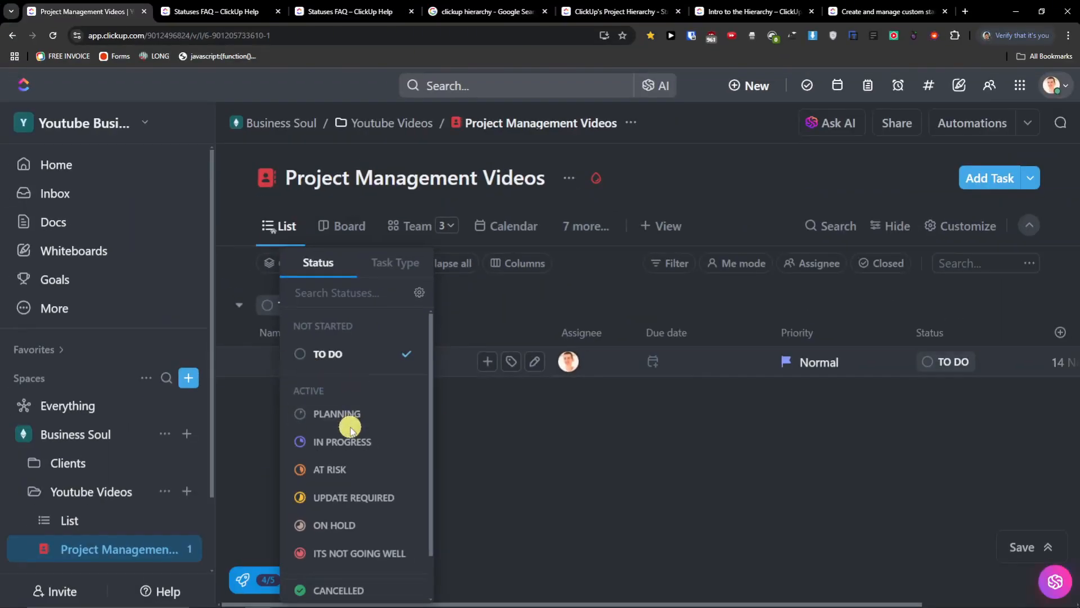
scroll(346, 405, "down", 2)
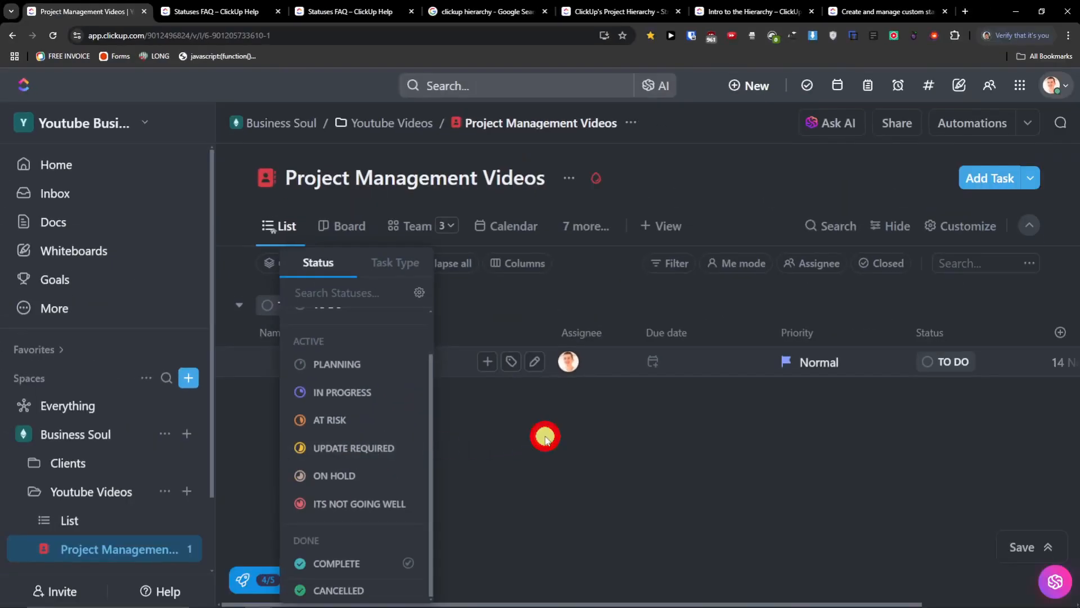
left_click(545, 438)
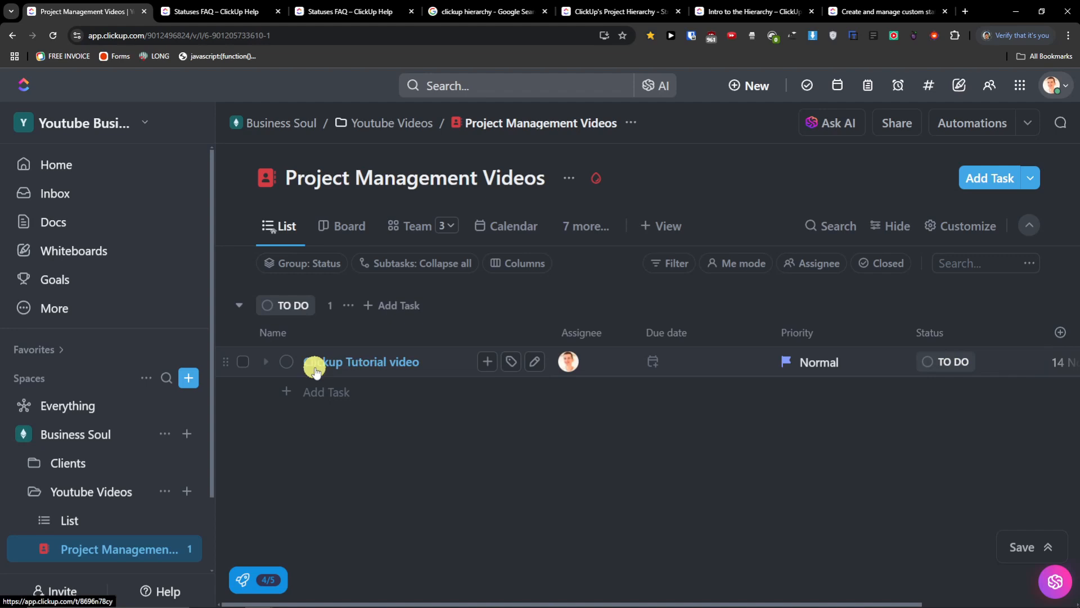
left_click(287, 362)
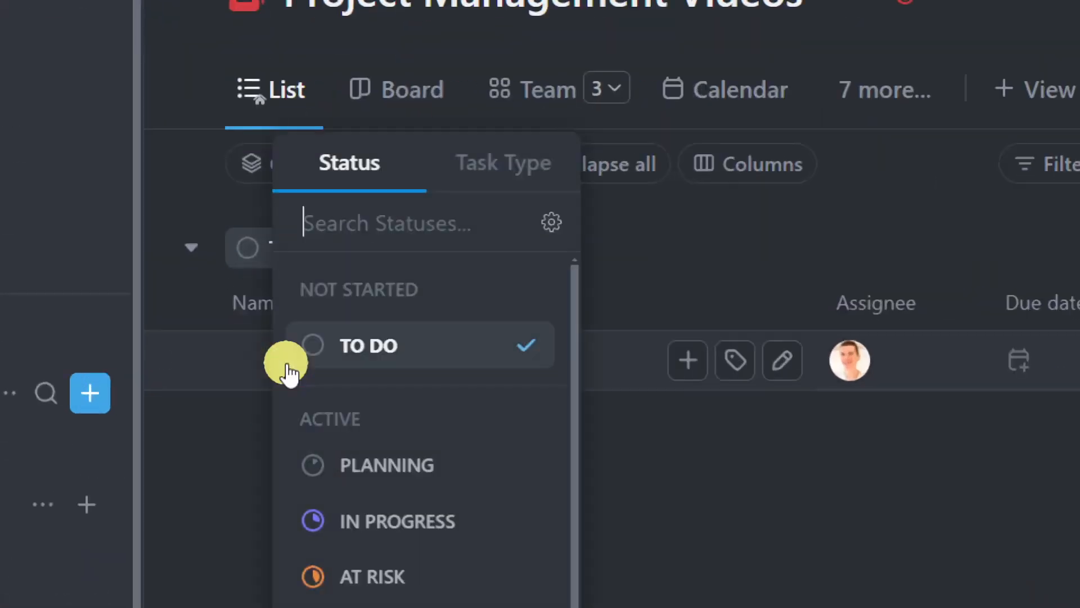
scroll(310, 425, "down", 2)
left_click(803, 476)
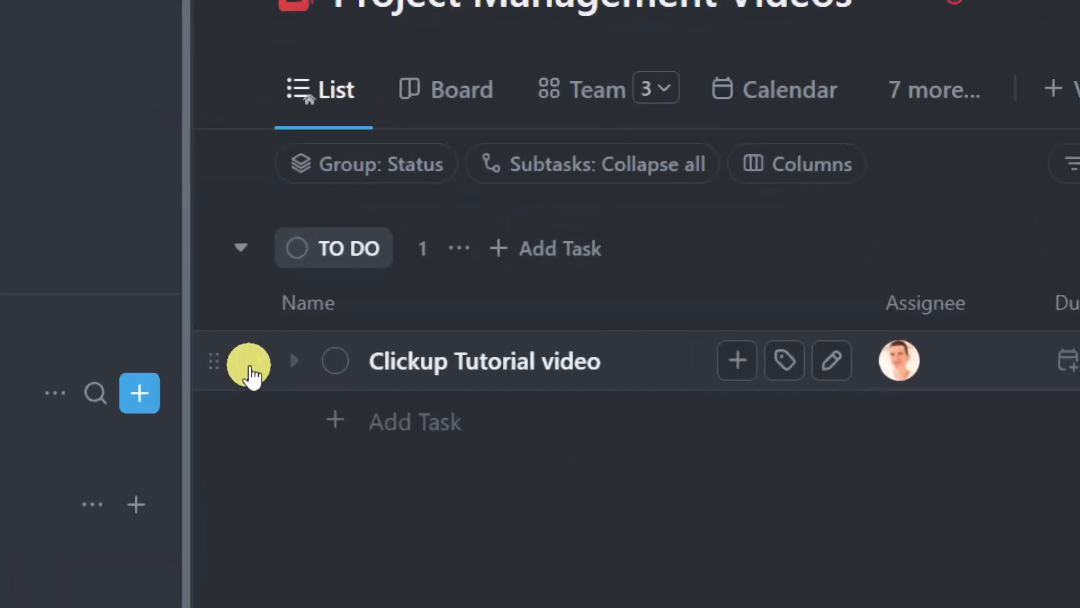
left_click(249, 366)
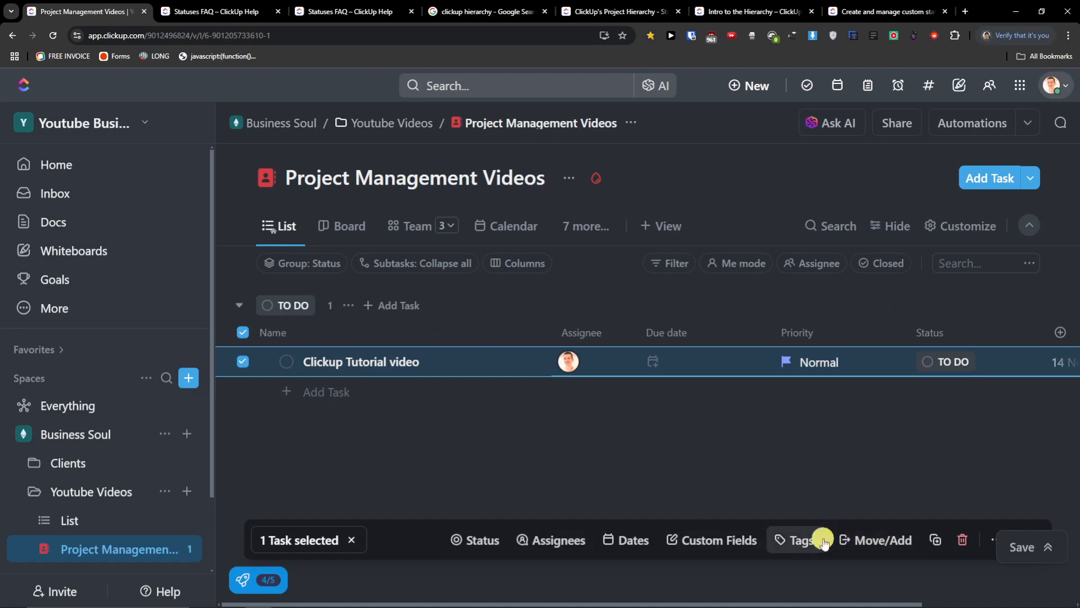
left_click(863, 541)
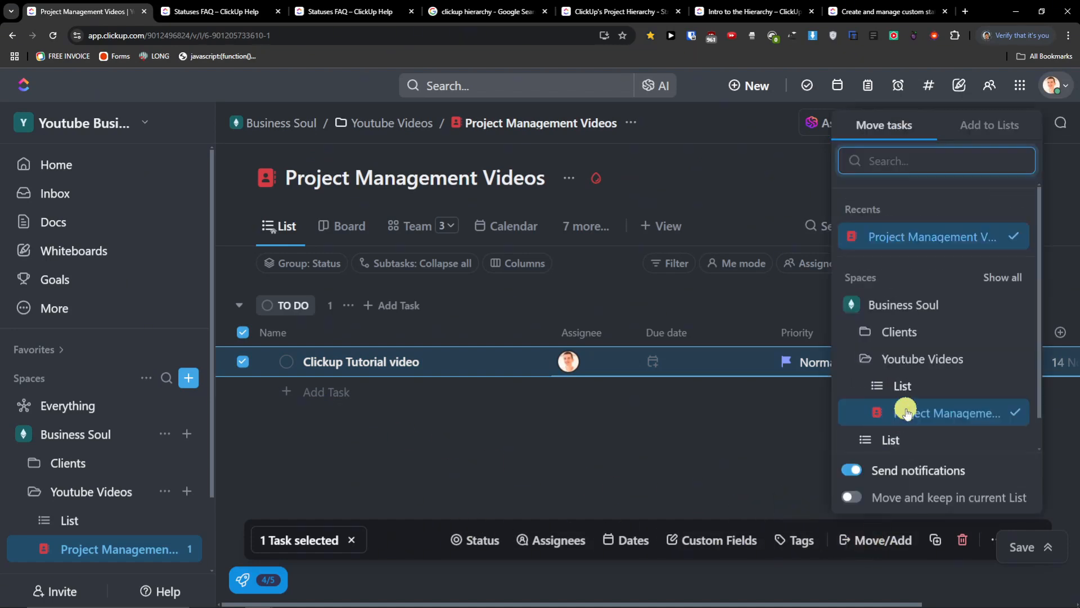
scroll(907, 412, "down", 1)
left_click(796, 464)
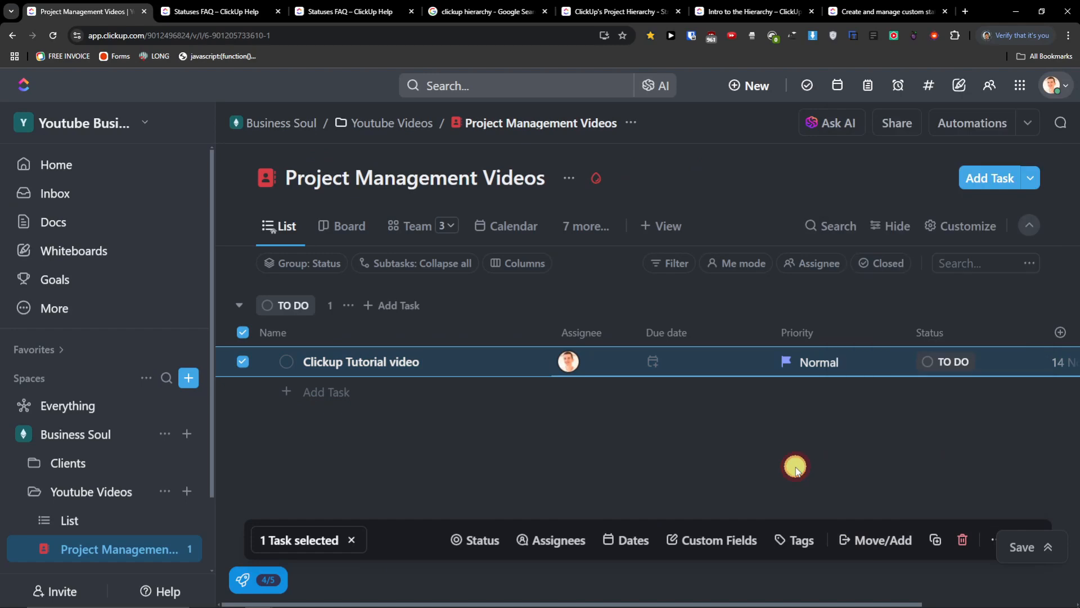
left_click(992, 541)
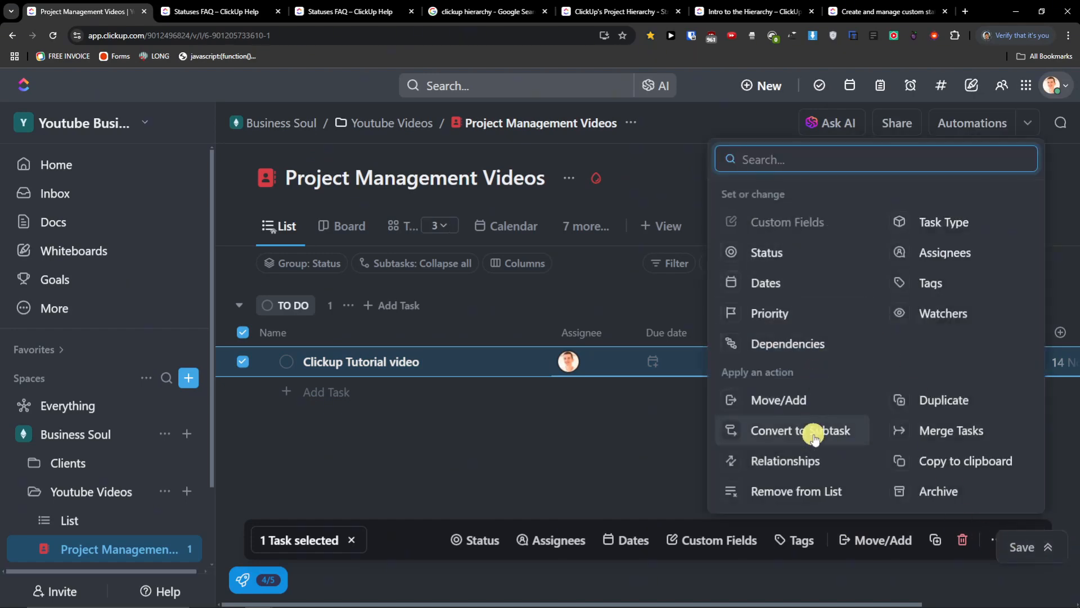
left_click(482, 458)
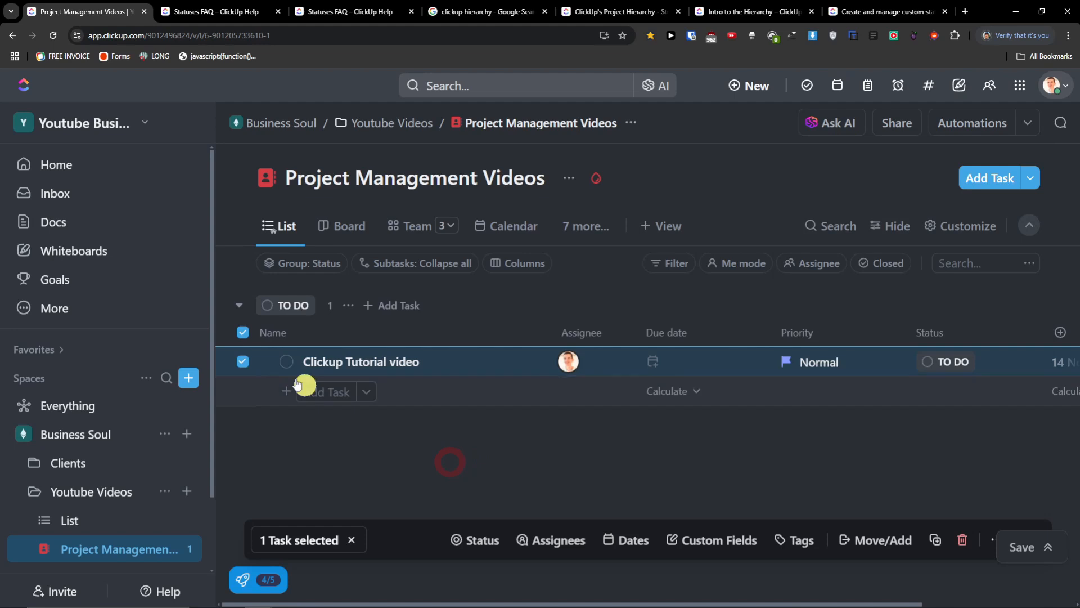
left_click(240, 363)
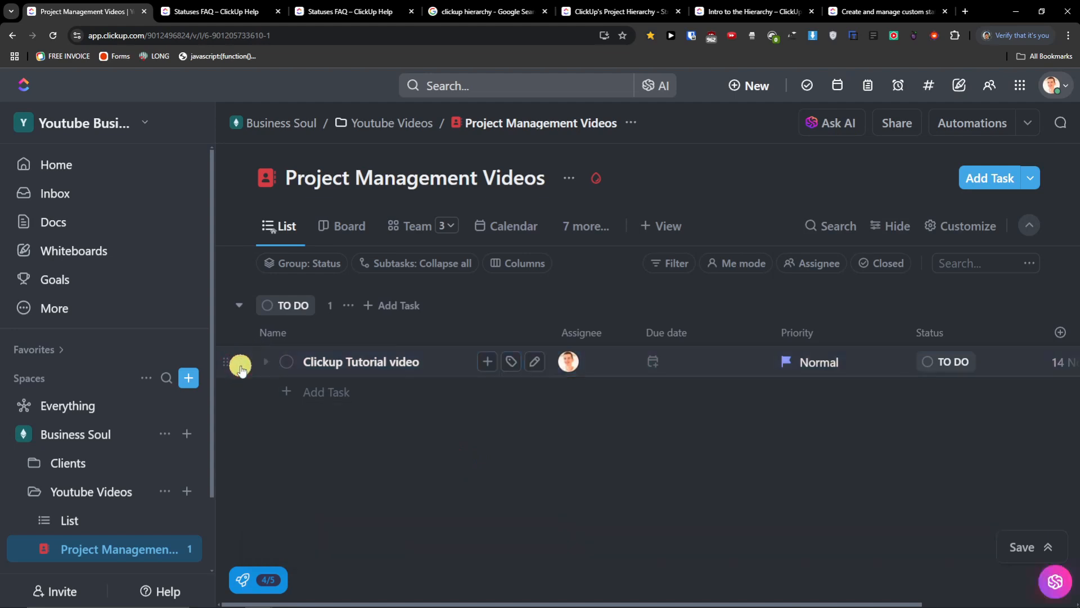
left_click(241, 363)
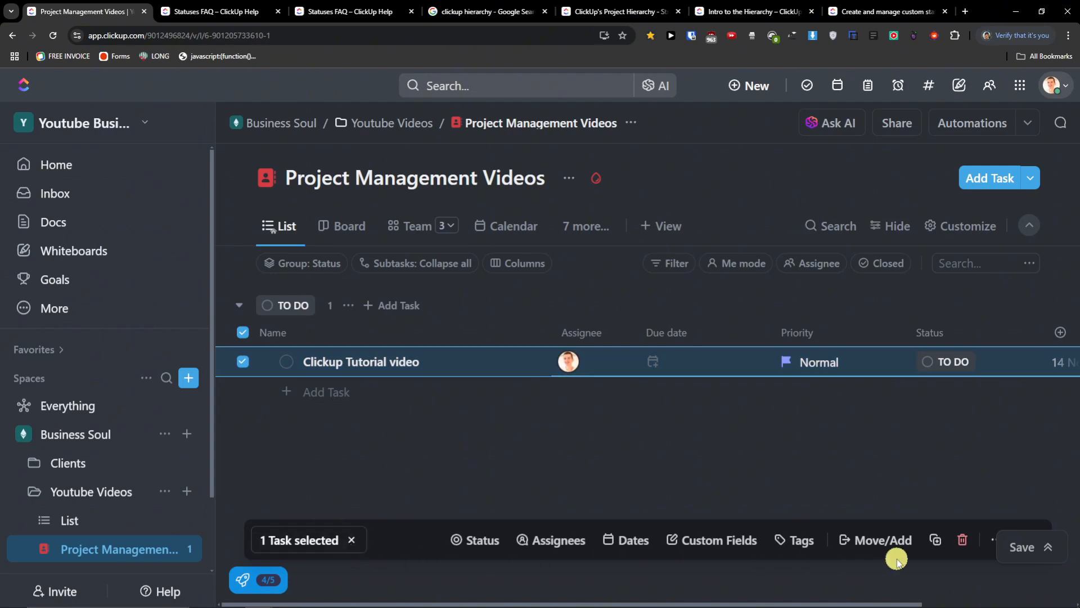
left_click(246, 365)
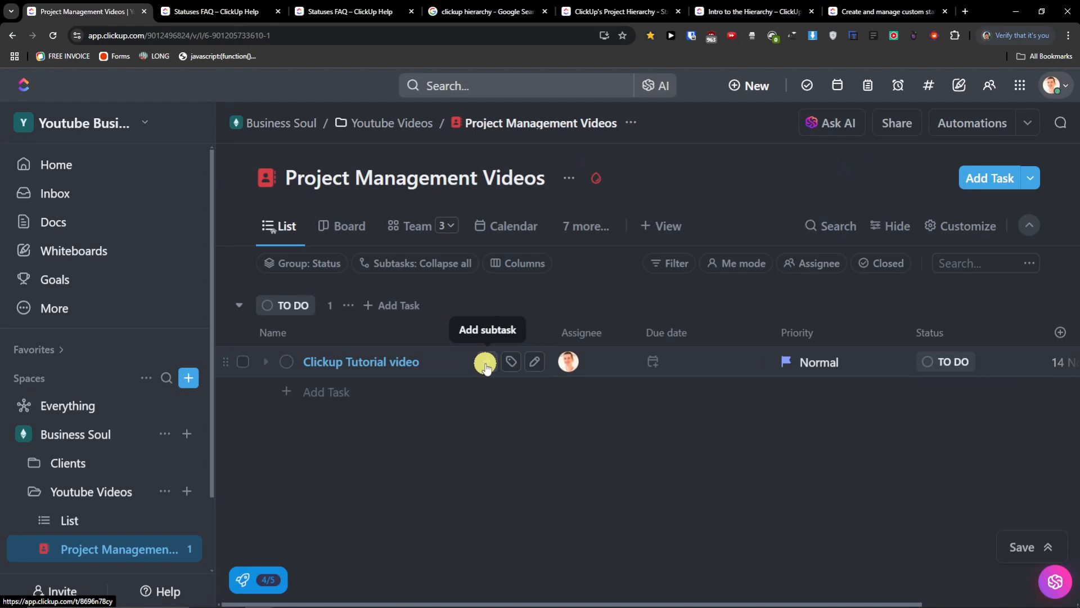
- Add the subtasks 'Write a script' and 'Record Video' under Clickup Tutorial video
left_click(485, 364)
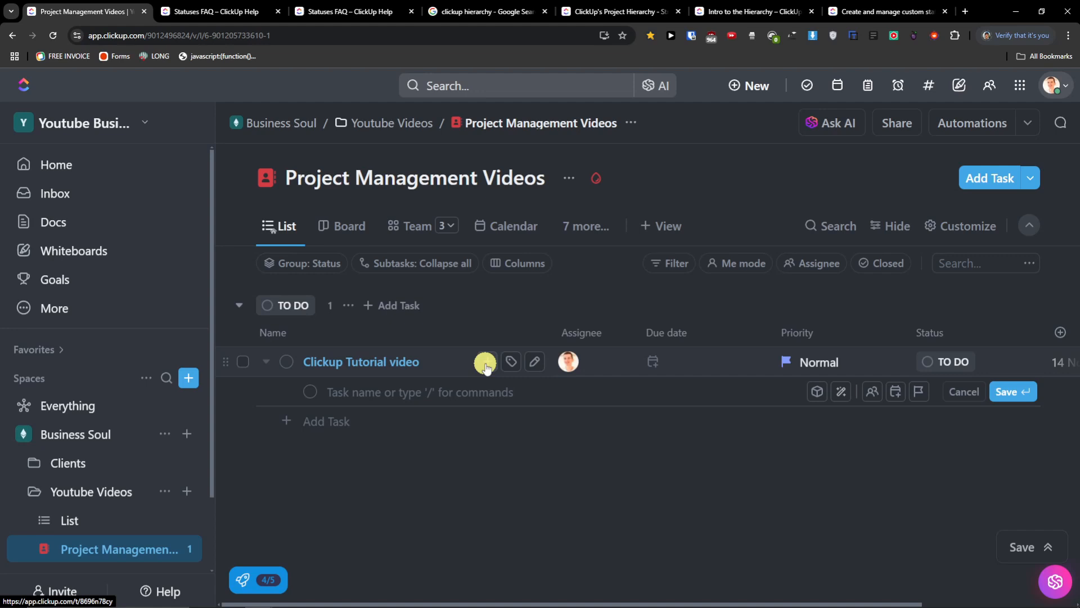
type("Write a script")
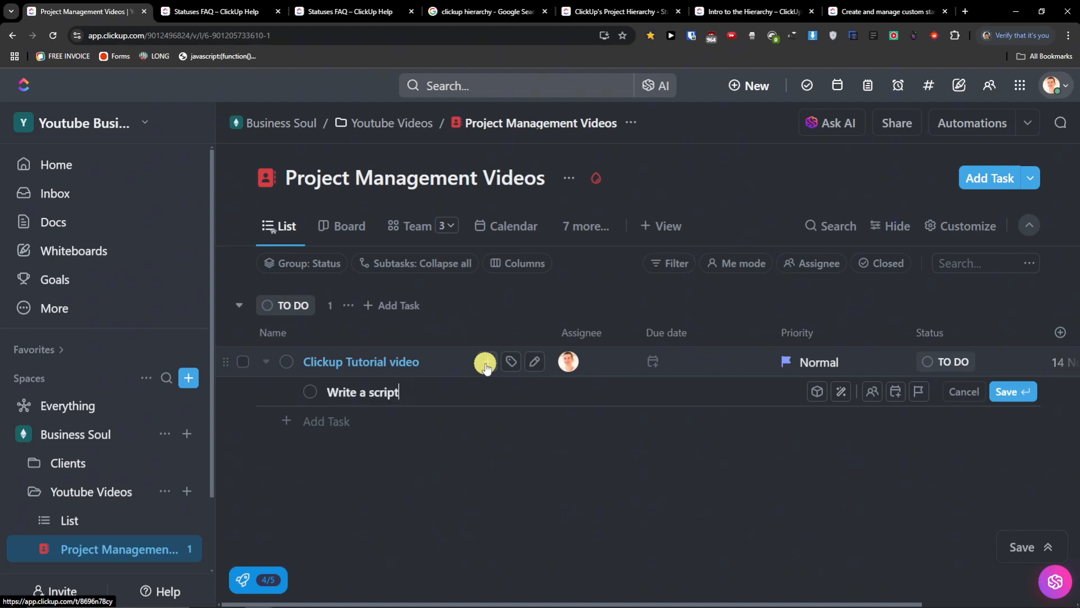
key("Return")
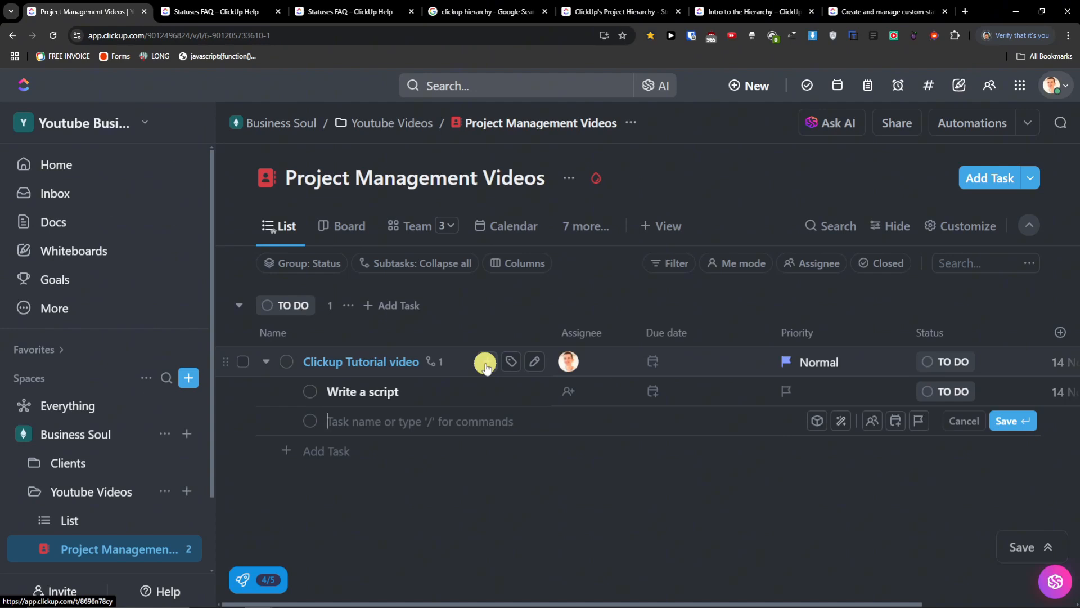
type("Create a t")
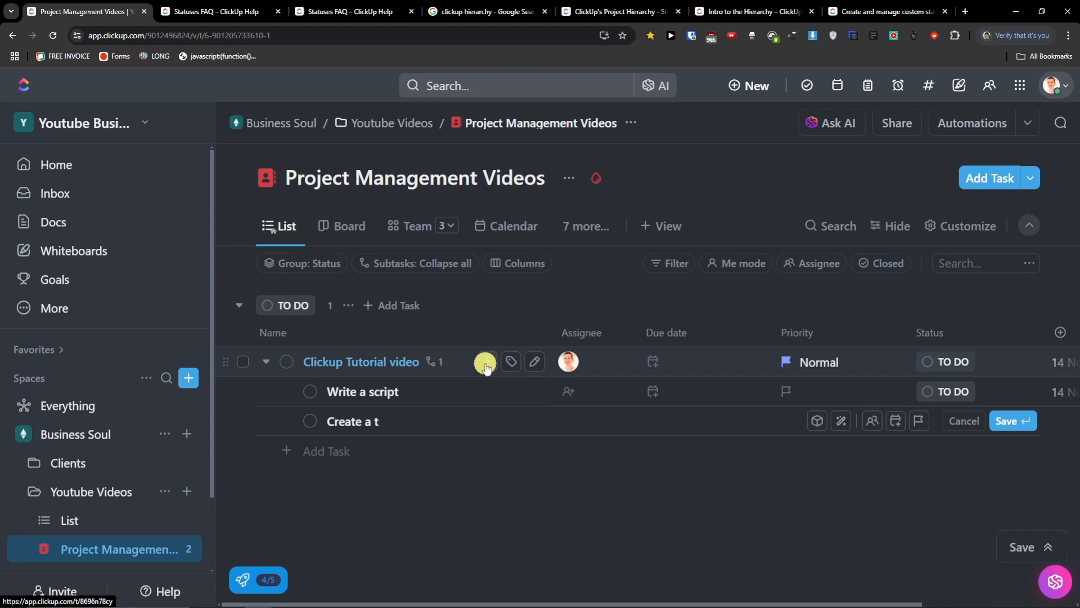
key("BackSpace")
key("BackSpace")
type("Record Video")
key("Return")
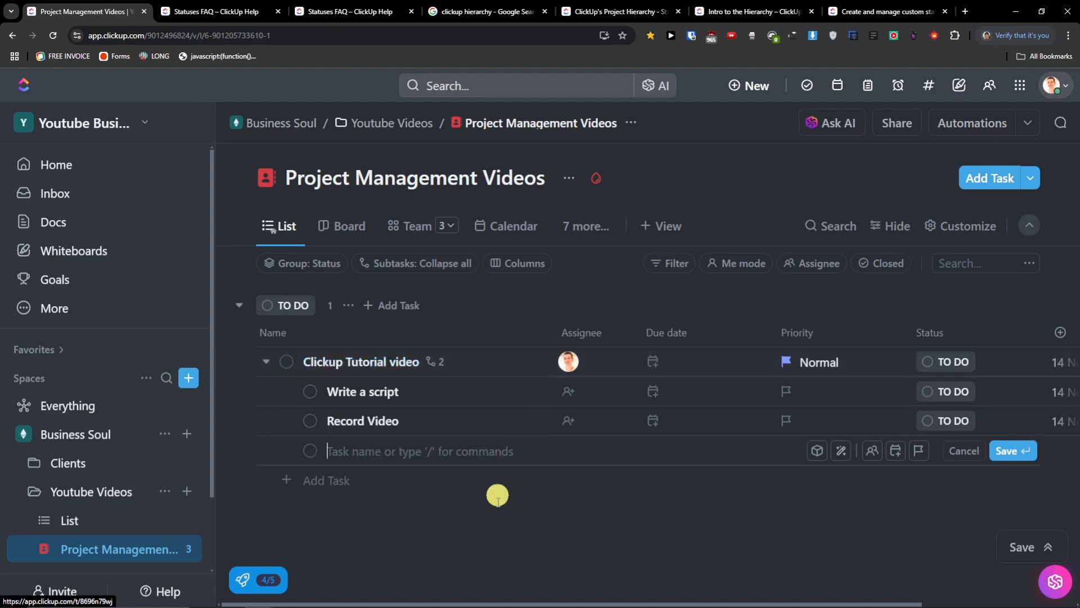
left_click(481, 543)
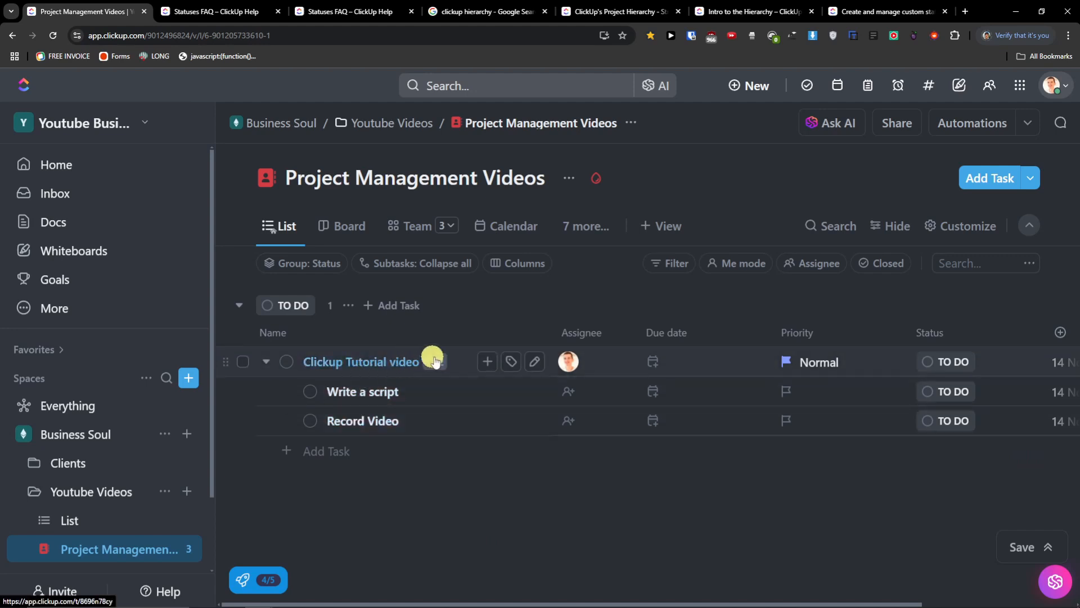
- Create a new 'youtube' tag on the Clickup Tutorial video task
left_click(511, 363)
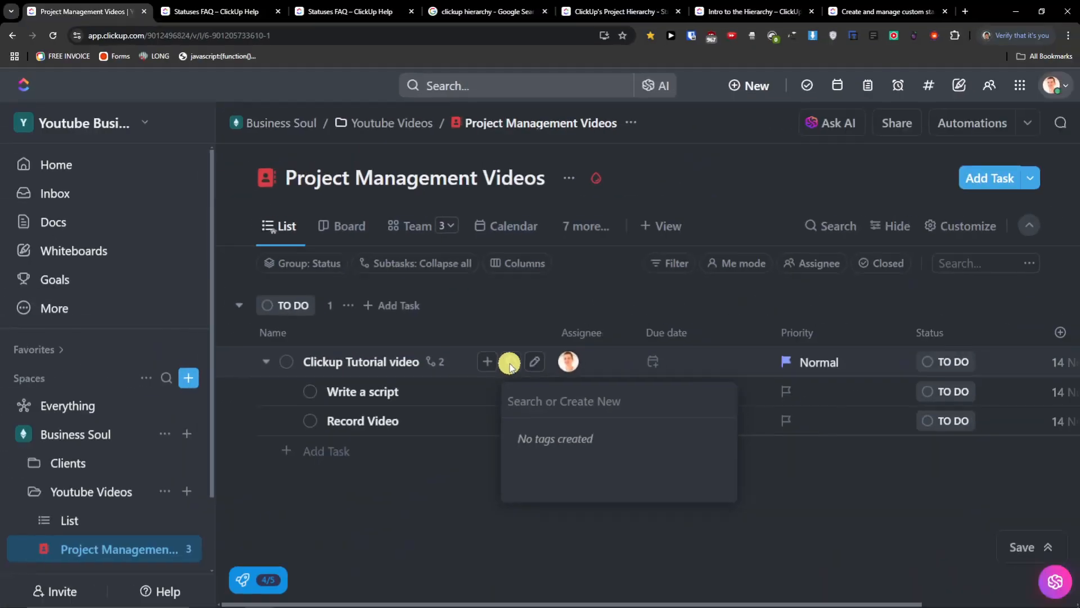
type("Youtube")
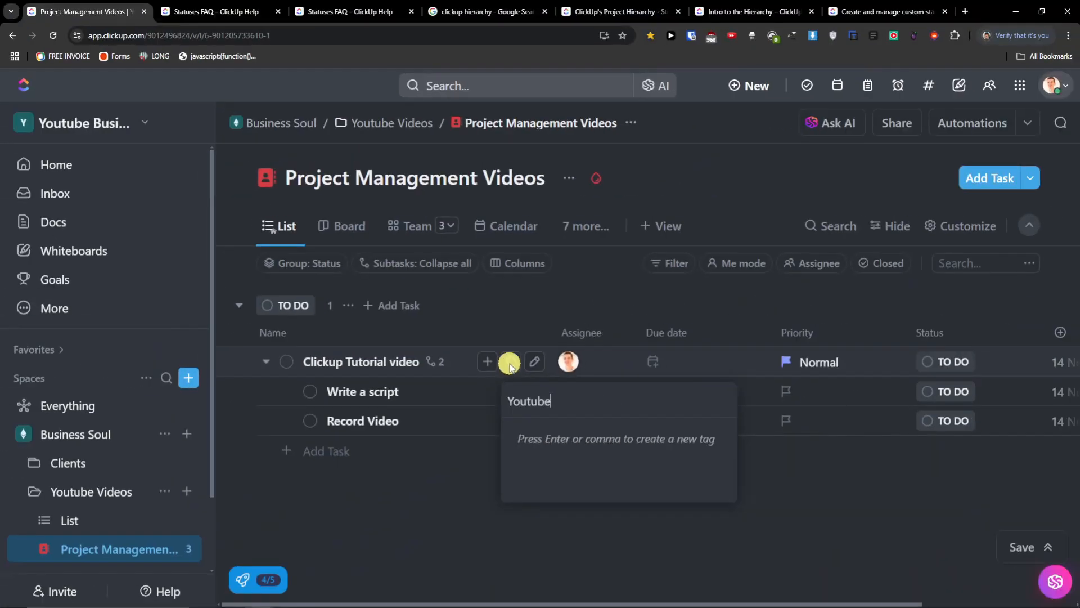
key("Return")
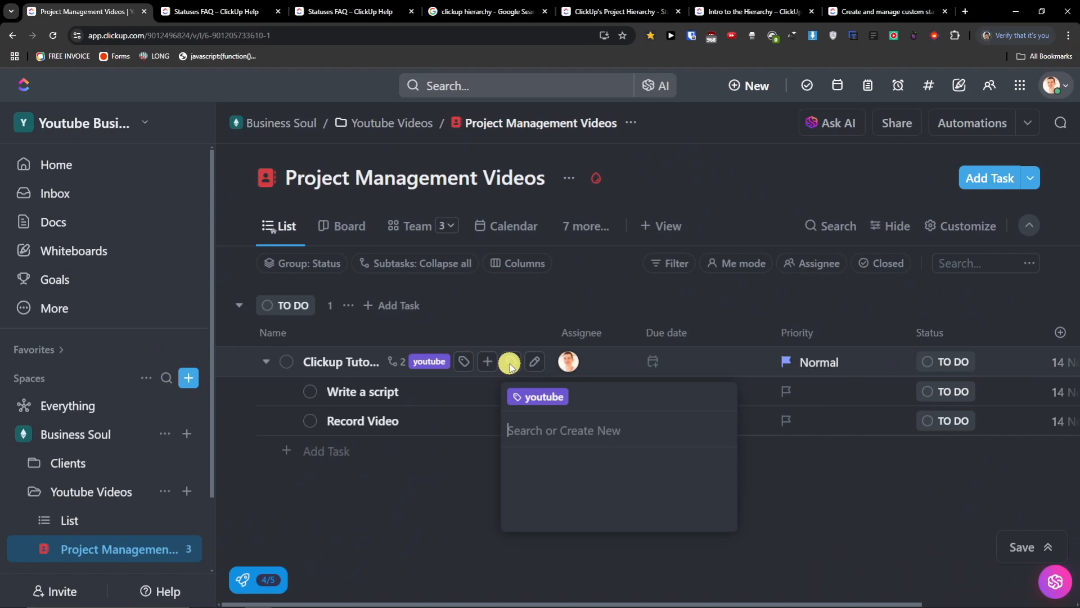
left_click(439, 367)
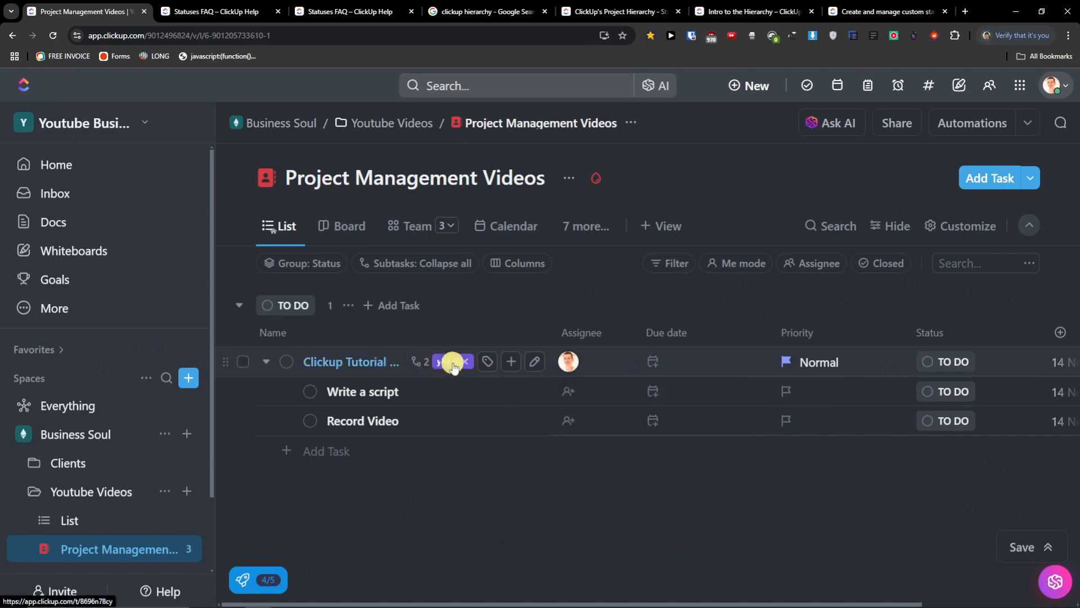
left_click(453, 362)
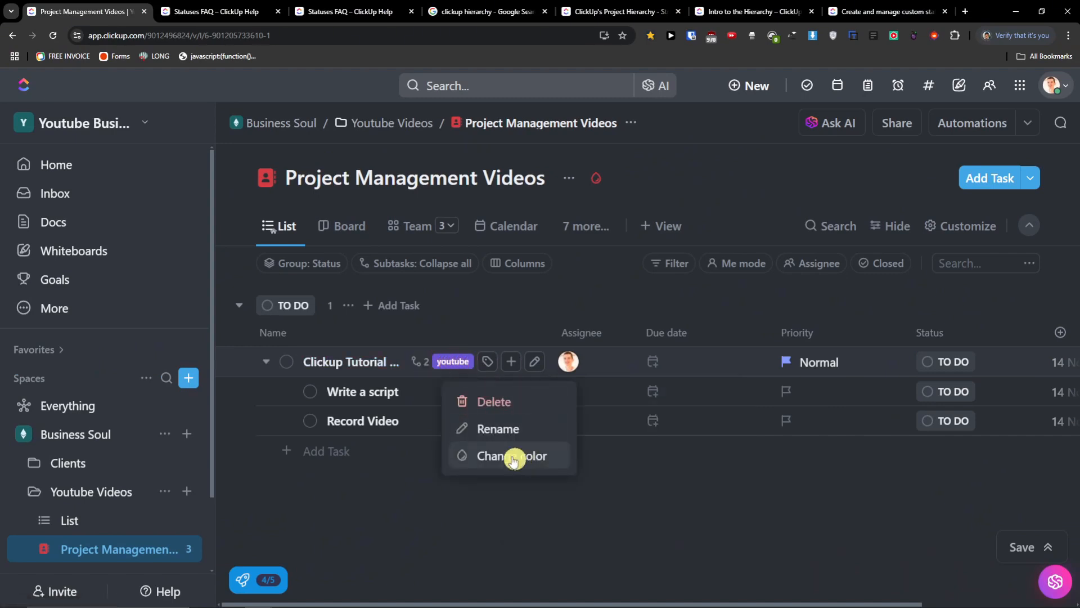
left_click(450, 363)
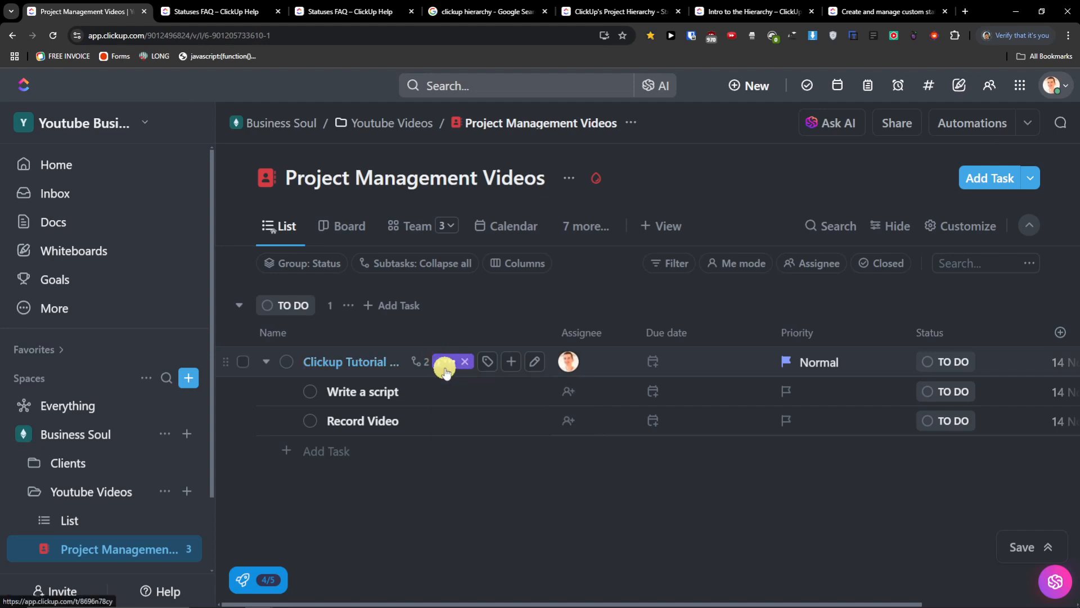
- Leave the task name unchanged and open the task's details
left_click(532, 365)
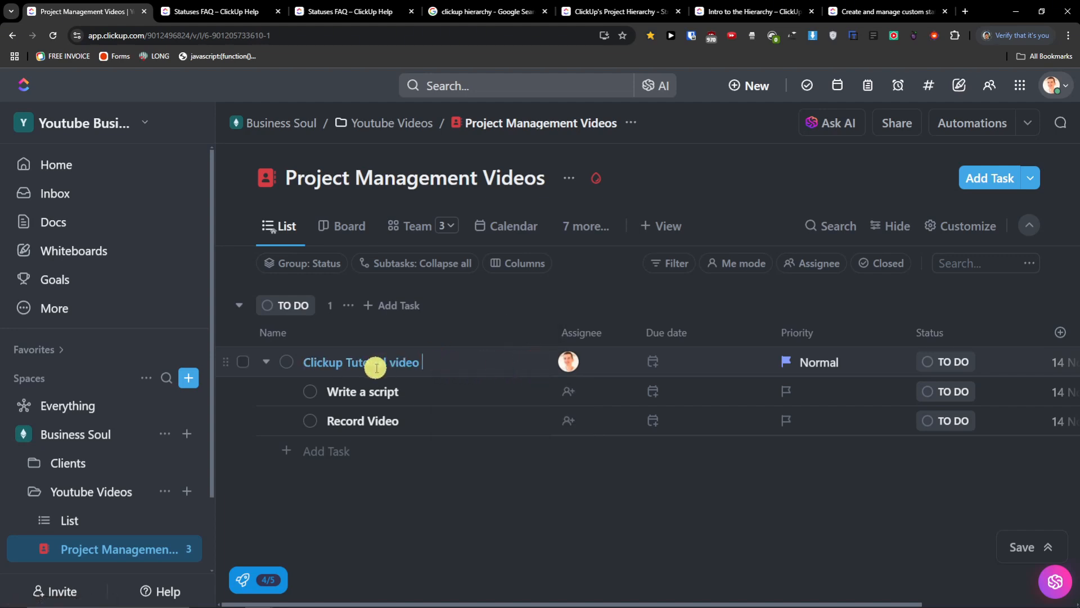
left_click(453, 506)
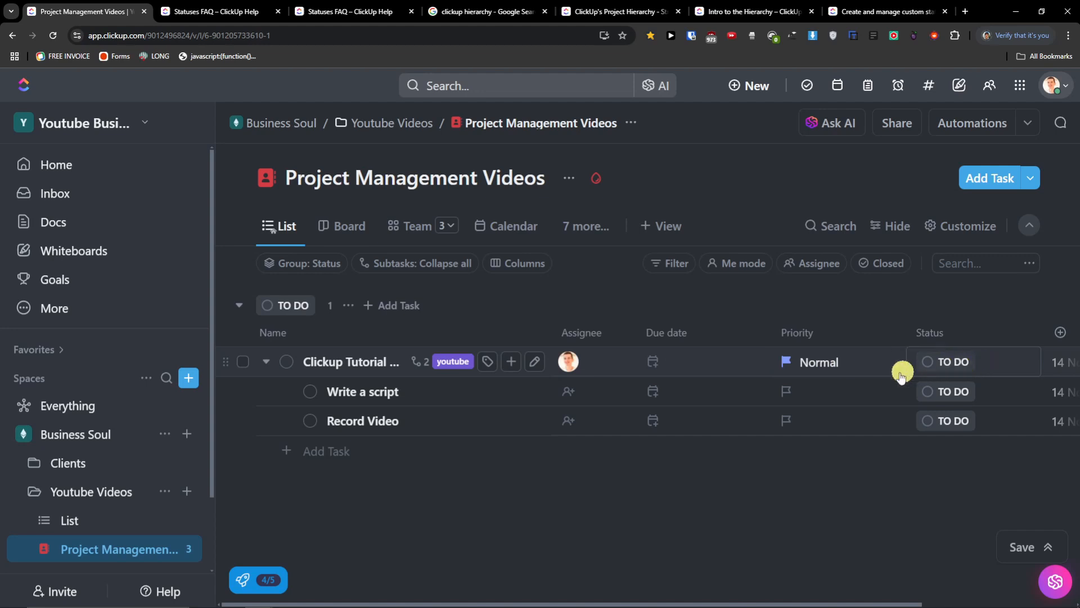
left_click(337, 363)
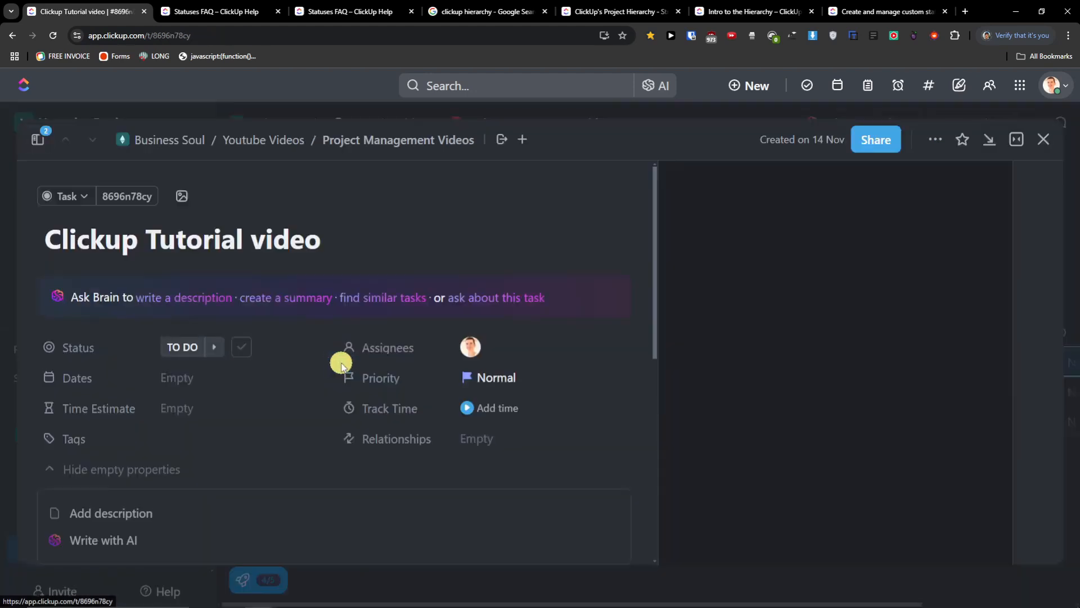
left_click(78, 194)
left_click(431, 236)
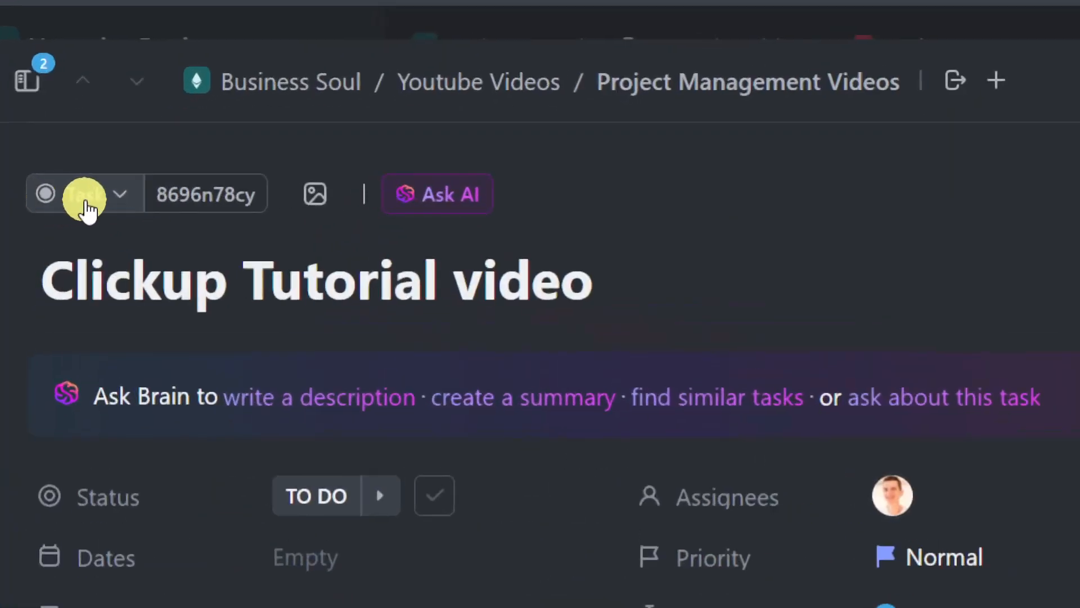
left_click(68, 198)
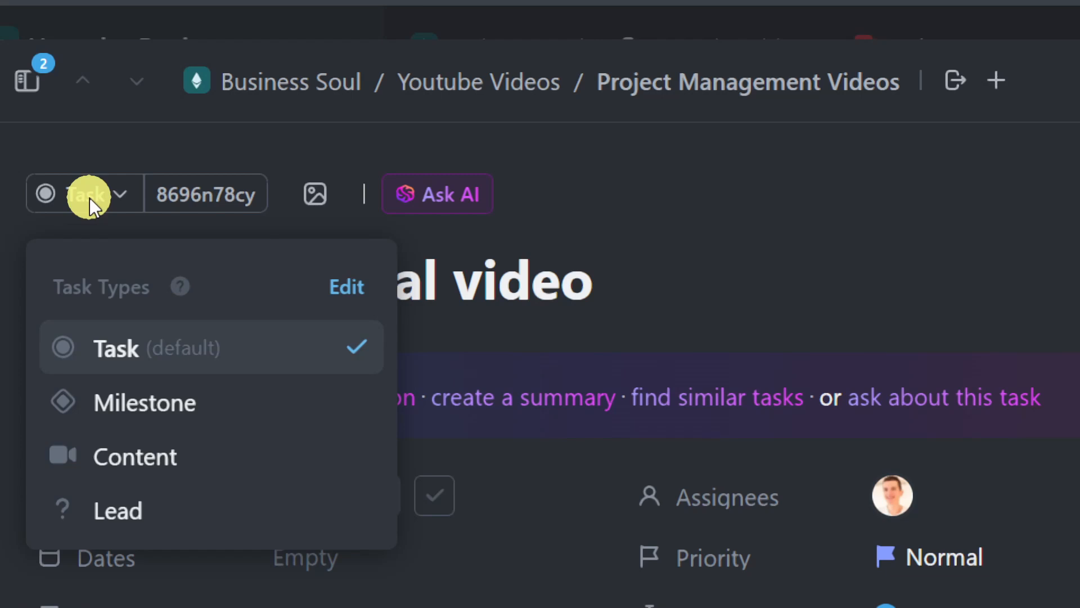
left_click(212, 451)
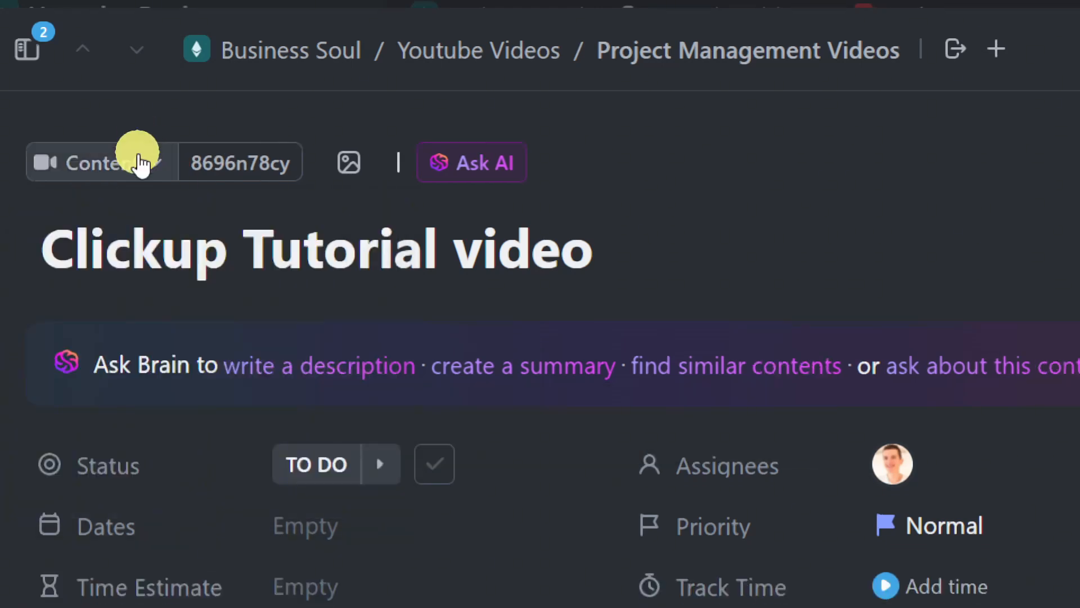
left_click(96, 161)
left_click(110, 319)
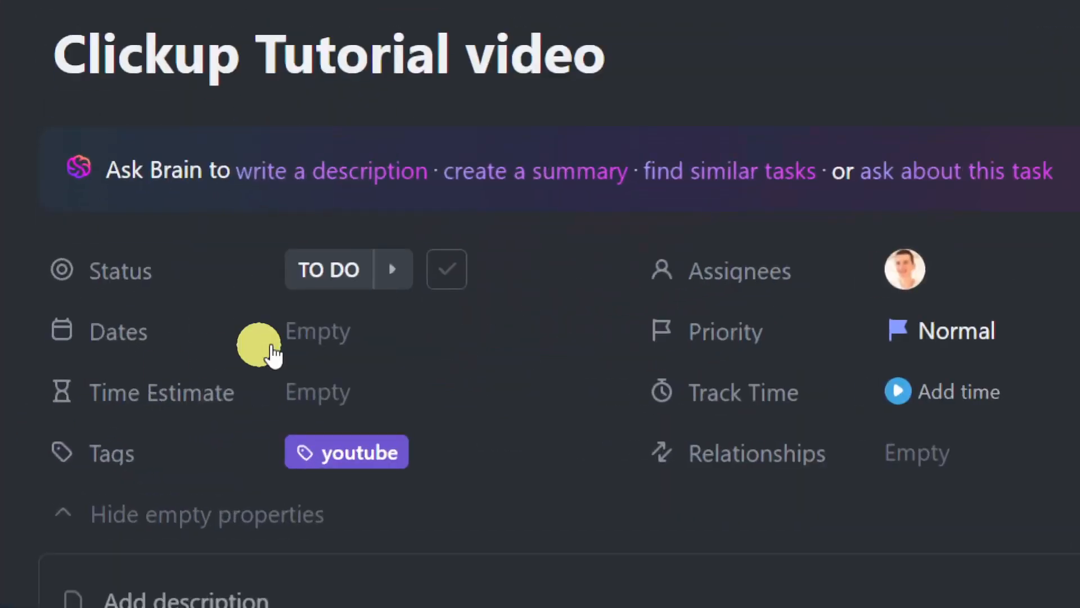
- Set the task's due date to today, the 14th
left_click(185, 378)
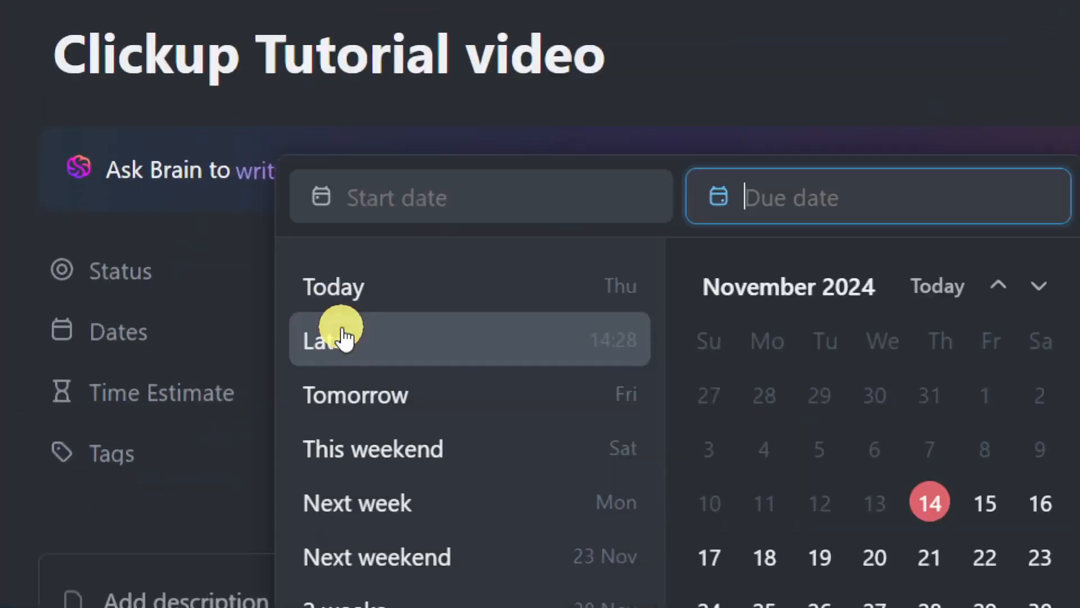
left_click(933, 507)
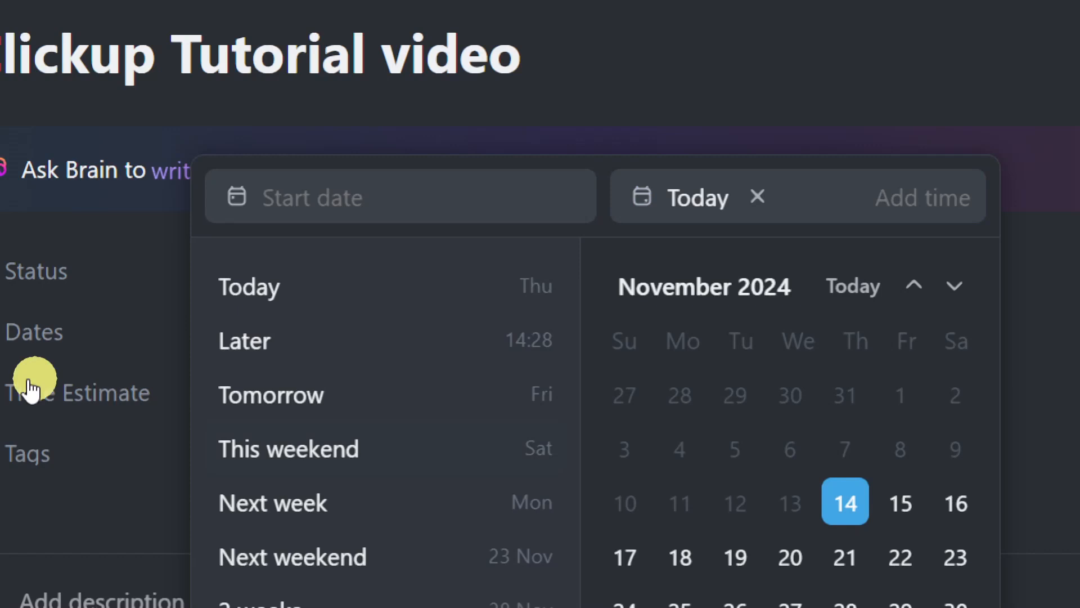
left_click(115, 358)
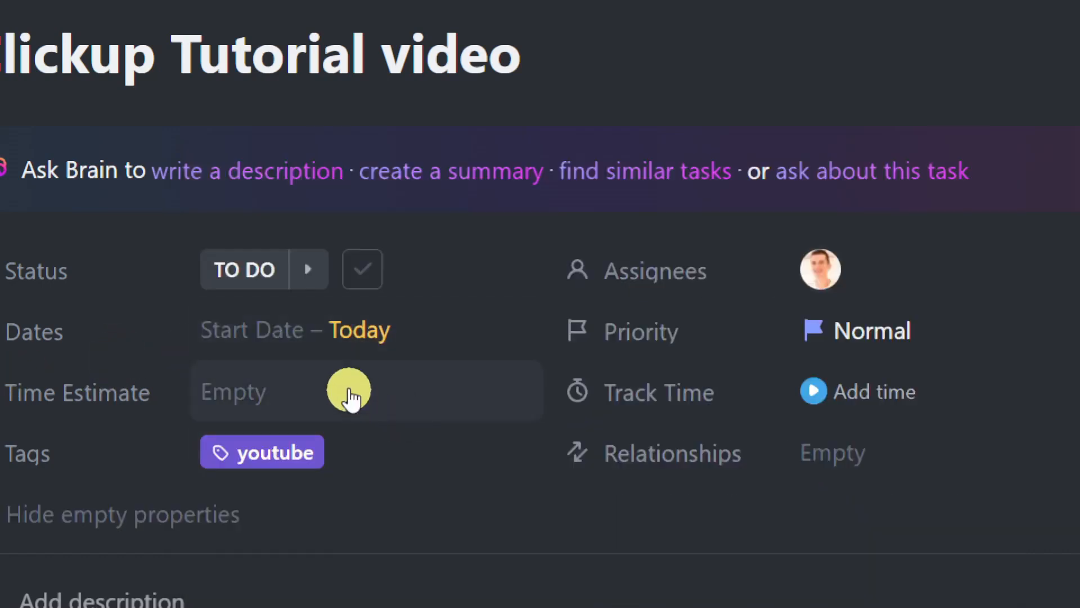
- Give the task a 1h time estimate
left_click(285, 407)
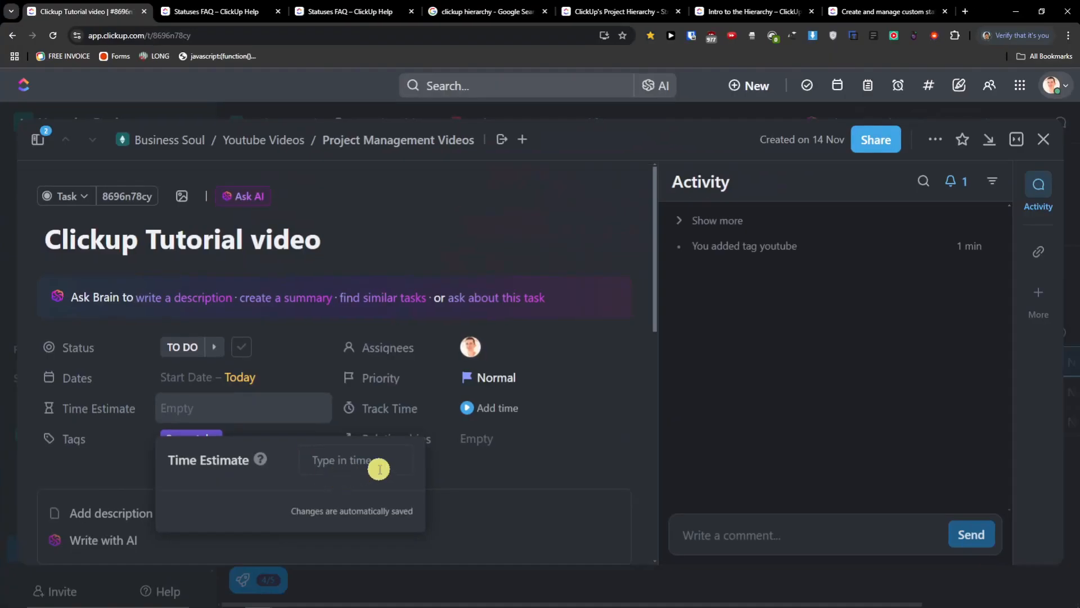
type("1h")
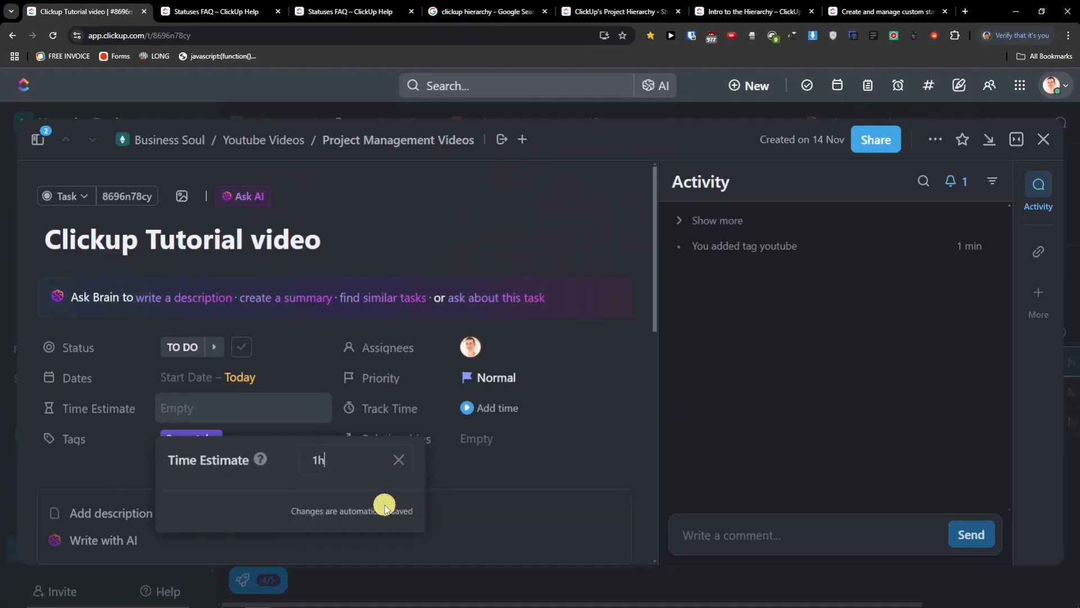
left_click(107, 468)
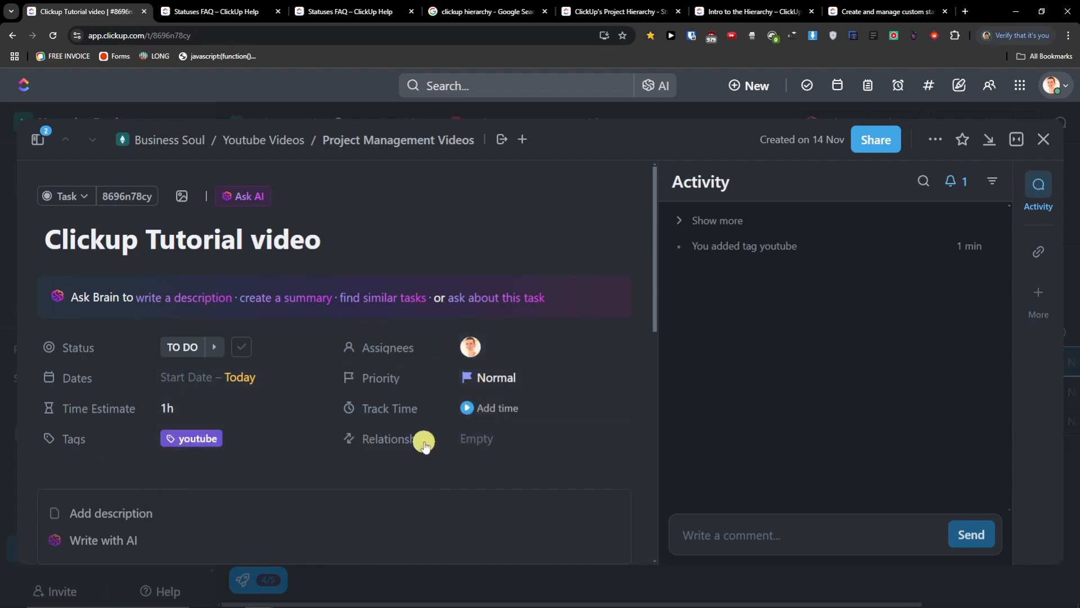
left_click(470, 444)
- Scroll through the Add to this task panel's URL and relationship options for Clickup Tutorial video
scroll(860, 392, "down", 2)
scroll(853, 394, "up", 2)
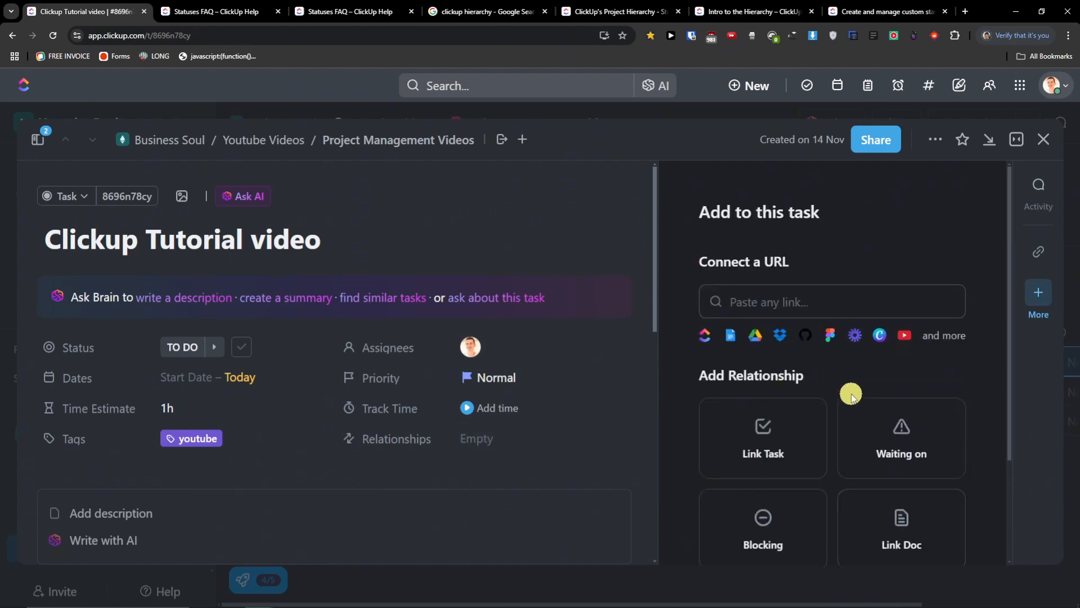
scroll(851, 395, "down", 2)
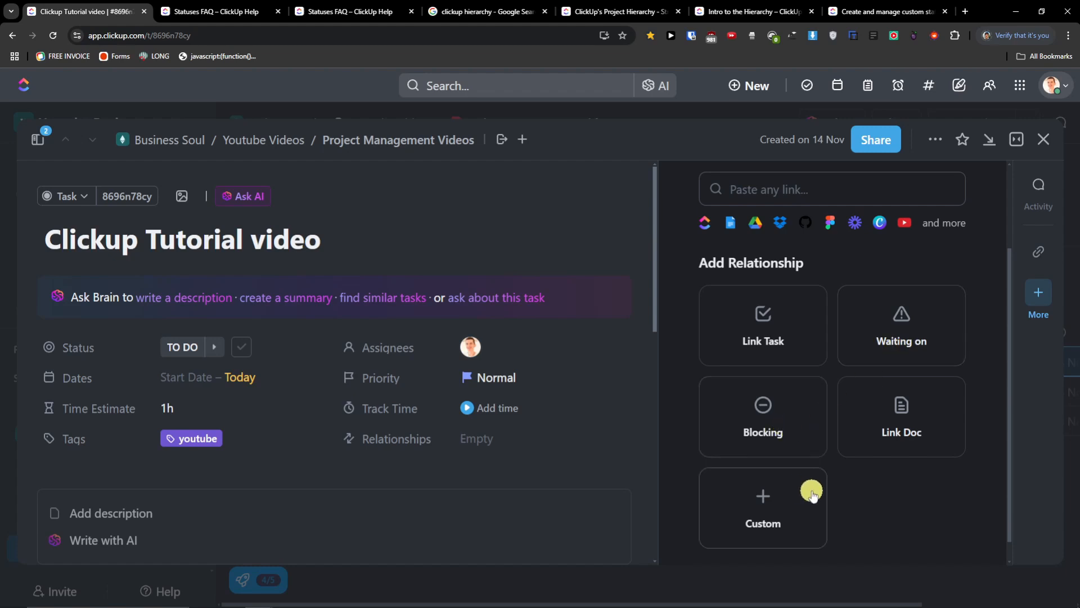
scroll(813, 493, "up", 2)
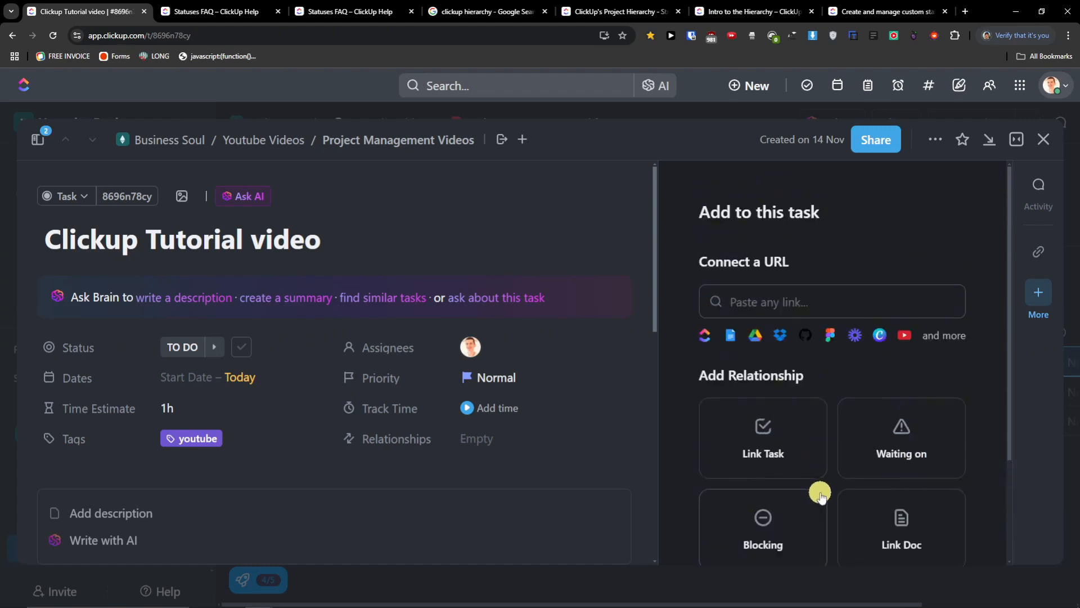
scroll(821, 495, "down", 2)
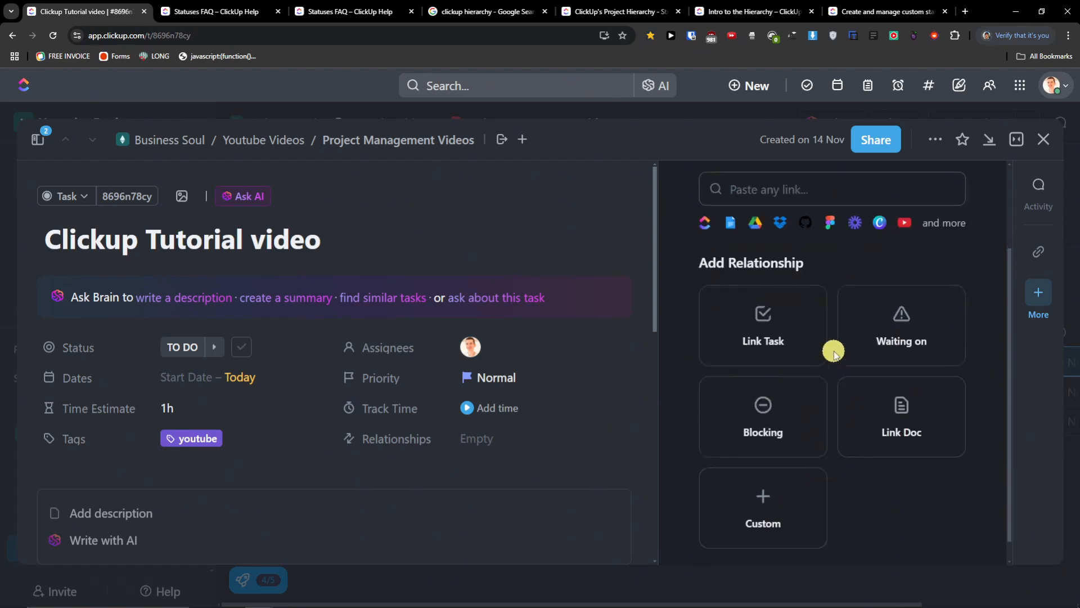
- Start writing in the task description and bring up the / slash-command menu
scroll(246, 393, "down", 2)
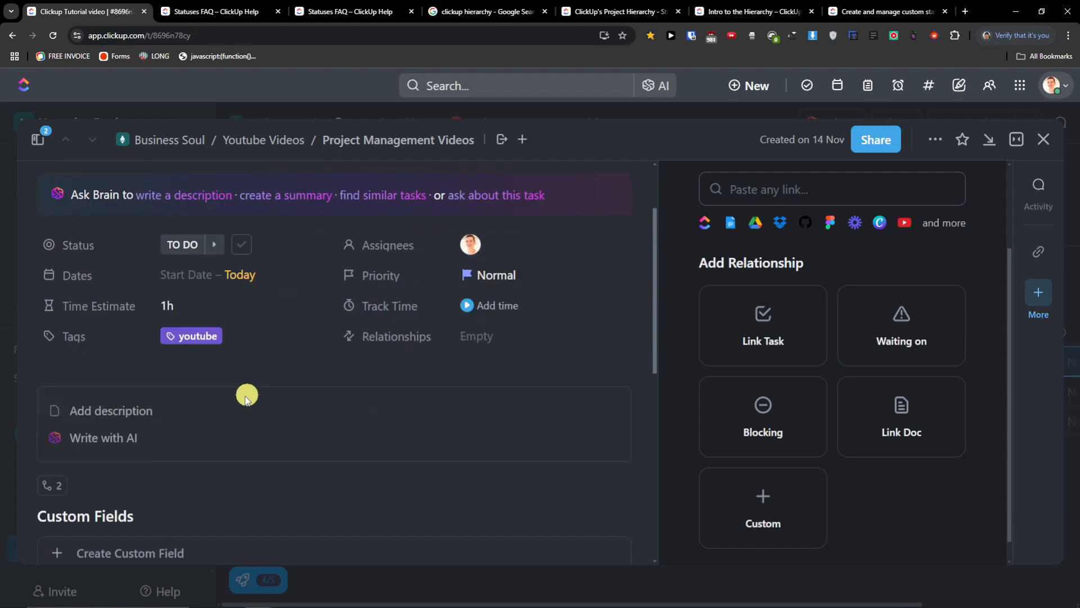
left_click(148, 406)
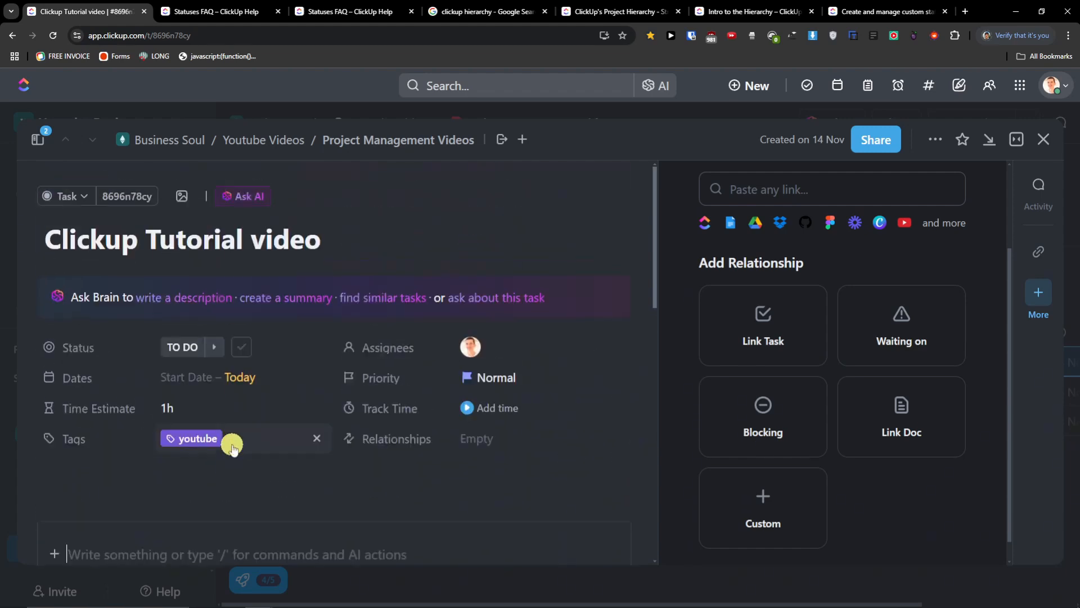
scroll(232, 445, "down", 2)
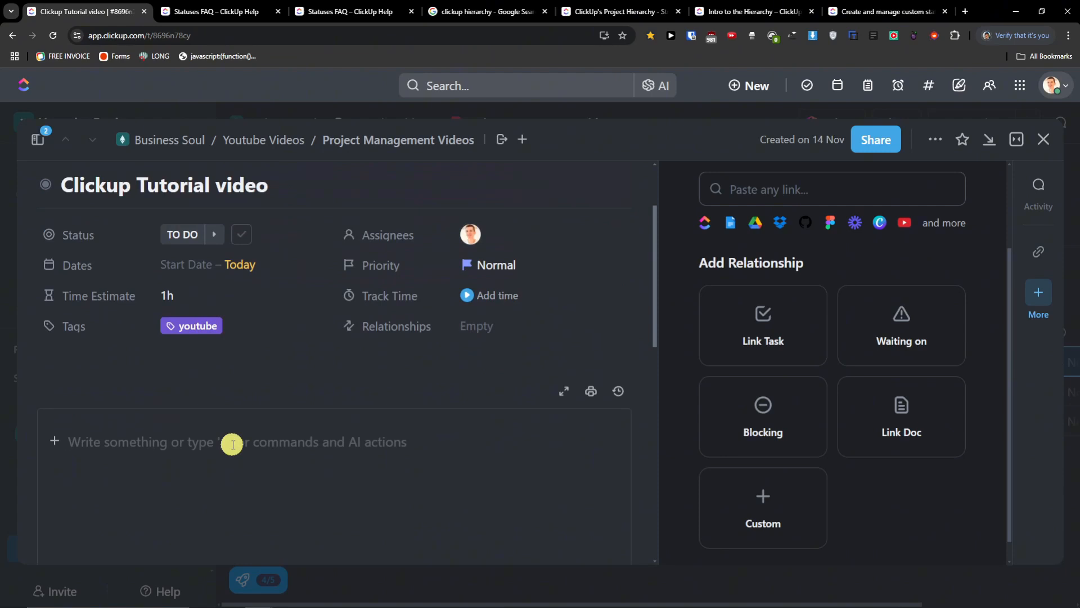
type("/")
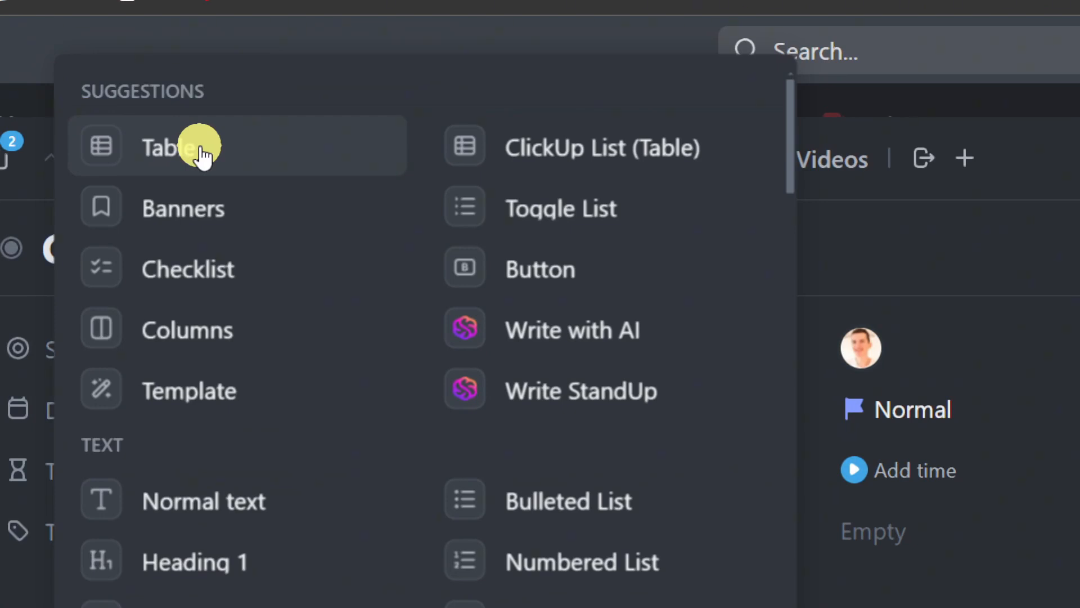
- Browse the slash commands and insert a Checklist into the description
scroll(260, 383, "down", 4)
scroll(332, 363, "down", 4)
scroll(605, 237, "up", 4)
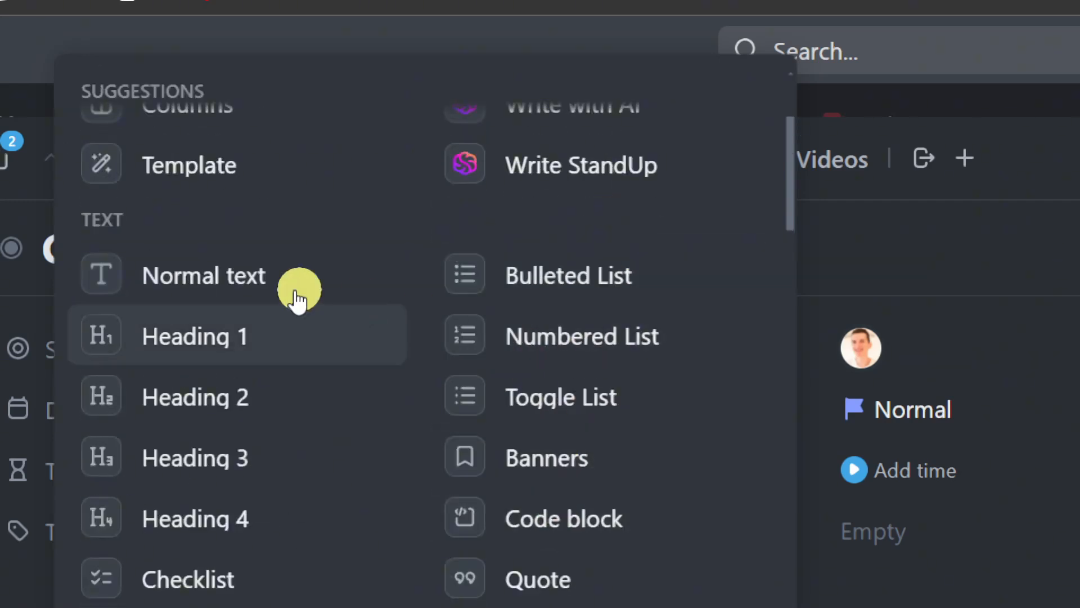
scroll(211, 475, "down", 4)
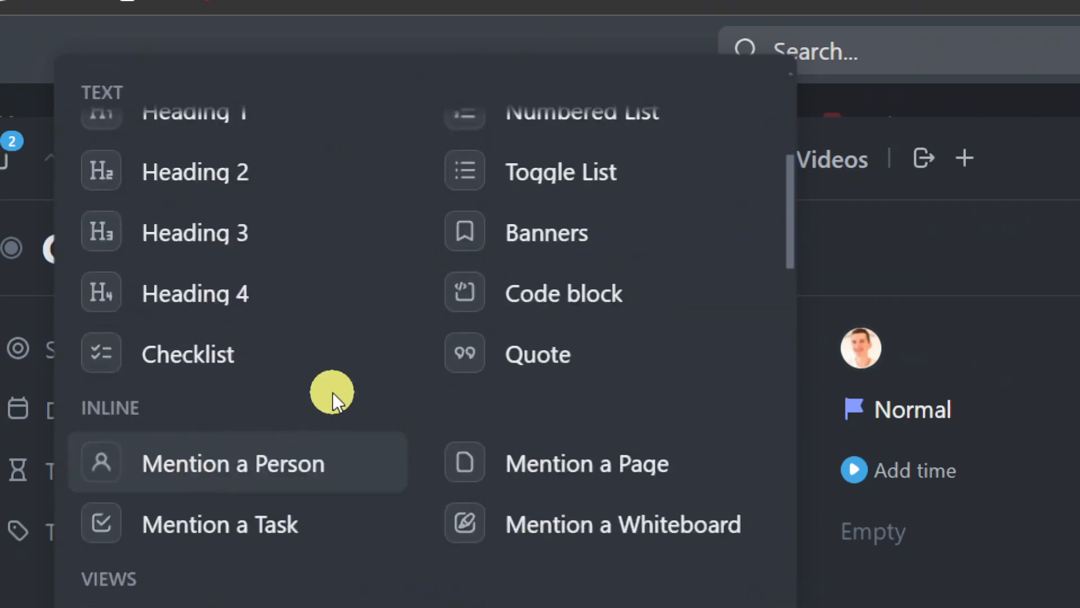
scroll(367, 389, "down", 4)
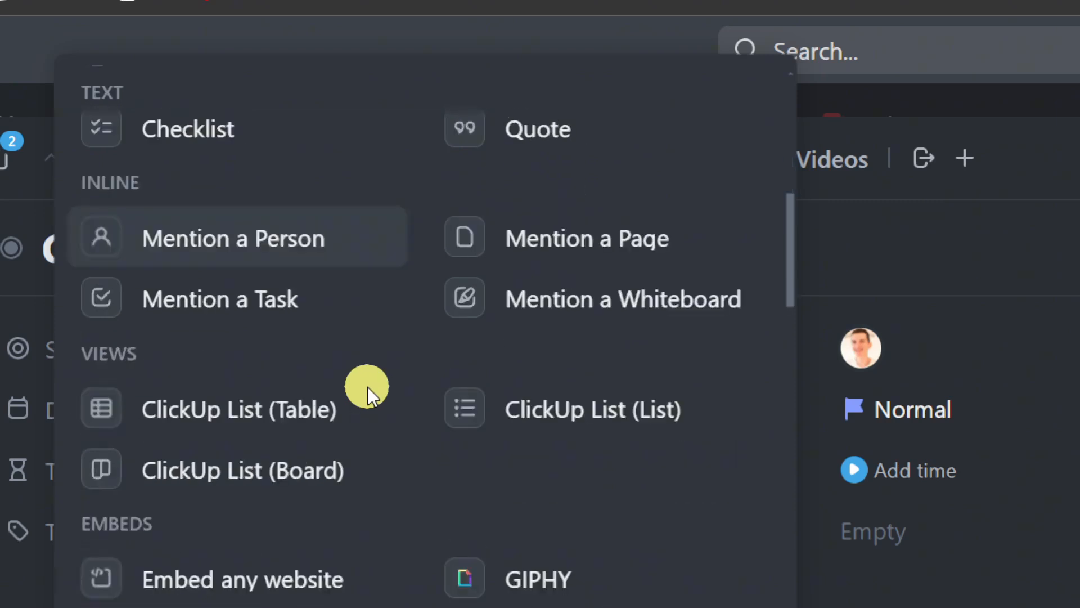
scroll(367, 388, "down", 4)
scroll(367, 388, "down", 8)
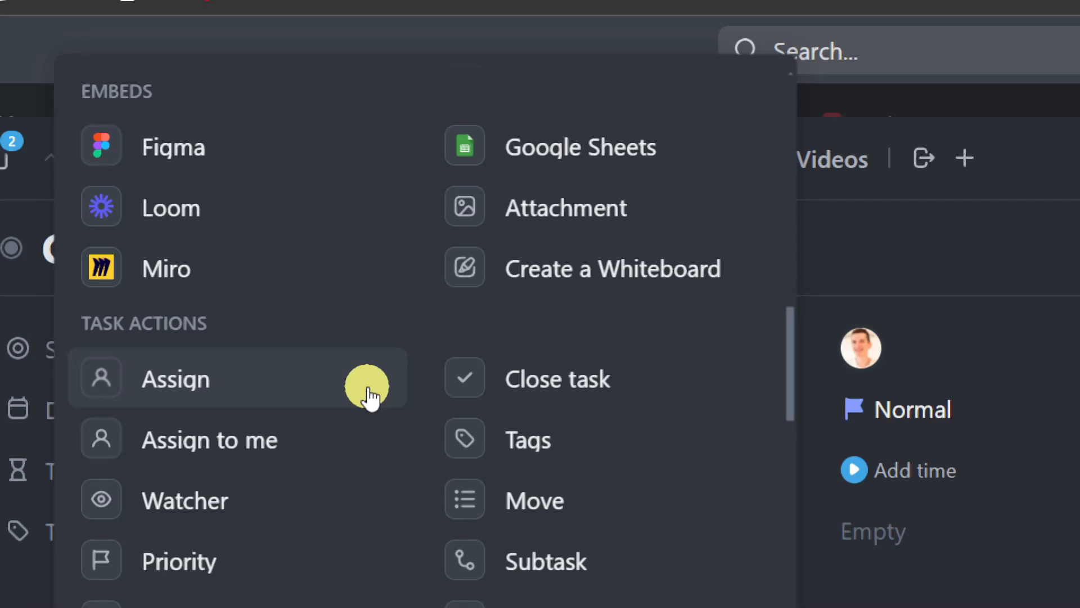
scroll(367, 394, "up", 15)
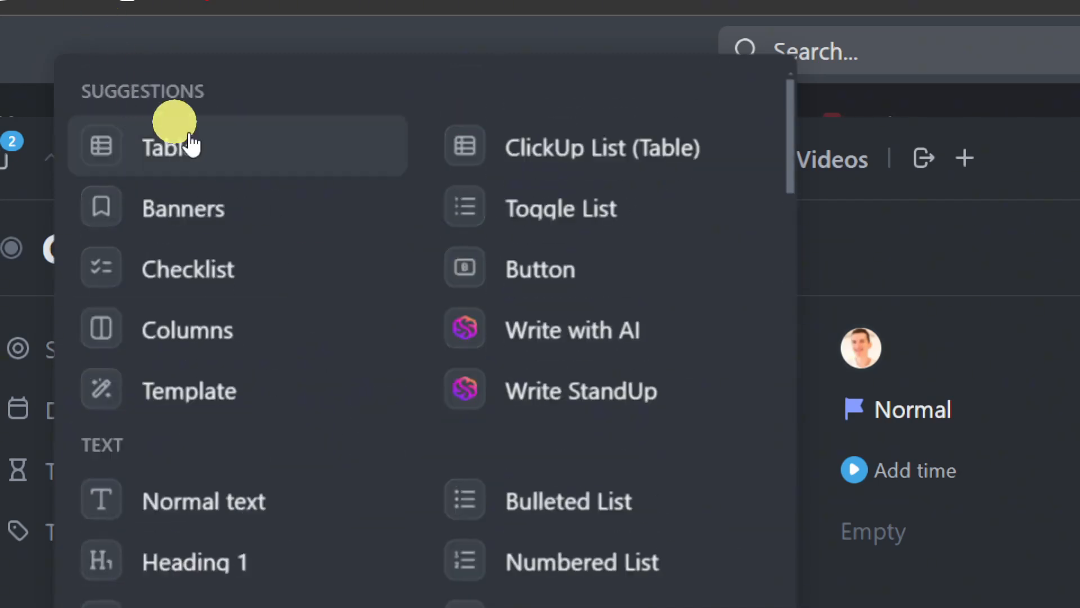
left_click(271, 262)
- Add an empty line below the two-item checklist, then tick and untick its second item
scroll(392, 534, "down", 5)
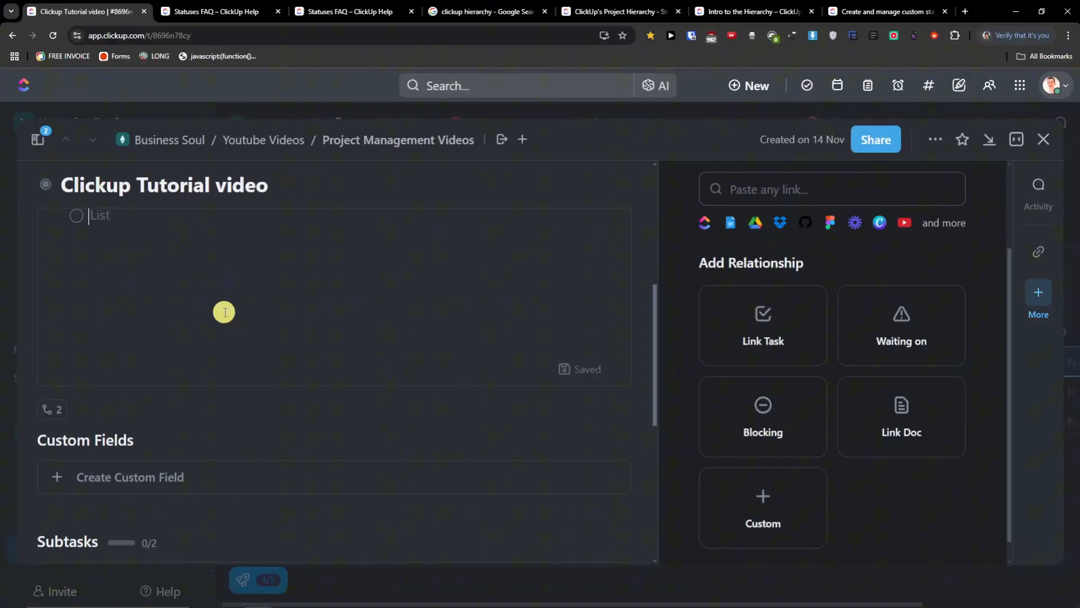
scroll(224, 313, "up", 2)
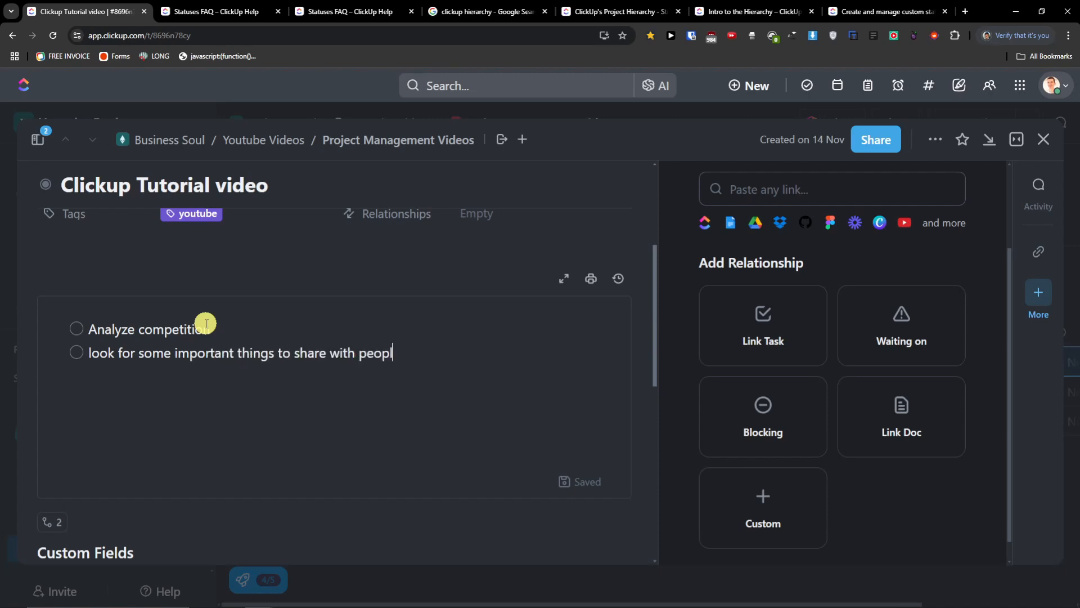
scroll(266, 264, "up", 5)
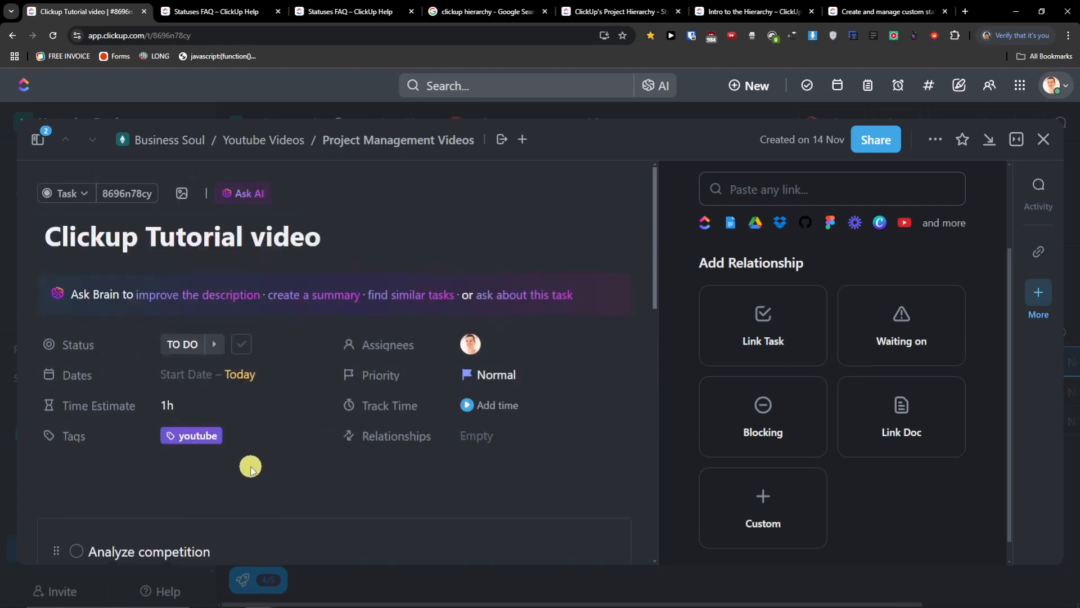
scroll(249, 466, "down", 5)
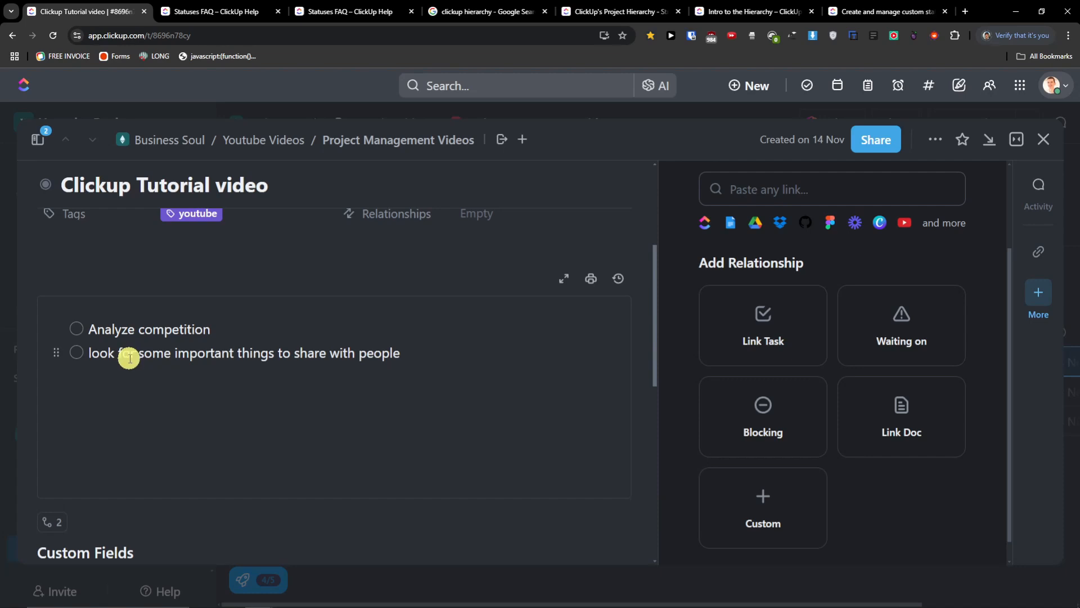
scroll(146, 369, "down", 2)
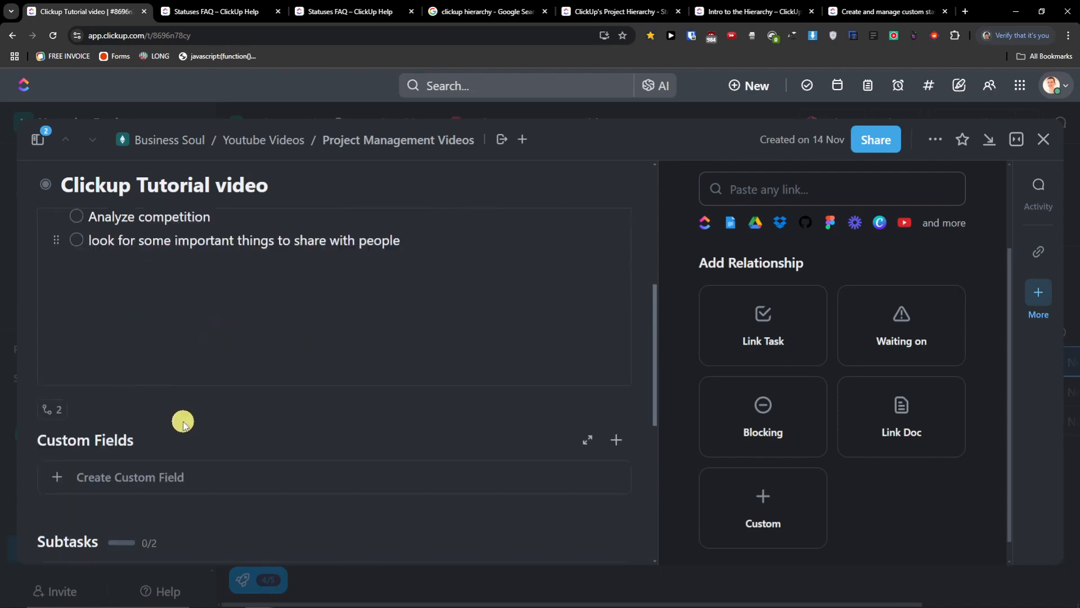
scroll(169, 445, "up", 2)
left_click(468, 362)
left_click(80, 353)
left_click(79, 353)
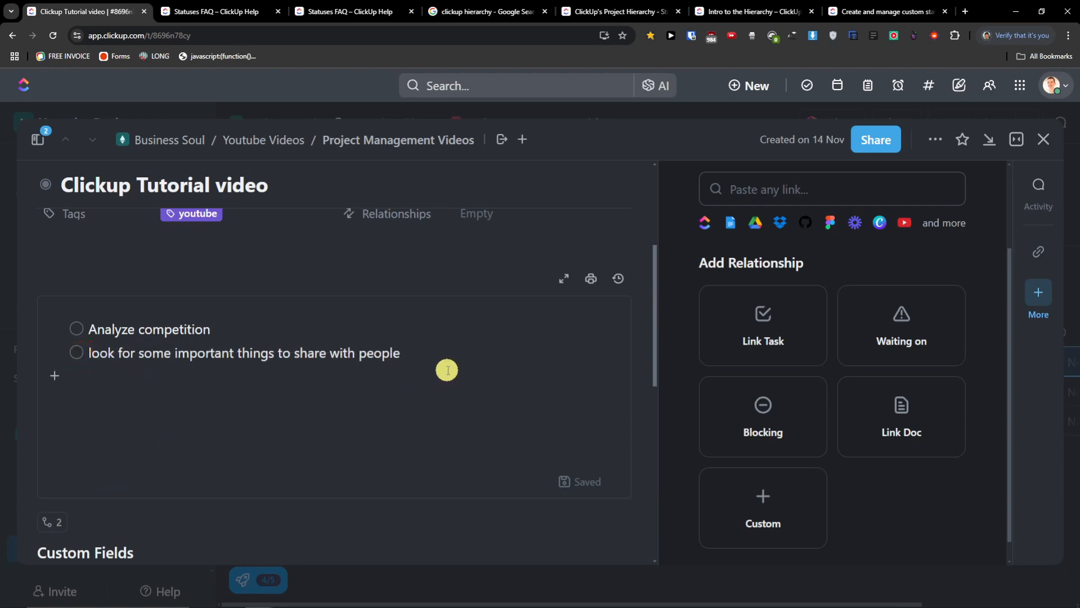
type("/")
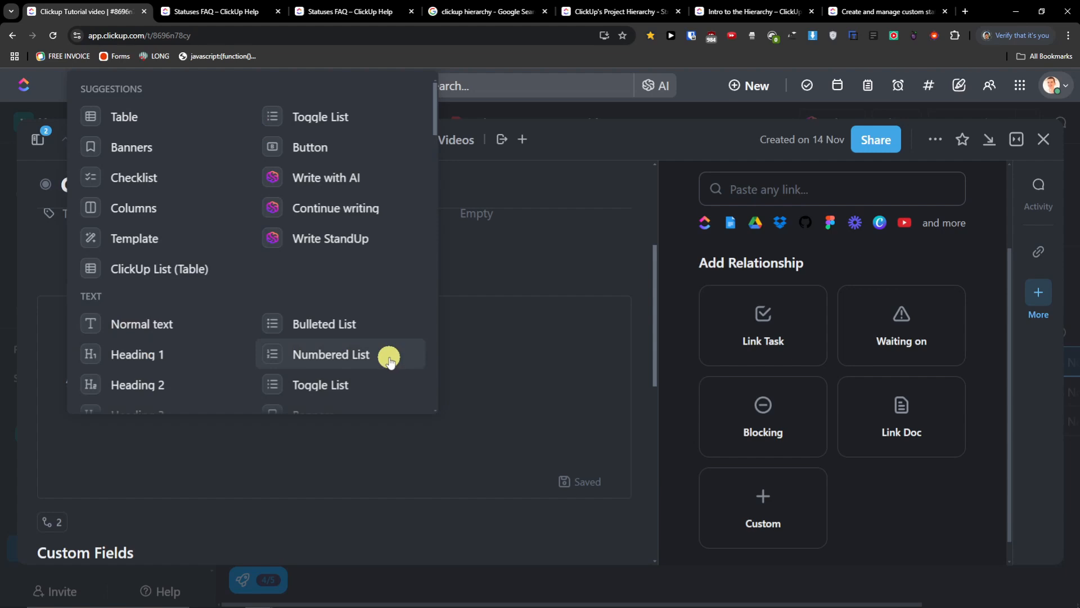
left_click(316, 155)
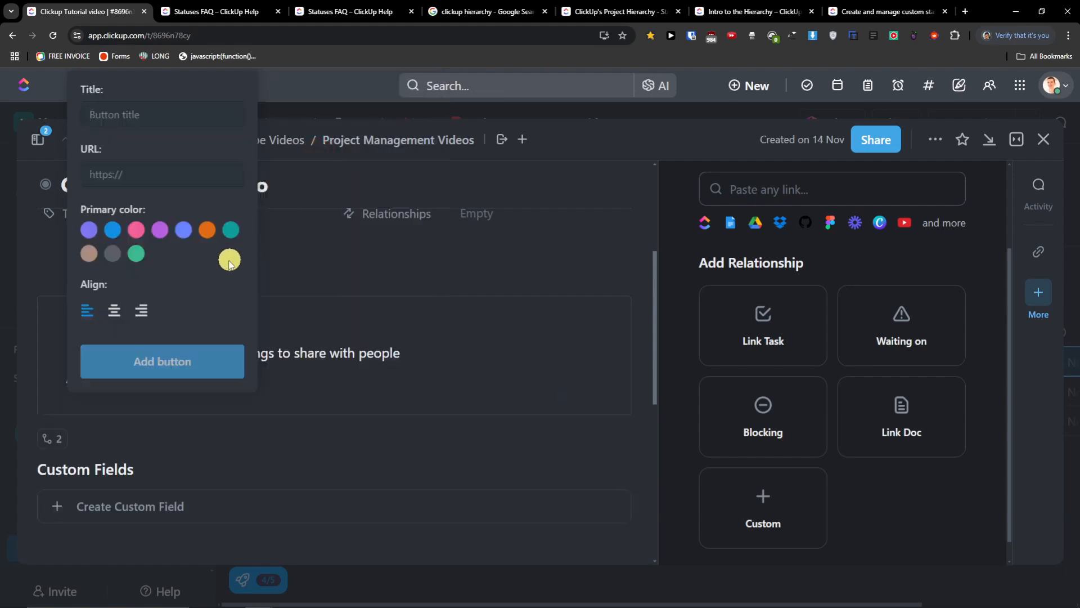
left_click(414, 340)
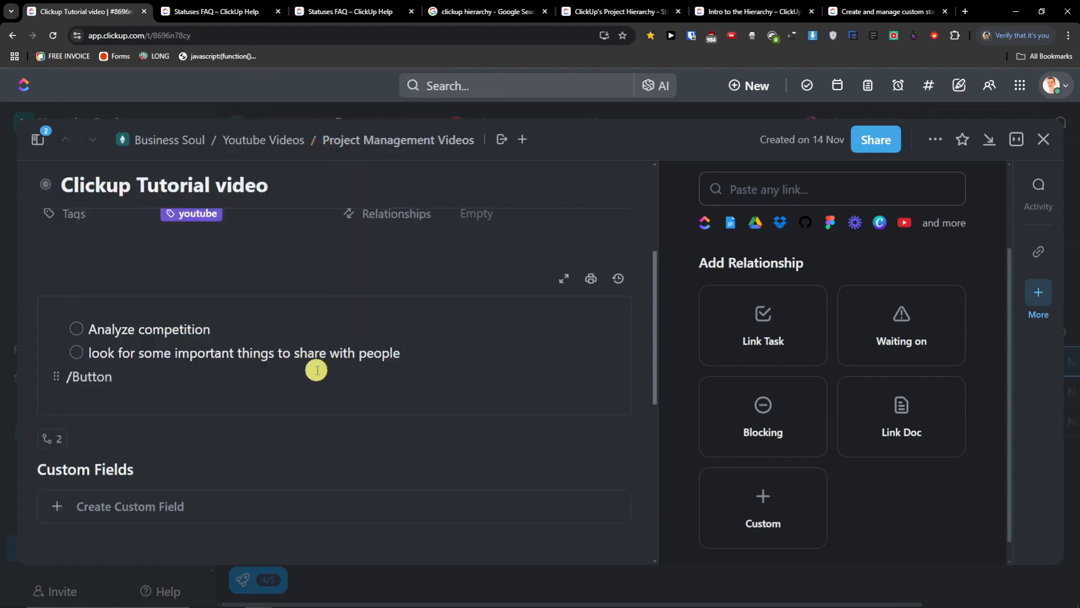
left_click(187, 377)
key("ctrl+BackSpace")
key("BackSpace")
type("/")
scroll(248, 344, "down", 2)
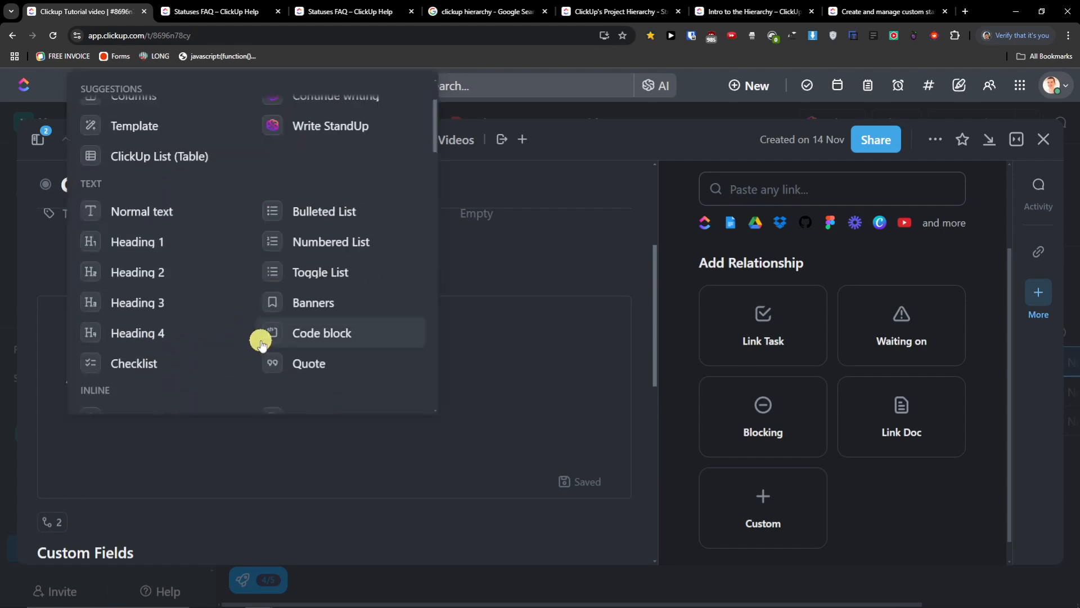
scroll(262, 343, "down", 2)
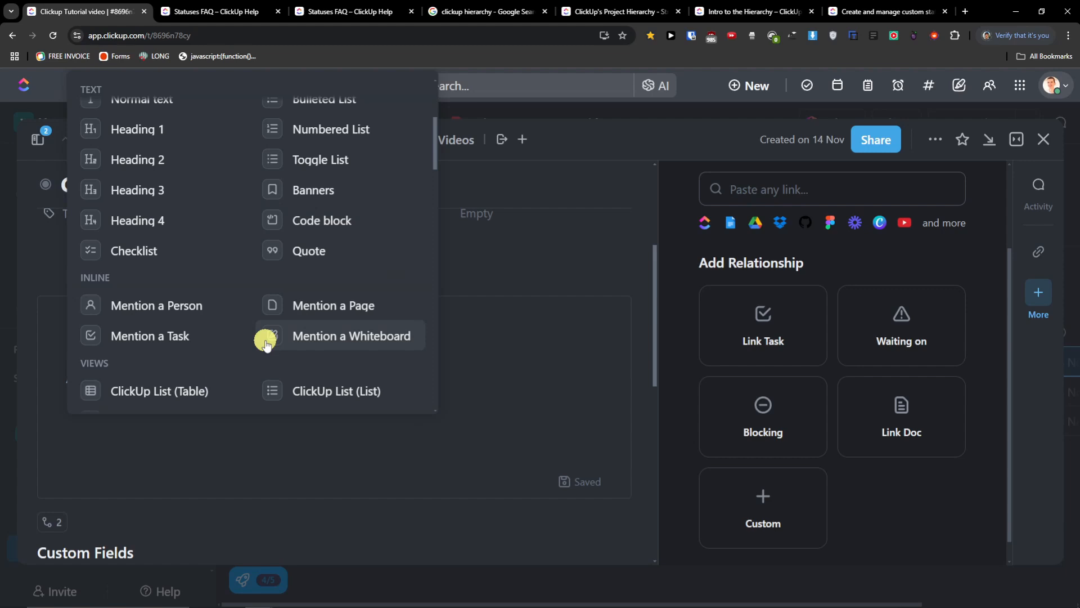
scroll(266, 340, "up", 4)
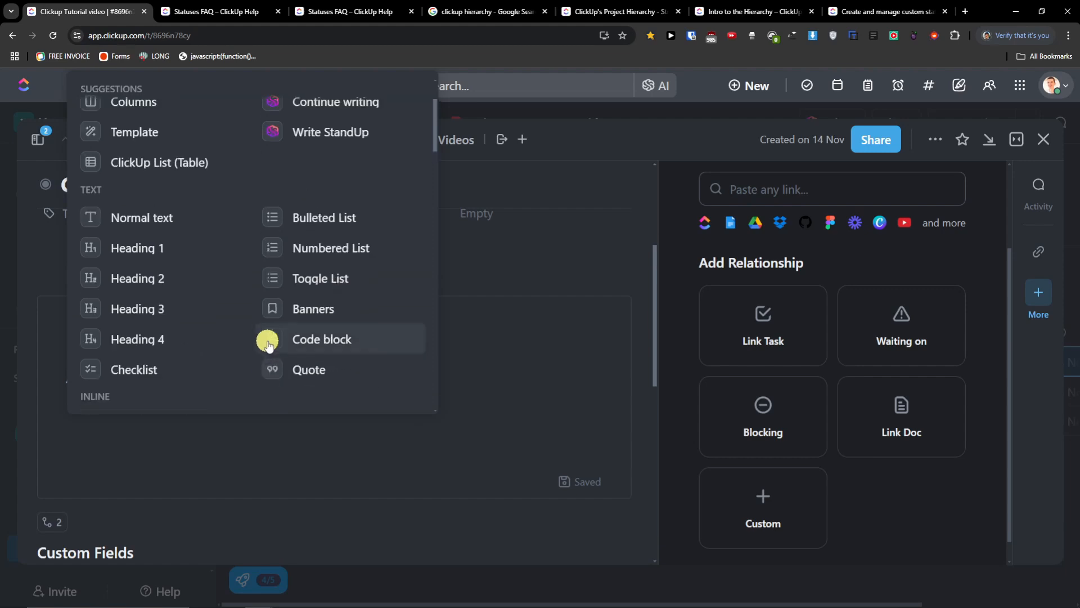
left_click(507, 291)
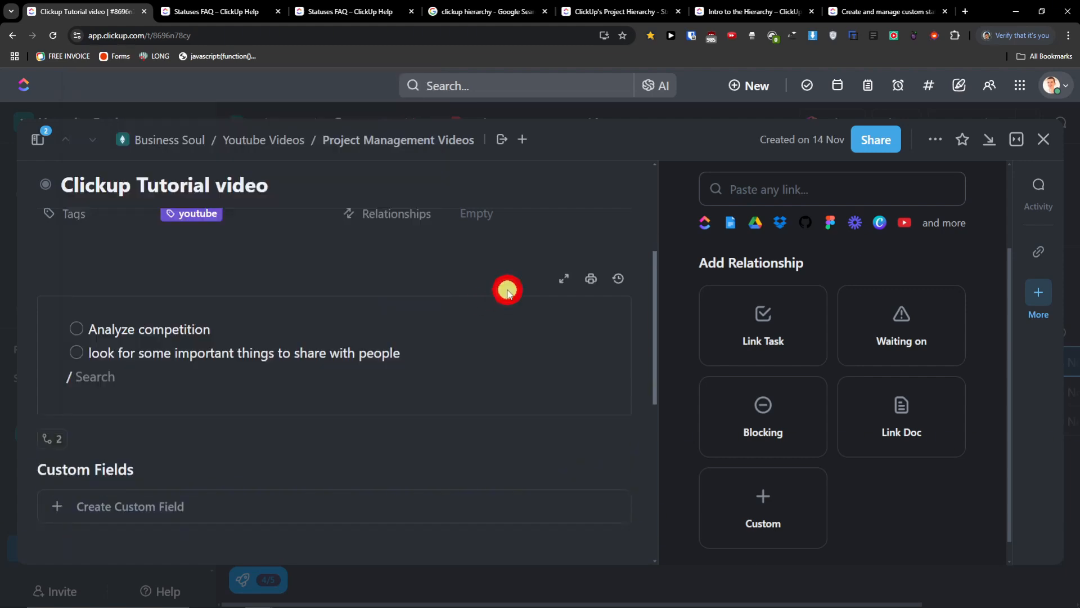
scroll(244, 381, "down", 4)
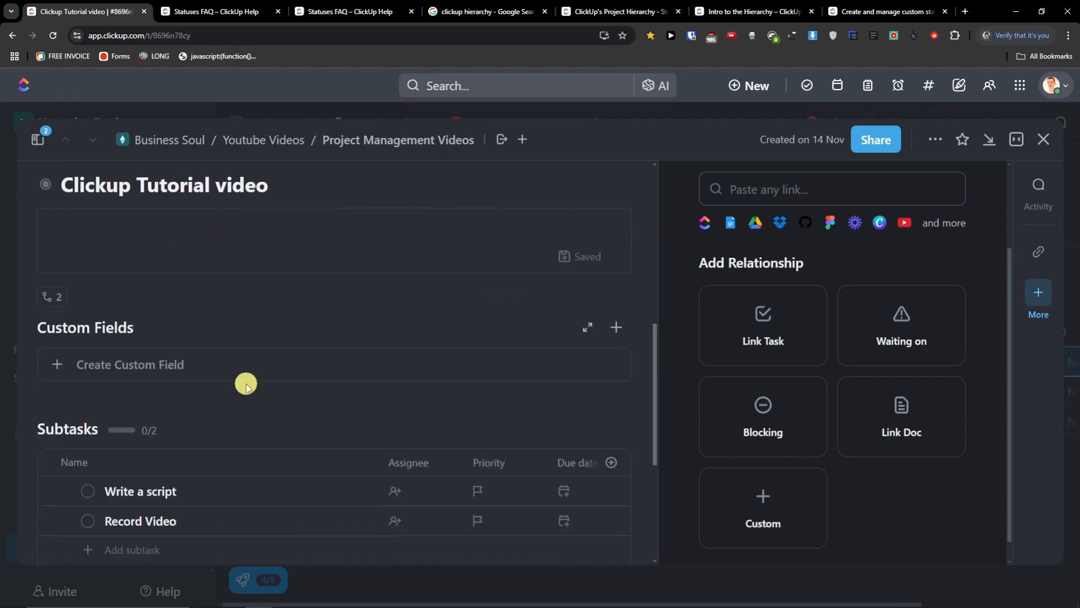
left_click(157, 366)
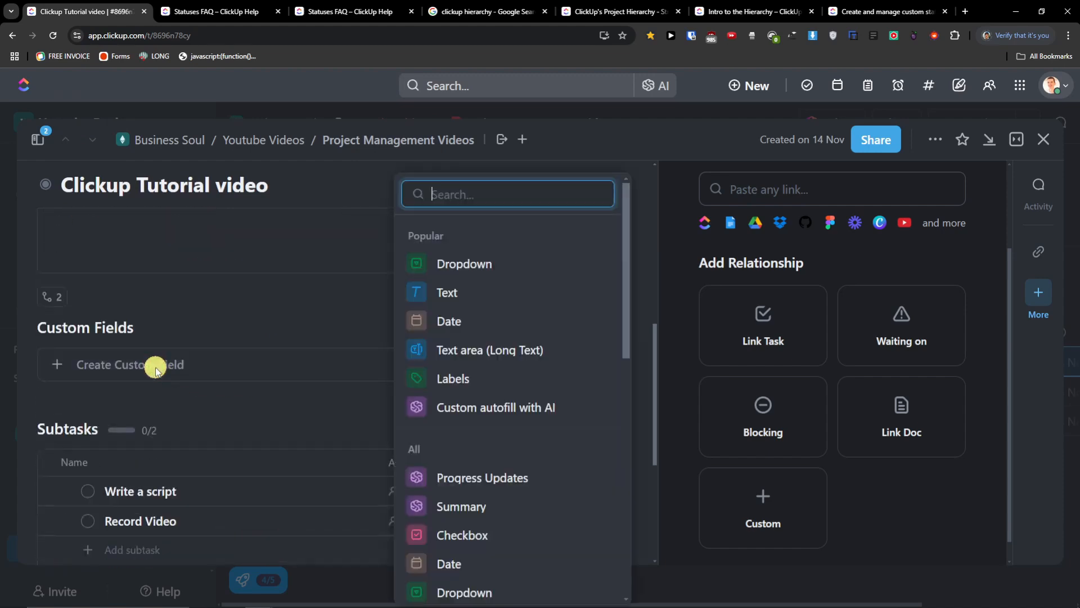
scroll(487, 345, "down", 4)
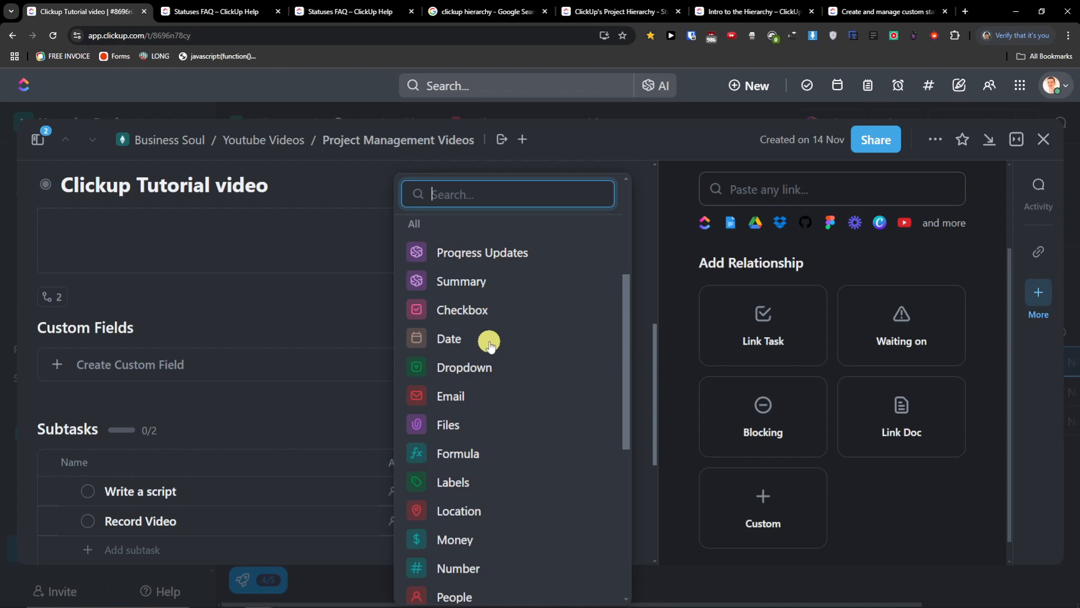
scroll(490, 345, "down", 6)
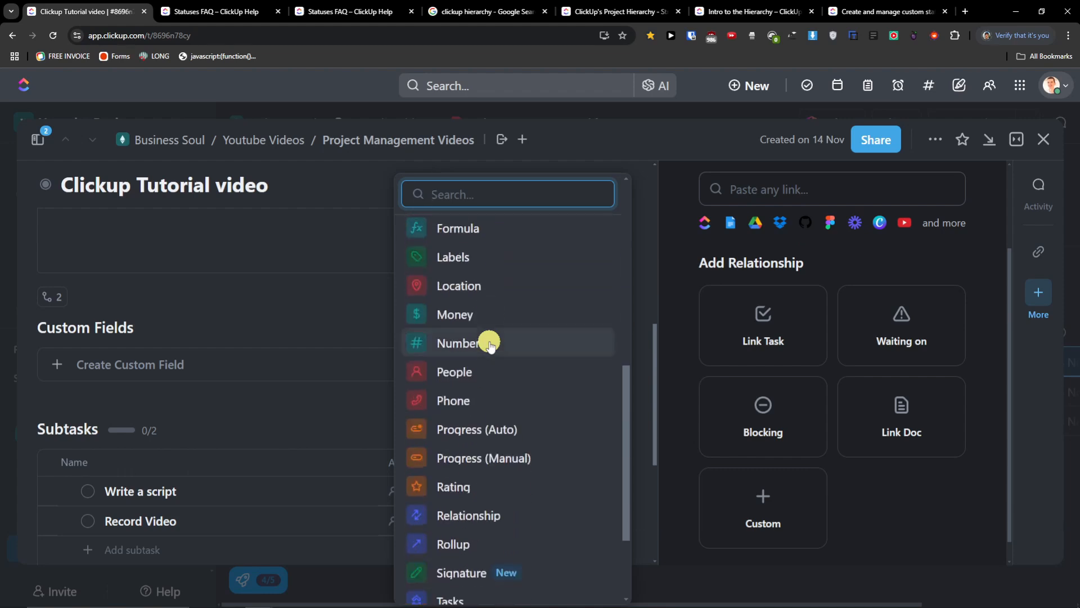
scroll(490, 344, "down", 1)
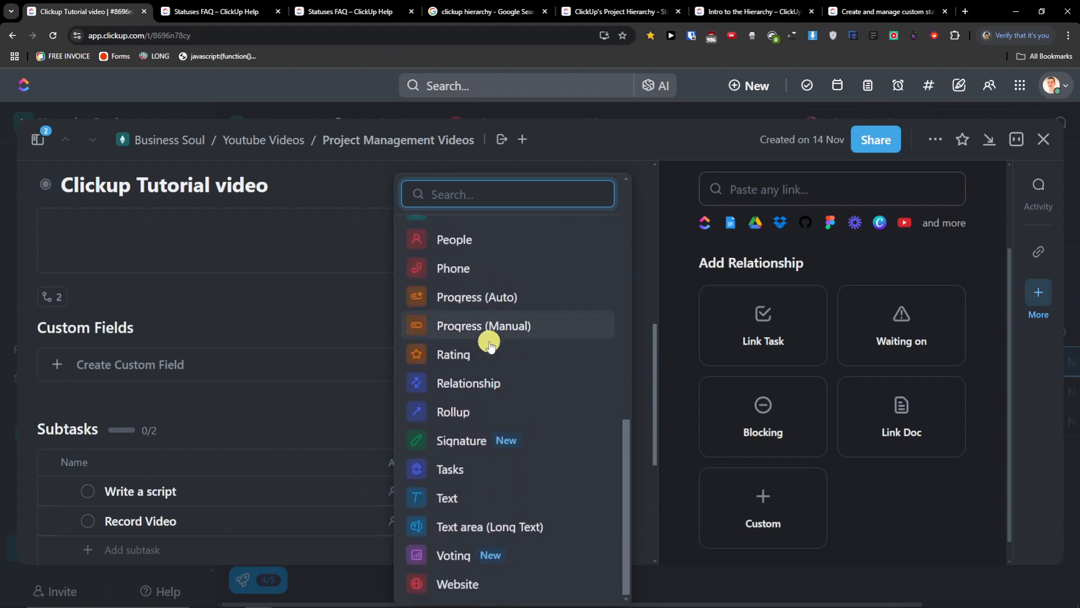
scroll(489, 345, "up", 8)
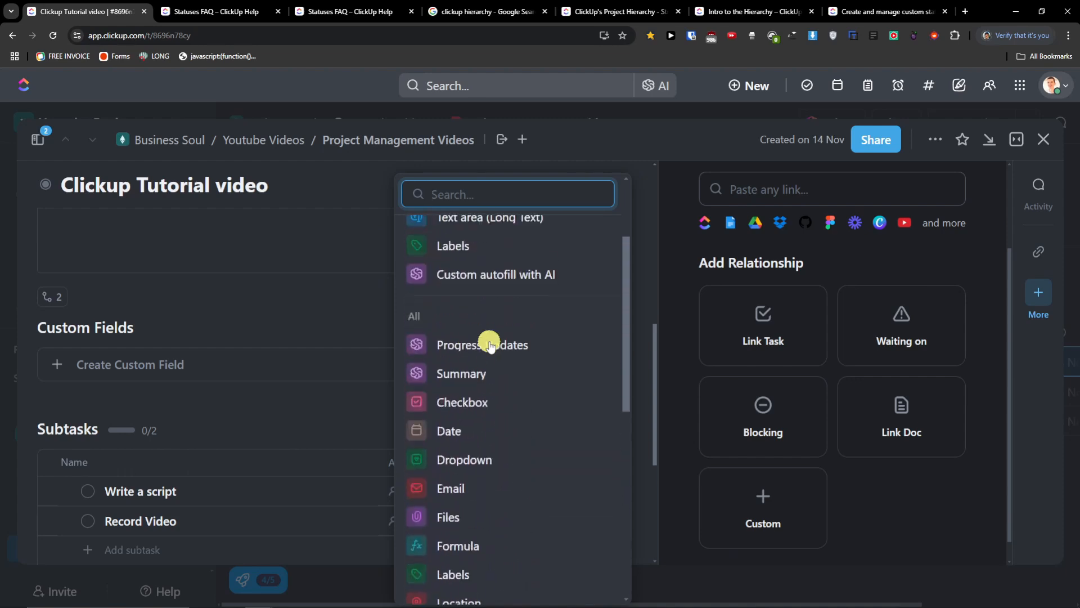
scroll(489, 344, "up", 2)
scroll(490, 344, "up", 2)
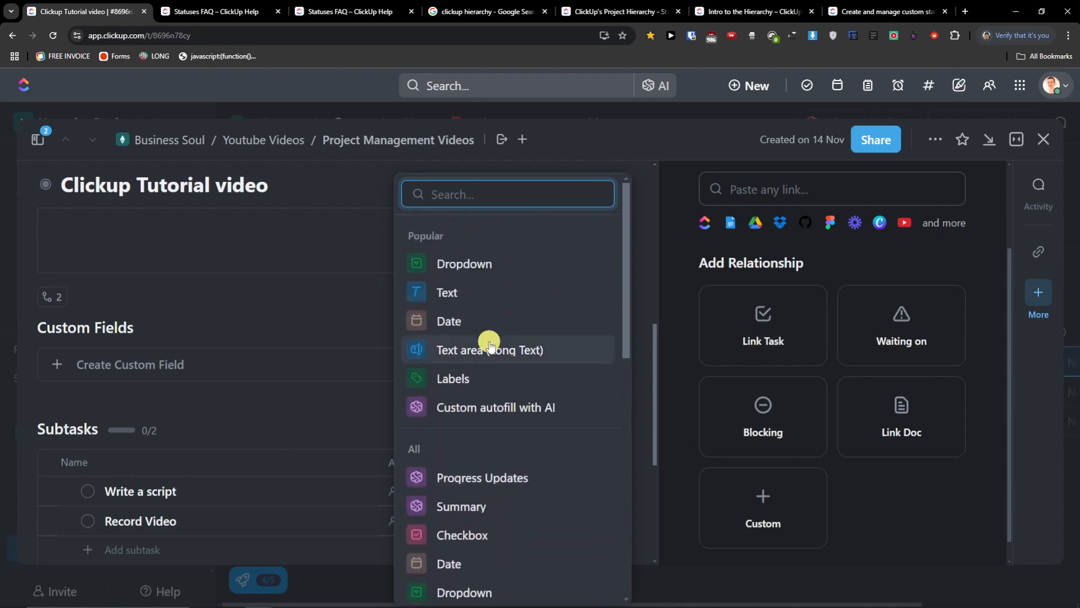
left_click(219, 304)
scroll(265, 359, "down", 2)
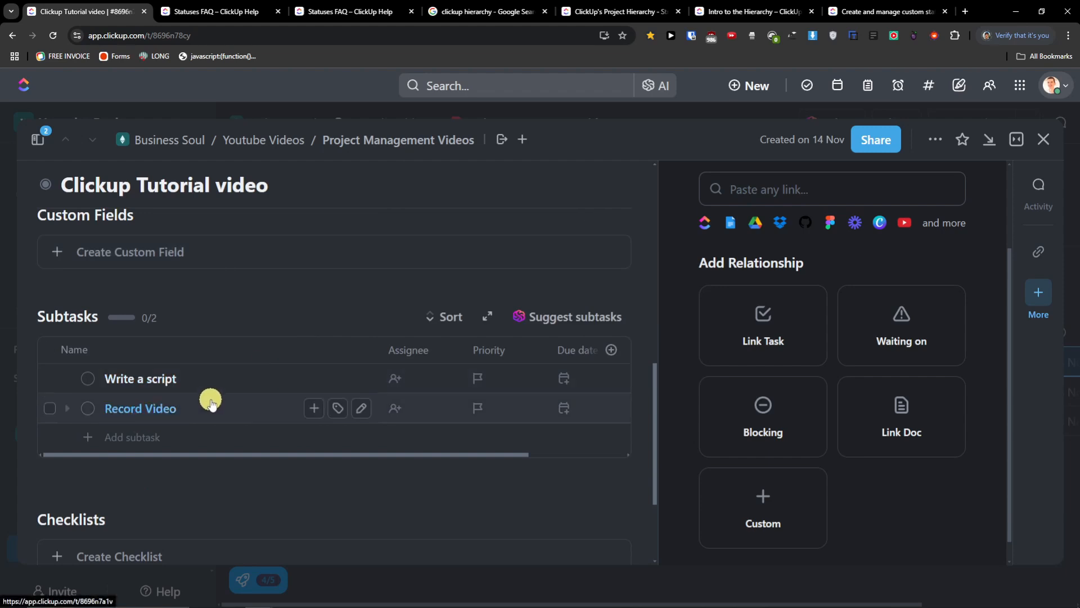
- Open the Write a script subtask, then return to its parent task Clickup Tutorial video
left_click_drag(251, 455, 274, 461)
left_click(161, 386)
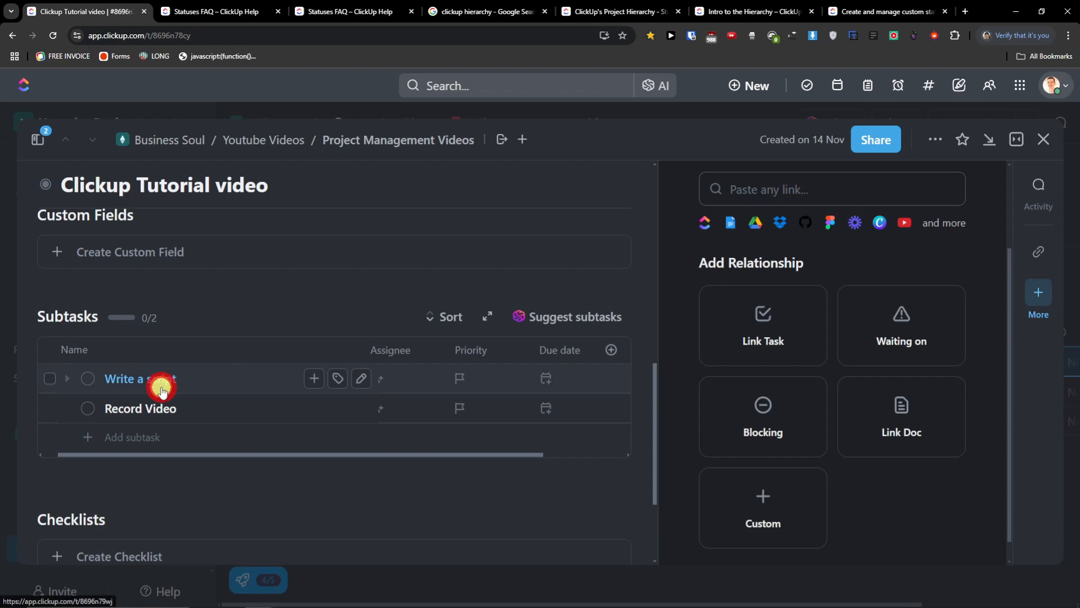
scroll(306, 407, "down", 6)
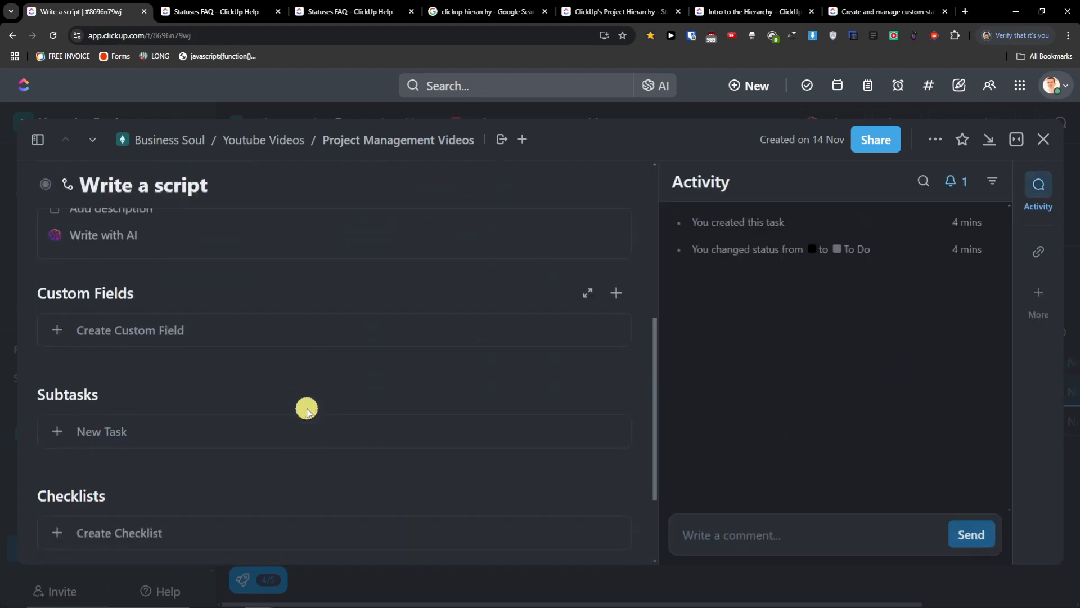
scroll(306, 408, "up", 10)
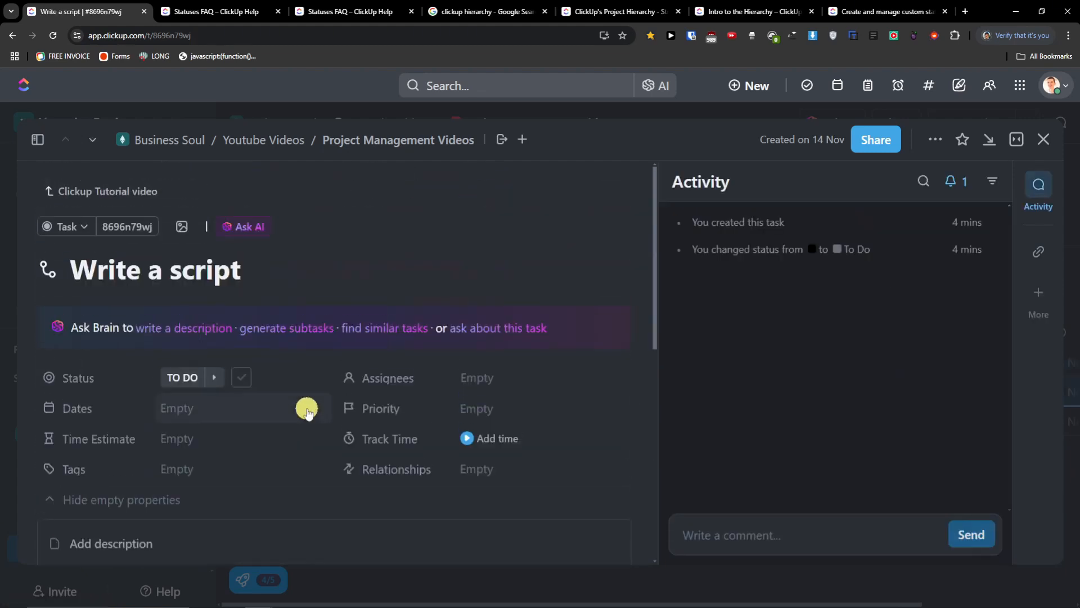
scroll(224, 415, "down", 6)
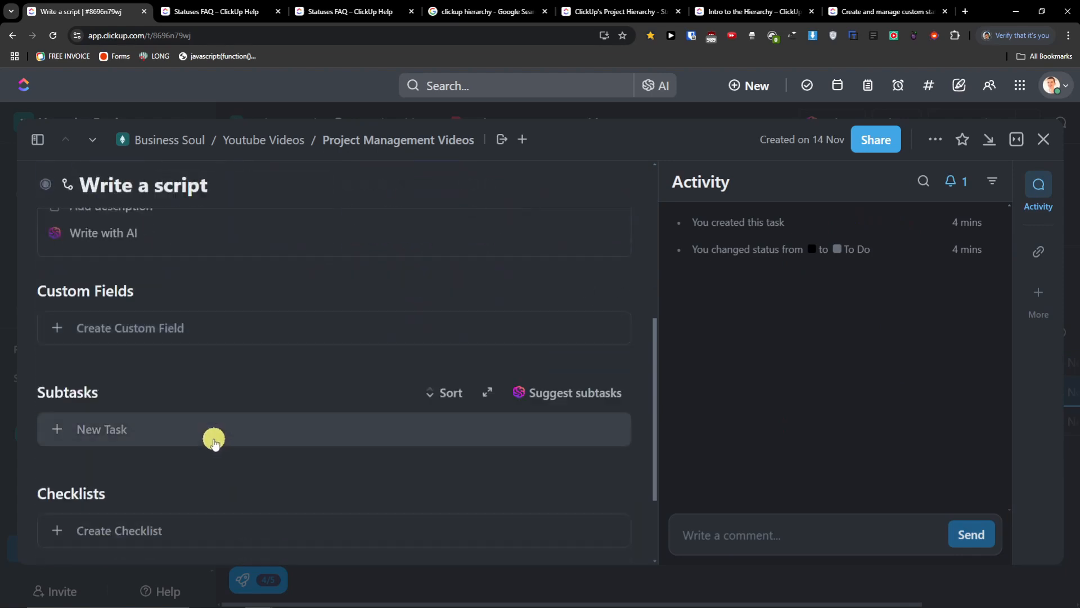
scroll(224, 444, "up", 4)
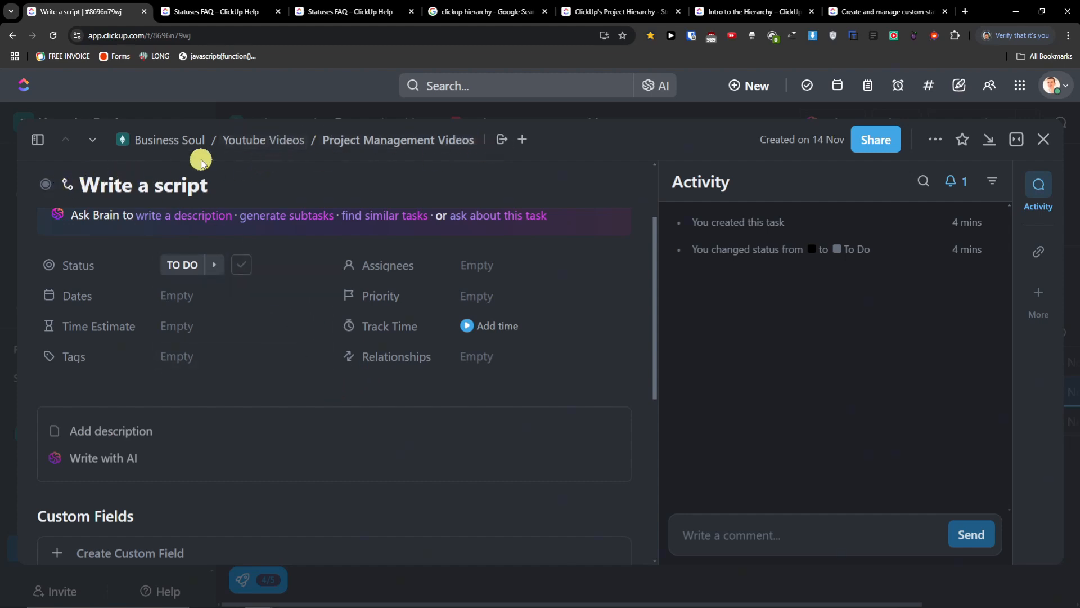
scroll(43, 188, "up", 2)
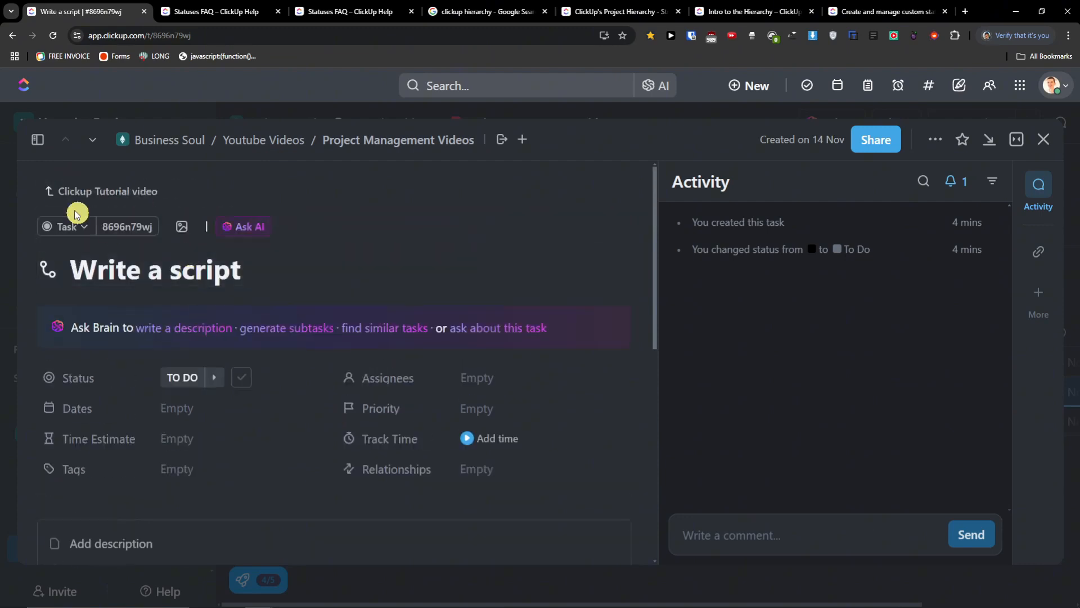
left_click(54, 193)
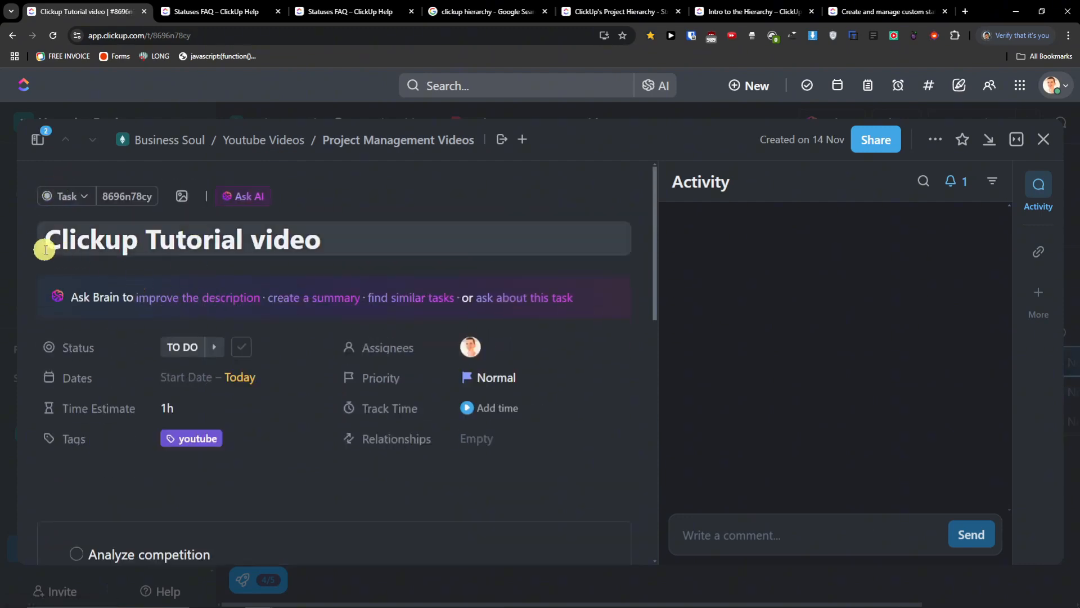
scroll(289, 289, "down", 10)
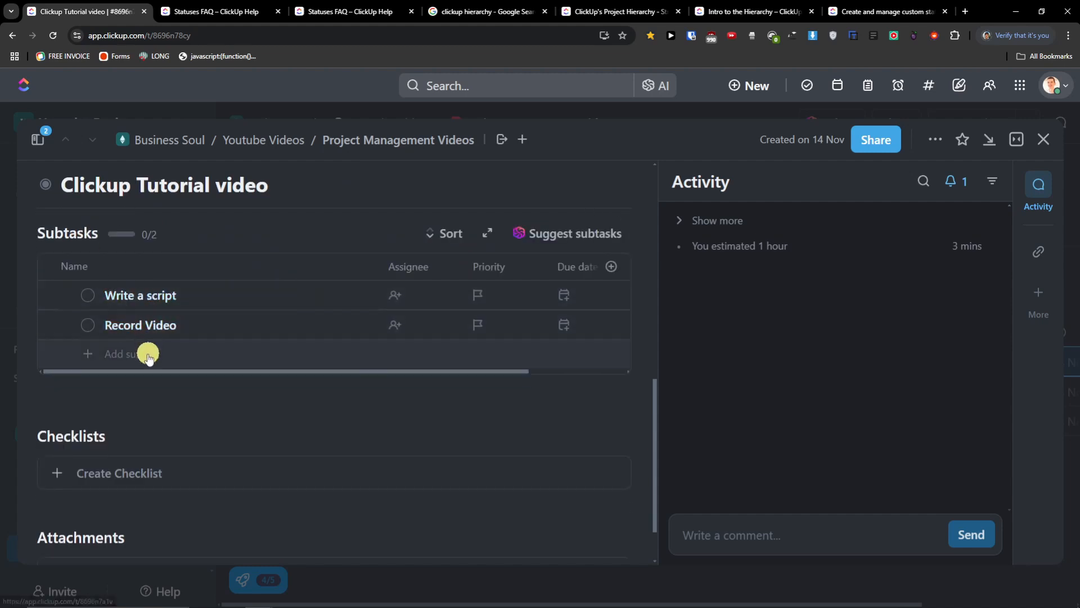
scroll(146, 360, "up", 6)
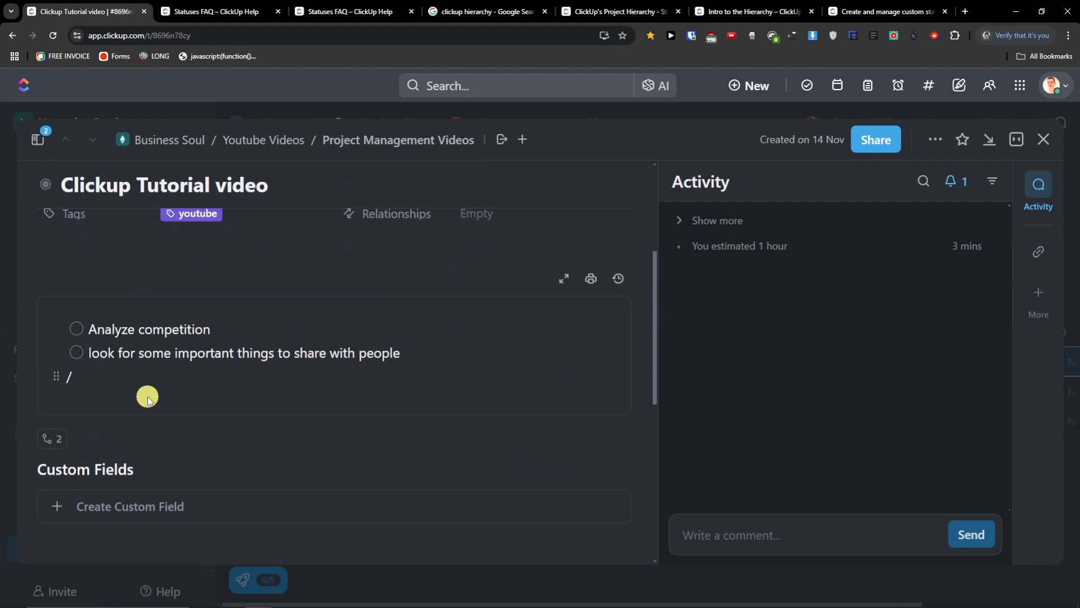
scroll(147, 398, "down", 7)
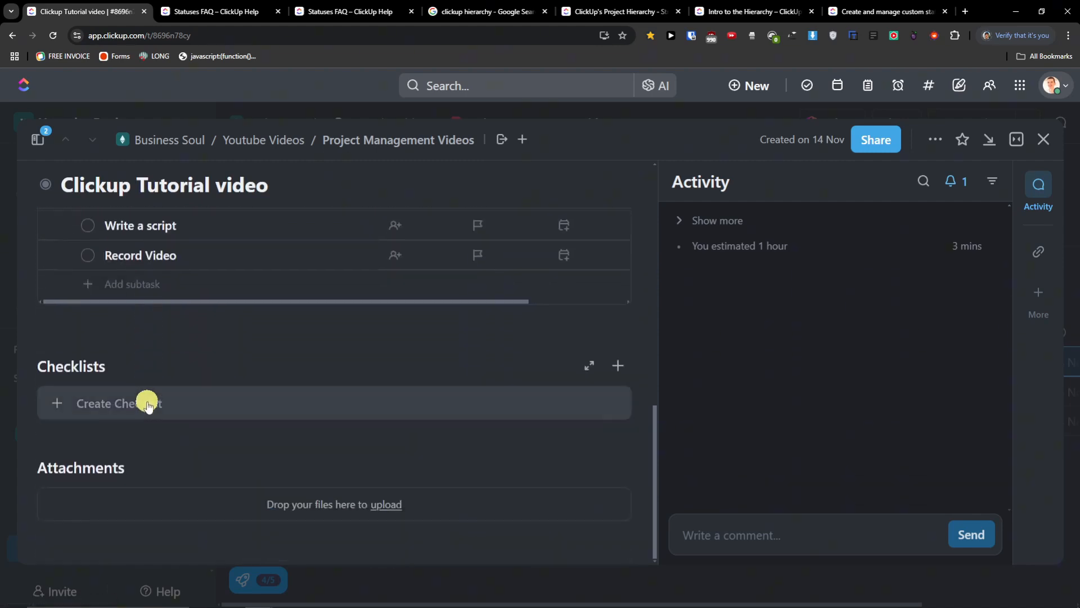
- Create a checklist with 'Prepare consultation about clickup with business owners' and 'Setup a strategy for promotion'
left_click(145, 405)
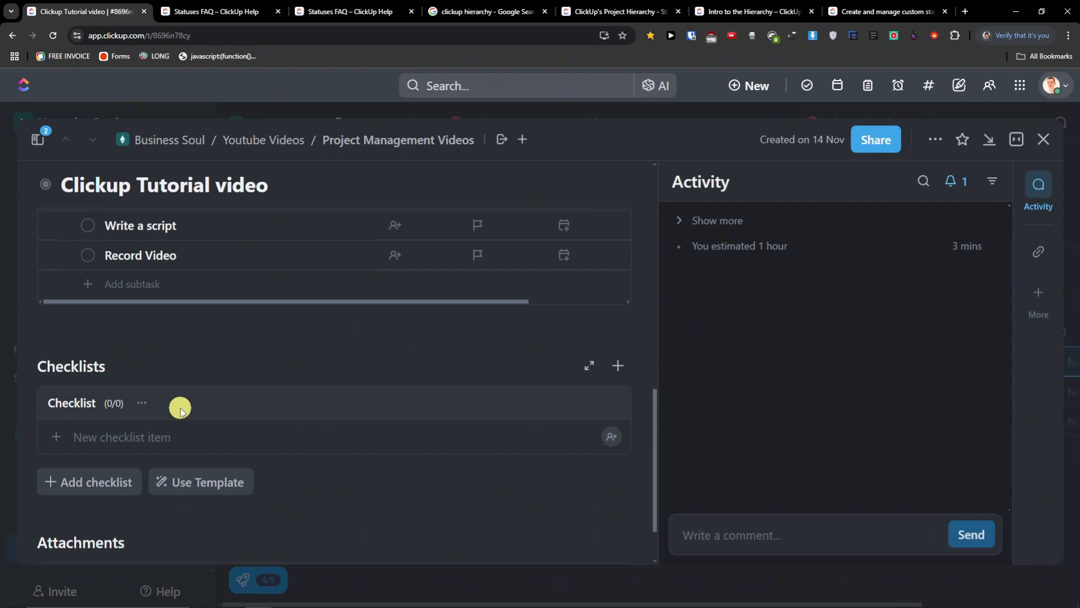
left_click(109, 443)
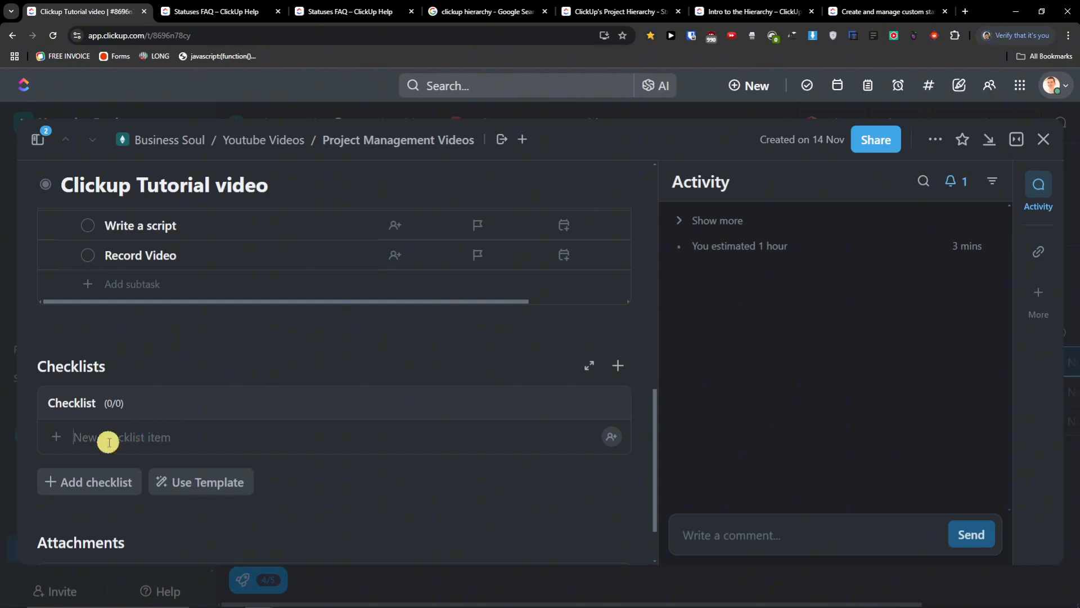
type("Prepare consultation about clickup with bu")
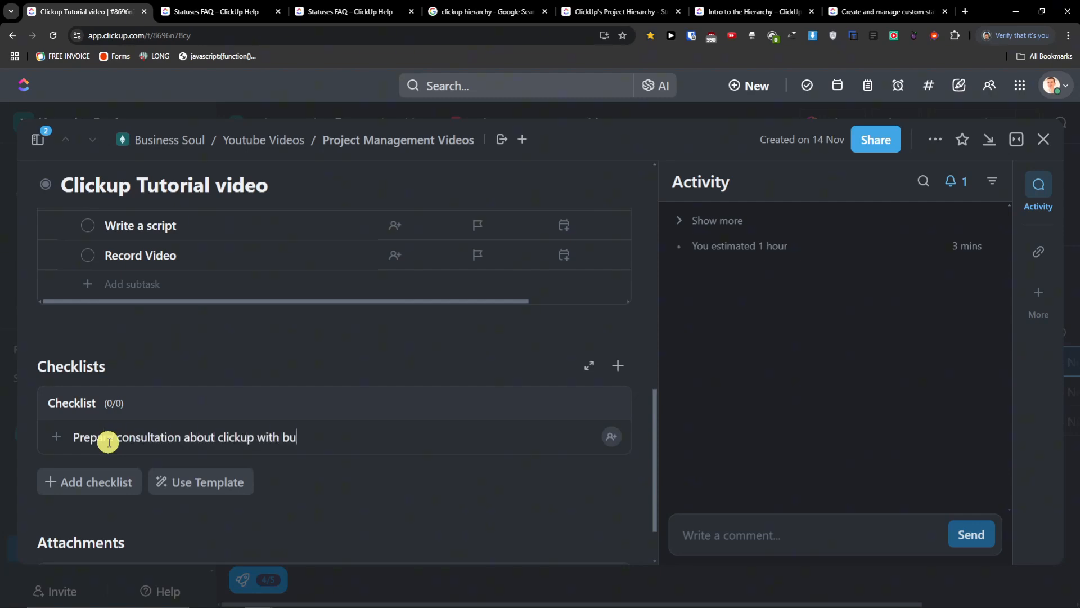
type("siness owners")
key("Return")
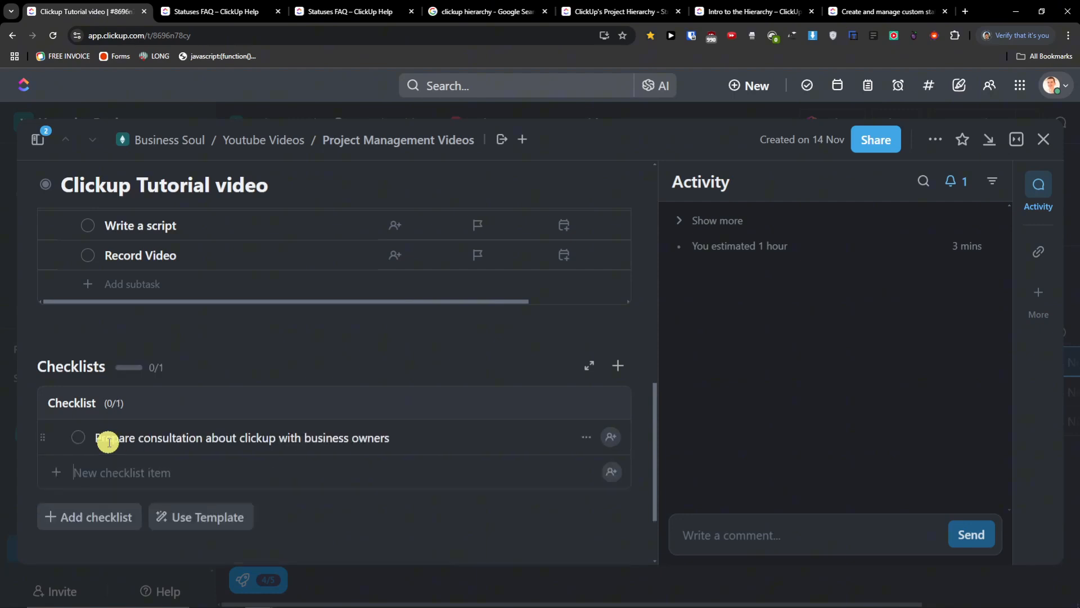
type("Setup a strategy for promotion")
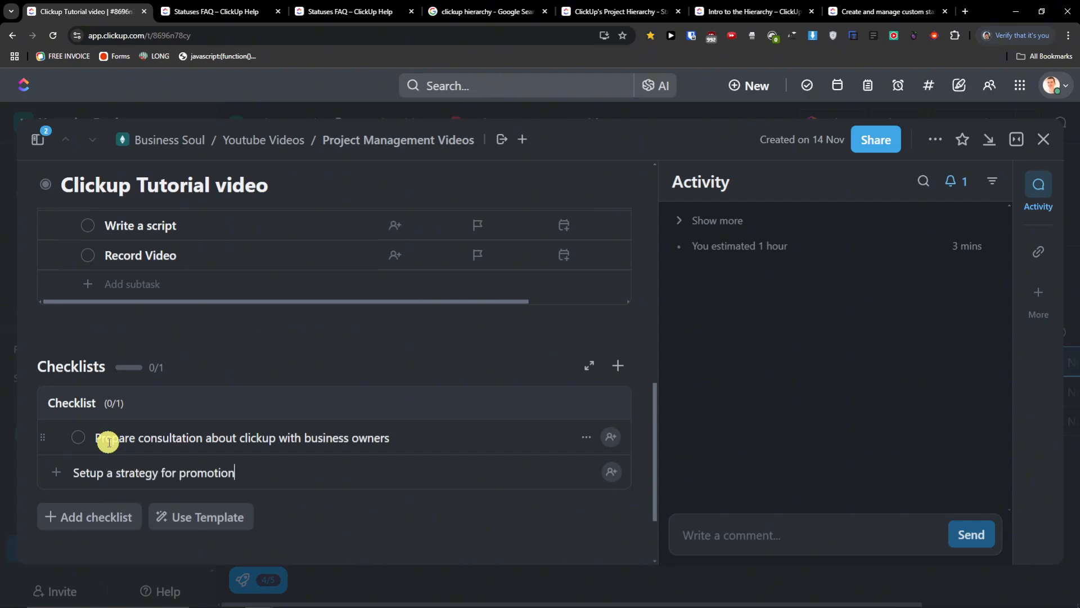
key("Return")
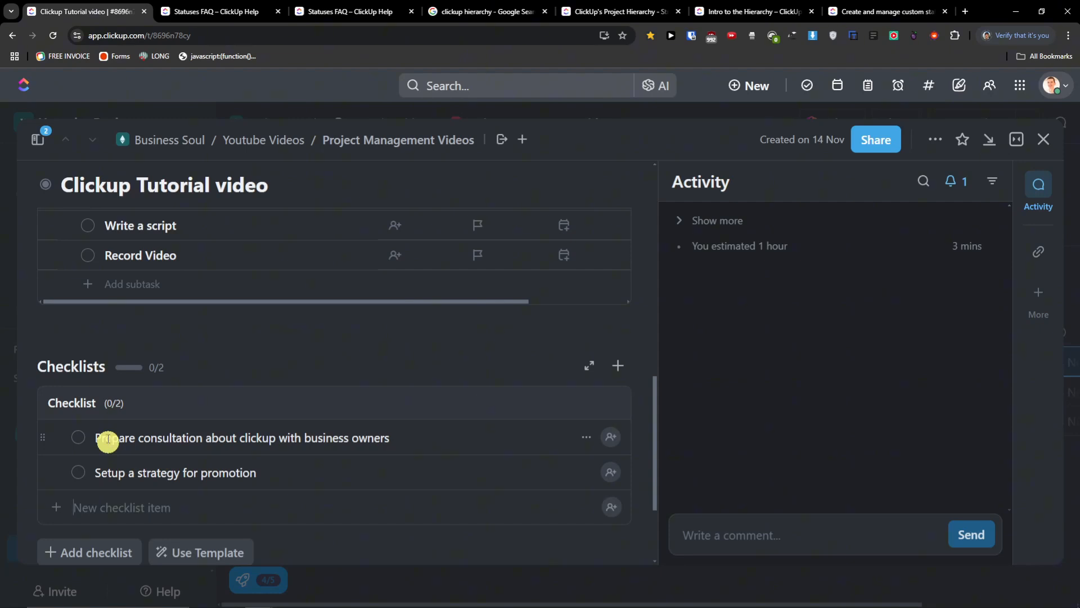
- Start a new subtask, cancel it, and scroll back over the task
scroll(78, 472, "up", 4)
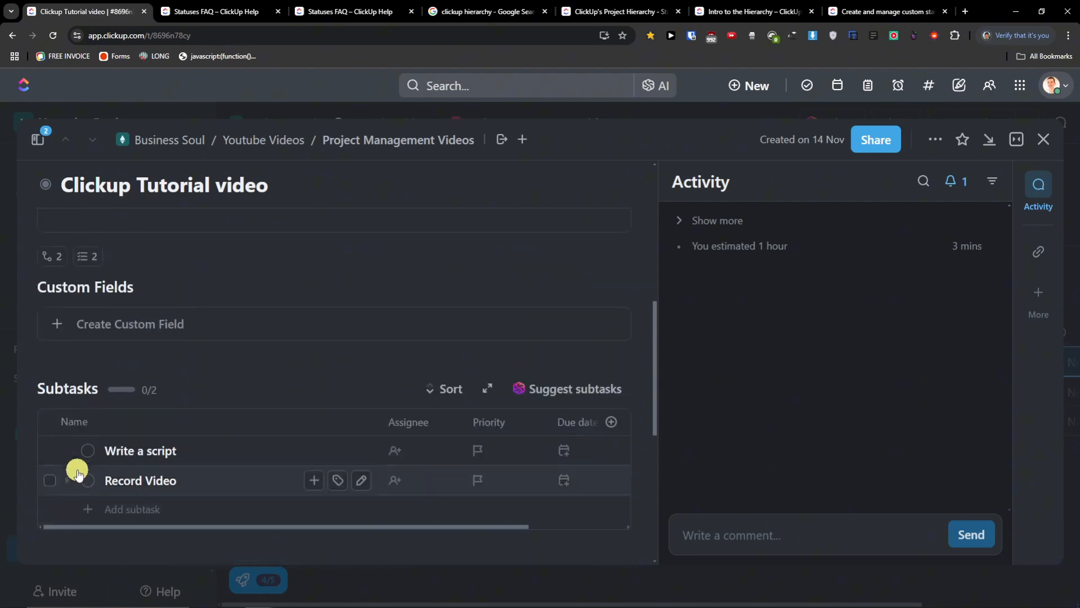
left_click(315, 481)
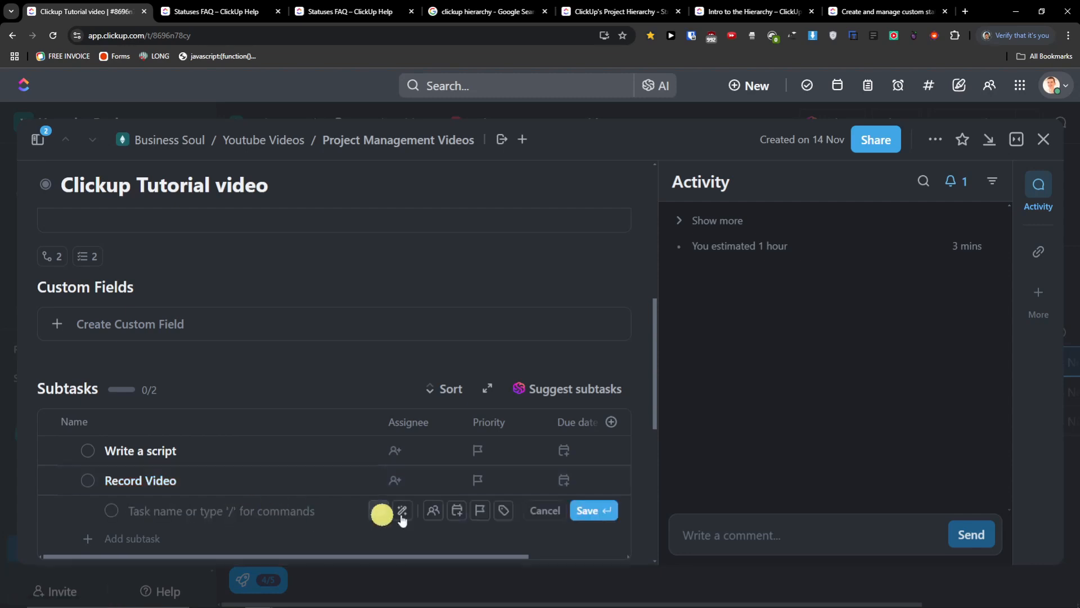
left_click(546, 510)
scroll(225, 450, "up", 4)
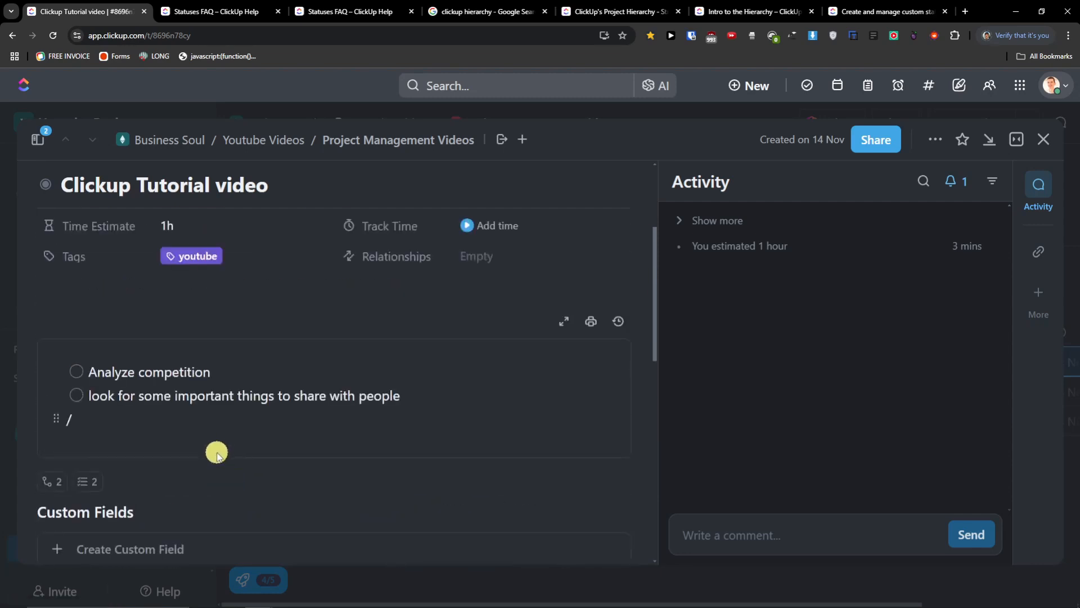
scroll(140, 453, "down", 6)
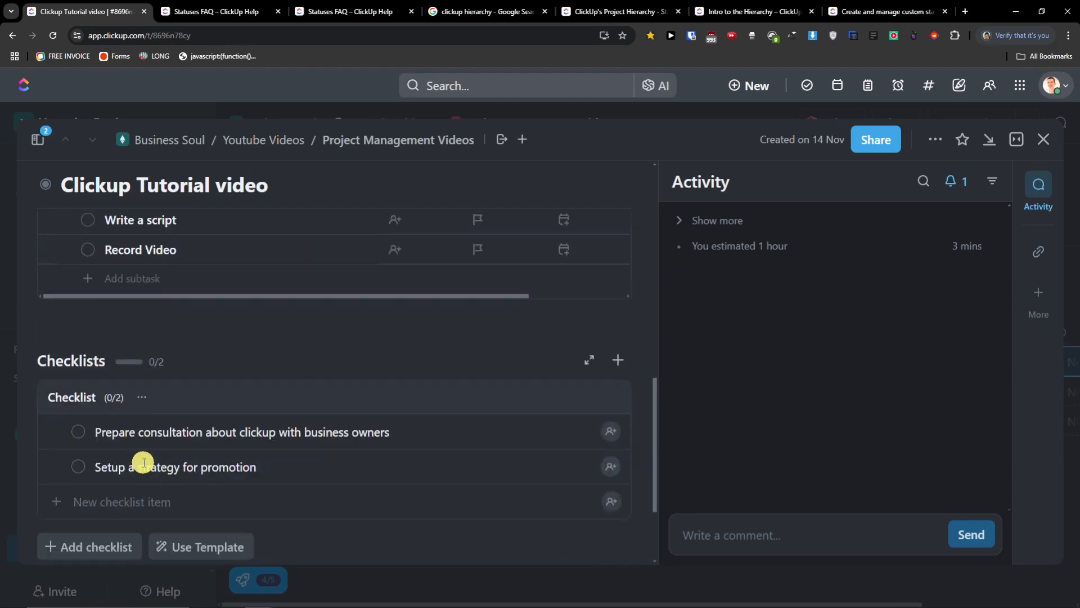
scroll(143, 462, "down", 3)
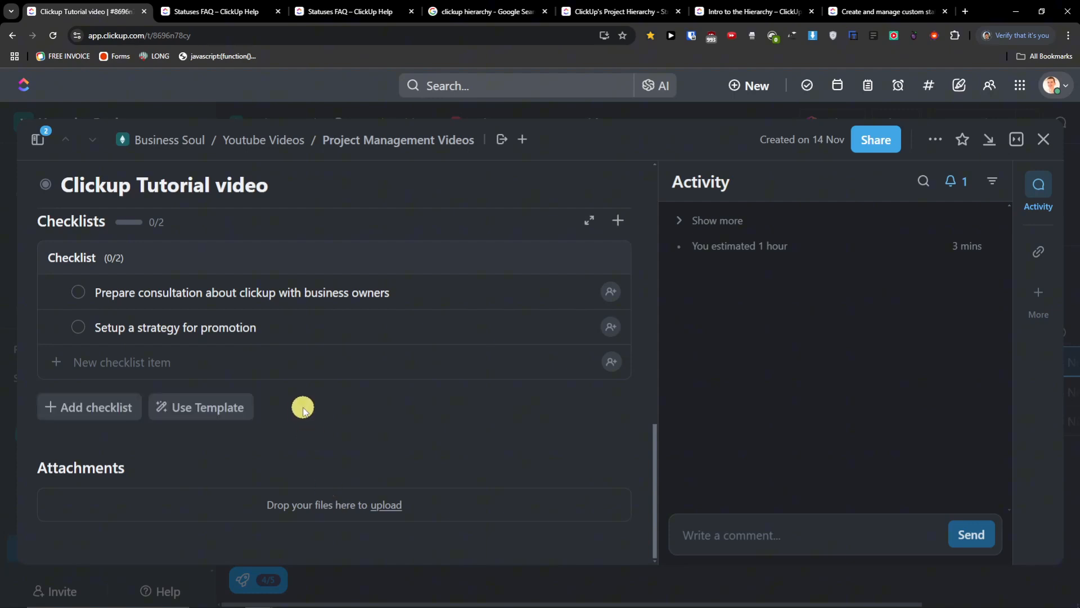
scroll(301, 410, "up", 10)
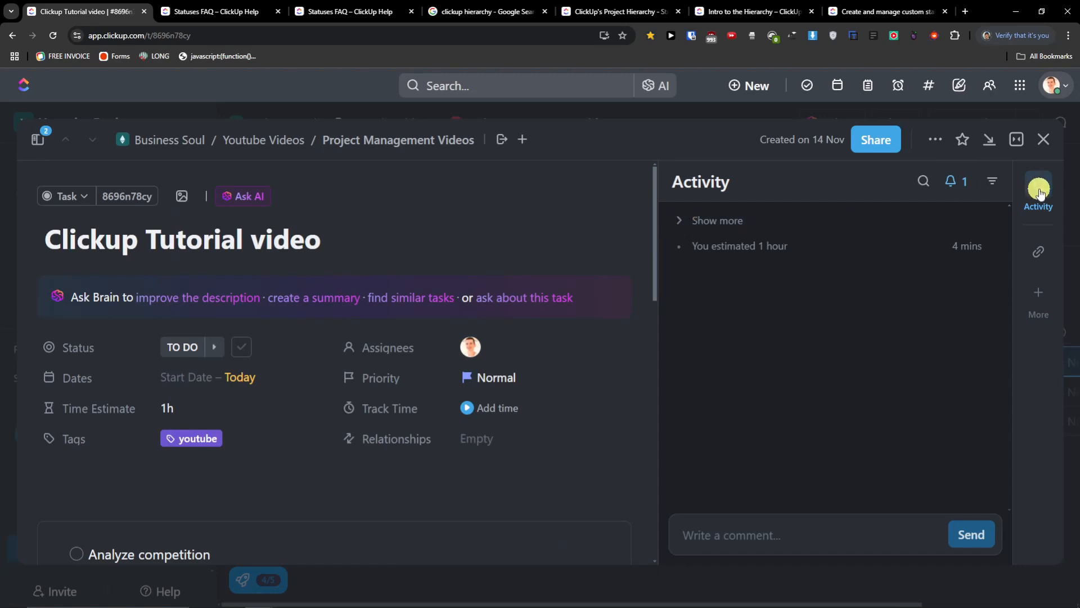
- Add a Waiting on relationship so Clickup Tutorial video waits on Write a script
left_click(1044, 253)
left_click(840, 266)
left_click(1042, 299)
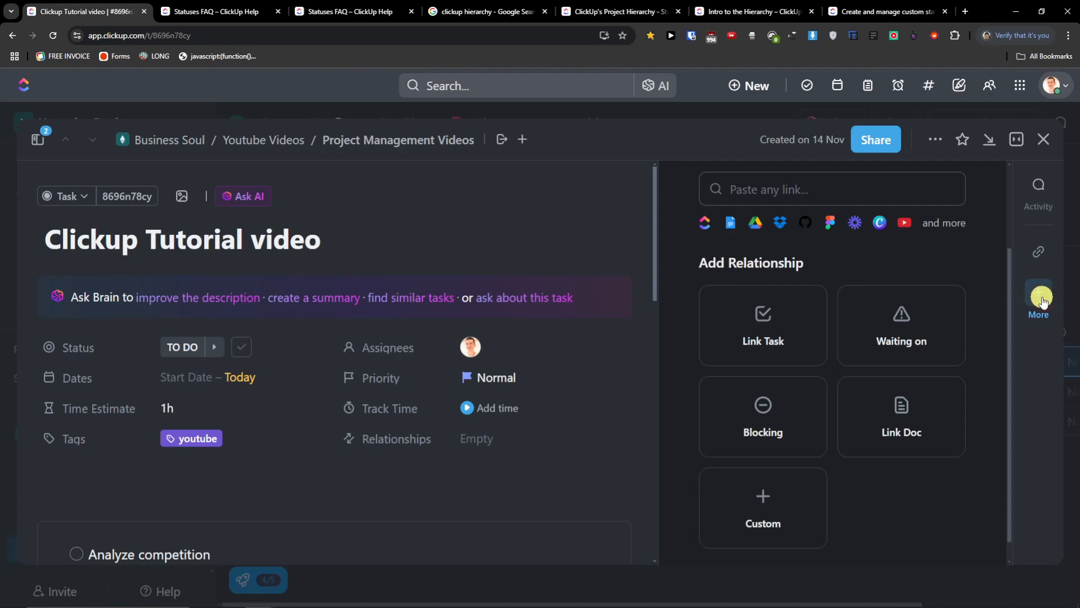
scroll(978, 292, "down", 1)
scroll(977, 289, "up", 2)
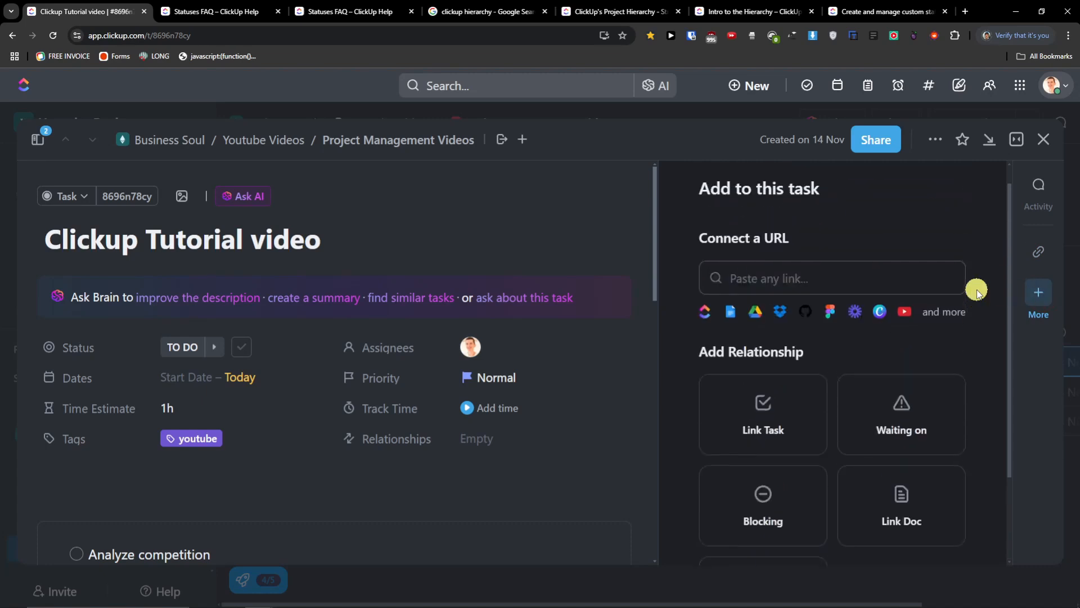
scroll(867, 338, "down", 2)
left_click(908, 310)
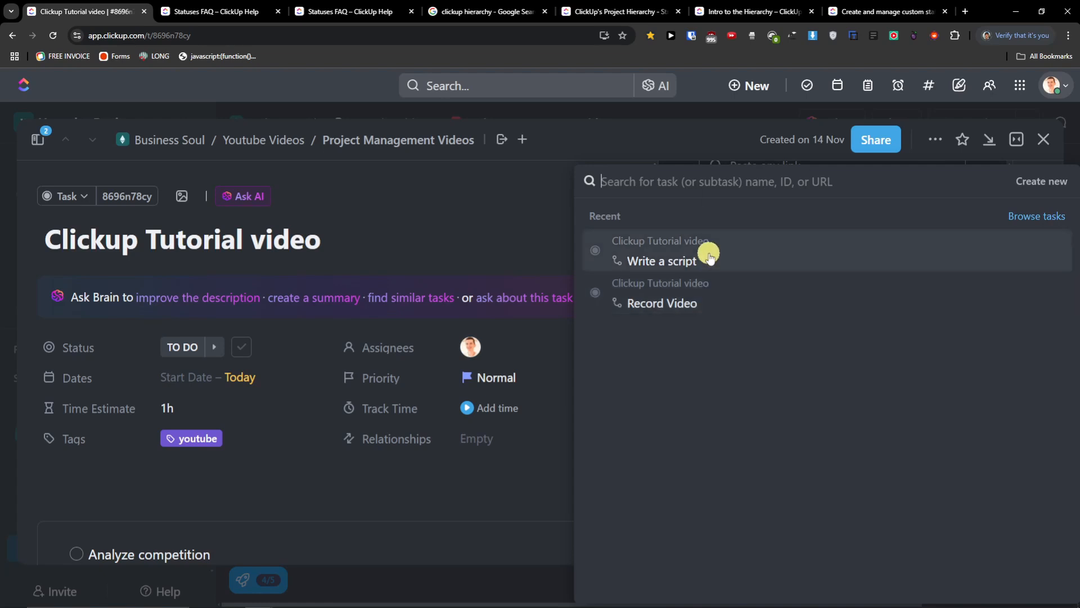
left_click(721, 263)
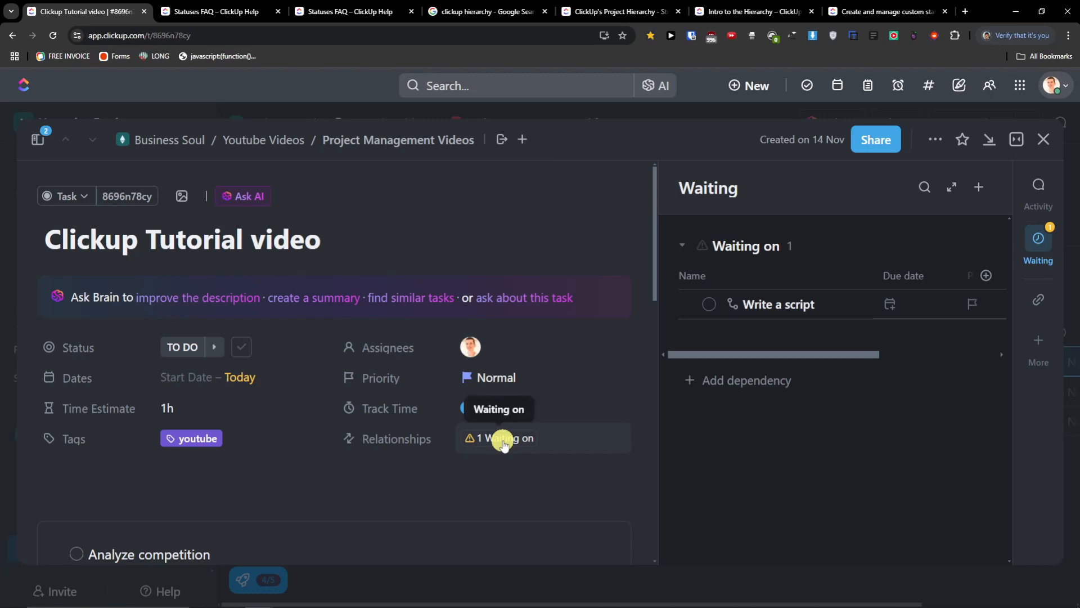
- Set Write a script's status to COMPLETE from the Waiting panel
left_click(703, 311)
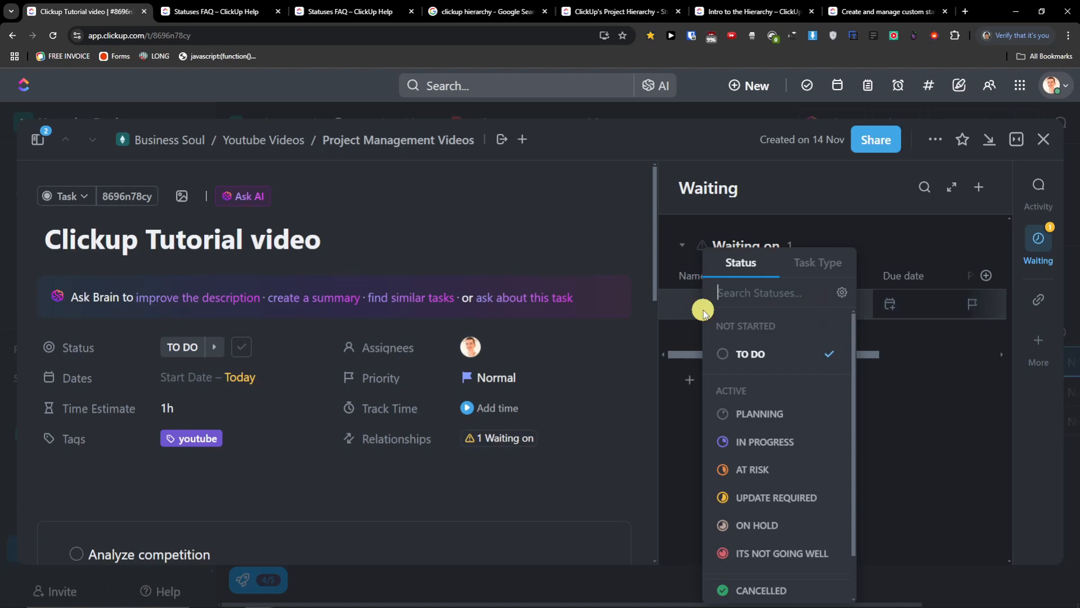
scroll(798, 521, "down", 1)
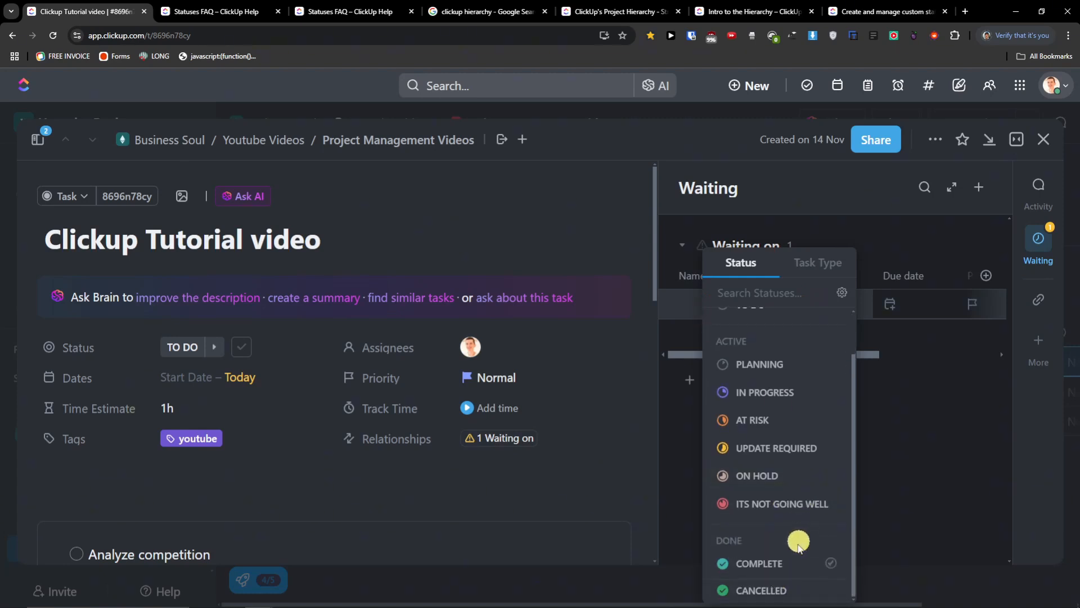
left_click(778, 563)
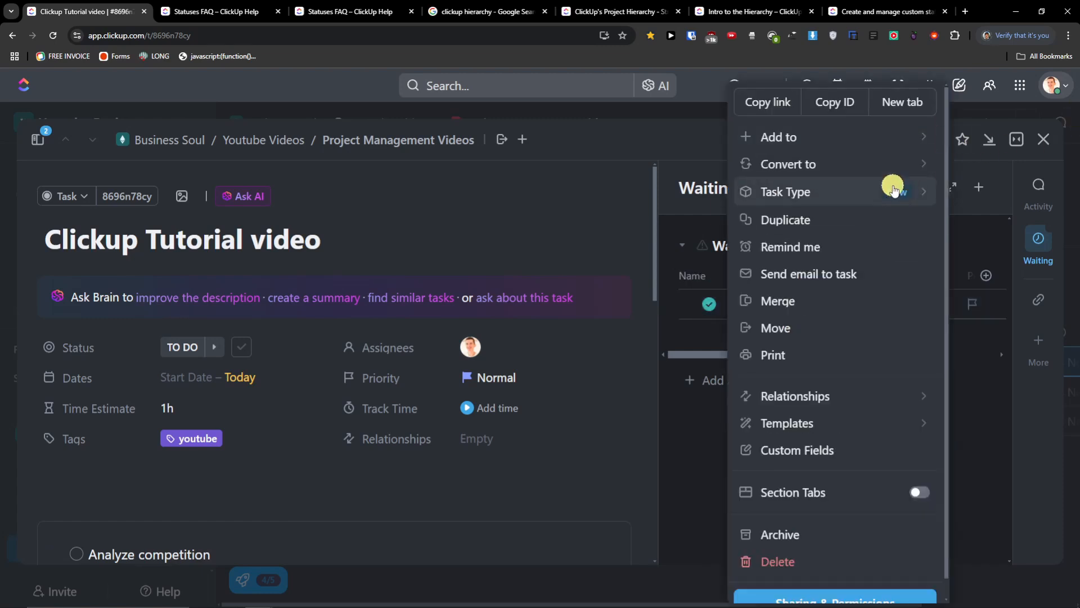
- Look through the task's more-actions menu: Add to, Convert to, and Task Type options
left_click(906, 144)
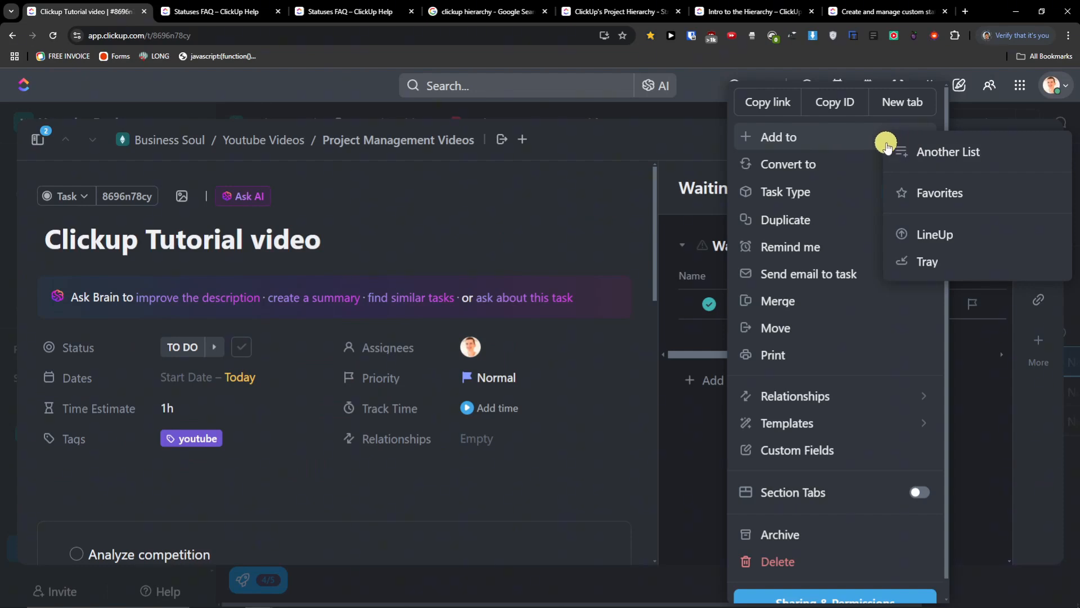
left_click(898, 166)
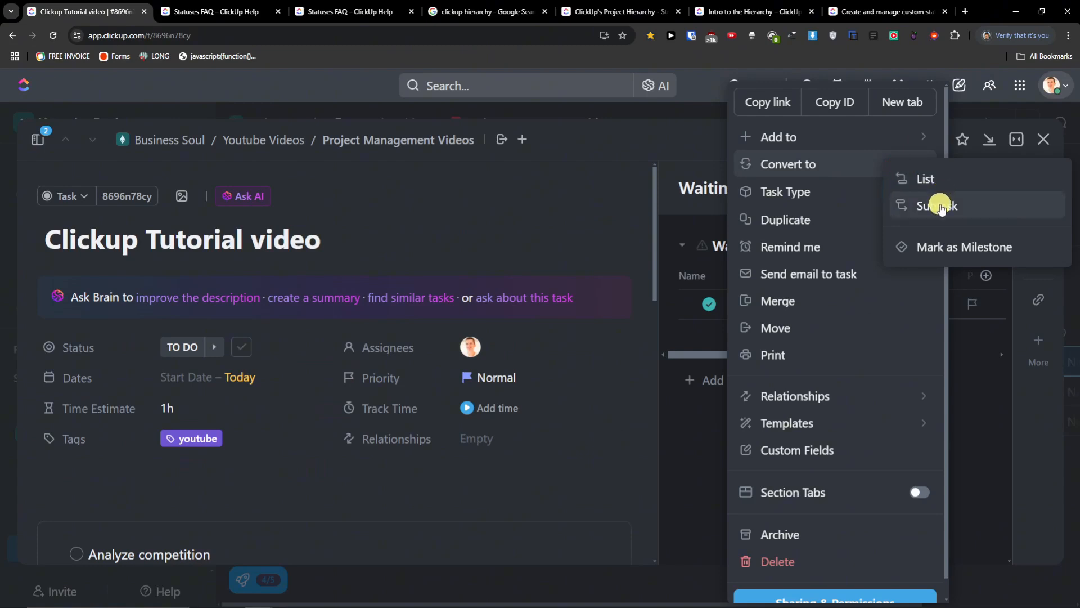
left_click(838, 194)
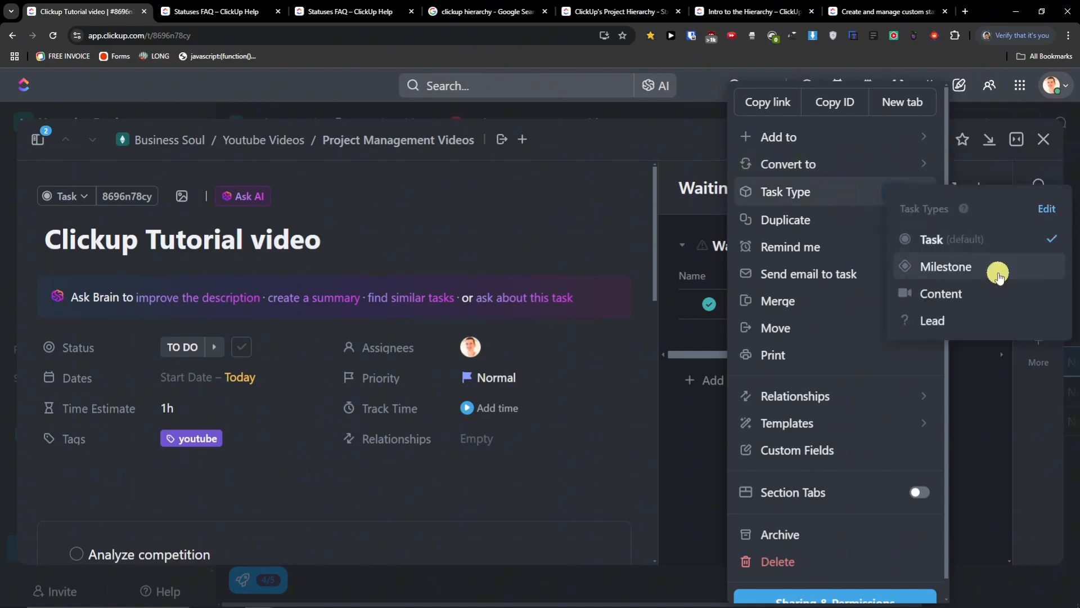
left_click(838, 225)
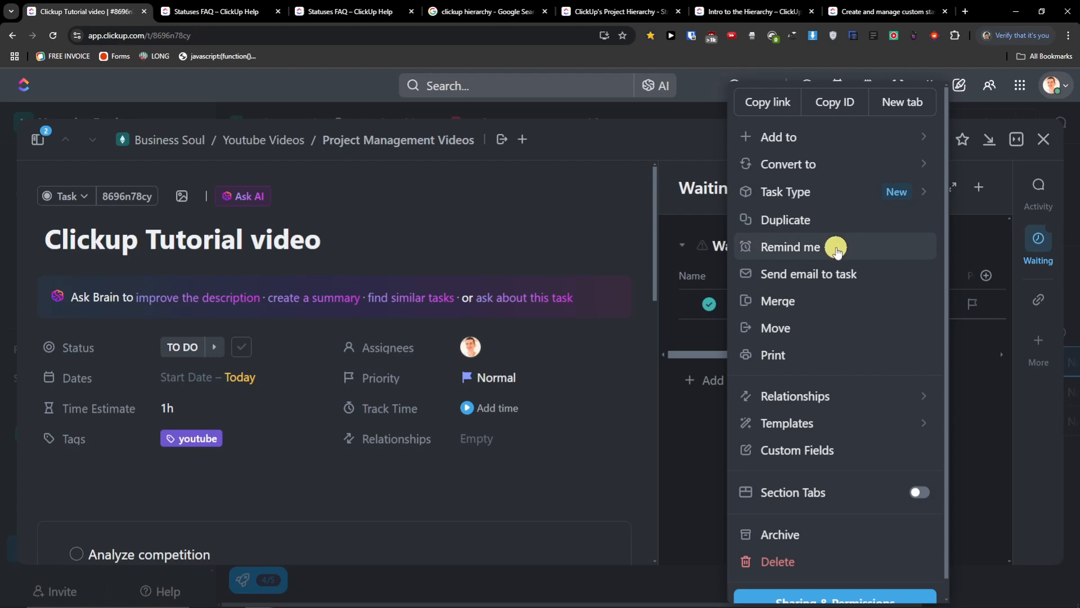
- Set a reminder for tomorrow, the 15th, at 17:00
left_click(837, 248)
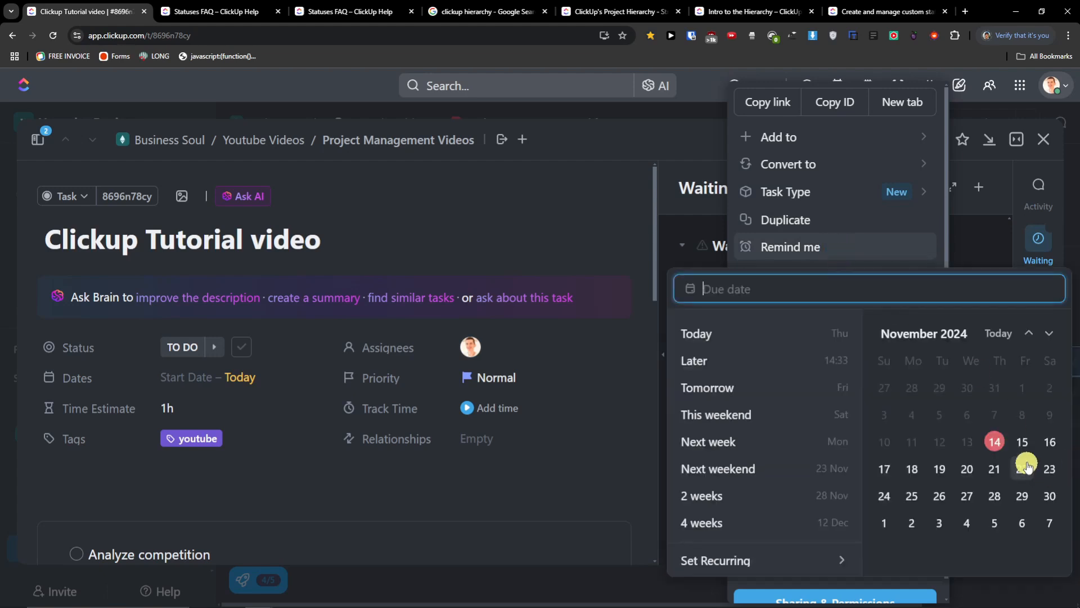
left_click(1023, 444)
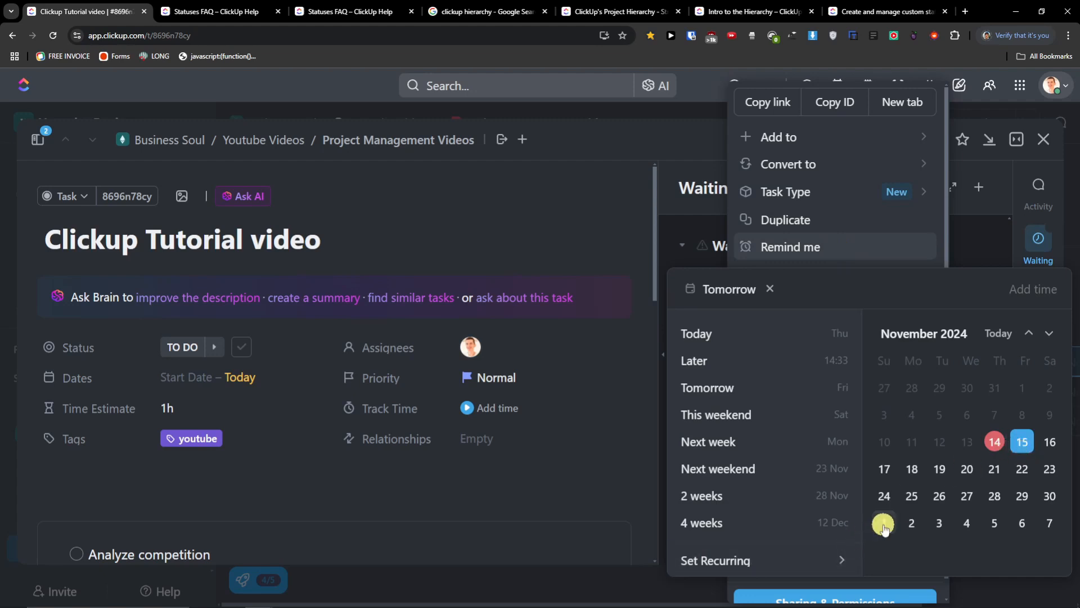
left_click(1032, 295)
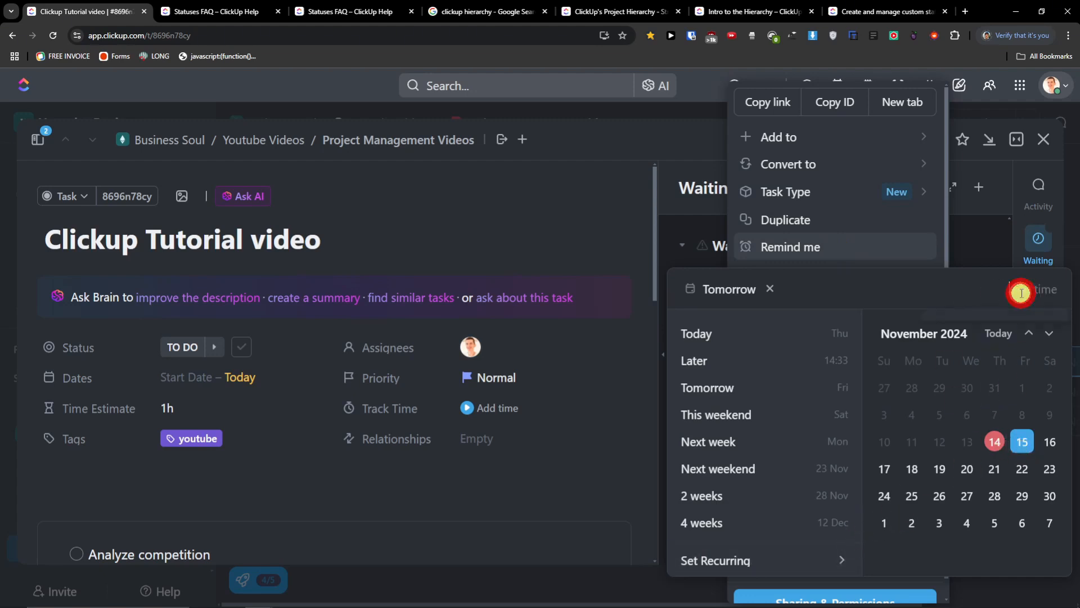
scroll(960, 499, "down", 10)
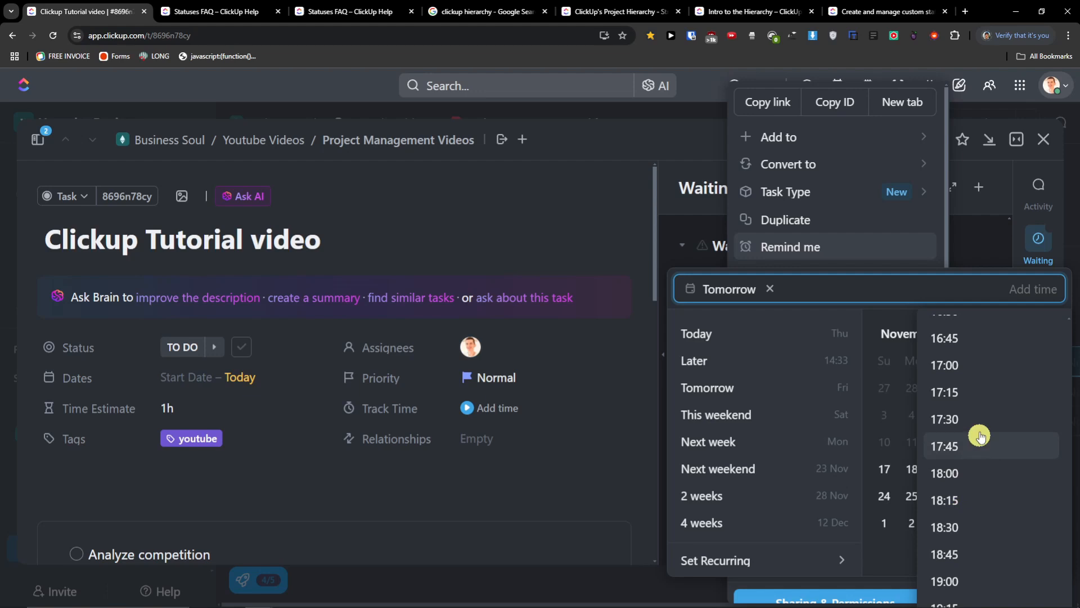
left_click(982, 366)
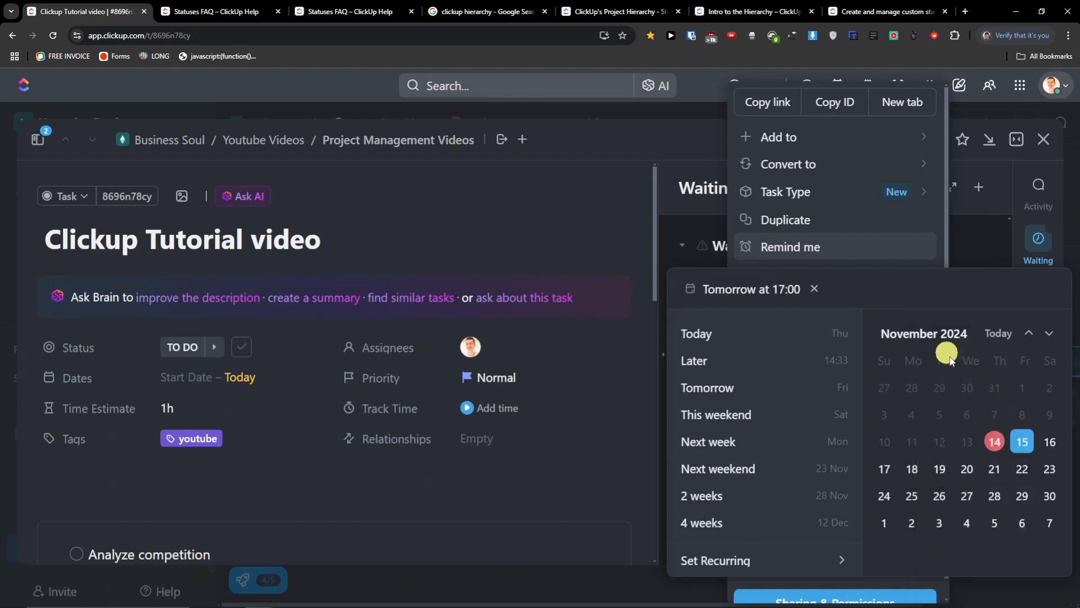
left_click(912, 249)
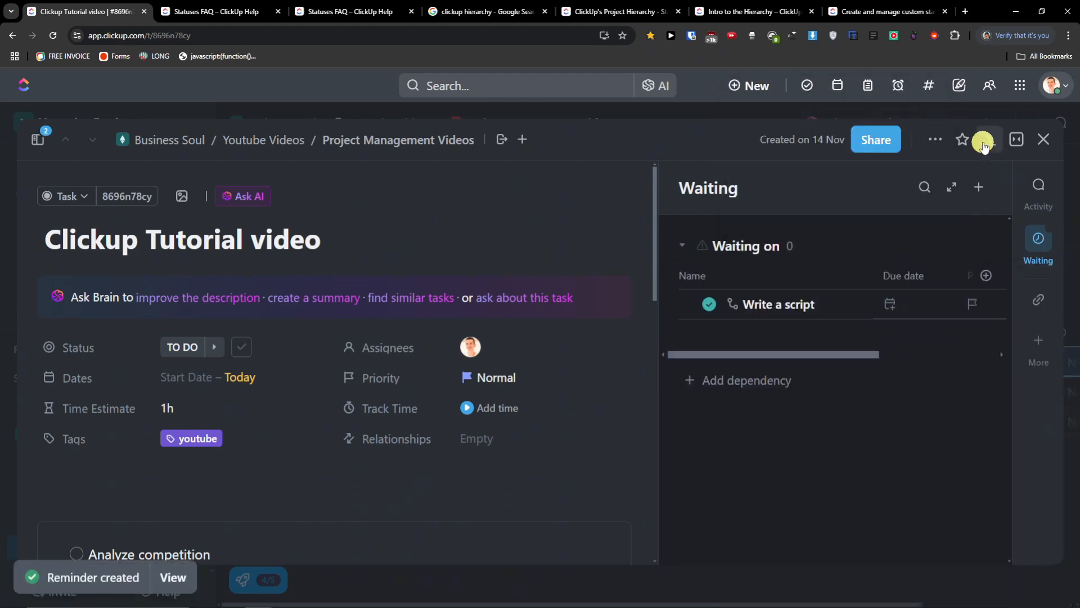
left_click(935, 140)
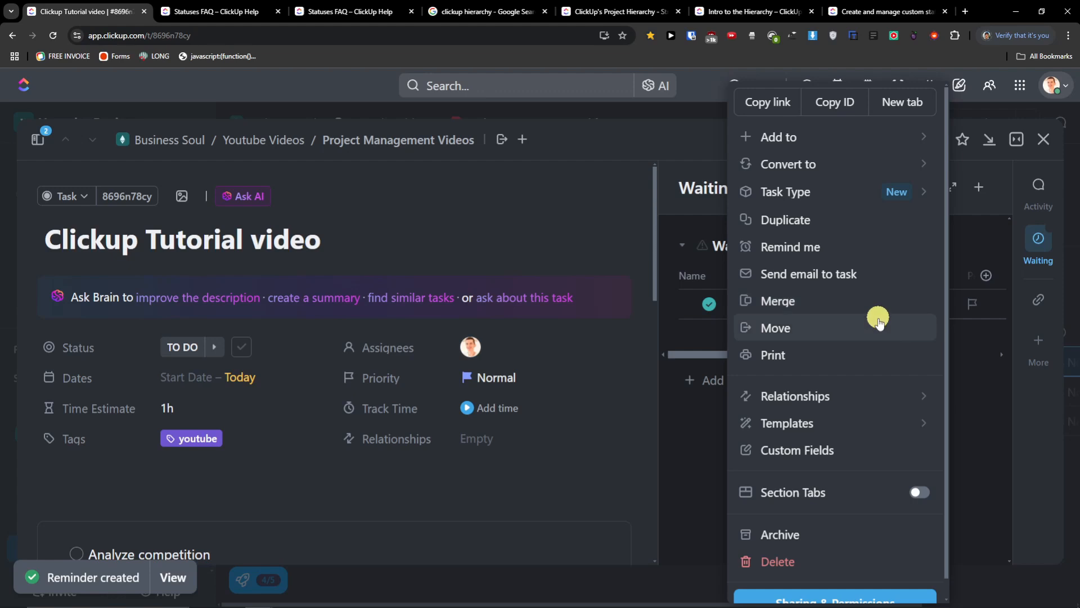
- Toggle Section Tabs on and back off, then close the more-actions menu
mouse_move(887, 394)
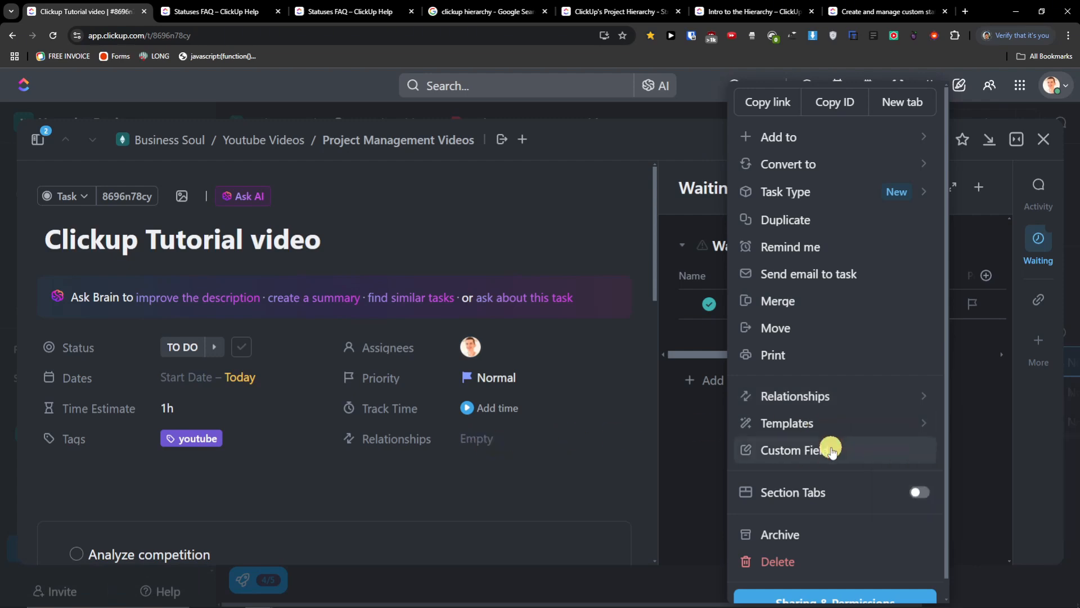
left_click(921, 493)
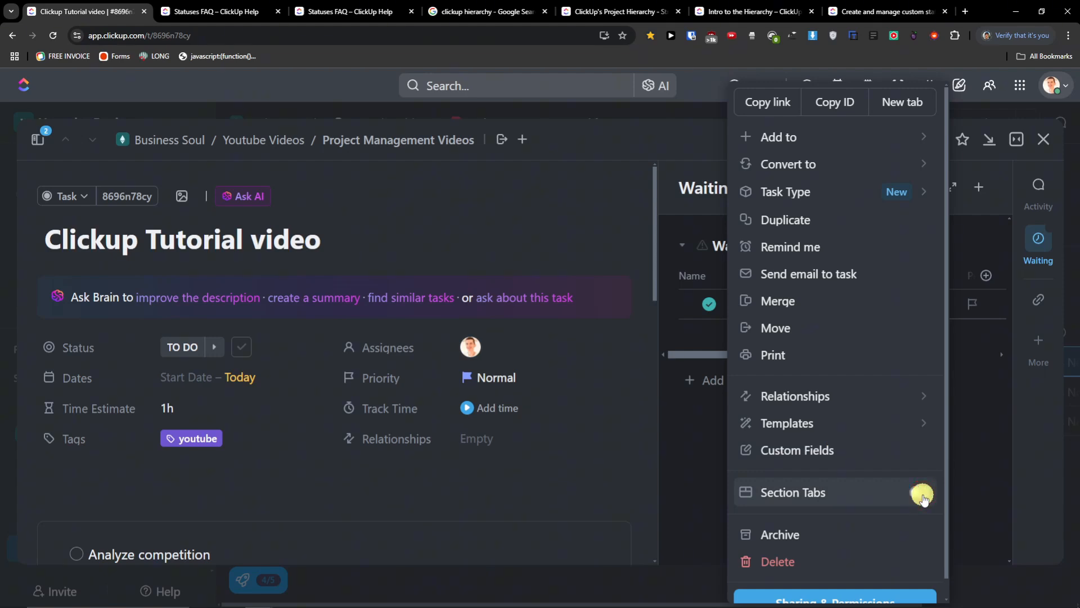
left_click(922, 495)
scroll(750, 467, "down", 1)
scroll(800, 494, "up", 1)
left_click(979, 403)
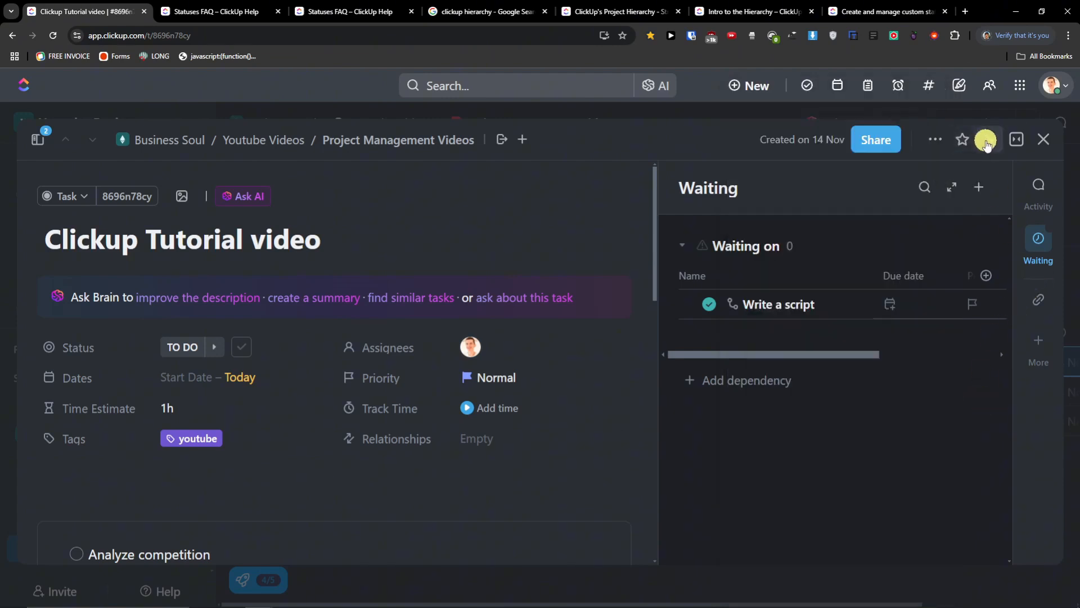
- Switch the Clickup Tutorial video task to Sidebar layout, then to Full screen
left_click(1022, 142)
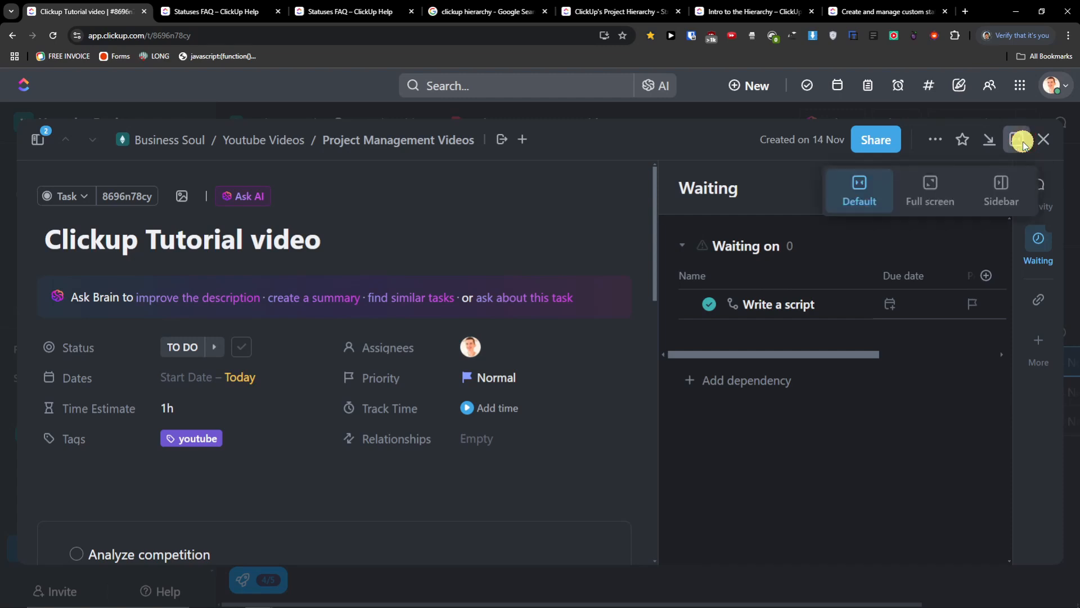
left_click(980, 187)
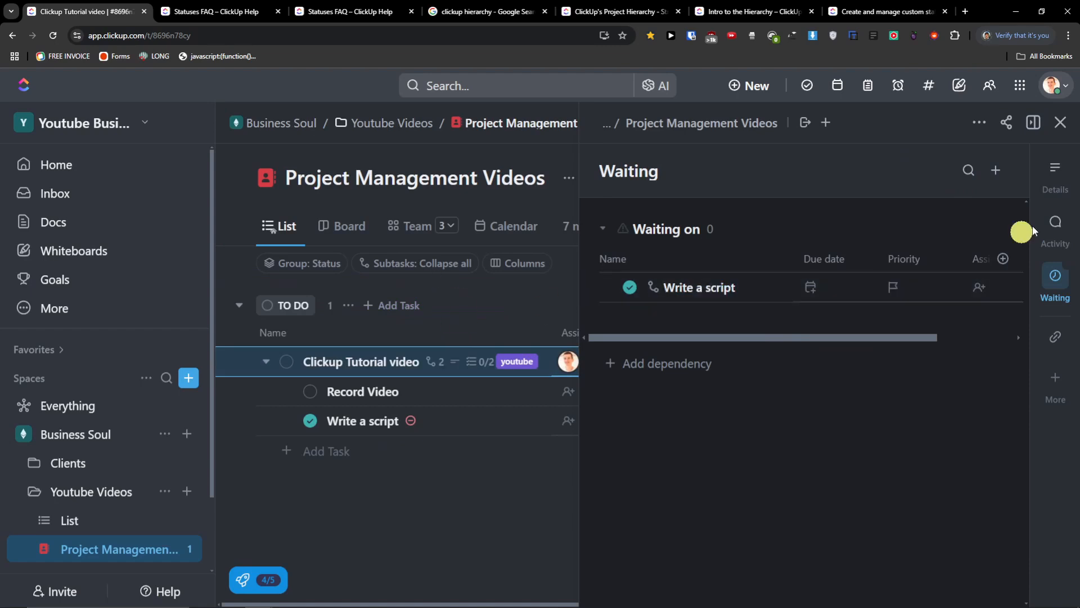
left_click(1034, 124)
left_click(968, 171)
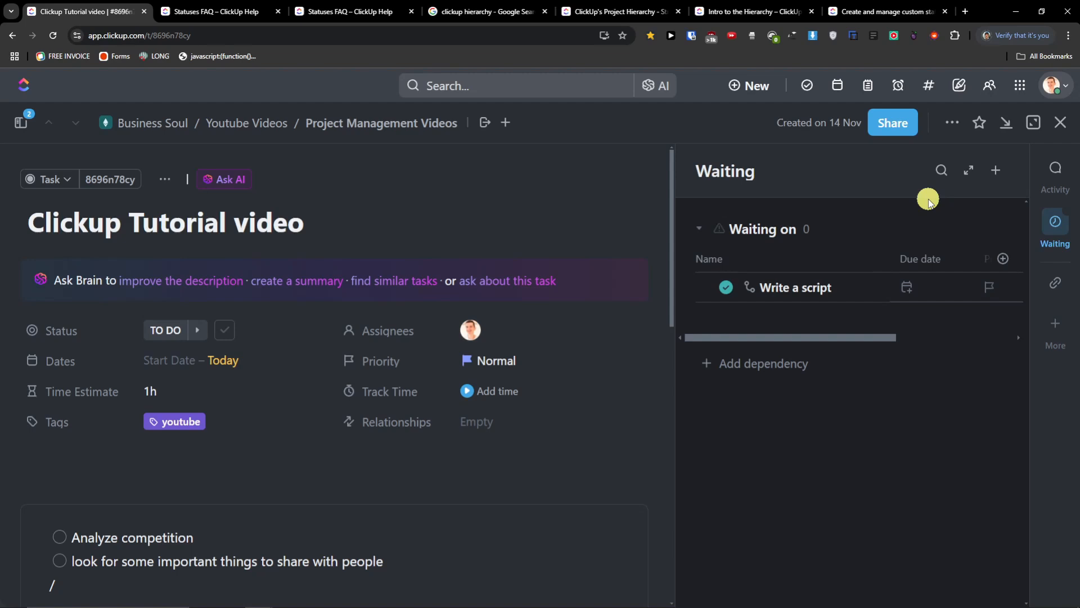
- Bring up the task's Share this task settings
left_click(951, 121)
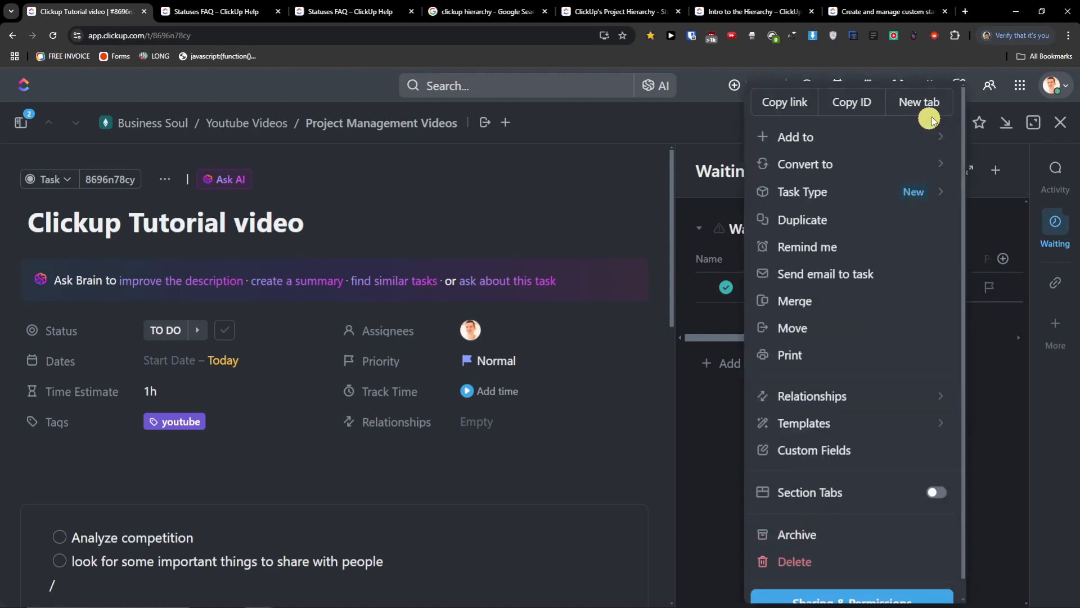
left_click(979, 146)
left_click(898, 128)
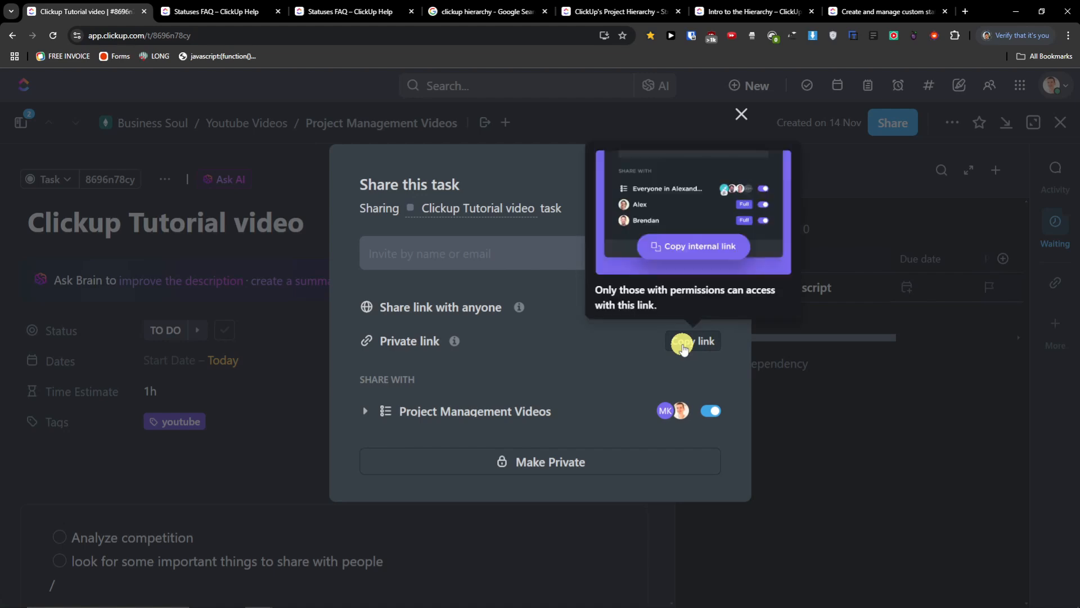
- Dismiss the Share this task dialog and close the Clickup Tutorial video task
left_click(806, 336)
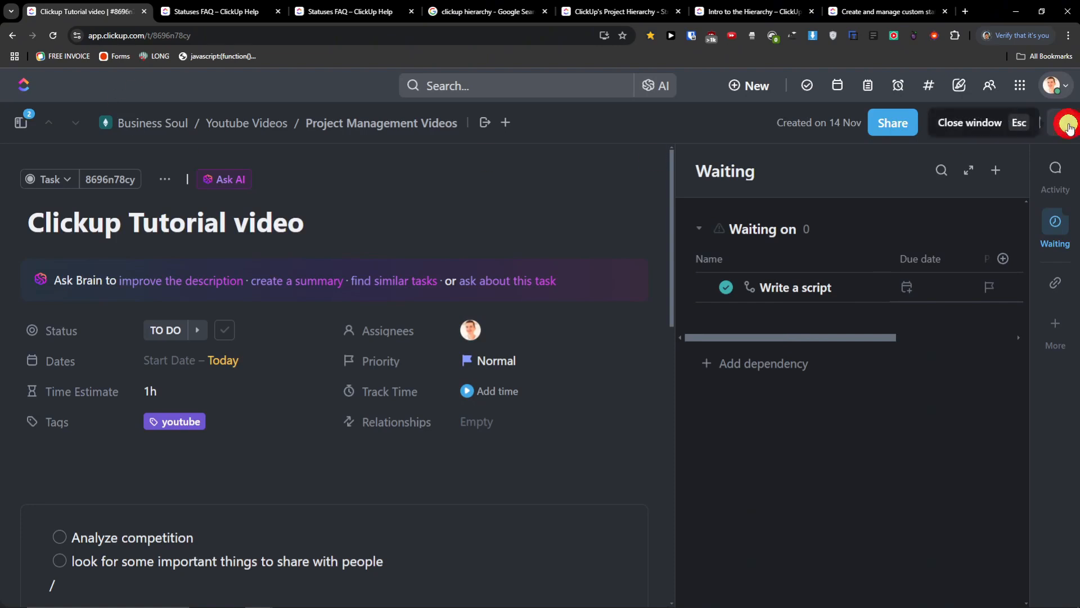
left_click(1068, 124)
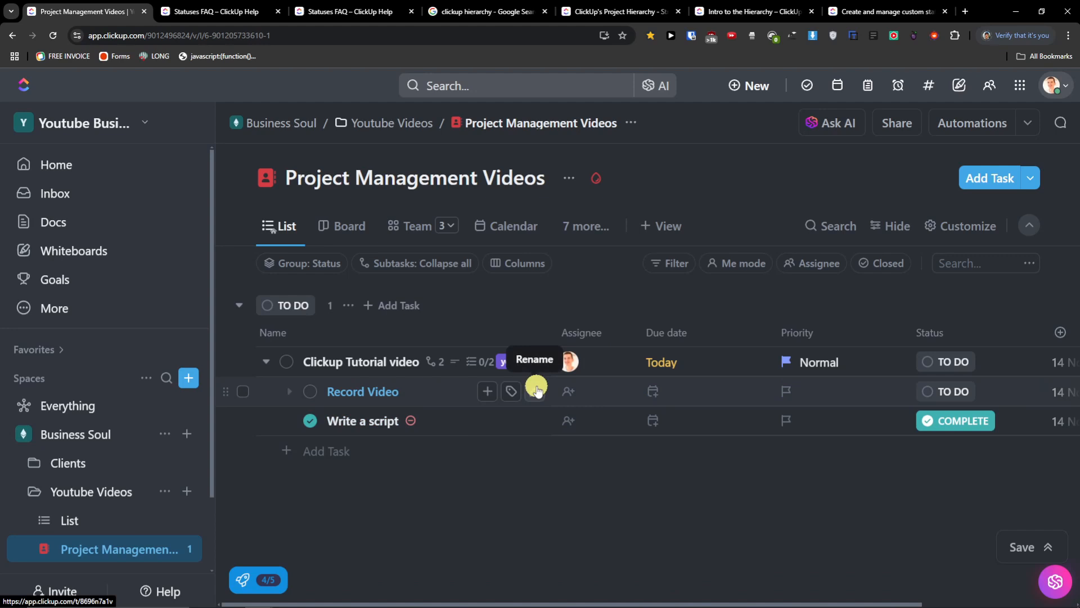
left_click_drag(562, 599, 828, 569)
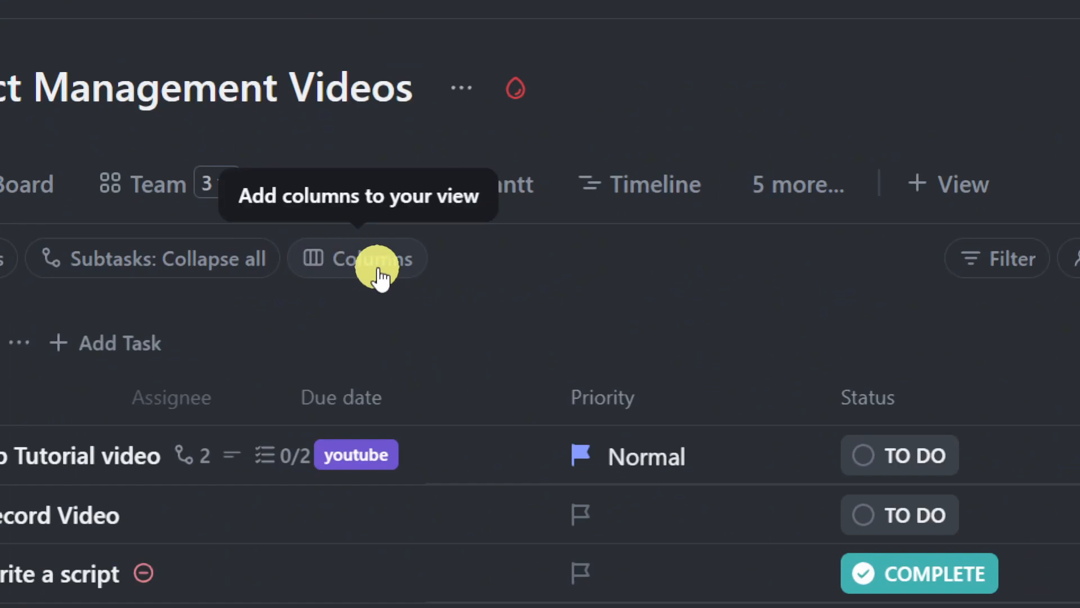
left_click(378, 269)
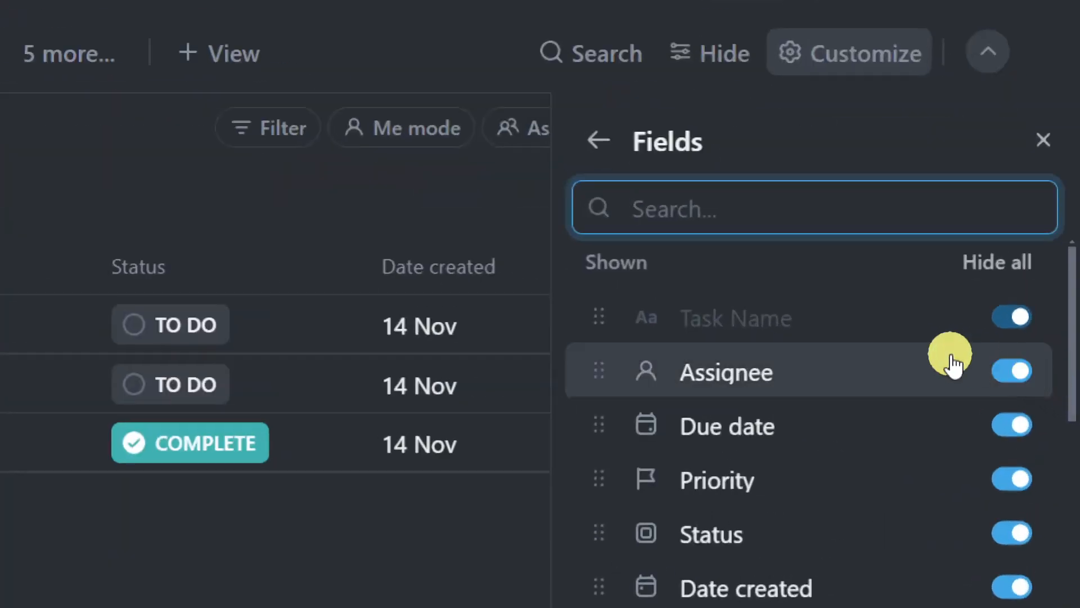
scroll(1005, 377, "down", 4)
scroll(999, 373, "up", 4)
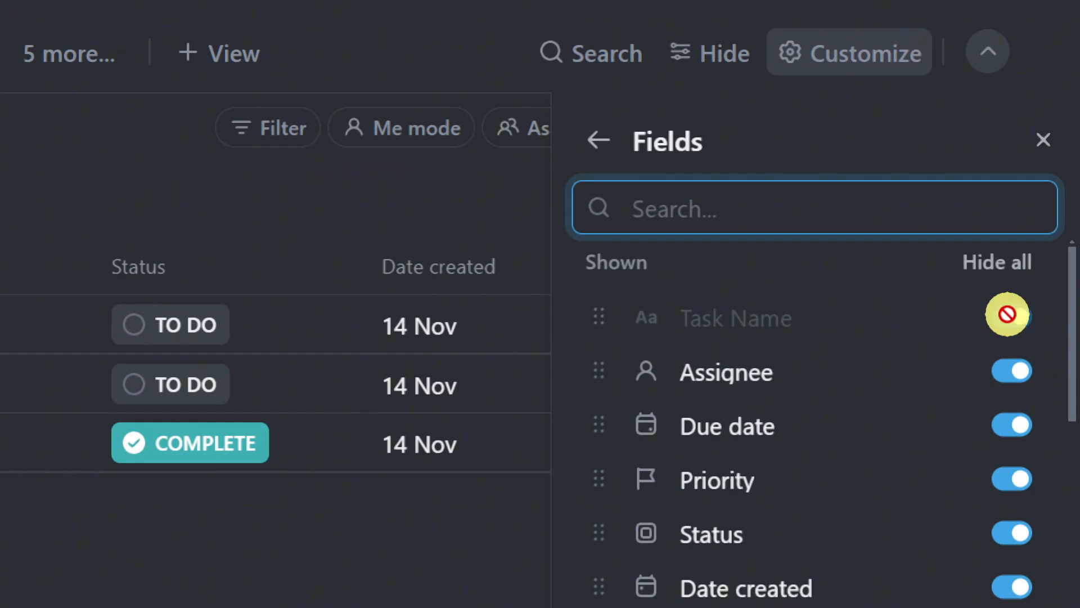
scroll(1002, 373, "down", 4)
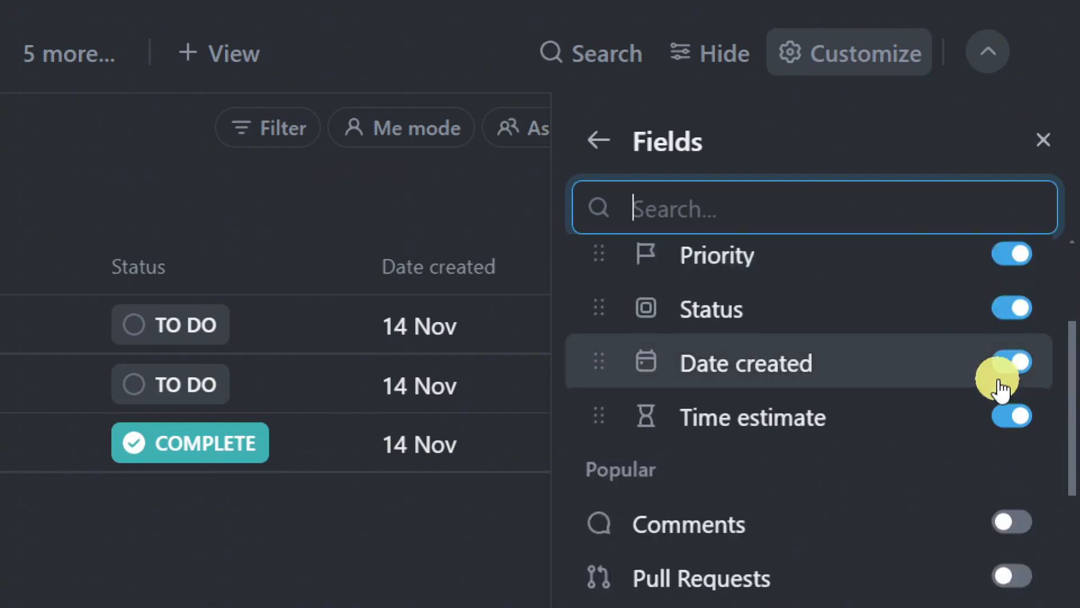
scroll(998, 380, "down", 4)
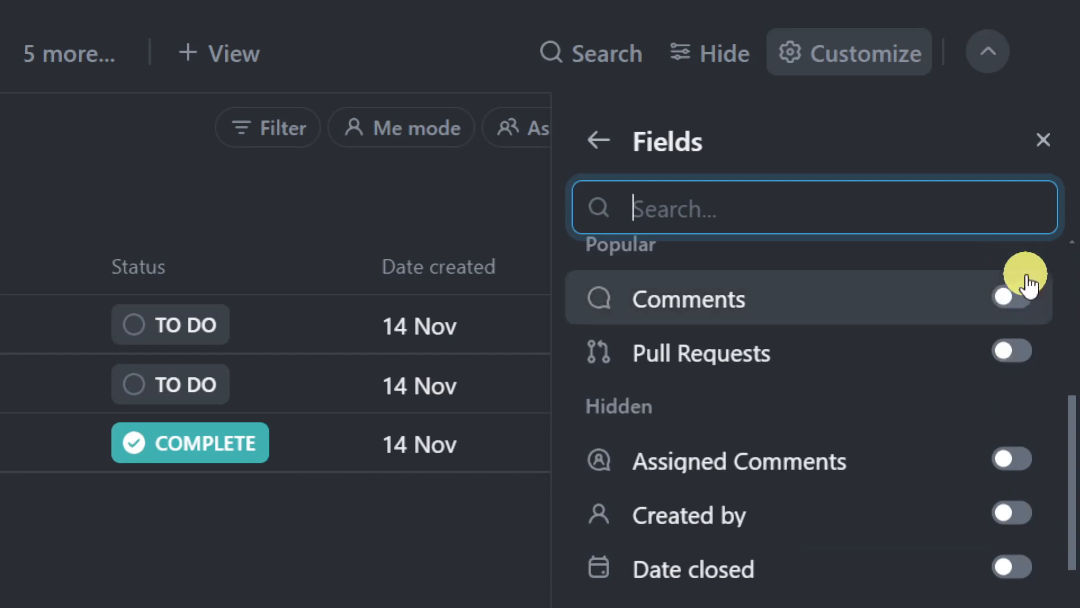
scroll(986, 404, "down", 4)
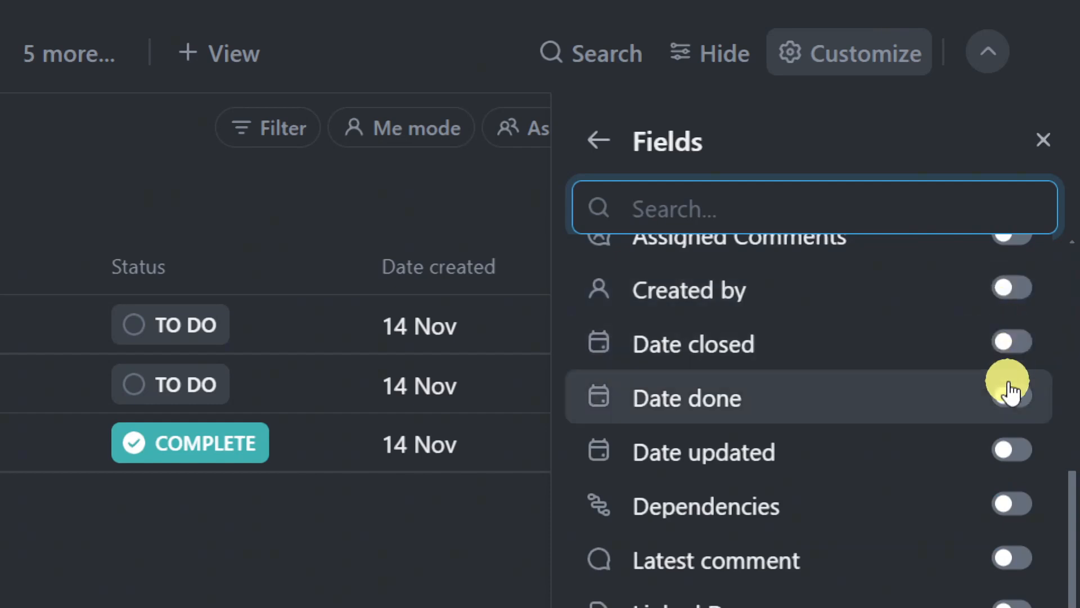
scroll(1007, 484, "down", 4)
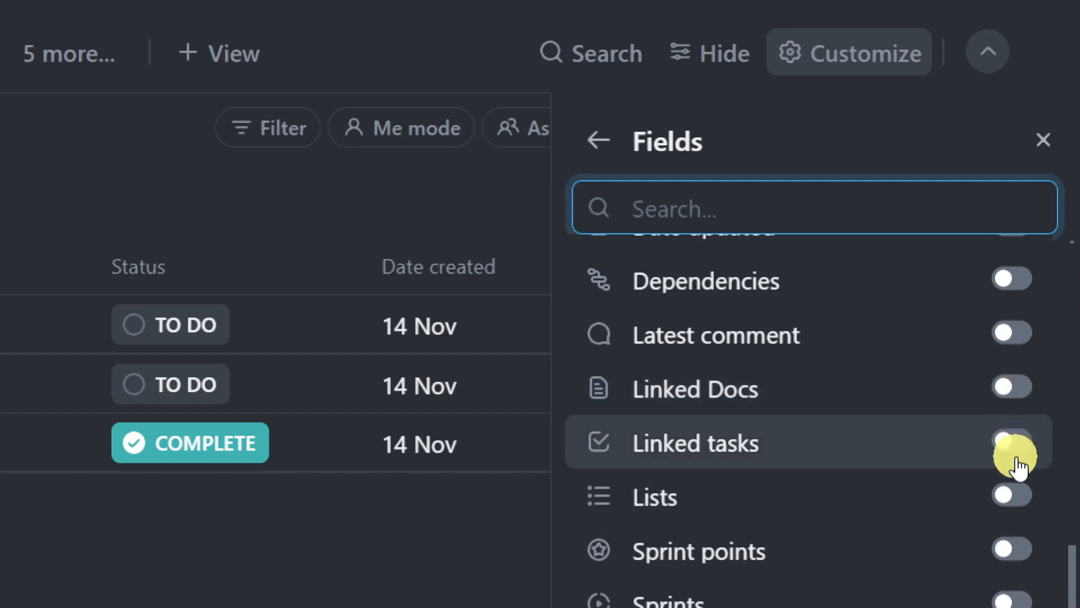
scroll(1012, 459, "down", 2)
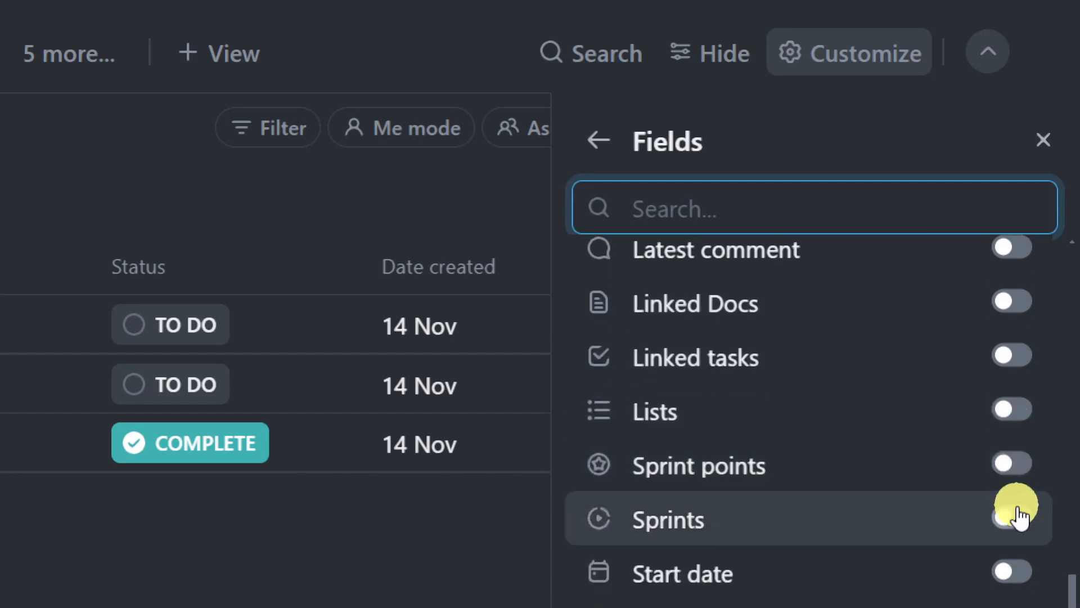
scroll(1004, 535, "up", 10)
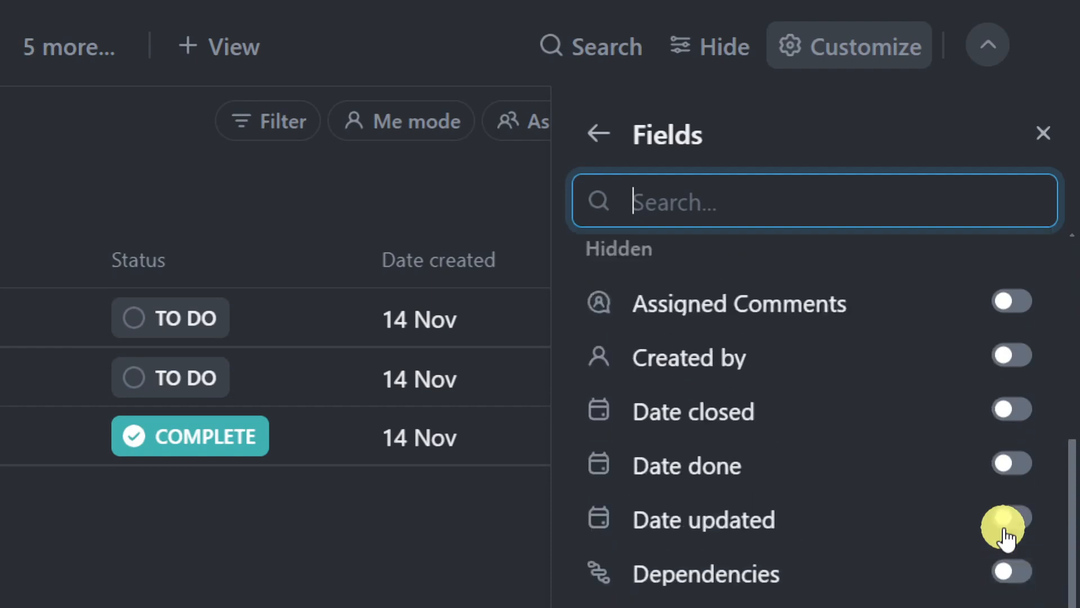
scroll(1006, 535, "up", 2)
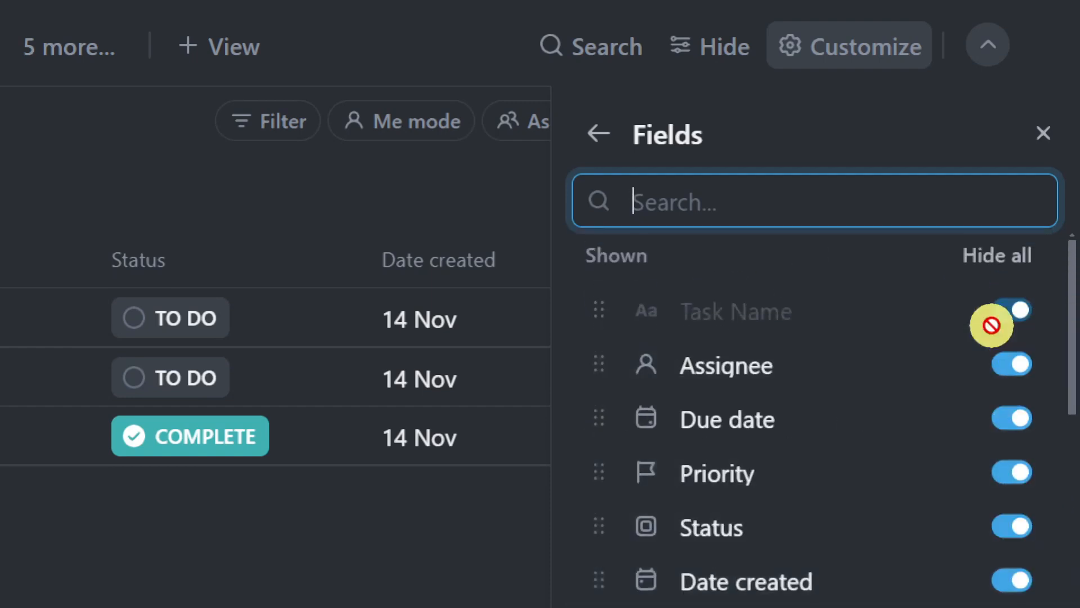
left_click(427, 191)
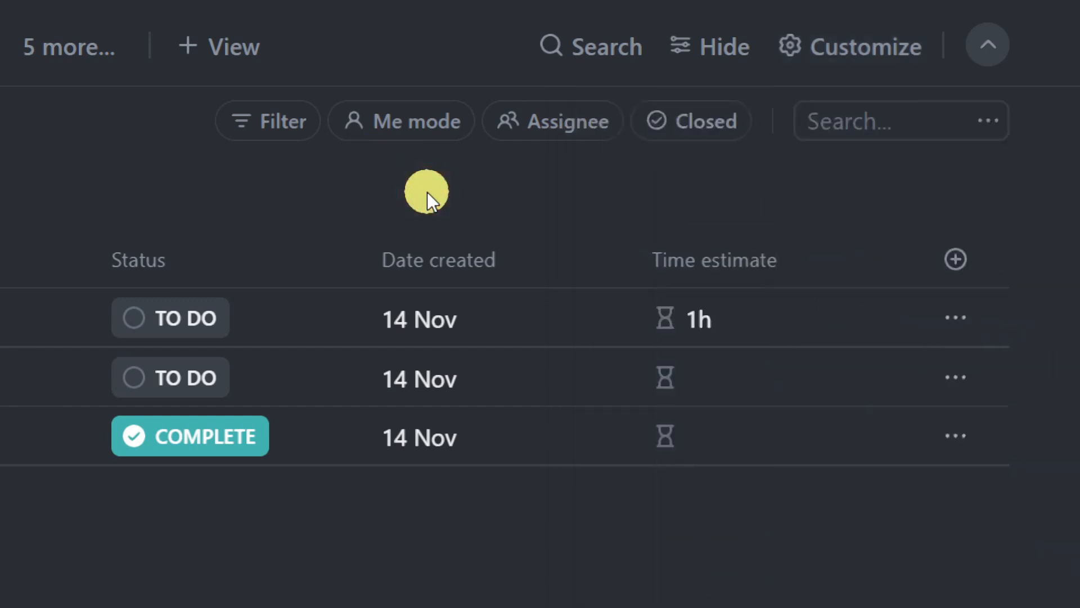
left_click(930, 259)
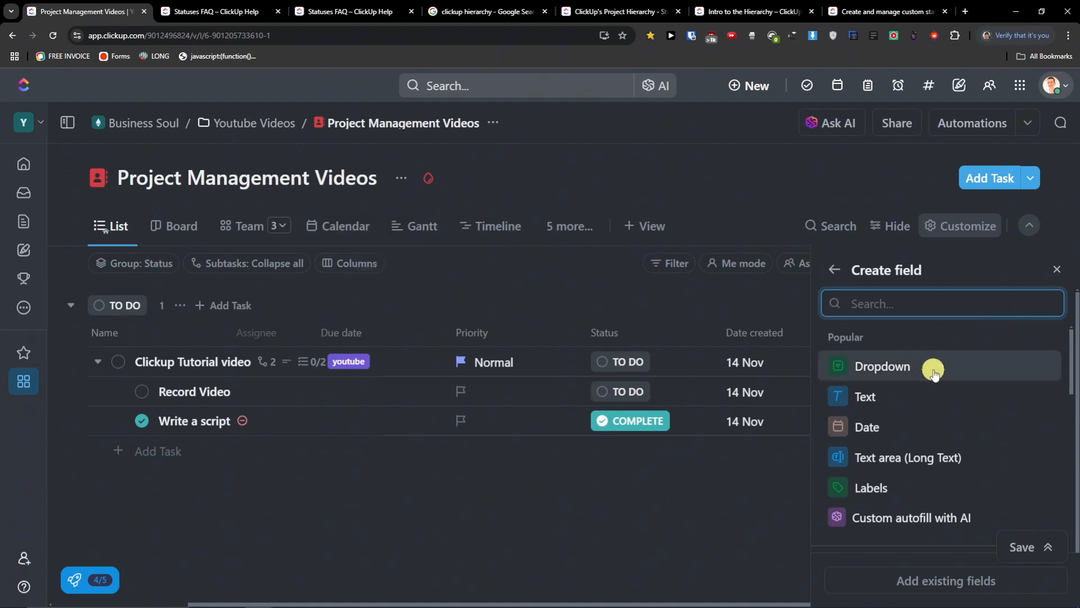
mouse_move(1002, 397)
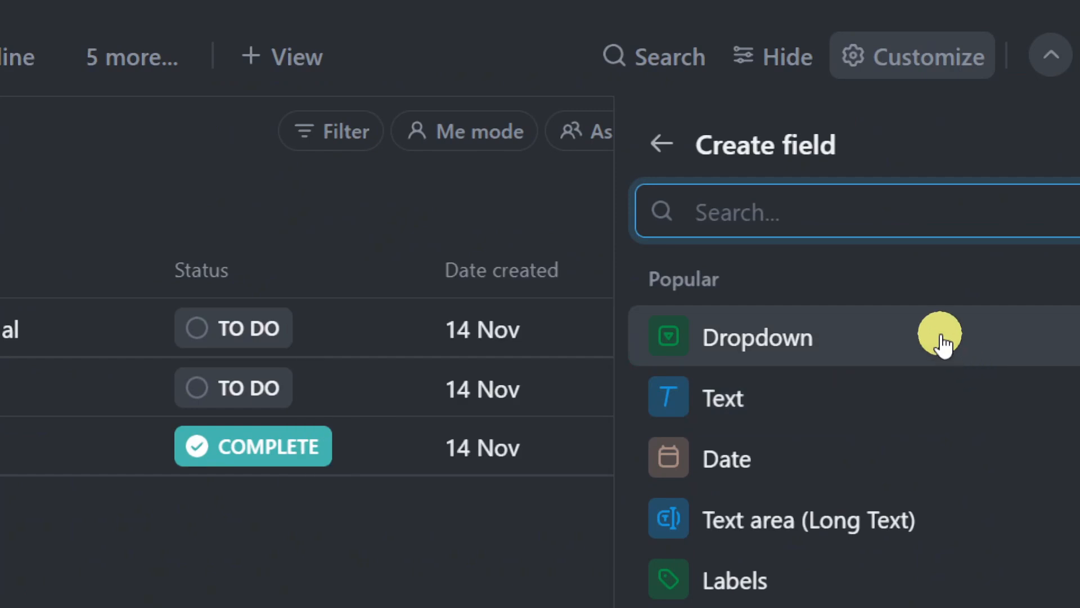
mouse_move(936, 340)
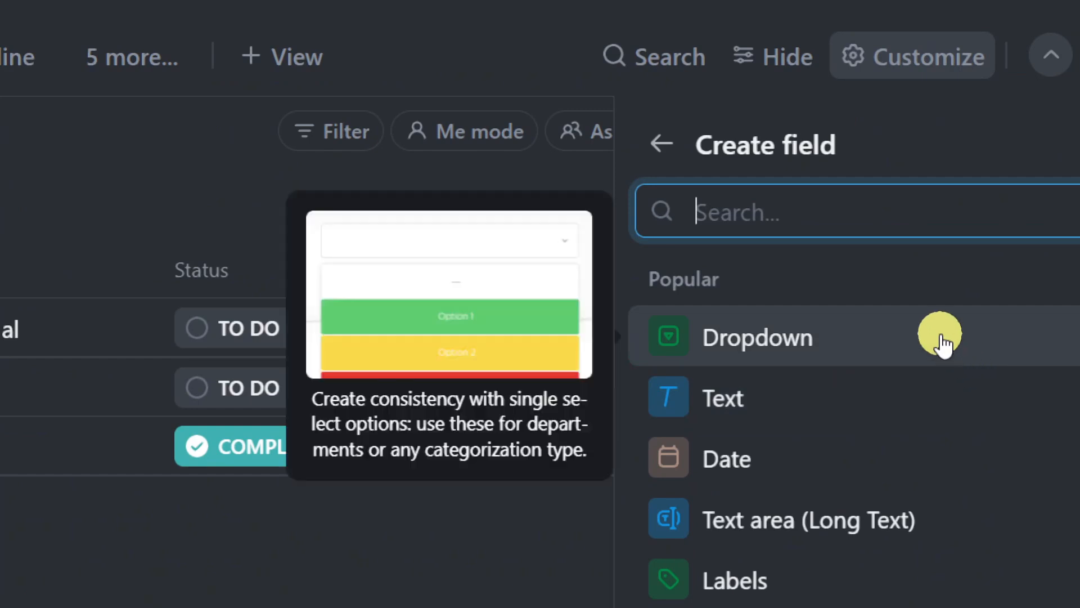
- Make a dropdown field named Difficulty with options Easy, Medium and Hard
left_click(743, 343)
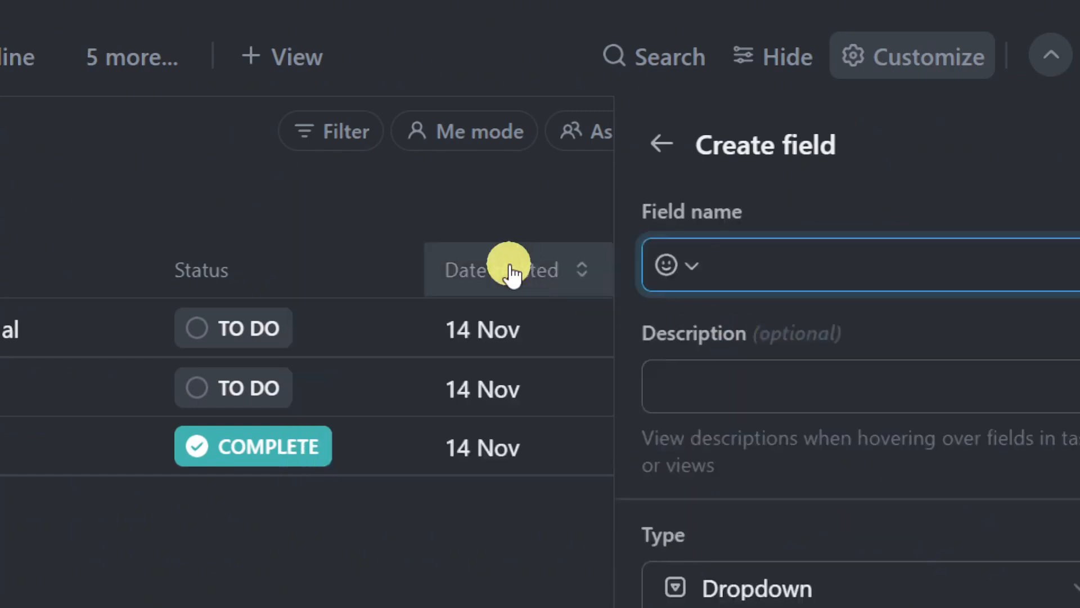
scroll(926, 366, "down", 2)
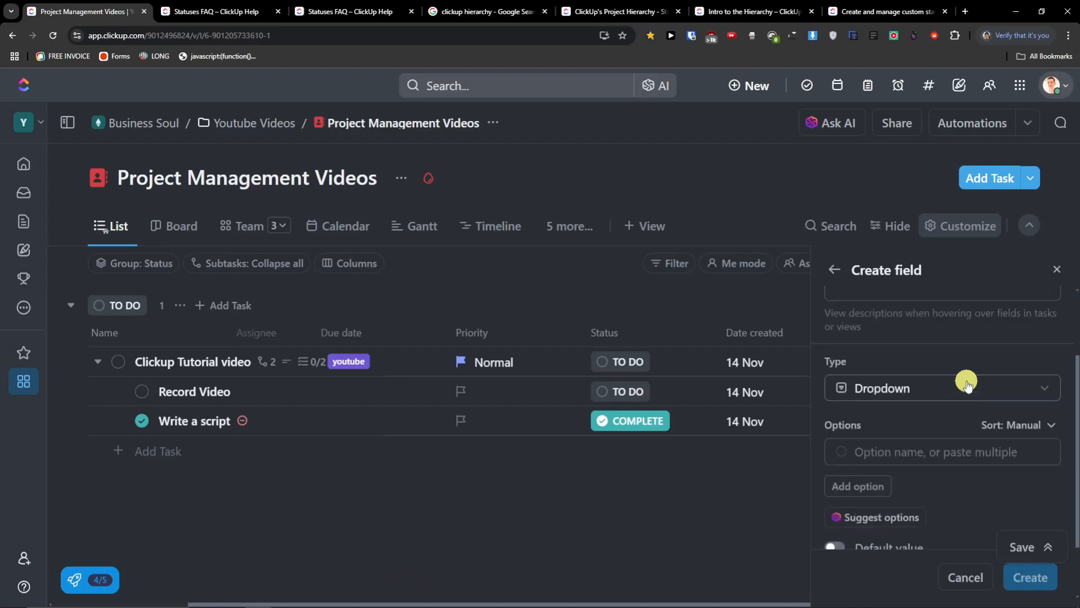
scroll(963, 378, "up", 2)
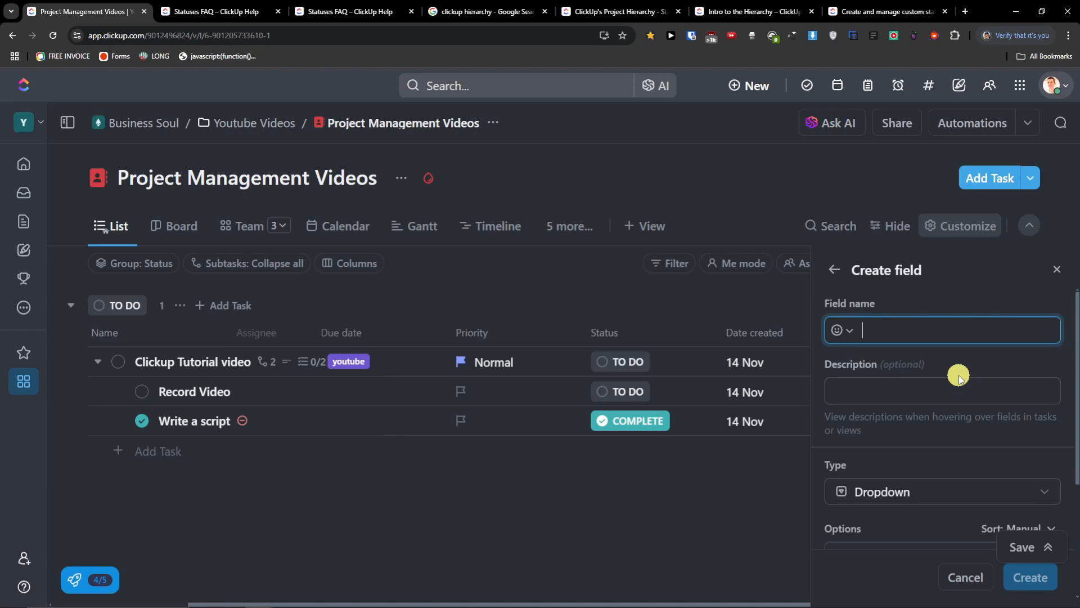
type("Difficulty")
key("Tab")
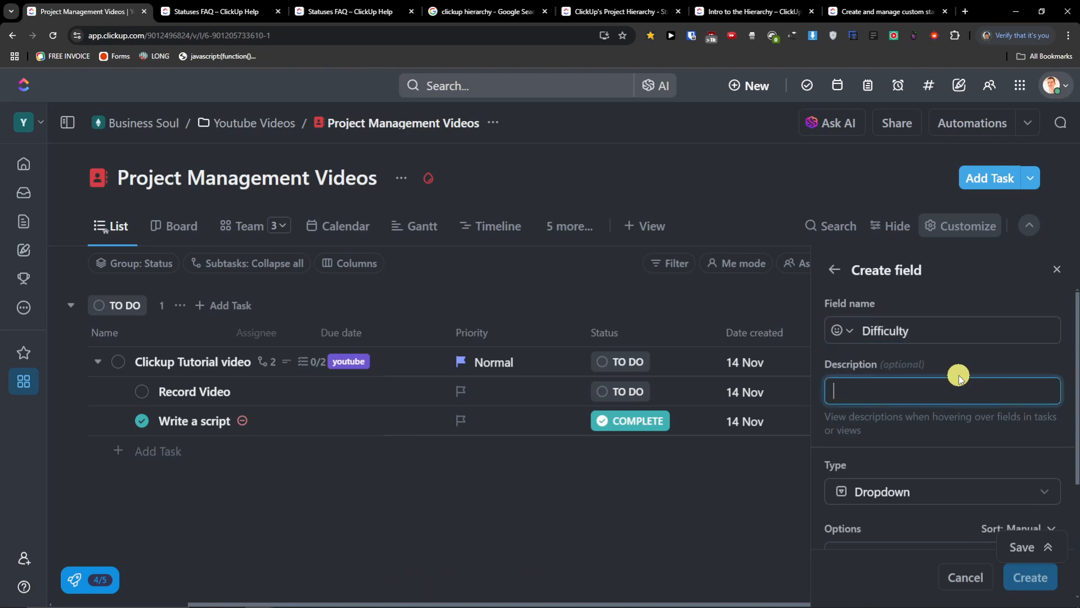
scroll(989, 377, "down", 3)
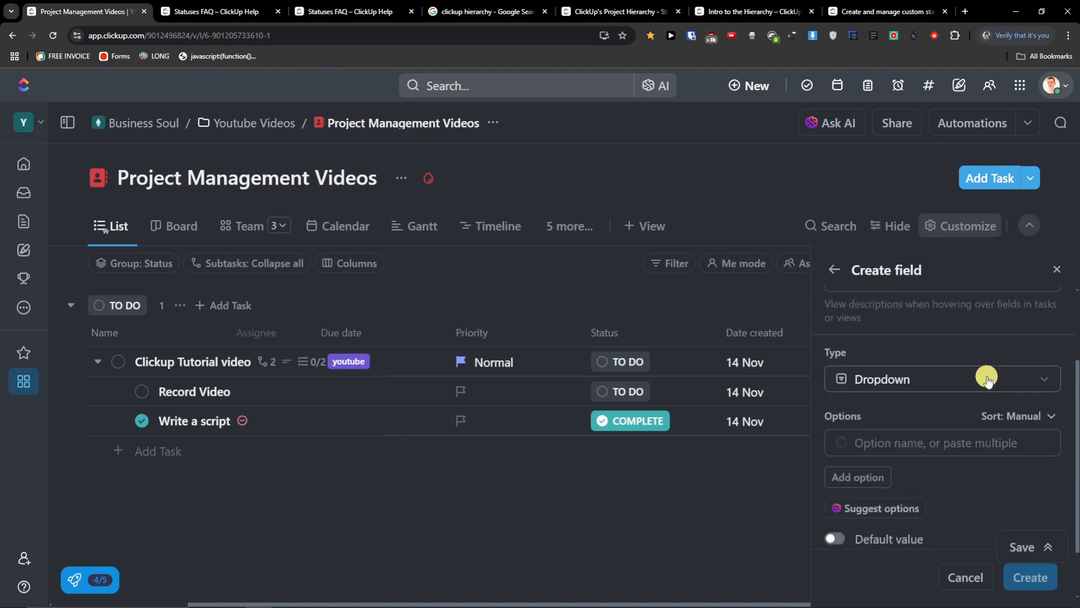
left_click(906, 386)
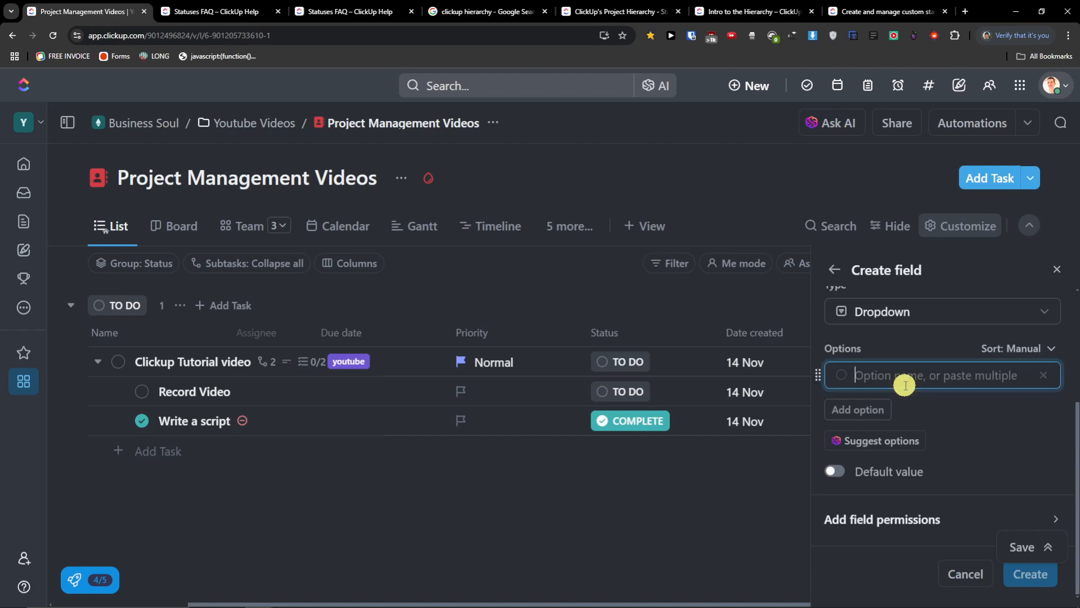
type("Easy")
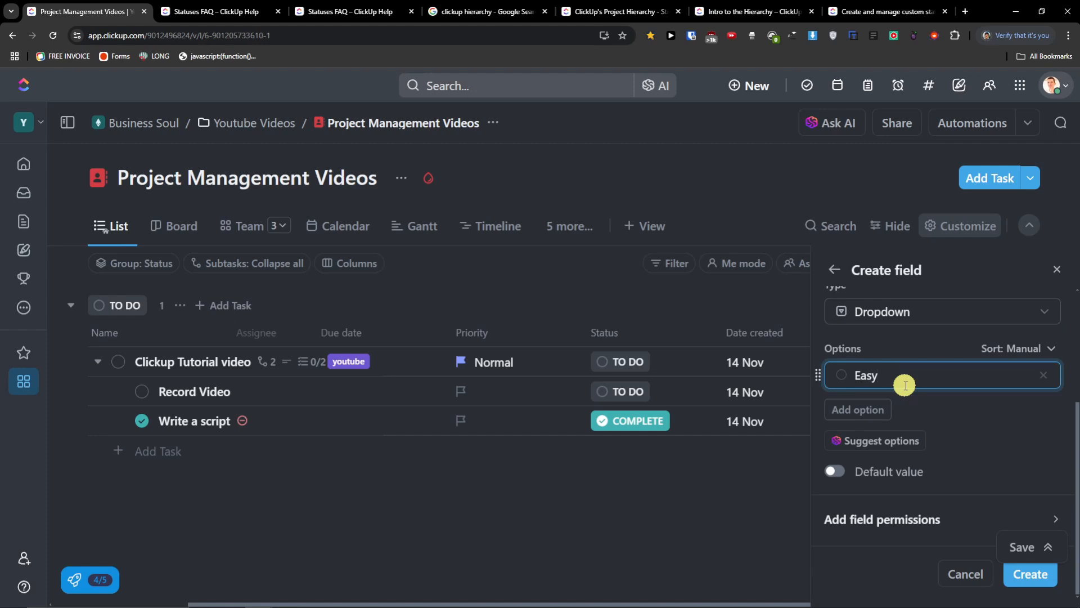
left_click(886, 410)
type("M")
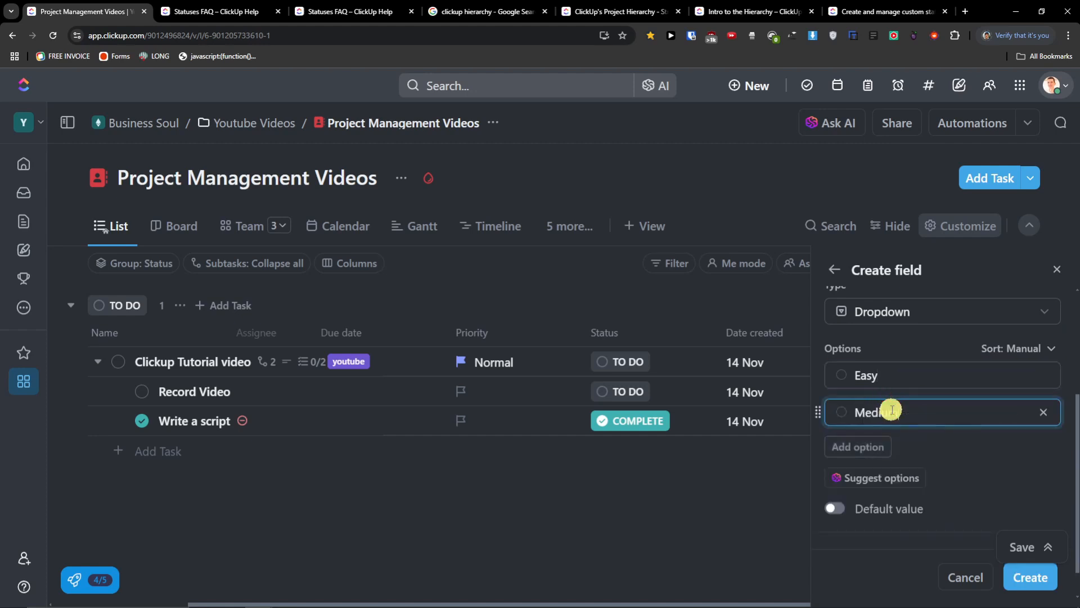
type("edium")
left_click(885, 447)
type("Hard")
- Colour Easy green, Medium orange and Hard red, then create the field
left_click(841, 374)
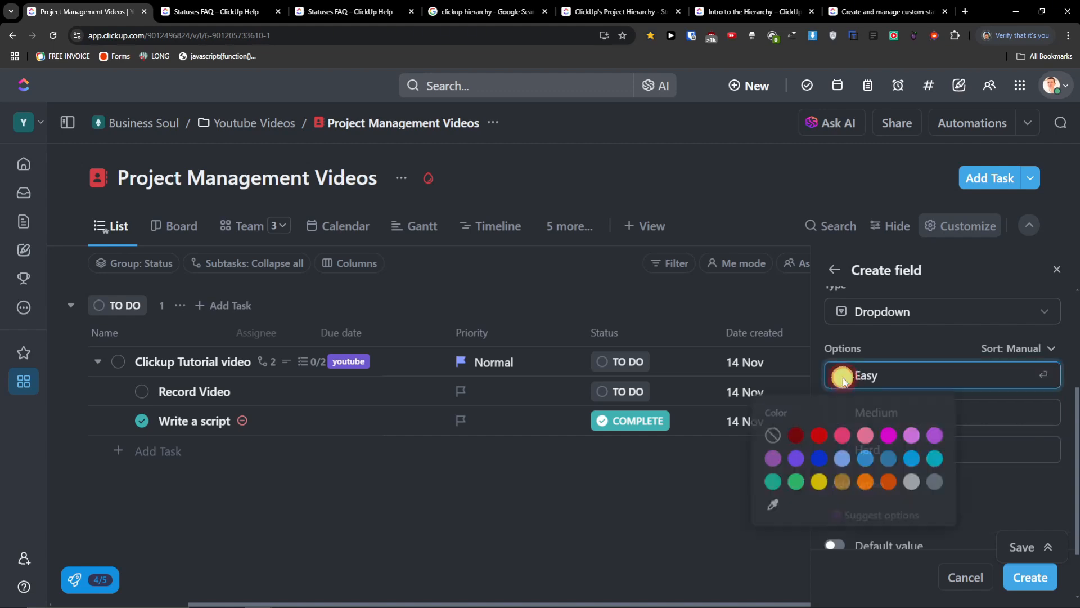
left_click(794, 482)
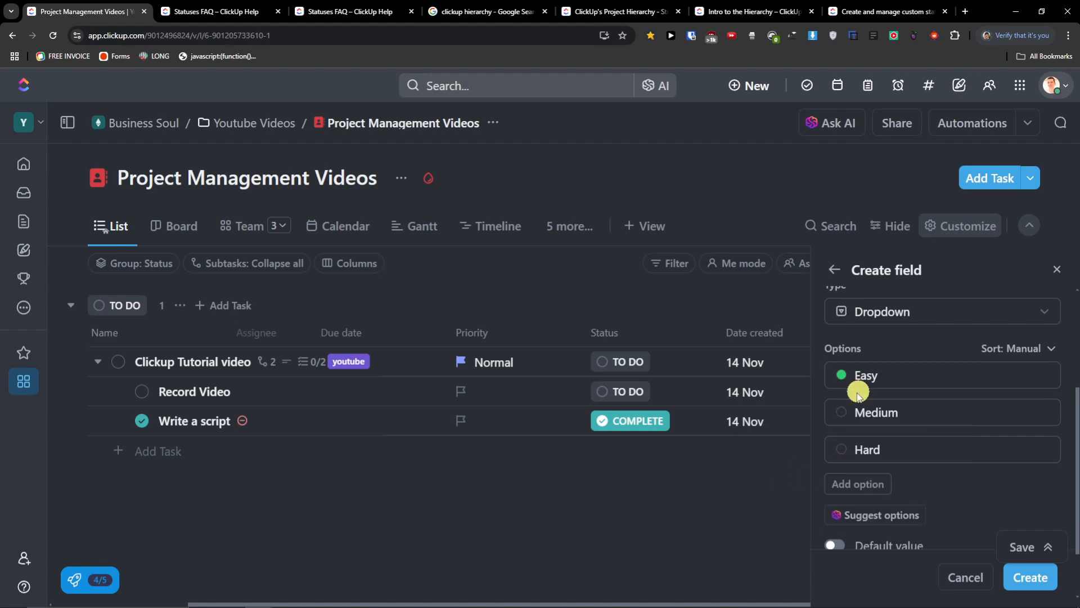
left_click(844, 413)
left_click(883, 517)
left_click(843, 450)
left_click(820, 510)
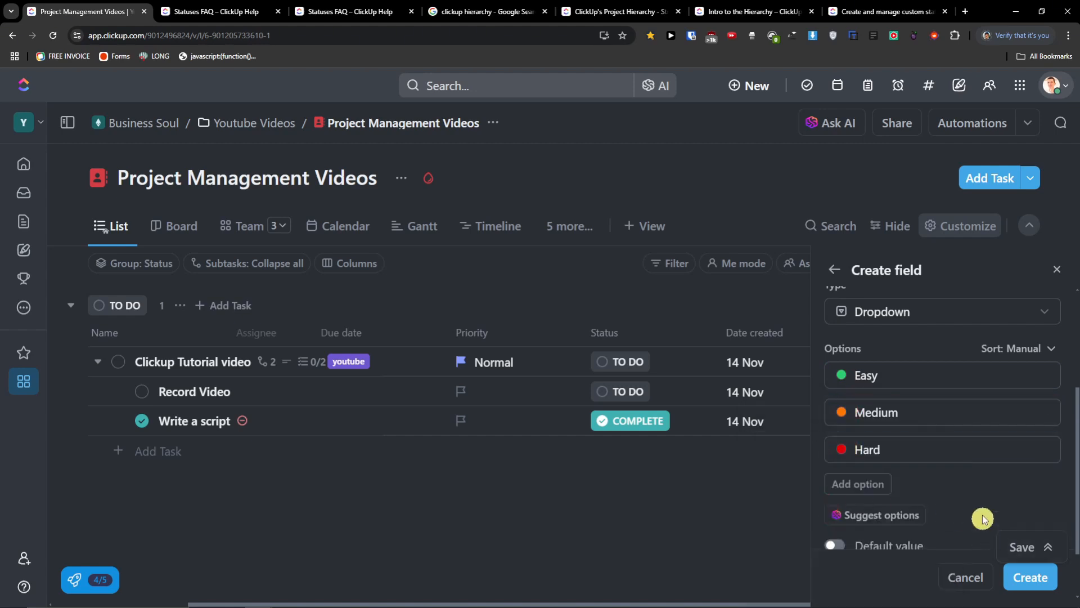
scroll(984, 498, "down", 2)
left_click(1043, 585)
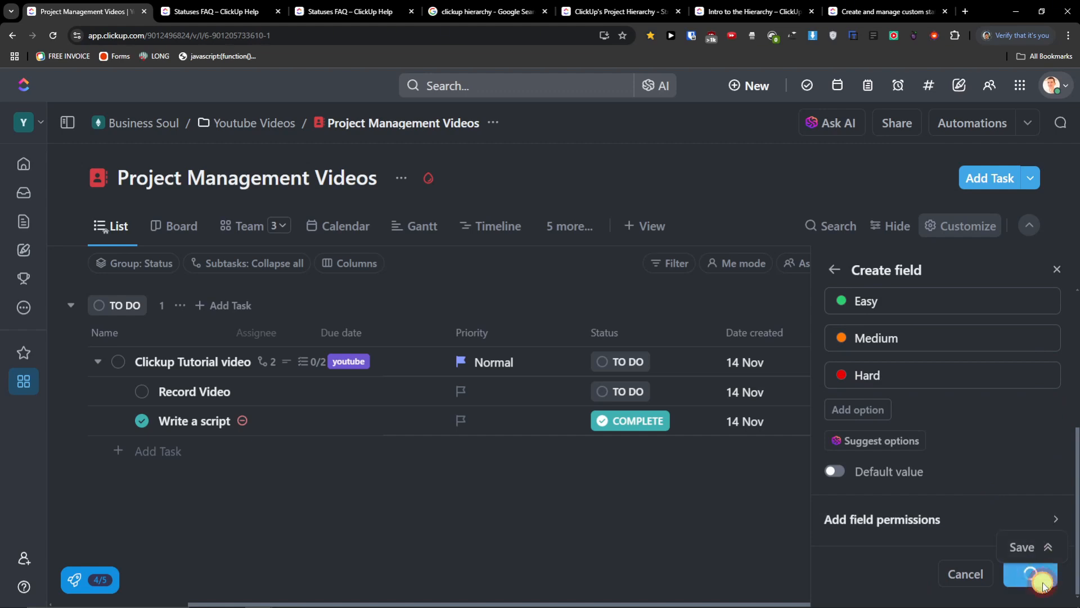
left_click_drag(899, 602, 1003, 602)
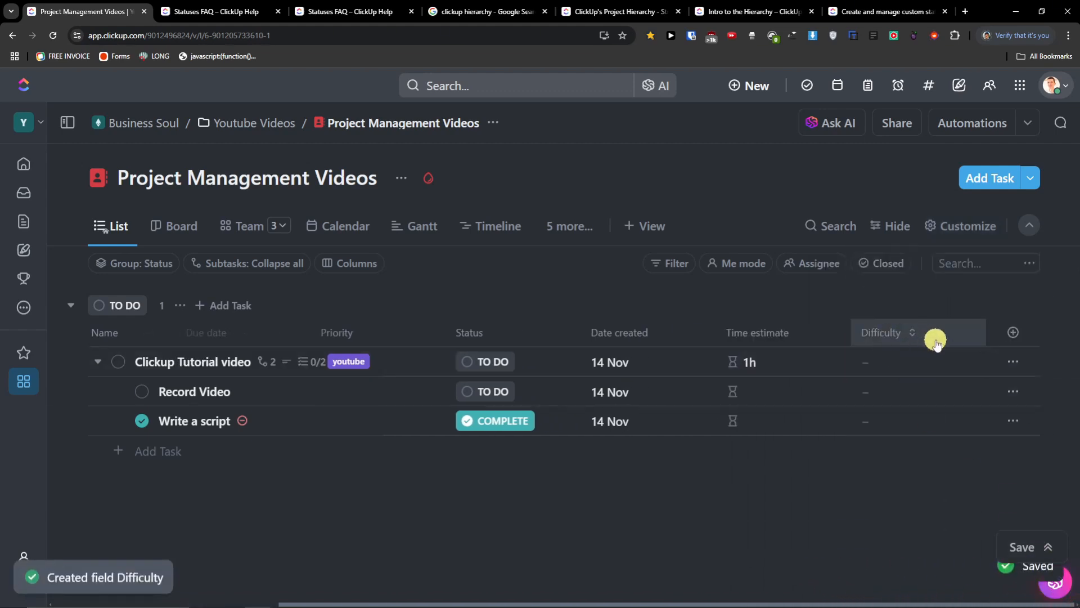
- Set Difficulty to Medium for Clickup Tutorial video, Easy for Record Video, Hard for Write a script
left_click(912, 359)
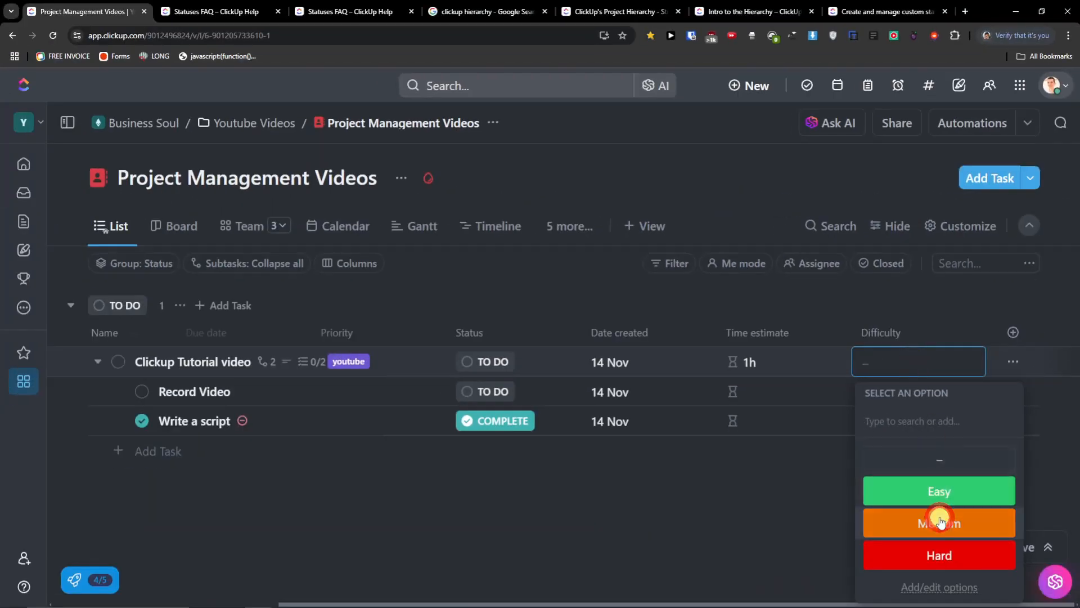
left_click(939, 521)
left_click(865, 393)
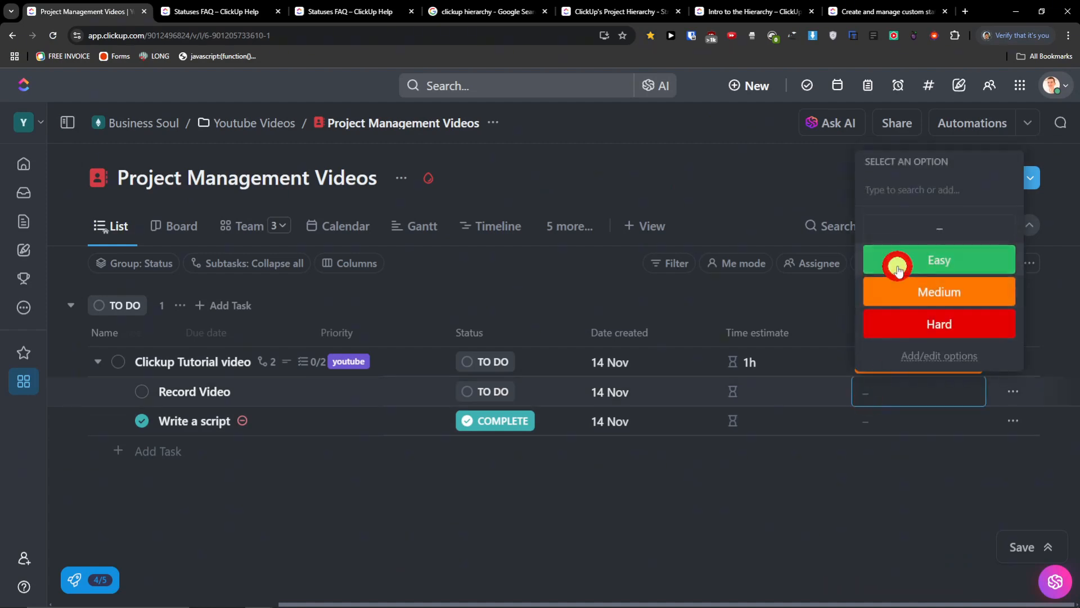
left_click(895, 261)
left_click(873, 421)
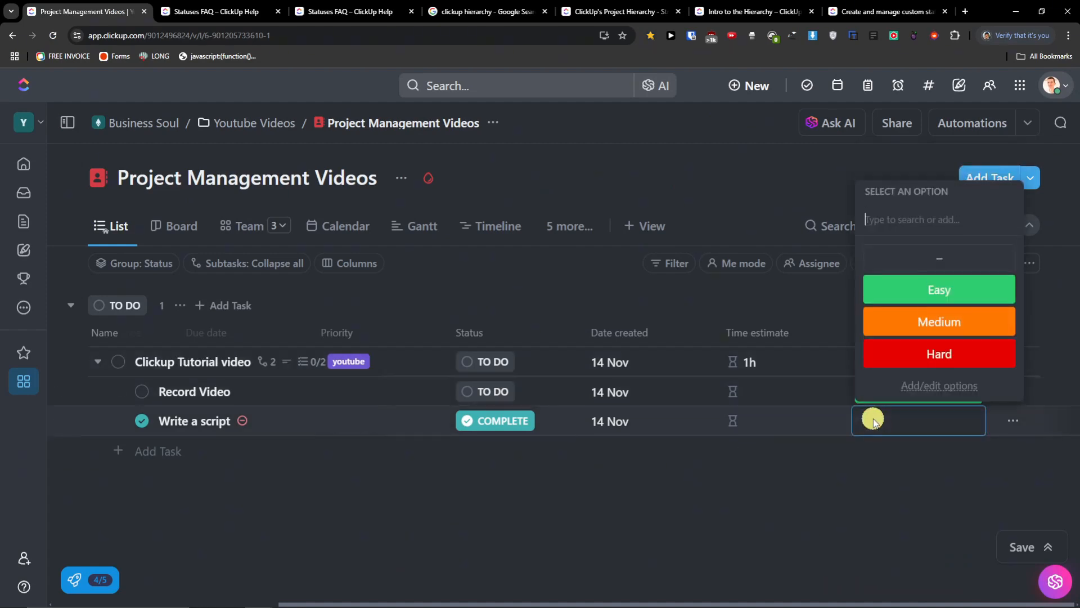
left_click(904, 354)
- Narrow the Time estimate and Priority columns
left_click_drag(846, 331, 735, 333)
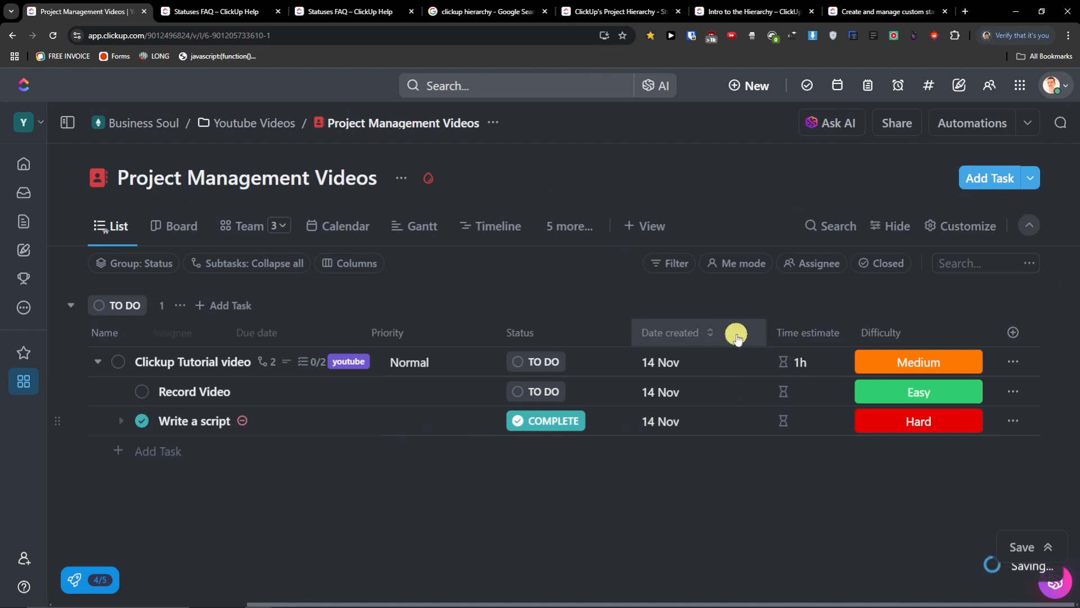
left_click_drag(549, 334, 372, 328)
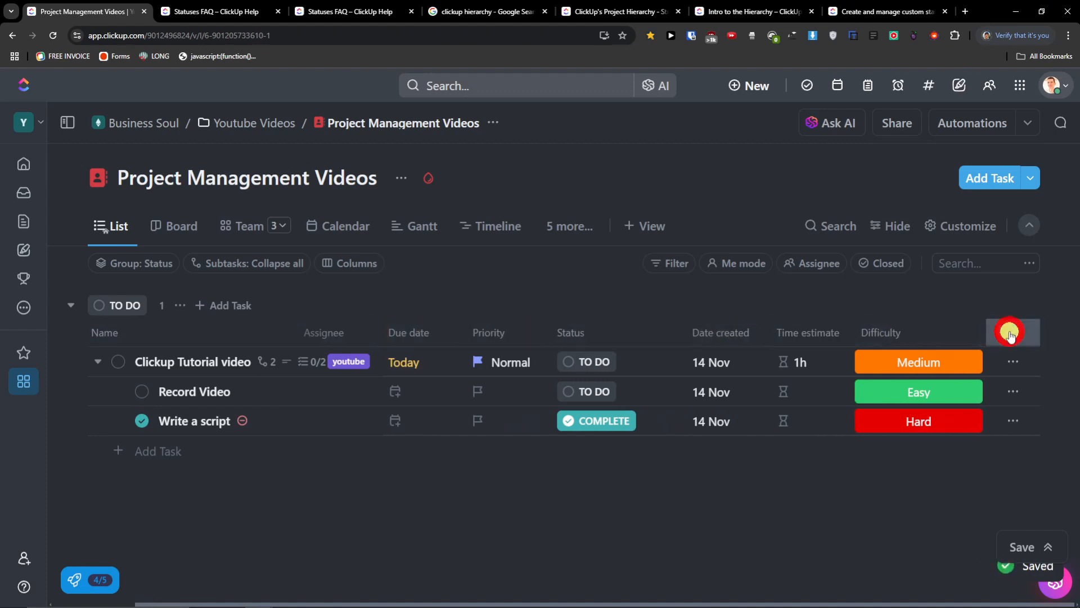
left_click(1013, 332)
mouse_move(912, 394)
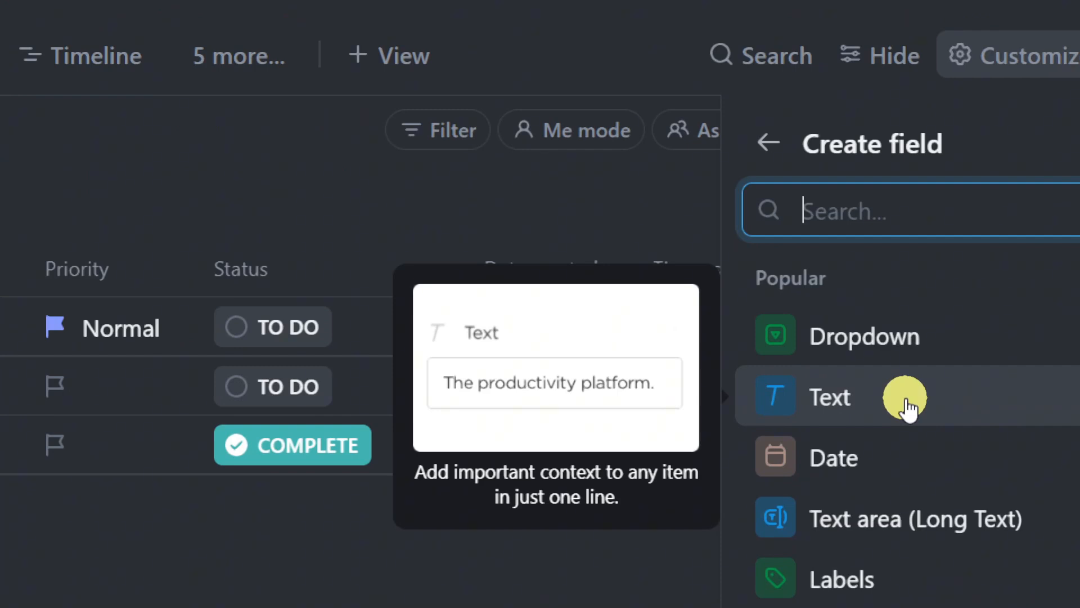
mouse_move(836, 482)
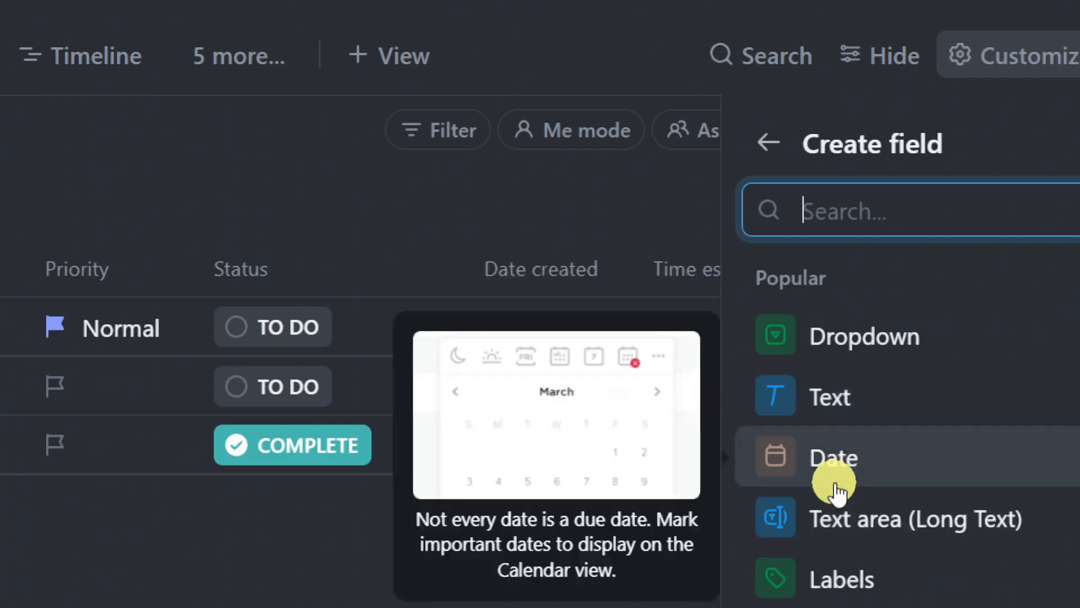
scroll(837, 487, "down", 4)
mouse_move(854, 299)
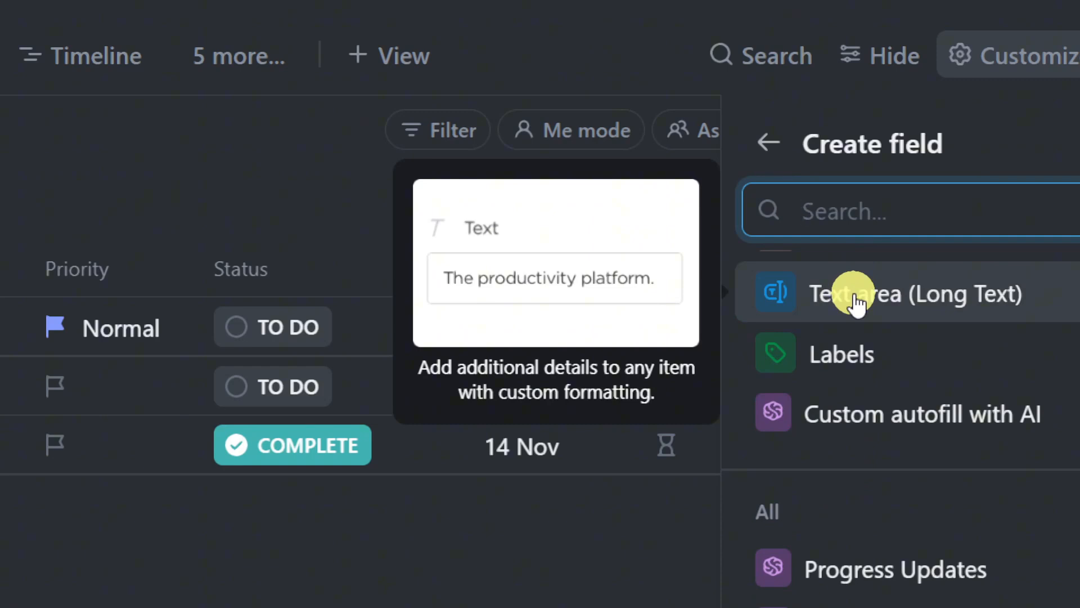
mouse_move(863, 369)
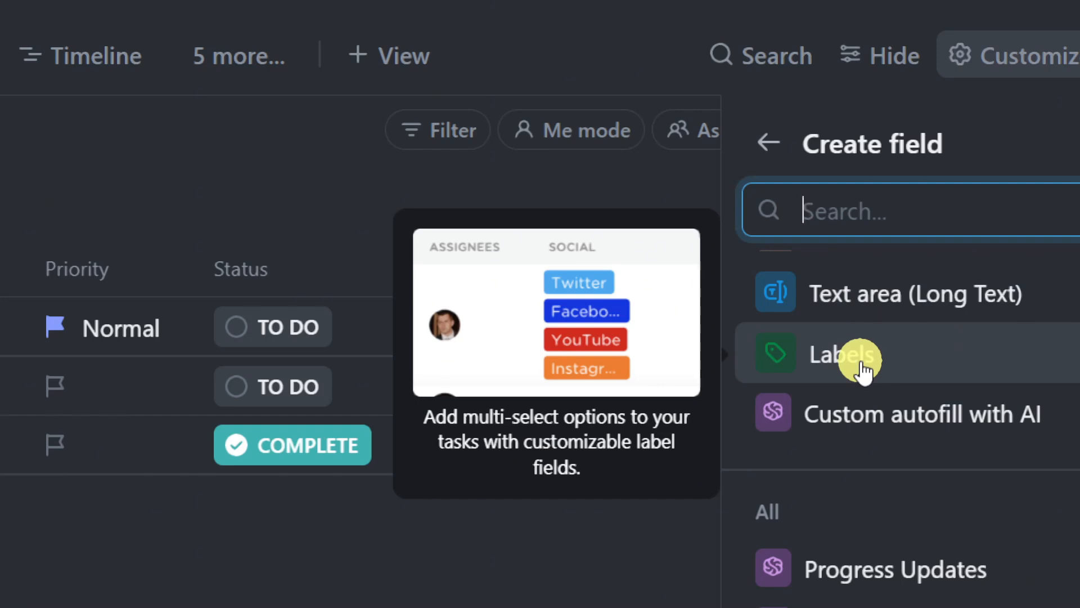
scroll(860, 365, "down", 4)
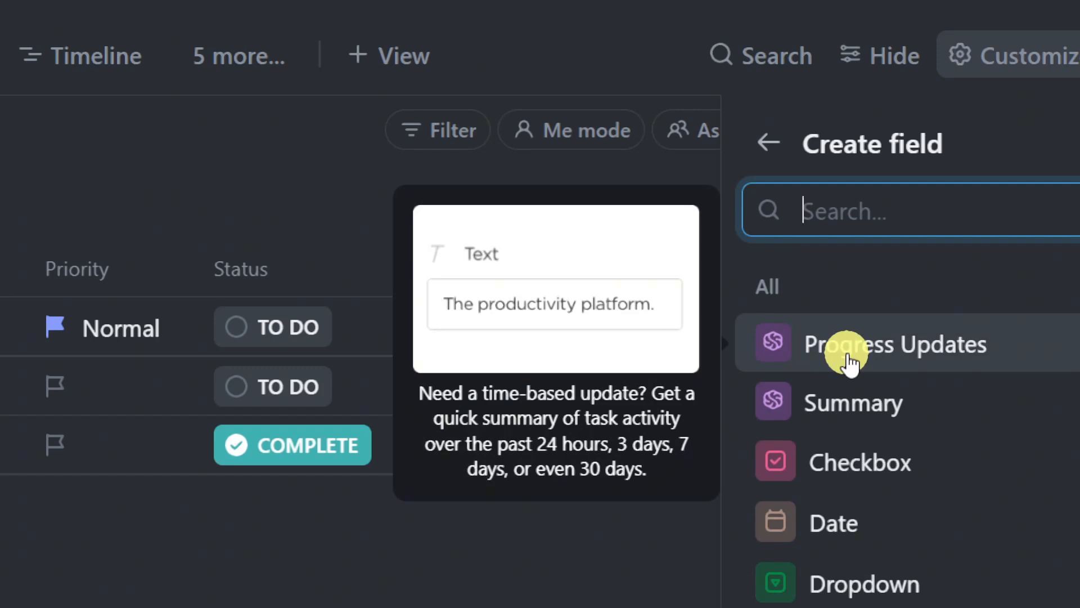
- Create a checkbox field named 'Go for lunch?'
left_click(866, 473)
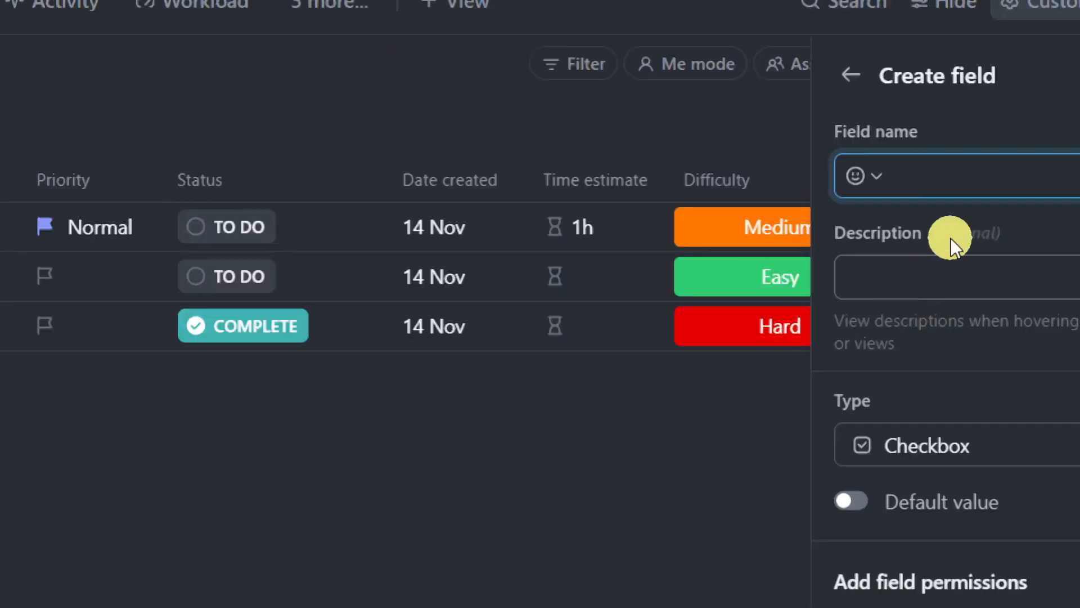
type("Wna")
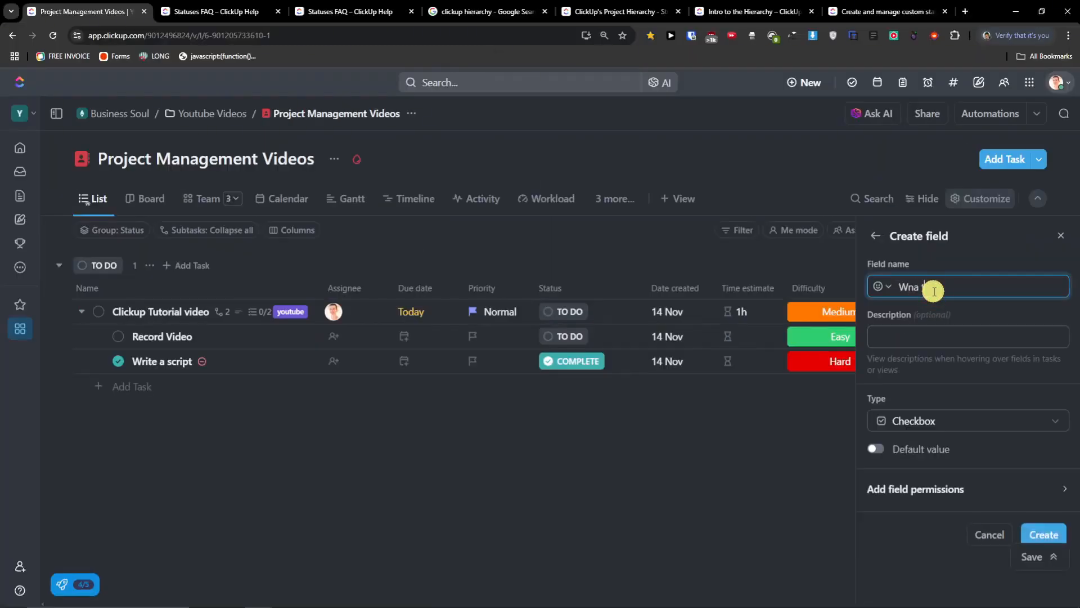
key("BackSpace")
key("BackSpace")
type("Go for lunch?")
left_click(1042, 535)
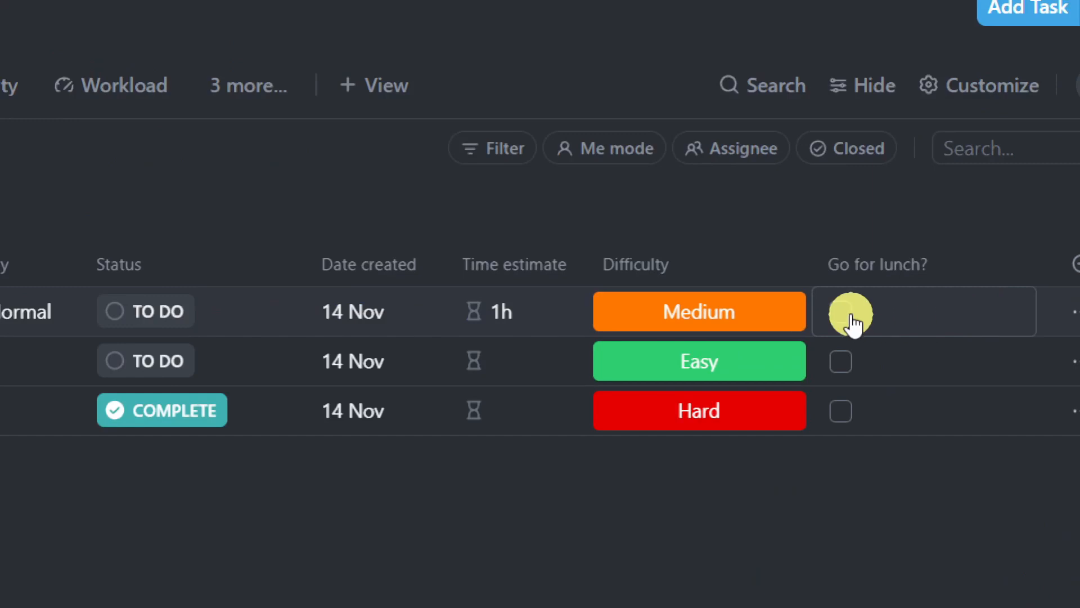
- Tick and untick Go for lunch? for the first task and Record Video, leaving both unticked
left_click(845, 311)
left_click(844, 362)
left_click(837, 302)
left_click(844, 315)
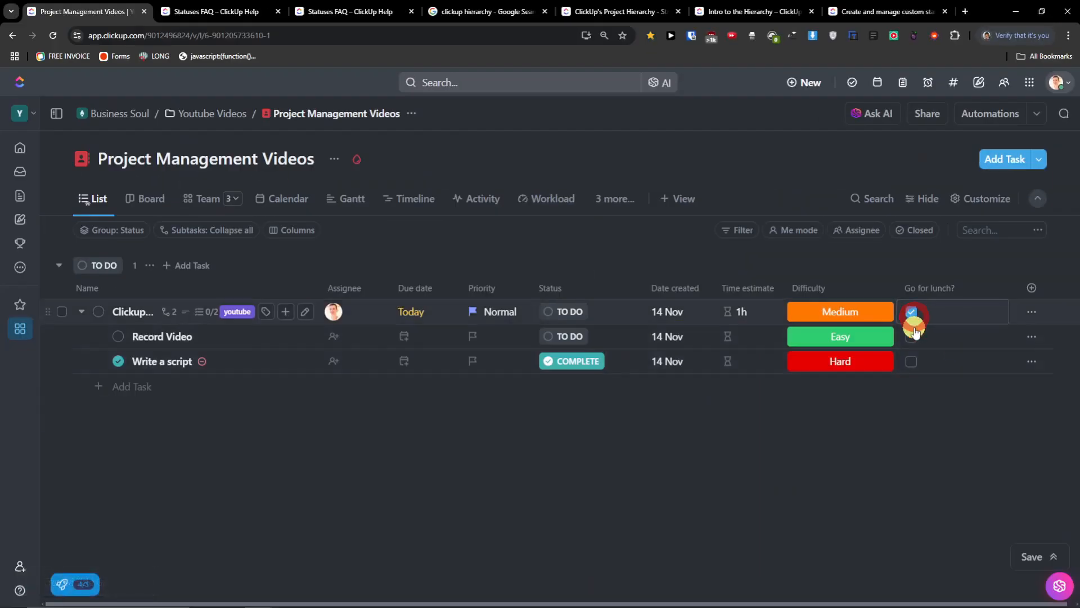
left_click(916, 338)
left_click(911, 316)
left_click(1031, 288)
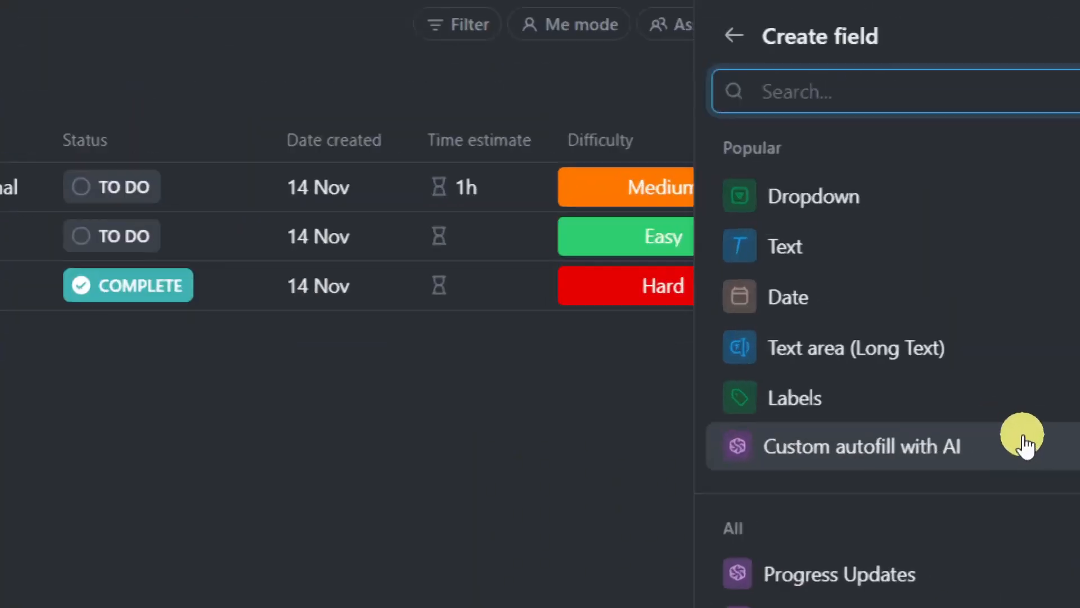
scroll(979, 453, "down", 8)
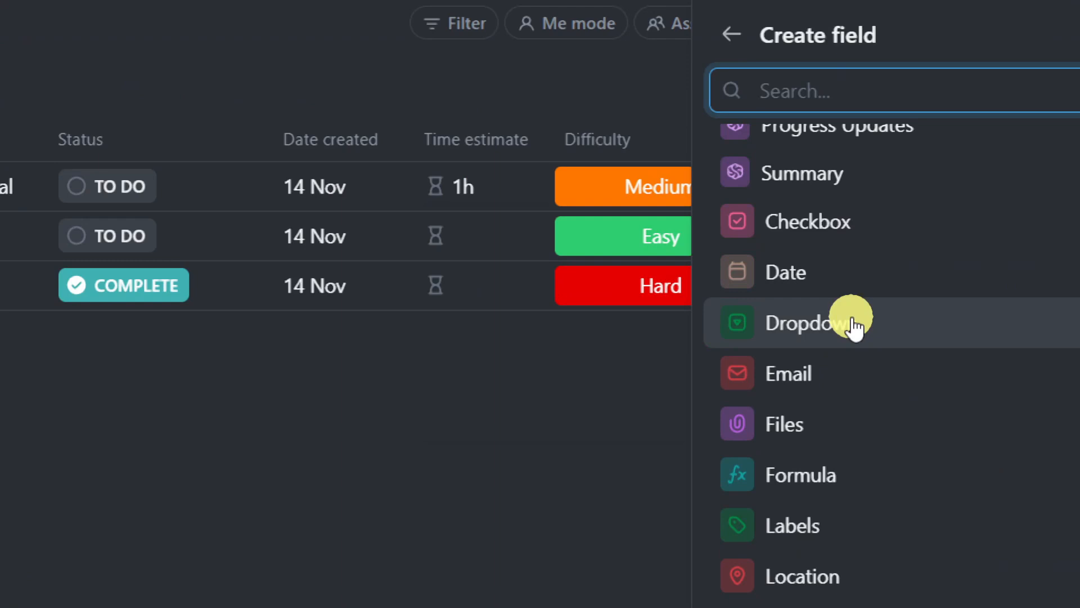
mouse_move(838, 324)
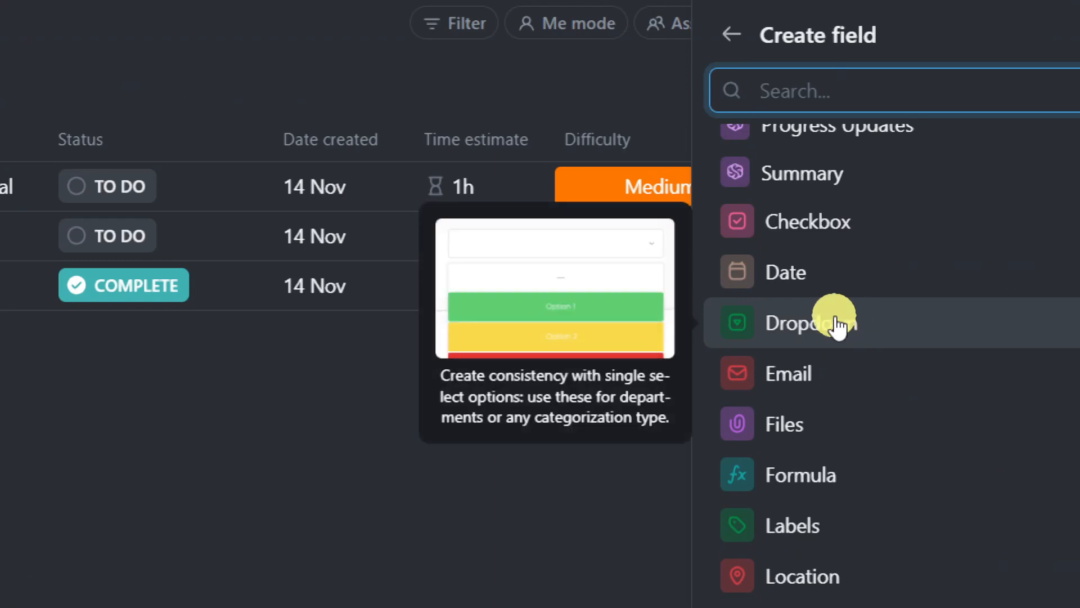
mouse_move(811, 387)
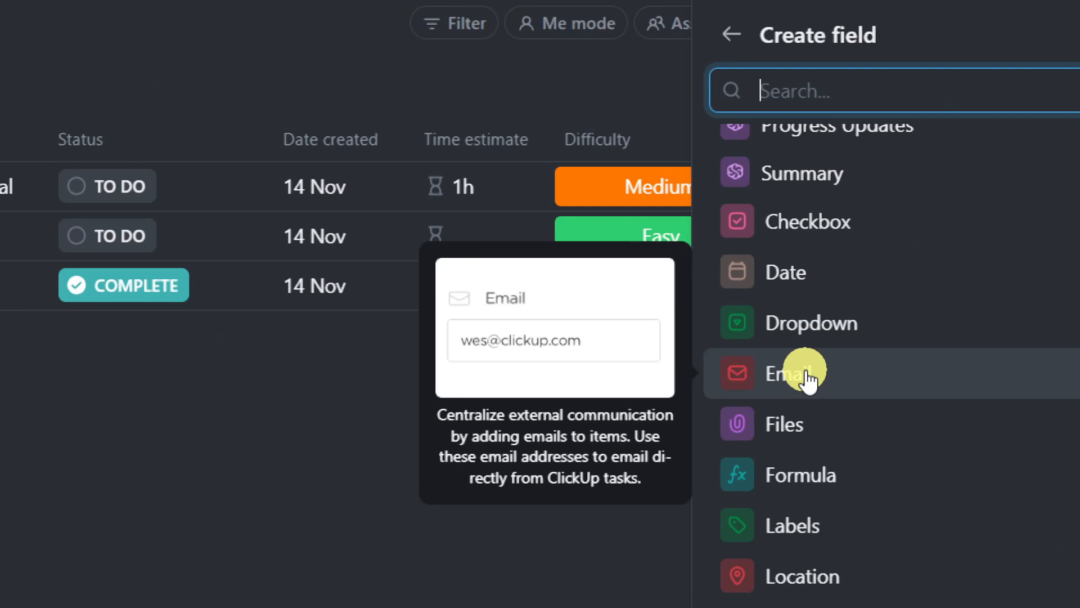
mouse_move(810, 419)
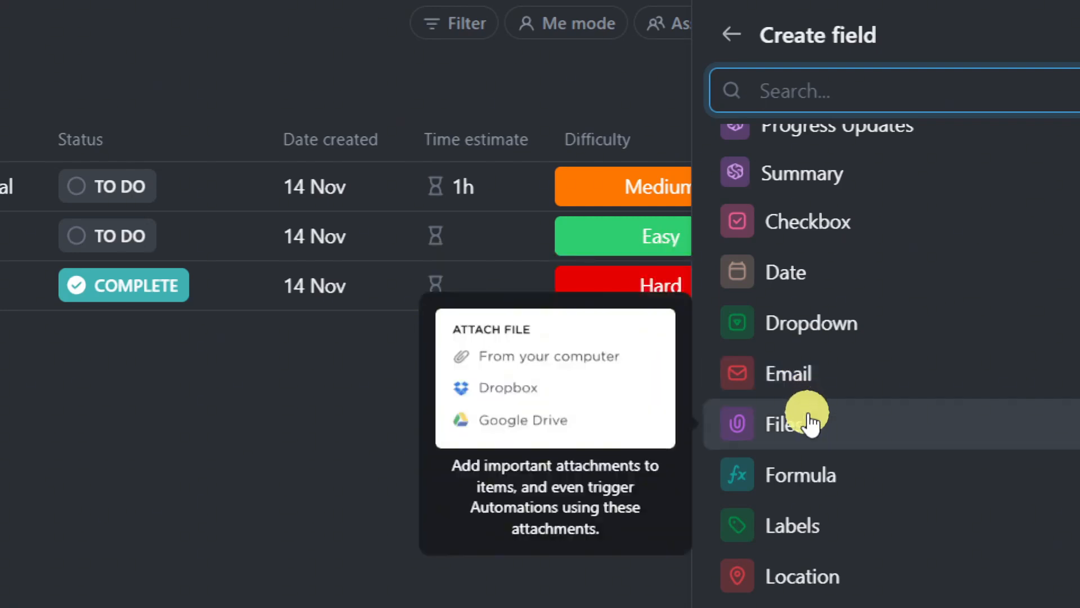
- Add a Files-type field named File and zoom the page out to show more columns
left_click(810, 422)
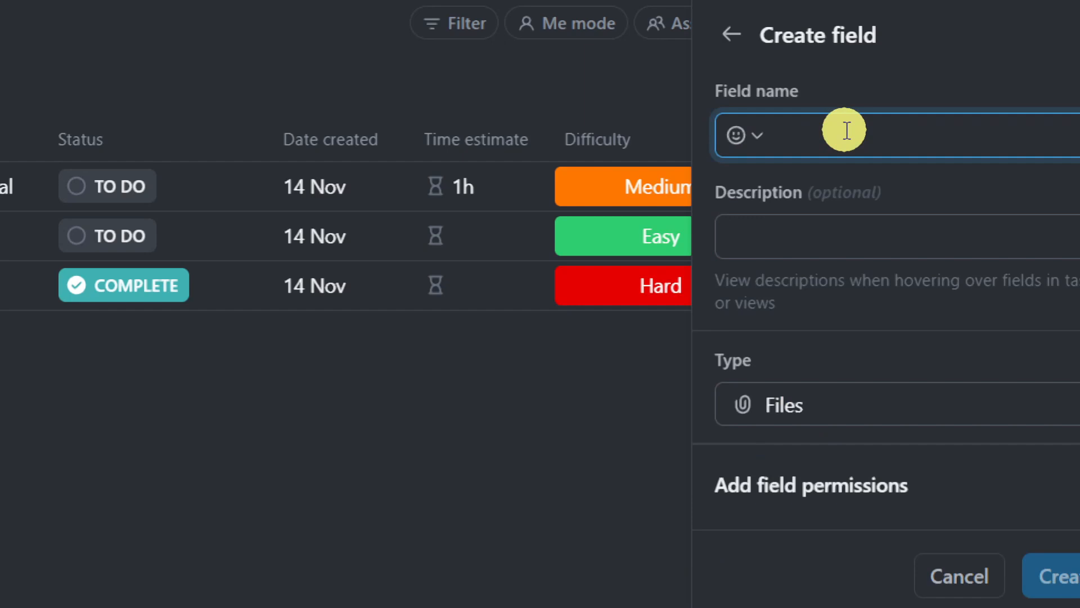
type("File")
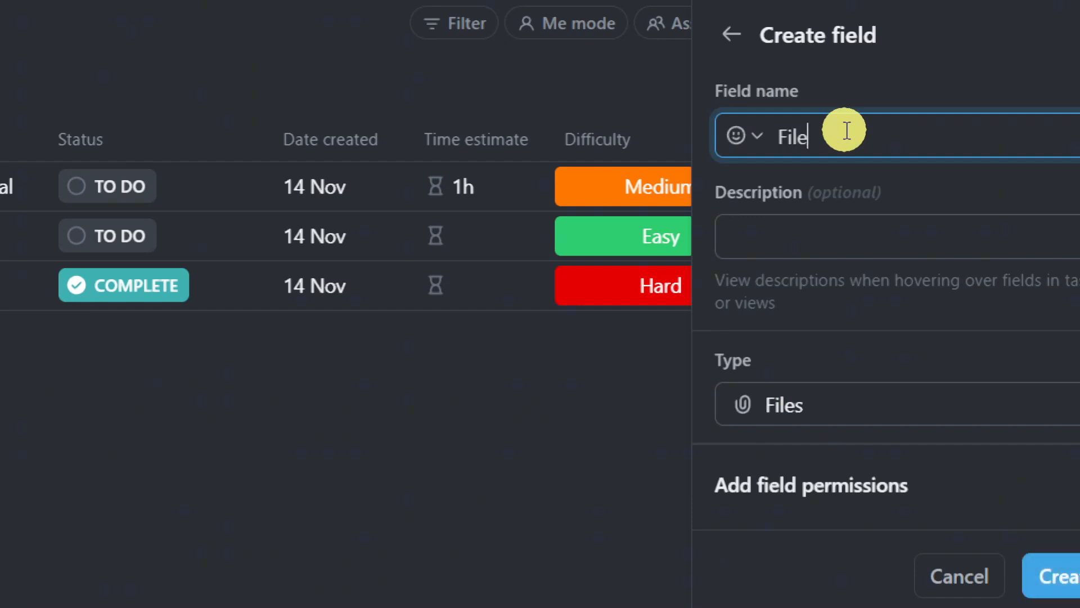
left_click(1057, 575)
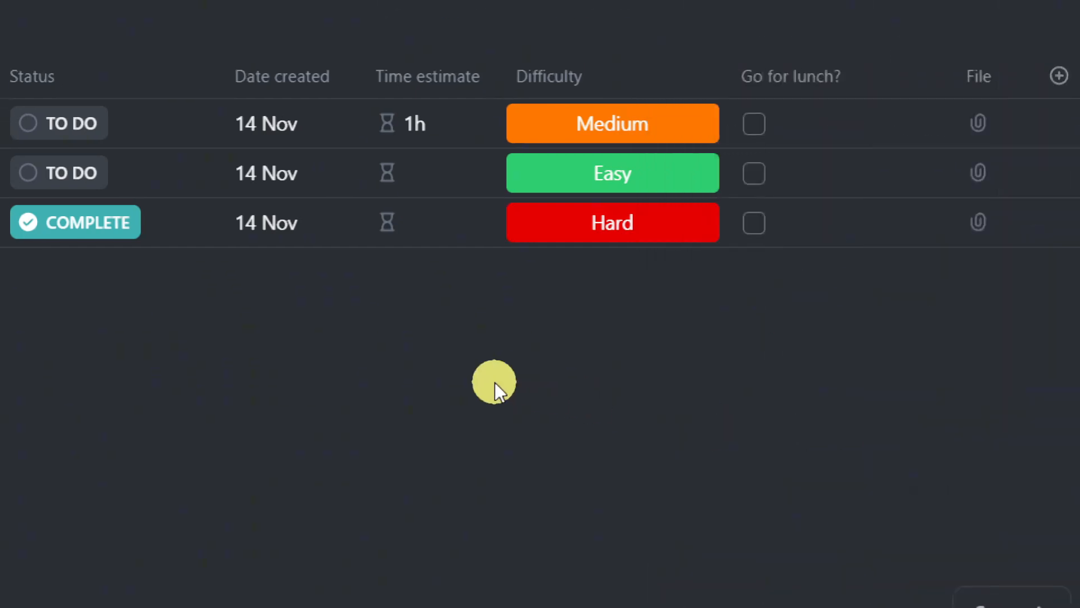
key("ctrl+minus")
left_click(613, 311)
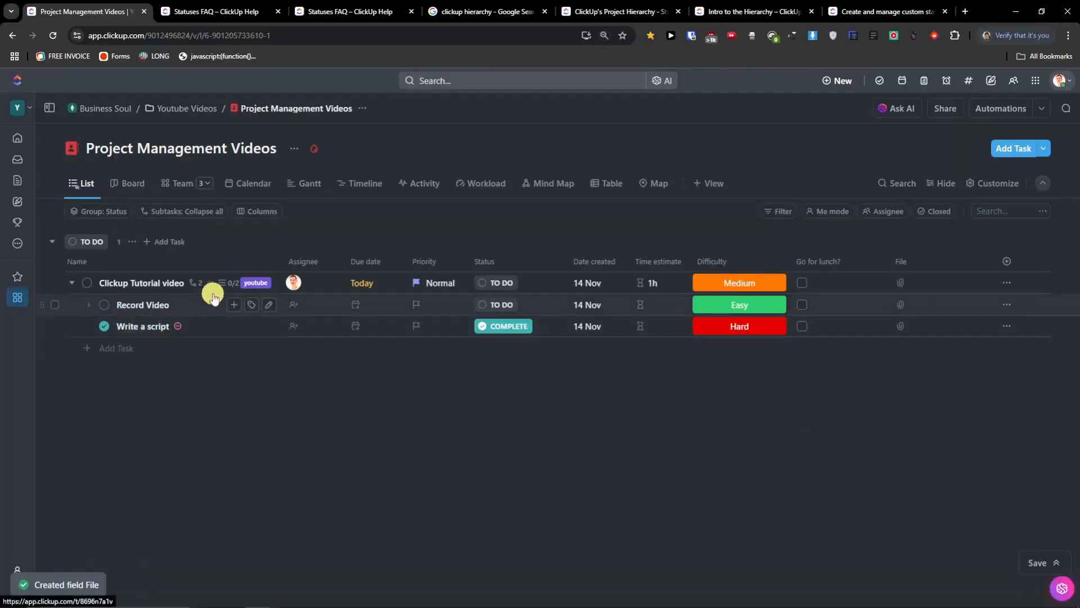
- Add a 'Youtube Thumbnail' subtask on the Clickup Tutorial video task page, then close it
left_click(147, 285)
left_click(147, 288)
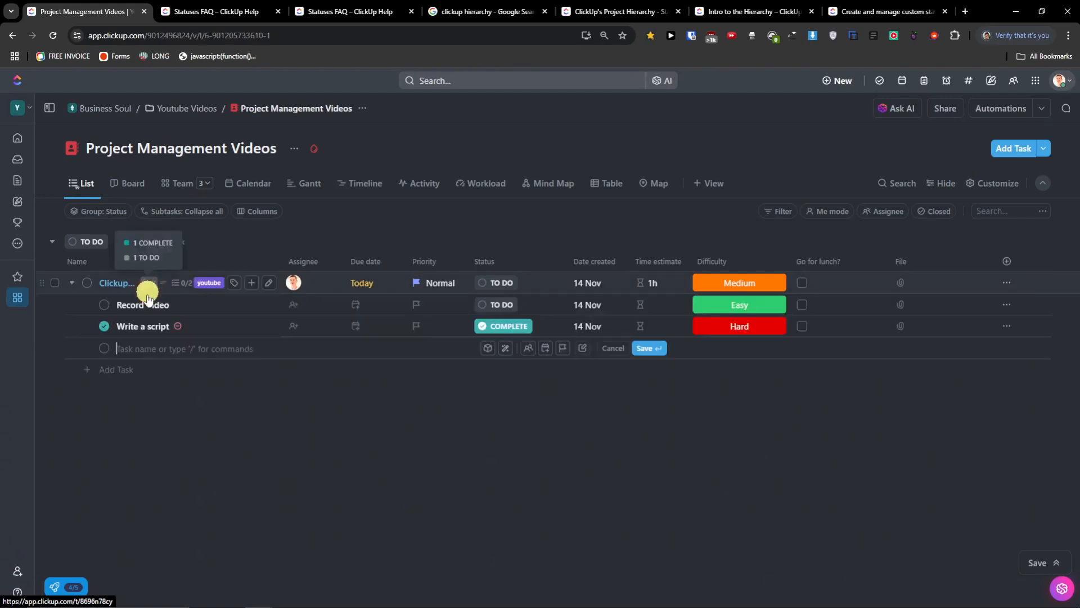
left_click(110, 282)
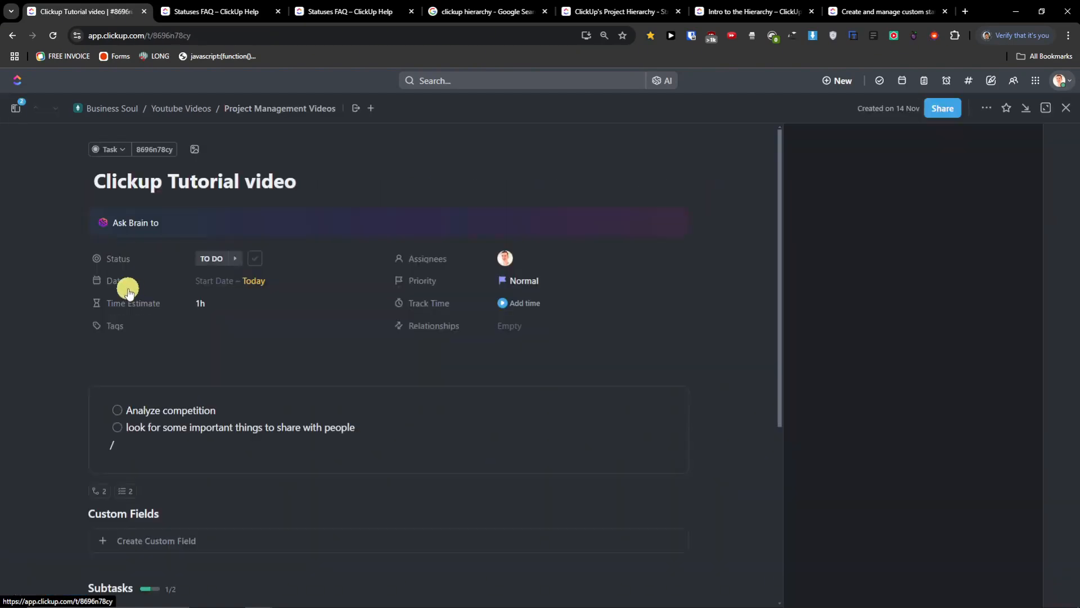
scroll(254, 378, "down", 7)
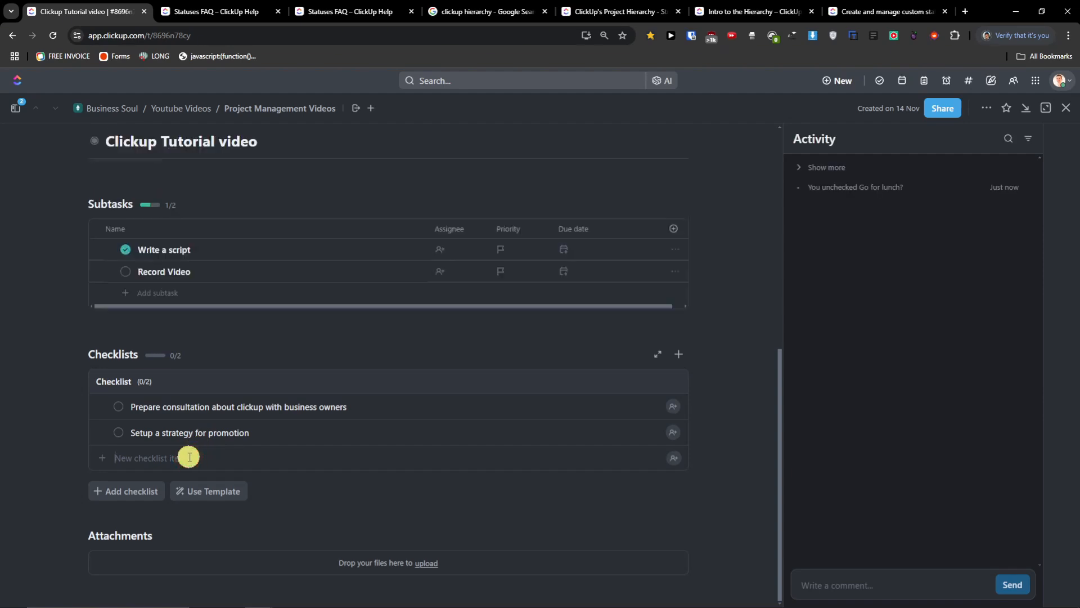
scroll(190, 457, "up", 2)
left_click(174, 405)
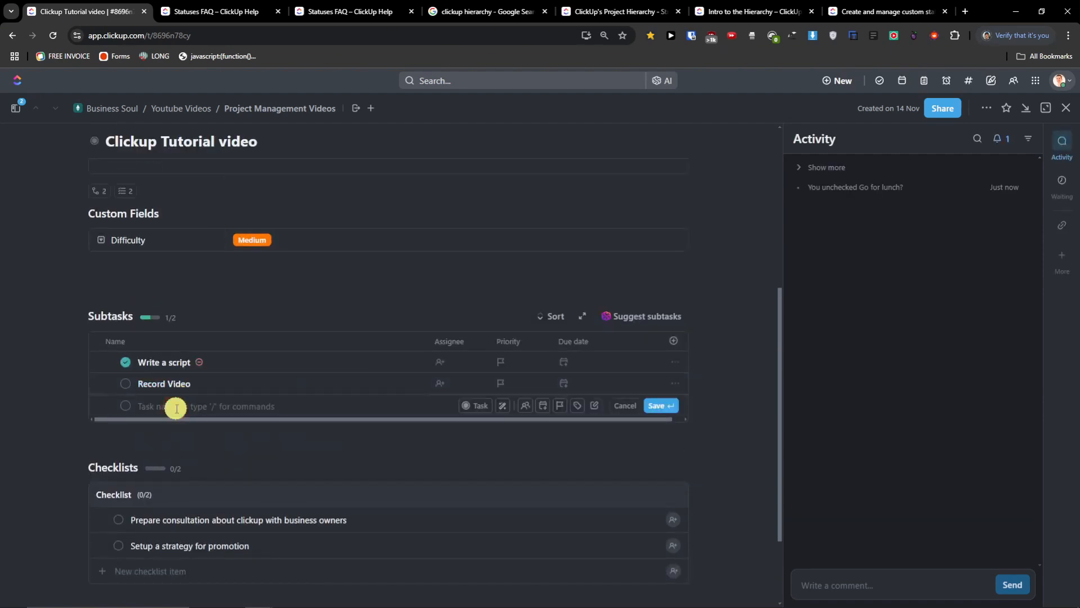
type("Youtube Thumbnail")
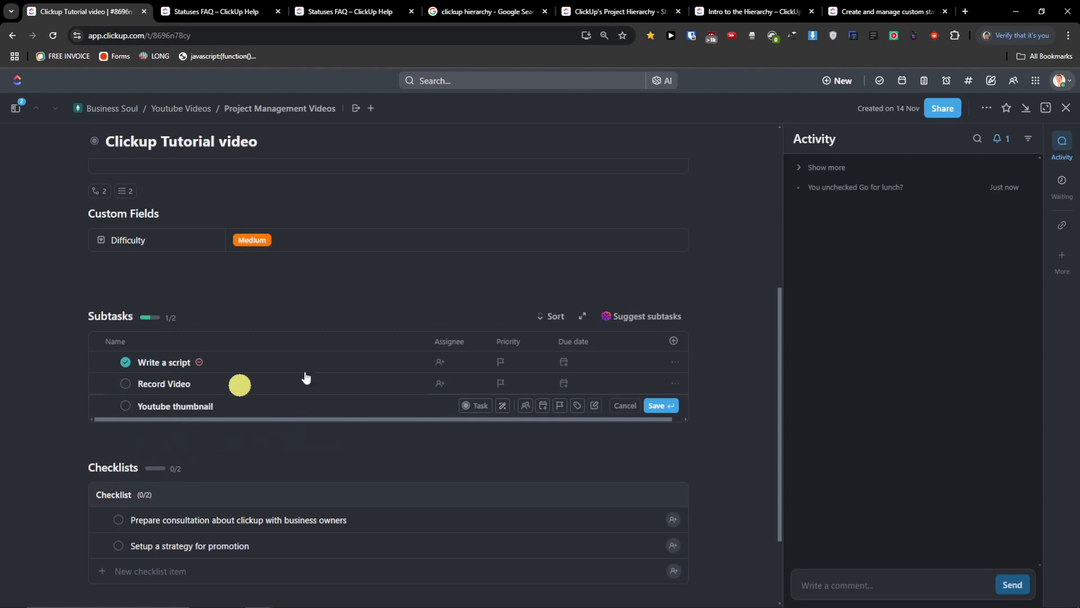
left_click(658, 405)
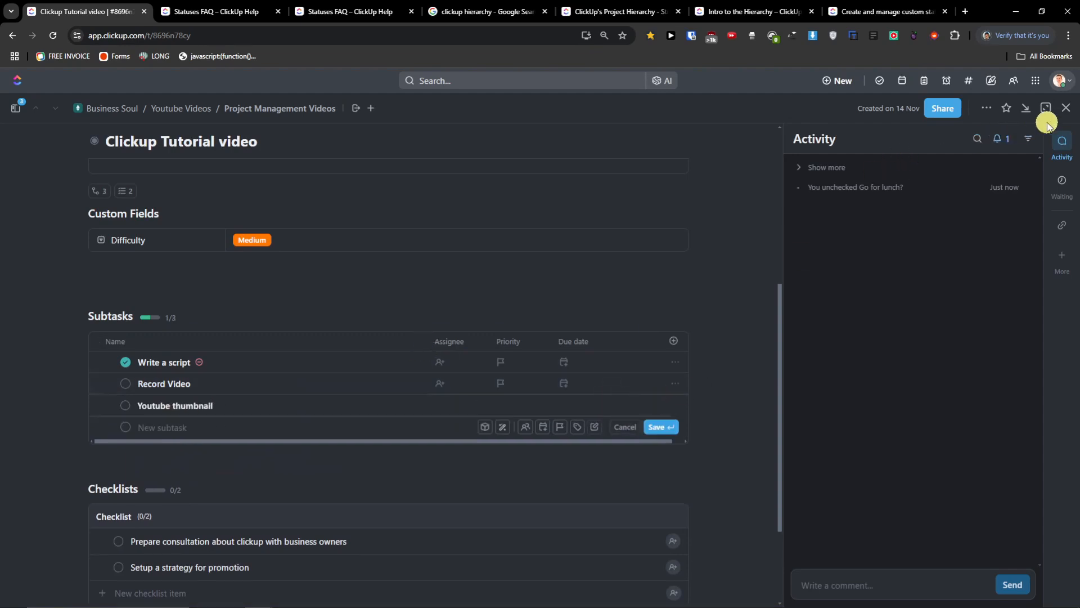
left_click(1066, 110)
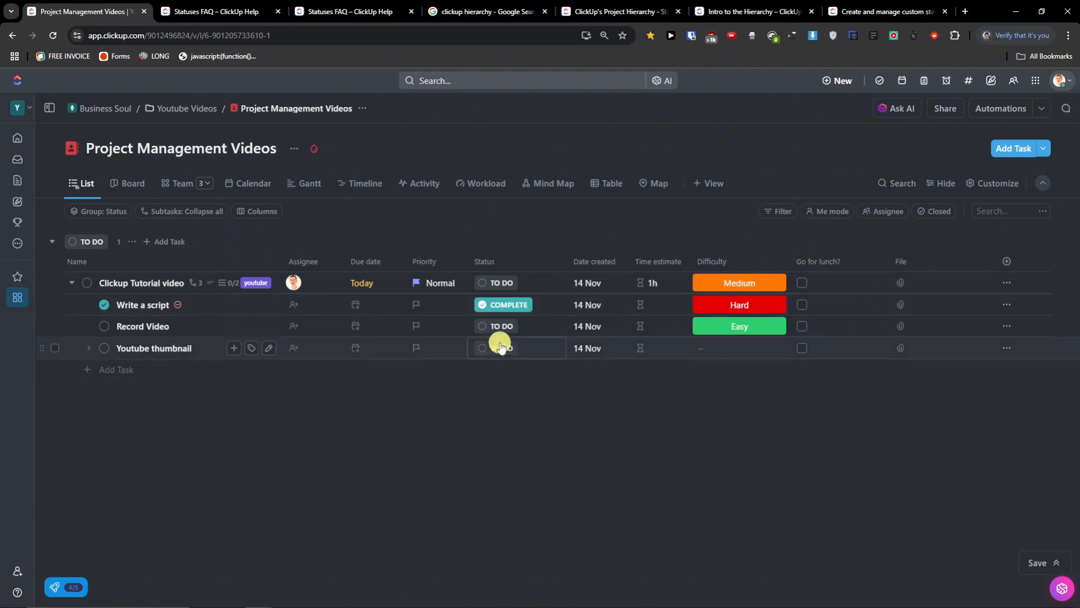
left_click(904, 353)
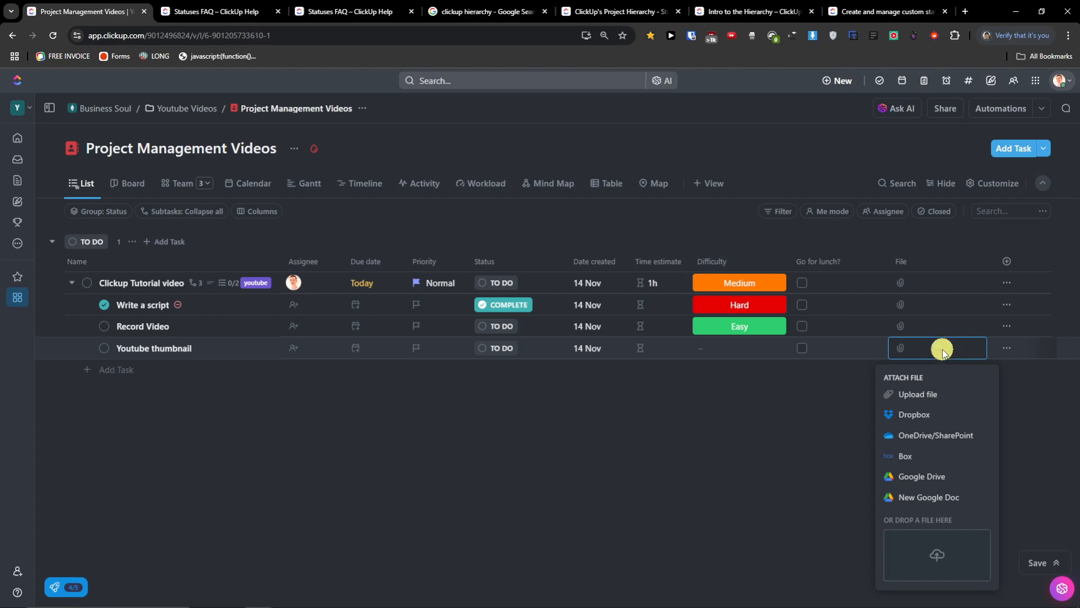
left_click(748, 403)
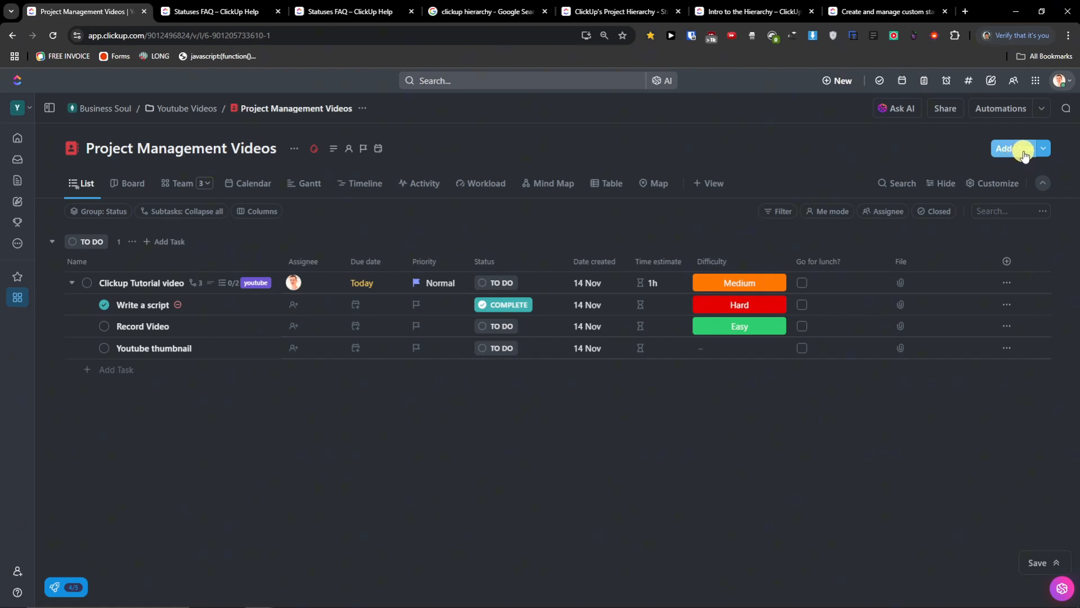
- Create a Money-type custom field named Cost
left_click(1020, 261)
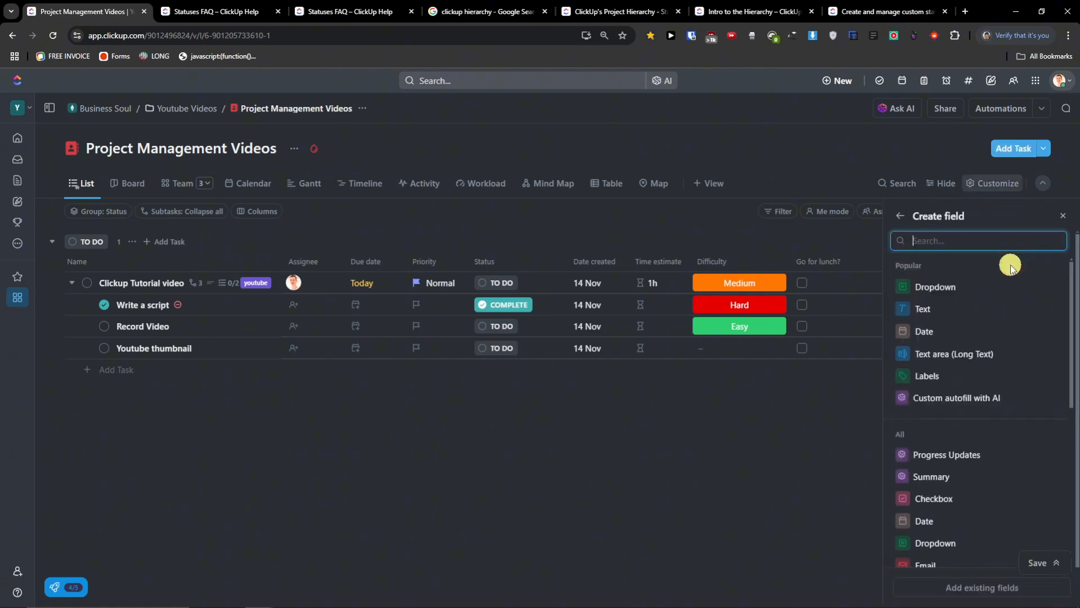
scroll(1013, 405, "down", 5)
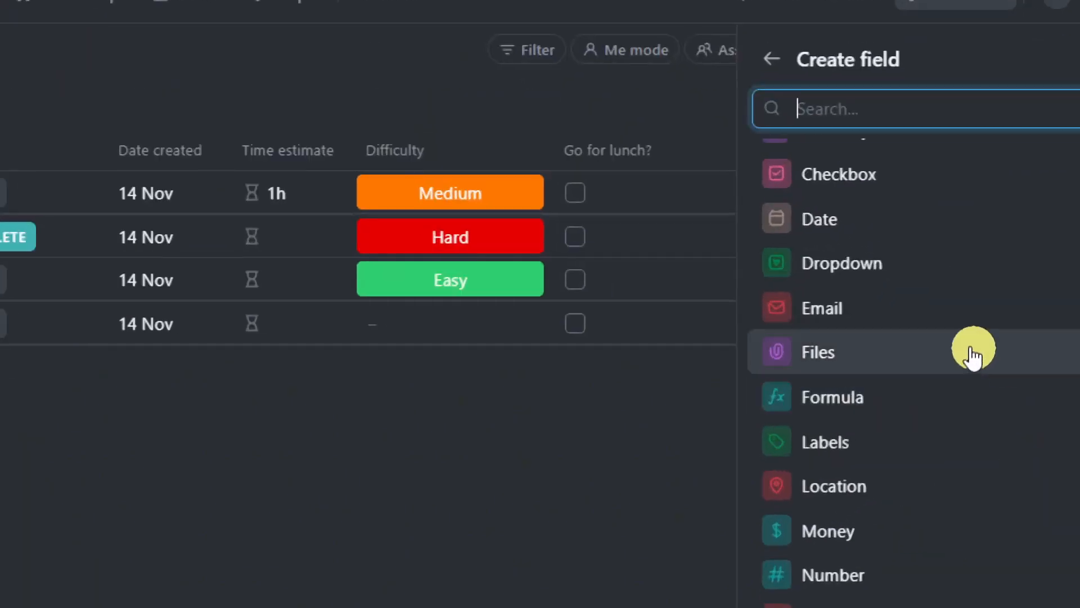
mouse_move(927, 410)
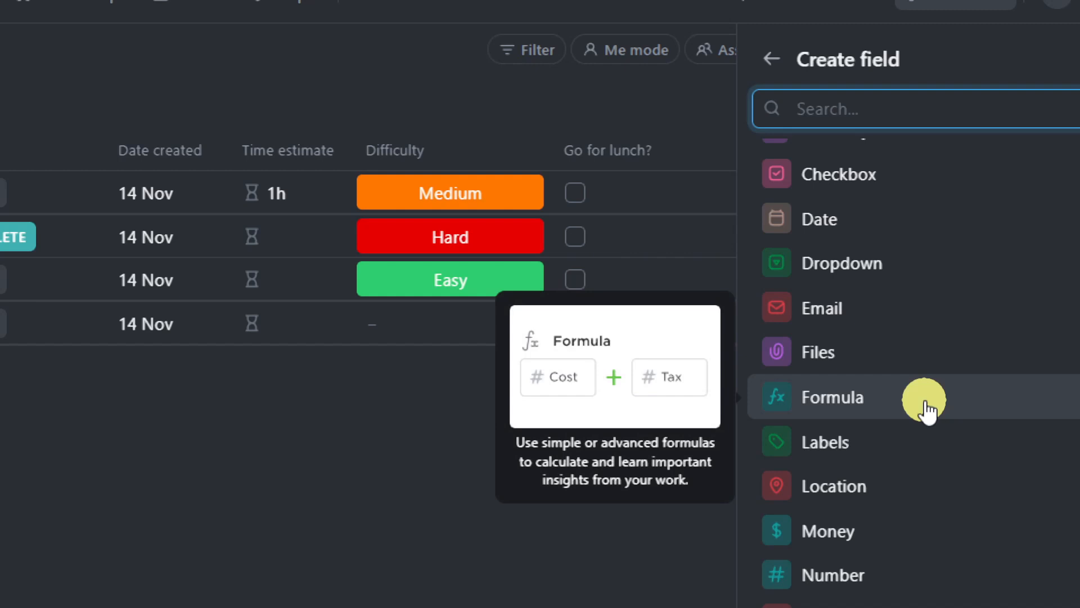
mouse_move(902, 466)
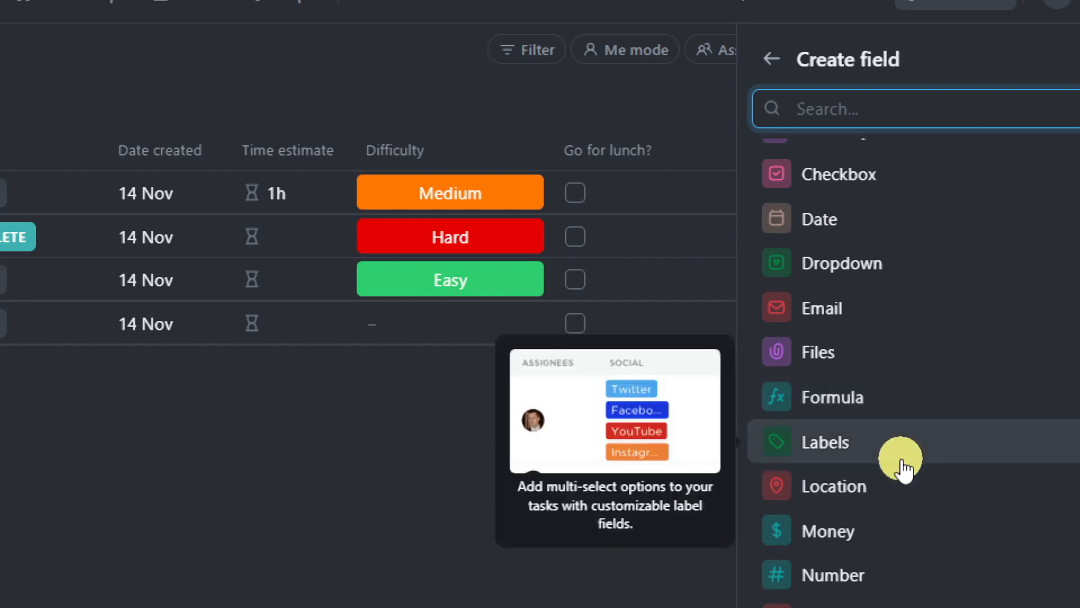
scroll(902, 466, "down", 4)
mouse_move(864, 273)
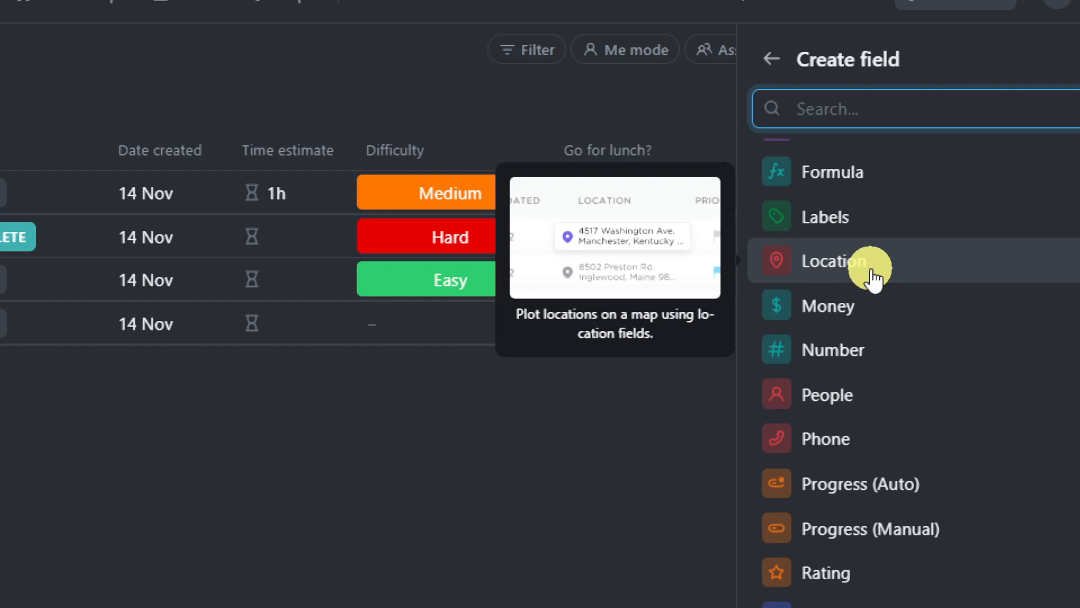
mouse_move(877, 305)
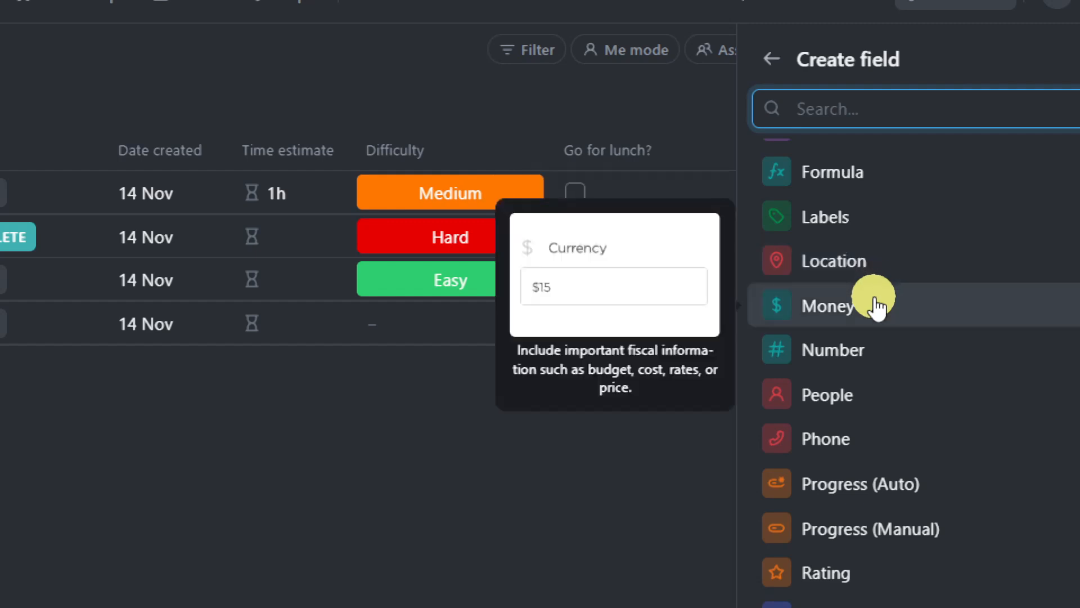
left_click(877, 304)
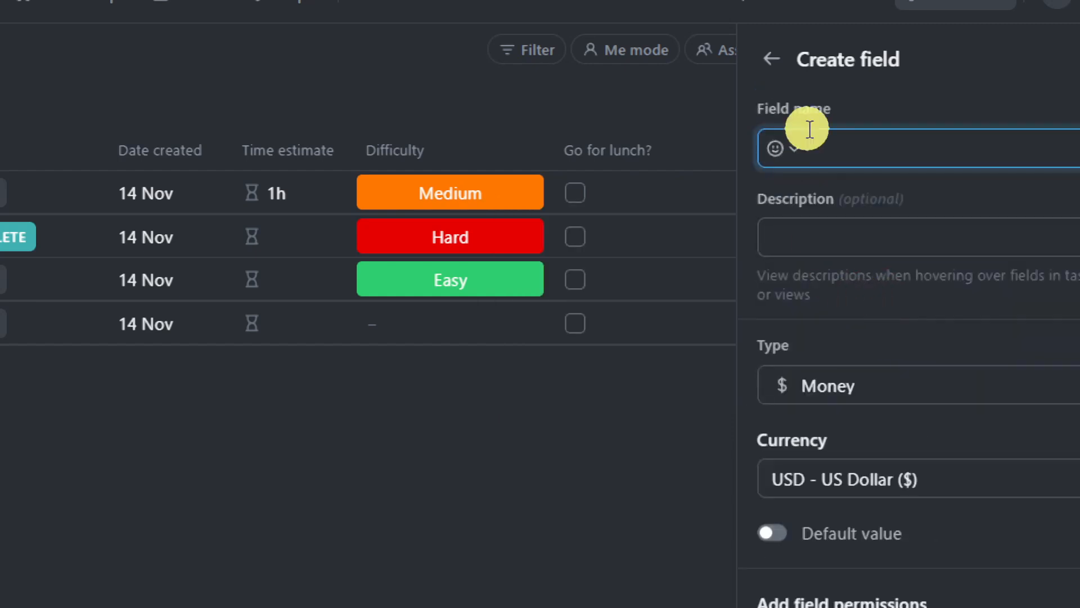
key("super+space")
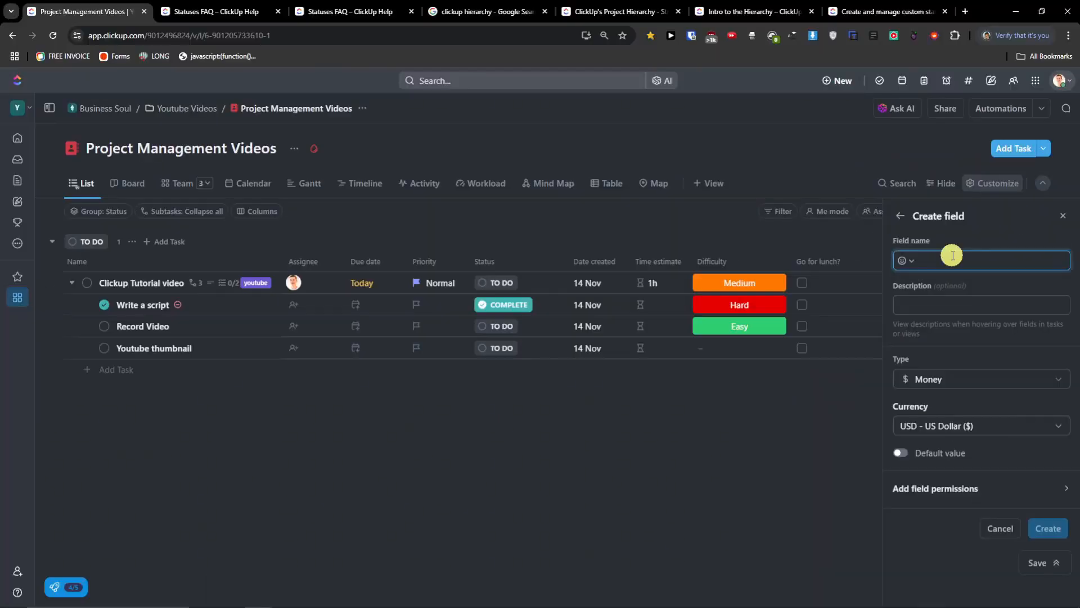
type("Co")
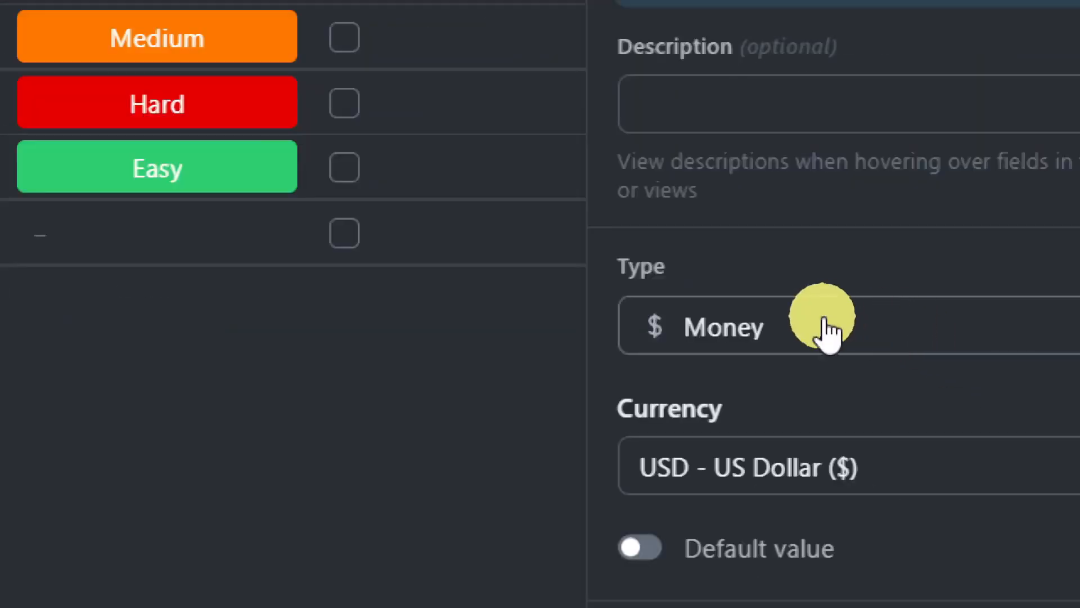
left_click(825, 330)
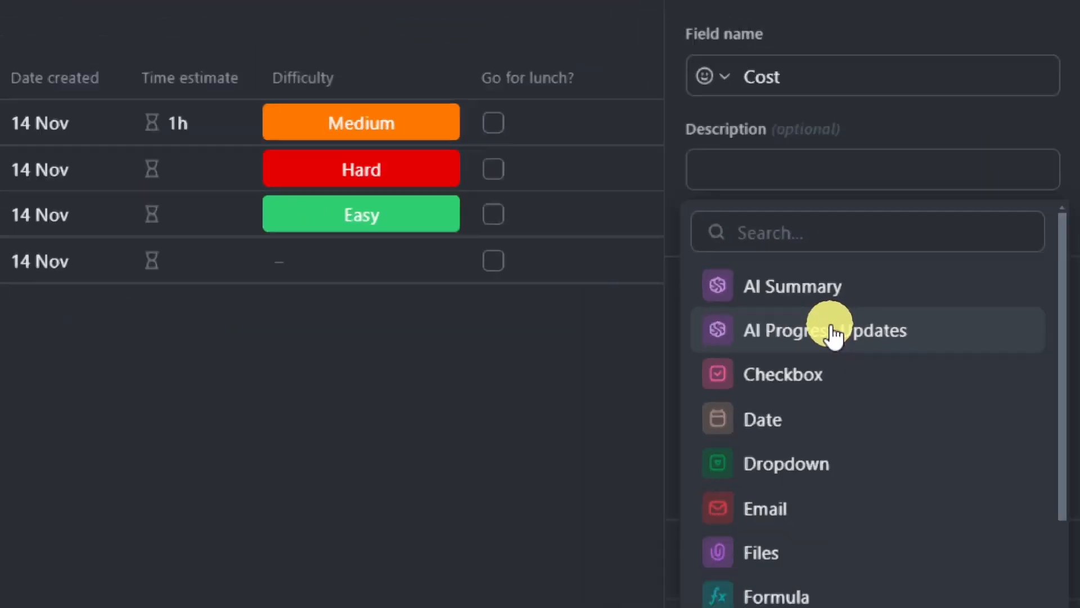
left_click(921, 206)
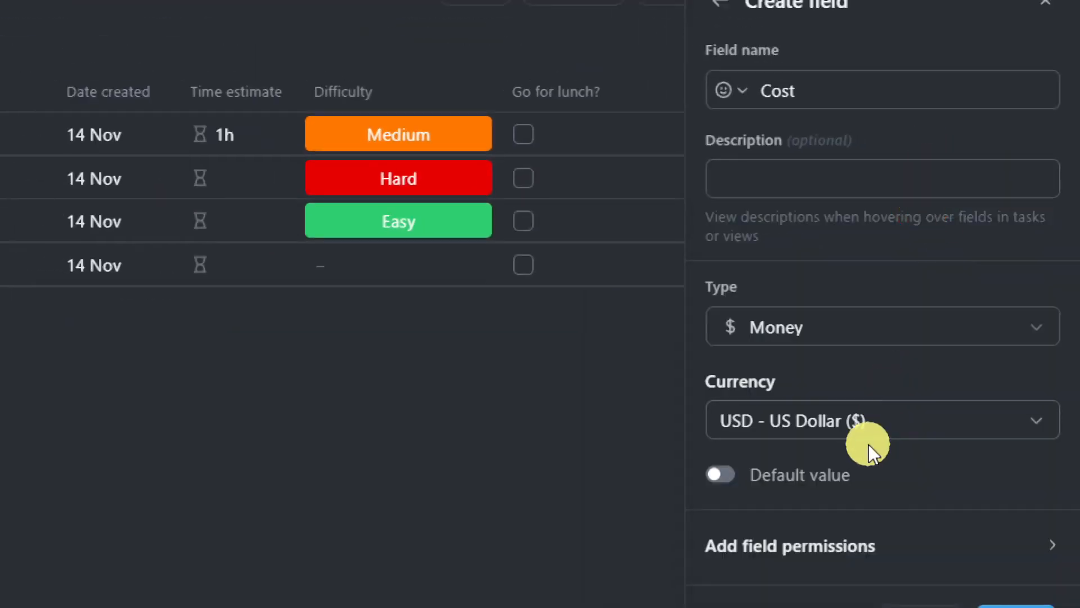
left_click(1017, 606)
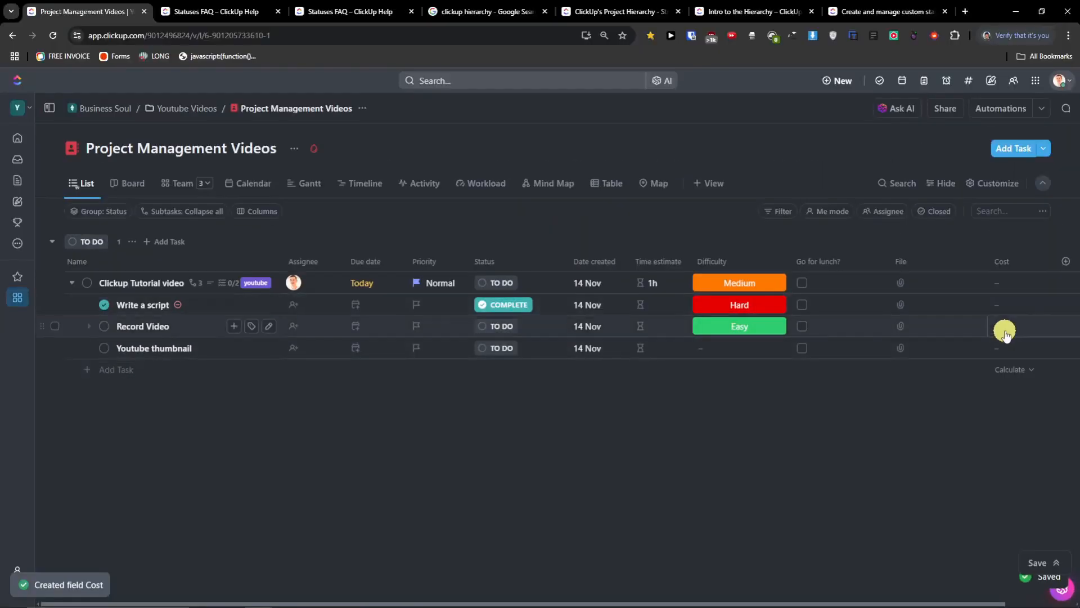
- Enter a cost of $10 for the Youtube thumbnail subtask
left_click(1015, 354)
type("10")
left_click(964, 423)
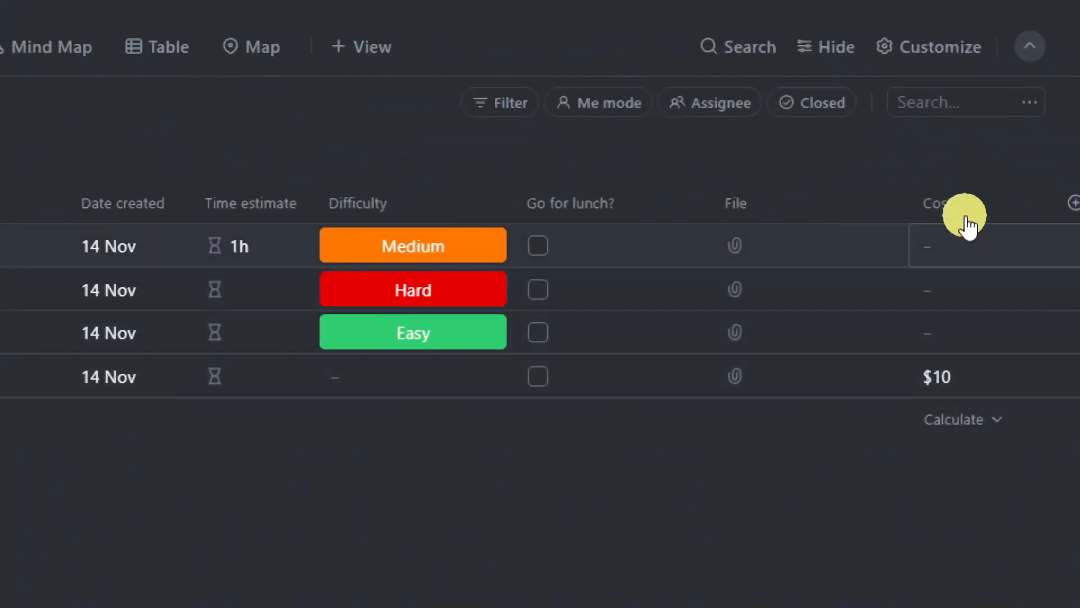
left_click(1008, 220)
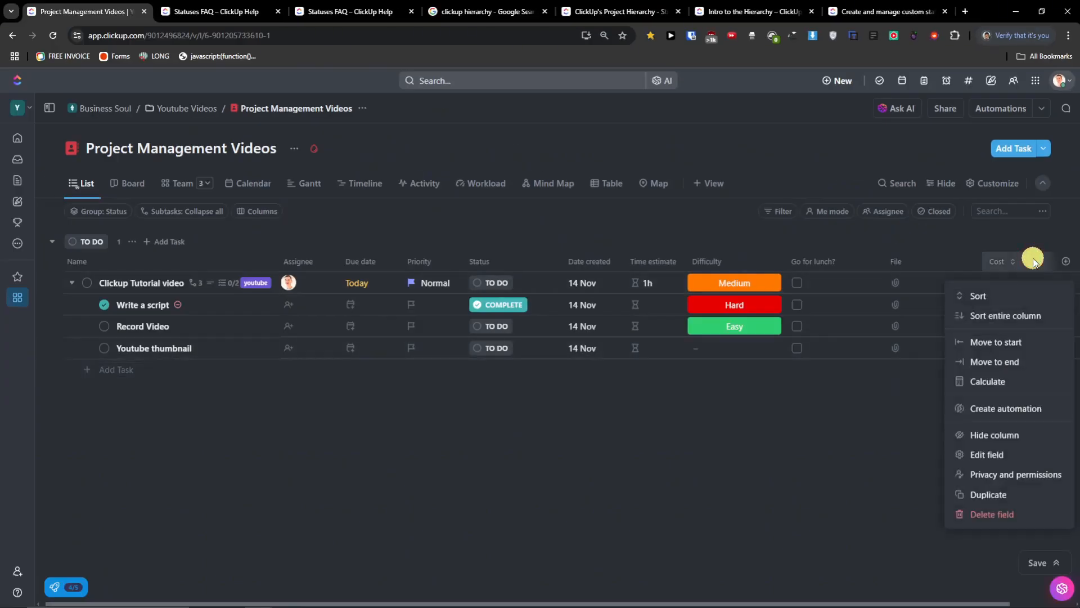
- Delete the Go for lunch? field from the list
left_click(838, 254)
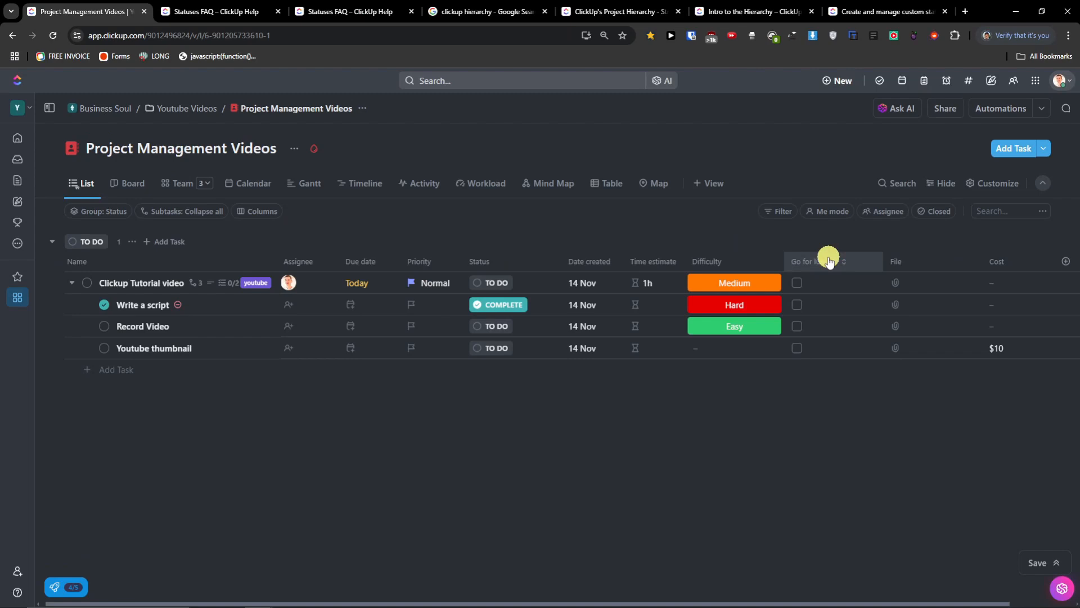
left_click(828, 256)
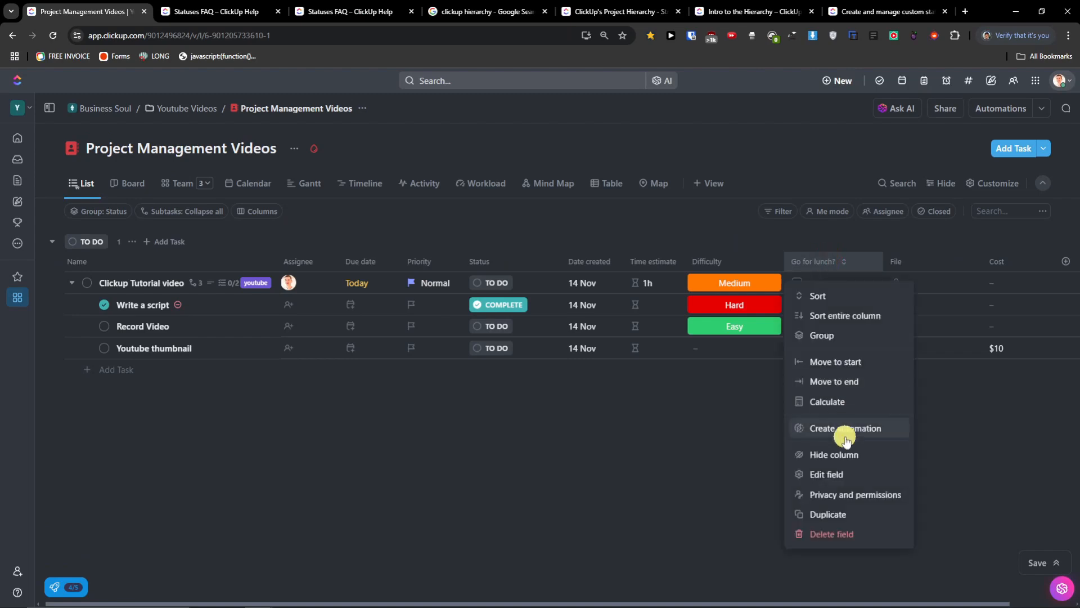
left_click(813, 261)
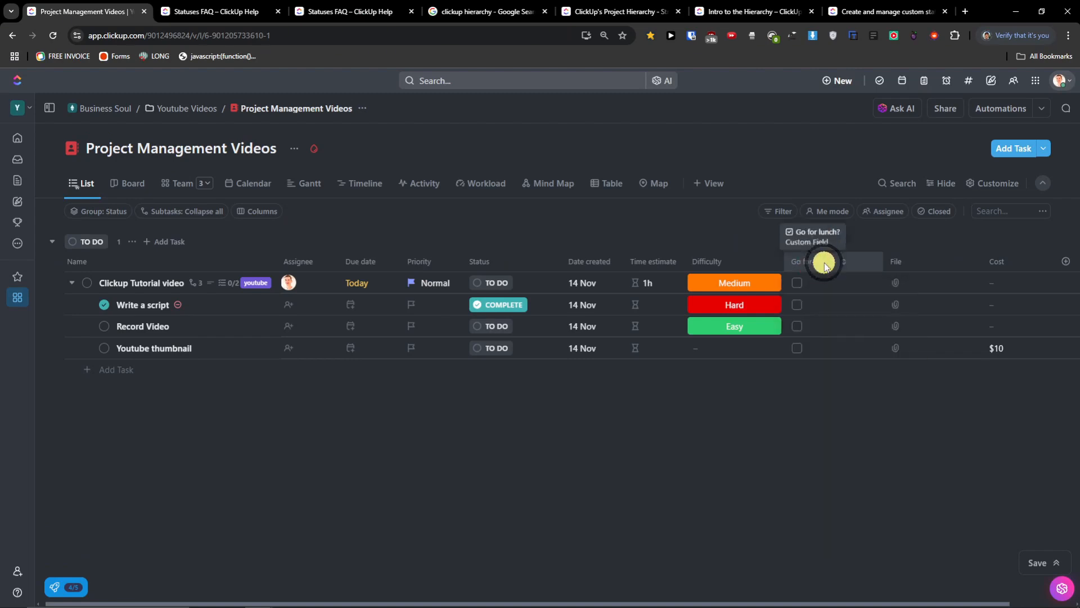
left_click(829, 263)
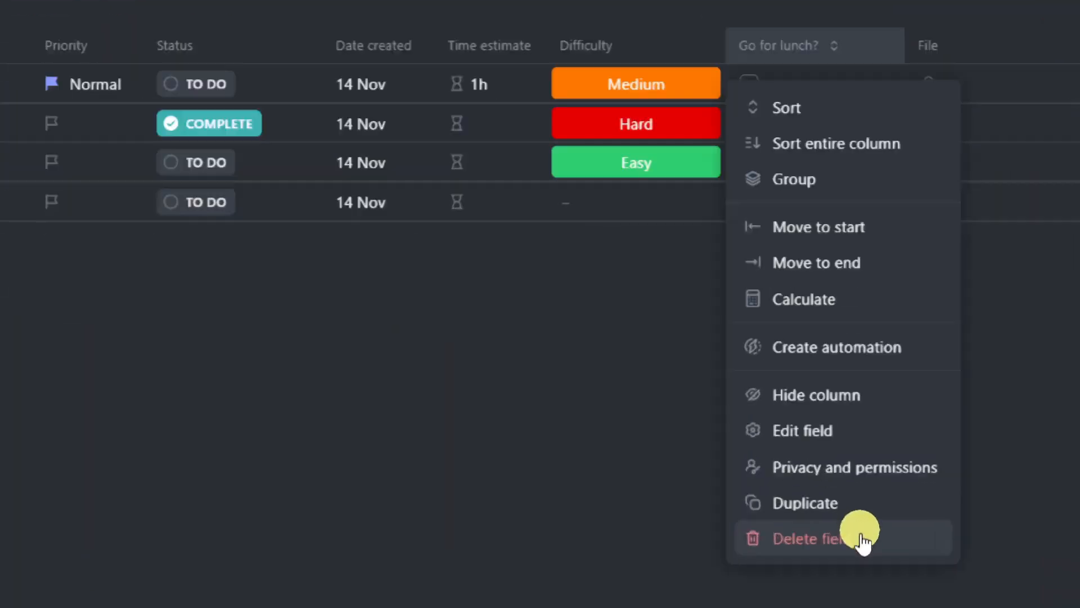
left_click(870, 539)
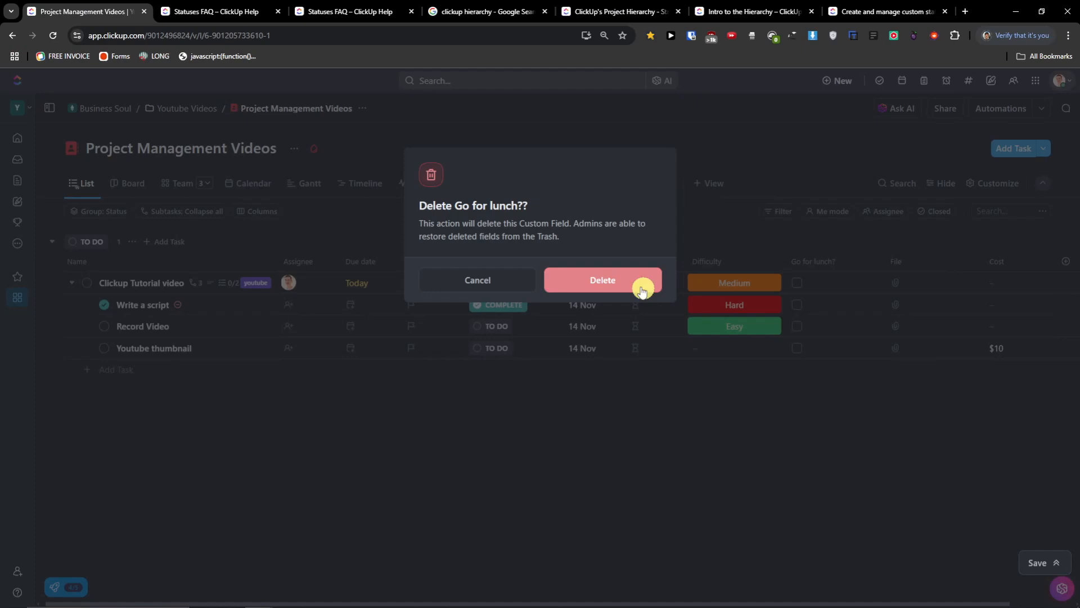
left_click(627, 278)
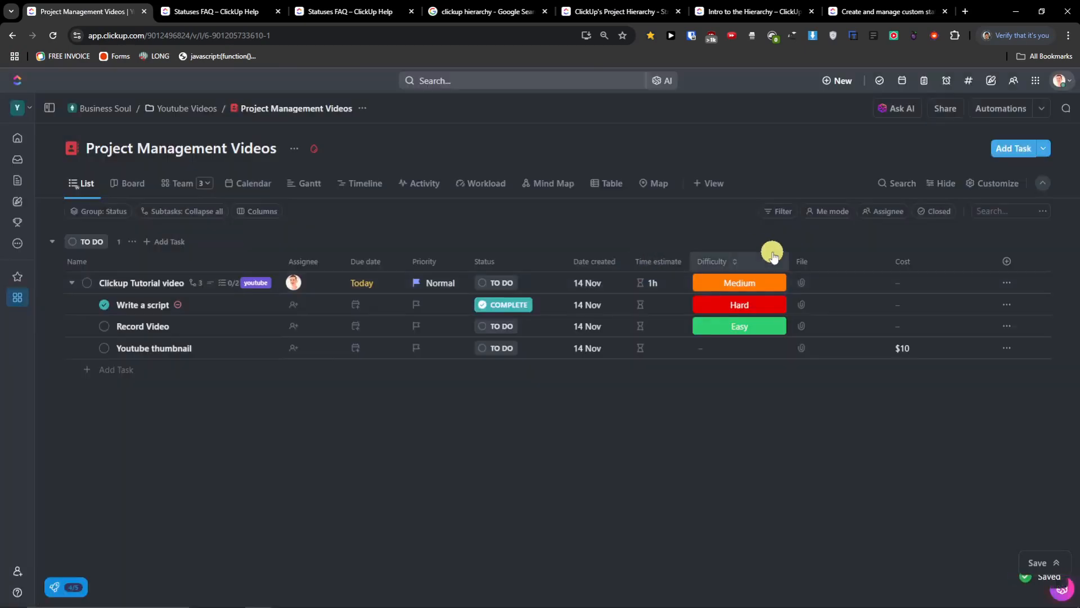
- Move the File column right after the task names, with Difficulty next to it
left_click(799, 258)
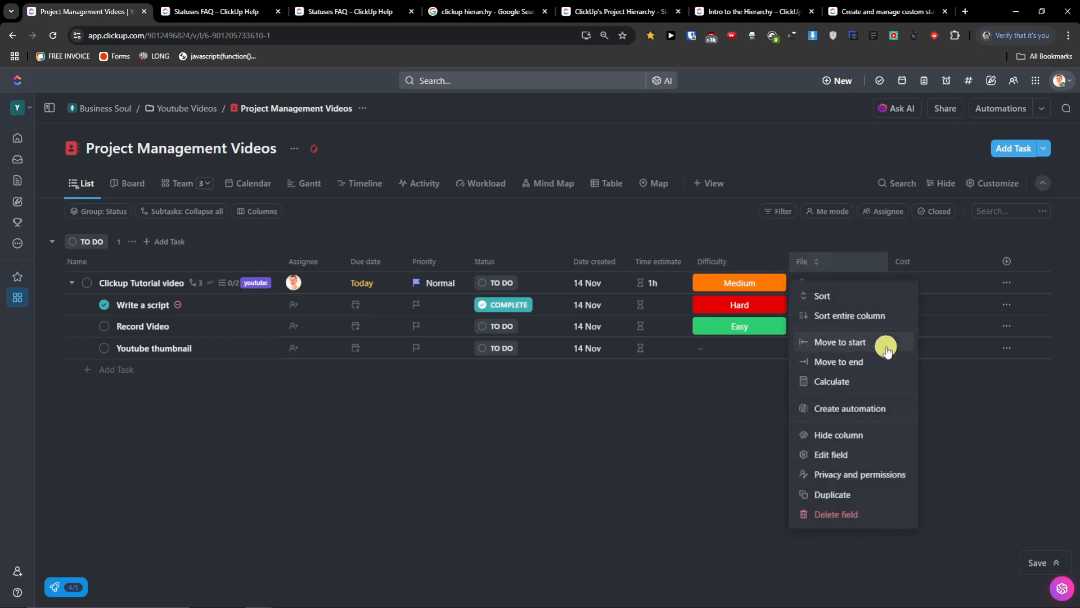
left_click(801, 255)
left_click_drag(801, 255, 299, 261)
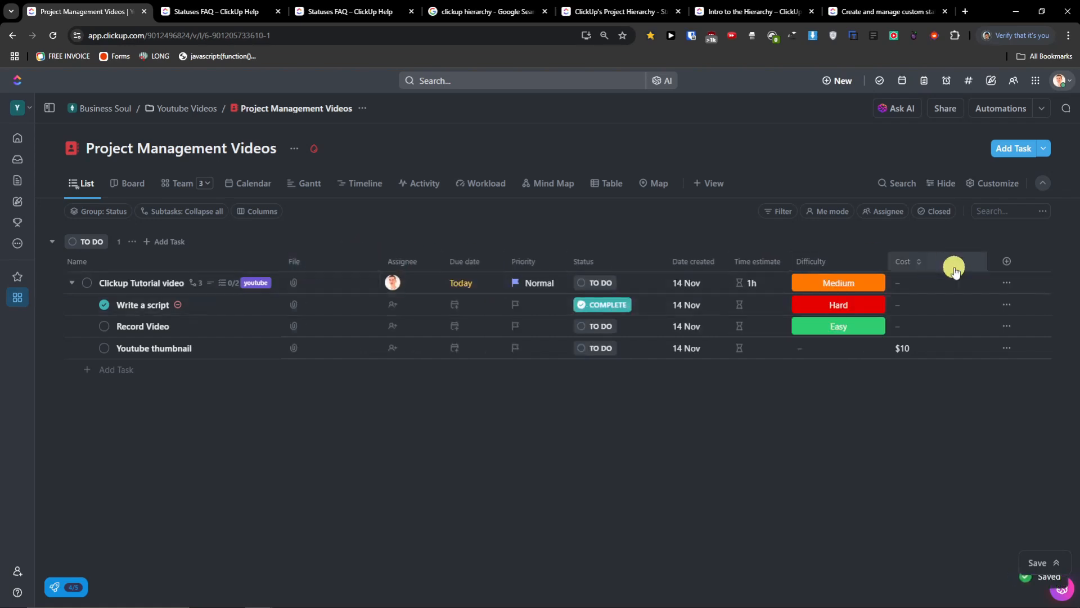
left_click_drag(834, 268, 424, 253)
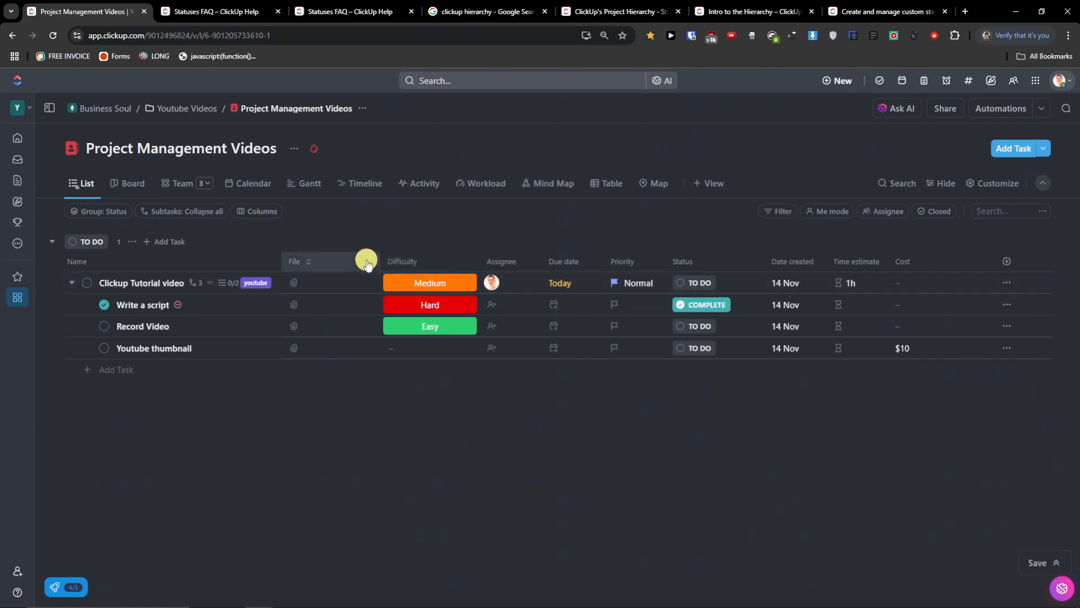
- Browse the custom field types down to Progress (Auto), Progress (Manual) and Rating
left_click(1007, 261)
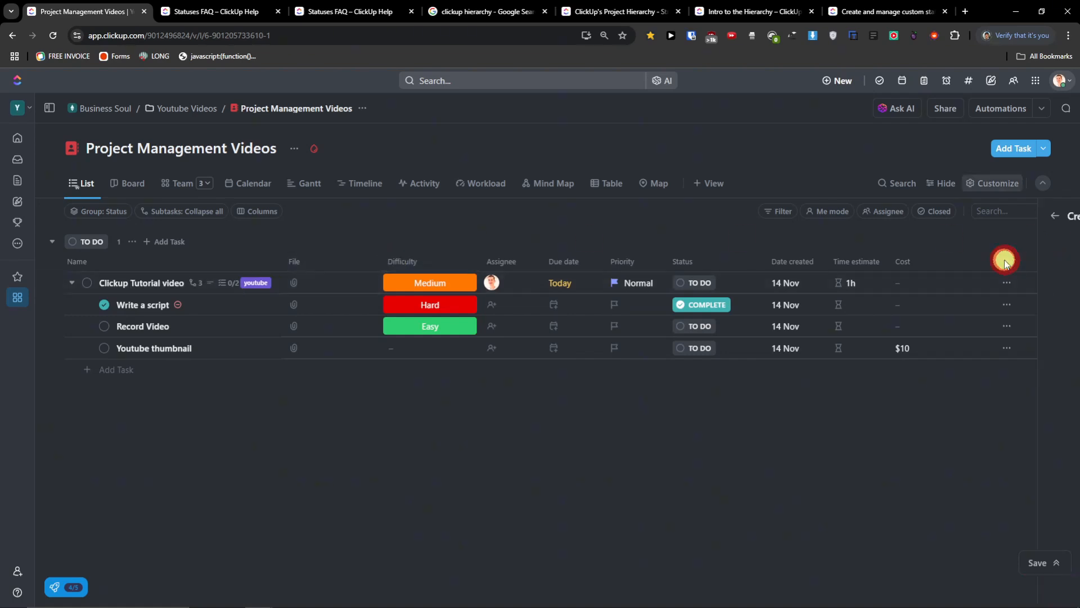
scroll(1026, 502, "down", 3)
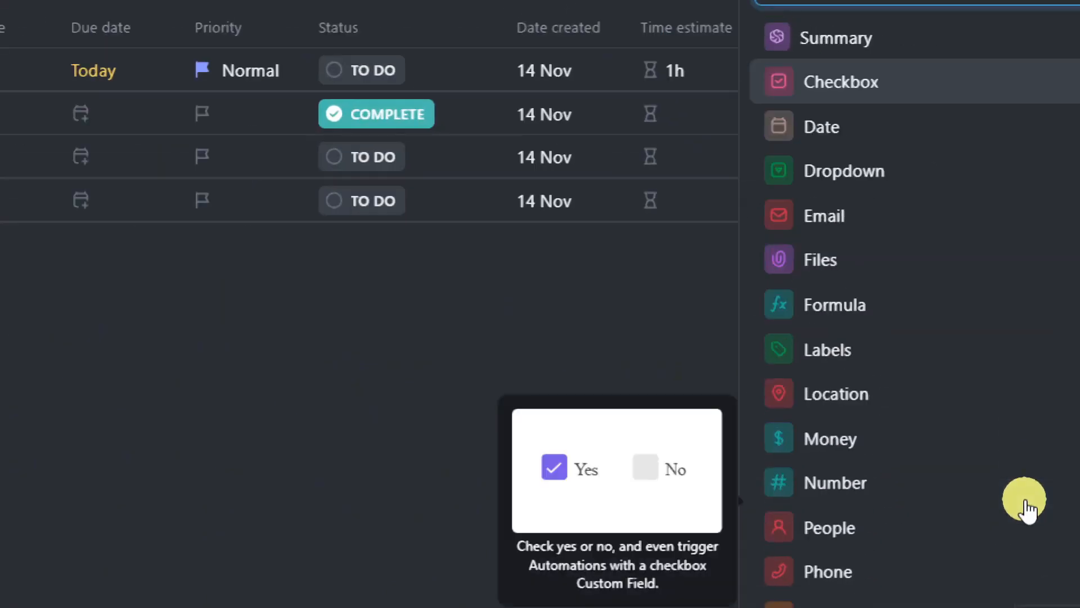
scroll(1026, 502, "down", 1)
mouse_move(940, 457)
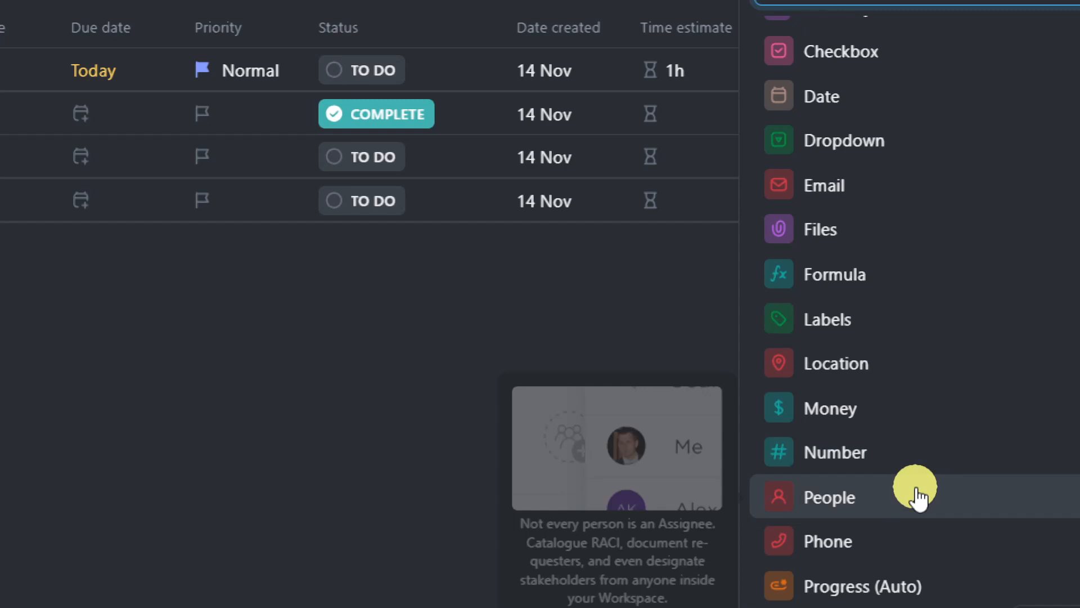
scroll(906, 462, "down", 4)
mouse_move(828, 273)
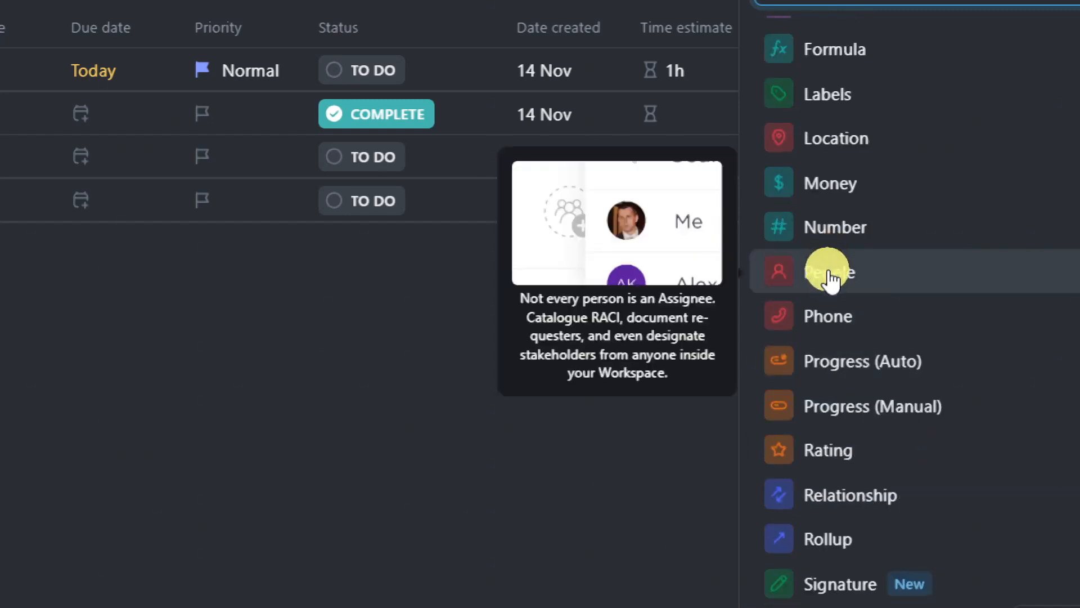
mouse_move(829, 315)
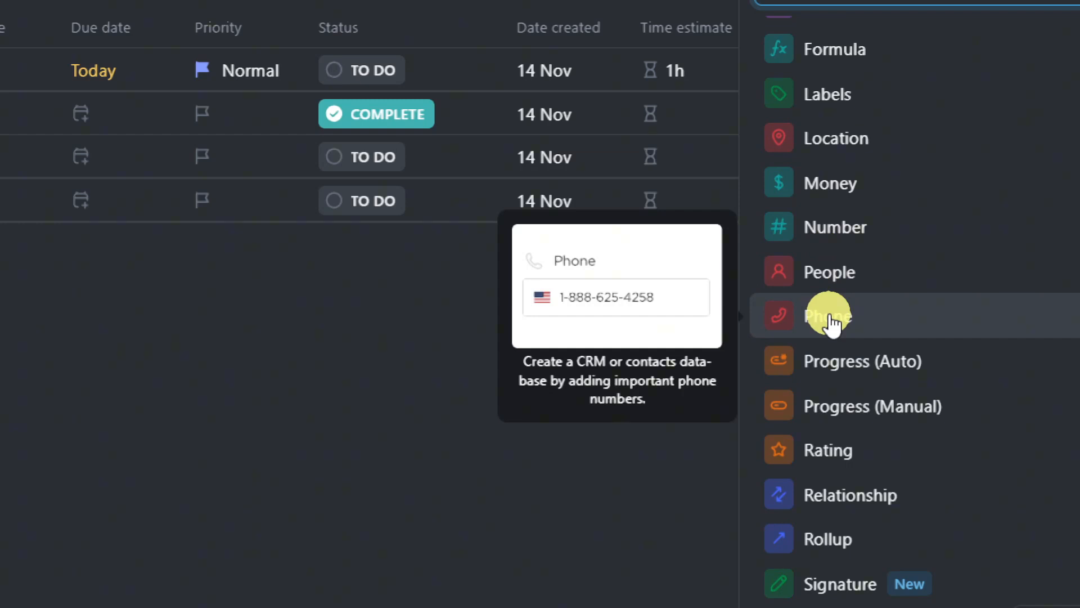
mouse_move(832, 363)
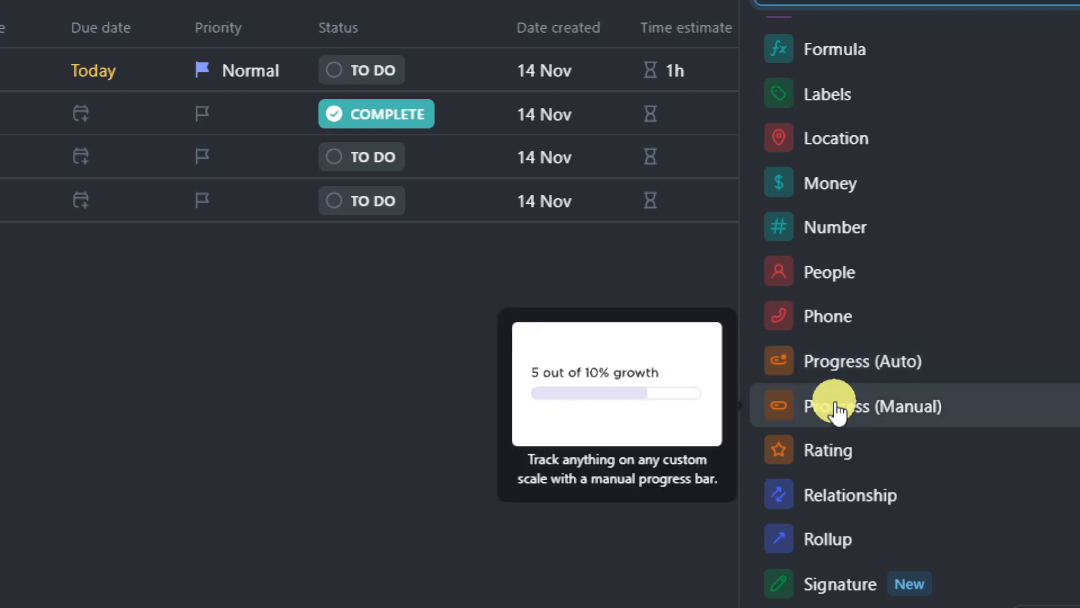
- Create a Progress (Manual) custom field named Scale
left_click(839, 408)
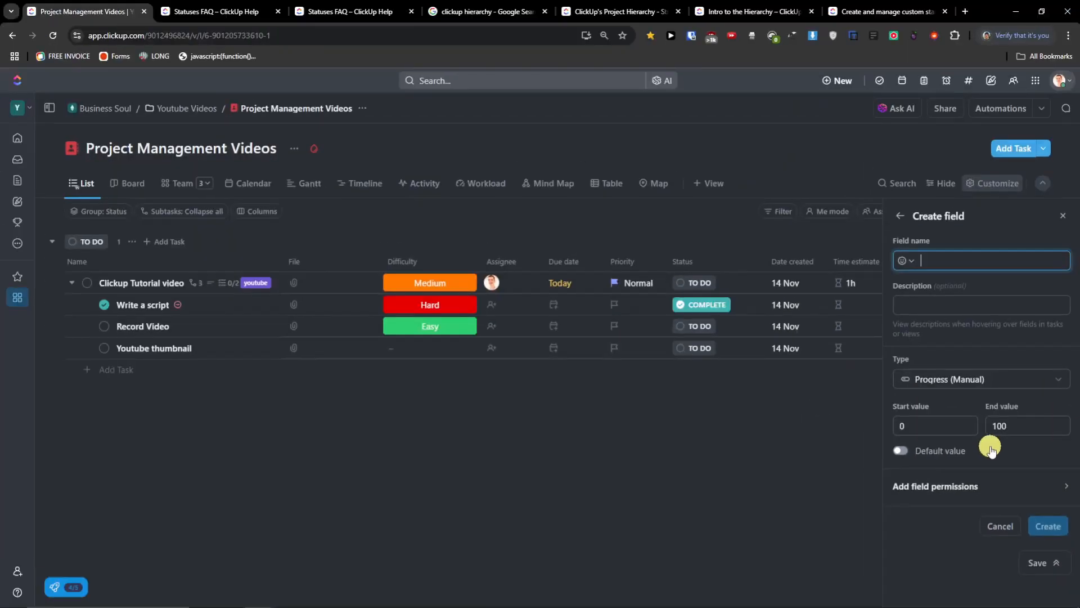
type("Scale")
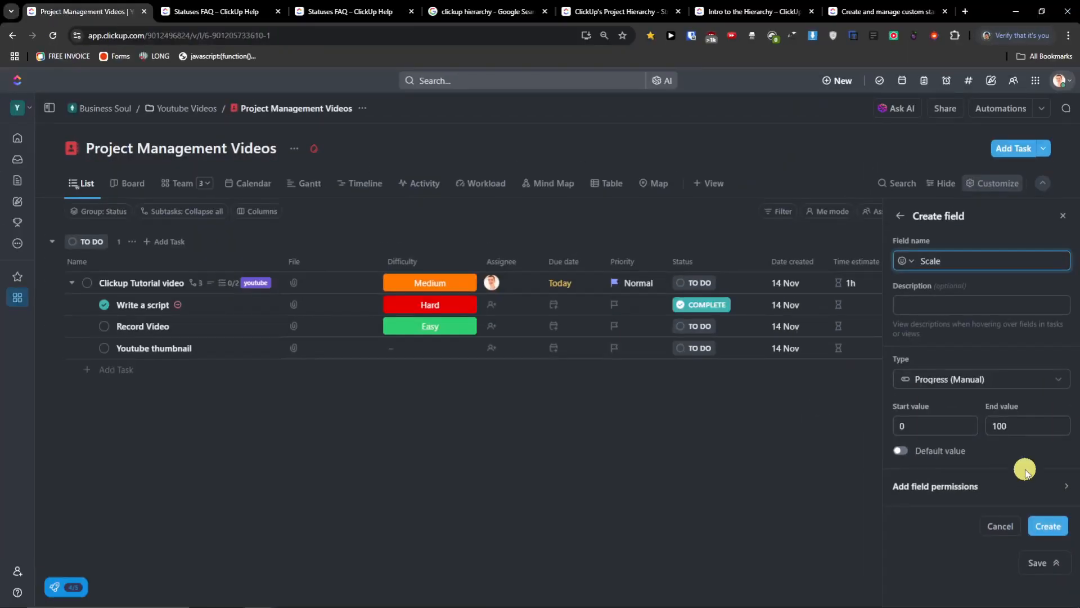
left_click(1049, 525)
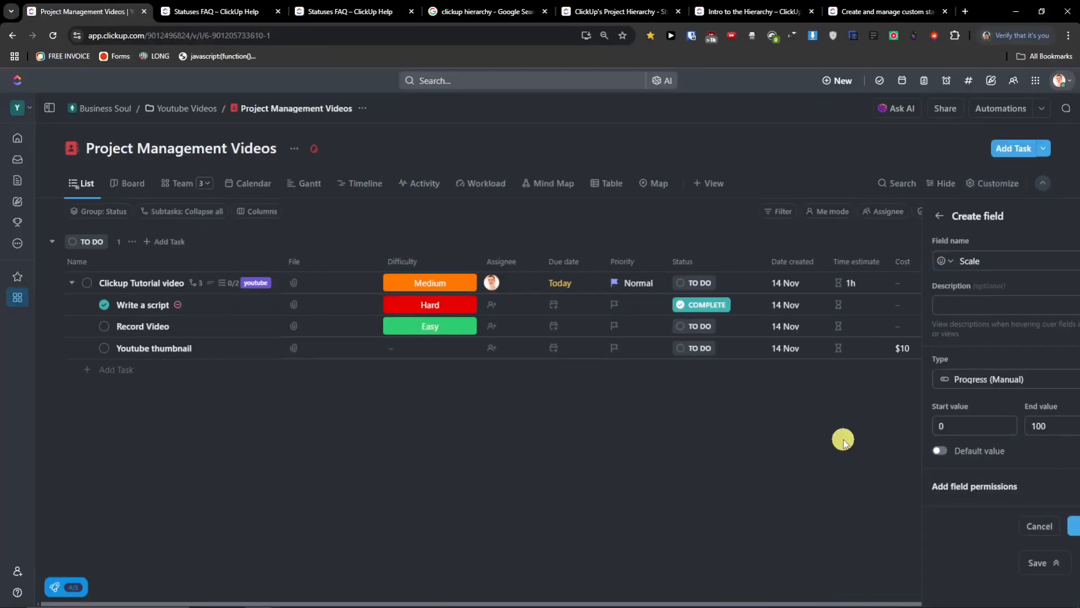
- Set the four tasks' Scale values to 84, 30, 18 and 73
left_click_drag(996, 283, 1027, 294)
left_click_drag(940, 325, 1043, 326)
left_click(946, 369)
left_click_drag(947, 372, 962, 369)
left_click_drag(955, 415, 1034, 414)
left_click_drag(1041, 332, 978, 326)
left_click(1039, 284)
left_click_drag(1013, 281, 1049, 284)
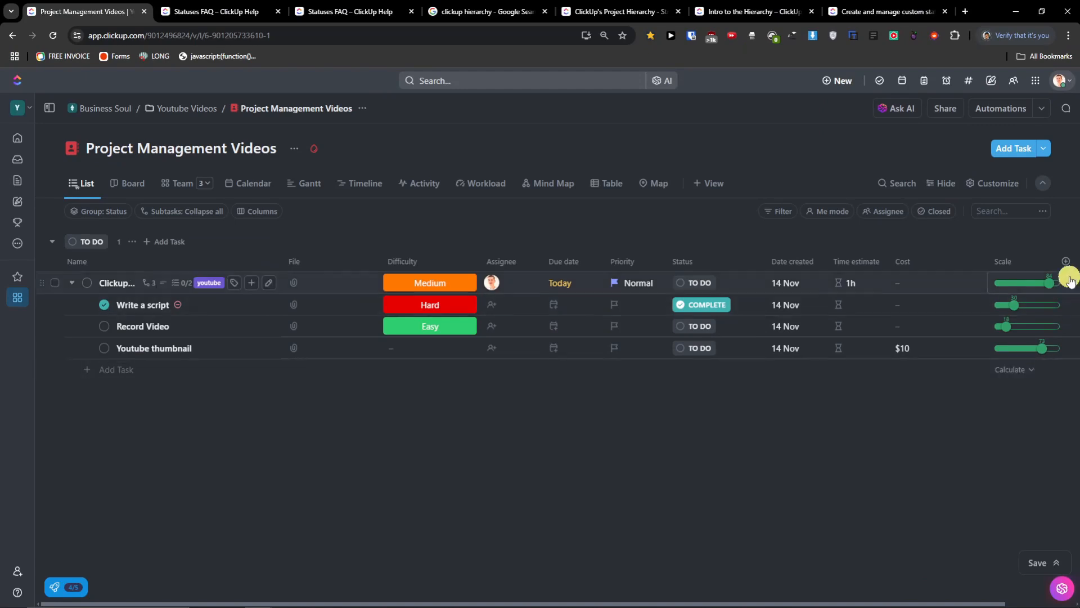
- Reopen Create field and browse down to field types like Rating, Relationship and Rollup
left_click(1070, 271)
scroll(1022, 355, "down", 5)
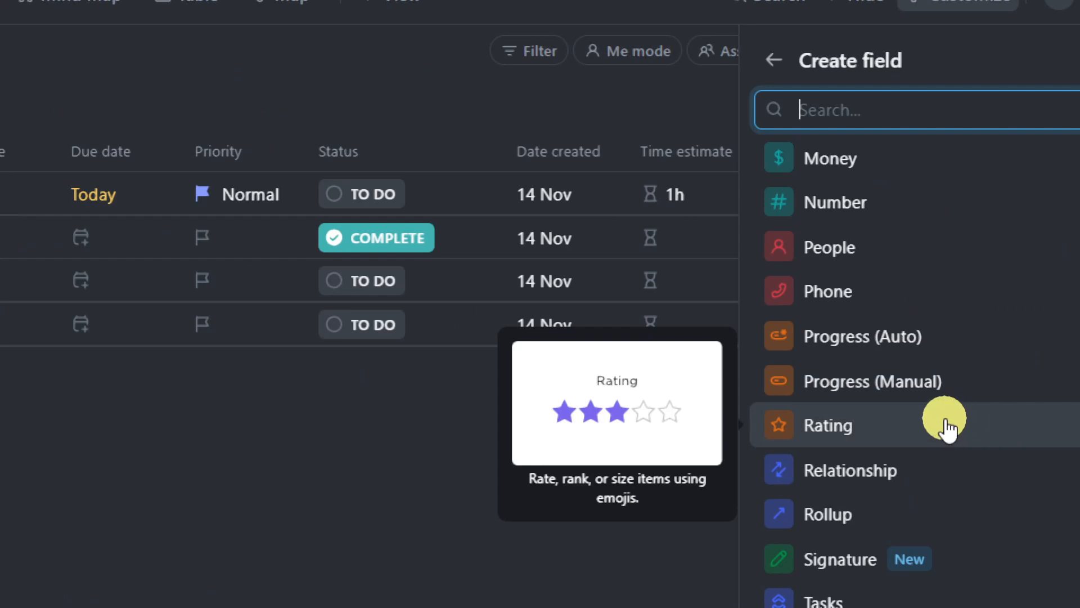
scroll(946, 425, "down", 1)
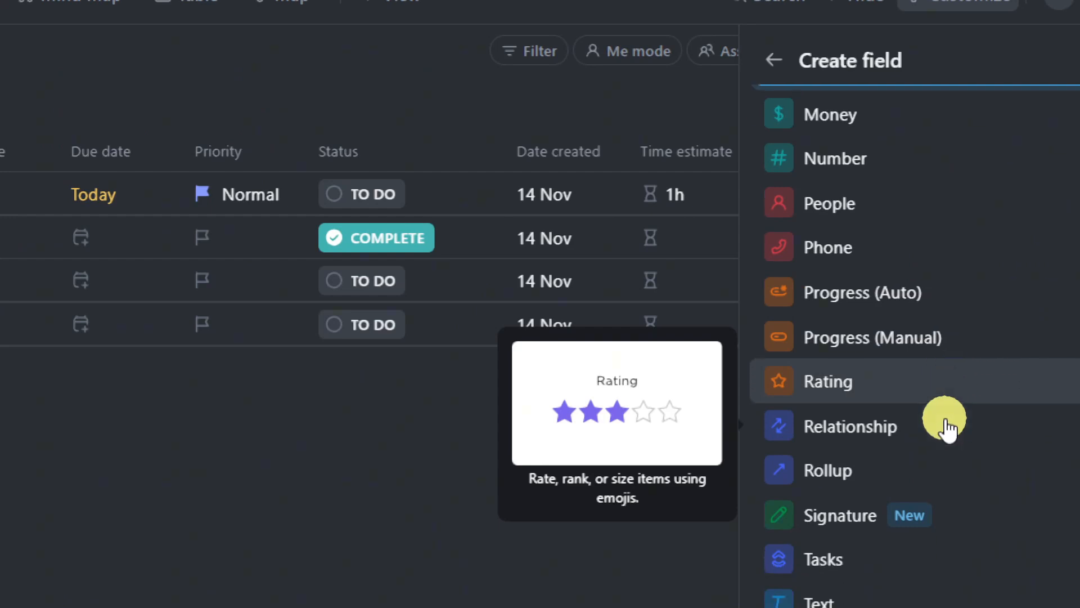
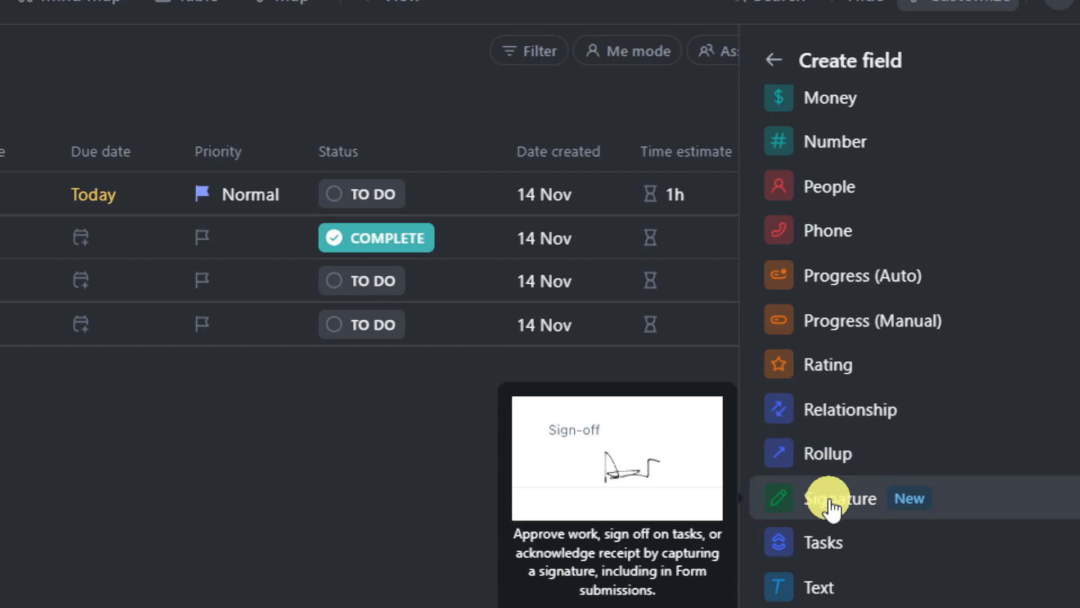
- Create a new Signature custom field on the list
left_click(831, 504)
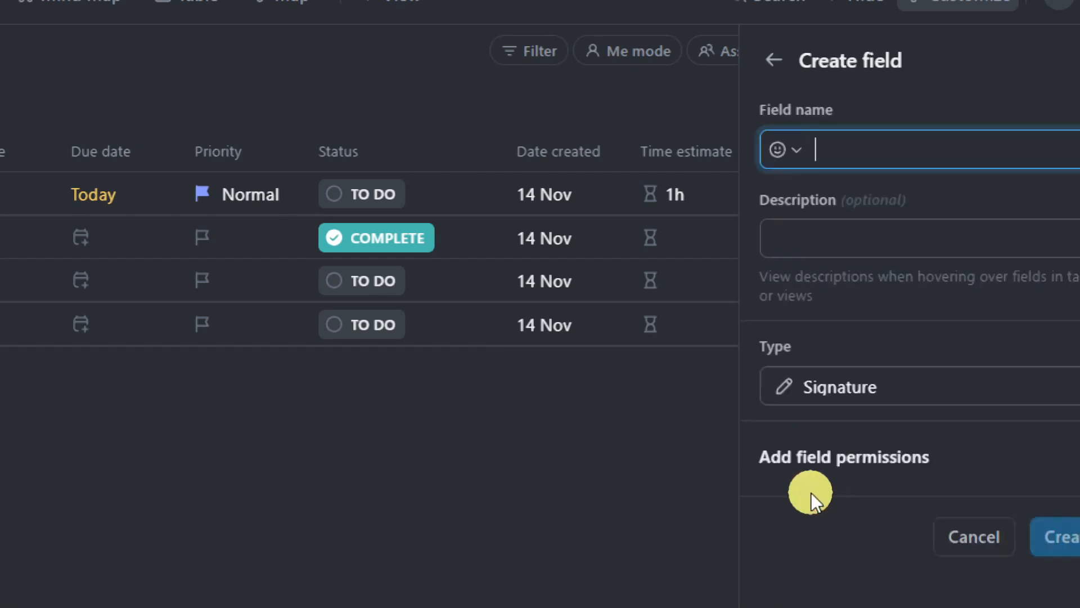
type("Signature")
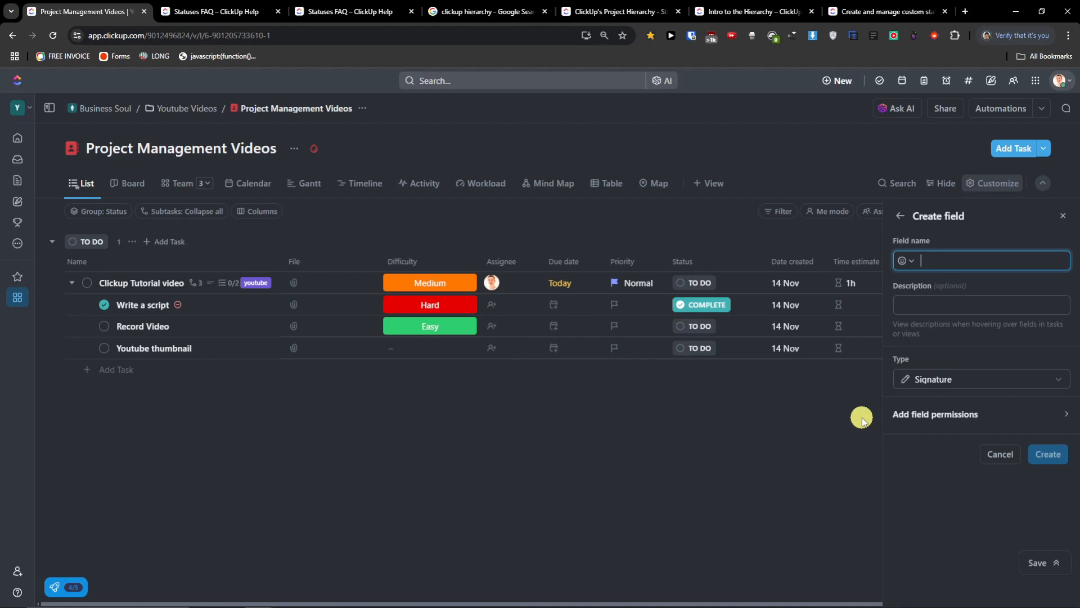
left_click(1035, 451)
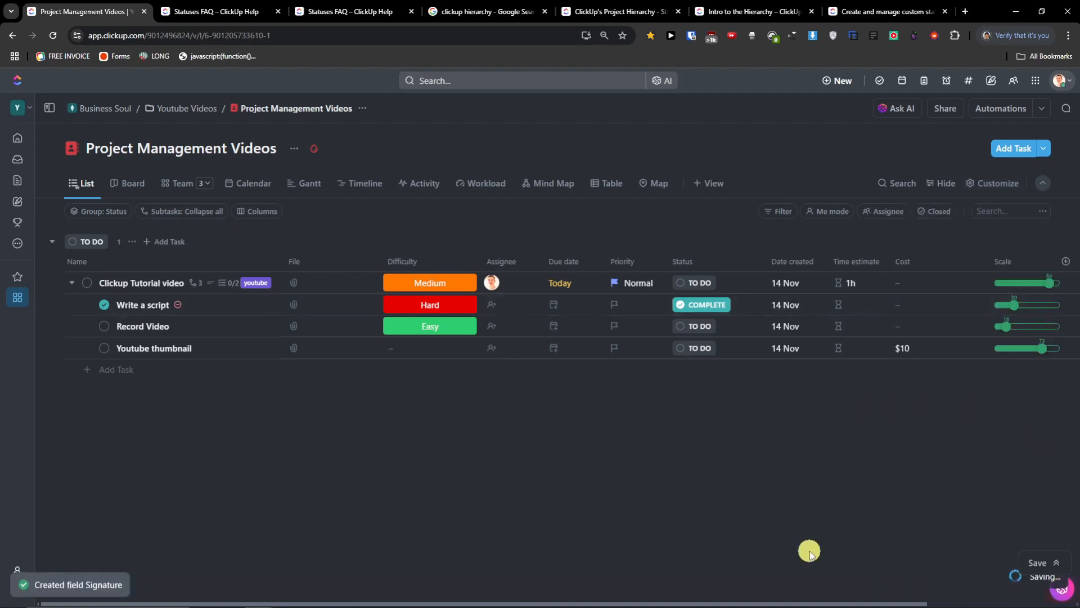
- Draw a handwritten signature on the Clickup Tutorial video task and save it
left_click_drag(890, 602, 1033, 604)
left_click(967, 282)
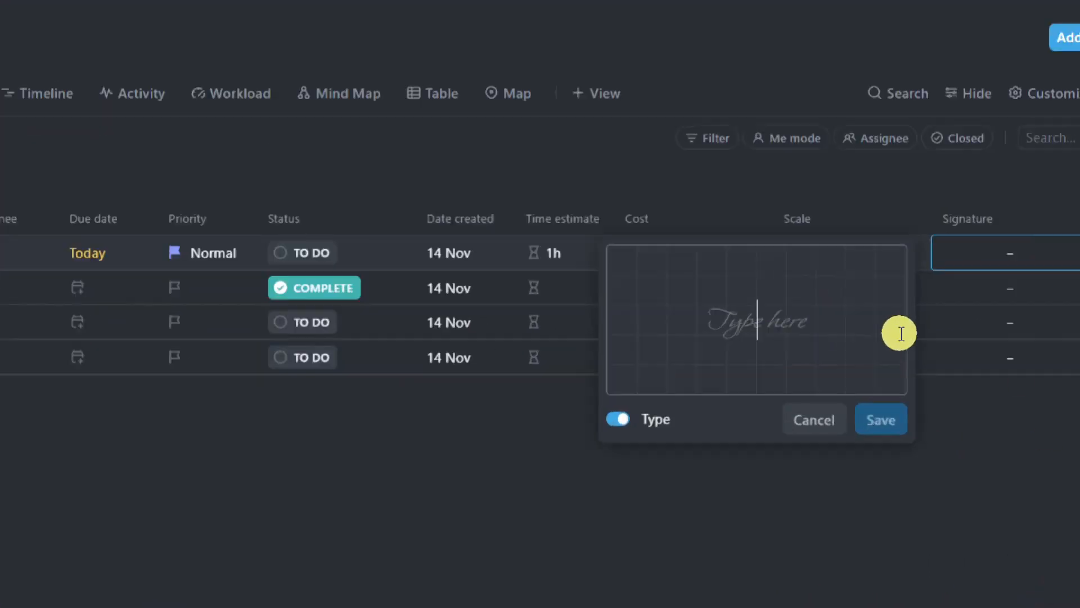
left_click(776, 341)
left_click(723, 388)
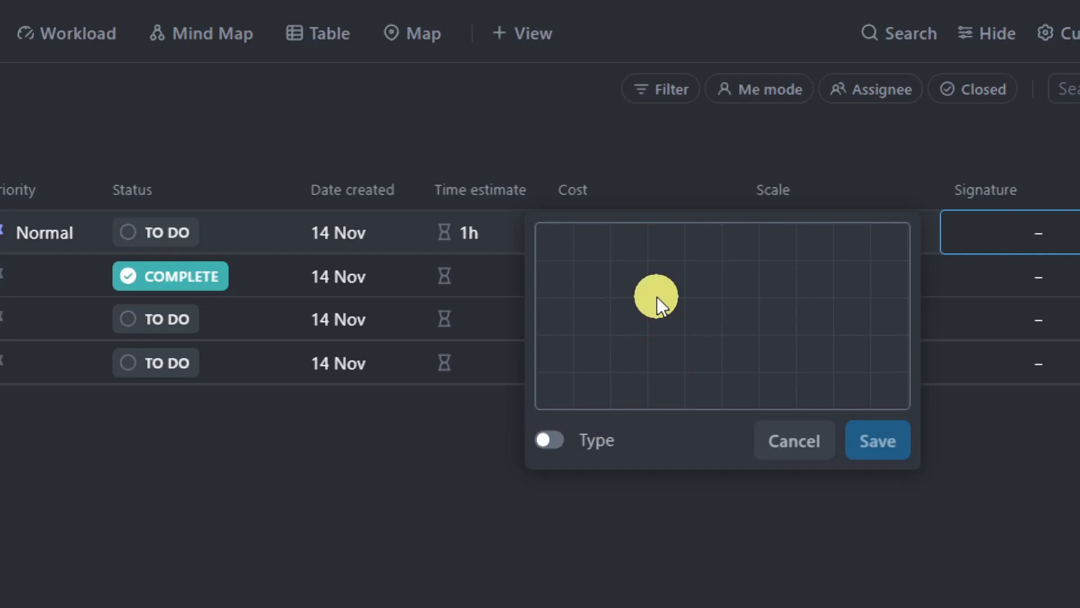
left_click_drag(648, 364, 657, 298)
left_click(897, 449)
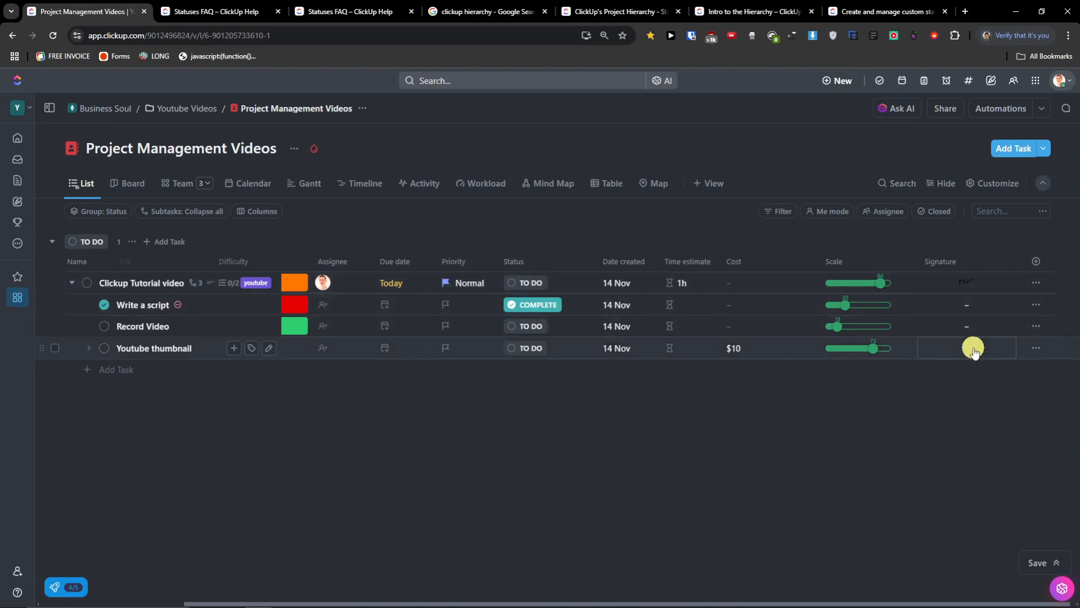
left_click(958, 264)
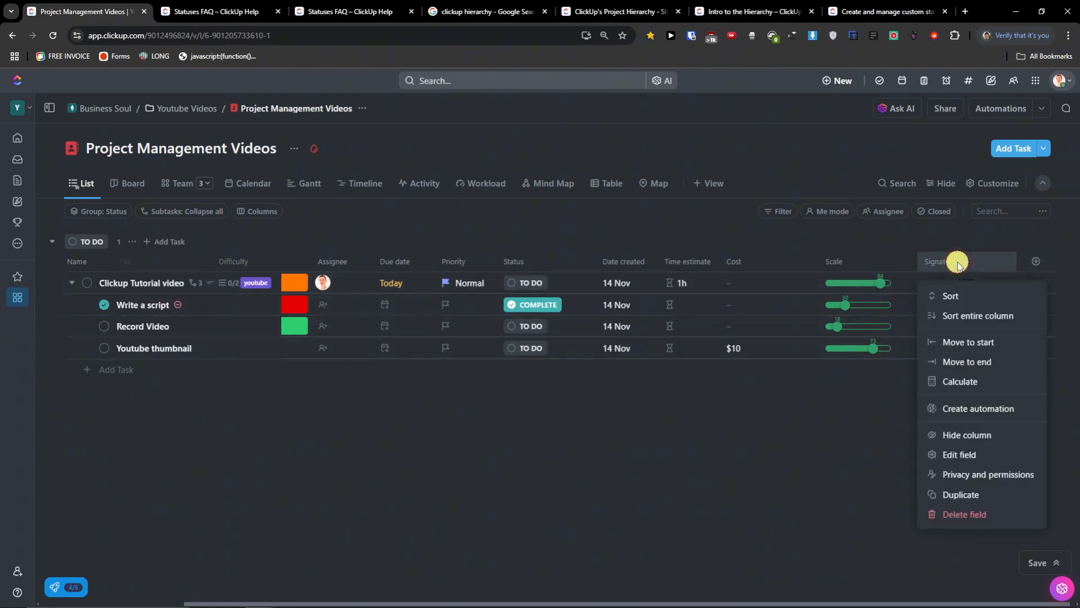
left_click(1023, 476)
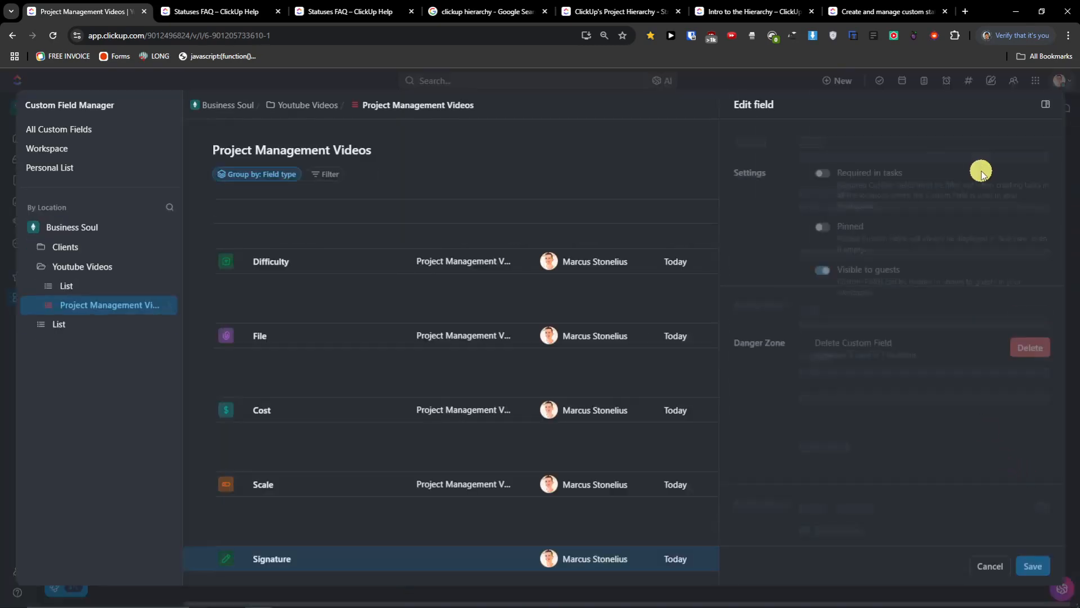
scroll(621, 307, "down", 2)
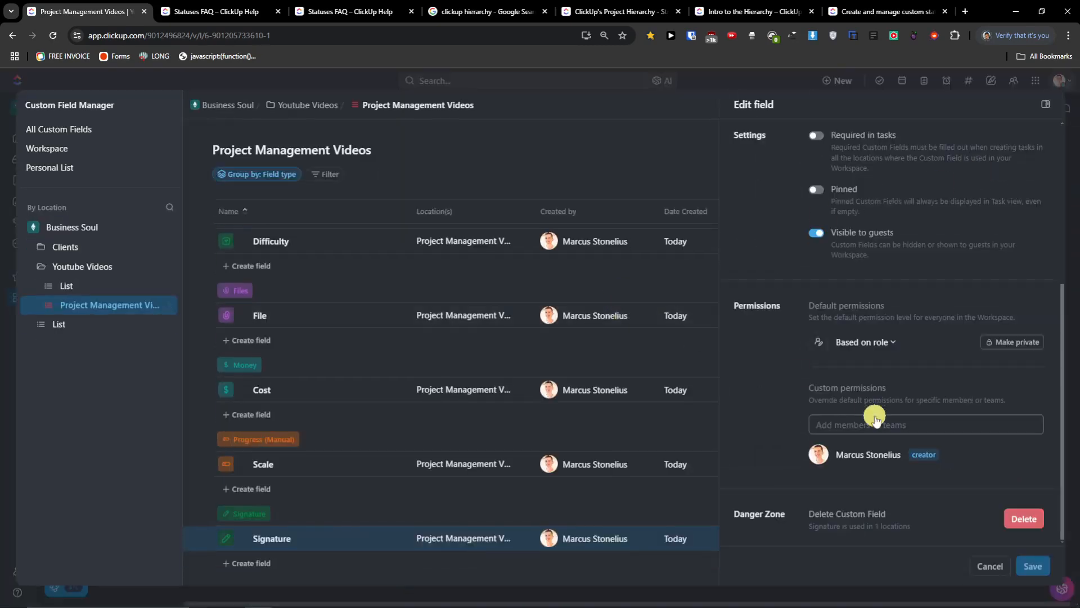
left_click(995, 565)
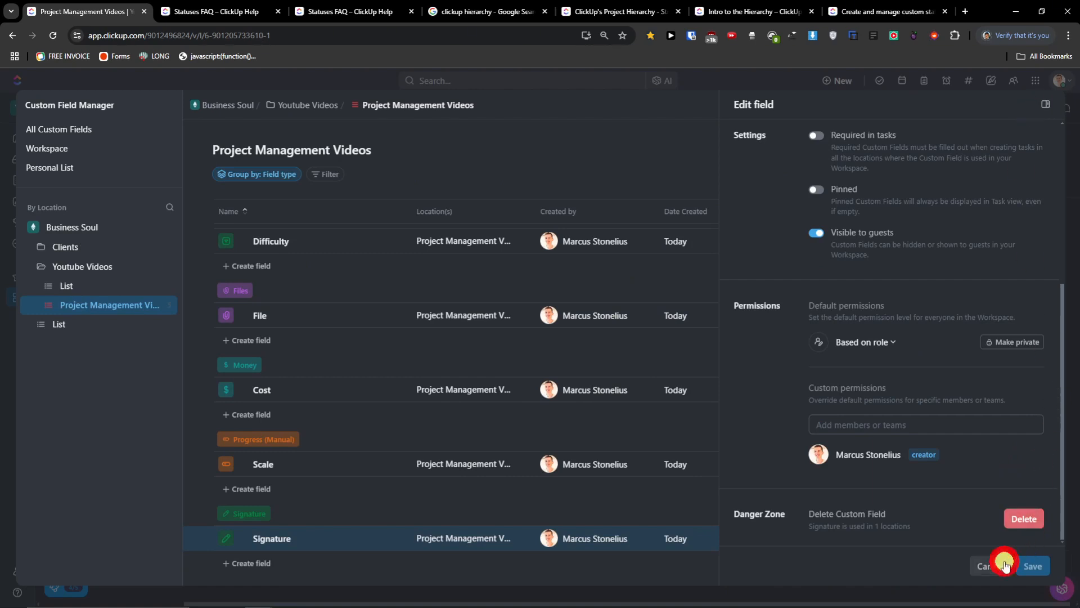
left_click(1050, 105)
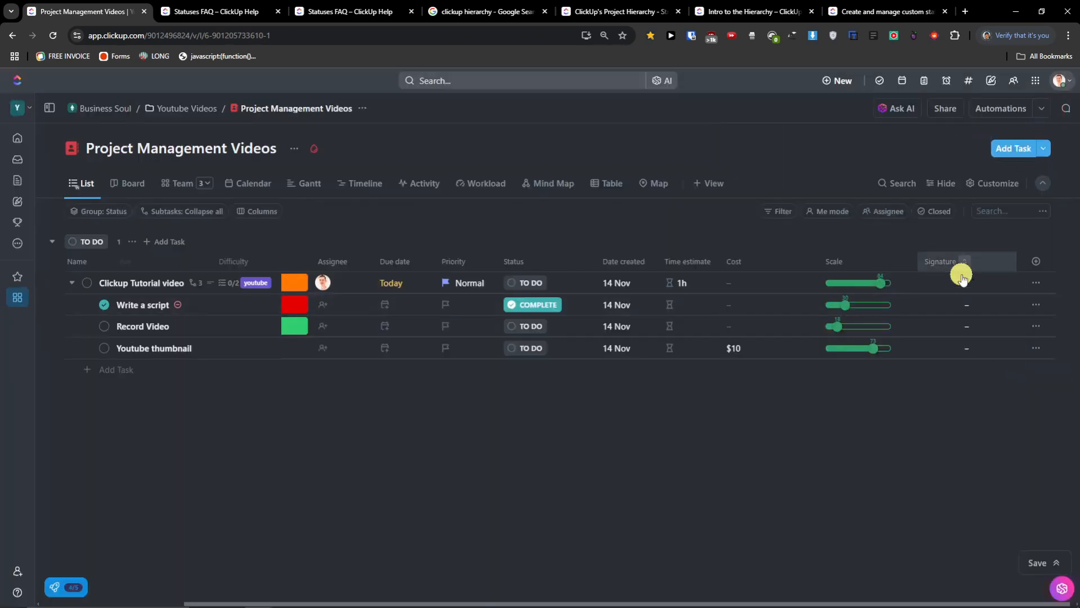
left_click(1041, 261)
- Create a Voting custom field called 'What to chose', showing 0 votes per task
scroll(1008, 403, "down", 8)
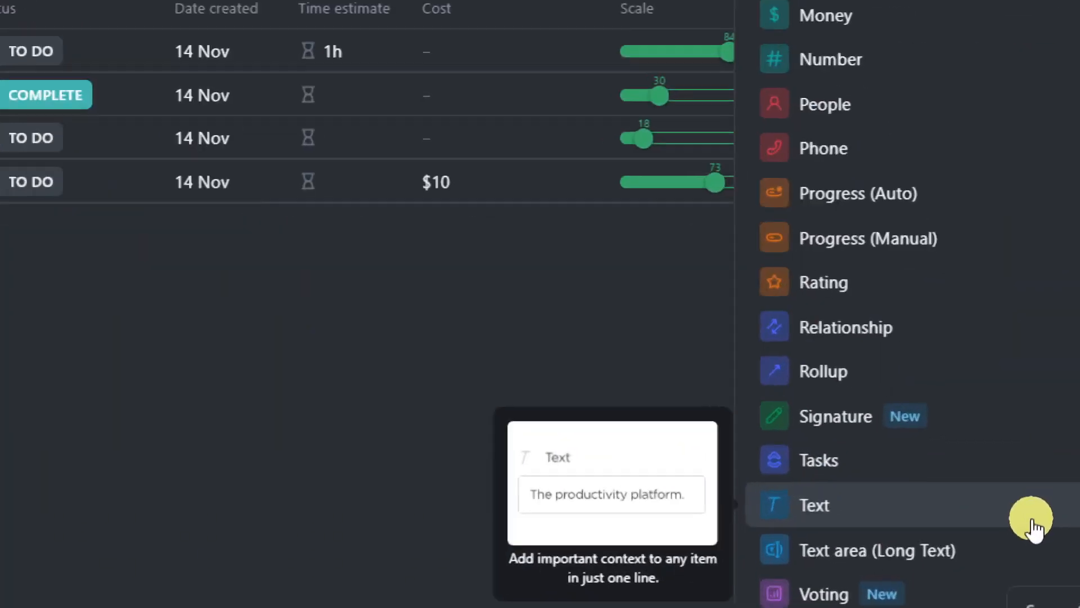
mouse_move(992, 468)
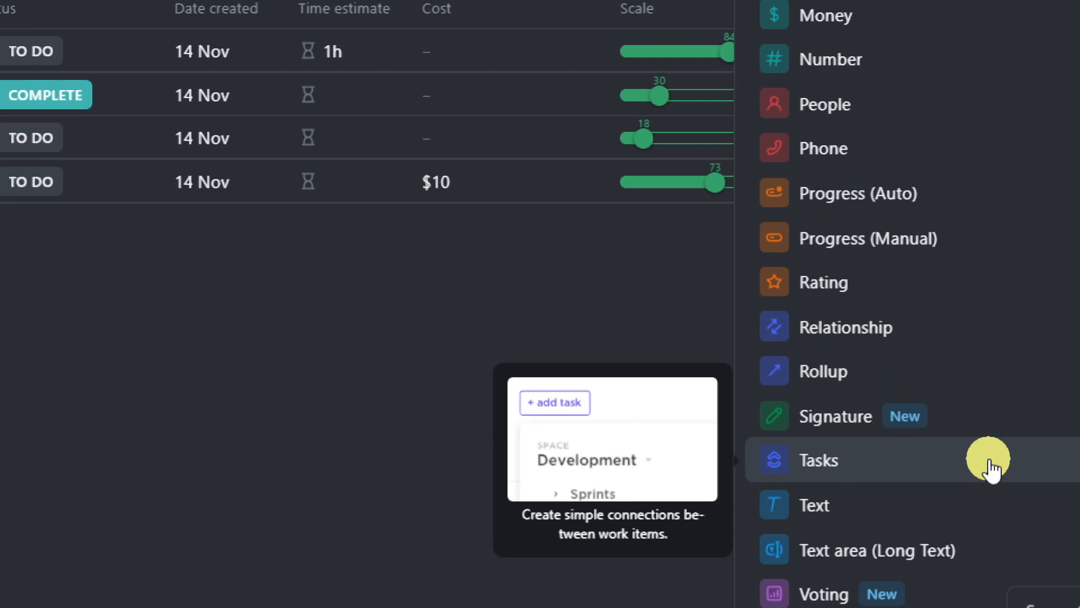
scroll(990, 466, "down", 2)
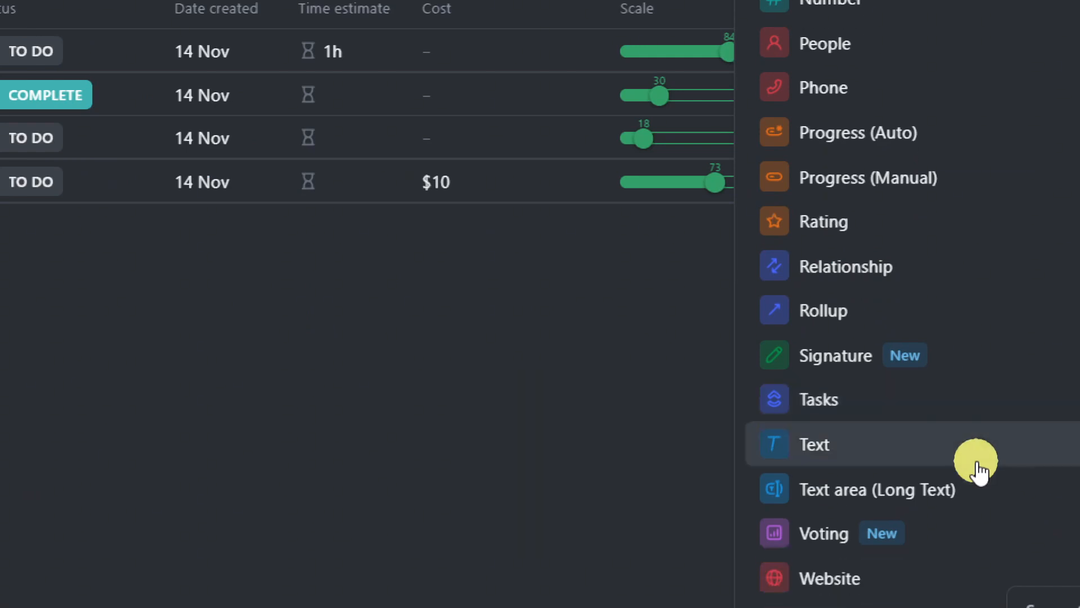
mouse_move(976, 535)
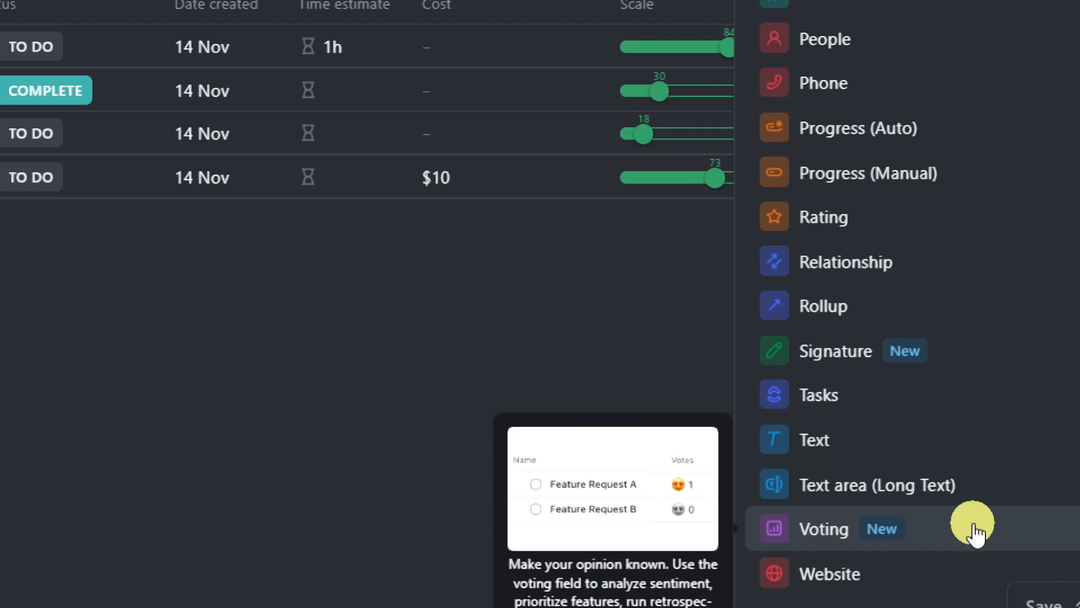
mouse_move(955, 577)
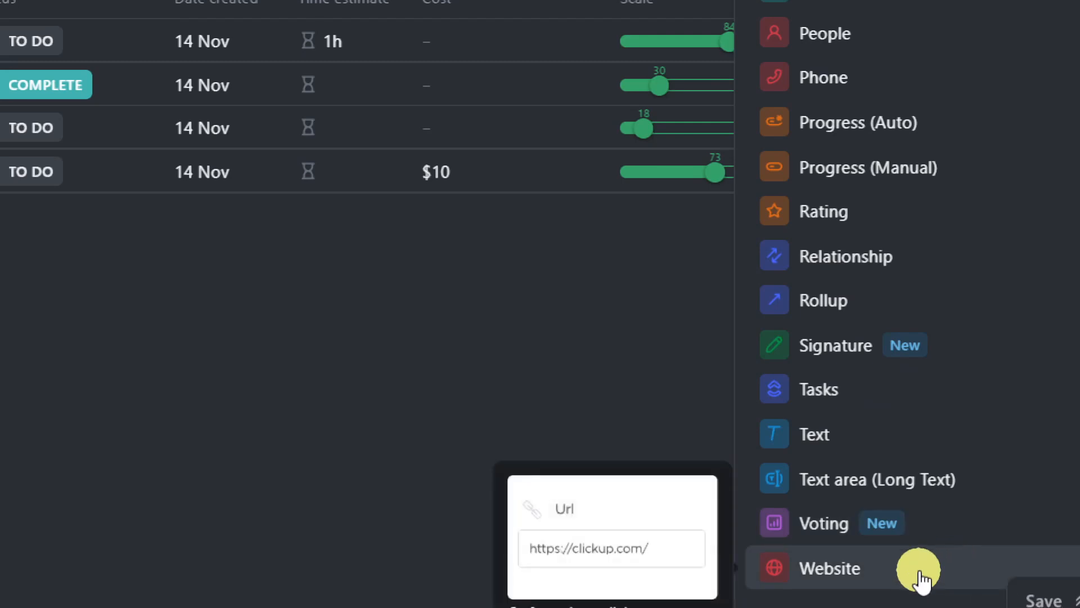
left_click(976, 528)
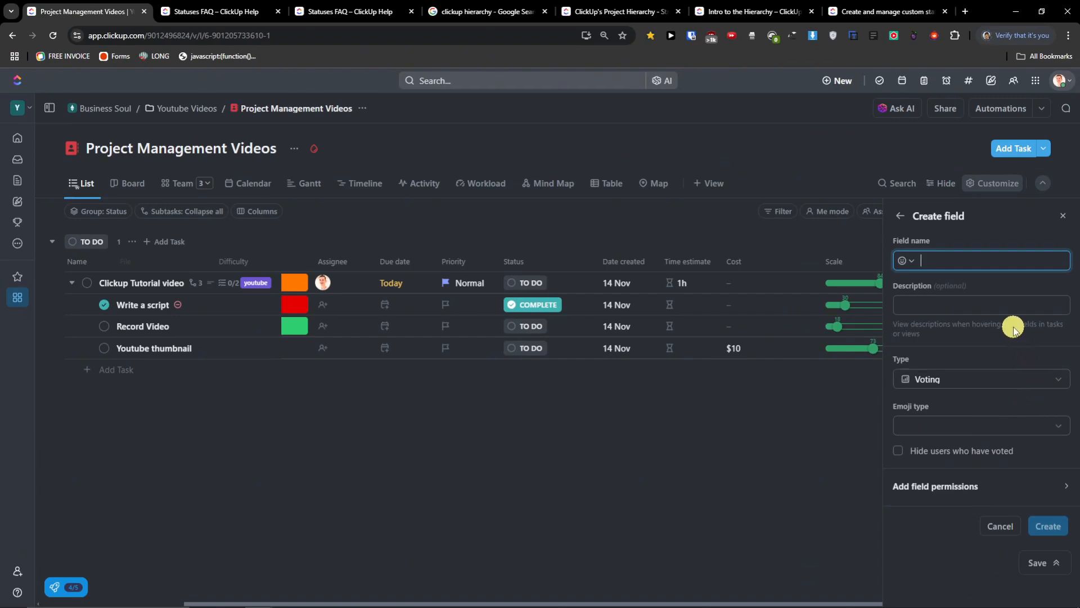
type("What to chose")
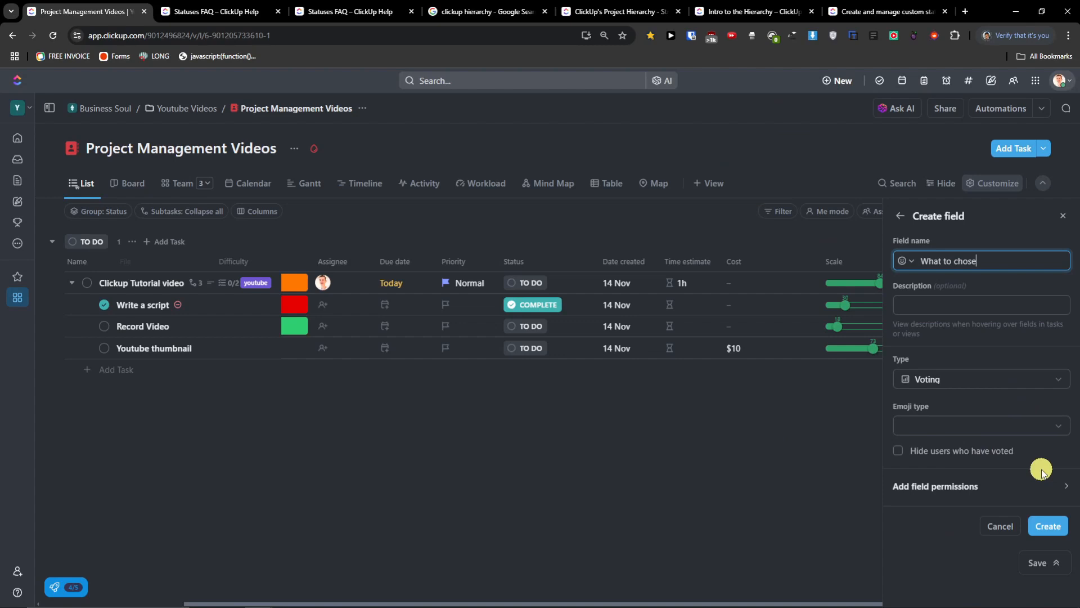
left_click(1056, 528)
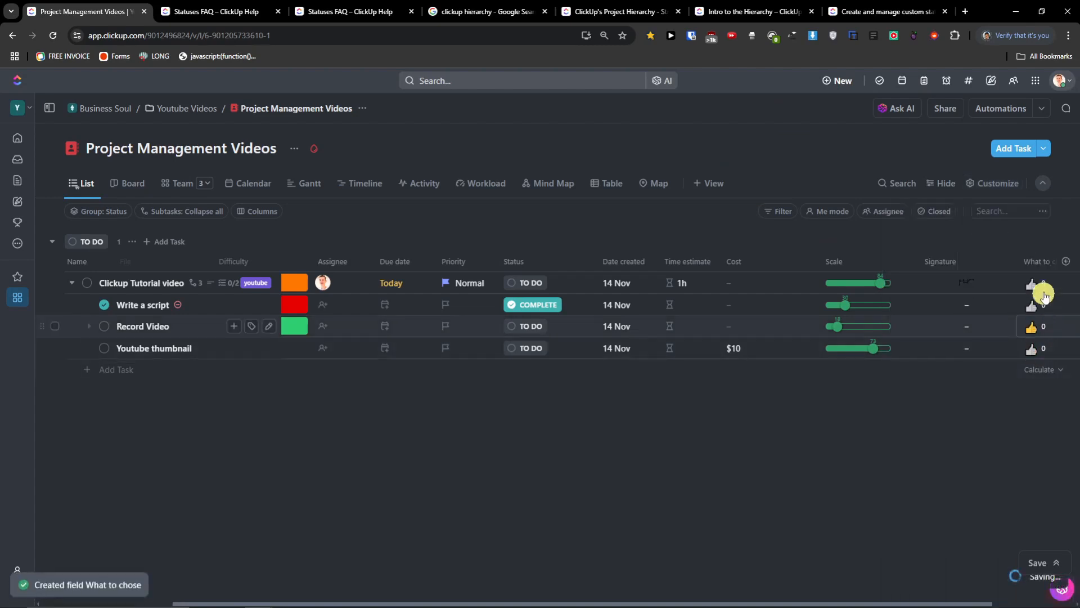
- Test voting by casting, moving and removing votes on Clickup Tutorial video and Write a script
left_click(989, 283)
left_click(989, 328)
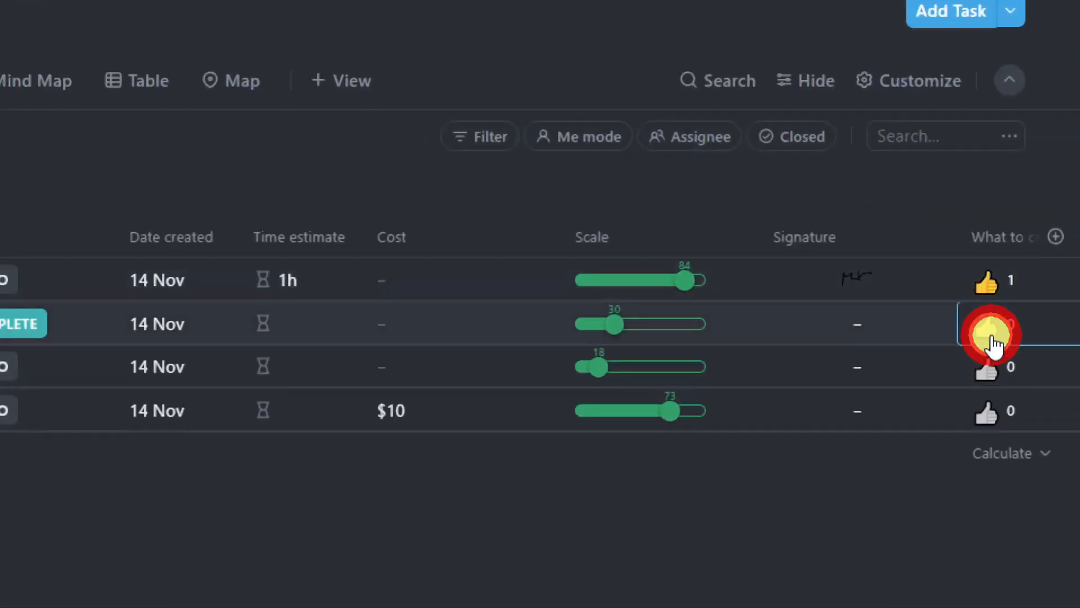
left_click(984, 280)
left_click(982, 278)
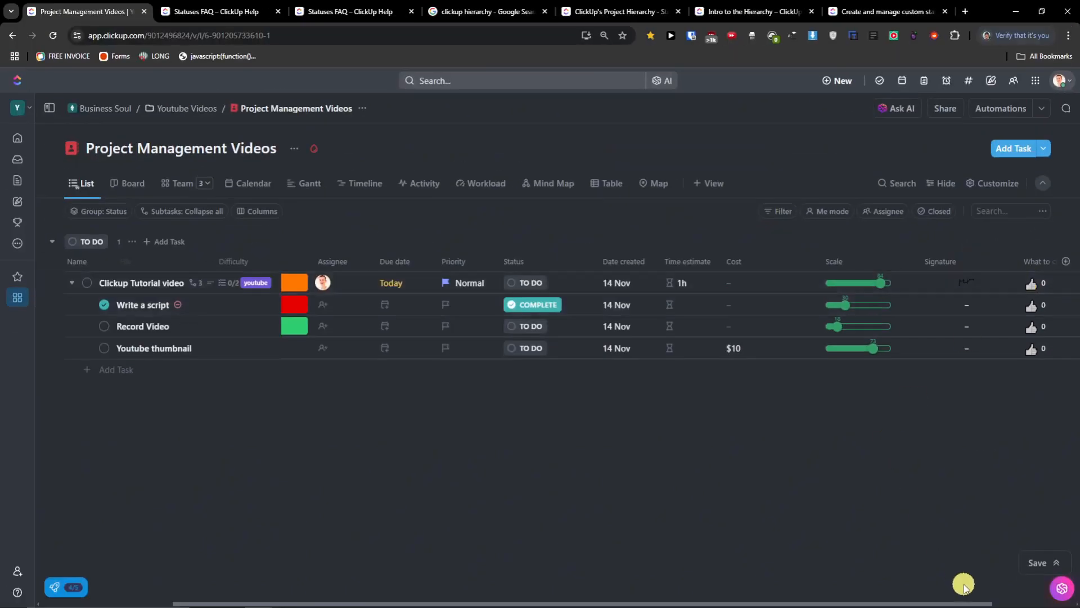
- Drag the Cost, Scale, Signature and What to chose column edges narrower
left_click_drag(956, 602, 1018, 595)
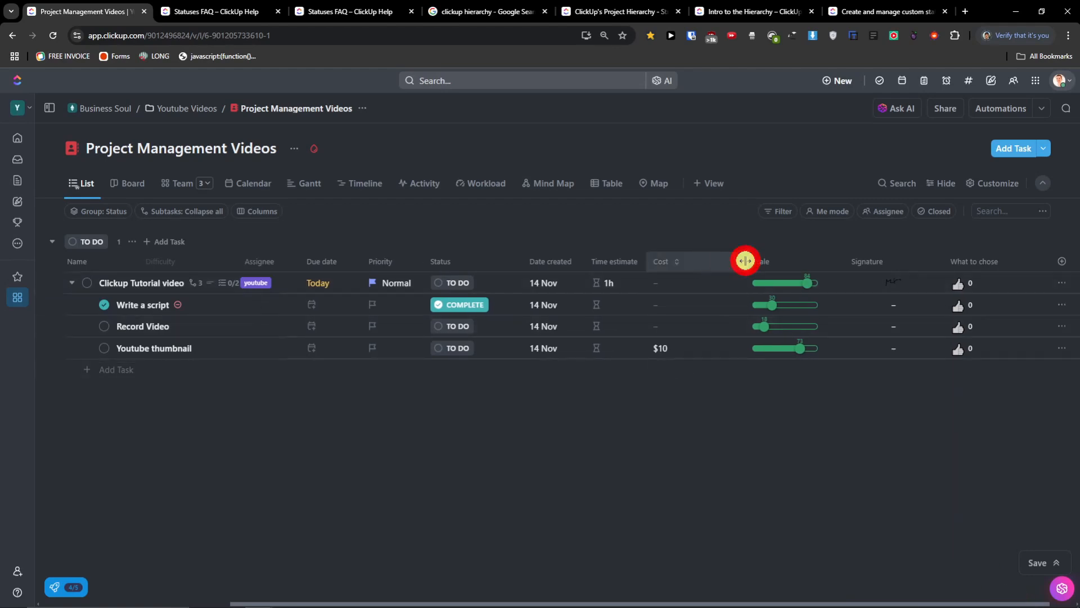
left_click_drag(745, 261, 680, 263)
left_click_drag(796, 263, 748, 260)
left_click_drag(908, 259, 839, 261)
left_click_drag(1006, 260, 916, 262)
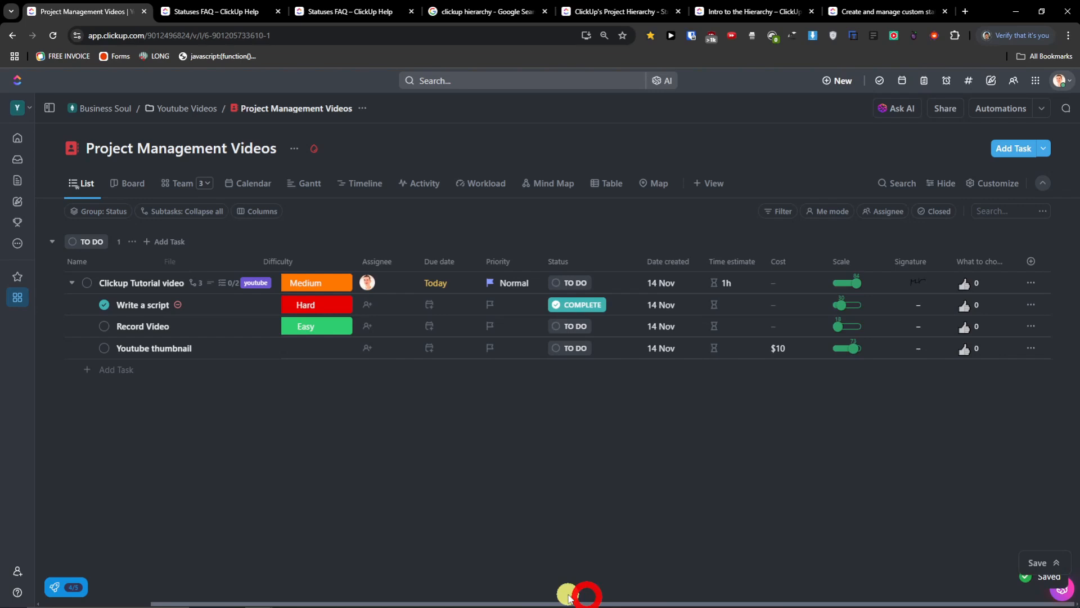
left_click_drag(690, 592, 188, 578)
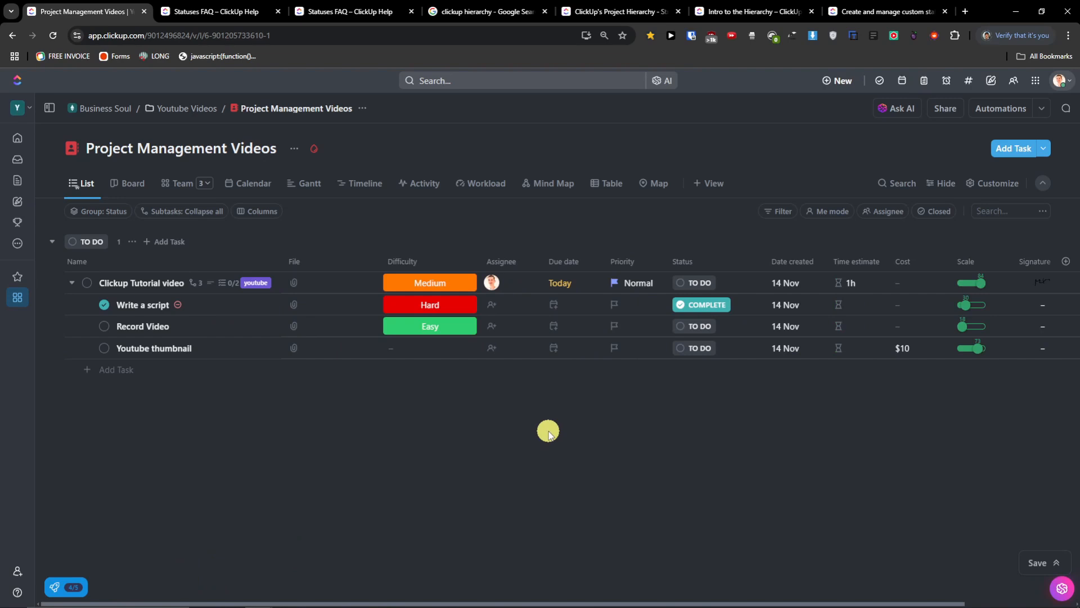
- Create a Relationship field named Tasks that relates to any task in the Workspace
left_click(1068, 260)
scroll(965, 445, "down", 5)
scroll(961, 456, "down", 4)
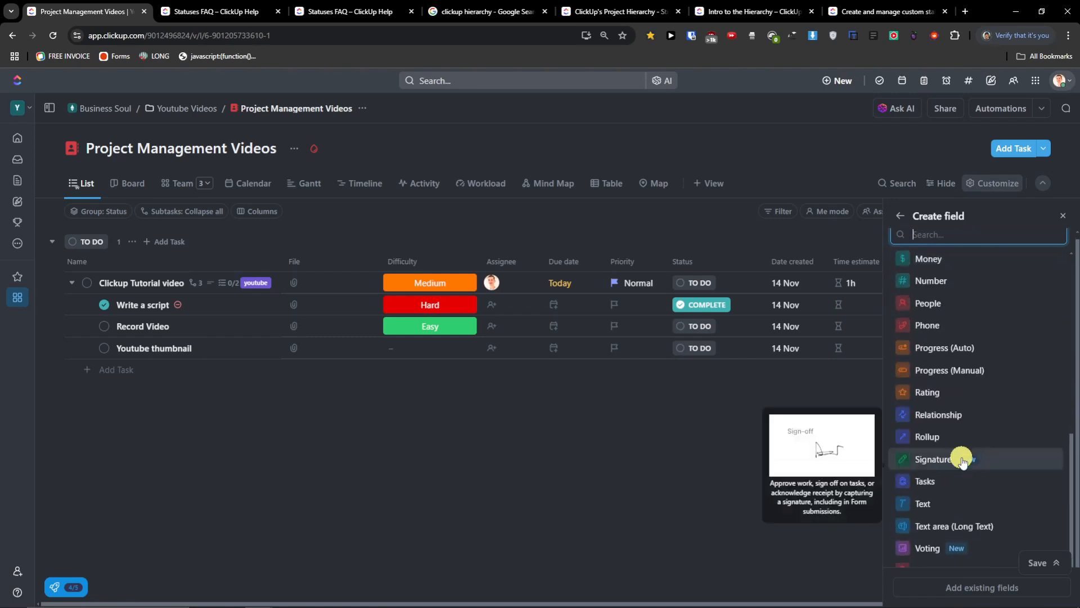
scroll(968, 433, "down", 1)
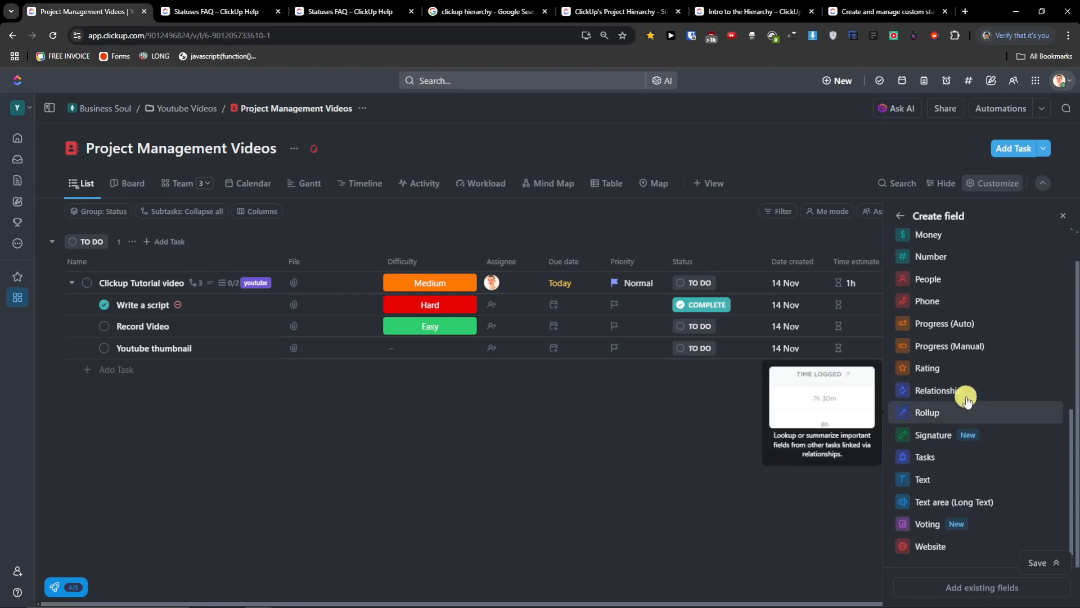
mouse_move(970, 401)
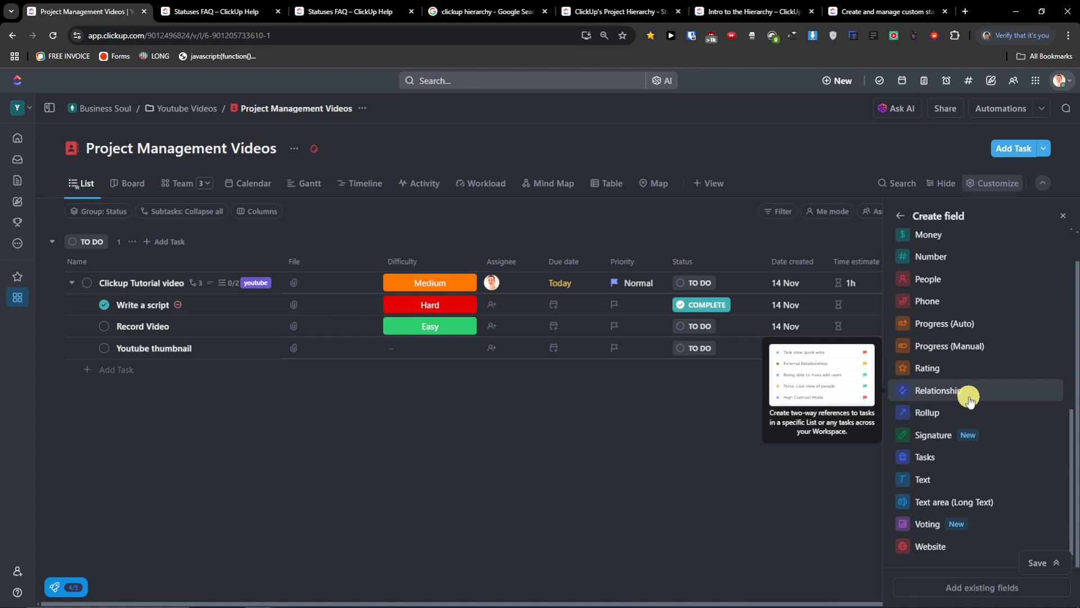
left_click(970, 401)
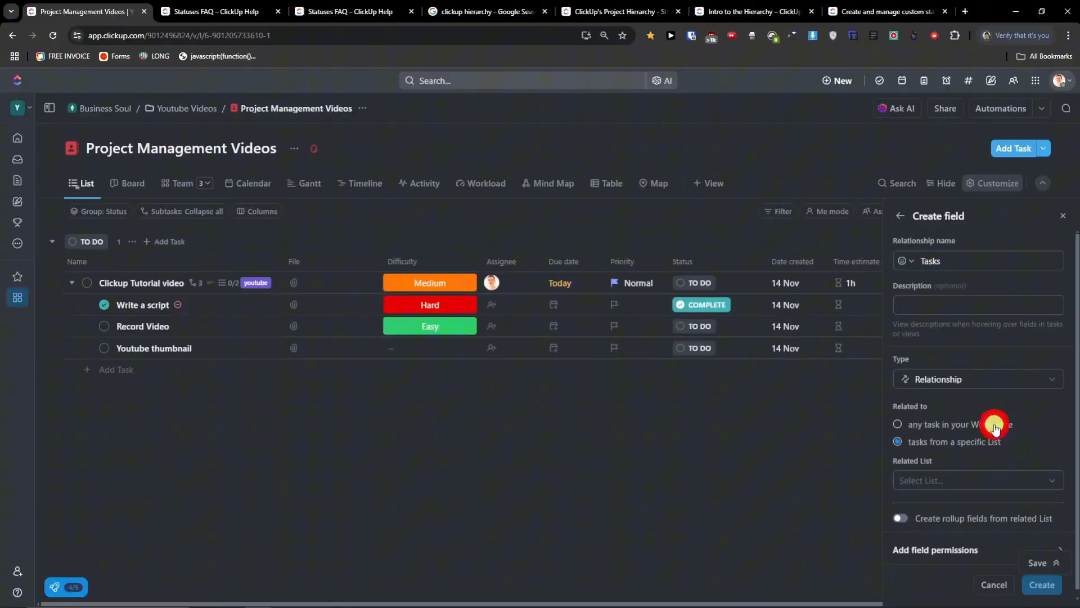
left_click(995, 426)
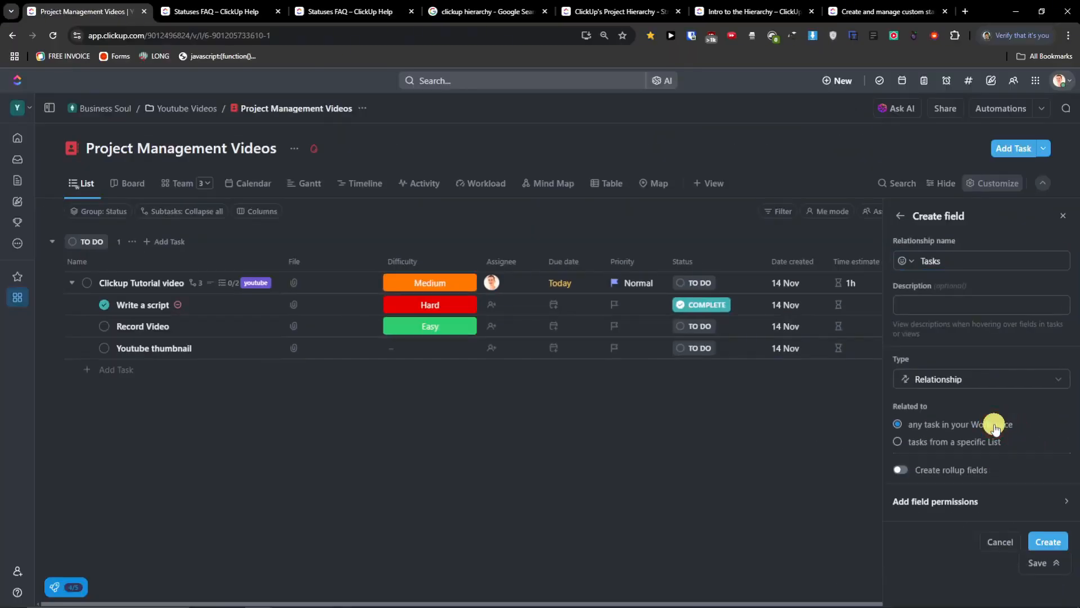
left_click(1061, 551)
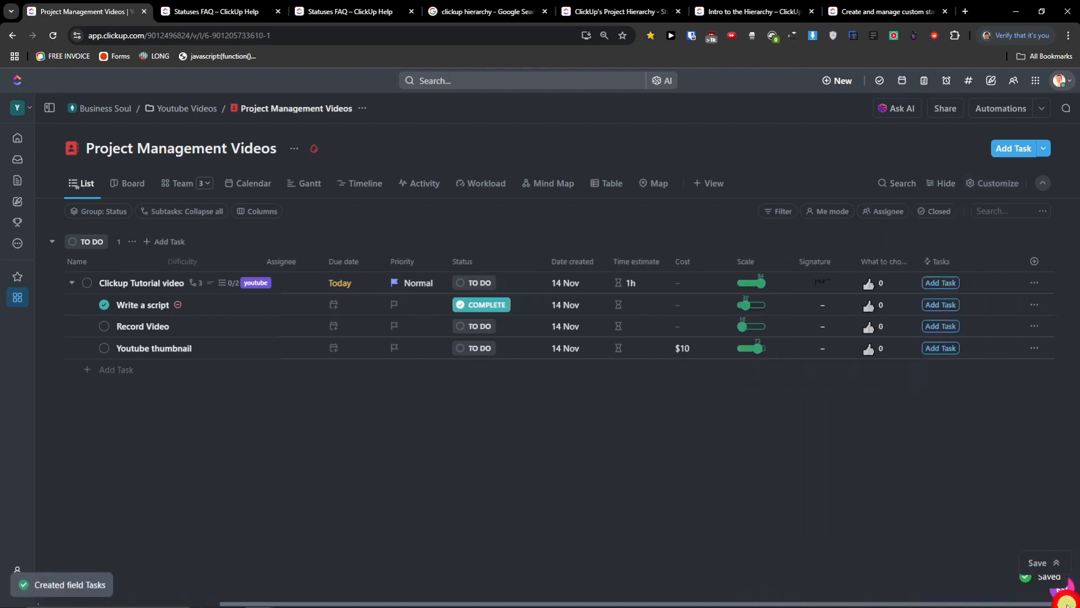
- Link Record Video in the Tasks cell of the Clickup Tutorial video row
left_click(954, 284)
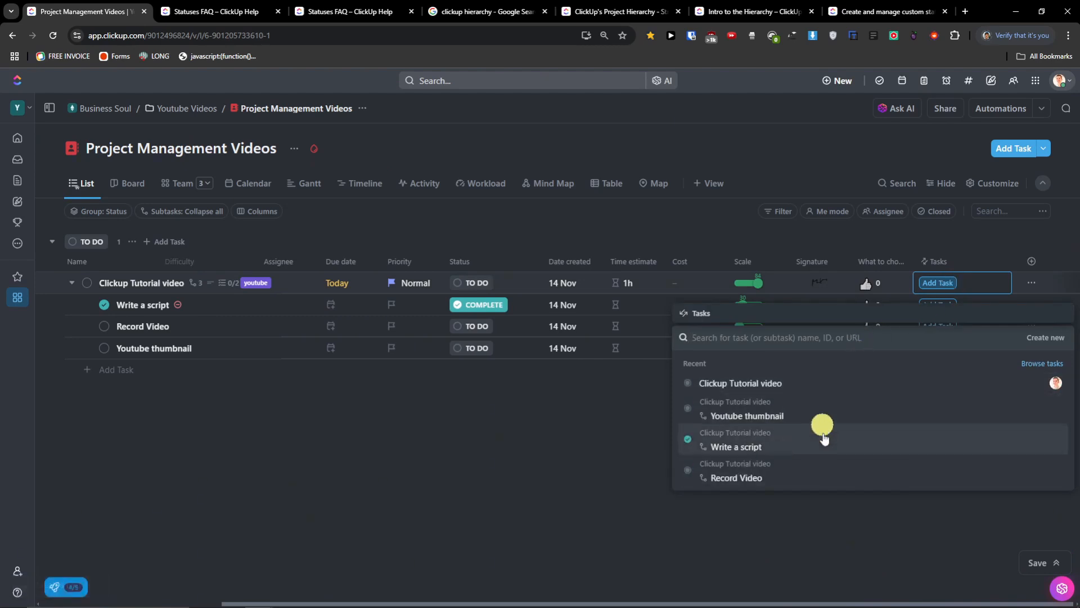
left_click(822, 475)
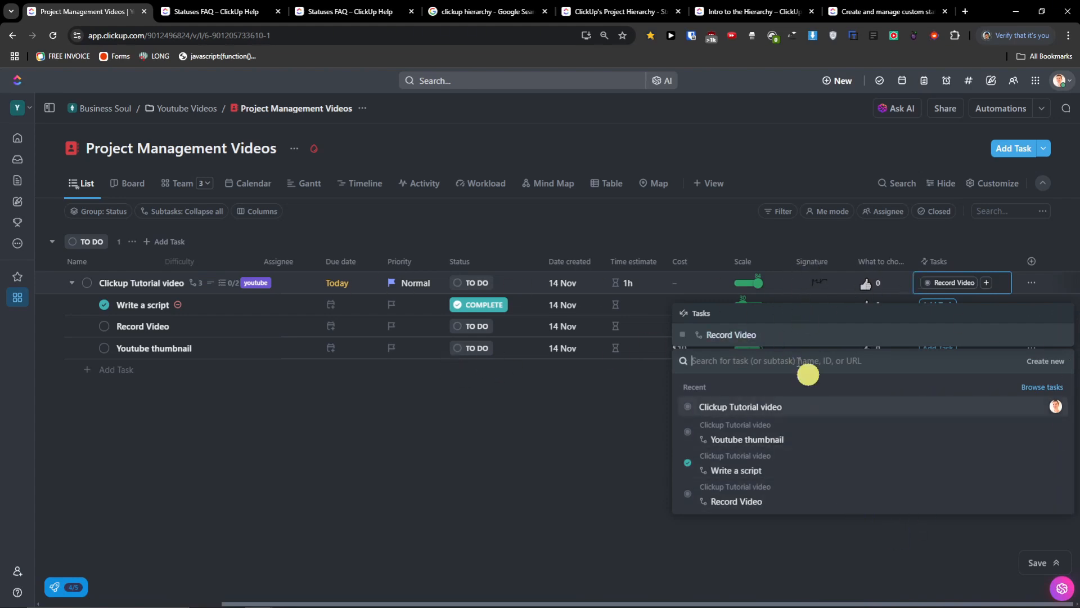
left_click(920, 550)
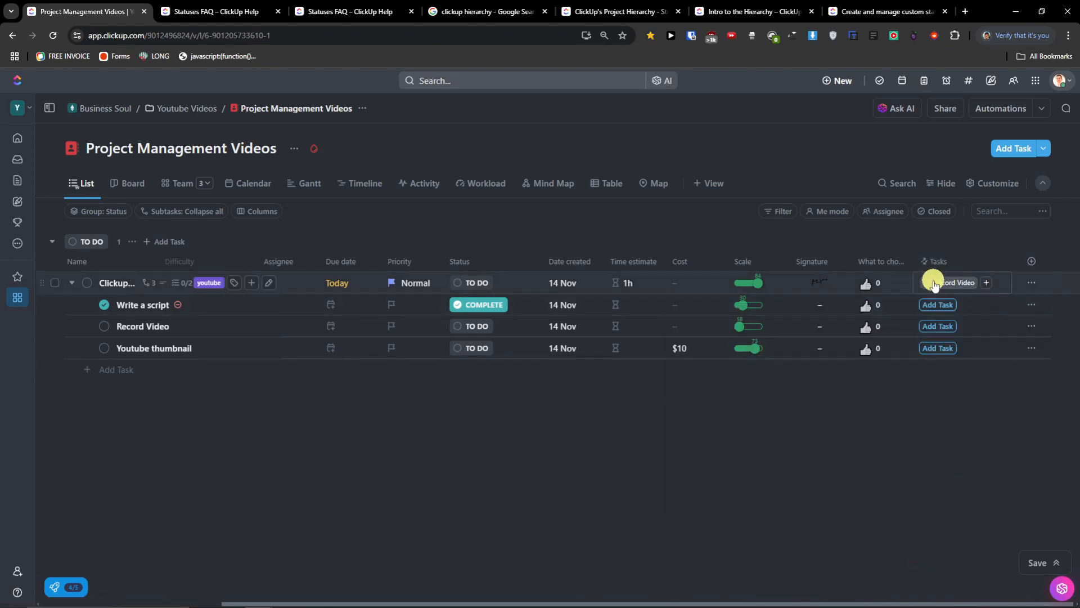
left_click(961, 287)
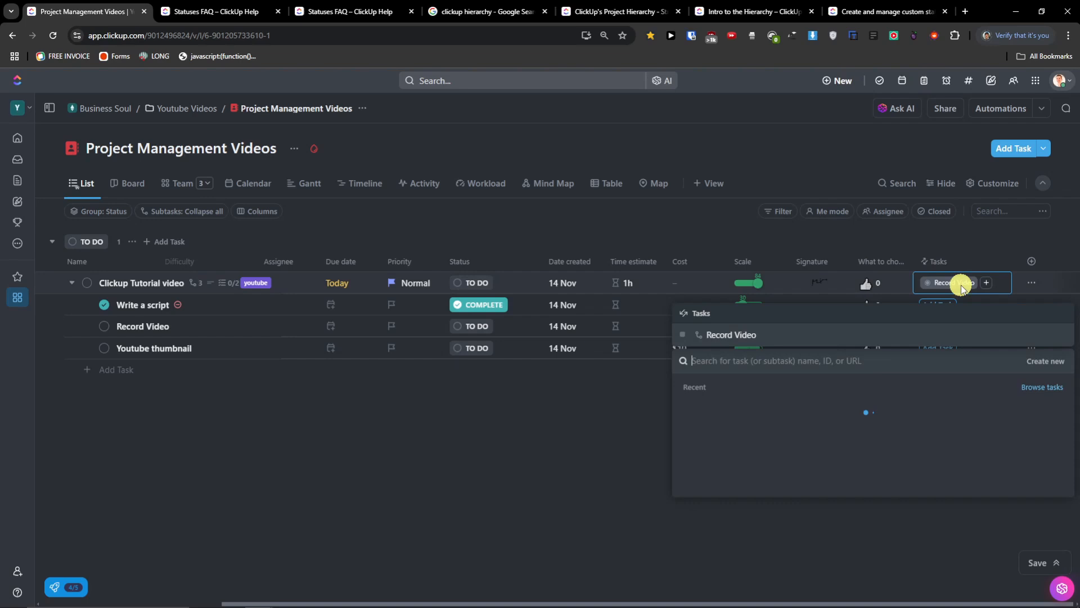
left_click(750, 335)
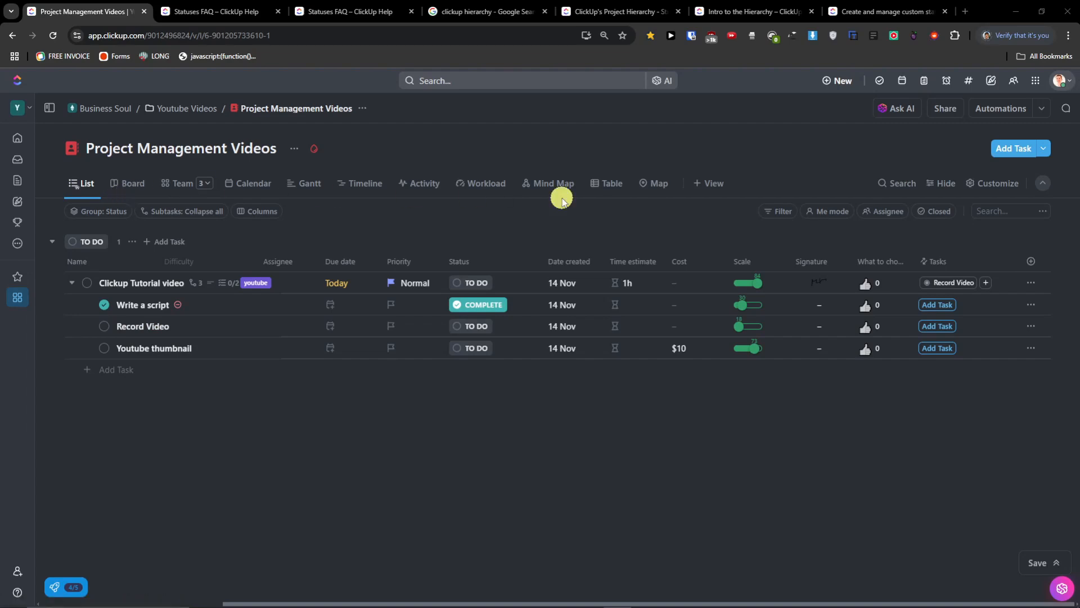
- Search the views for 'boa' and open the list's Board view
left_click(709, 185)
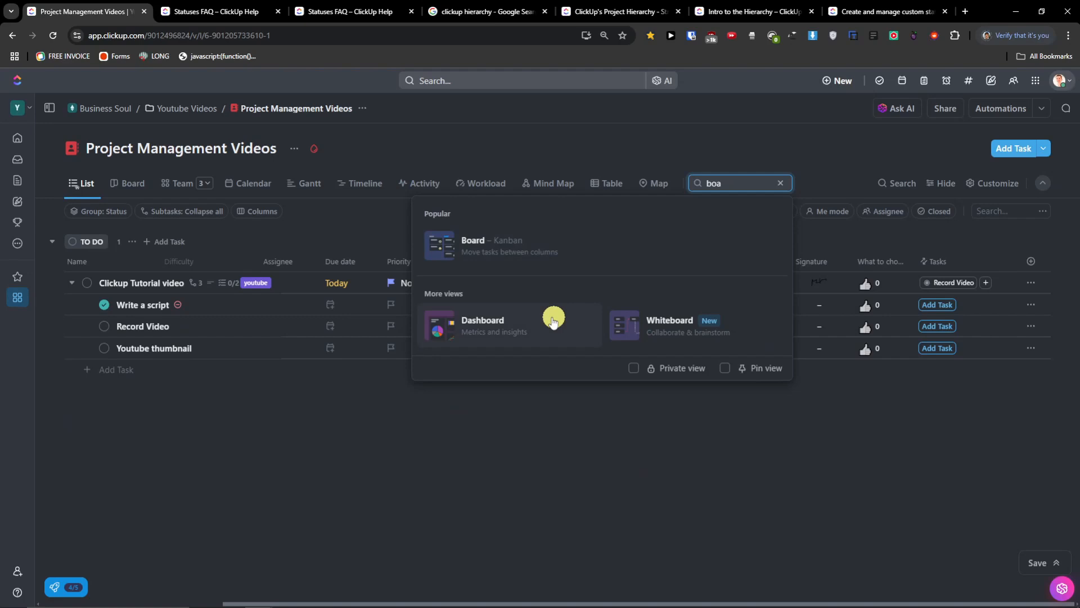
left_click(124, 189)
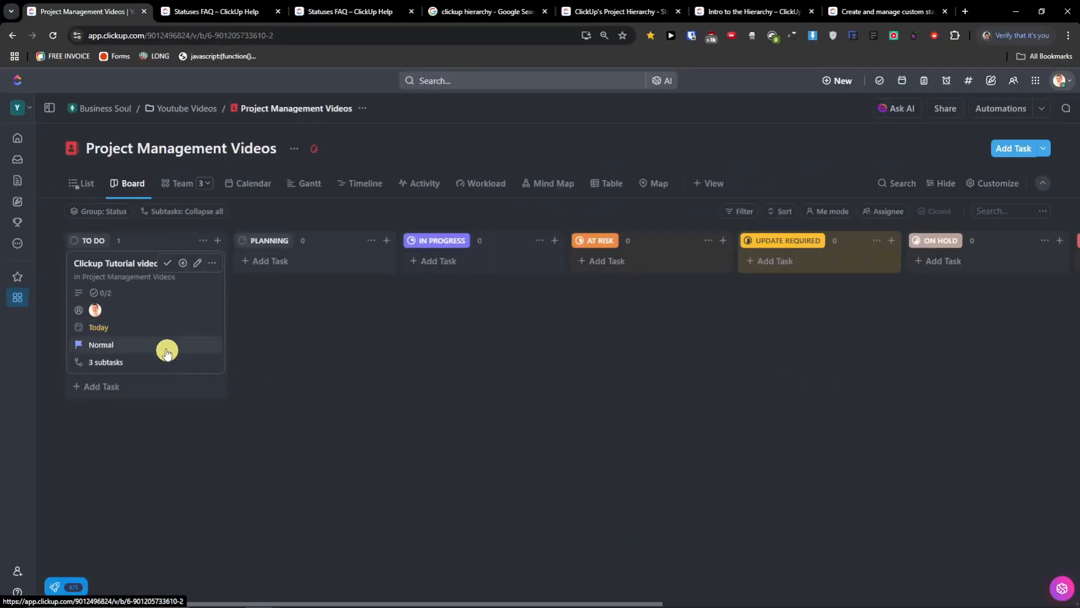
- Add an 'Asana Tutorial Video' task to the TO DO column and review its details
left_click(115, 388)
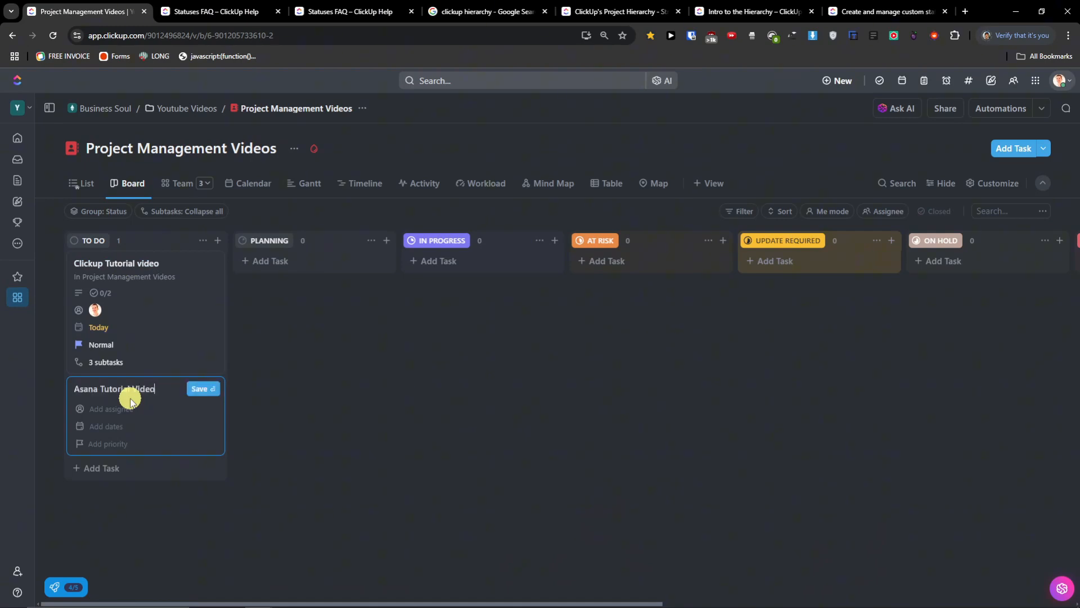
left_click(200, 391)
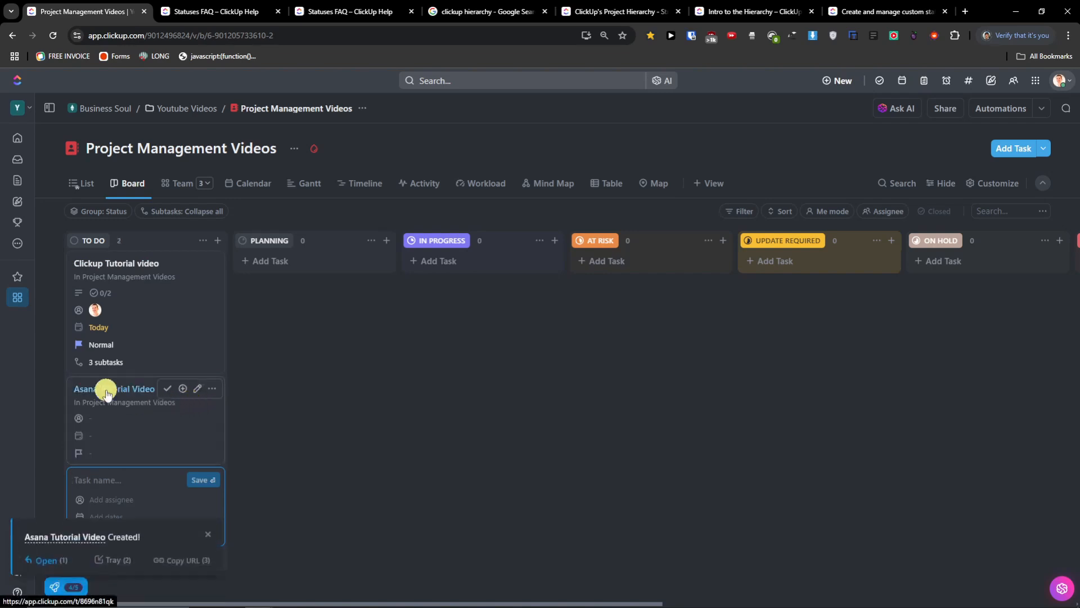
left_click(107, 394)
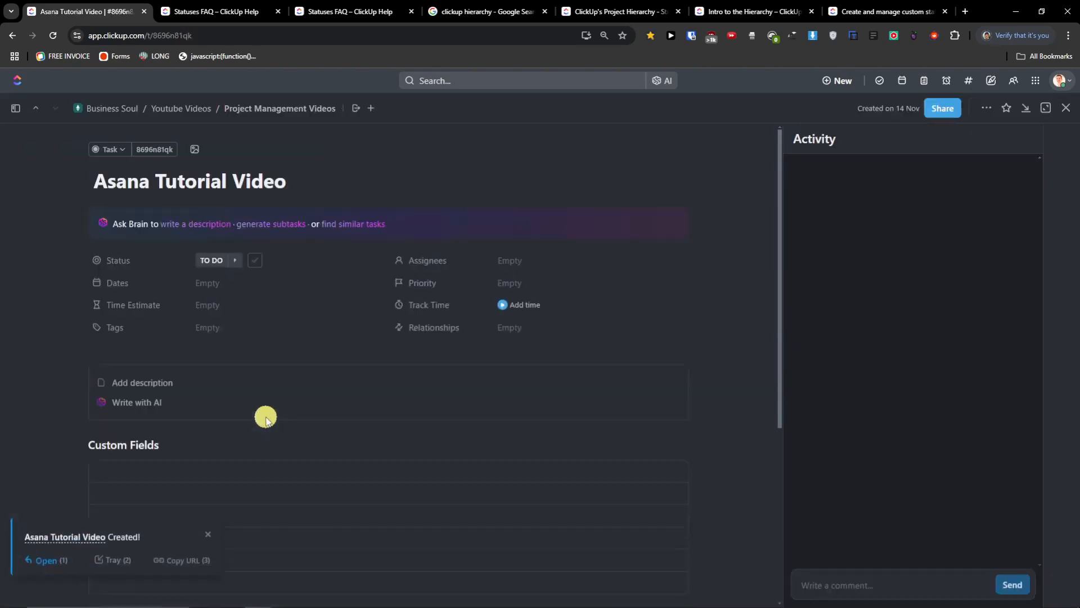
scroll(266, 419, "down", 5)
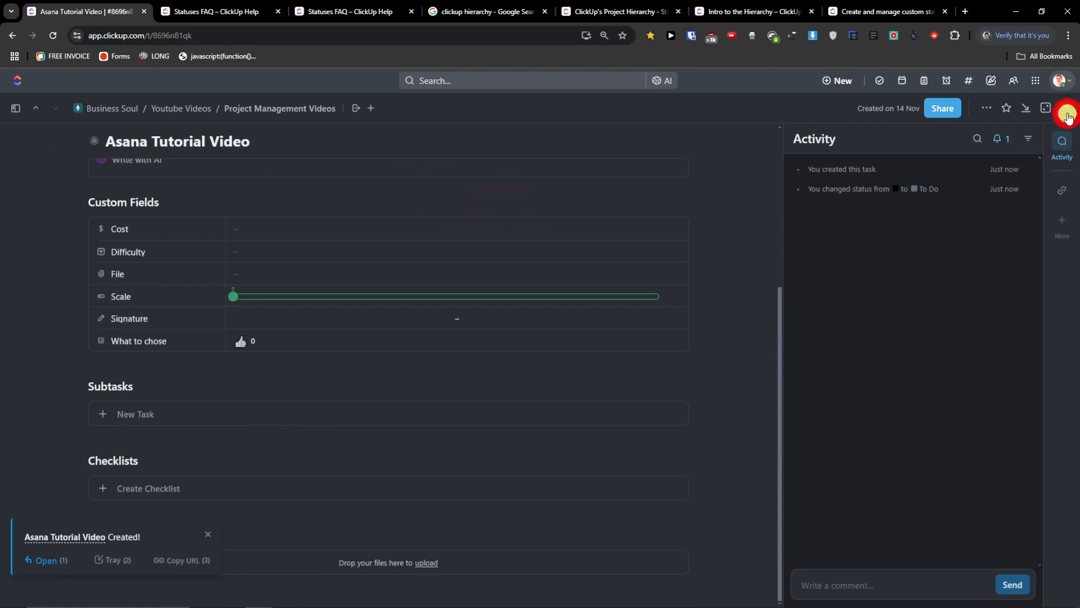
left_click(1068, 114)
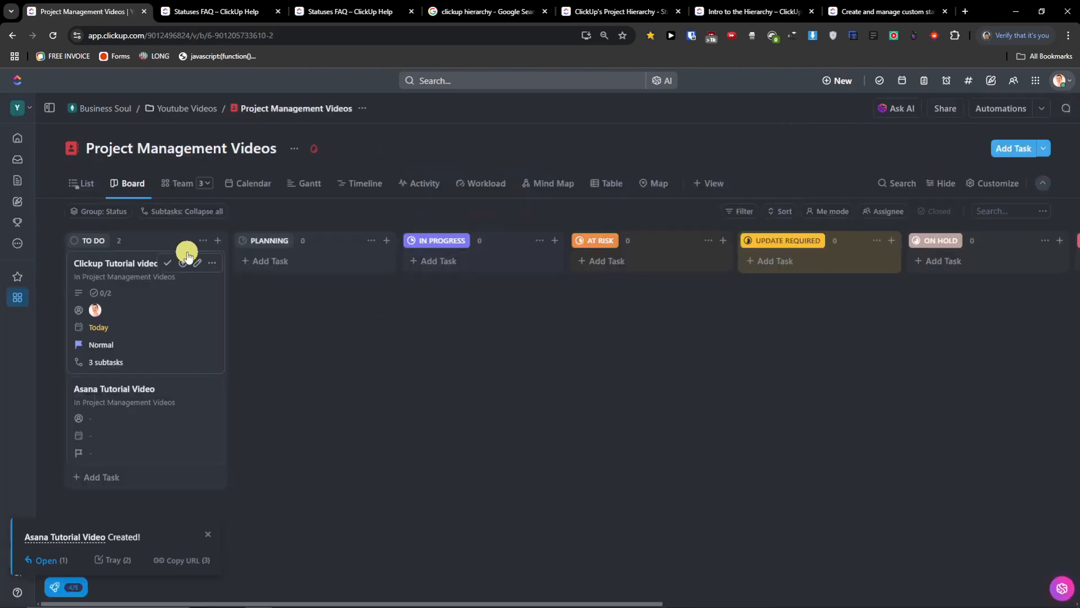
- Drag Clickup Tutorial video into IN PROGRESS and confirm the status in List view
left_click_drag(134, 387, 96, 403)
left_click_drag(126, 268, 492, 277)
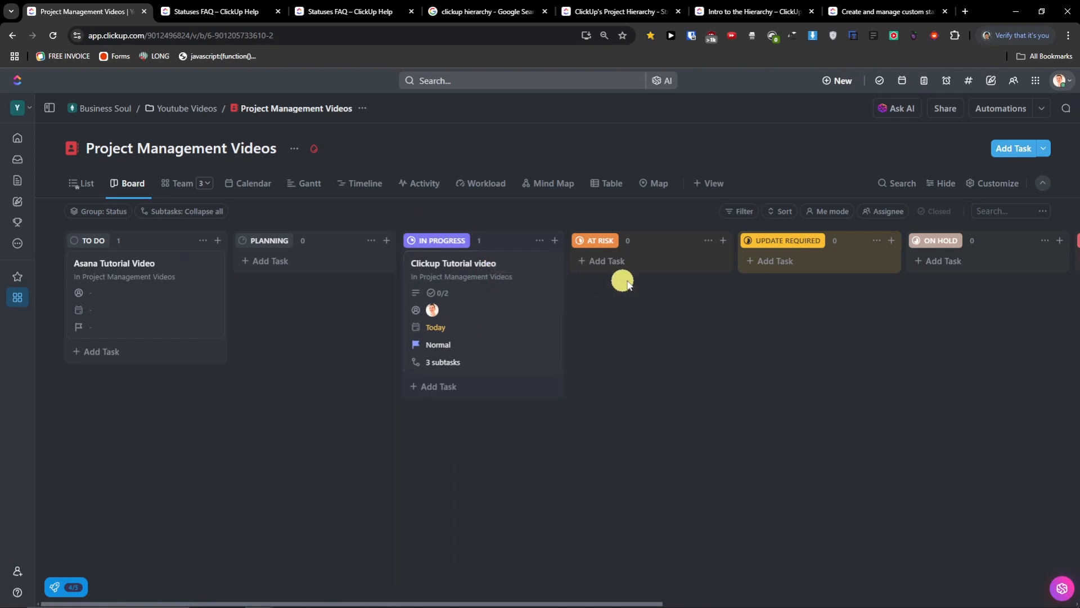
left_click_drag(541, 602, 673, 602)
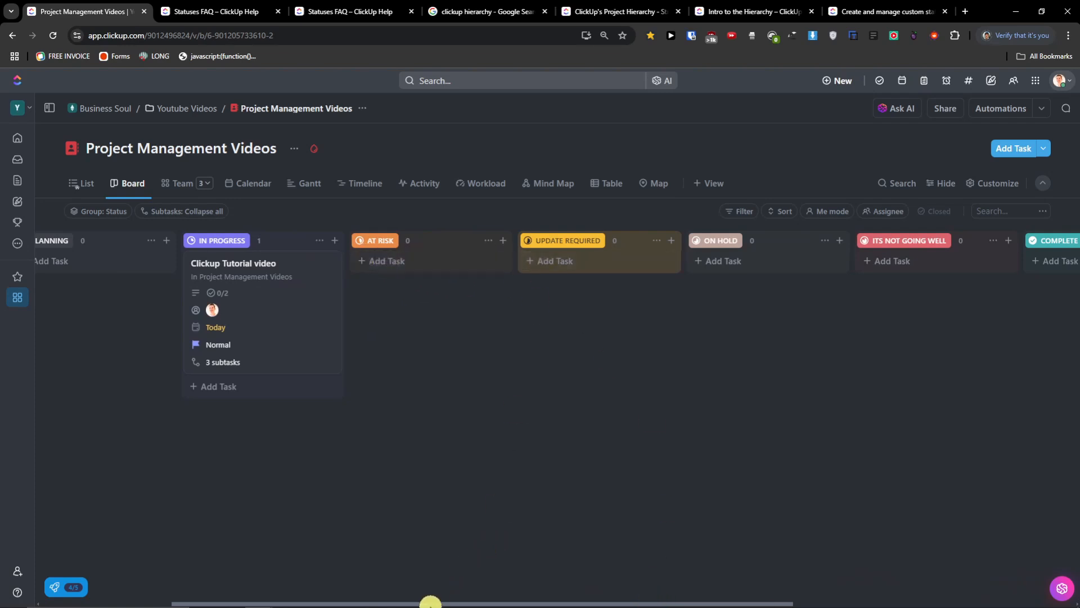
left_click_drag(430, 602, 149, 583)
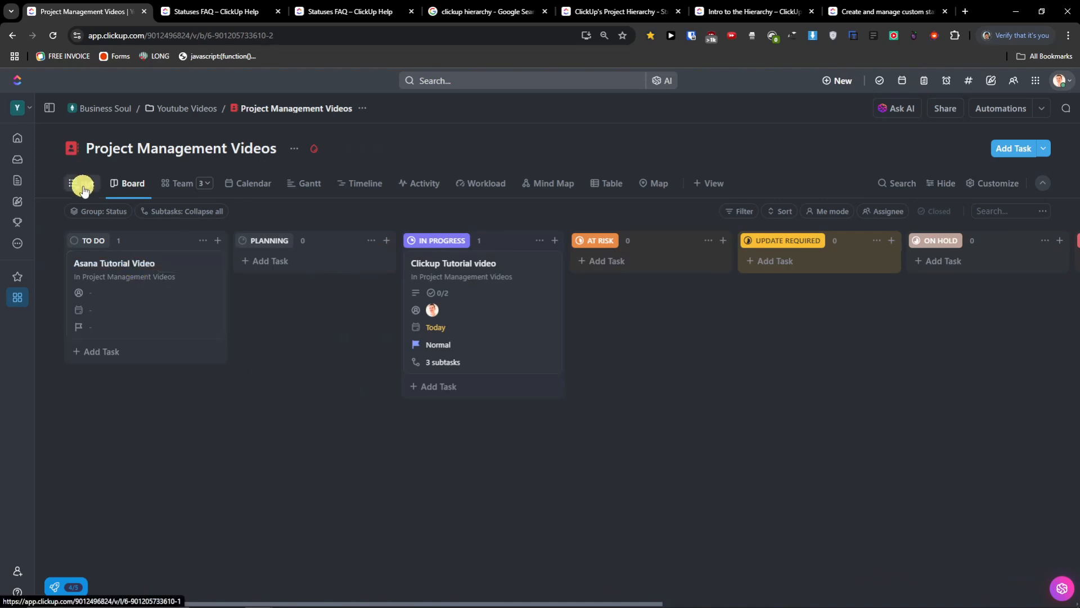
left_click(84, 186)
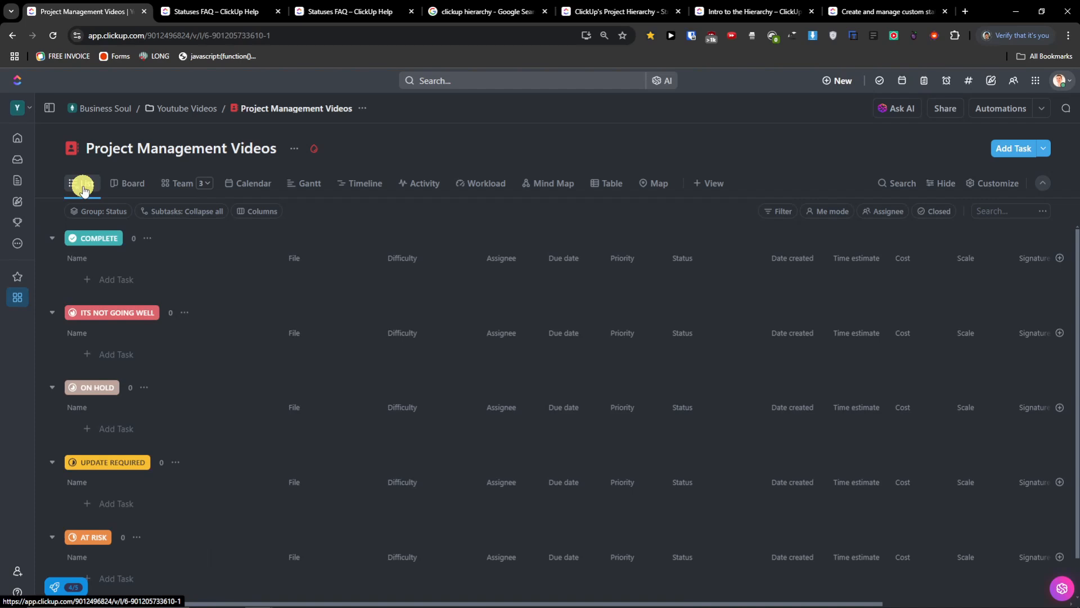
scroll(216, 376, "down", 5)
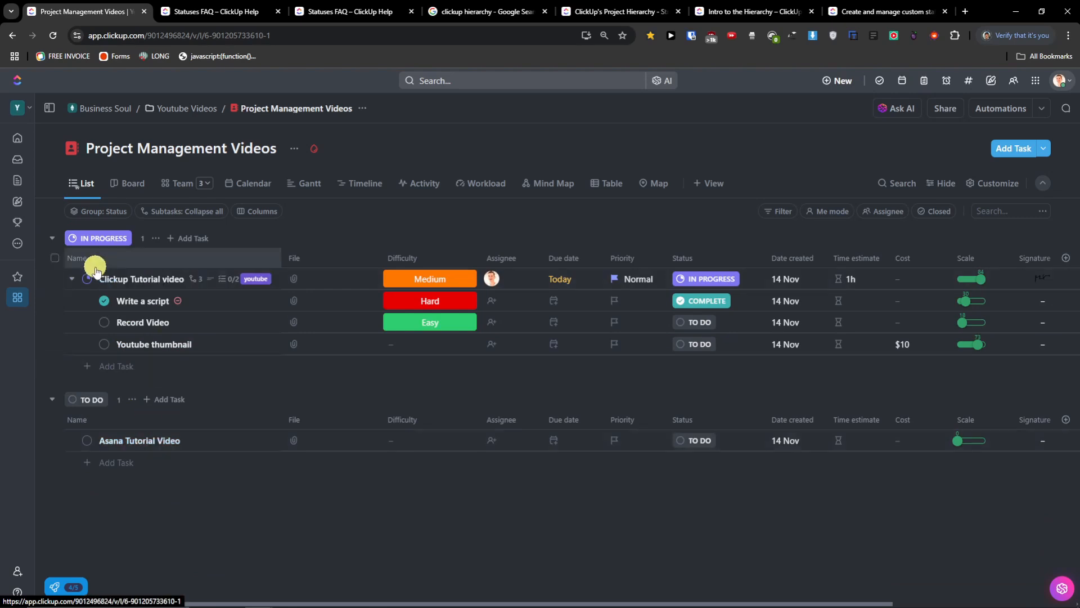
left_click(139, 186)
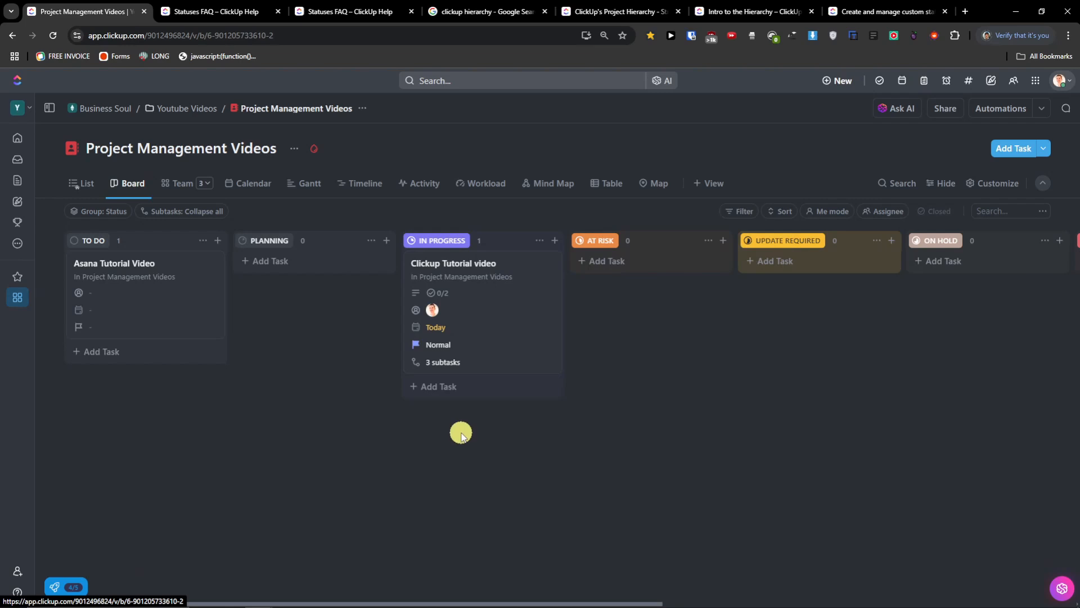
- Group the board by Priority and set Asana Tutorial Video to Low priority
left_click(119, 216)
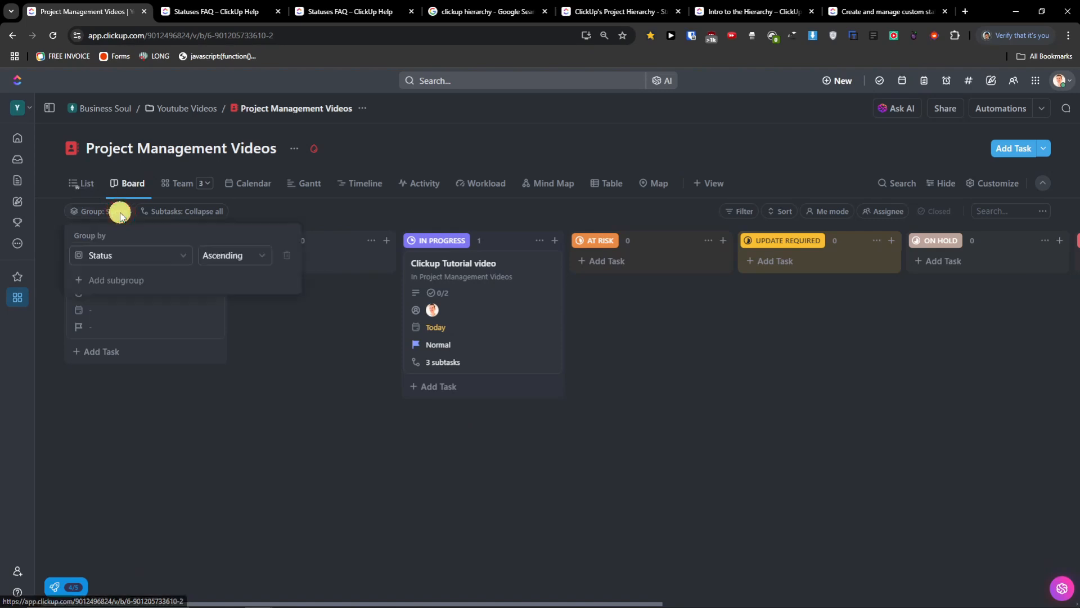
left_click(151, 254)
left_click(140, 332)
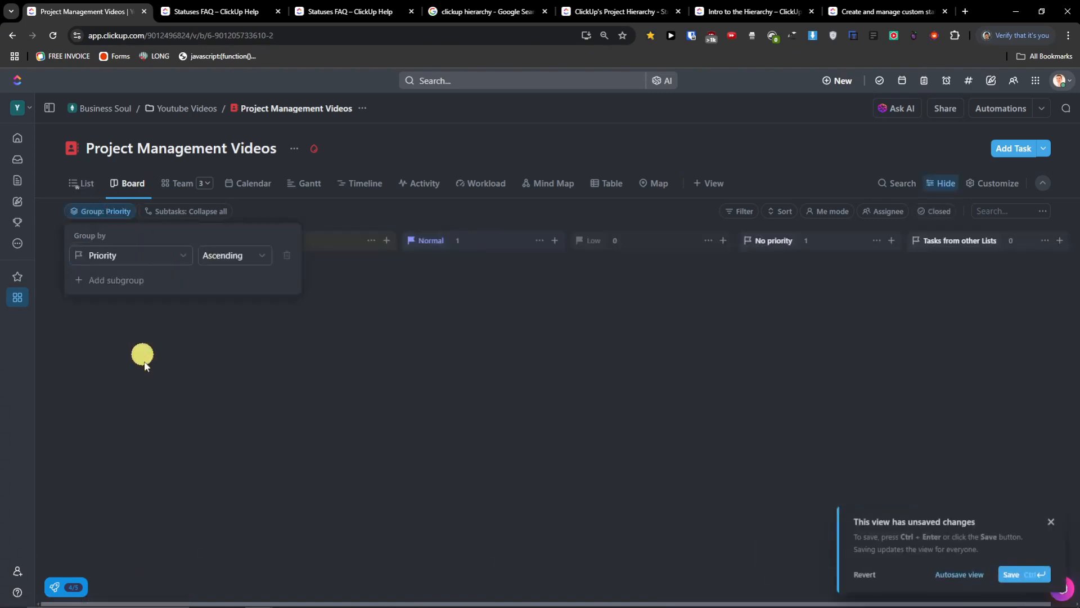
left_click(145, 413)
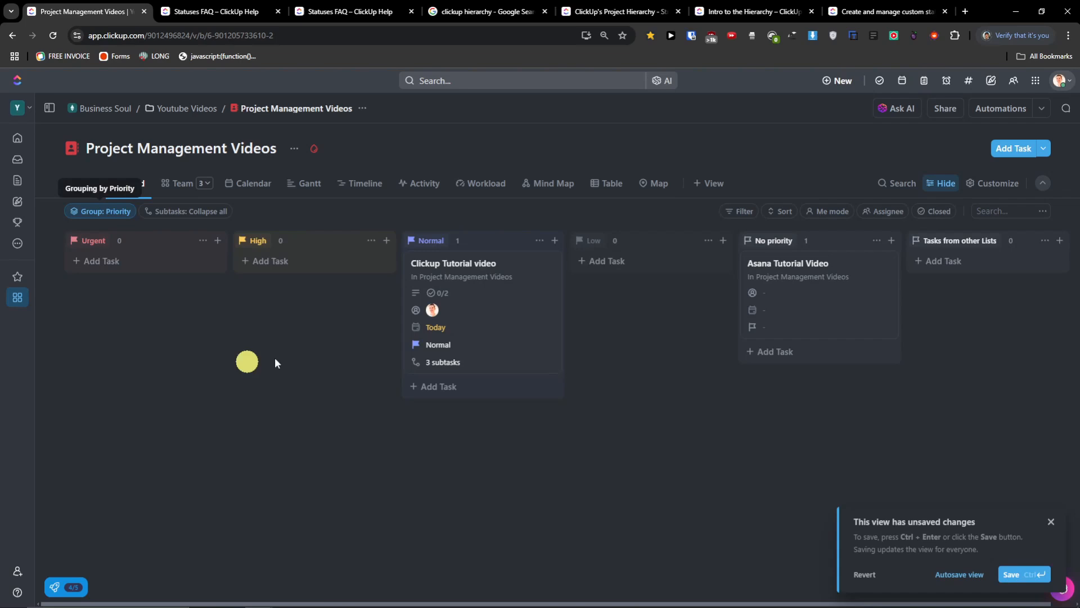
left_click_drag(788, 265, 620, 262)
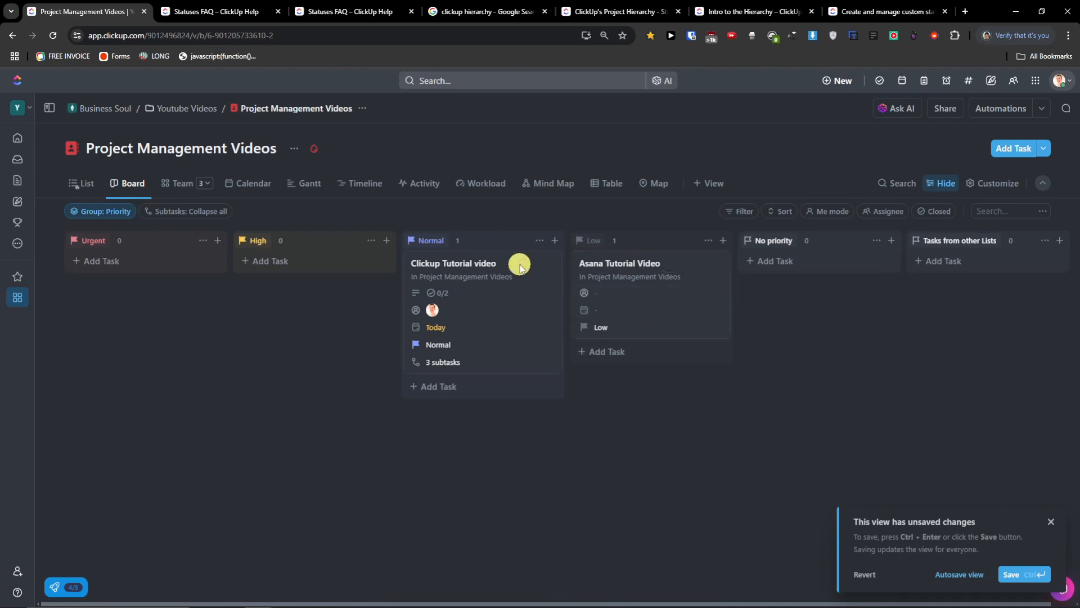
- Regroup the board by Difficulty and give Asana Tutorial Video Easy difficulty
left_click(107, 212)
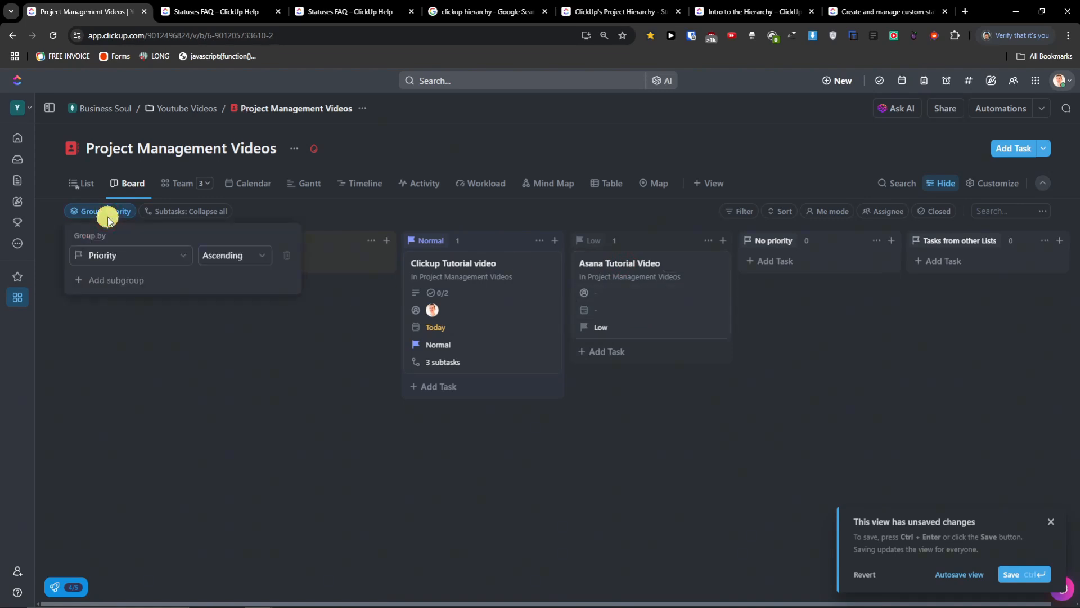
left_click(121, 259)
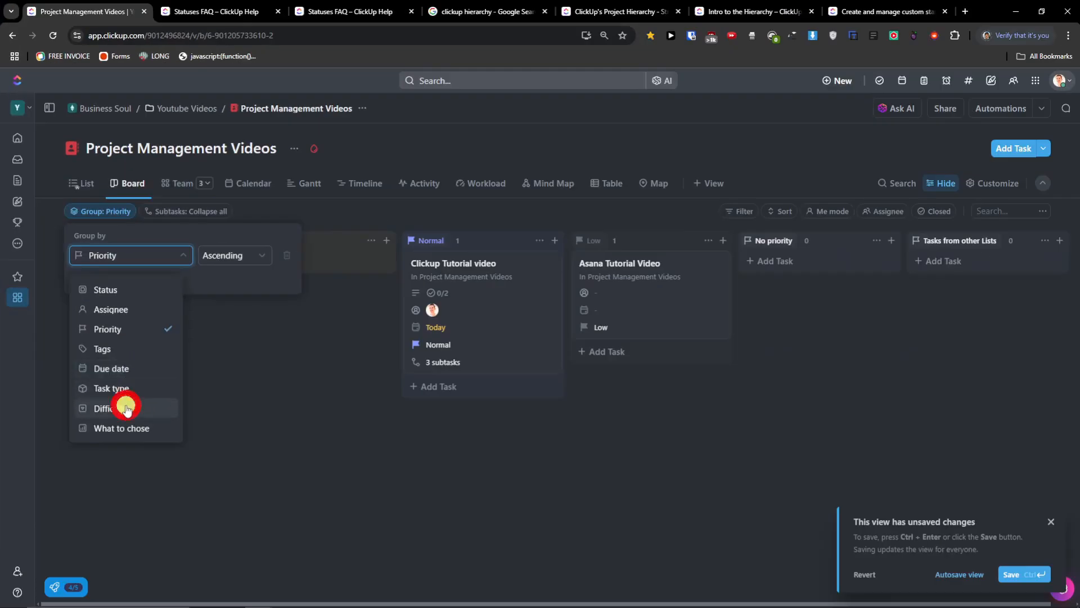
left_click(126, 408)
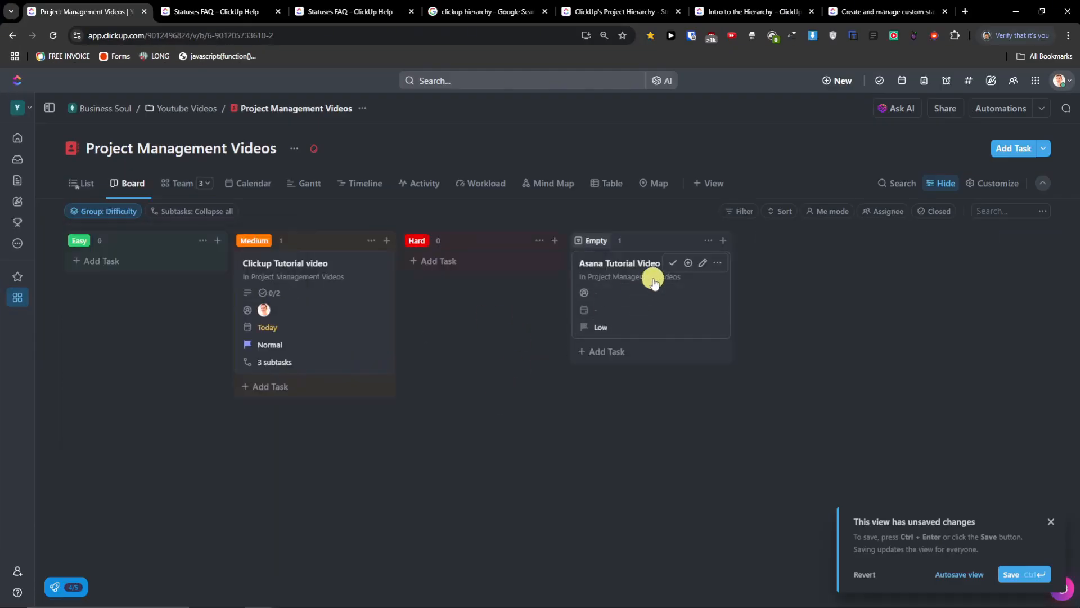
left_click_drag(647, 268, 157, 273)
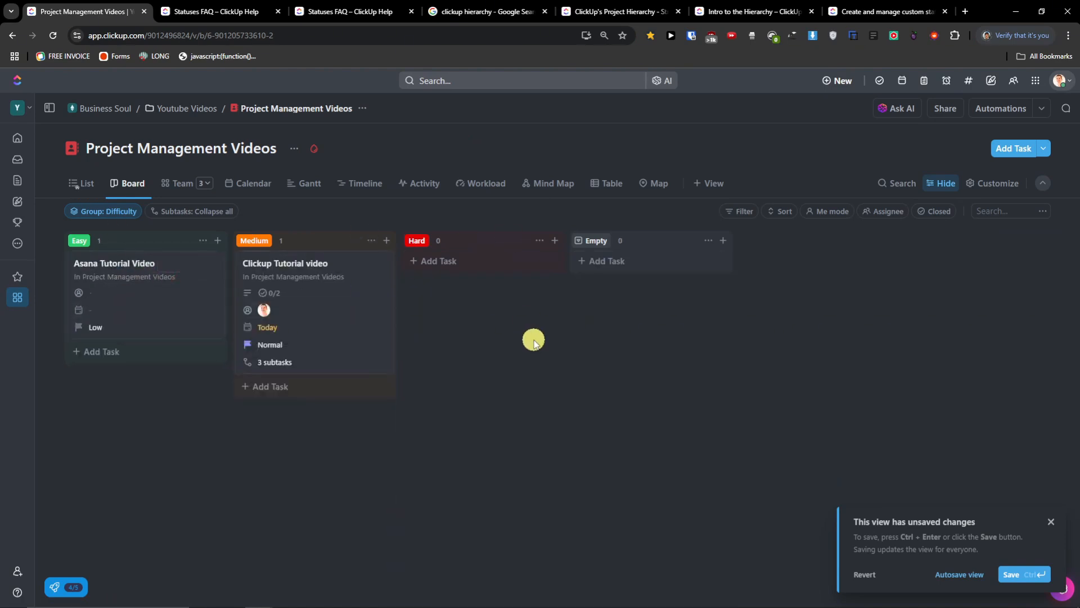
- Expand all subtasks on the cards, then collapse them all again
left_click(195, 205)
left_click(209, 276)
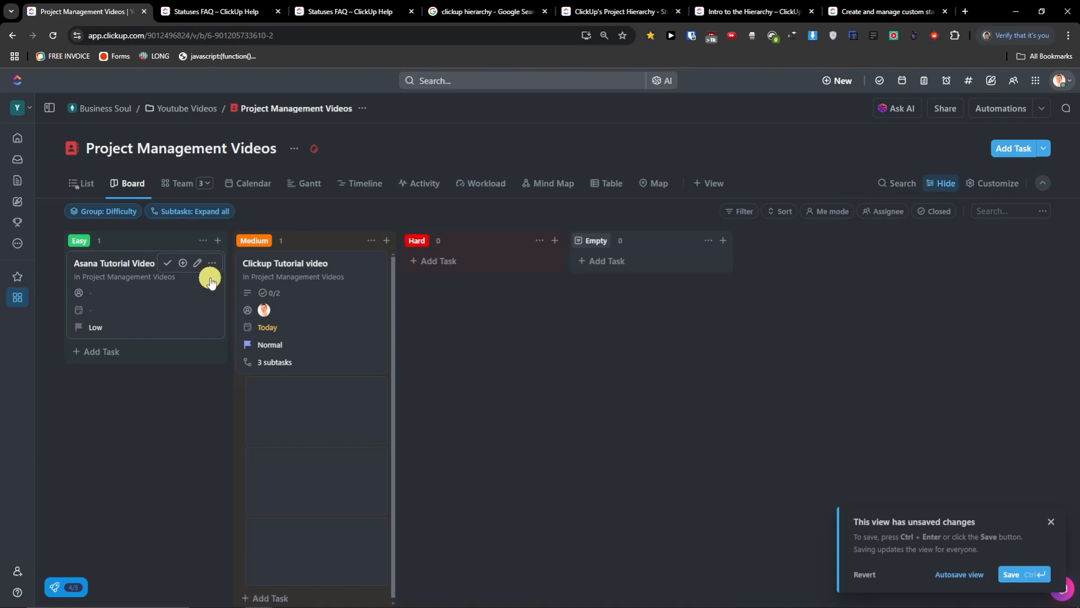
scroll(357, 345, "down", 2)
scroll(357, 345, "up", 2)
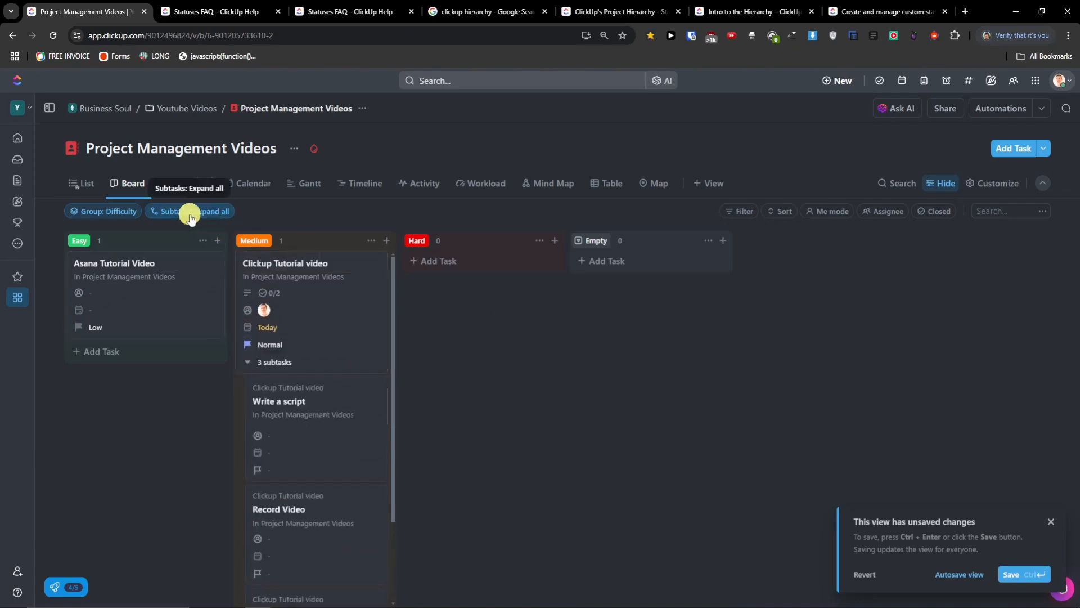
scroll(314, 374, "down", 2)
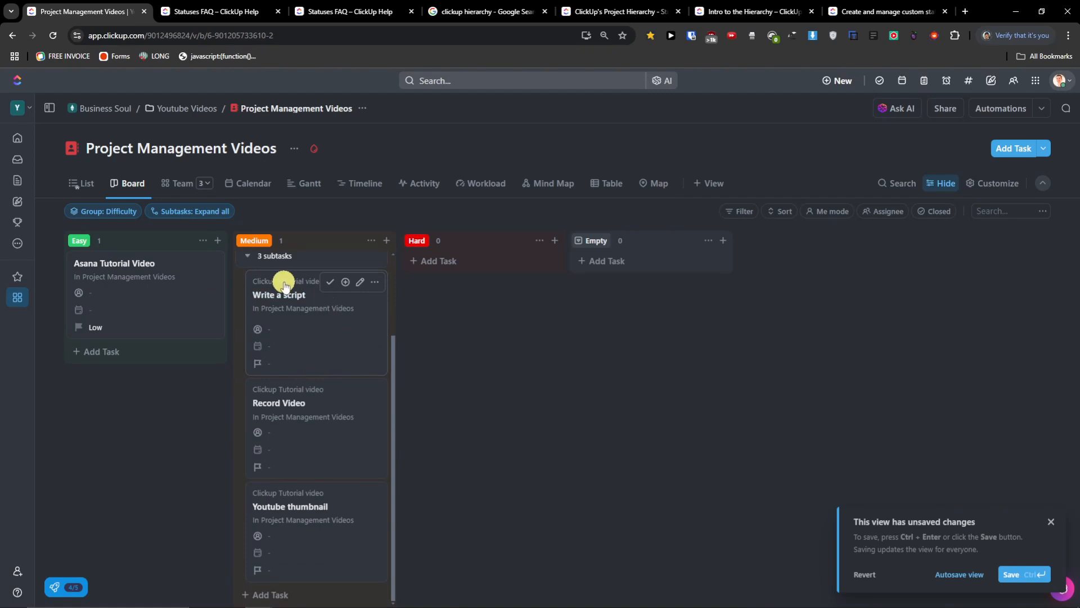
left_click(190, 211)
left_click(197, 254)
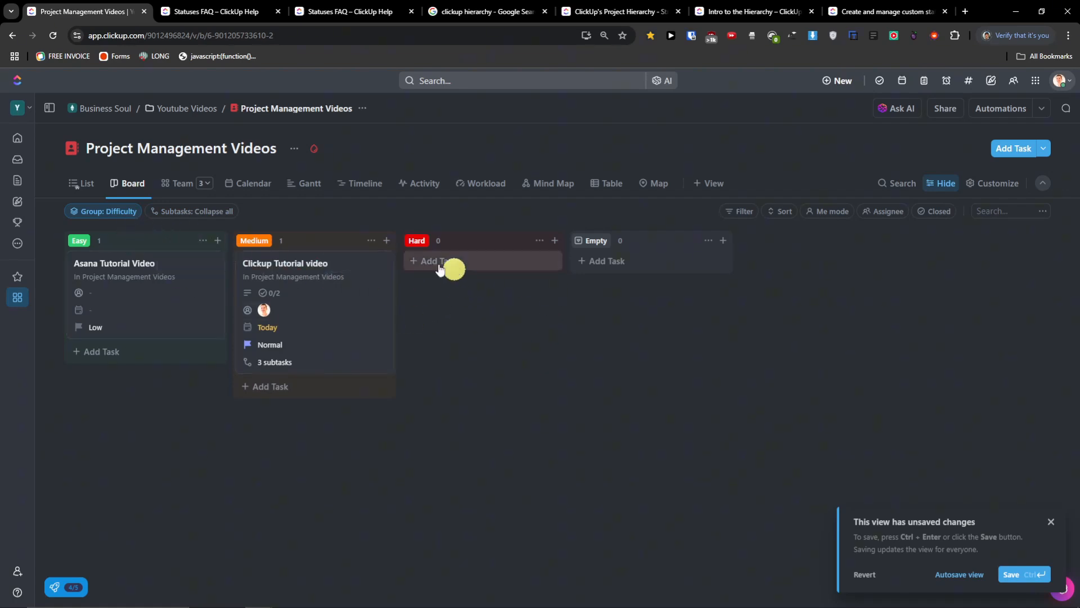
- Review the fields available for grouping, leaving the Difficulty grouping unchanged
left_click(108, 212)
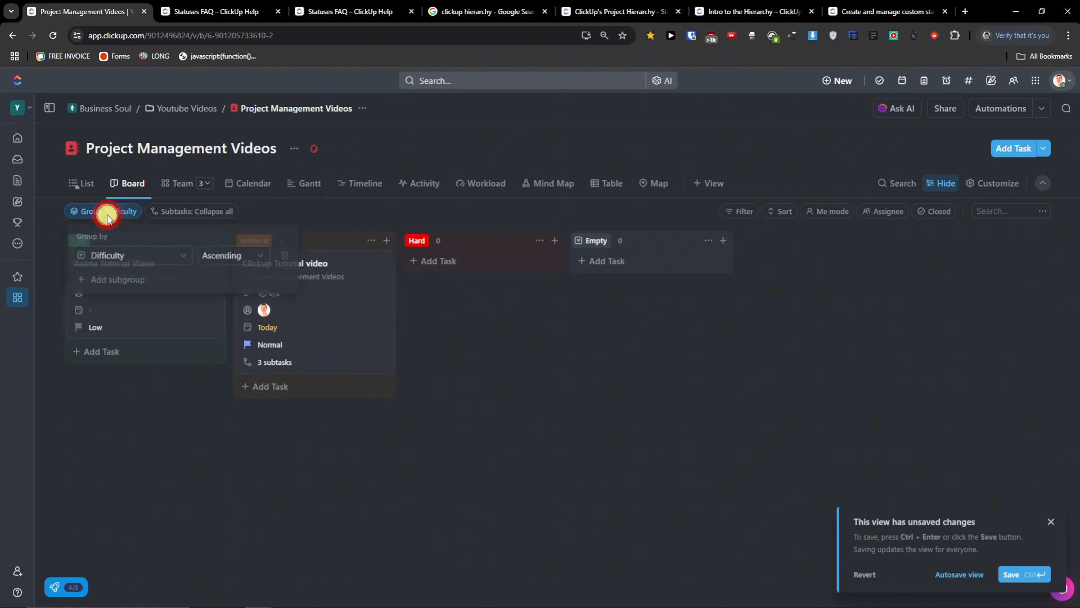
left_click(140, 256)
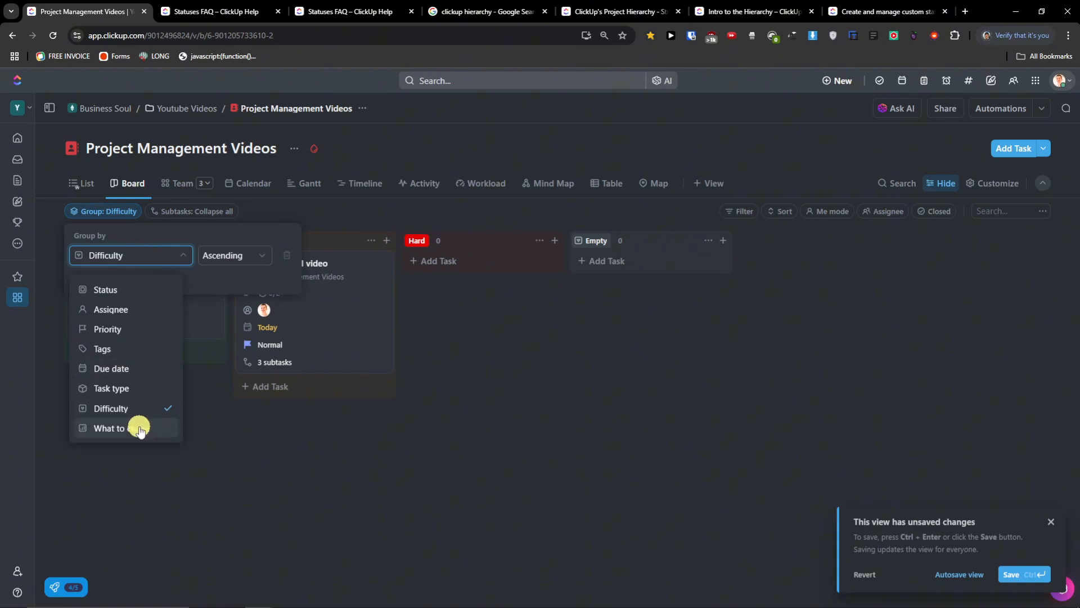
left_click(230, 485)
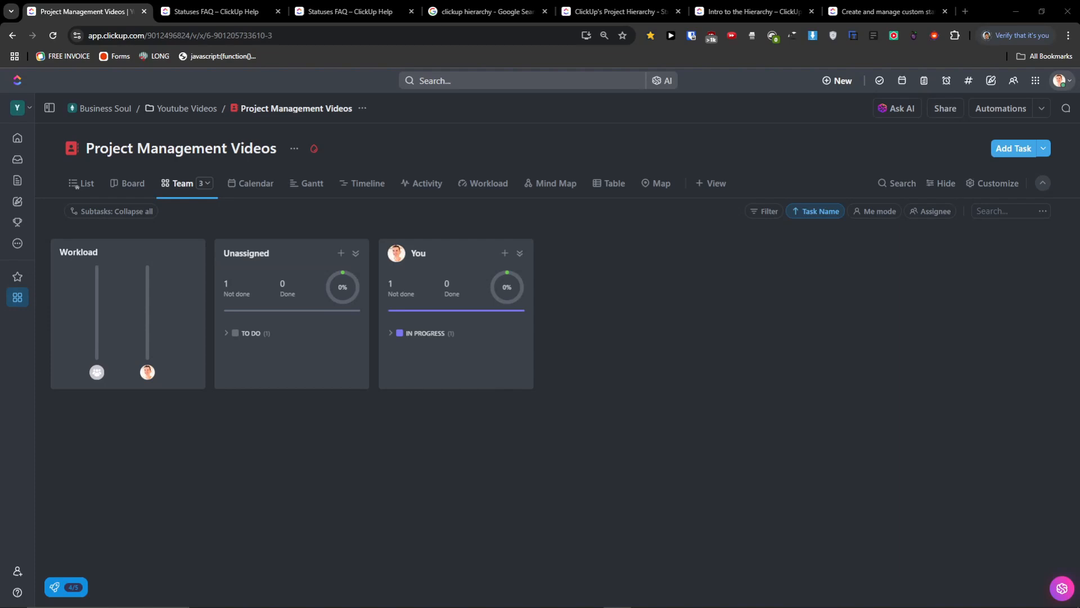
- Assign yourself to Asana Tutorial Video and add a 'Monday.com TUtorial video' task assigned to you
left_click(87, 182)
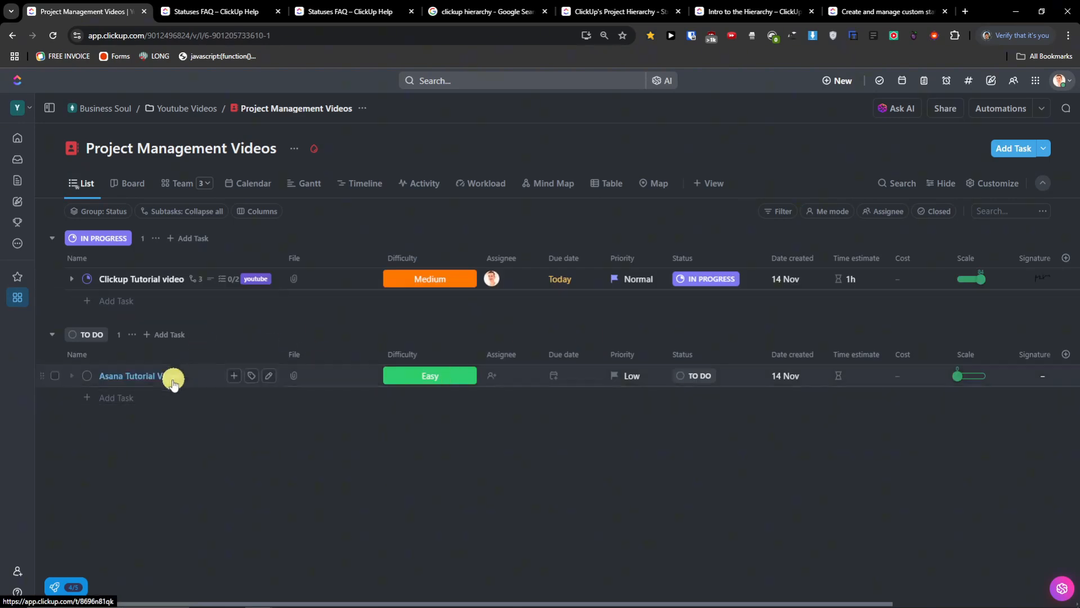
left_click(493, 378)
left_click(514, 436)
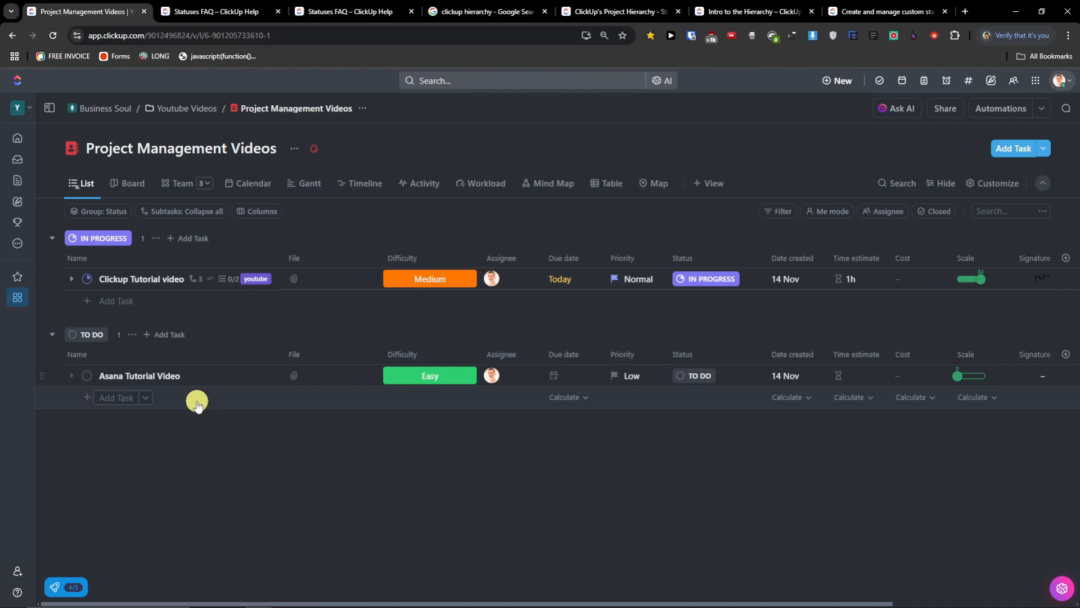
left_click(235, 401)
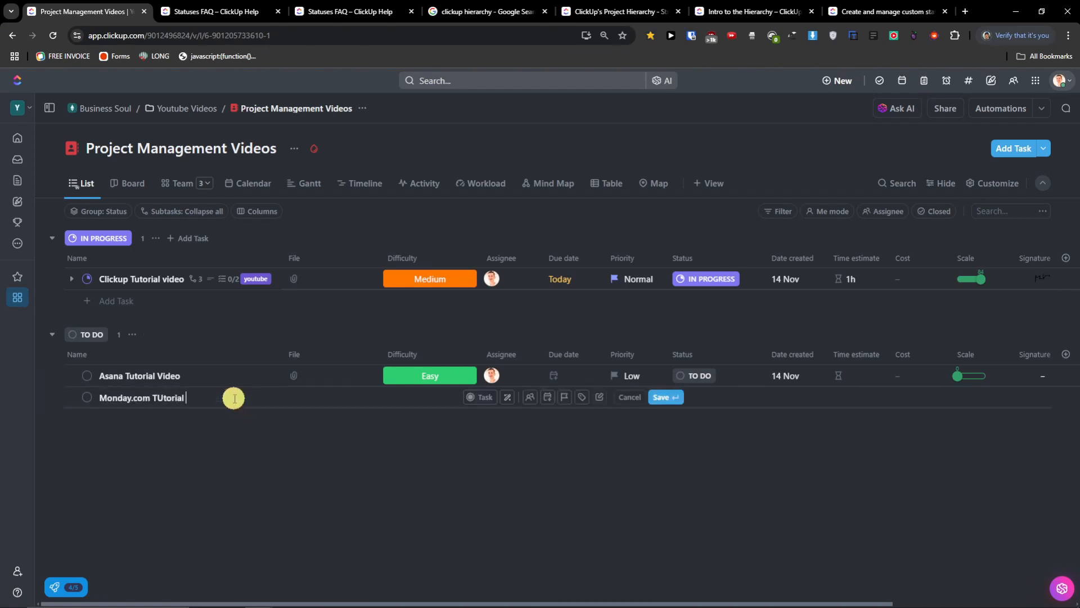
left_click(530, 397)
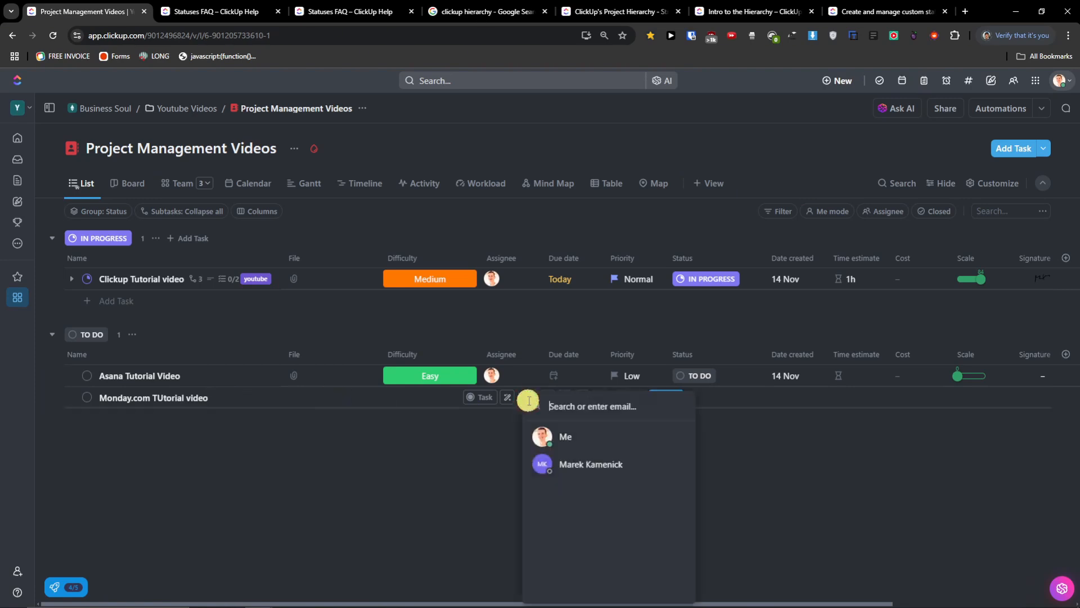
left_click(600, 447)
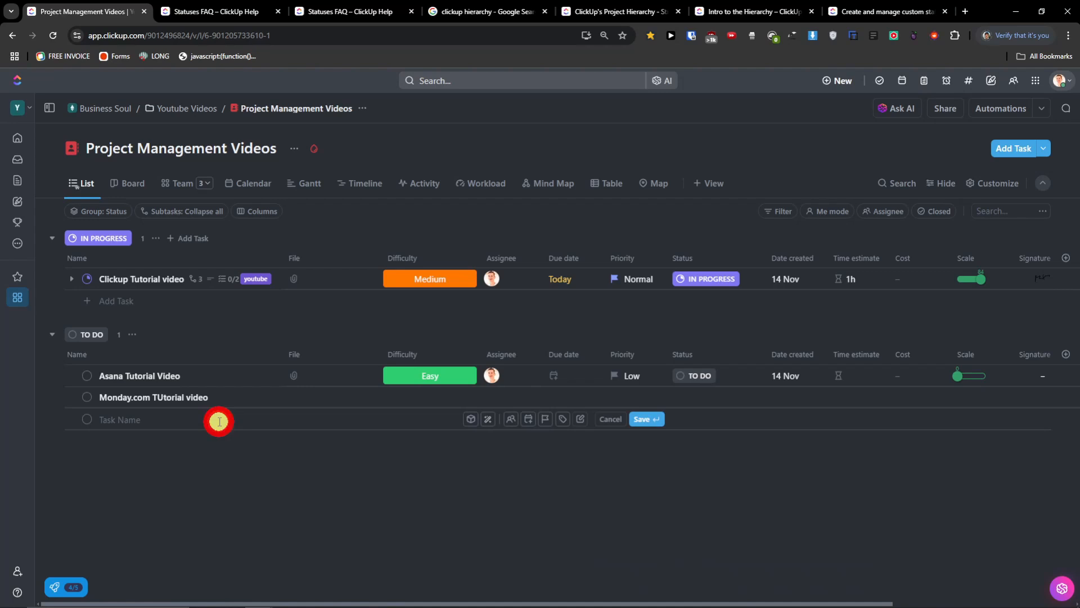
key("Return")
- Add a 'Jira Tutorial' TO DO task assigned to the teammate, then view Team workload
left_click(197, 420)
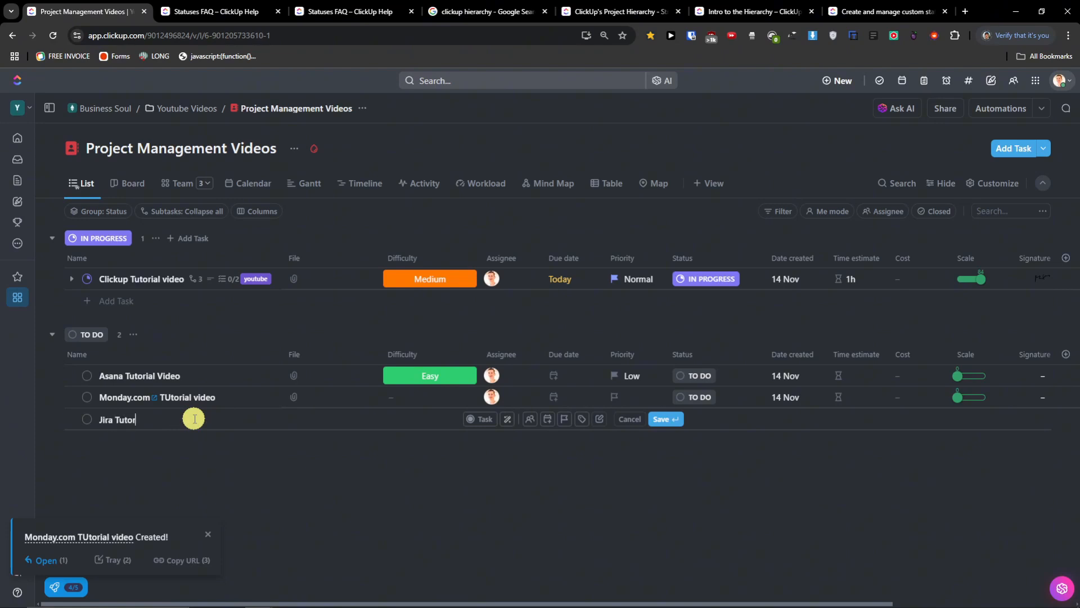
left_click(532, 420)
left_click(570, 461)
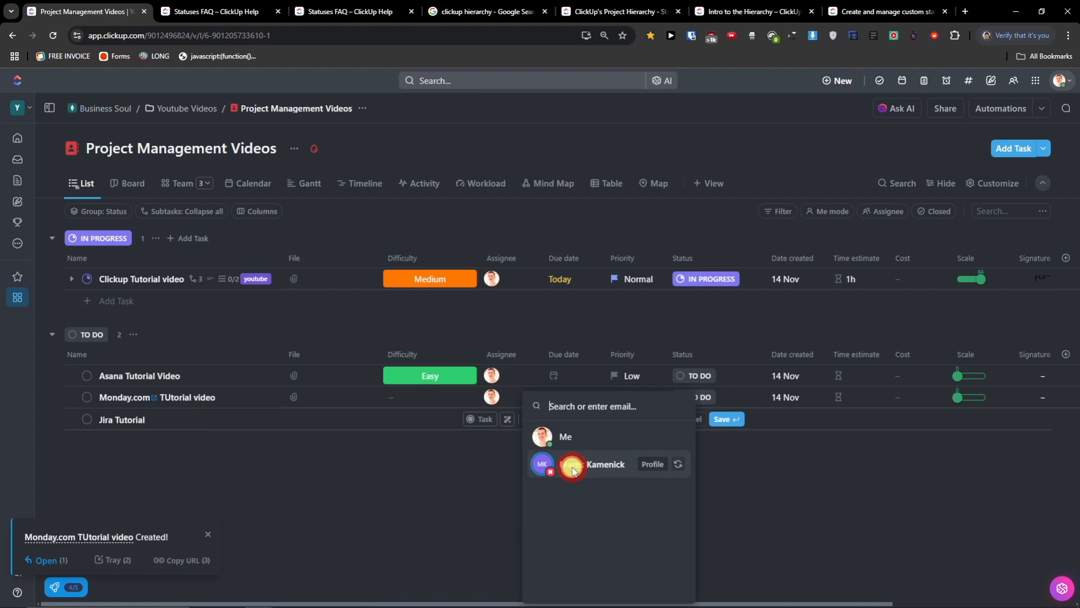
left_click(725, 418)
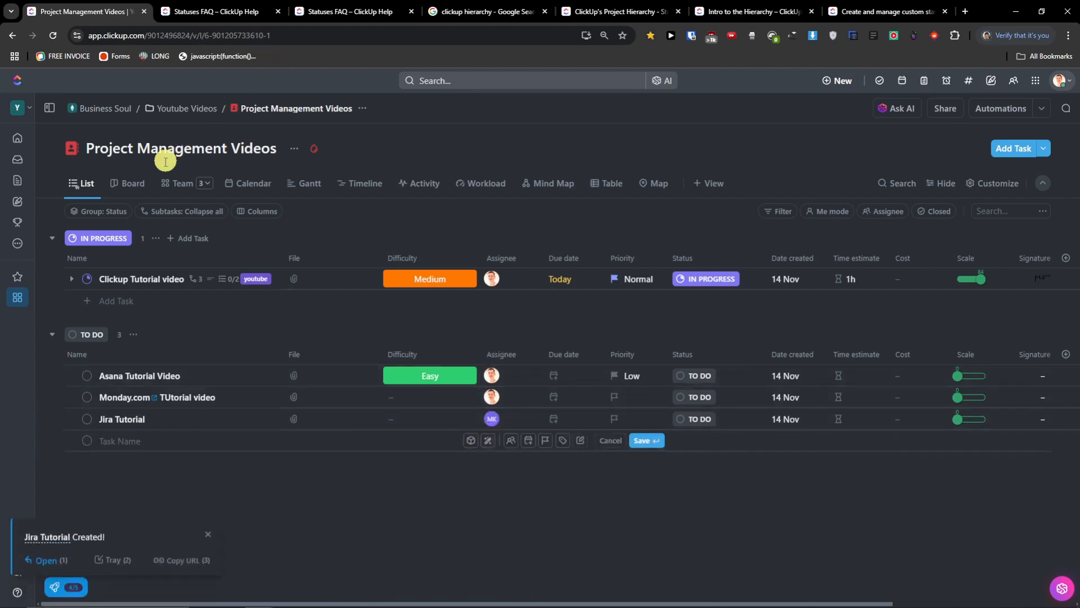
left_click(186, 188)
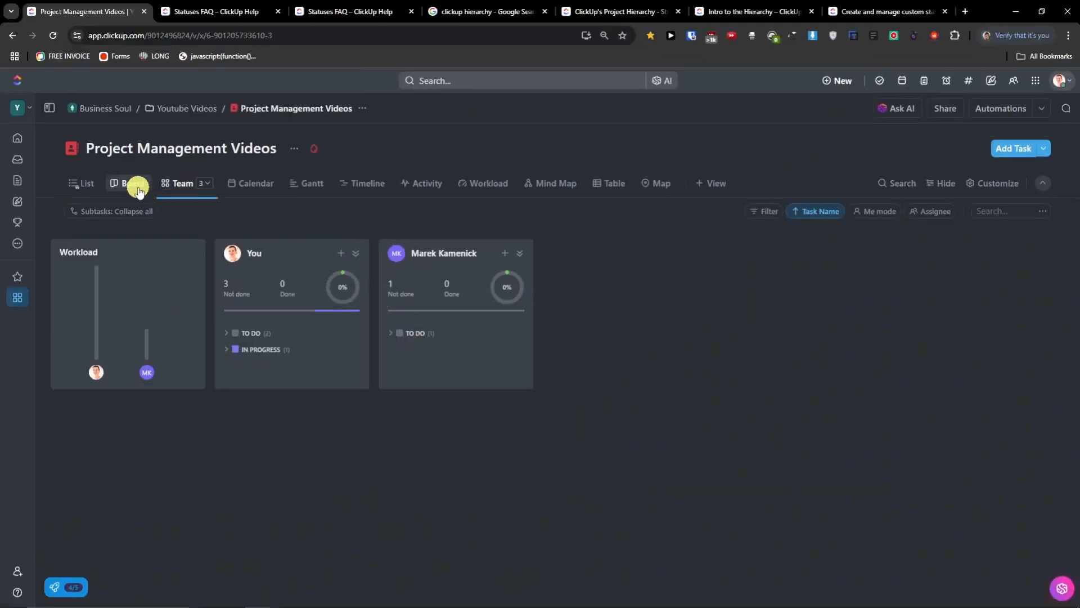
- Move Asana Tutorial Video to UPDATE REQUIRED on the board and inspect your Team status groups
left_click(138, 189)
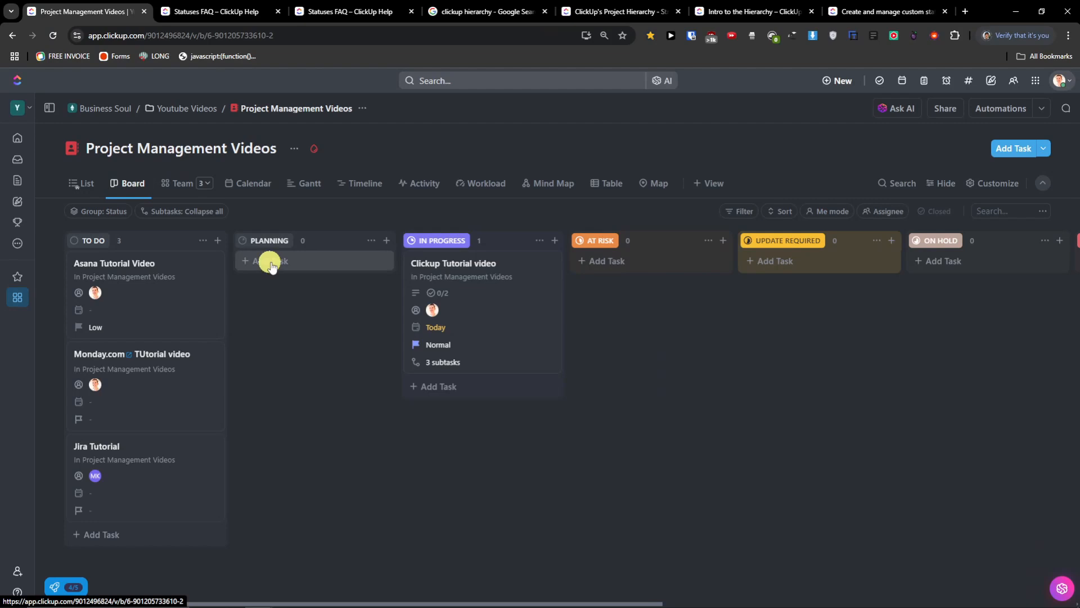
left_click_drag(174, 276, 799, 302)
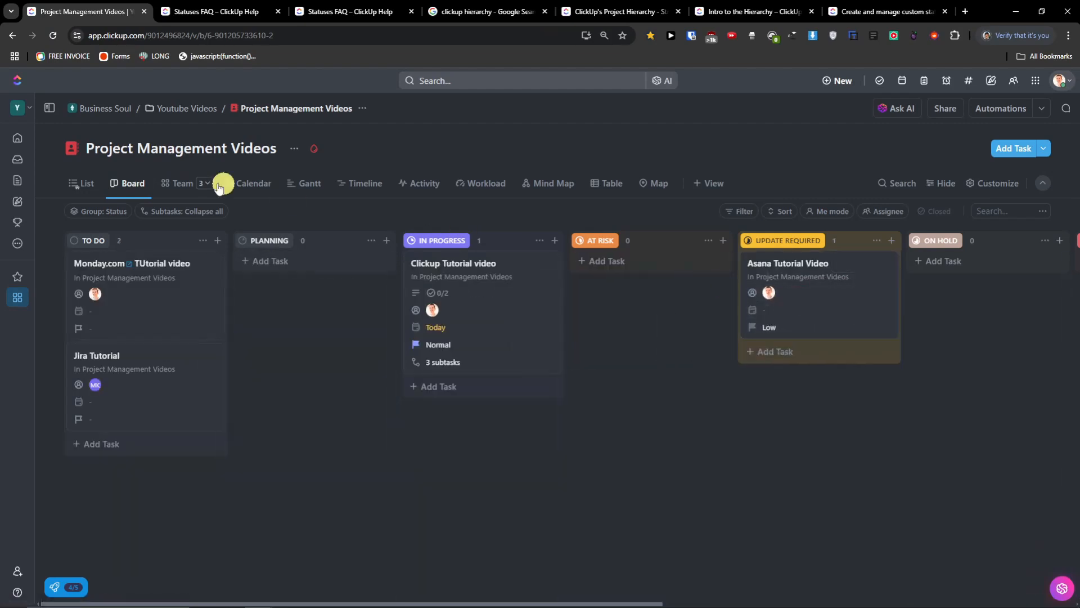
left_click(174, 189)
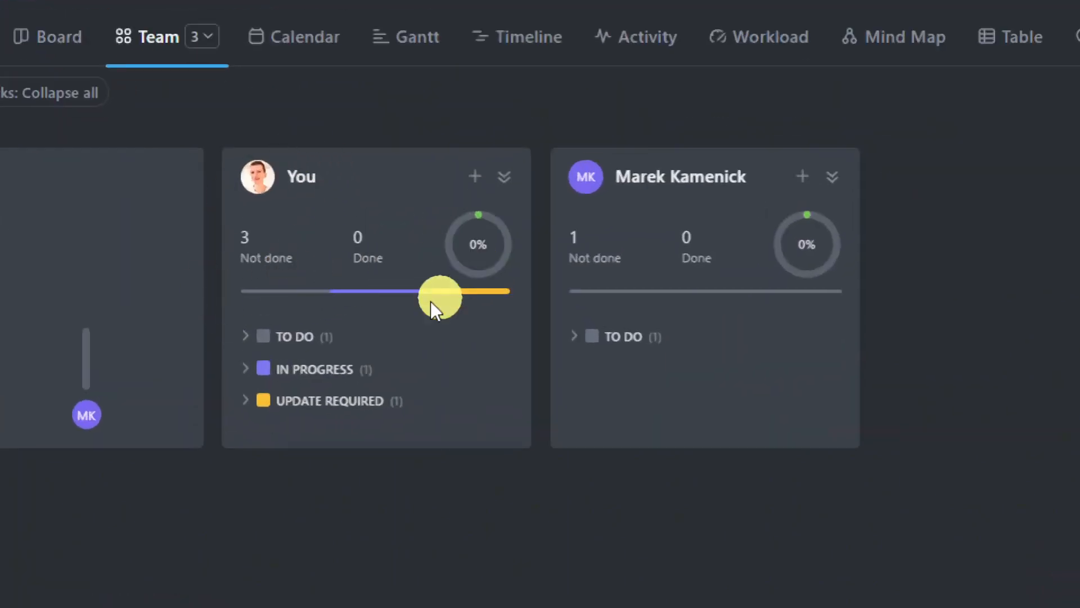
left_click(246, 368)
left_click(246, 468)
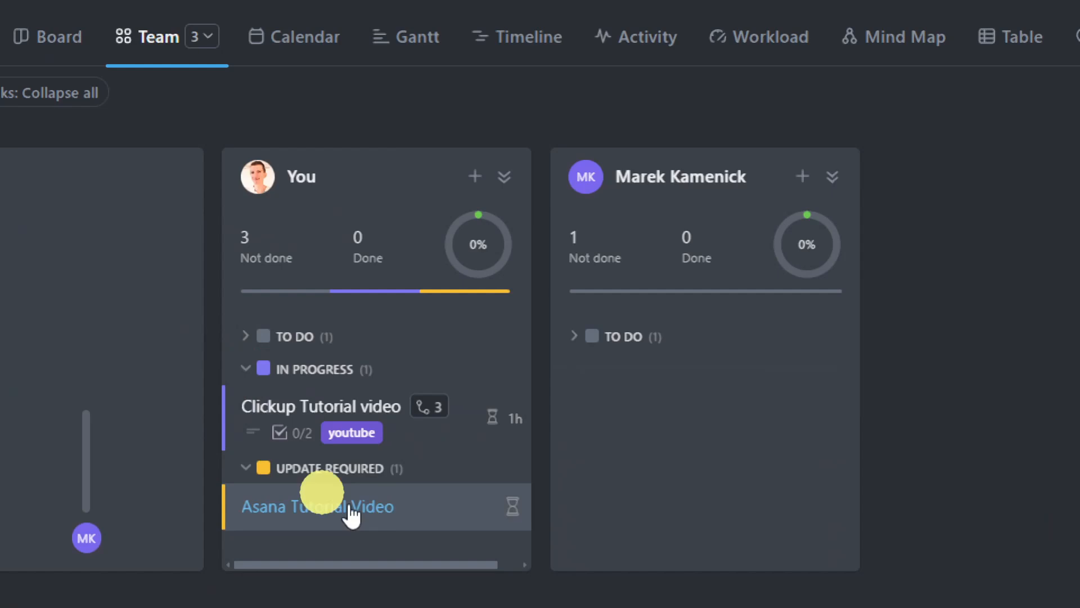
left_click(251, 465)
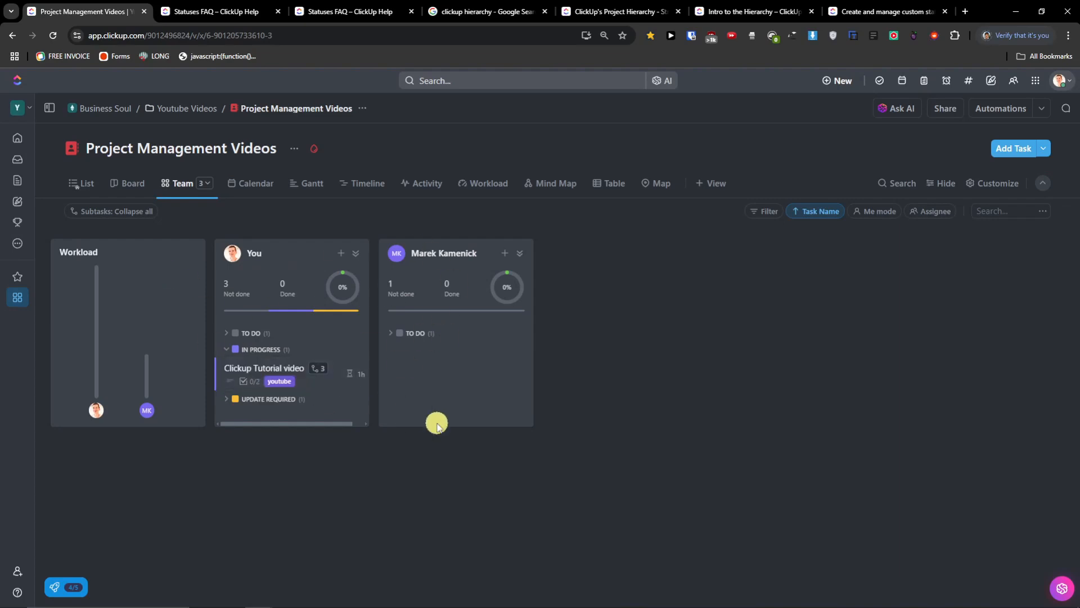
- Start new task entries for yourself and the teammate in Team view, then cancel both
left_click(340, 254)
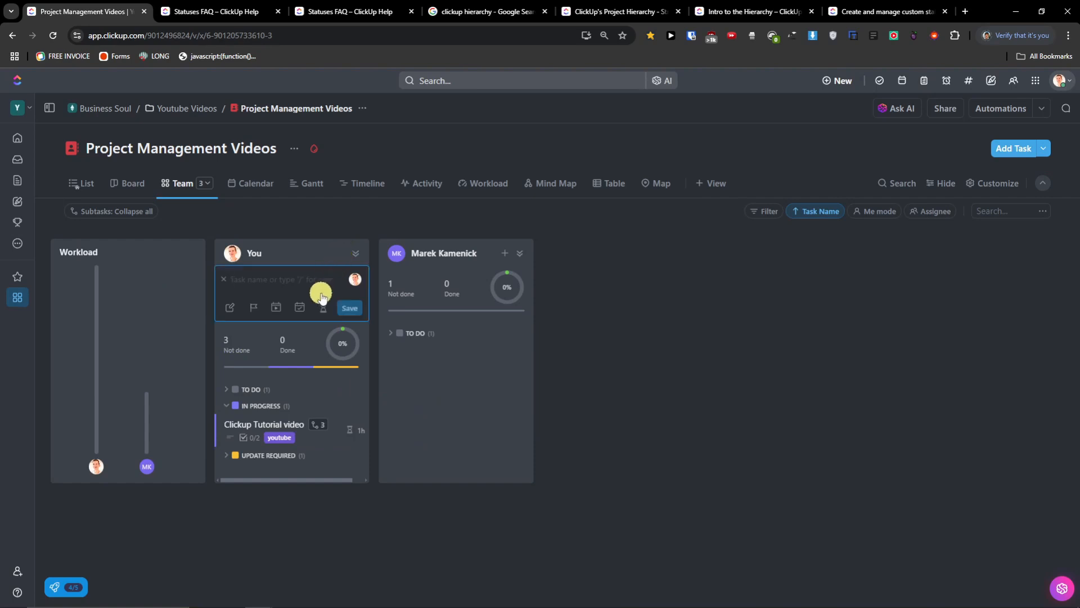
key("Escape")
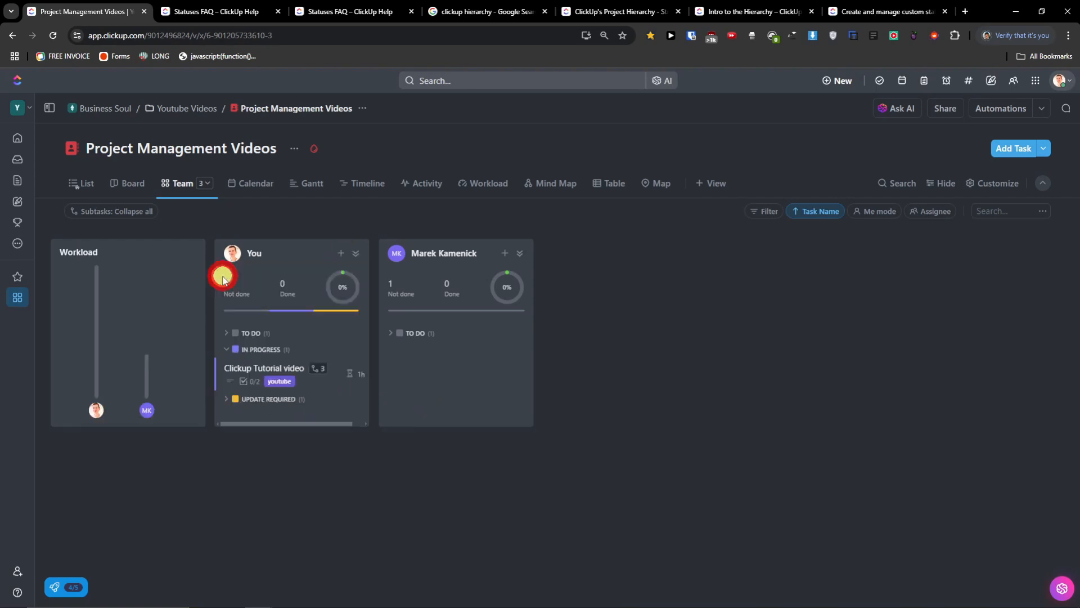
left_click(504, 254)
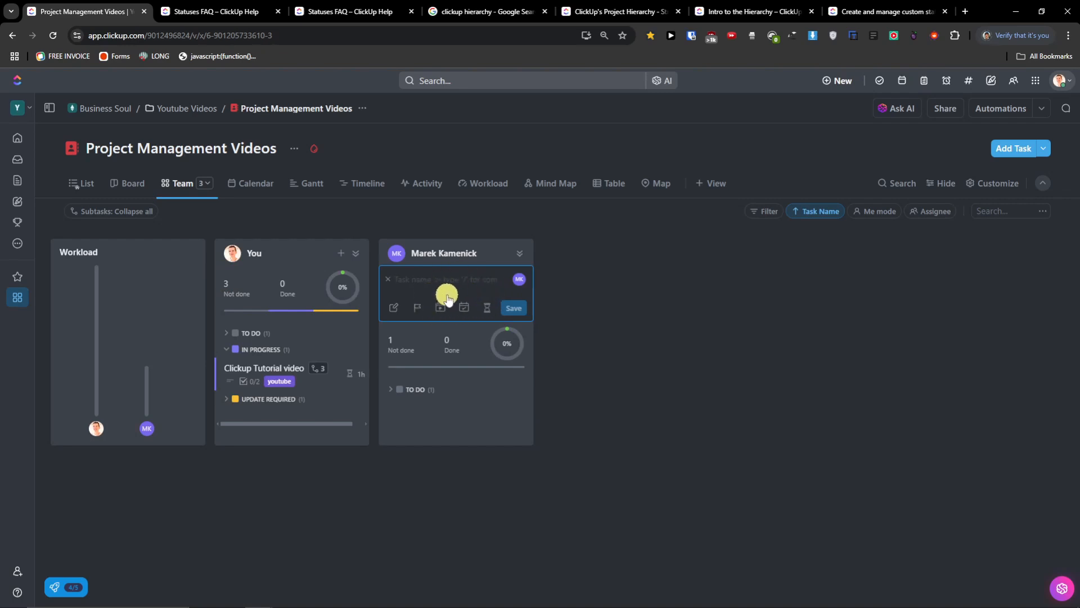
left_click(388, 280)
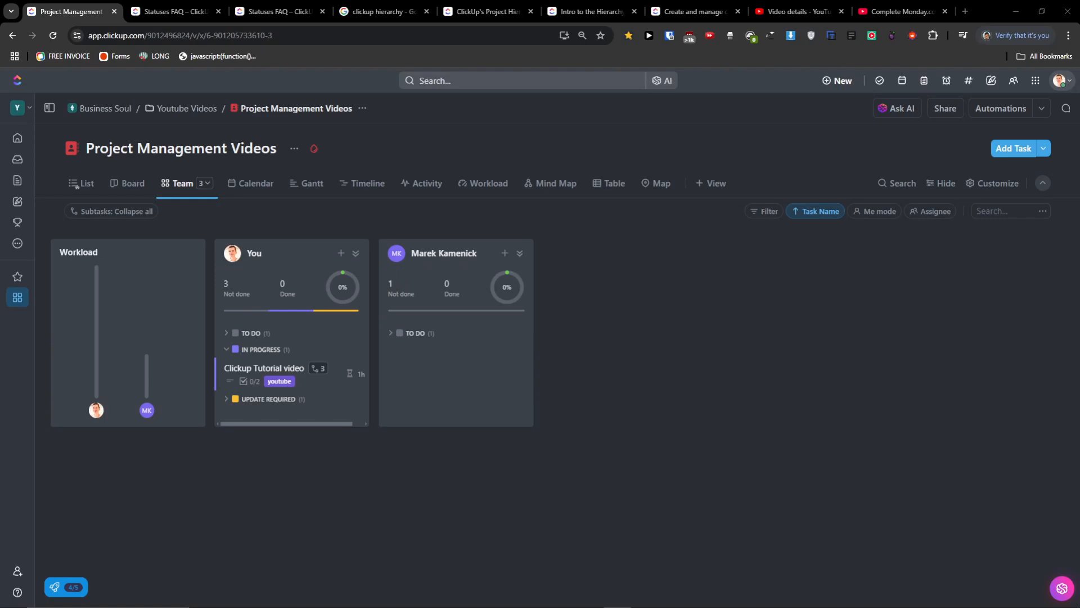
- Toggle between the Calendar and List views, and open then dismiss a calendar day's quick-add task form
left_click(262, 192)
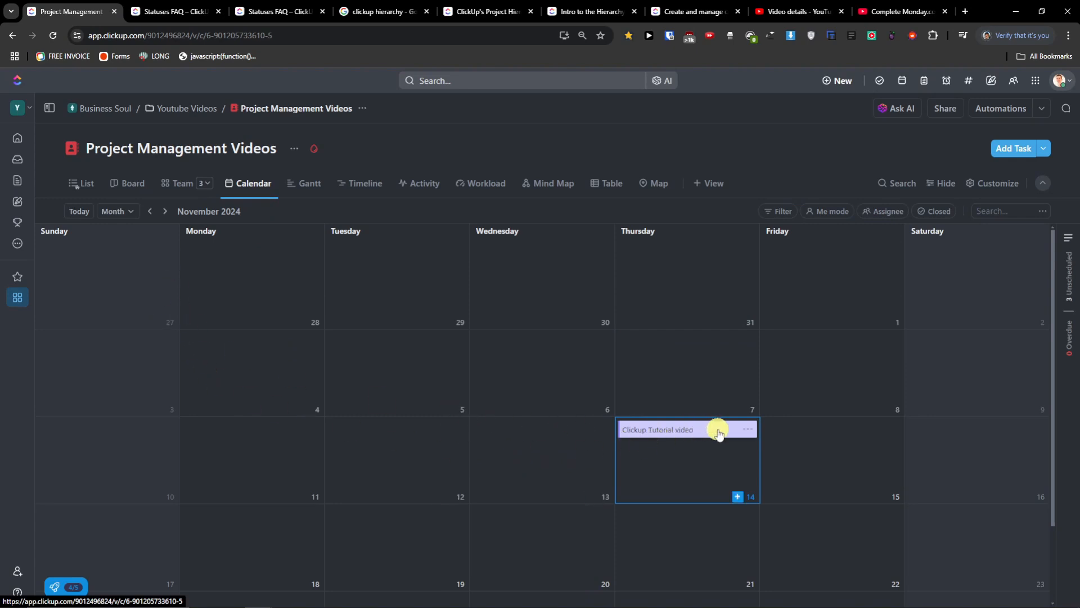
left_click(84, 184)
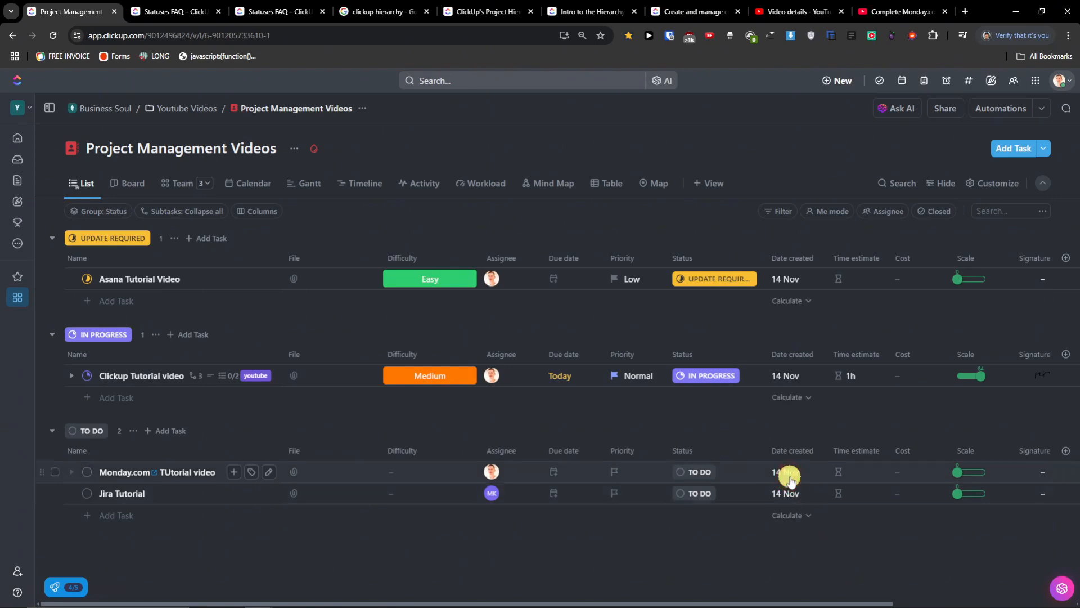
left_click_drag(855, 601, 704, 585)
left_click(252, 185)
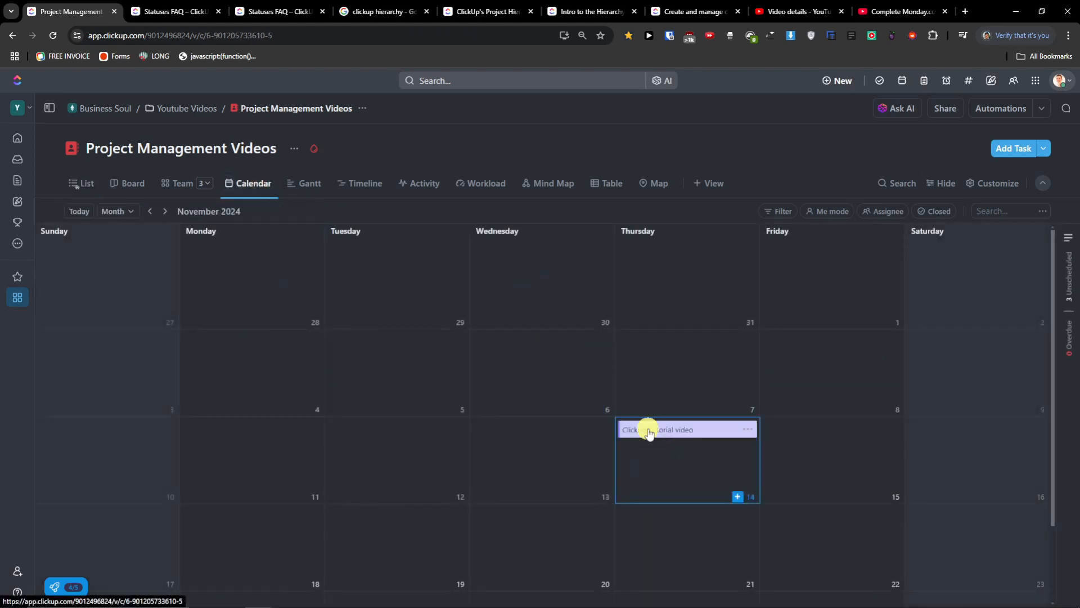
left_click(594, 498)
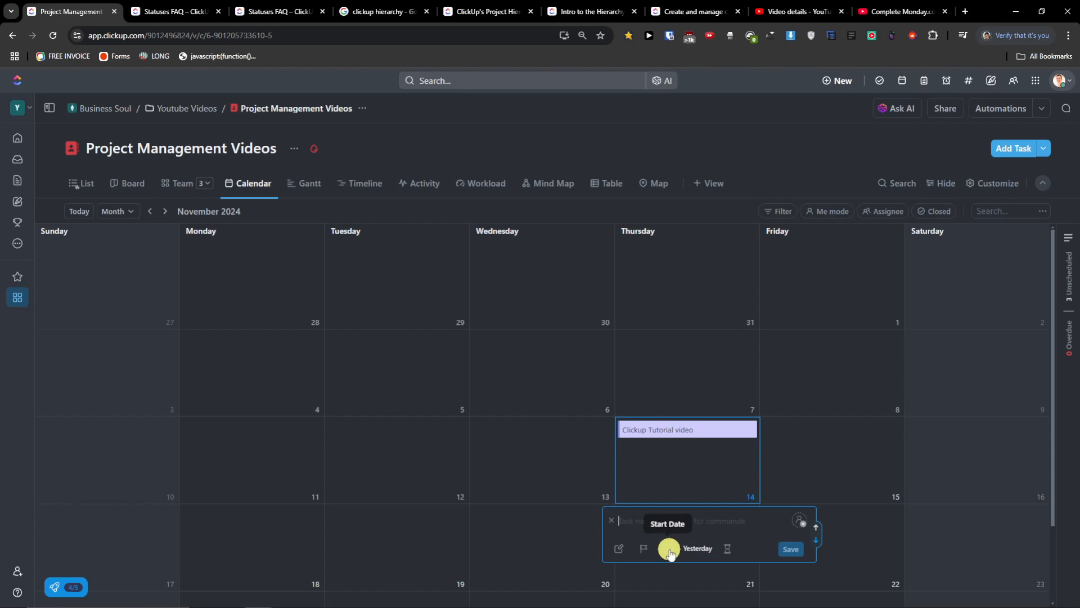
left_click(88, 188)
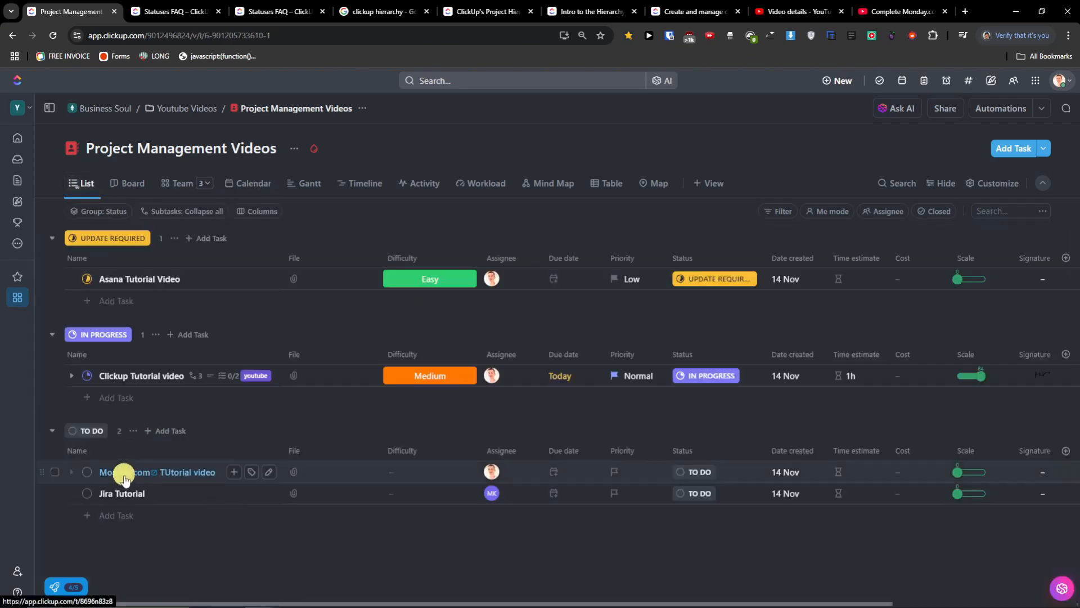
- Give Monday.com TUtorial video a start date of 15 Nov and a due date of Sunday 17 Nov
left_click(120, 475)
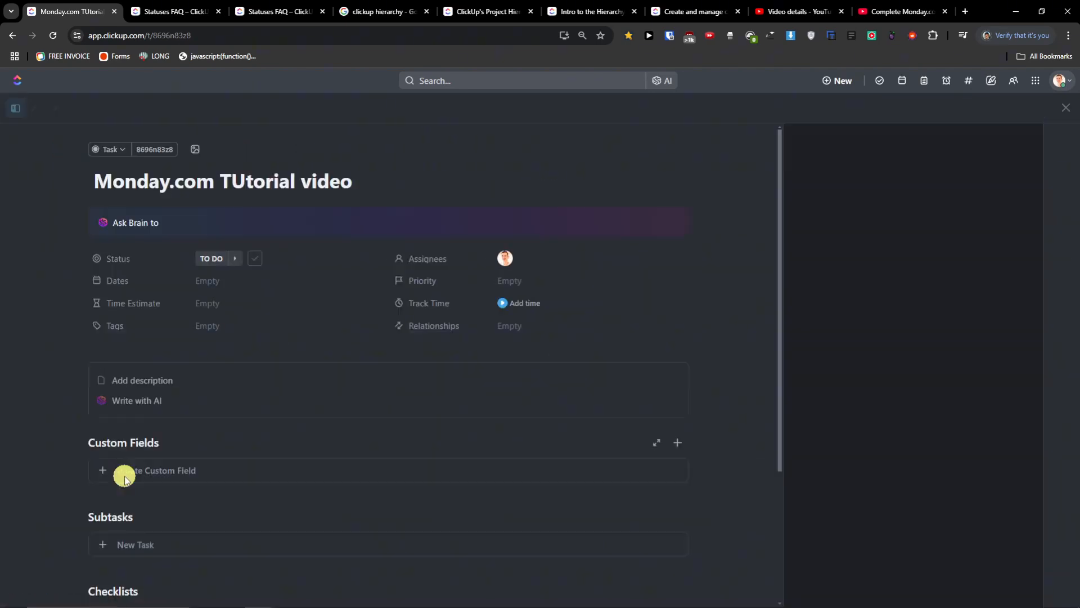
left_click(214, 288)
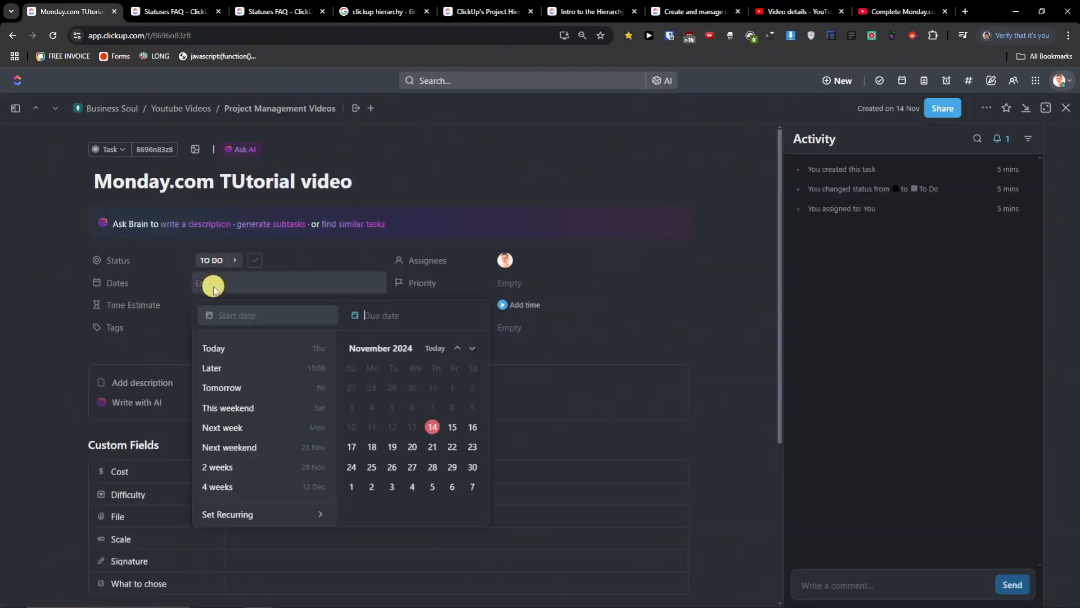
left_click(453, 431)
left_click(349, 450)
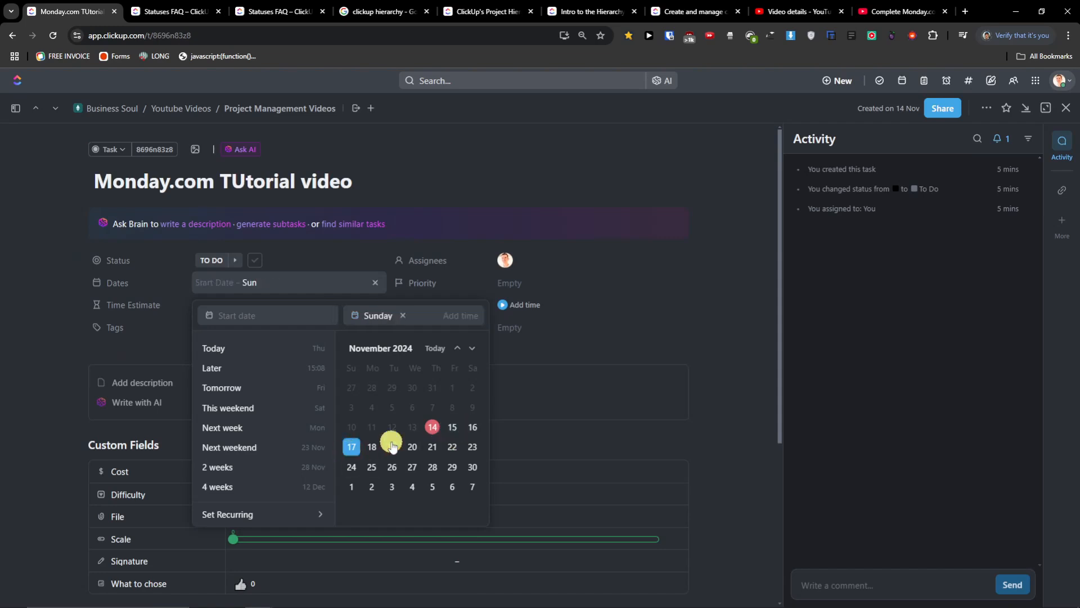
left_click(284, 314)
left_click(455, 431)
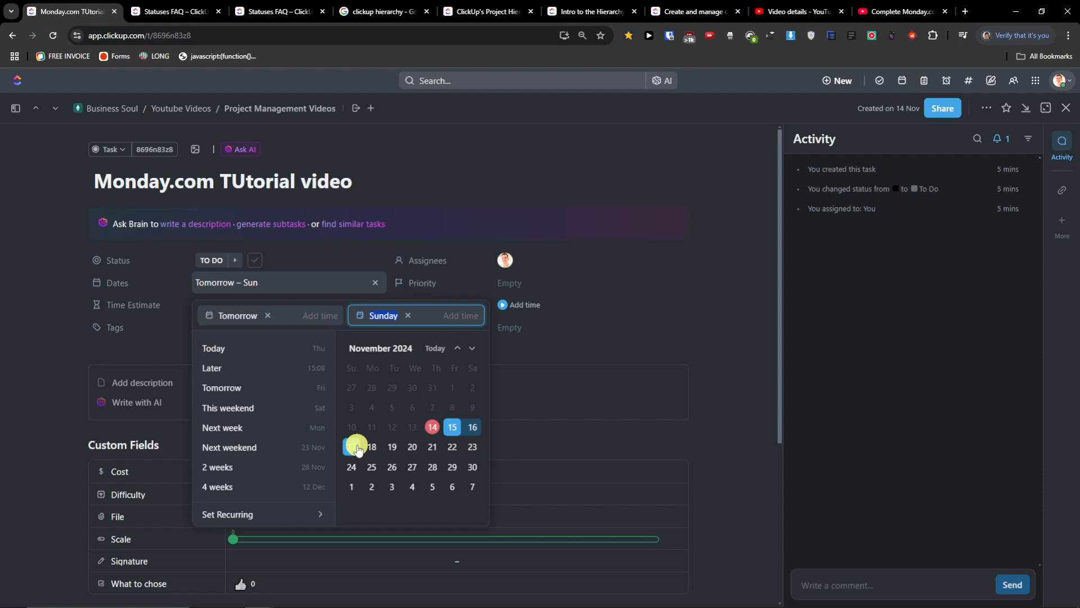
left_click(685, 343)
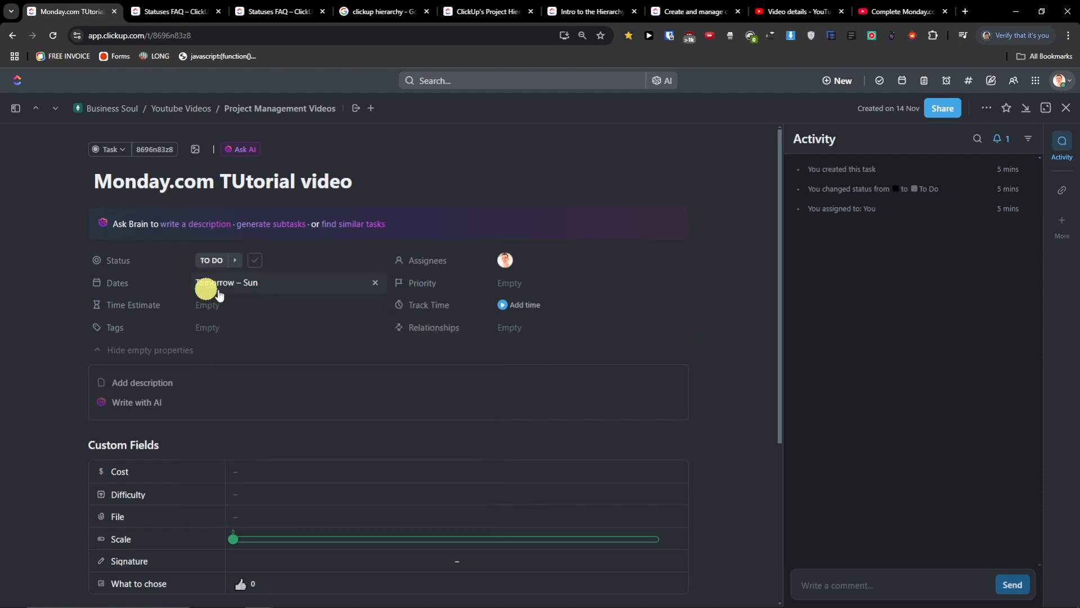
left_click(1071, 116)
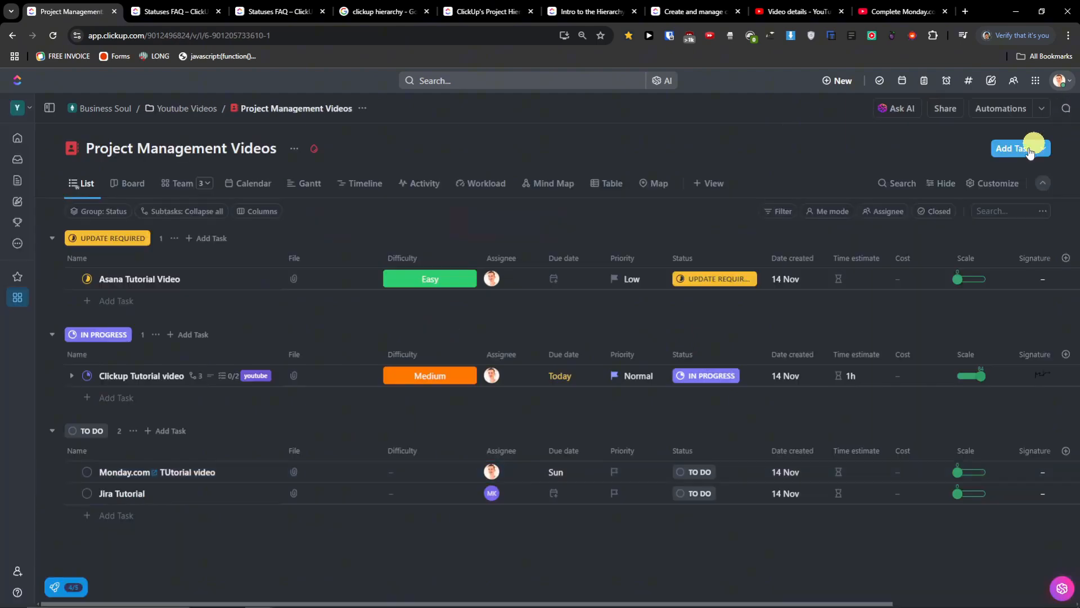
- Check the Calendar, back in List open and close Jira Tutorial, then return to Calendar view
left_click(250, 191)
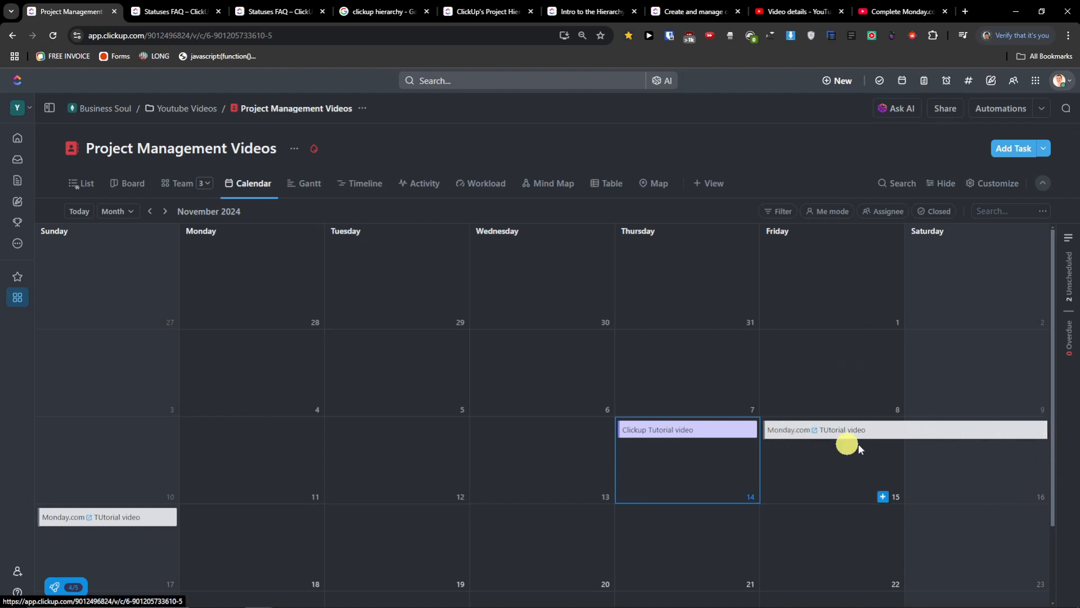
scroll(951, 446, "down", 2)
scroll(191, 436, "up", 2)
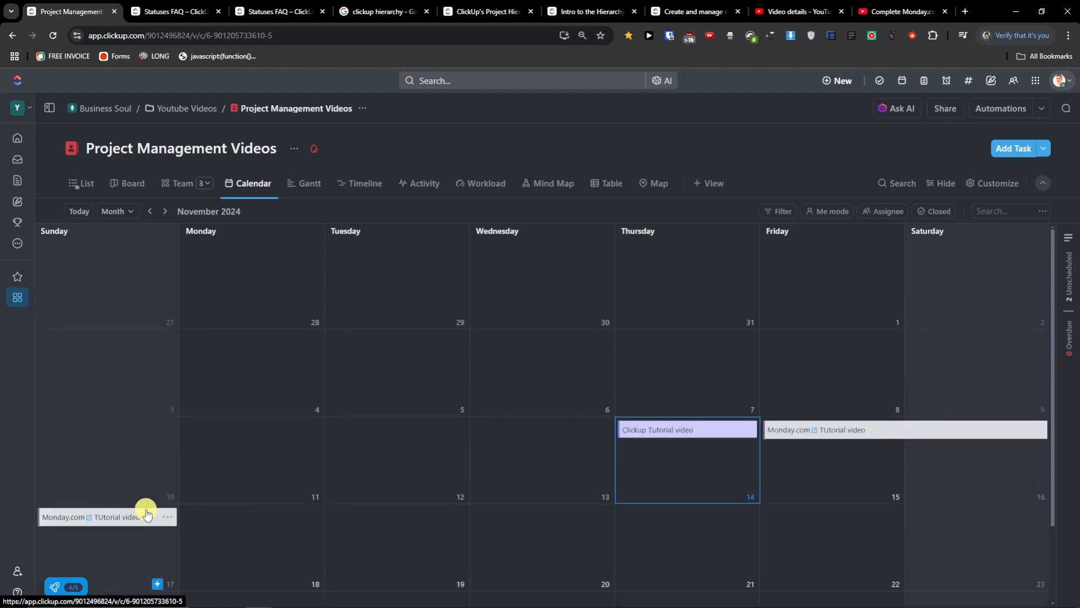
left_click(77, 185)
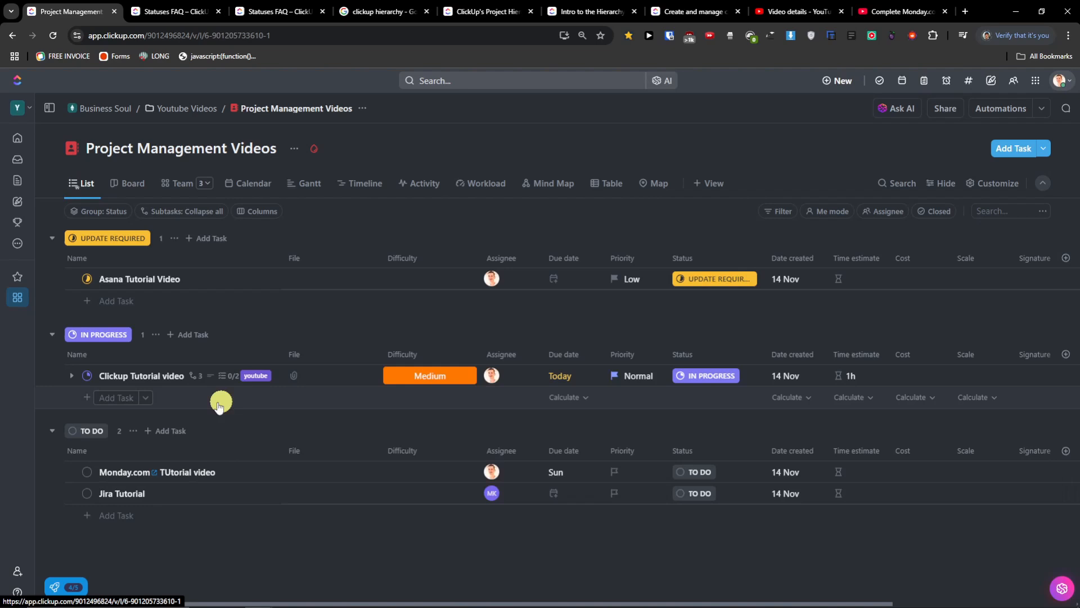
left_click(114, 494)
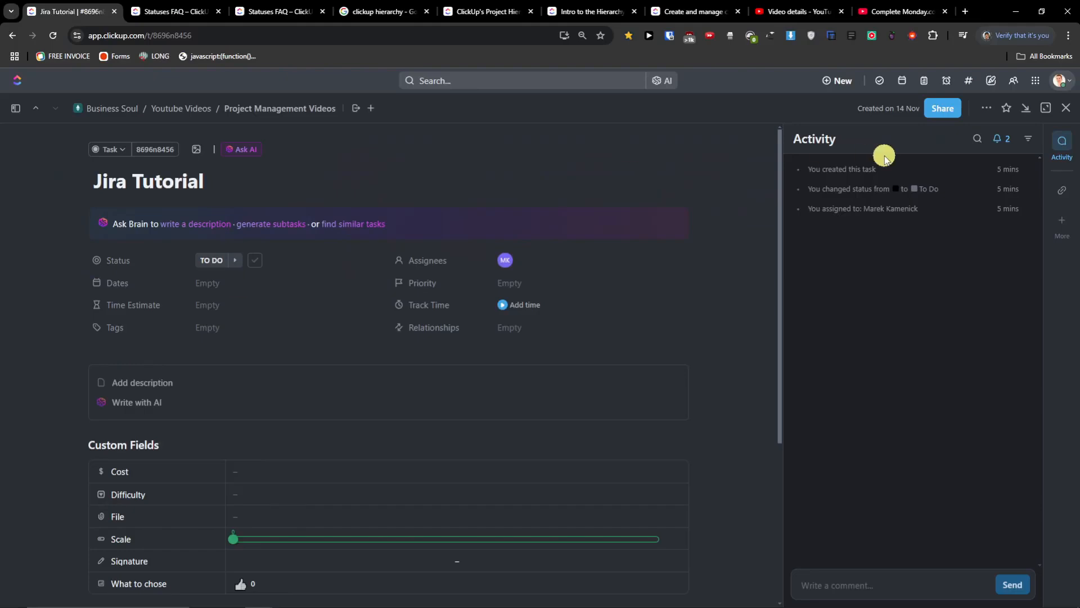
left_click(1066, 108)
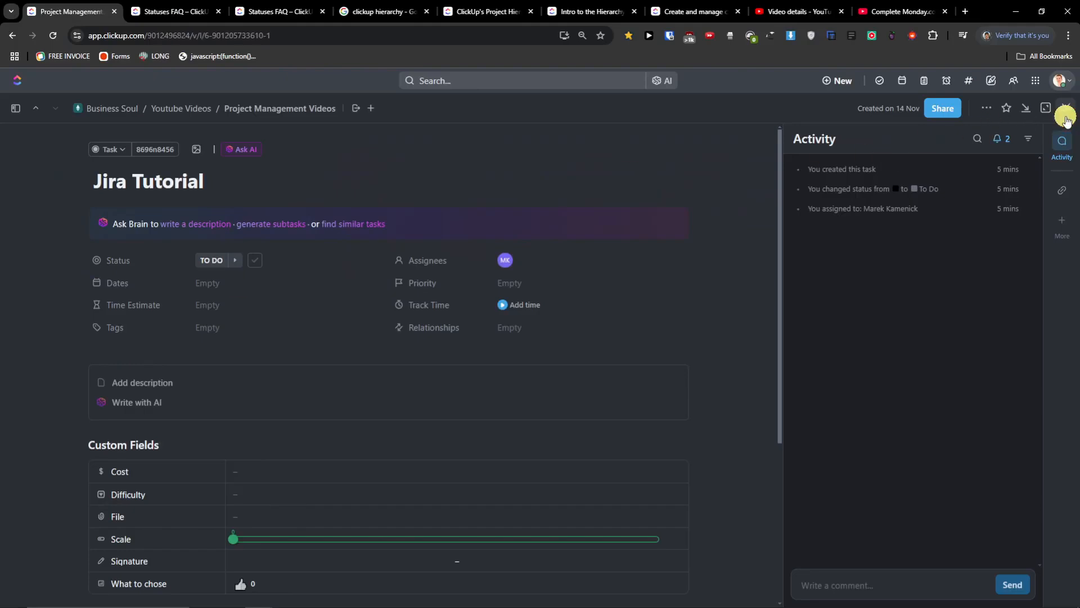
left_click(249, 187)
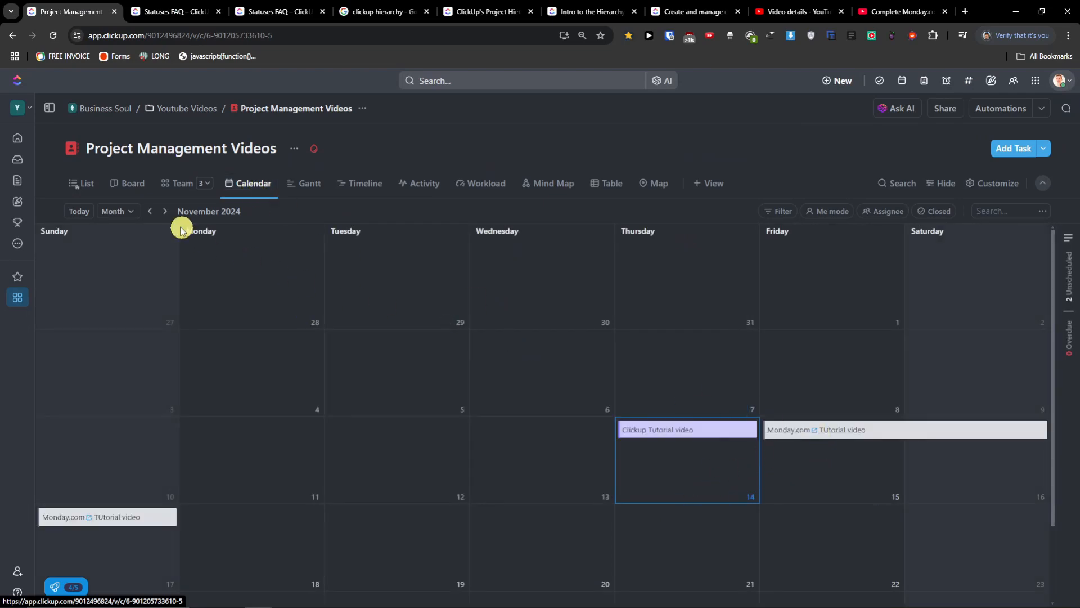
- Switch the calendar period to Day, then Week, then back to Month
left_click(107, 213)
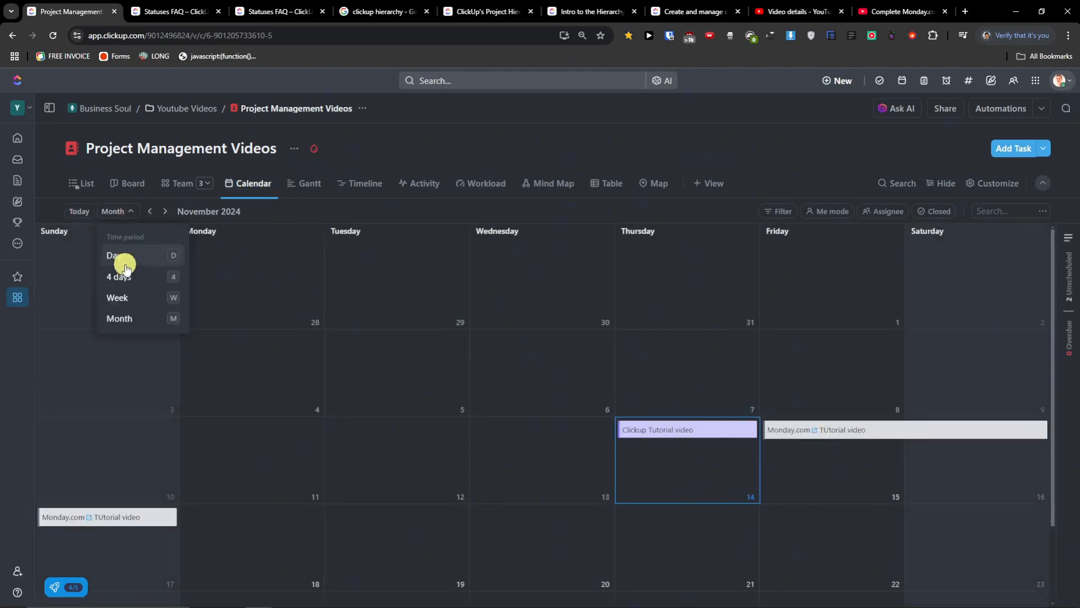
left_click(123, 257)
left_click(115, 213)
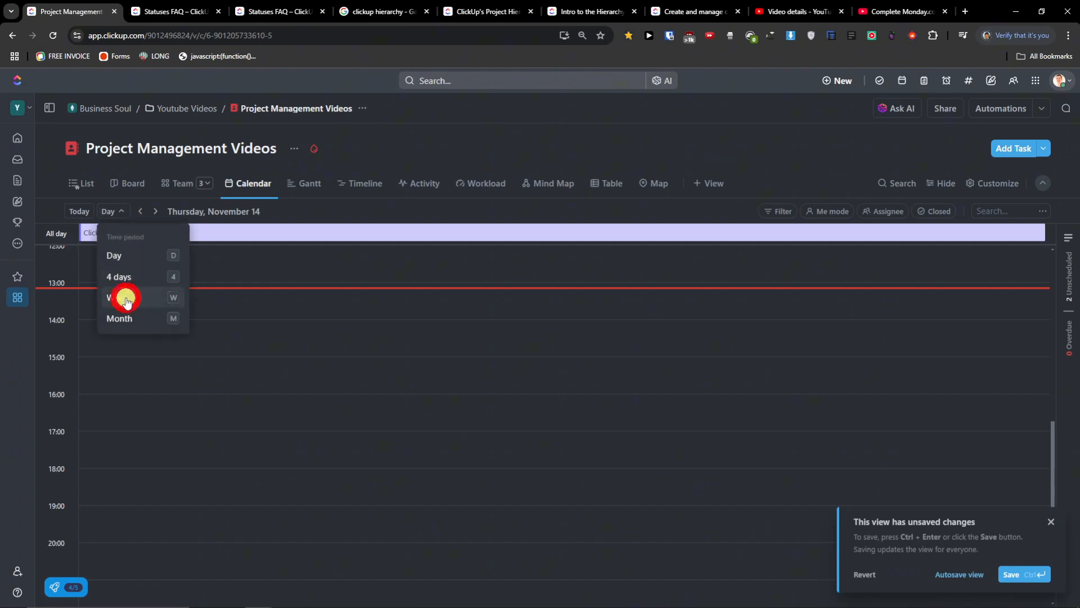
left_click(125, 297)
left_click(114, 213)
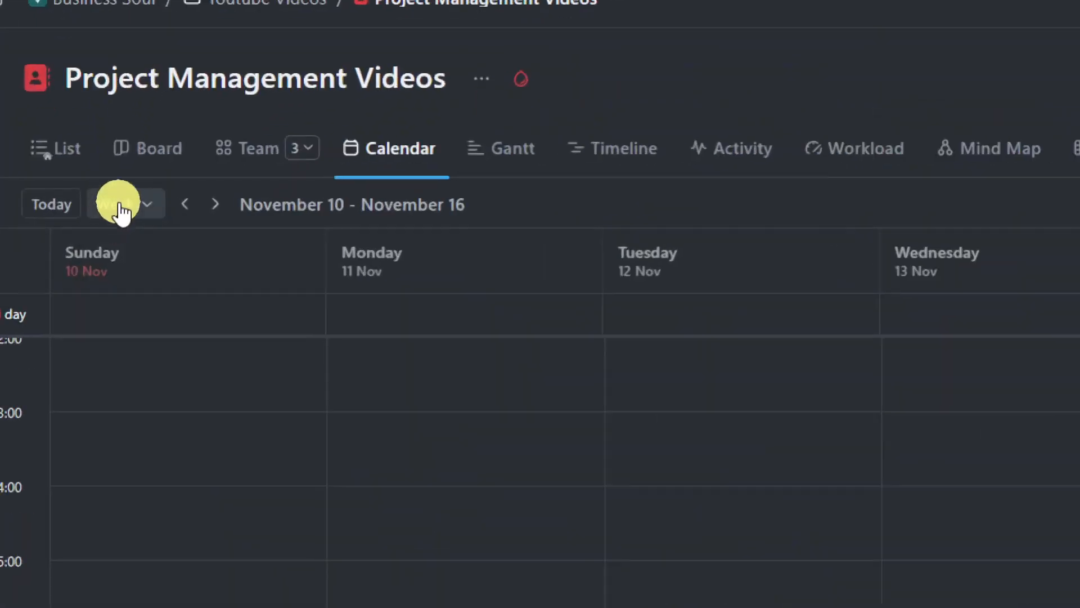
left_click(119, 213)
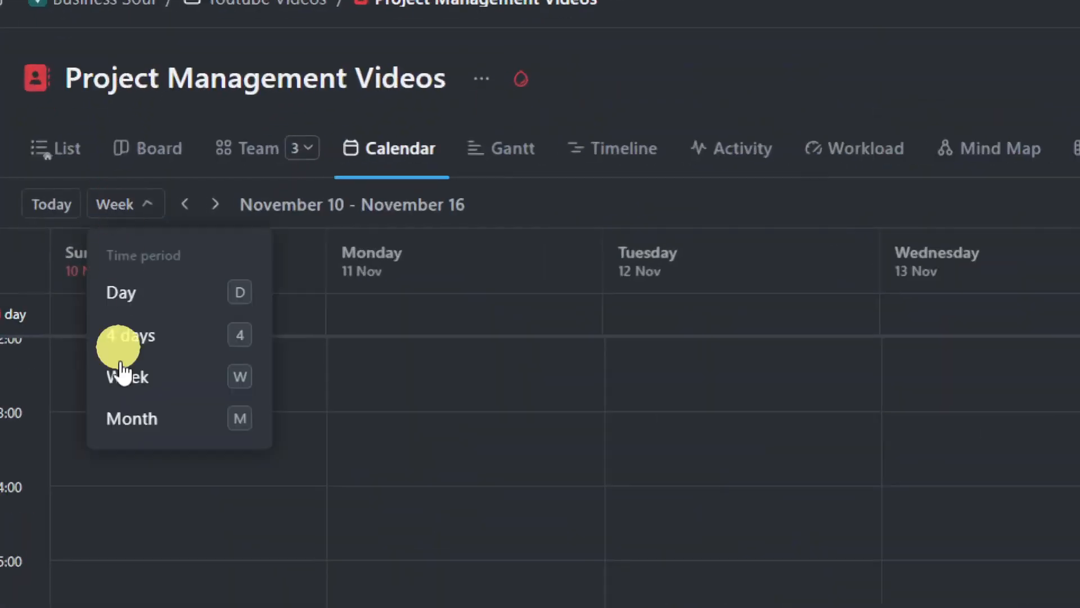
left_click(125, 417)
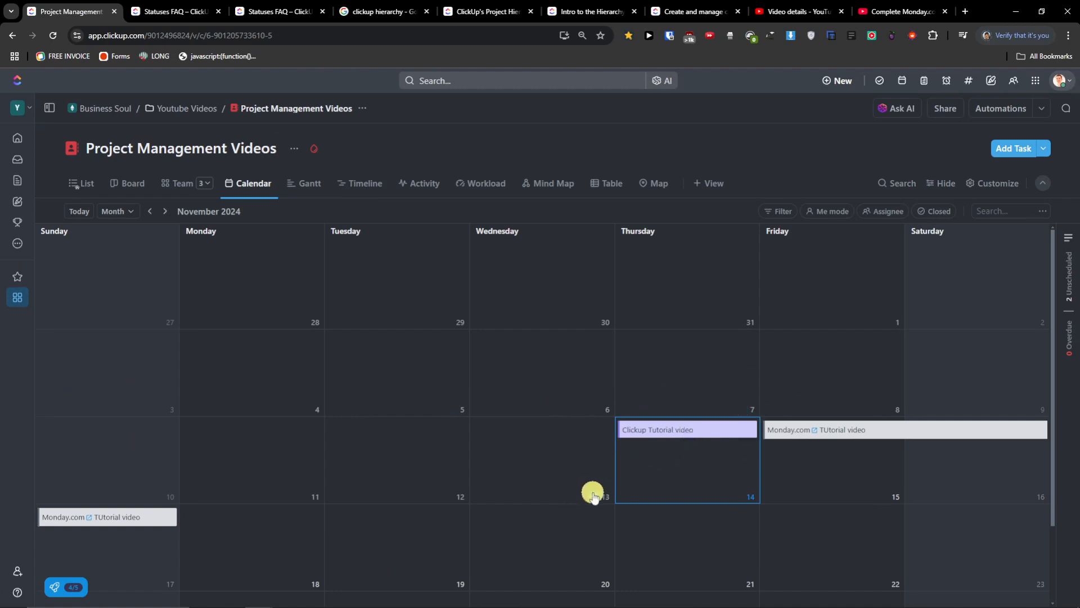
- Start a new task on 20 Nov and look at its Set Recurring options, then move to the Gantt view
left_click(594, 583)
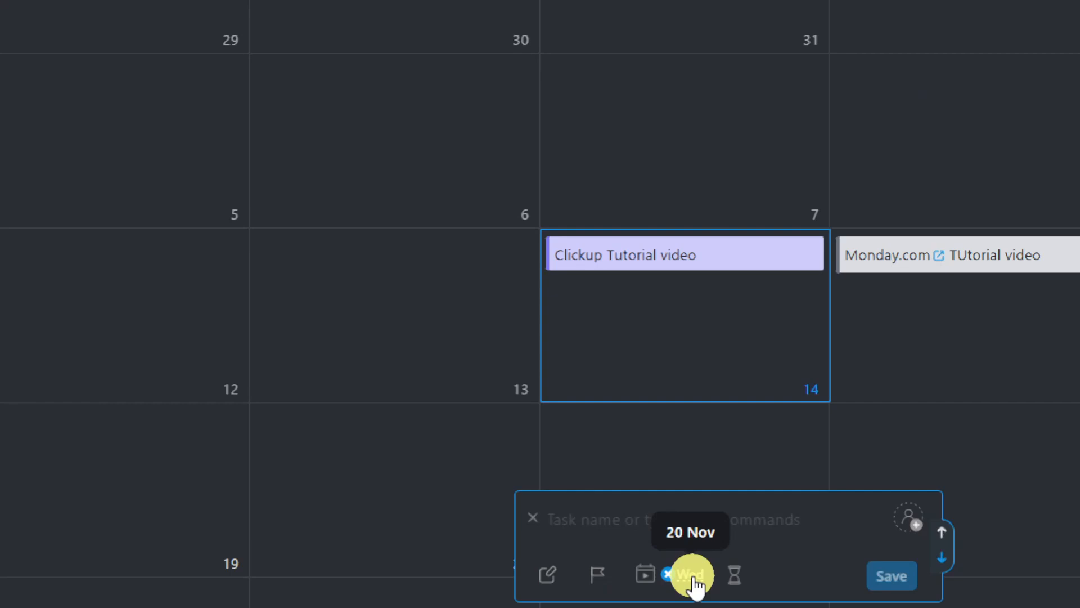
left_click(644, 581)
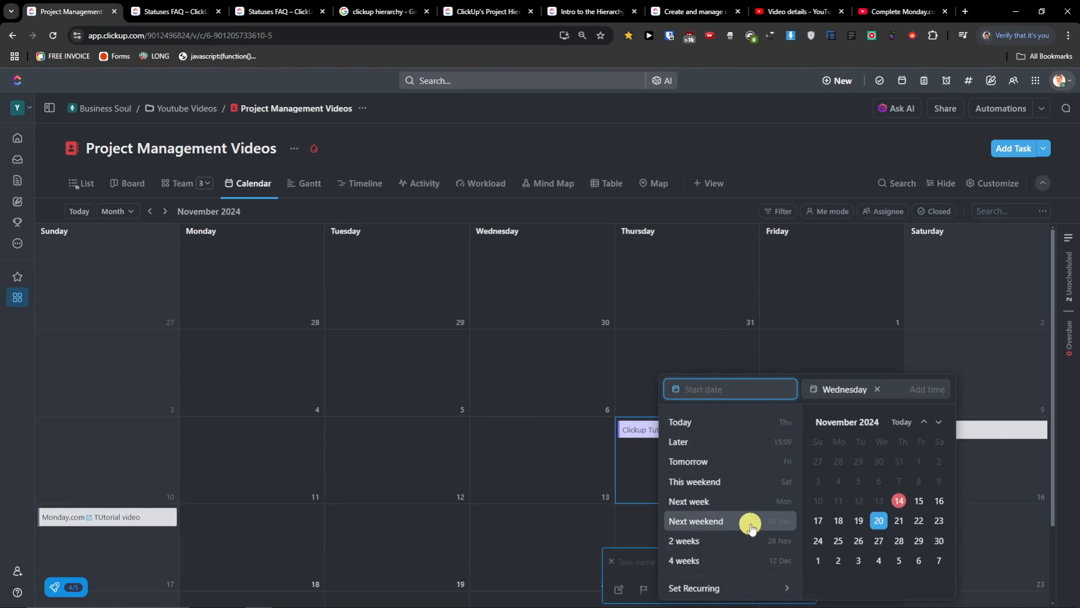
left_click(784, 593)
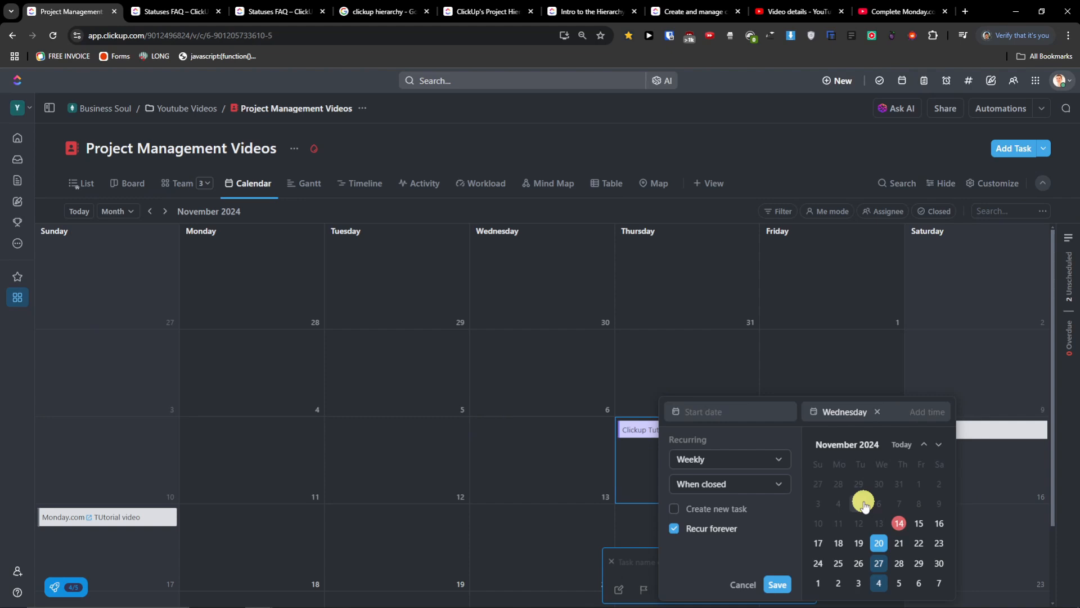
left_click(304, 193)
left_click(306, 186)
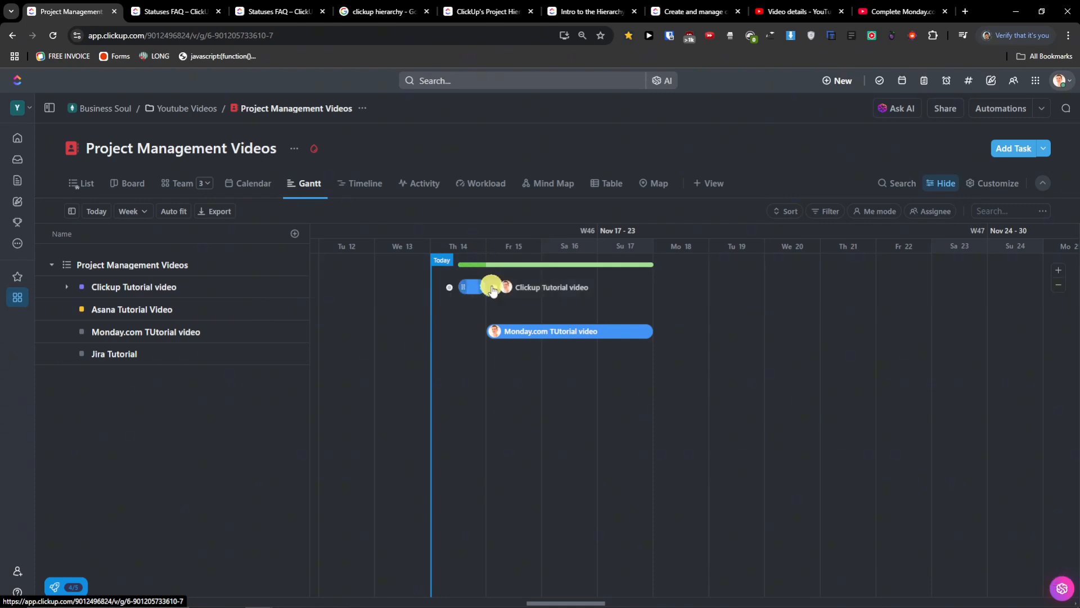
- Lengthen the Clickup Tutorial video bar to end around 18 Nov
left_click_drag(480, 287, 715, 295)
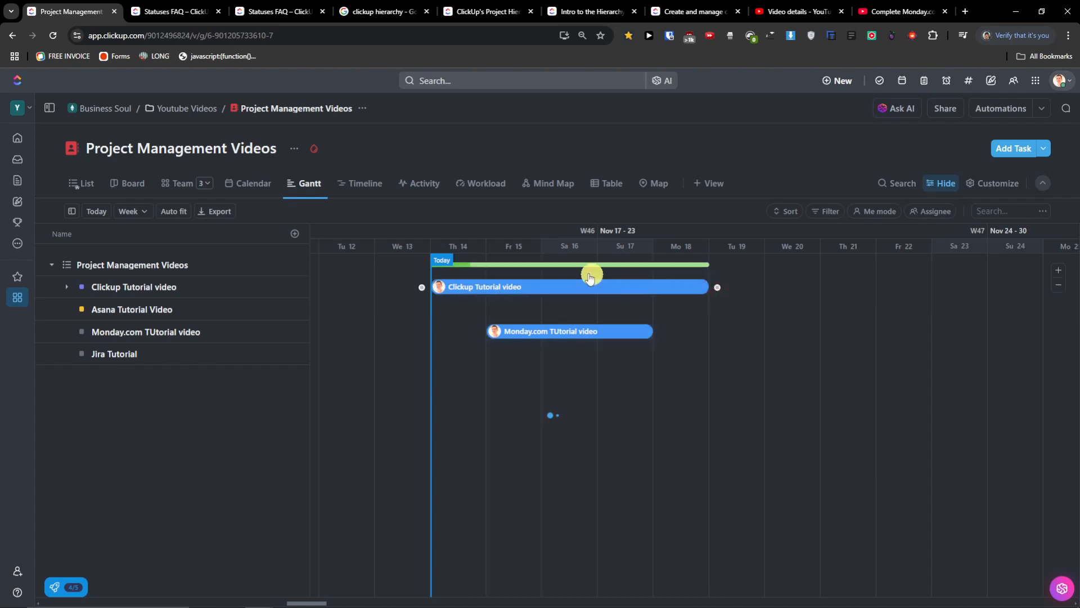
left_click(478, 269)
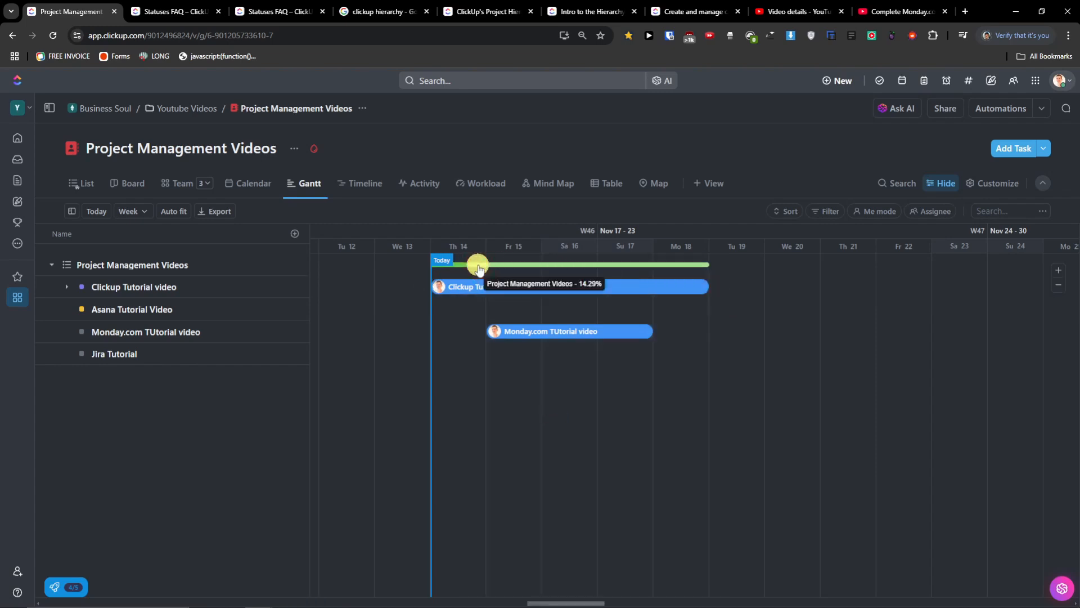
left_click(528, 332)
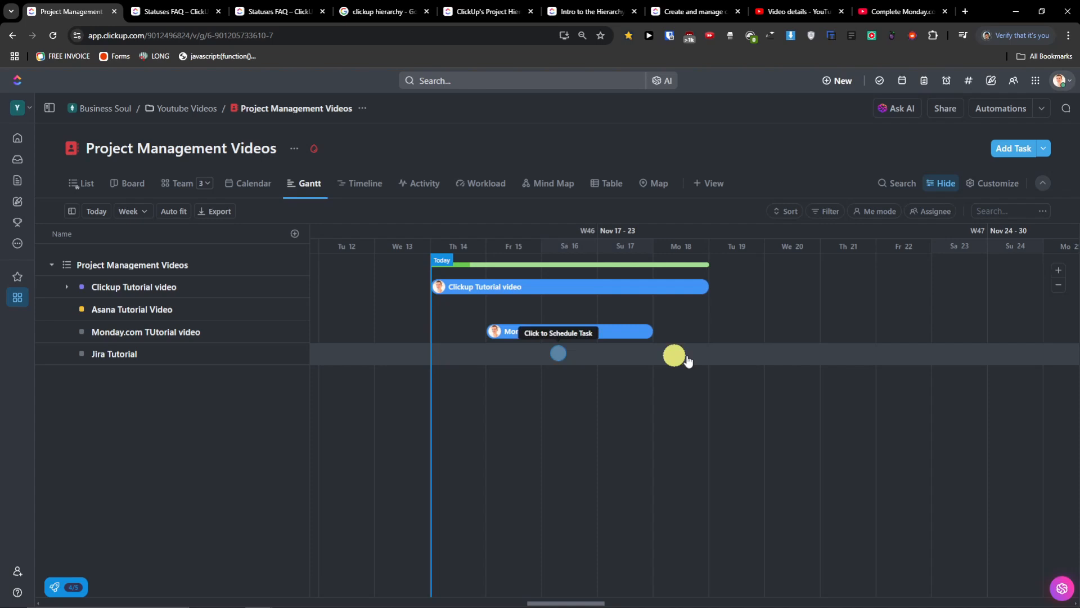
- Schedule Jira Tutorial on the Gantt chart across roughly 19–22 Nov
left_click(804, 363)
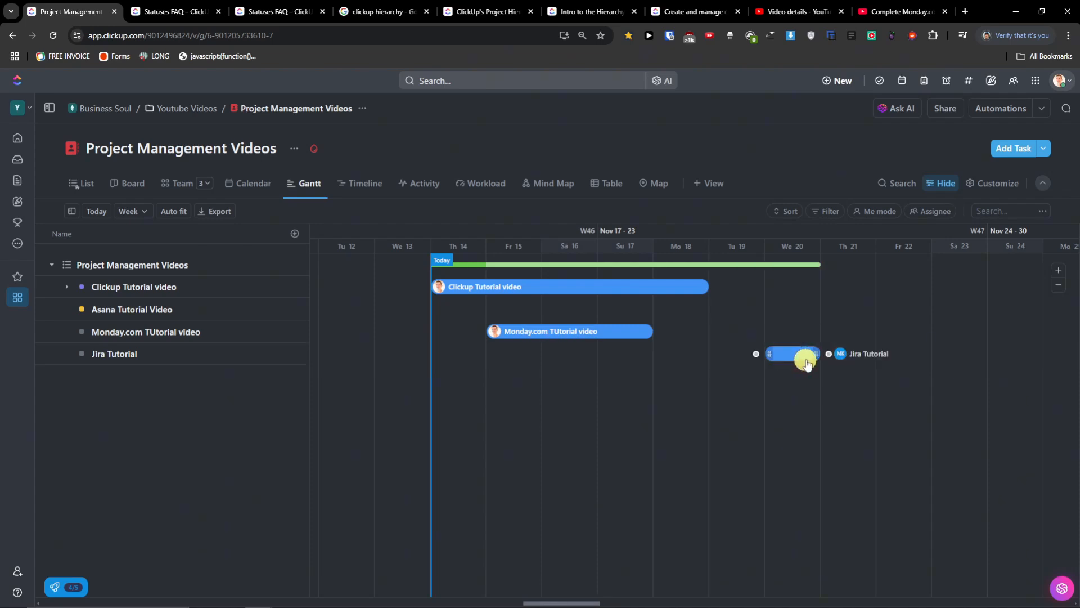
left_click(798, 356)
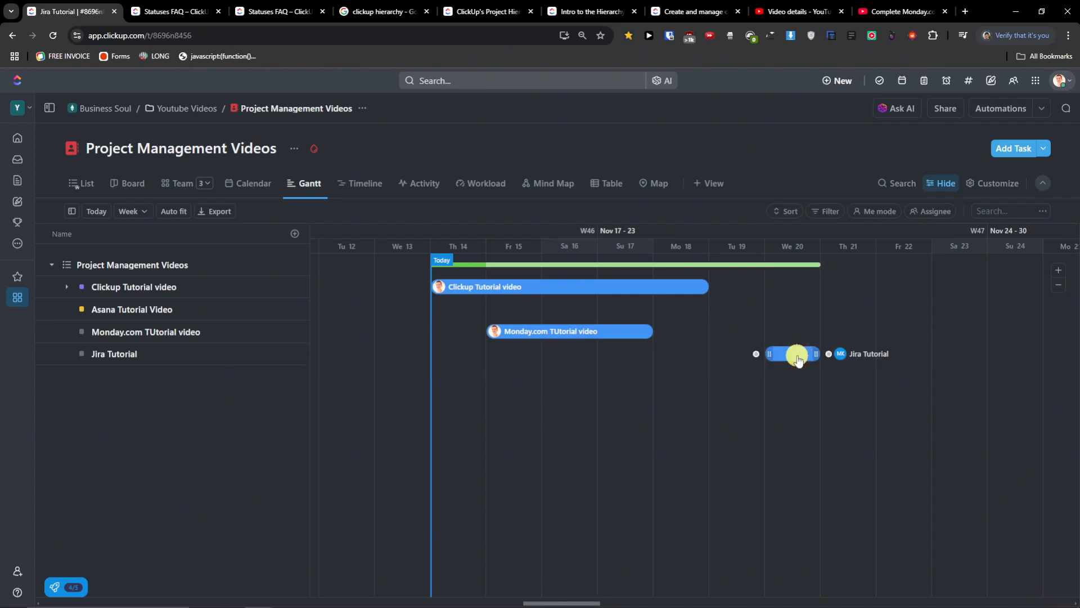
left_click(1067, 108)
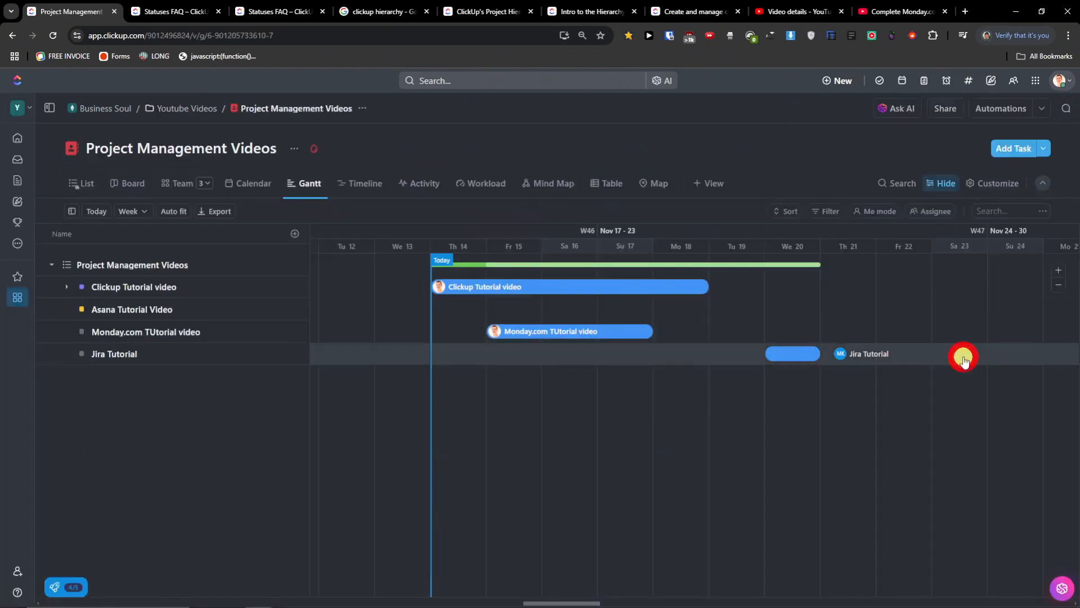
left_click_drag(935, 327, 826, 357)
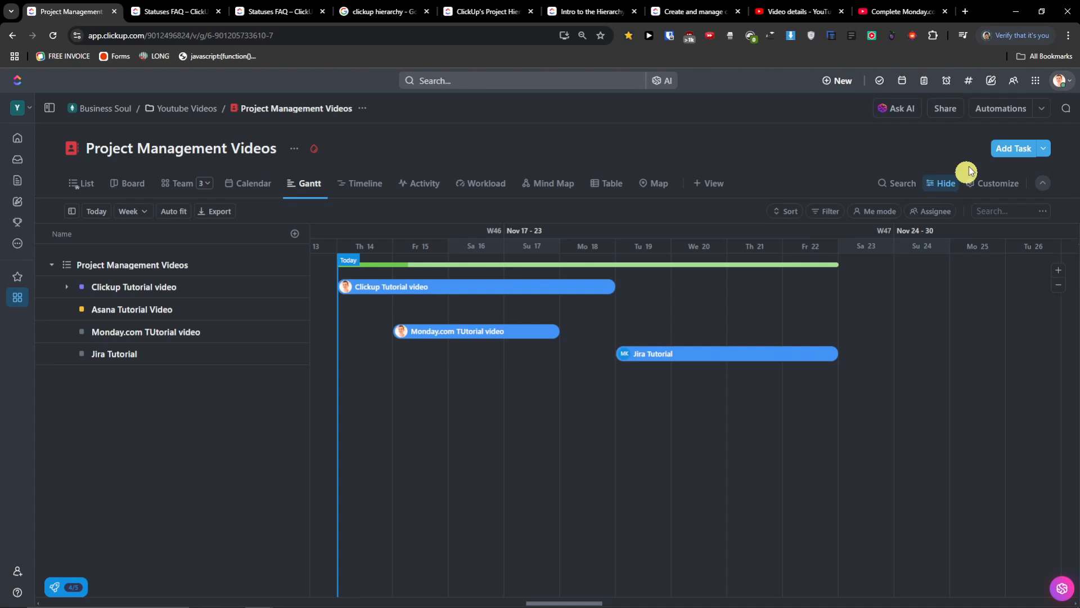
- Create a new task named Basecamp tutorial
left_click(1020, 151)
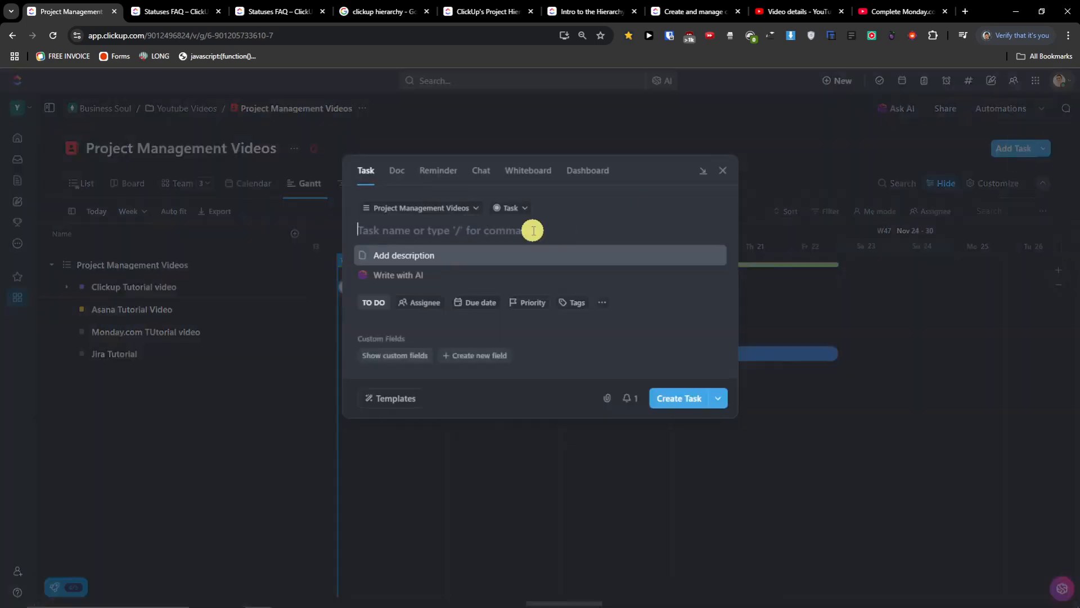
type("Basecamp tutorial")
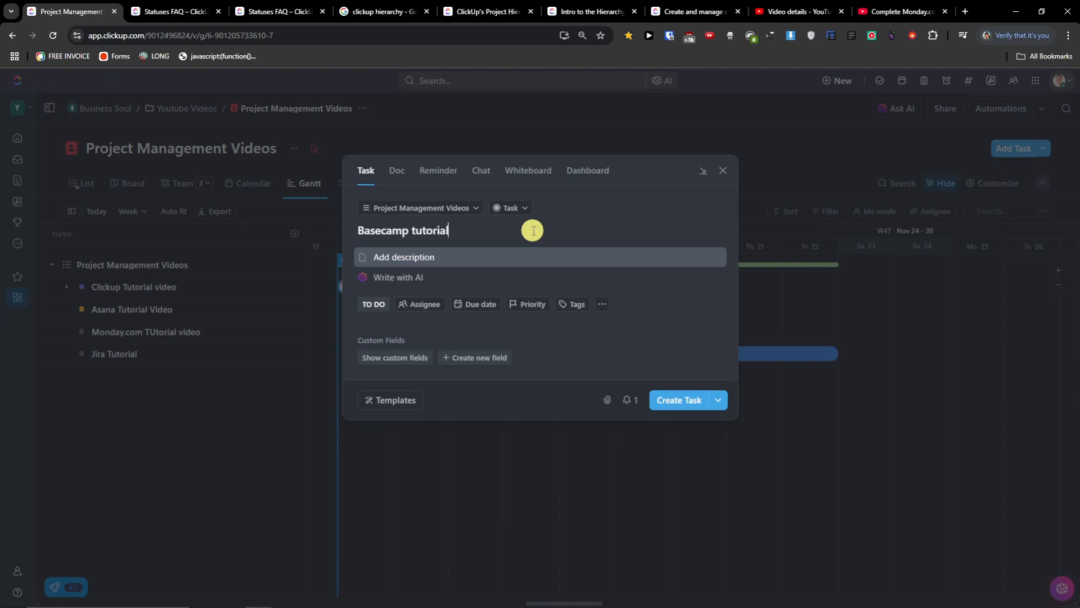
left_click(682, 401)
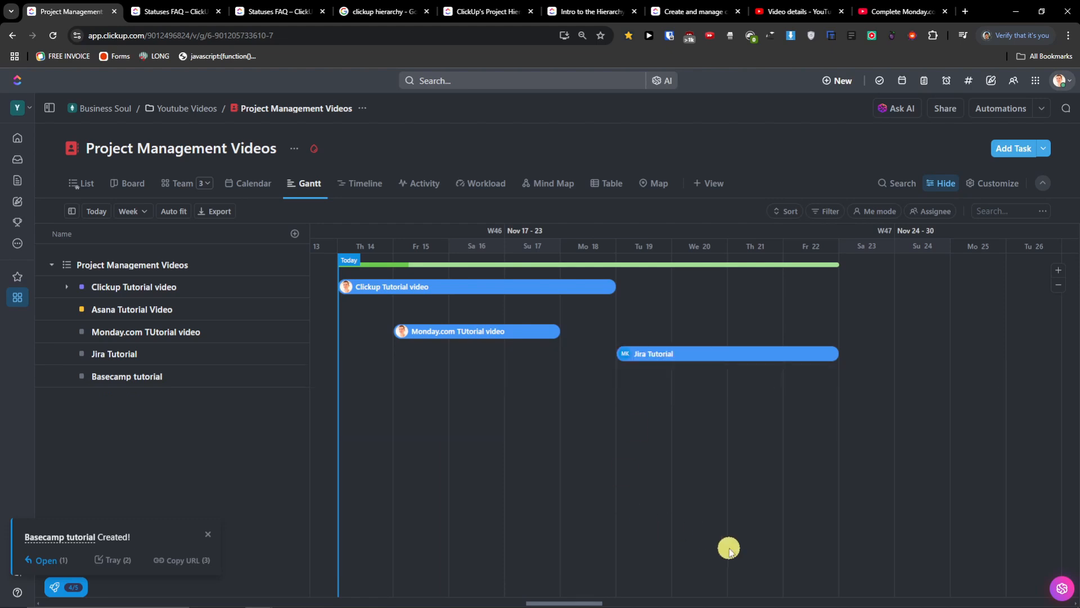
mouse_move(578, 603)
left_mouse_down()
mouse_move(560, 602)
mouse_move(586, 599)
left_mouse_up()
- Date Basecamp tutorial from today, 14 Nov, through Monday 18 Nov
left_click(119, 381)
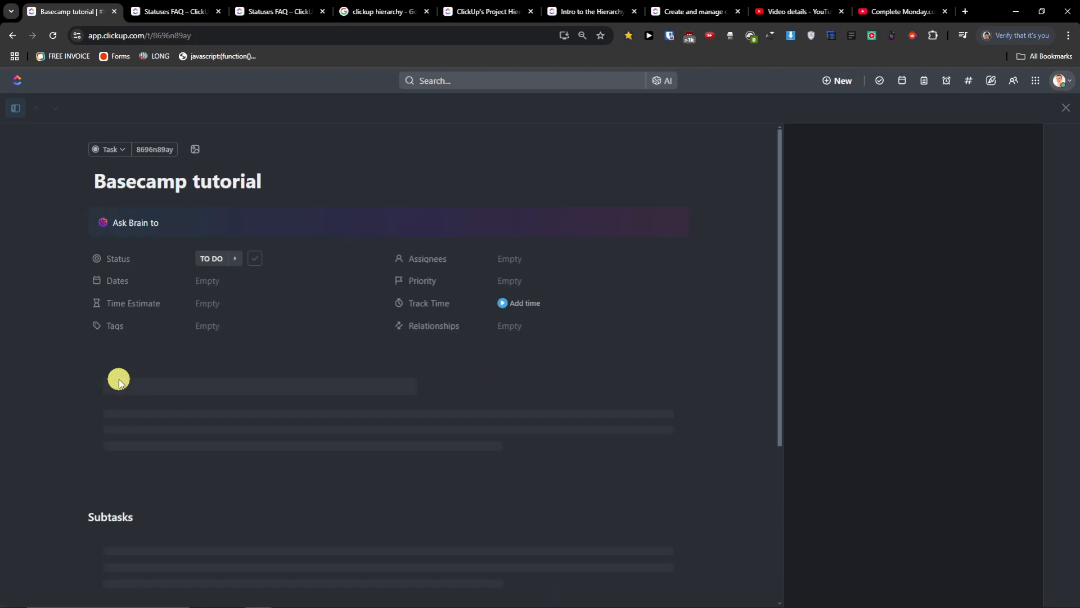
left_click(205, 284)
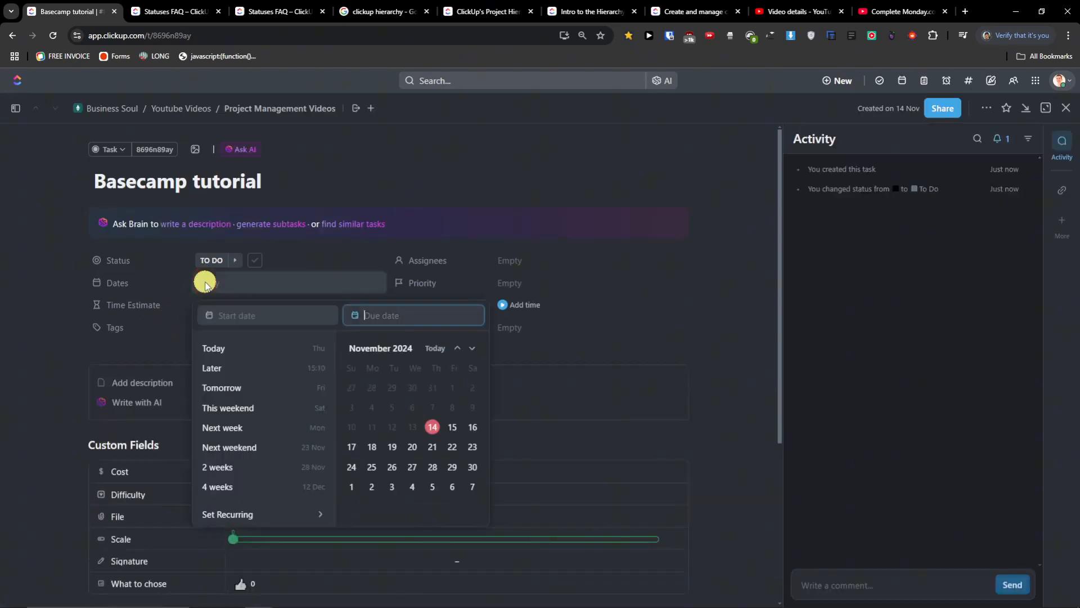
left_click(269, 315)
left_click(434, 430)
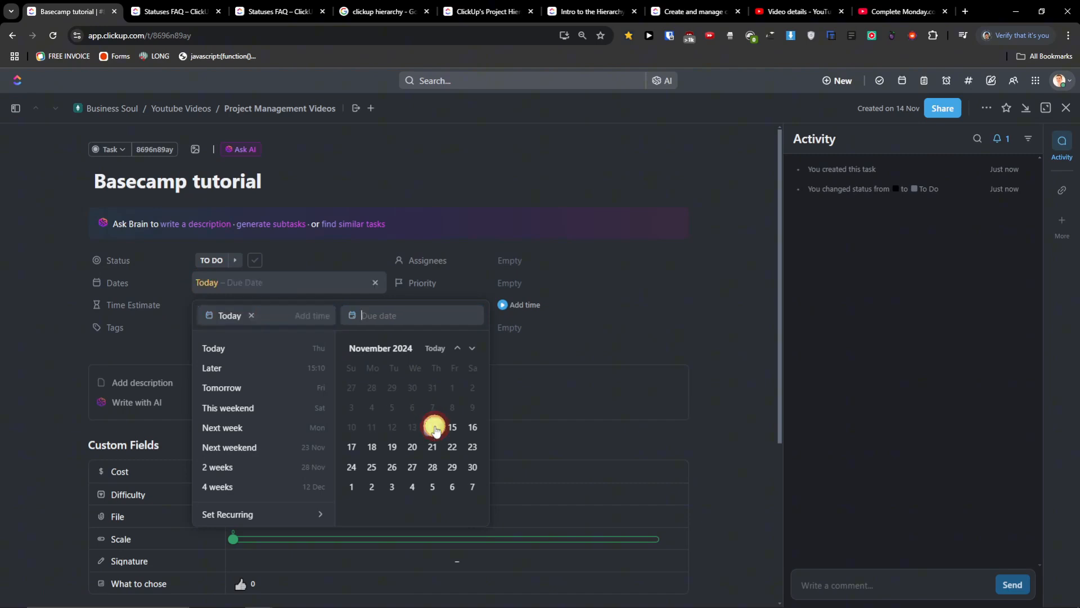
left_click(371, 448)
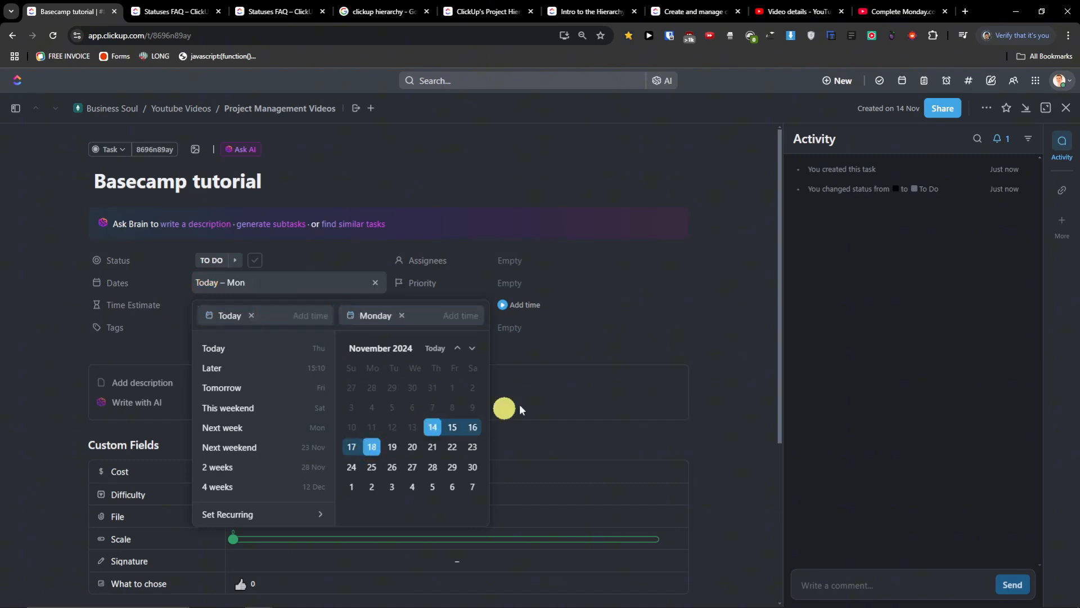
left_click(653, 185)
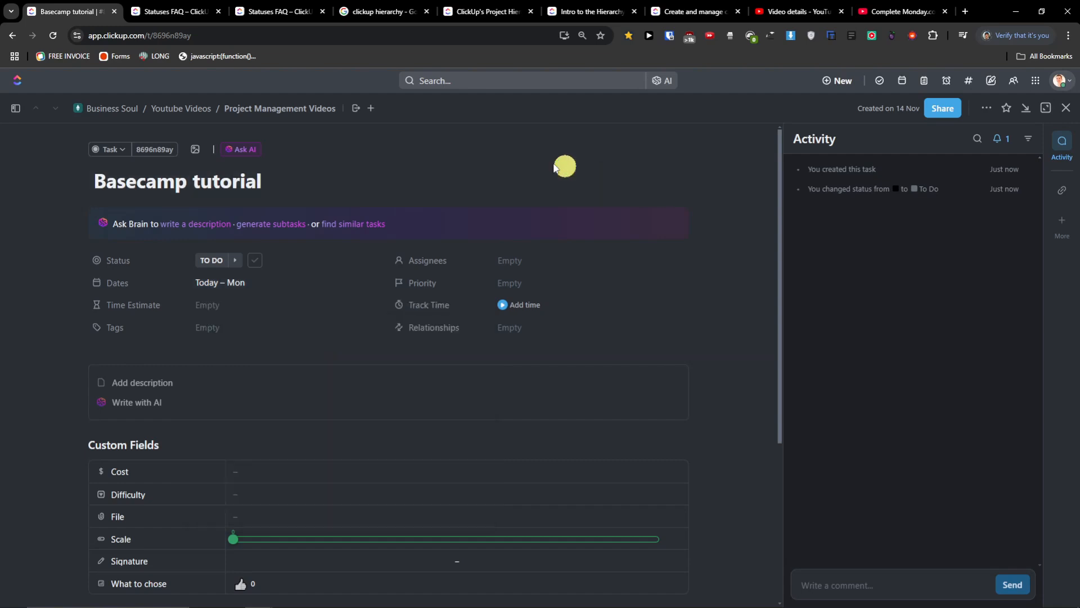
left_click(1066, 108)
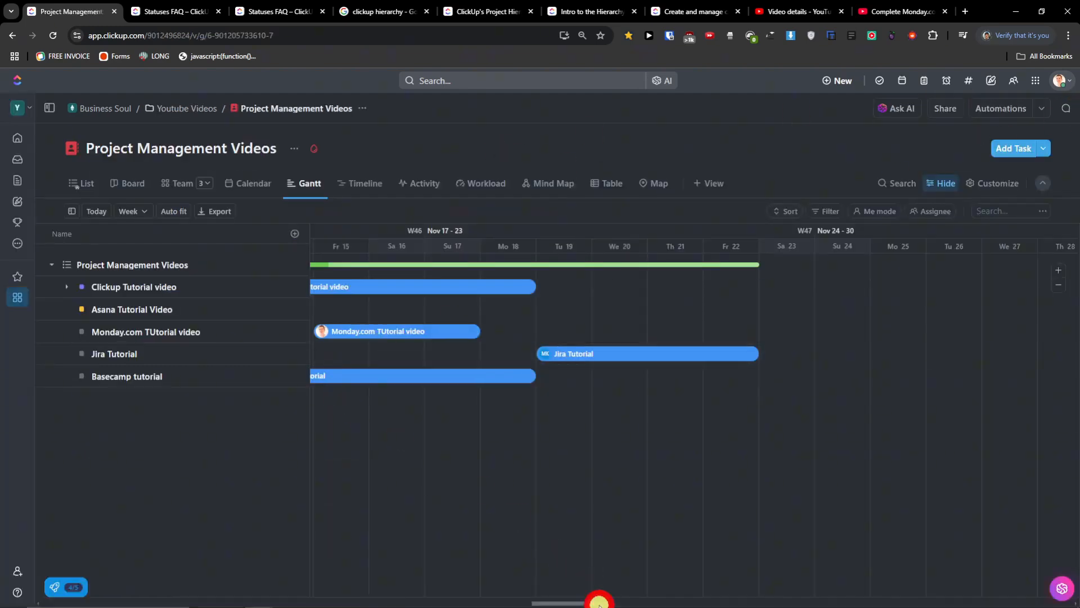
- Draw a dependency so Basecamp tutorial blocks Jira Tutorial
left_click_drag(599, 604, 574, 603)
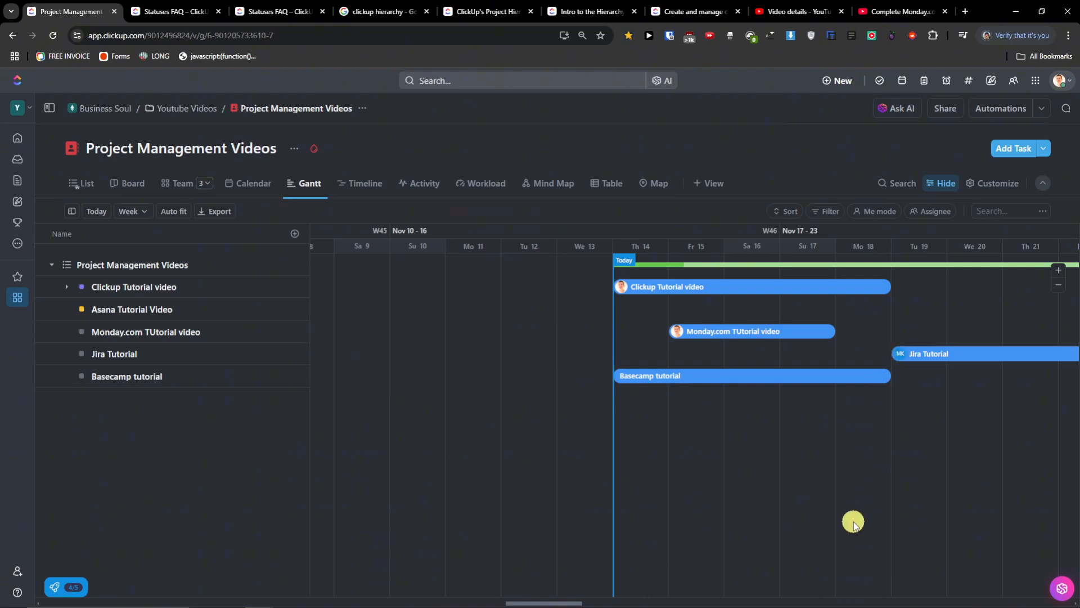
left_click_drag(569, 603, 589, 603)
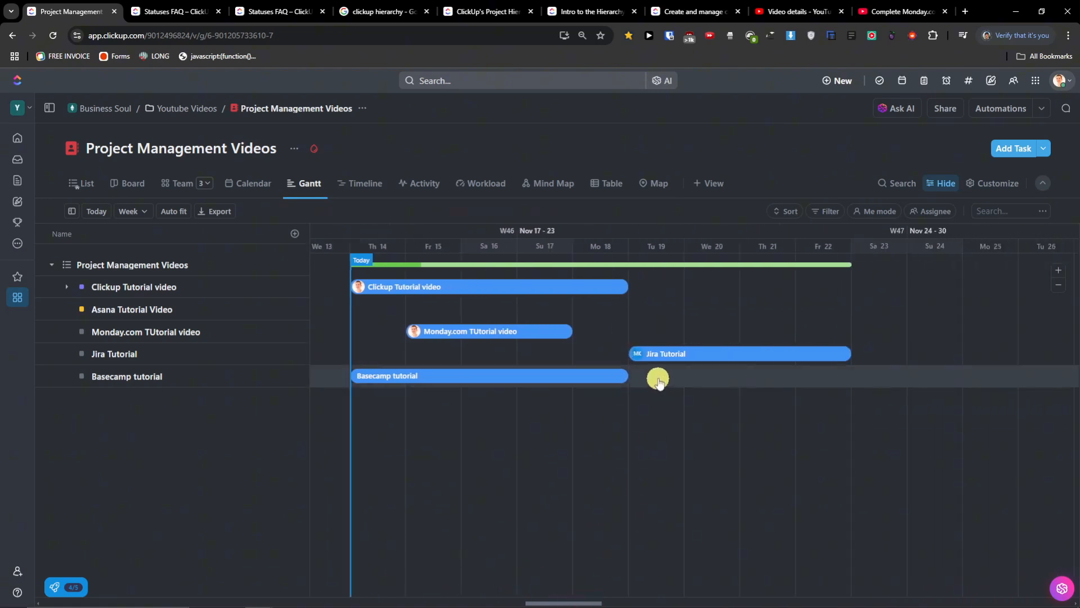
left_click_drag(675, 351, 786, 356)
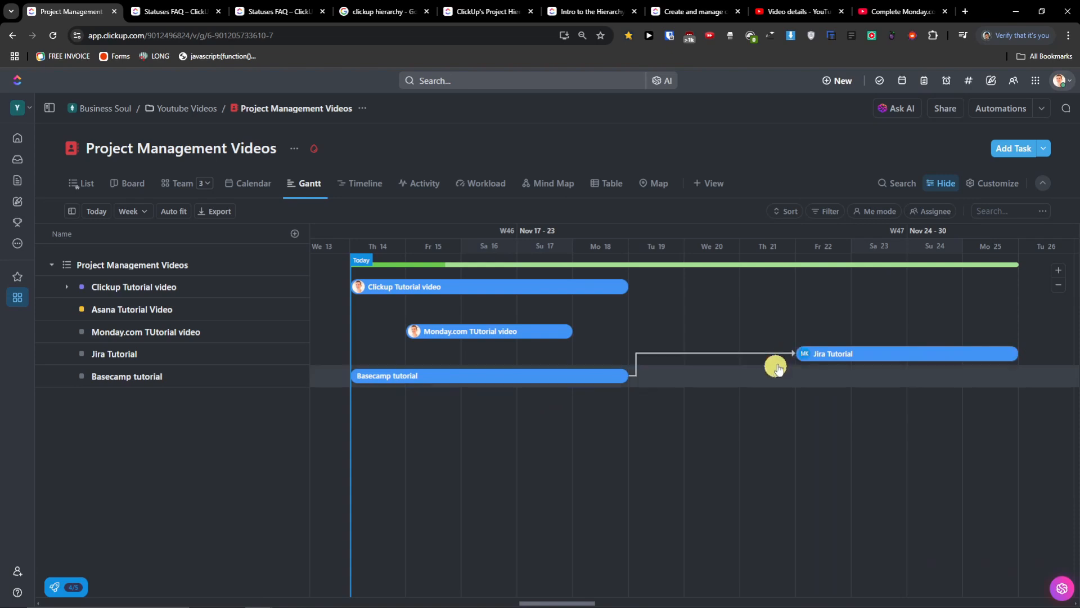
- Confirm Basecamp tutorial's Blocking relationship, then open Jira Tutorial
left_click(575, 380)
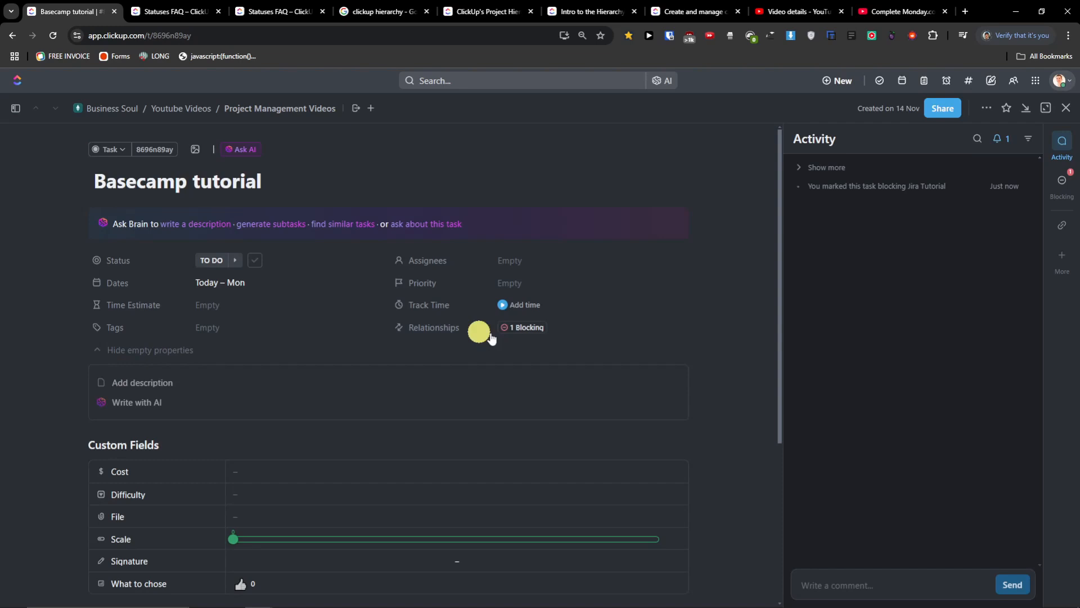
left_click(525, 336)
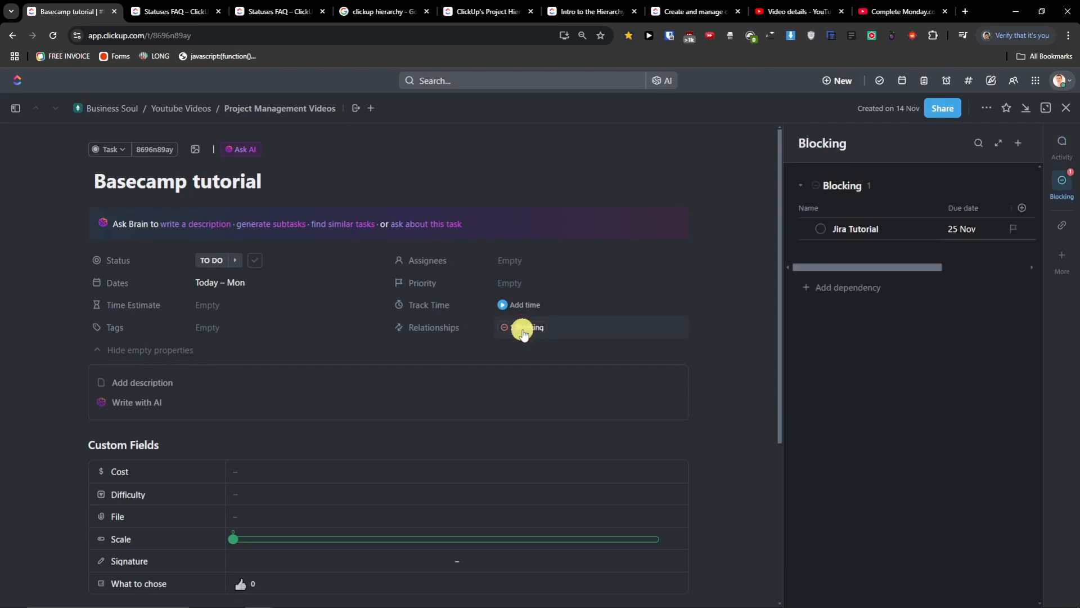
left_click(1070, 111)
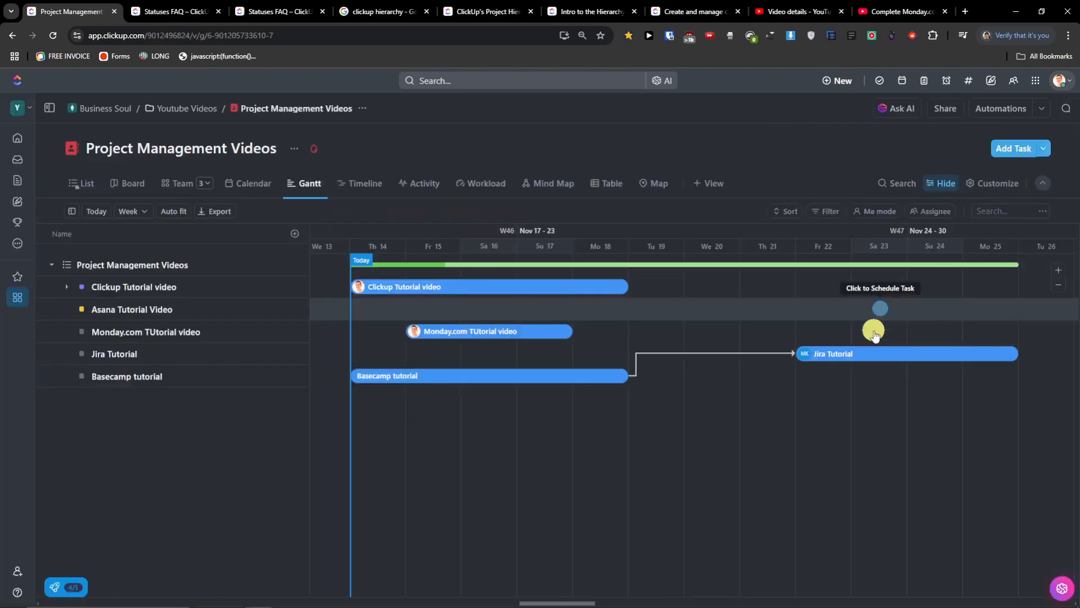
left_click(851, 355)
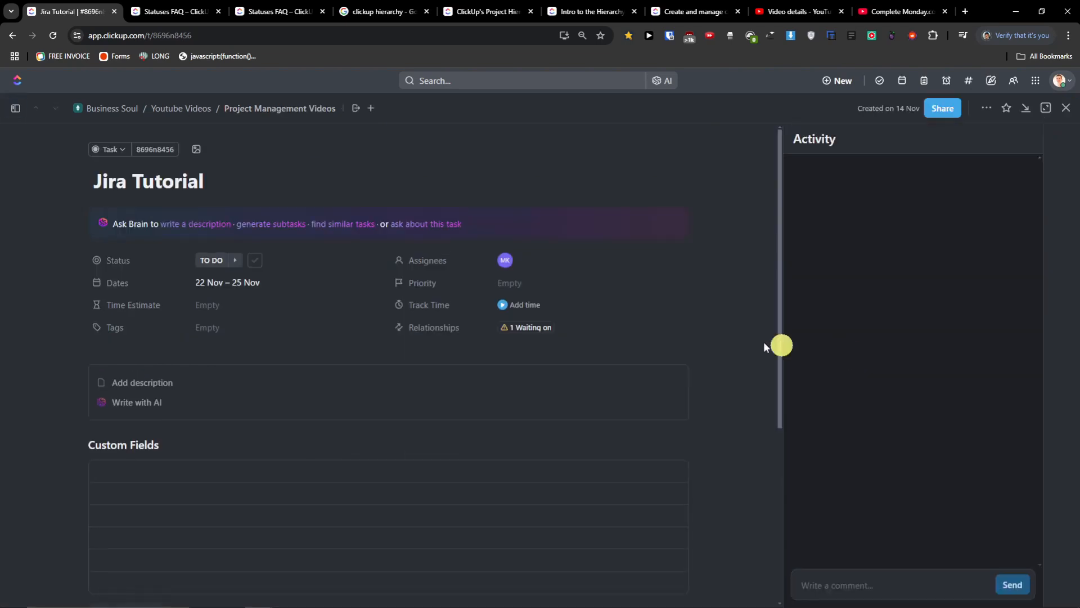
- Check Jira Tutorial's Waiting on list, then drag Basecamp tutorial to span Saturday 16–Wednesday 20 Nov
left_click(556, 328)
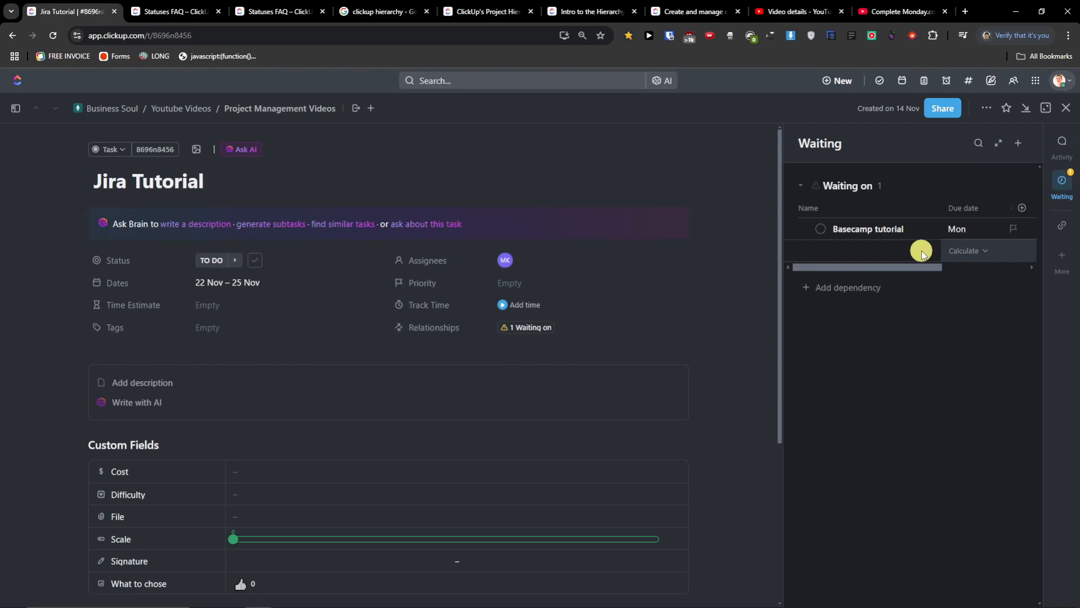
left_click(1066, 106)
left_click_drag(534, 372, 658, 377)
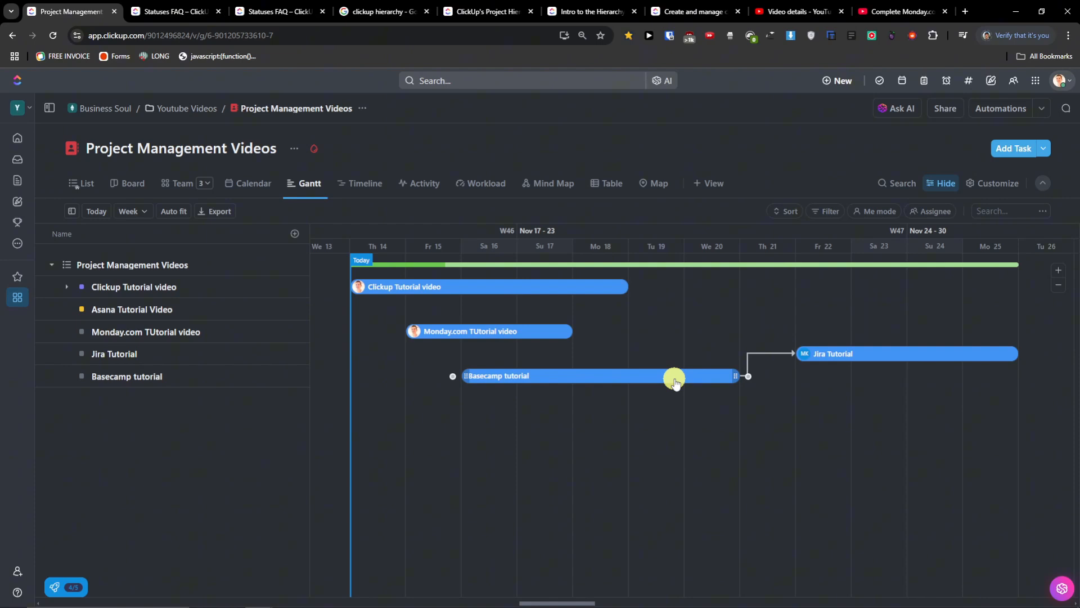
- Schedule Asana Tutorial Video on Saturday 16 Nov
left_click(664, 379)
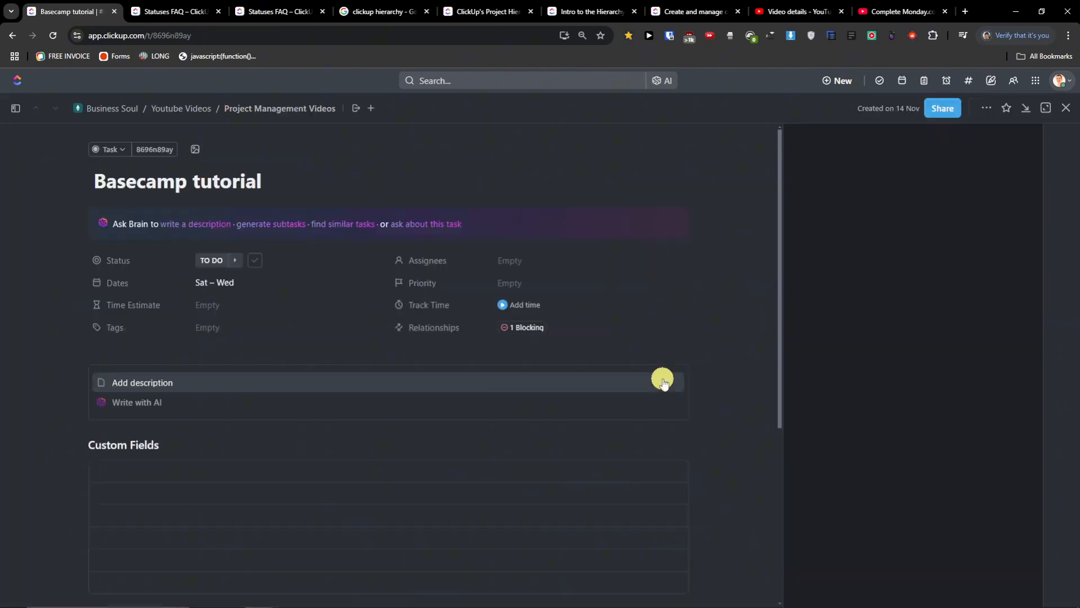
left_click(1066, 107)
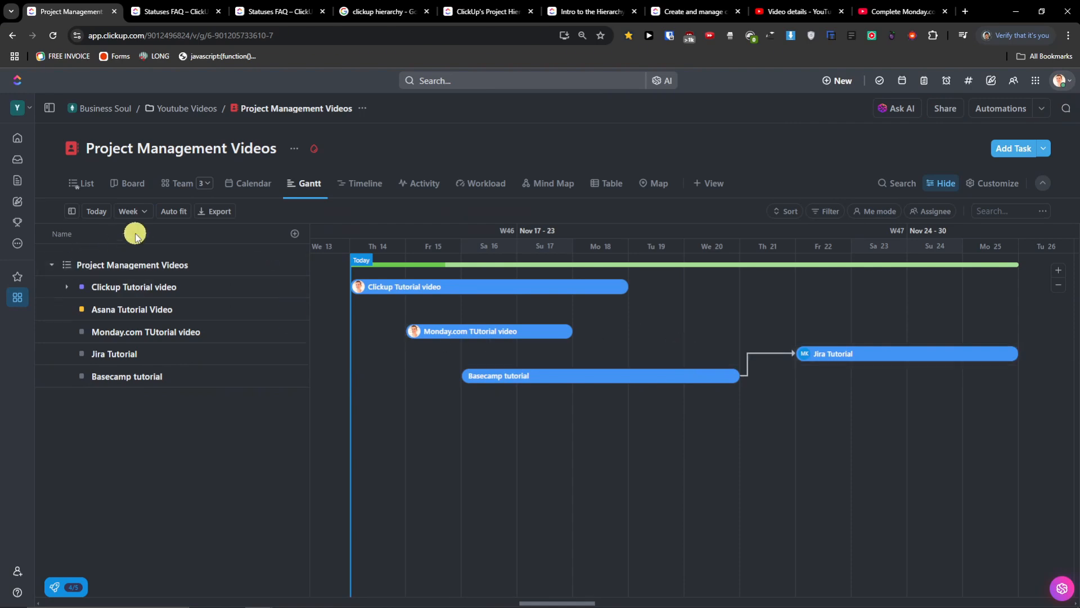
left_click(494, 315)
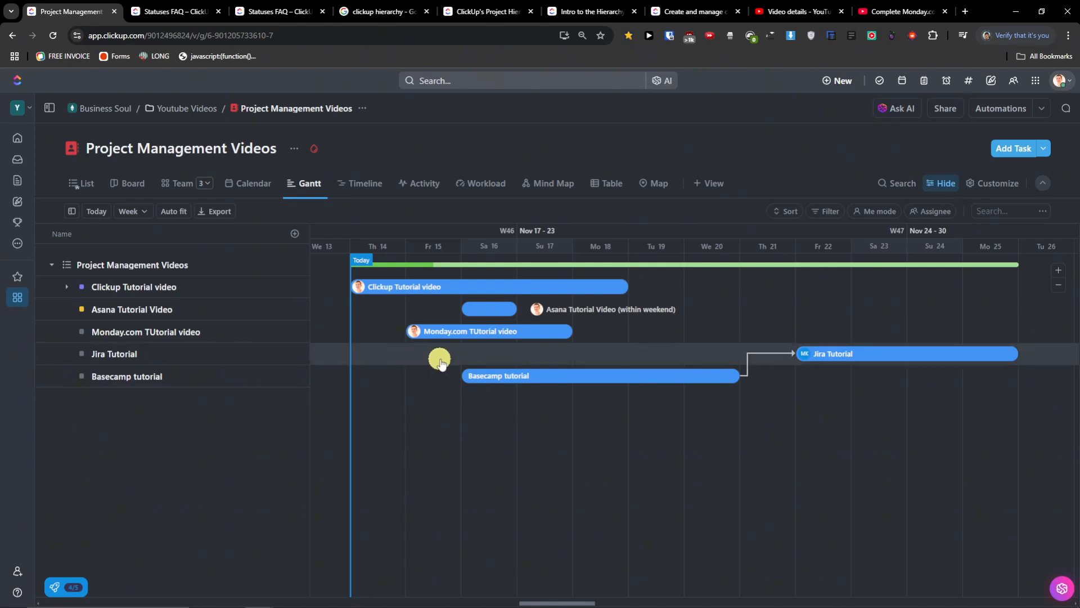
- Delete the Basecamp tutorial task and shift Jira Tutorial to start Wednesday 20 Nov
left_click(477, 378)
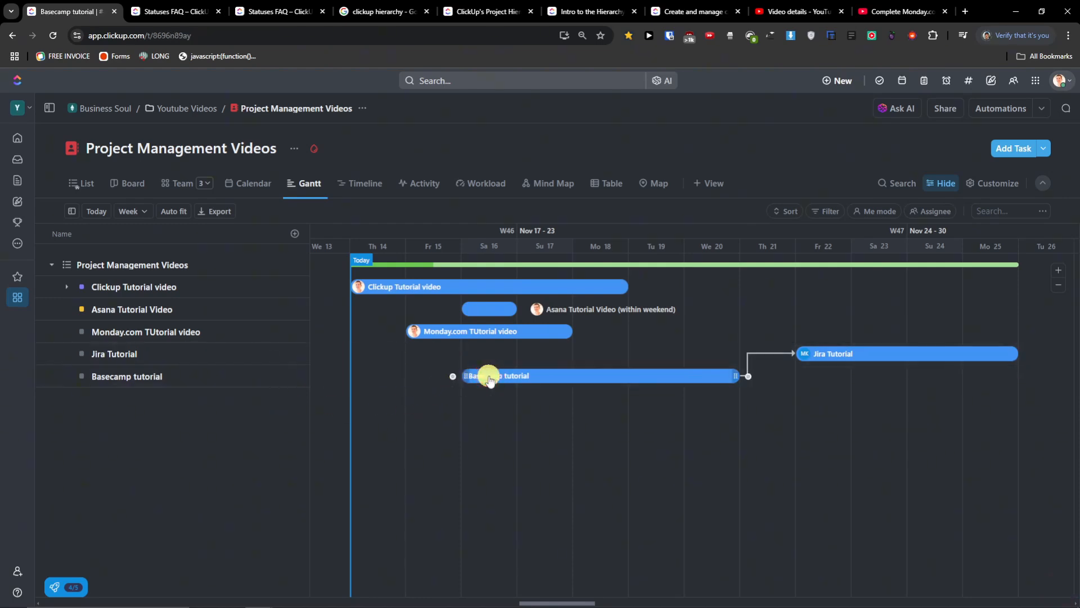
left_click(1071, 118)
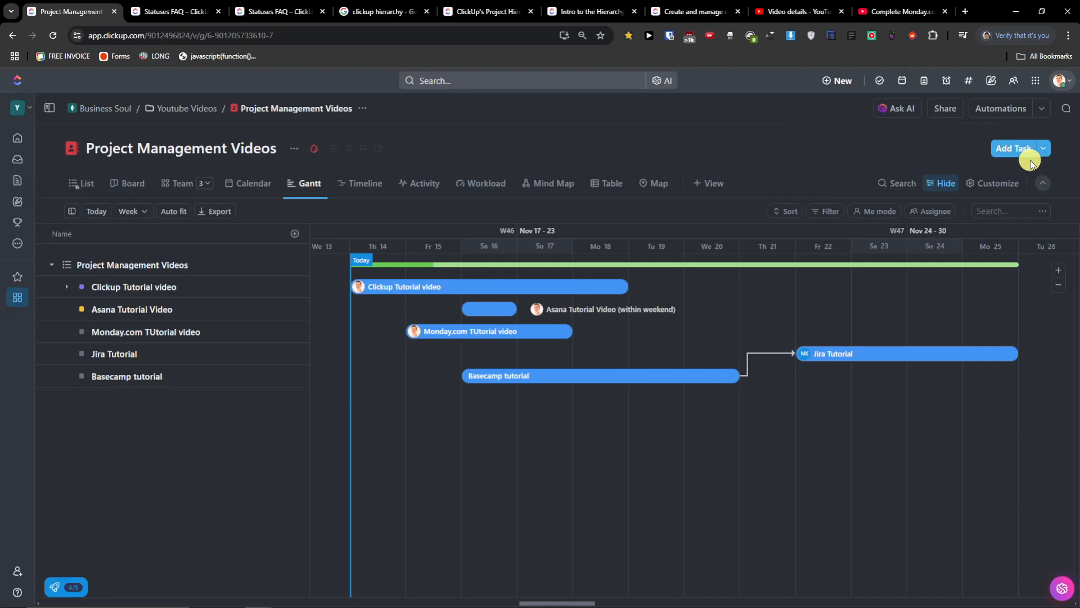
left_click(648, 376)
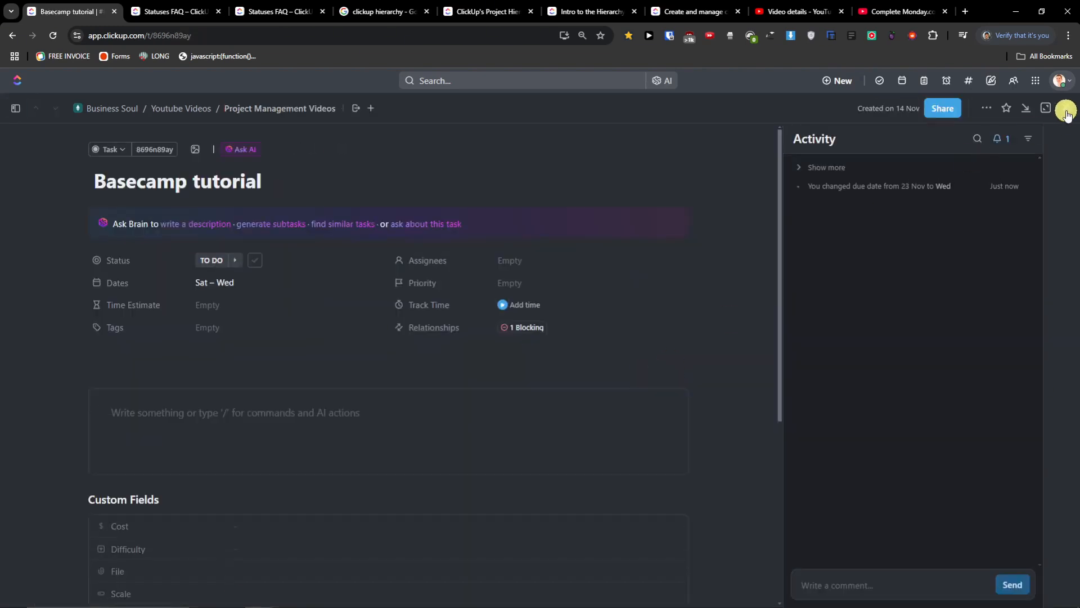
left_click(986, 108)
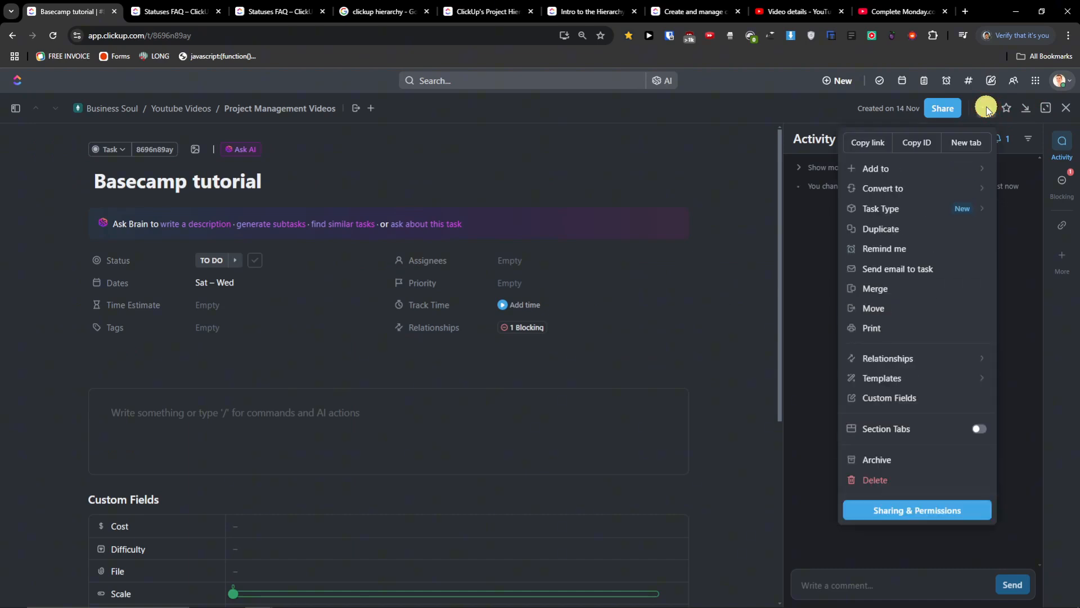
left_click(888, 486)
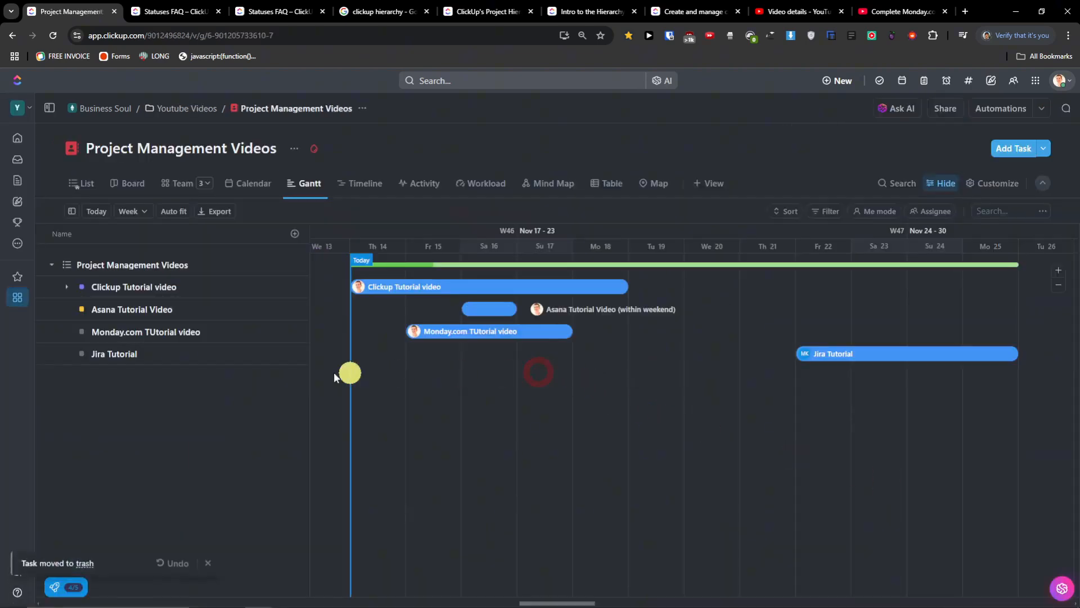
left_click_drag(864, 353, 739, 354)
- Clear Asana Tutorial Video's dates and reschedule it on the Gantt chart around 14–15 Nov
left_click(479, 308)
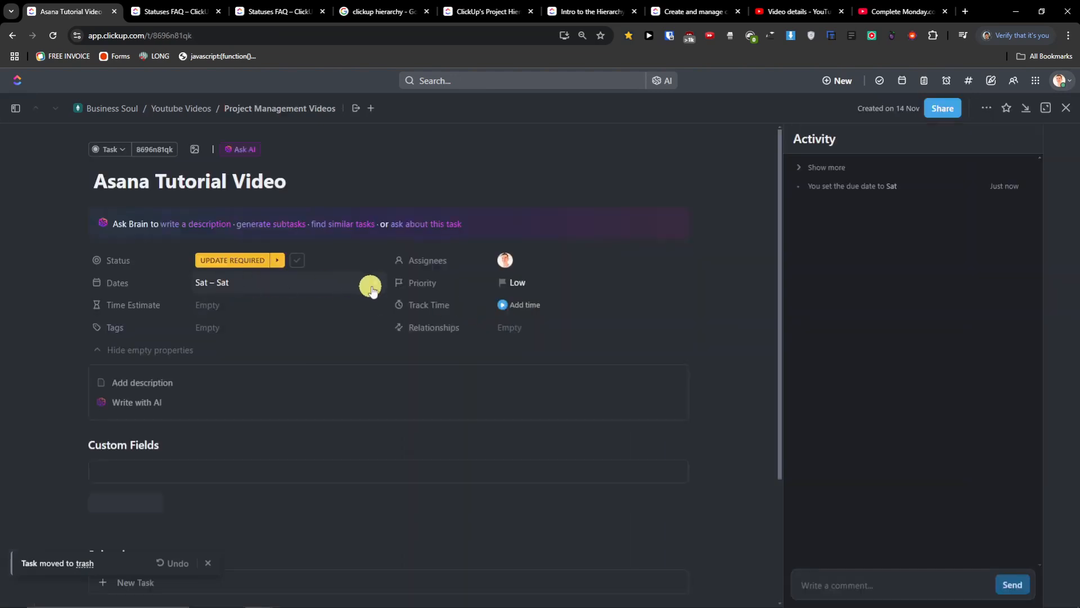
left_click(378, 287)
left_click(1065, 108)
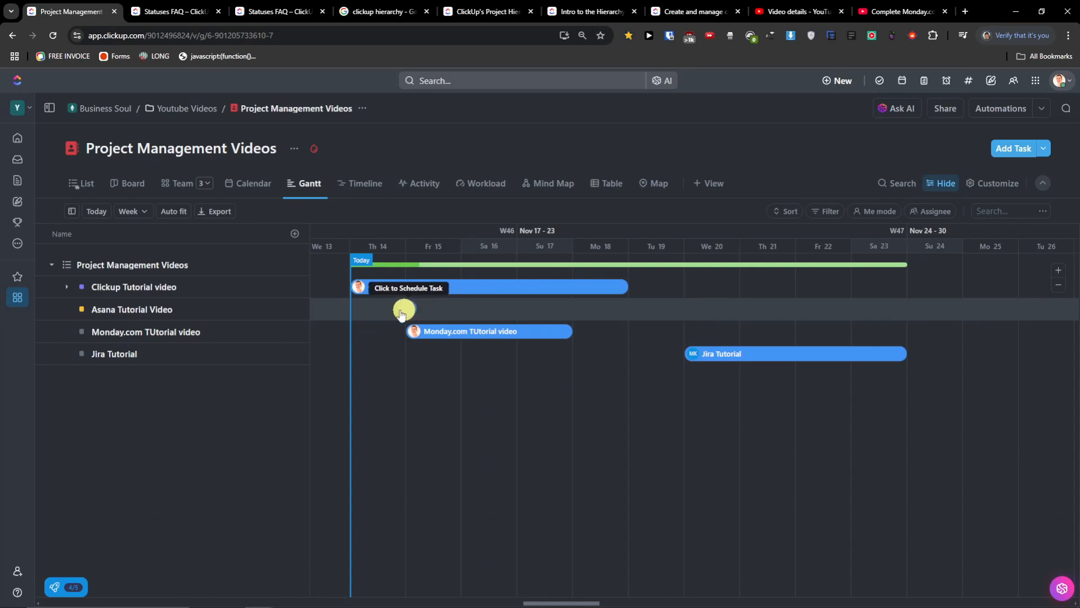
left_click(377, 314)
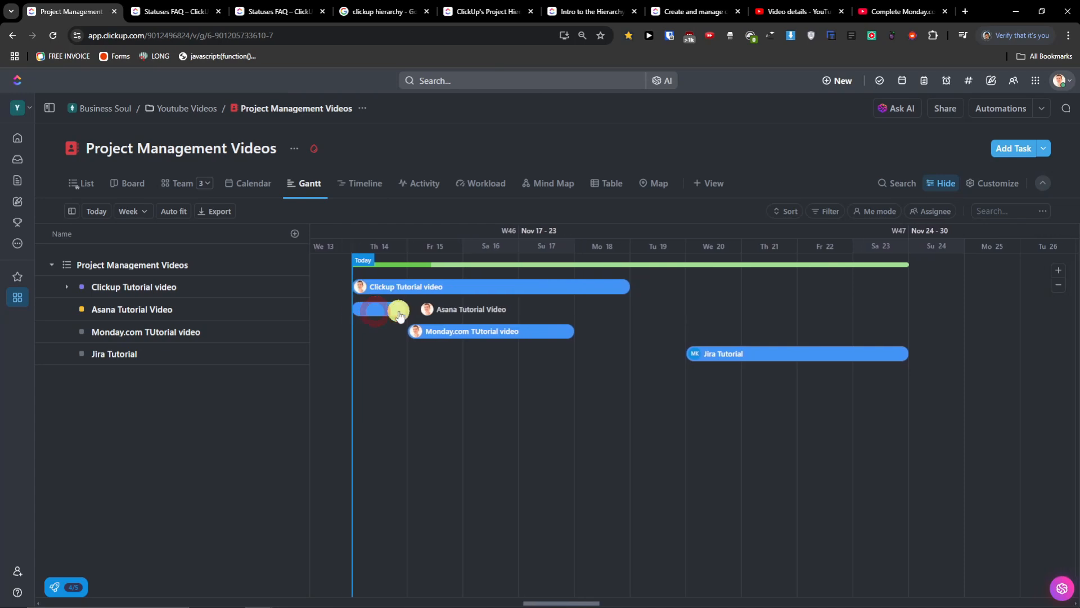
mouse_move(404, 314)
left_mouse_down()
mouse_move(622, 306)
mouse_move(690, 356)
mouse_move(680, 356)
mouse_move(925, 338)
mouse_move(917, 357)
left_mouse_up()
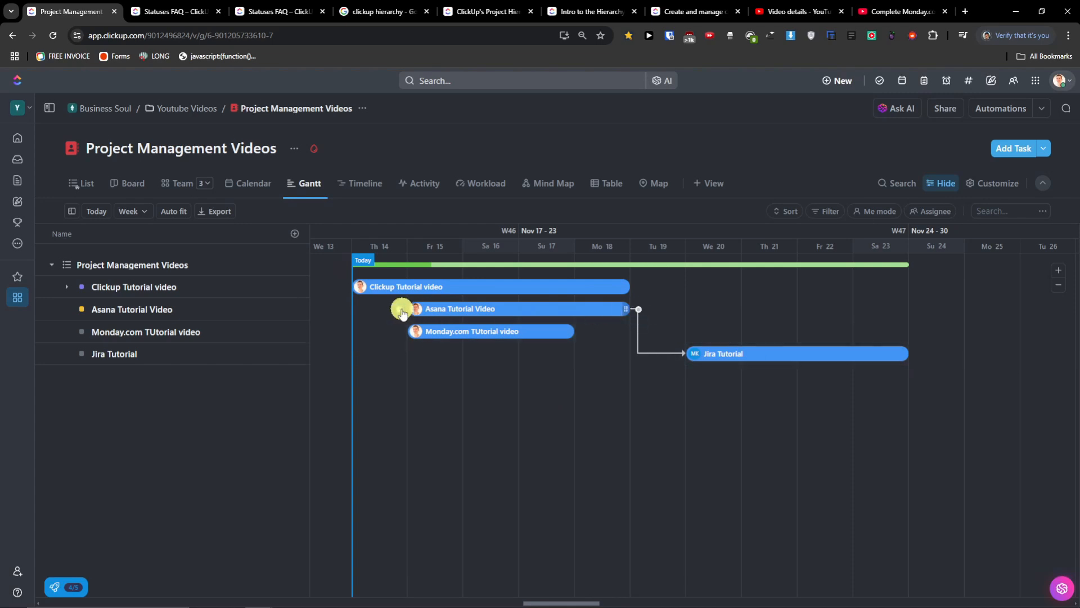
- Link Asana Tutorial Video to Monday.com TUtorial video, move Monday.com to start Th 14, and review Asana's Blocking tasks
left_click(403, 334)
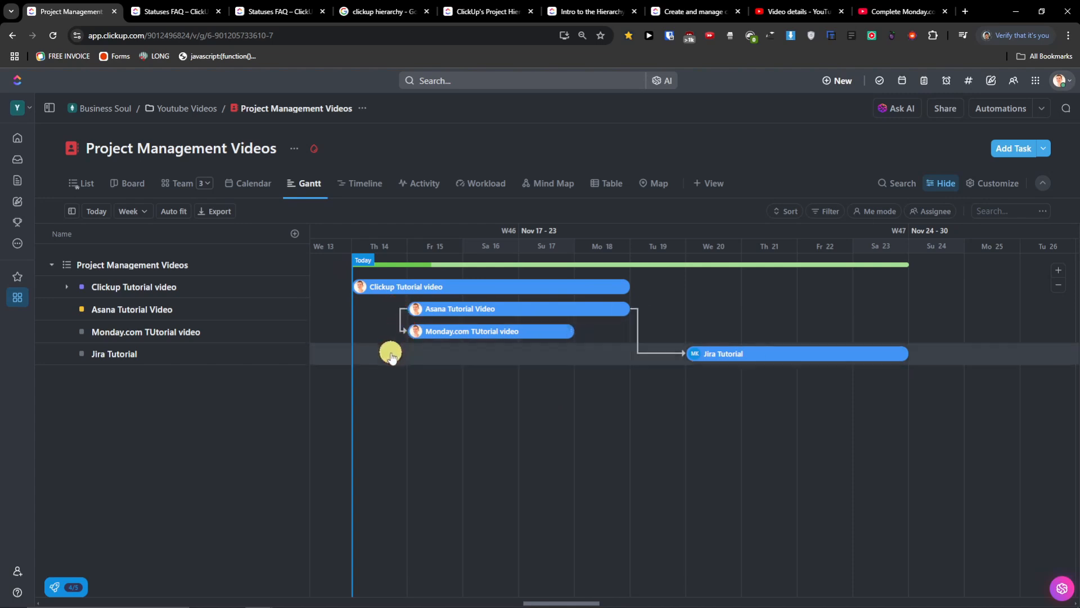
left_click_drag(446, 335, 391, 339)
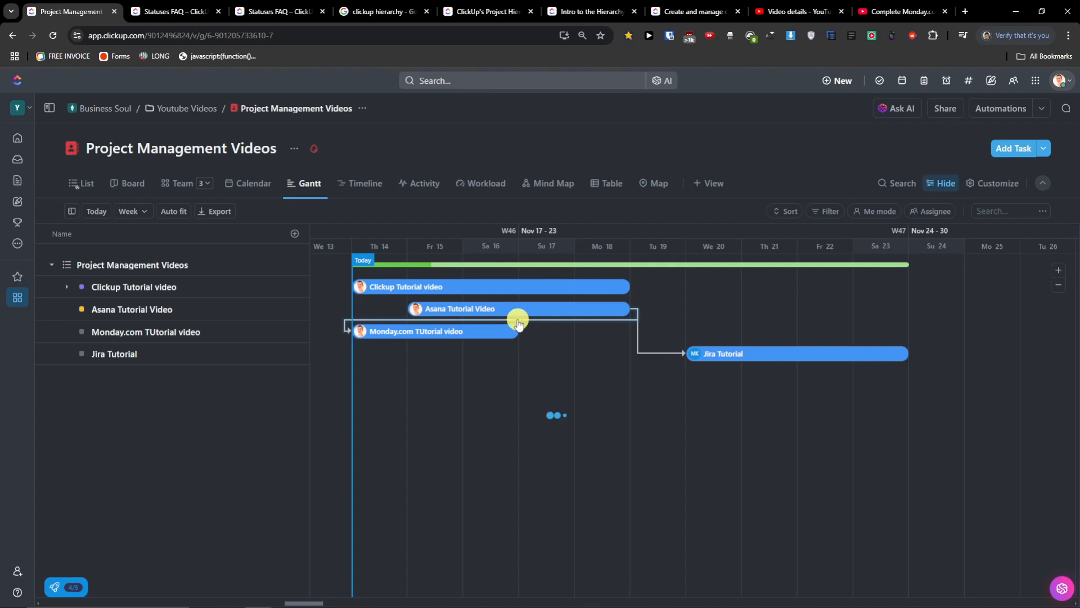
left_click(493, 310)
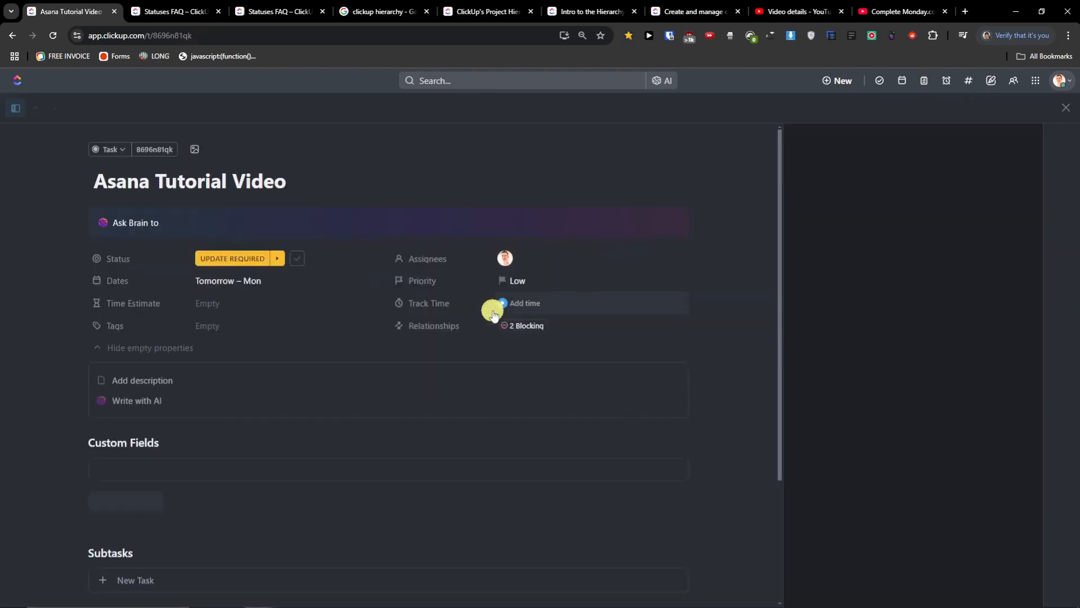
left_click(523, 330)
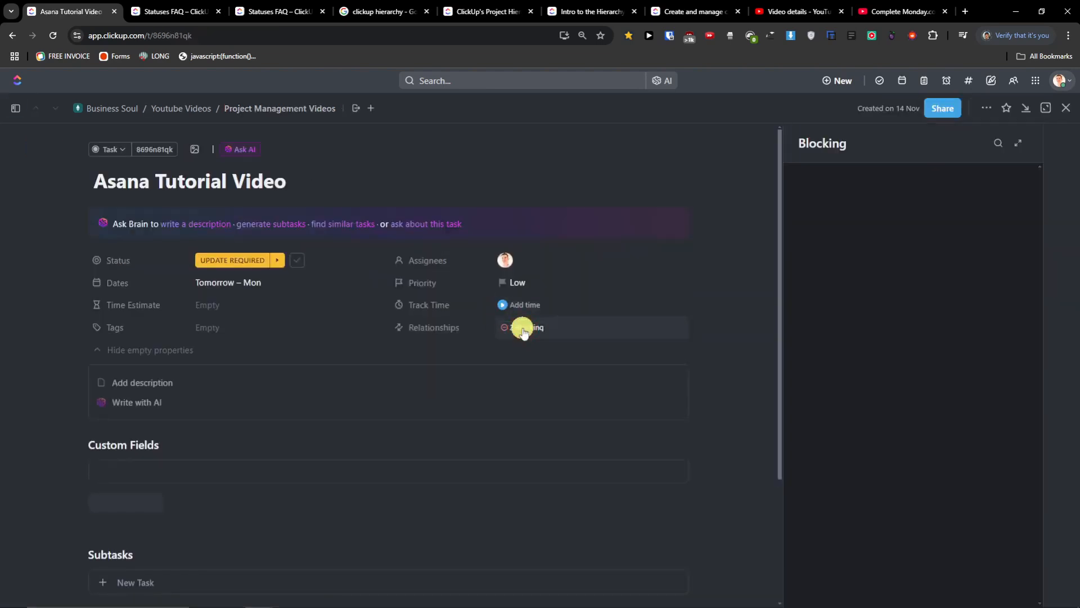
left_click_drag(861, 300, 853, 301)
left_click(1066, 114)
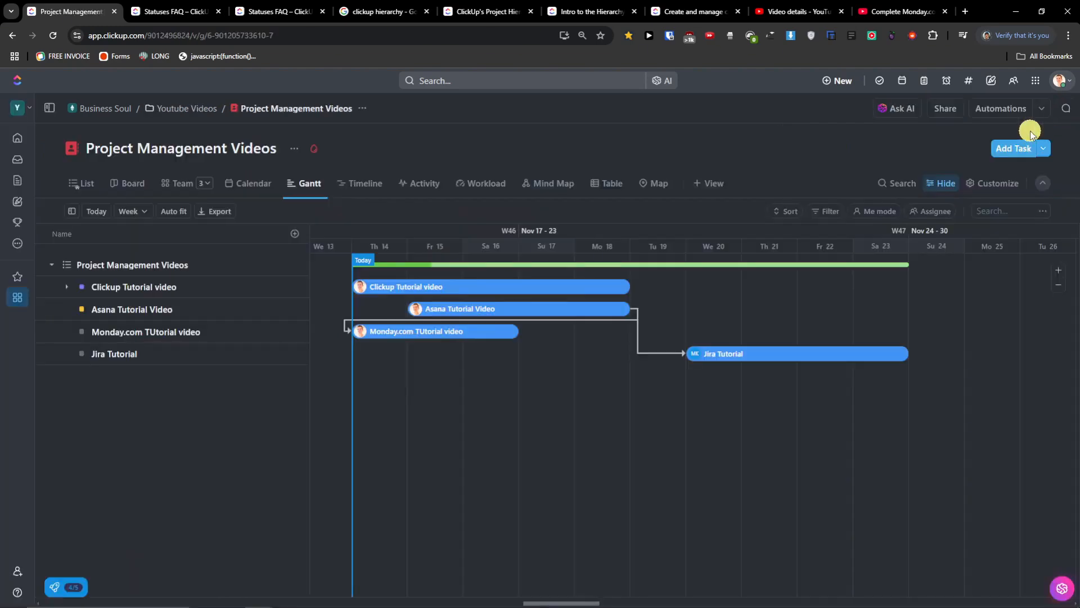
left_click(434, 332)
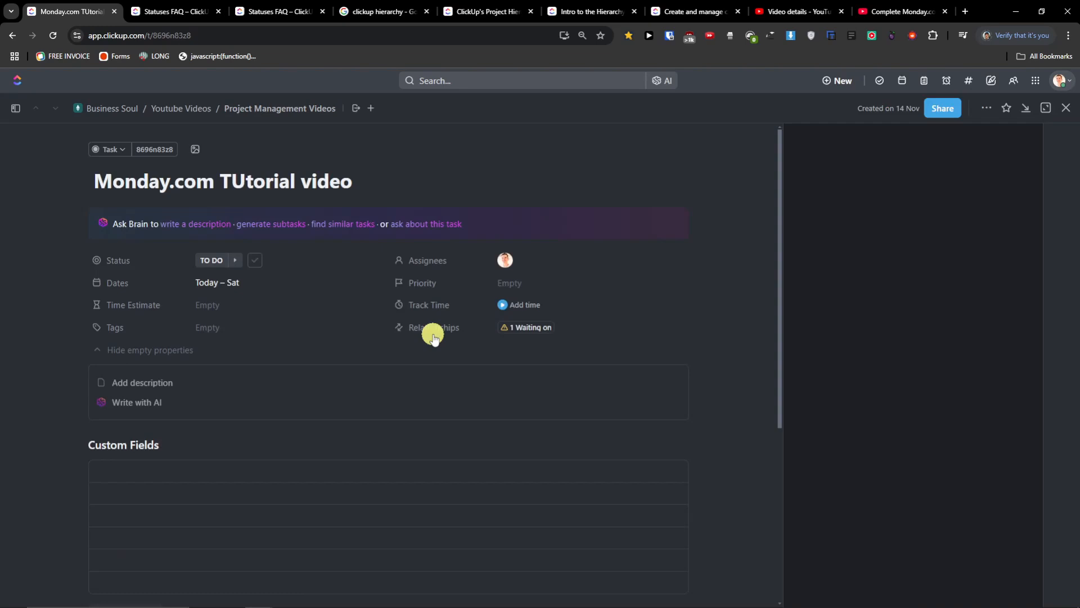
left_click(521, 329)
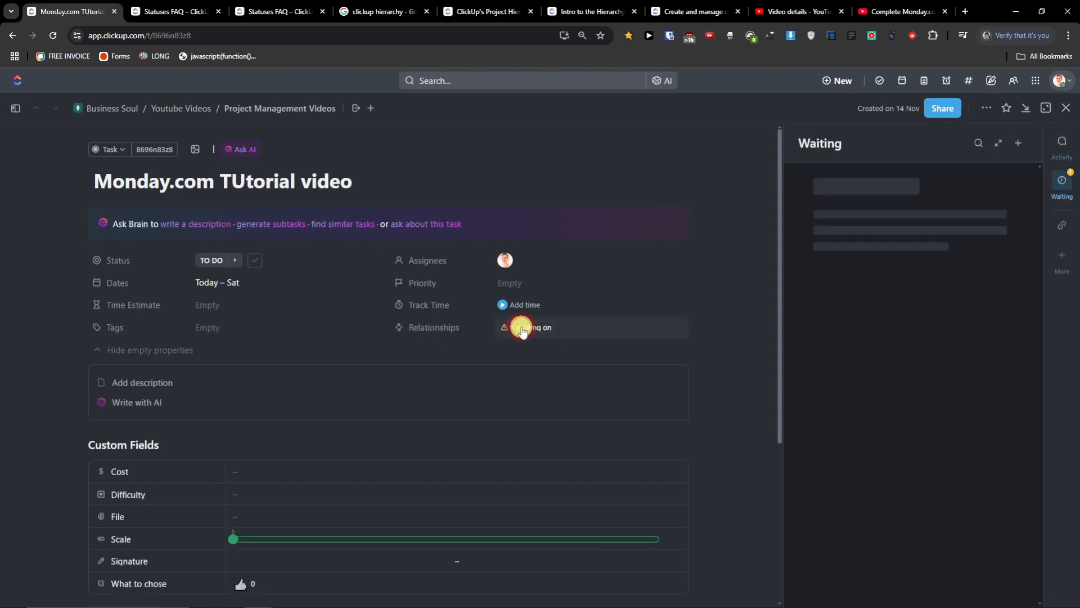
left_click(1064, 107)
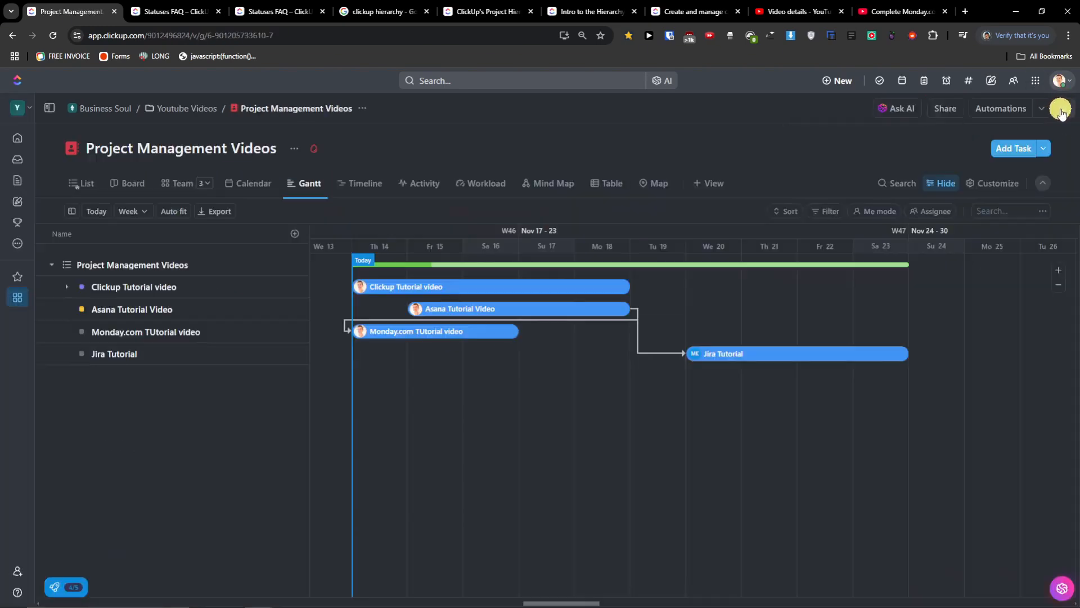
left_click(740, 359)
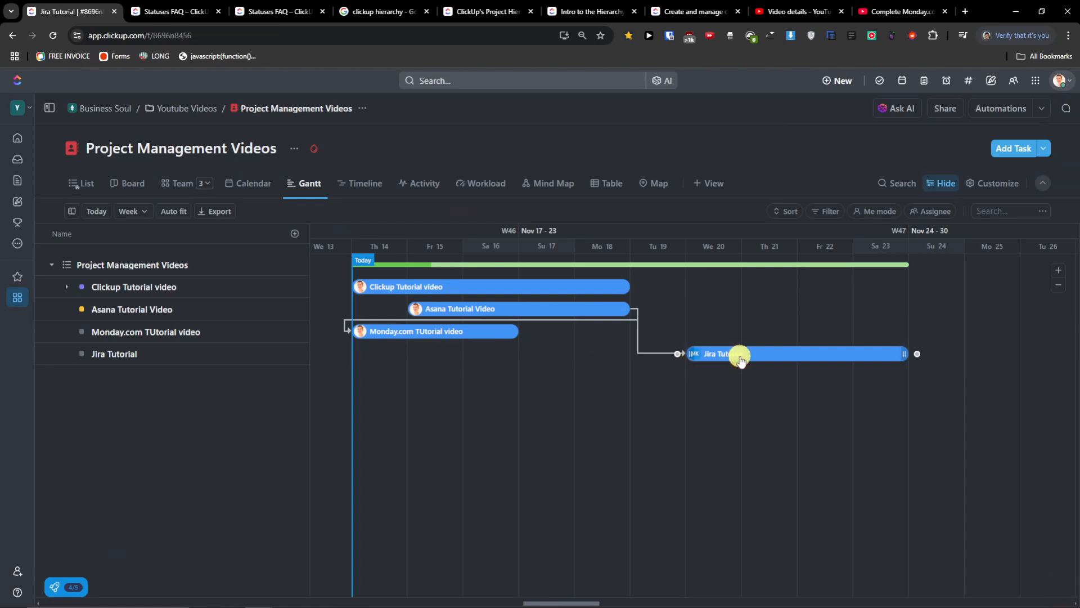
left_click(524, 331)
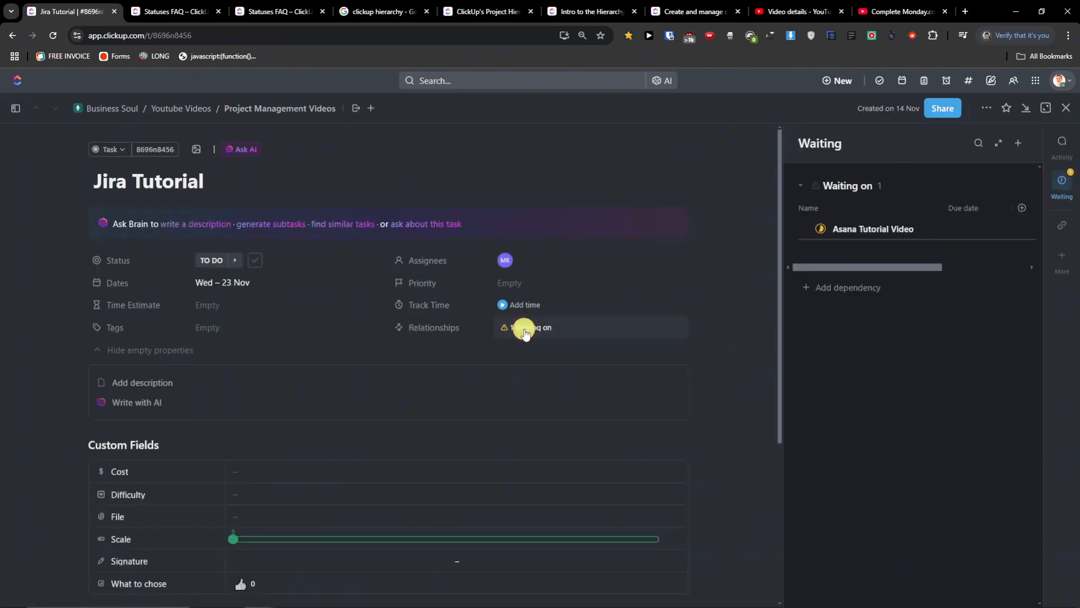
mouse_move(822, 272)
left_mouse_down()
mouse_move(856, 268)
mouse_move(815, 268)
left_mouse_up()
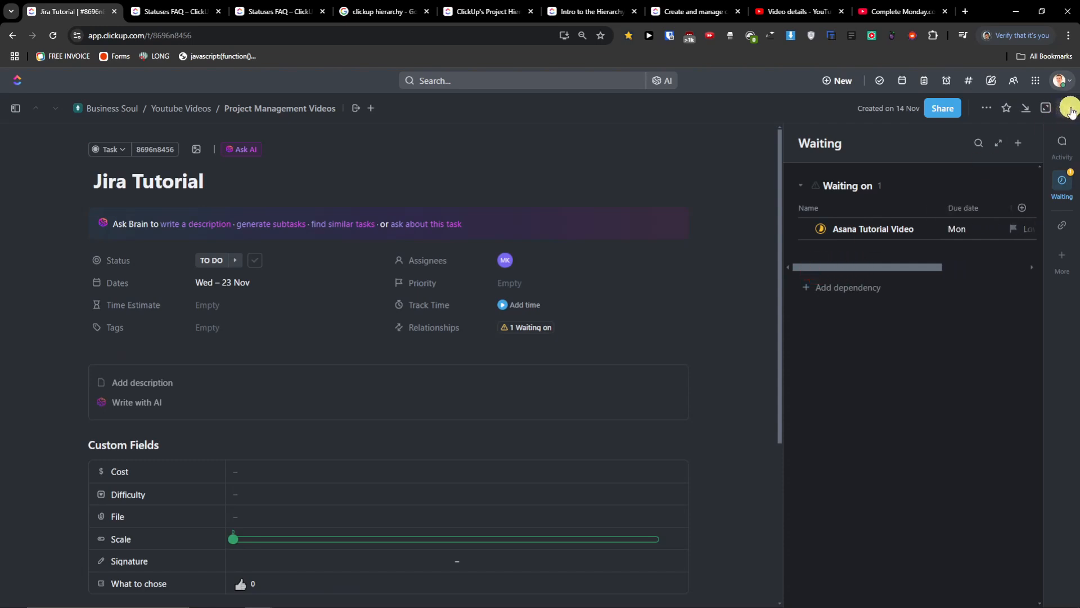
left_click(1069, 109)
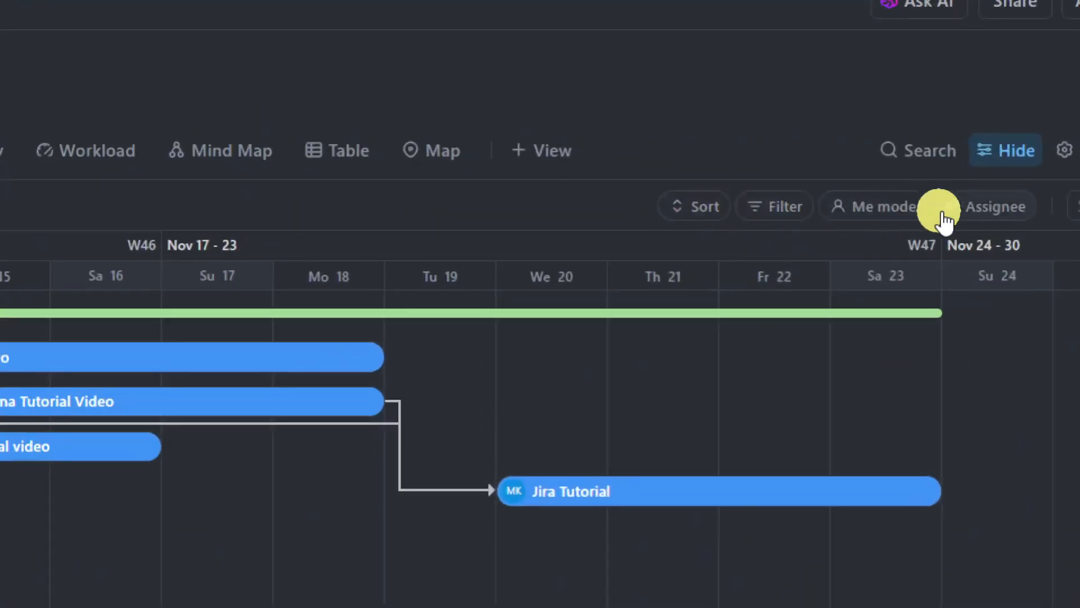
- Turn the Me filter on and back off so all four video tasks stay visible
left_click(886, 217)
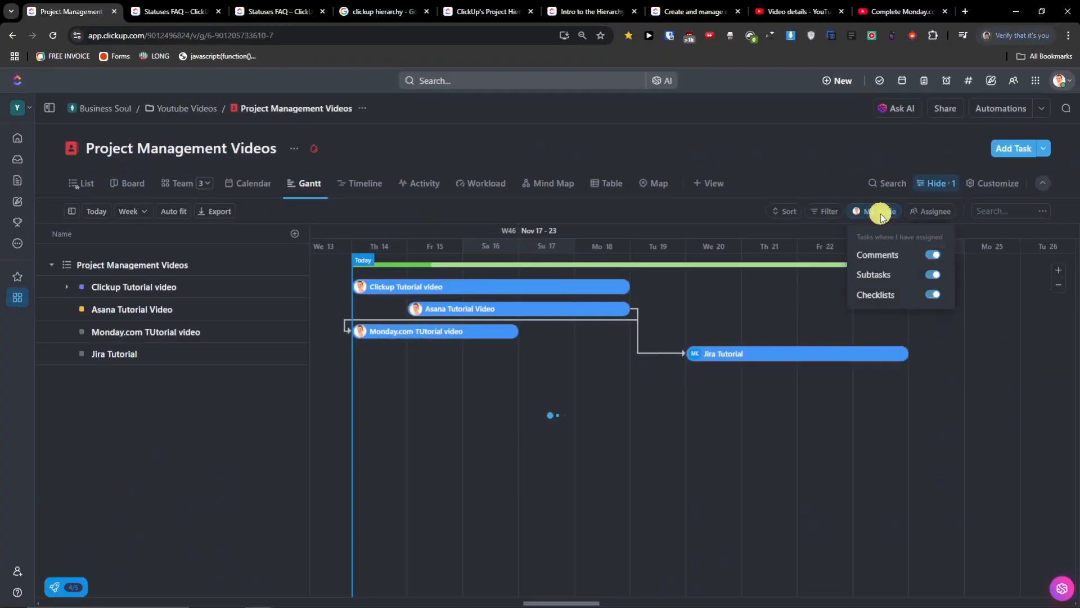
left_click(881, 217)
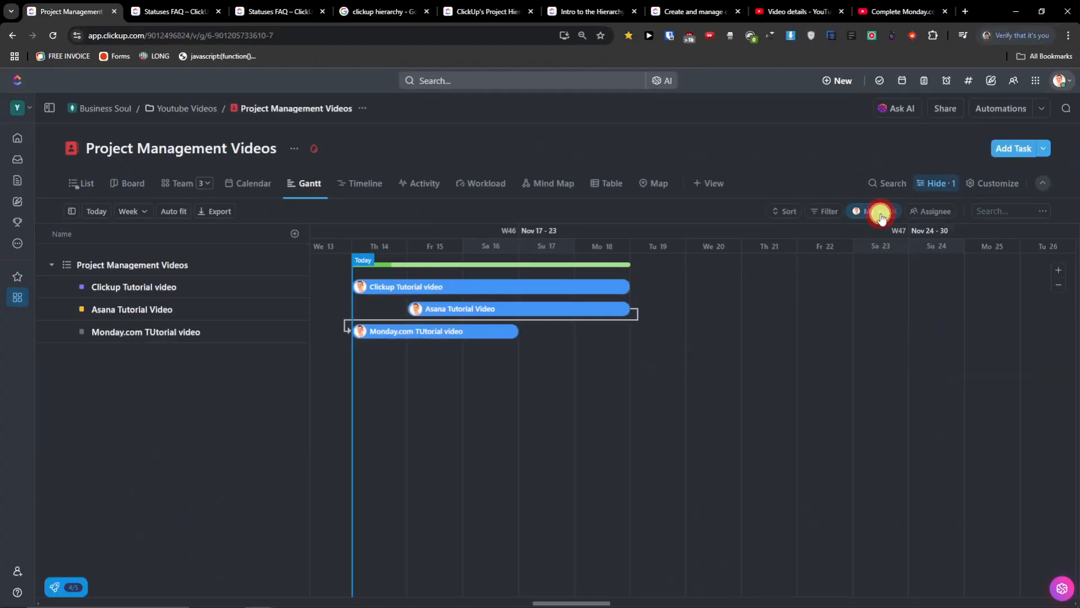
left_click(895, 214)
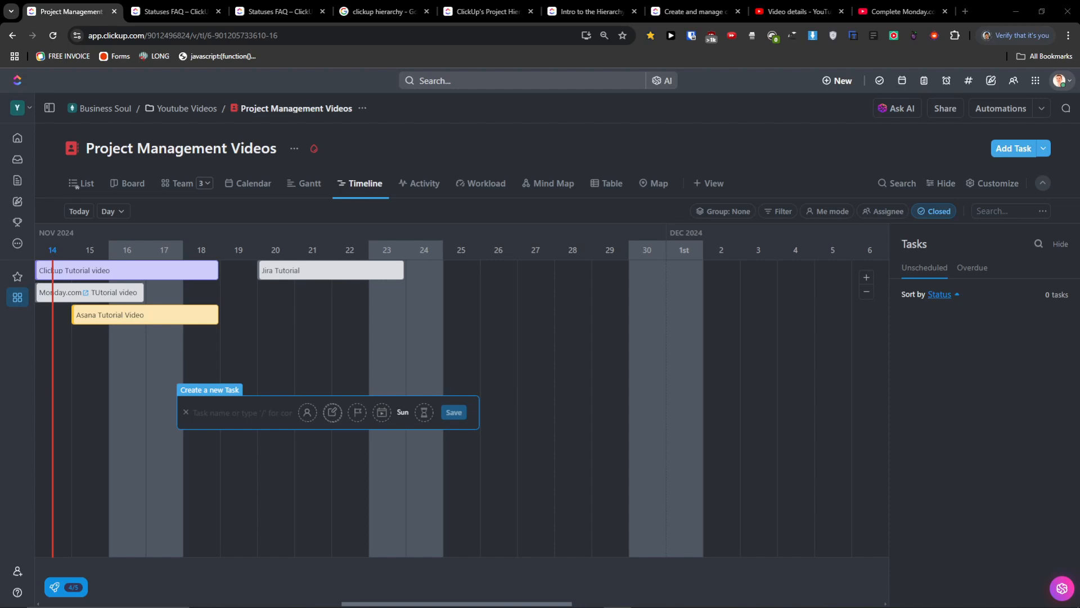
- Extend the Asana Tutorial Video bar on the timeline to end on 22 Nov
left_click(161, 436)
left_click_drag(400, 601, 338, 604)
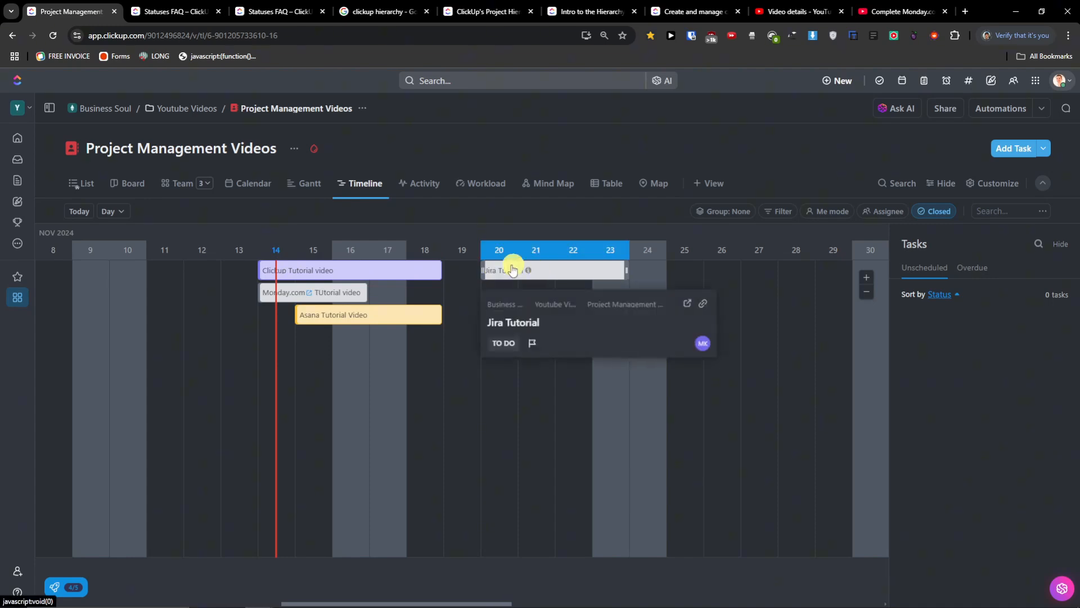
left_click(407, 313)
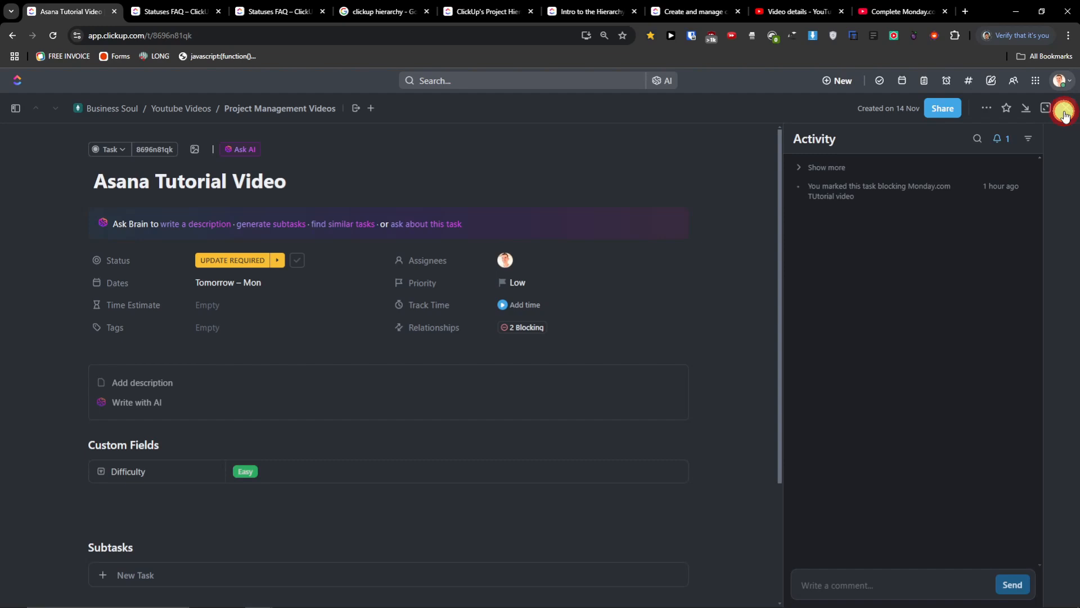
left_click(1066, 108)
left_click_drag(442, 314, 579, 315)
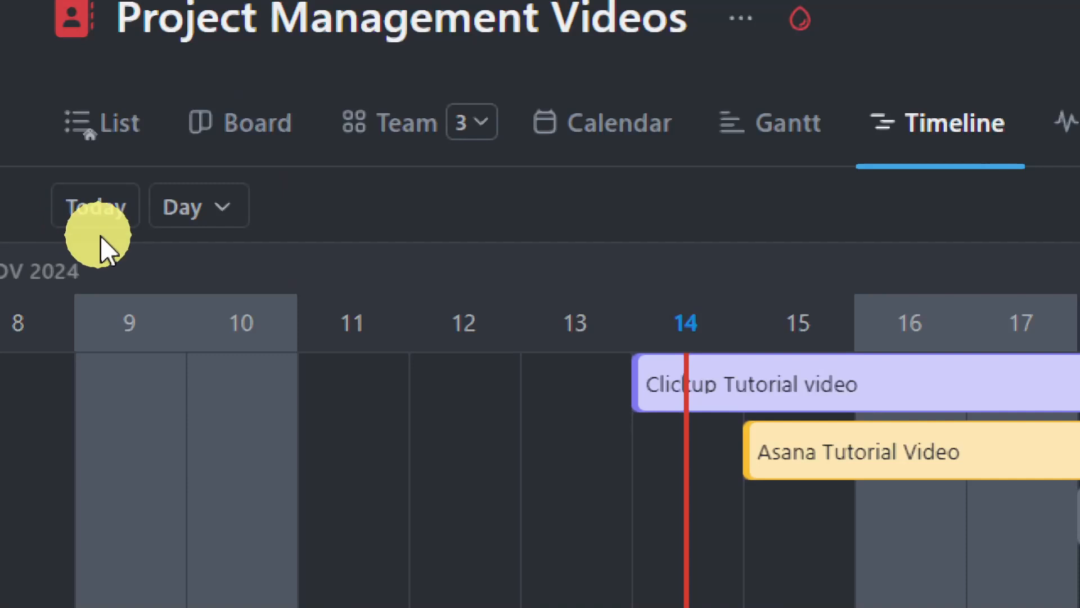
- Jump to today, switch the timeline scale to Week then Month, and dismiss the unsaved-changes notice
left_click(87, 214)
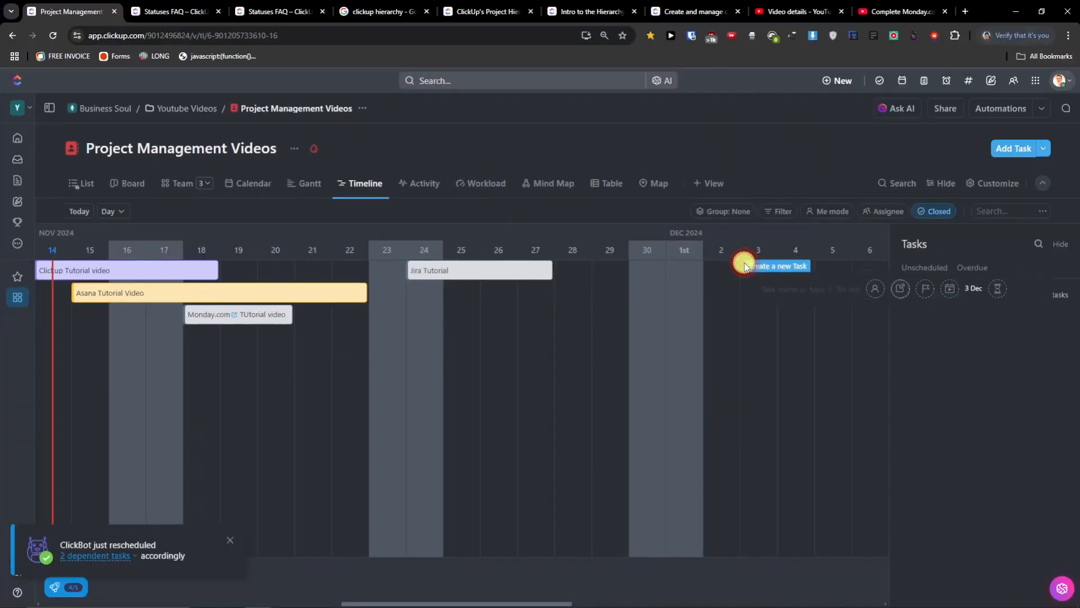
left_click_drag(562, 602, 760, 600)
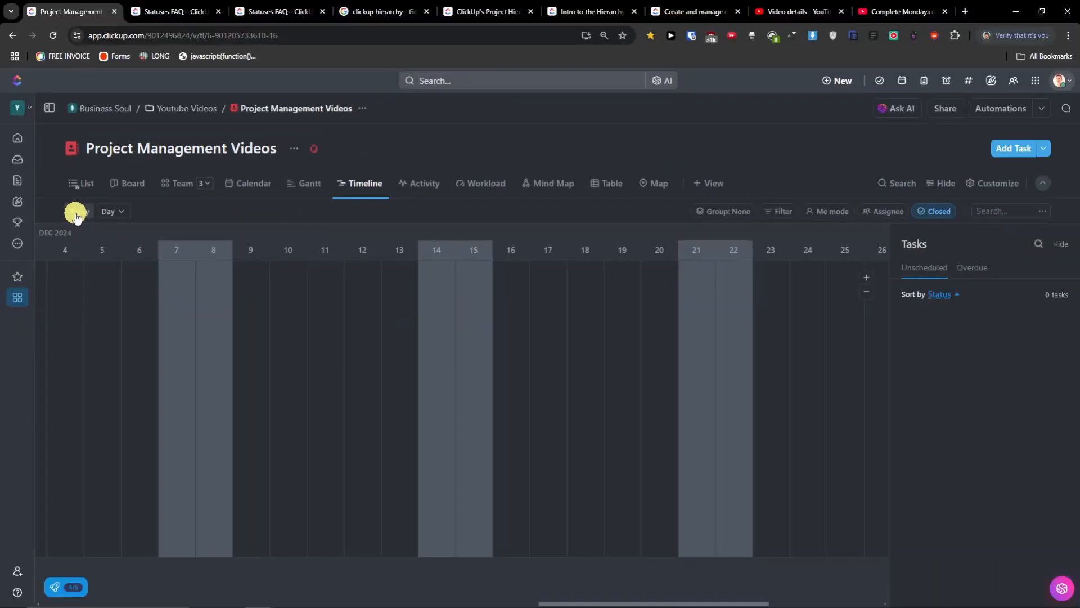
left_click(77, 216)
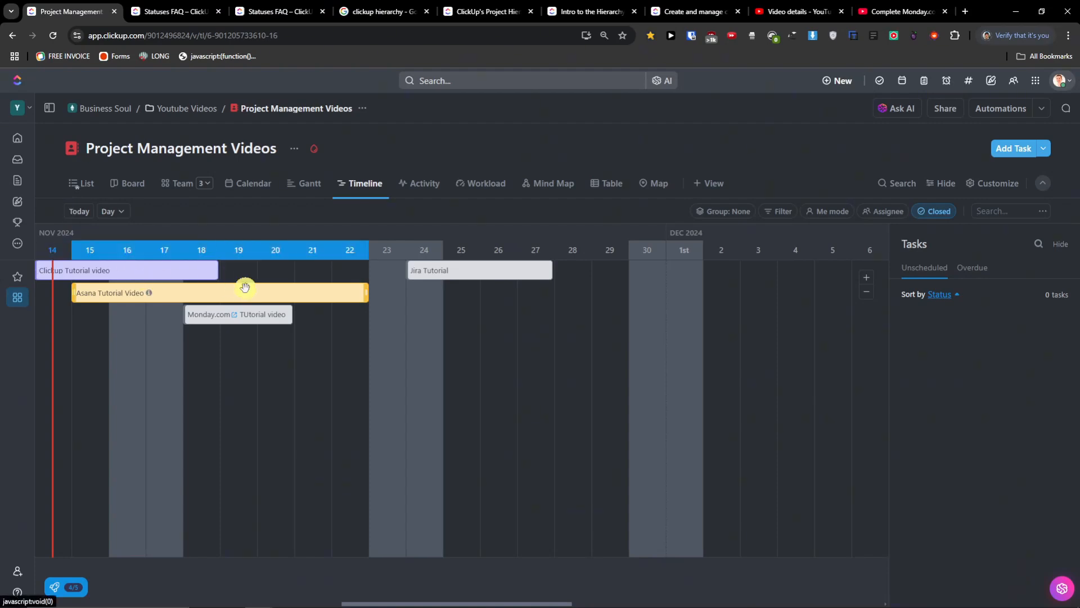
left_click(113, 211)
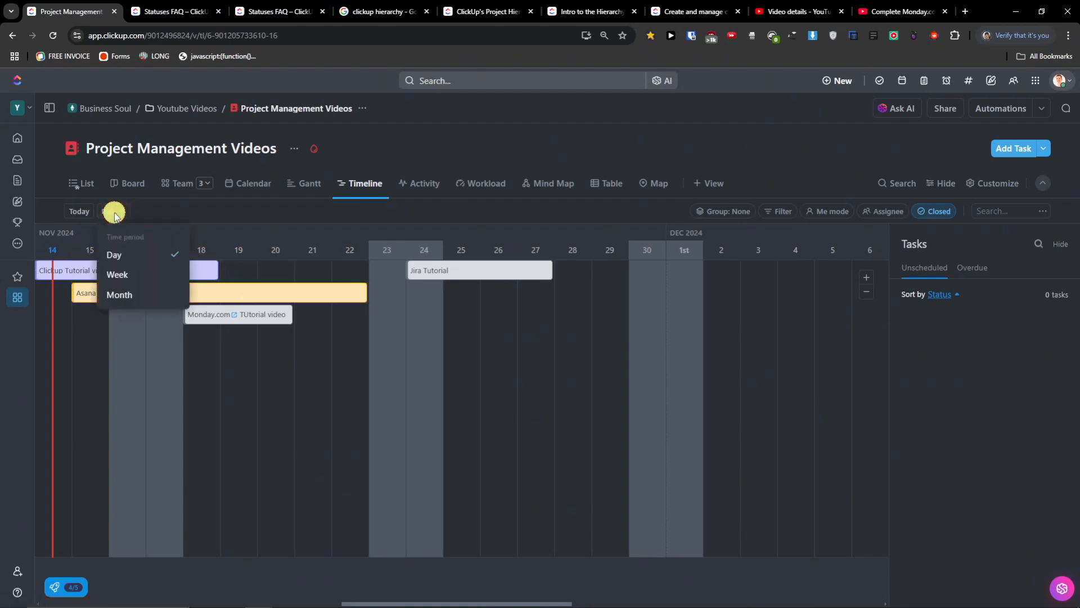
left_click(149, 273)
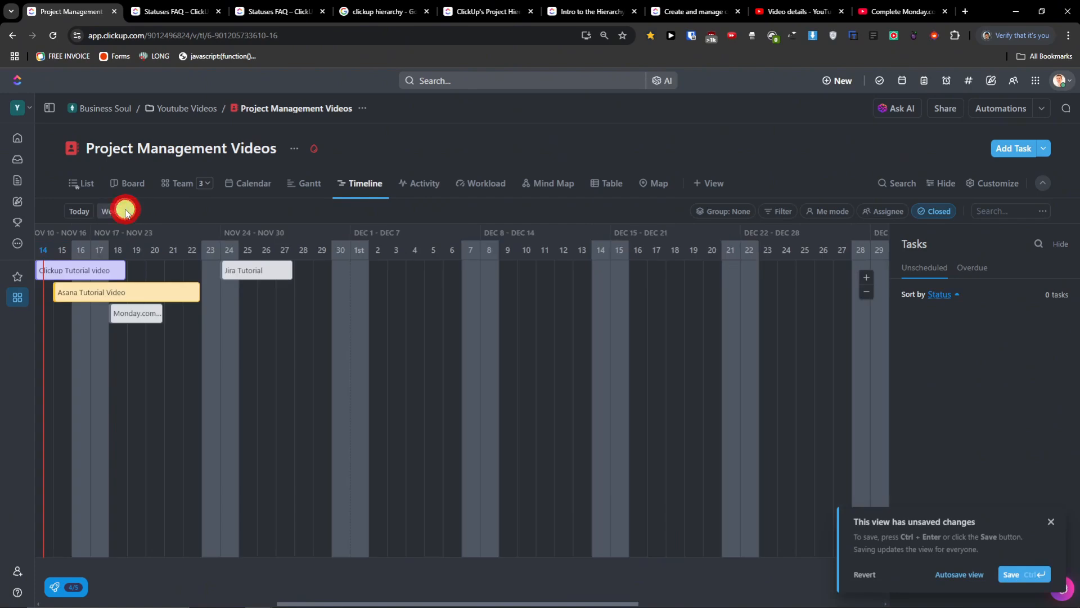
left_click(125, 212)
left_click(128, 287)
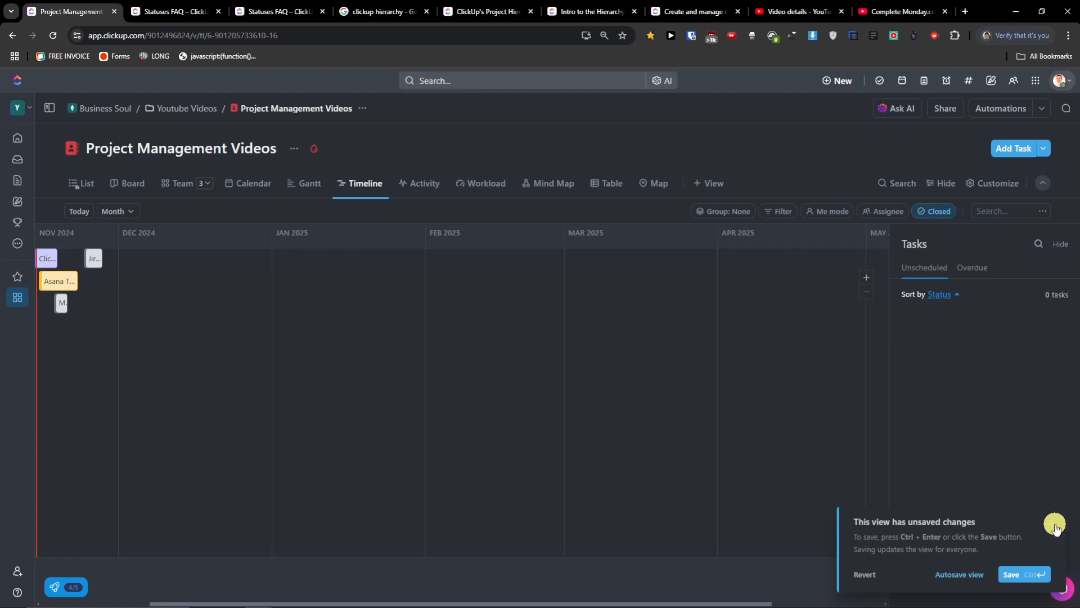
left_click(1054, 525)
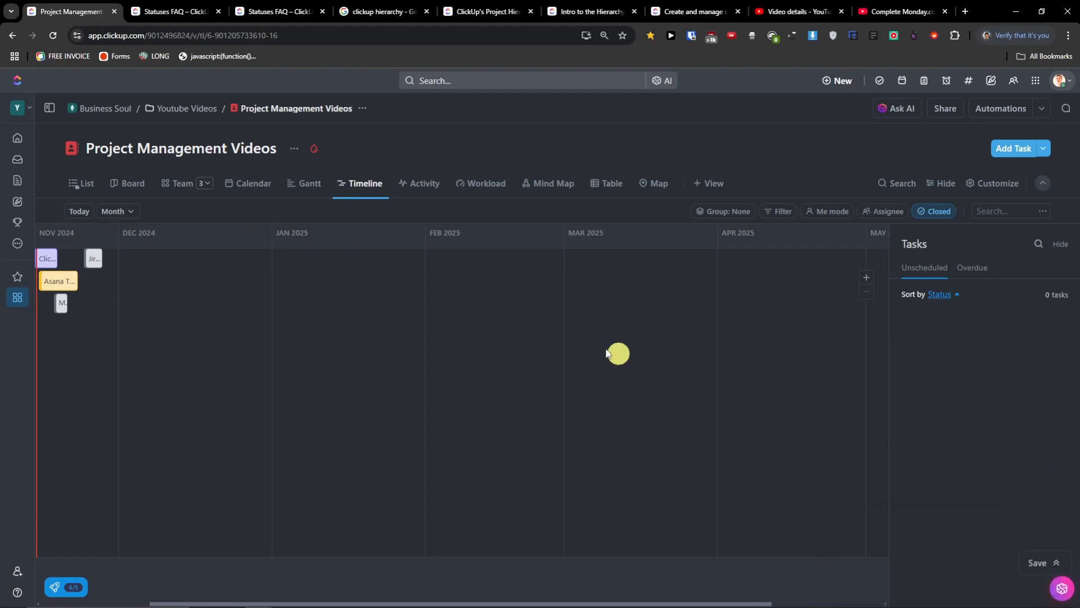
- Switch to the Activity view to review ClickBot's dependency updates, with the Spaces panel closed
left_click(417, 191)
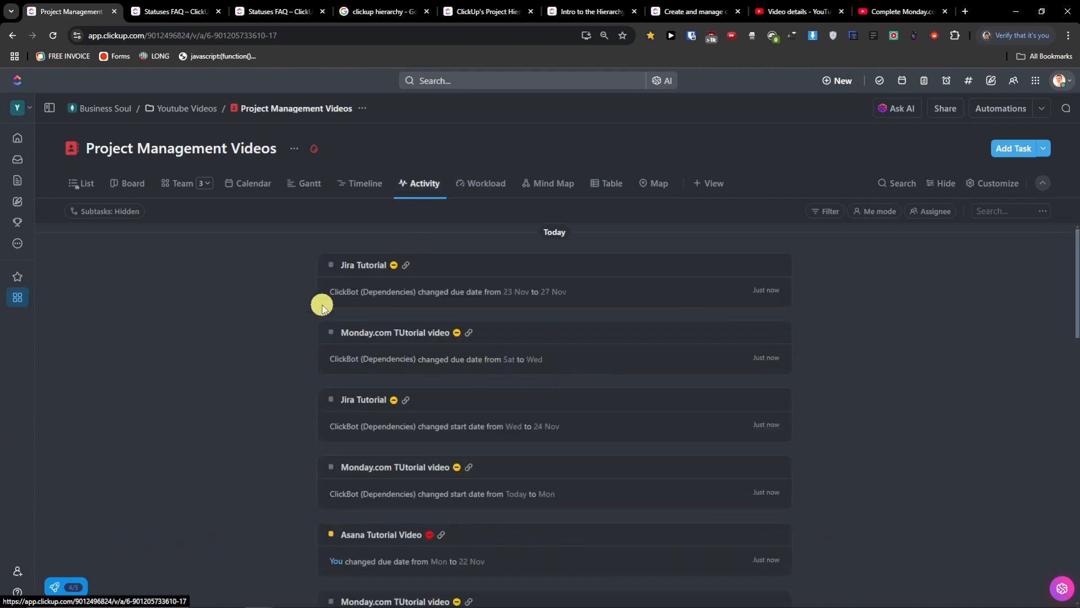
scroll(322, 309, "down", 6)
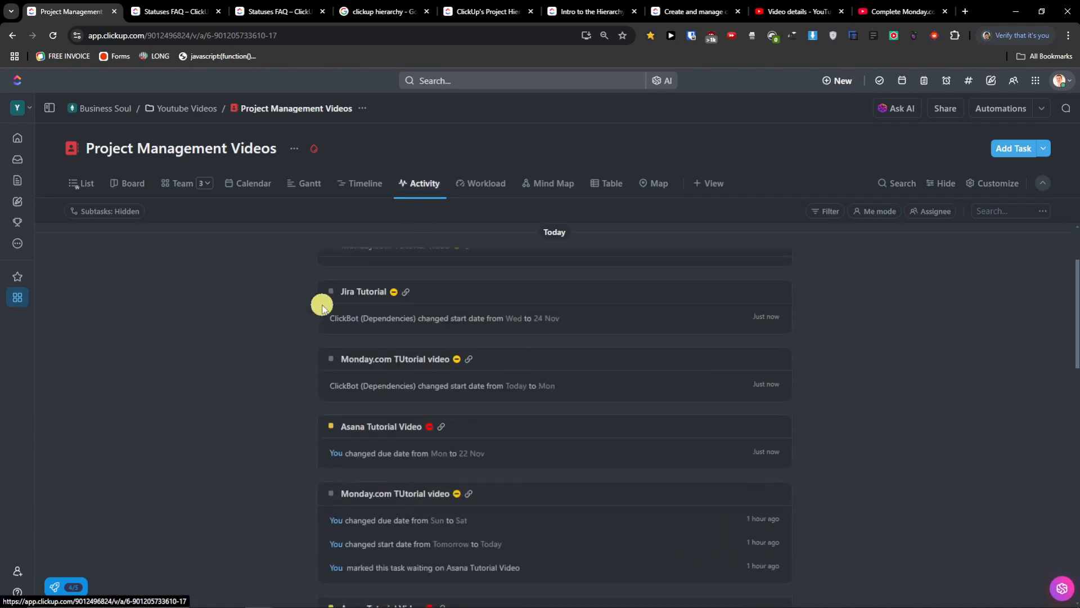
scroll(322, 309, "up", 6)
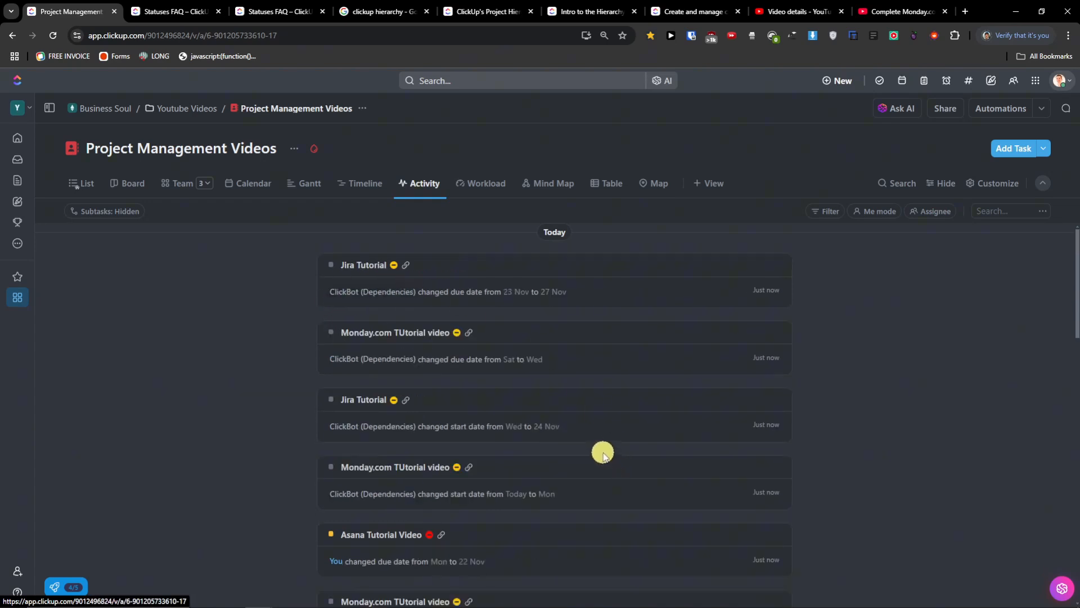
scroll(601, 453, "down", 4)
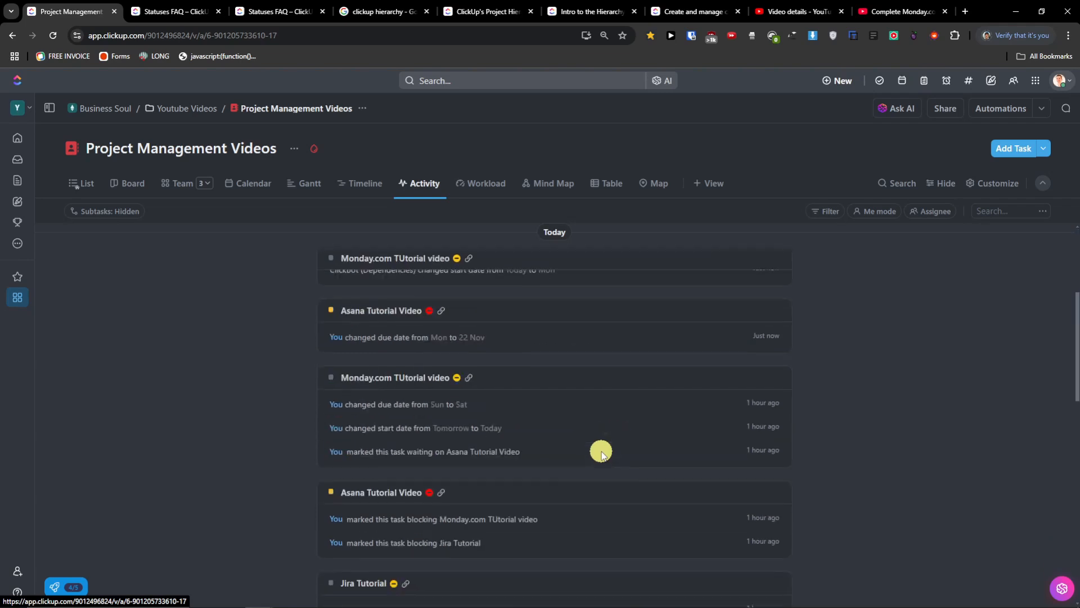
scroll(601, 453, "up", 4)
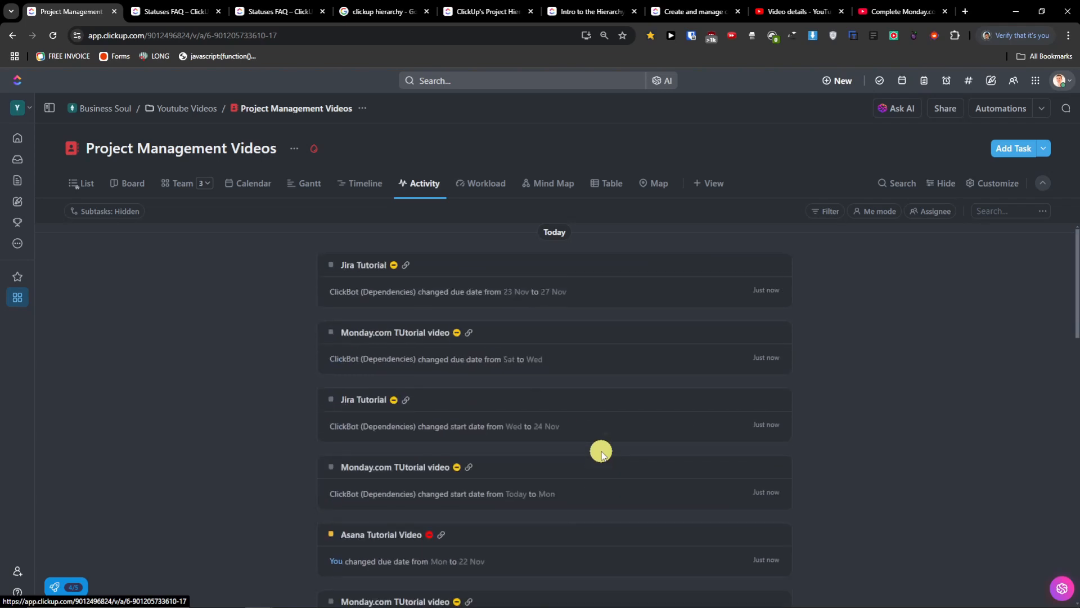
left_click(23, 301)
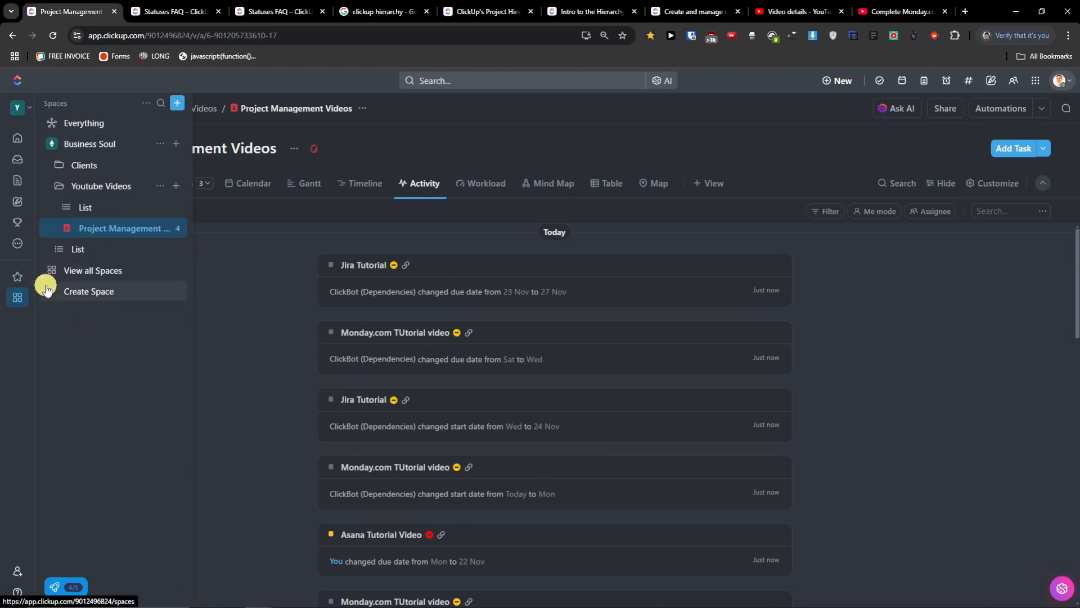
left_click(18, 301)
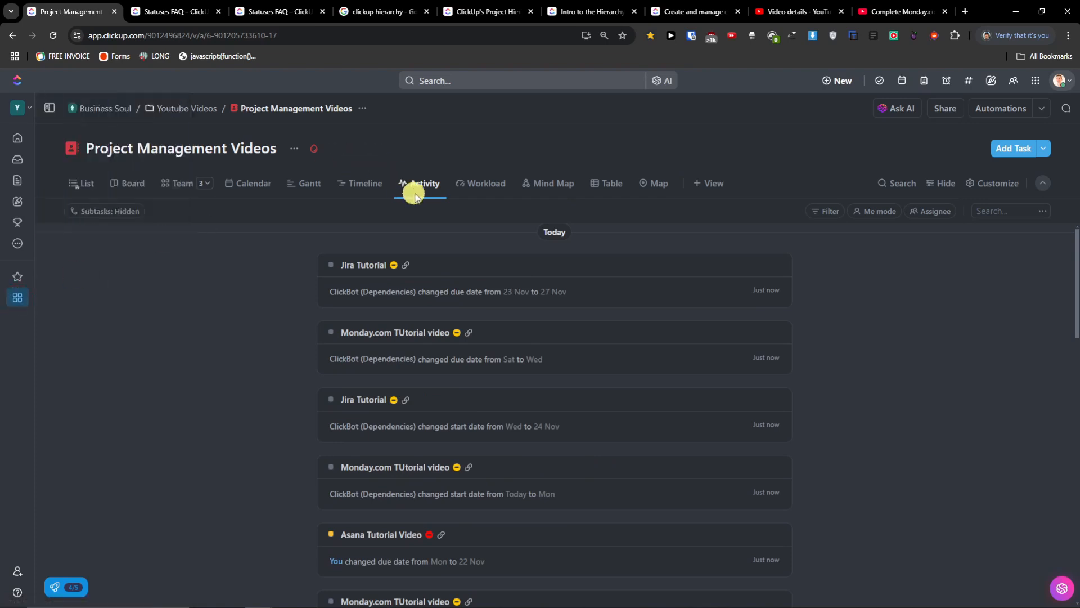
- Open the Workload calendar, check the Team grouping, then return to Workload
left_click(482, 187)
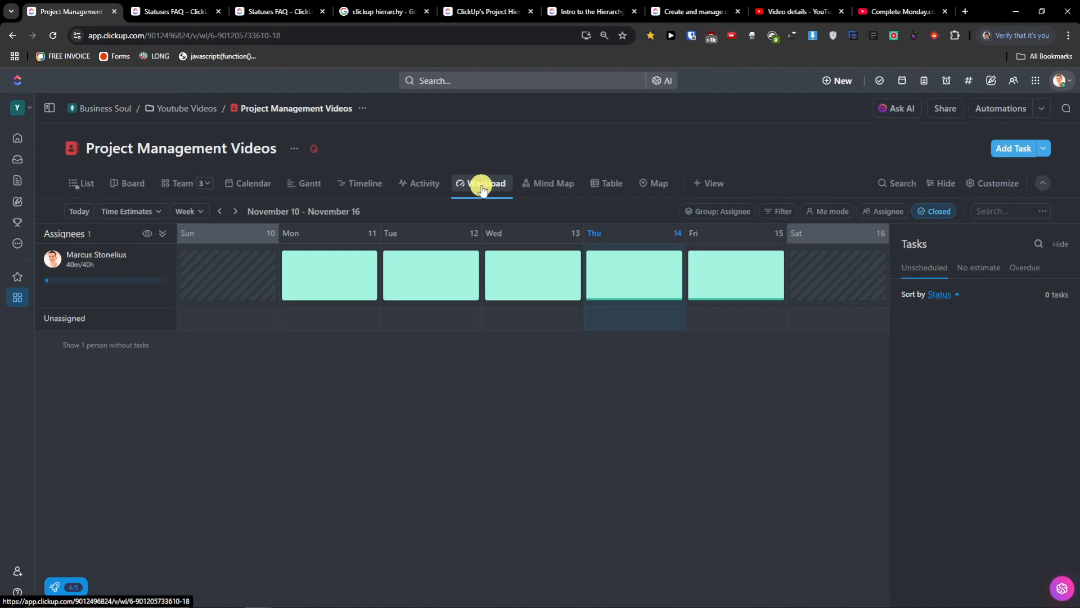
left_click(166, 187)
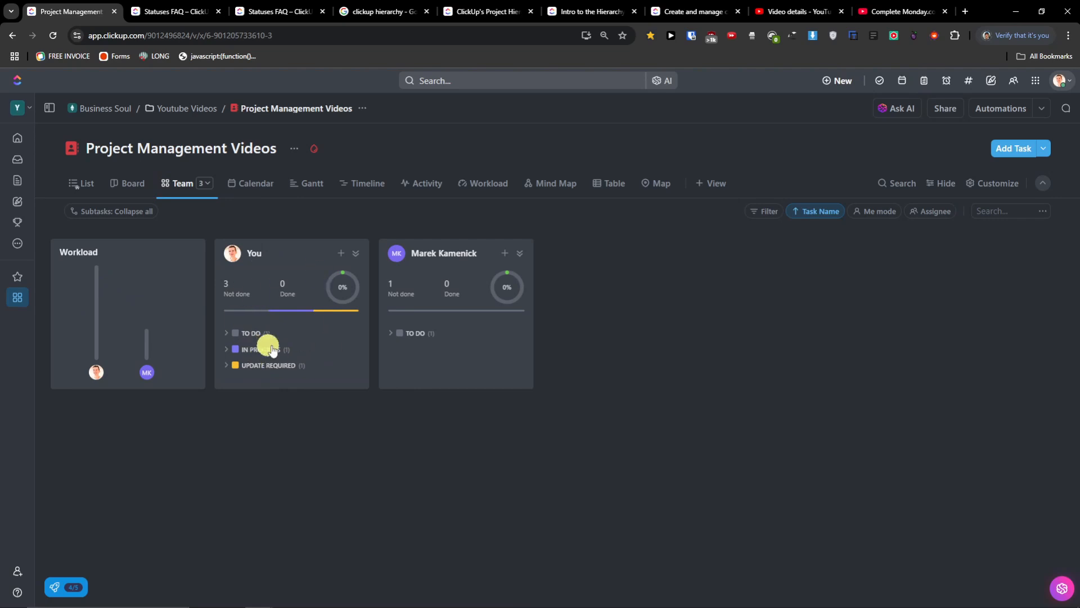
left_click(488, 181)
mouse_move(332, 269)
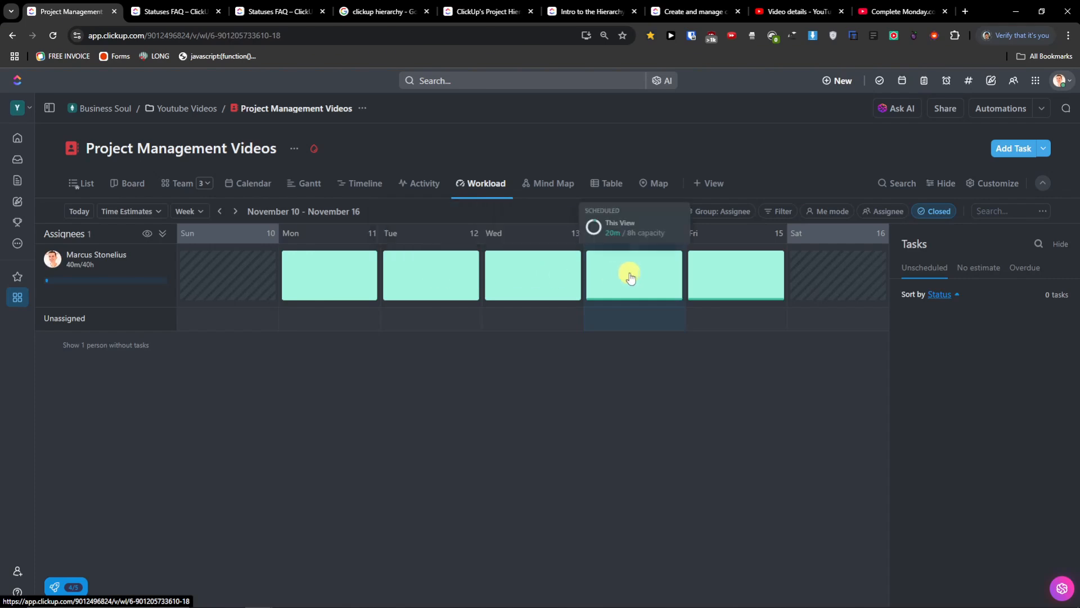
- Move Asana Tutorial Video from Friday to Thursday in the Nov 10–16 week and dismiss the notice
left_click(713, 281)
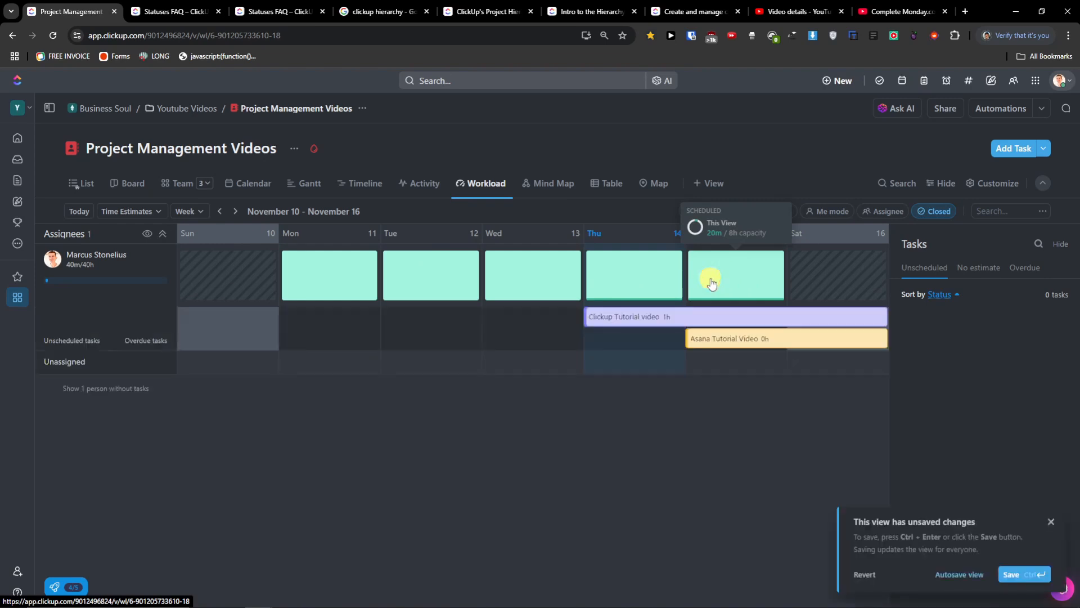
left_click(619, 279)
left_click(531, 273)
left_click_drag(699, 337, 617, 339)
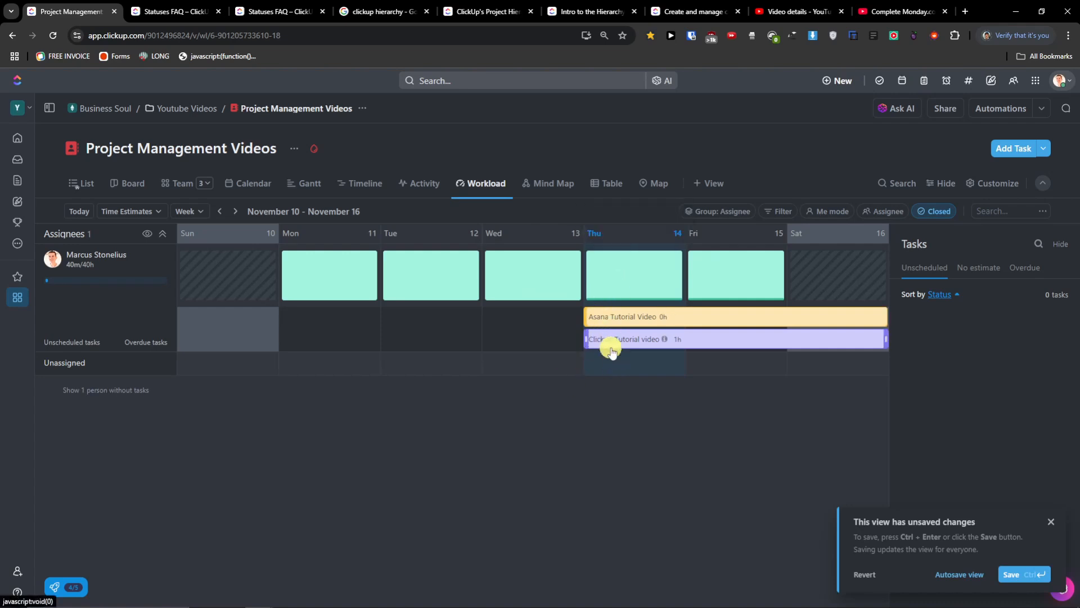
left_click(618, 281)
left_click(617, 280)
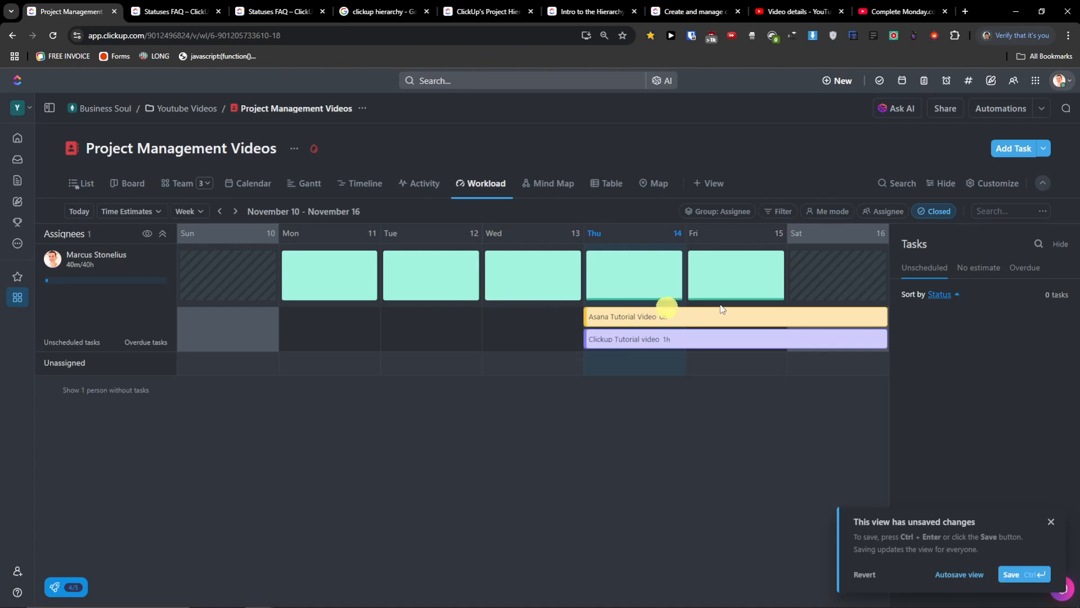
left_click(1051, 523)
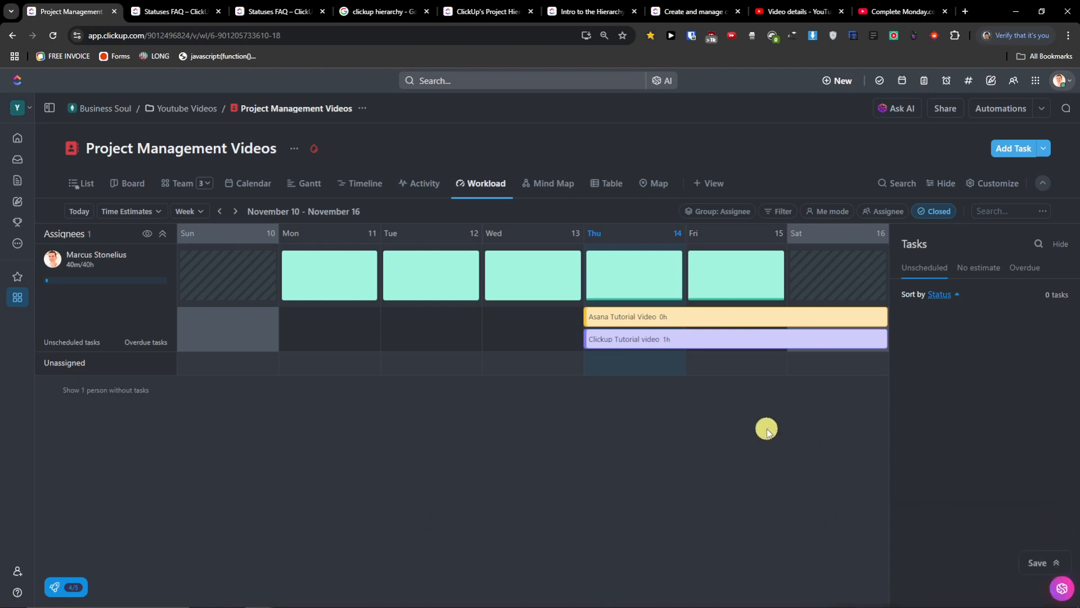
- Measure workload by Tasks, then switch back to Time Estimates
left_click(110, 213)
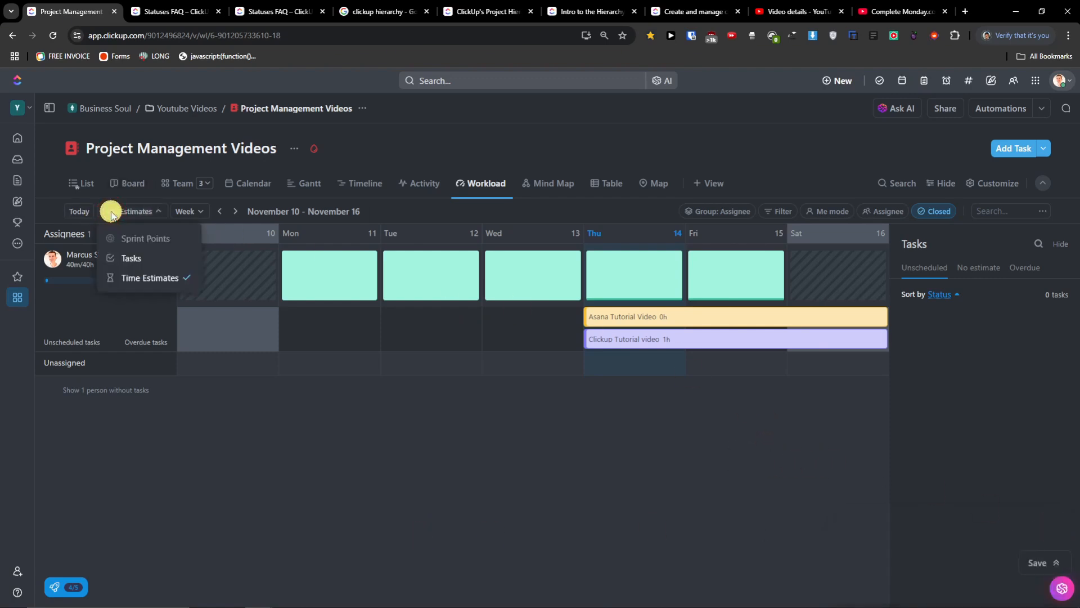
left_click(174, 258)
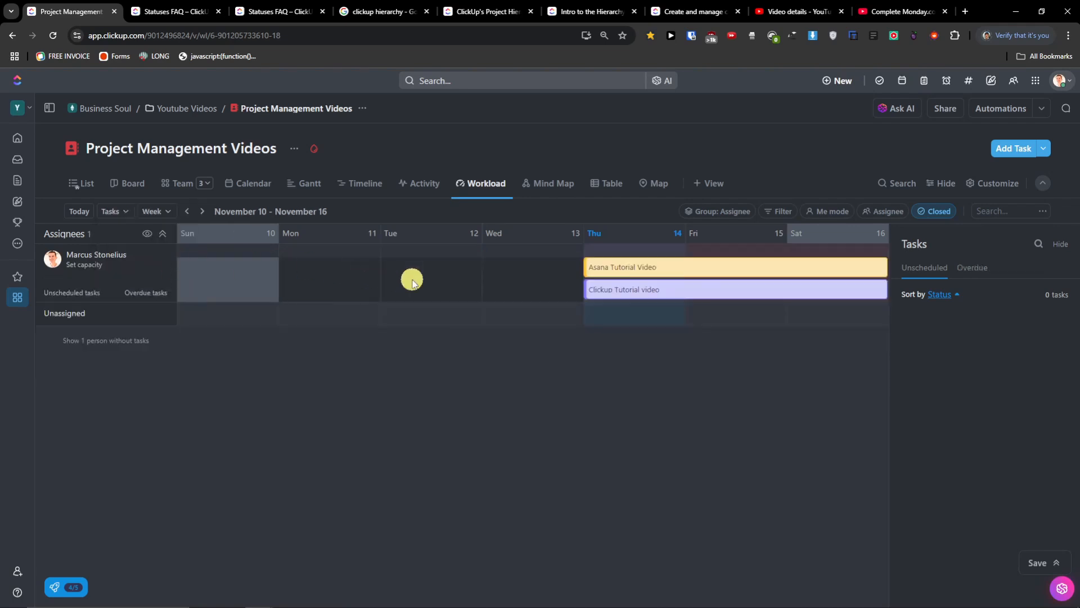
left_click(129, 212)
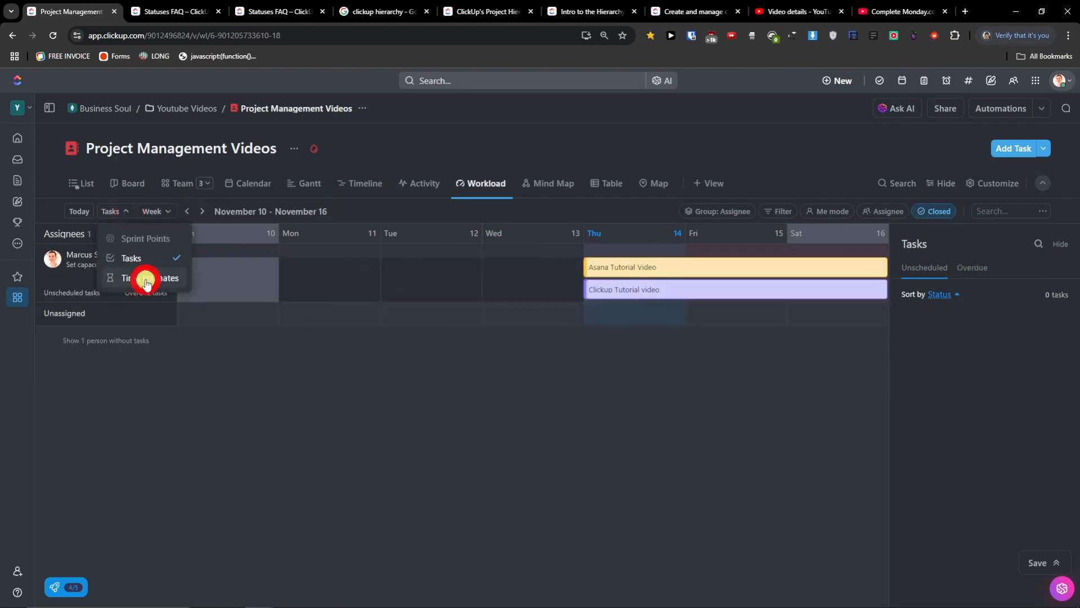
left_click(145, 277)
left_click(126, 214)
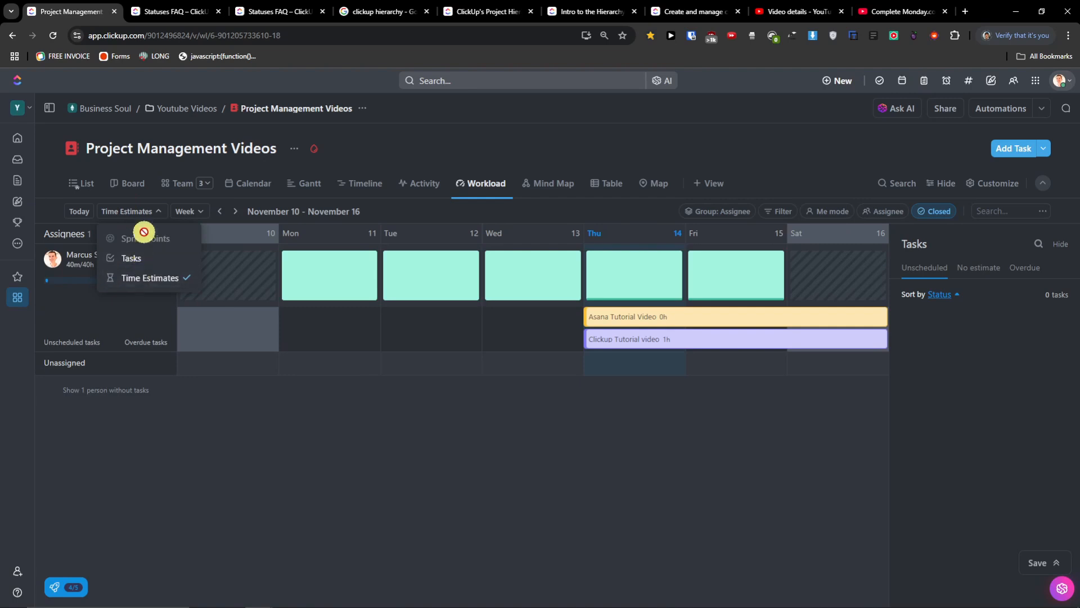
- Widen the workload grid to 2 weeks, then to a full month
left_click(189, 211)
left_click(221, 277)
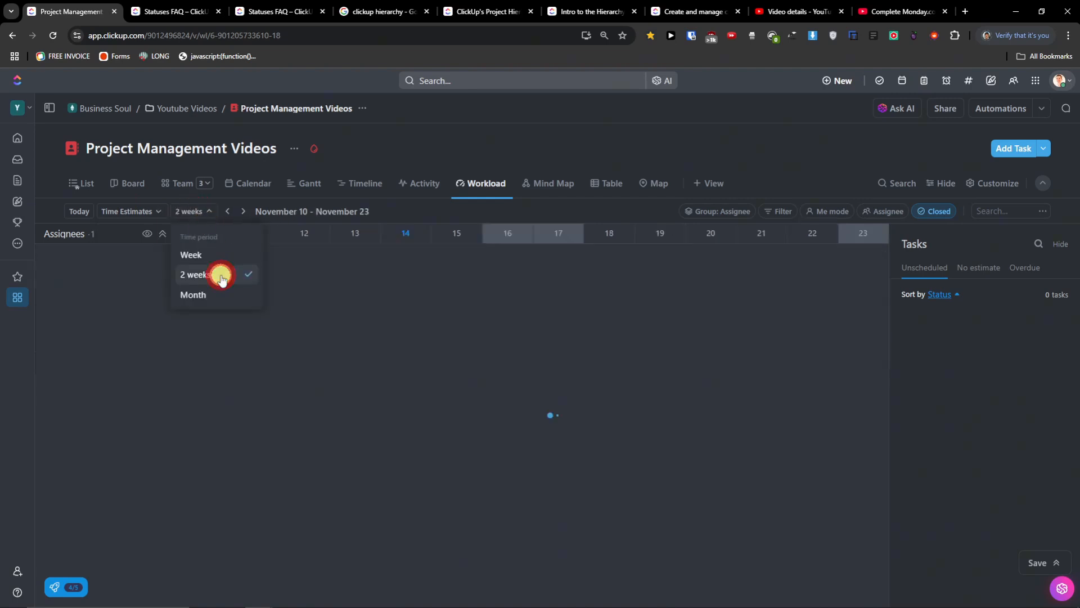
left_click(183, 213)
left_click(195, 291)
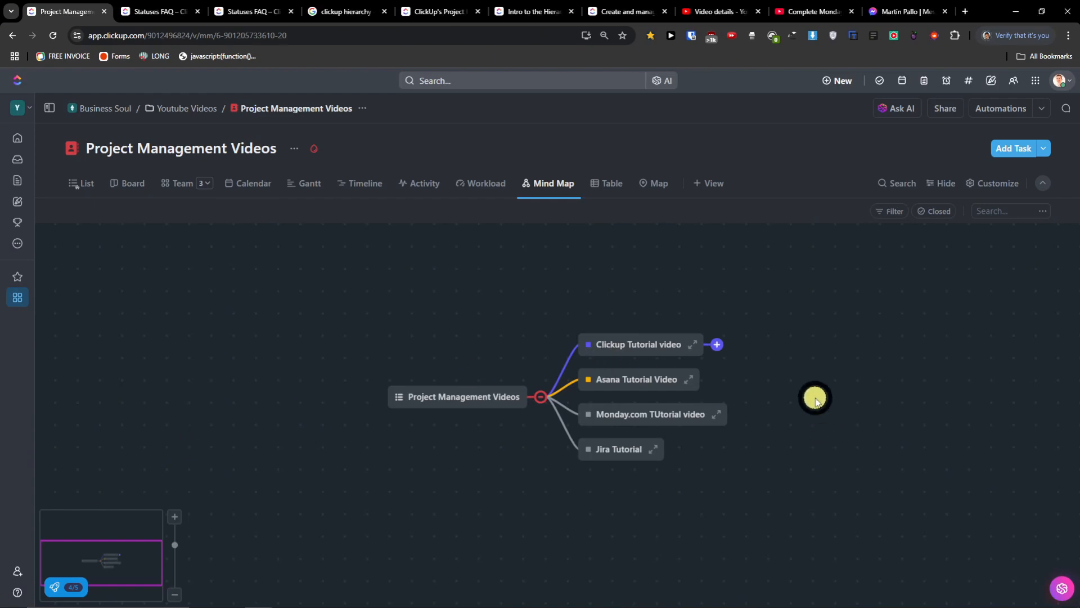
- Recentre the mind map, preview the Clickup Tutorial video task, and expand its subtasks
scroll(530, 427, "up", 5)
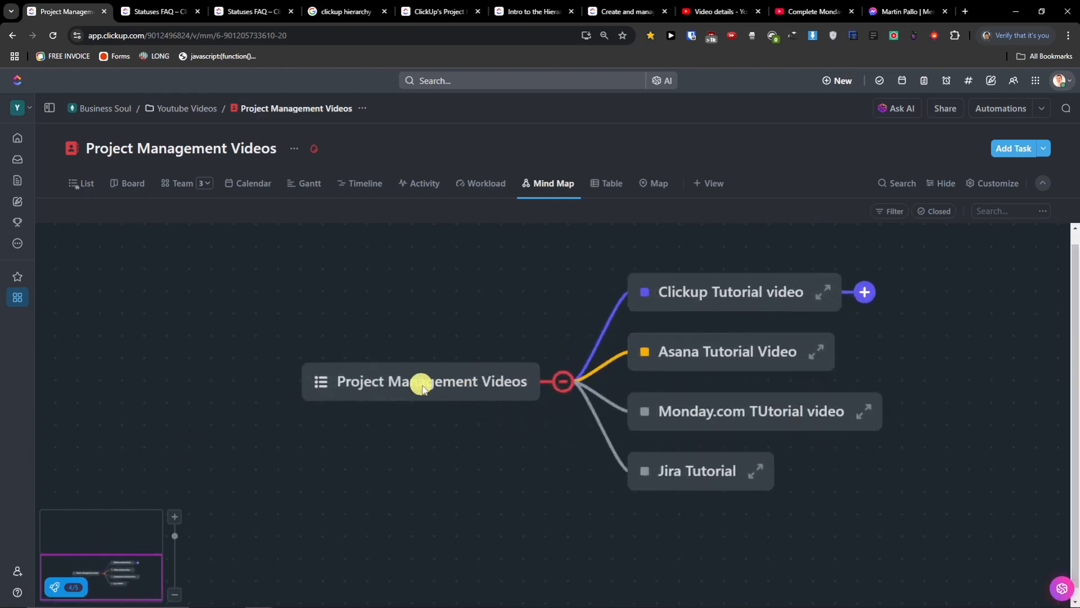
left_click_drag(550, 449, 401, 474)
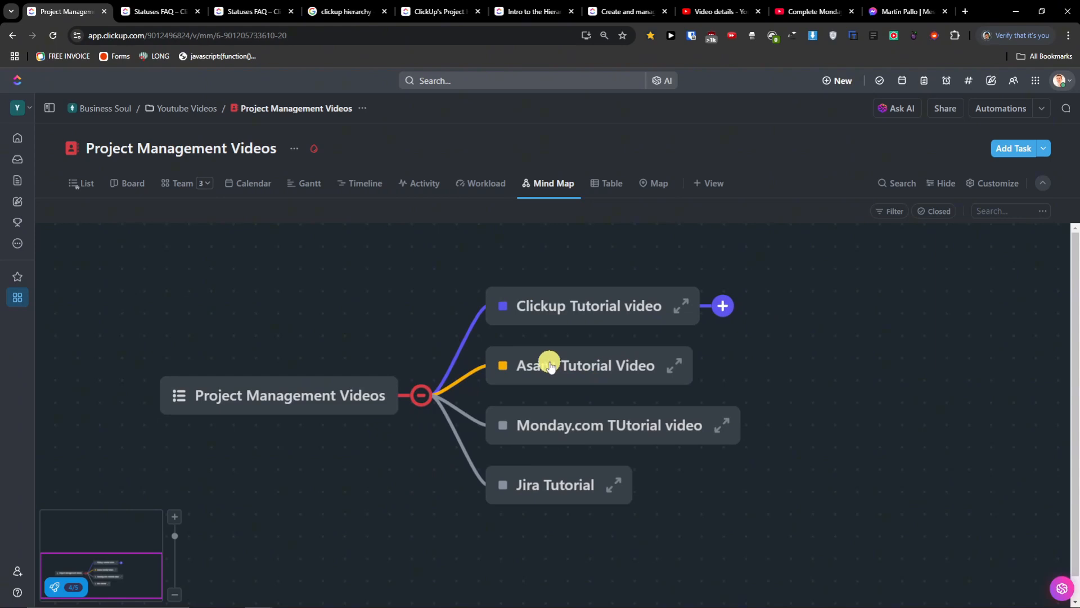
left_click(683, 310)
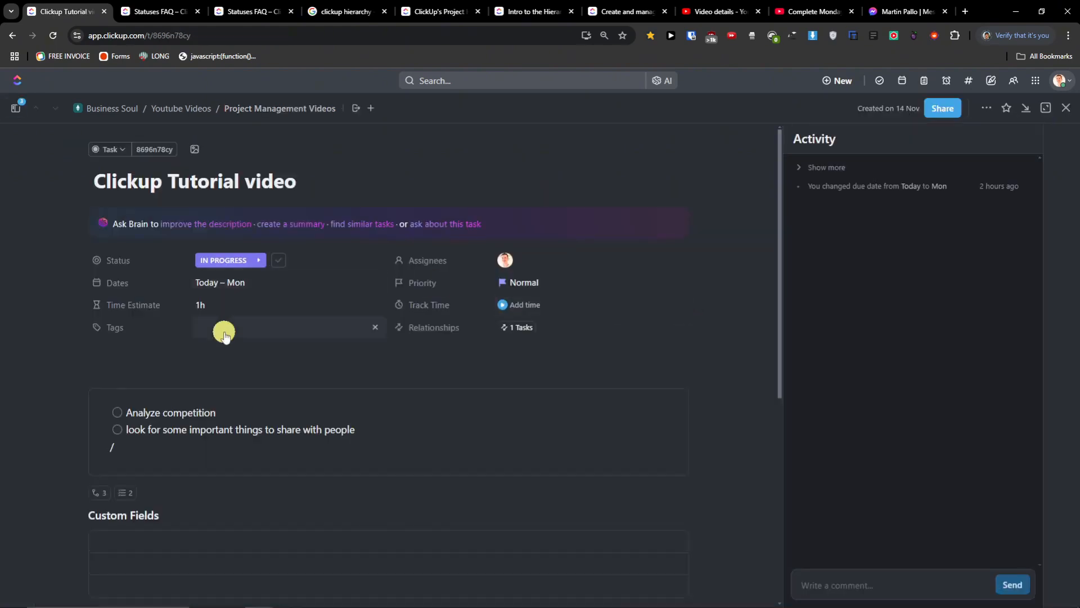
left_click(1067, 107)
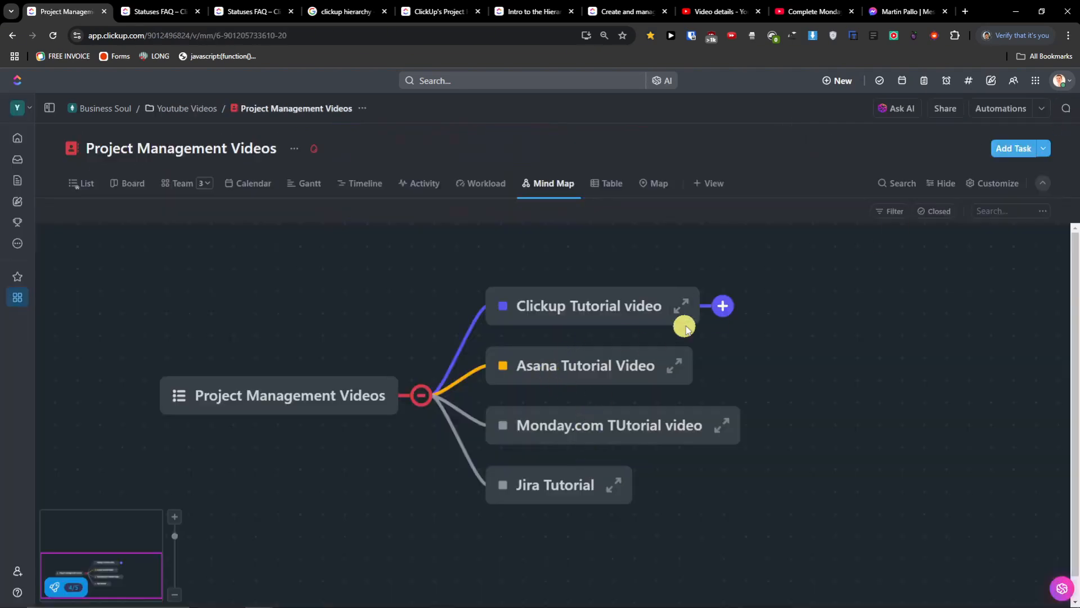
left_click(730, 308)
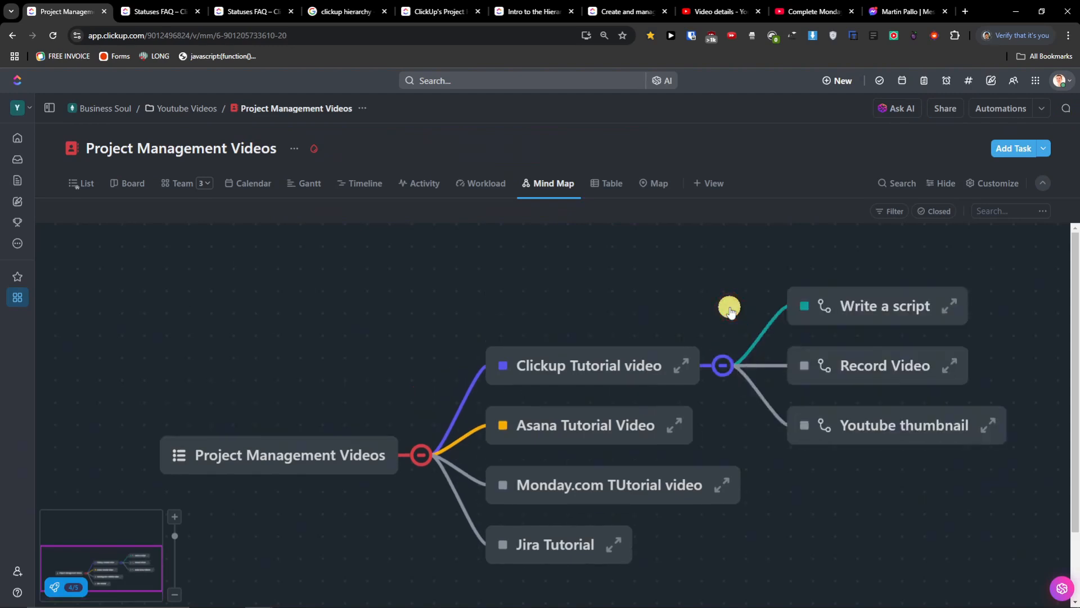
- Collapse and re-expand the list root, reopen Clickup Tutorial video, then select Asana Tutorial Video
left_click_drag(714, 405, 541, 387)
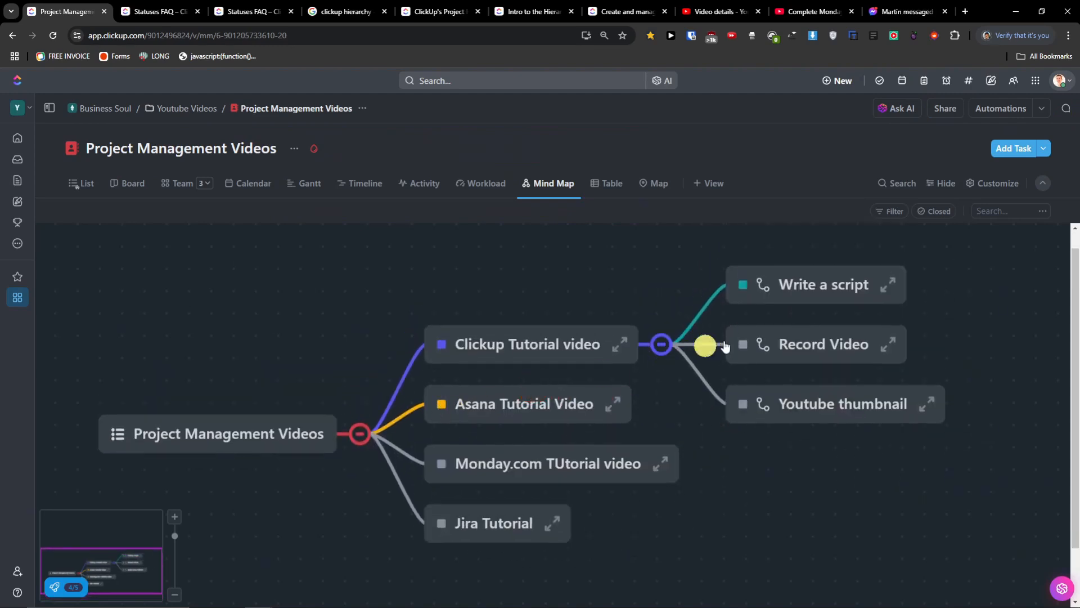
scroll(736, 376, "down", 5)
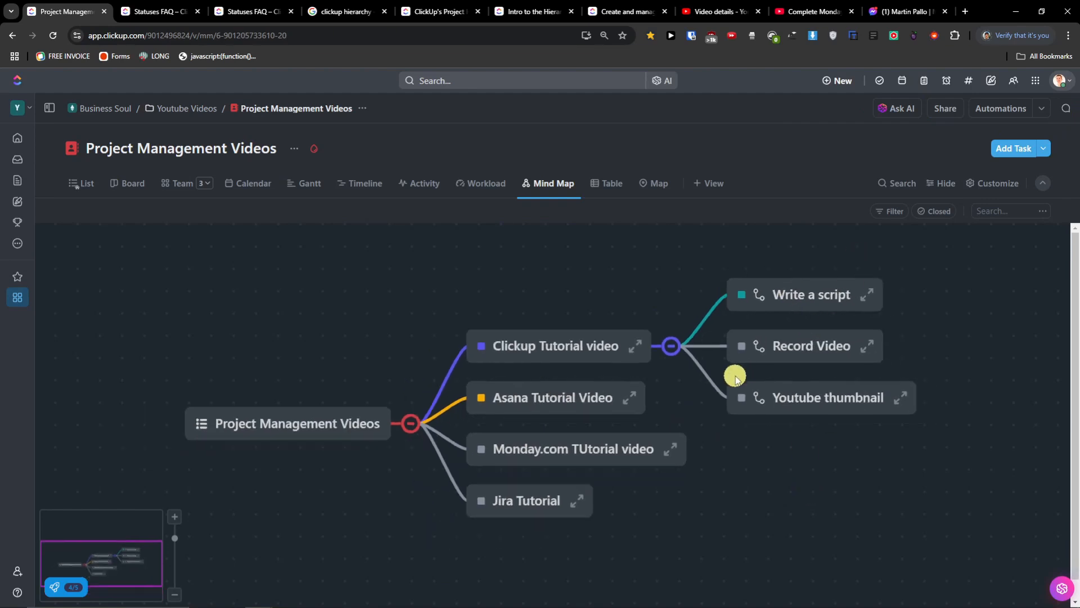
scroll(851, 430, "up", 5)
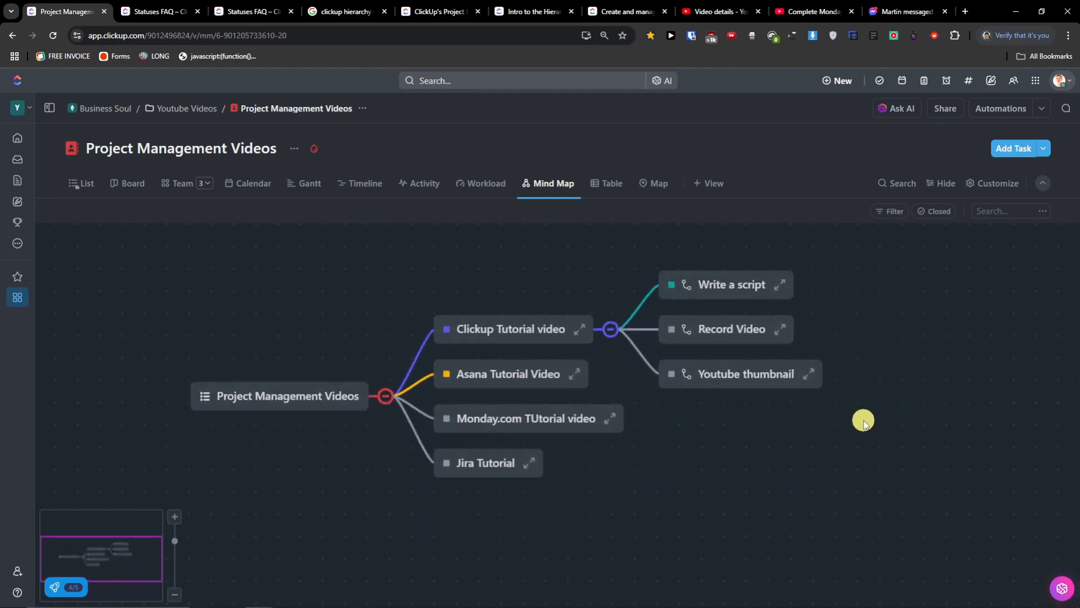
left_click(386, 396)
left_click(386, 285)
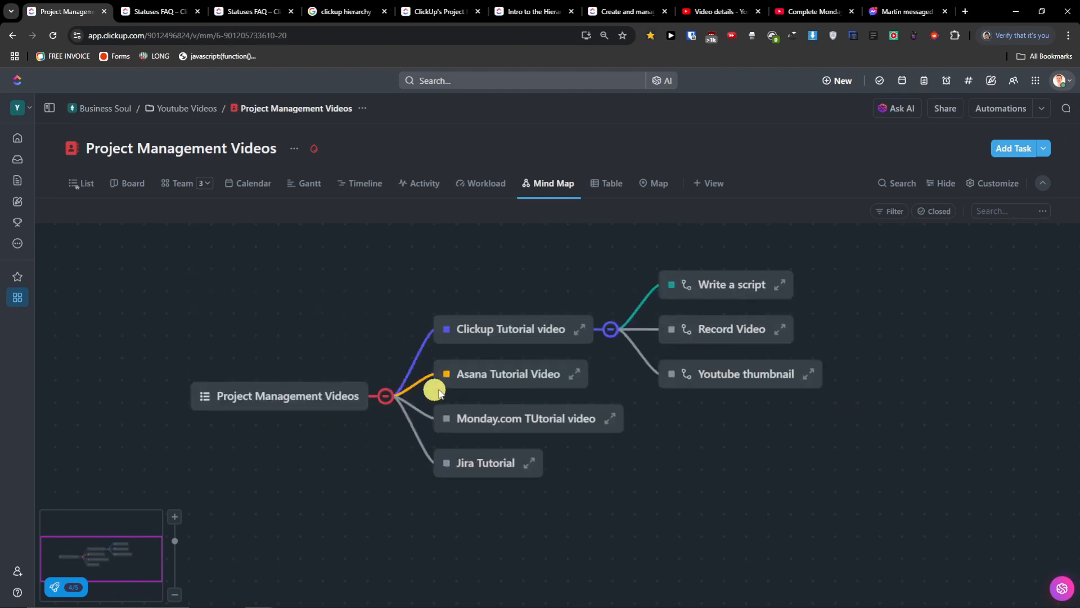
mouse_move(352, 394)
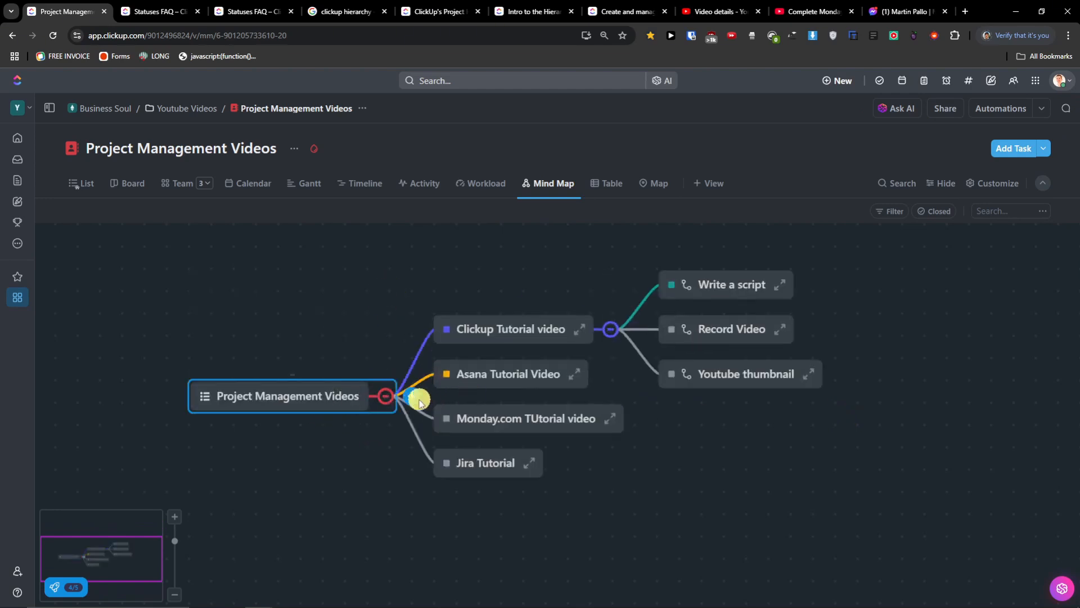
left_click(579, 329)
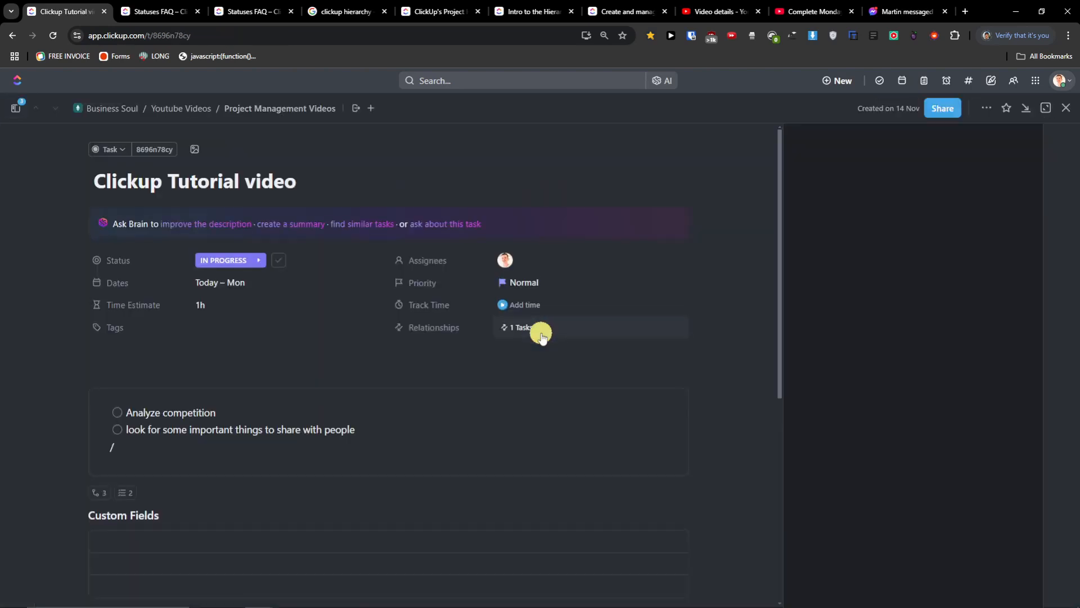
left_click(1068, 109)
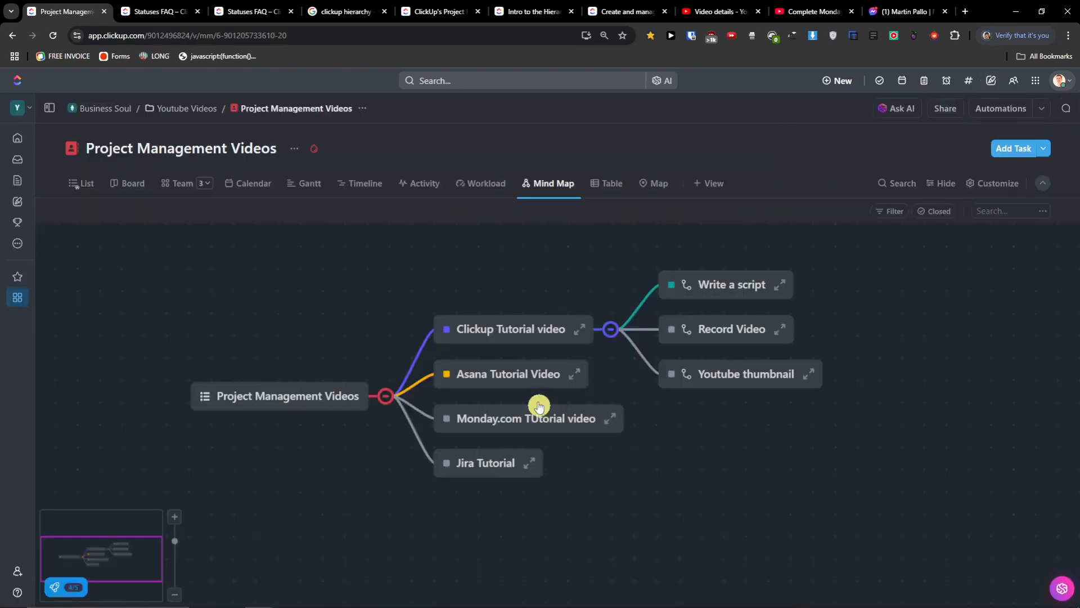
left_click(514, 374)
- Add a Basecamp Tutorial task under the Project Management Videos root and select it
left_click(310, 397)
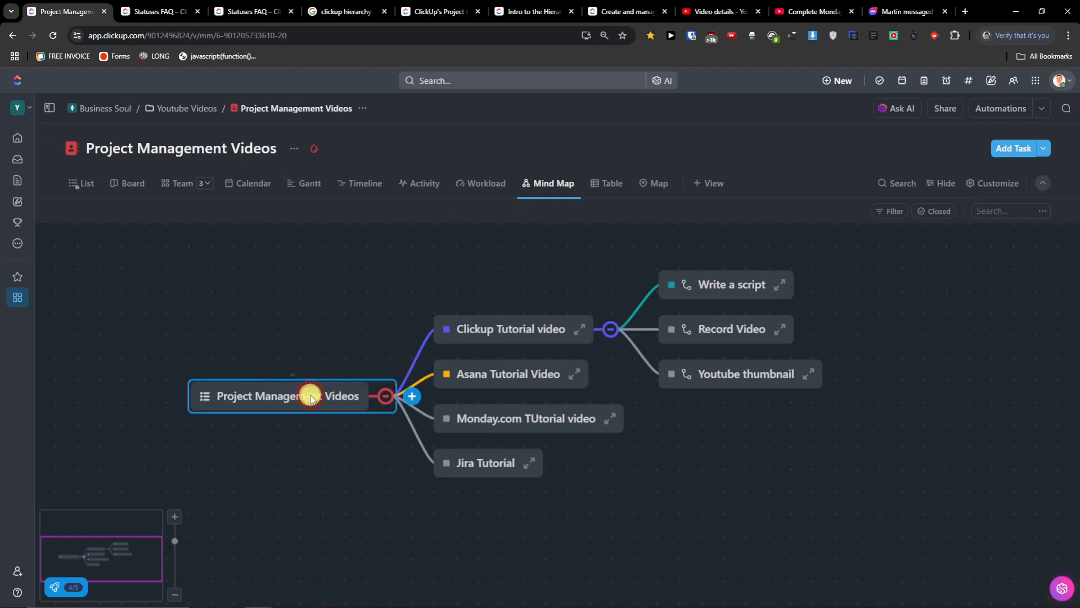
left_click(412, 396)
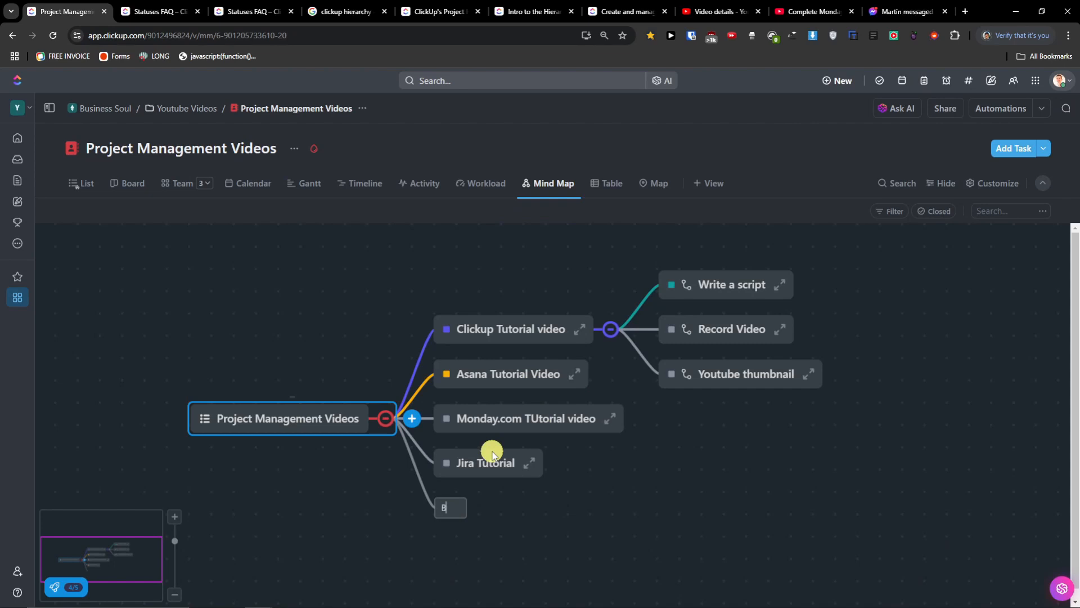
key("Return")
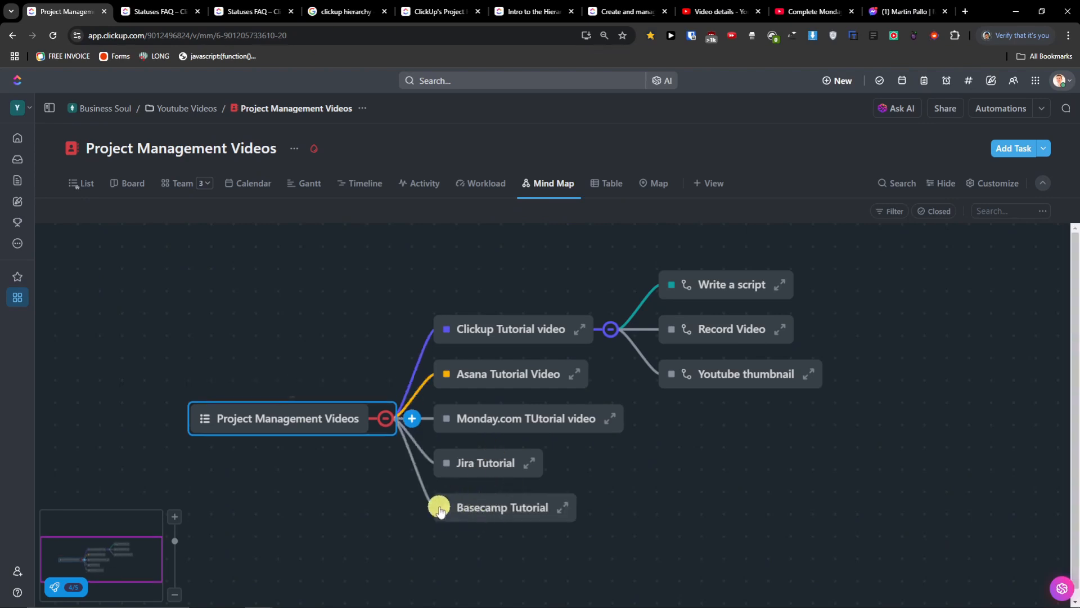
left_click(333, 434)
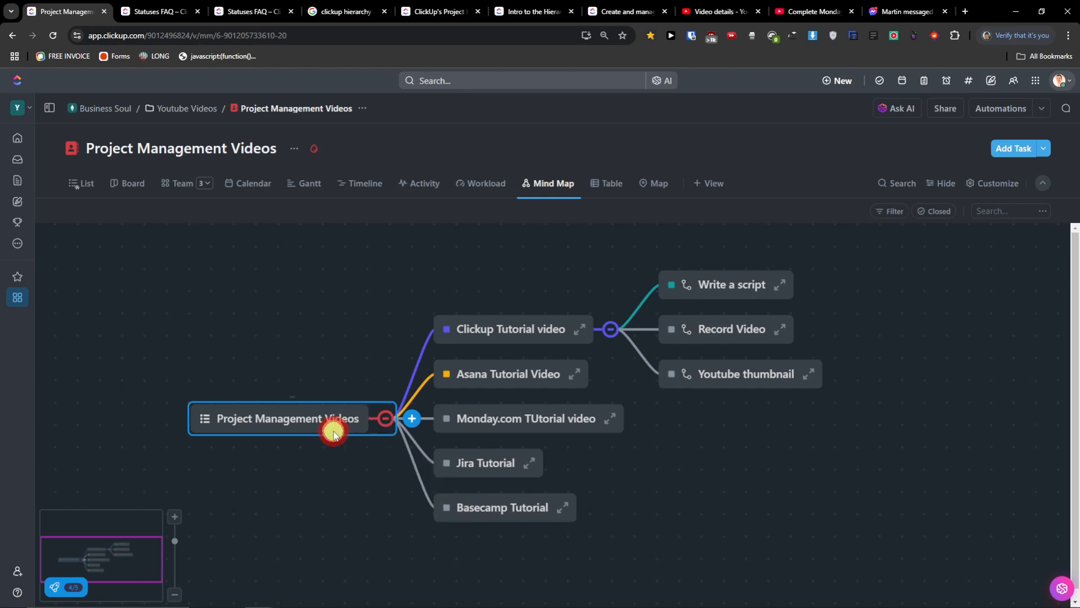
left_click(481, 516)
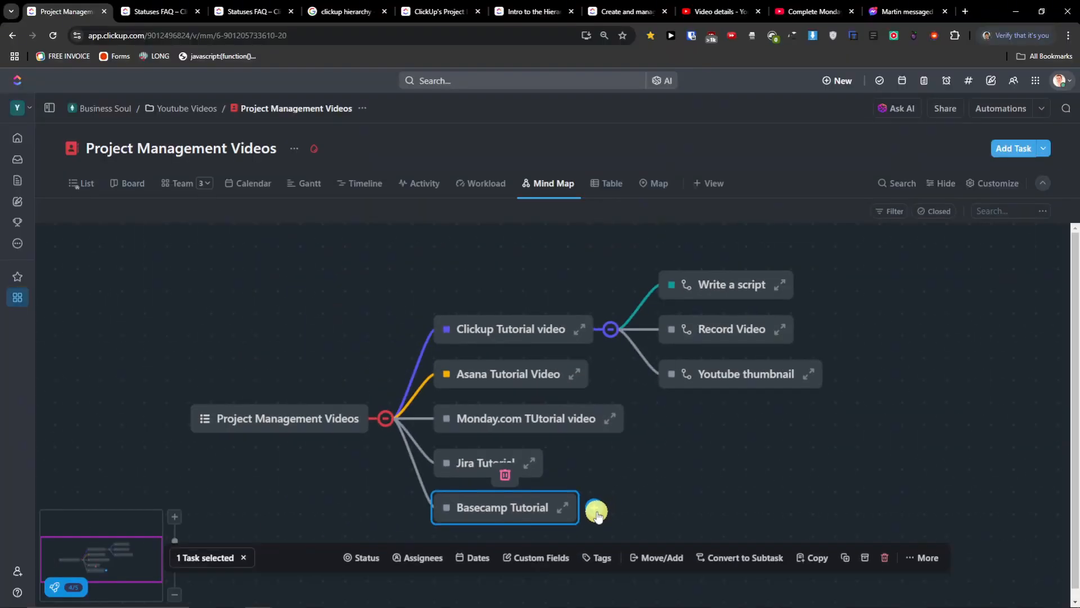
- Add a Write a script subtask under Basecamp Tutorial, discarding the empty extra node
left_click(596, 510)
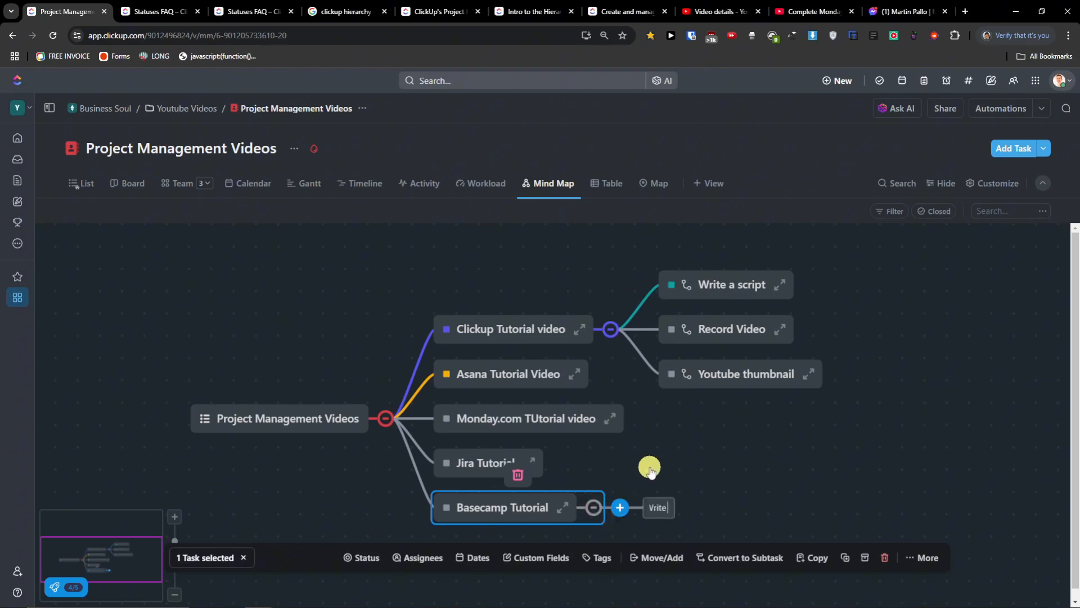
key("Return")
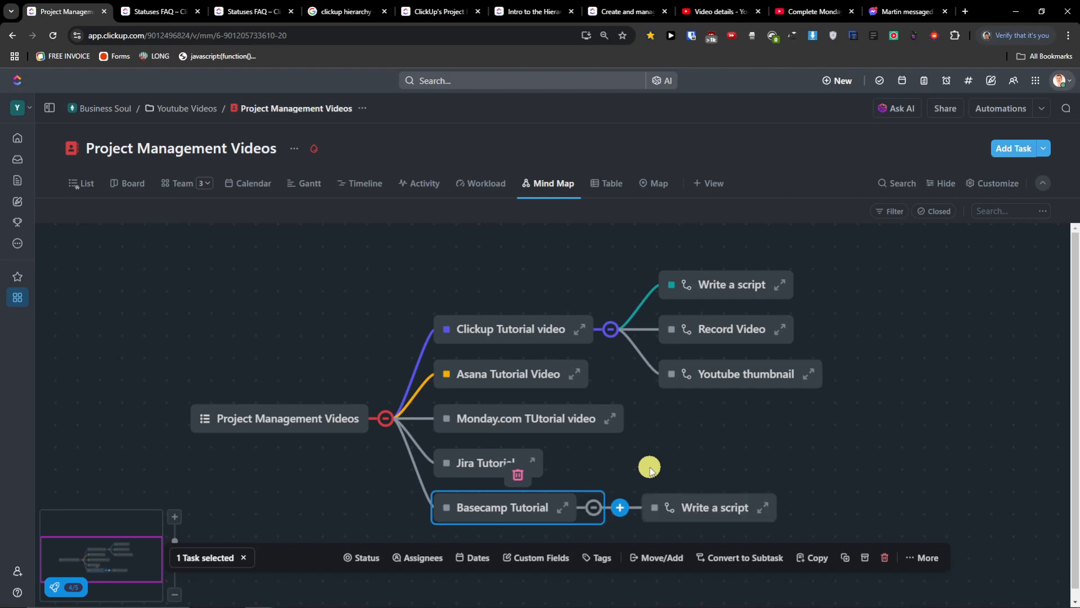
left_click(596, 510)
left_click(626, 498)
left_click(596, 501)
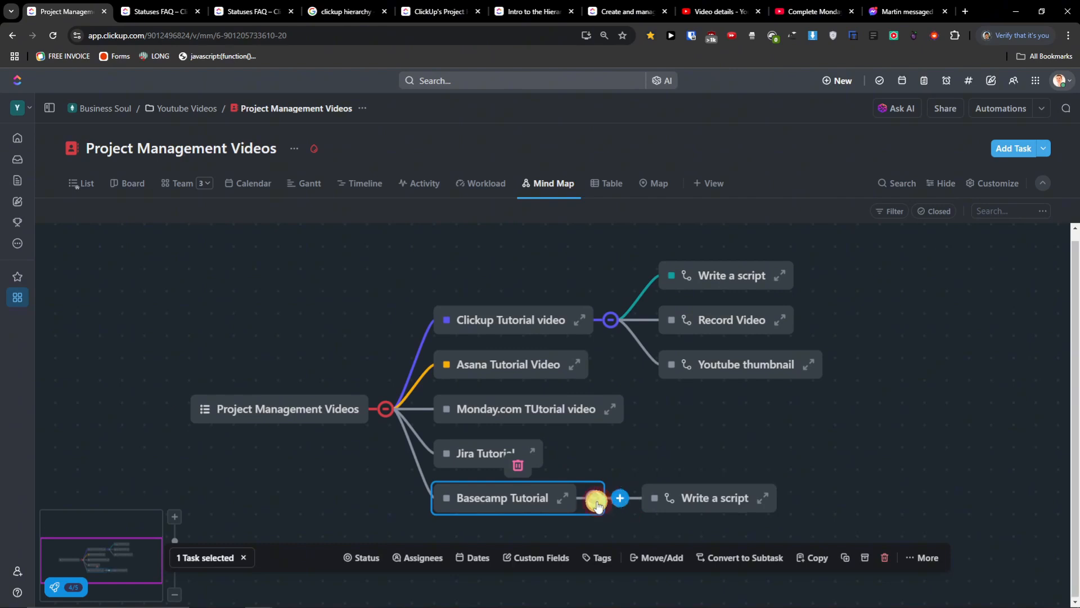
- Add a child node named 1 beneath Write a script and clear the selection
left_click(704, 499)
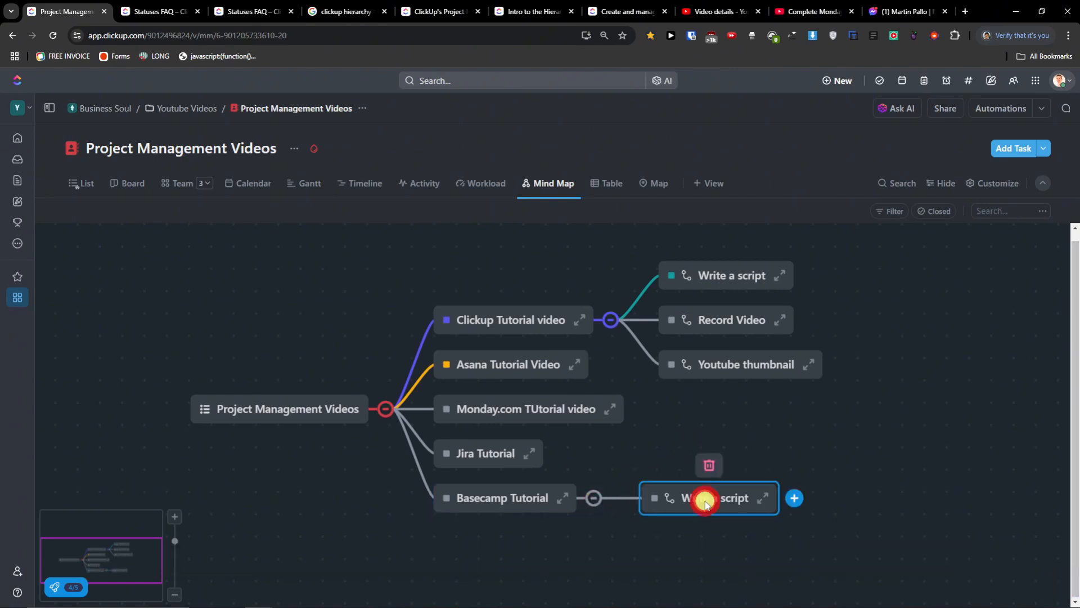
left_click(794, 502)
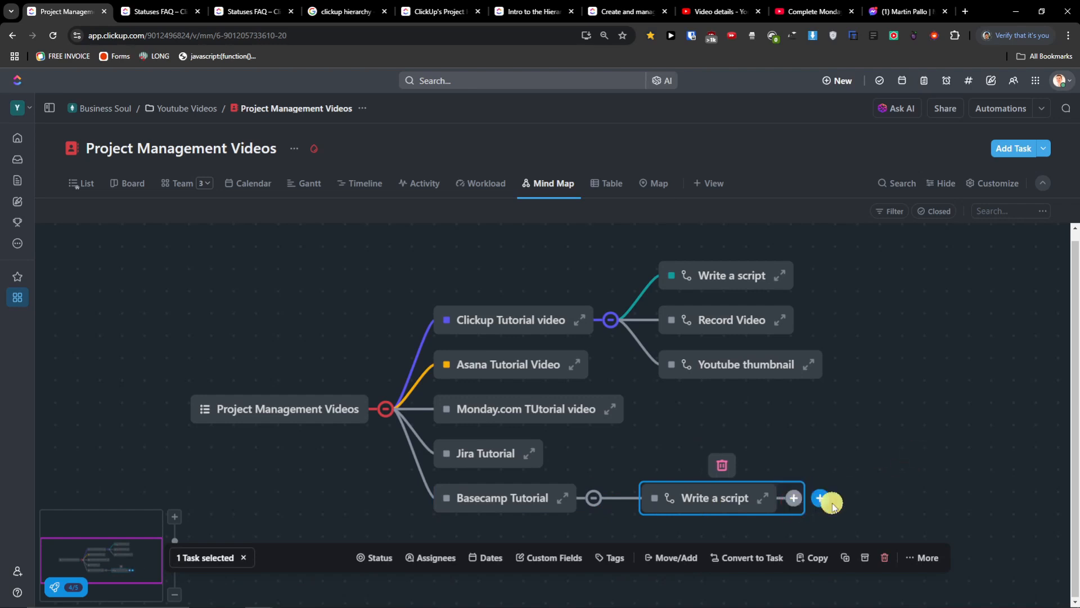
left_click(797, 502)
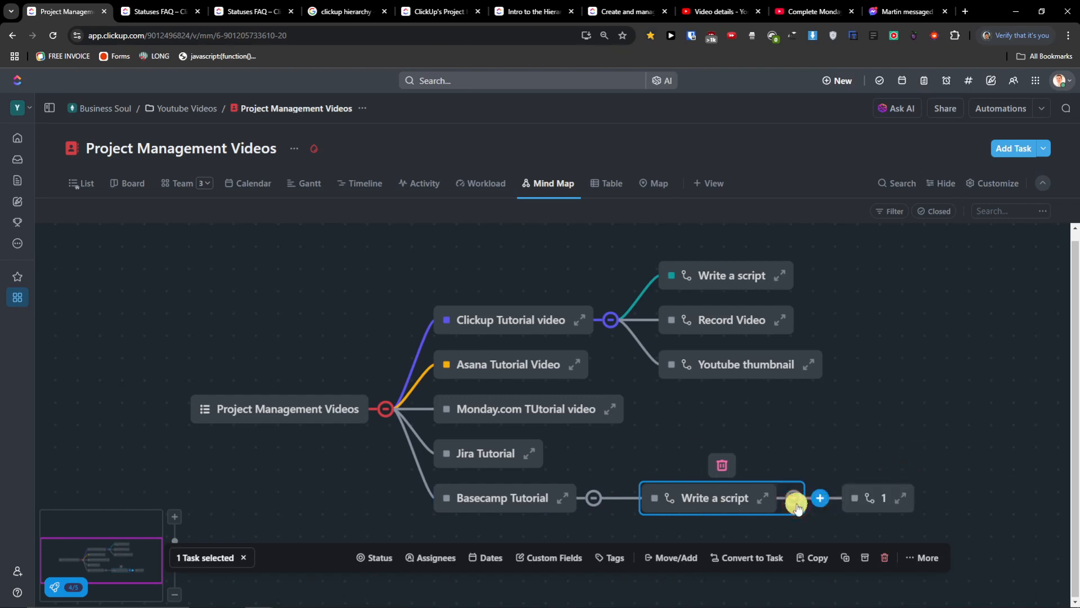
left_click(925, 431)
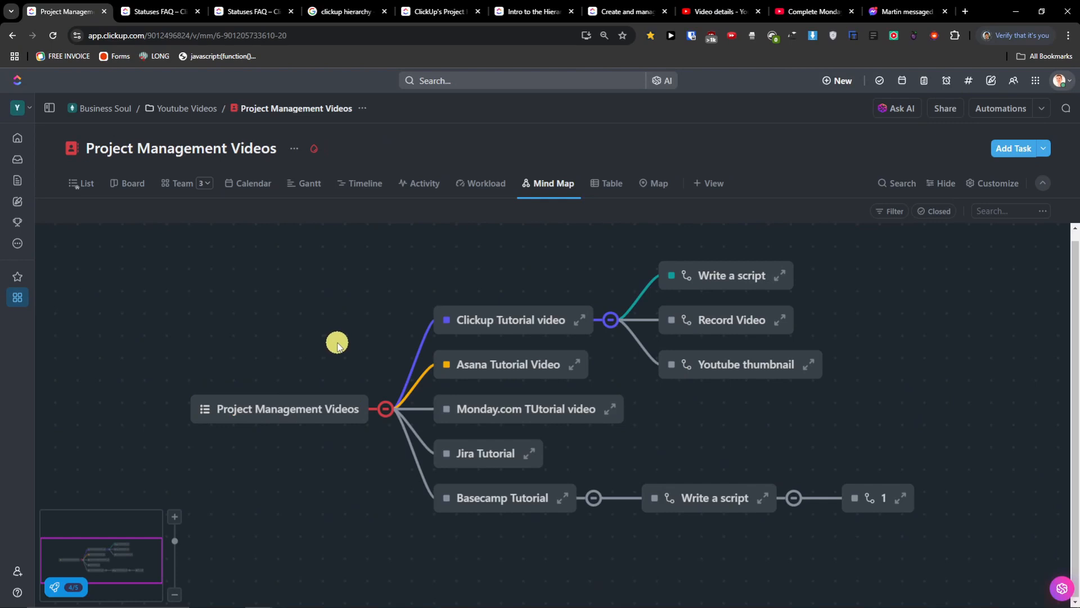
- Open the Table view of the list and group its tasks by Status
left_click(608, 183)
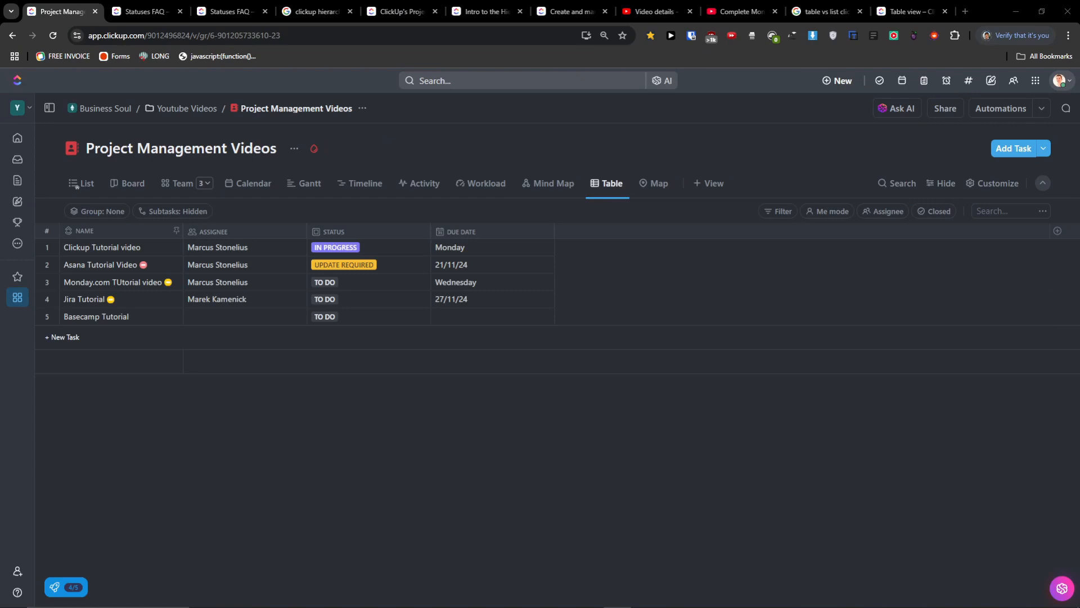
left_click(83, 184)
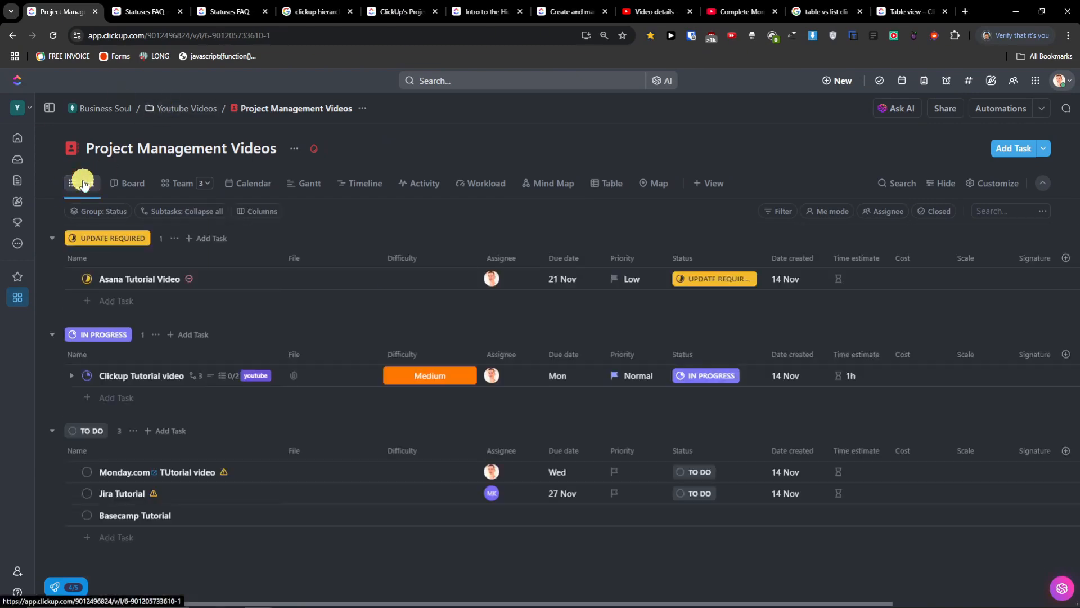
left_click(600, 188)
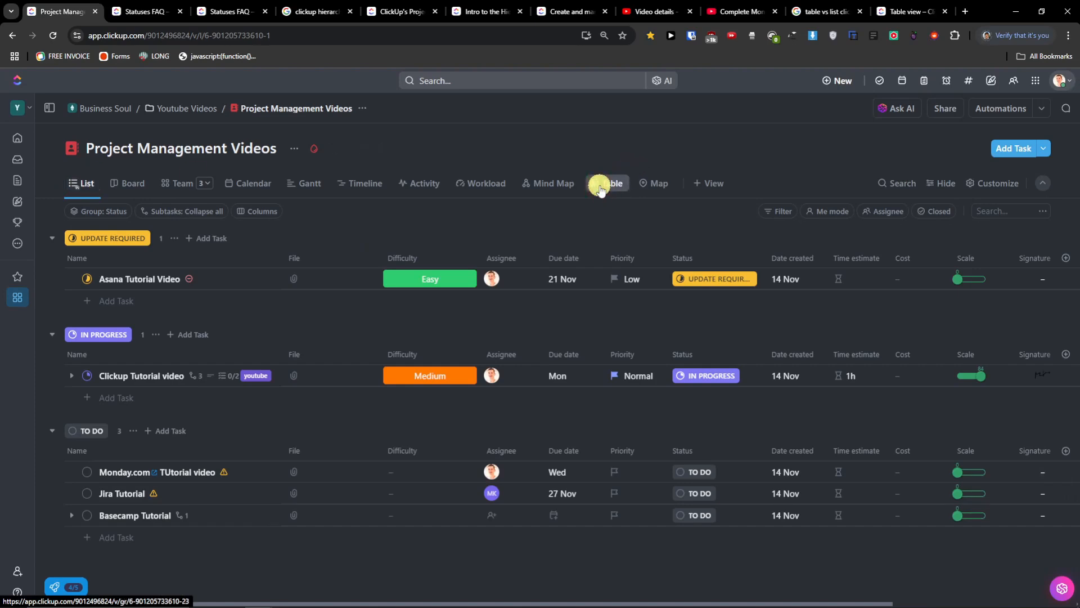
left_click(91, 212)
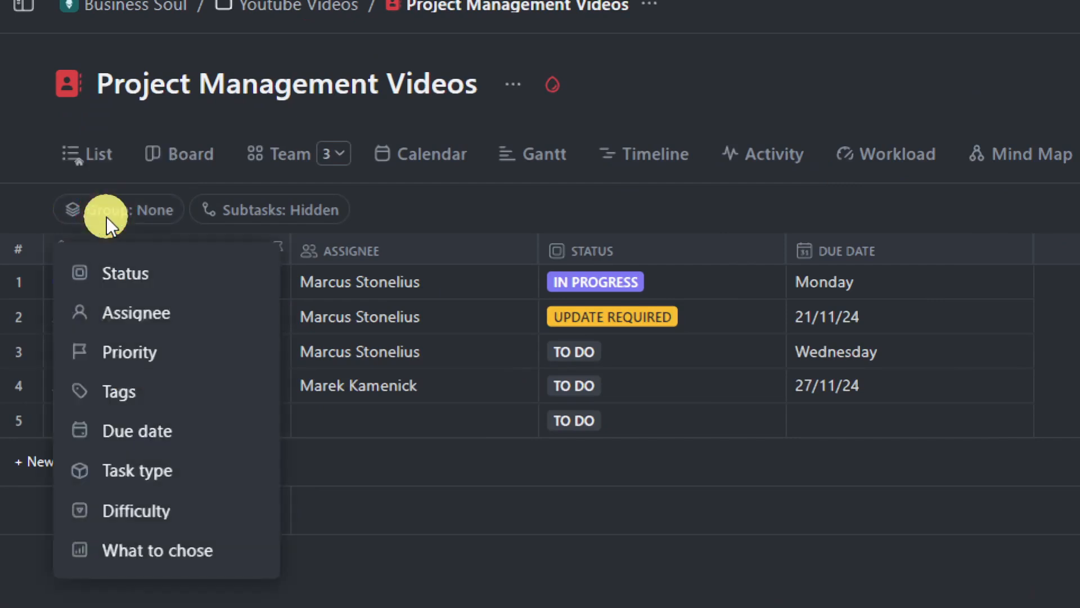
left_click(171, 287)
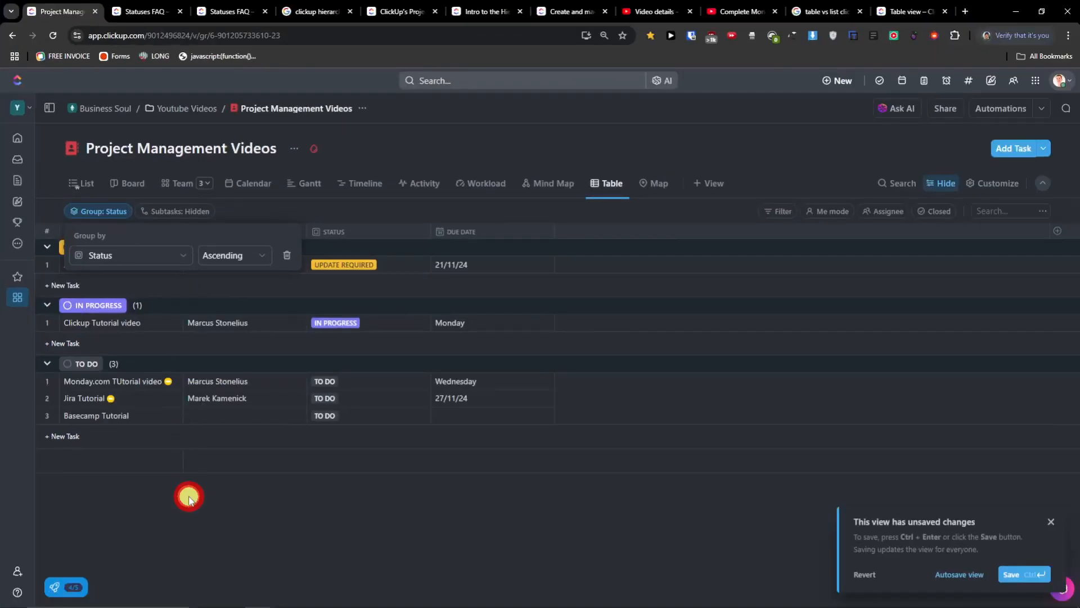
left_click(189, 498)
- Remove the Status grouping in List view, then return to the Table view
left_click(85, 193)
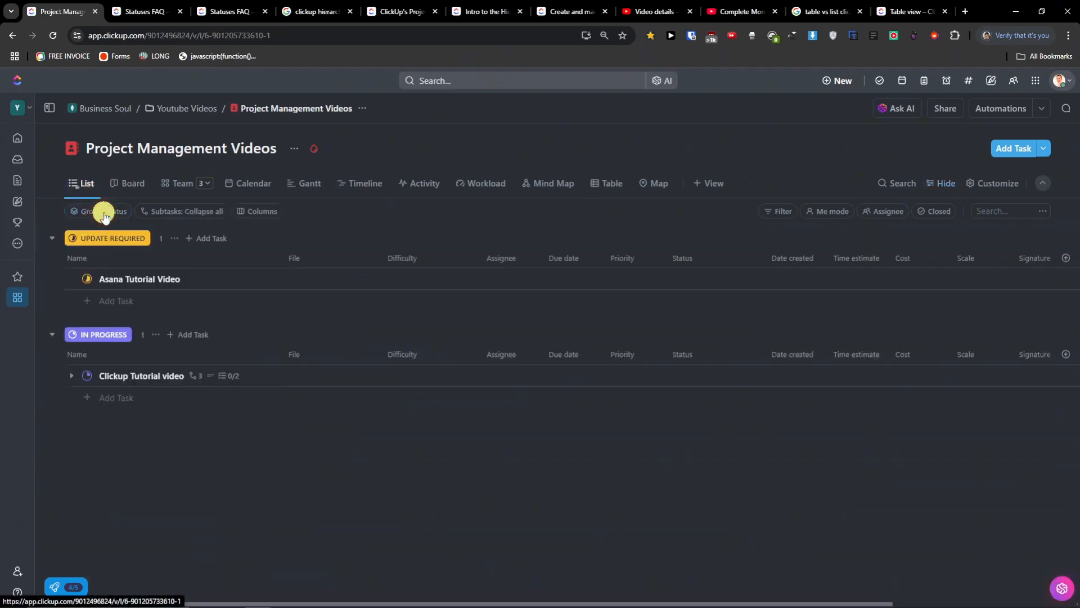
left_click(104, 215)
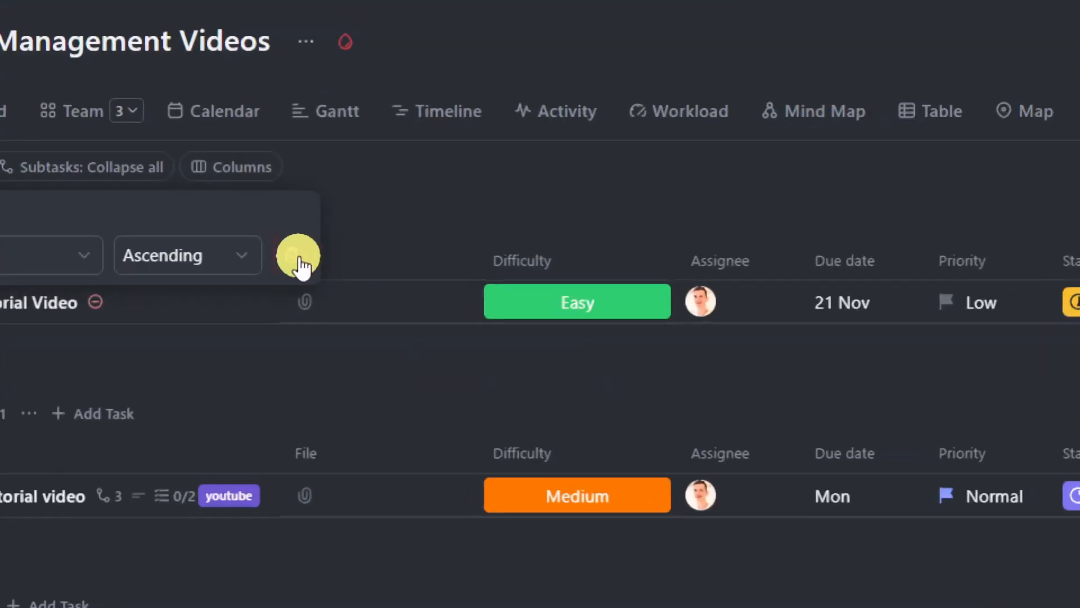
left_click(296, 258)
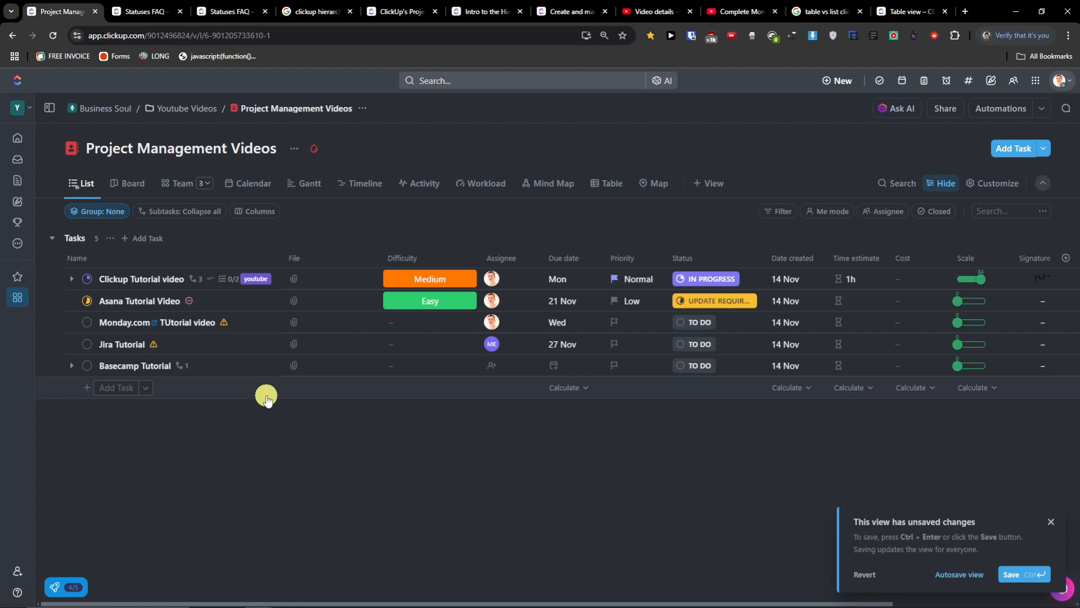
left_click(608, 190)
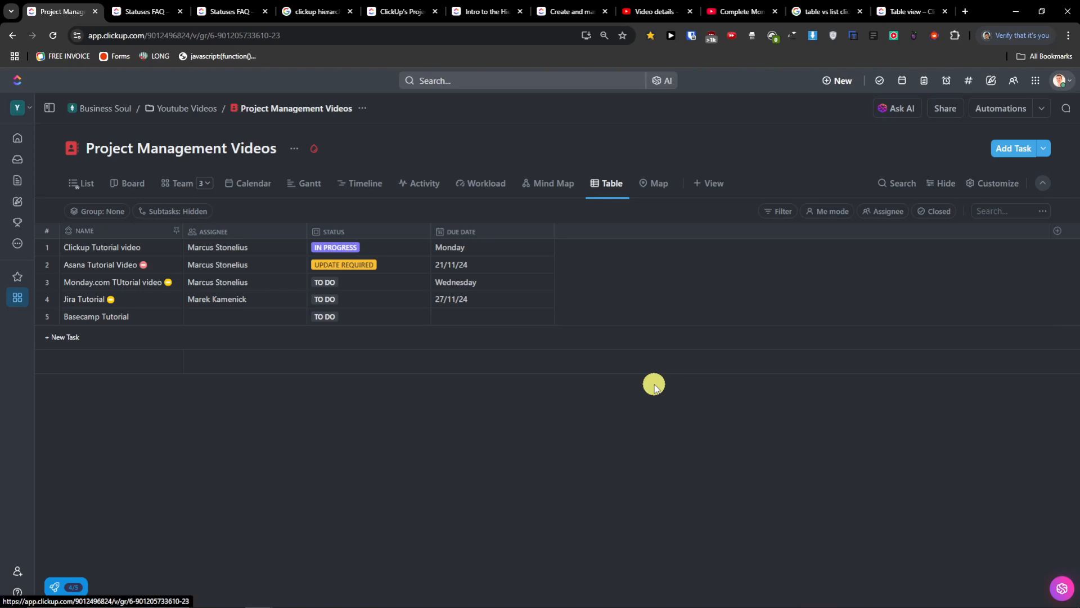
- Add the existing Cost and File fields as table columns
left_click(1061, 234)
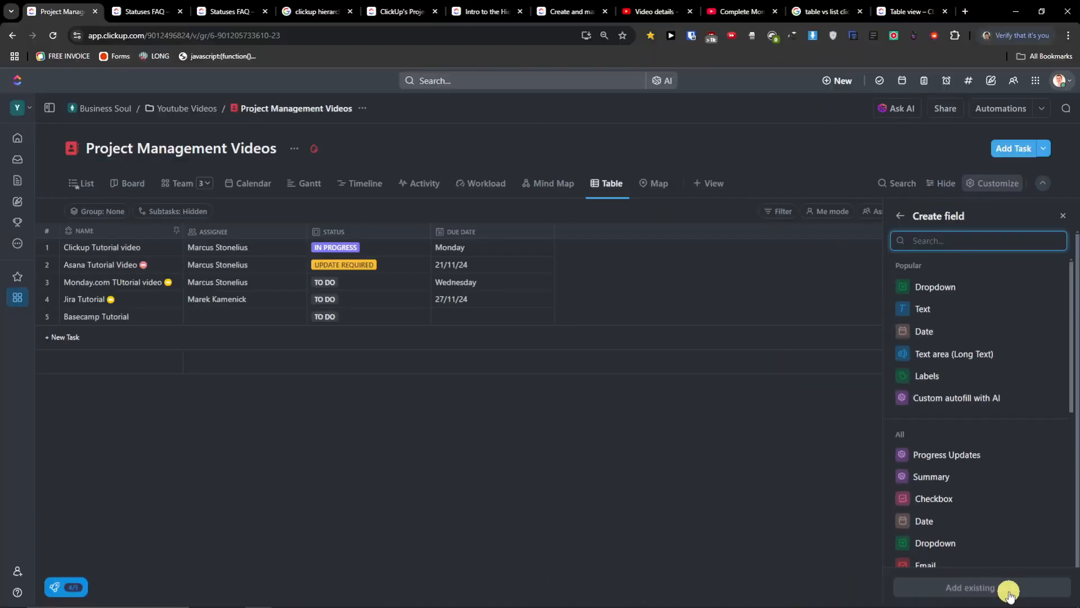
left_click(1008, 594)
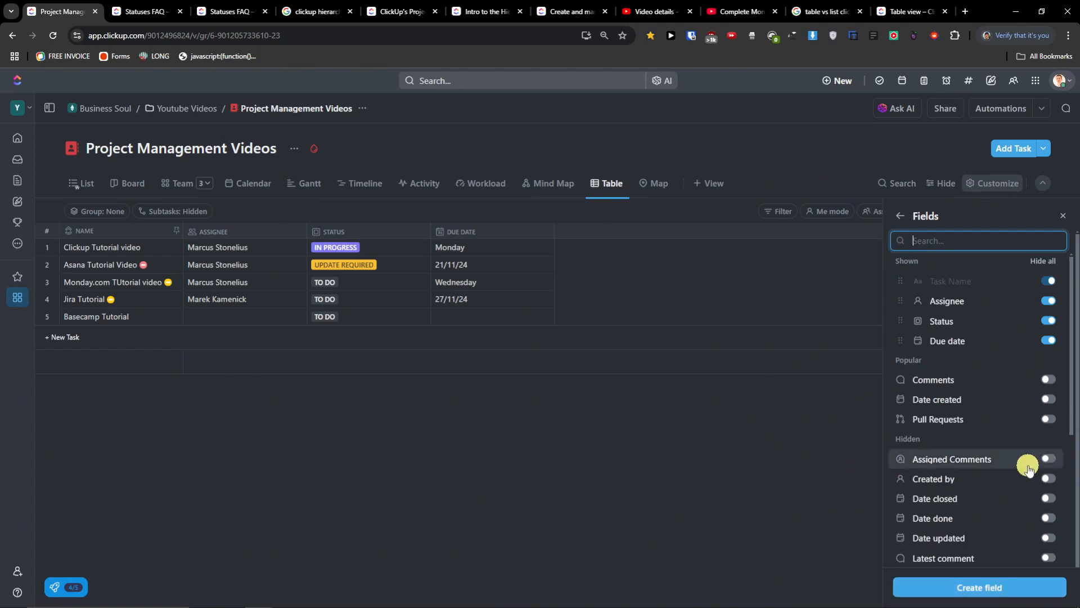
scroll(1028, 467, "down", 4)
scroll(1025, 453, "up", 4)
scroll(1002, 460, "down", 2)
scroll(1022, 461, "down", 2)
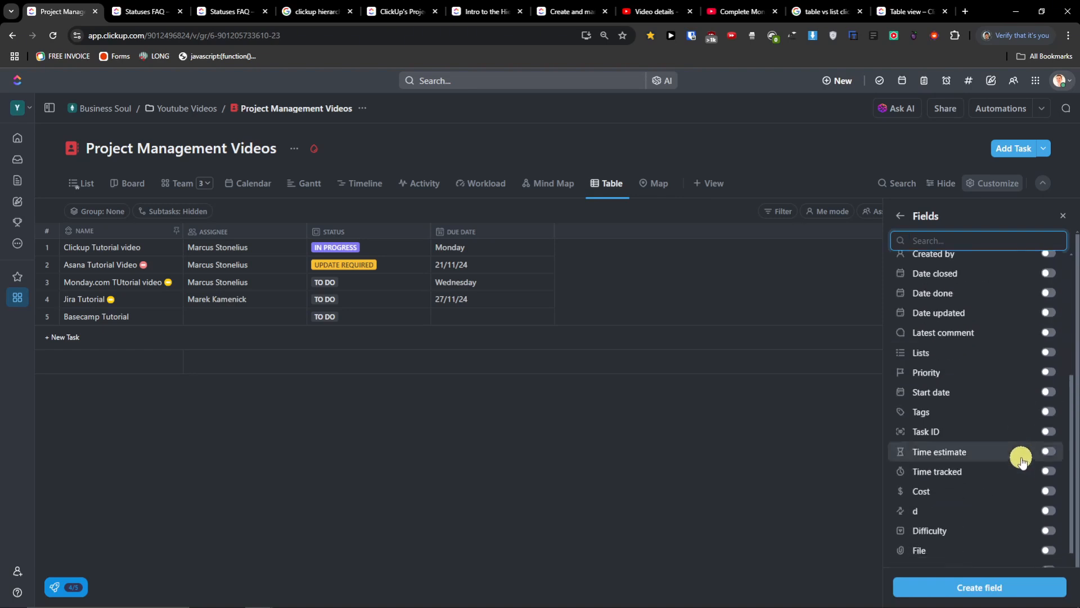
scroll(1023, 461, "down", 1)
left_click(1049, 439)
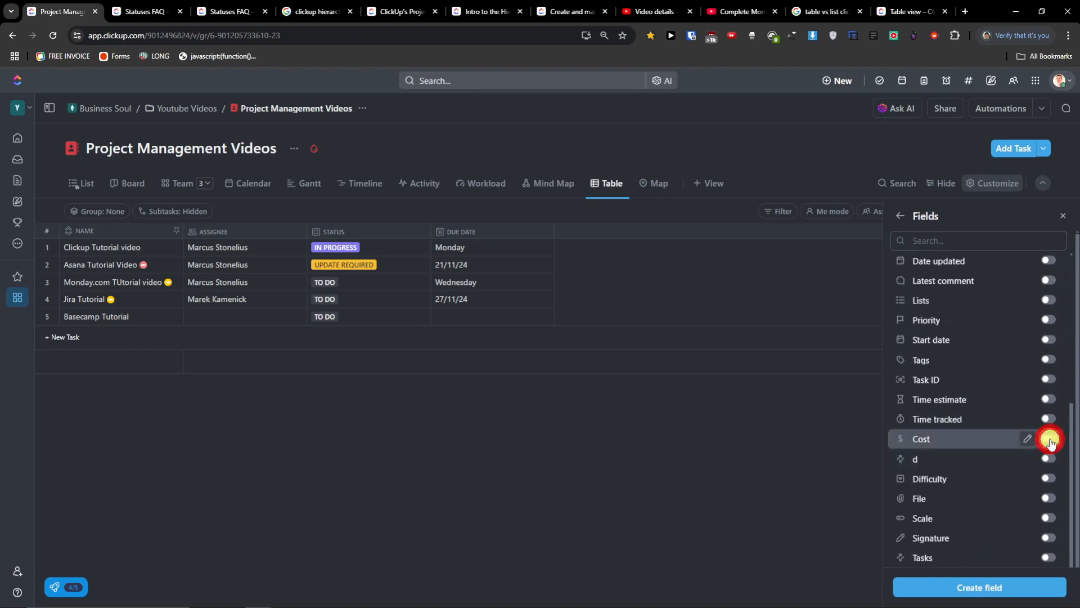
left_click(1047, 499)
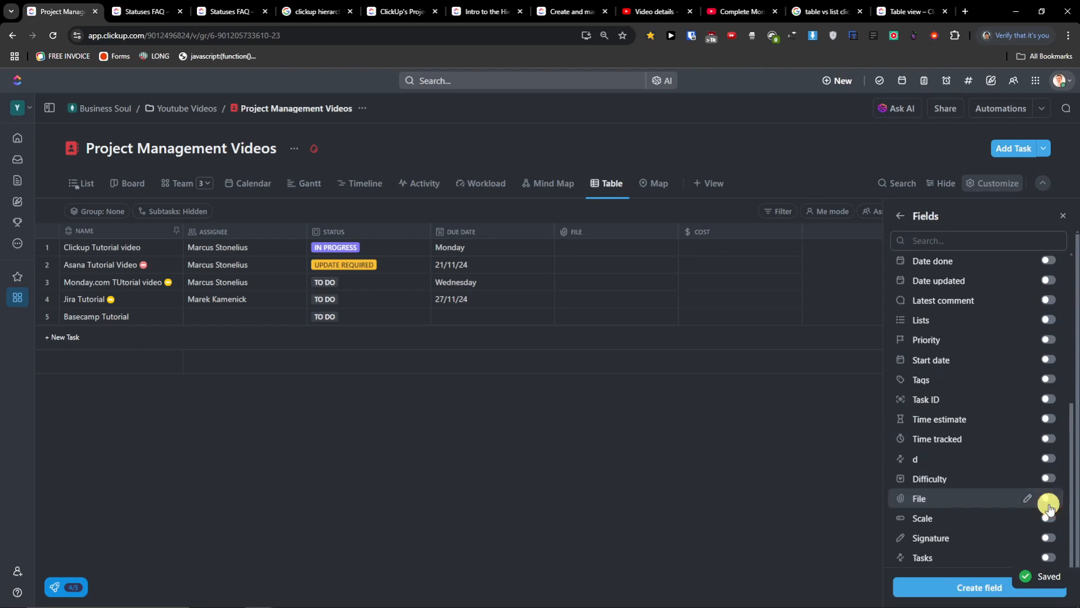
- Show the Time tracked and Difficulty columns, then switch to List and back to Table view
scroll(956, 448, "down", 5)
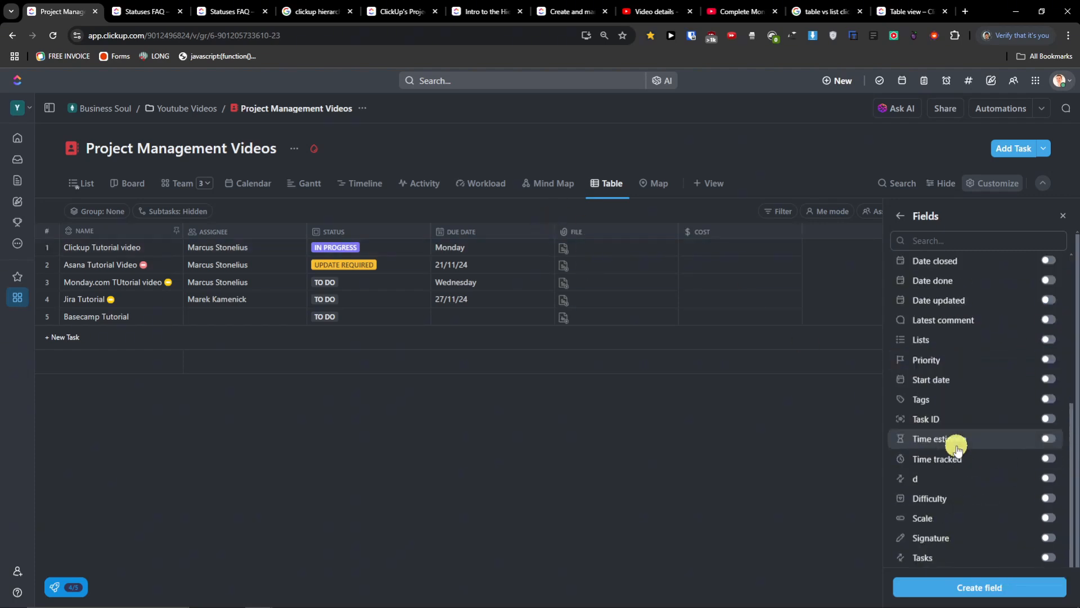
left_click(1048, 461)
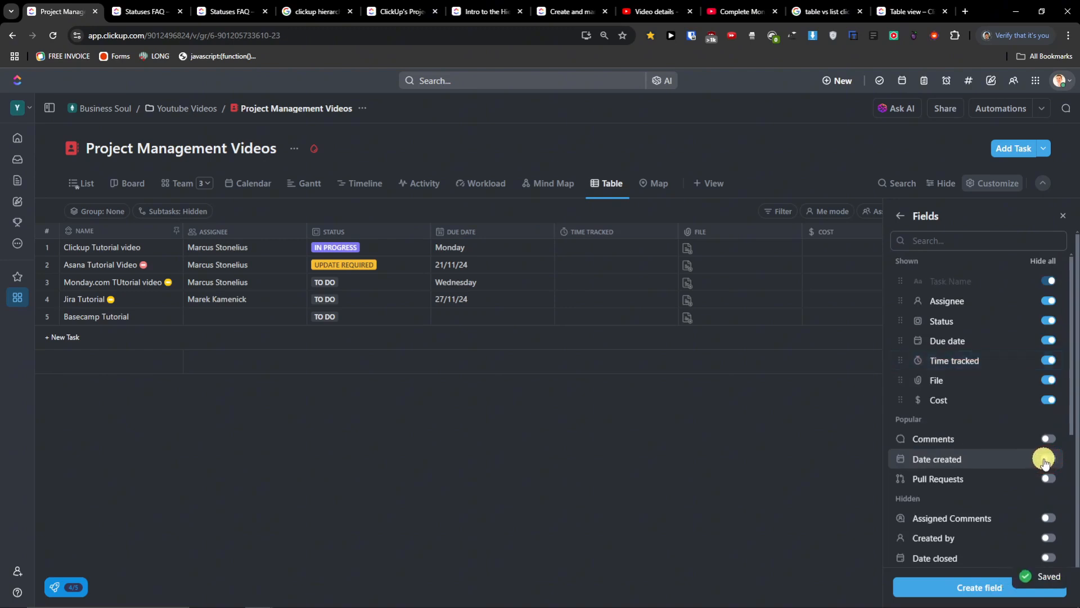
scroll(1023, 460, "down", 5)
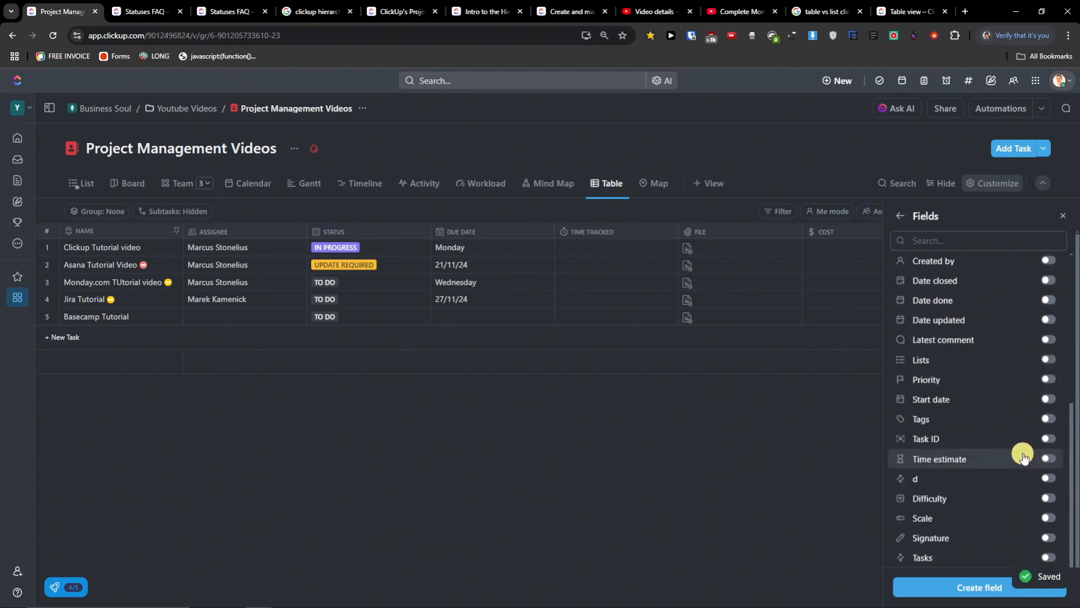
scroll(1038, 434, "up", 3)
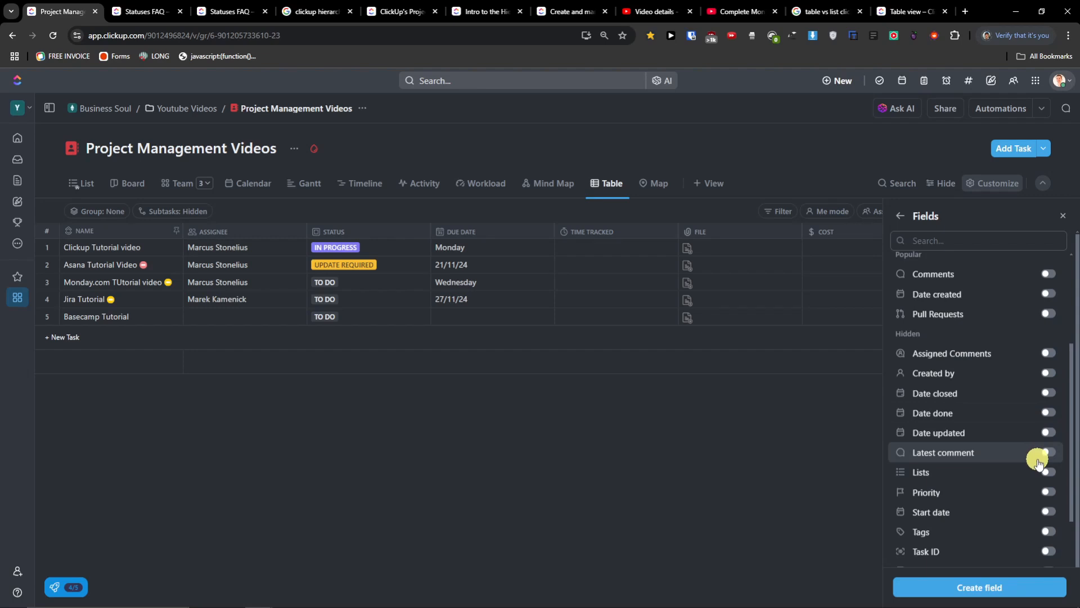
scroll(1029, 462, "down", 3)
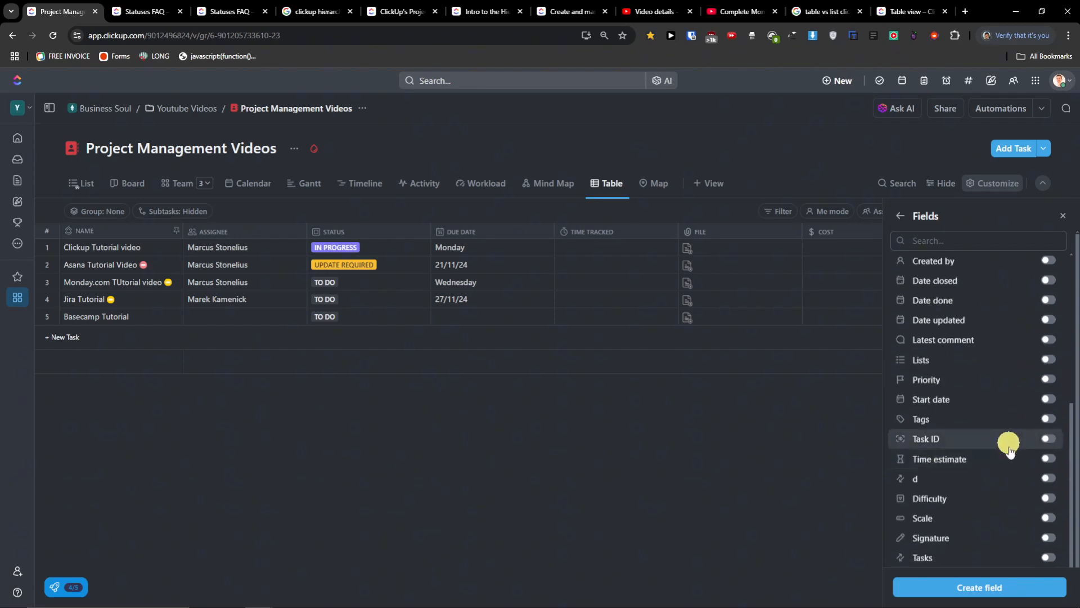
left_click(1047, 498)
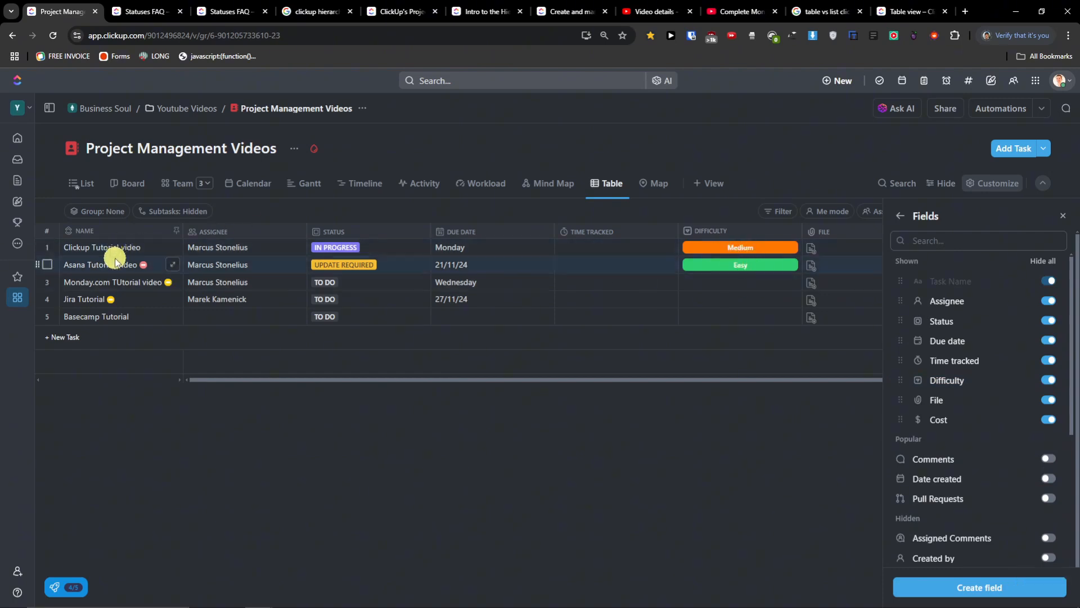
left_click(95, 183)
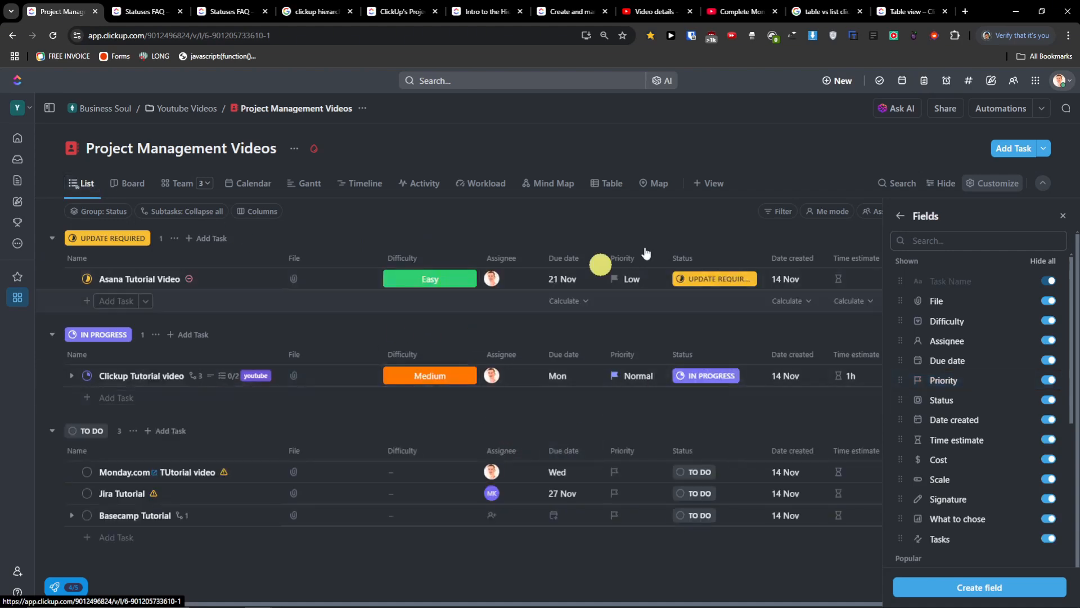
left_click(616, 191)
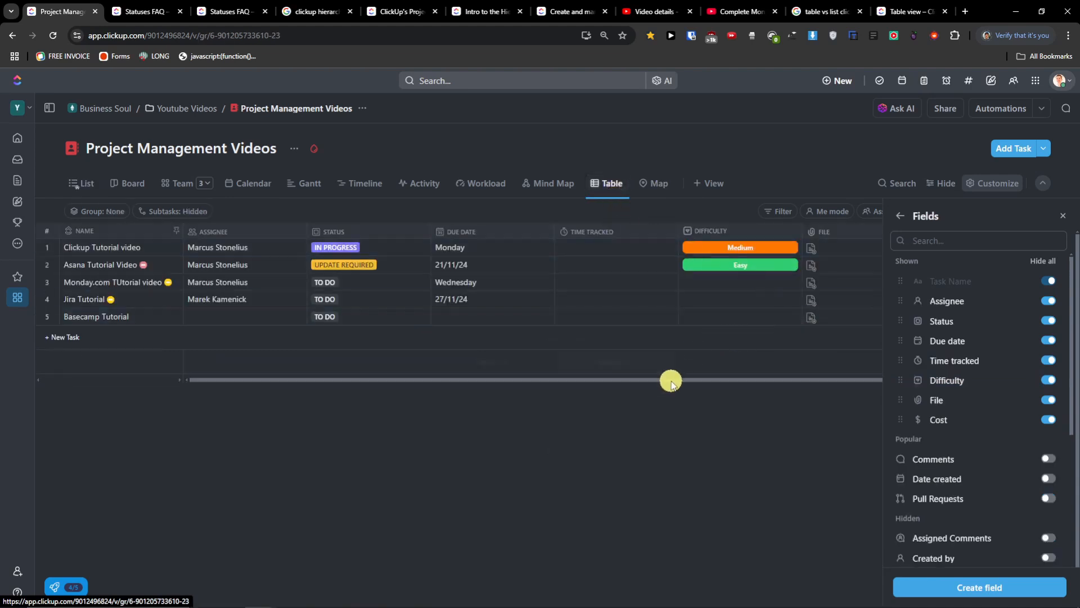
- Close the Fields panel and drag the Time Tracked, Difficulty, File and Cost columns narrower
left_click(748, 387)
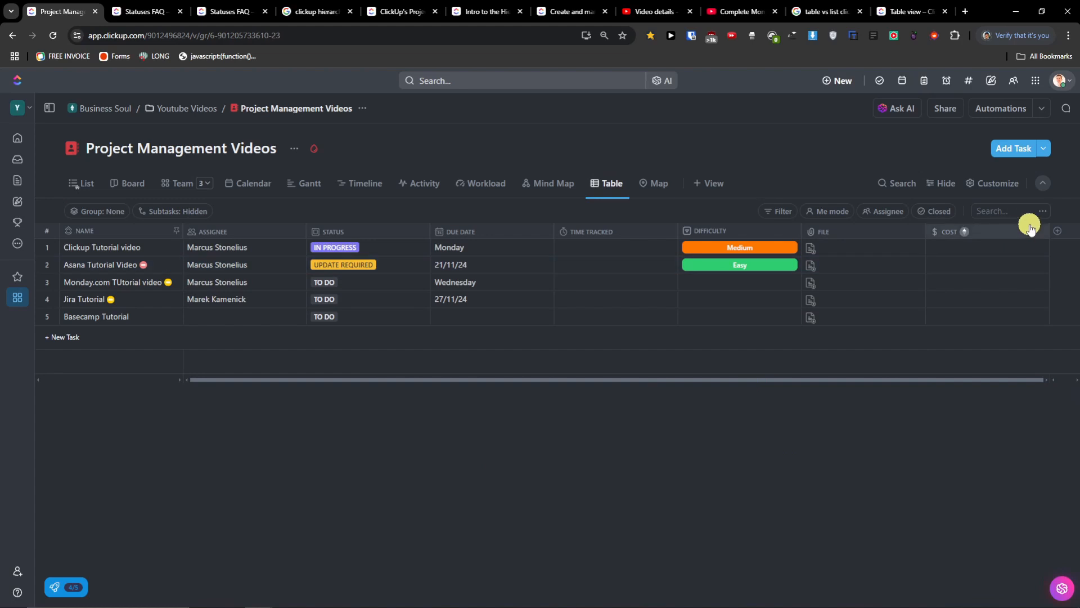
left_click_drag(678, 231, 616, 231)
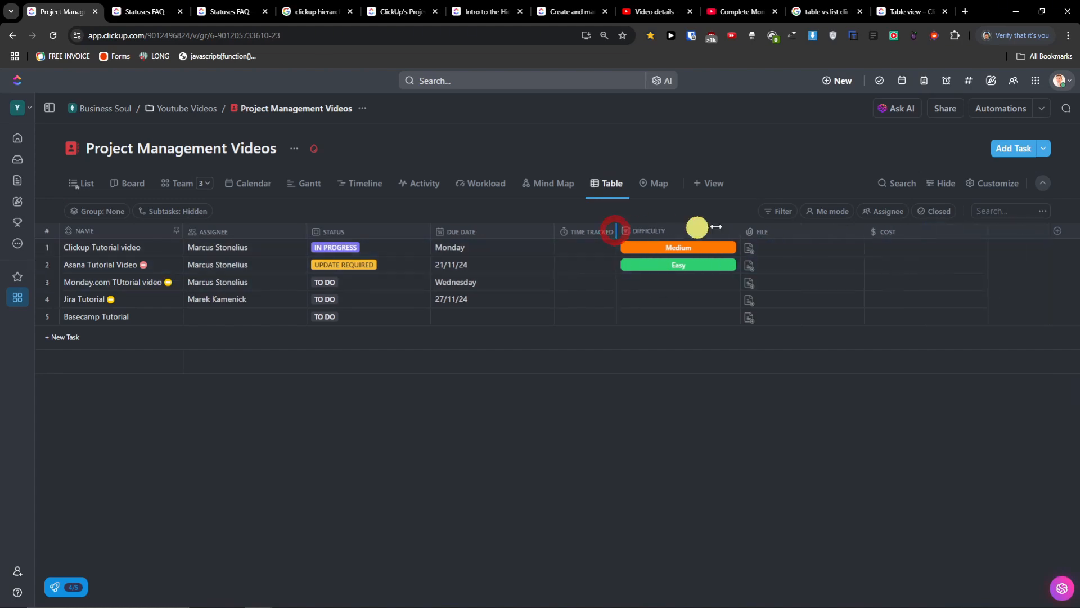
left_click_drag(681, 231, 728, 229)
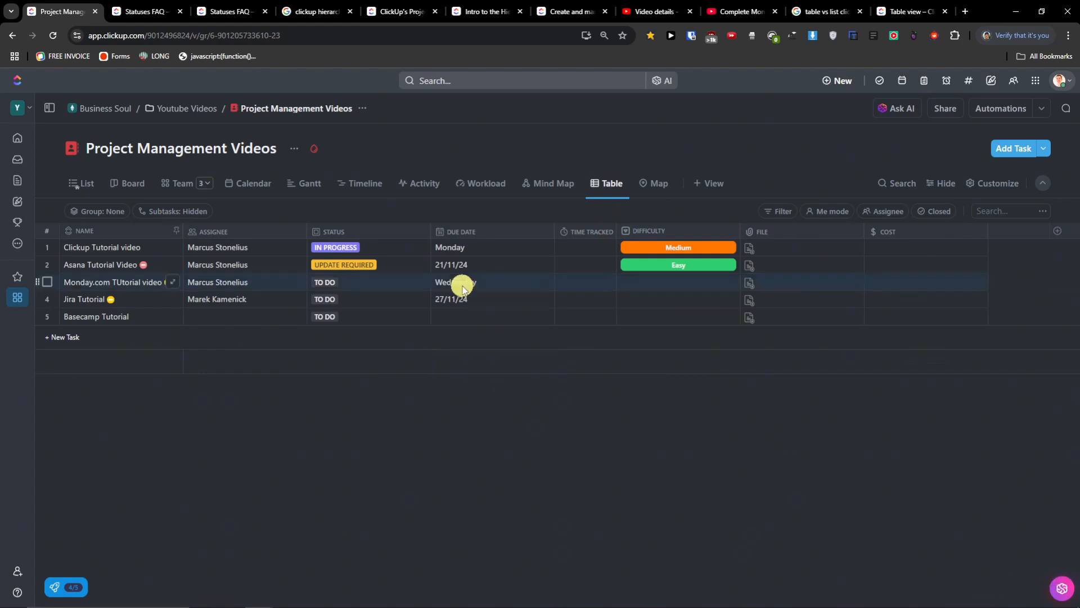
left_click_drag(741, 231, 685, 230)
left_click_drag(813, 231, 743, 231)
left_click_drag(863, 230, 780, 231)
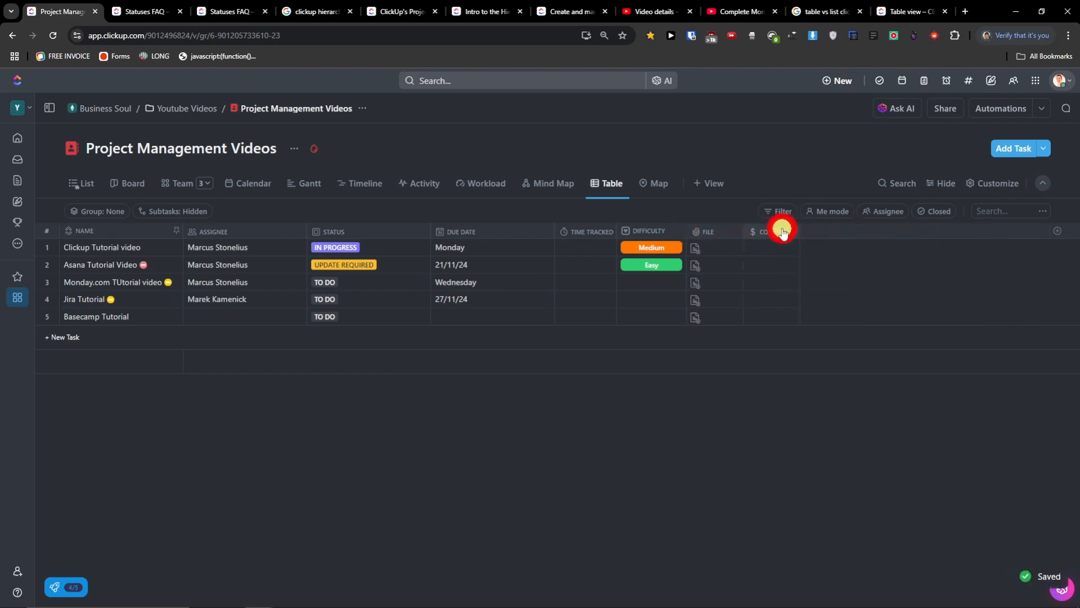
- Create a Location field from the Map view, then return to the List view
left_click(668, 186)
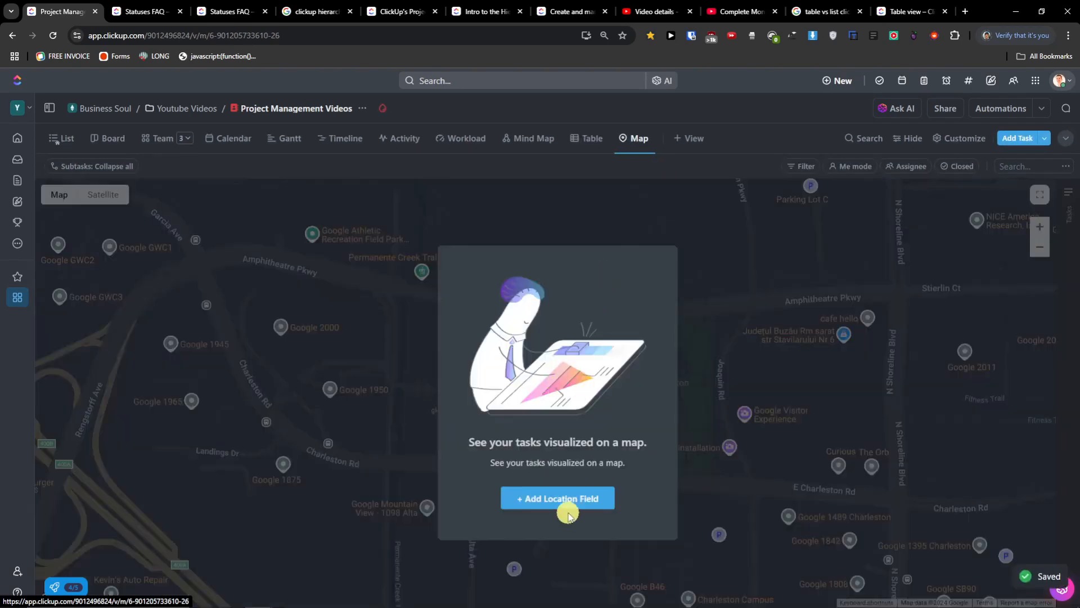
left_click(563, 503)
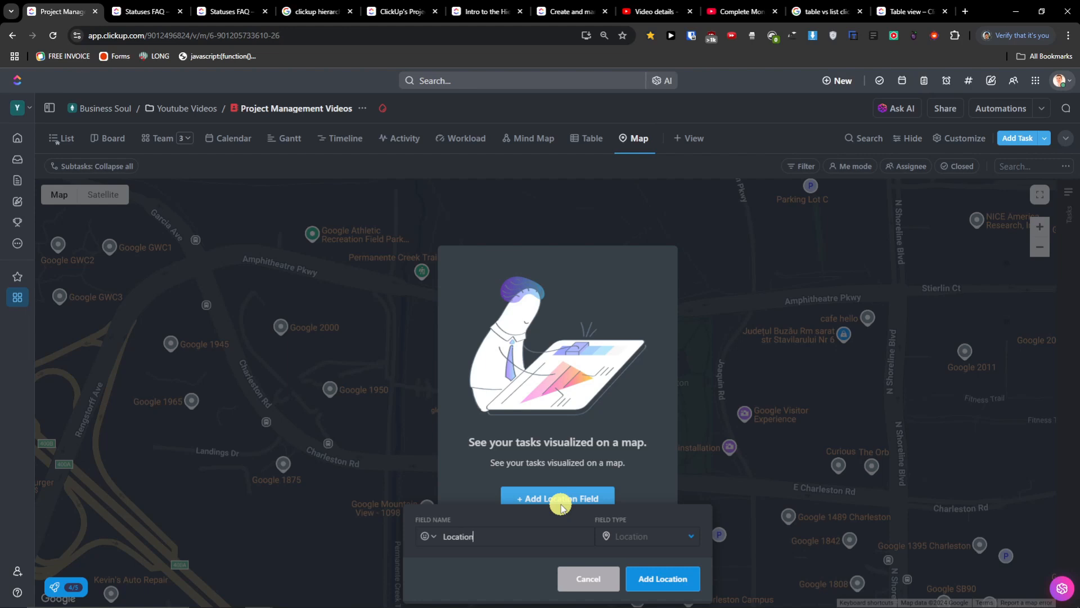
left_click(669, 577)
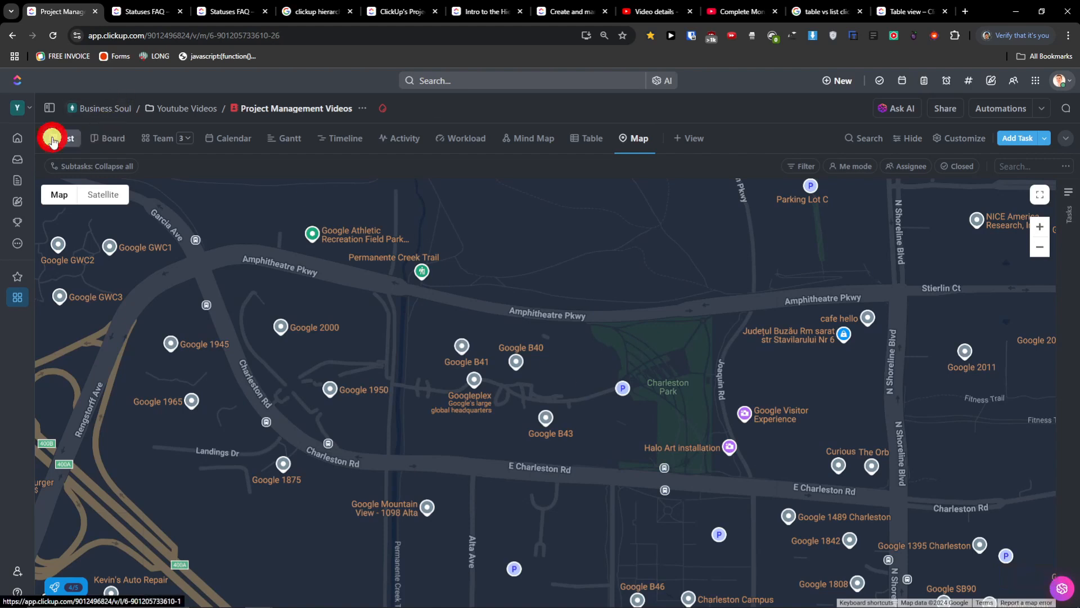
left_click(61, 138)
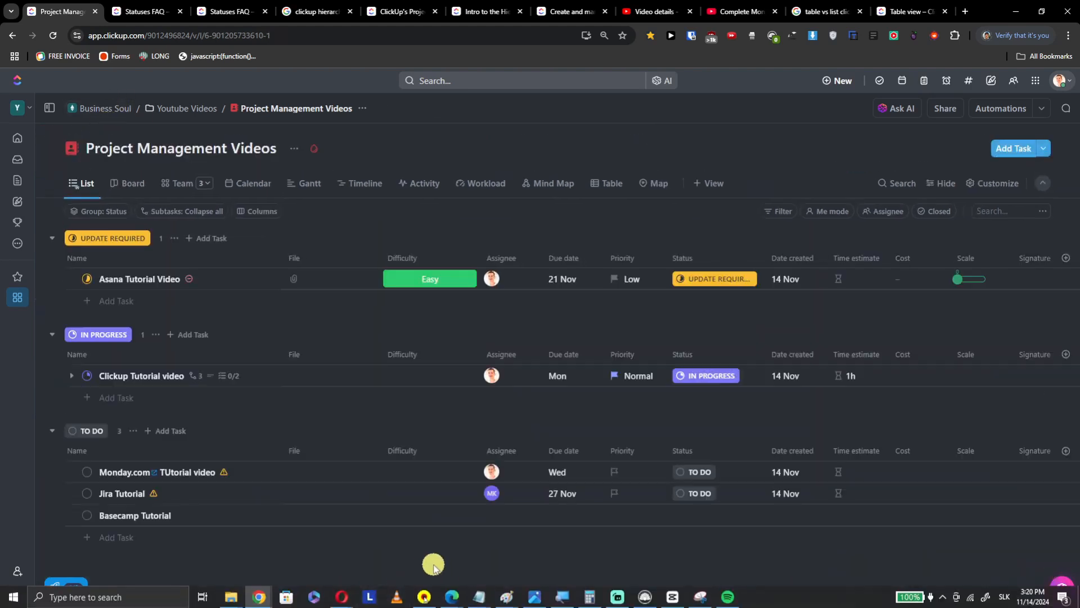
- Add the existing Location field as a list column by searching 'loc'
left_click_drag(428, 604, 839, 603)
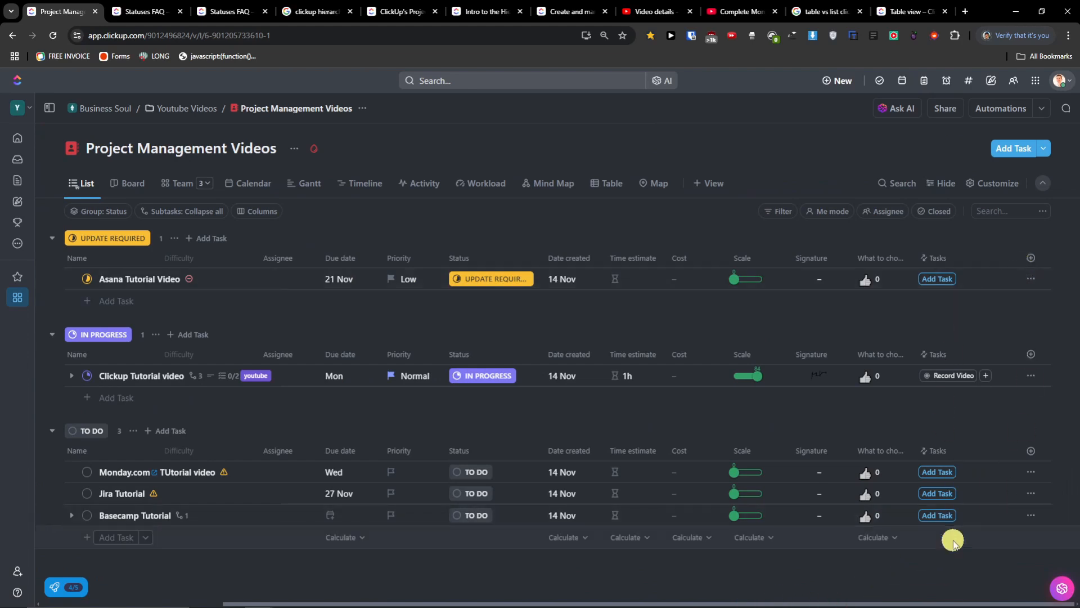
left_click(1032, 258)
scroll(986, 525, "down", 5)
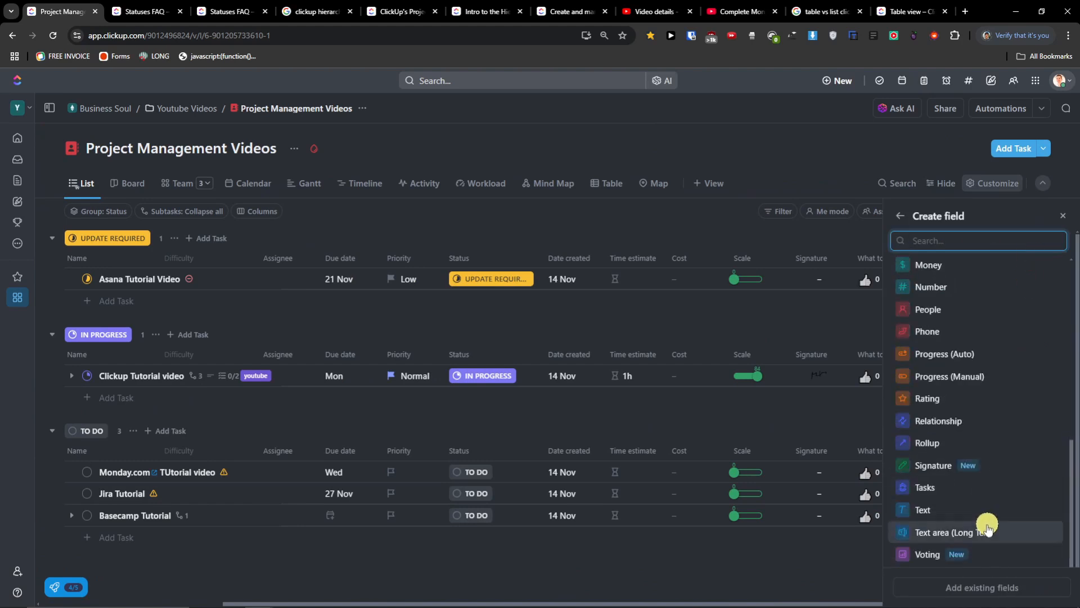
left_click(984, 583)
scroll(996, 427, "down", 4)
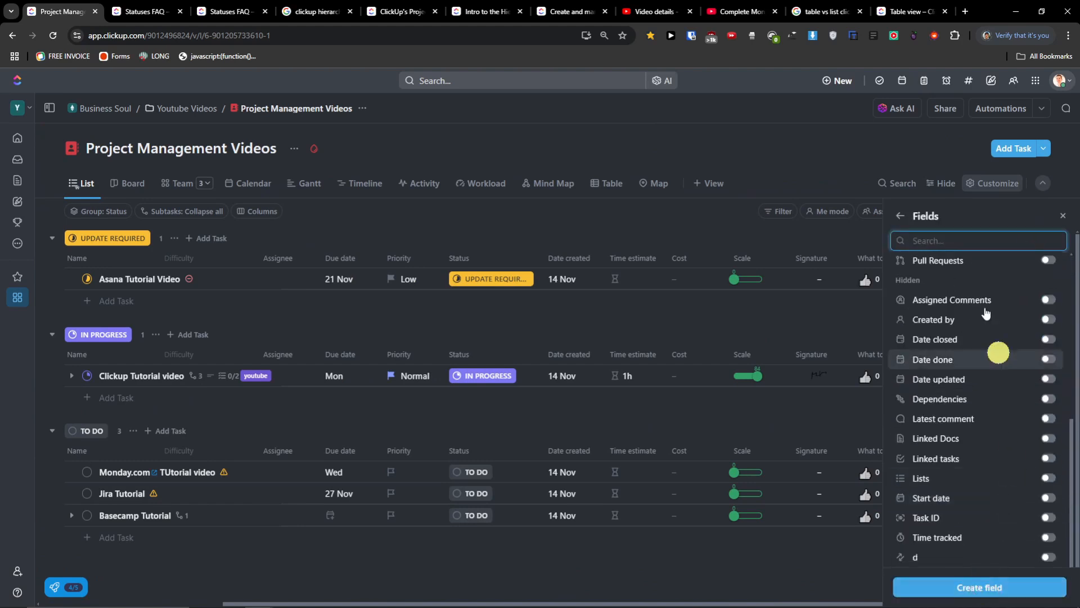
type("loc")
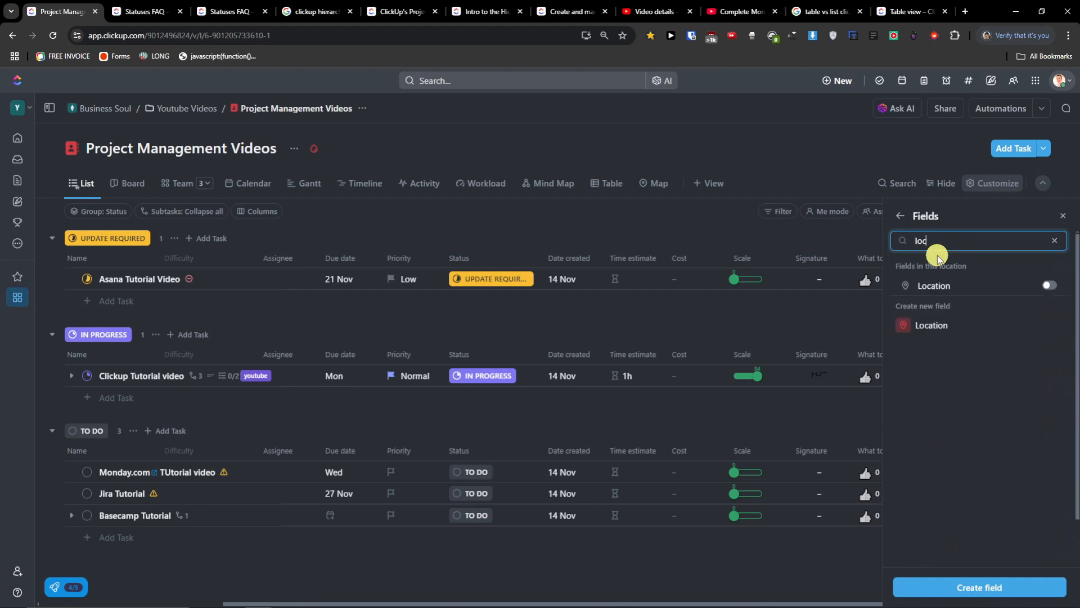
left_click(1050, 285)
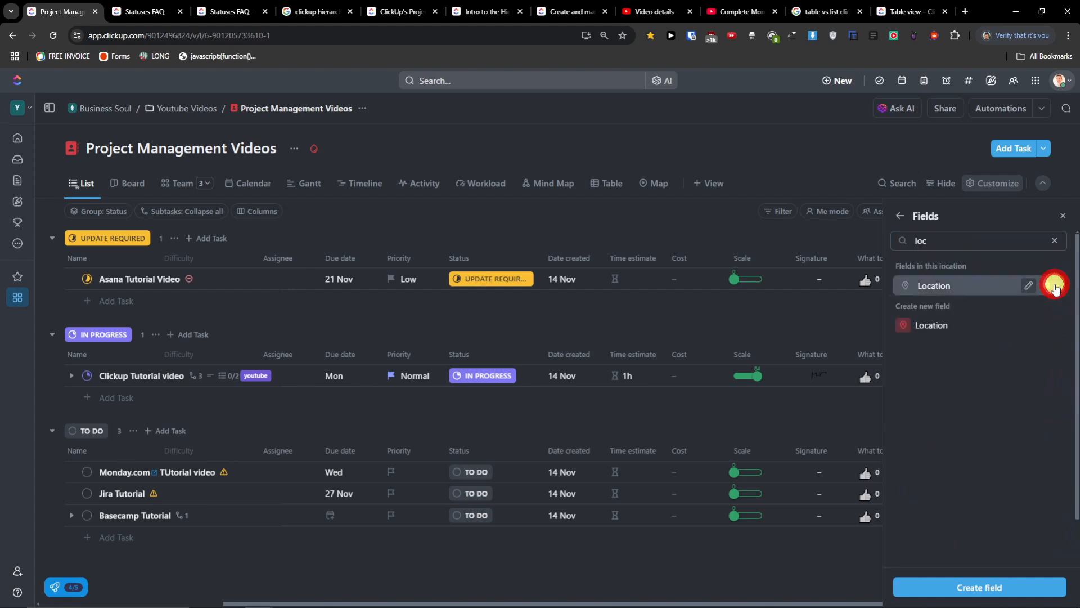
left_click(812, 316)
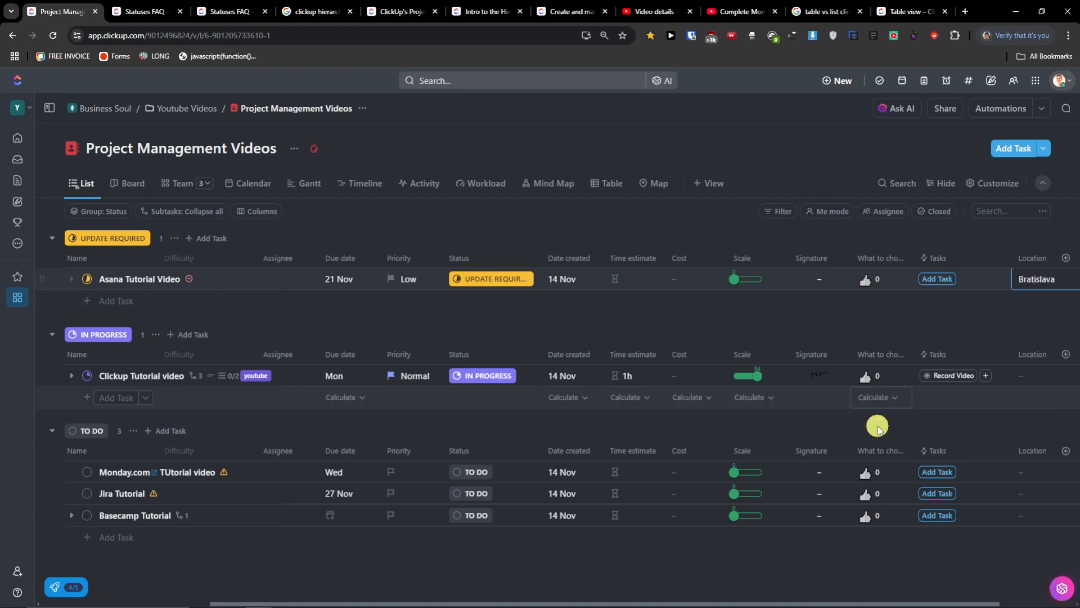
- Set the Asana Tutorial Video task's location to Bratislava, Slovakia
left_click(1019, 456)
left_click(1017, 285)
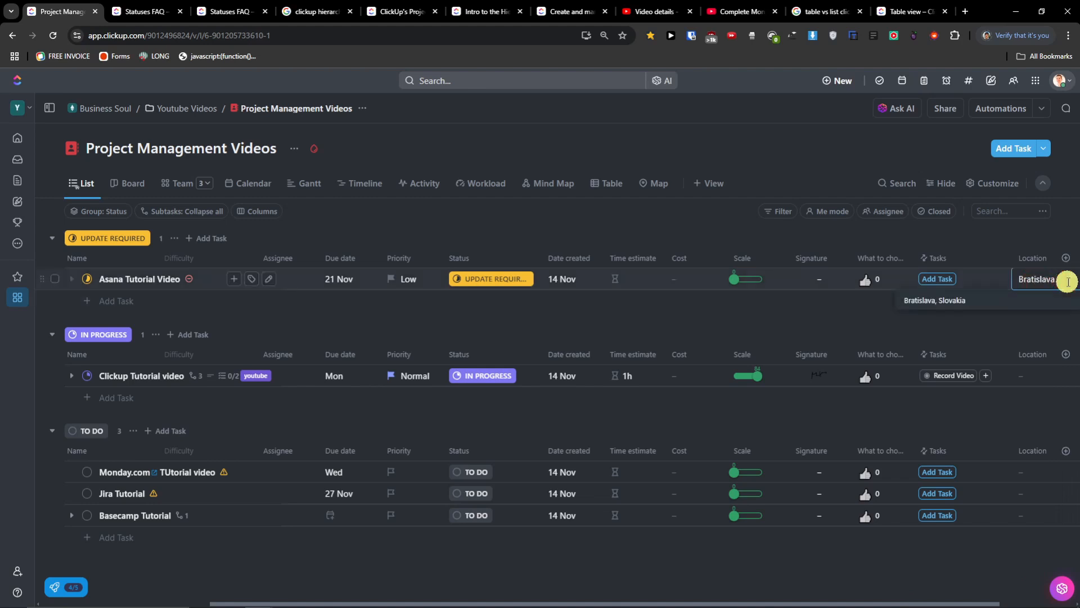
left_click(937, 299)
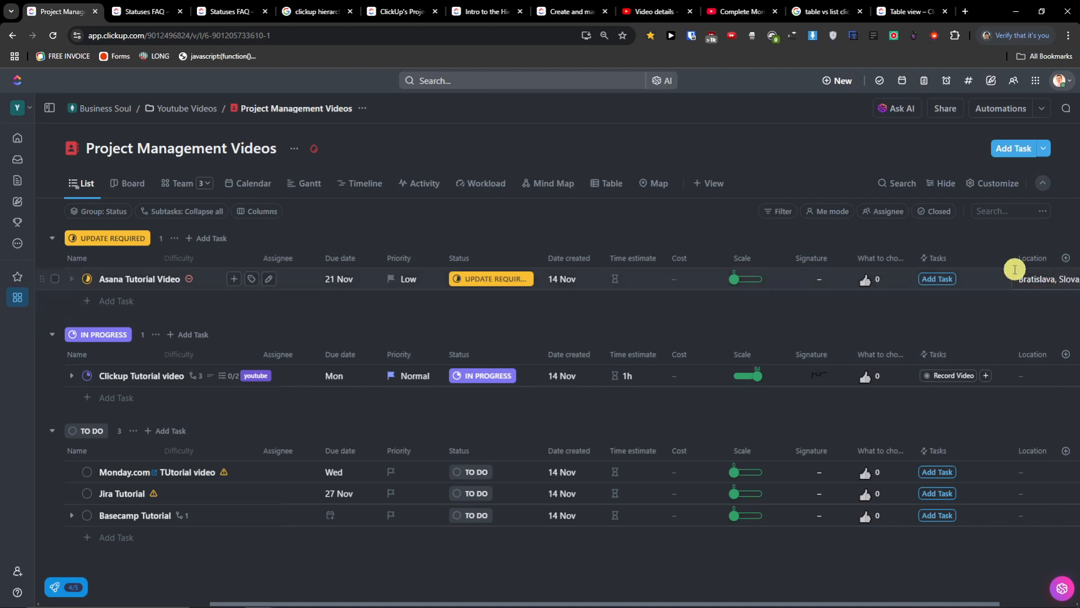
- Switch to Map view, zoom out and pan to Europe, then zoom in on Bratislava's task pin
left_click(651, 191)
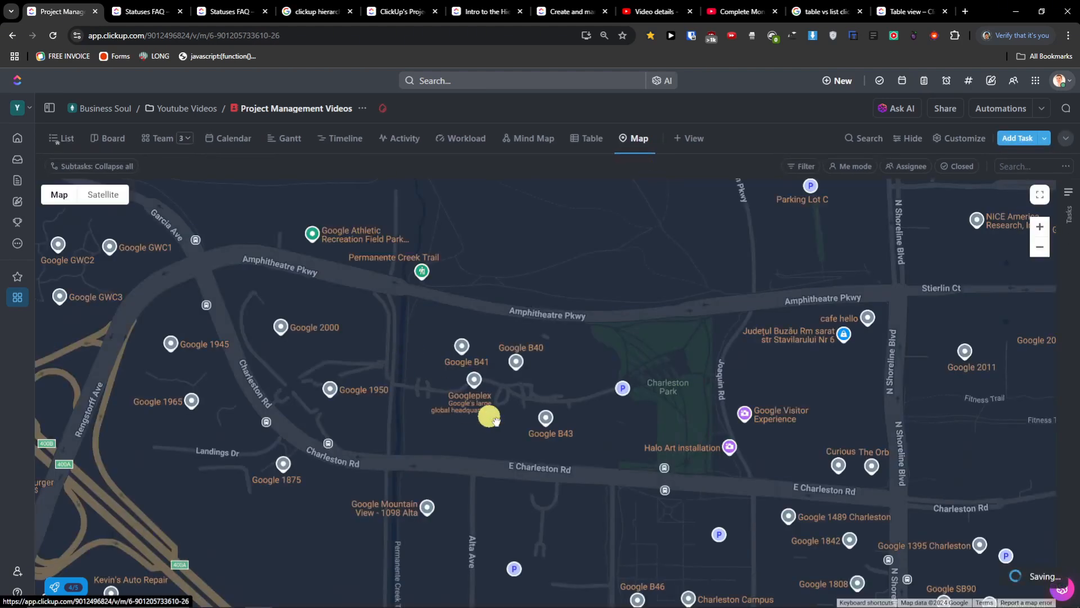
scroll(500, 432, "down", 5)
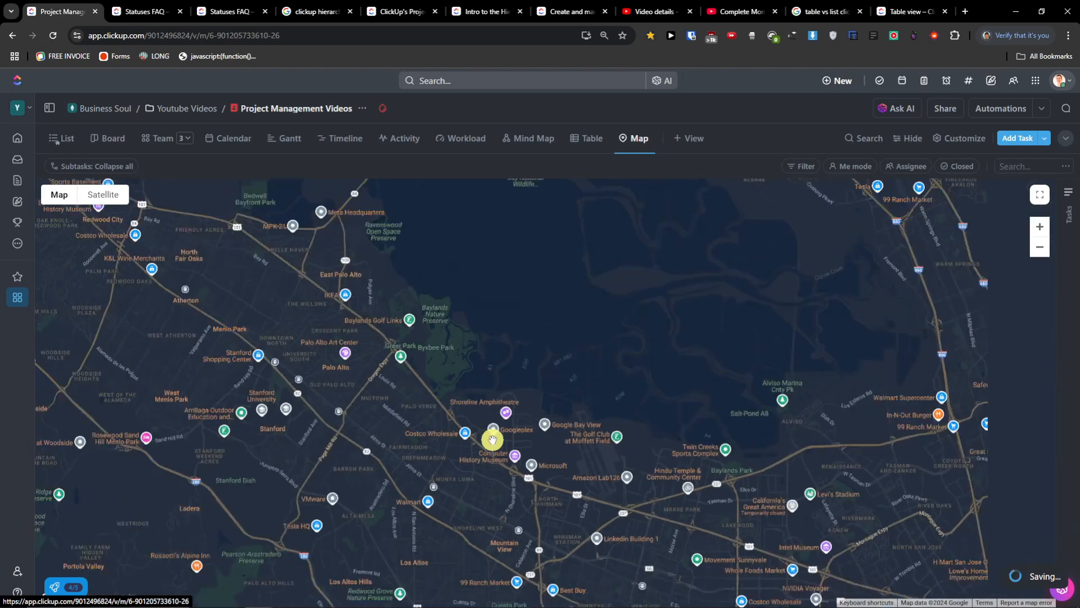
scroll(492, 441, "down", 3)
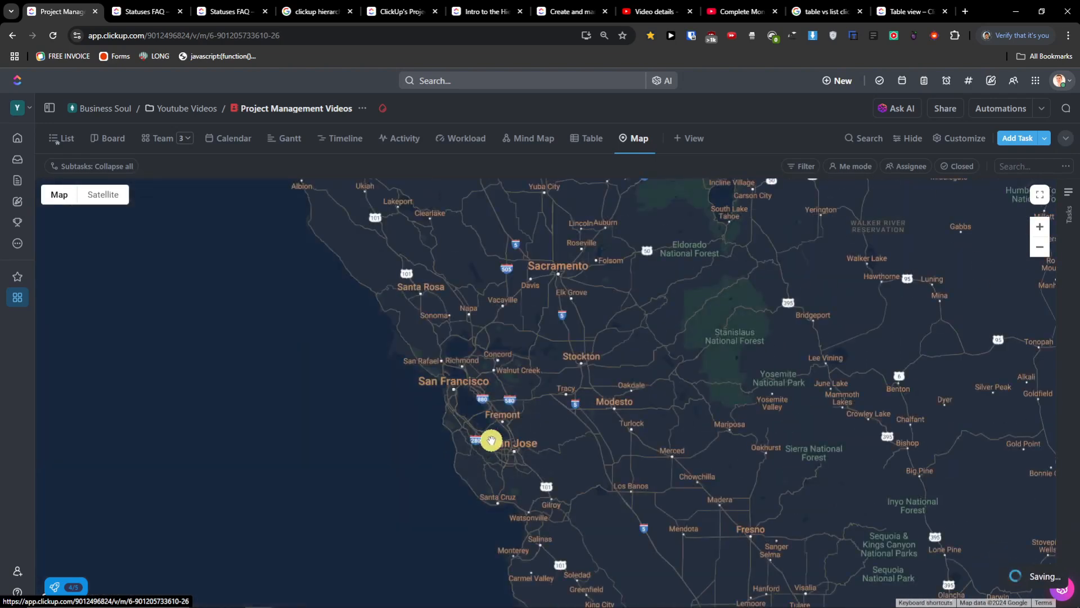
scroll(492, 440, "down", 4)
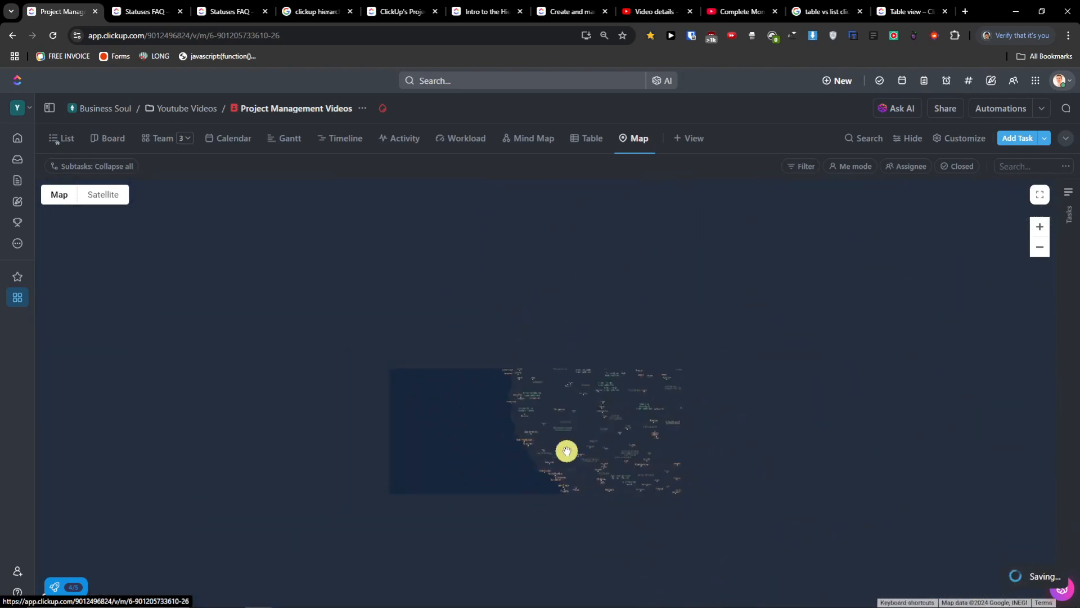
left_click_drag(672, 462, 328, 366)
left_click_drag(622, 484, 393, 331)
left_click_drag(693, 385, 374, 487)
left_click_drag(484, 261, 451, 352)
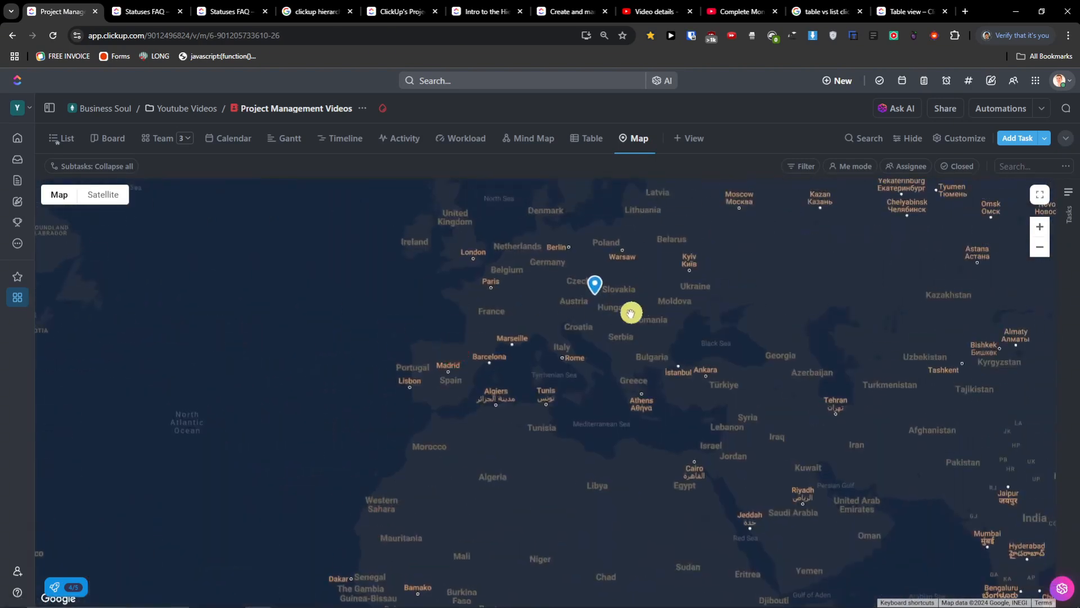
scroll(598, 291, "up", 10)
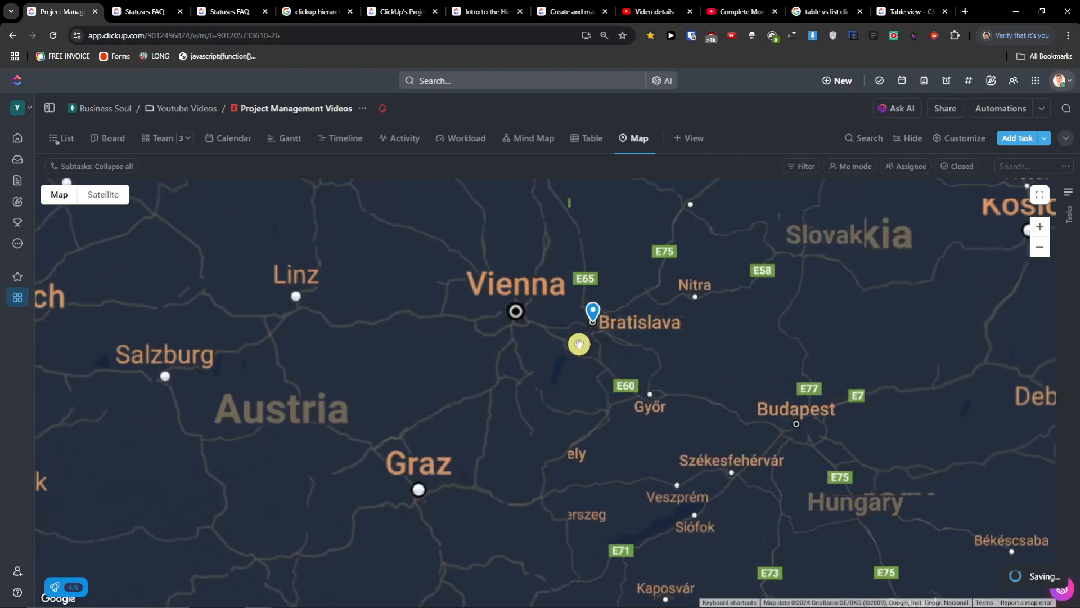
scroll(600, 316, "up", 6)
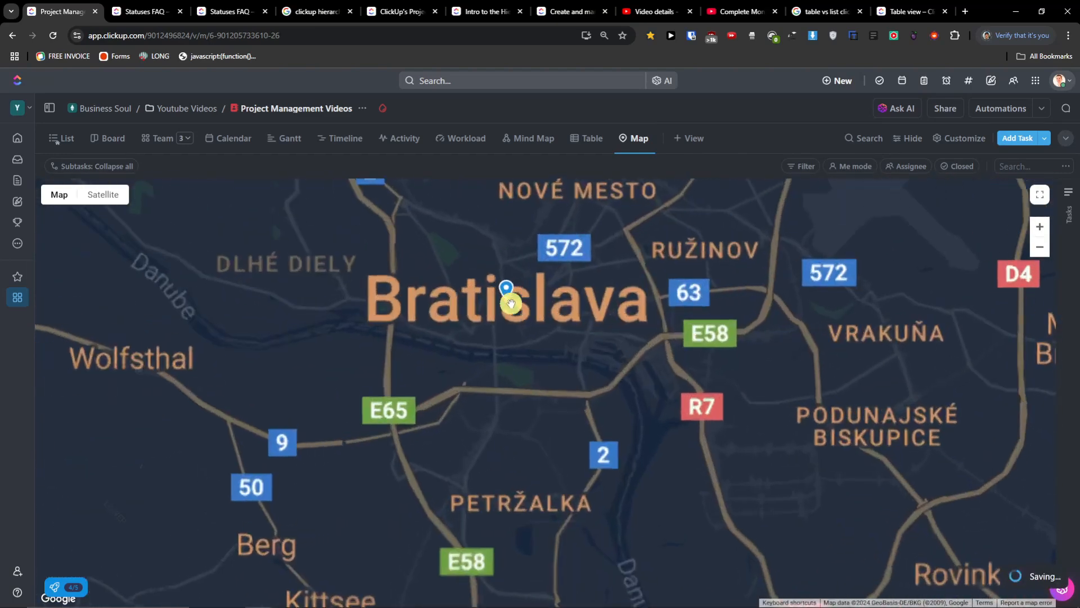
left_click_drag(406, 295, 529, 394)
scroll(527, 394, "down", 2)
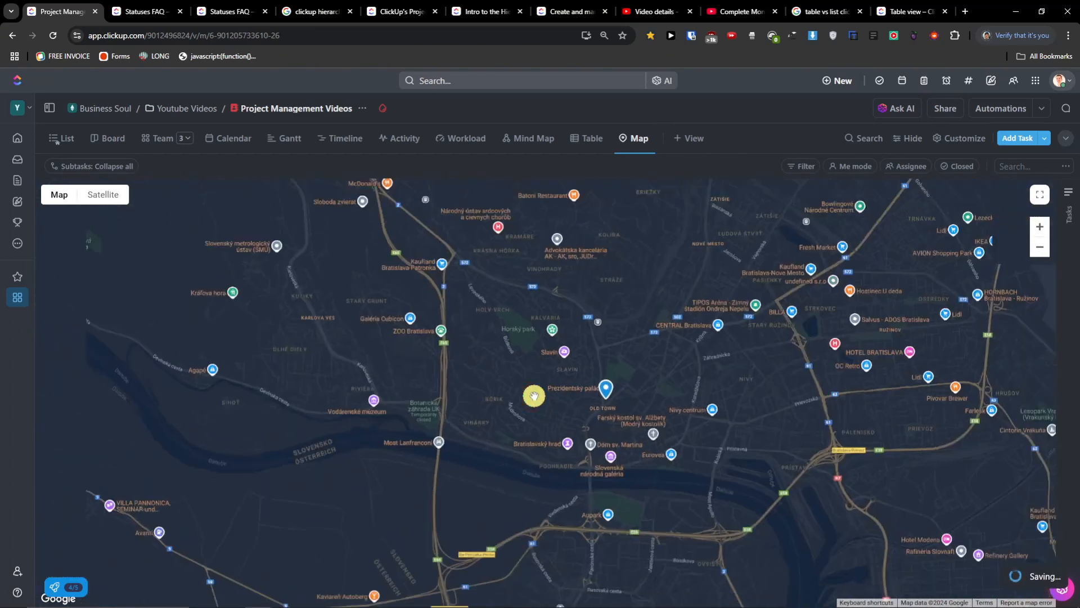
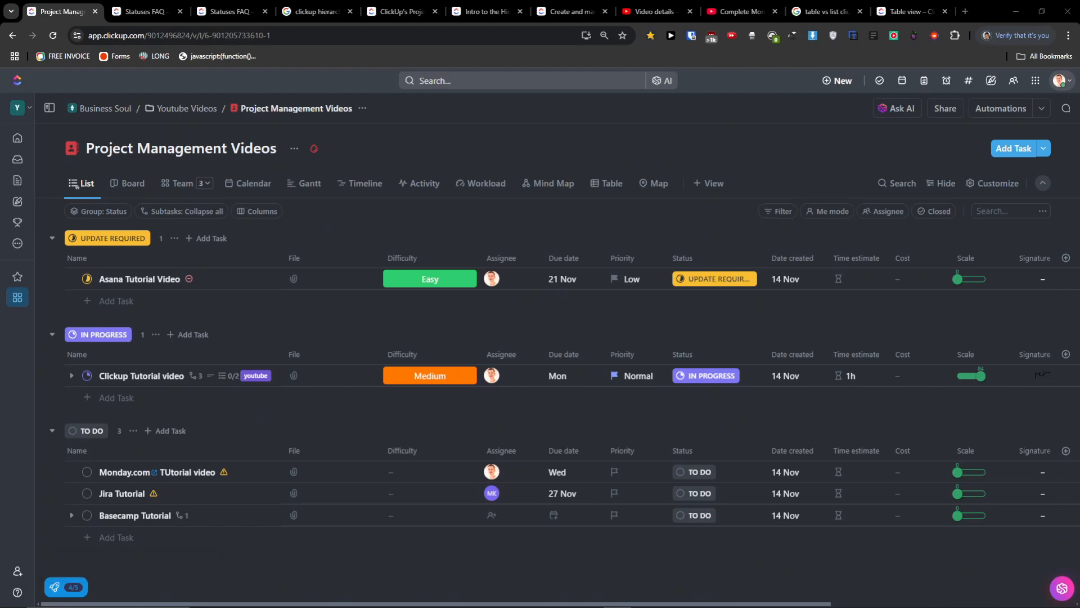
- Add a Form view to the Project Management Videos list from the + View menu
left_click(716, 184)
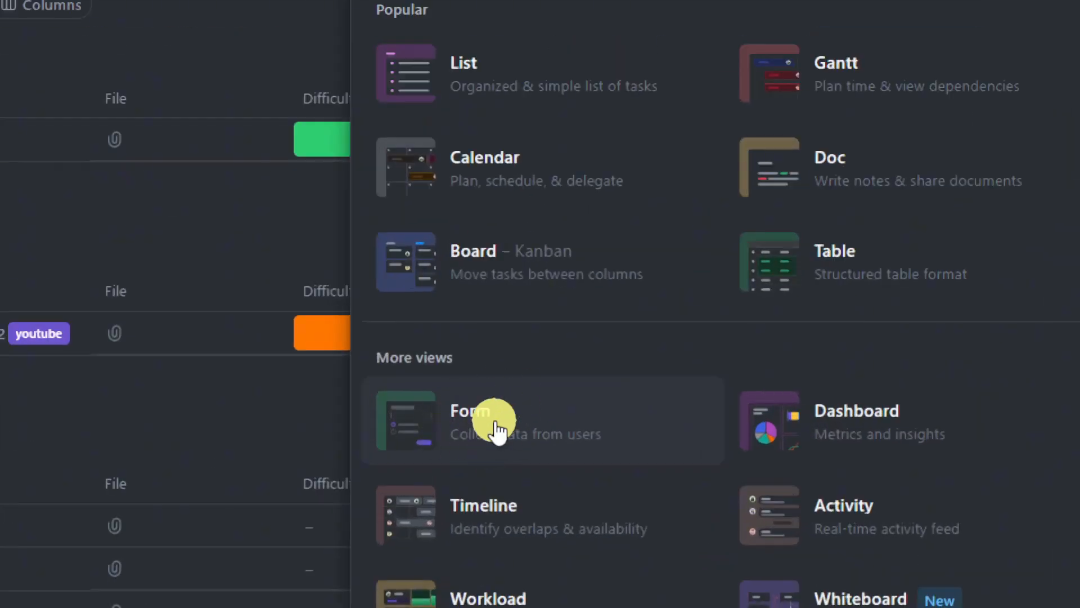
left_click(498, 431)
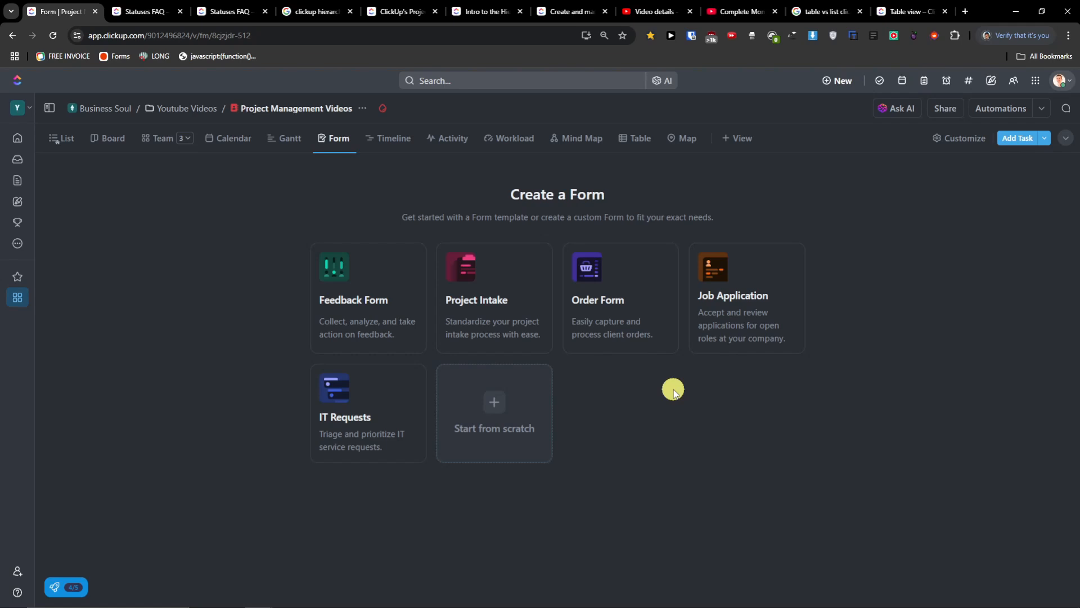
- Create a form from the Feedback Form template, preview it, and return to editing its two questions
left_click(396, 332)
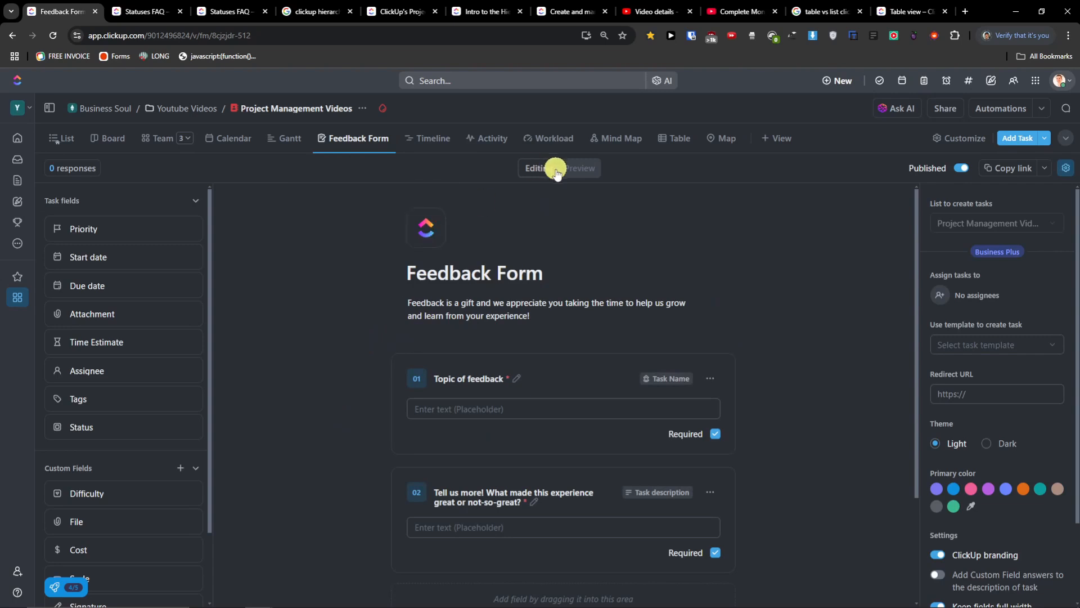
left_click(591, 173)
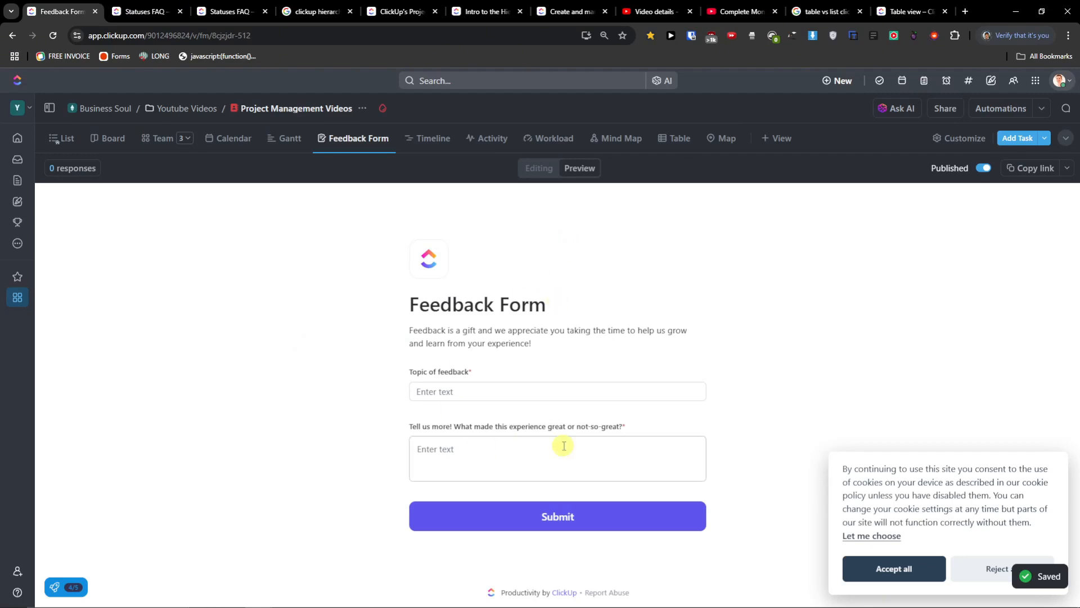
left_click(539, 168)
scroll(491, 309, "down", 3)
scroll(482, 394, "up", 2)
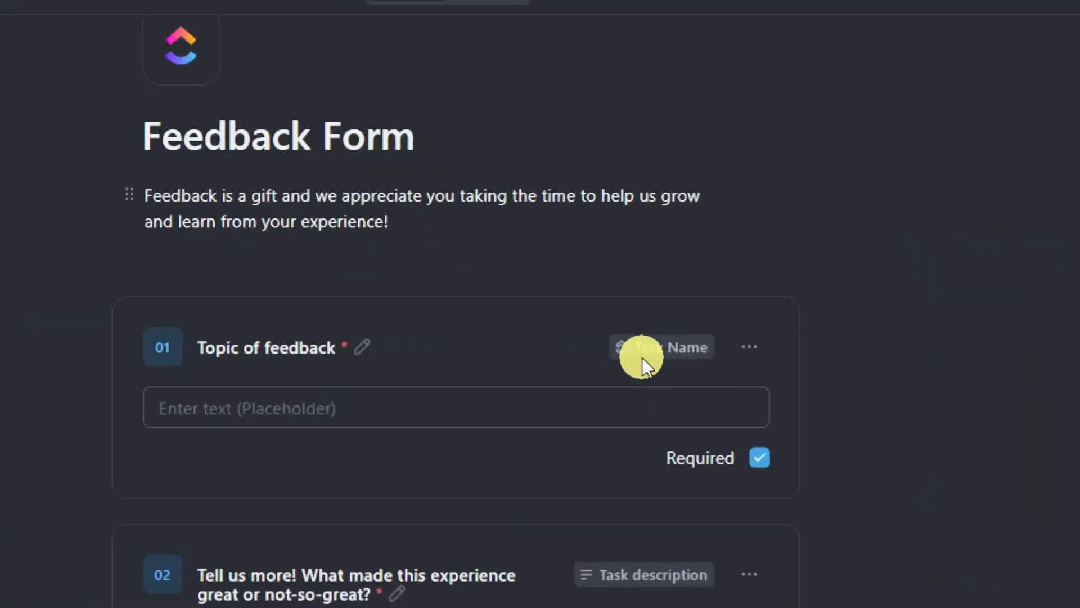
scroll(637, 360, "down", 4)
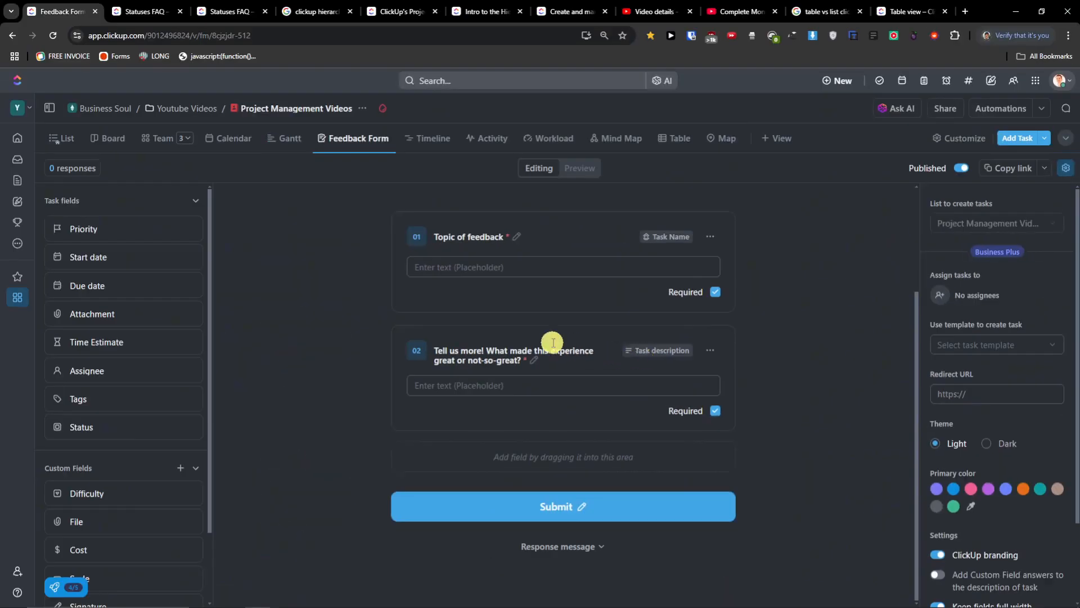
scroll(552, 345, "up", 2)
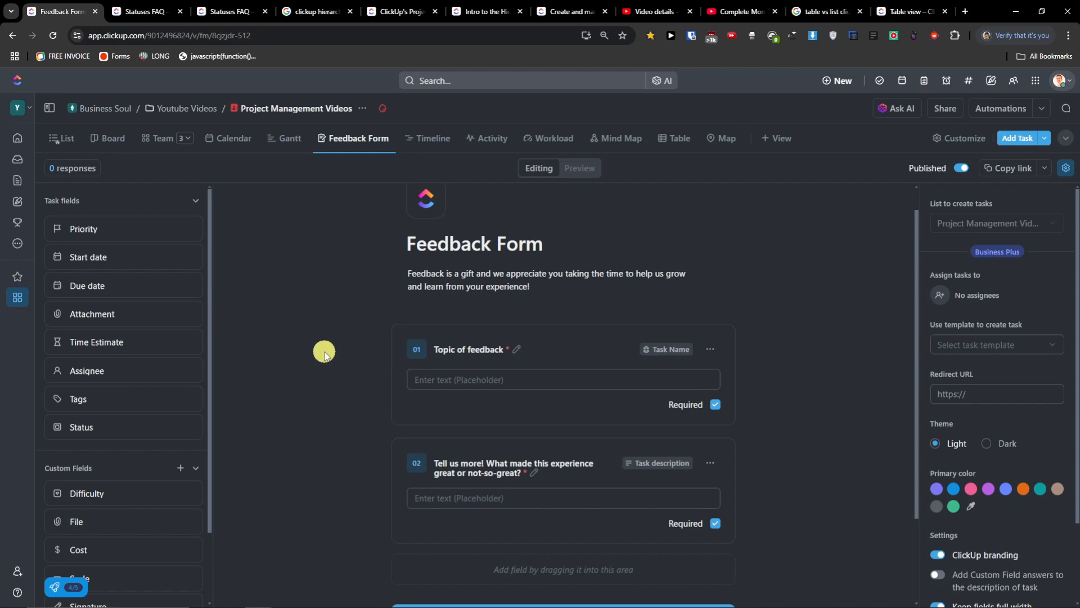
scroll(114, 336, "down", 2)
scroll(115, 336, "up", 2)
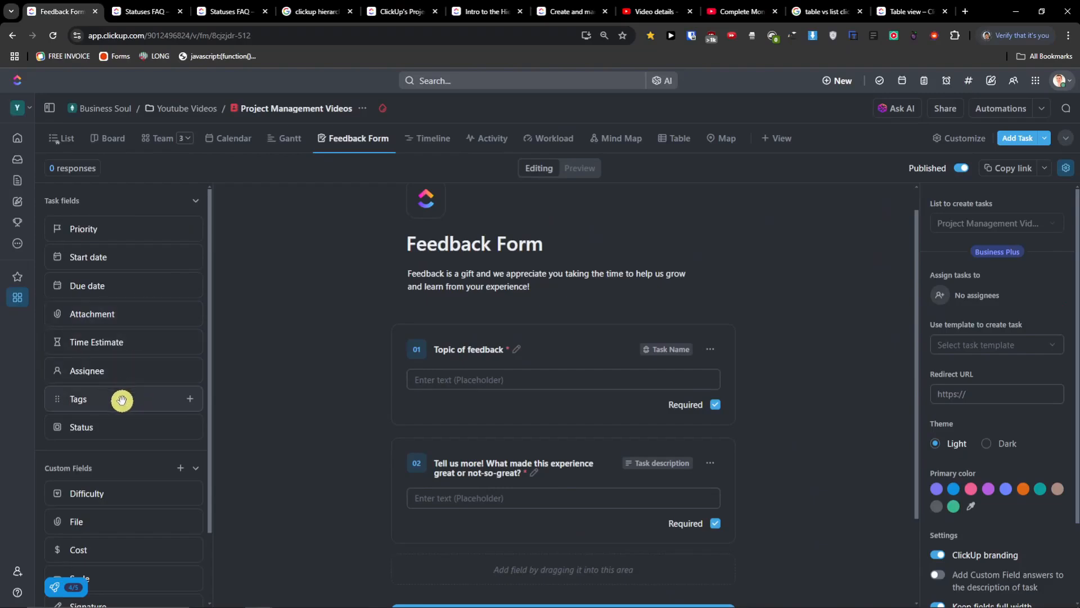
- Add Priority from Task fields as a required form question
left_click_drag(107, 234, 509, 490)
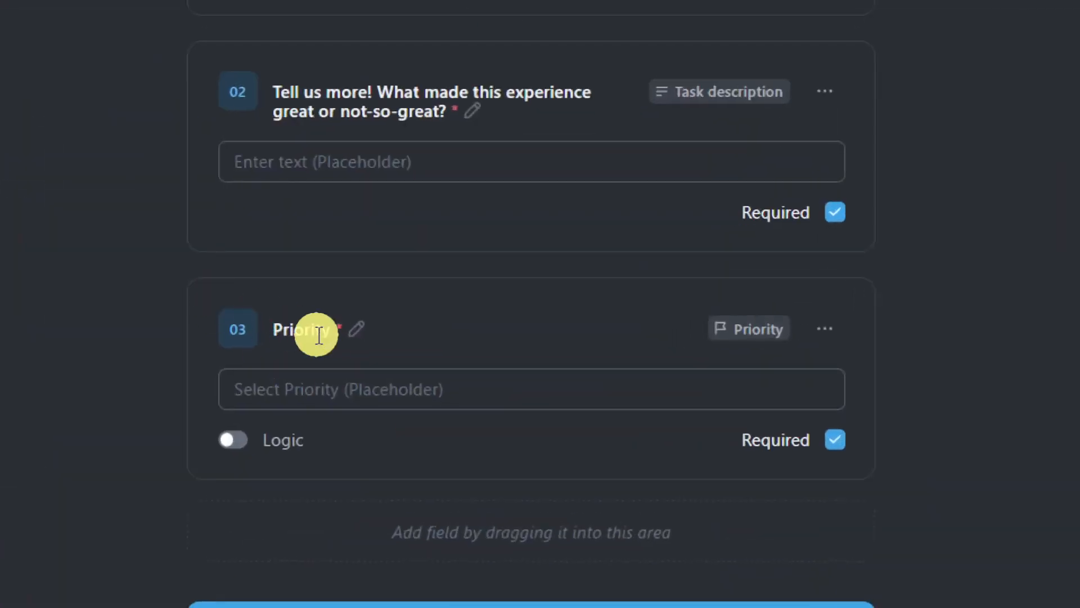
left_click(356, 329)
left_click(43, 355)
left_click(838, 446)
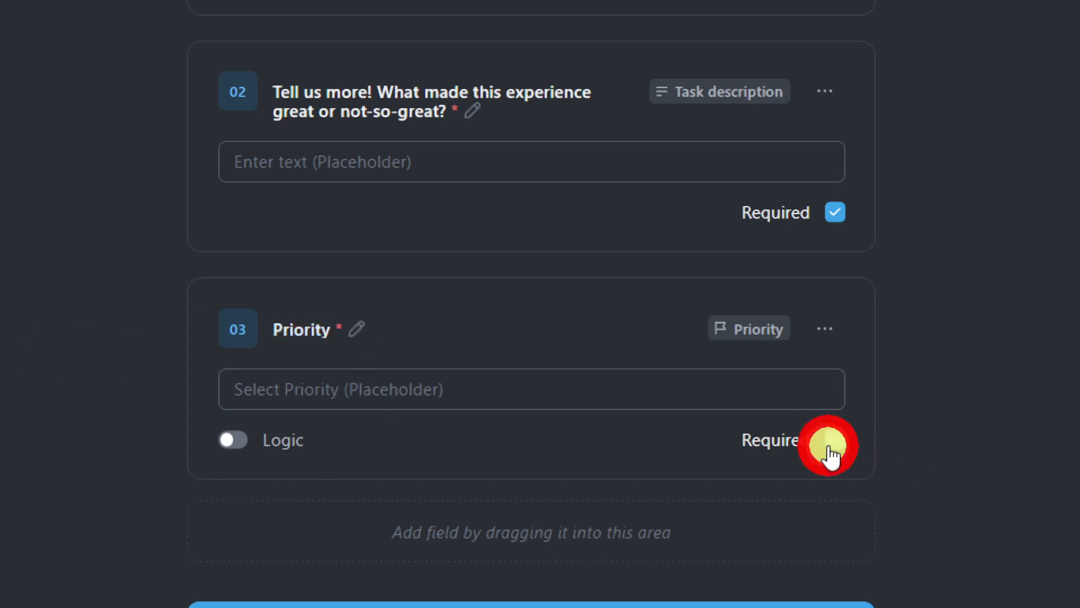
left_click(832, 445)
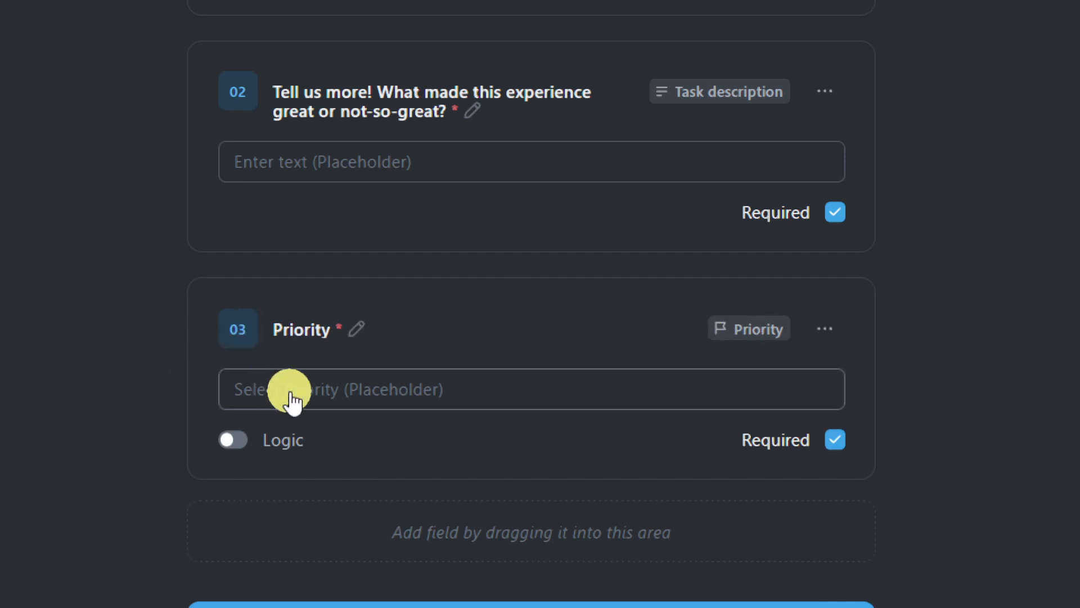
left_click(572, 386)
left_click(241, 434)
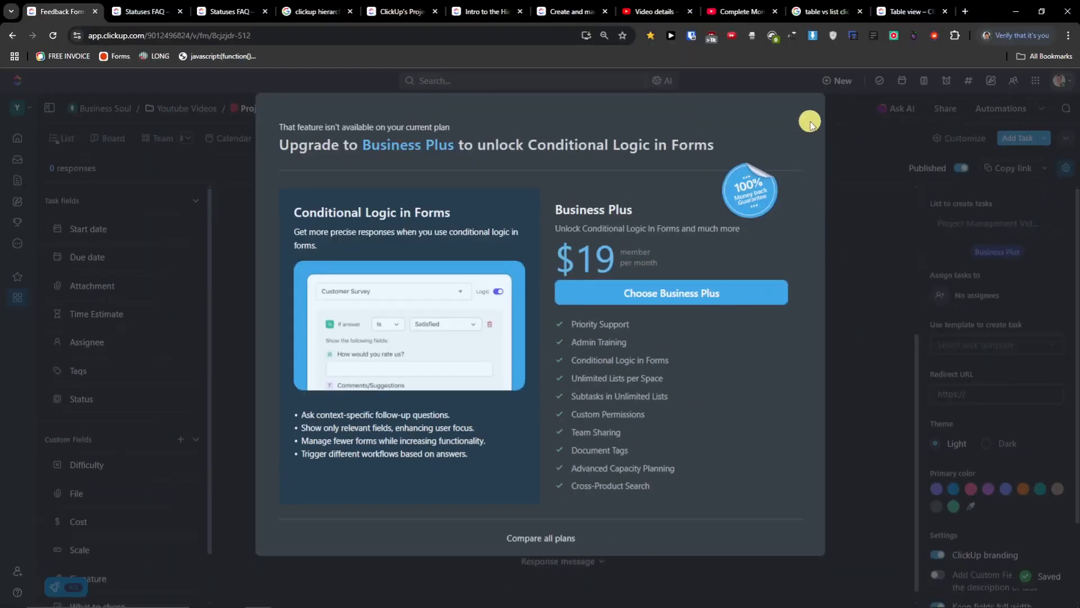
left_click(810, 123)
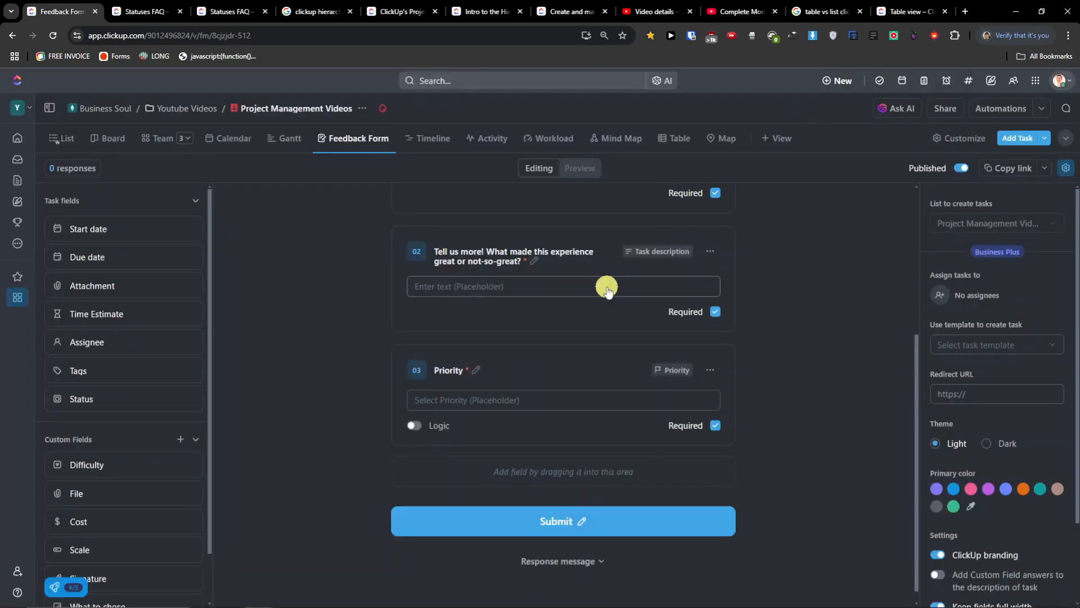
left_click(717, 367)
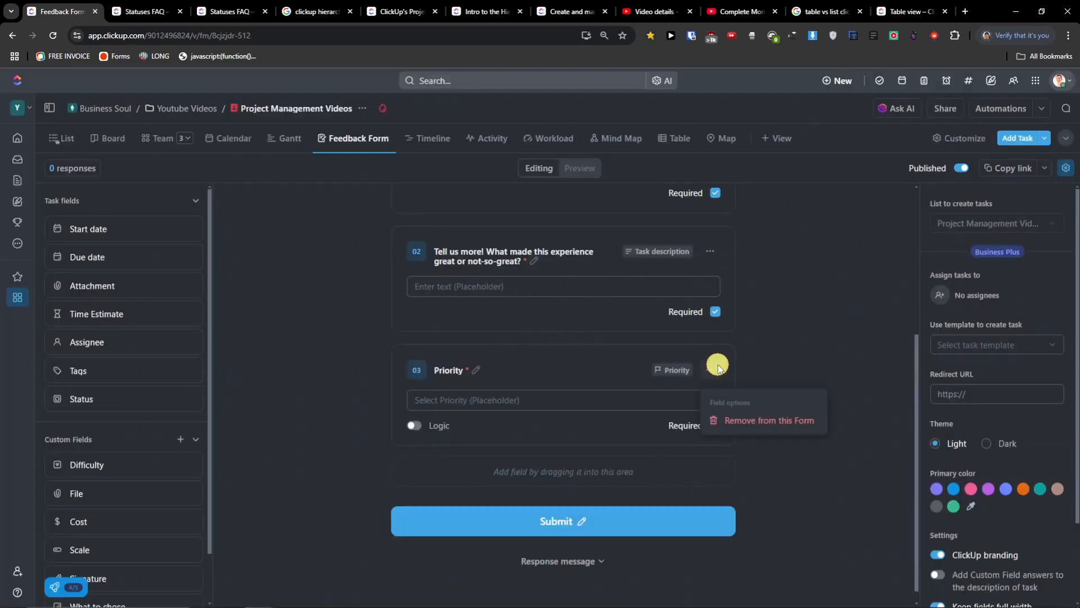
left_click(783, 364)
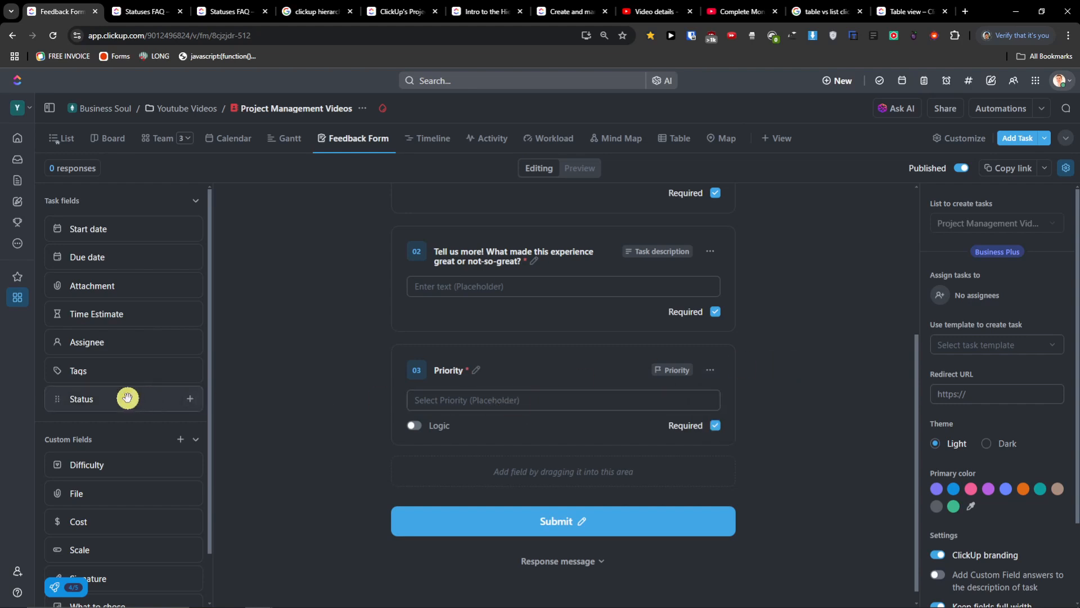
- Add Difficulty from Custom Fields and test the Priority and Difficulty dropdowns in Preview
left_click_drag(99, 464, 451, 458)
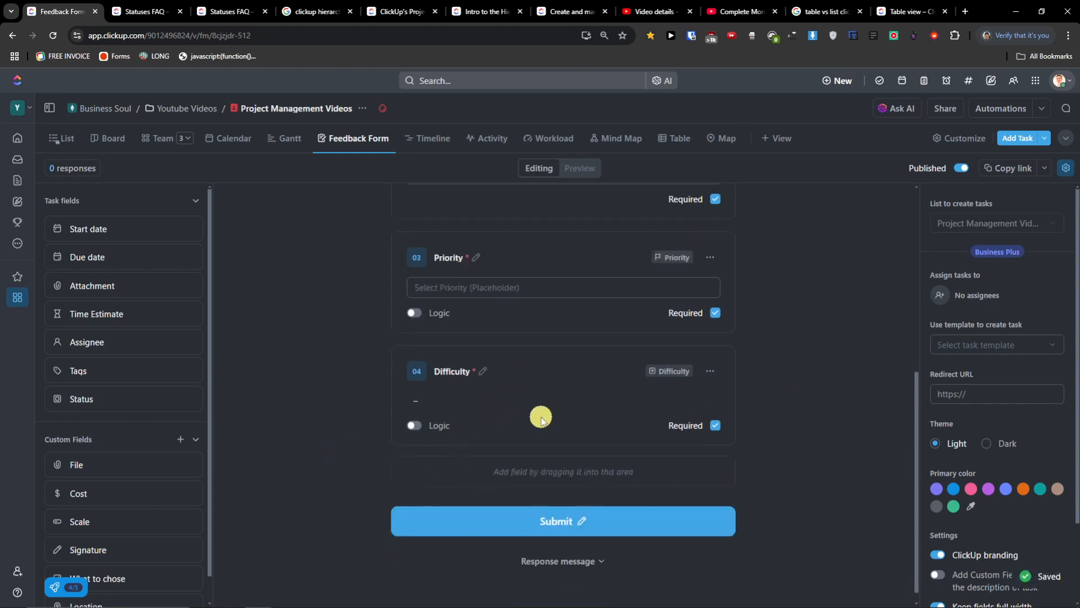
scroll(606, 425, "up", 5)
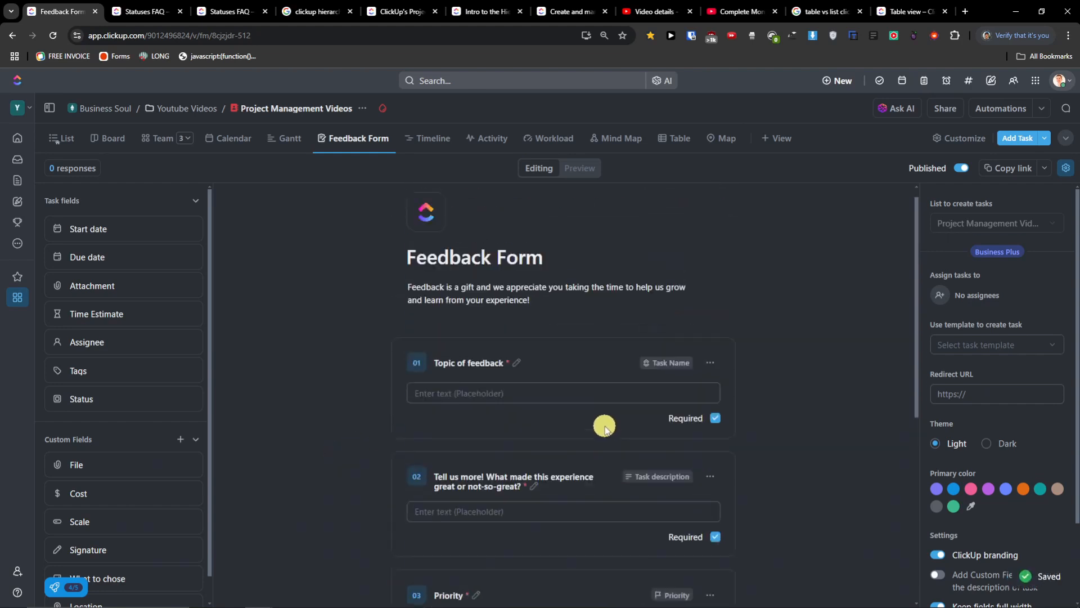
left_click(571, 169)
scroll(483, 355, "down", 3)
left_click(472, 432)
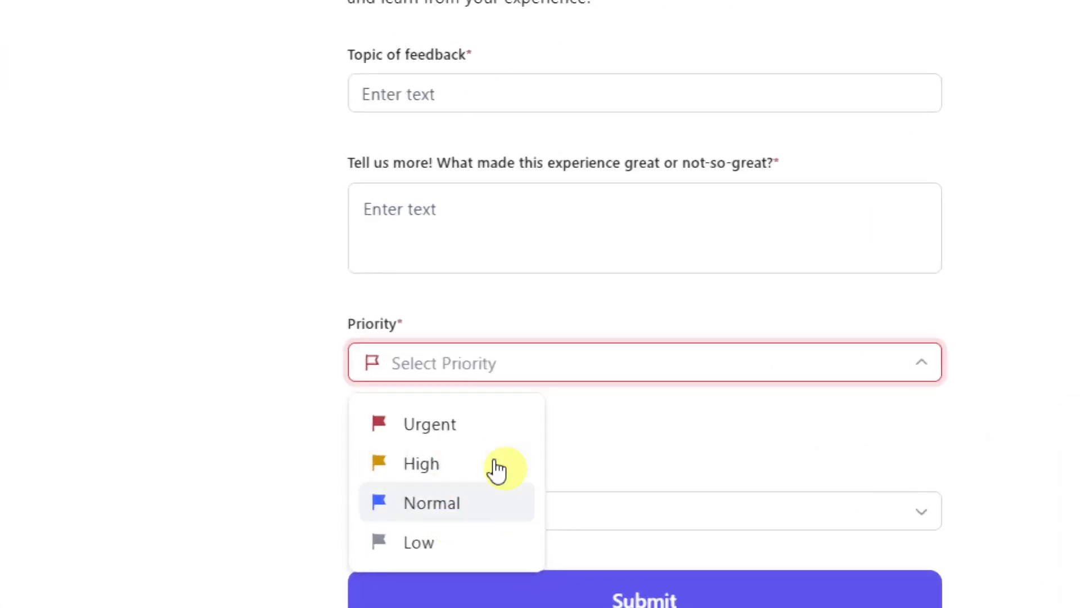
left_click(598, 508)
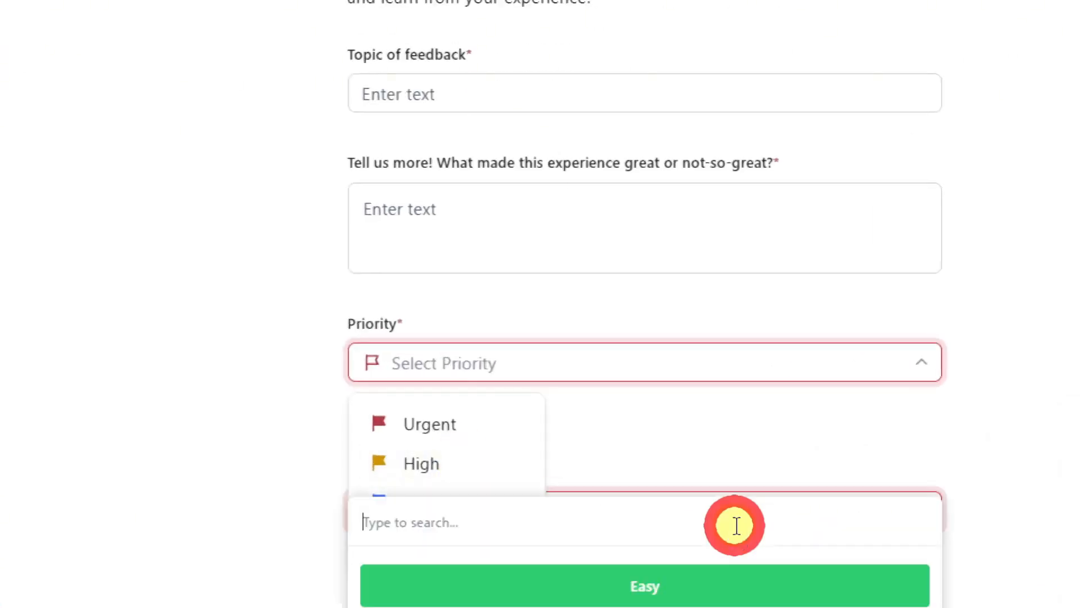
scroll(603, 479, "down", 2)
left_click(634, 345)
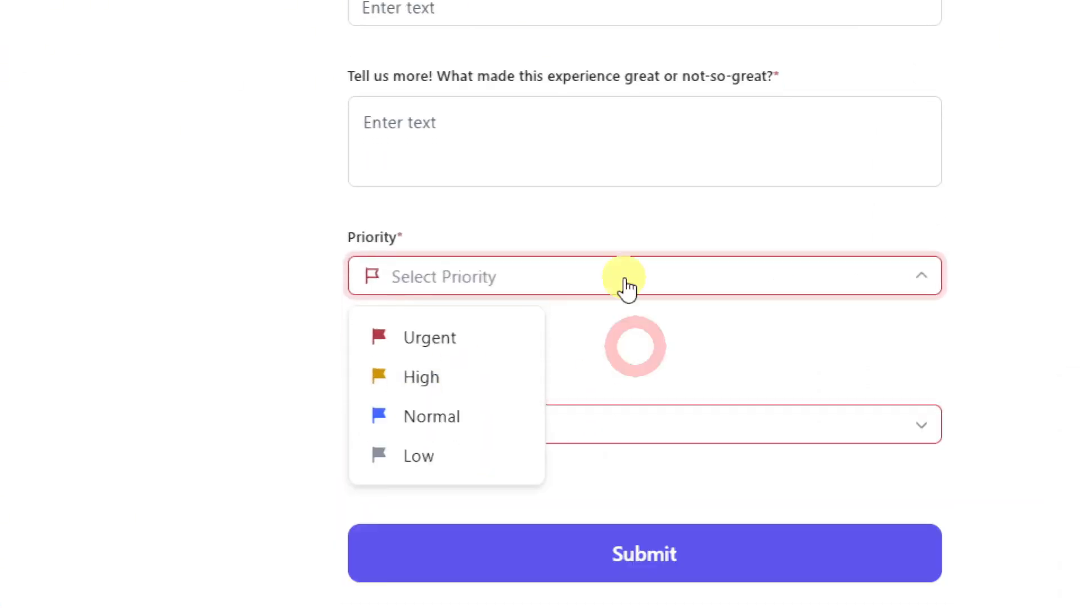
left_click(594, 284)
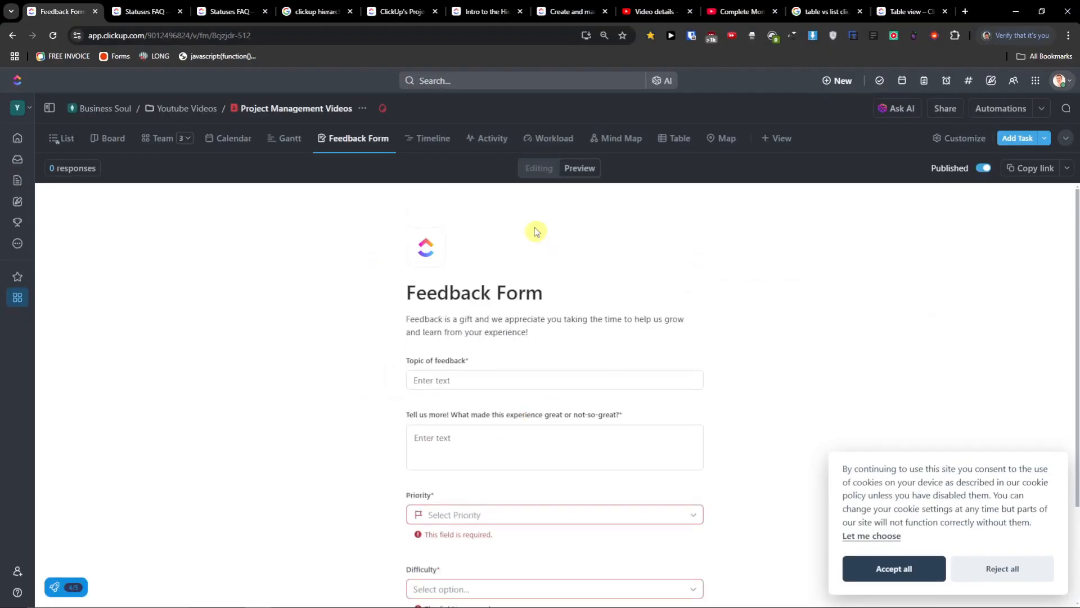
left_click(539, 170)
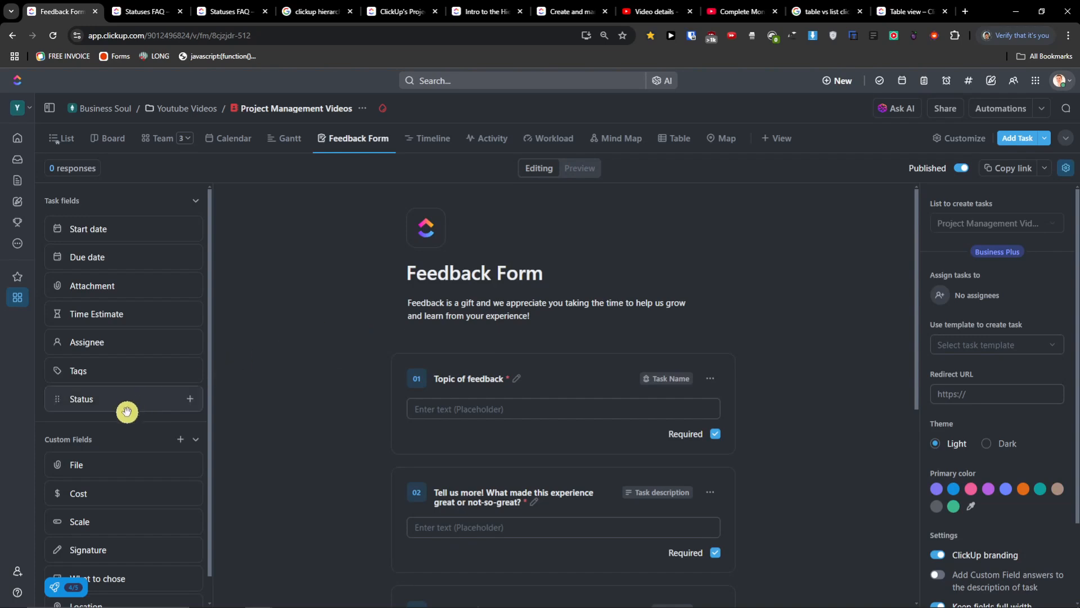
- Add the Cost and Signature fields as new form questions above Difficulty
scroll(338, 397, "down", 6)
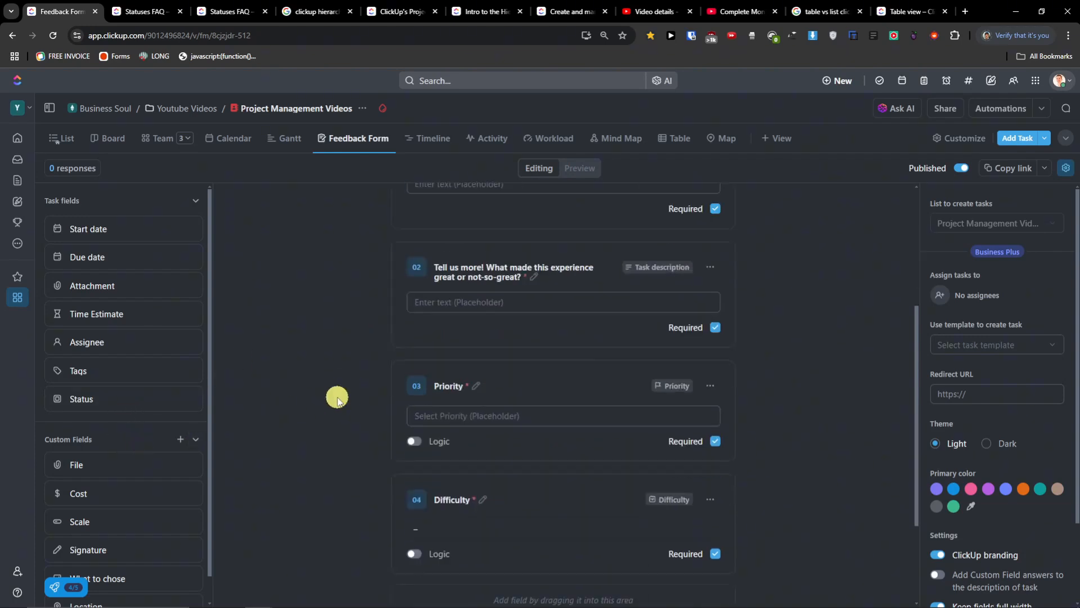
scroll(86, 460, "down", 1)
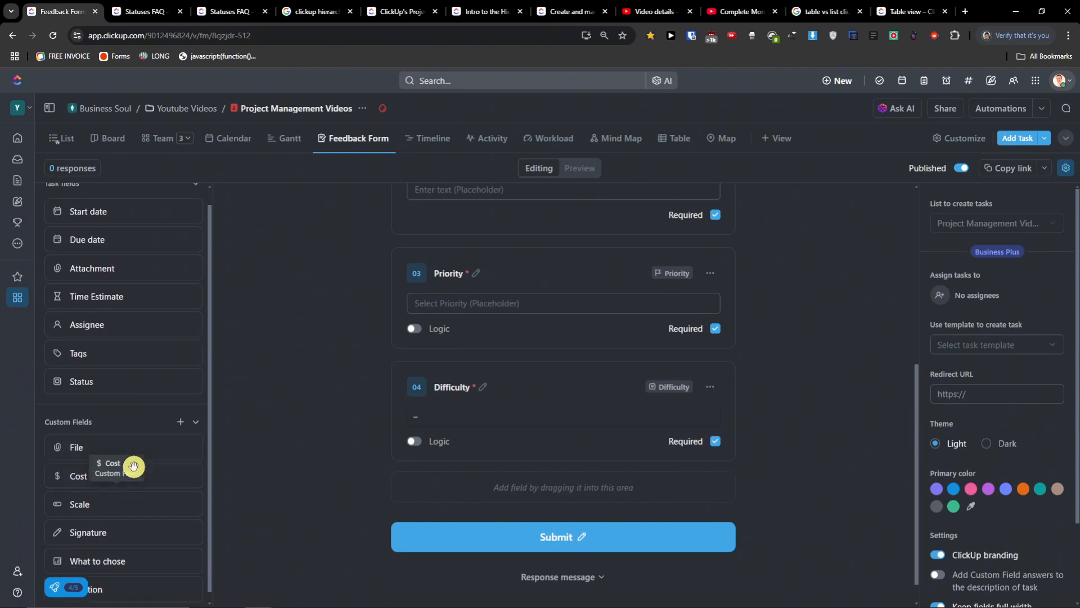
left_click(103, 469)
left_click_drag(103, 469, 490, 528)
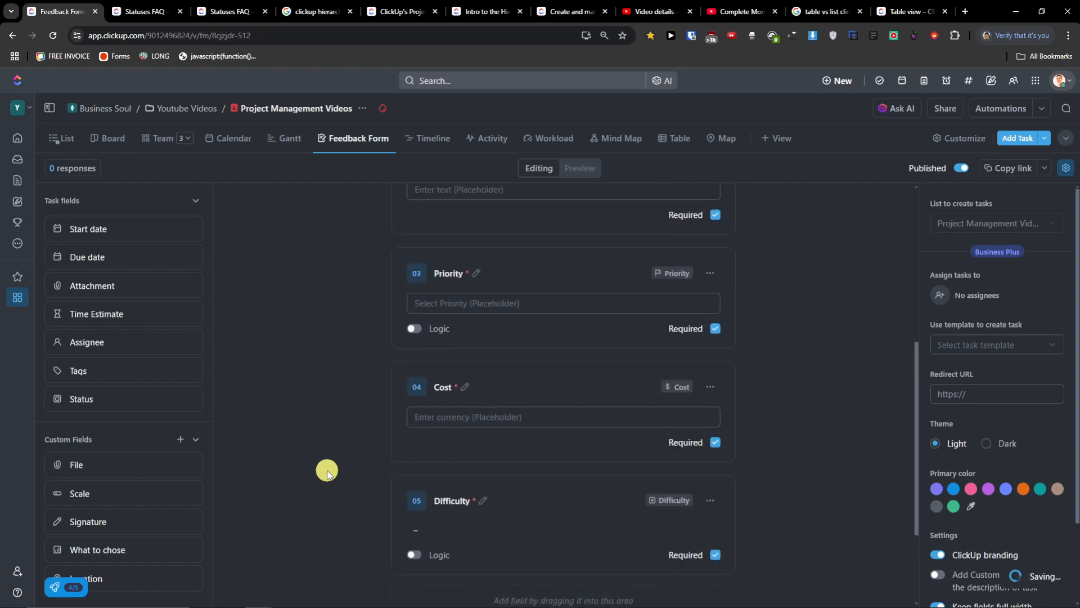
left_click(471, 428)
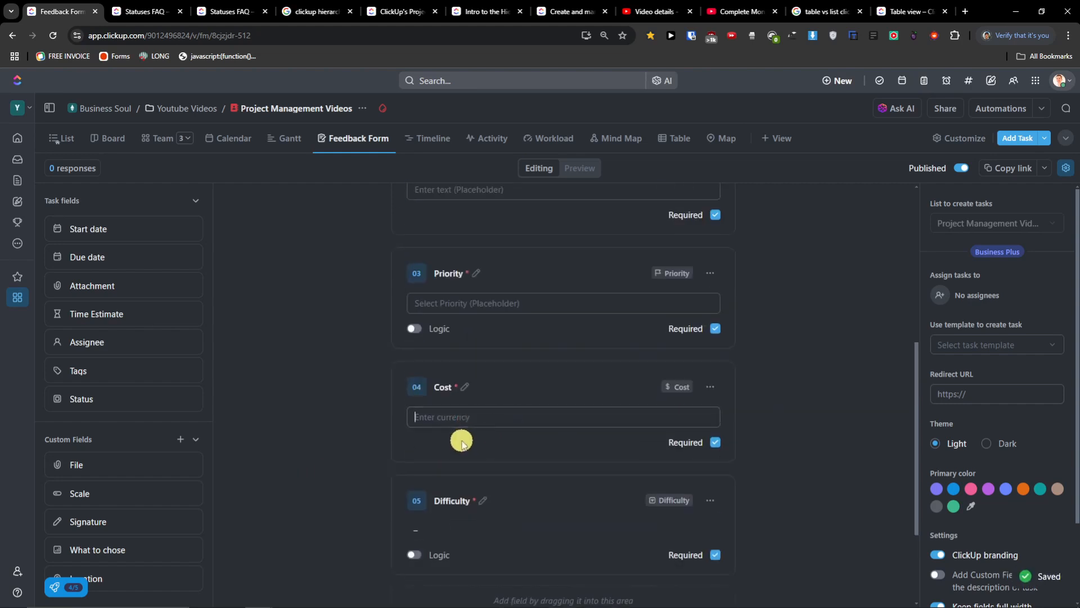
left_click(493, 417)
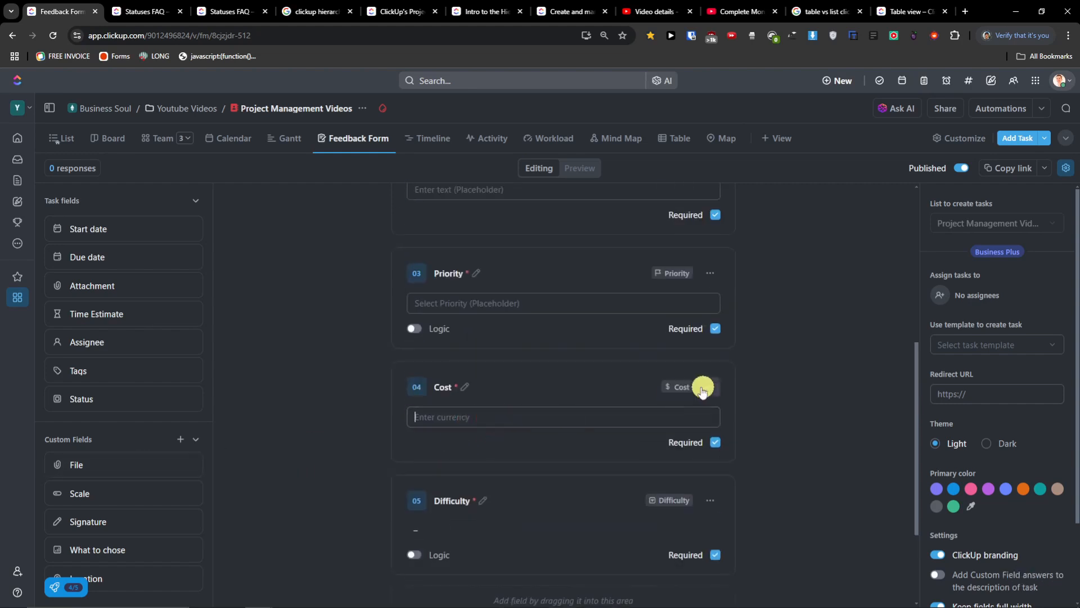
mouse_move(101, 517)
left_mouse_down()
mouse_move(531, 543)
mouse_move(523, 579)
left_mouse_up()
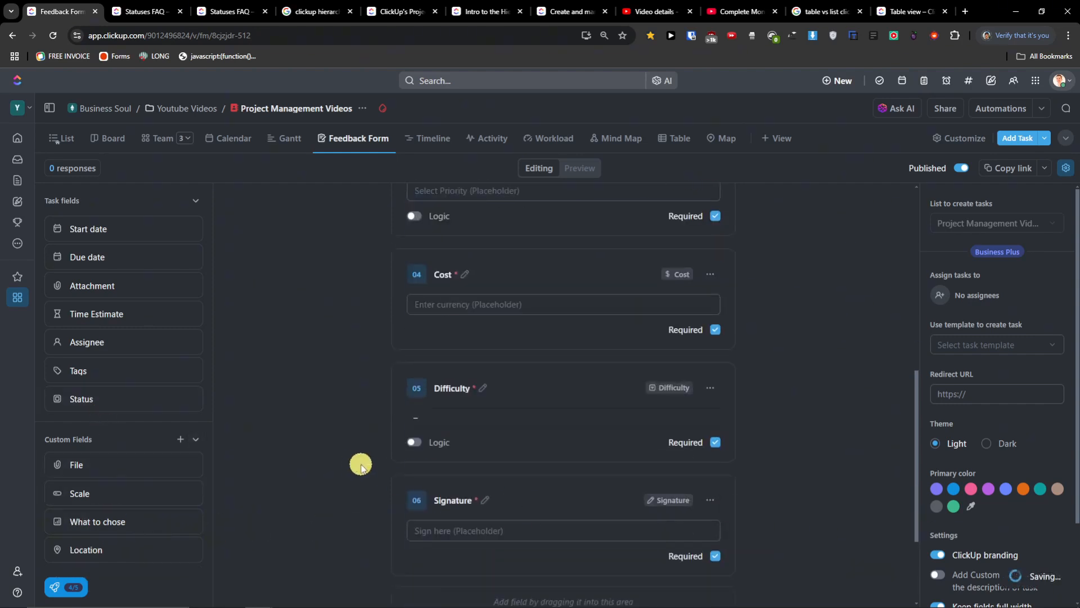
scroll(371, 465, "up", 10)
- Preview the form, test the Difficulty, Cost and Priority answers, then return to Editing
left_click(584, 174)
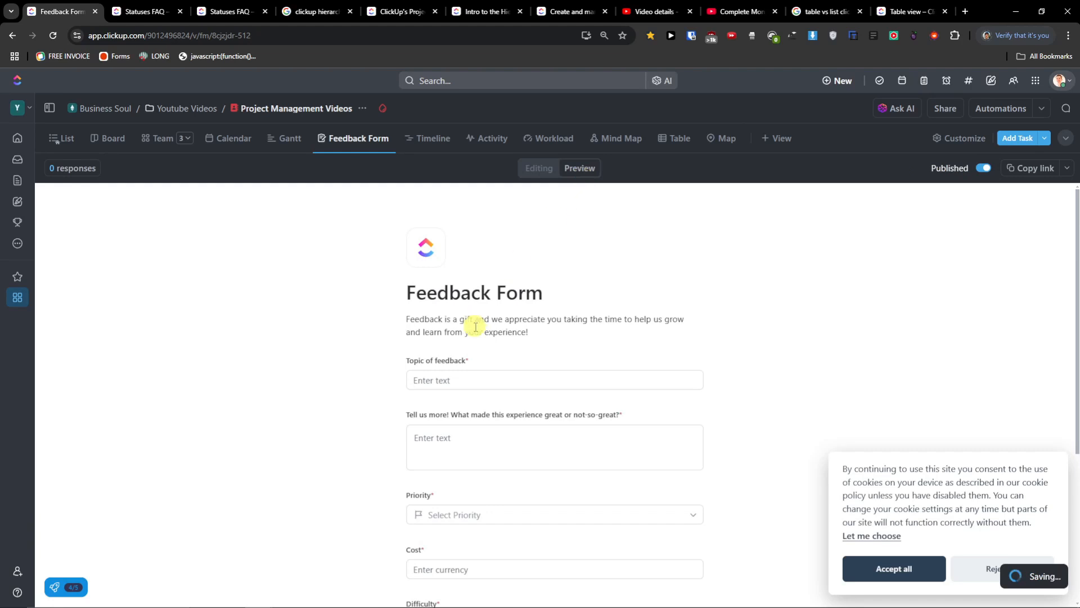
scroll(472, 332, "down", 4)
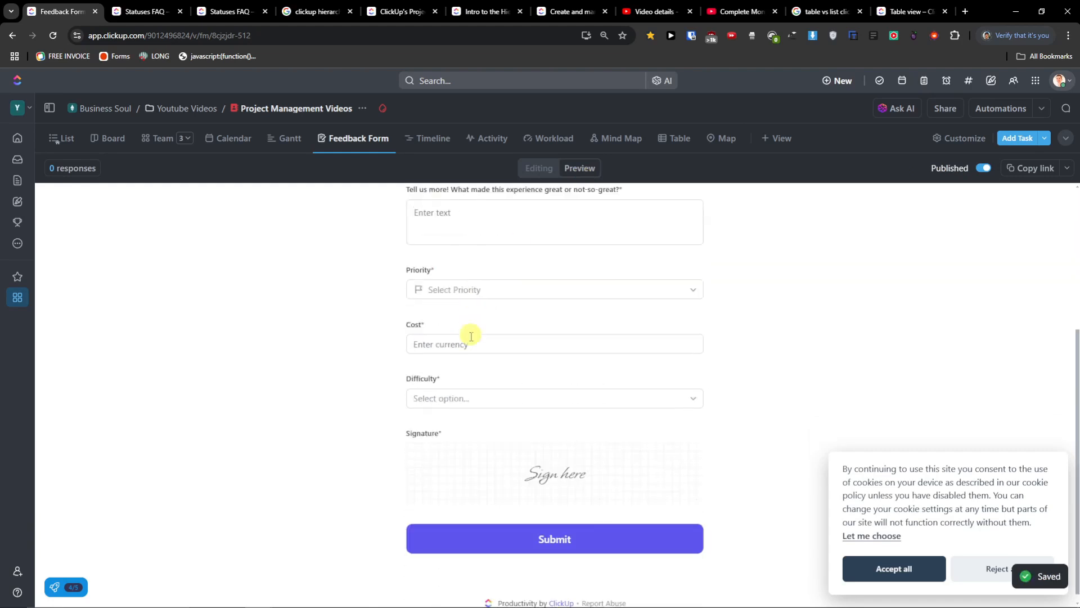
left_click(453, 398)
left_click(461, 346)
left_click(469, 288)
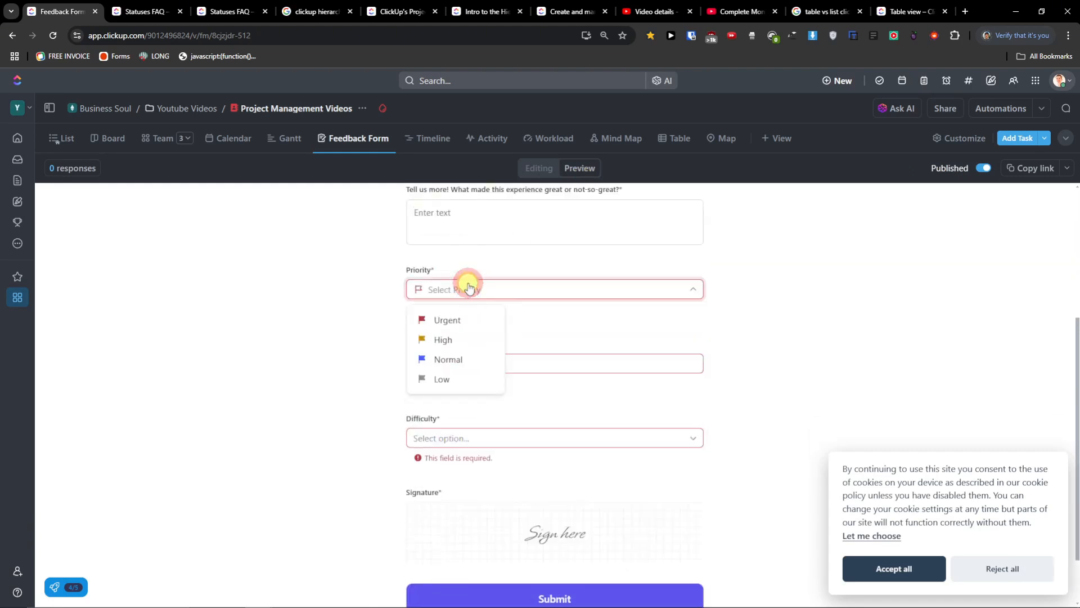
scroll(344, 373, "up", 2)
left_click(342, 375)
scroll(356, 374, "up", 2)
scroll(446, 407, "down", 5)
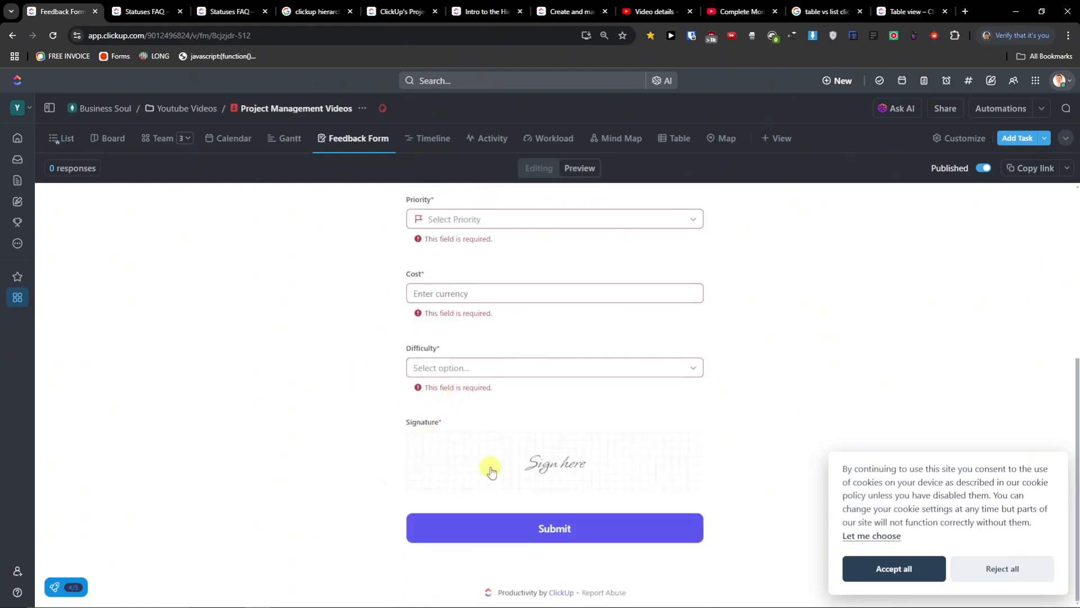
scroll(573, 472, "up", 5)
left_click(538, 169)
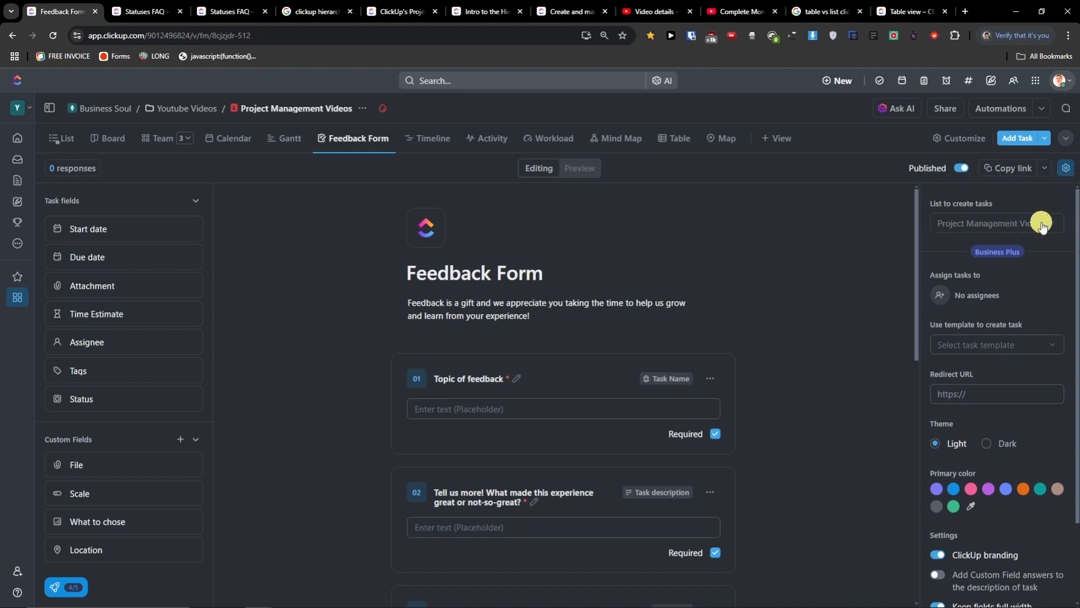
left_click(1048, 226)
scroll(549, 427, "down", 2)
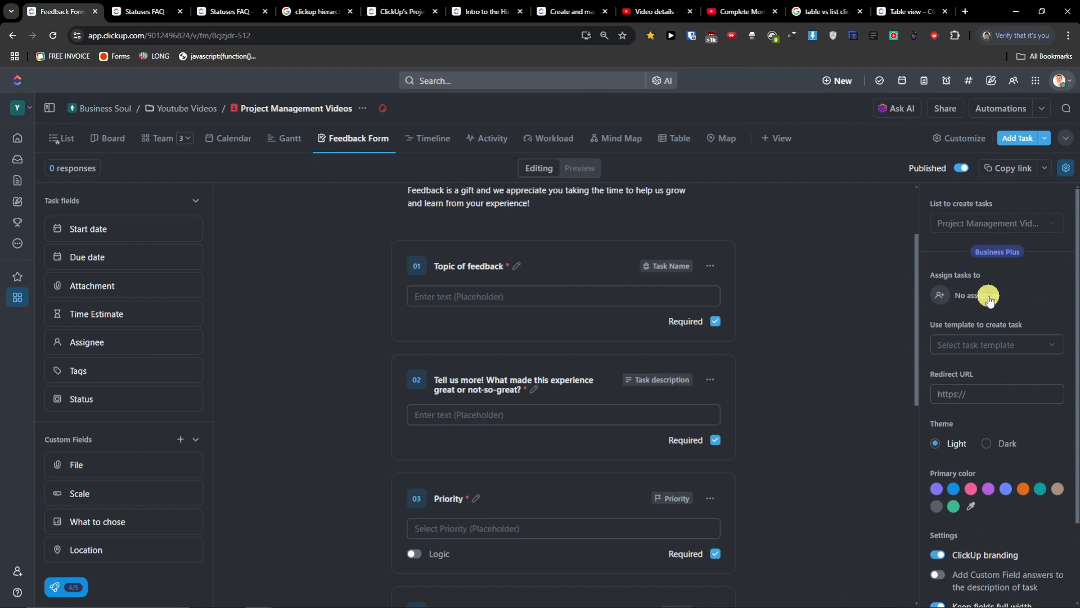
left_click(990, 298)
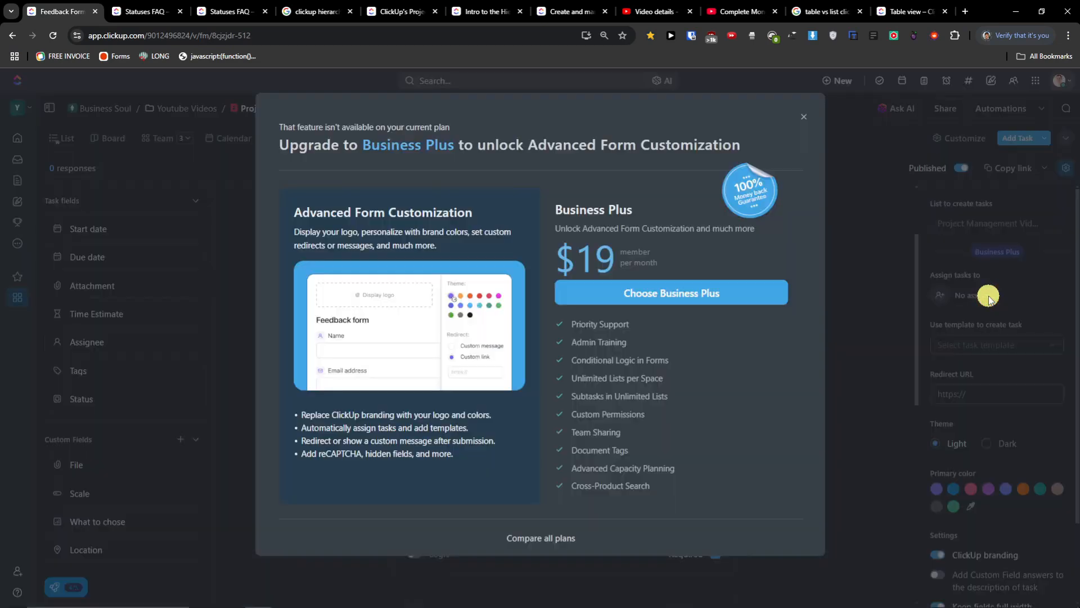
left_click(807, 118)
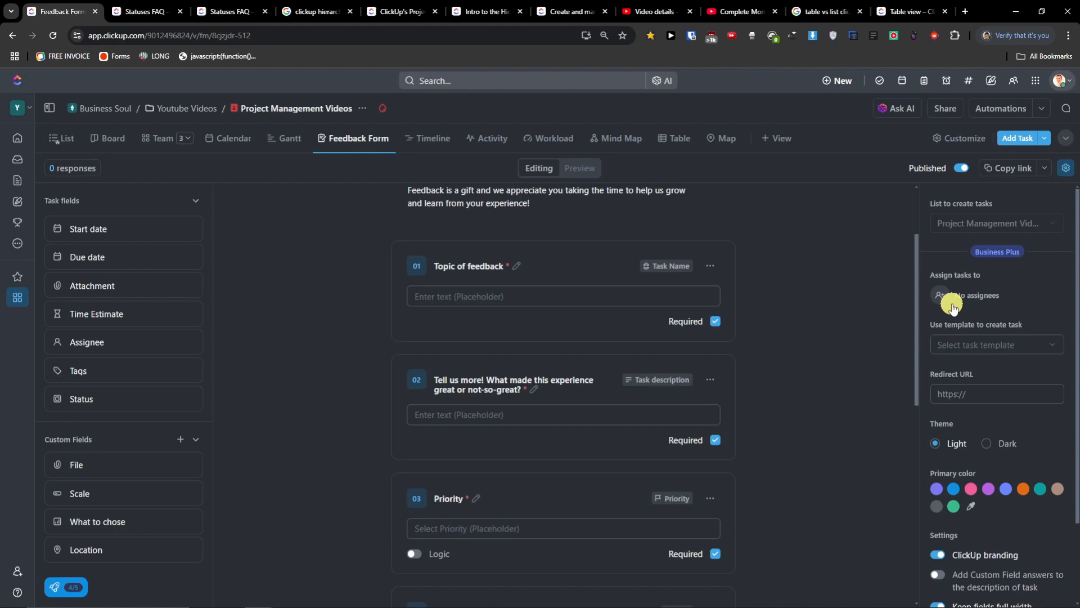
left_click(1030, 351)
left_click(805, 111)
scroll(978, 325, "down", 2)
left_click(979, 295)
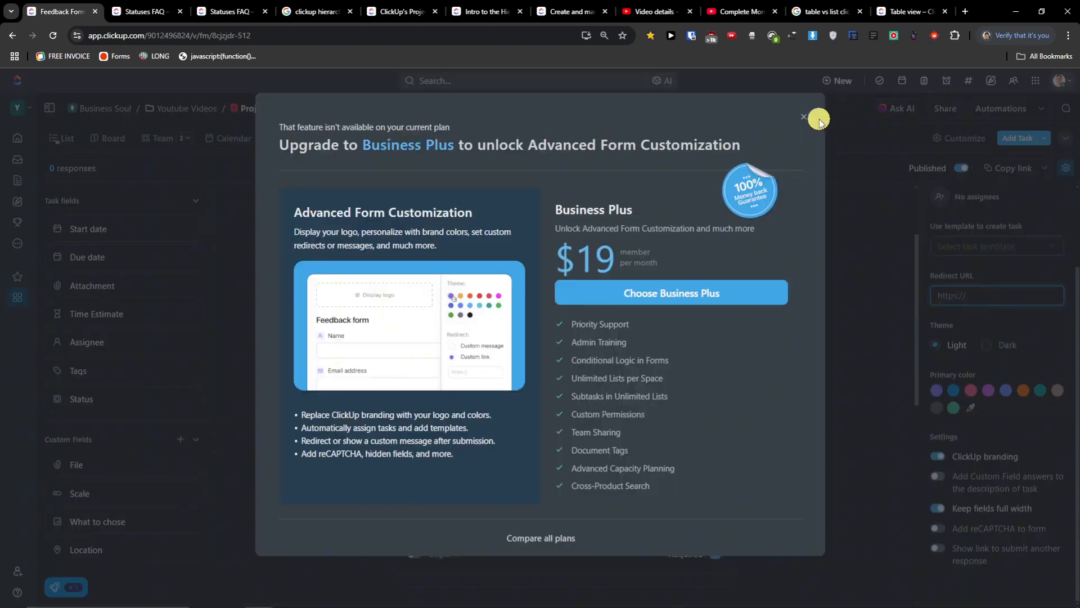
left_click(808, 117)
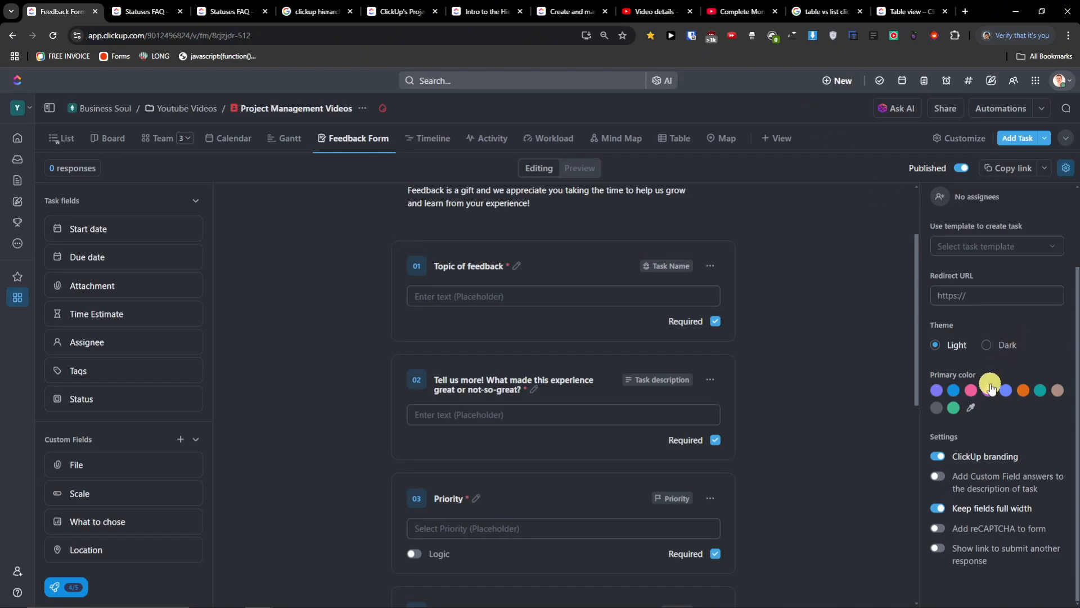
left_click(975, 394)
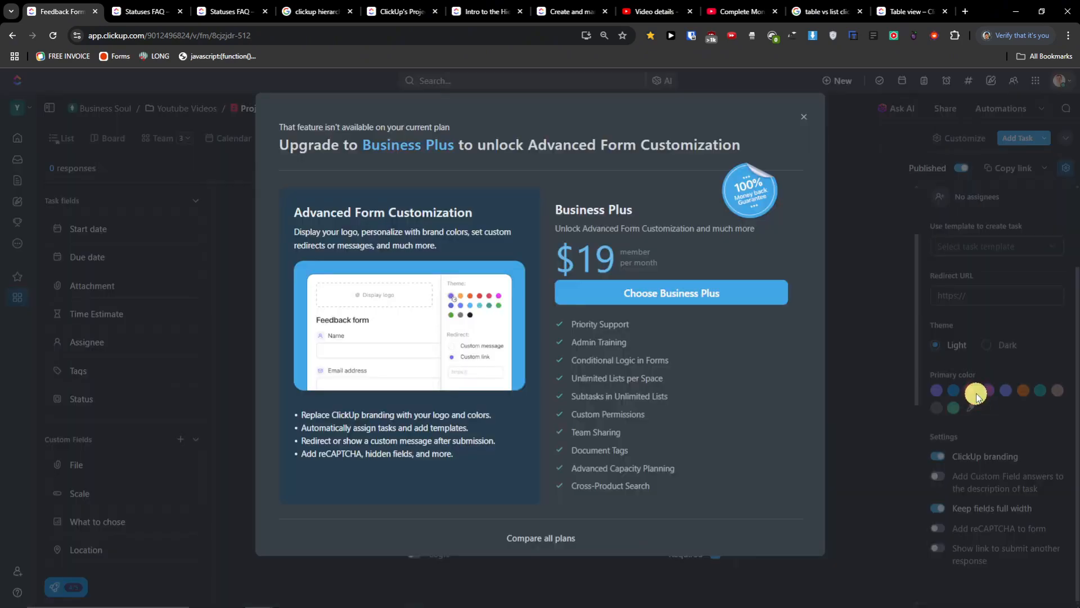
left_click(804, 116)
left_click(943, 462)
left_click(803, 116)
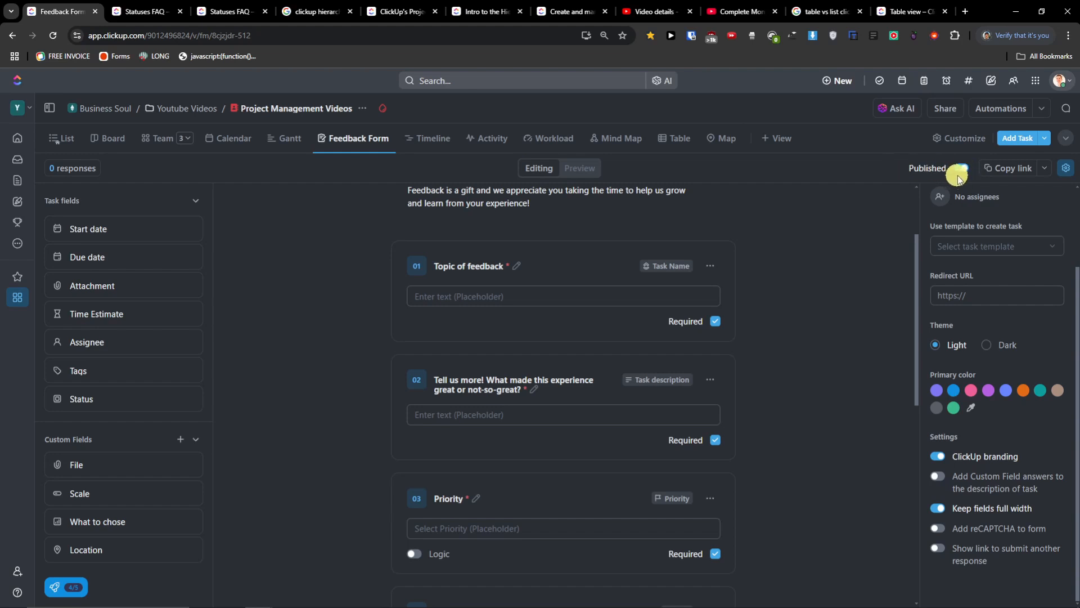
- Hide the form settings panel and copy the form's public share link
left_click(1067, 169)
left_click(1067, 169)
left_click(1066, 168)
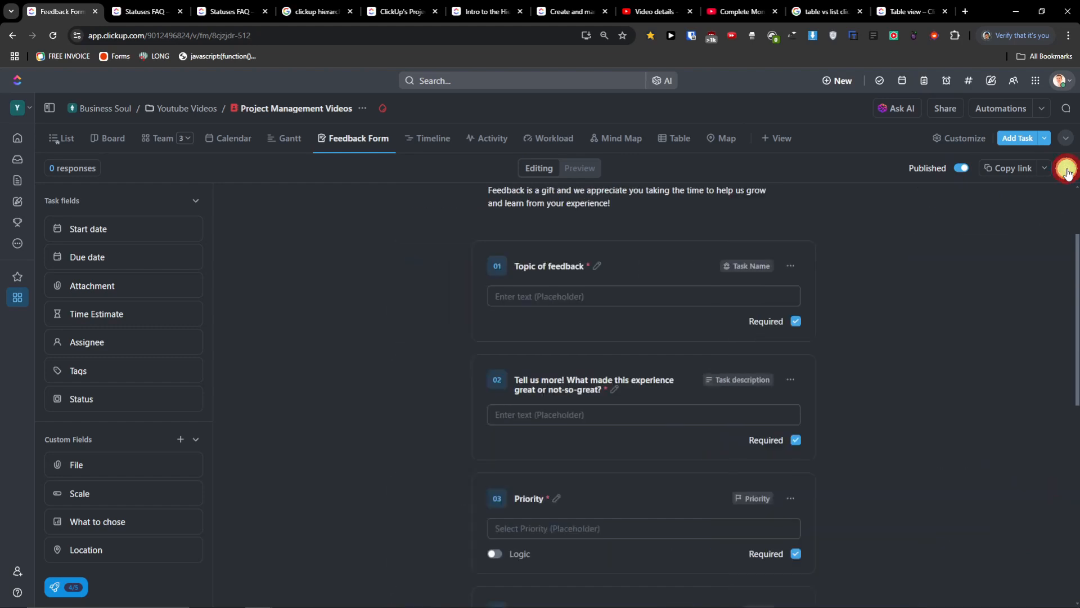
left_click(1045, 167)
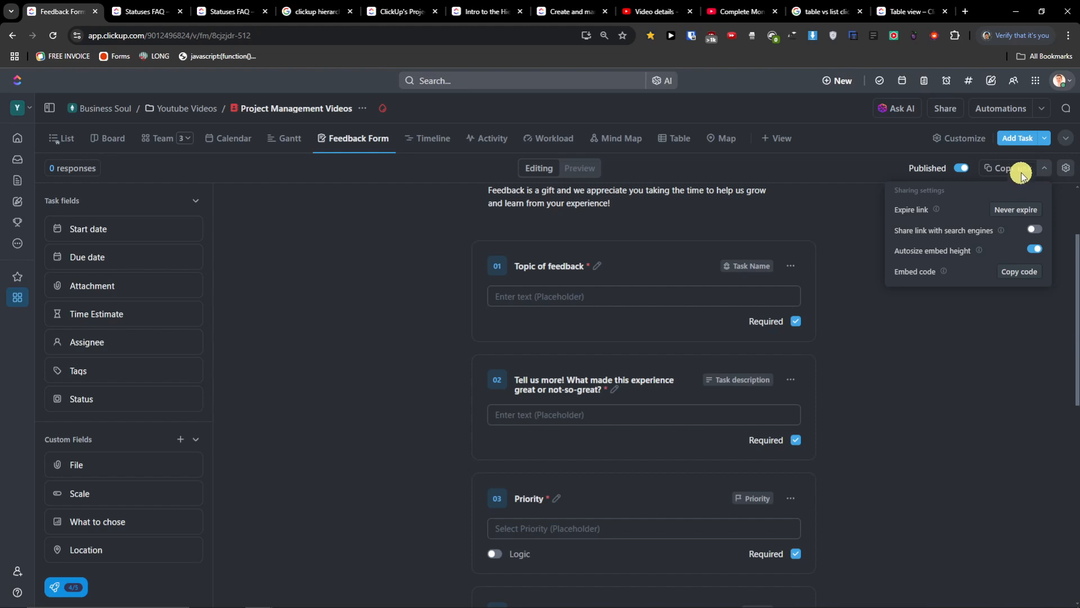
left_click(1019, 169)
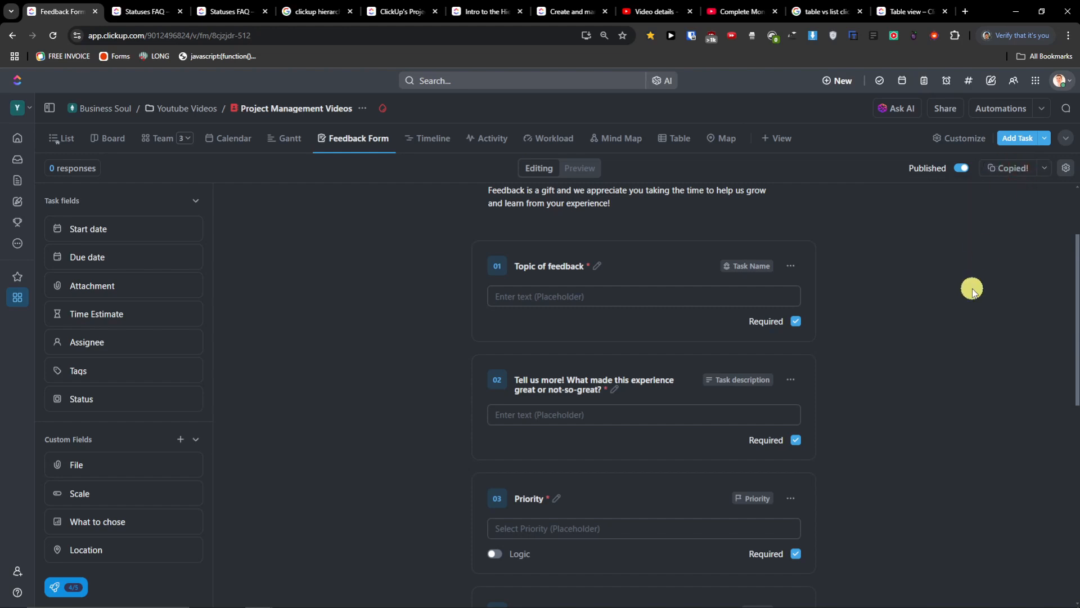
- Open the copied form link in an Incognito window, review the live form, then close it
key("ctrl+shift+n")
key("ctrl+v")
key("Return")
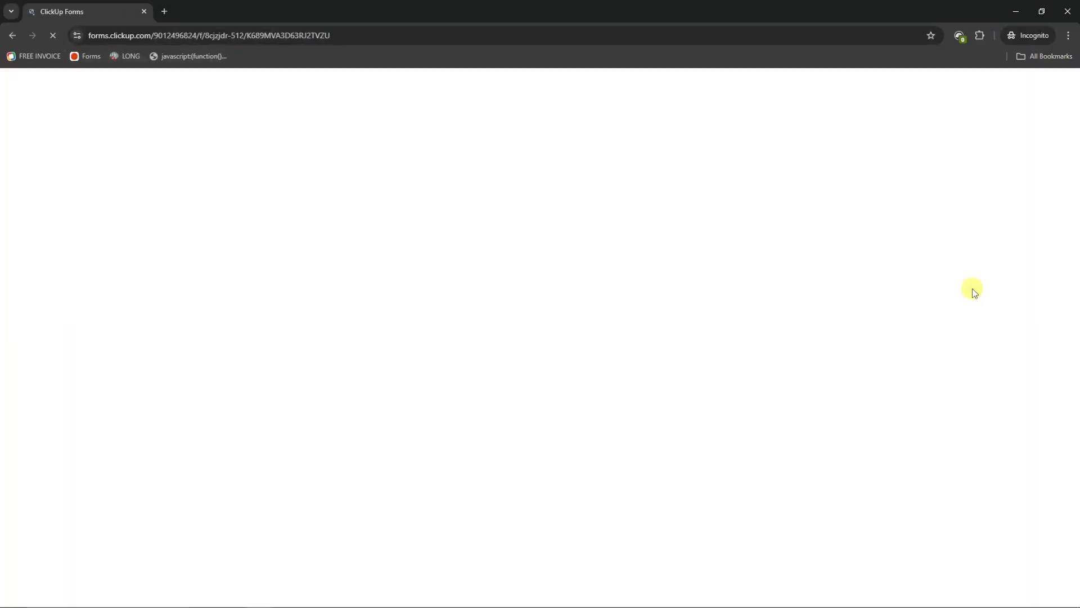
scroll(482, 297, "down", 6)
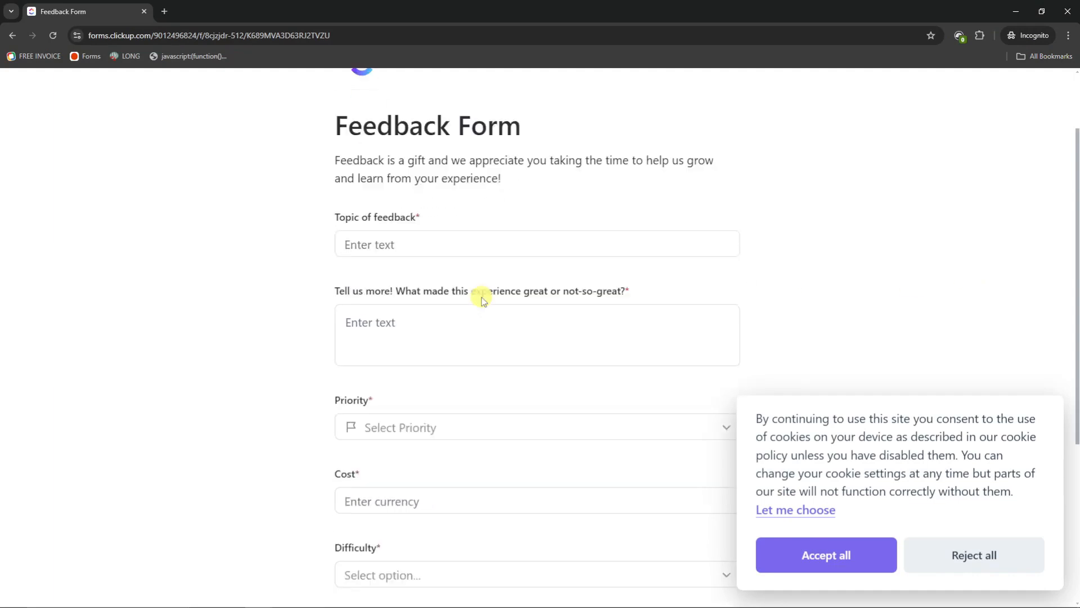
scroll(405, 185, "up", 2)
scroll(406, 185, "up", 2)
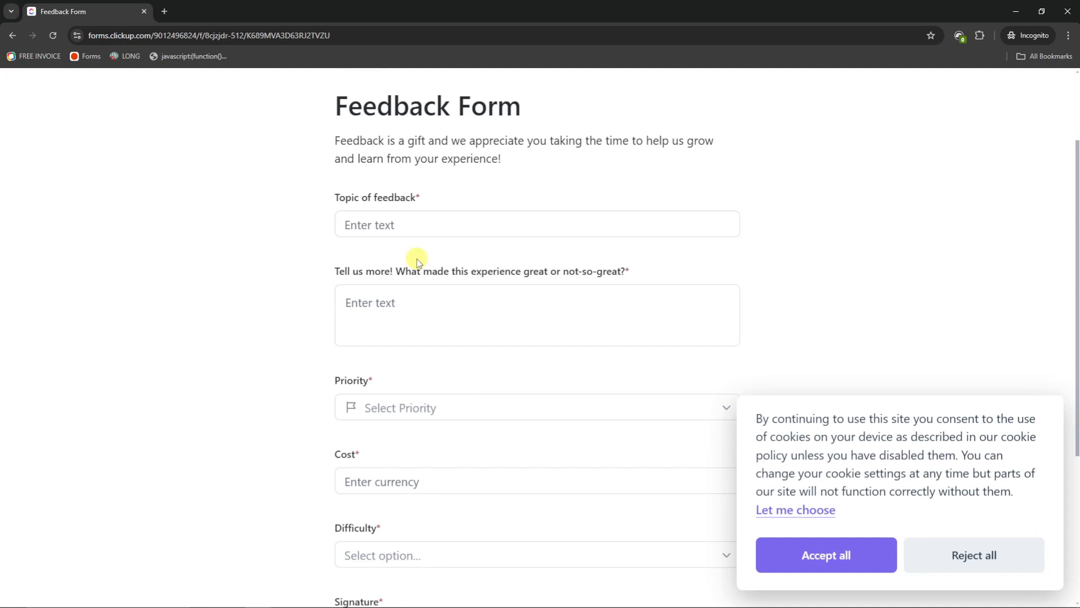
left_click(1068, 12)
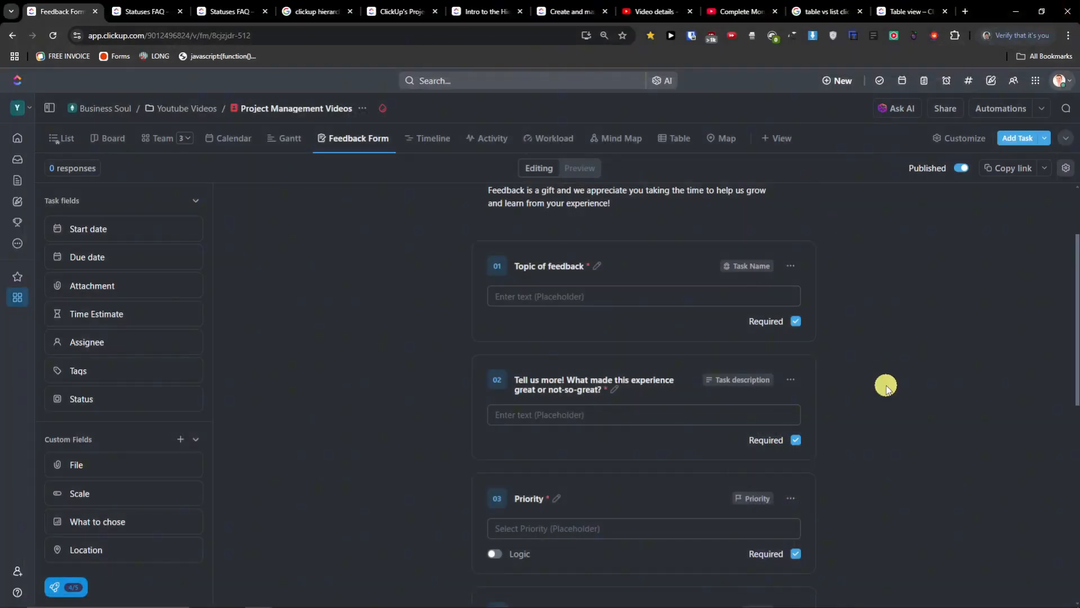
scroll(887, 387, "up", 2)
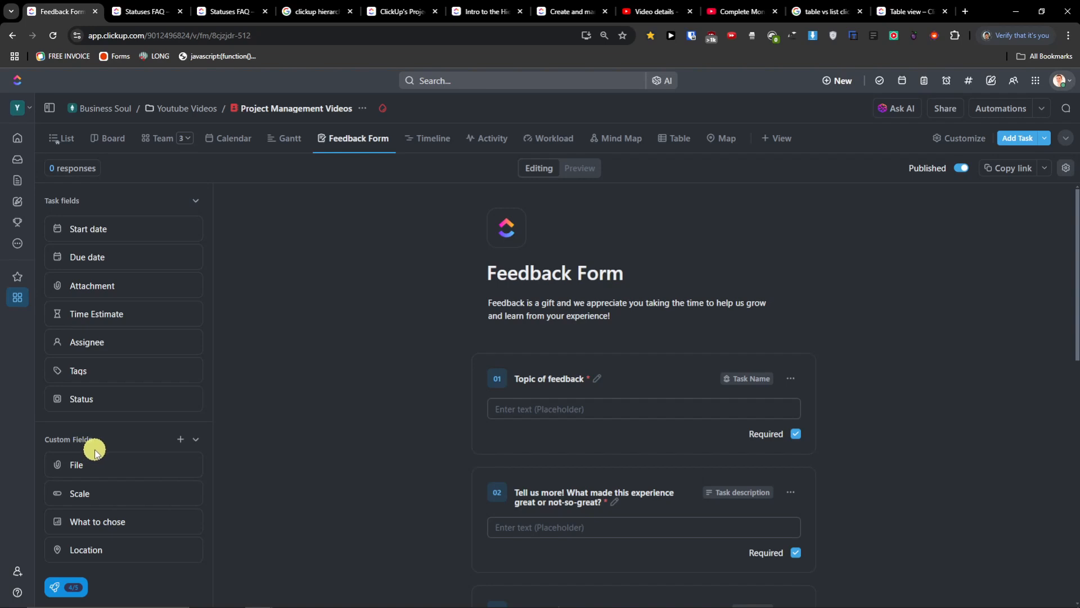
scroll(563, 388, "down", 10)
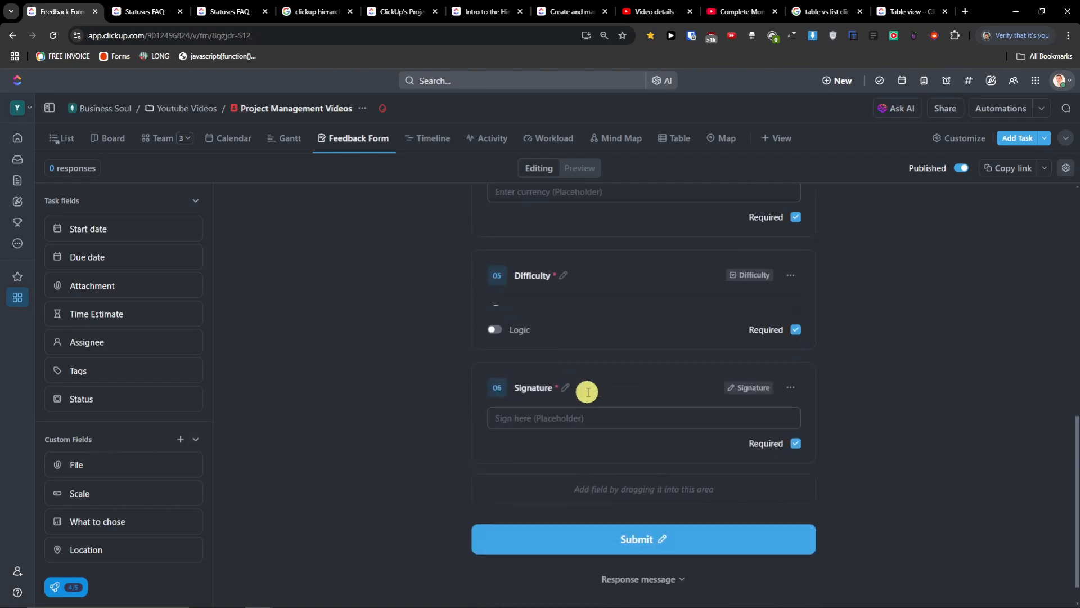
scroll(587, 392, "up", 1)
scroll(587, 392, "up", 2)
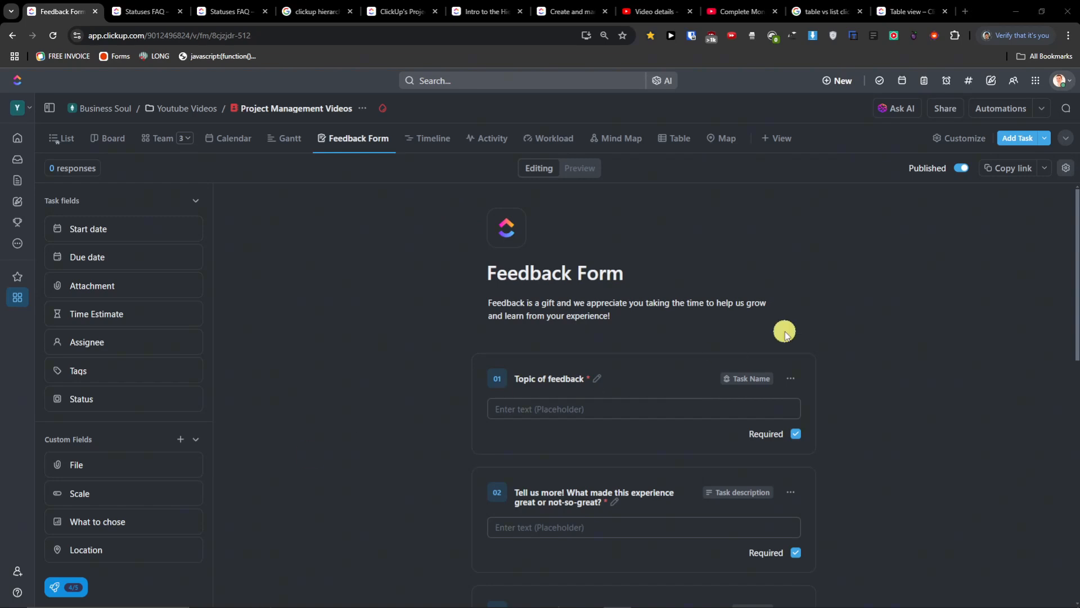
- Add a Doc view to Project Management Videos and place the cursor in its Untitled title
left_click(779, 145)
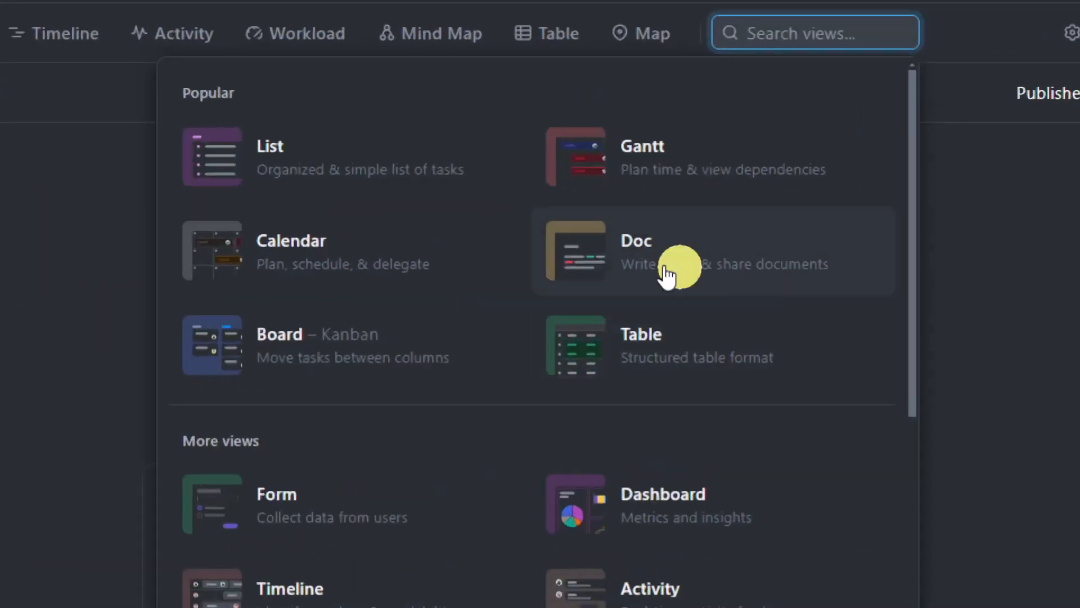
left_click(768, 270)
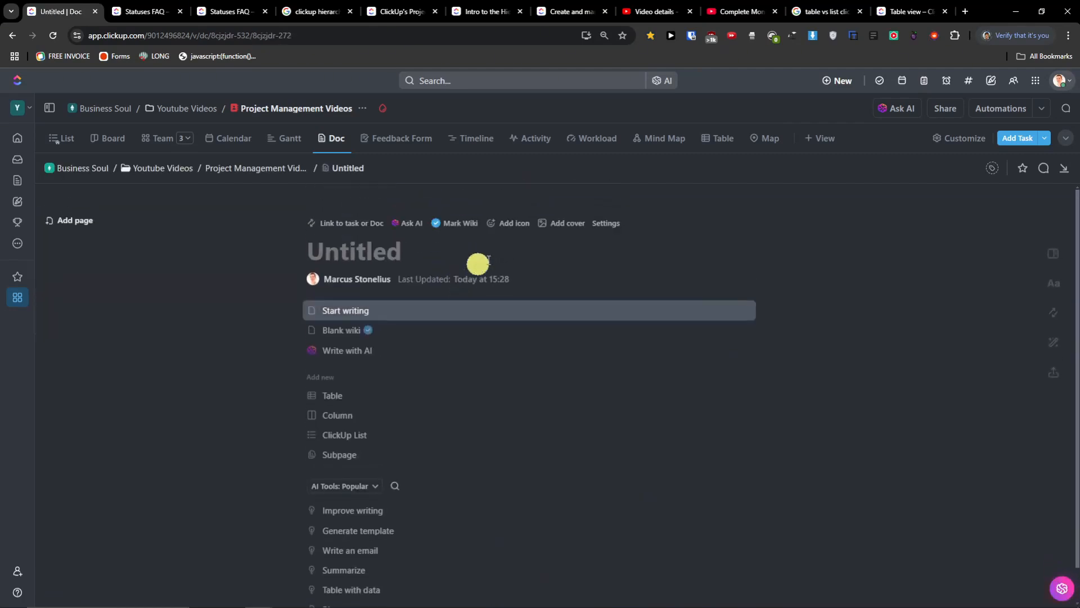
left_click(373, 262)
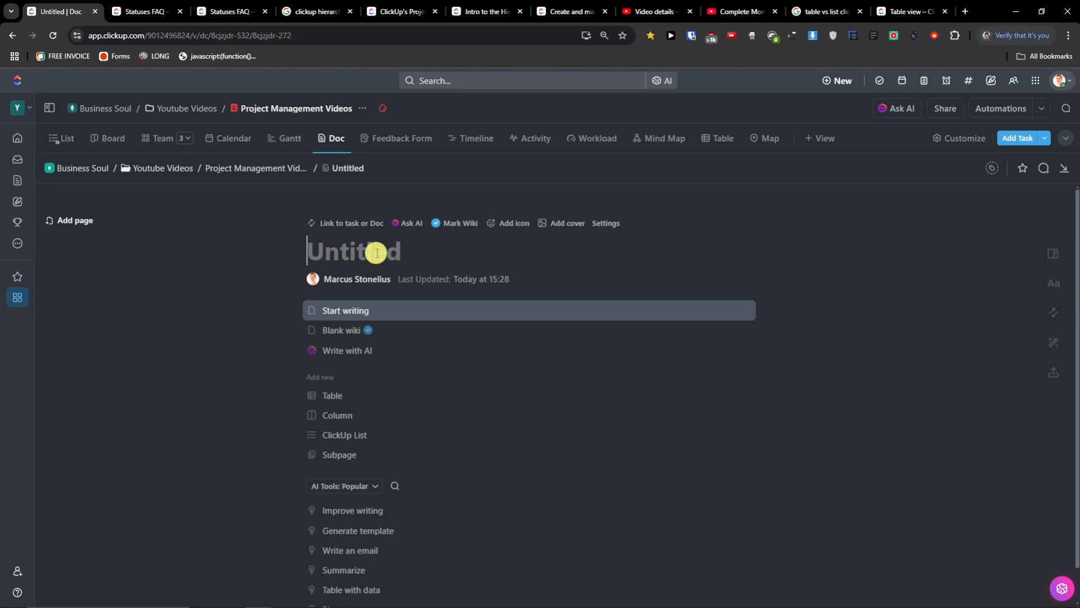
- Title the doc 'Youtube Ideas' and bring up the slash-command menu in the body
type("Youtube Ideas")
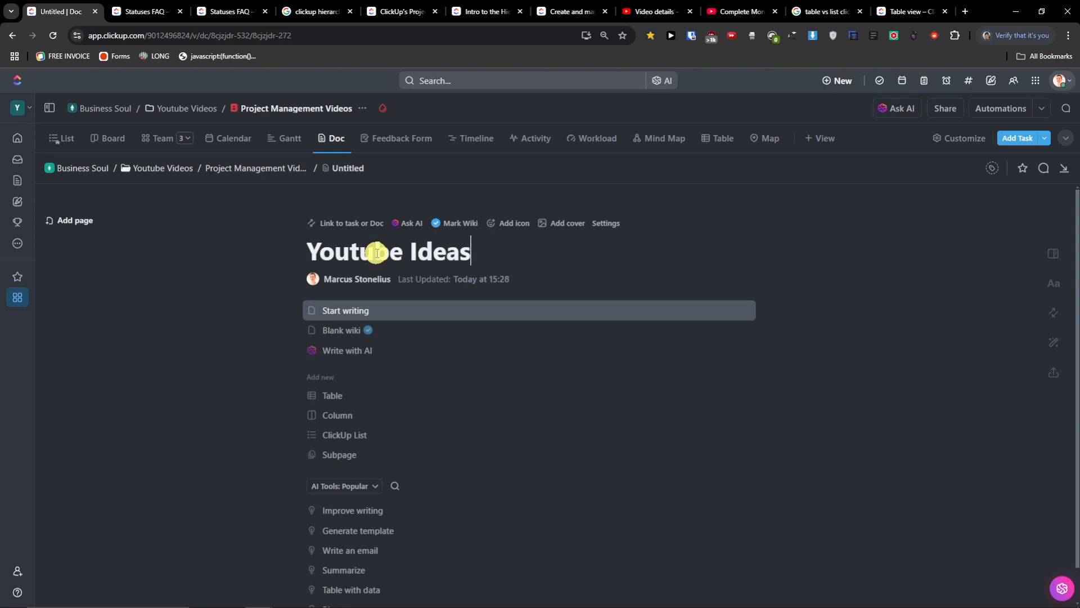
key("Return")
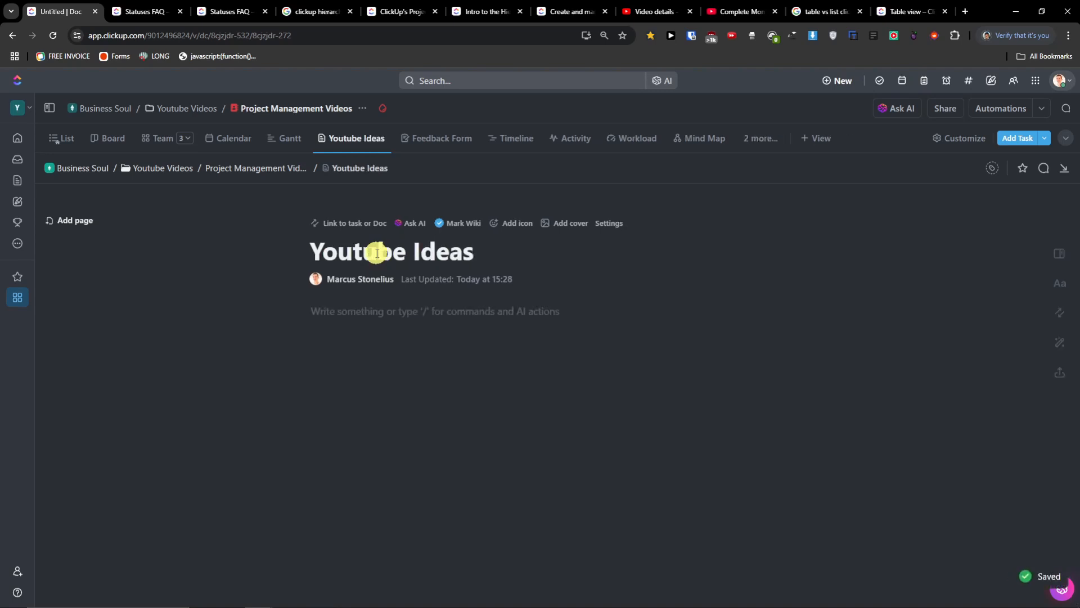
type("/")
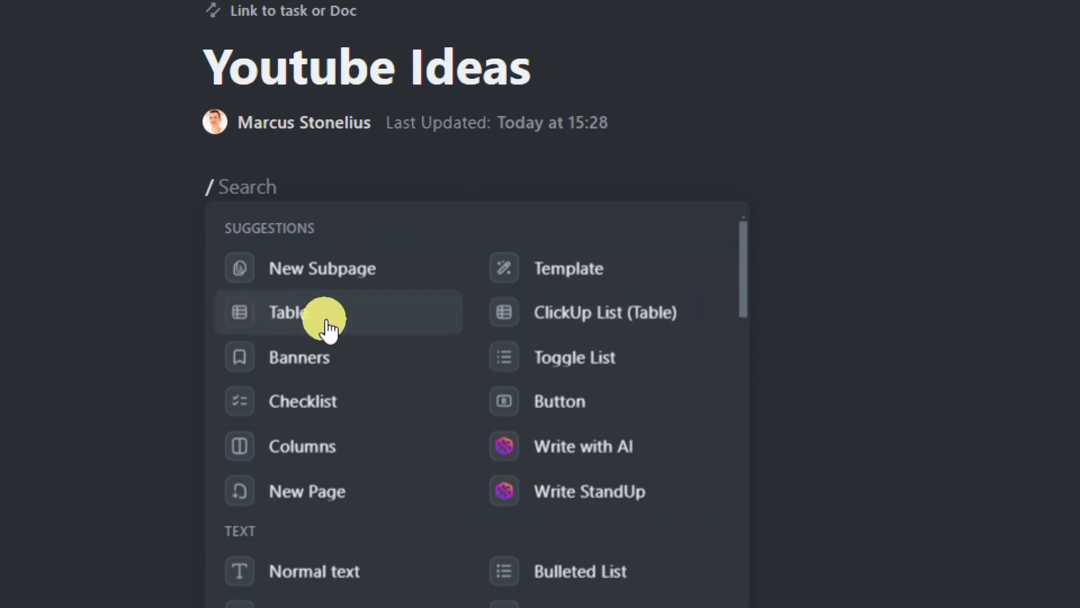
- Insert a toggle list with items 132, 23 and 213
left_click(632, 372)
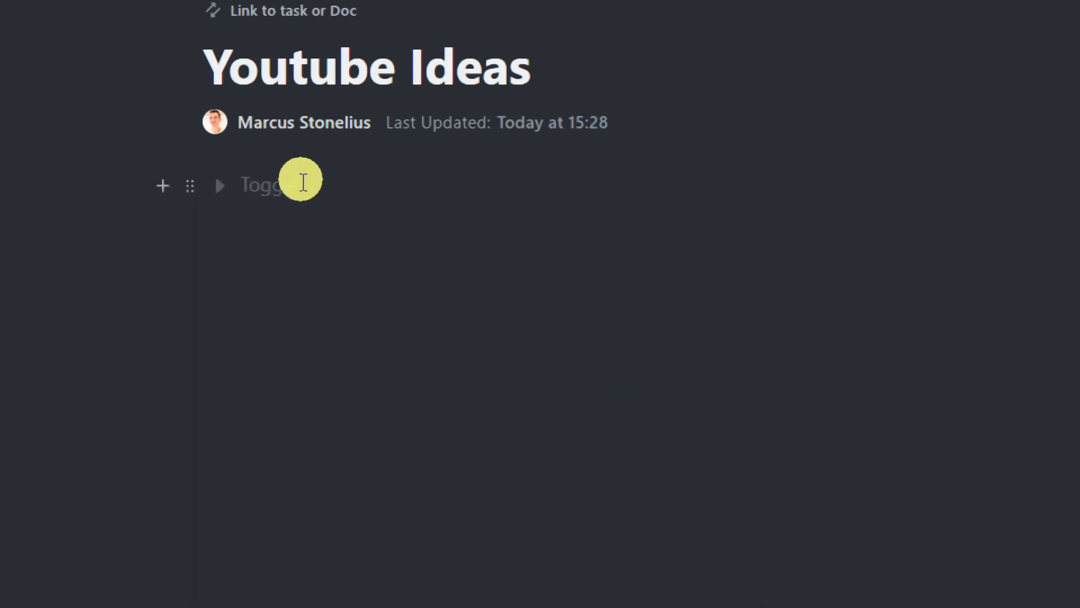
left_click(261, 186)
type("132")
key("Return")
type("23")
key("Return")
type("213")
key("Return")
key("Return")
- Reopen the slash menu on the next line and browse the available blocks
type("/")
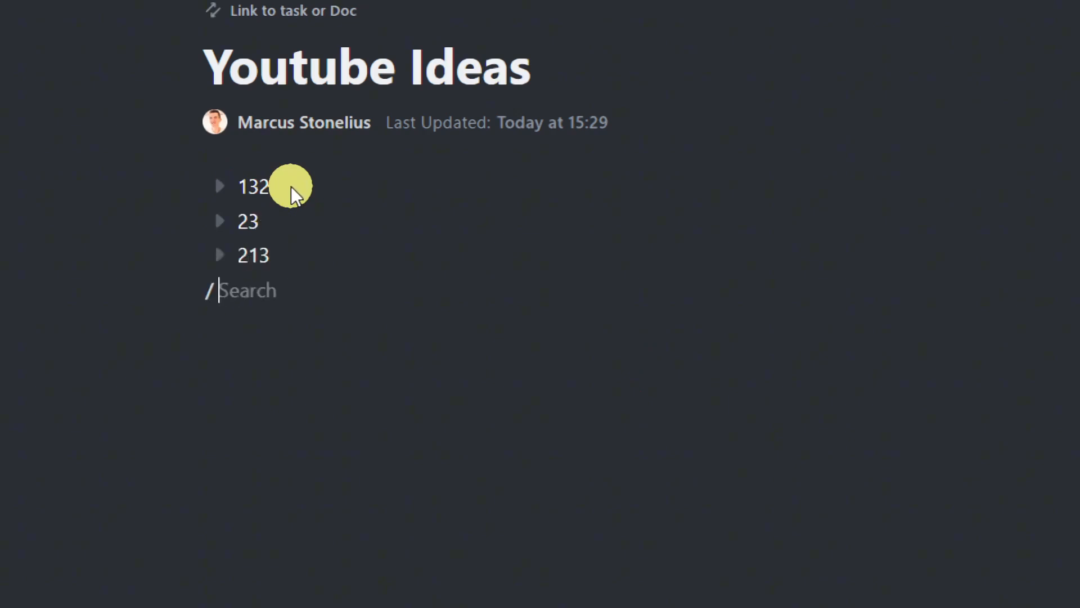
scroll(484, 180, "down", 3)
scroll(563, 163, "up", 3)
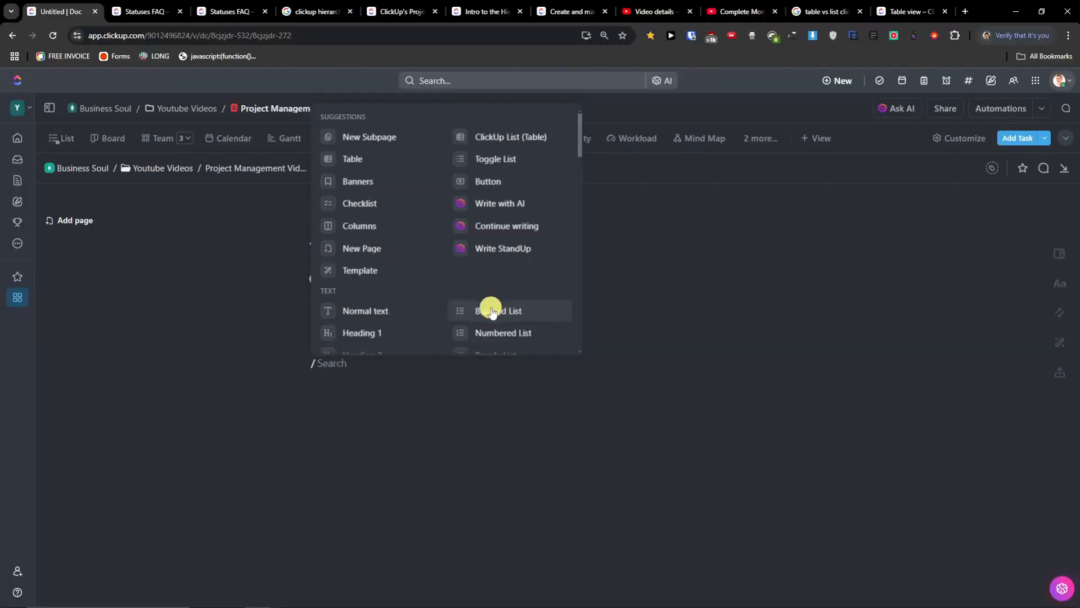
scroll(489, 304, "down", 3)
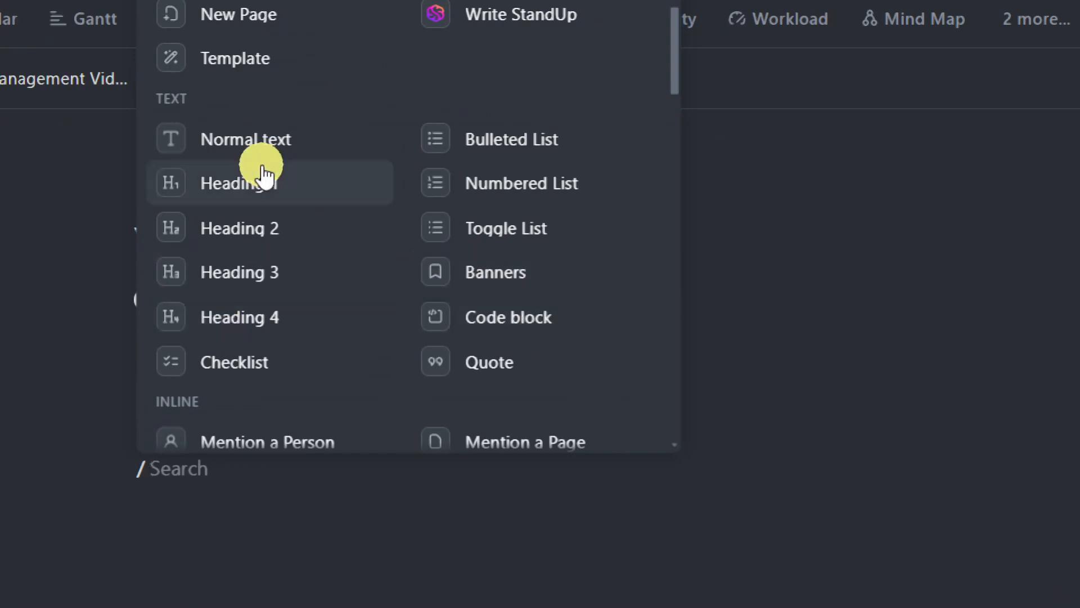
scroll(360, 309, "down", 3)
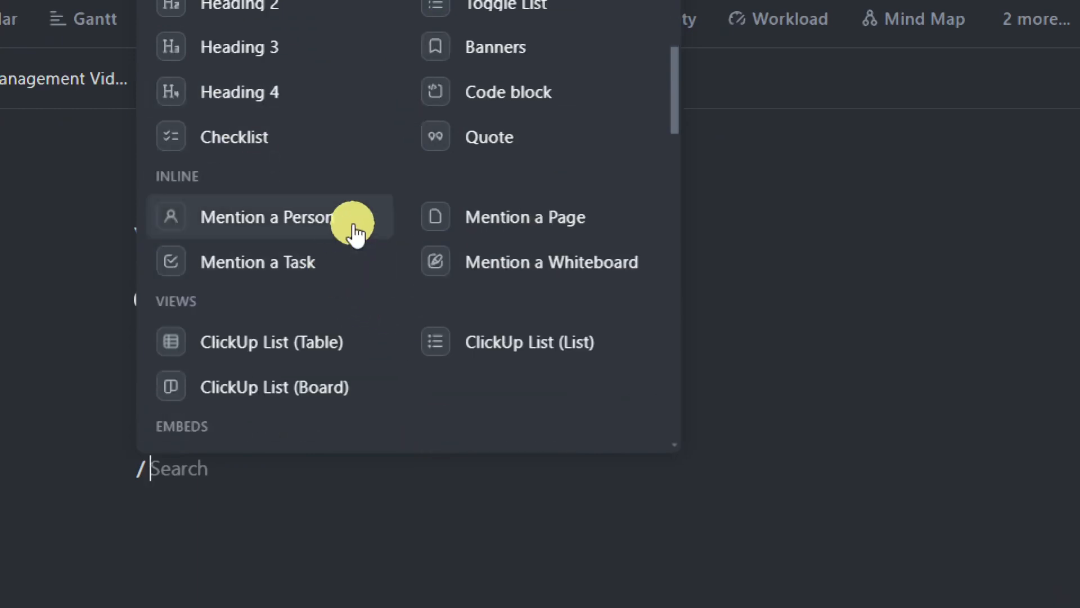
scroll(349, 256, "down", 3)
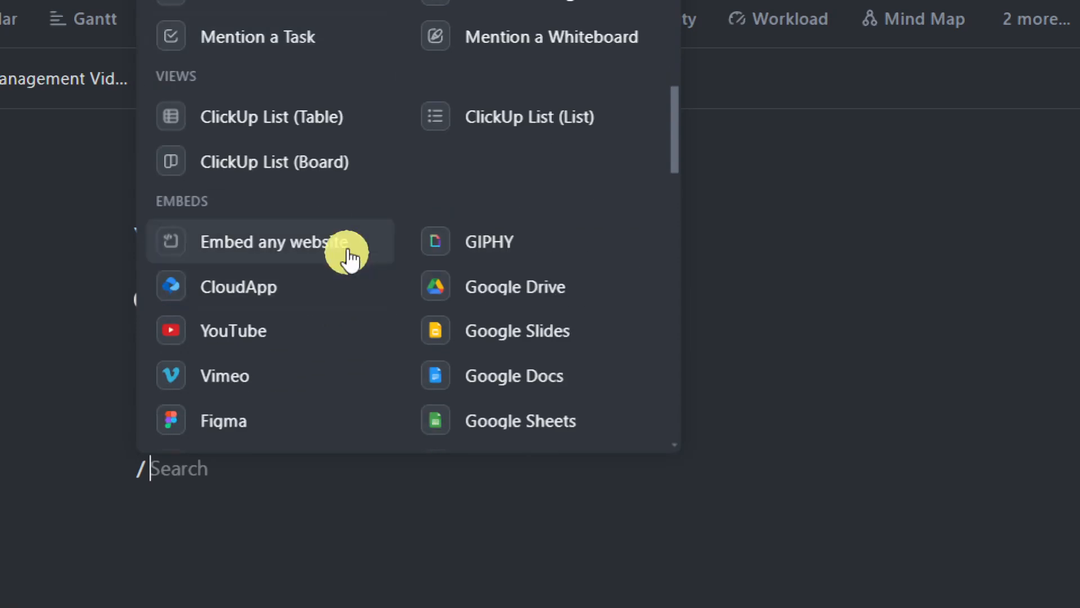
scroll(372, 256, "up", 3)
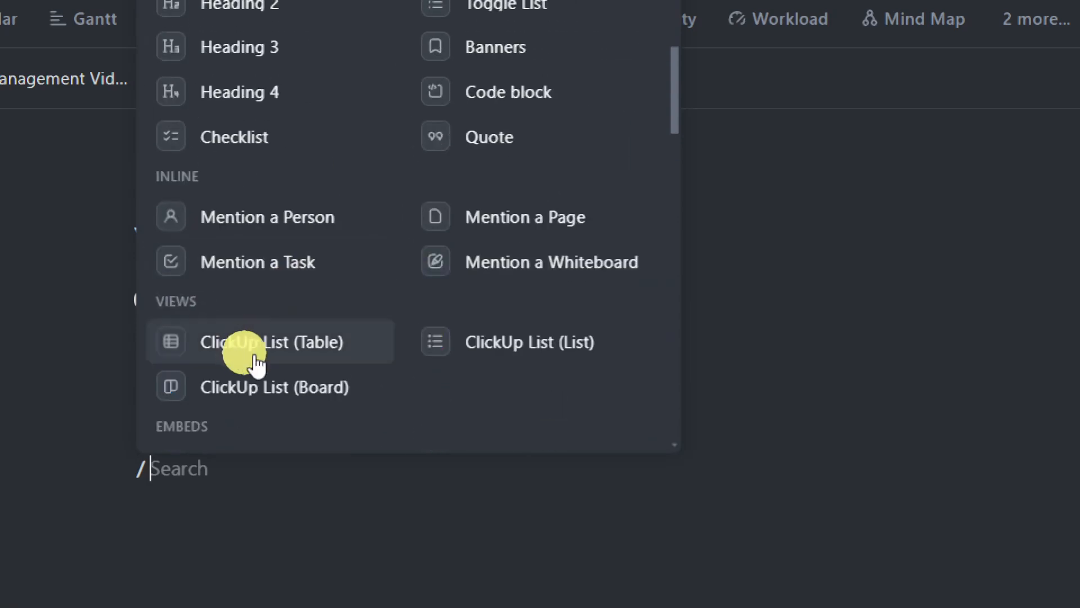
- Embed the Project Management Videos list from Business Soul > Youtube Videos as a task table
left_click(314, 362)
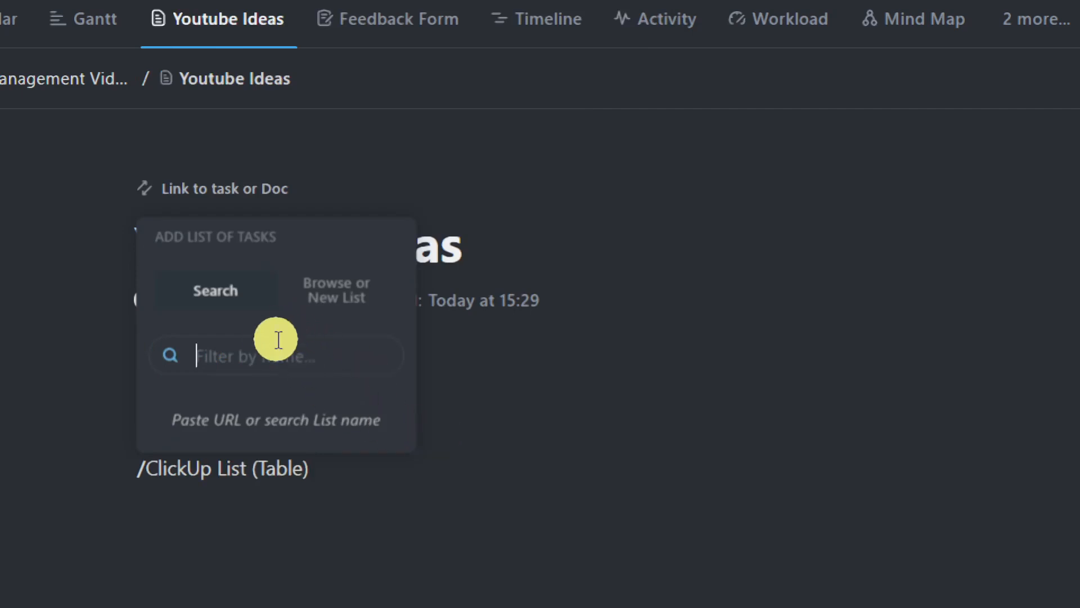
left_click(332, 285)
left_click(350, 429)
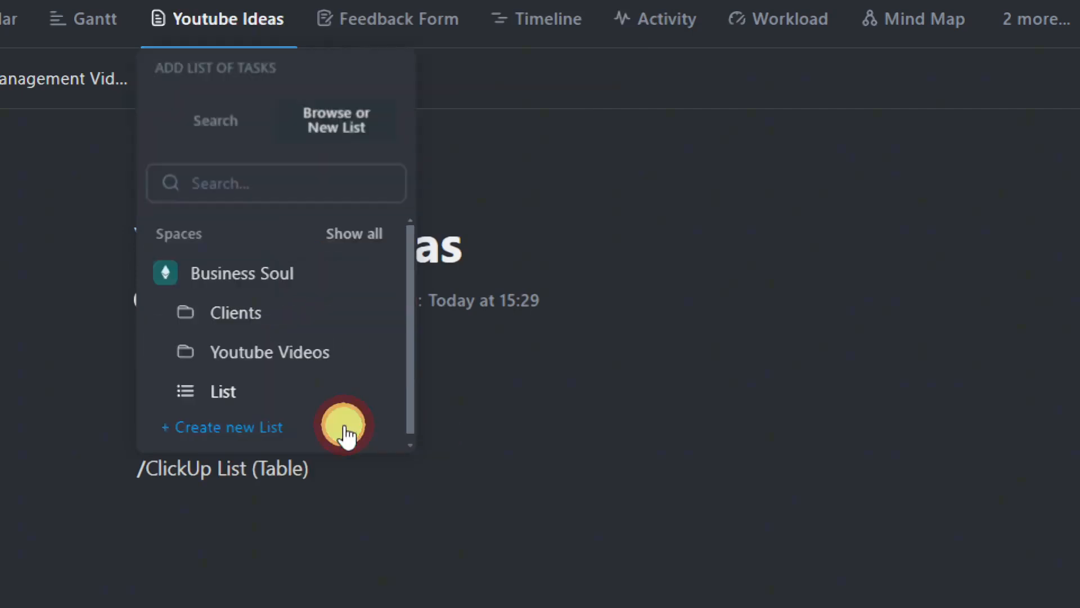
left_click(290, 355)
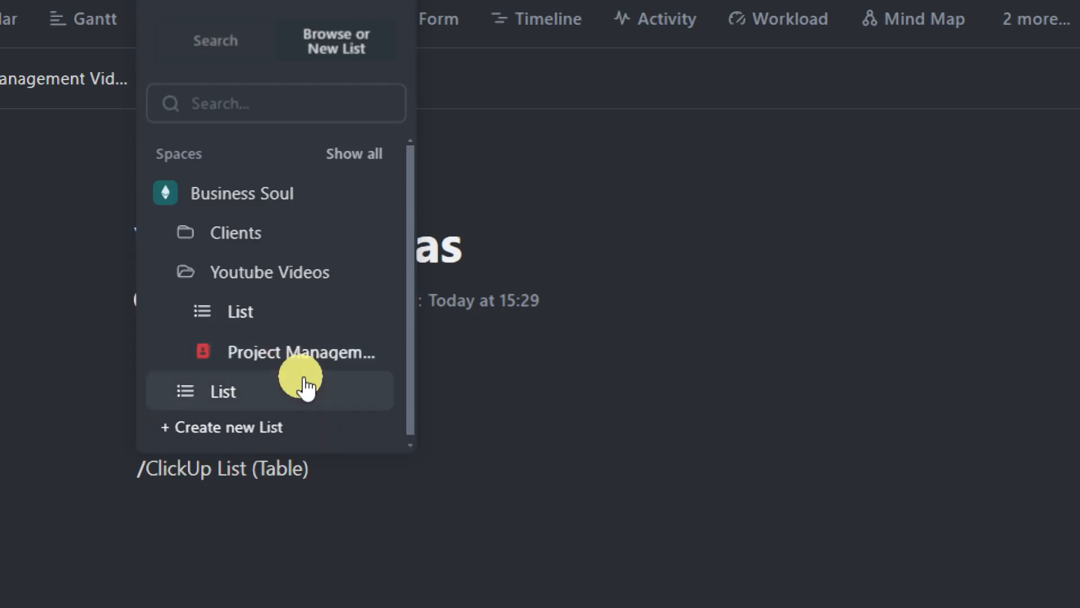
left_click(313, 354)
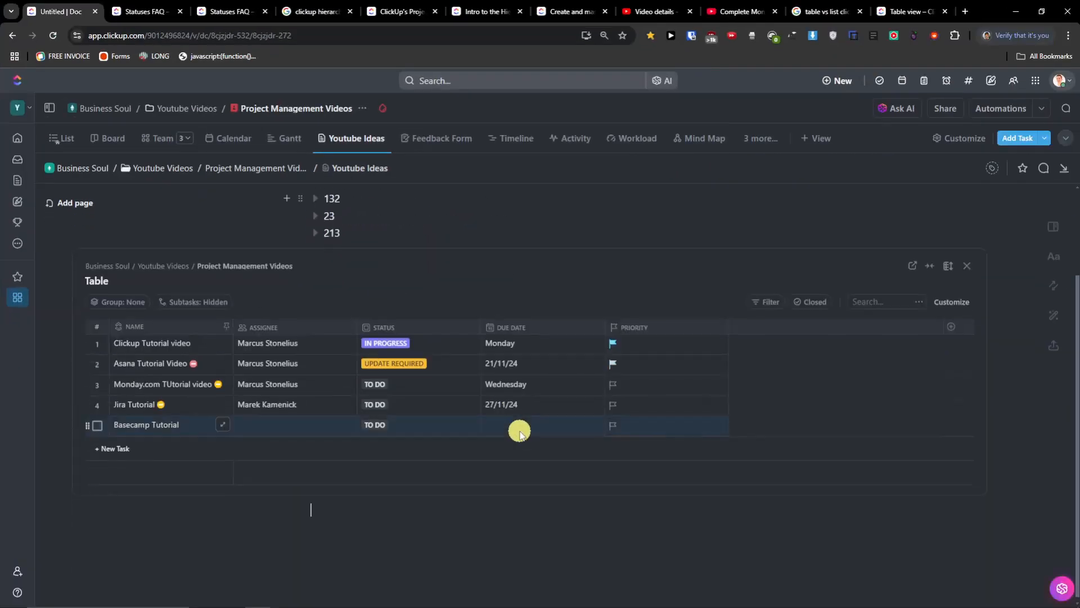
- Toggle the table between full and centred width, then start a new slash command below it
scroll(521, 433, "up", 2)
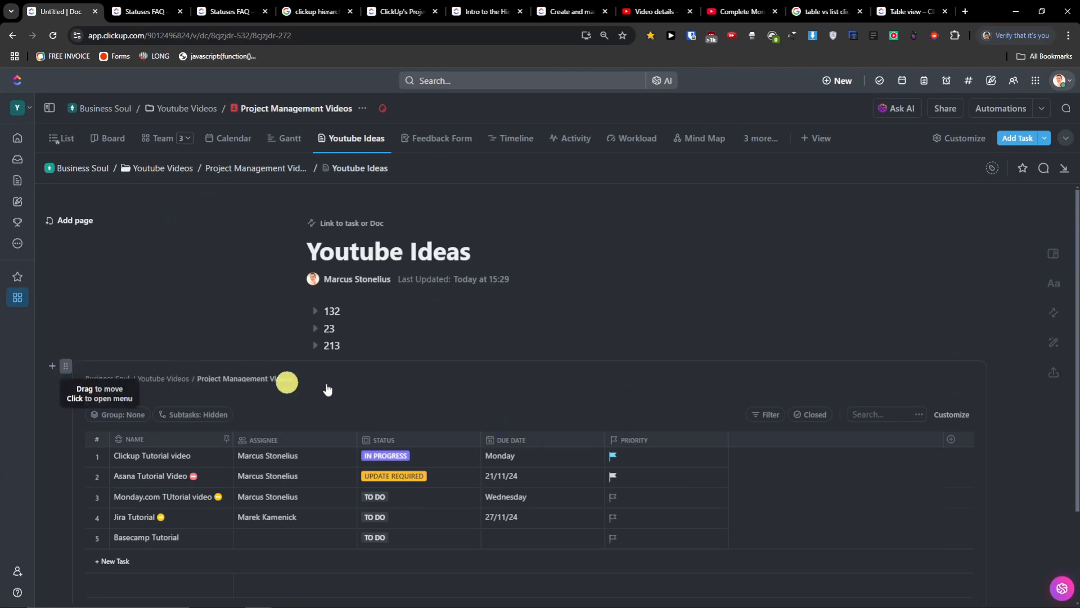
left_click(932, 382)
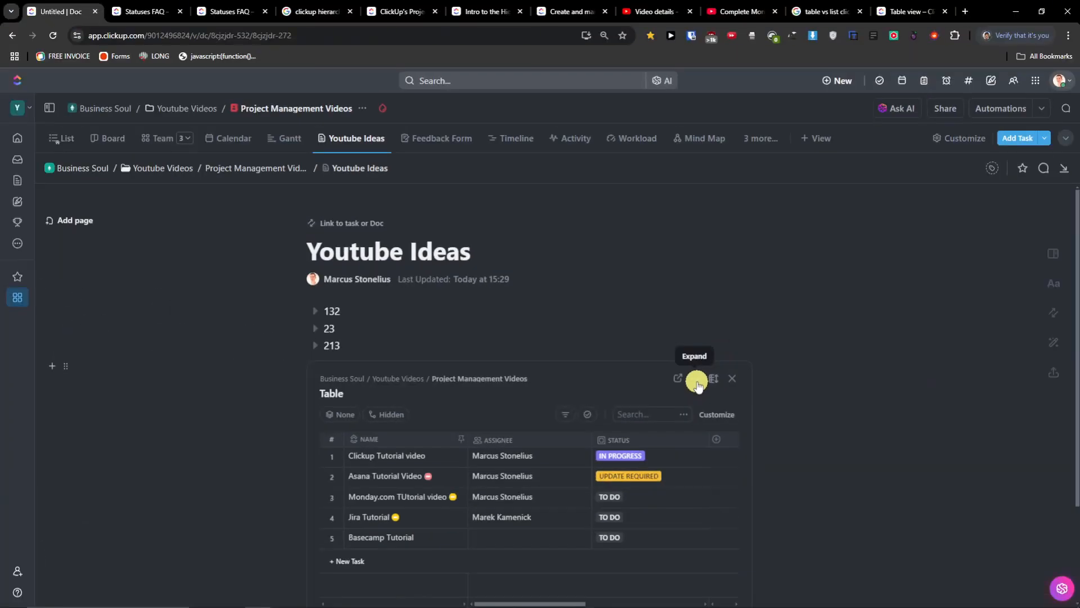
left_click(697, 381)
left_click(927, 385)
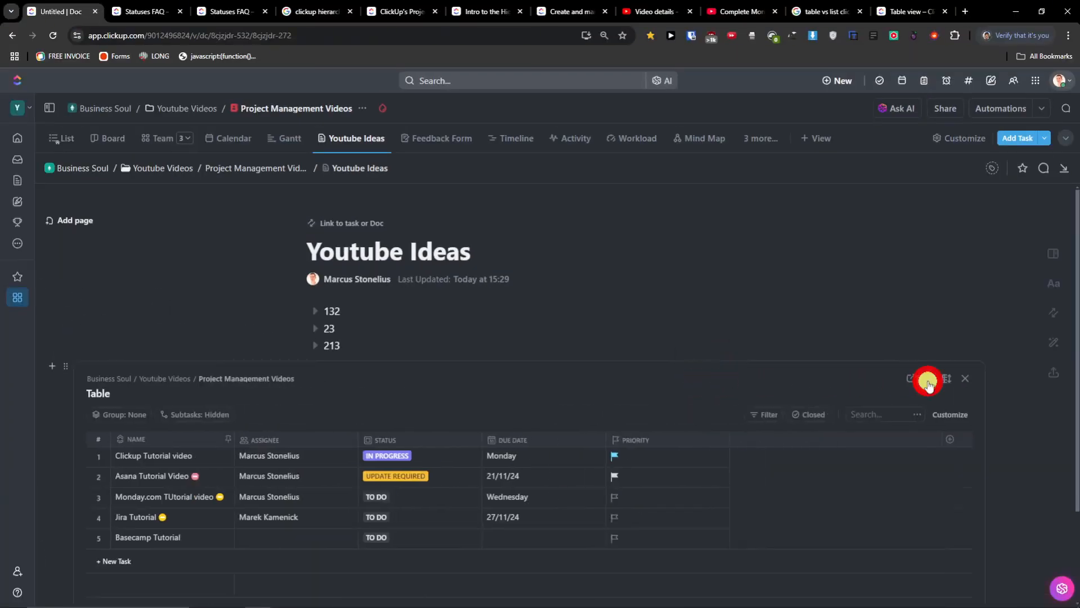
scroll(422, 362, "down", 2)
left_click(391, 530)
scroll(420, 451, "up", 2)
scroll(416, 453, "down", 2)
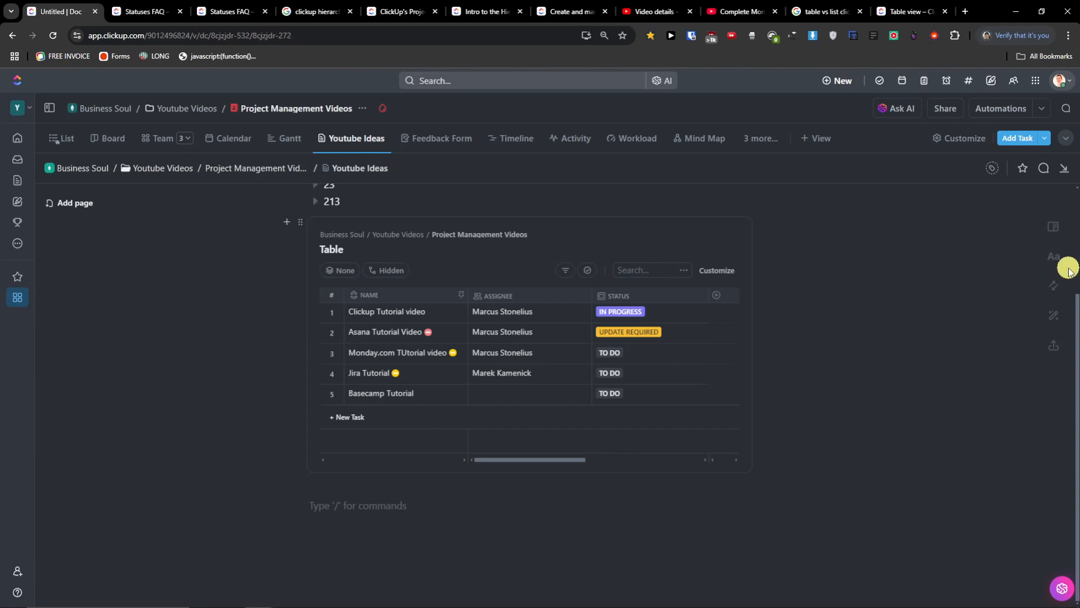
scroll(723, 434, "up", 2)
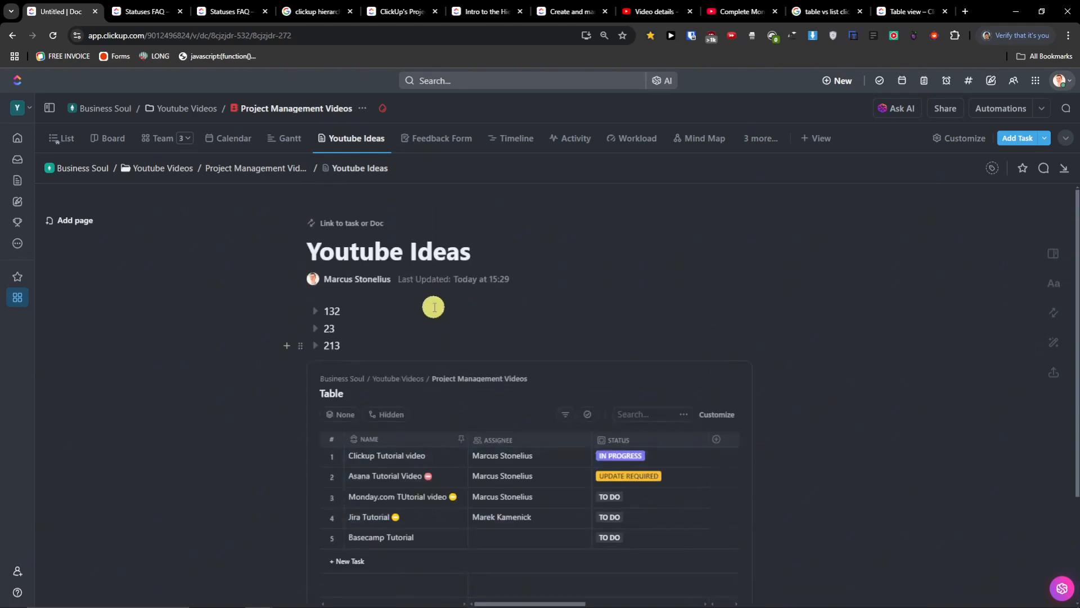
scroll(434, 307, "down", 2)
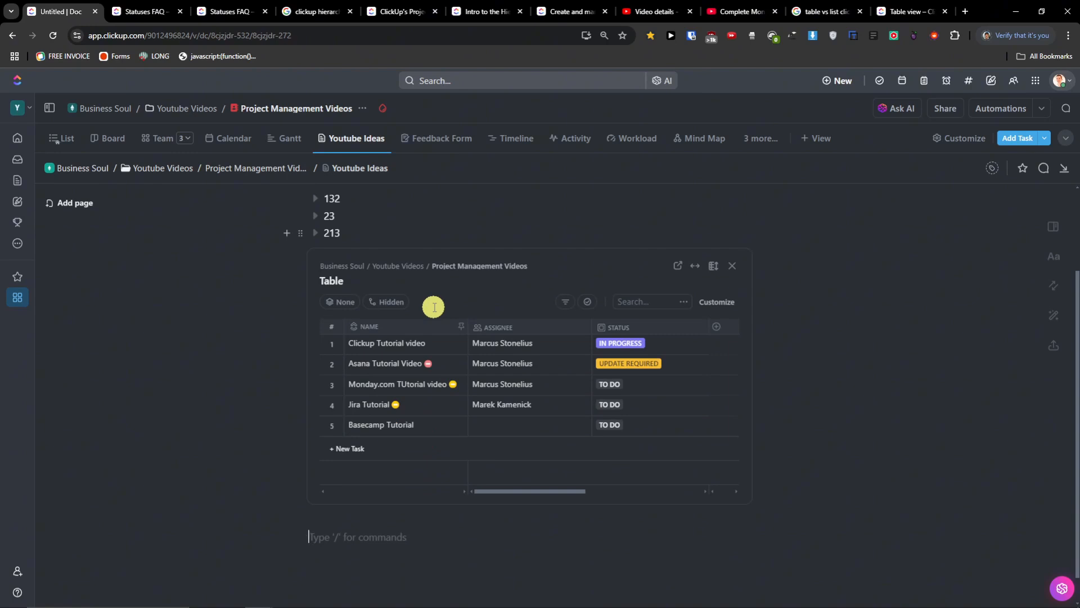
type("/")
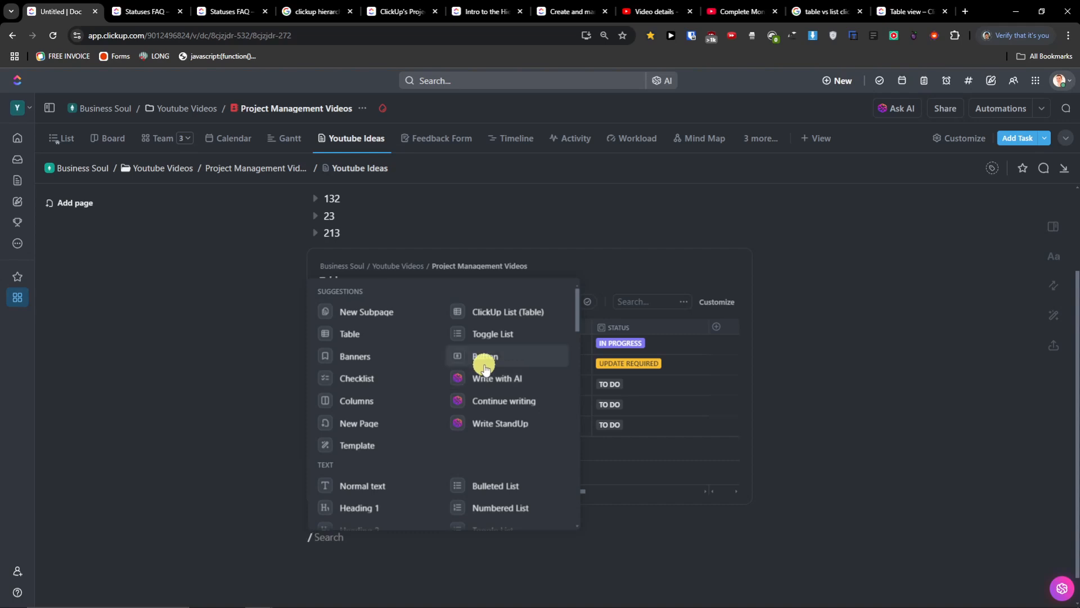
- Insert a 2 Columns block and mention yourself (Me) in the left column
left_click(357, 403)
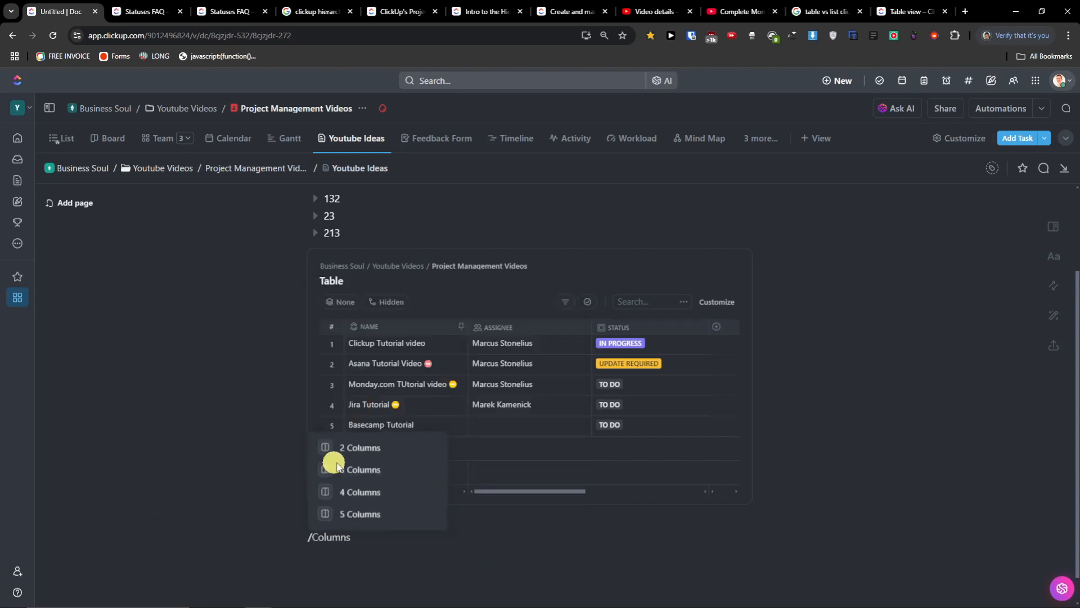
left_click(357, 448)
scroll(394, 489, "down", 1)
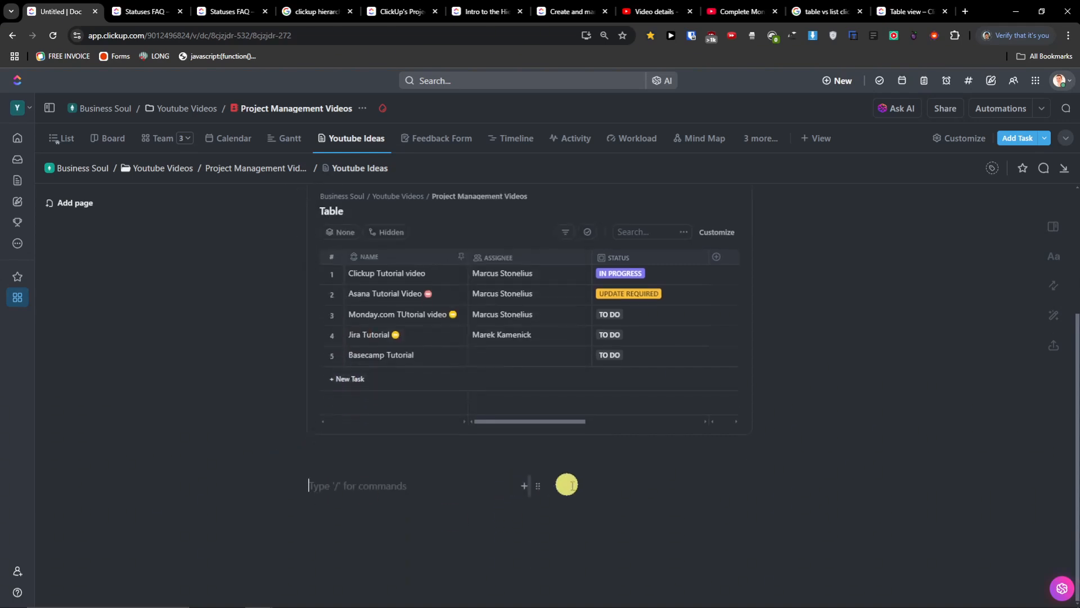
left_click(399, 482)
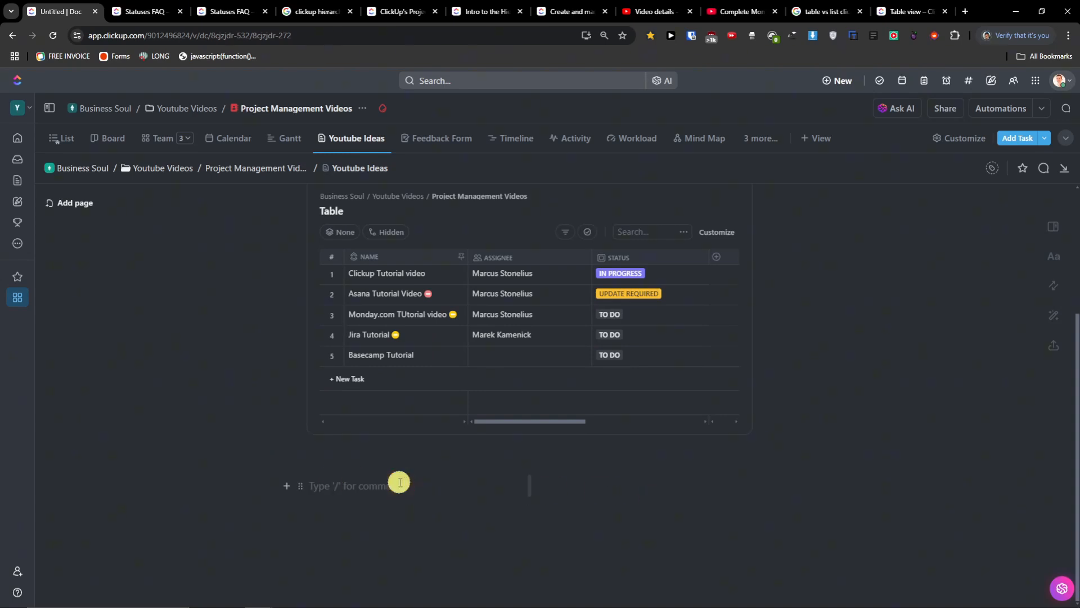
type("/")
scroll(419, 457, "down", 3)
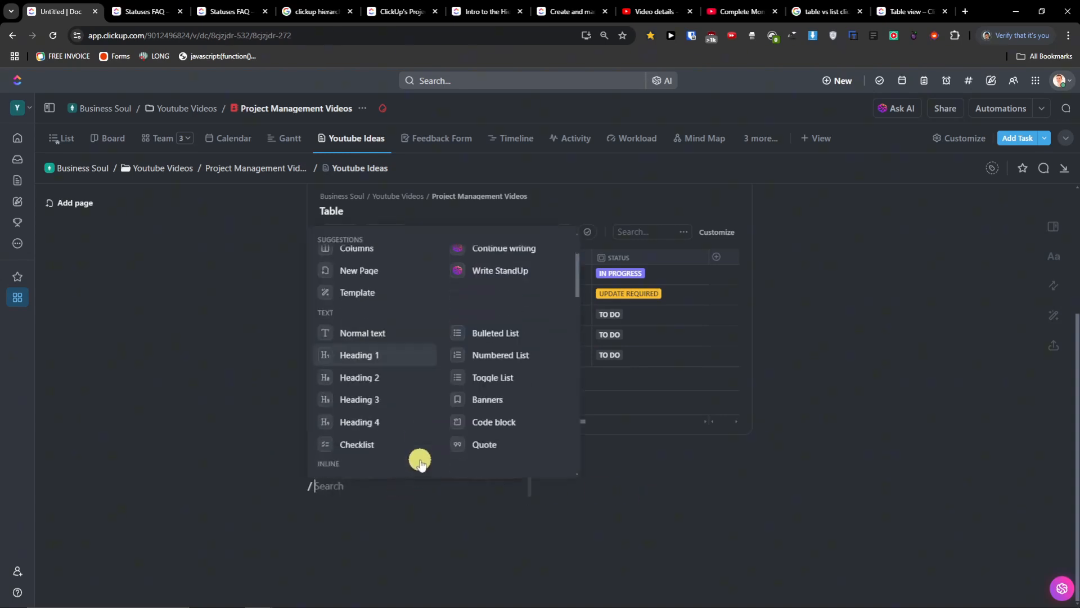
scroll(406, 438, "down", 1)
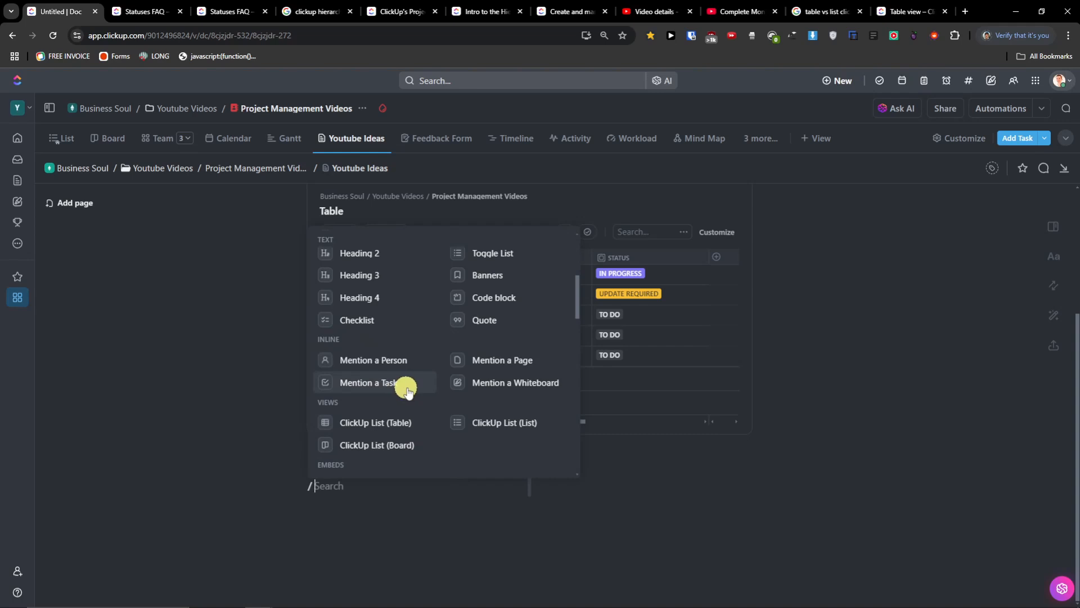
left_click(415, 363)
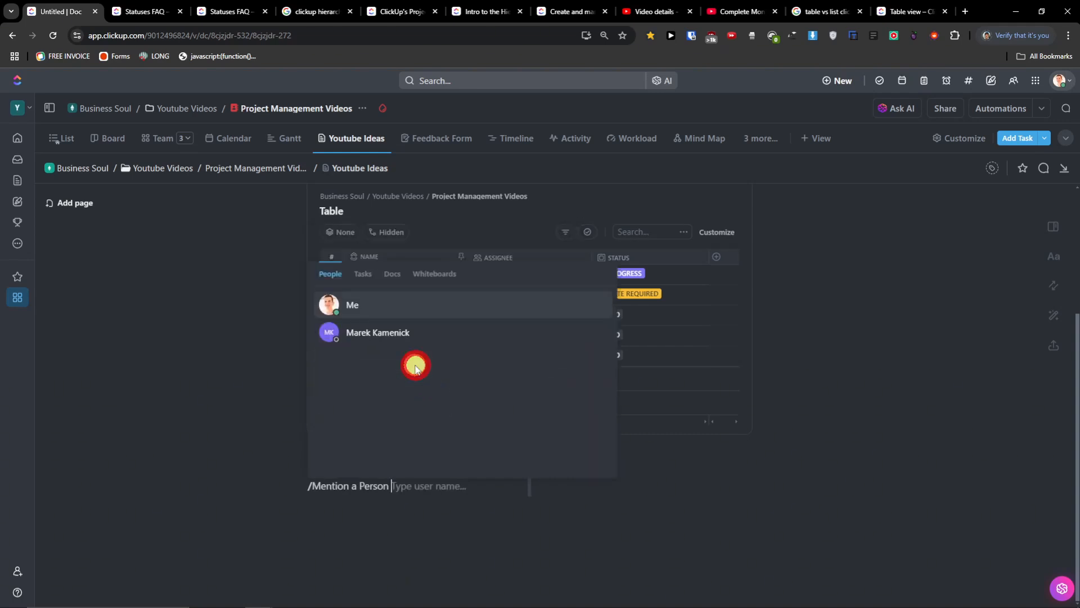
left_click(413, 302)
- Make the right-hand column a Green Banner
left_click(563, 488)
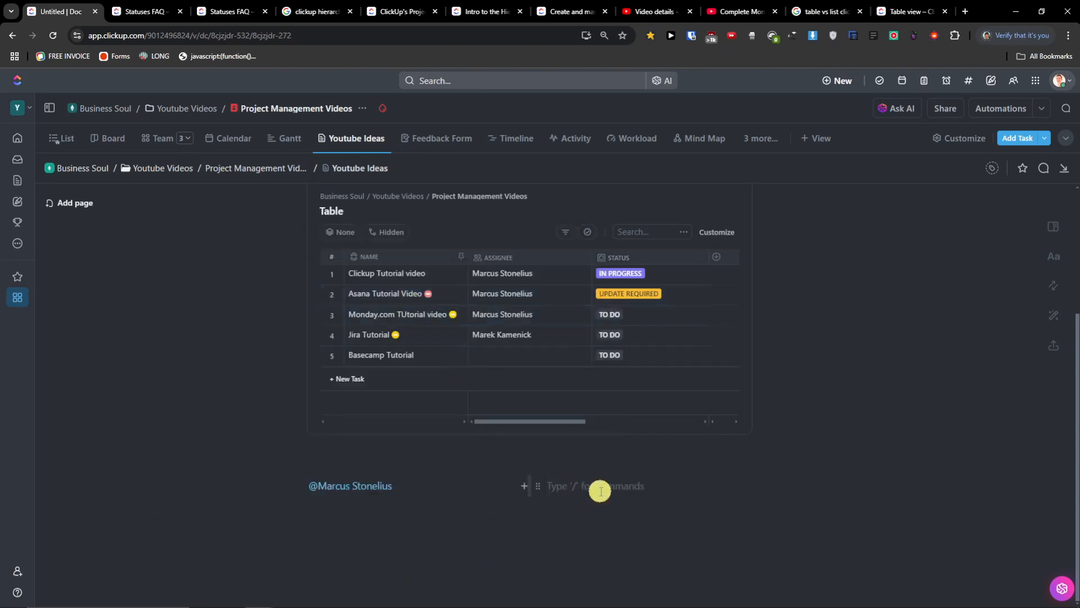
type("/")
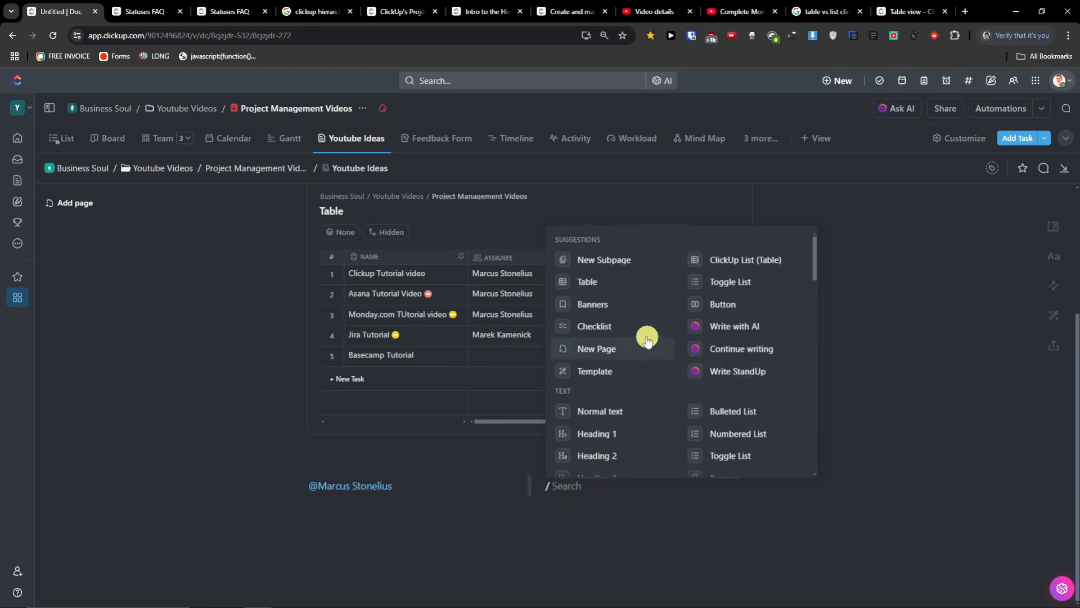
left_click(634, 307)
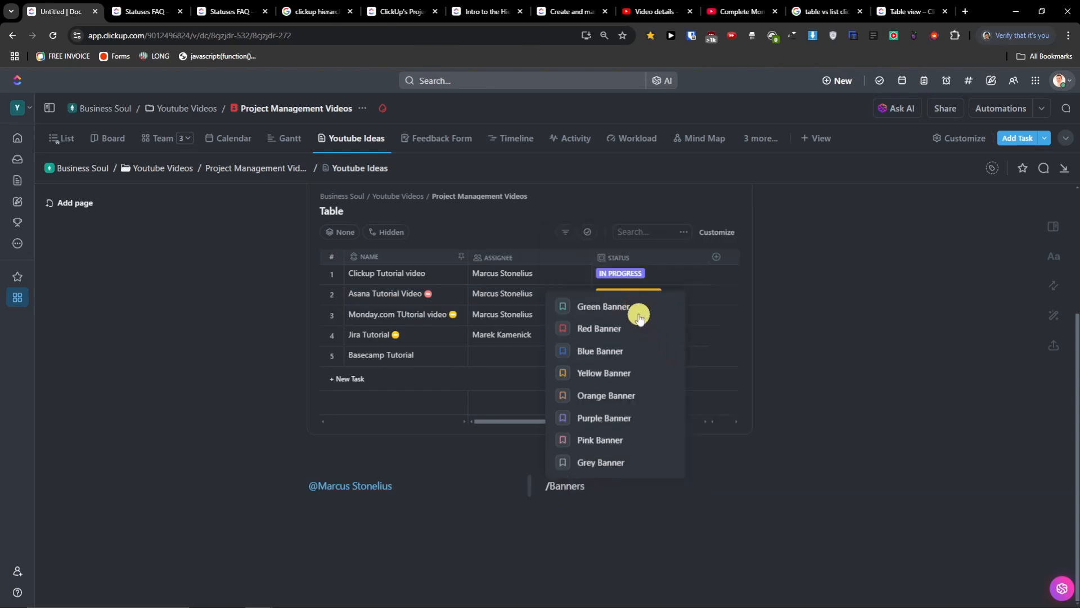
left_click(630, 309)
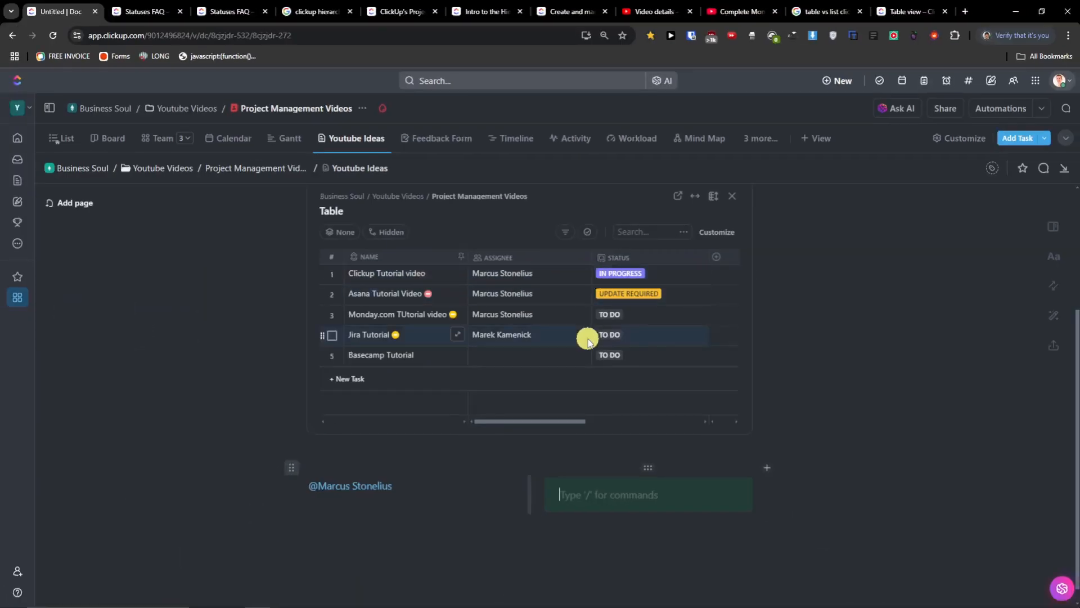
scroll(588, 340, "up", 4)
scroll(588, 341, "down", 4)
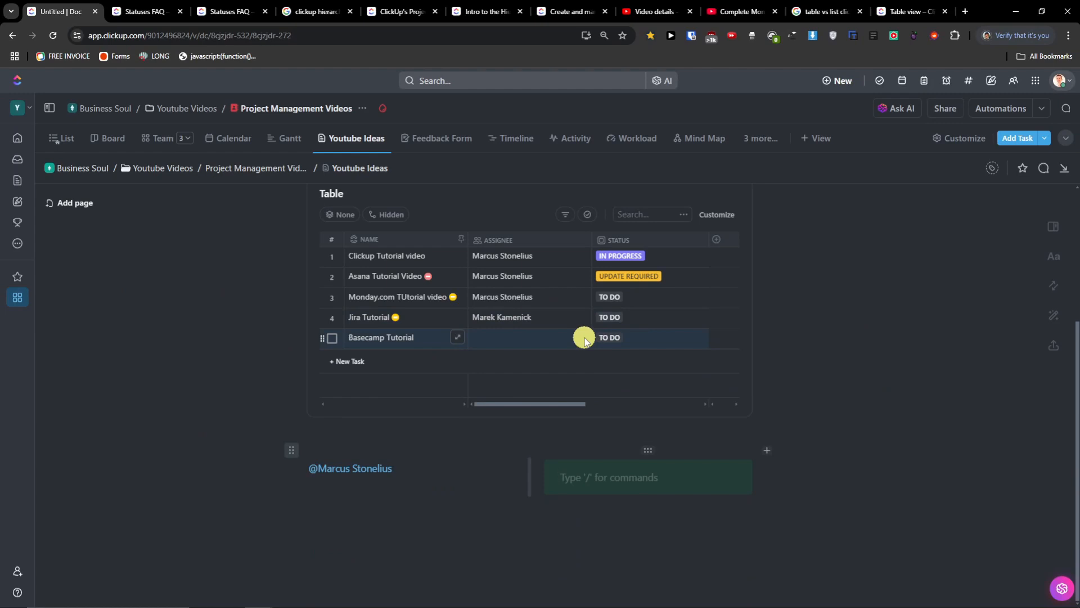
scroll(584, 340, "up", 4)
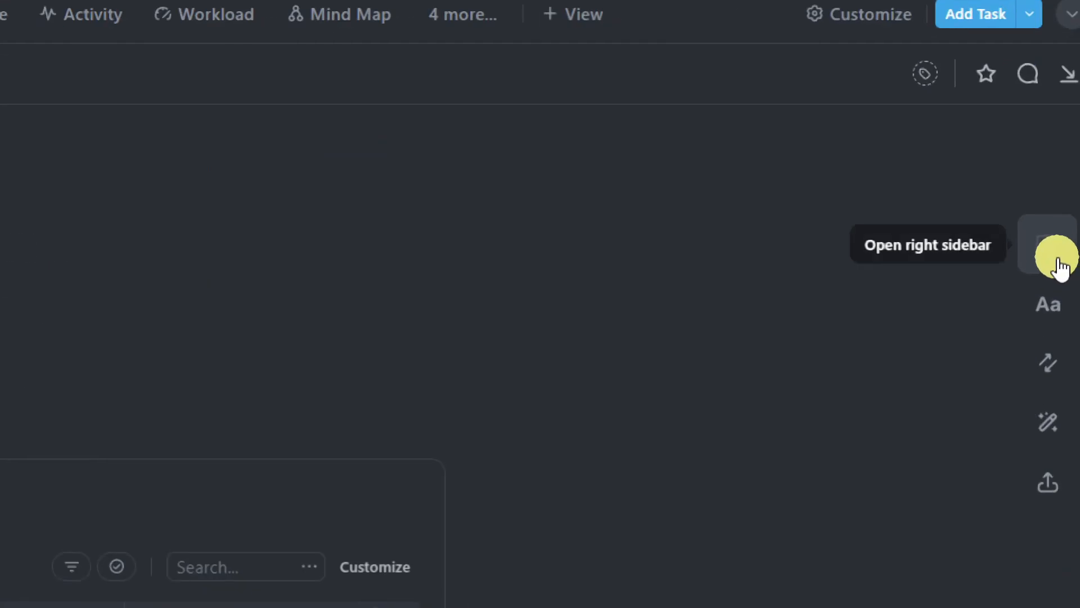
- Set the Youtube Ideas page to Mono font, Large text size and default page width
left_click(1054, 247)
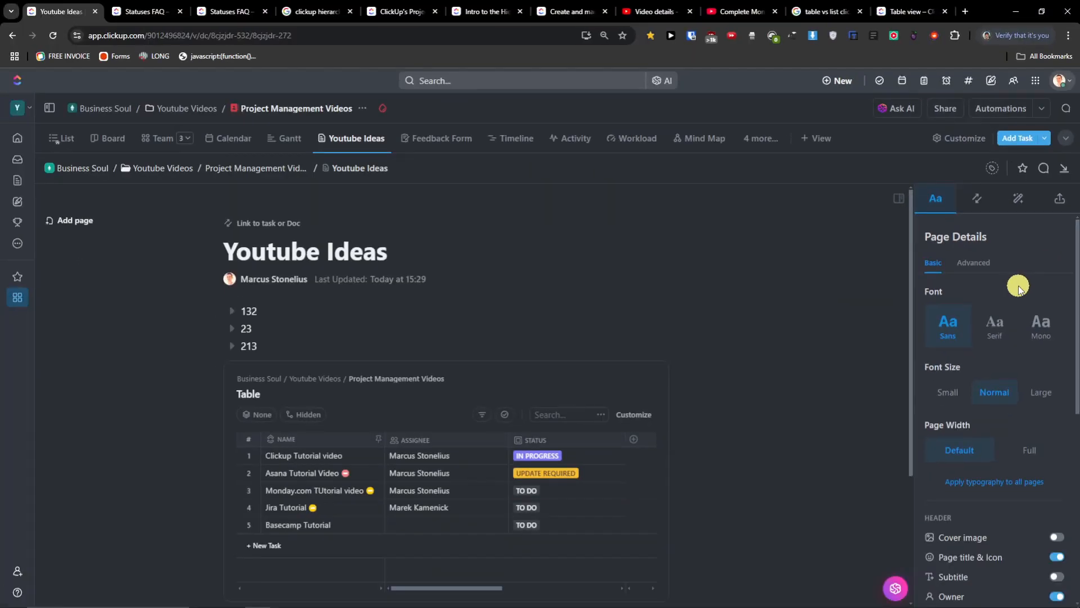
left_click(996, 319)
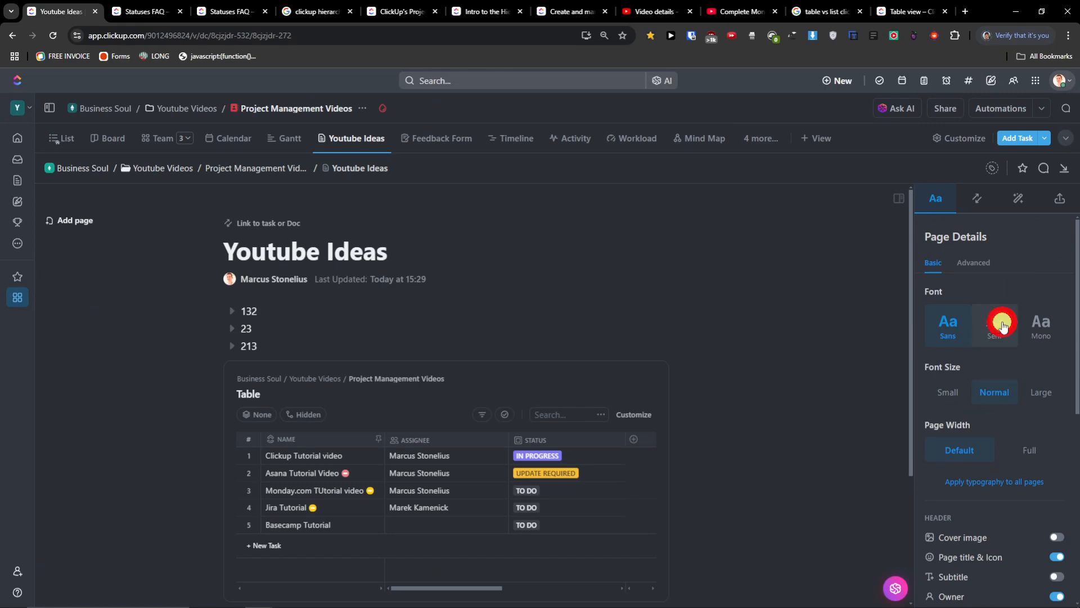
left_click(1038, 327)
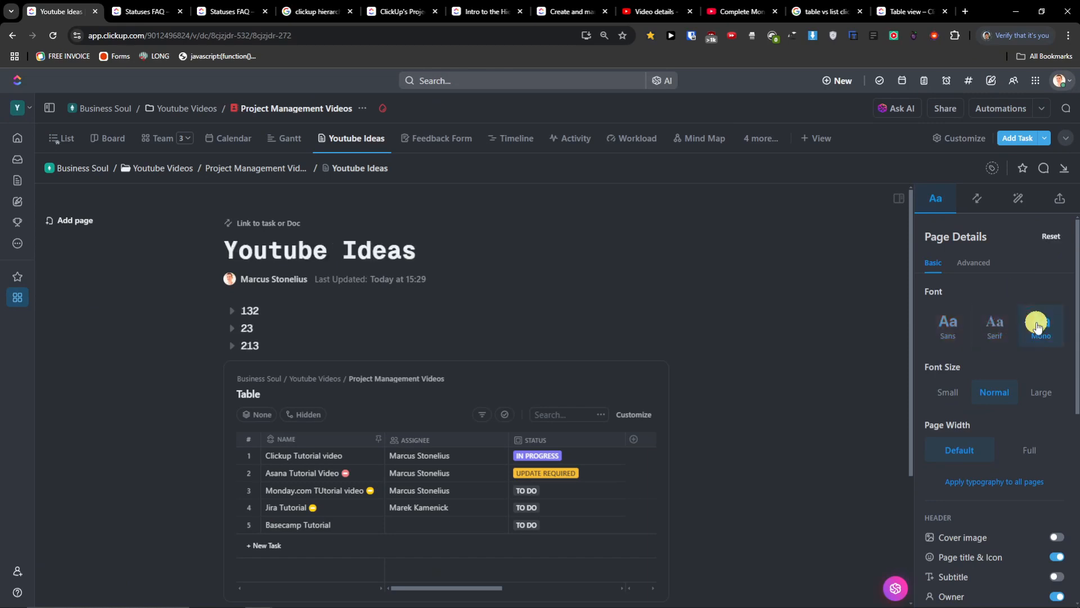
left_click(1048, 392)
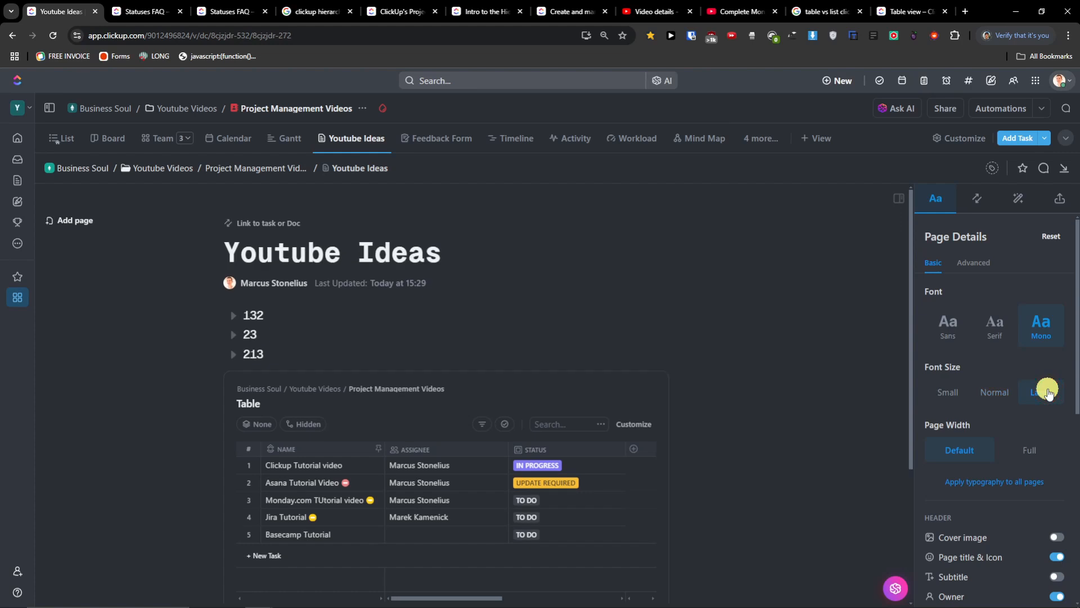
left_click(954, 392)
left_click(995, 392)
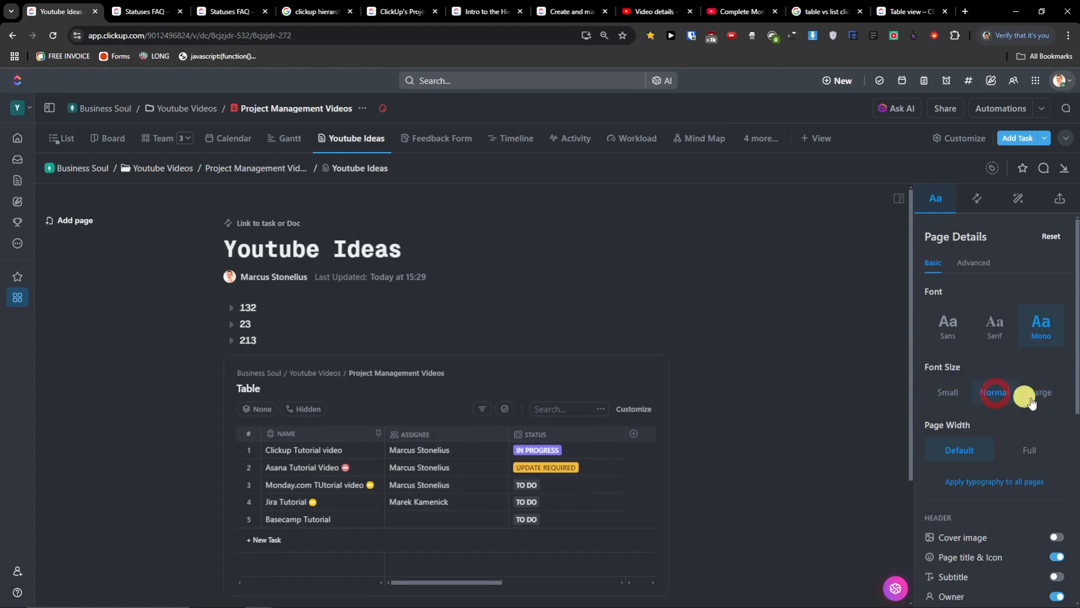
left_click(1043, 393)
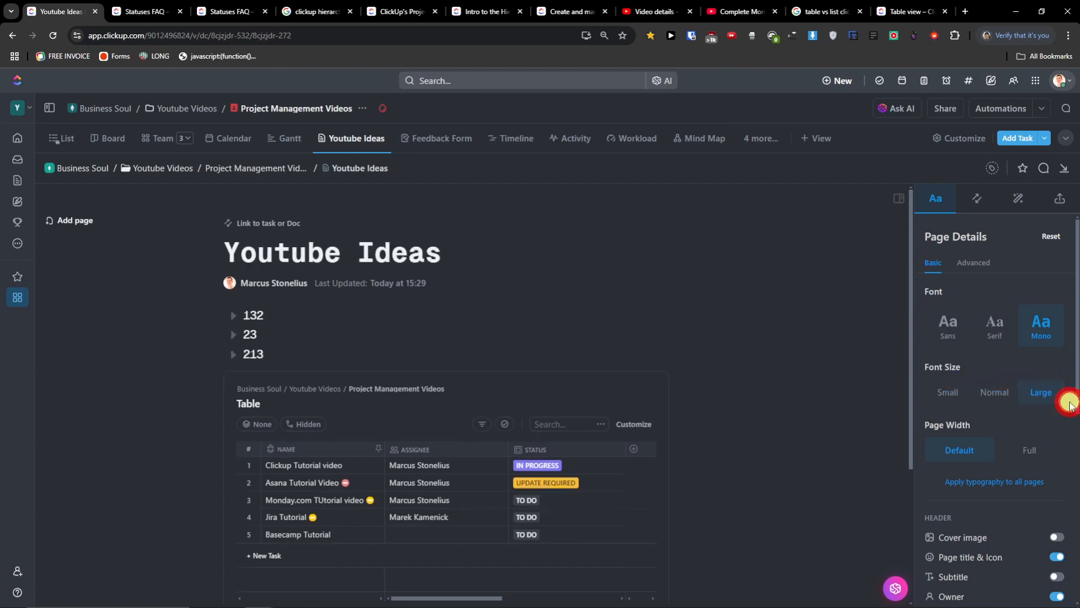
left_click(1030, 449)
left_click(990, 450)
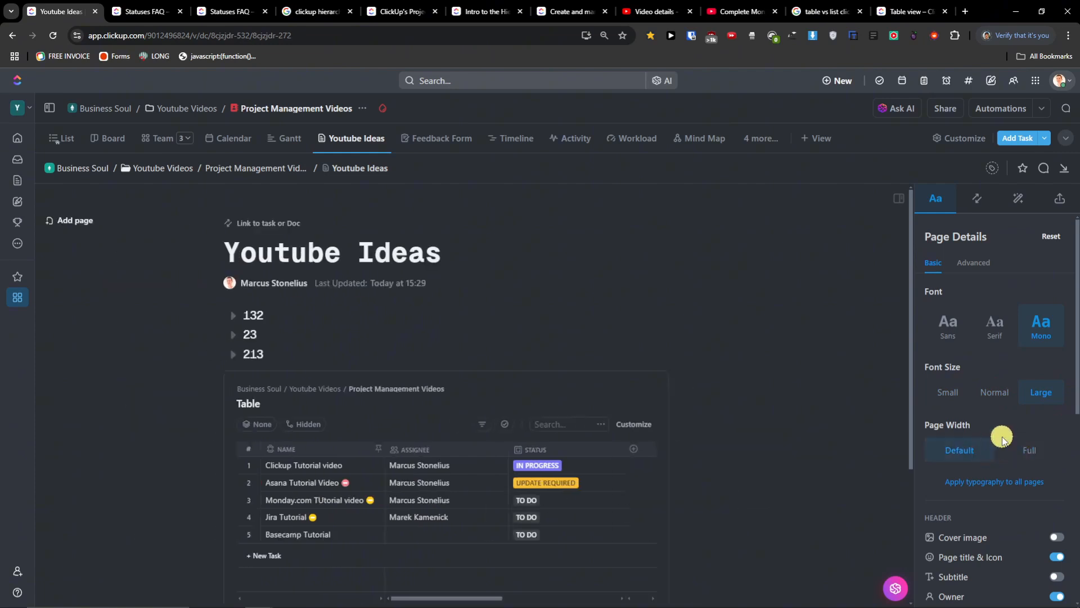
- Apply this Mono, Large typography to all pages
scroll(1001, 438, "down", 6)
scroll(1003, 440, "up", 6)
scroll(1002, 440, "down", 3)
left_click(1008, 366)
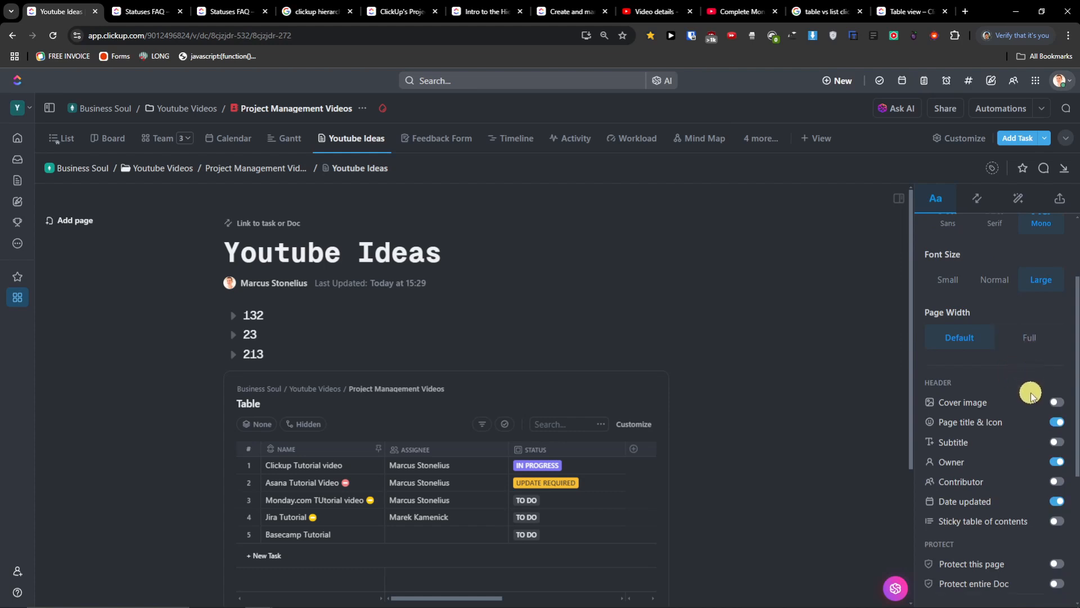
- Add a blue-pink gradient cover, leaving the subtitle and sticky table of contents off
left_click(1057, 403)
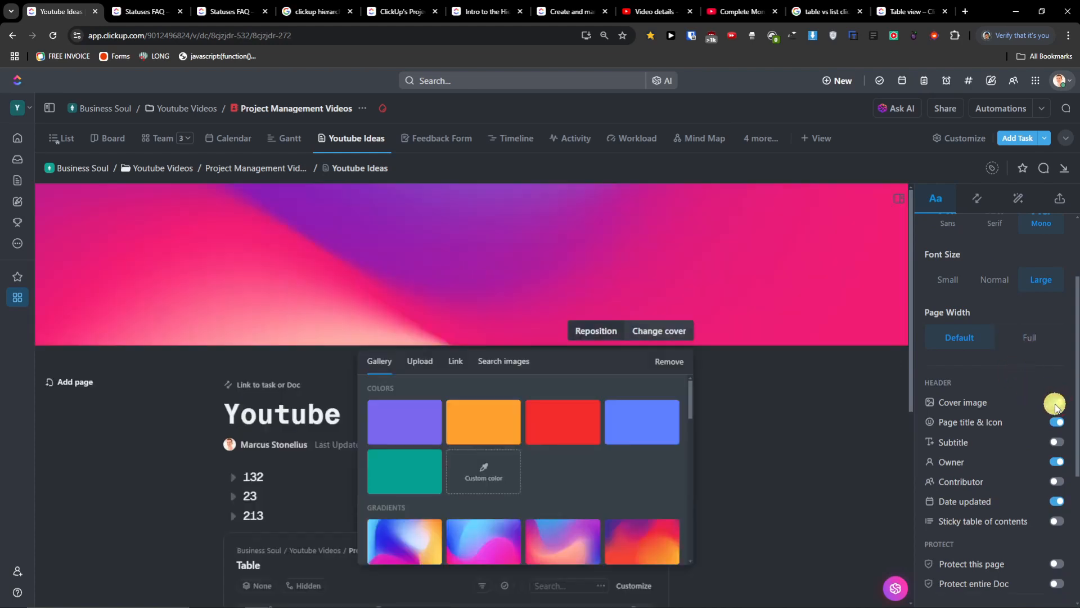
left_click(466, 534)
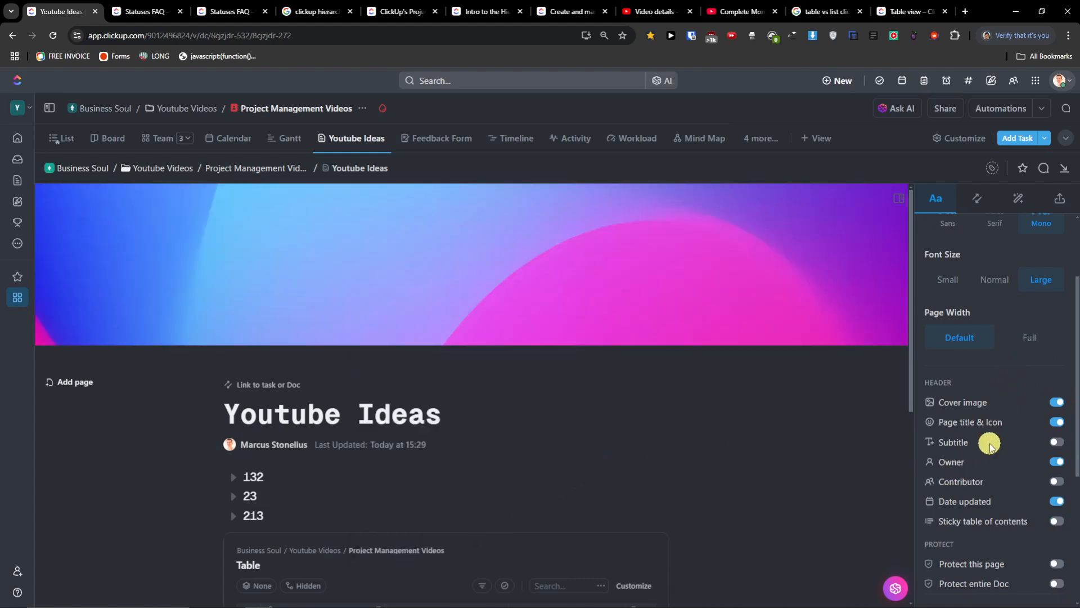
left_click(1057, 442)
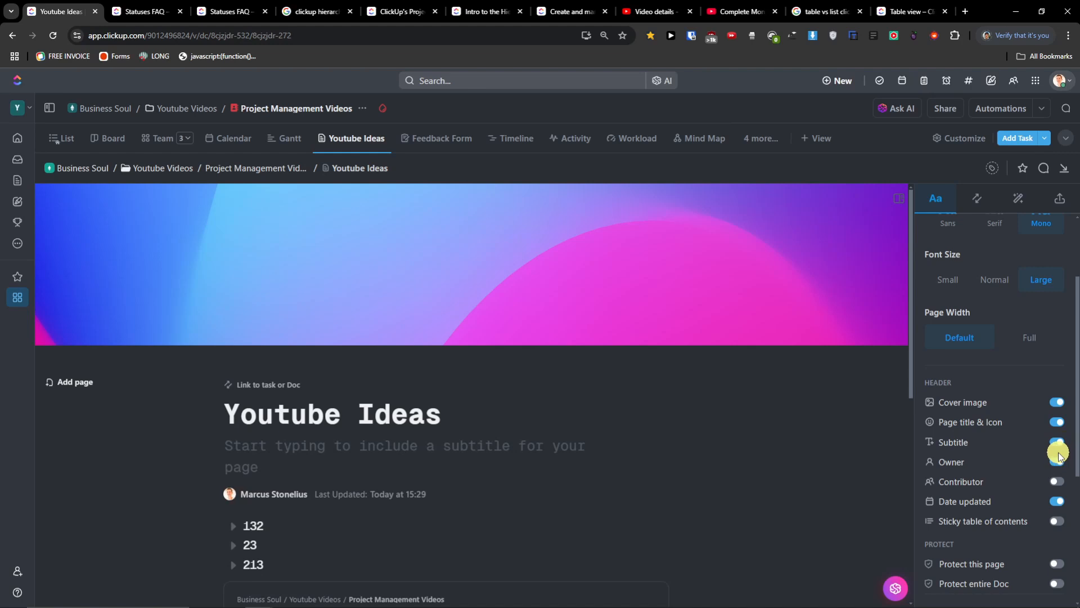
left_click(1057, 442)
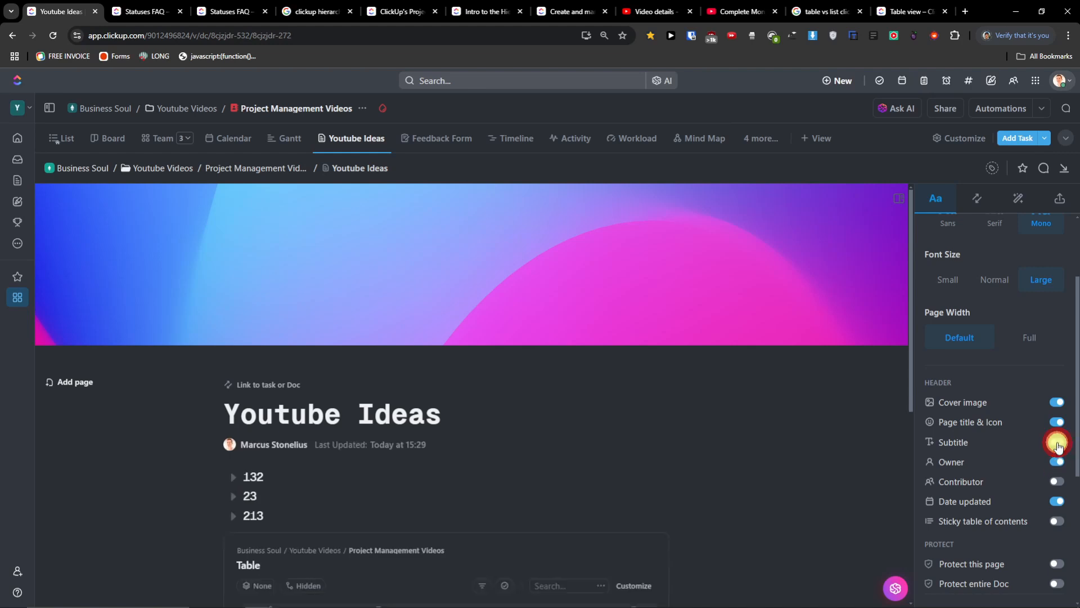
scroll(1044, 471, "down", 2)
left_click(1056, 410)
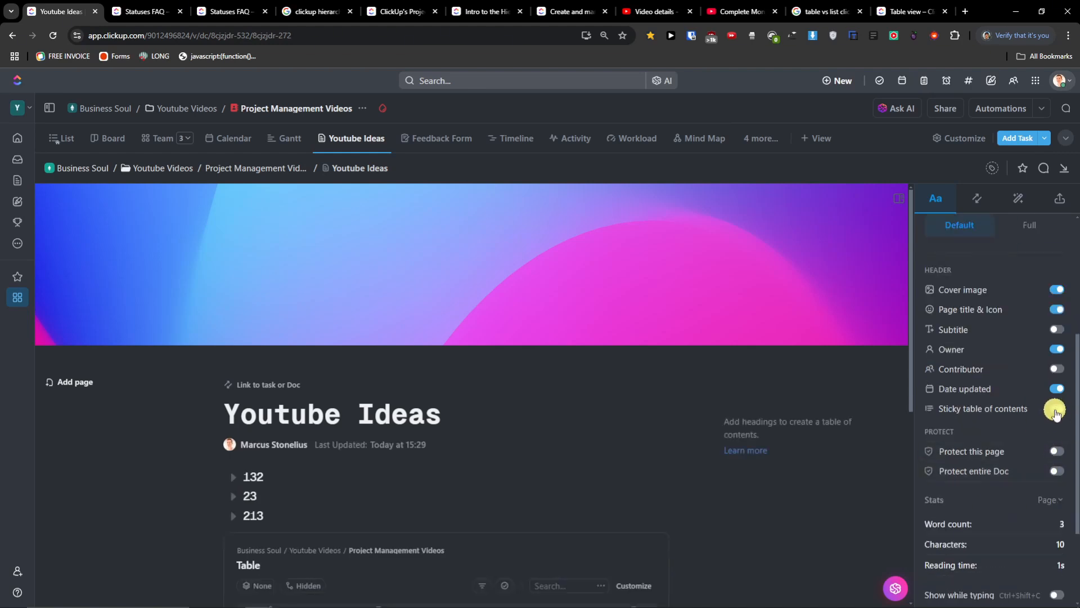
left_click(1056, 410)
- Show the page's Relationships & References panel
scroll(1048, 397, "down", 2)
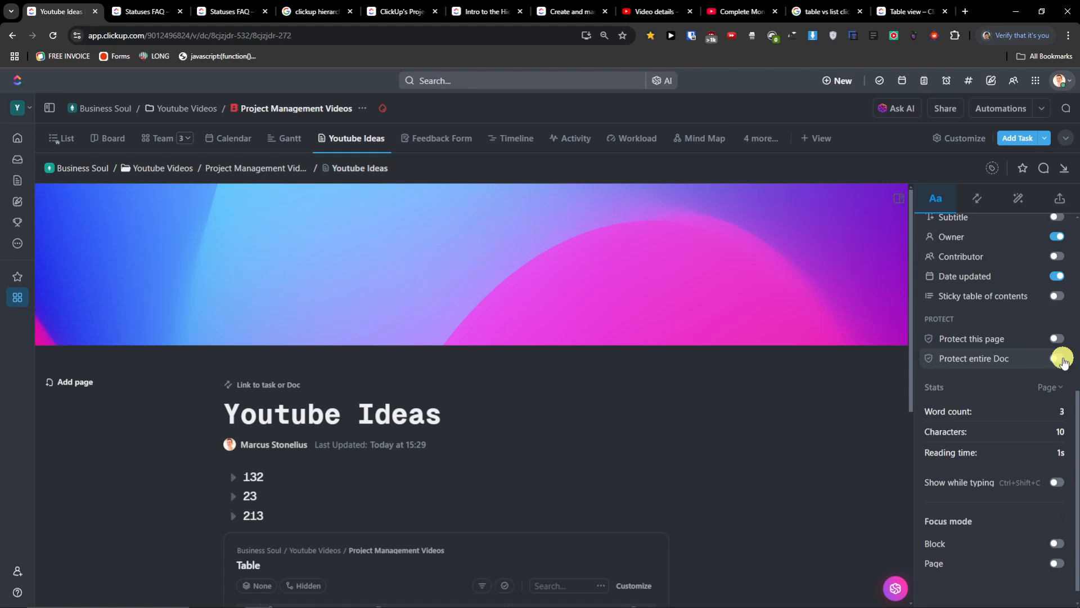
scroll(1045, 423, "down", 1)
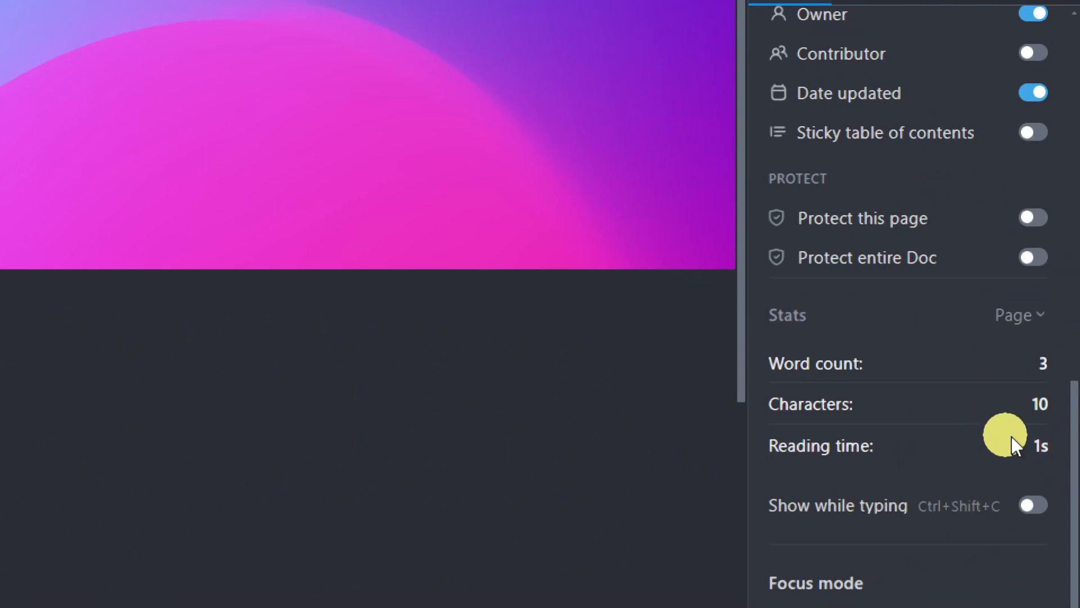
scroll(1024, 565, "down", 3)
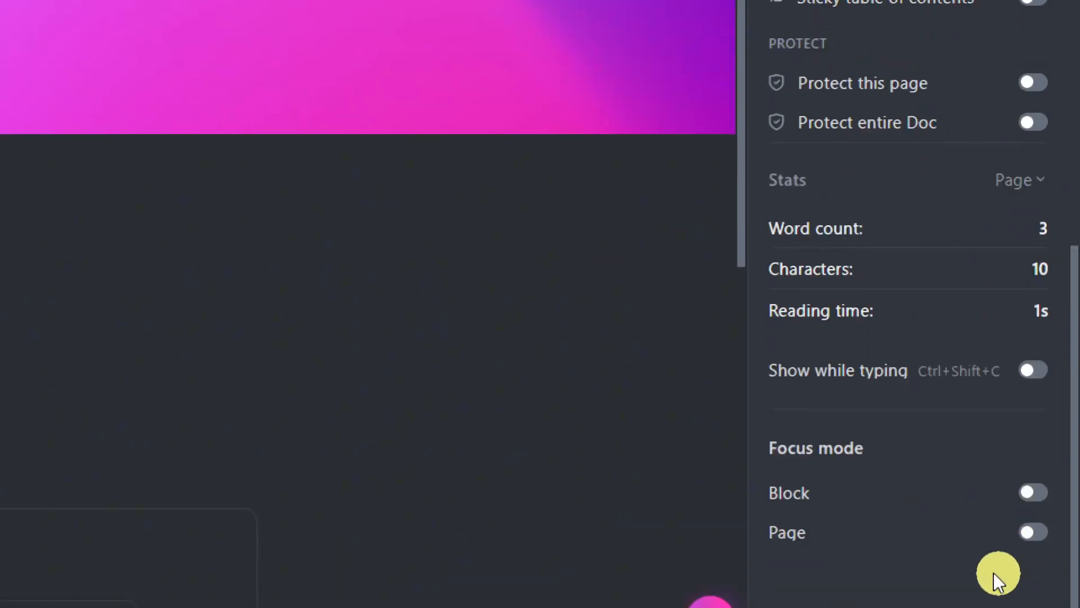
scroll(994, 572, "down", 2)
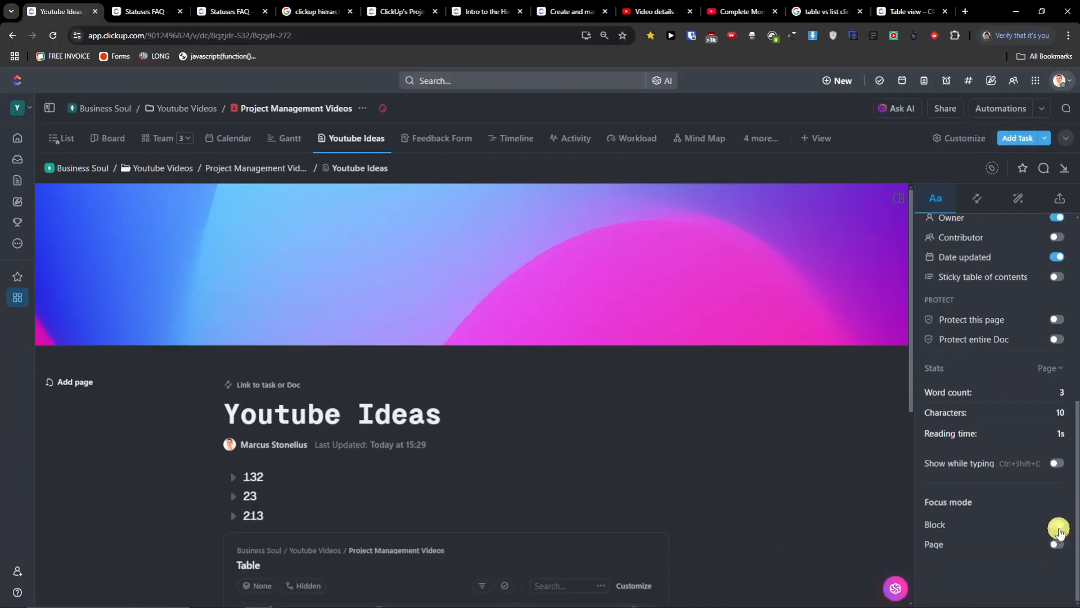
scroll(1058, 526, "up", 6)
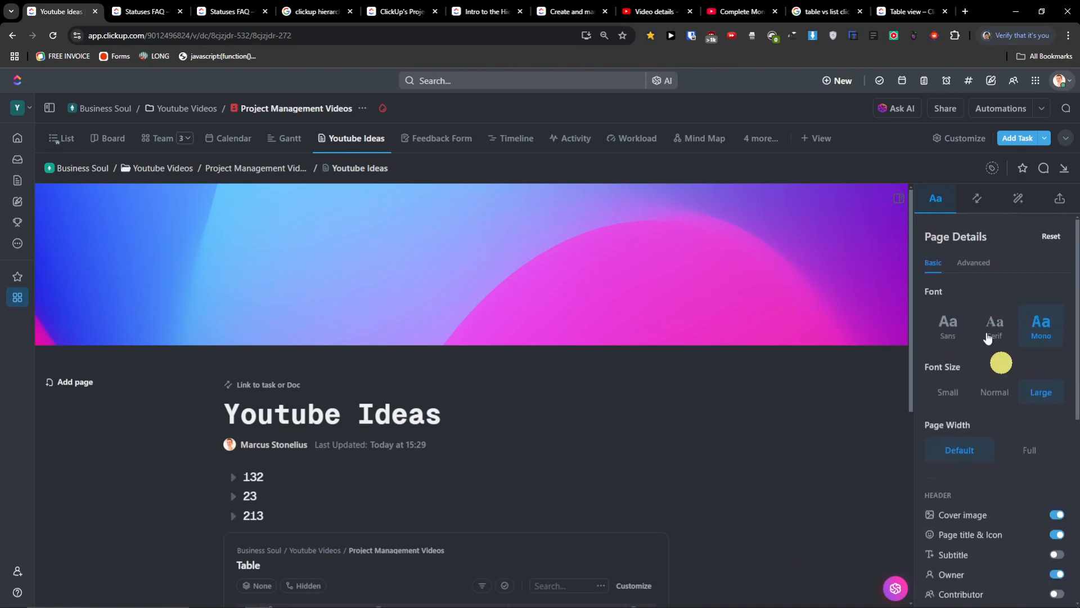
left_click(986, 206)
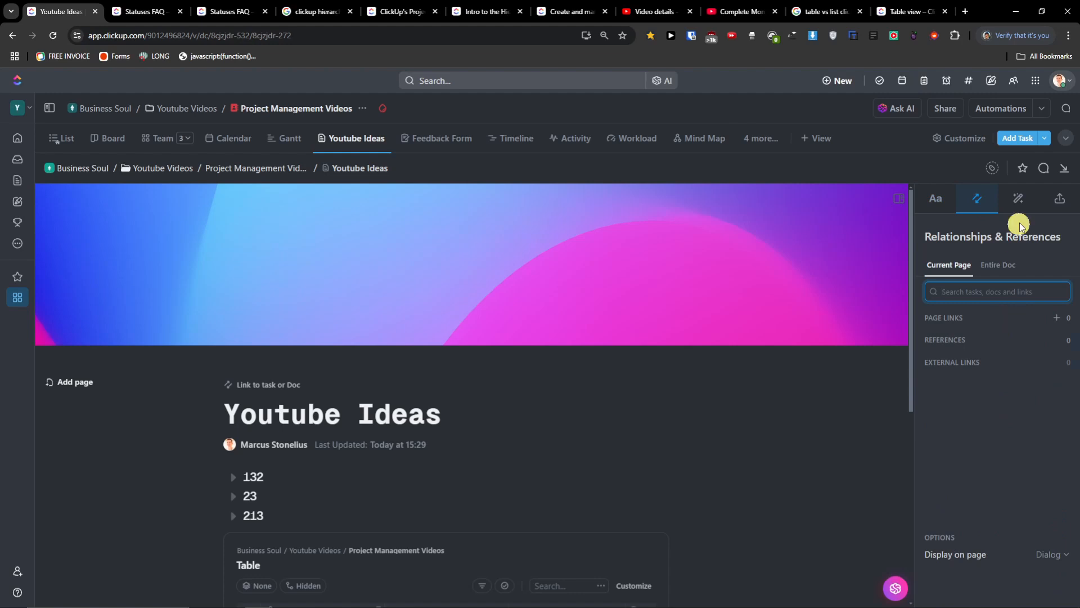
- Append the 1-on-1s template from the Engineering & Product templates to Youtube Ideas
left_click(1021, 203)
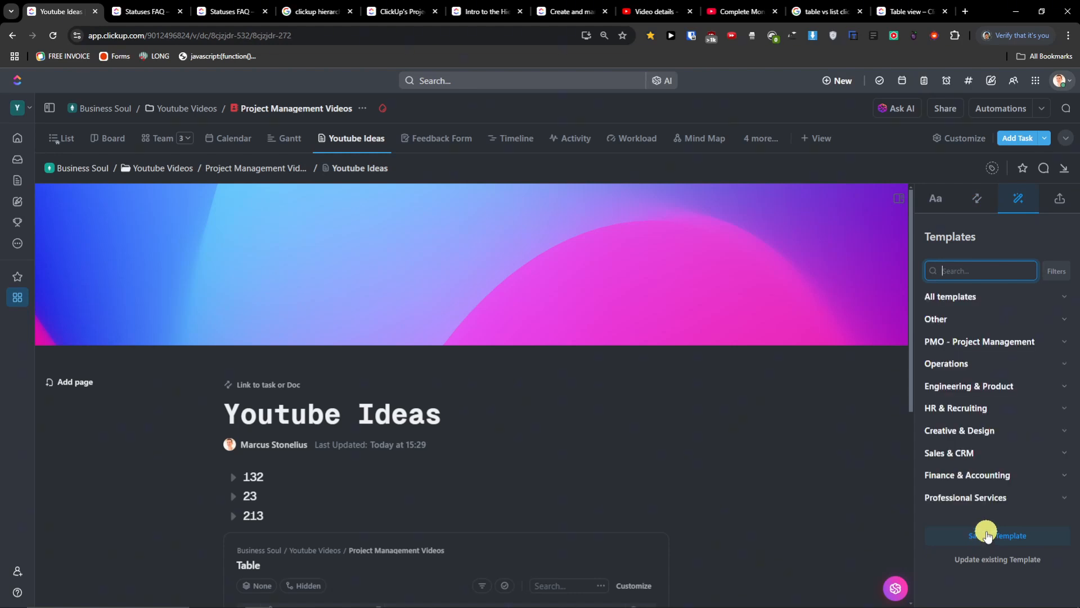
left_click(1062, 365)
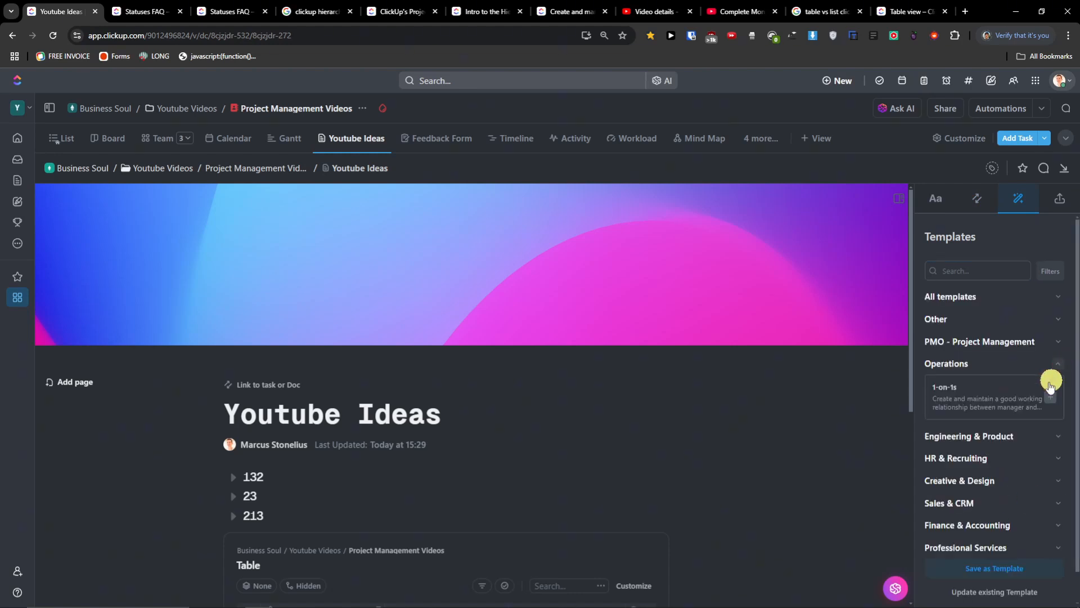
left_click(1064, 438)
scroll(1041, 442, "down", 2)
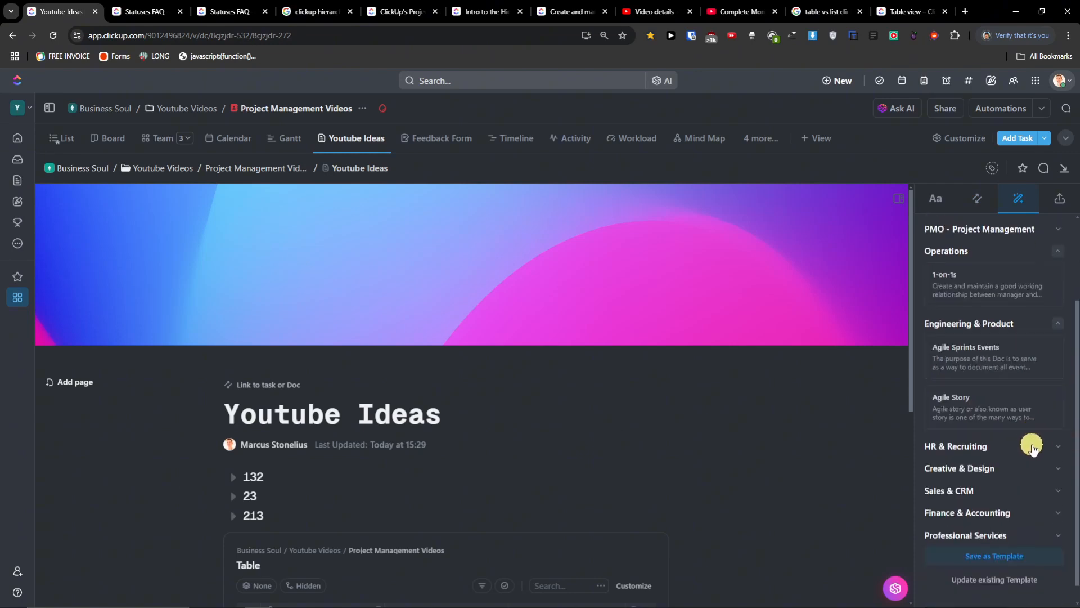
left_click(992, 284)
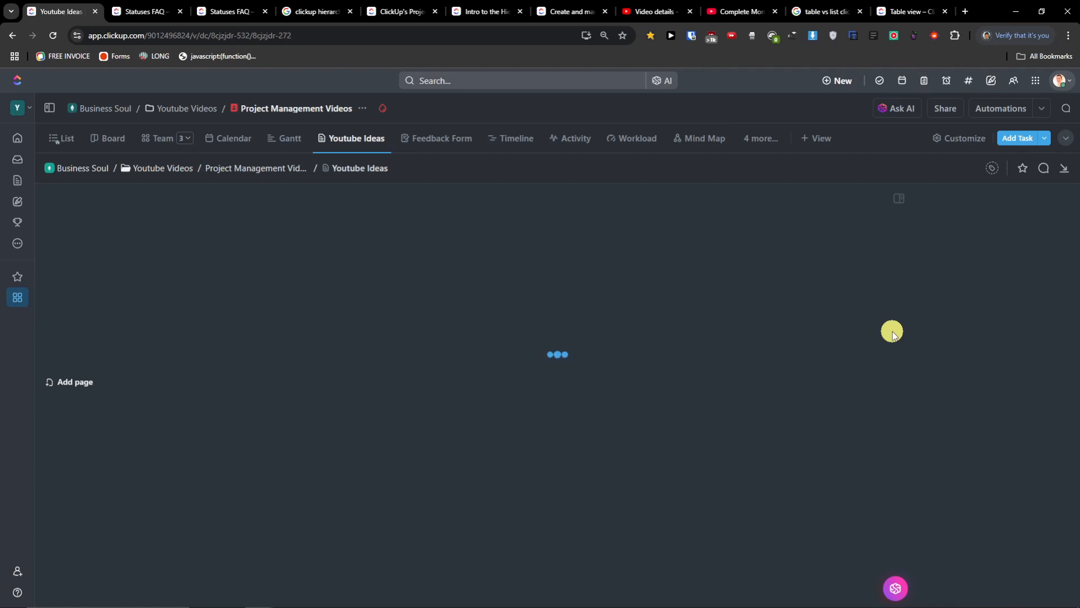
scroll(784, 428, "down", 4)
scroll(784, 427, "down", 2)
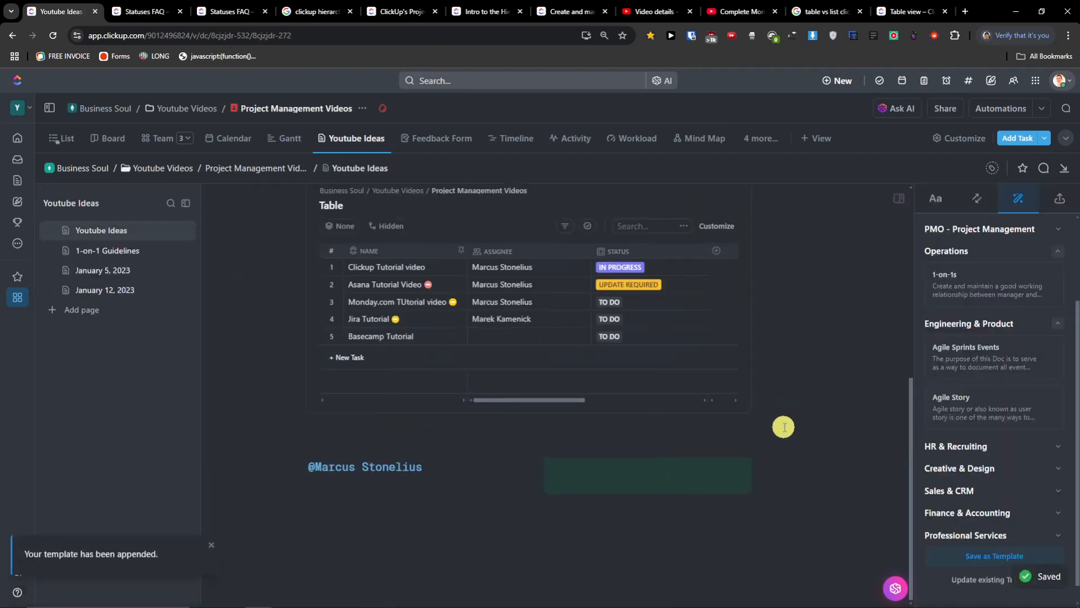
- Preview the 1-on-1 Guidelines page, return to Youtube Ideas, and collapse then re-expand the page list
scroll(652, 393, "up", 4)
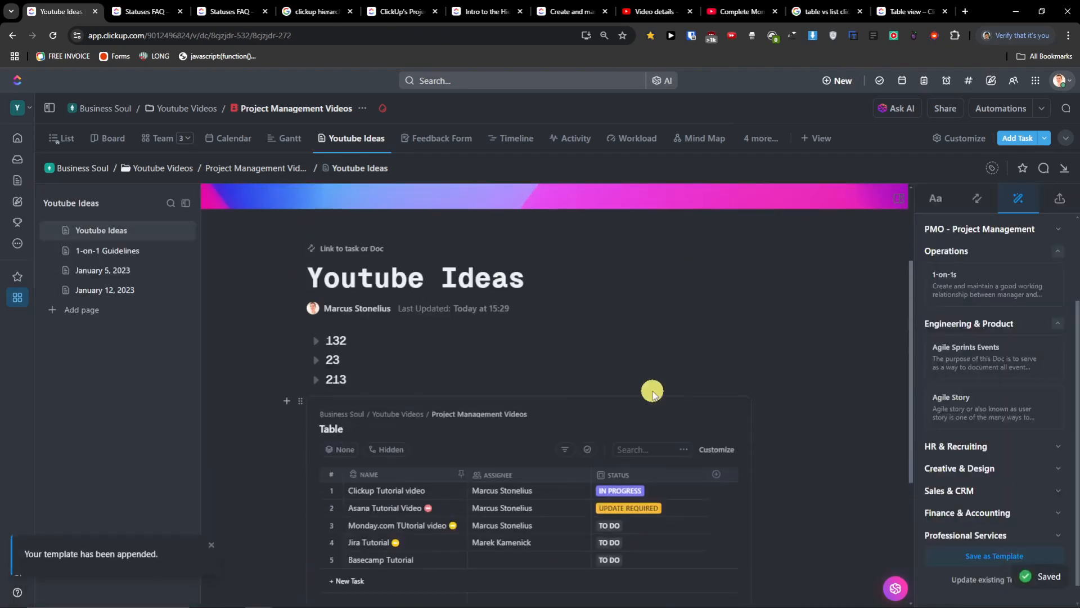
left_click(79, 251)
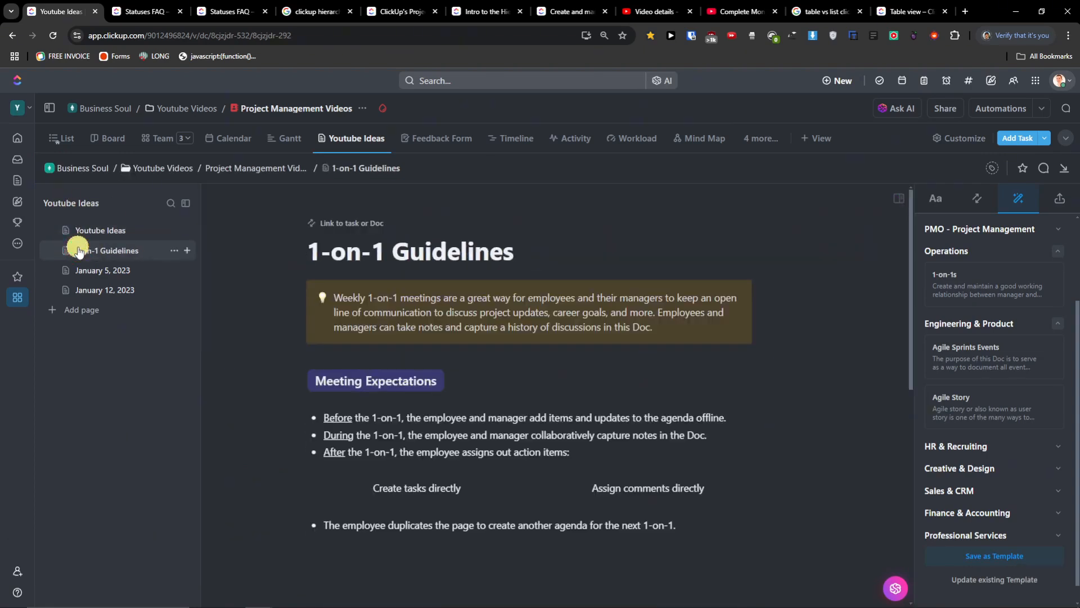
scroll(248, 290, "down", 4)
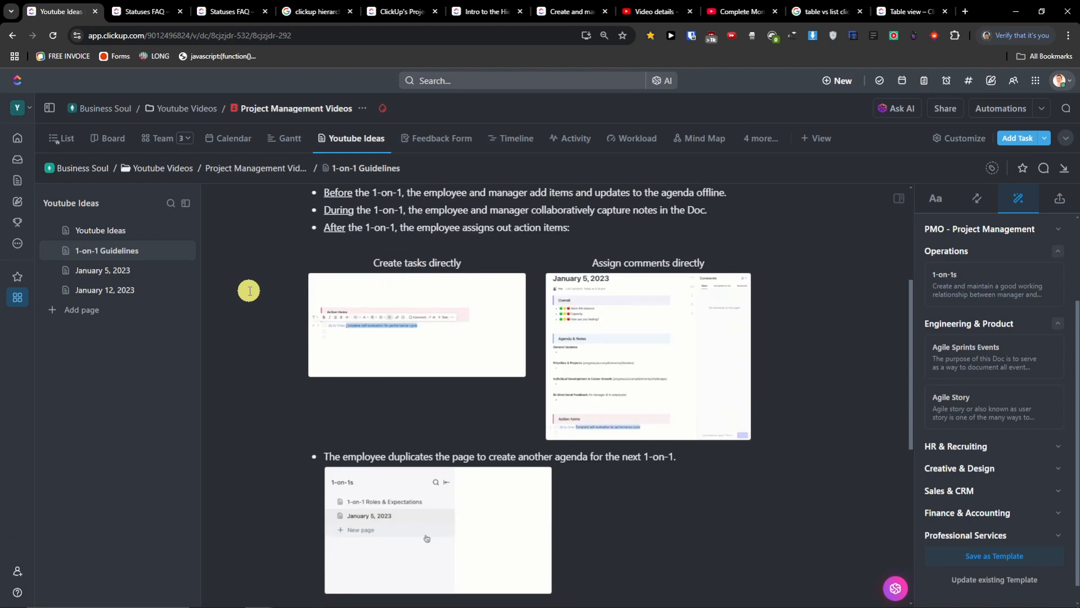
left_click(110, 237)
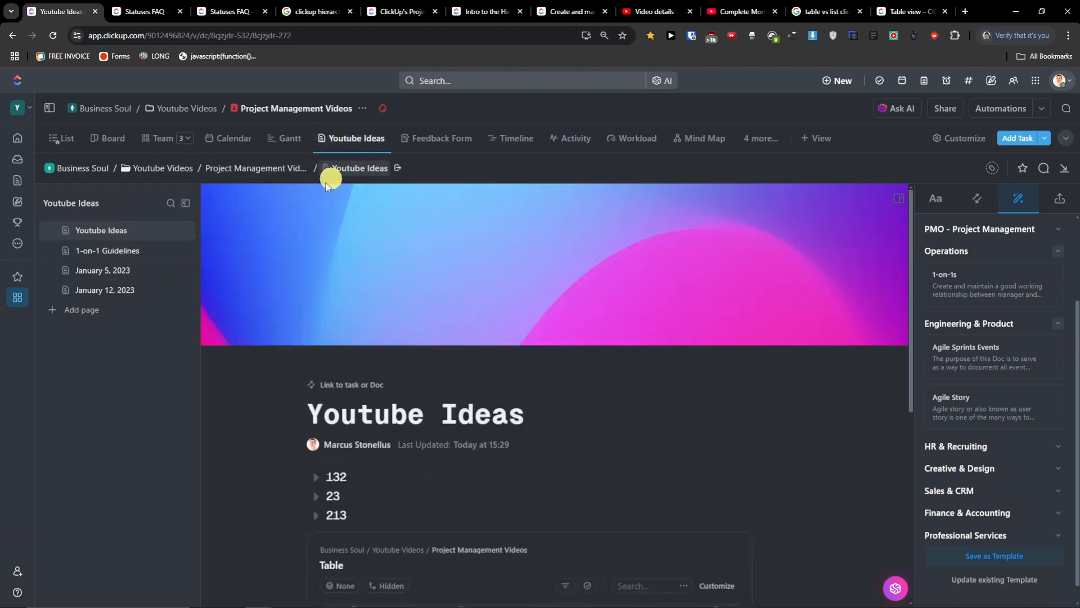
left_click(190, 203)
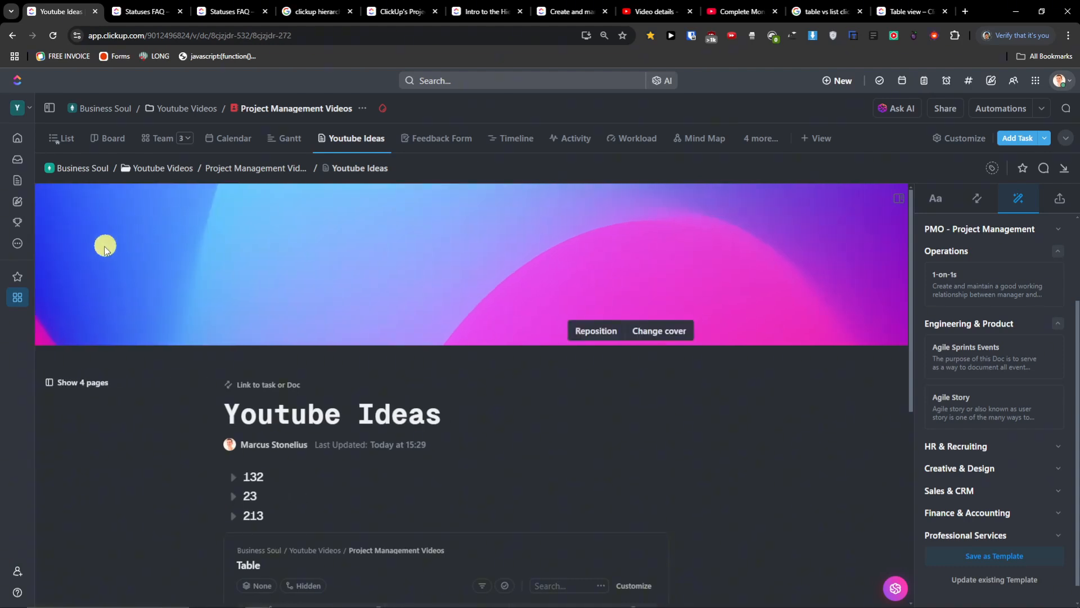
mouse_move(17, 299)
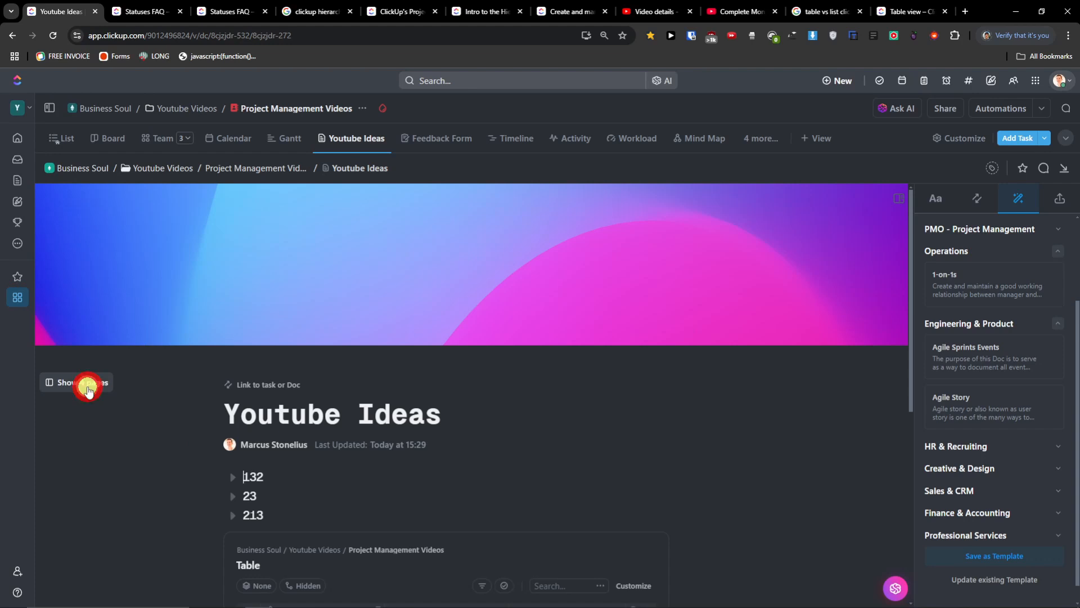
left_click(88, 387)
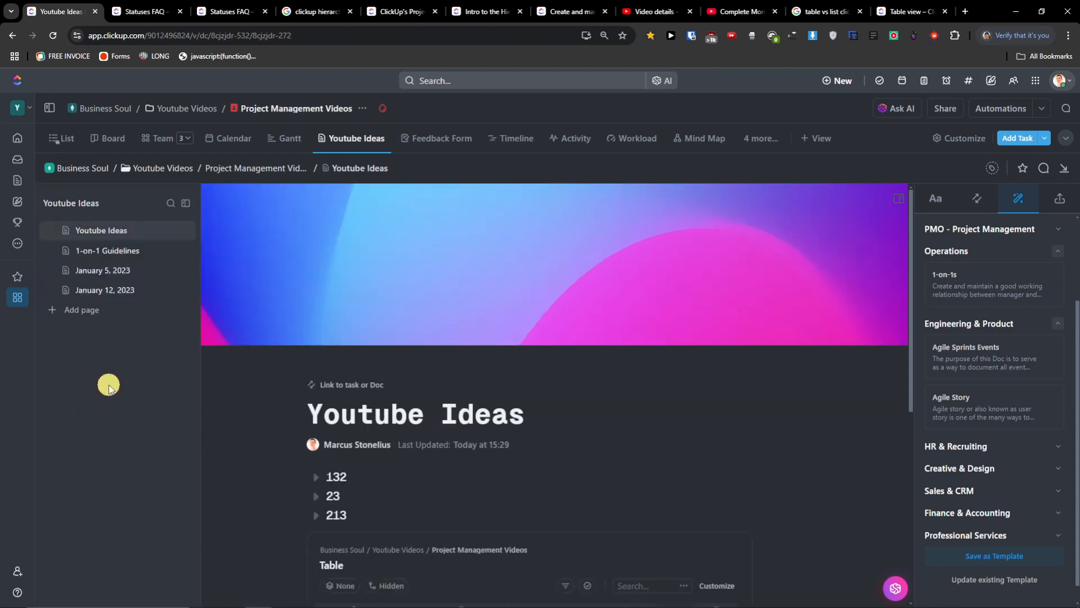
- Browse the 1-on-1 Guidelines, January 5 and January 12 pages, then return to Youtube Ideas with pages collapsed
left_click(125, 251)
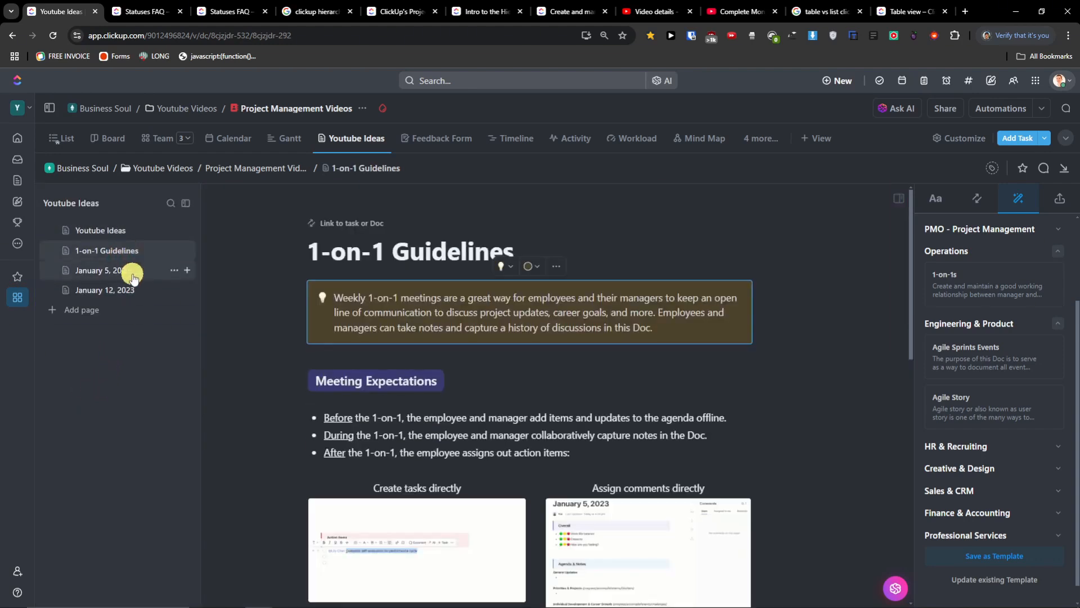
left_click(133, 277)
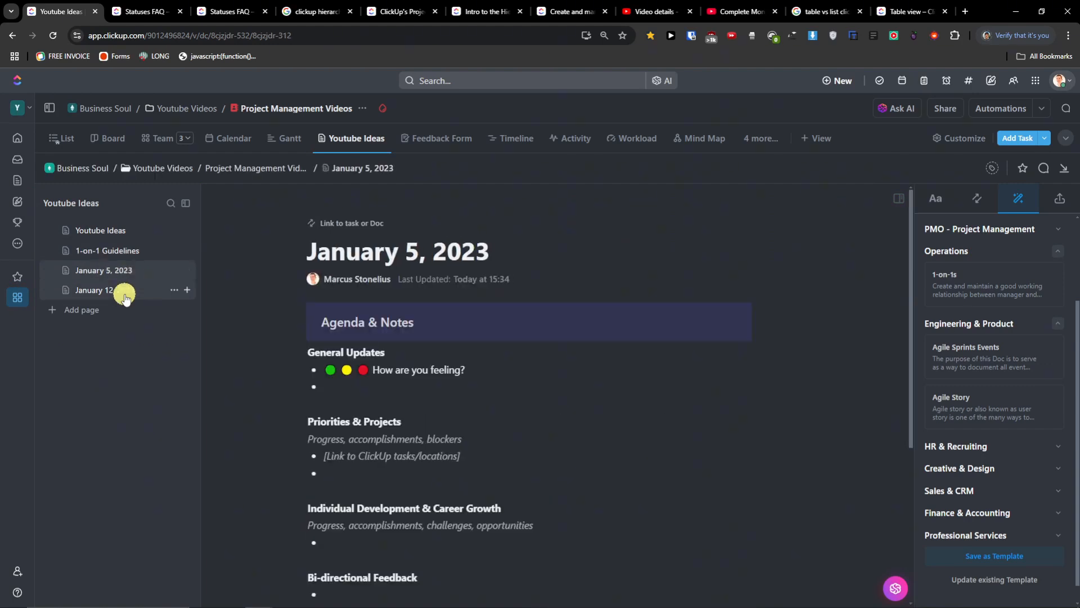
scroll(262, 352, "down", 4)
scroll(260, 353, "up", 5)
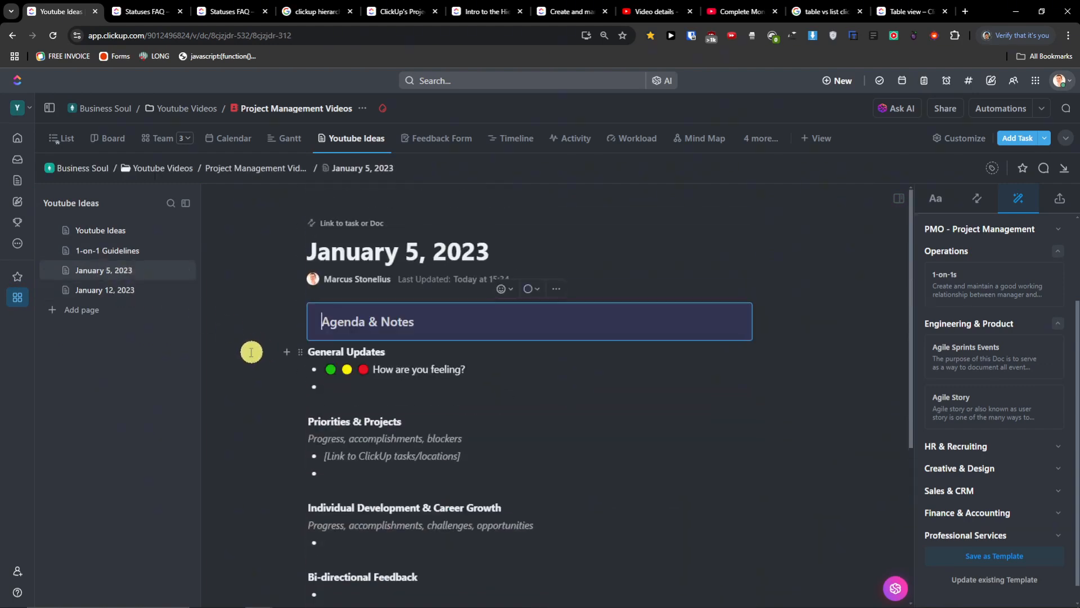
left_click(115, 293)
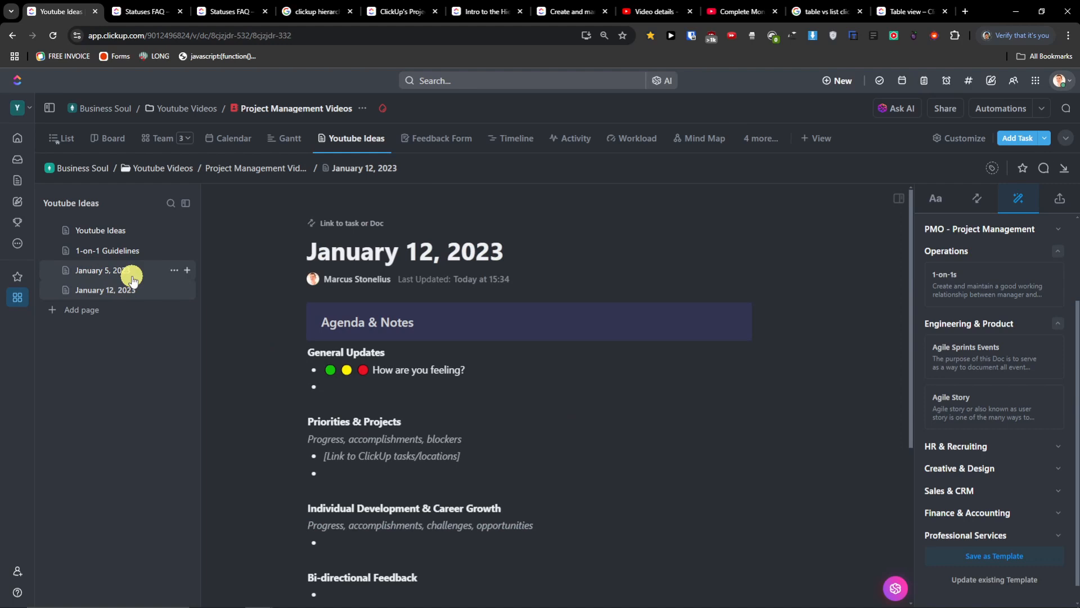
left_click(111, 231)
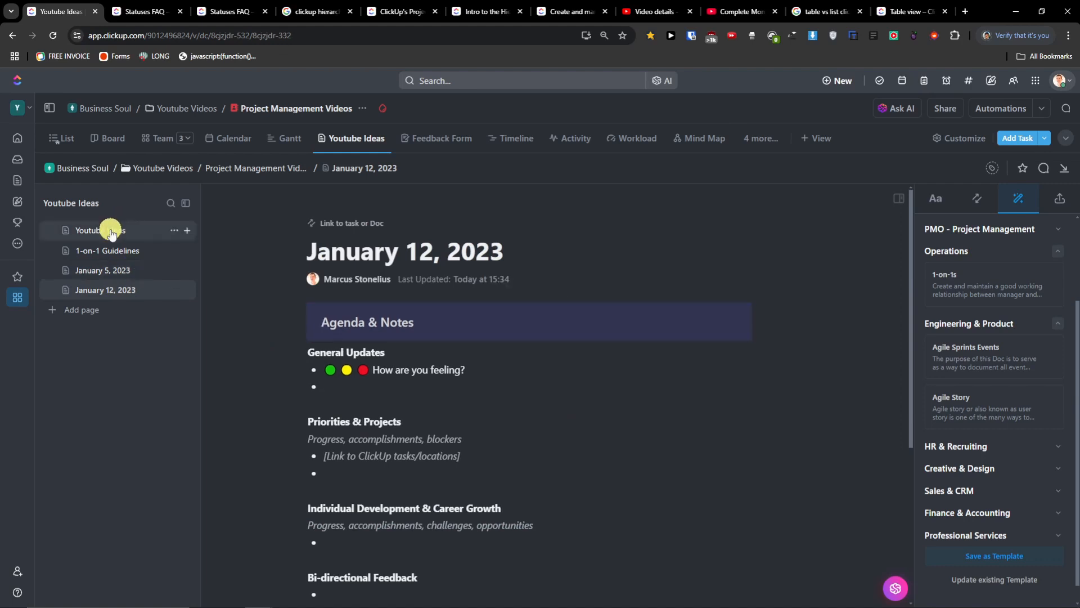
scroll(507, 436, "down", 3)
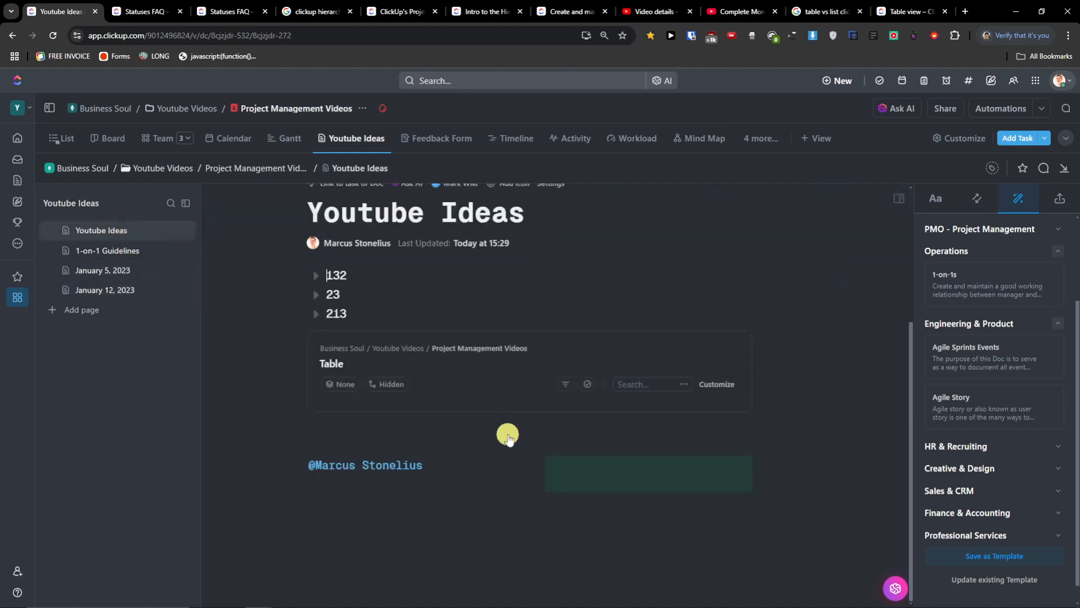
scroll(402, 472, "down", 3)
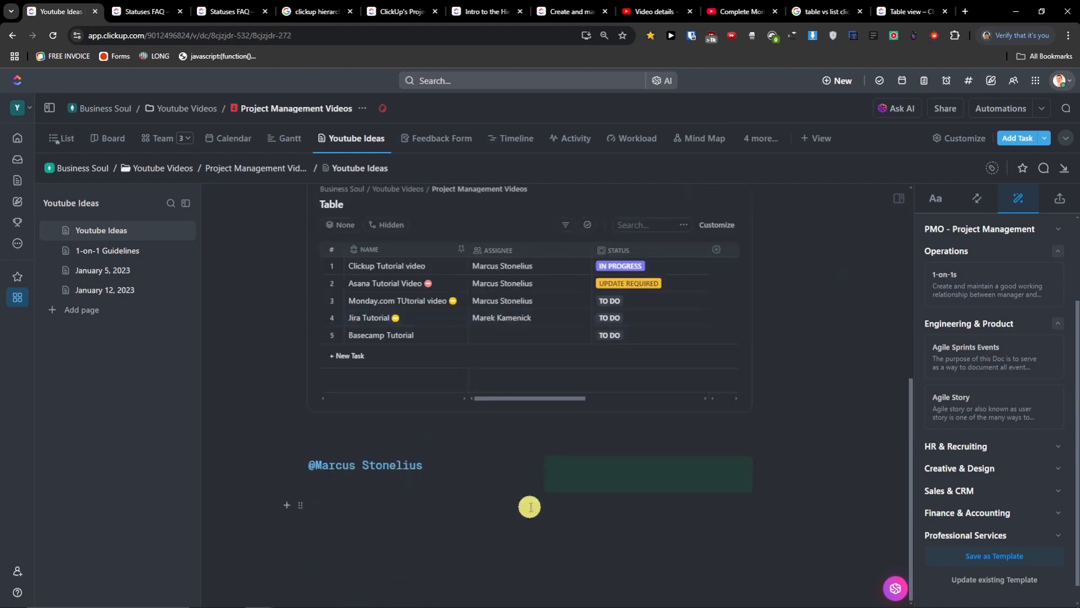
scroll(528, 507, "up", 7)
left_click(186, 202)
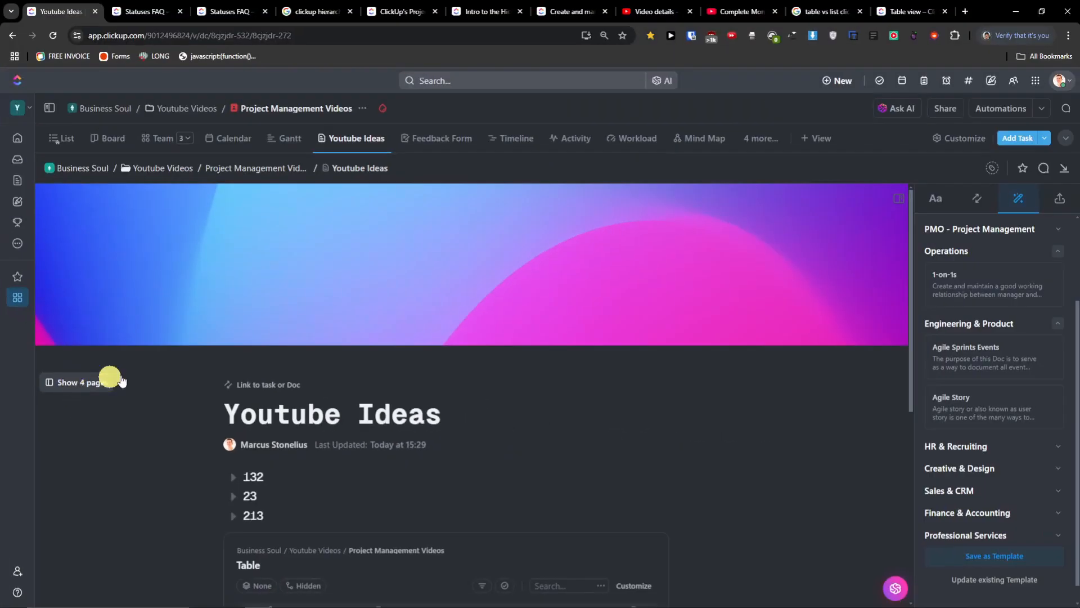
scroll(1032, 374, "down", 1)
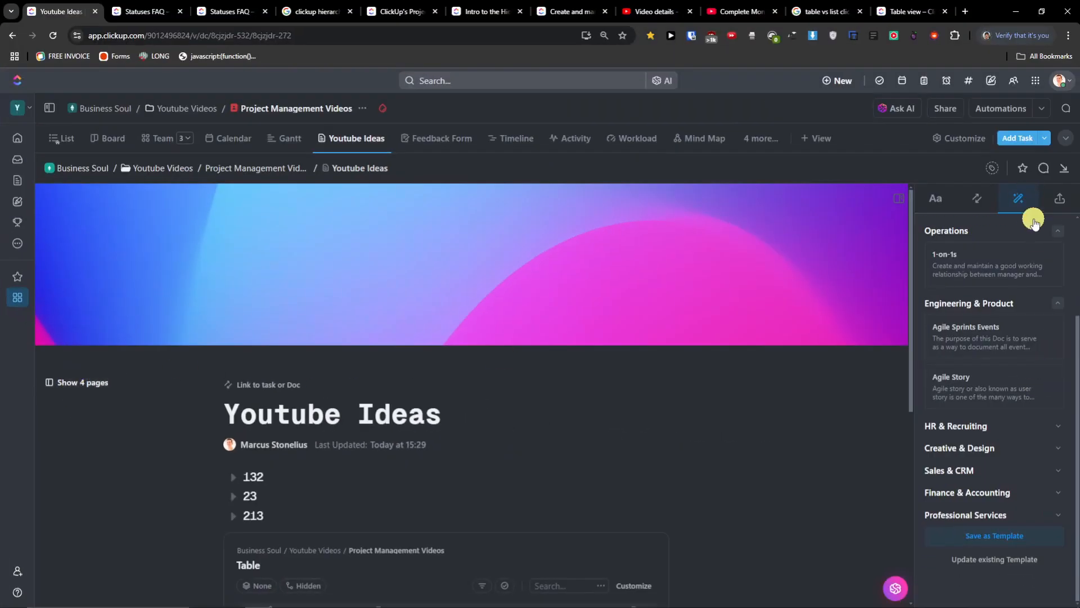
- Review the doc's export/import options and page details settings
left_click(1055, 200)
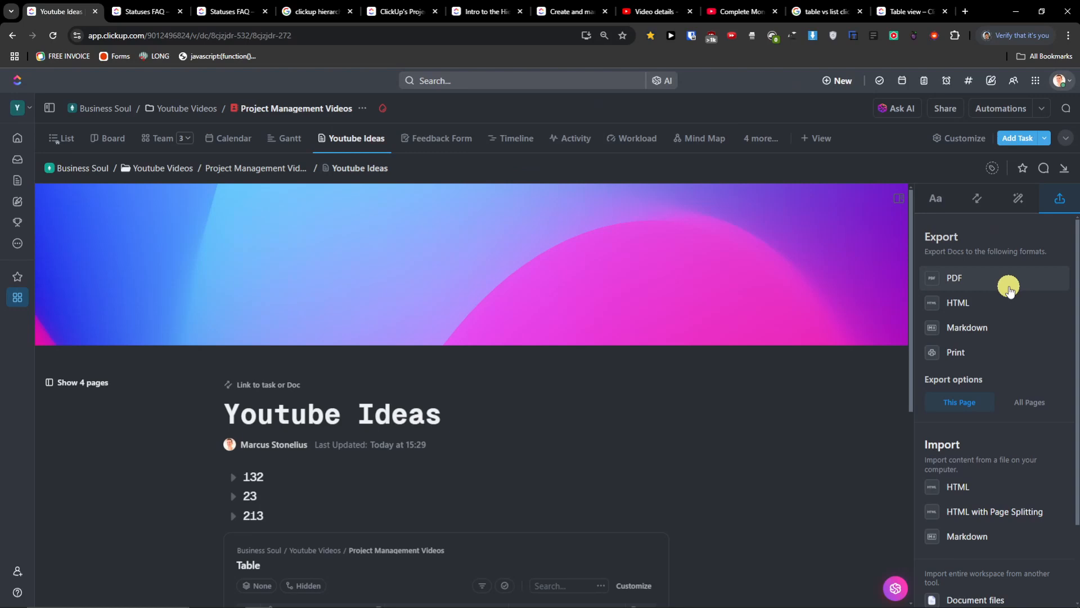
scroll(1008, 292, "down", 2)
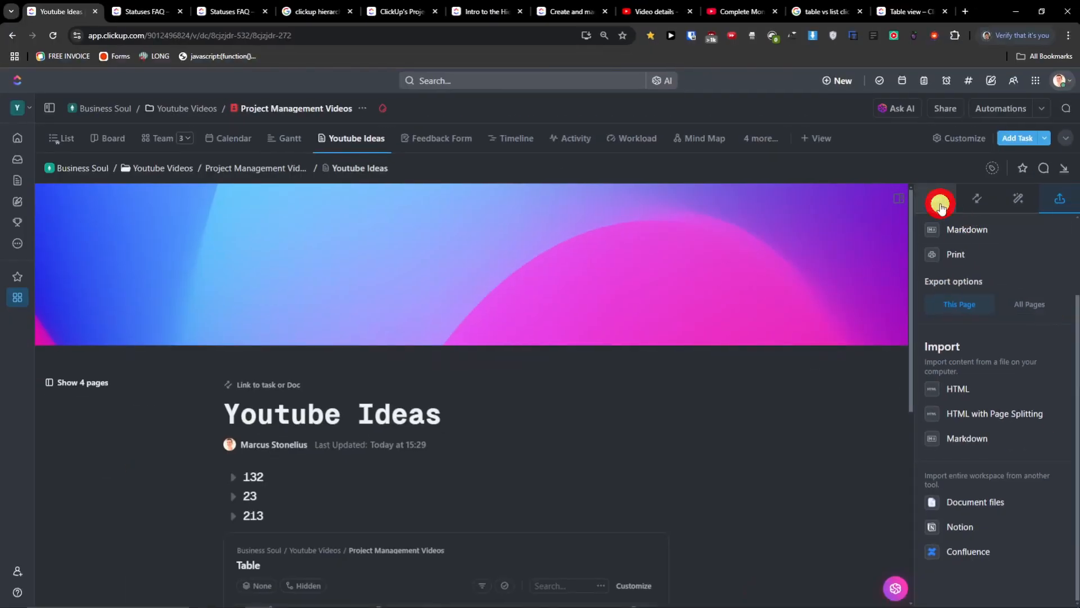
left_click(941, 206)
scroll(1010, 338, "down", 5)
scroll(1012, 322, "up", 5)
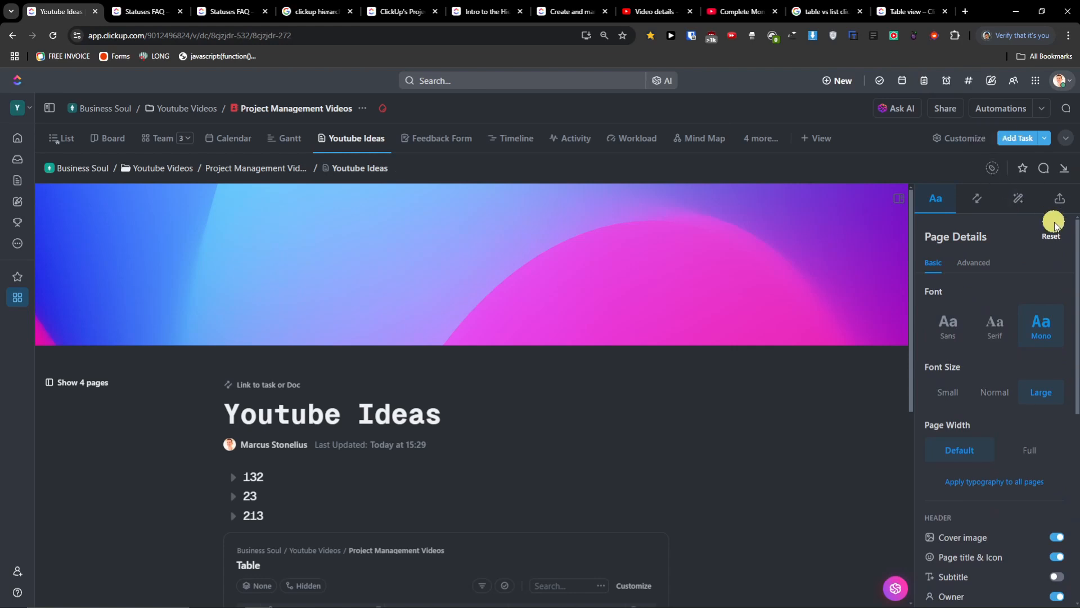
left_click(867, 405)
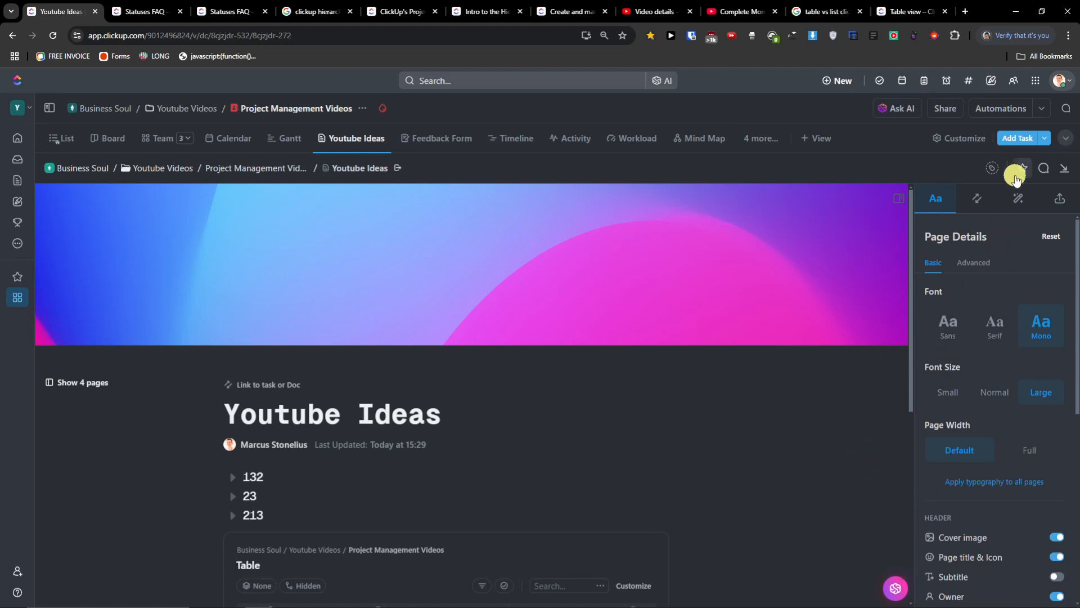
- Try the Tags and tray pin buttons, then close the page details sidebar
left_click(995, 172)
left_click(997, 175)
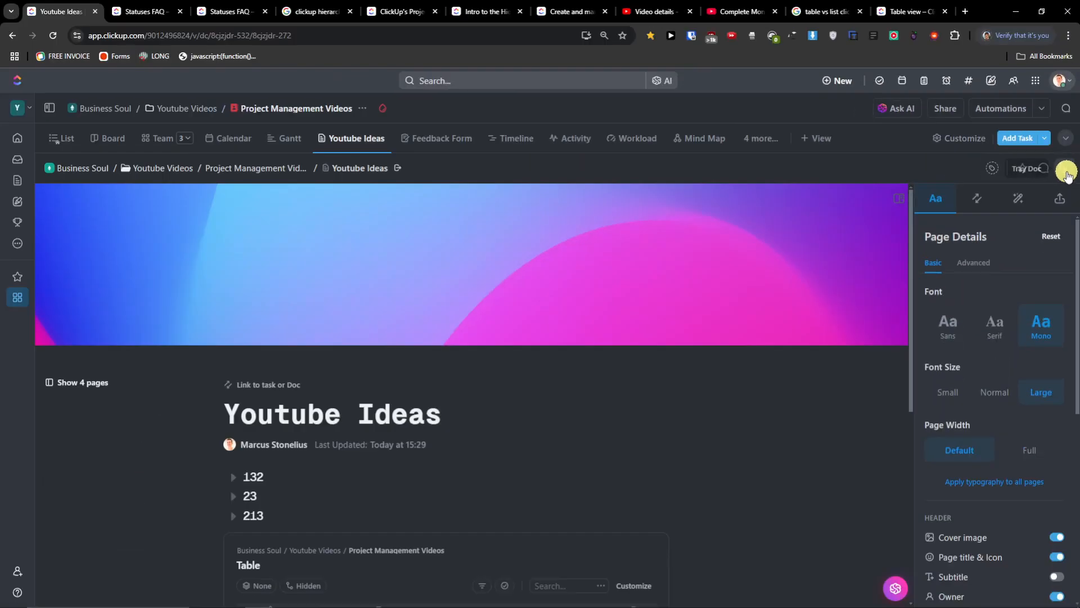
left_click(1067, 174)
left_click(1069, 175)
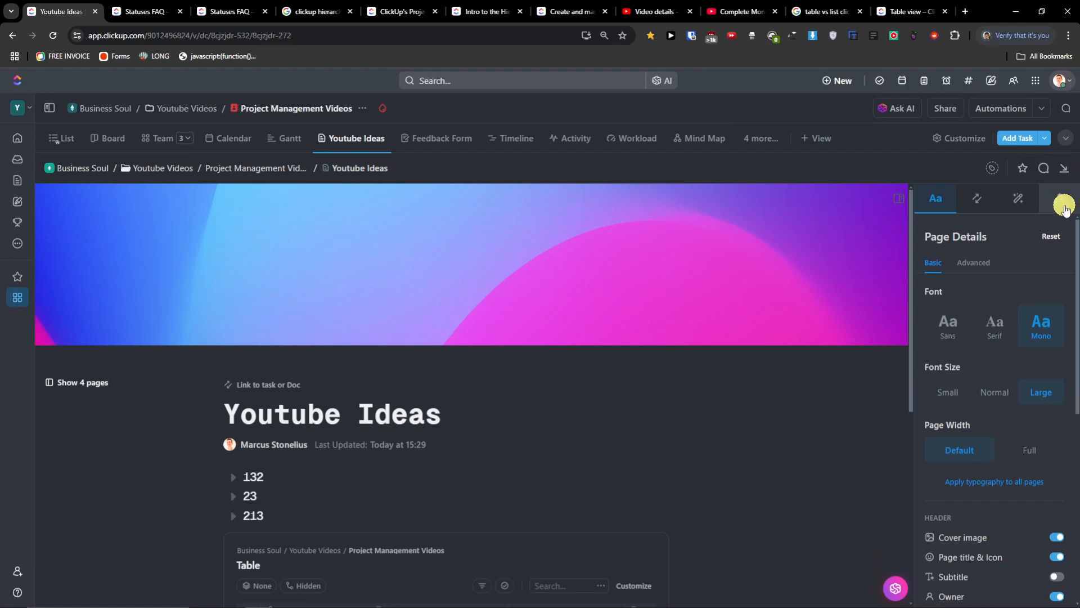
scroll(856, 448, "down", 5)
scroll(859, 449, "up", 5)
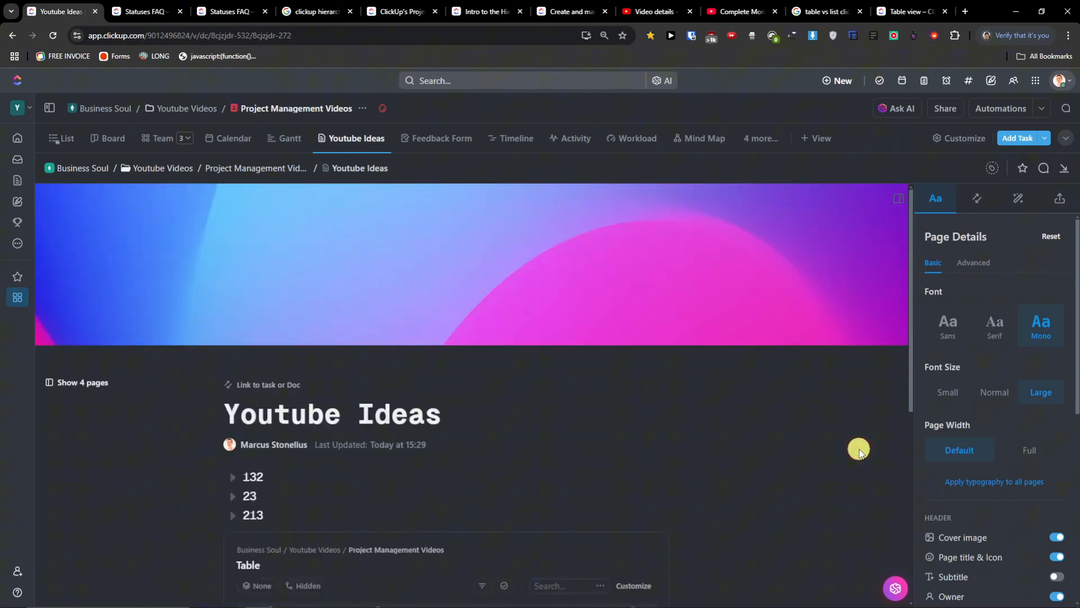
left_click(901, 200)
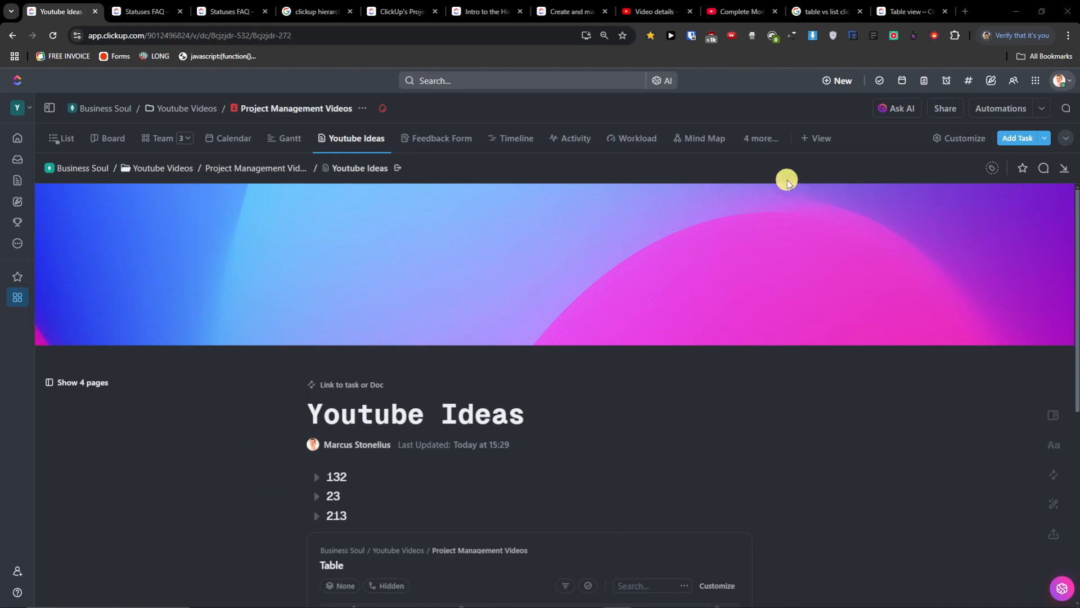
- Choose Whiteboard from the More views list to create a new whiteboard view
left_click(813, 138)
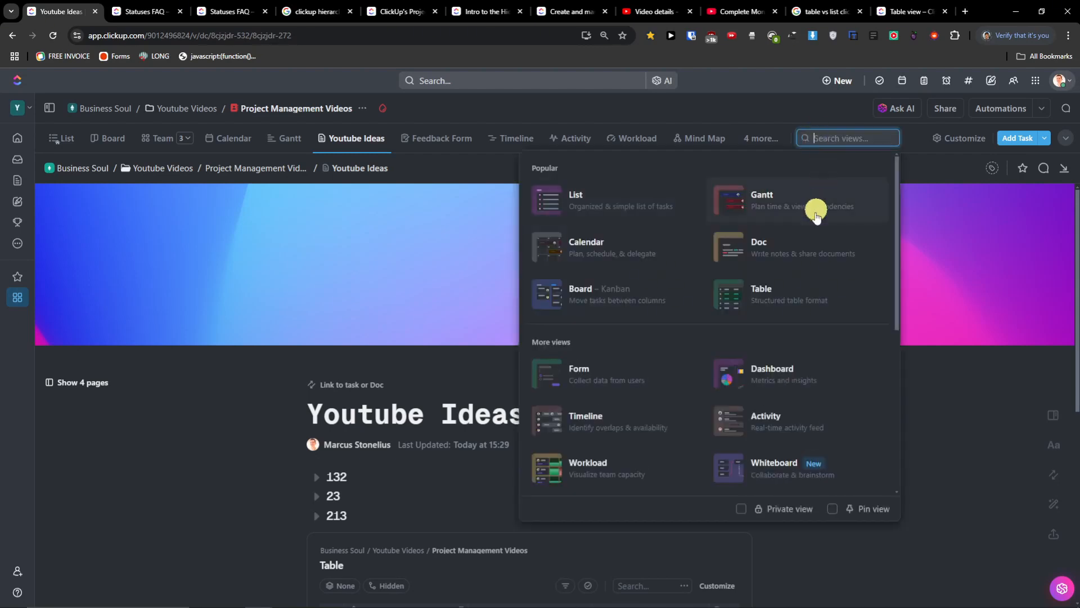
scroll(805, 245, "down", 2)
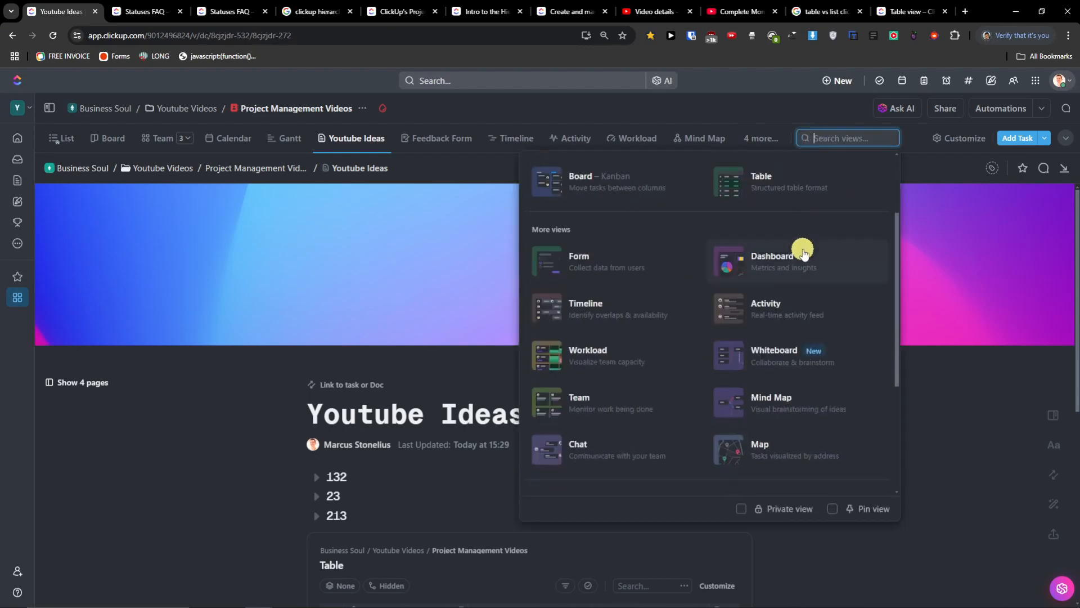
left_click(779, 355)
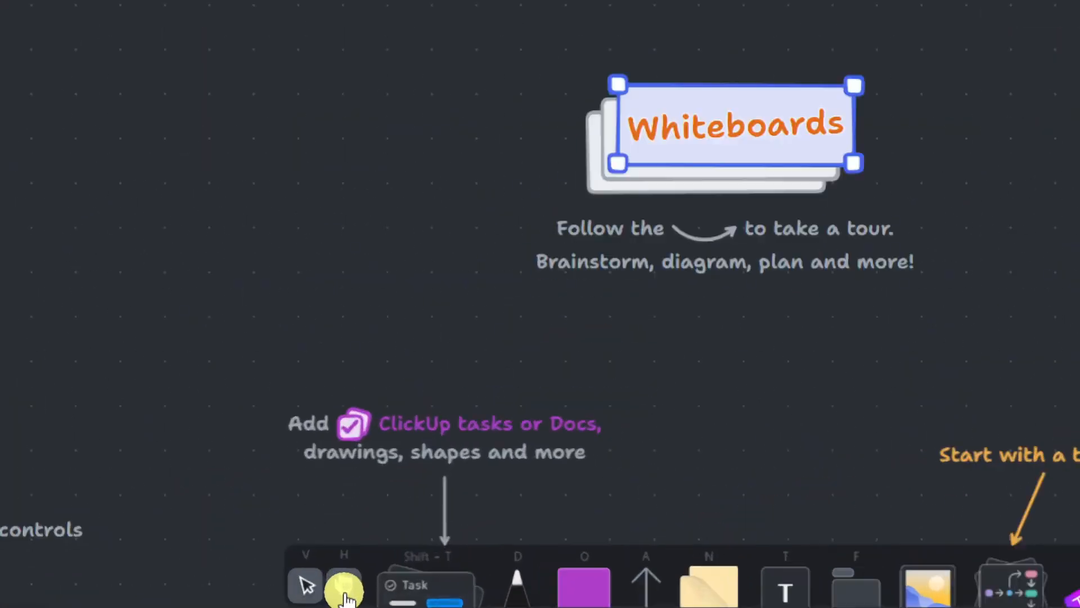
- Add the Clickup Tutorial video task card and move it to the upper left
left_click(345, 588)
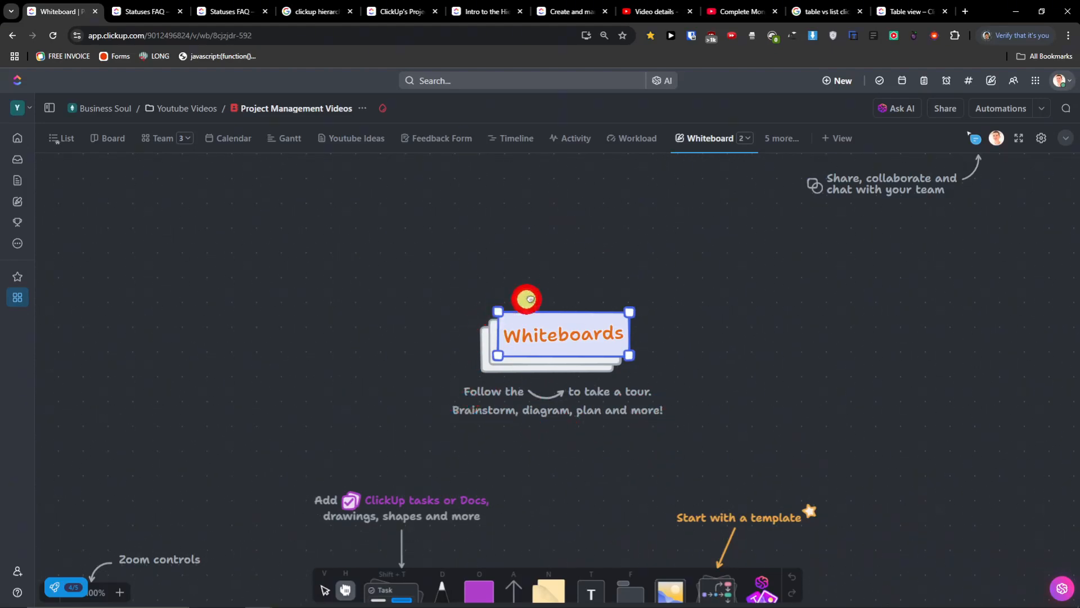
left_click_drag(413, 249, 488, 295)
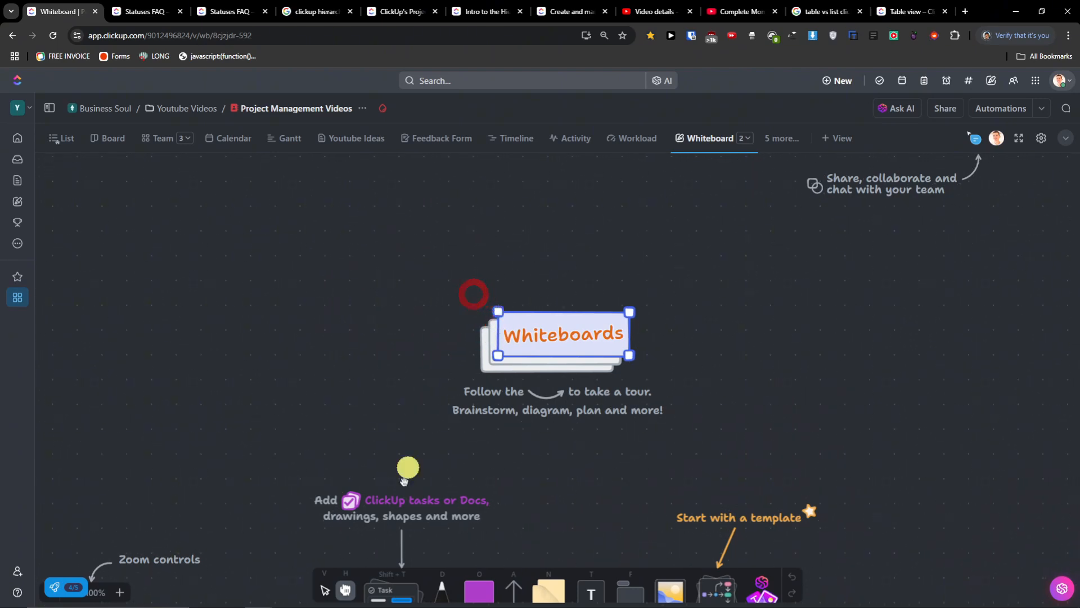
left_click(407, 597)
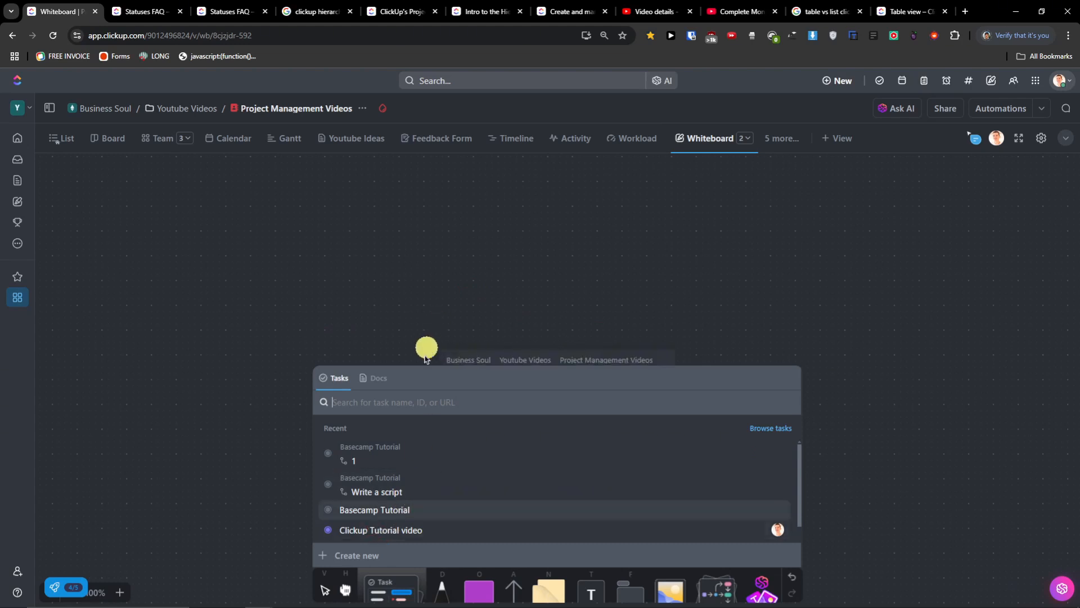
left_click(353, 264)
left_click_drag(472, 355, 346, 285)
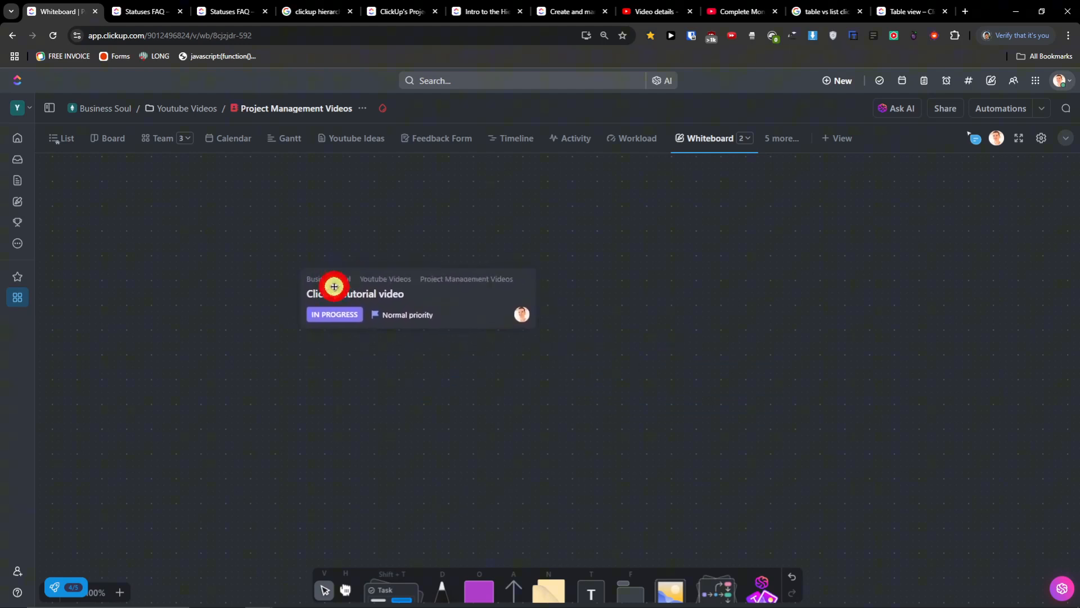
- Insert the Youtube Ideas doc card from the Docs picker onto the whiteboard
left_click(404, 590)
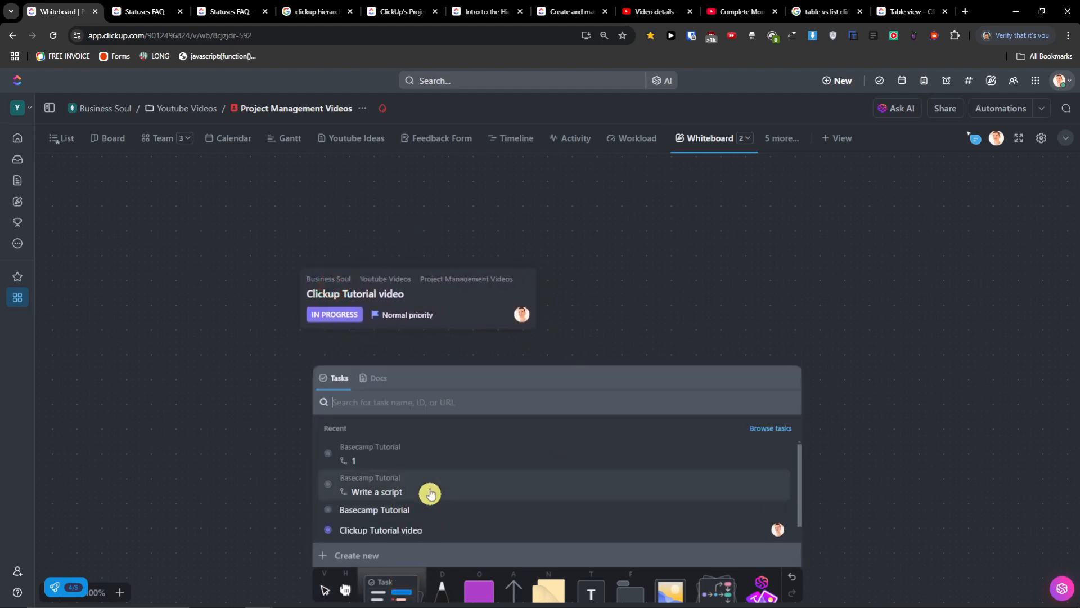
left_click(374, 377)
left_click(410, 452)
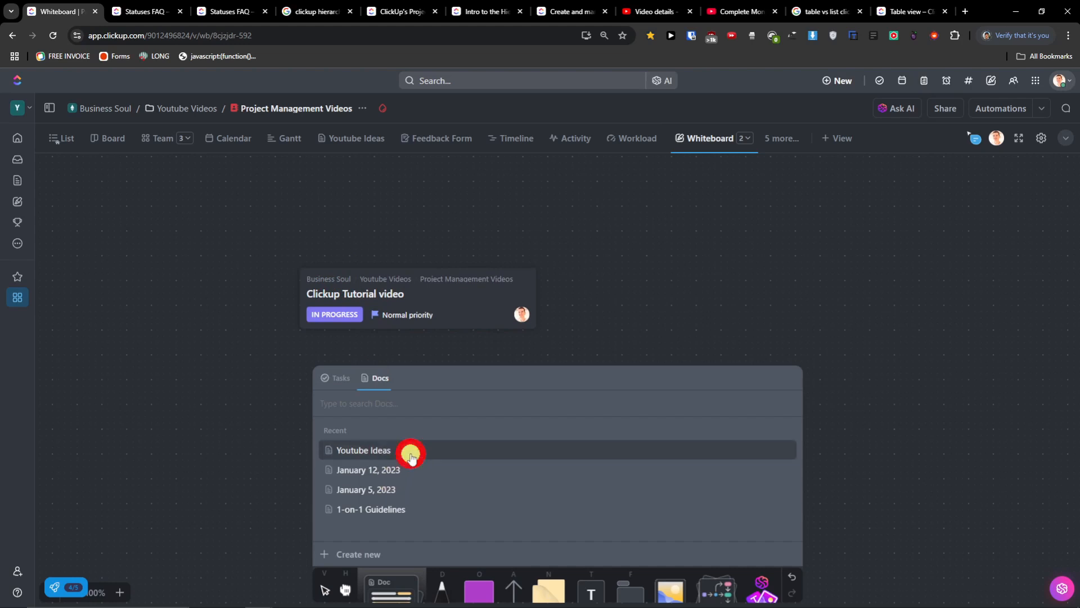
left_click_drag(676, 282, 964, 301)
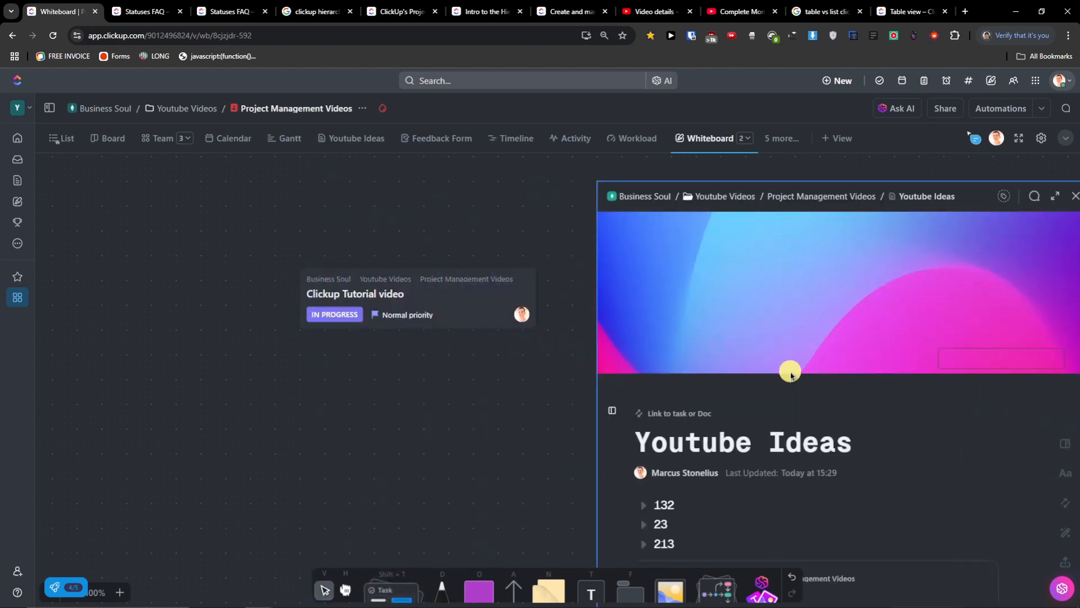
- Zoom out and position the Youtube Ideas doc card under the task card
key("ctrl+minus")
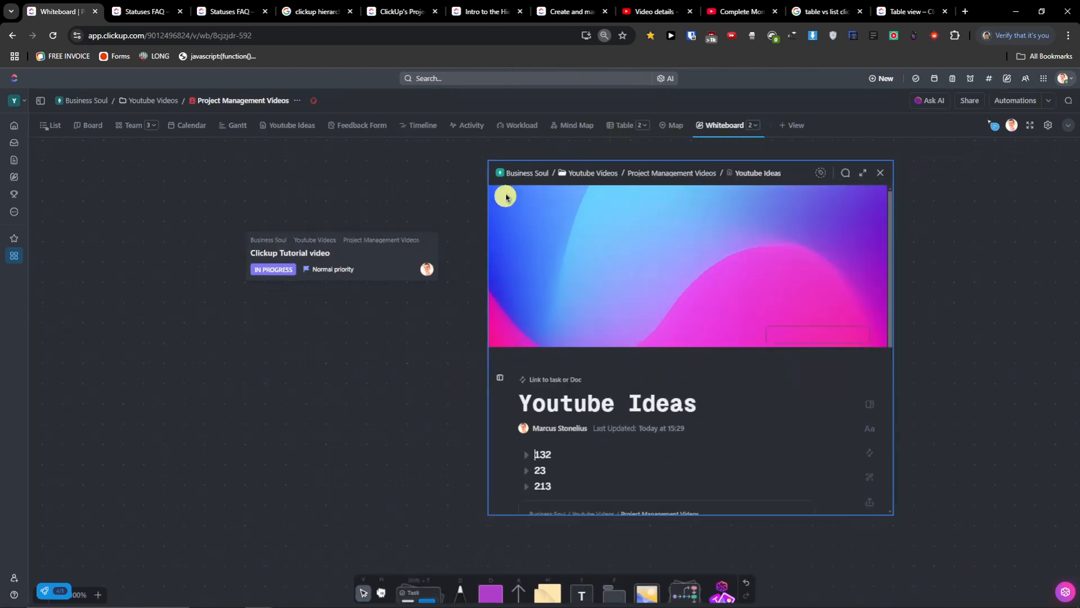
left_click(576, 298)
left_click(425, 400)
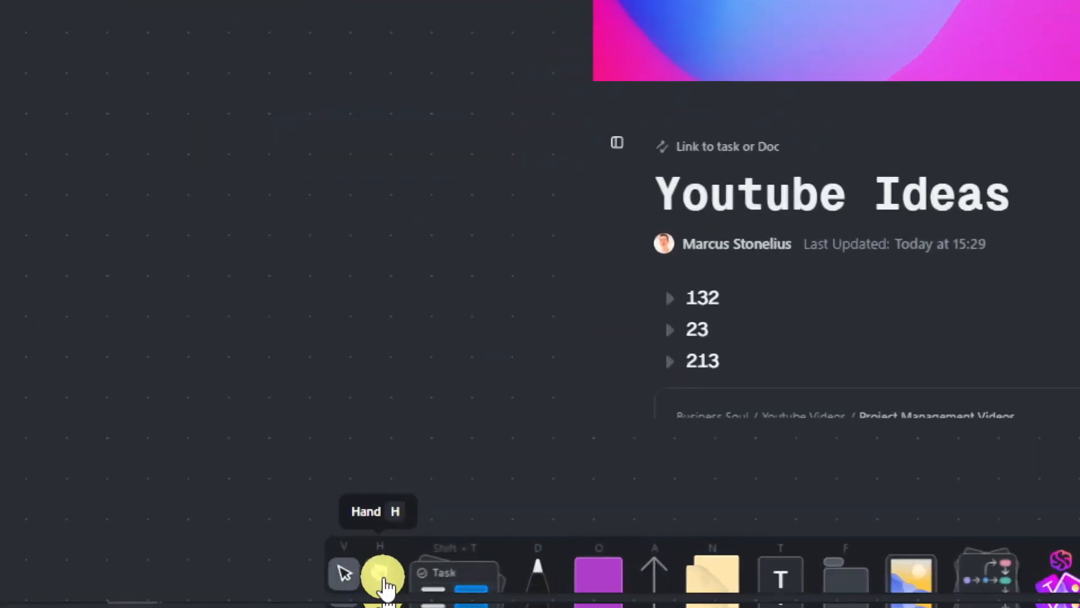
left_click(383, 595)
left_click(586, 294)
left_click_drag(586, 293, 521, 274)
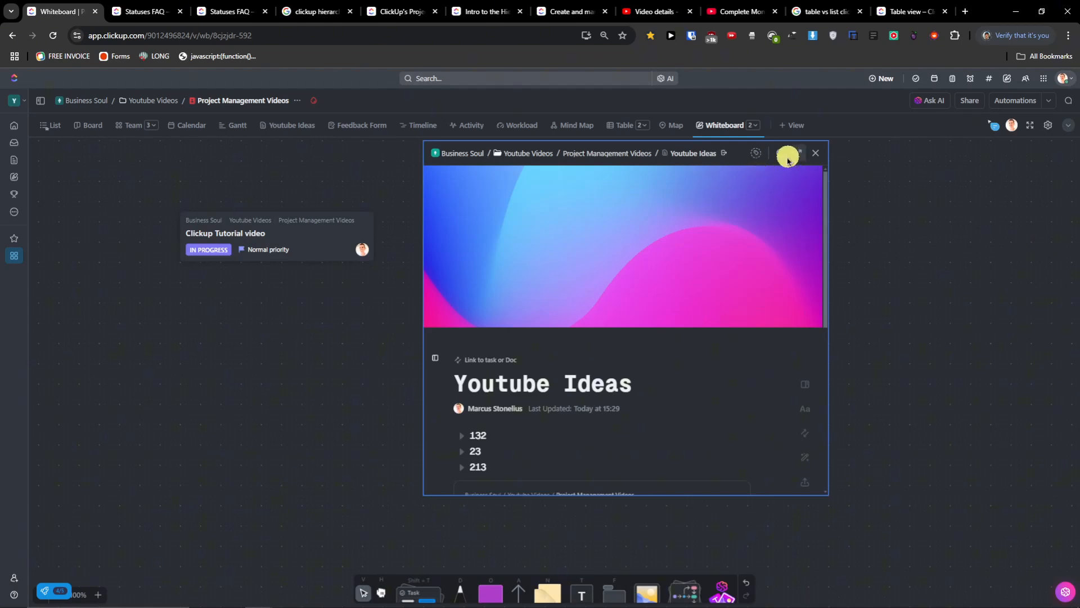
left_click_drag(737, 154, 420, 313)
left_click_drag(591, 305, 679, 279)
mouse_move(465, 584)
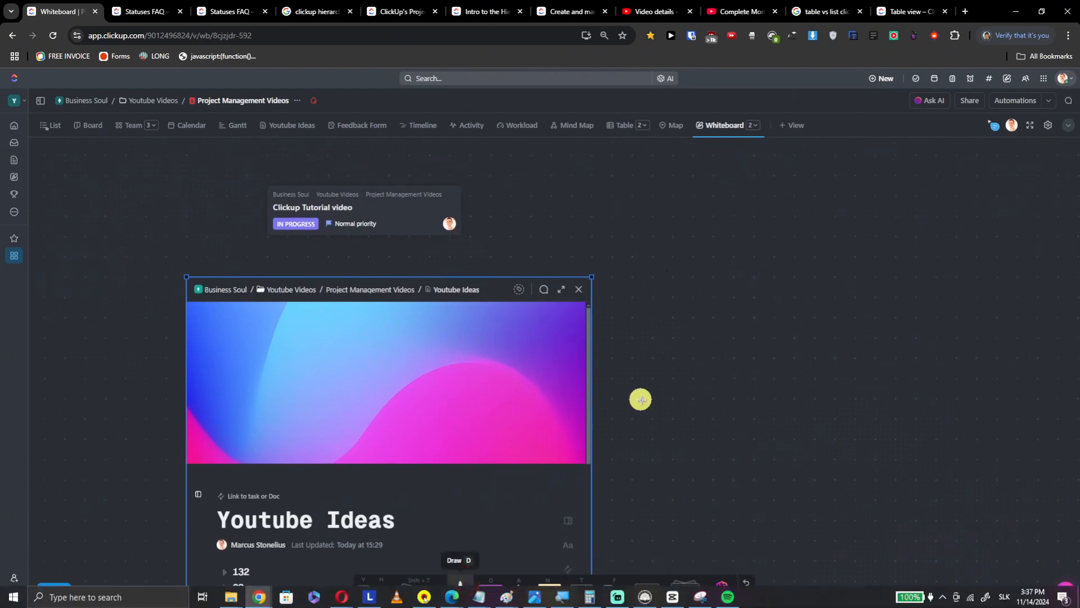
- Draw a solid white freehand heart to the right of the doc card with the pen
left_click(640, 399)
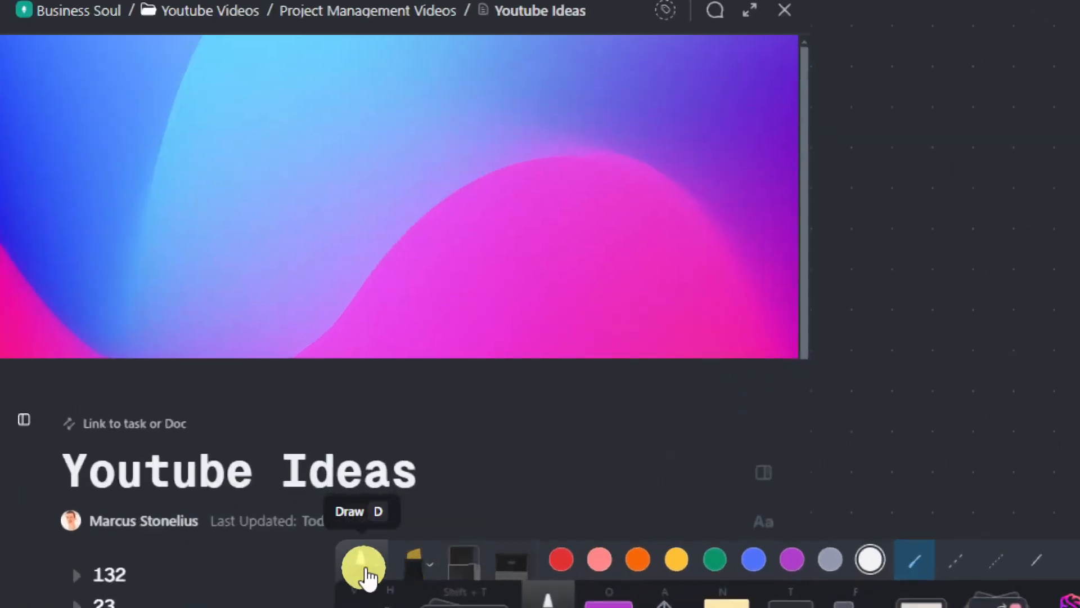
left_click(371, 570)
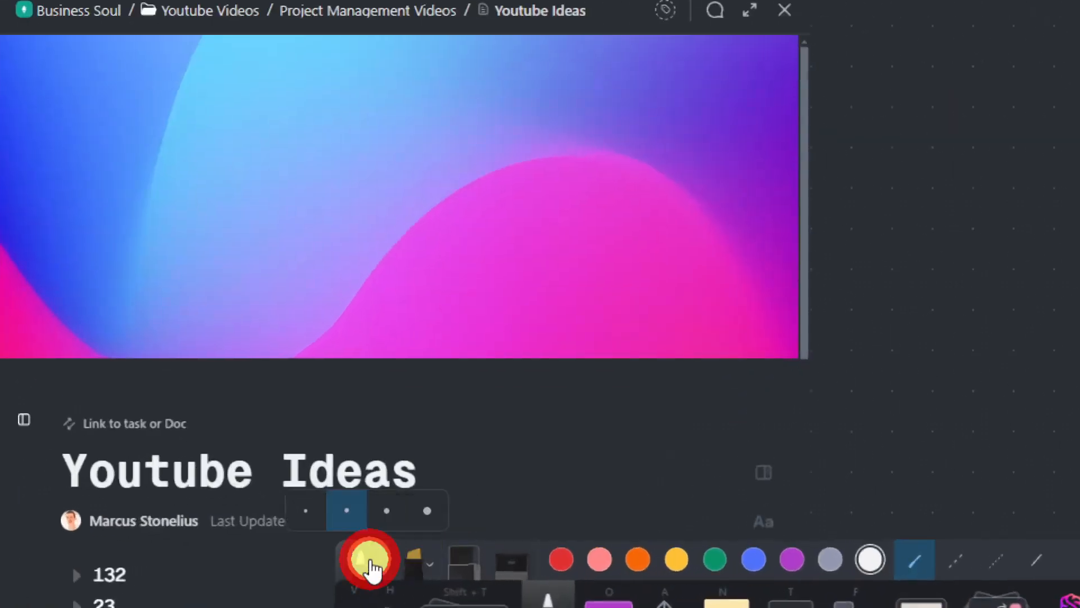
left_click(441, 497)
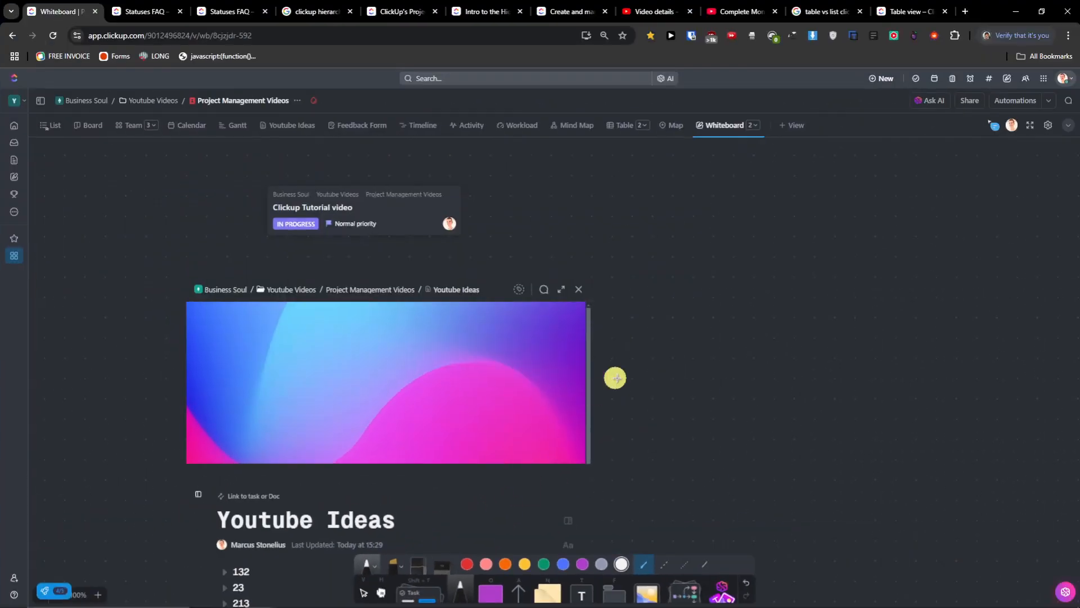
left_click_drag(656, 370, 666, 306)
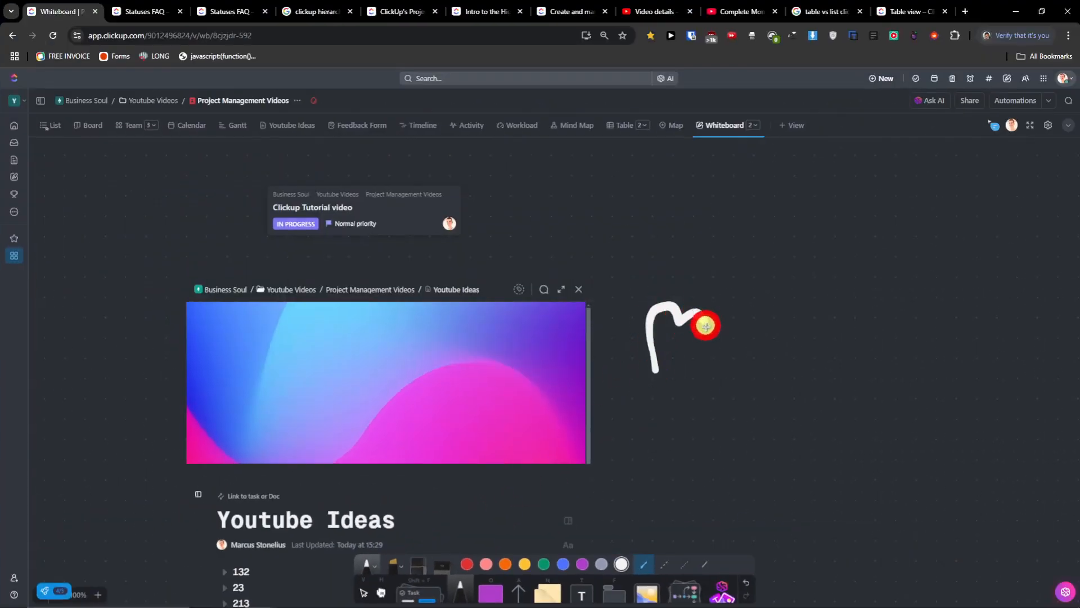
- Draw a dashed heart at lower right and a dotted heart at upper right
left_click(378, 571)
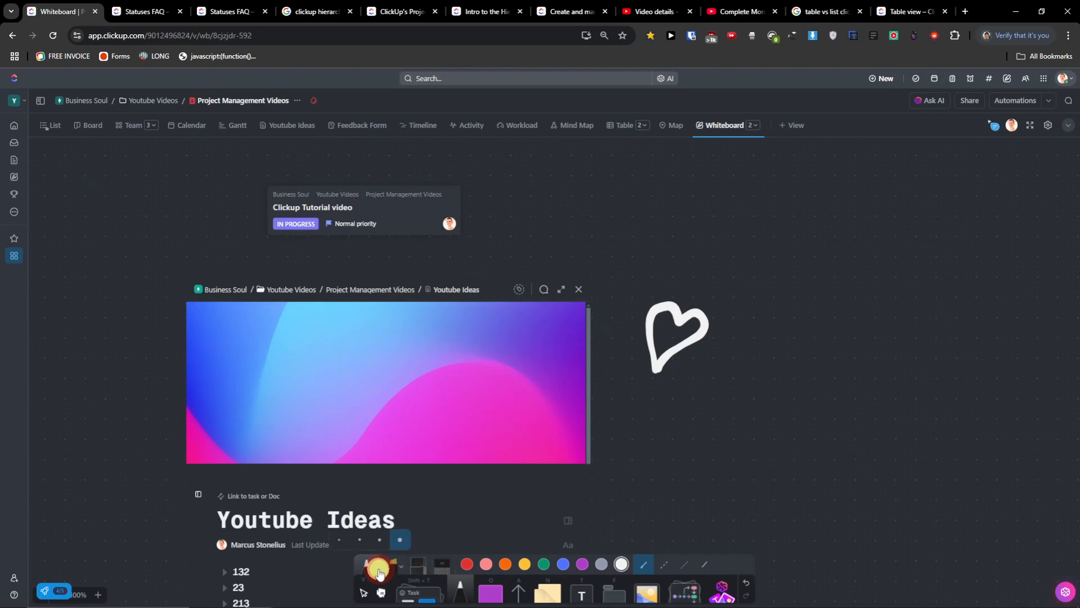
left_click(394, 569)
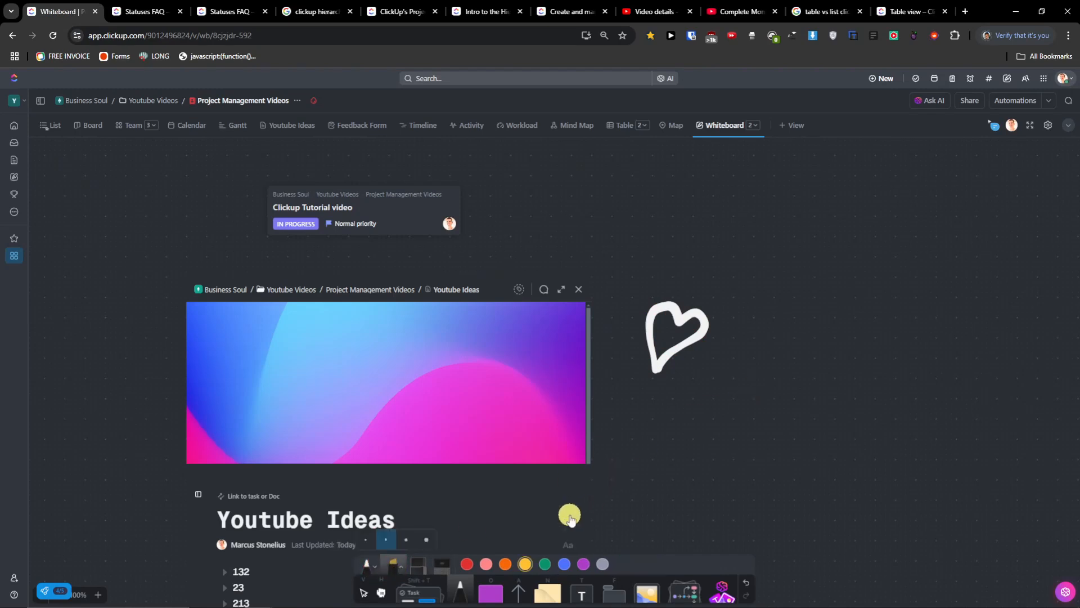
left_click(369, 565)
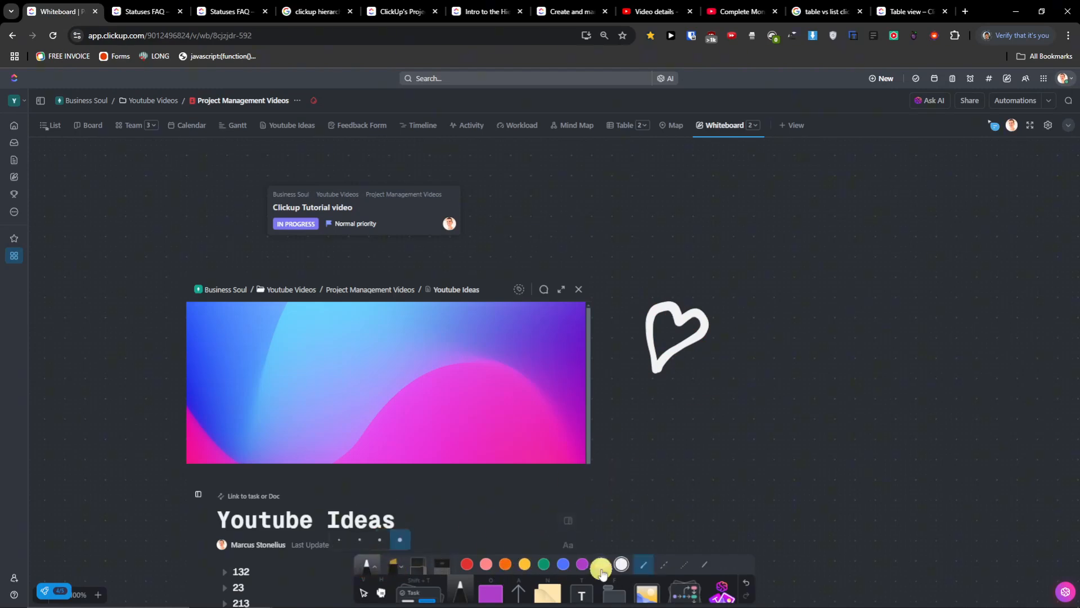
left_click(665, 564)
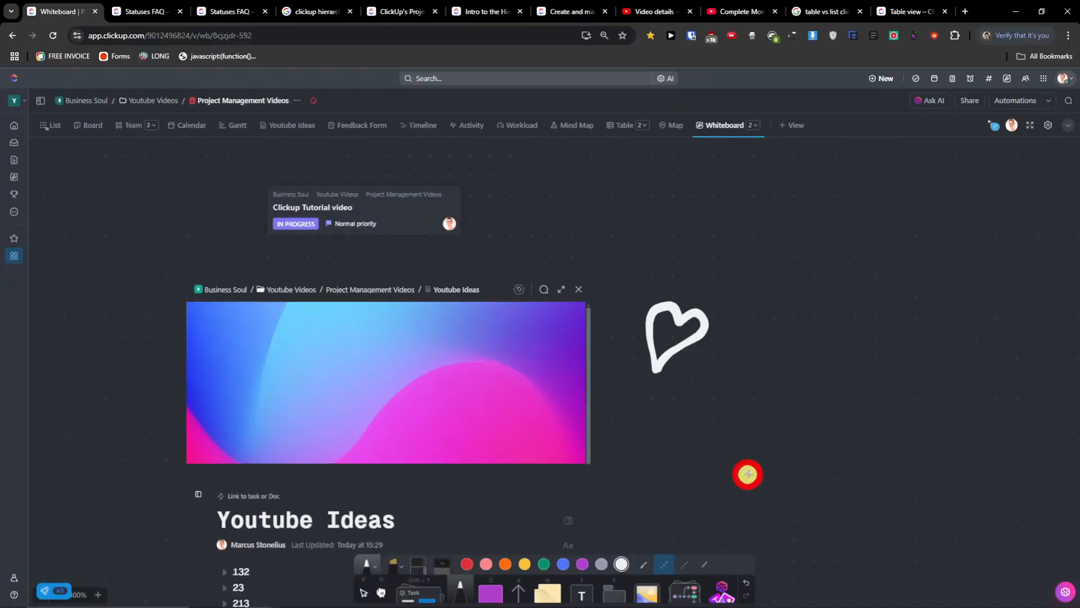
mouse_move(747, 473)
left_mouse_down()
mouse_move(769, 387)
mouse_move(777, 453)
mouse_move(745, 477)
left_mouse_up()
left_click(693, 564)
mouse_move(783, 332)
left_mouse_down()
mouse_move(781, 239)
mouse_move(832, 284)
mouse_move(786, 328)
left_mouse_up()
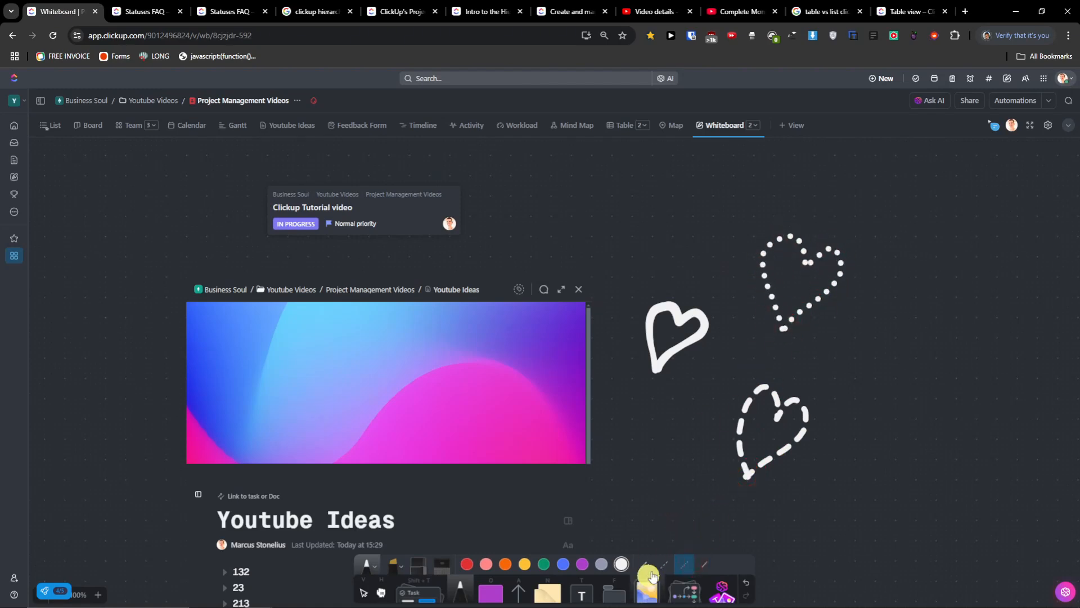
- Draw two more solid hearts and a horizontal line across the right side
mouse_move(660, 278)
left_mouse_down()
mouse_move(659, 208)
mouse_move(695, 234)
mouse_move(699, 265)
mouse_move(658, 278)
left_mouse_up()
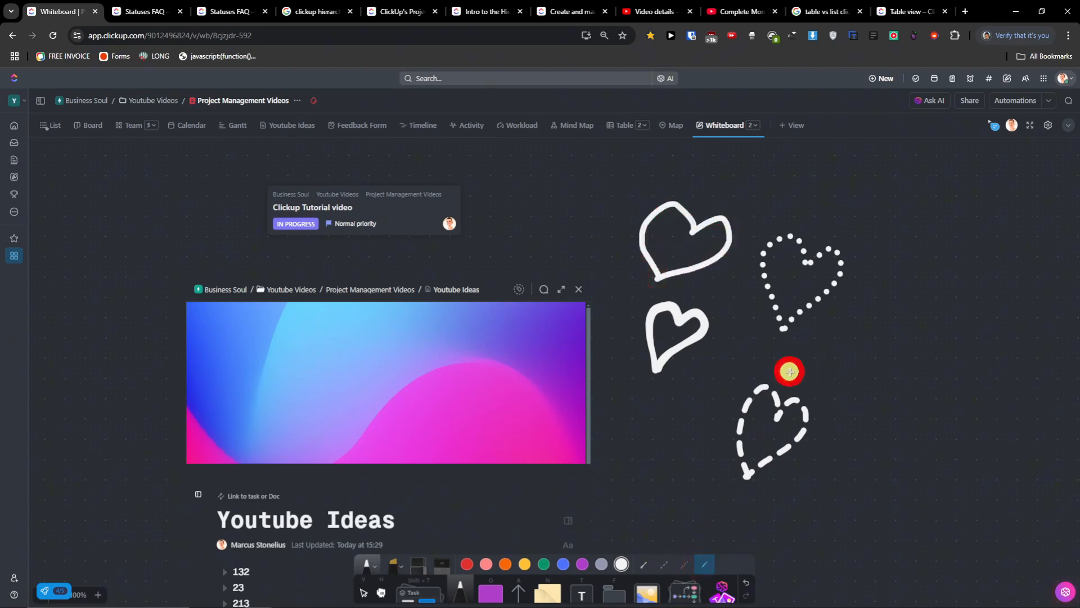
left_click_drag(790, 371, 946, 363)
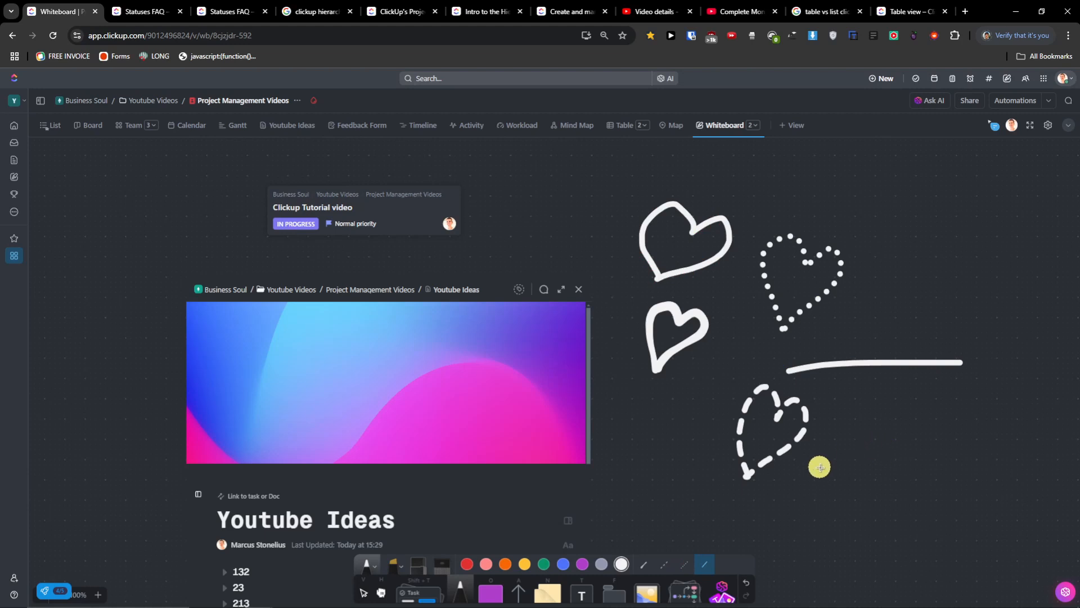
mouse_move(634, 429)
left_mouse_down()
mouse_move(670, 426)
mouse_move(685, 460)
left_mouse_up()
left_click(467, 564)
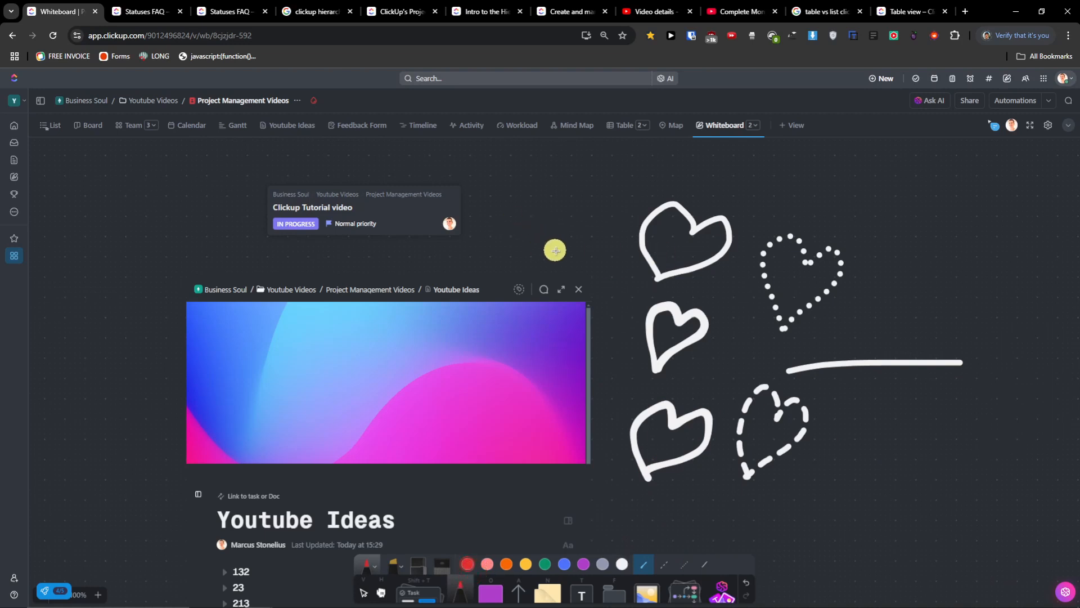
- Draw red freehand hearts, including a tall one on the right
left_click_drag(594, 233, 549, 246)
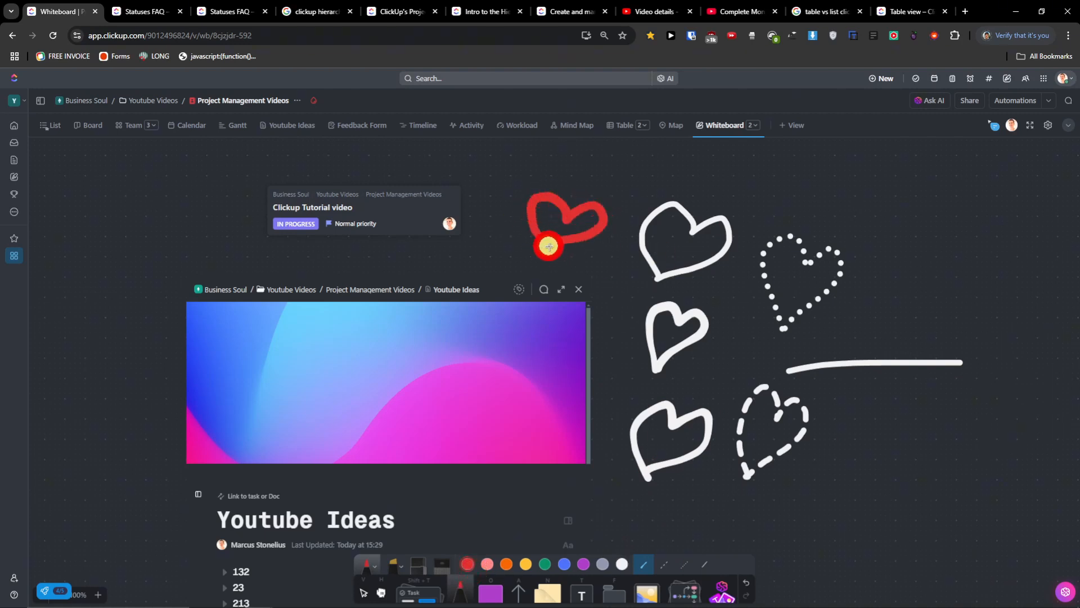
left_click_drag(869, 384, 823, 411)
left_click_drag(896, 350, 882, 222)
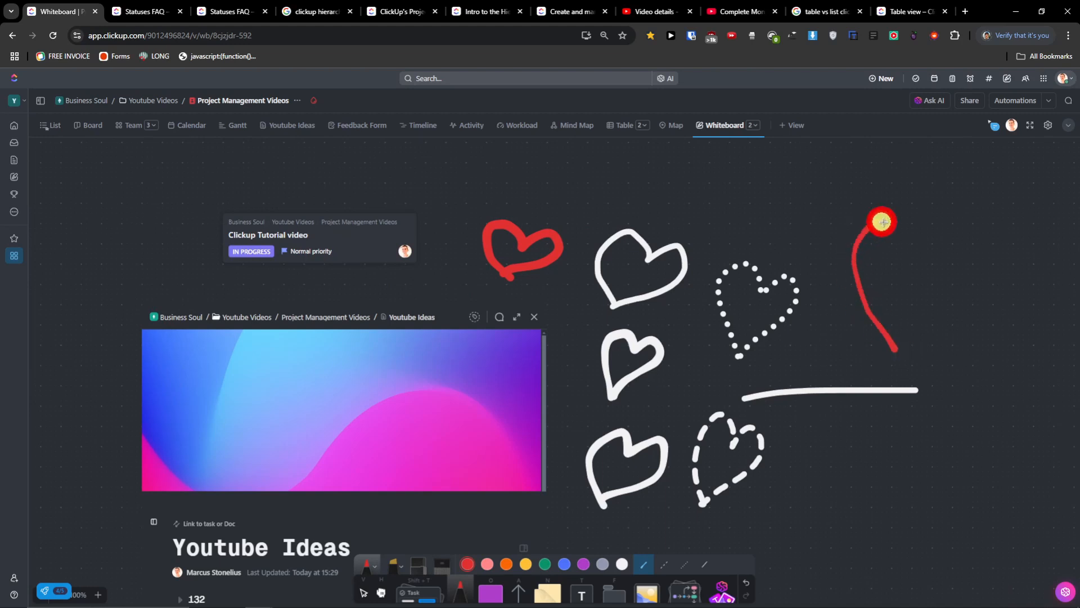
mouse_move(911, 265)
left_mouse_down()
mouse_move(957, 244)
mouse_move(906, 310)
left_mouse_up()
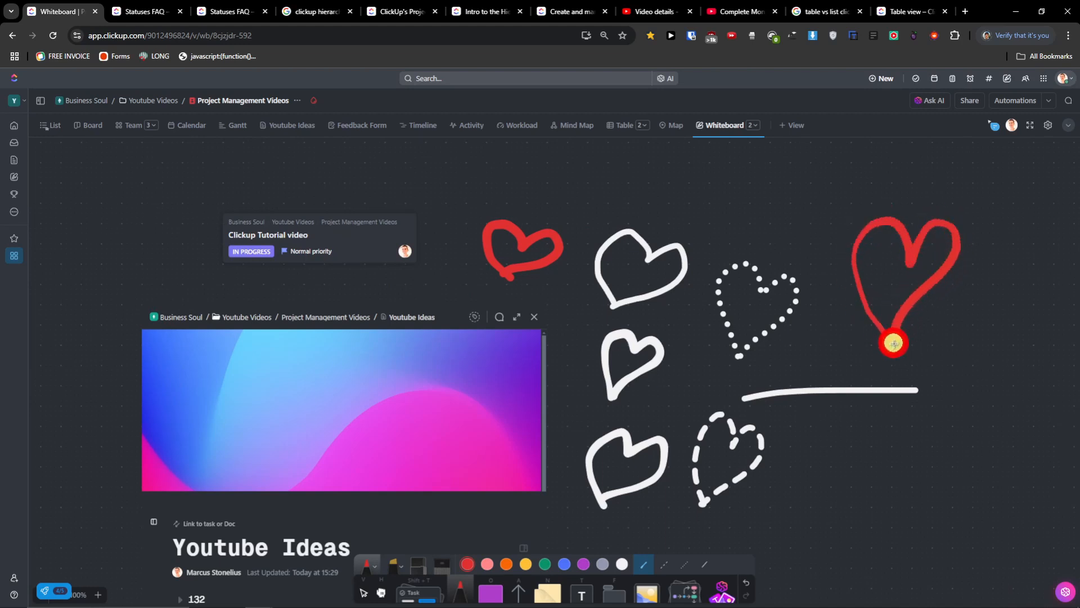
left_click_drag(851, 478, 718, 494)
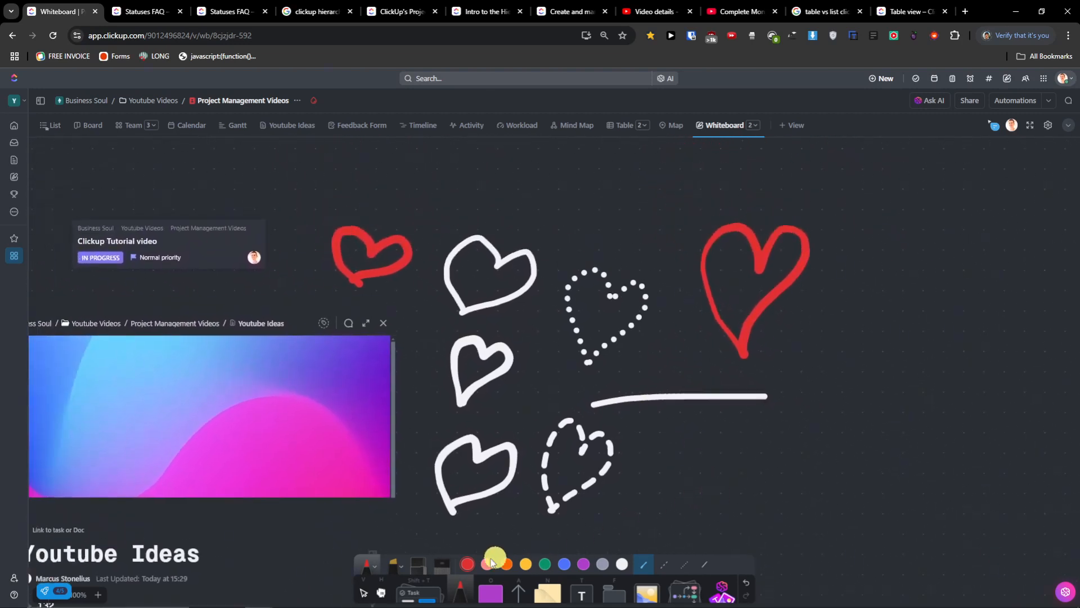
- Switch to the highlighter and draw a thick red heart and a smile under two dots
left_click(381, 575)
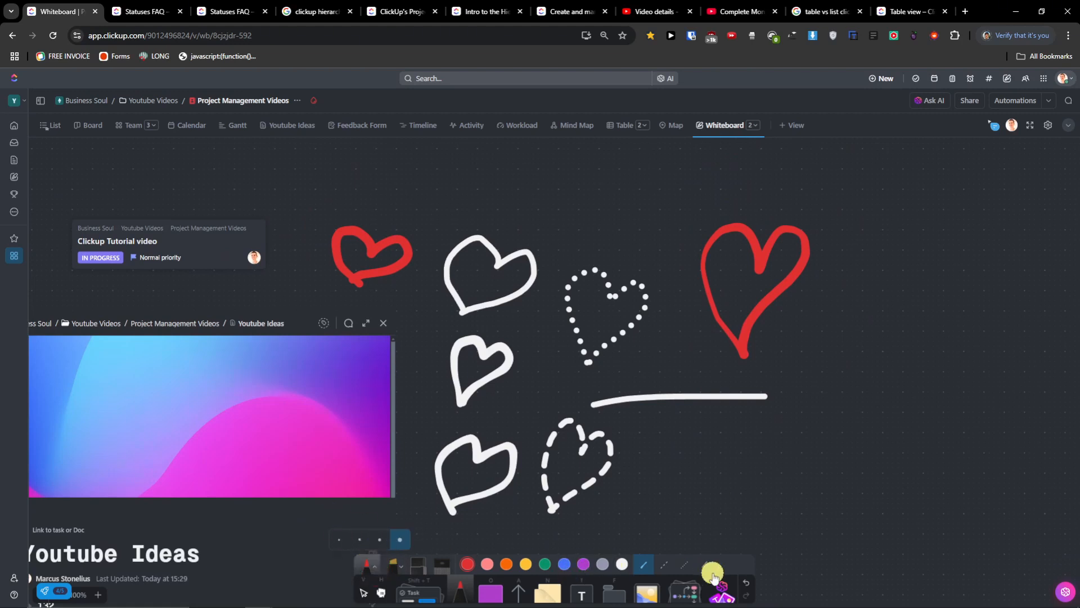
left_click(398, 568)
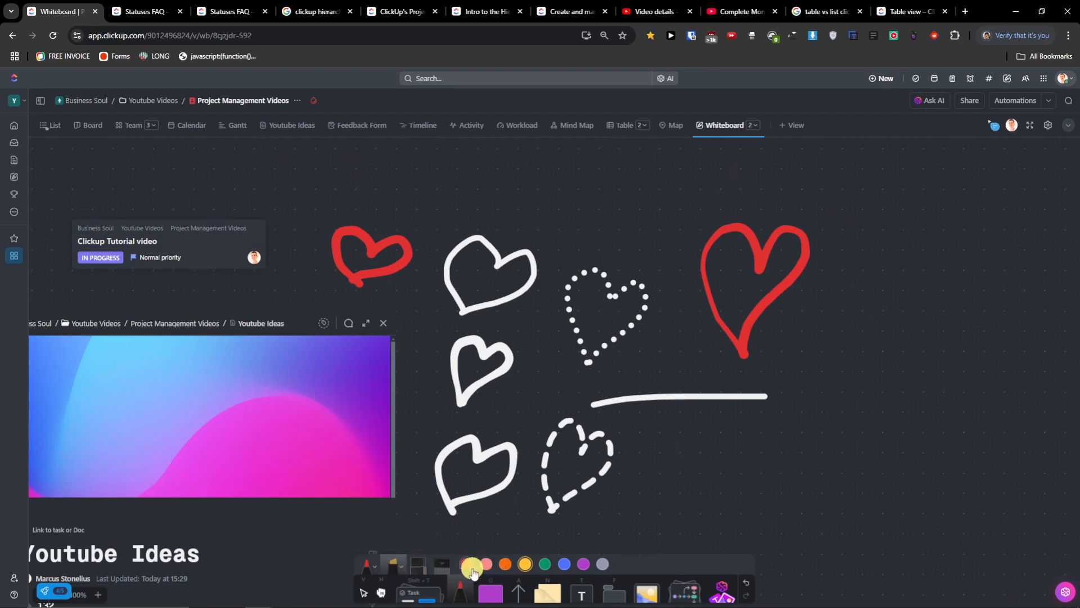
left_click_drag(925, 472, 804, 336)
mouse_move(674, 471)
left_mouse_down()
mouse_move(600, 379)
mouse_move(659, 355)
mouse_move(719, 422)
mouse_move(675, 468)
left_mouse_up()
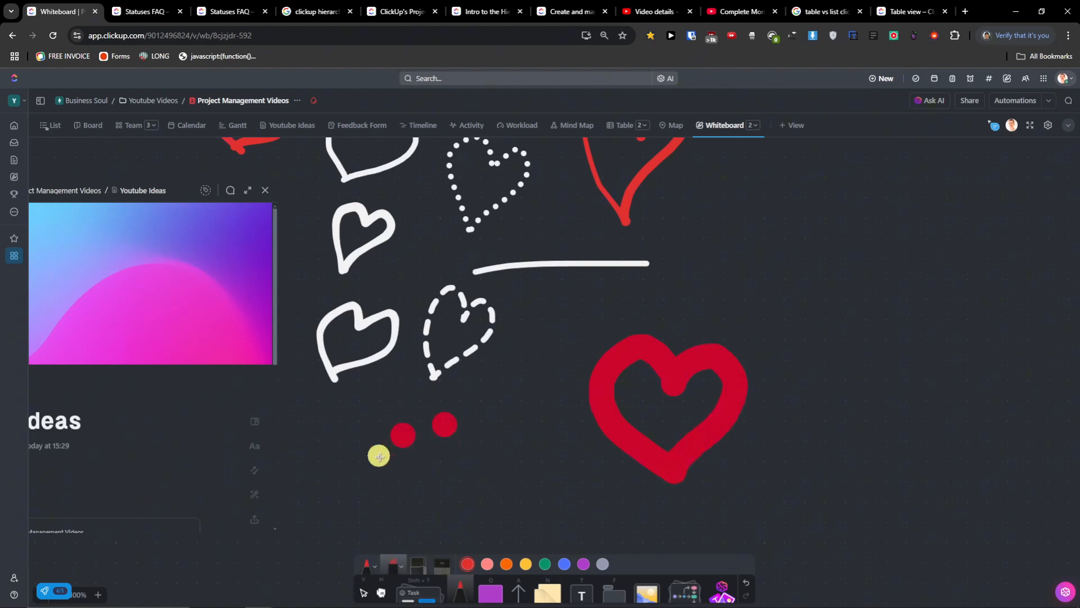
left_click_drag(379, 456, 495, 443)
left_click_drag(508, 374, 556, 449)
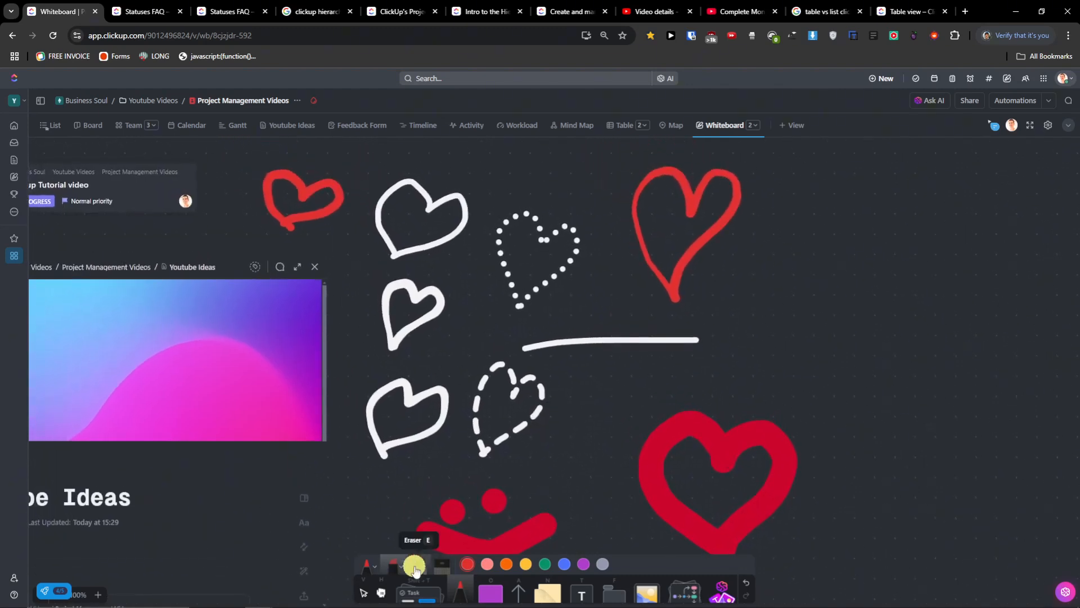
- Erase the red smiley face, the thick red heart and the white horizontal line
left_click(415, 566)
left_click_drag(540, 523, 486, 503)
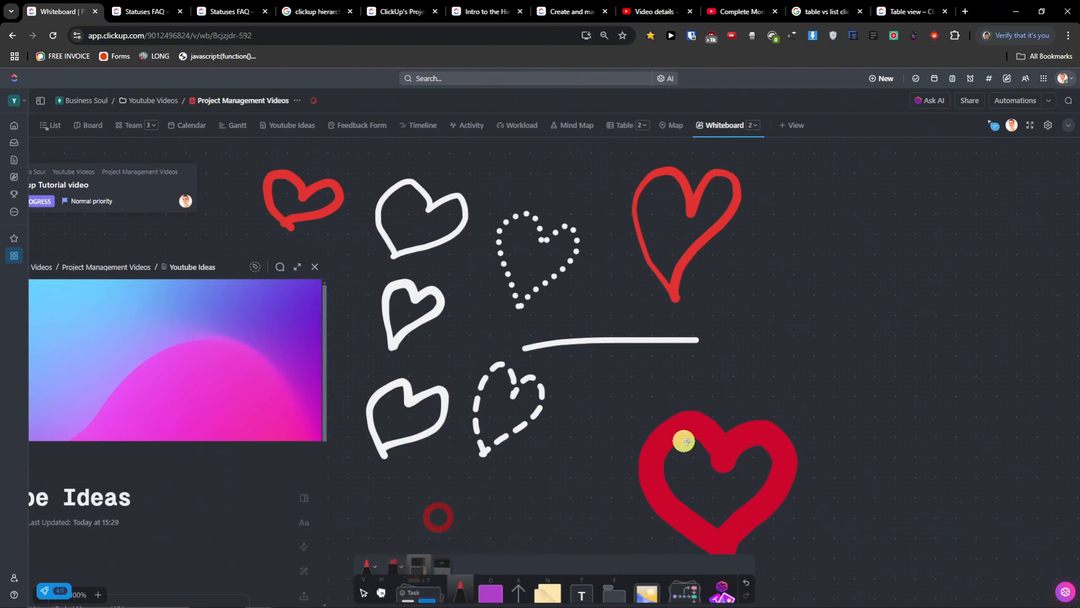
left_click_drag(687, 441, 676, 306)
mouse_move(652, 347)
left_mouse_down()
mouse_move(556, 427)
mouse_move(590, 517)
mouse_move(588, 507)
mouse_move(665, 468)
left_mouse_up()
- Trace temporary laser-pointer hearts around the existing drawings
left_click(444, 571)
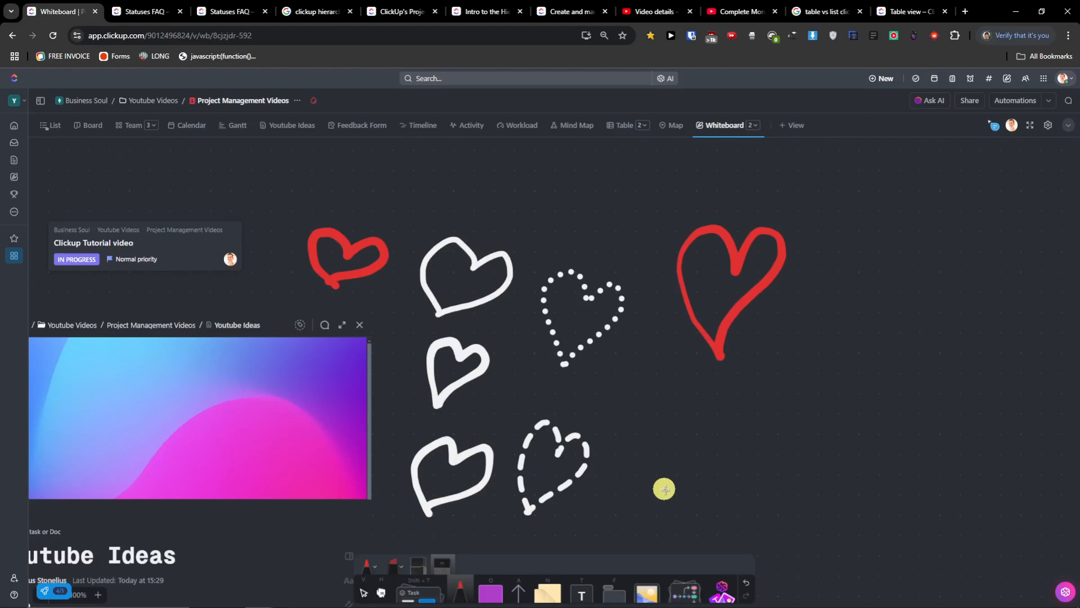
mouse_move(665, 489)
left_mouse_down()
mouse_move(645, 406)
mouse_move(686, 411)
mouse_move(641, 493)
left_mouse_up()
mouse_move(628, 418)
left_mouse_down()
mouse_move(675, 407)
mouse_move(648, 490)
left_mouse_up()
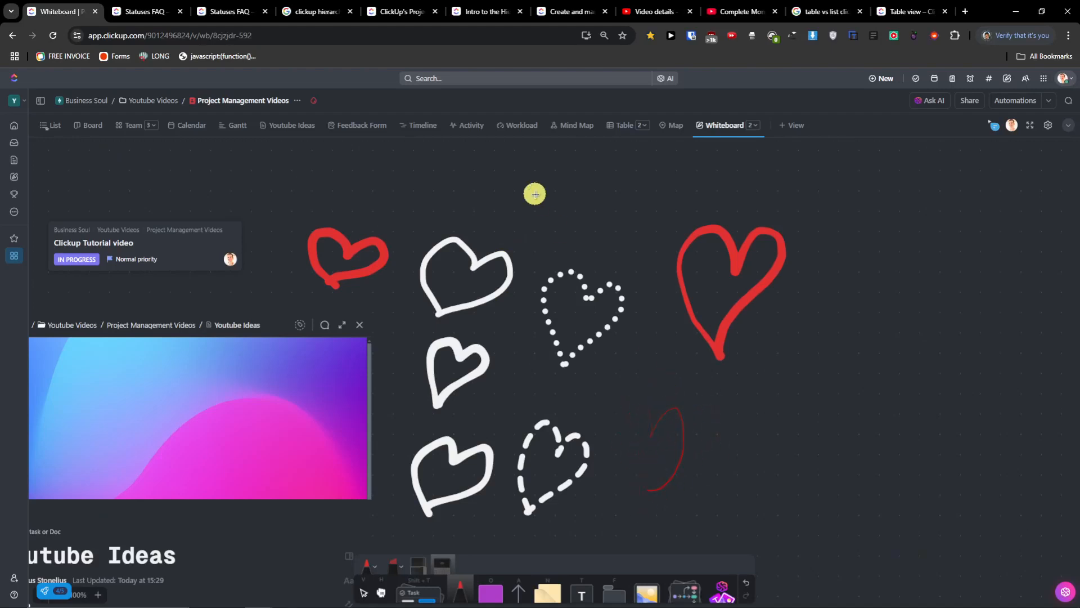
mouse_move(562, 248)
left_mouse_down()
mouse_move(573, 186)
mouse_move(553, 236)
left_mouse_up()
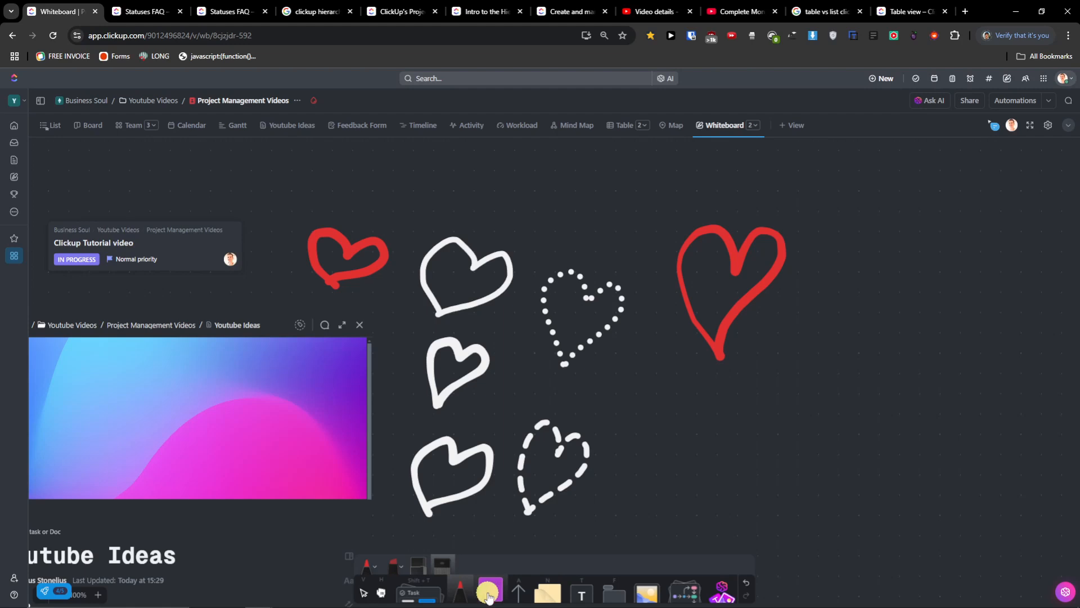
- With a Large outline, draw a purple rectangle right of the hearts and a purple diamond beside the red heart
left_click(500, 598)
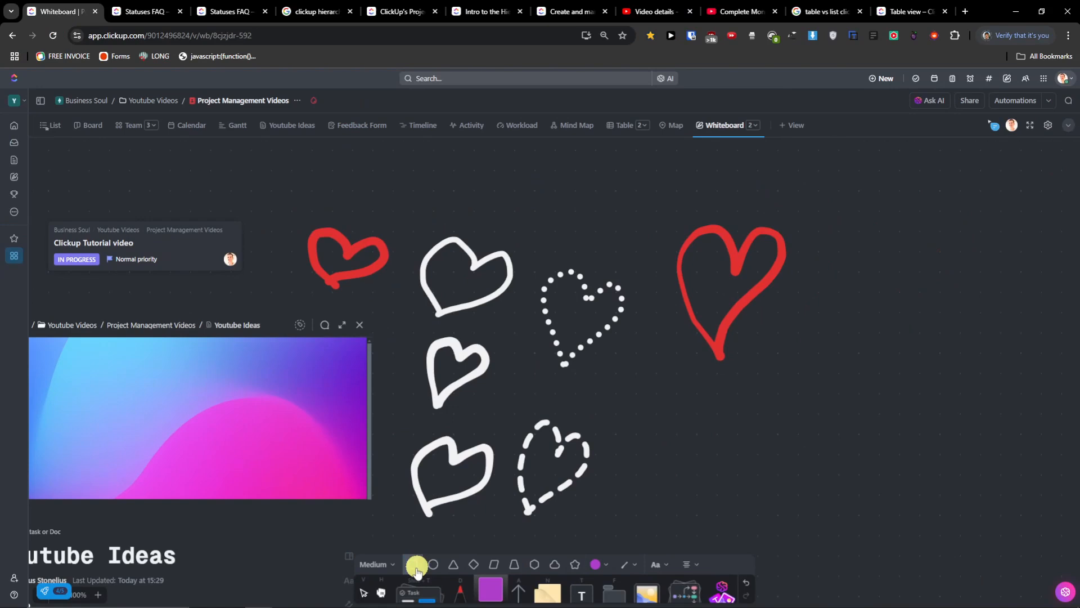
left_click(349, 557)
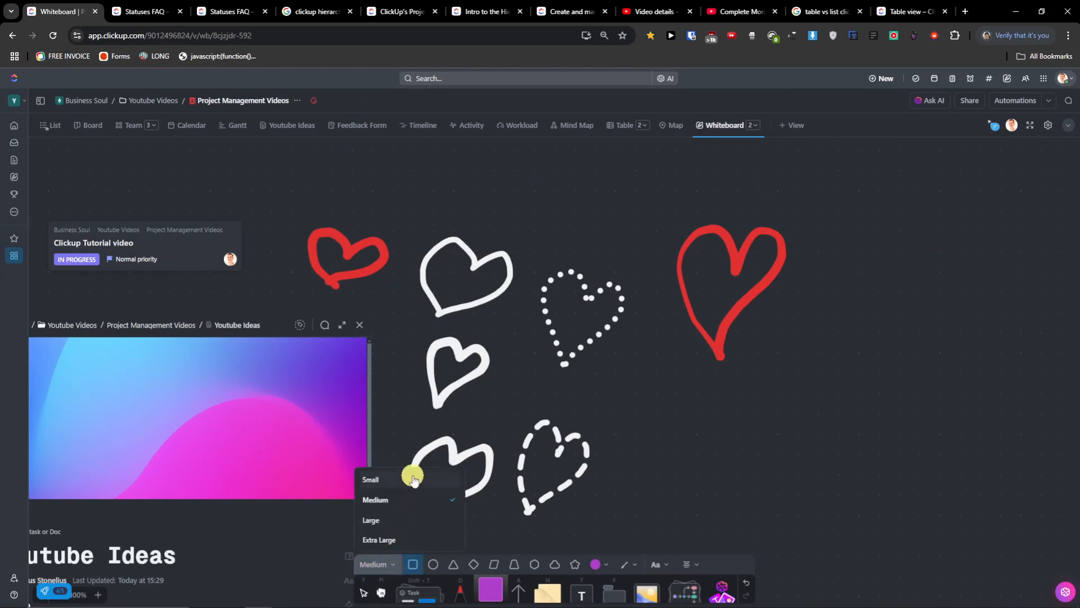
left_click(443, 516)
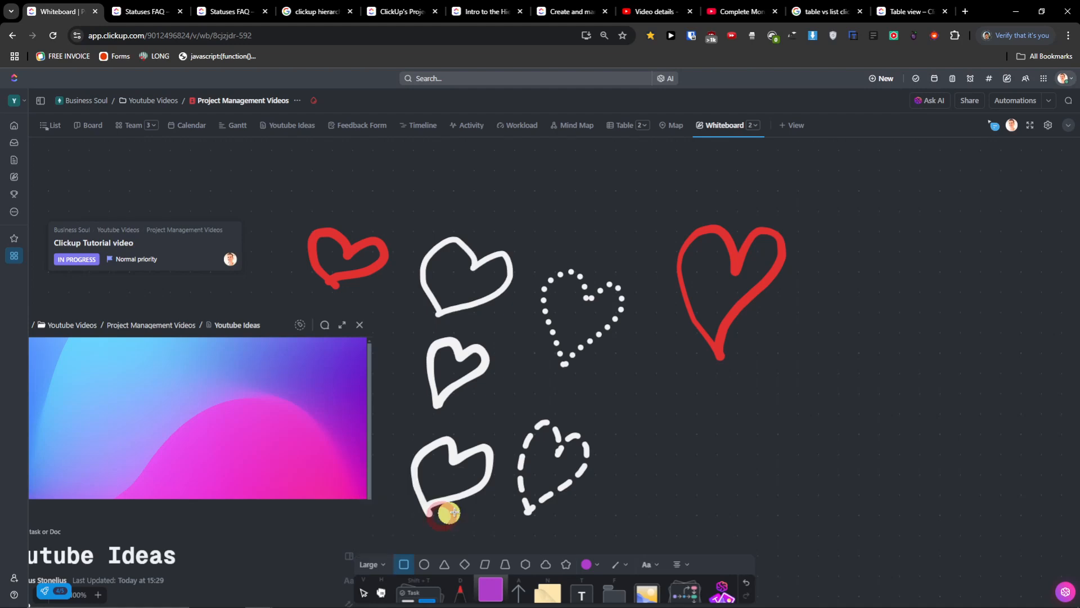
left_click_drag(723, 398, 859, 492)
scroll(928, 472, "right", 10)
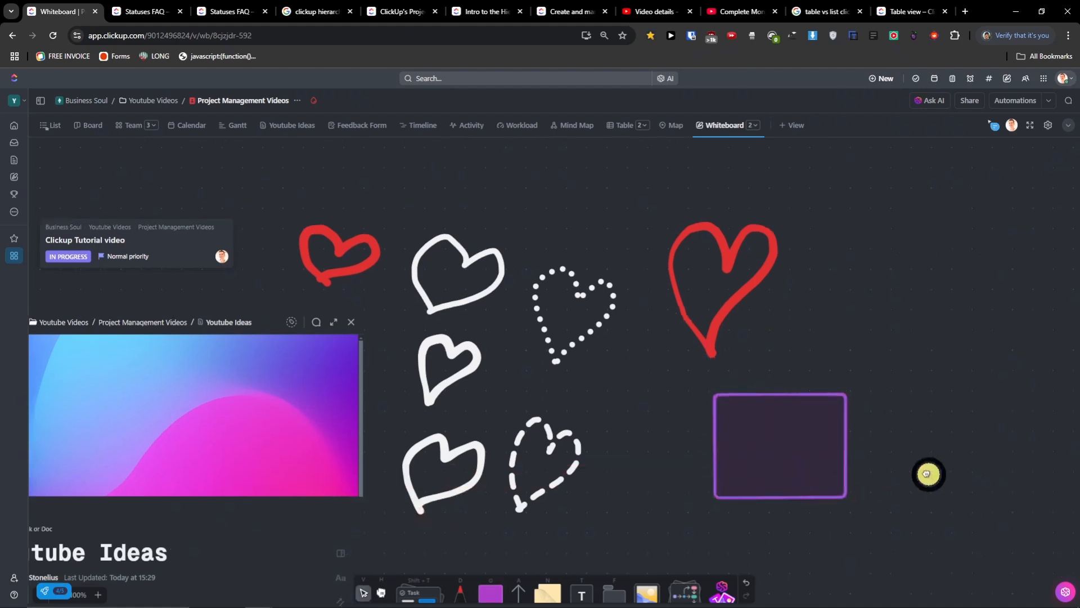
left_click(490, 586)
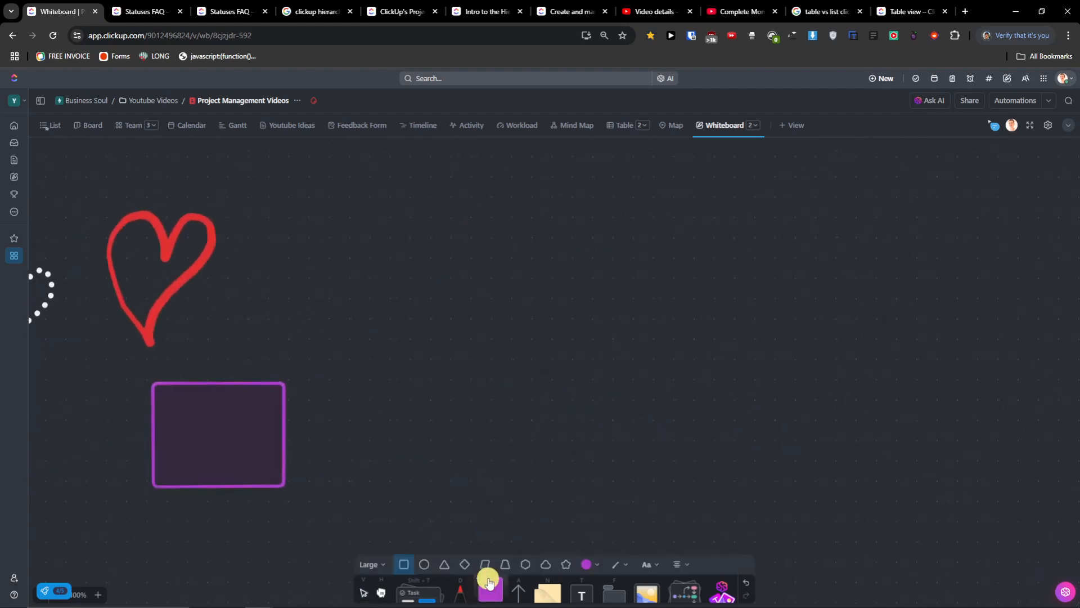
left_click(463, 566)
left_click_drag(321, 204, 483, 368)
left_click_drag(489, 425, 616, 428)
- Set the outline to Small and draw a smaller thin-outlined purple diamond
left_click(487, 588)
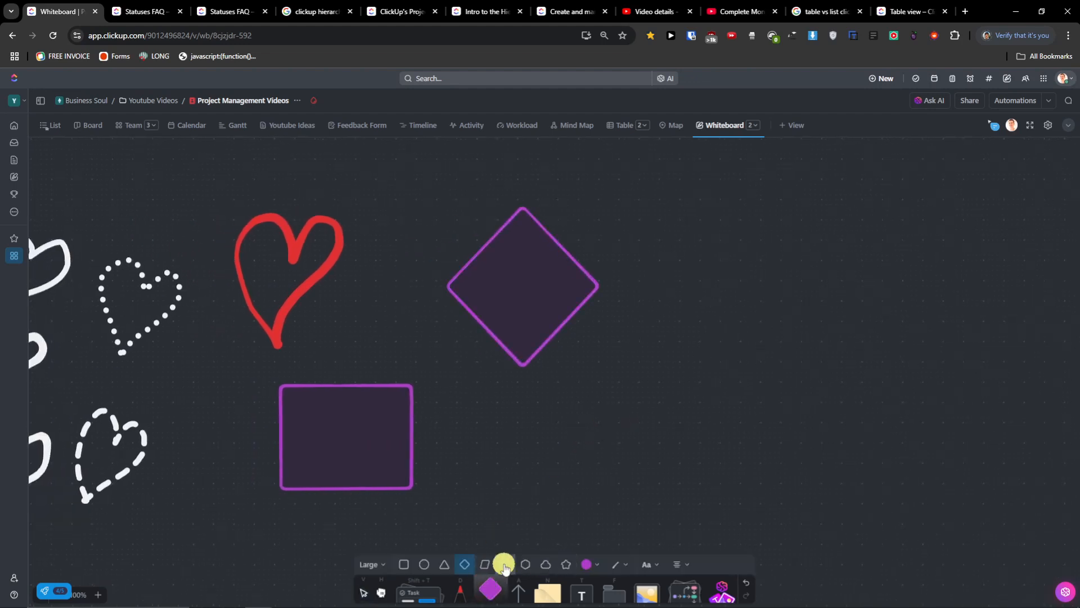
left_click(372, 566)
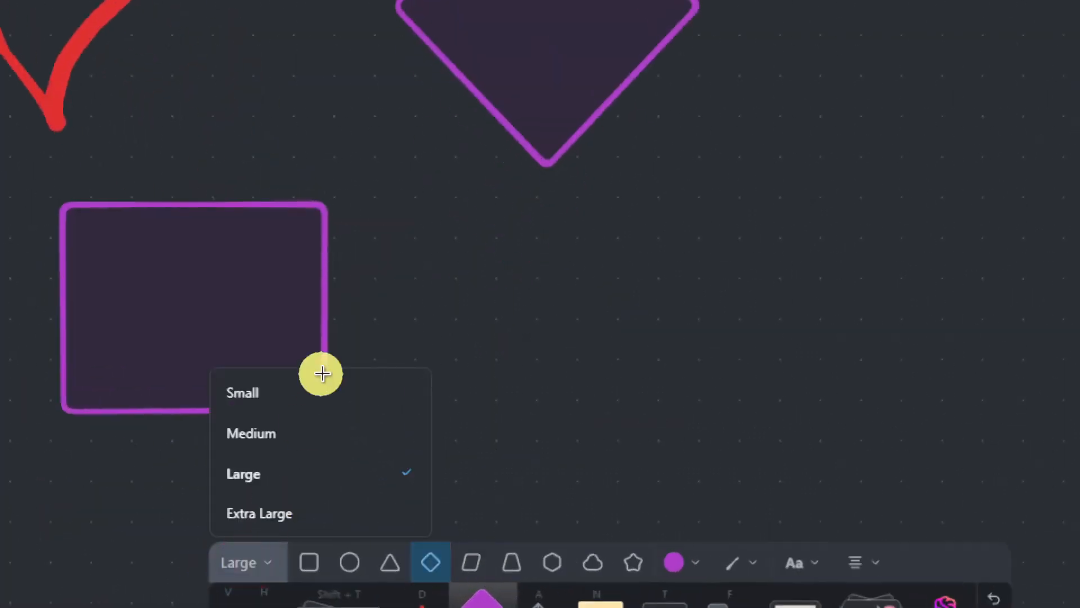
left_click(324, 391)
mouse_move(492, 253)
left_mouse_down()
mouse_move(521, 302)
mouse_move(702, 398)
mouse_move(601, 453)
mouse_move(769, 442)
mouse_move(694, 454)
mouse_move(689, 419)
left_mouse_up()
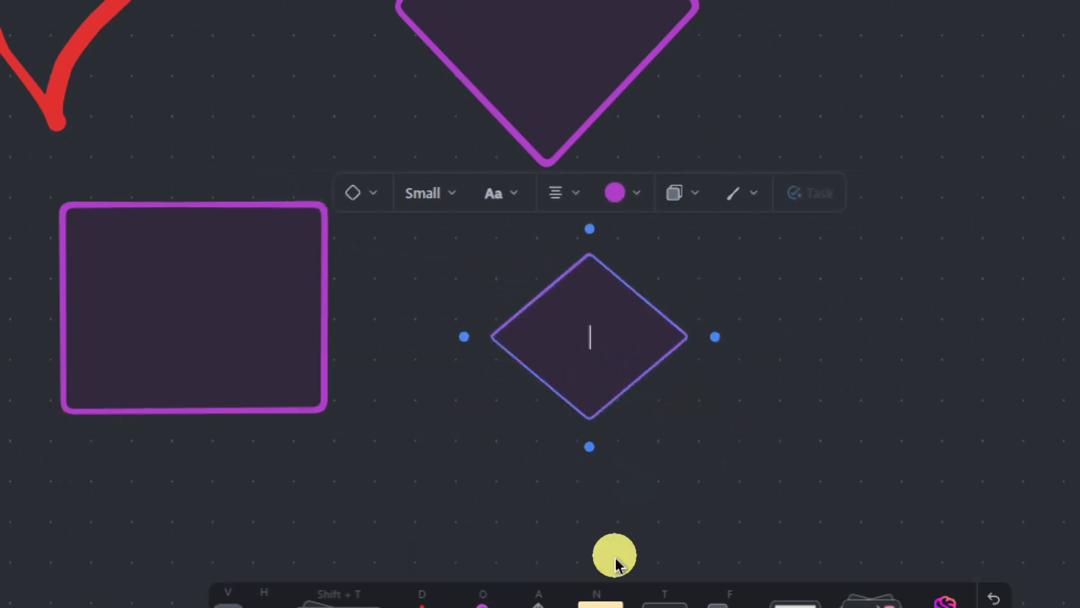
- Draw a red-outlined trapezoid at the upper right, beside the small diamond
left_click(482, 596)
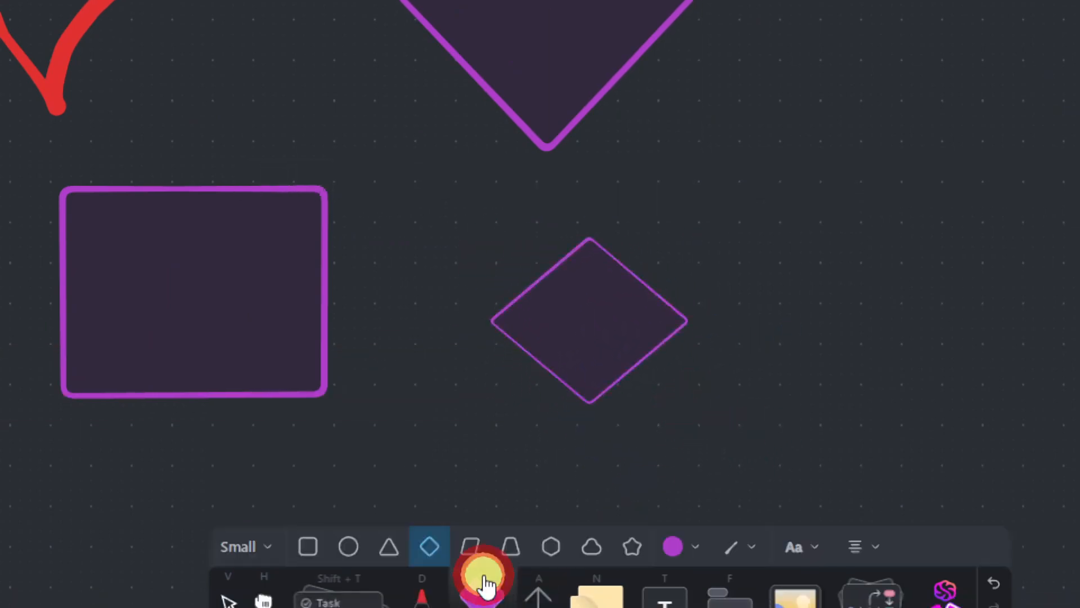
left_click(701, 548)
left_click(531, 495)
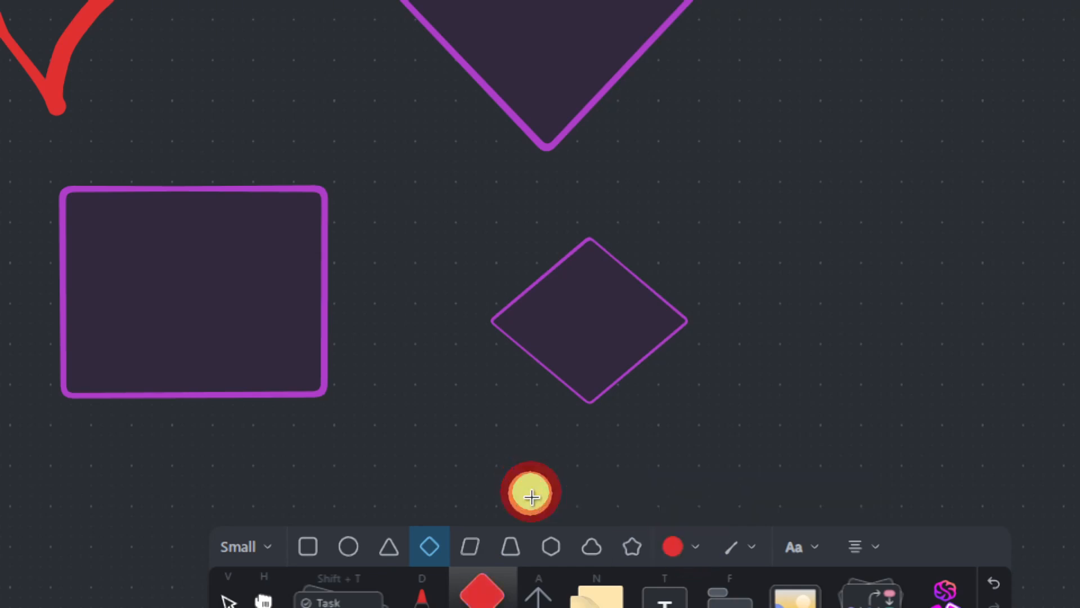
left_click(512, 546)
left_click_drag(838, 272, 693, 118)
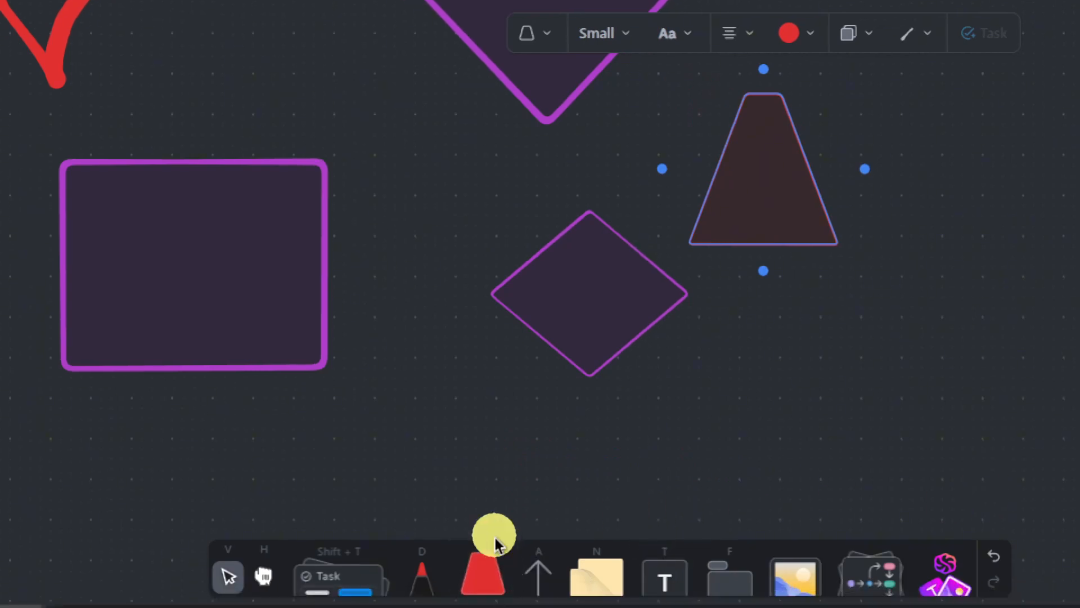
- Switch to the fourth line style and add more trapezoids, including an arrow-linked copy
left_click(482, 569)
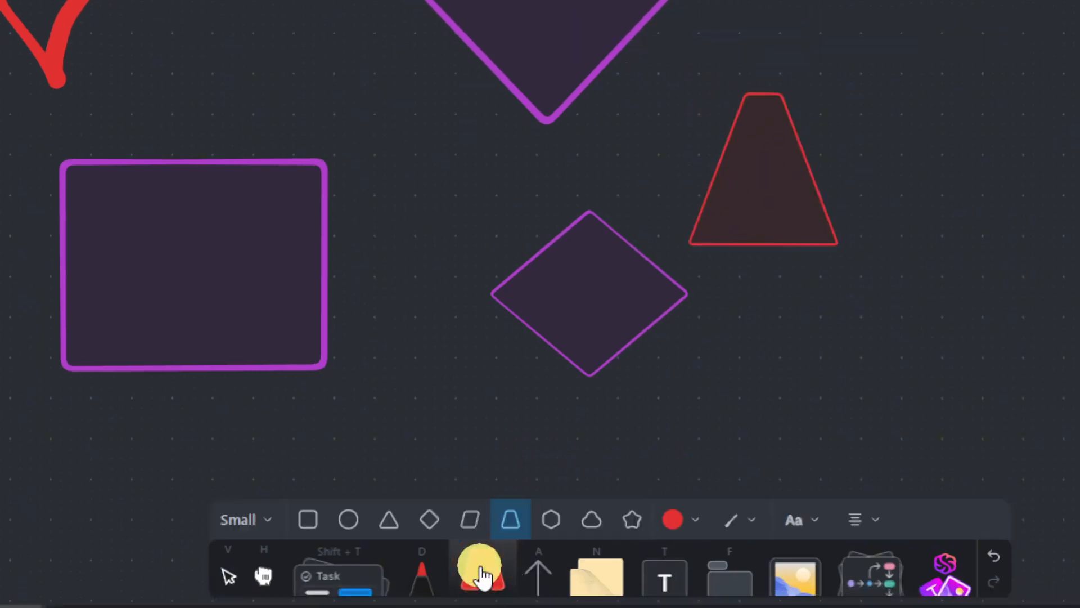
left_click(745, 522)
left_click(819, 471)
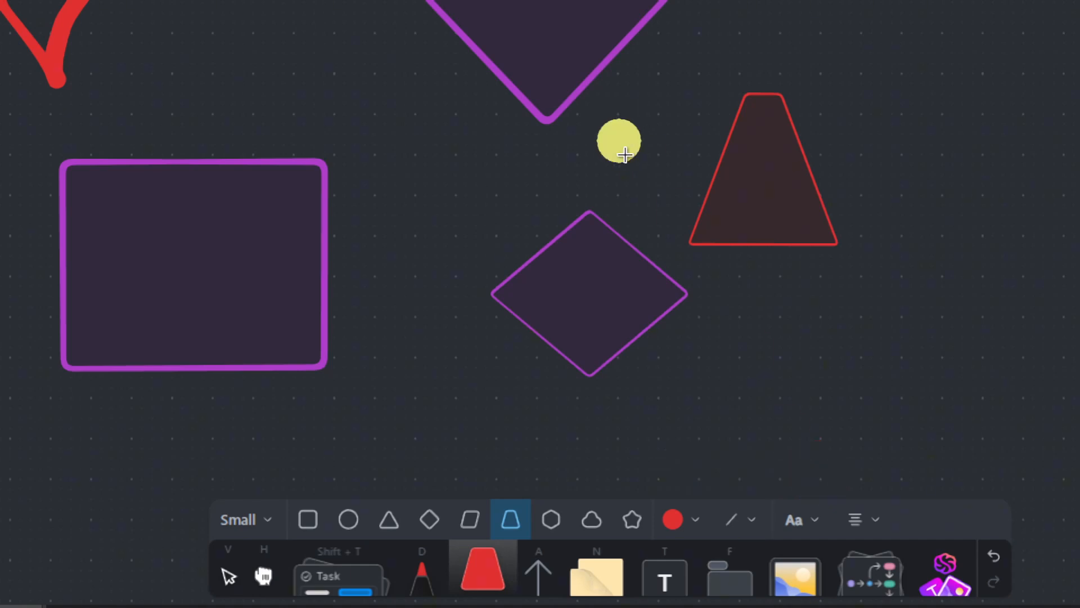
left_click(736, 241)
left_click(611, 252)
left_click_drag(610, 251, 430, 452)
left_click(867, 310)
left_click_drag(765, 294, 877, 486)
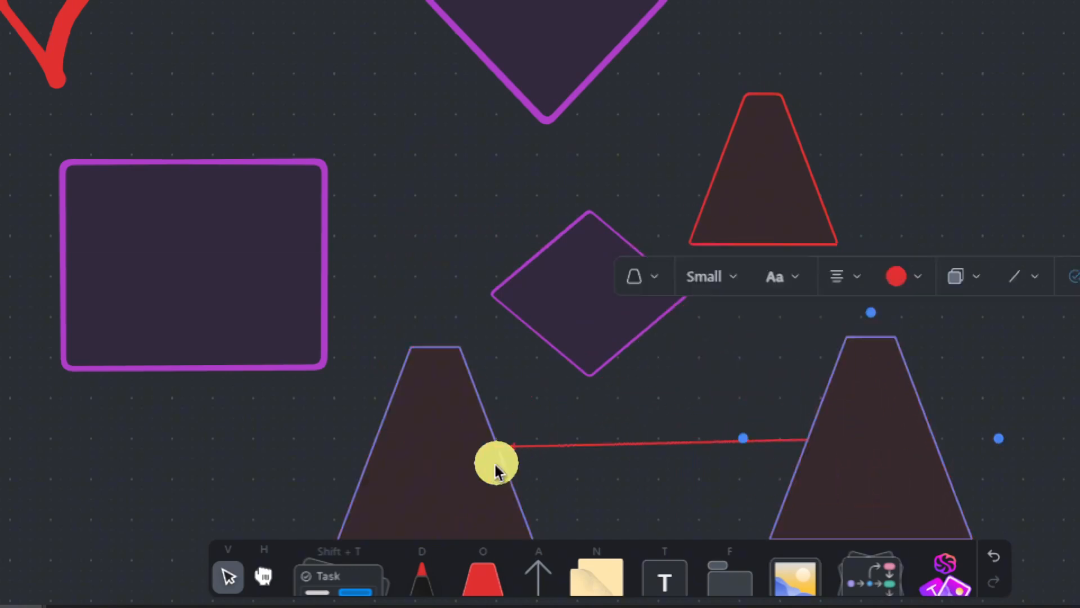
- Delete the extra trapezoids and place one trapezoid on top of the purple rectangle
left_click(465, 451)
key("Delete")
double_click(938, 446)
left_click(925, 451)
key("Delete")
left_click(484, 560)
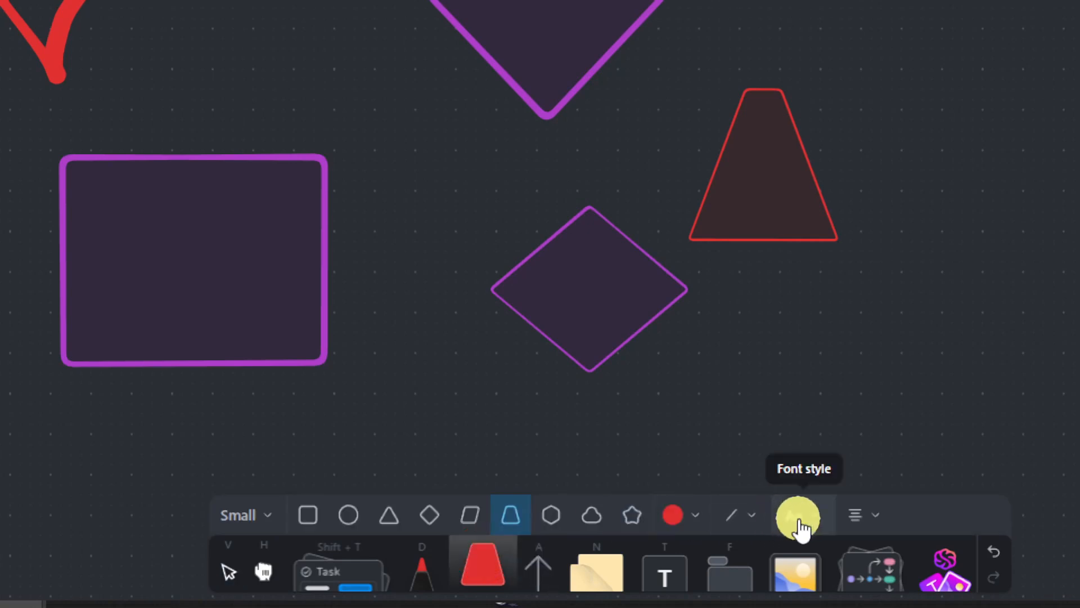
left_click(193, 195)
left_click_drag(418, 309, 500, 379)
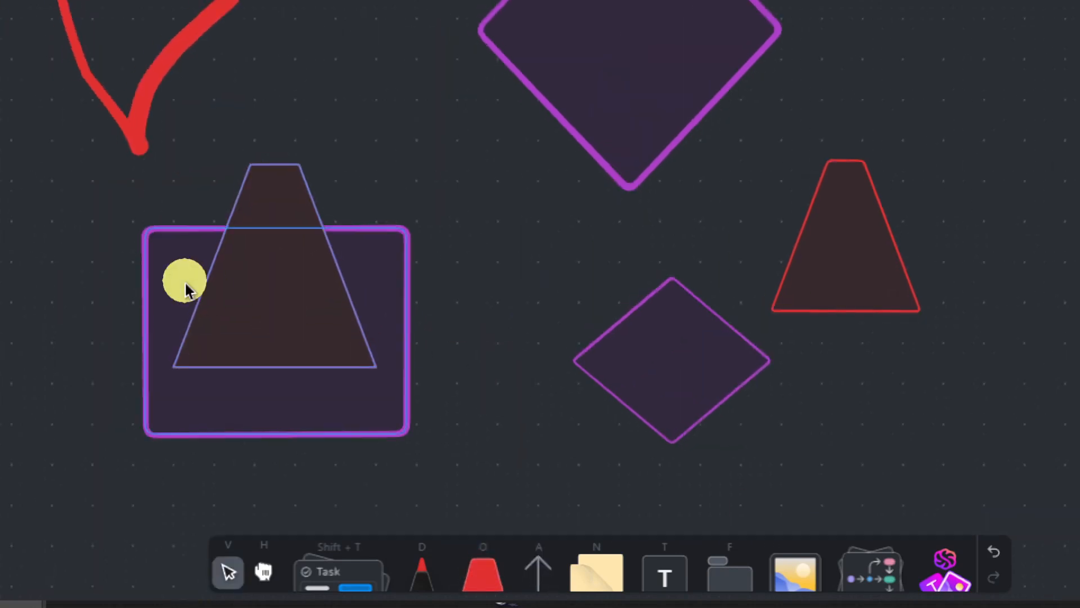
- Delete the trapezoid over the rectangle and write 888 inside the rectangle
left_click(244, 274)
left_click(170, 166)
left_click(227, 222)
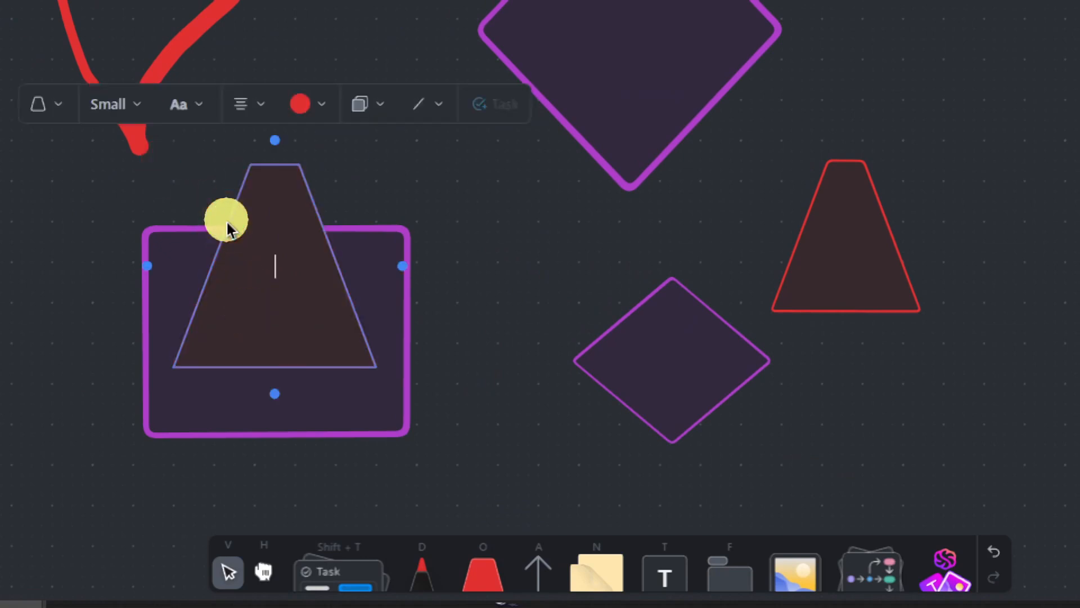
left_click(319, 209)
key("Delete")
double_click(319, 236)
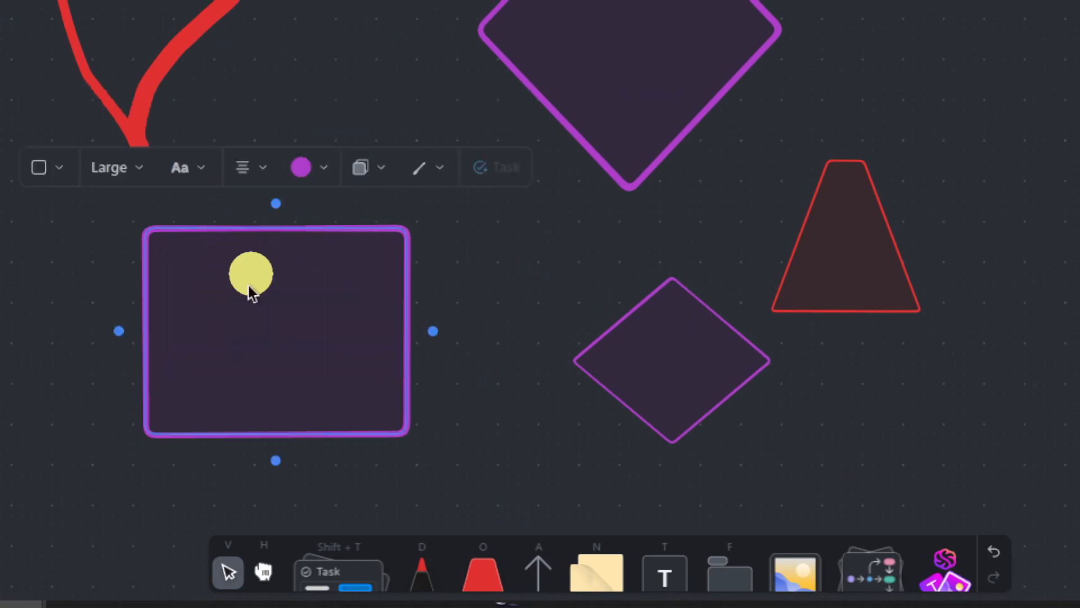
type("888")
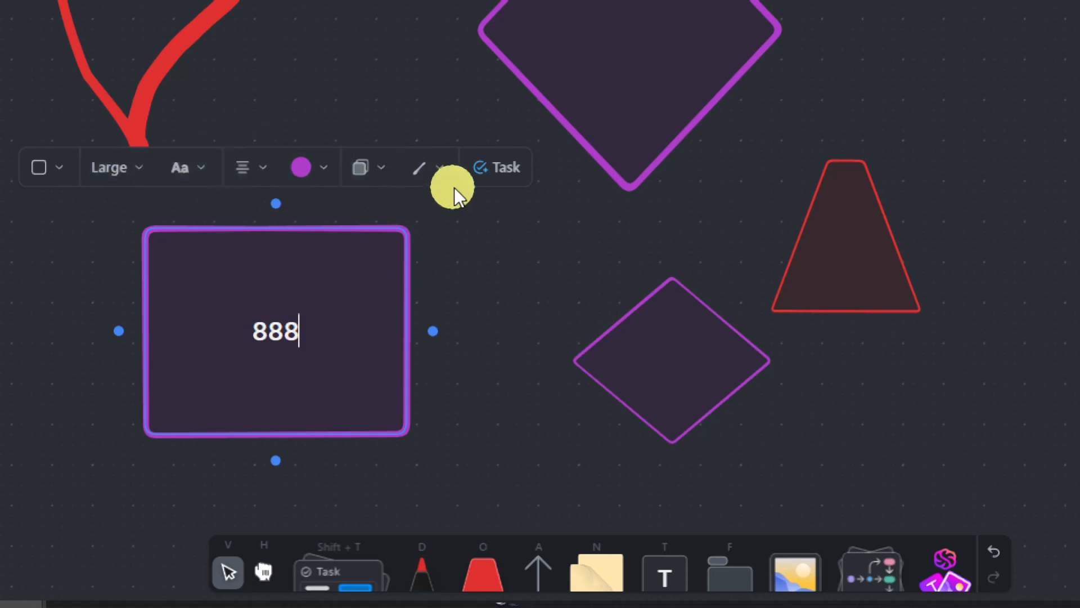
- Make the 888 text Extra Large in the Handwritten font
left_click_drag(492, 310, 614, 360)
left_click(349, 381)
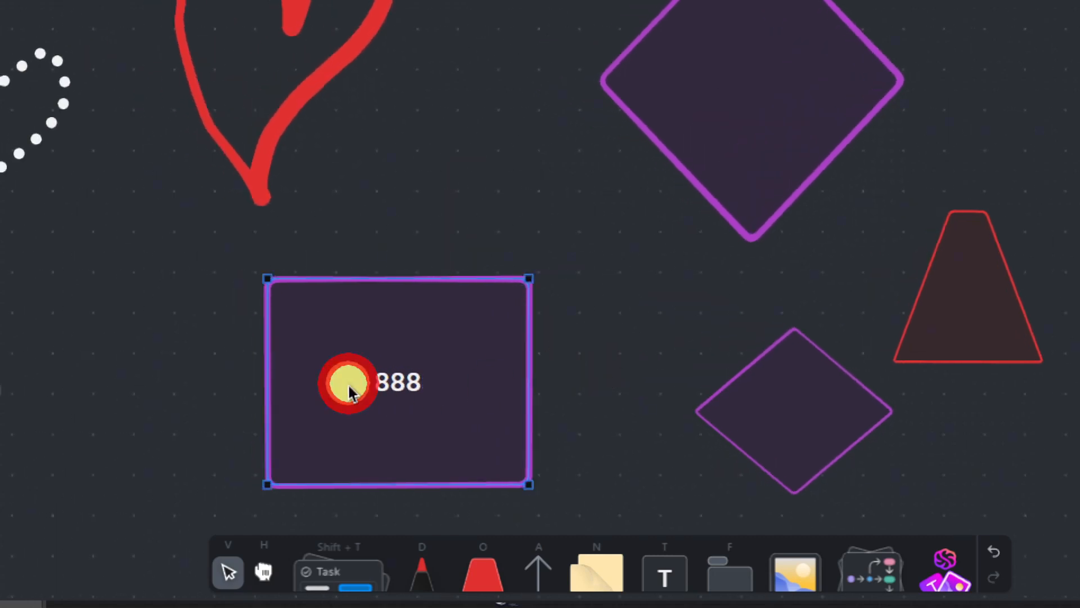
double_click(386, 381)
left_click(226, 205)
left_click(291, 399)
left_click(321, 225)
left_click(346, 267)
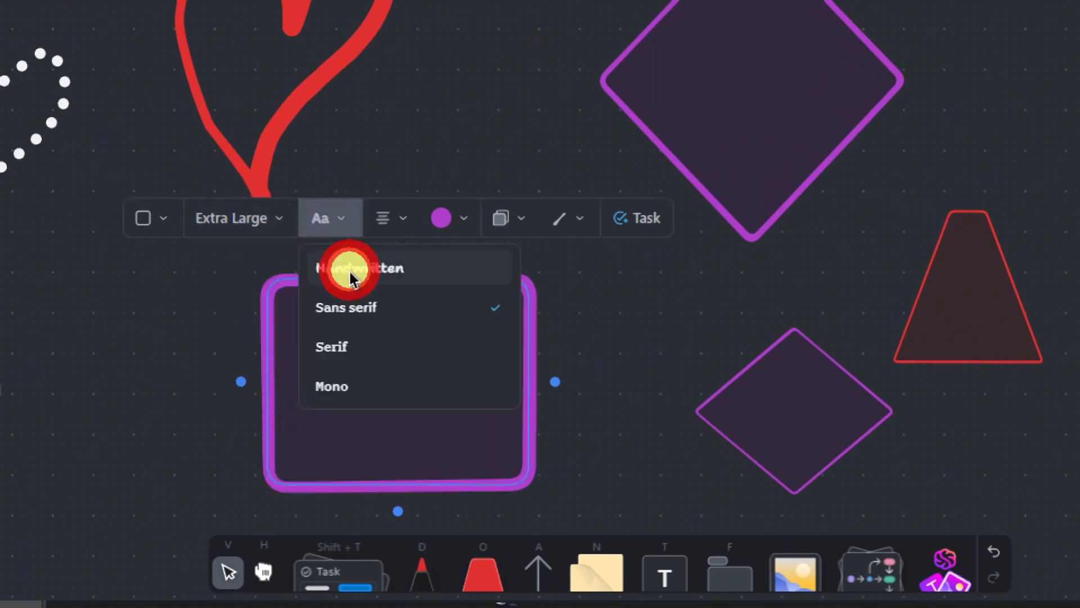
left_click(345, 223)
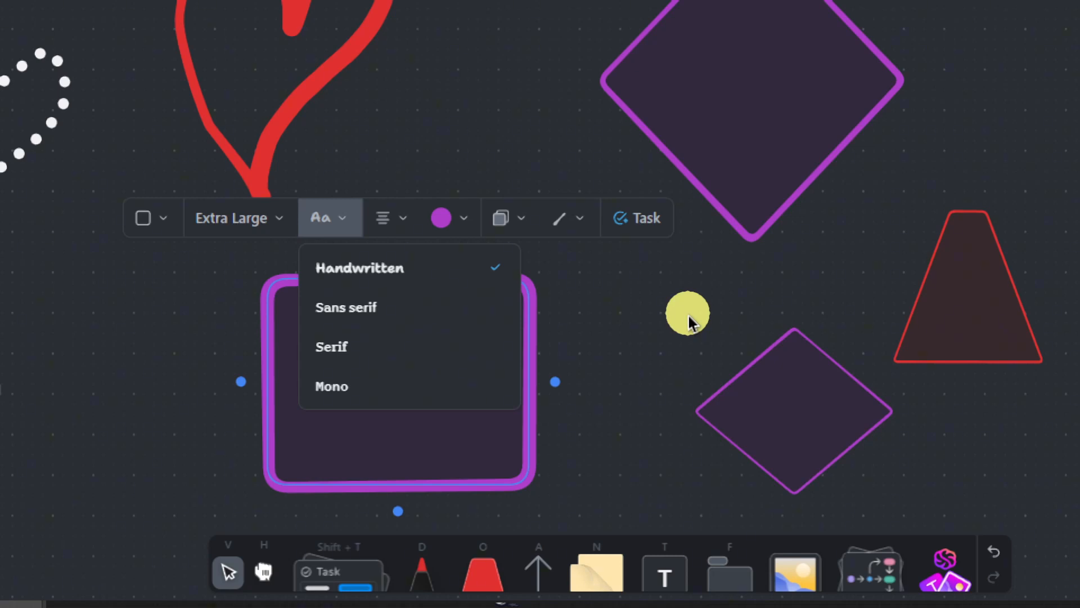
left_click(689, 316)
scroll(641, 473, "down", 3)
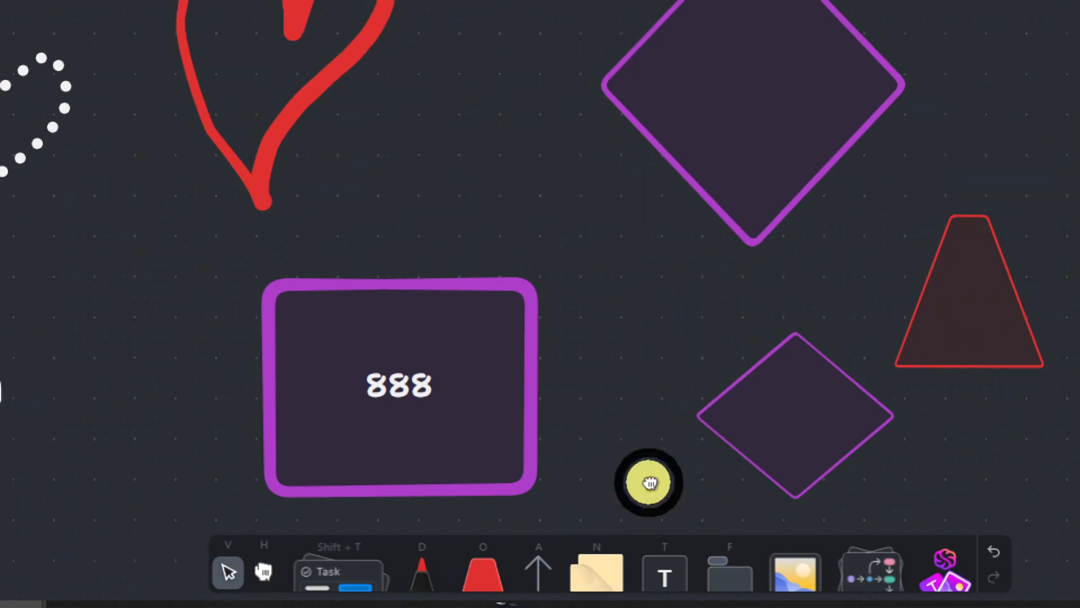
left_click(490, 583)
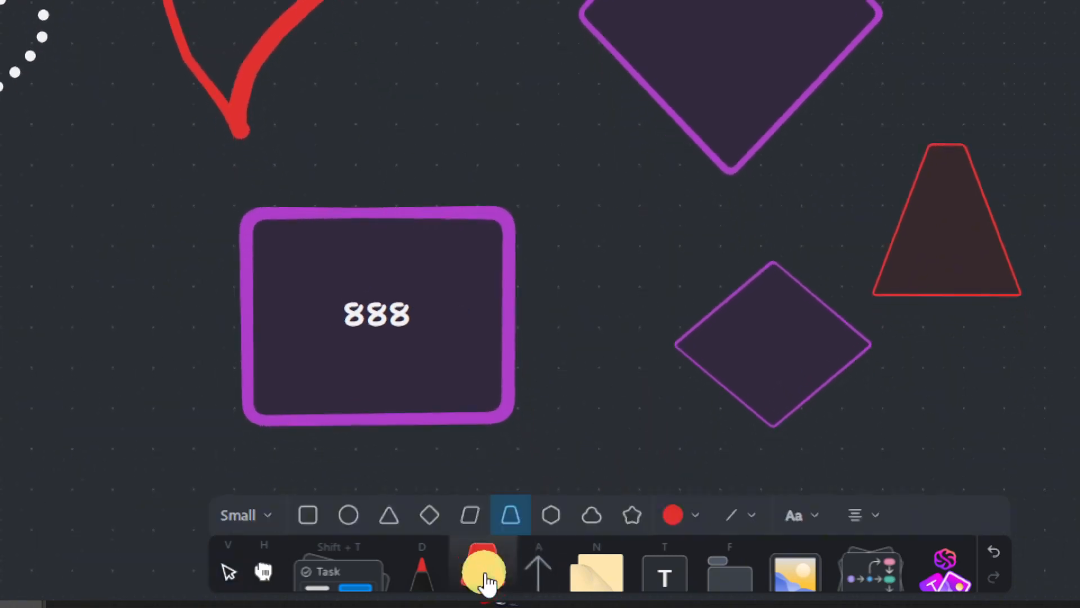
- Draw a square-capped connector from the 888 box's right edge to the large diamond
left_click(549, 573)
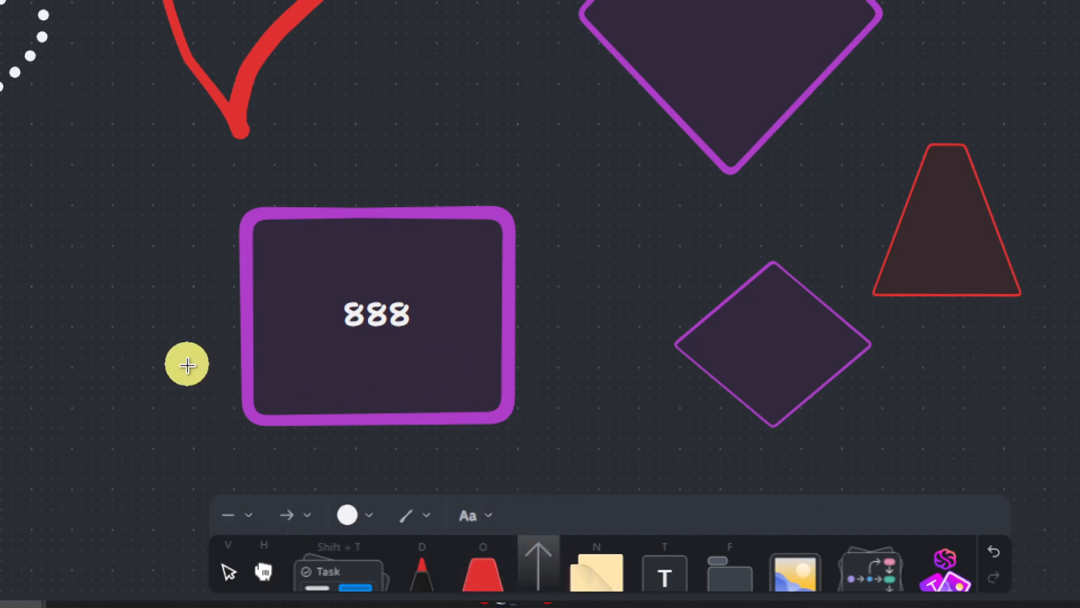
scroll(187, 365, "down", 4)
left_click_drag(243, 394, 389, 354)
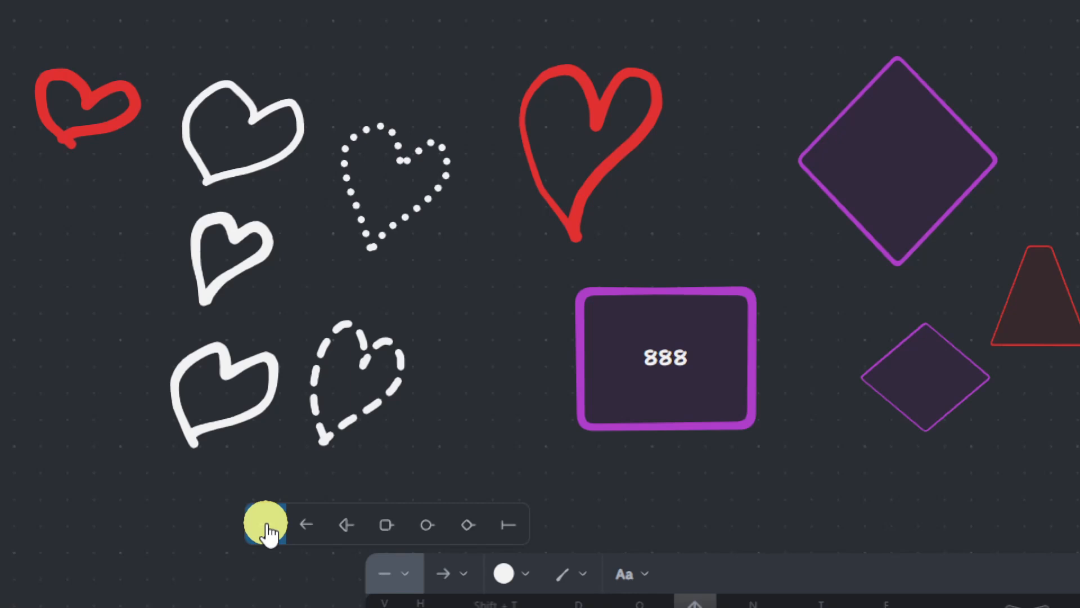
left_click(401, 519)
left_click_drag(746, 358, 870, 261)
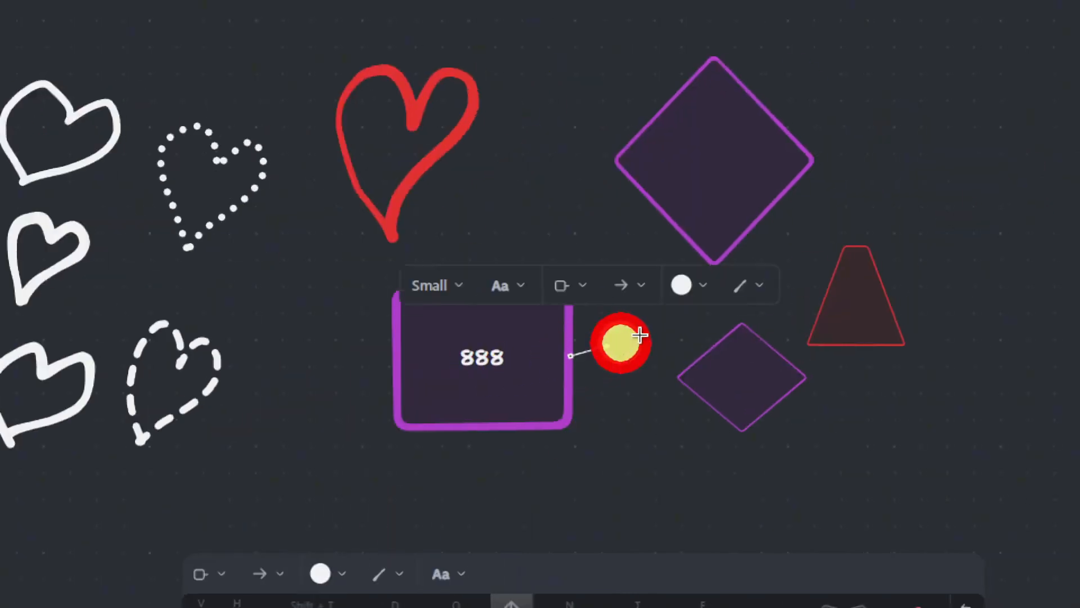
left_click_drag(686, 260, 666, 218)
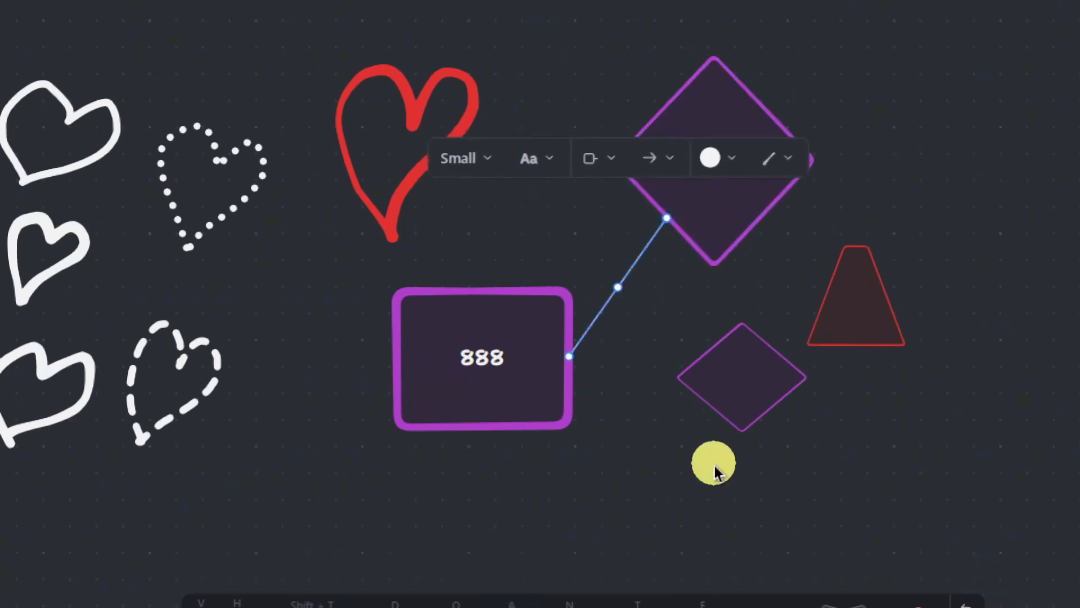
- Draw a bar-start arrow from the lower diamond to the upper diamond
left_click(511, 574)
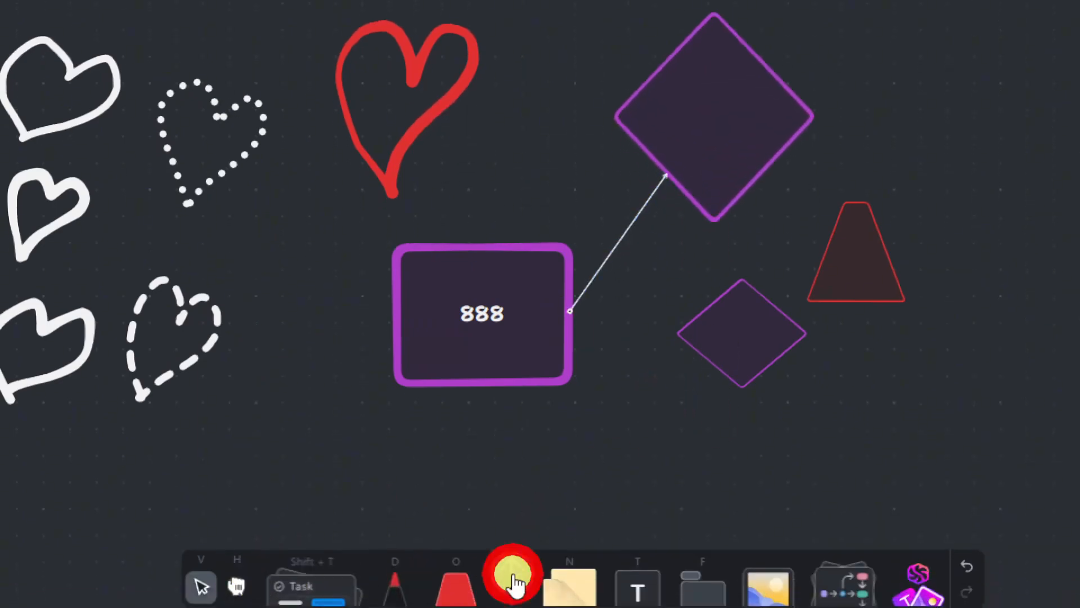
left_click(202, 530)
left_click(327, 482)
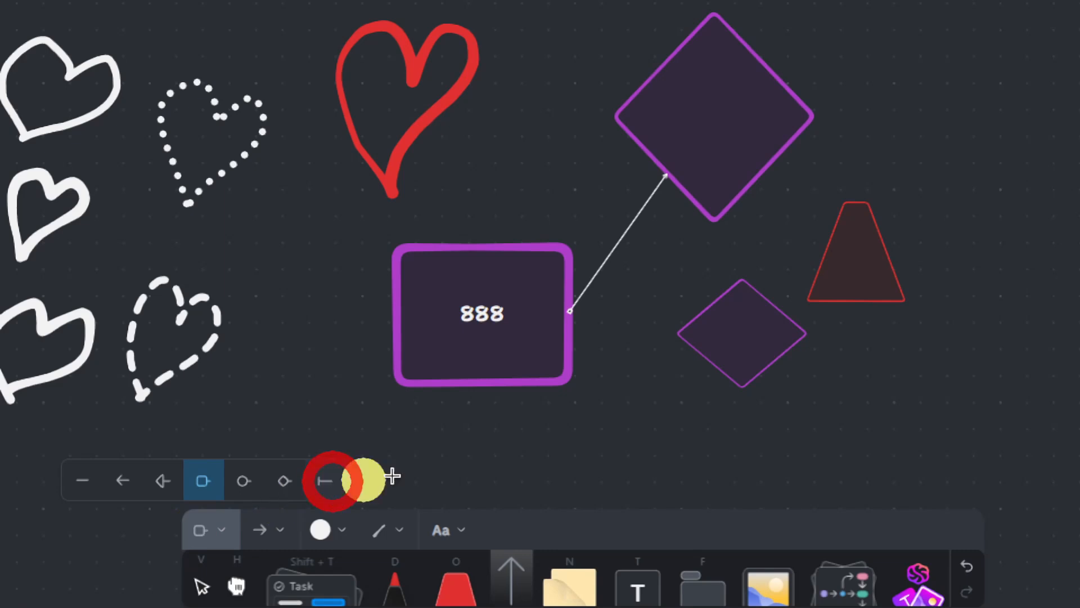
mouse_move(789, 203)
left_mouse_down()
mouse_move(784, 157)
mouse_move(767, 164)
left_mouse_up()
mouse_move(779, 301)
left_mouse_down()
mouse_move(788, 309)
mouse_move(778, 314)
left_mouse_up()
- Draw an arrow from the 888 box to the lower diamond, then reattach arrows and reposition shapes
left_click(514, 585)
left_click_drag(572, 292, 713, 335)
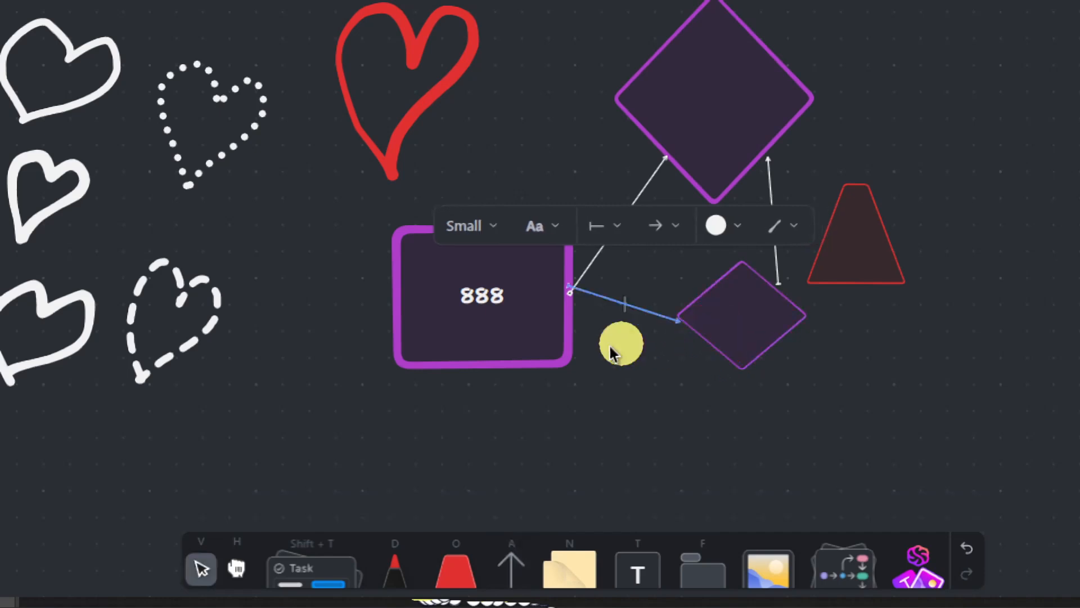
left_click_drag(526, 313, 563, 285)
left_click(622, 248)
left_click(608, 244)
left_click(724, 114)
left_click_drag(718, 133, 748, 103)
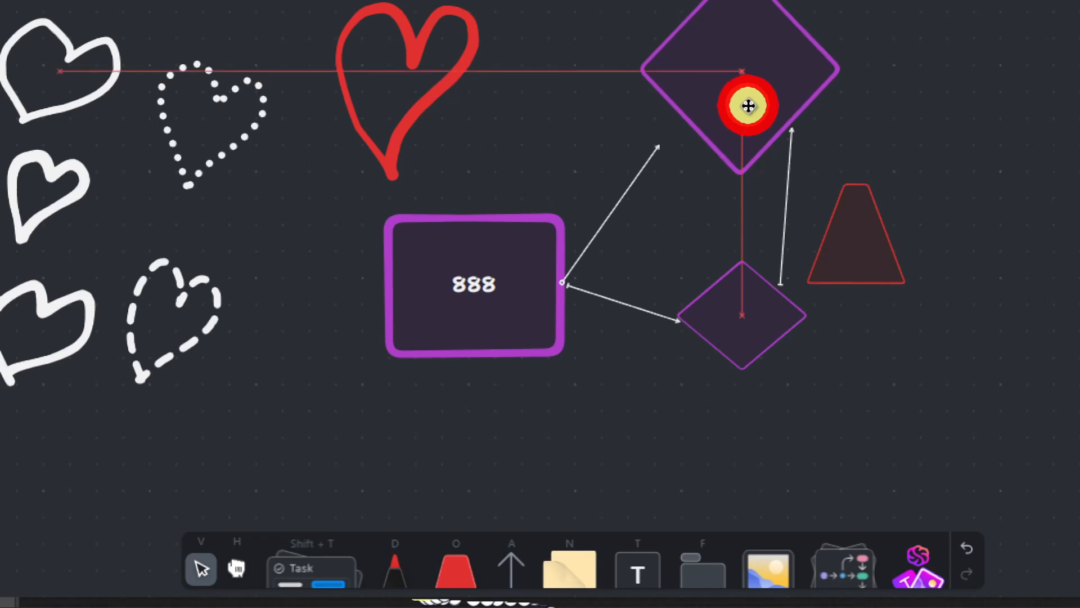
- Draw a double-headed arrow from the 888 box's top to the upper diamond
left_click(513, 579)
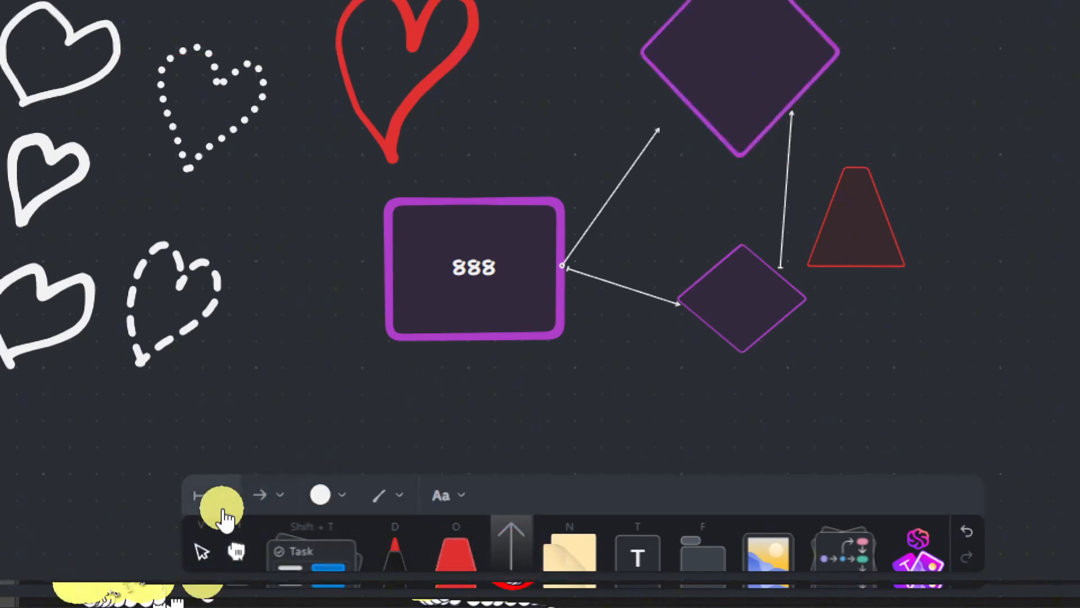
left_click(273, 503)
left_click(211, 497)
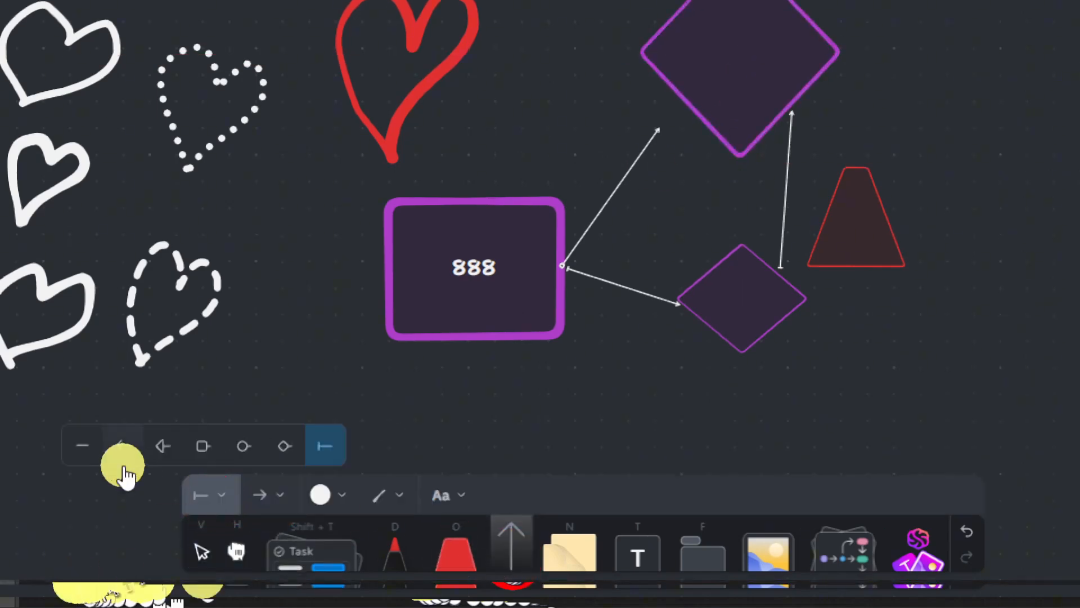
left_click(120, 450)
left_click_drag(473, 191, 672, 77)
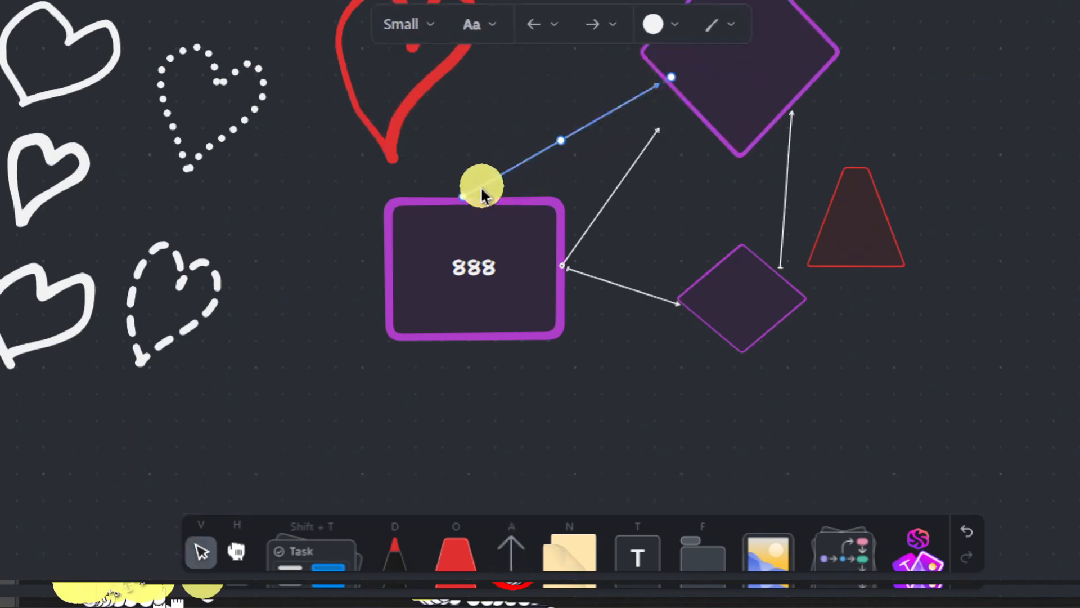
left_click_drag(468, 195, 497, 244)
left_click_drag(415, 217, 388, 255)
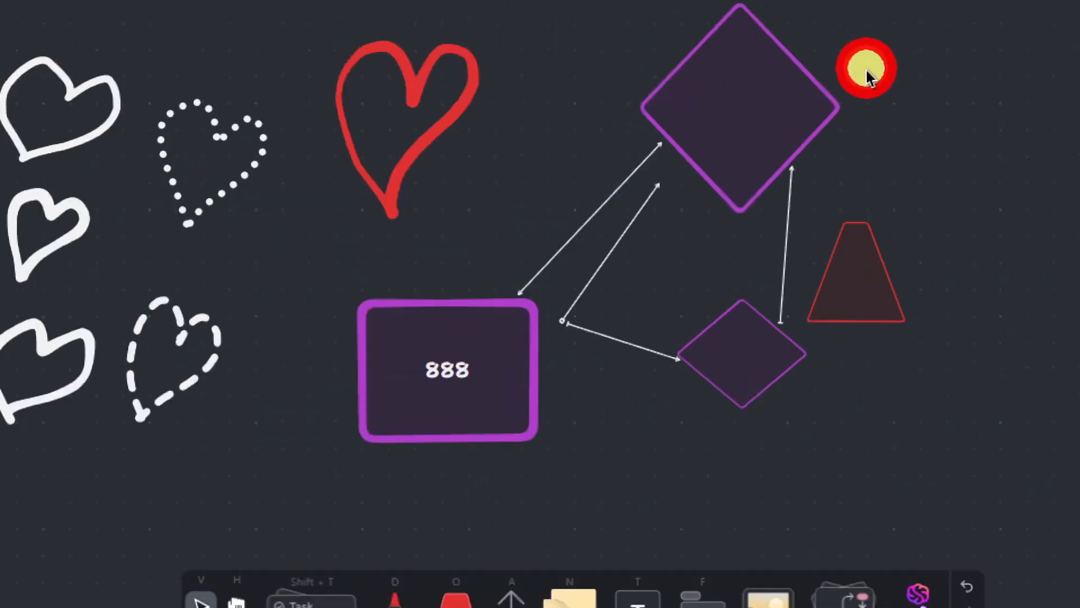
left_click_drag(564, 170, 686, 116)
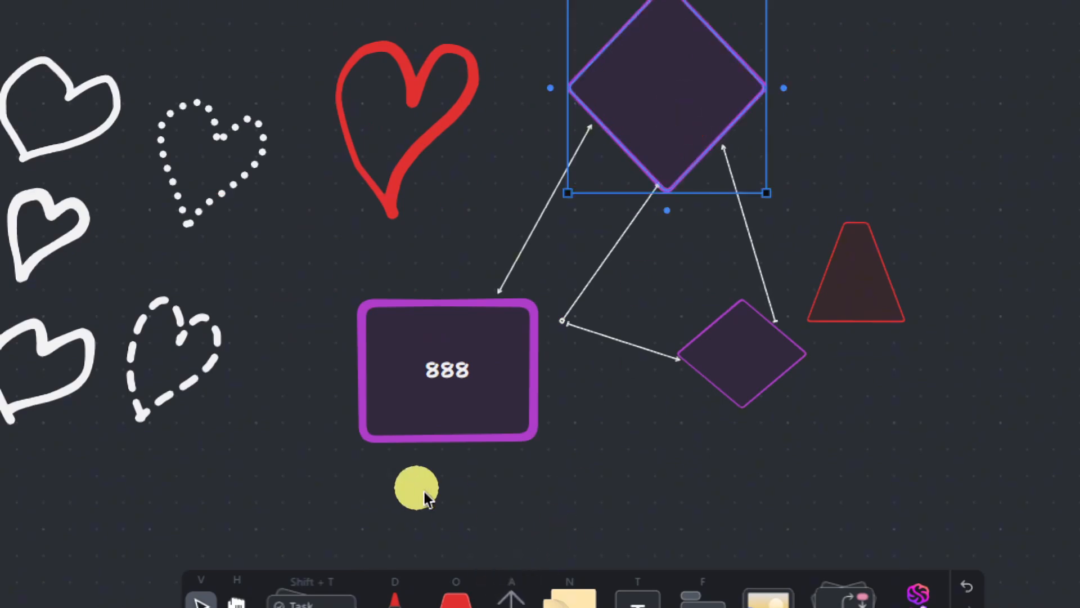
- Set the colour for new arrows to red
left_click(512, 562)
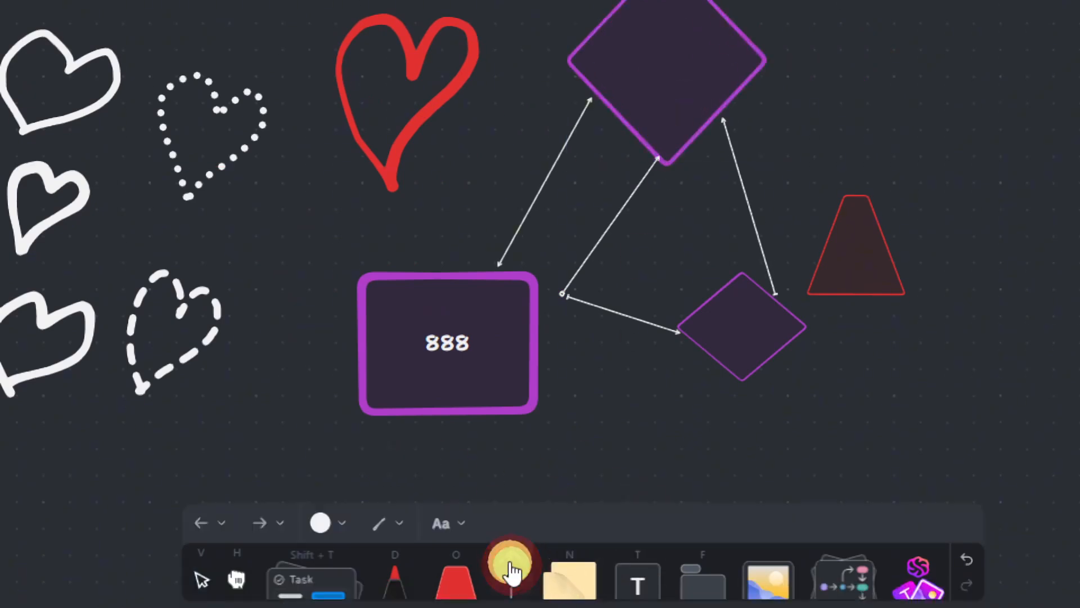
left_click(333, 525)
left_click(186, 473)
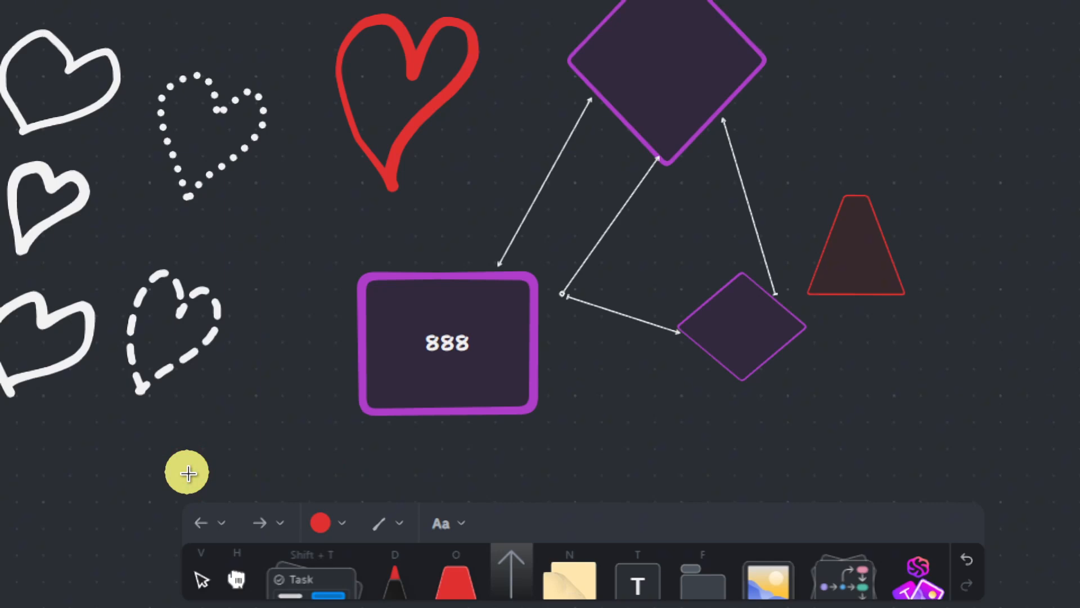
left_click(387, 523)
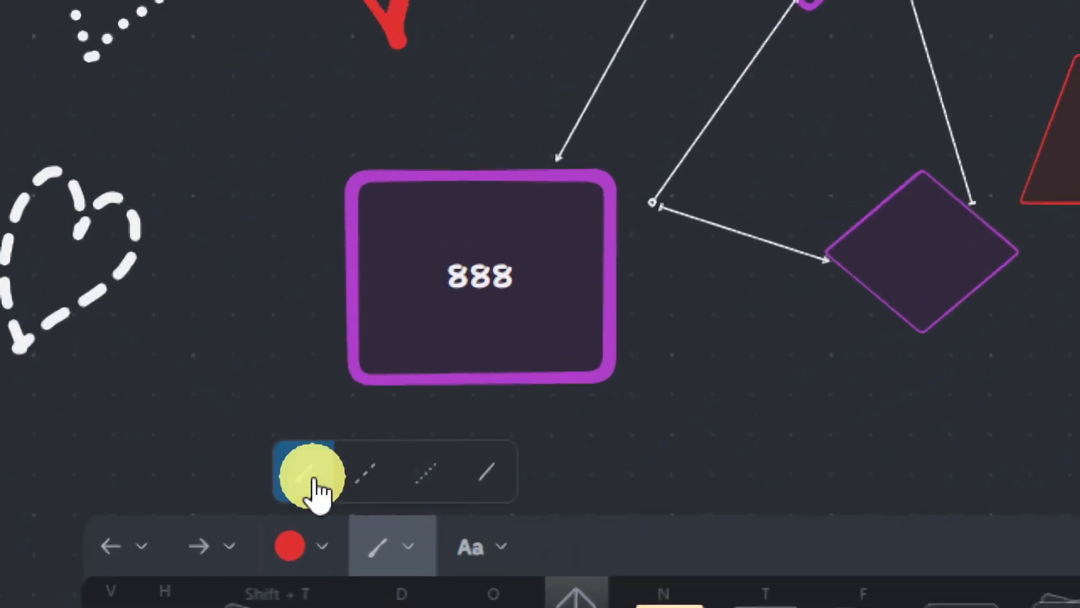
left_click(200, 547)
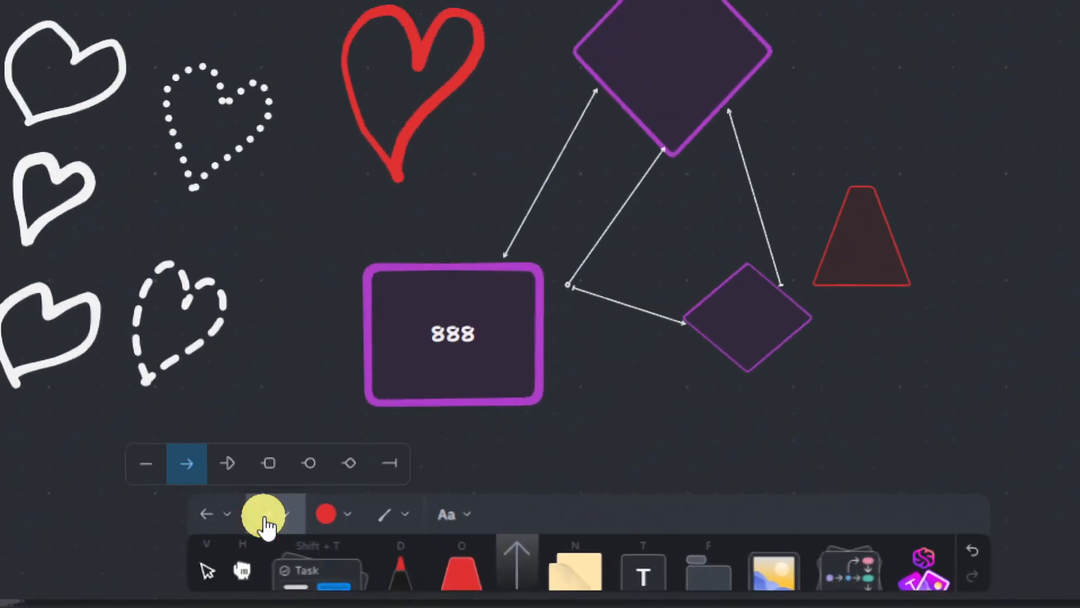
left_click(266, 518)
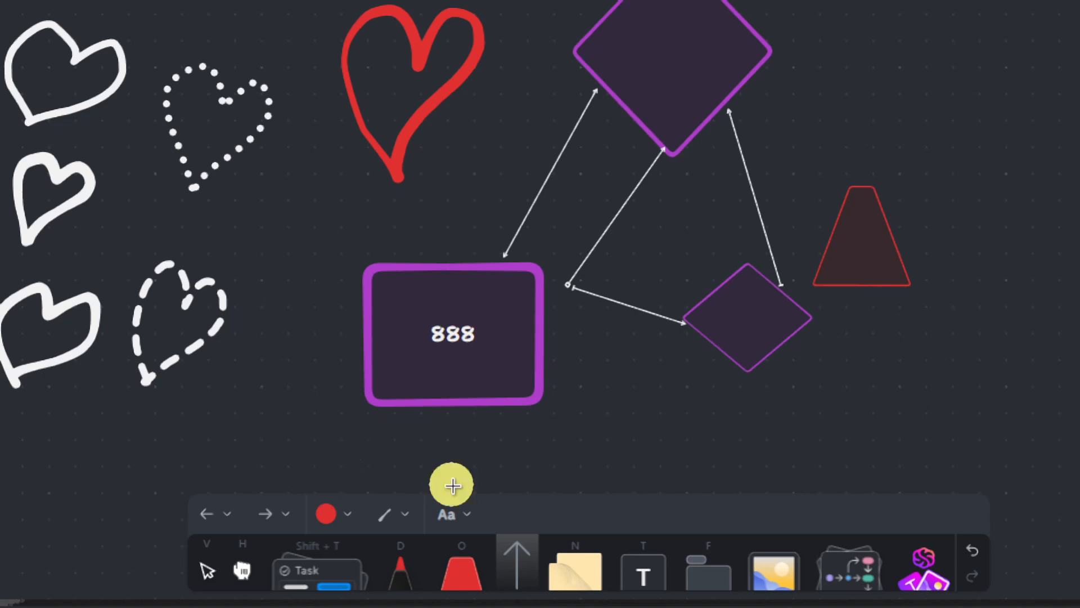
left_click(569, 565)
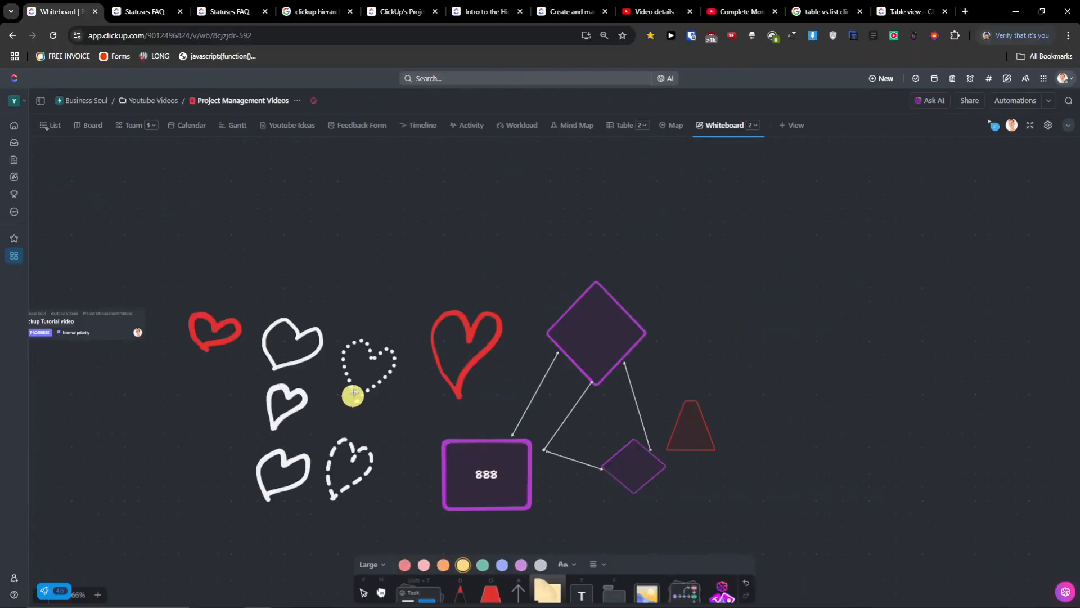
- Place a Large orange sticky note on empty canvas
left_click_drag(354, 393, 865, 344)
left_click_drag(526, 350, 513, 369)
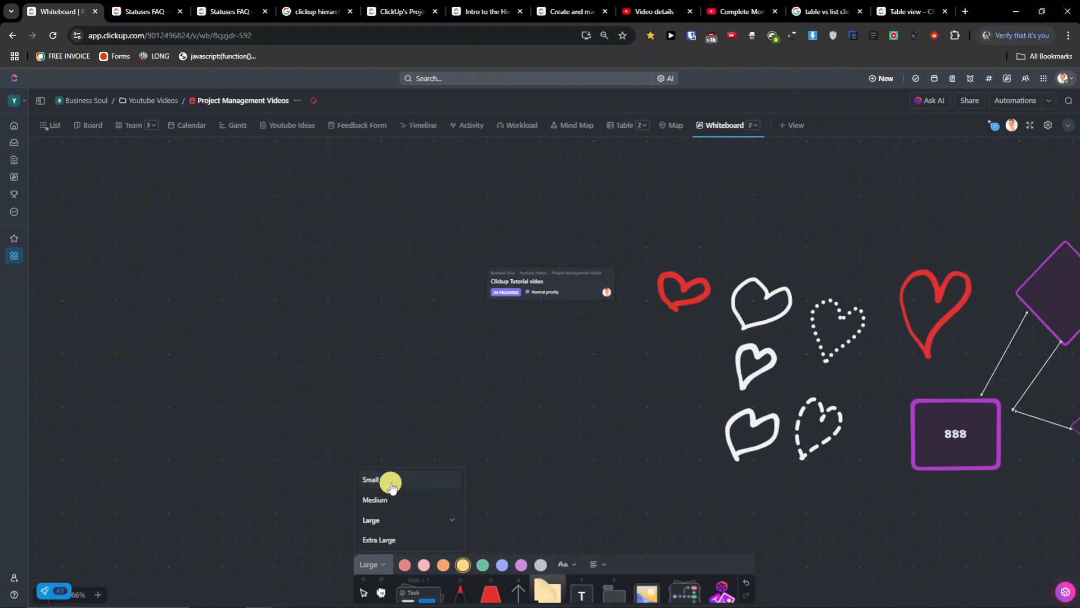
left_click(411, 521)
left_click_drag(283, 299, 338, 376)
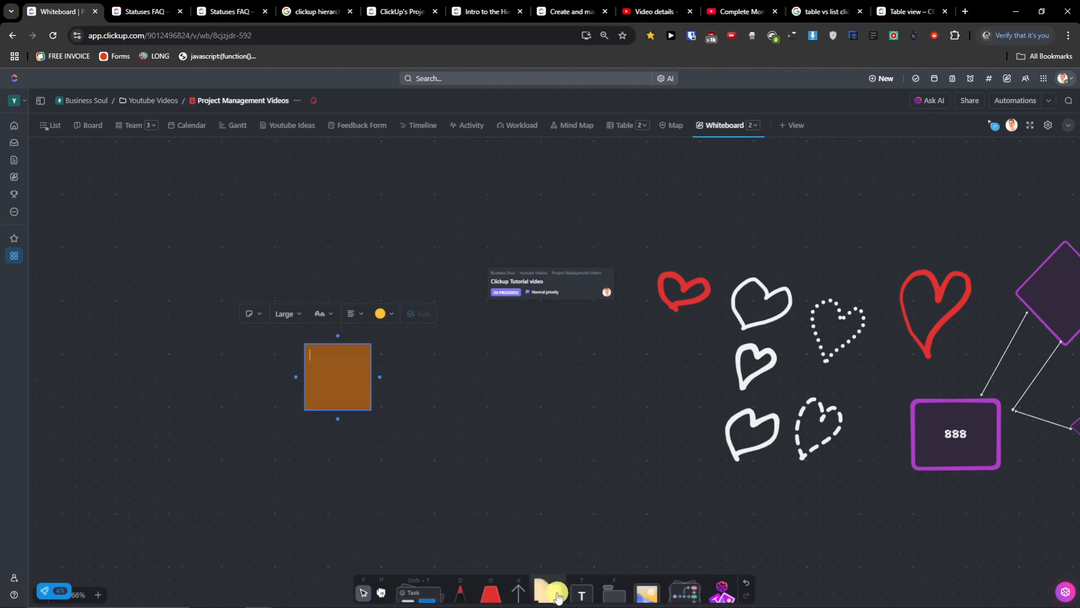
- Add a grey sticky note beside the orange one and line the two up
left_click(546, 588)
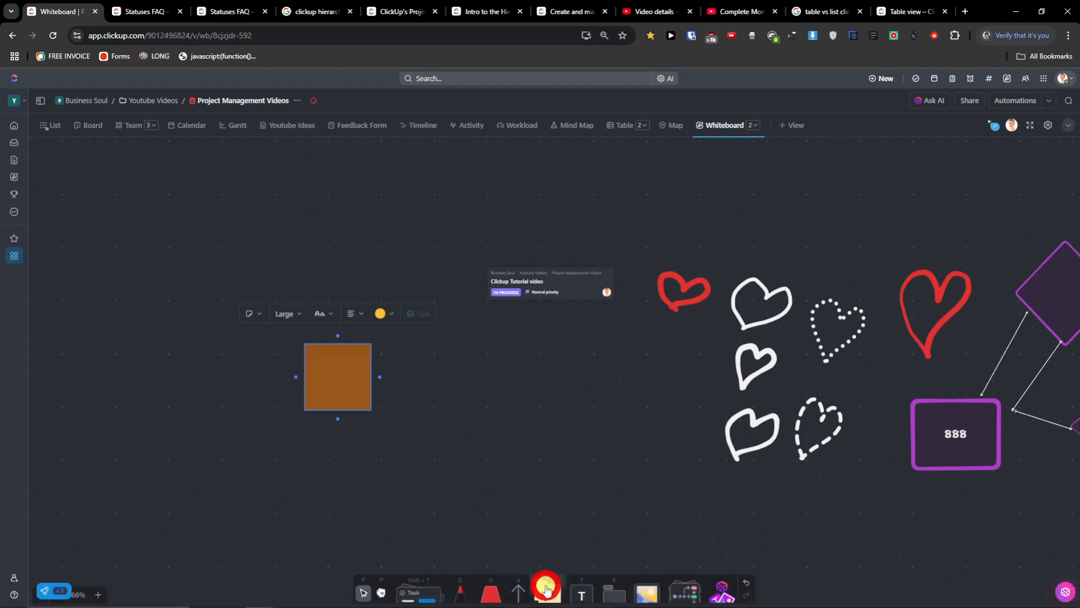
left_click(540, 564)
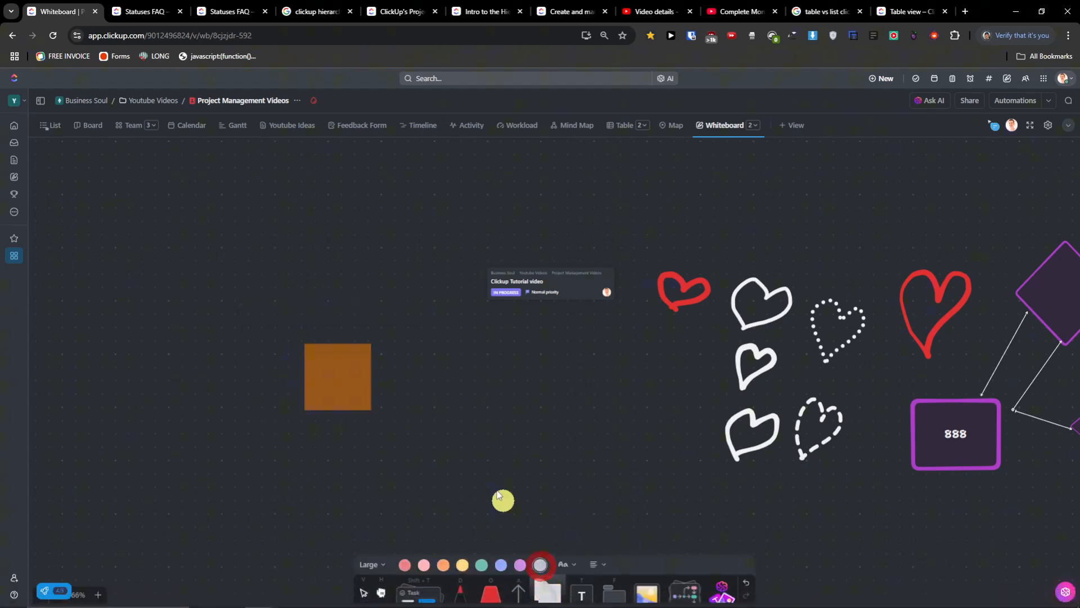
left_click(449, 383)
left_click_drag(424, 374, 410, 362)
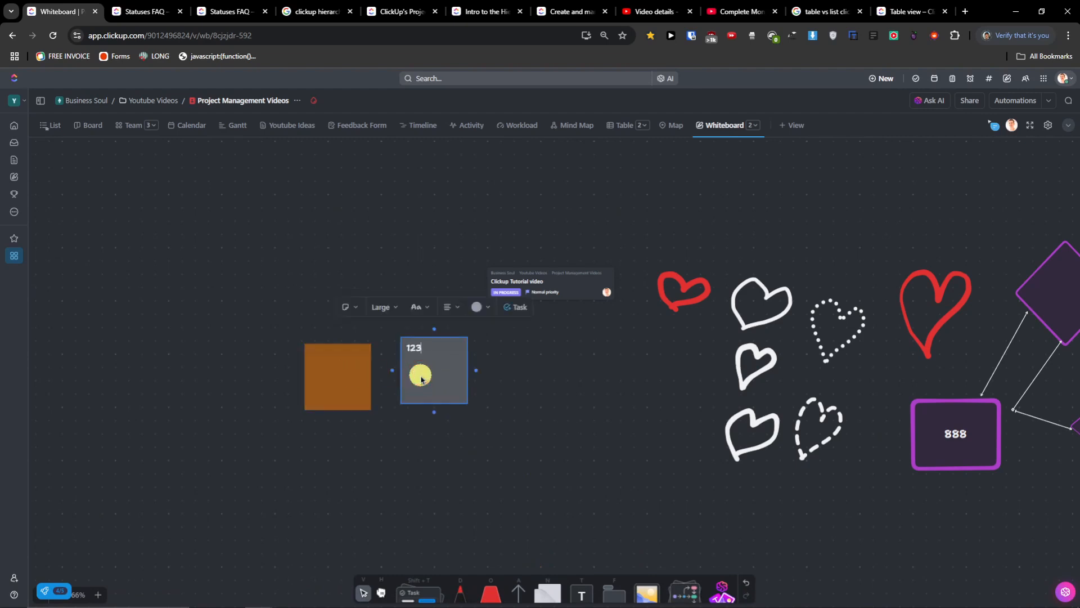
left_click(339, 376)
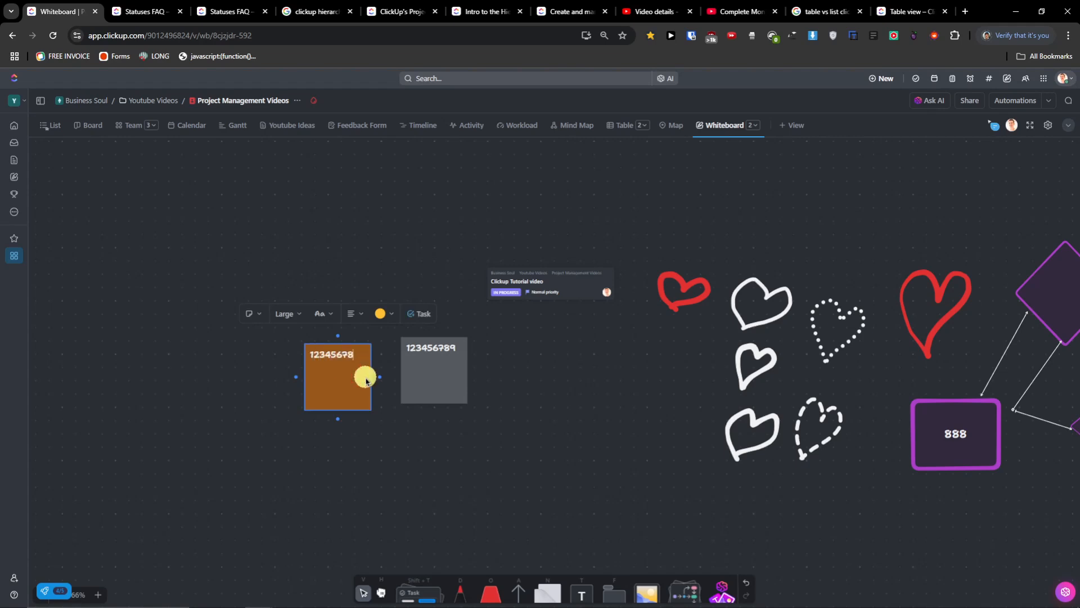
left_click_drag(335, 399, 337, 392)
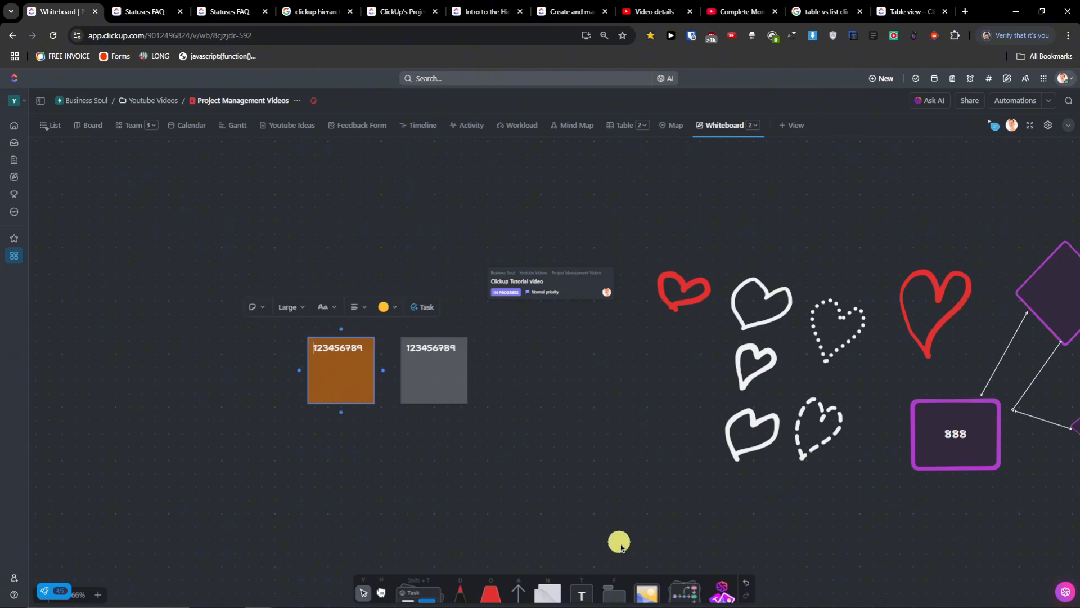
left_click(556, 595)
left_click(577, 596)
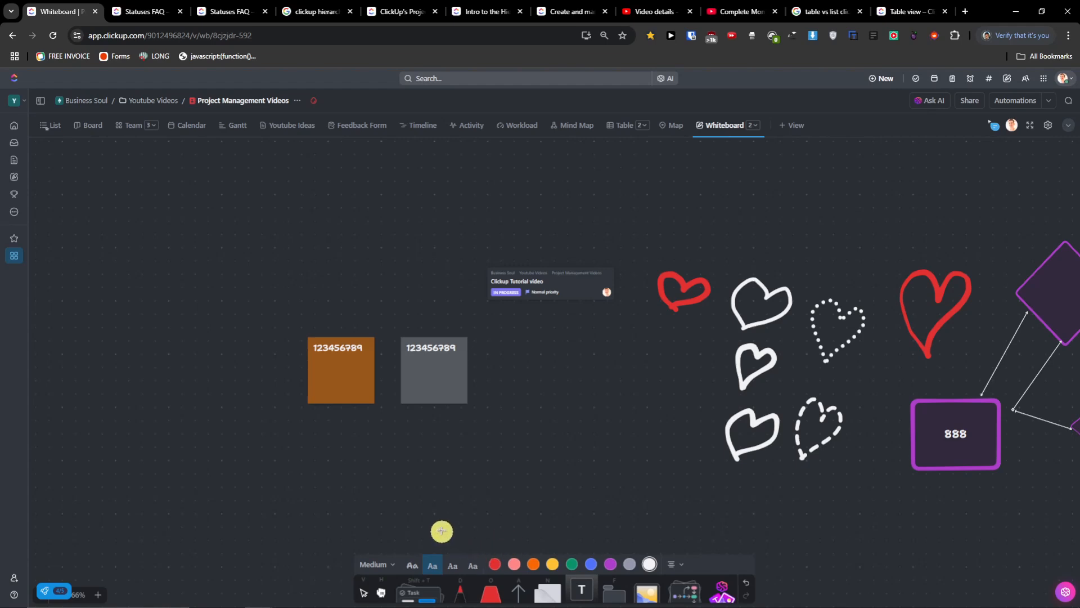
left_click(317, 293)
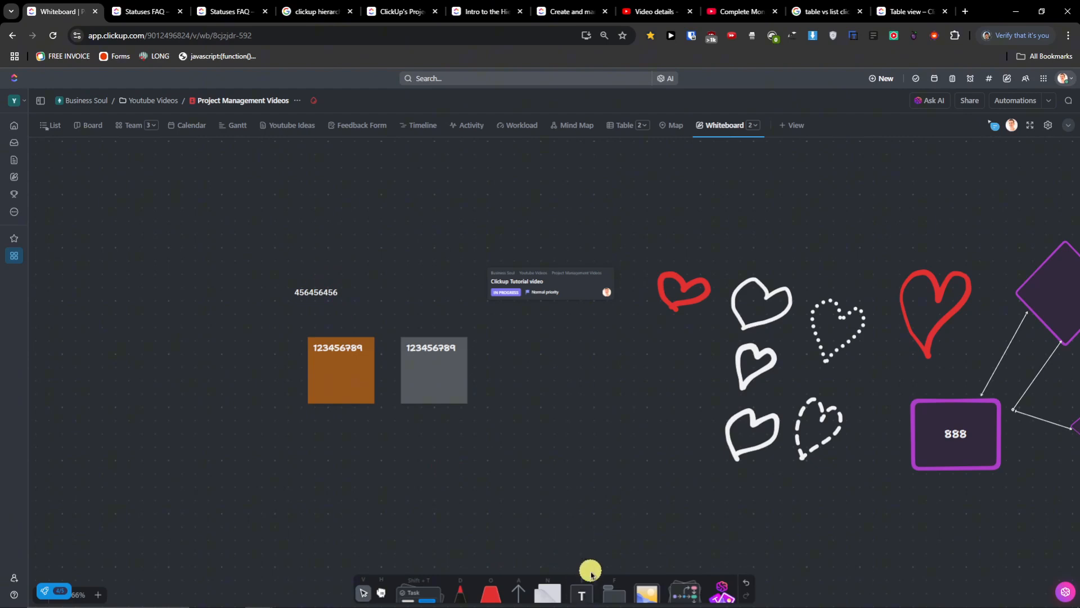
left_click(582, 594)
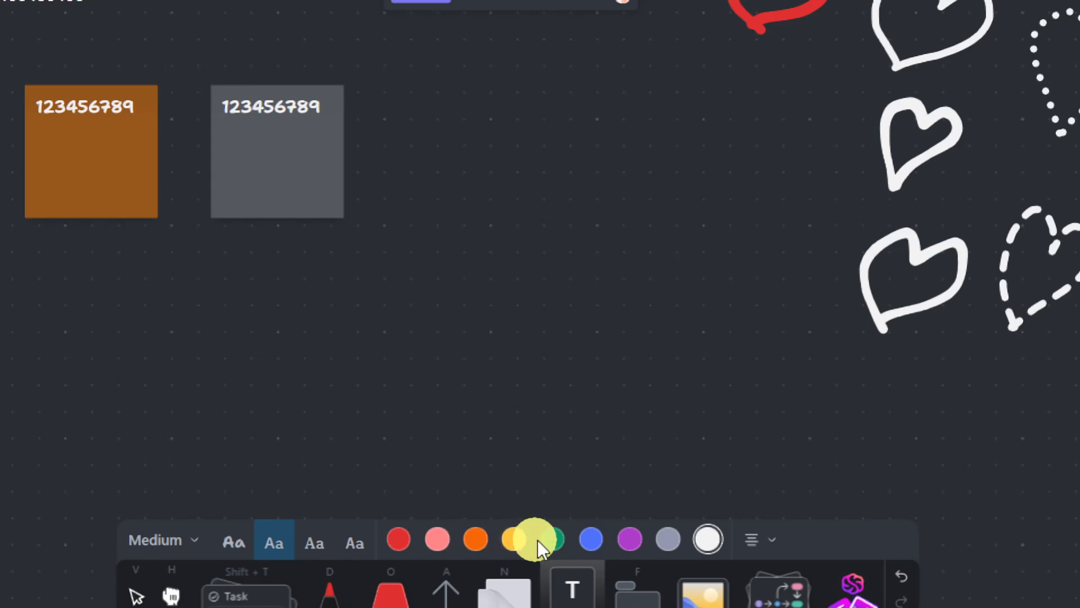
left_click(632, 540)
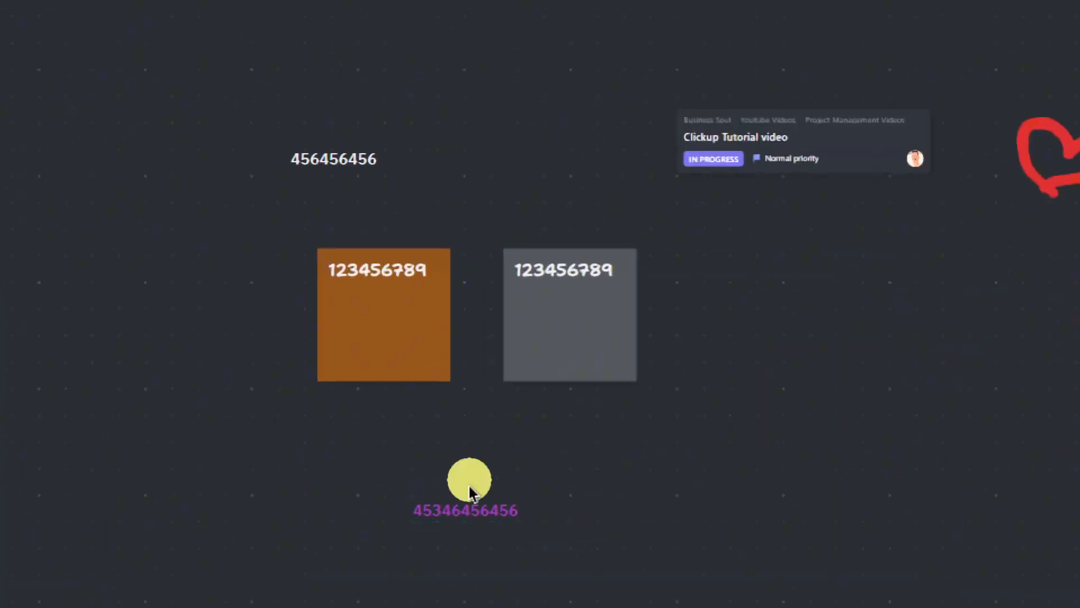
left_click_drag(328, 162, 451, 483)
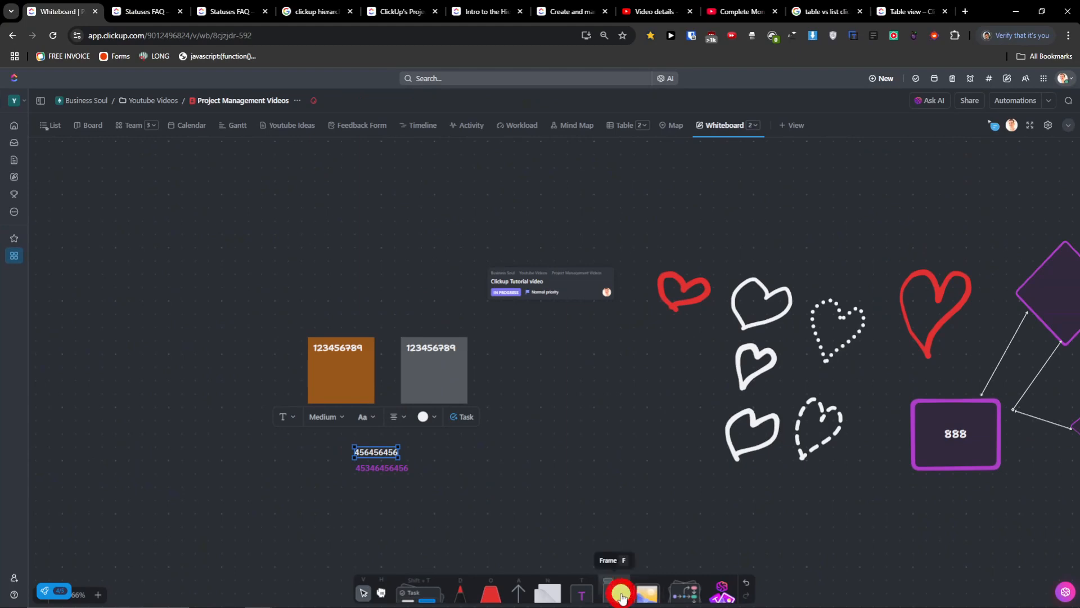
- Draw a new black frame above the sticky notes and resize it
left_click(621, 595)
left_click_drag(290, 238, 401, 294)
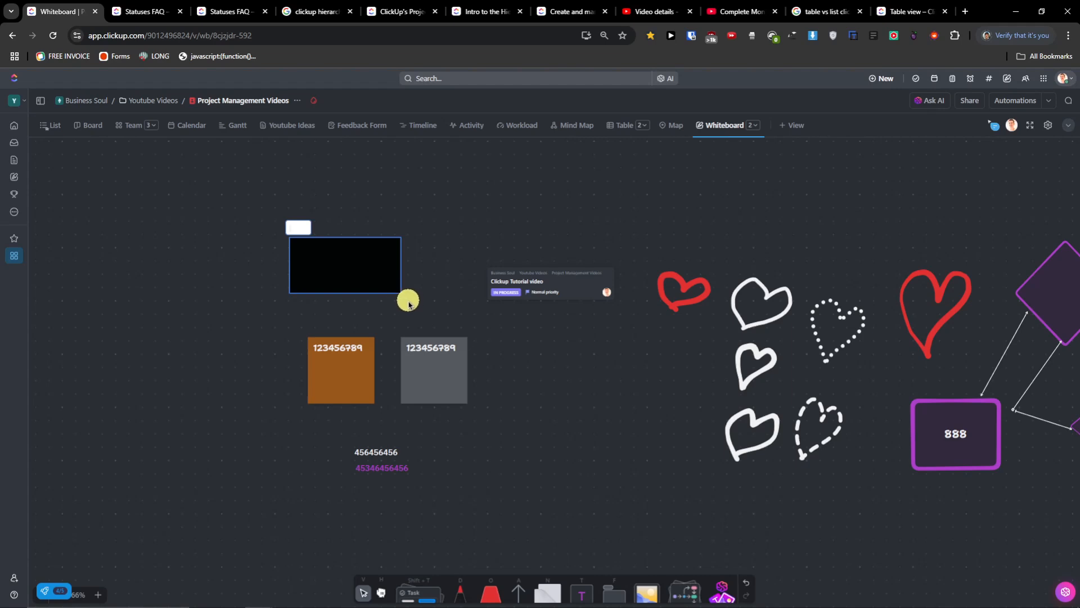
left_click_drag(387, 297, 370, 297)
left_click_drag(261, 242, 164, 208)
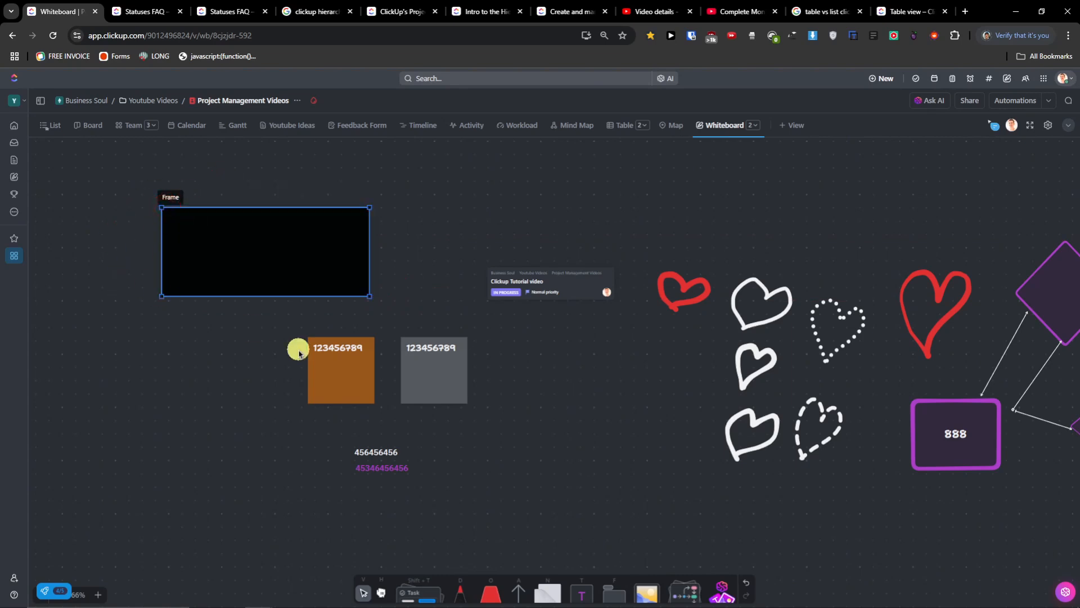
- Move the orange and grey 123456789 sticky notes into the frame side by side
left_click_drag(308, 366, 219, 248)
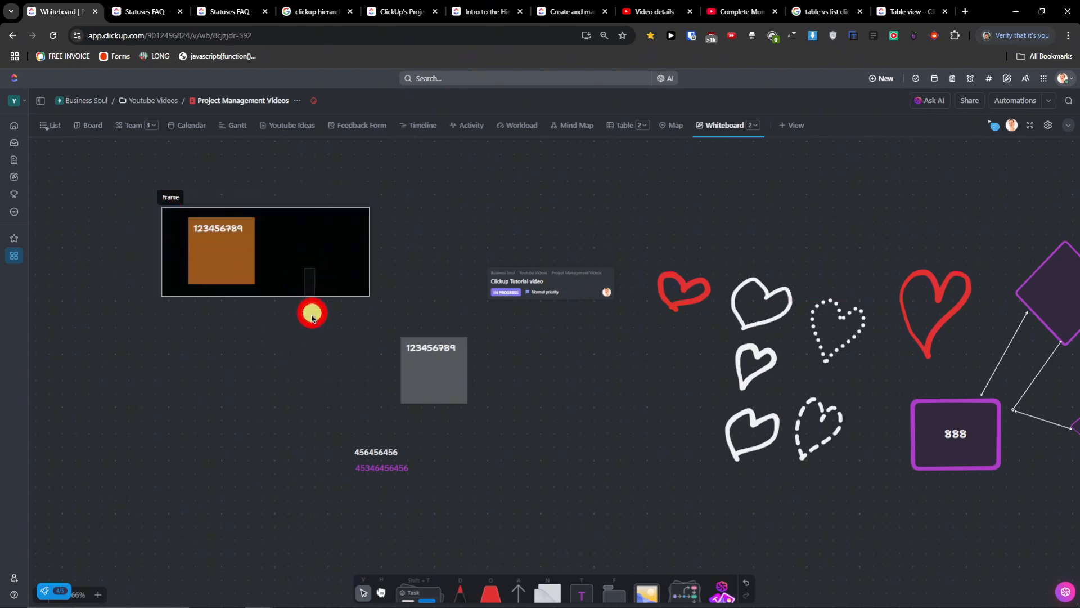
left_click_drag(169, 198, 136, 316)
left_click(422, 379)
left_click_drag(422, 379, 262, 376)
left_click_drag(135, 316, 179, 327)
left_click(363, 451)
left_click_drag(377, 451, 278, 341)
left_click_drag(186, 323, 237, 302)
left_click(381, 471)
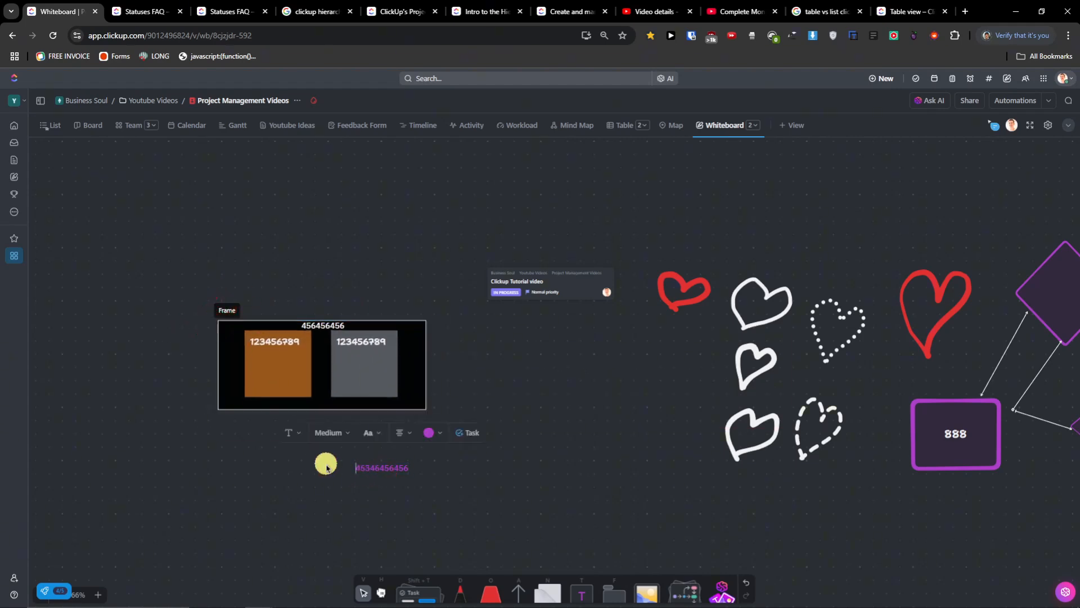
left_click_drag(397, 474, 330, 405)
left_click(538, 410)
left_click_drag(679, 232, 812, 473)
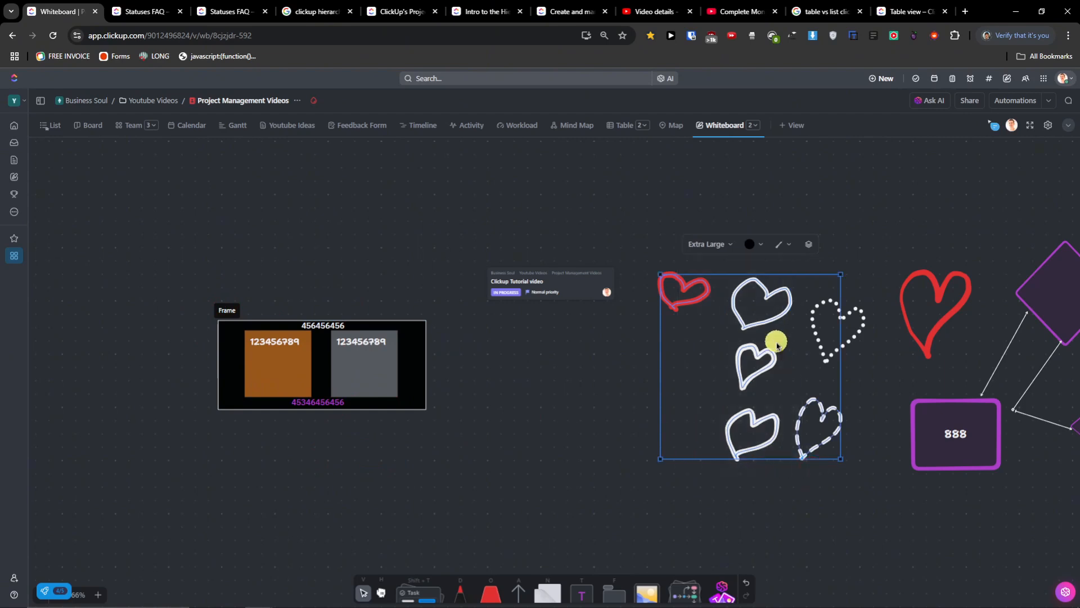
- Group the cluster of hearts and move the group slightly up and left
right_click(768, 308)
left_click(857, 244)
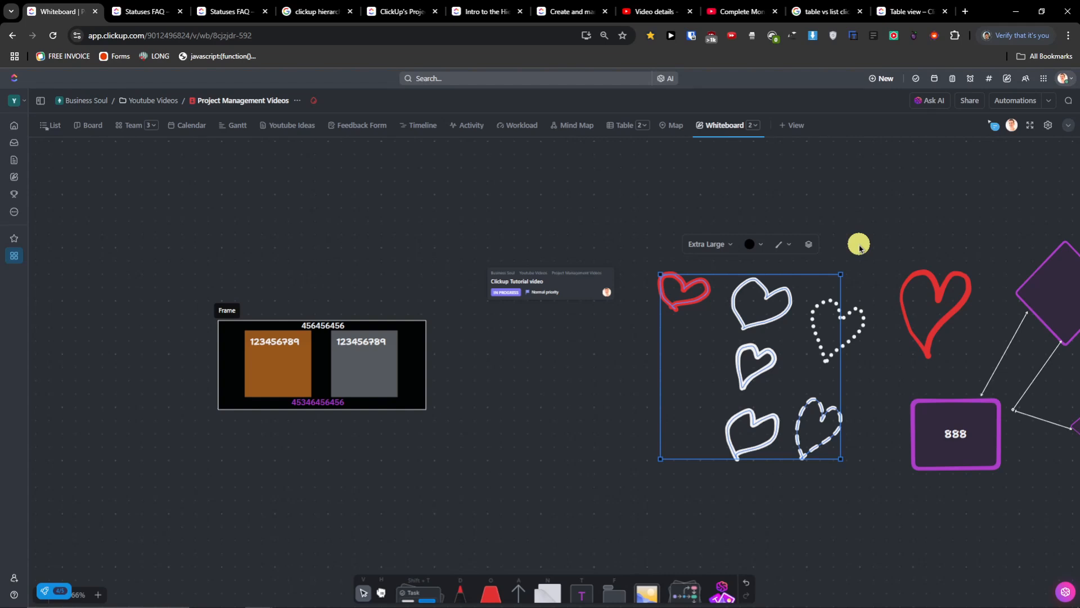
left_click_drag(868, 247, 690, 253)
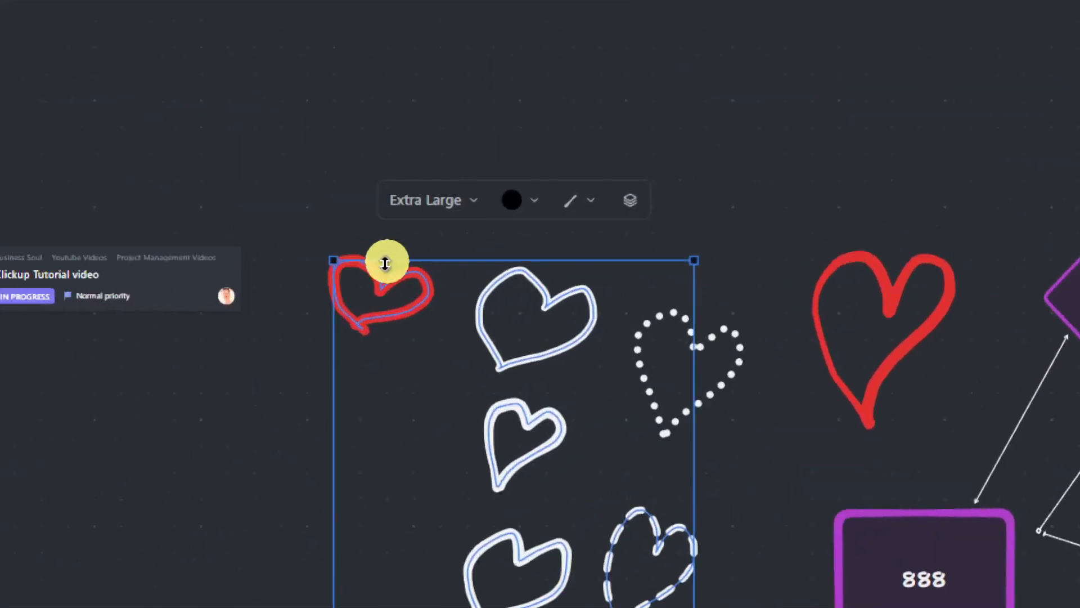
scroll(457, 320, "down", 2)
scroll(457, 320, "up", 2)
left_click(262, 432)
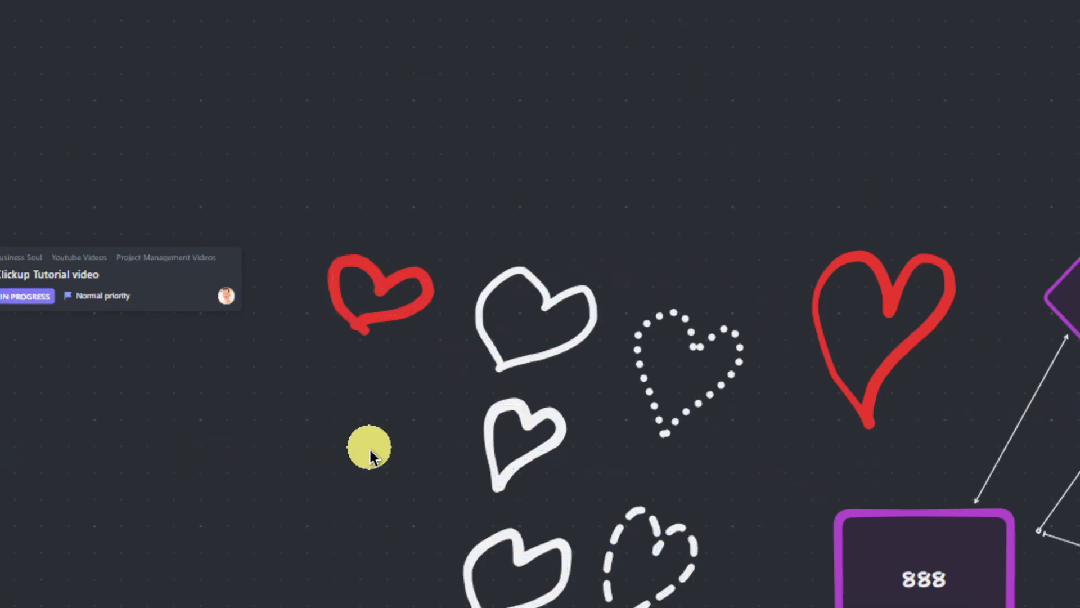
left_click_drag(451, 236, 699, 502)
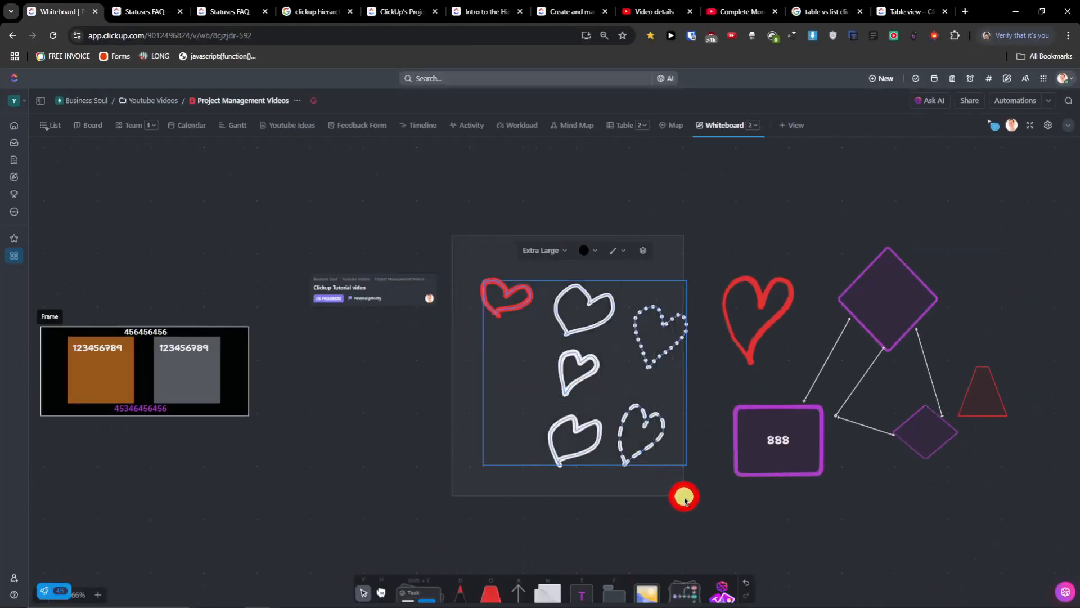
right_click(582, 317)
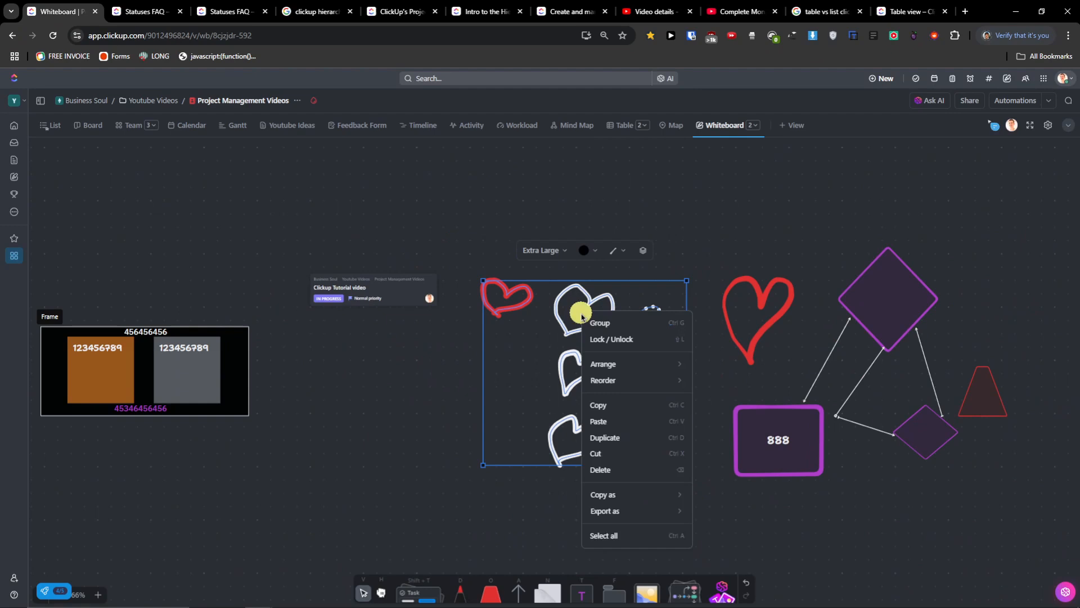
left_click(661, 329)
left_click_drag(637, 335, 597, 293)
- Ungroup the hearts back into separate drawings and clear the selection
left_click_drag(457, 211, 677, 475)
right_click(592, 356)
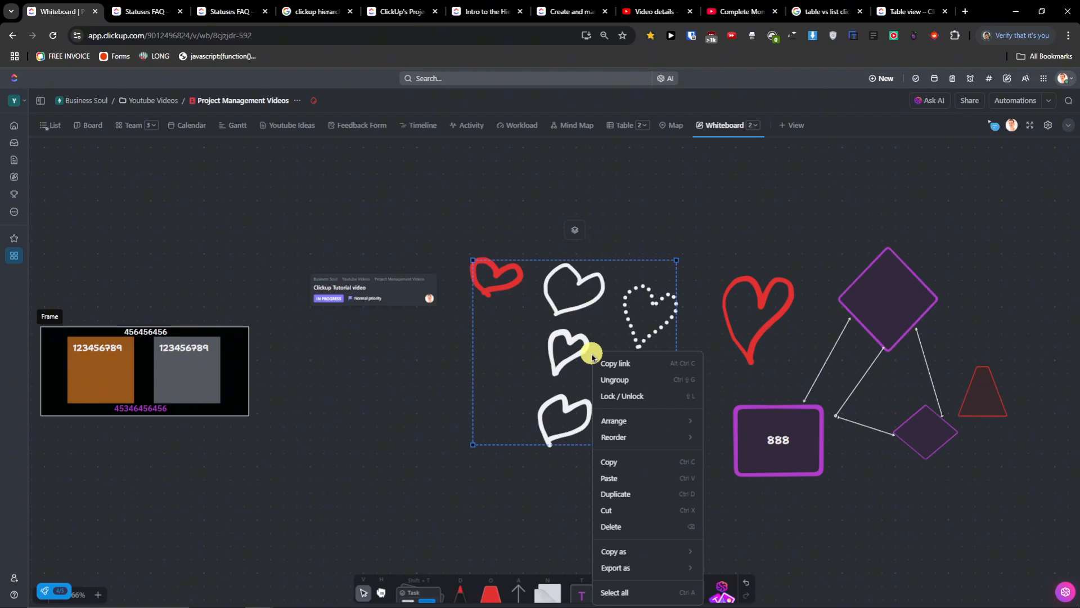
left_click(620, 376)
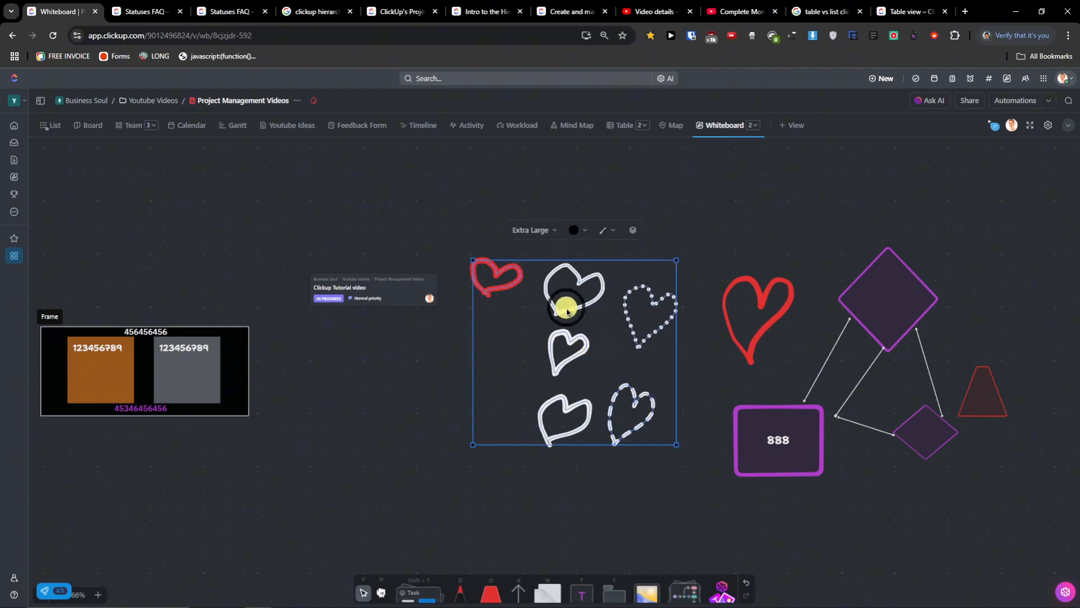
right_click(567, 311)
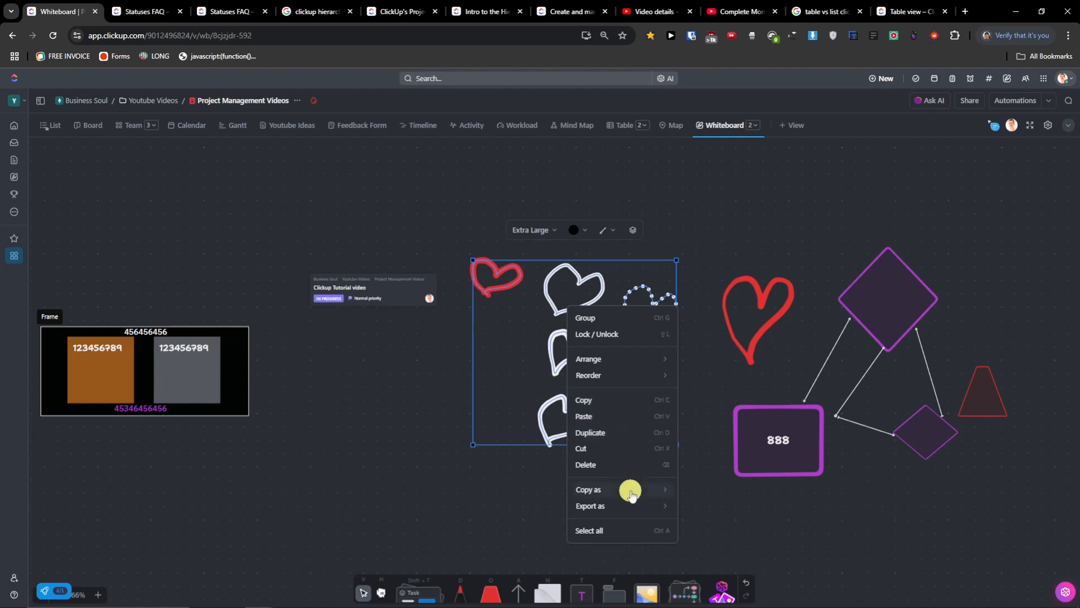
left_click(431, 460)
left_click(447, 463)
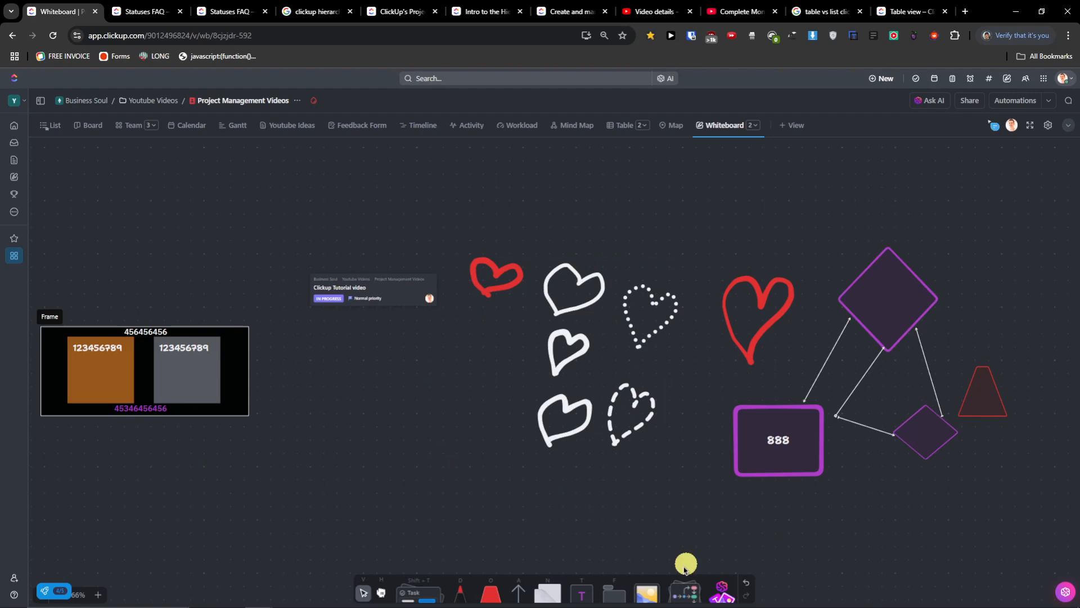
- Insert a photo from file onto the whiteboard and shrink it
left_click(647, 592)
double_click(130, 90)
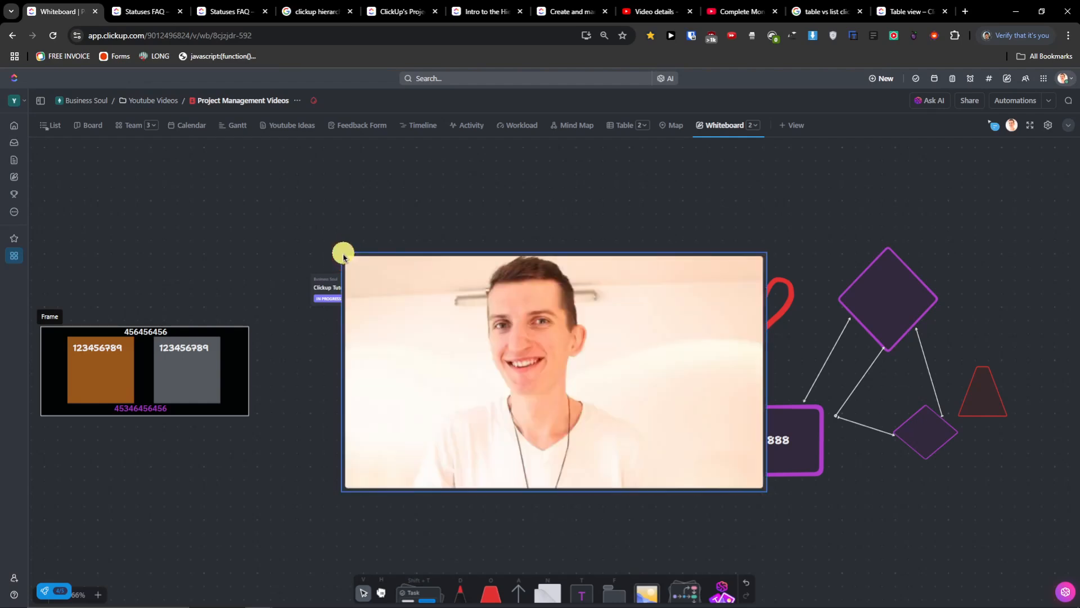
mouse_move(403, 338)
left_mouse_down()
mouse_move(197, 270)
mouse_move(140, 194)
left_mouse_up()
left_click_drag(502, 356, 383, 303)
left_click_drag(482, 373, 177, 215)
- Straighten the photo inside the black frame over the sticky notes, then shift the frame right
left_click_drag(169, 179, 146, 291)
left_click_drag(240, 329, 246, 322)
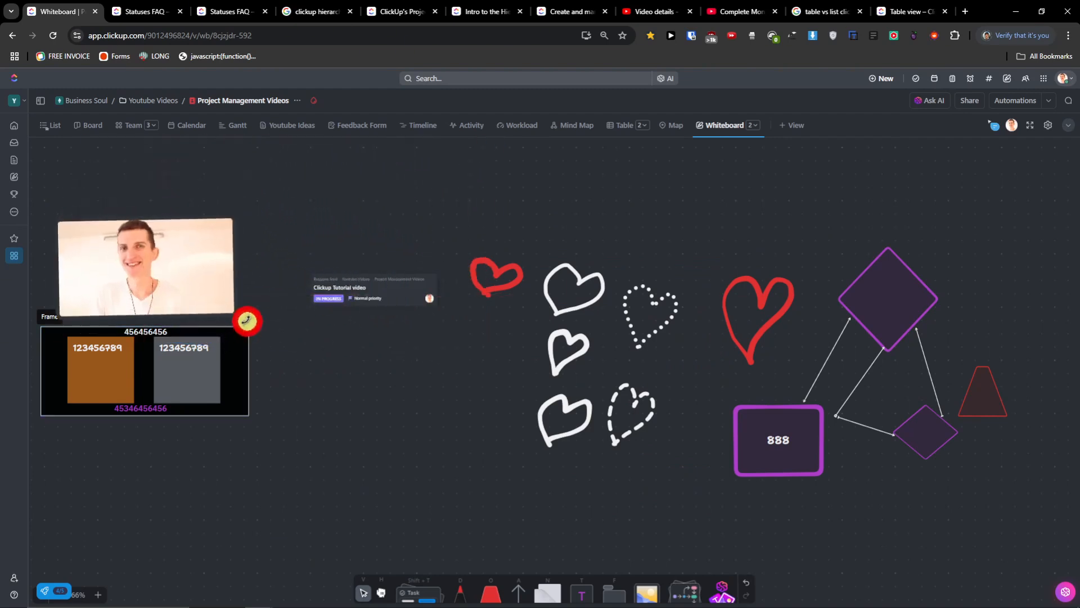
left_click_drag(206, 273, 217, 369)
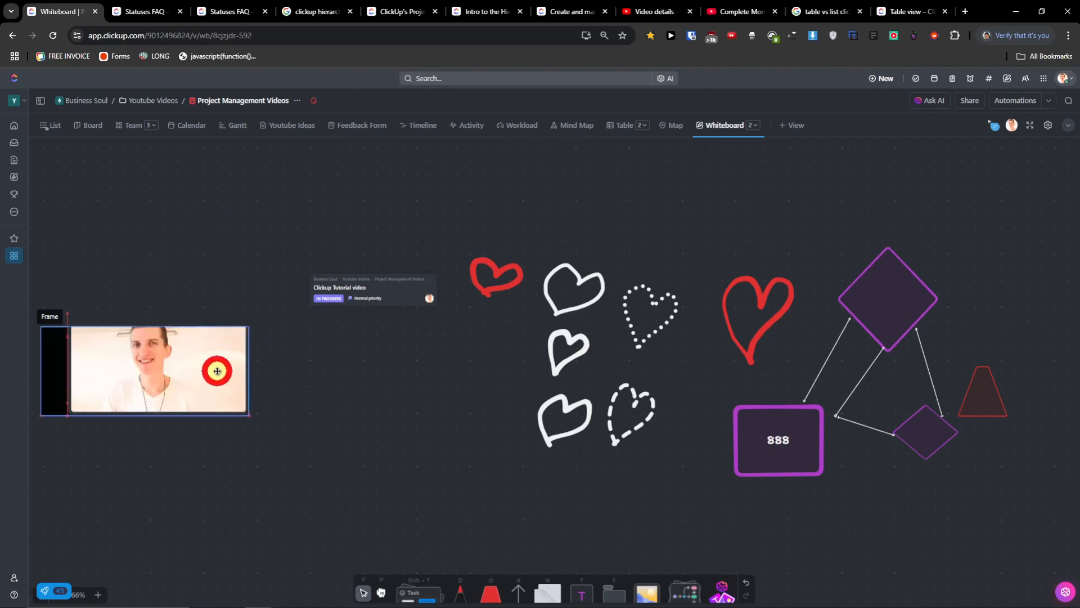
left_click(63, 354)
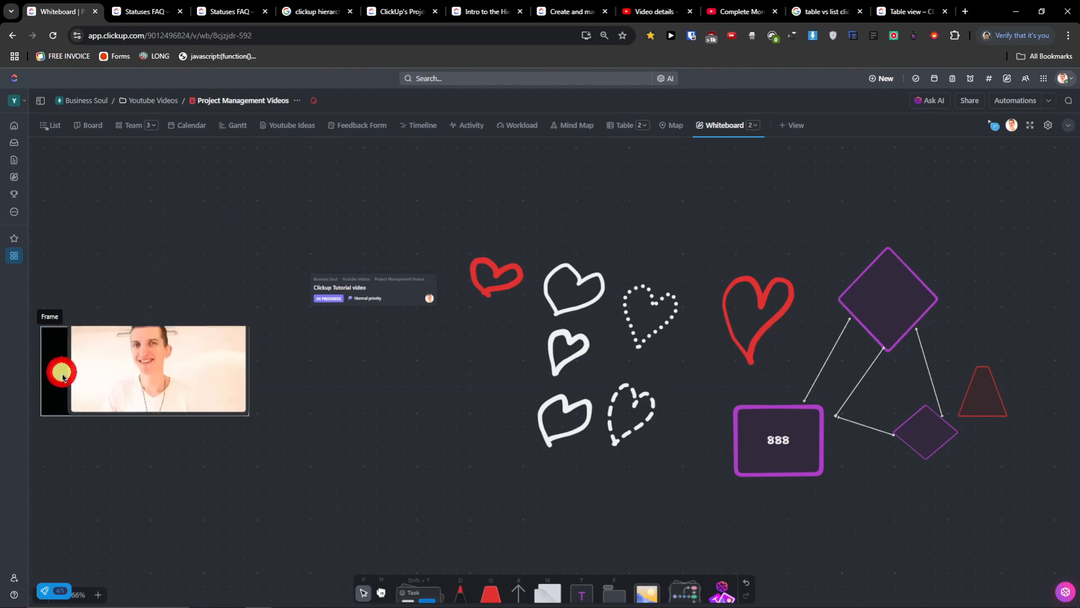
left_click_drag(47, 317, 263, 355)
- Create a whiteboard view from the Cause and Effect Whiteboard template in the PMO section
left_click(685, 592)
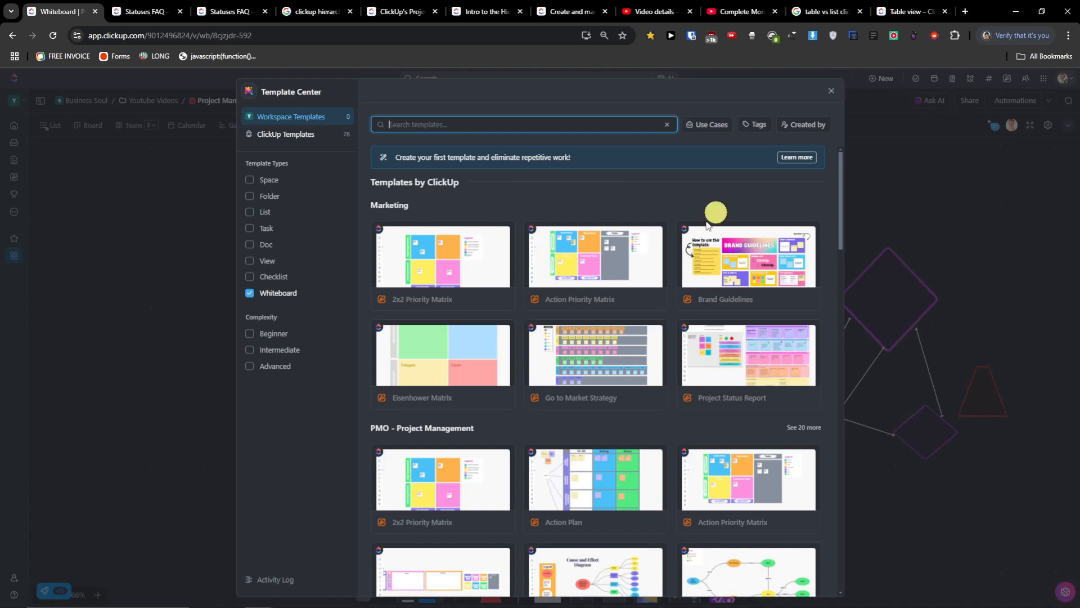
scroll(687, 239, "down", 2)
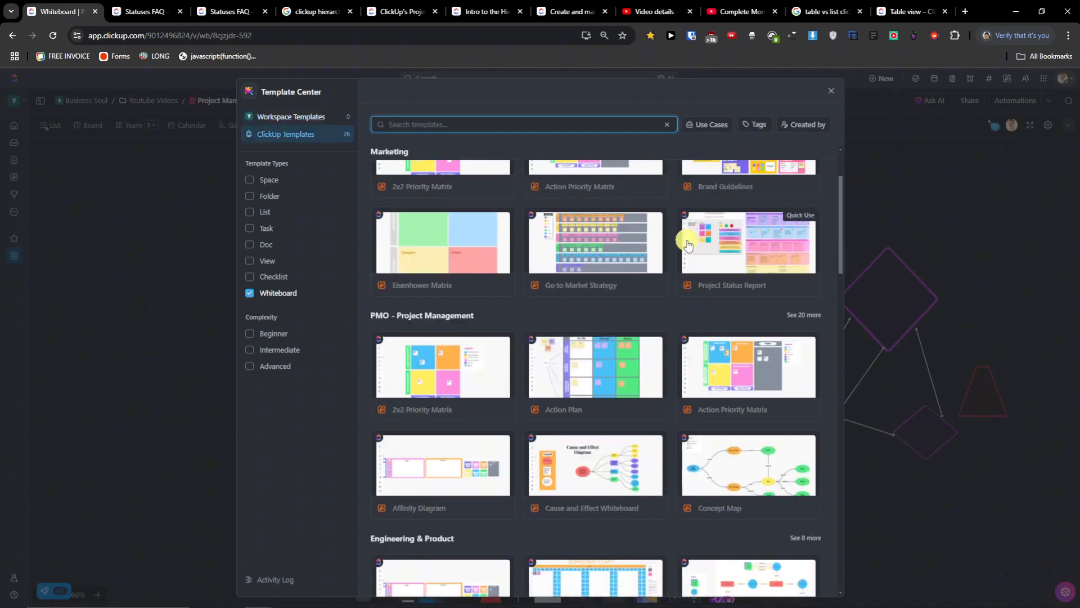
scroll(688, 244, "down", 2)
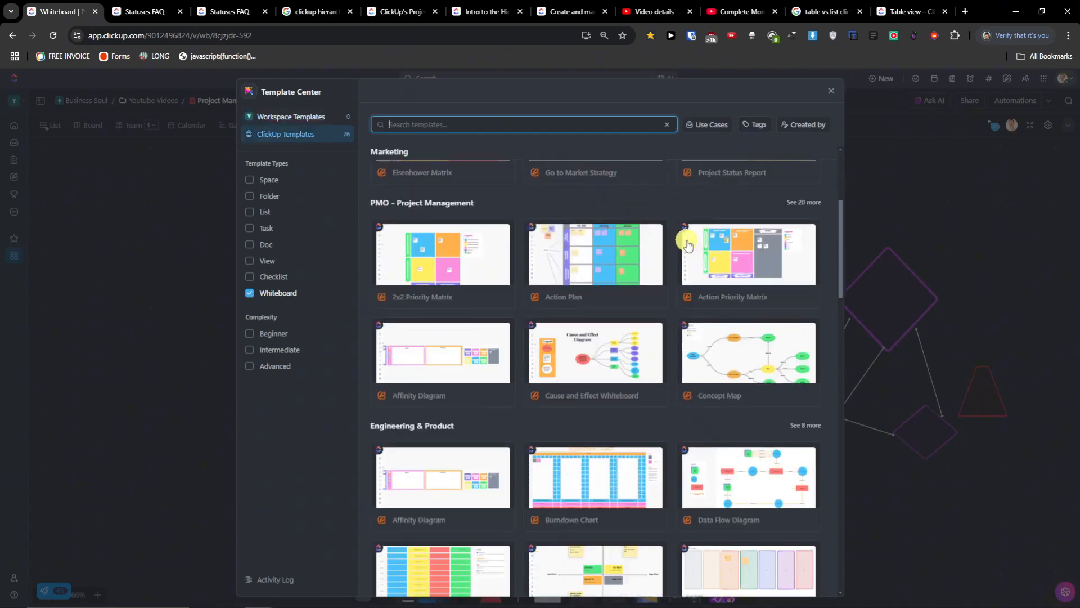
left_click(616, 379)
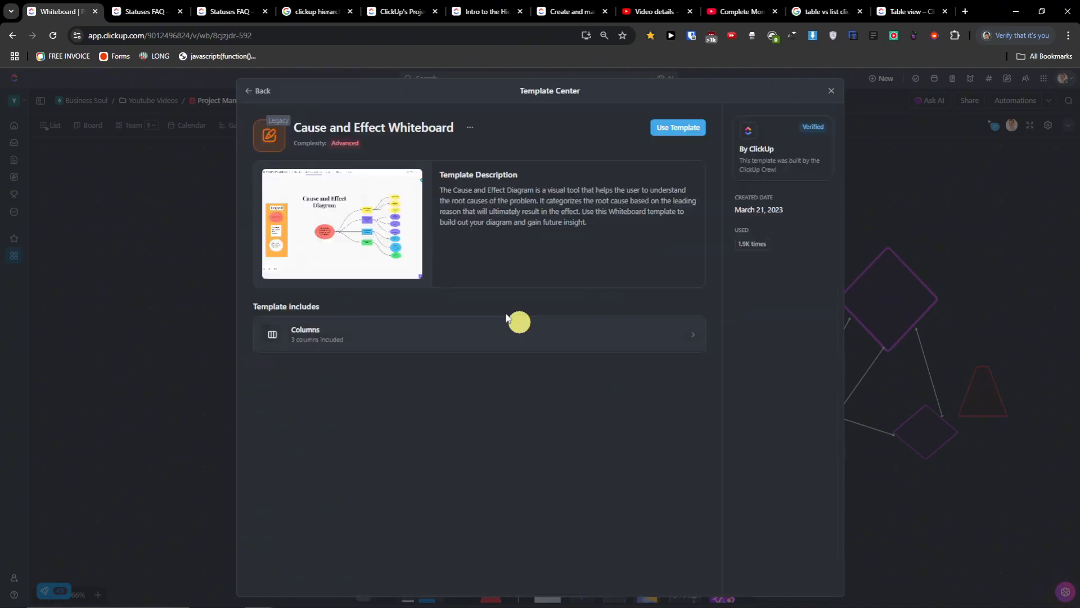
left_click(680, 131)
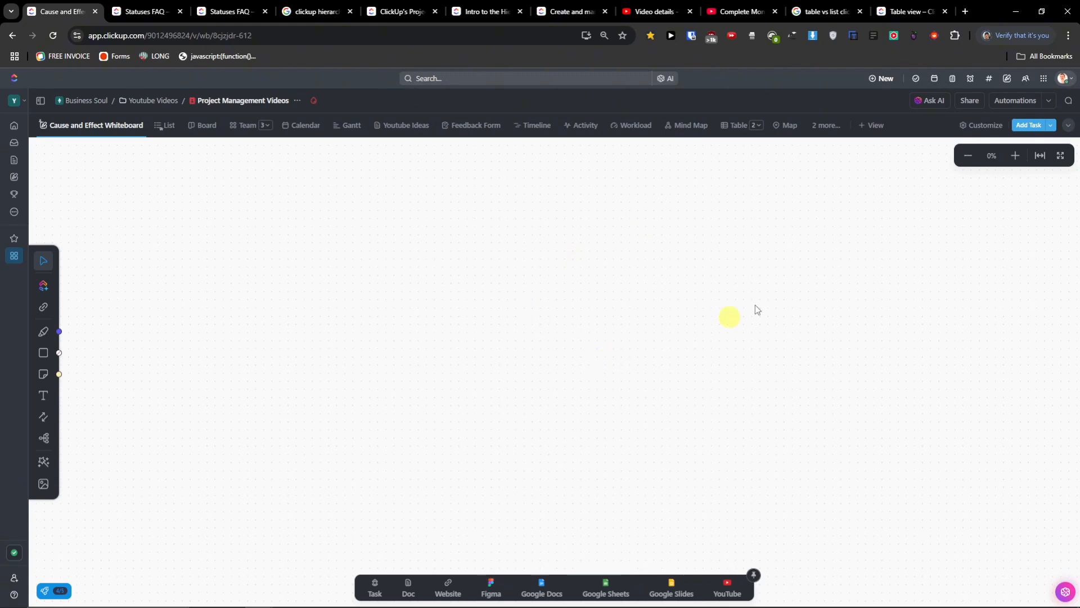
left_click(1020, 157)
left_click(970, 159)
left_click(970, 161)
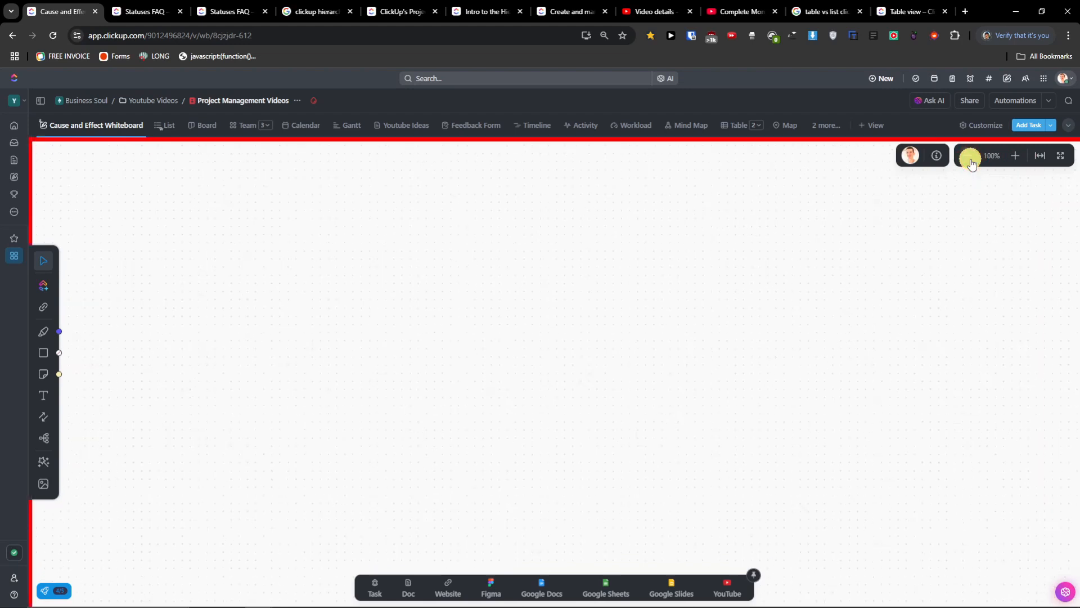
left_click_drag(574, 330, 704, 290)
left_click(967, 157)
left_click(967, 157)
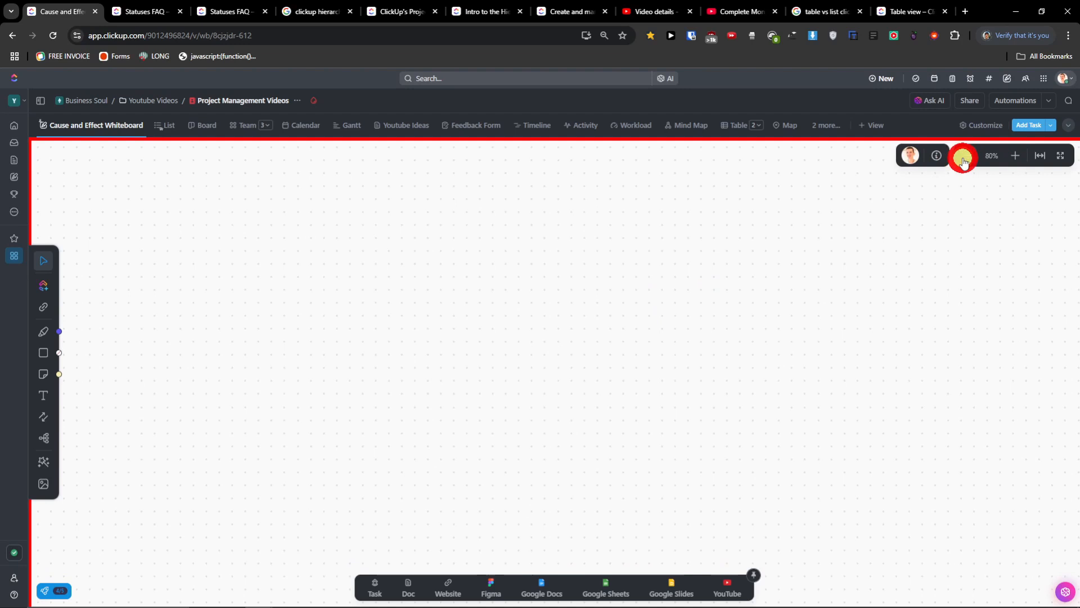
left_click(1010, 157)
left_click(1012, 157)
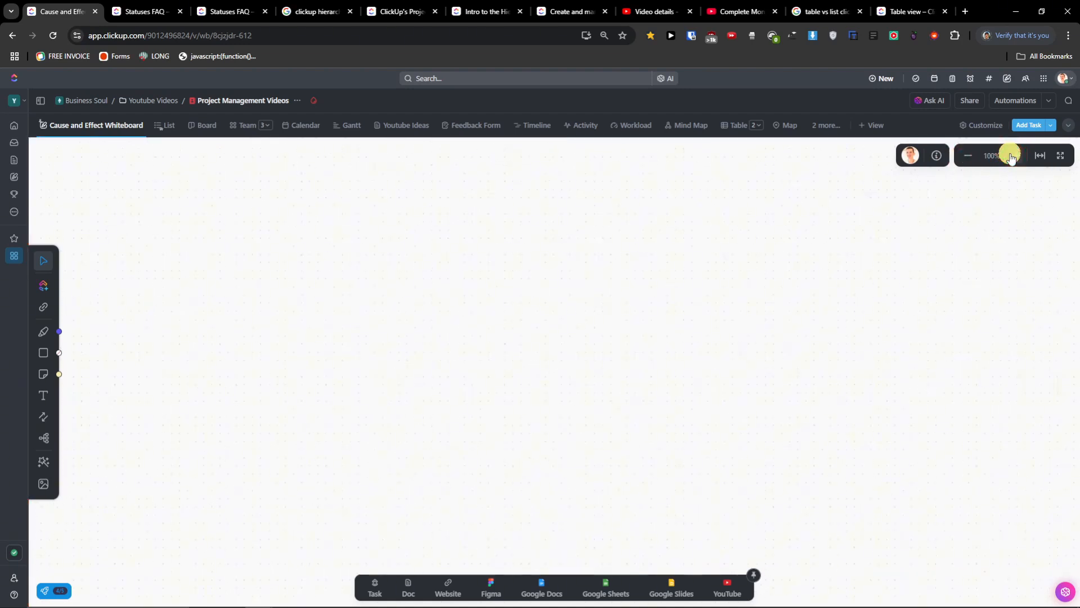
left_click(971, 157)
left_click_drag(691, 205, 638, 522)
left_click(40, 446)
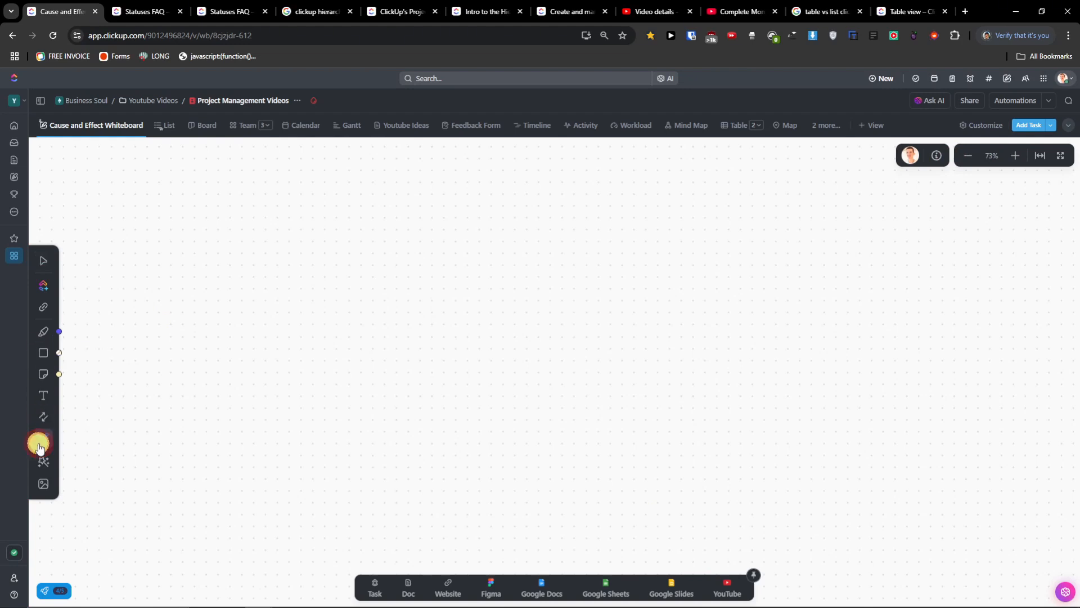
left_click(43, 416)
left_click(47, 395)
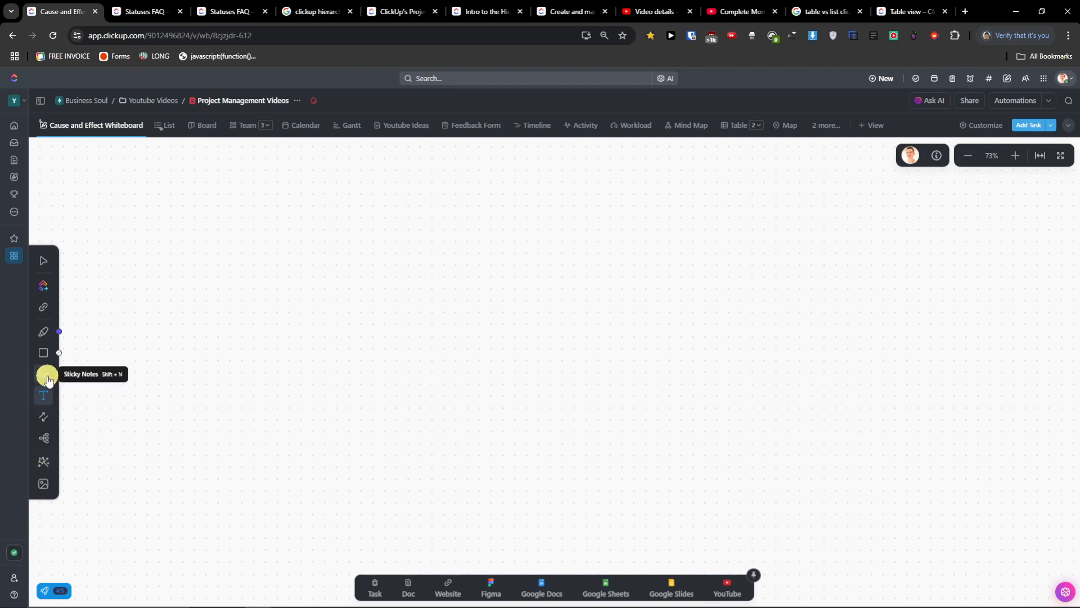
left_click(44, 468)
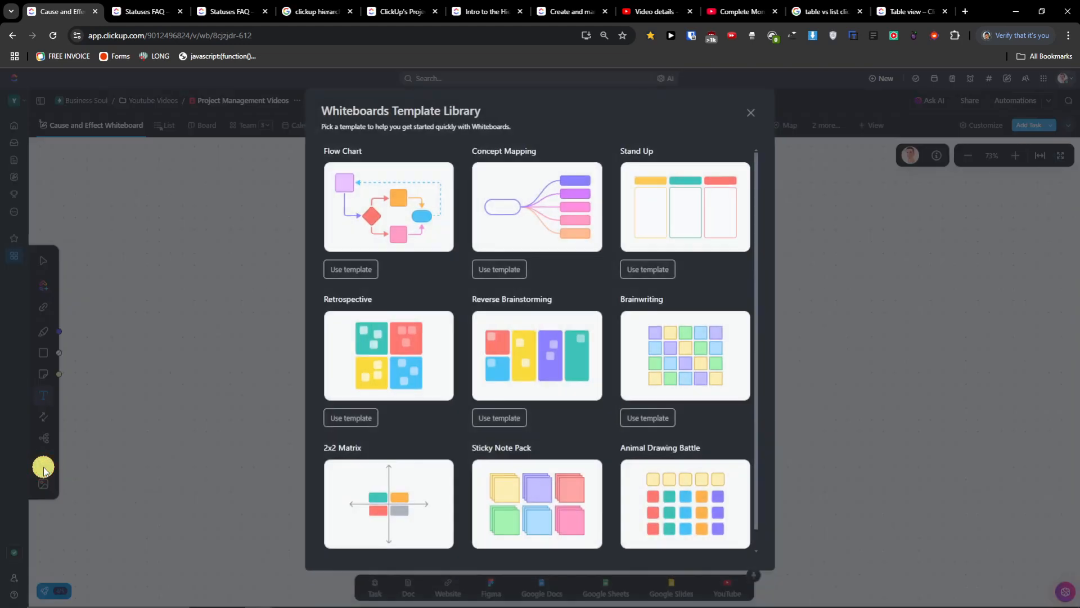
left_click(157, 329)
right_click(96, 121)
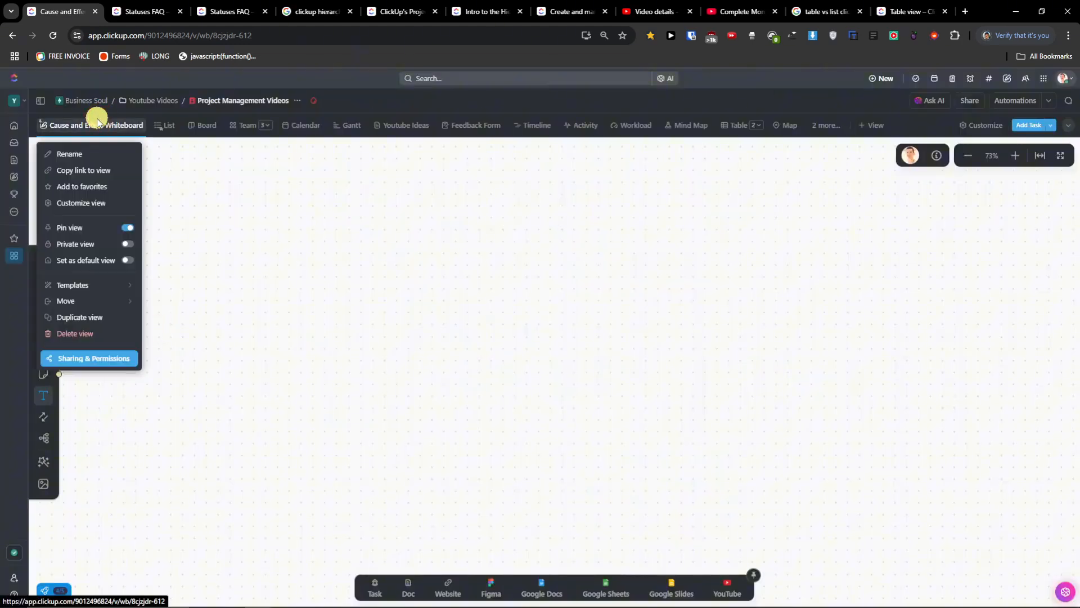
left_click(579, 425)
scroll(589, 432, "down", 10)
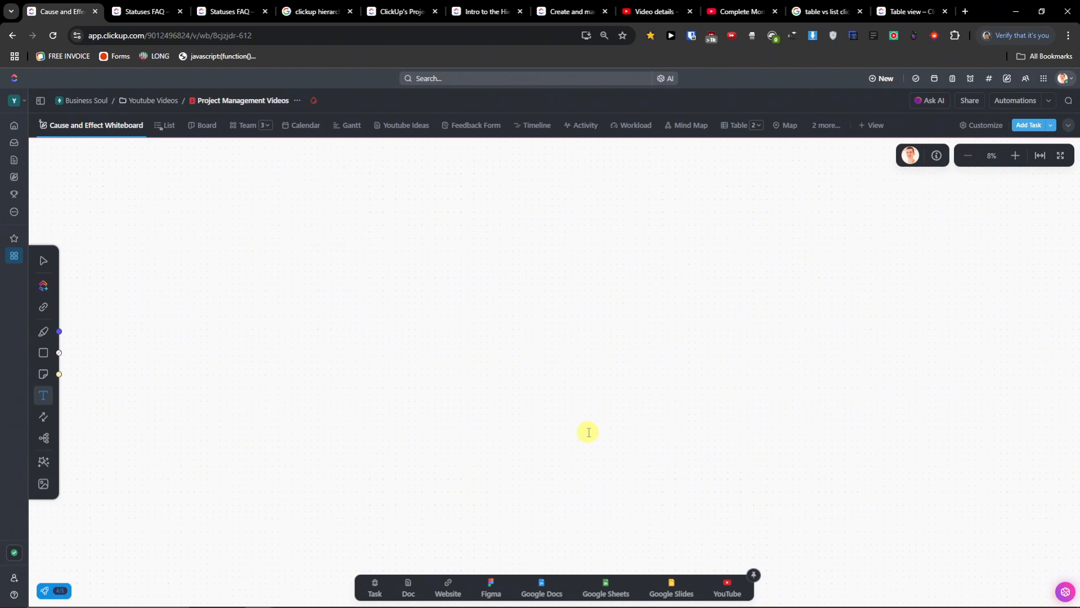
scroll(586, 441, "up", 15)
scroll(587, 442, "down", 15)
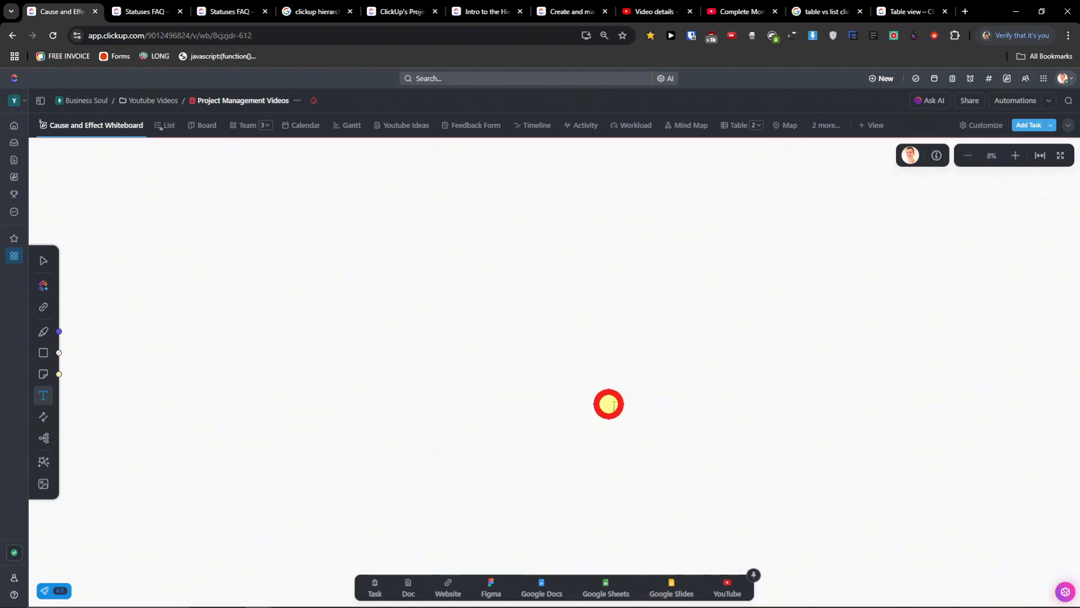
left_click(39, 263)
left_click_drag(386, 287, 896, 447)
left_click(461, 288)
left_click_drag(797, 476, 796, 505)
left_click_drag(566, 337, 955, 504)
scroll(631, 417, "up", 11)
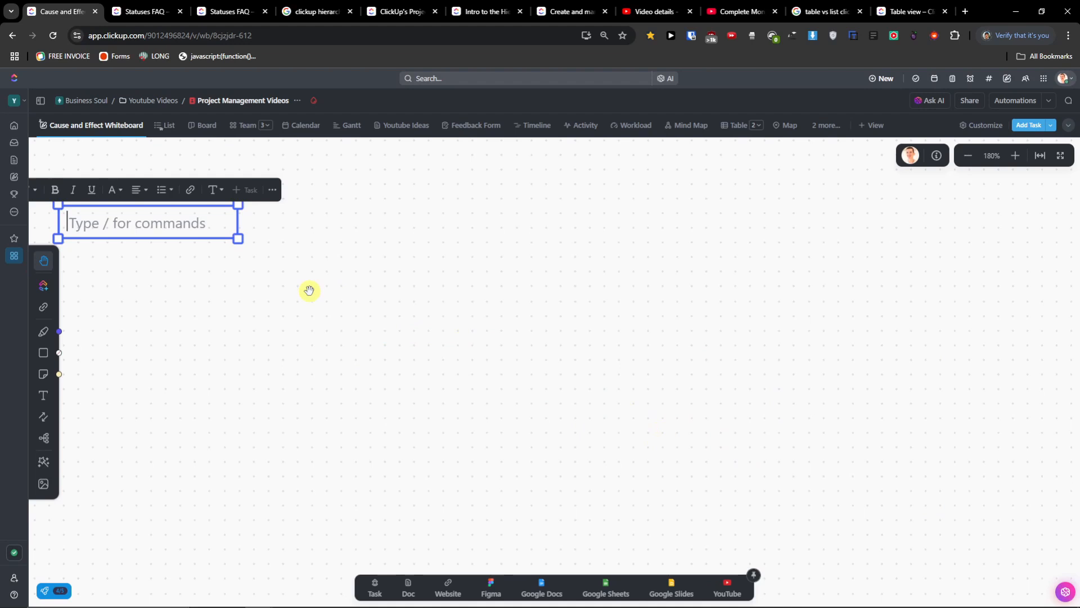
scroll(309, 290, "down", 10)
left_click(271, 341)
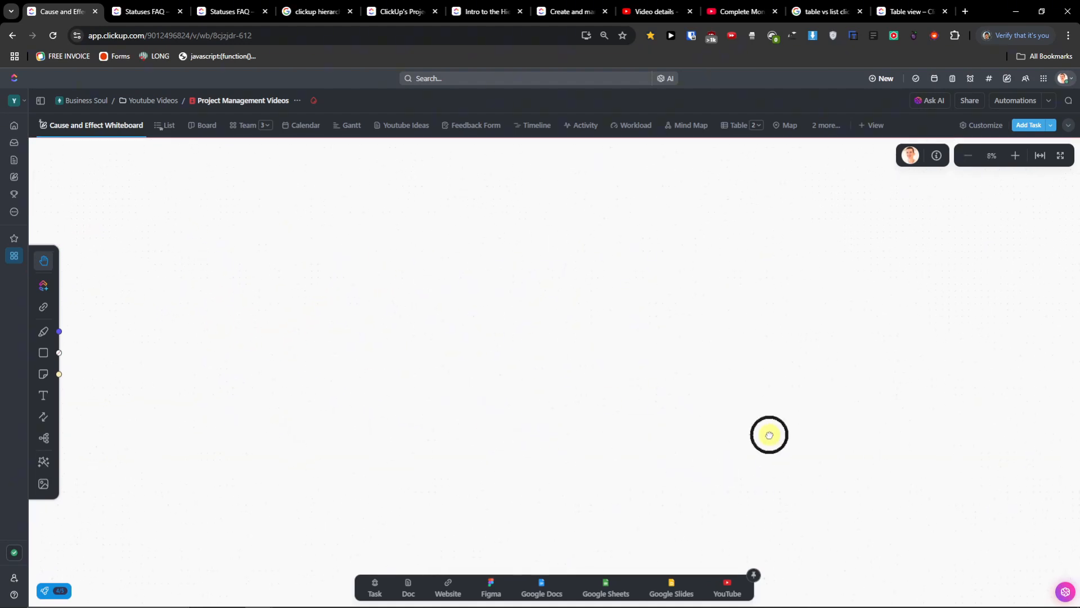
left_click_drag(477, 258, 560, 426)
left_click_drag(450, 293, 530, 412)
left_click_drag(411, 248, 461, 364)
scroll(437, 194, "up", 1)
left_click_drag(437, 194, 621, 158)
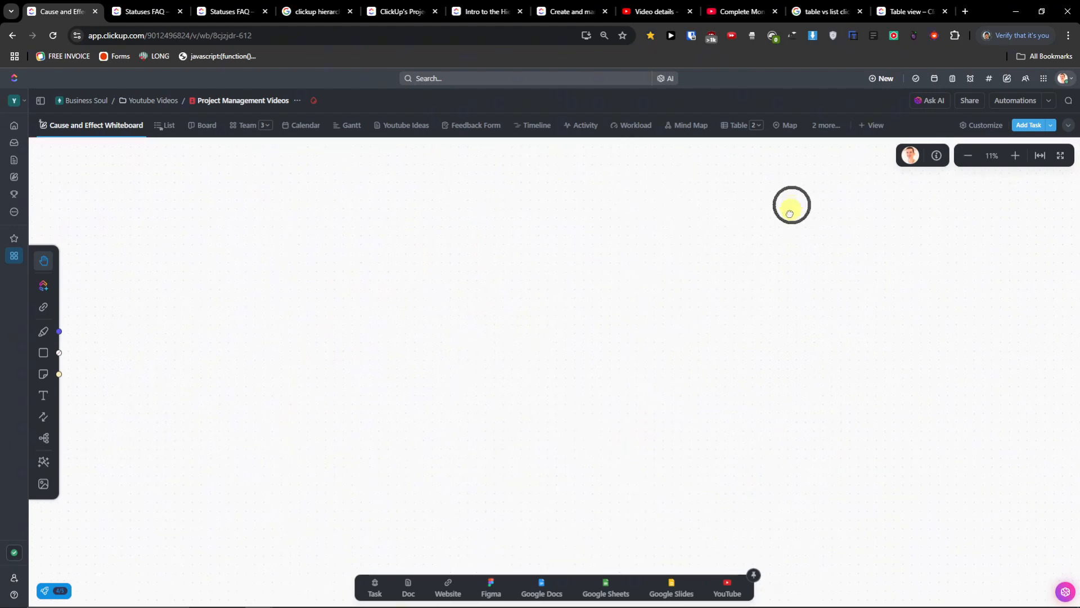
right_click(369, 63)
left_click(971, 160)
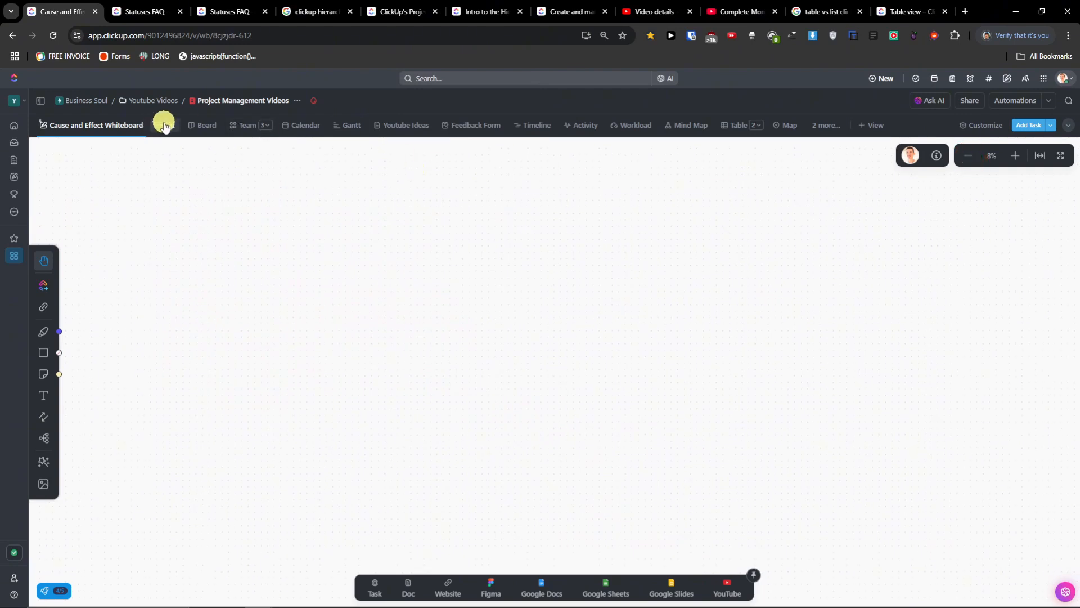
- Switch to the second Whiteboard view via '2 more...' and pan the board
left_click(819, 125)
scroll(886, 350, "down", 2)
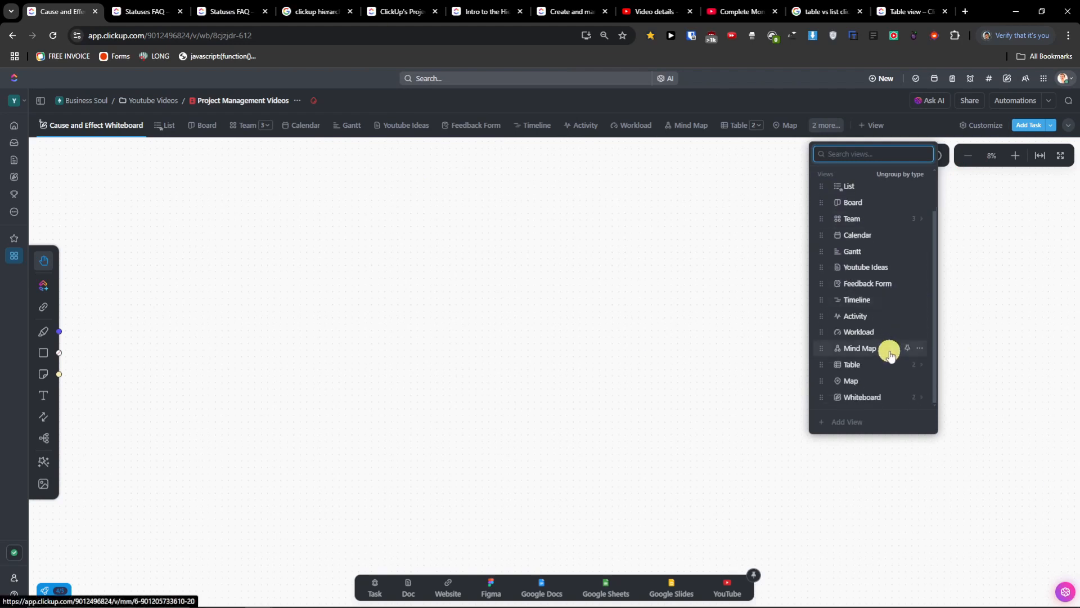
mouse_move(868, 404)
left_click(970, 435)
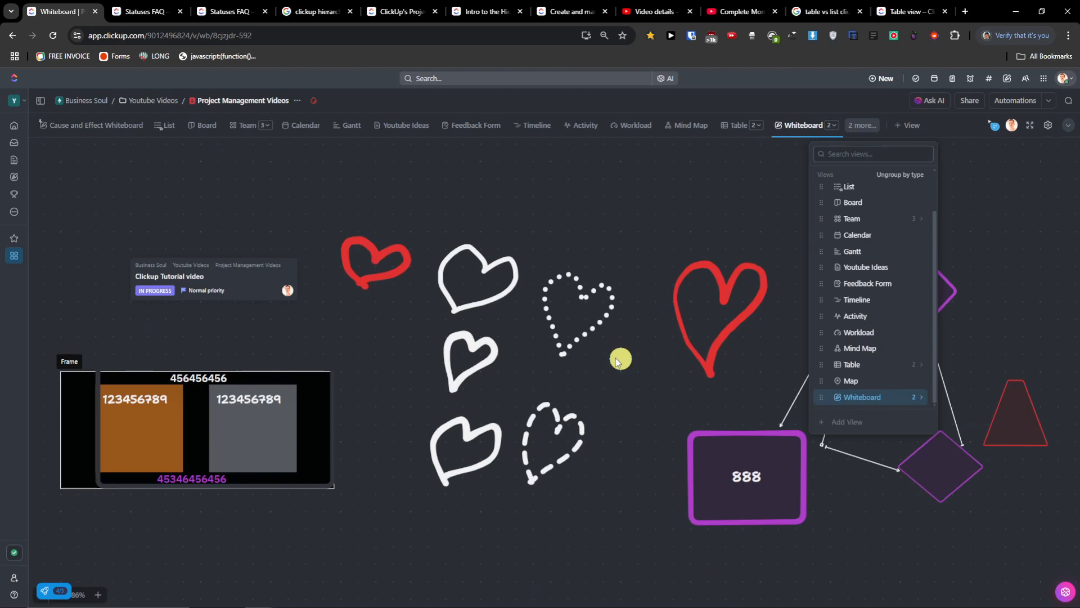
left_click(635, 475)
left_click_drag(634, 475, 543, 410)
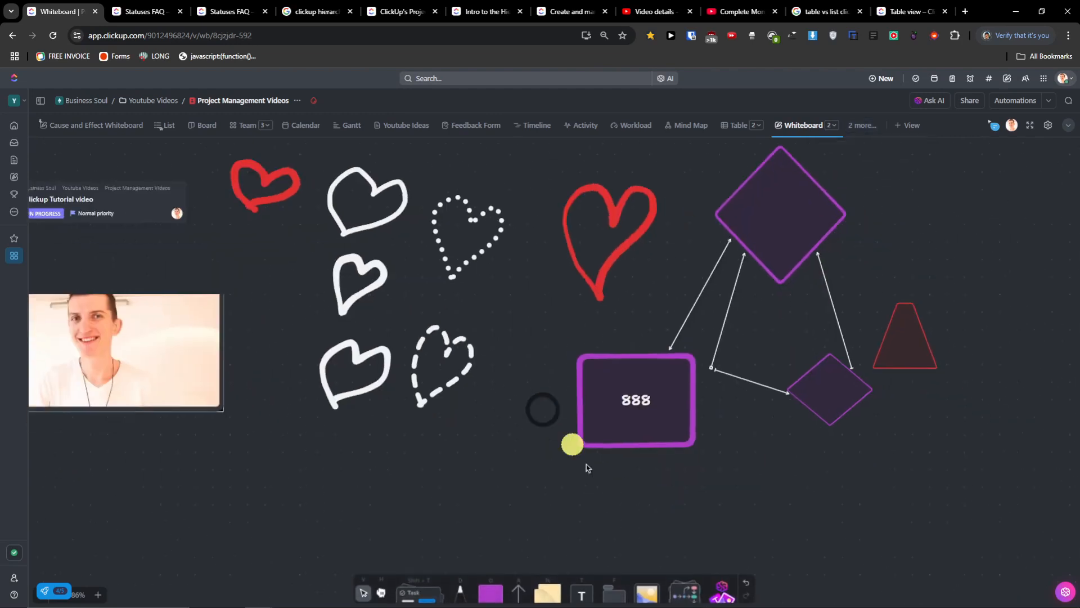
- Open and close the whiteboard template gallery, then pan the board left and down
left_click(683, 585)
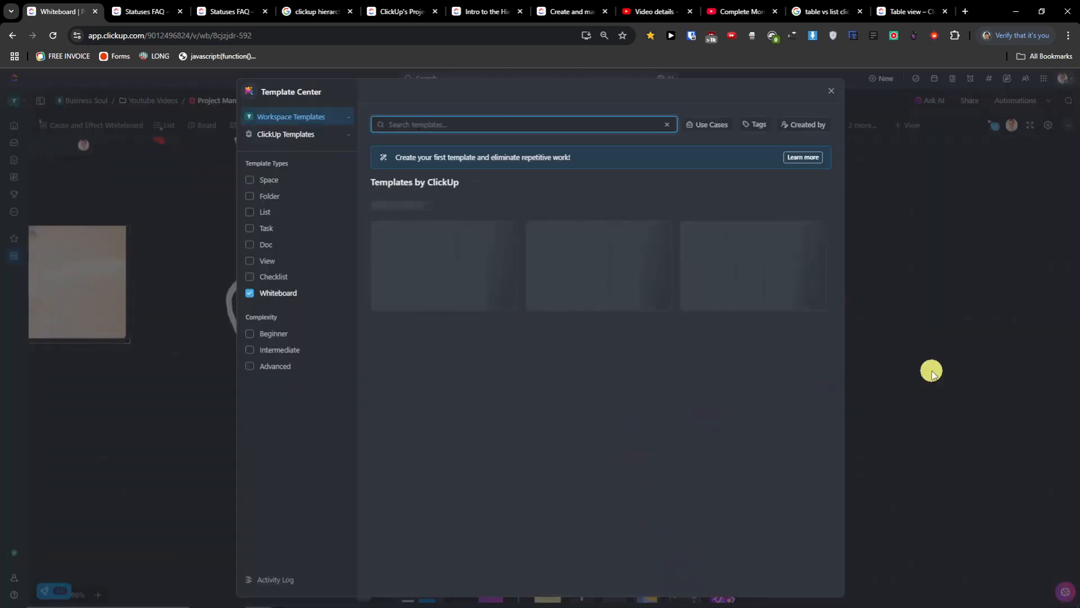
left_click(930, 365)
left_click_drag(896, 377, 803, 437)
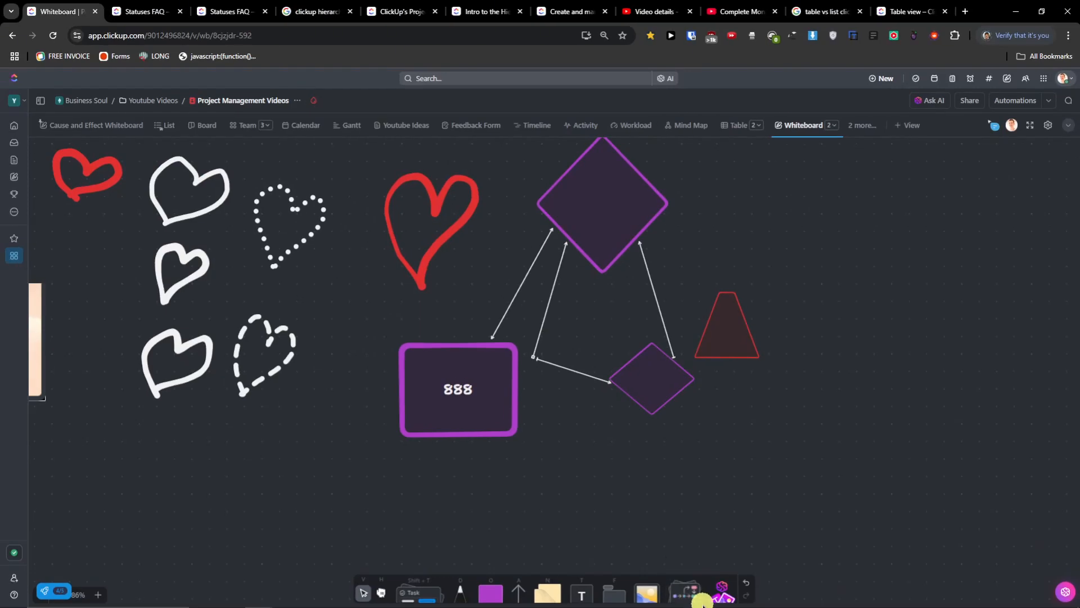
- Apply the Go to Market Strategy template from ClickUp Templates as a new whiteboard view
left_click(696, 590)
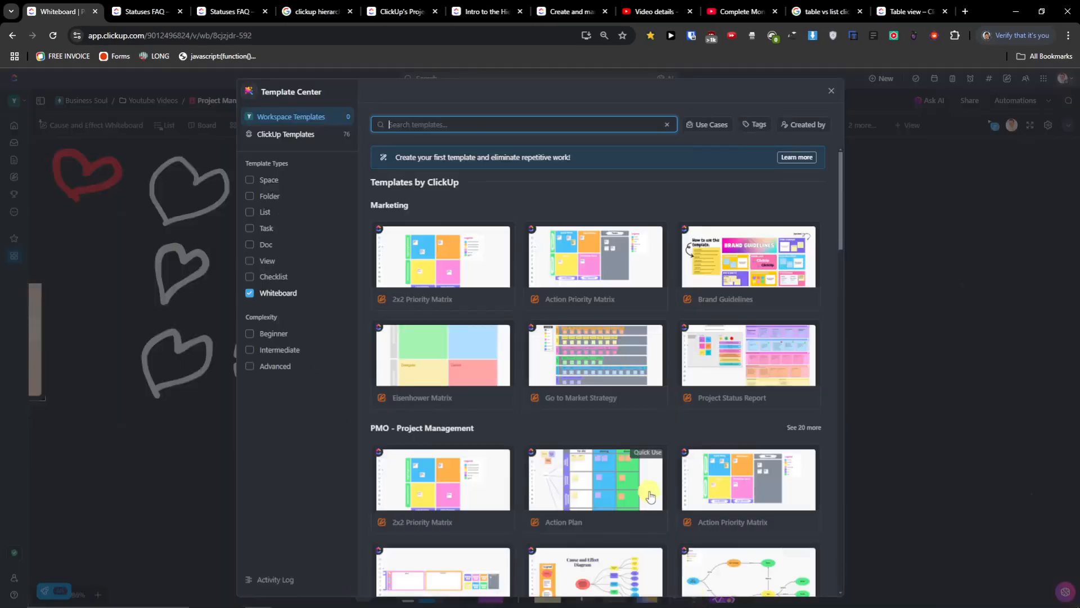
scroll(682, 491, "down", 2)
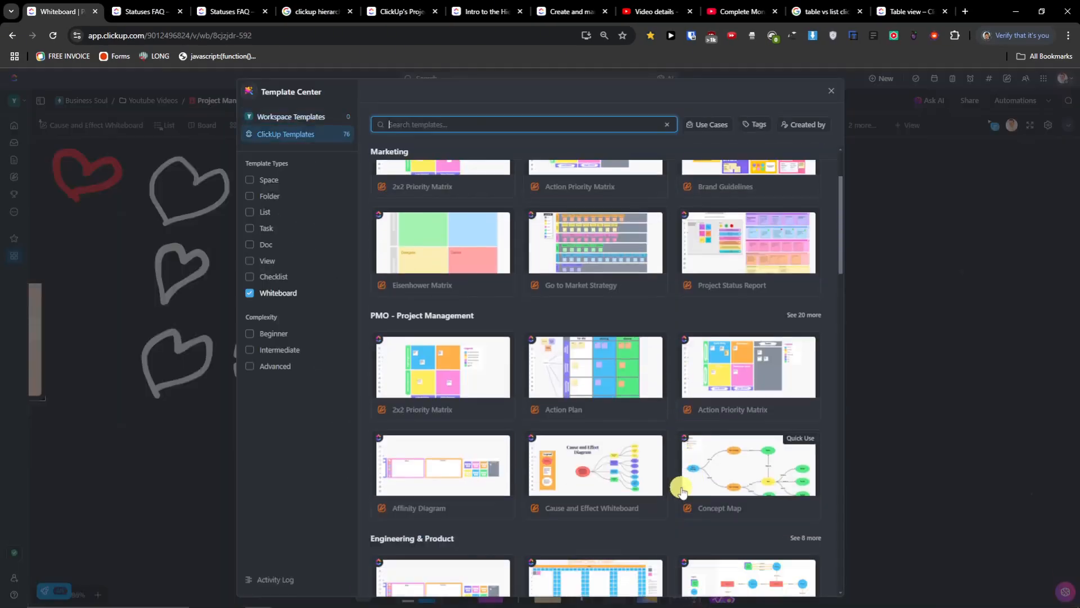
left_click(628, 265)
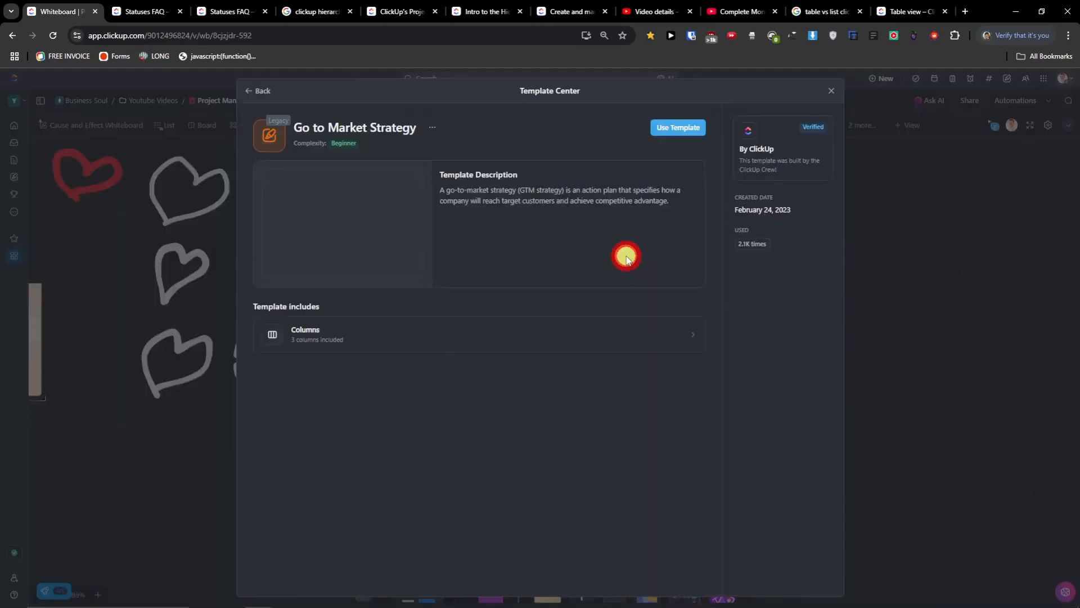
left_click(675, 129)
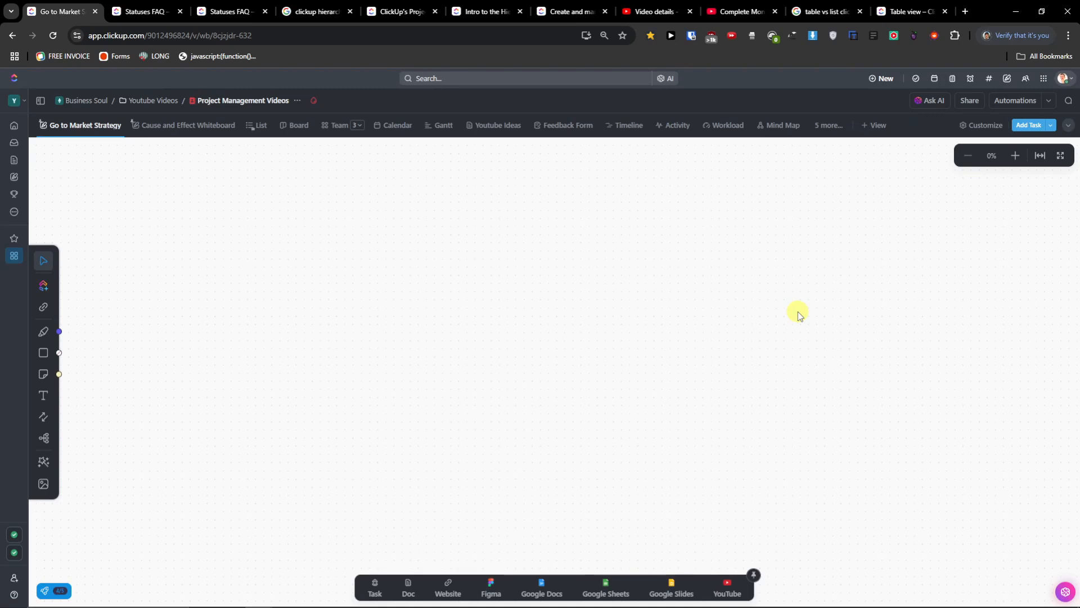
- Place the 'Clickup Tutorial video' task card on the board
left_click(380, 590)
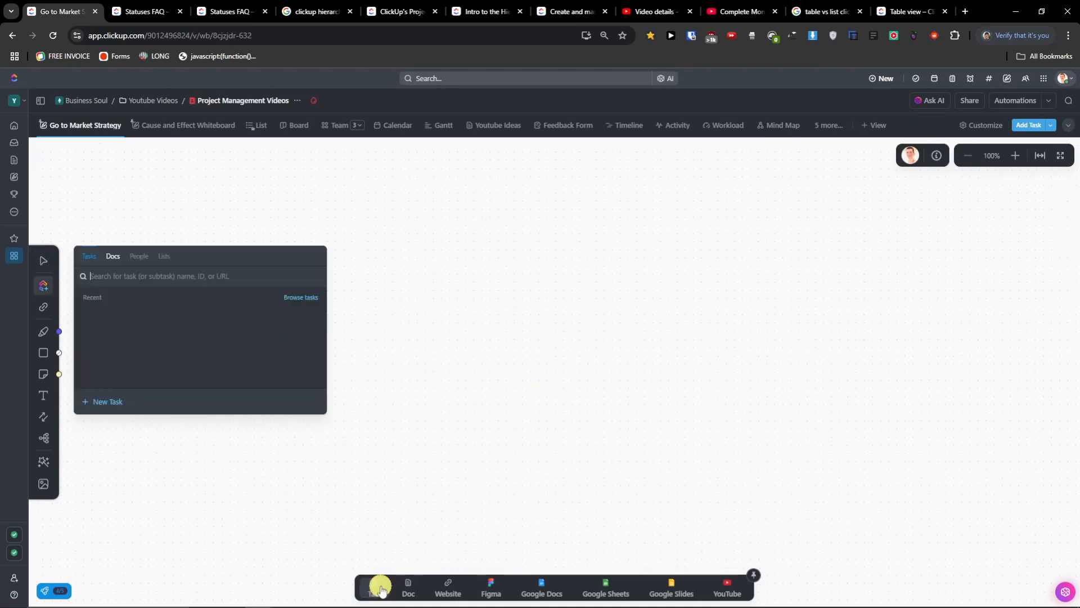
left_click(135, 388)
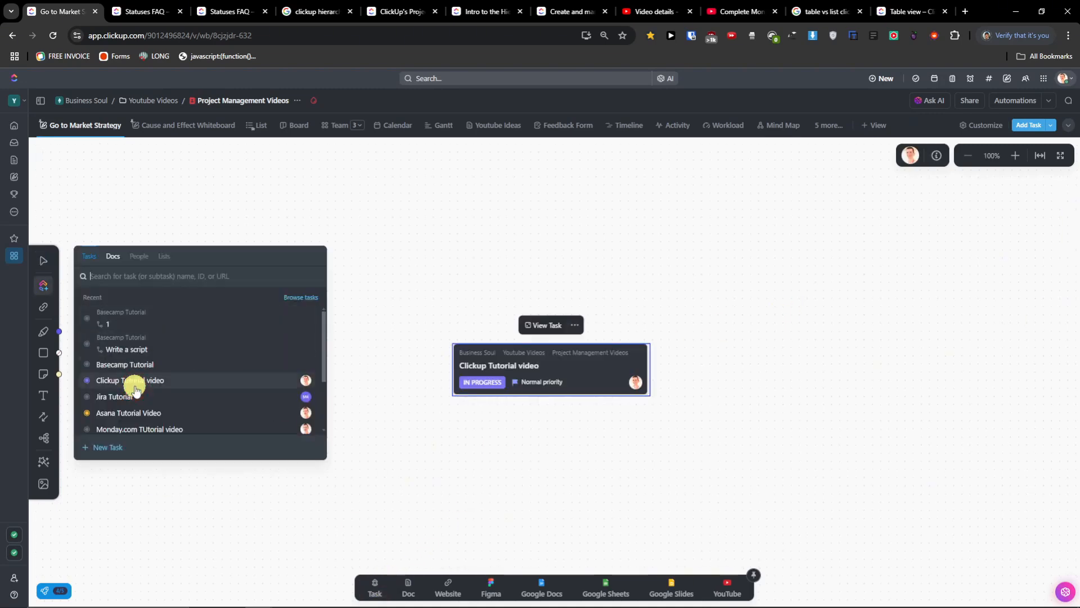
left_click(445, 424)
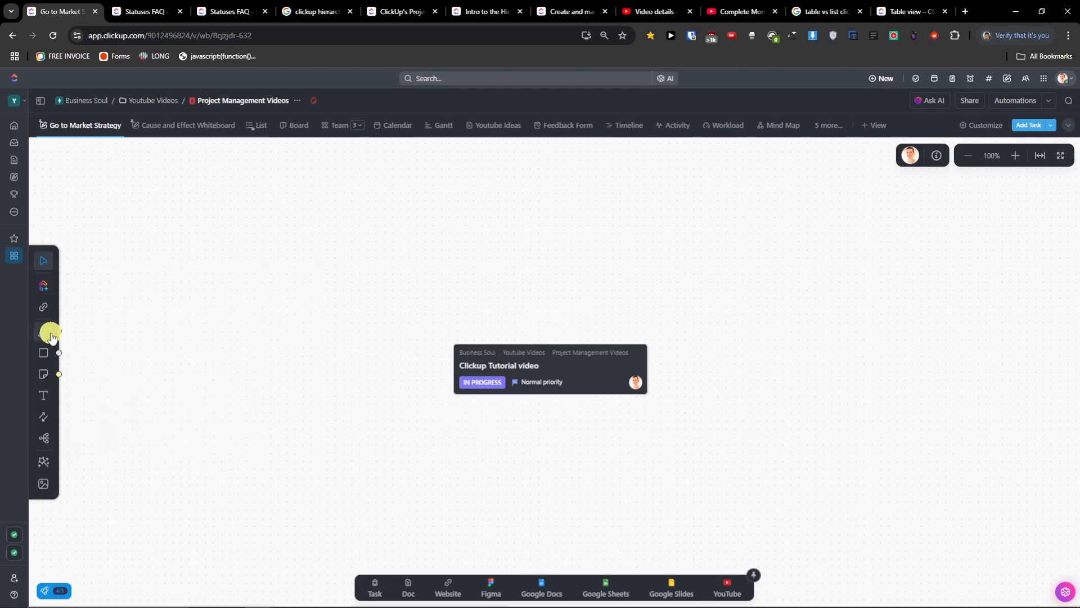
- Fit the board to screen and look over the Go to Market Strategy lanes, then open '5 more...' views
left_click(1041, 161)
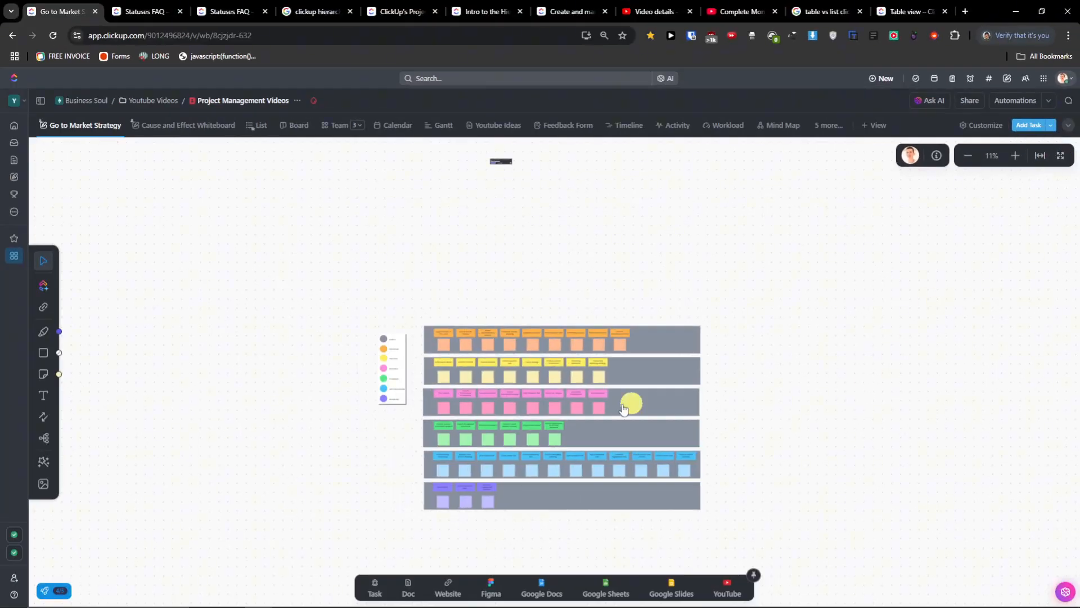
scroll(529, 487, "up", 10)
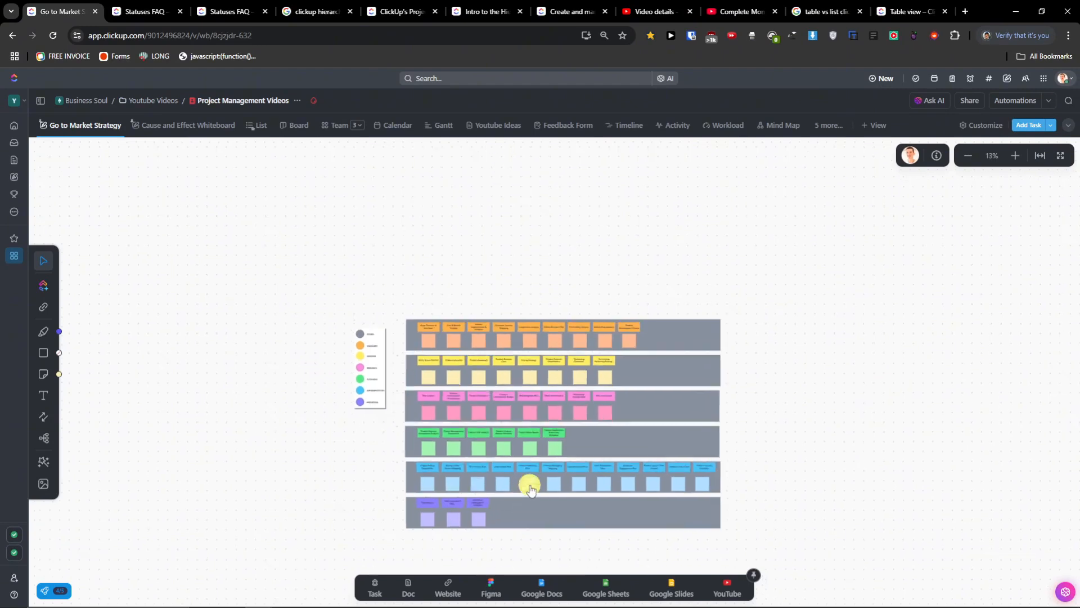
scroll(350, 385, "down", 4)
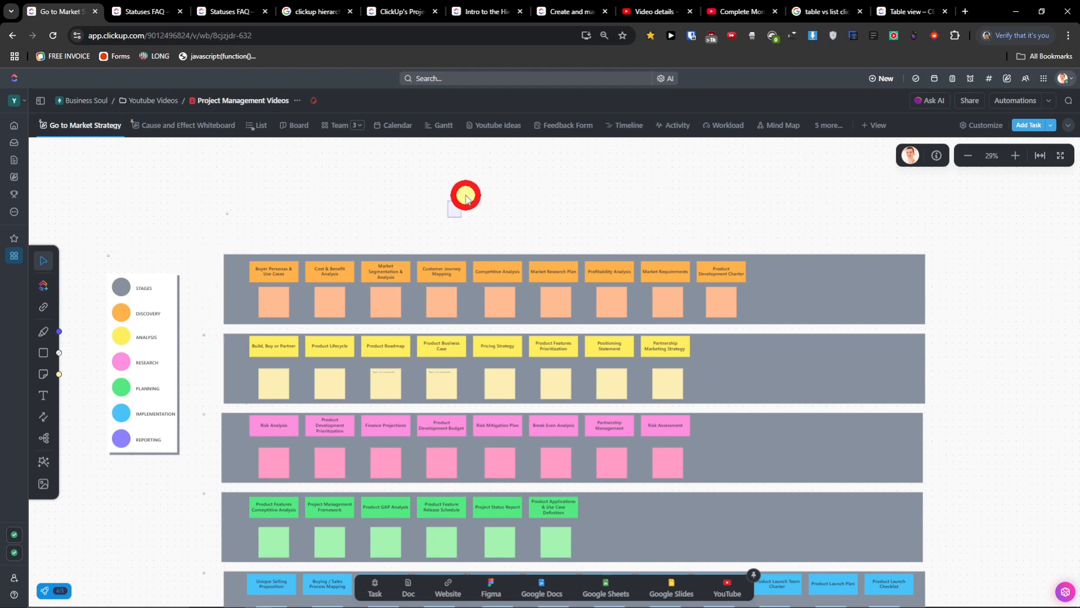
mouse_move(690, 273)
left_mouse_down()
mouse_move(618, 229)
mouse_move(693, 268)
left_mouse_up()
scroll(139, 520, "down", 3)
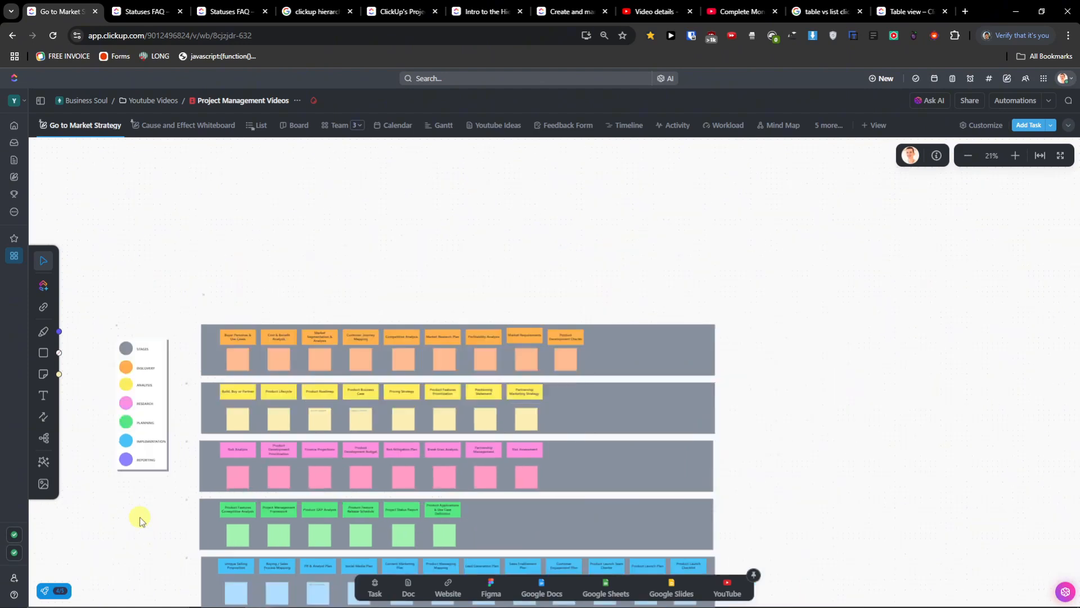
mouse_move(811, 371)
left_mouse_down()
mouse_move(817, 317)
mouse_move(824, 369)
mouse_move(846, 245)
left_mouse_up()
left_click_drag(844, 387, 868, 345)
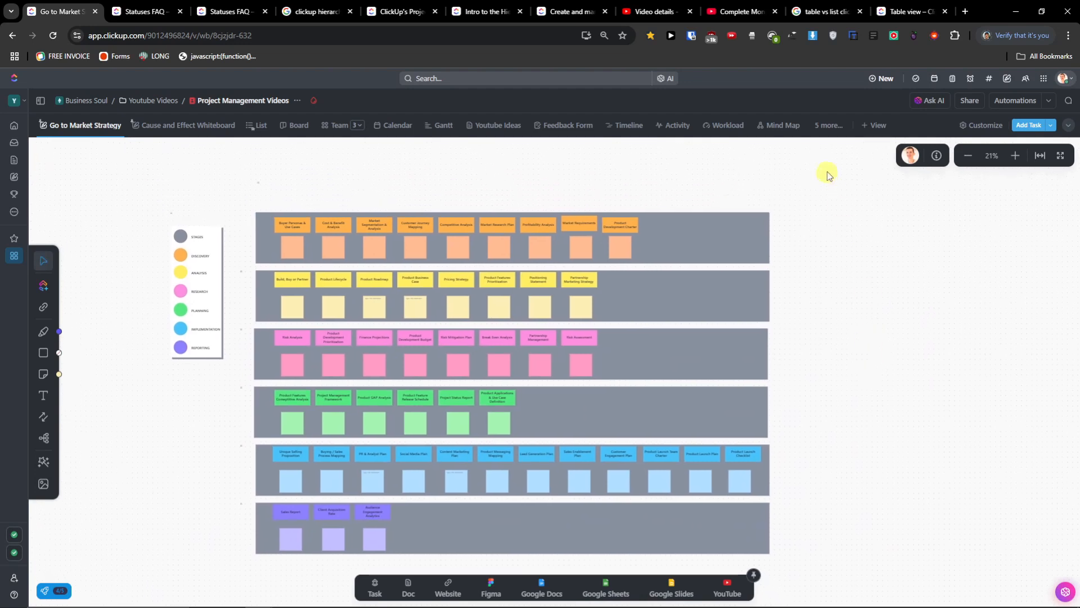
left_click(827, 124)
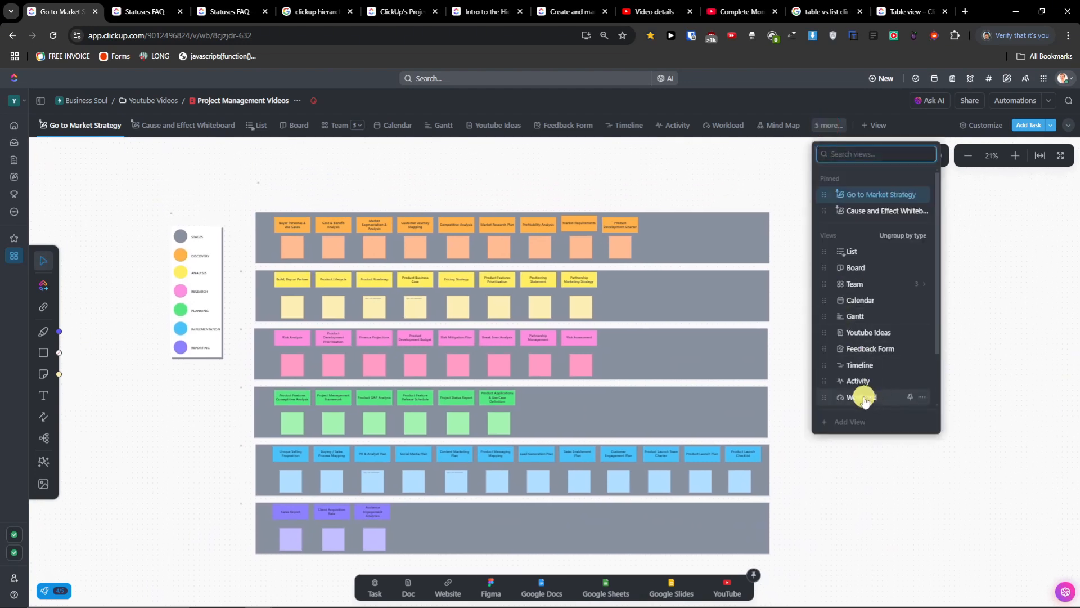
- Open the first Whiteboard view with the hearts and diamonds, then pan and zoom out
scroll(864, 401, "down", 2)
mouse_move(869, 400)
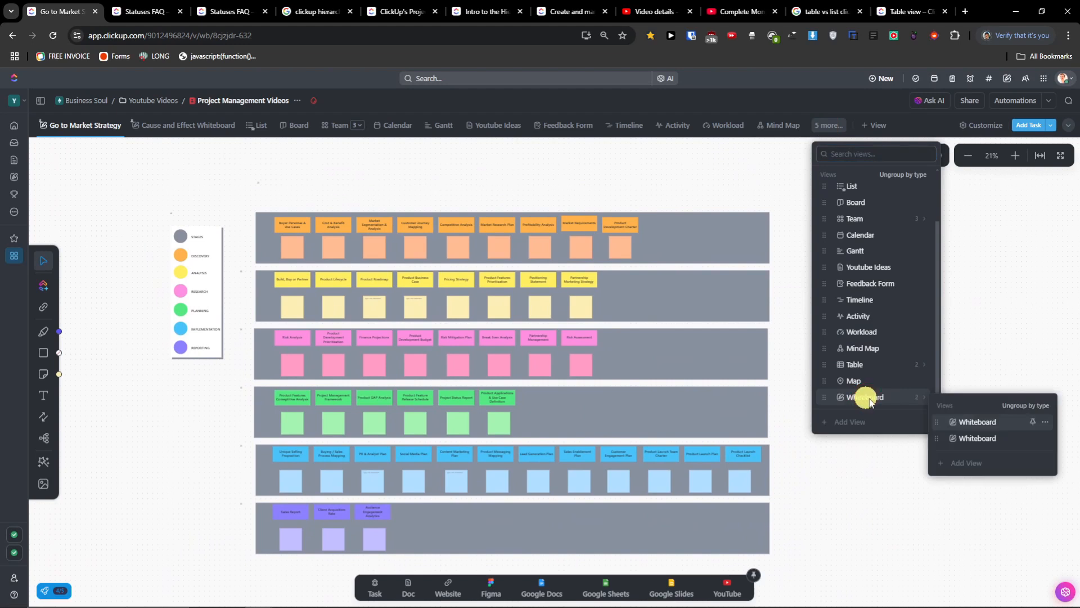
left_click(969, 422)
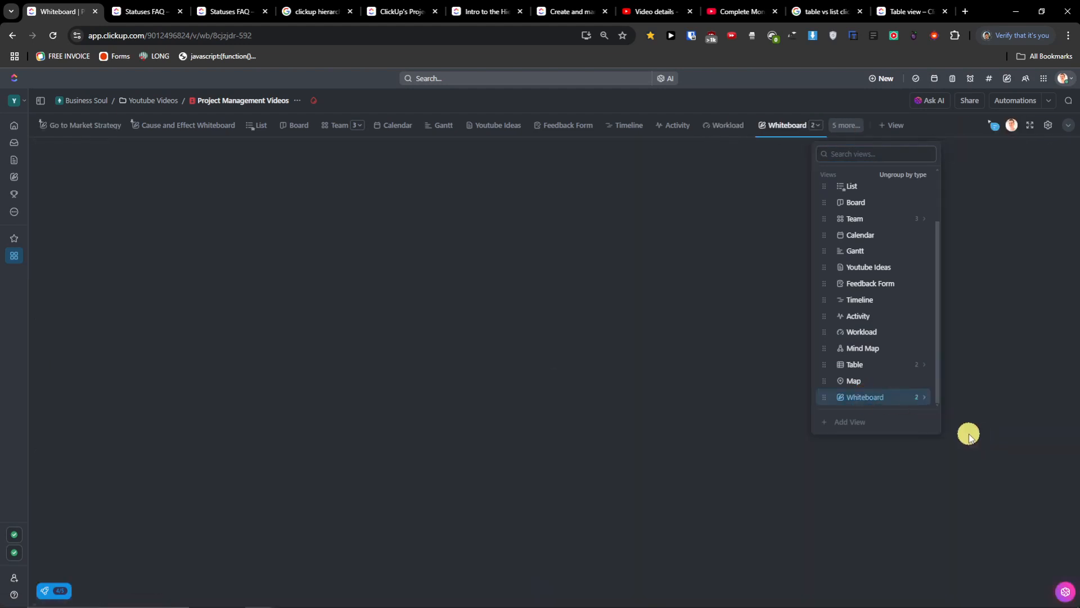
left_click_drag(597, 515, 554, 513)
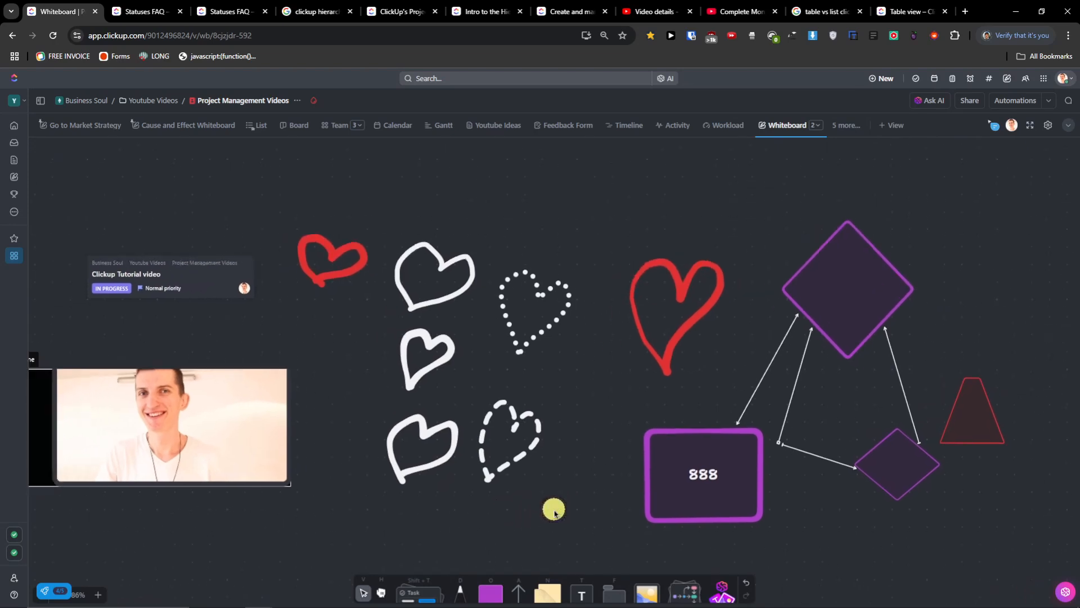
scroll(554, 512, "down", 3)
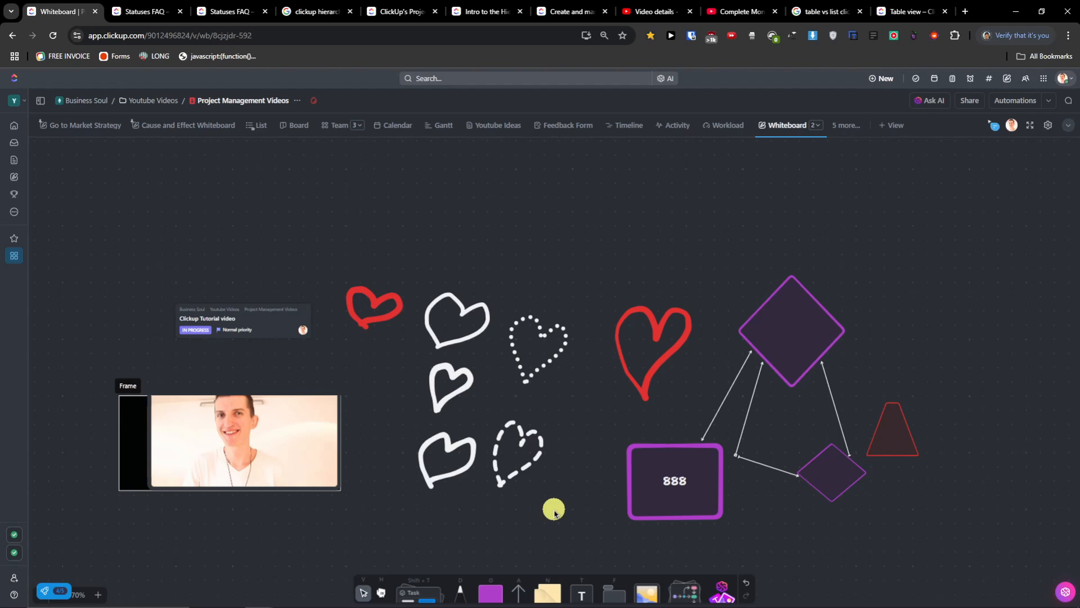
- Open the add-view picker and scroll through view types from List and Gantt to Mind Map and Map
left_click(895, 125)
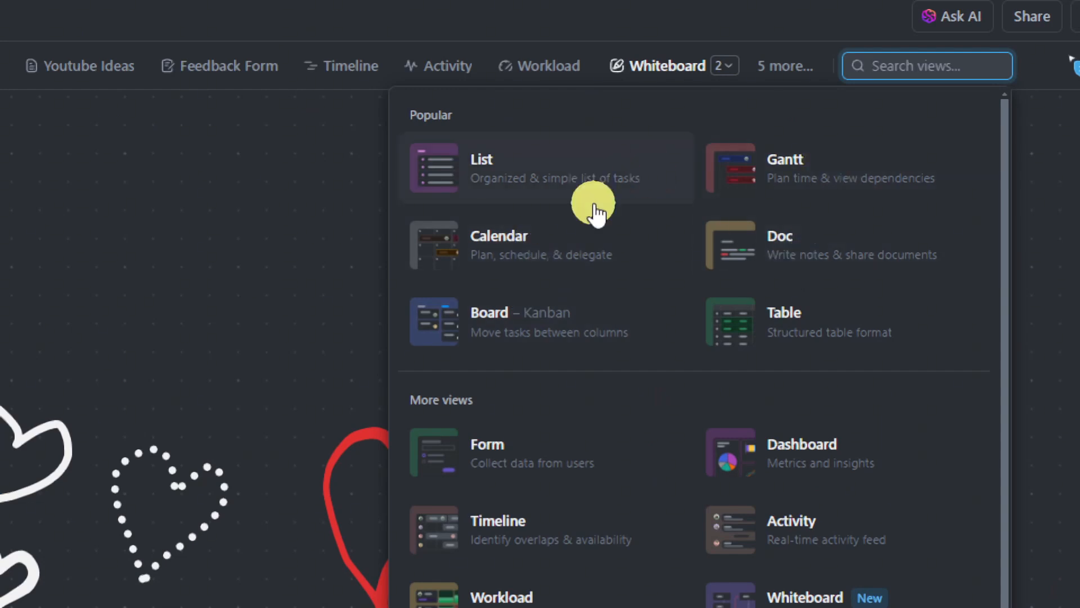
scroll(684, 365, "down", 4)
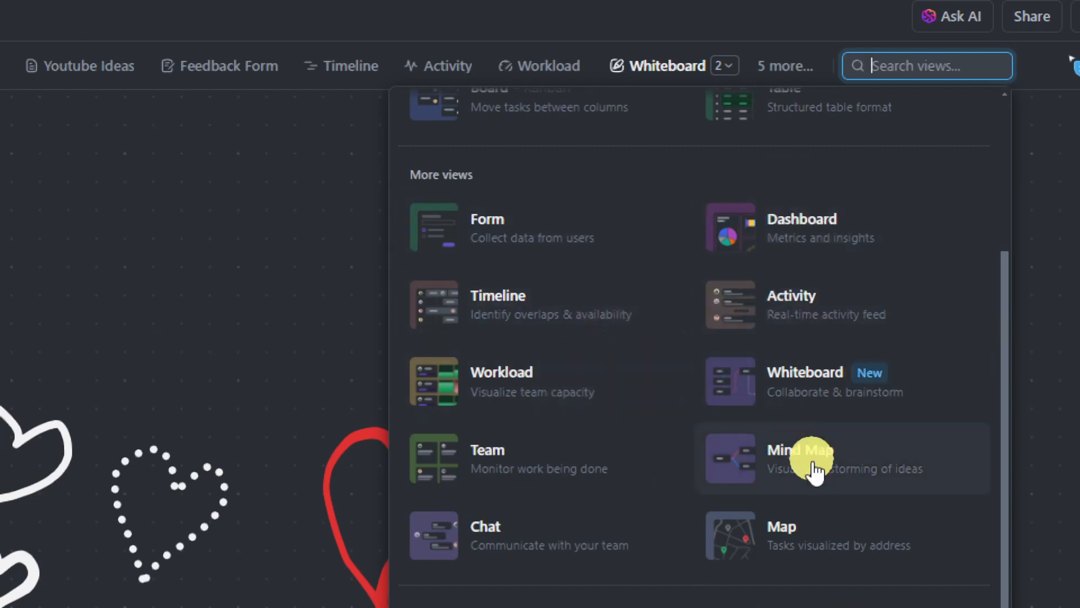
scroll(697, 540, "down", 1)
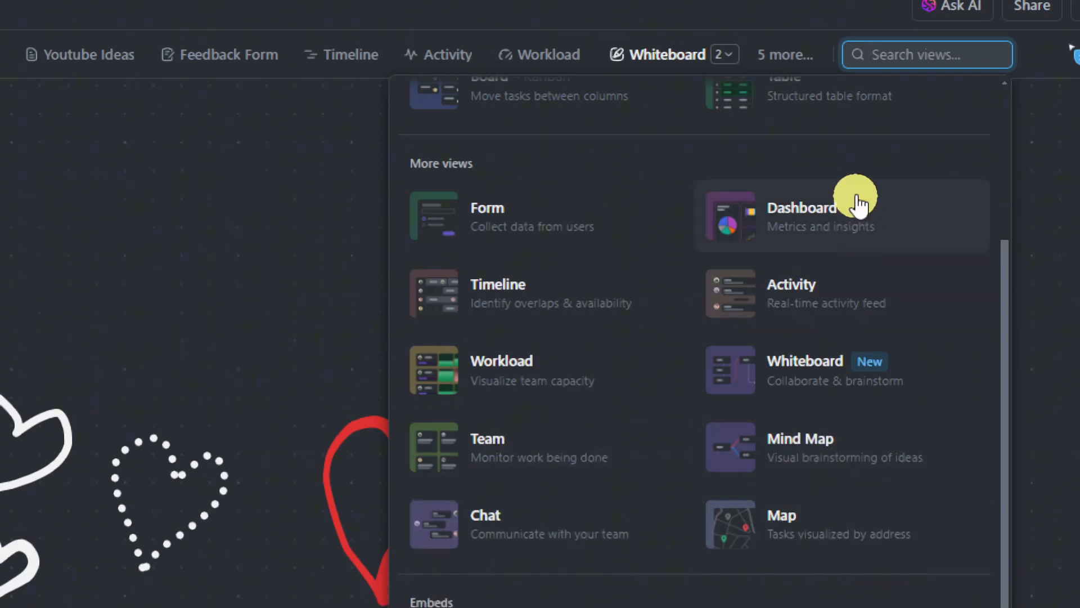
- Add a Dashboard view to Project Management Videos and close its Customize view panel
left_click(855, 194)
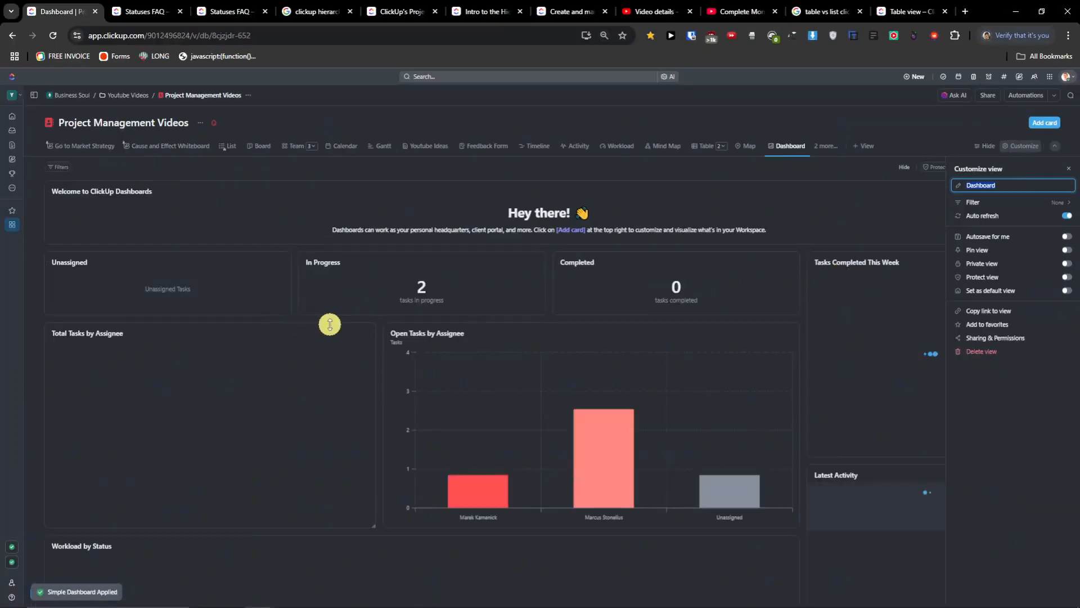
scroll(355, 321, "down", 5)
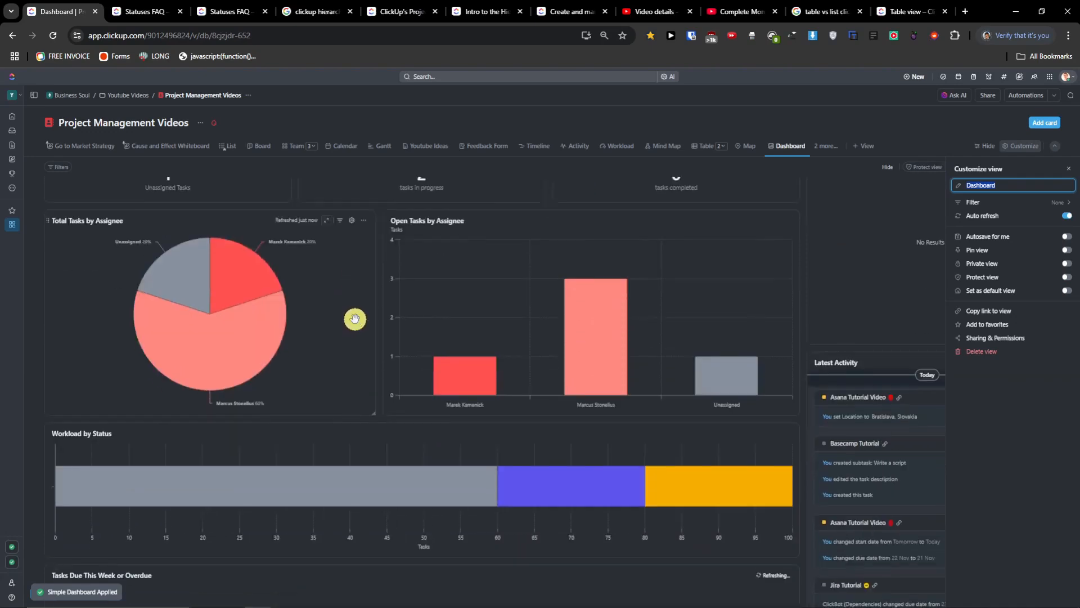
scroll(355, 321, "up", 5)
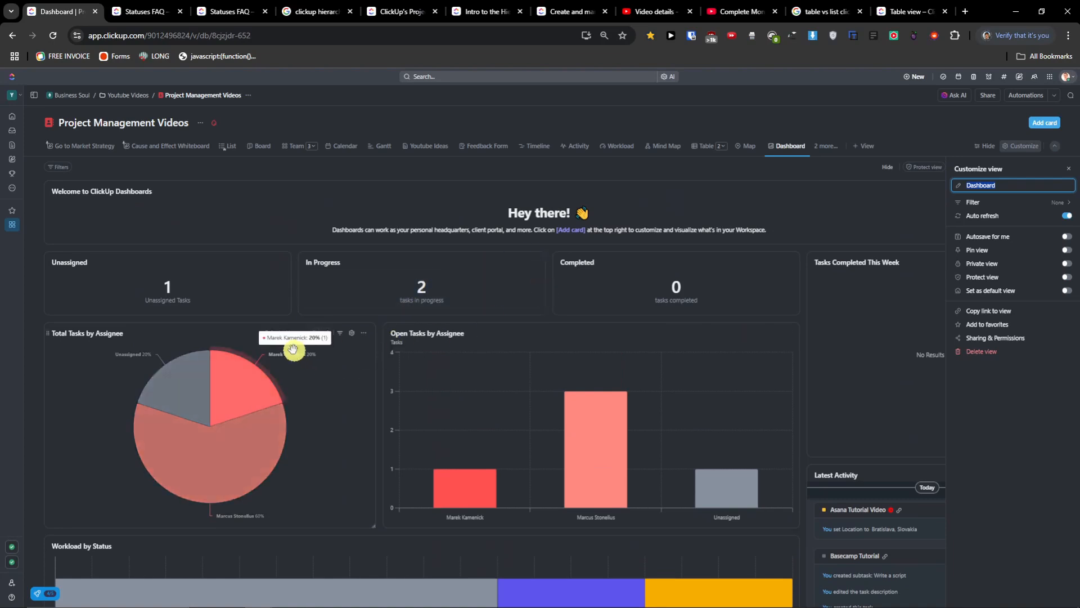
scroll(700, 284, "down", 2)
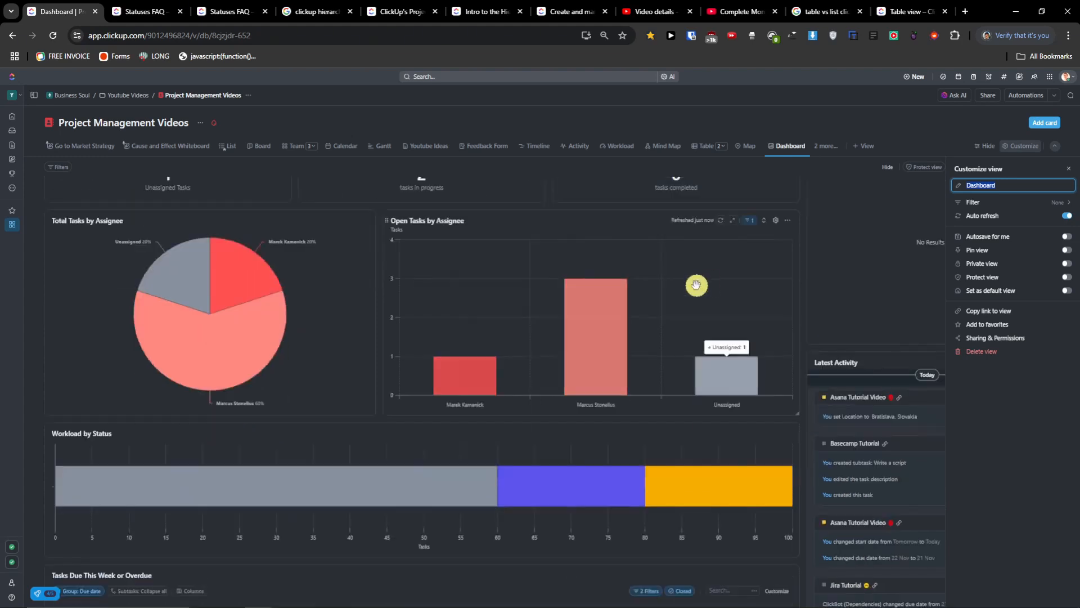
scroll(567, 346, "up", 2)
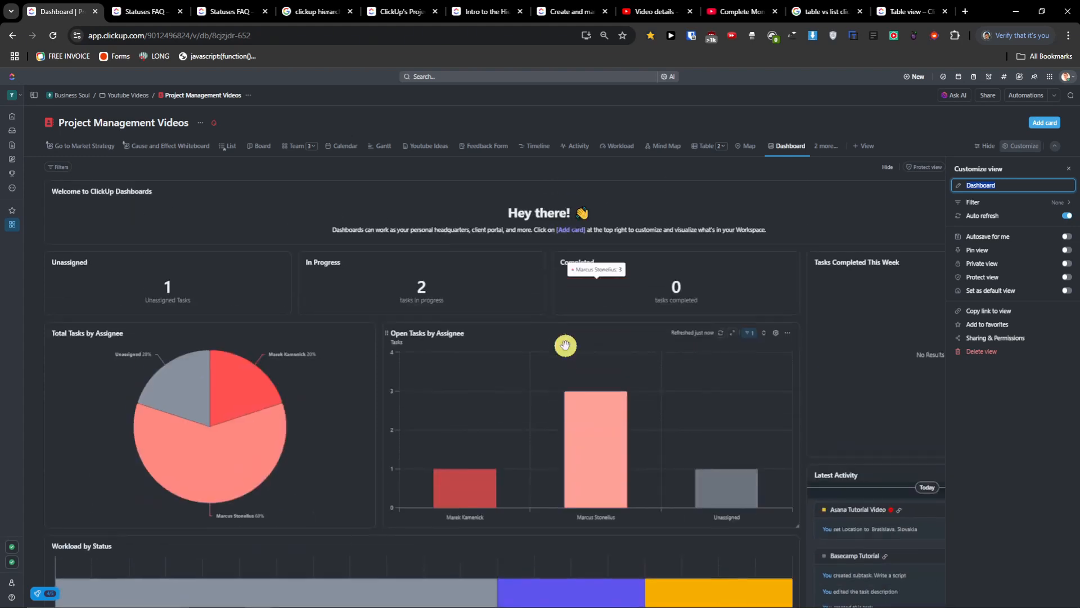
left_click(1068, 168)
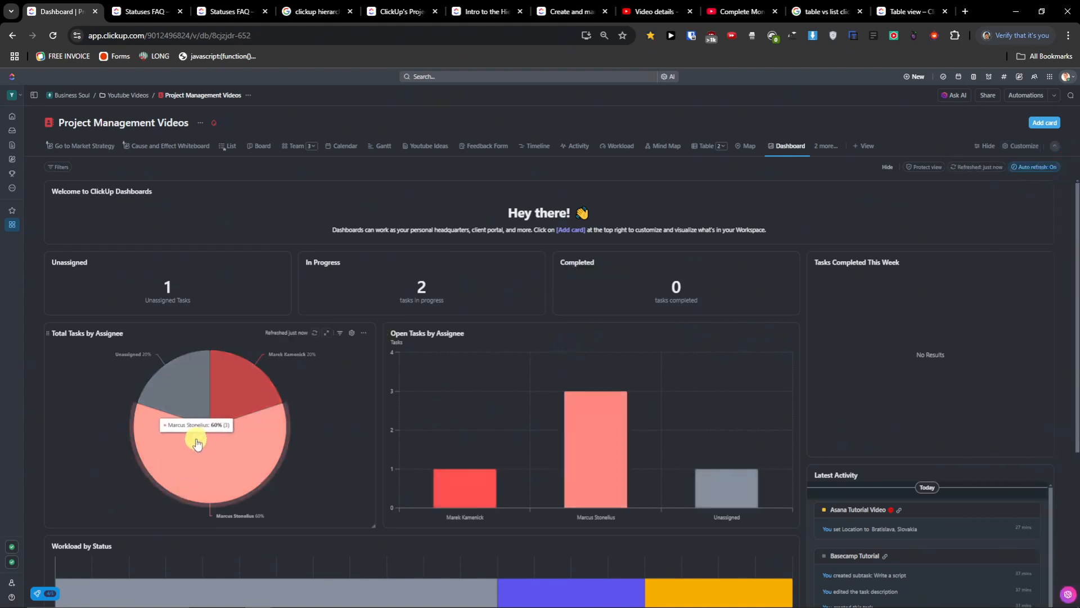
- Review the dashboard's task counts (1 unassigned, 2 in progress, 0 completed) and assignee charts, then reopen the view picker
scroll(175, 437, "down", 4)
scroll(204, 428, "up", 5)
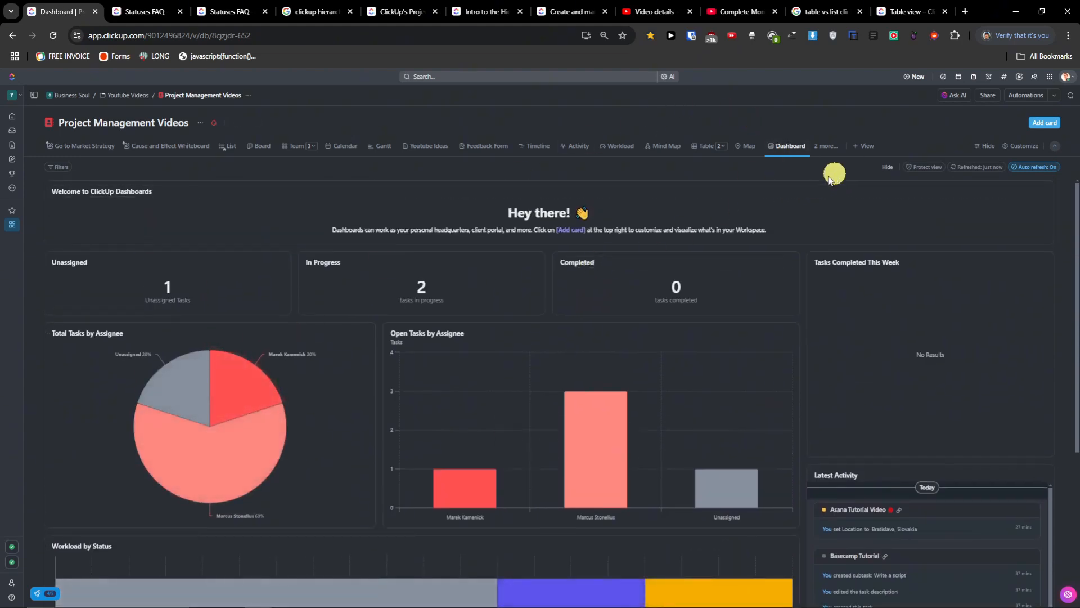
scroll(785, 183, "down", 4)
scroll(785, 184, "down", 1)
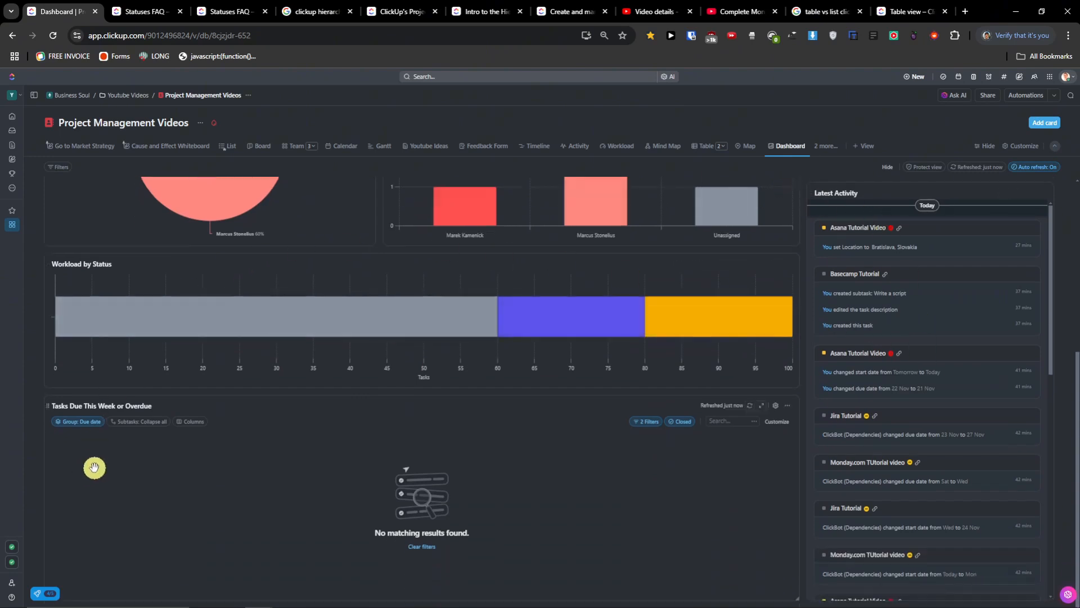
scroll(102, 462, "up", 5)
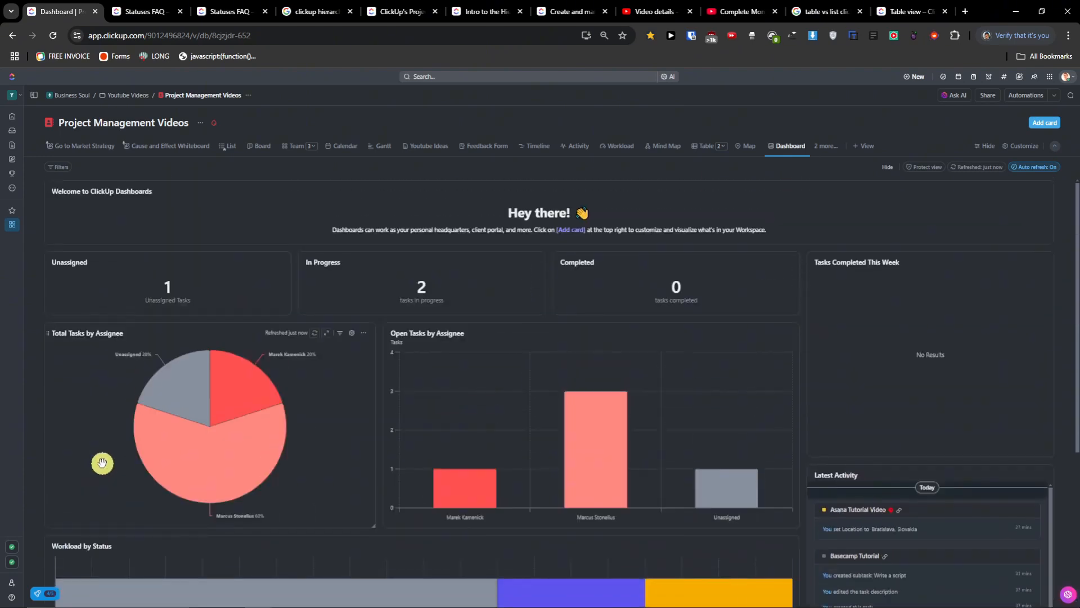
left_click(870, 145)
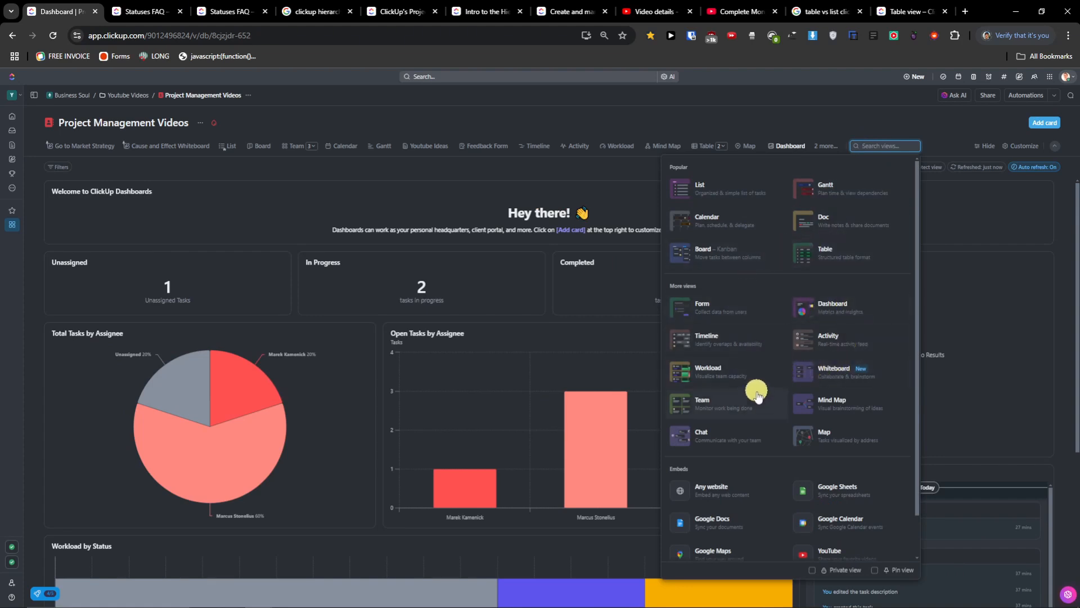
- Scroll the views dropdown, then move to the Youtube Business workspace Home page
scroll(754, 447, "down", 1)
scroll(794, 411, "up", 1)
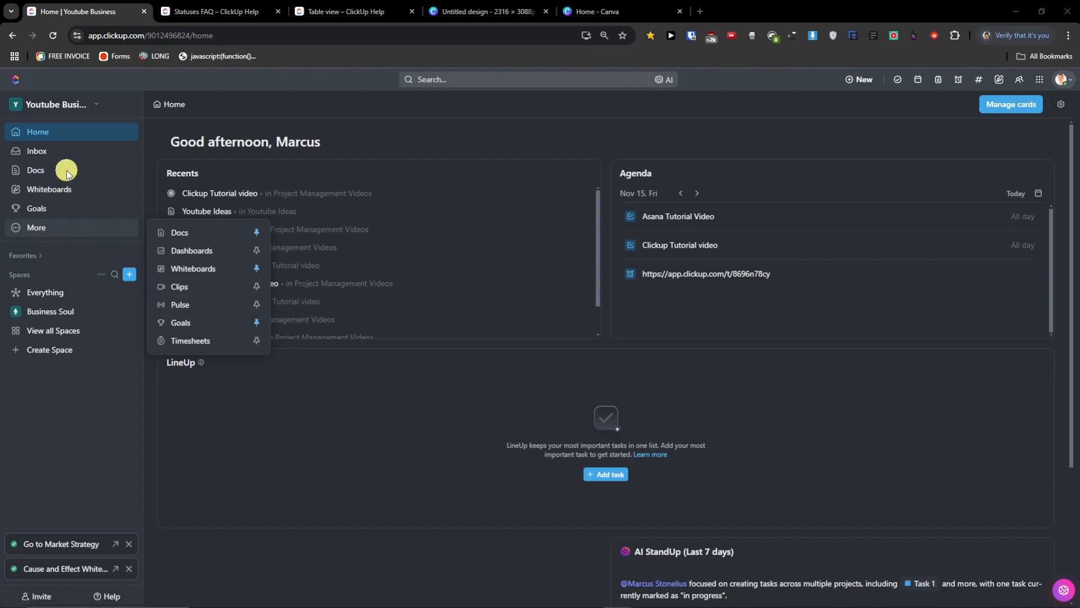
- Dismiss the More flyout and review Home's Recents, Nov 15 agenda, LineUp and AI StandUp cards
left_click(72, 147)
left_click(61, 135)
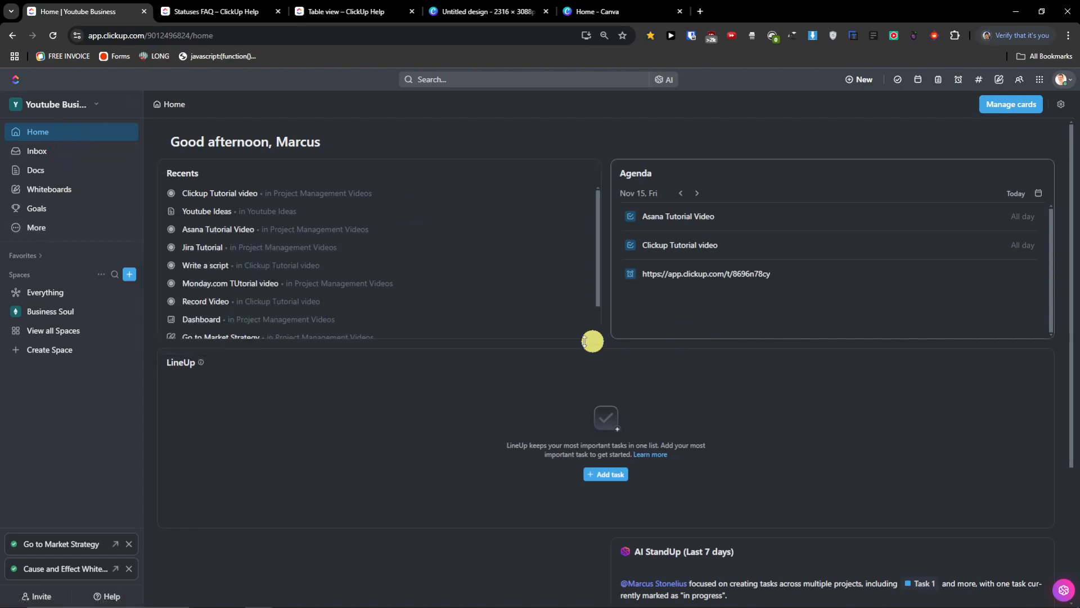
scroll(257, 233, "down", 1)
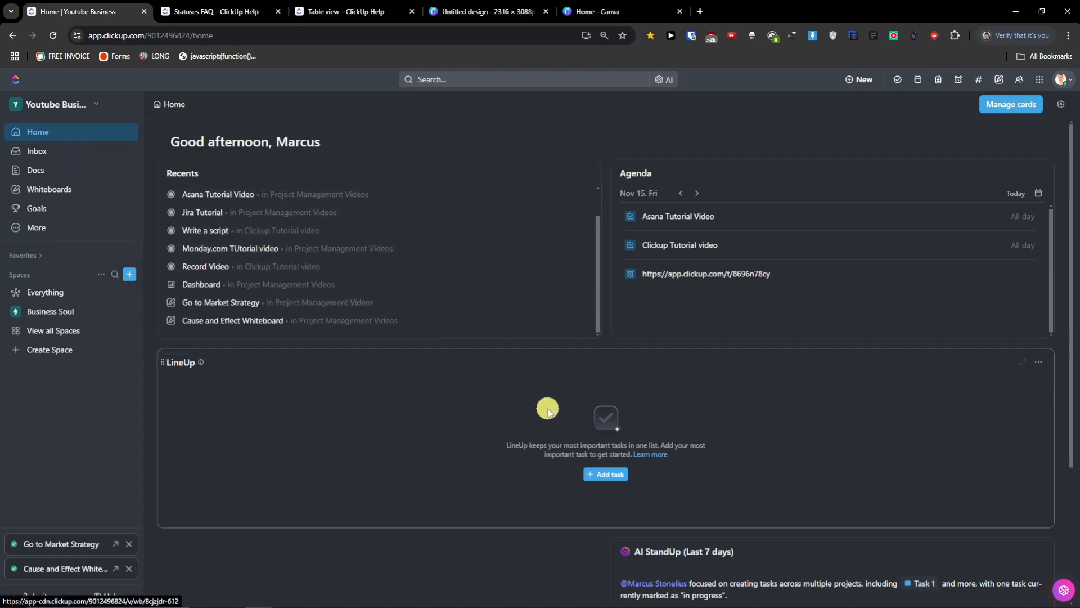
scroll(537, 408, "down", 2)
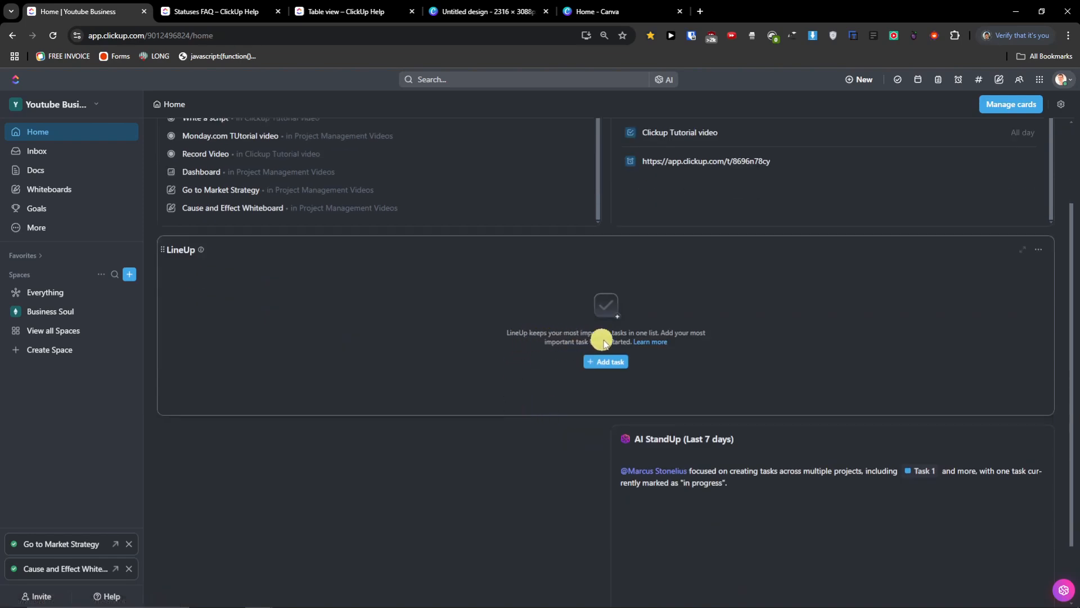
scroll(656, 365, "up", 2)
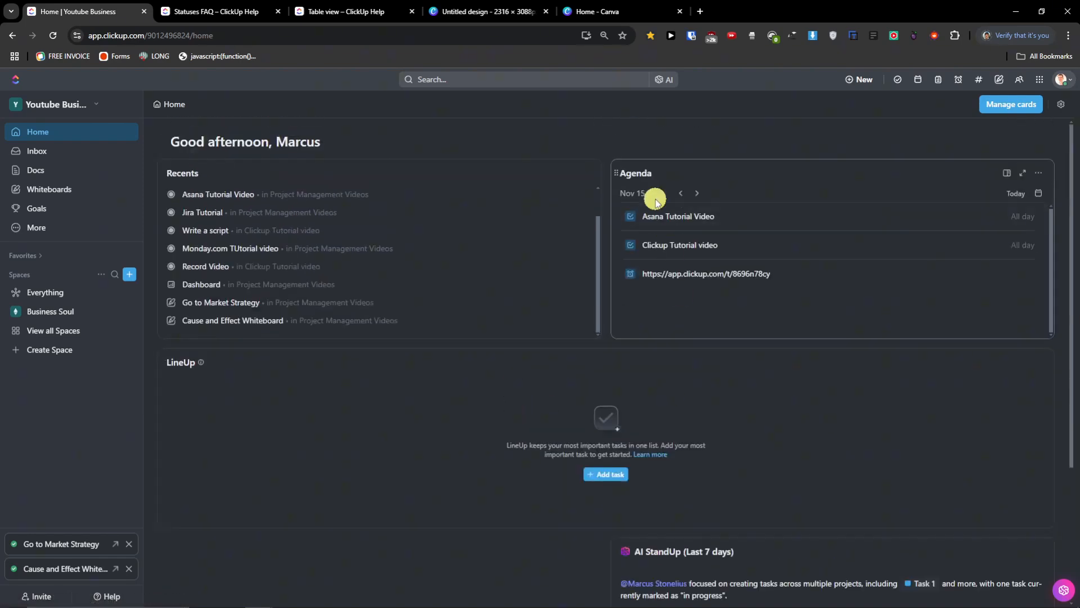
scroll(679, 380, "down", 3)
scroll(679, 380, "up", 3)
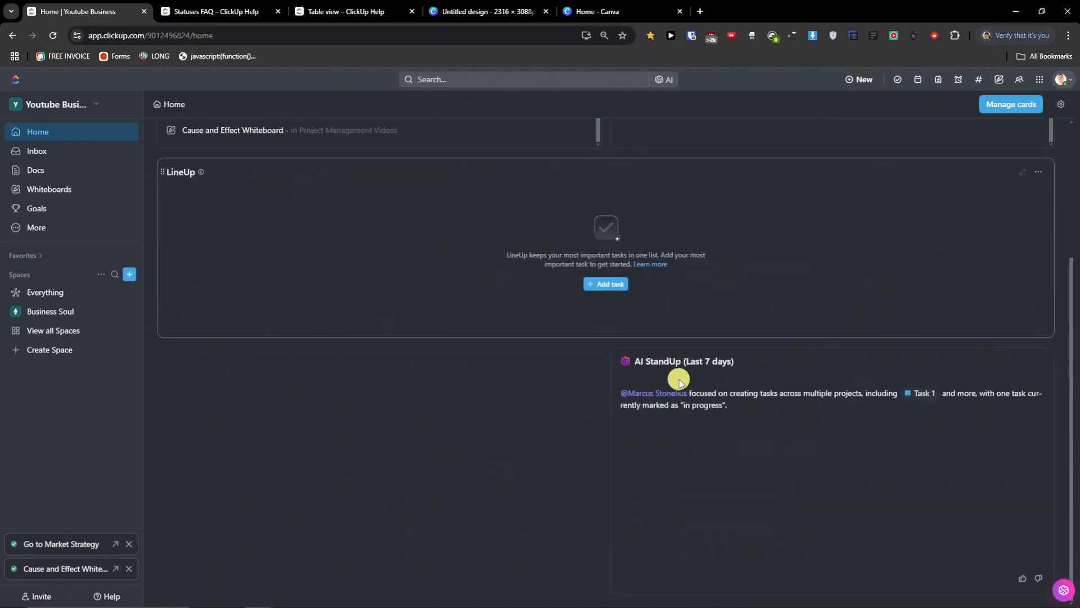
- Add the Reminders card to Home, showing the Clickup Tutorial video reminder due today at 17:00, and reposition it
left_click(1026, 110)
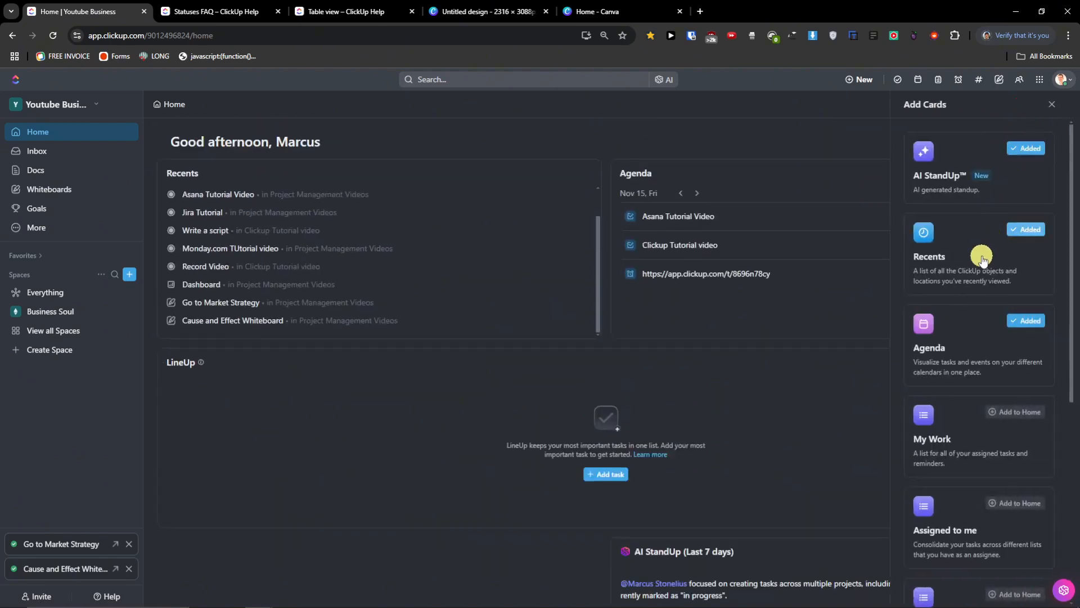
scroll(982, 279, "down", 4)
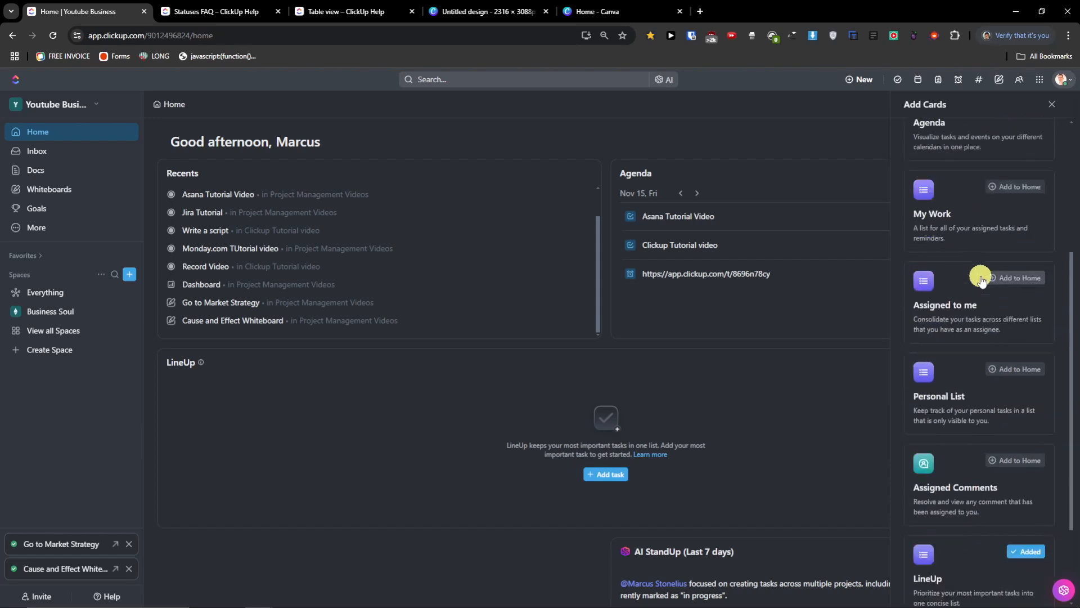
scroll(982, 279, "down", 2)
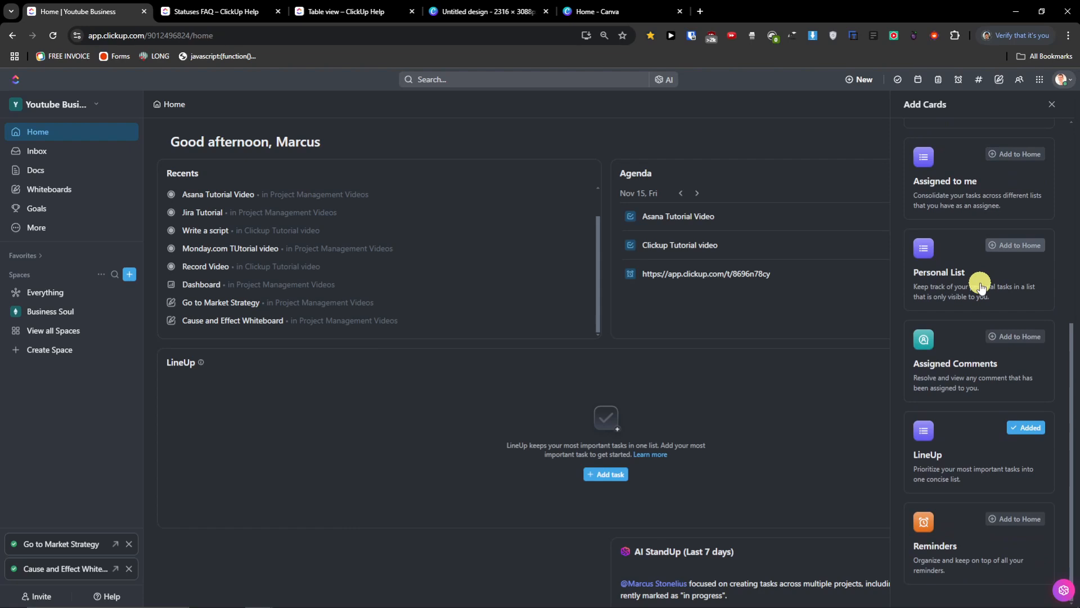
left_click(1008, 519)
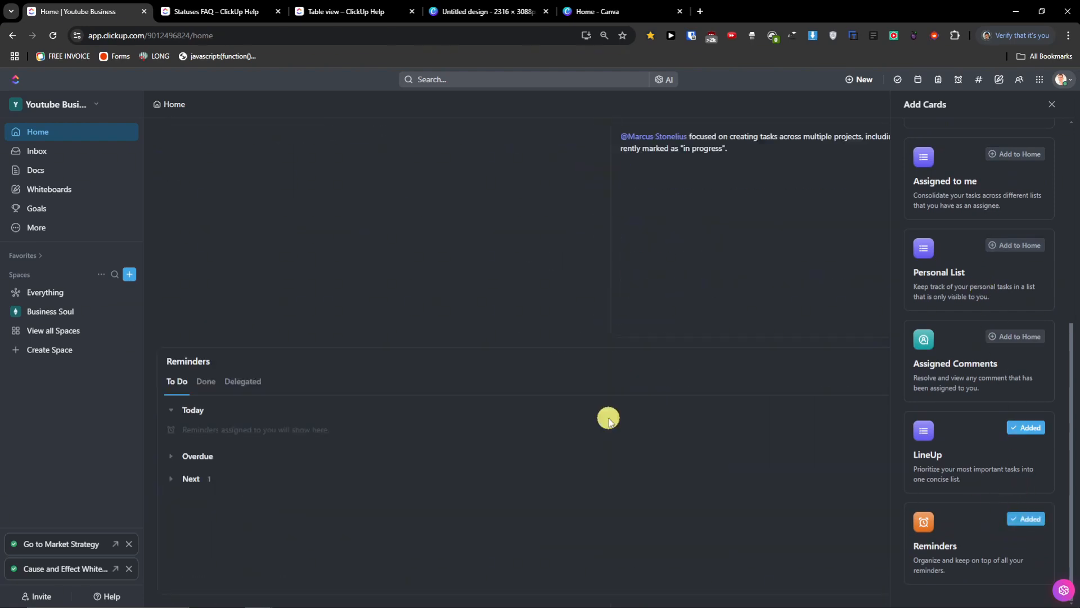
left_click(169, 480)
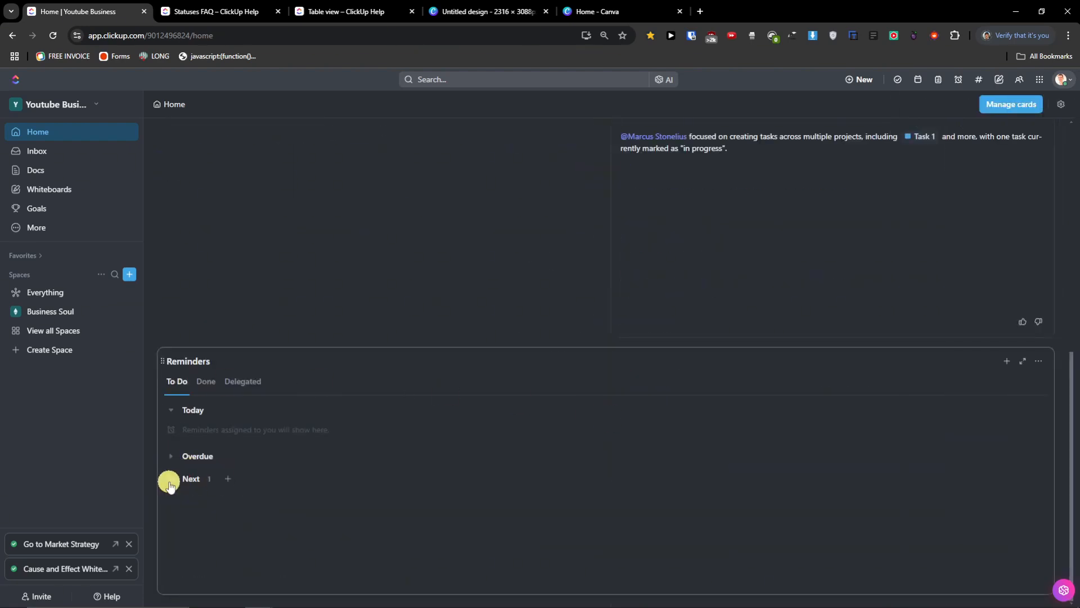
left_click(170, 481)
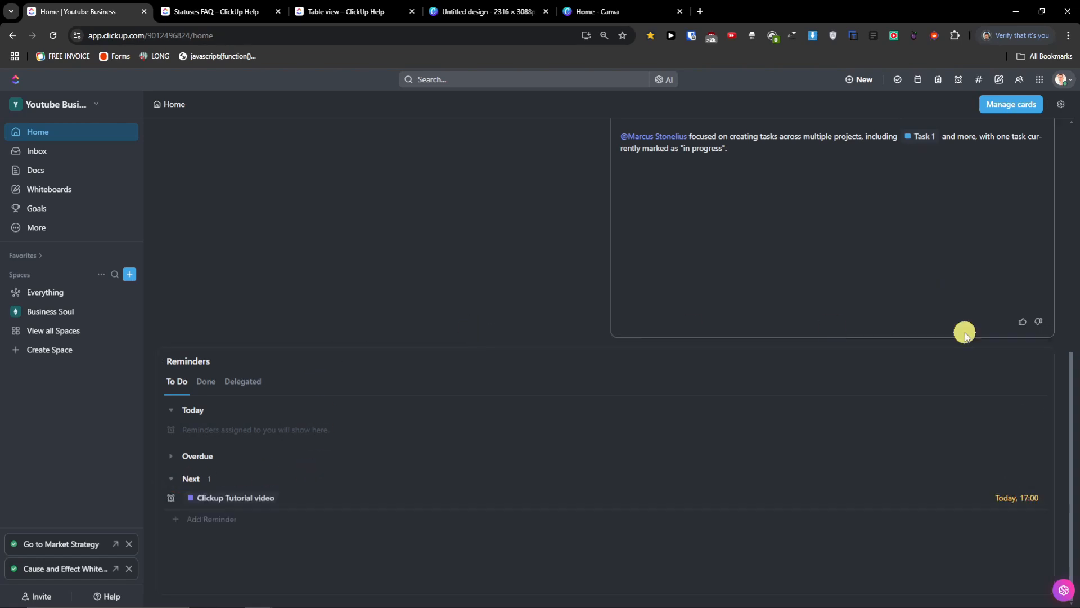
left_click_drag(162, 360, 214, 180)
scroll(781, 230, "up", 8)
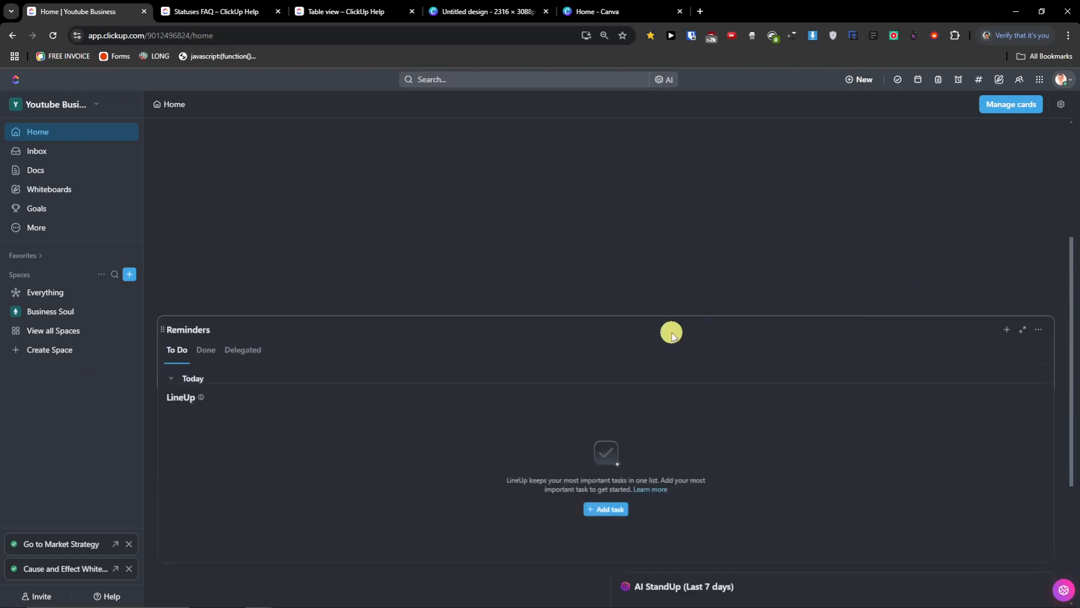
- Browse the Inbox's Important, Other and Snoozed notifications, then open the Docs home page
left_click(62, 161)
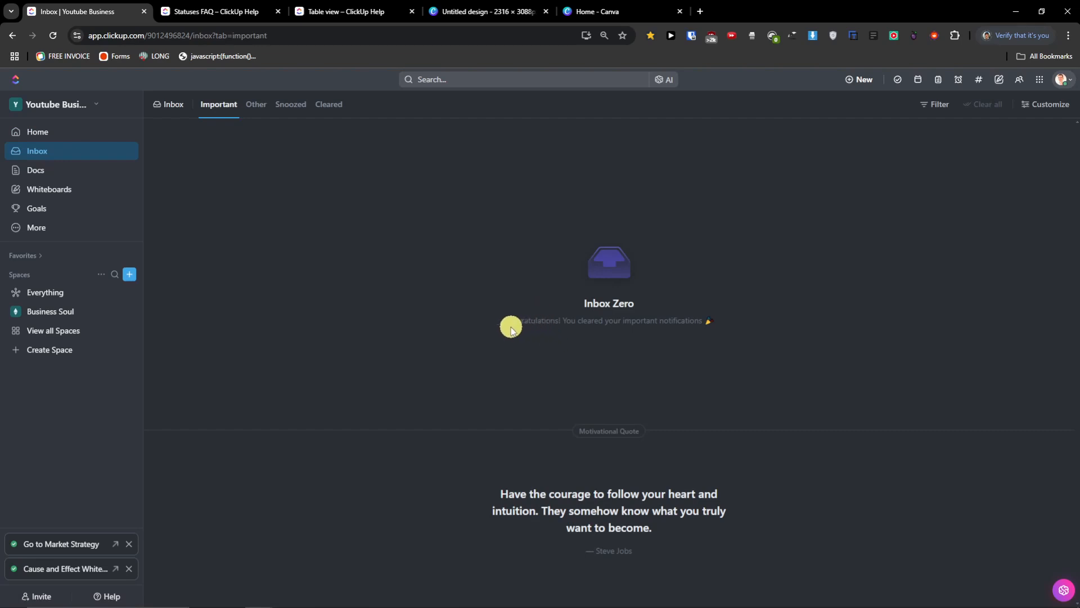
left_click(256, 104)
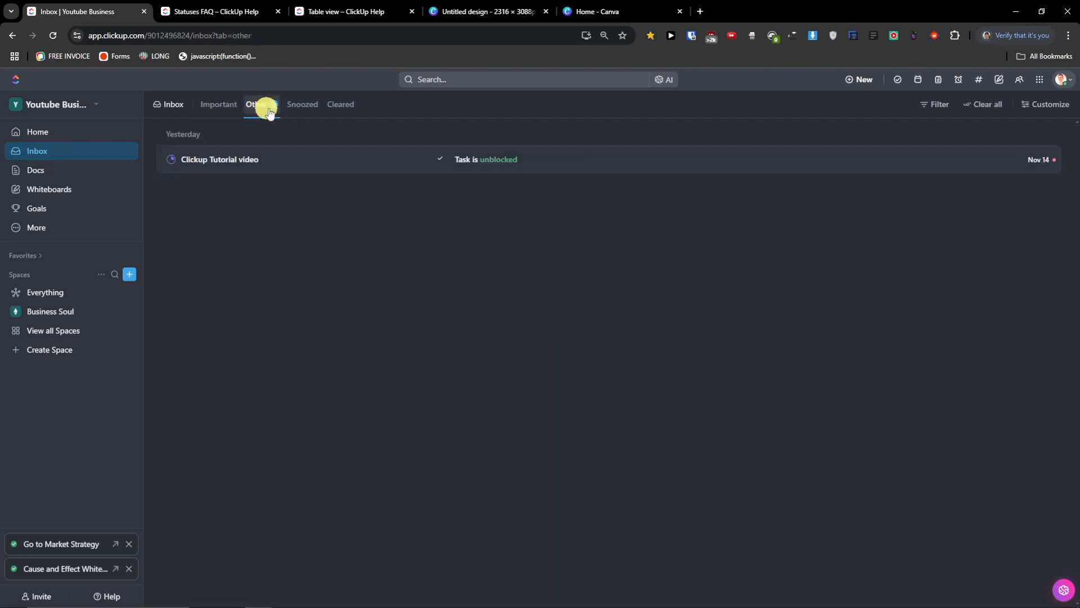
left_click(302, 105)
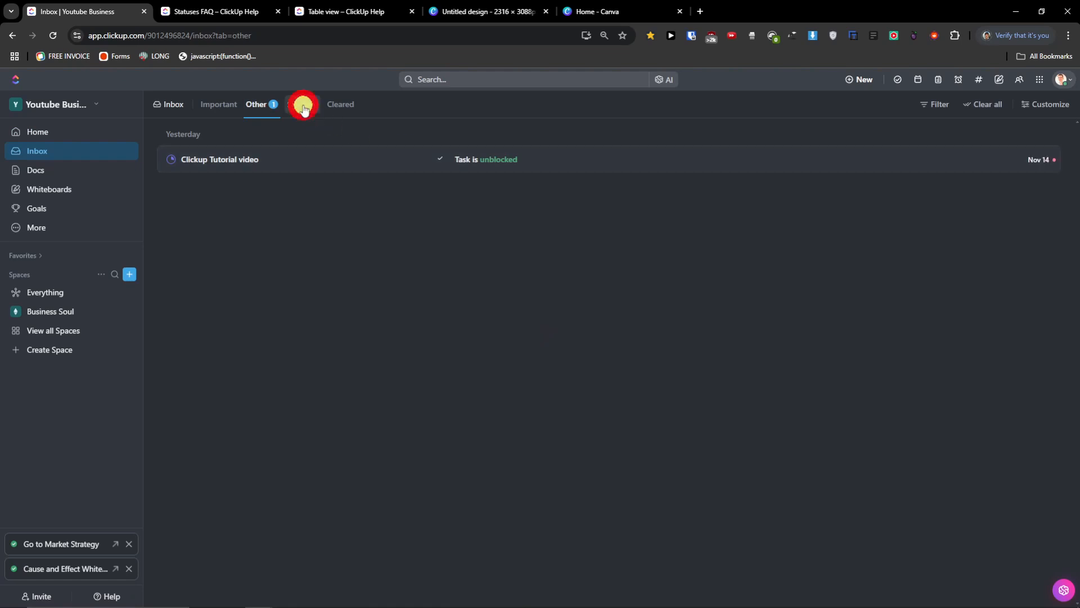
left_click(225, 107)
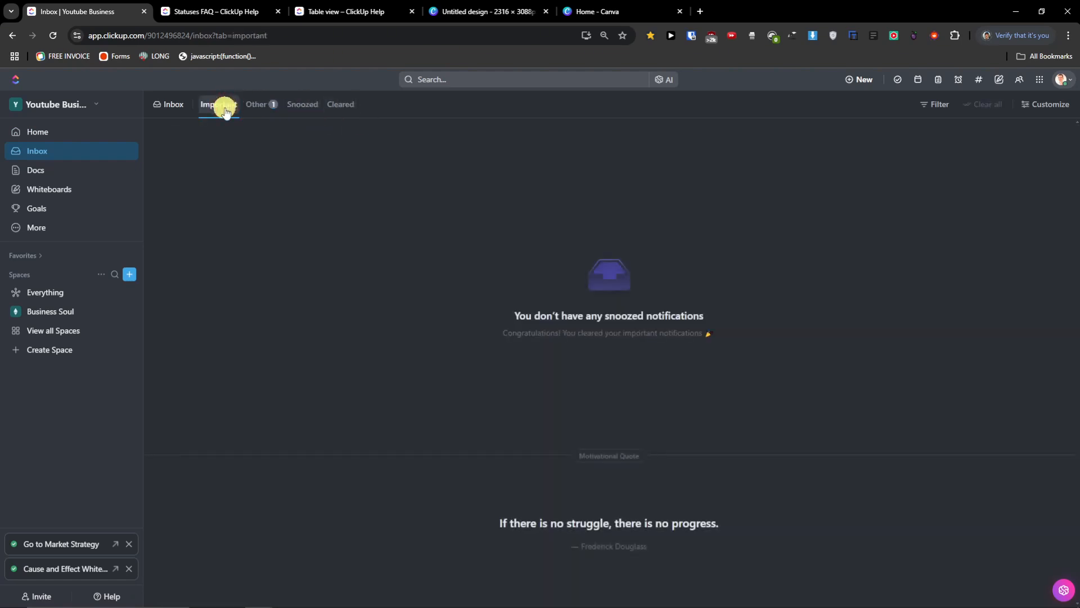
left_click(62, 168)
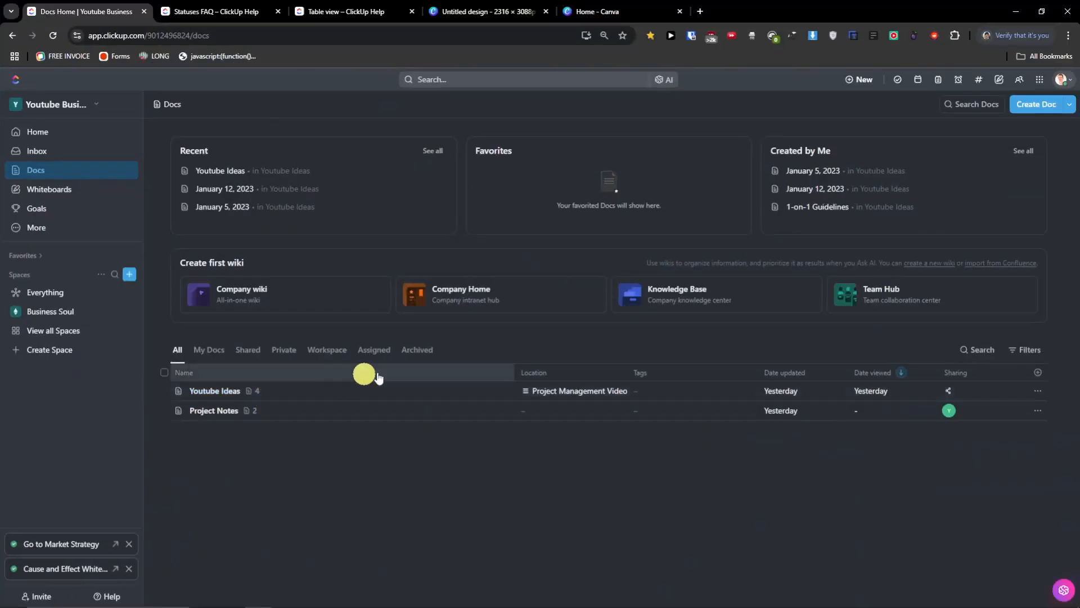
left_click(1047, 107)
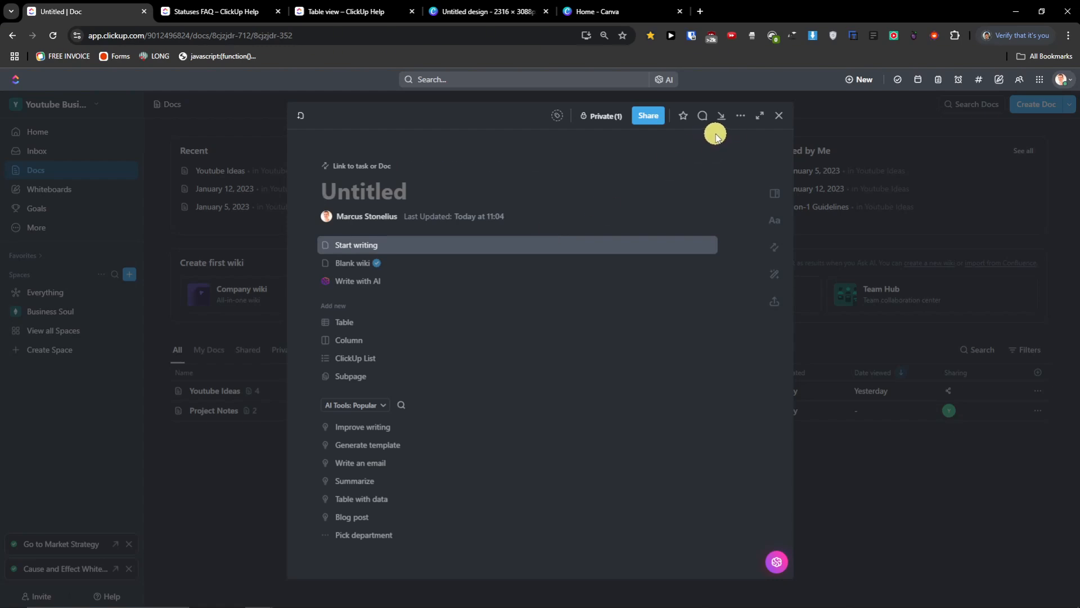
left_click(781, 115)
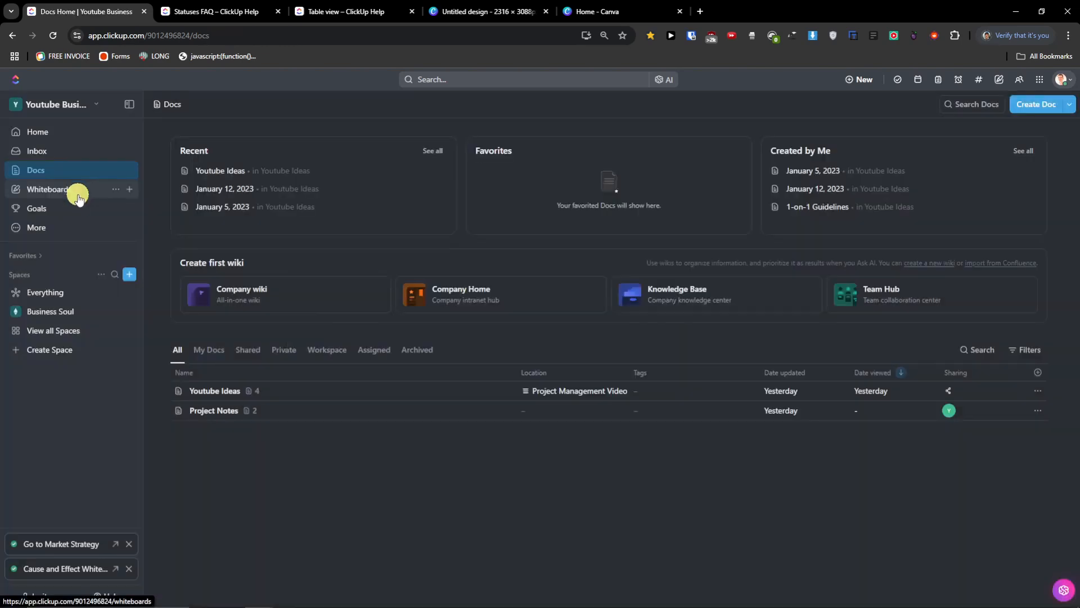
- Create a new blank whiteboard from the Whiteboards page, close it, and go to Goals
left_click(79, 197)
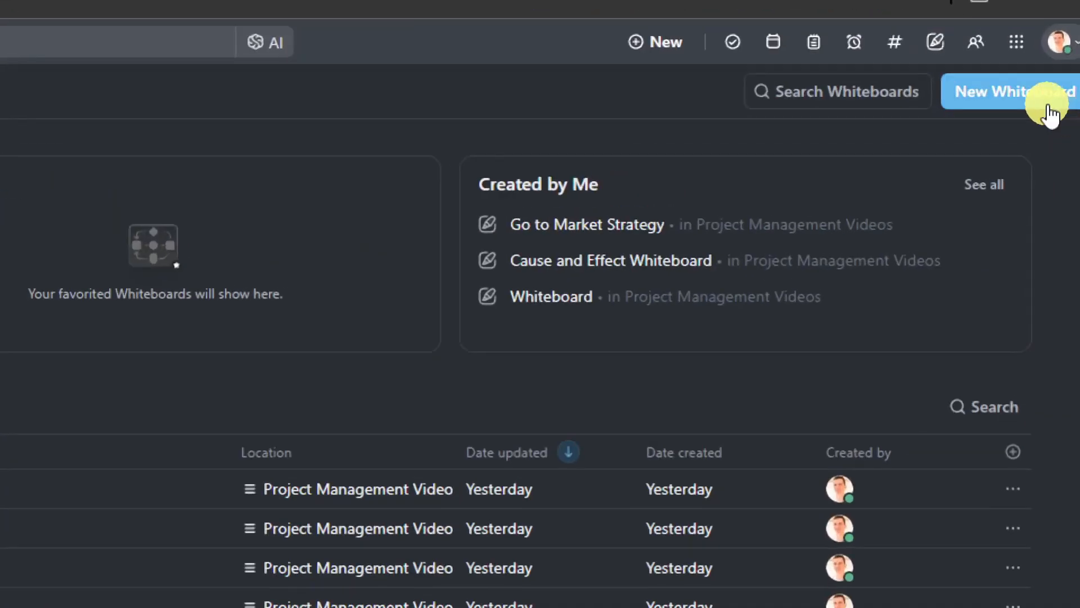
left_click(1050, 112)
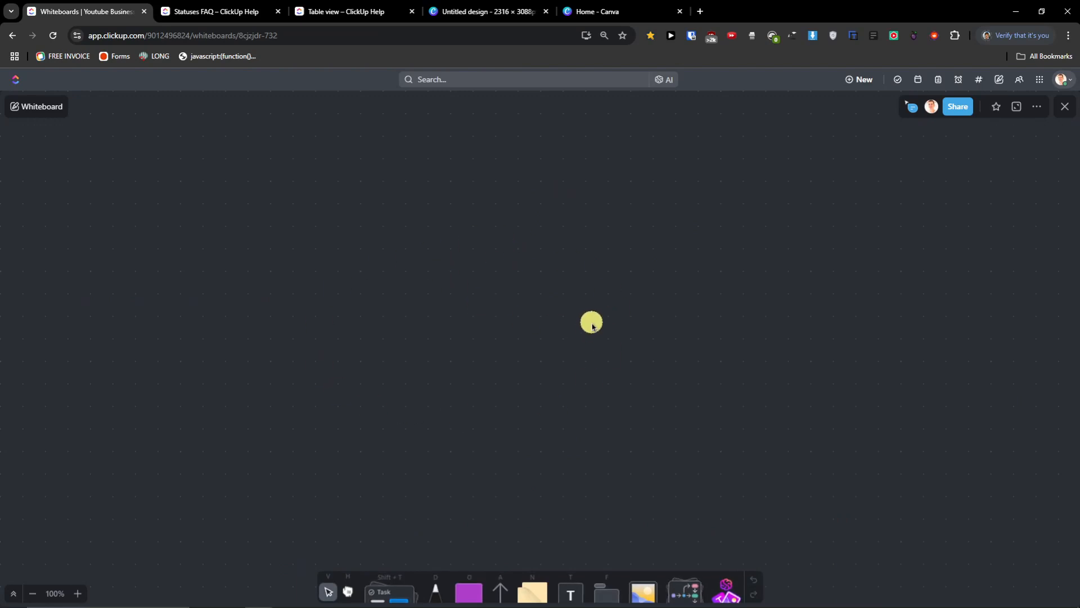
left_click(1069, 112)
left_click(92, 214)
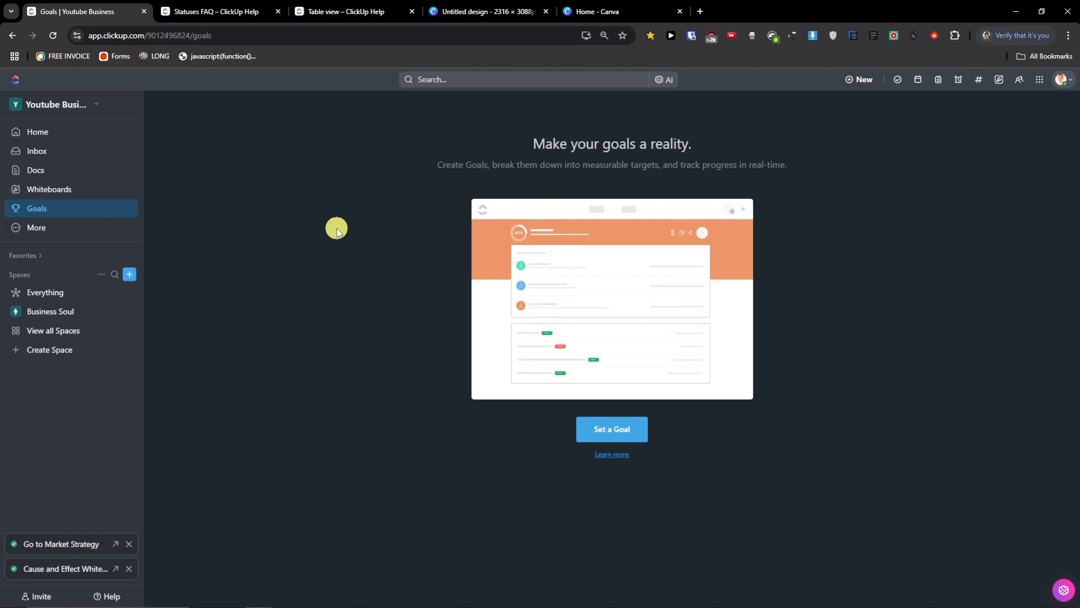
- Start a new goal named 'Finish a video', owned by you, with workspace-wide access
left_click(638, 431)
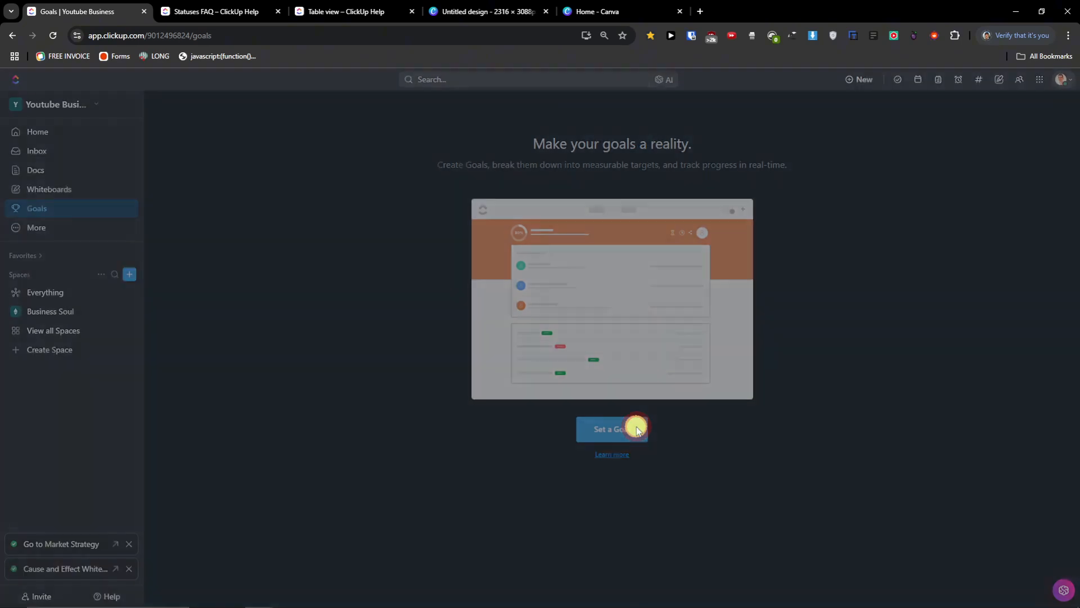
left_click(219, 184)
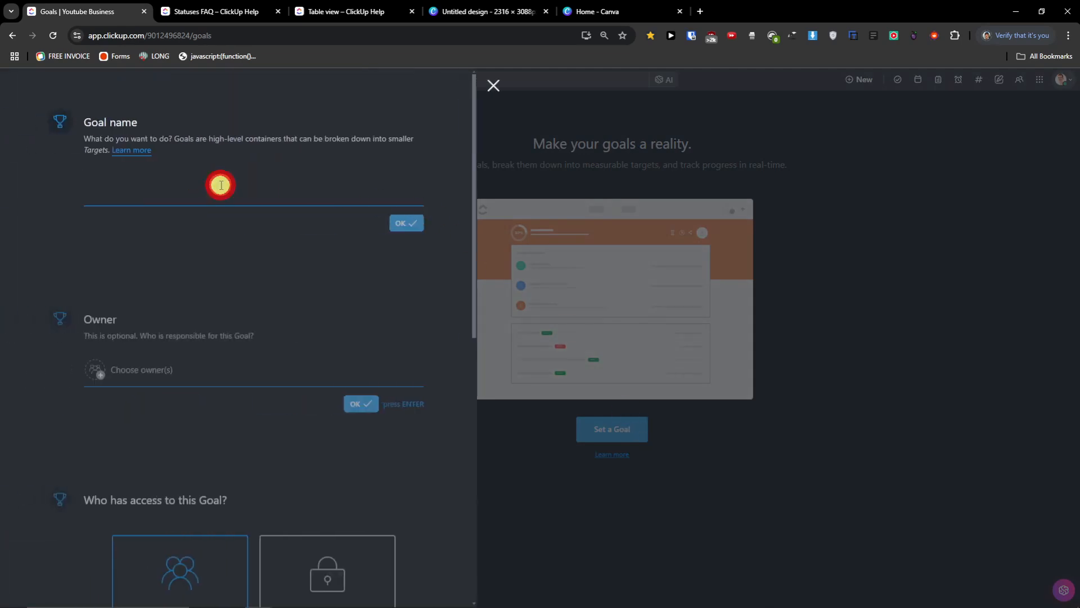
type("Finish a video")
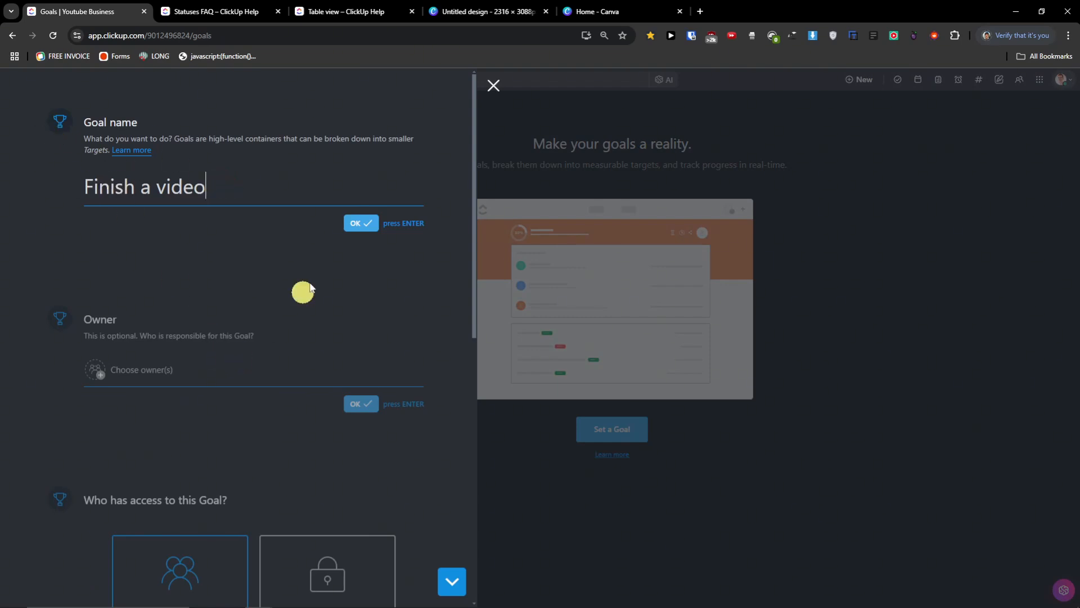
left_click(354, 223)
left_click(169, 176)
left_click(152, 224)
left_click(315, 260)
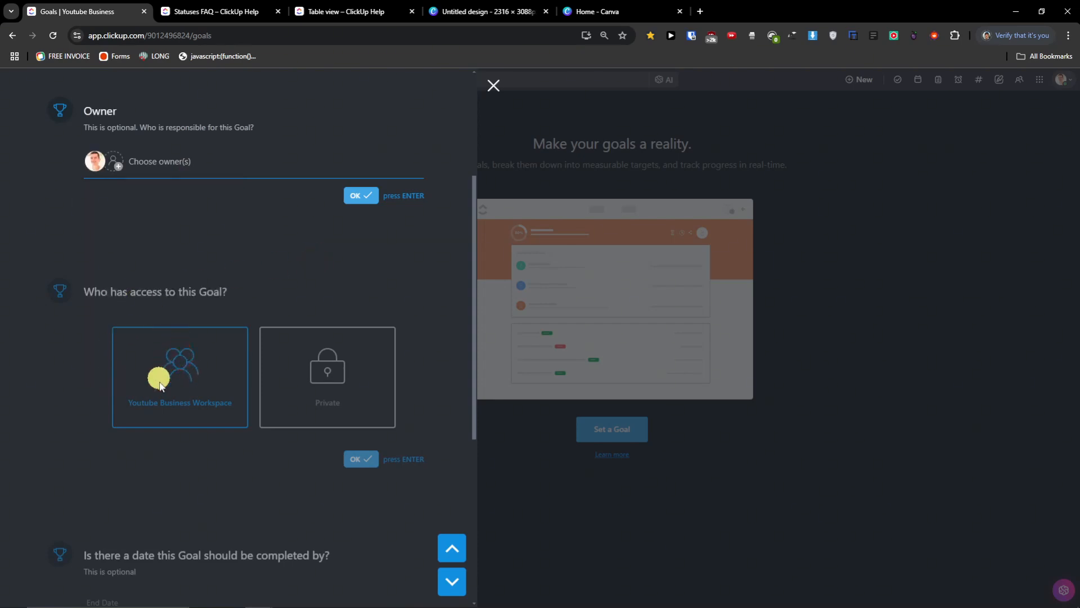
left_click(348, 194)
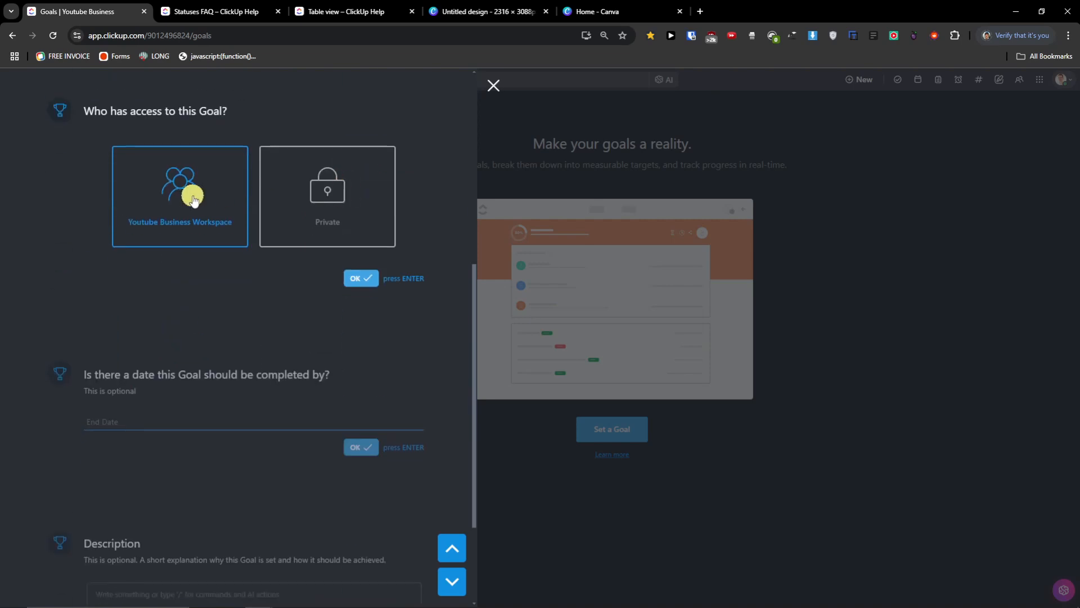
left_click(362, 280)
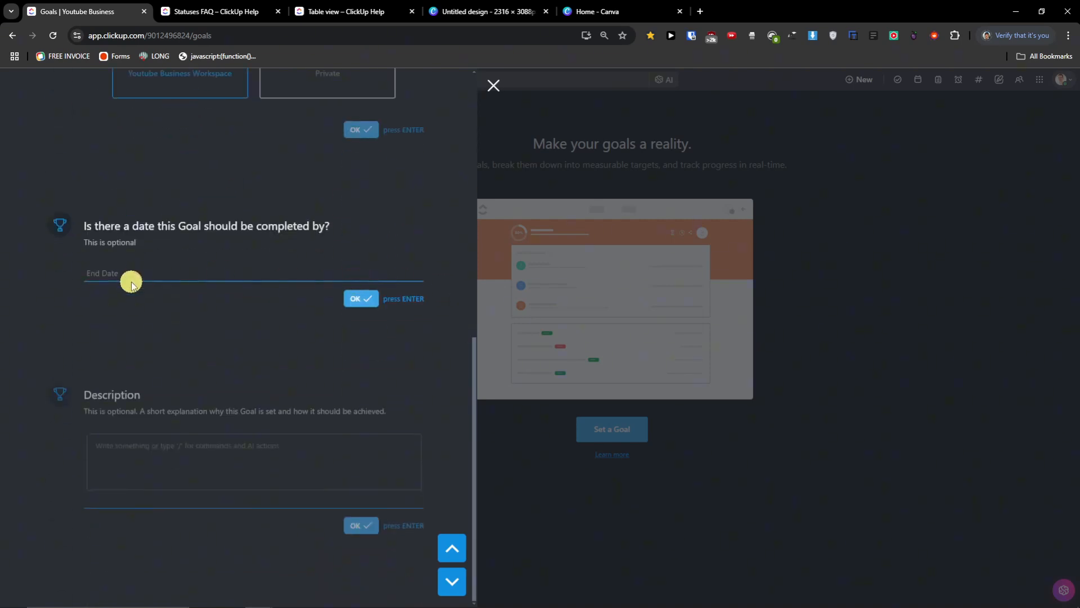
- Set the goal's end date to 30 Nov, describe it as 'I just want to finish a video', and save
left_click(134, 277)
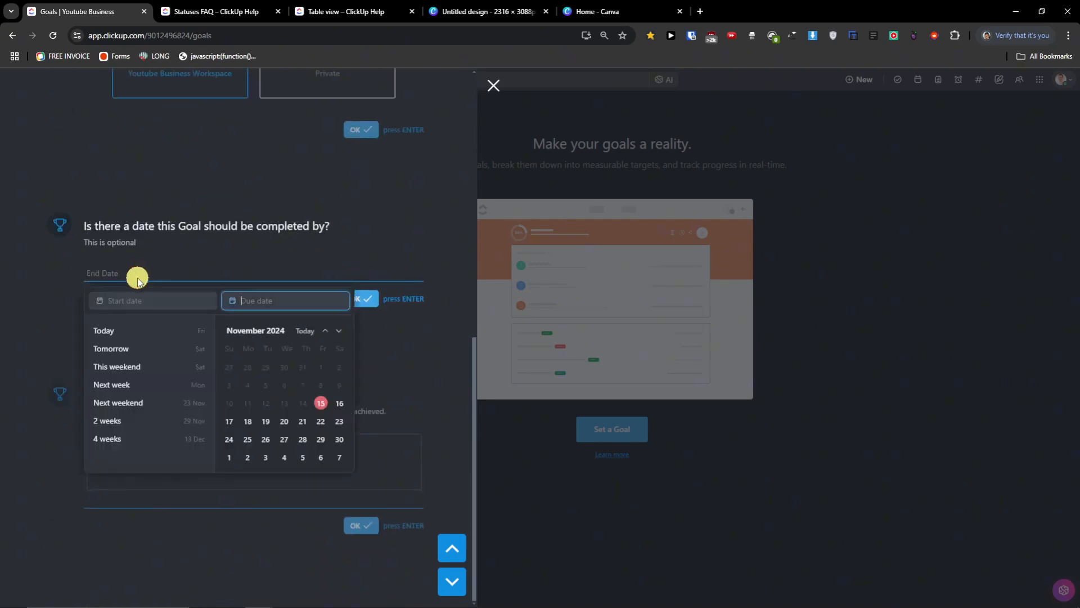
left_click(341, 439)
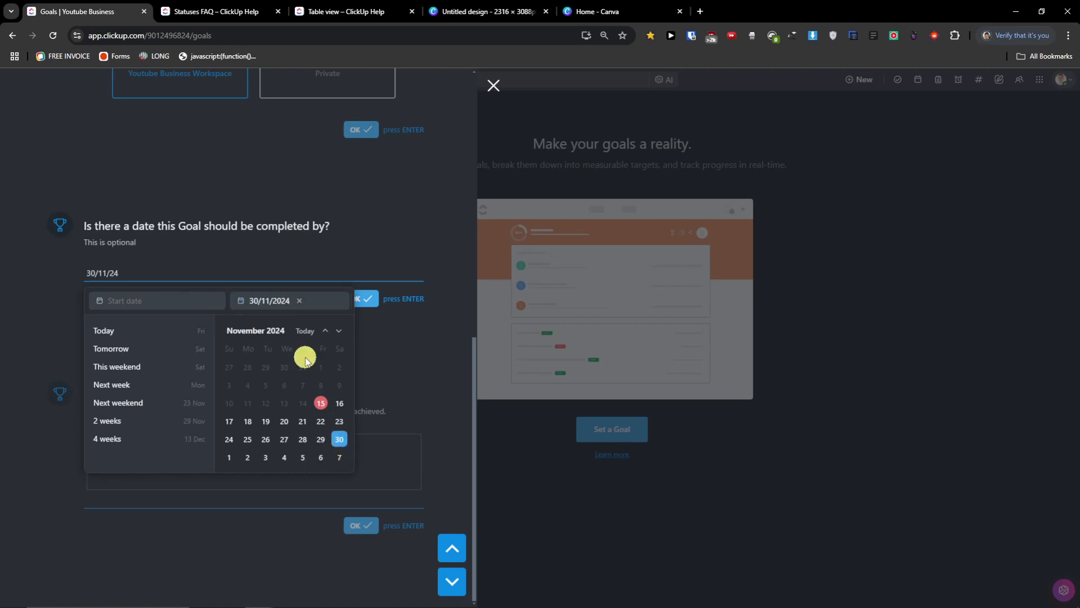
left_click(308, 239)
left_click(359, 298)
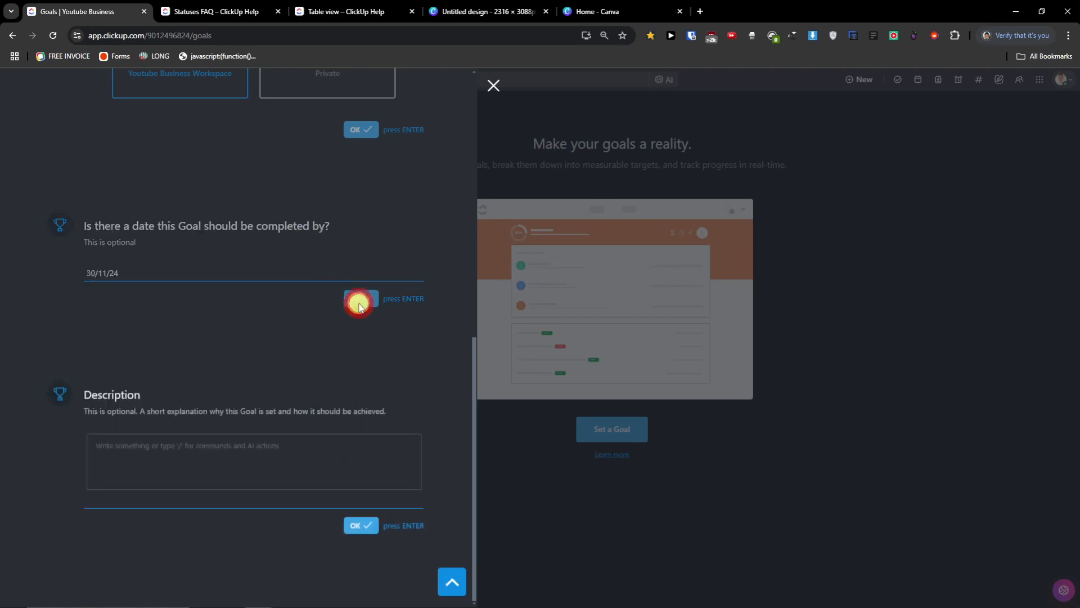
left_click(193, 449)
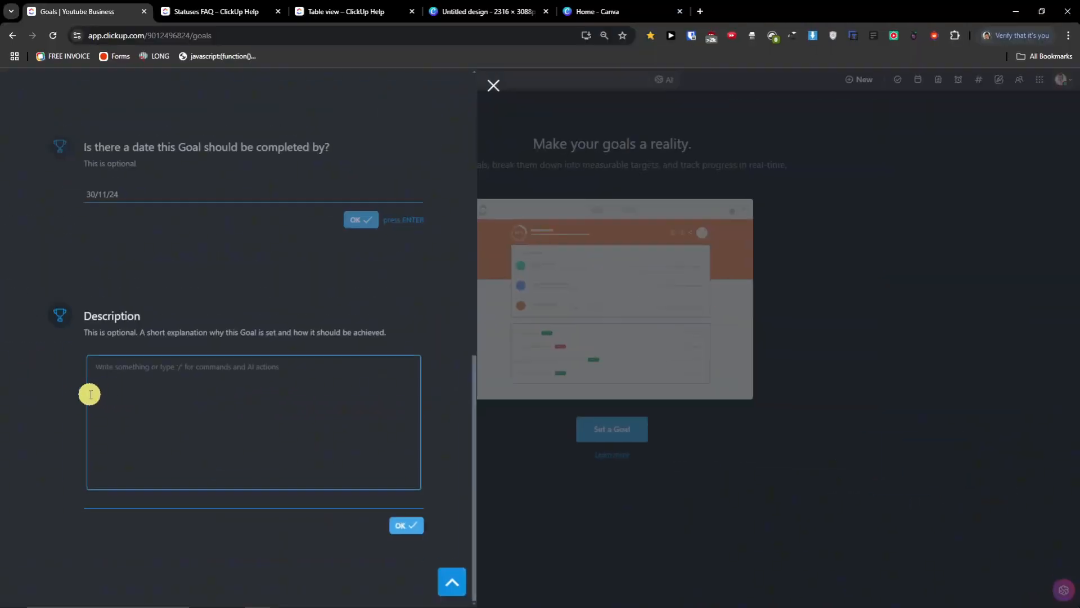
left_click(38, 374)
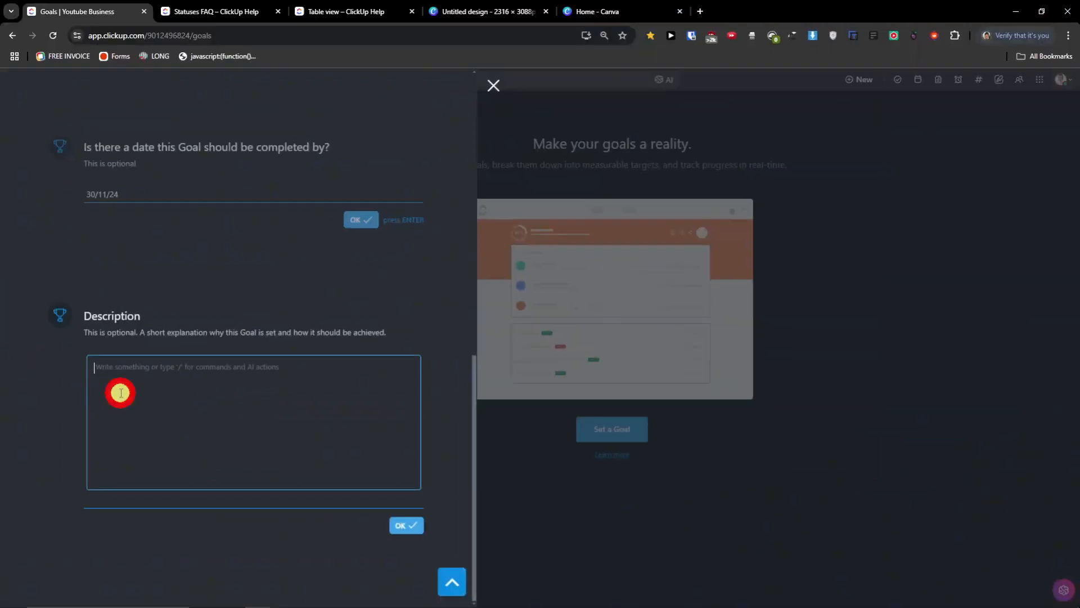
type("I just want to finish a video")
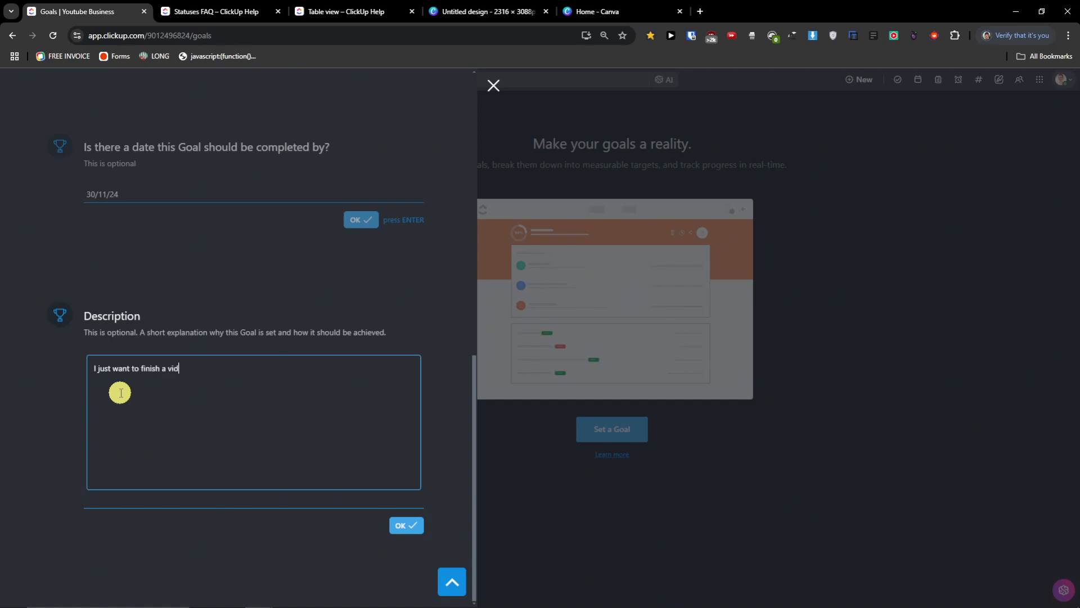
left_click(400, 530)
left_click(374, 525)
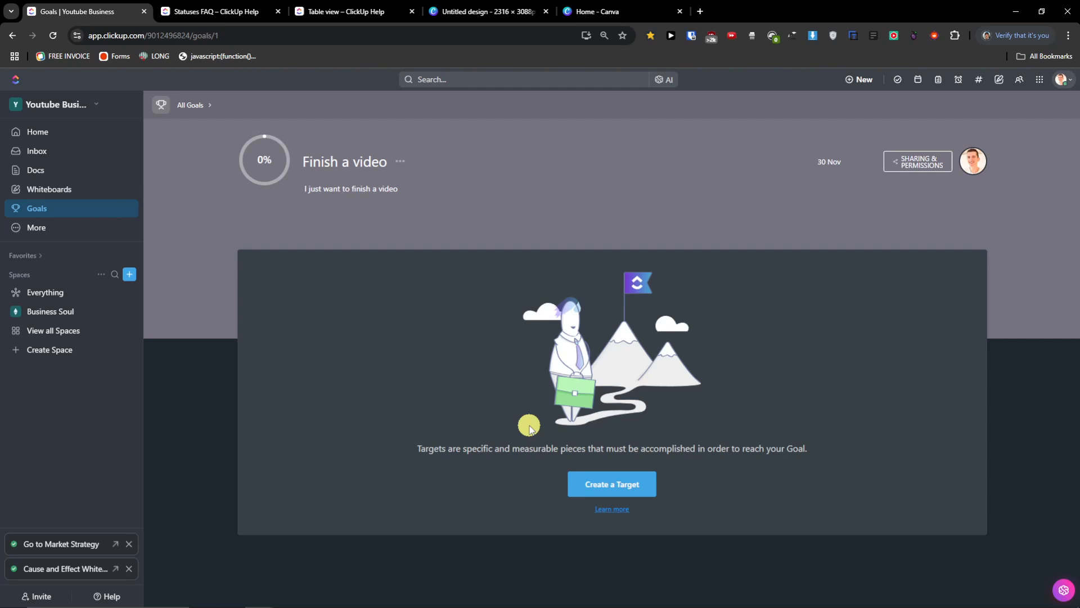
- Start a target named 'Write a script' on the goal, owned by you
left_click(619, 483)
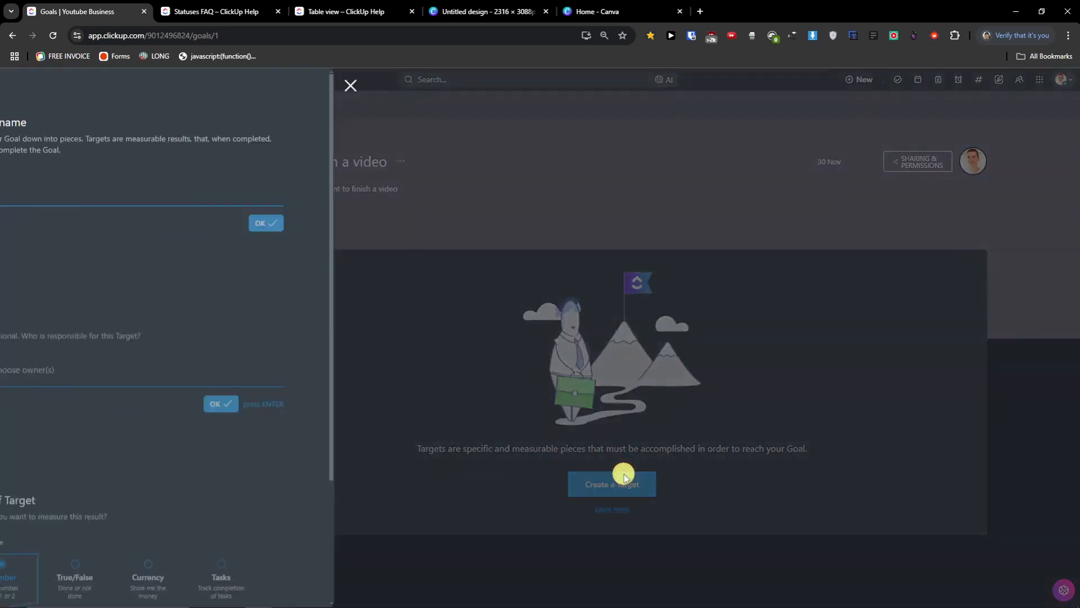
left_click(231, 206)
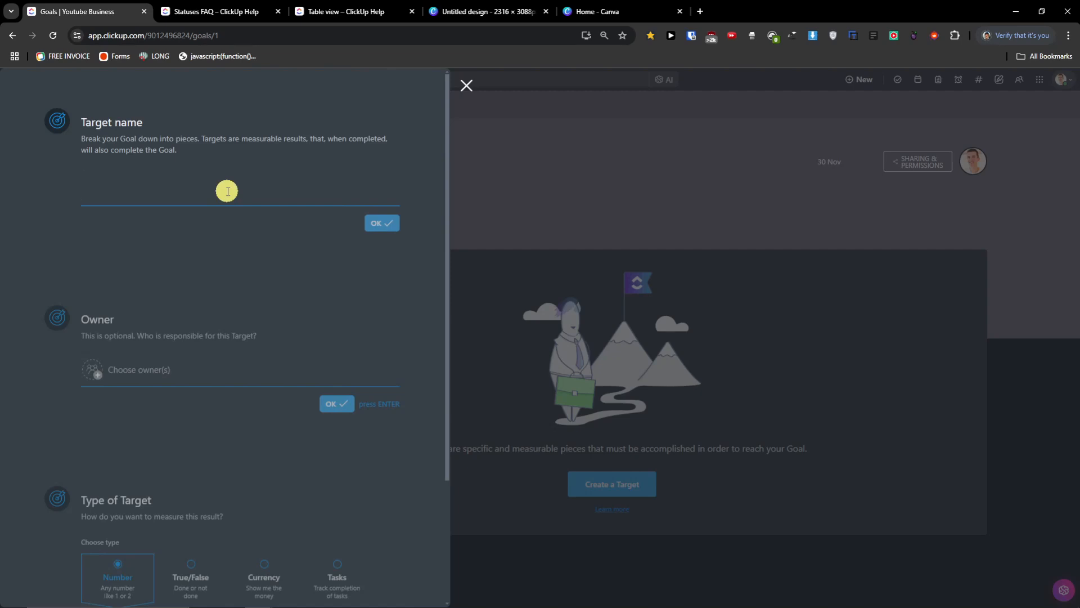
type("Write a script")
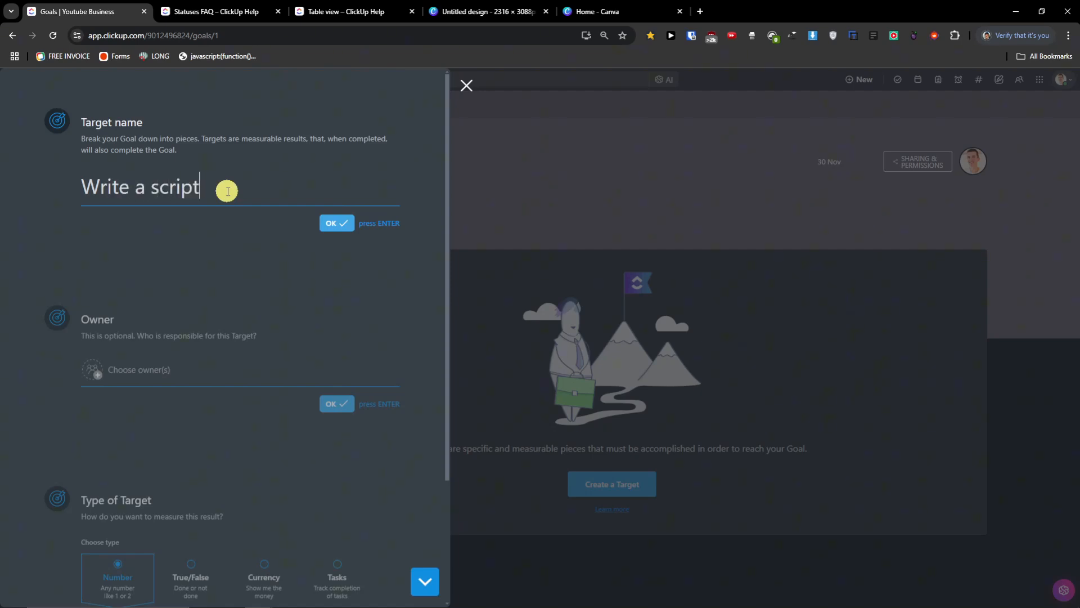
key("Return")
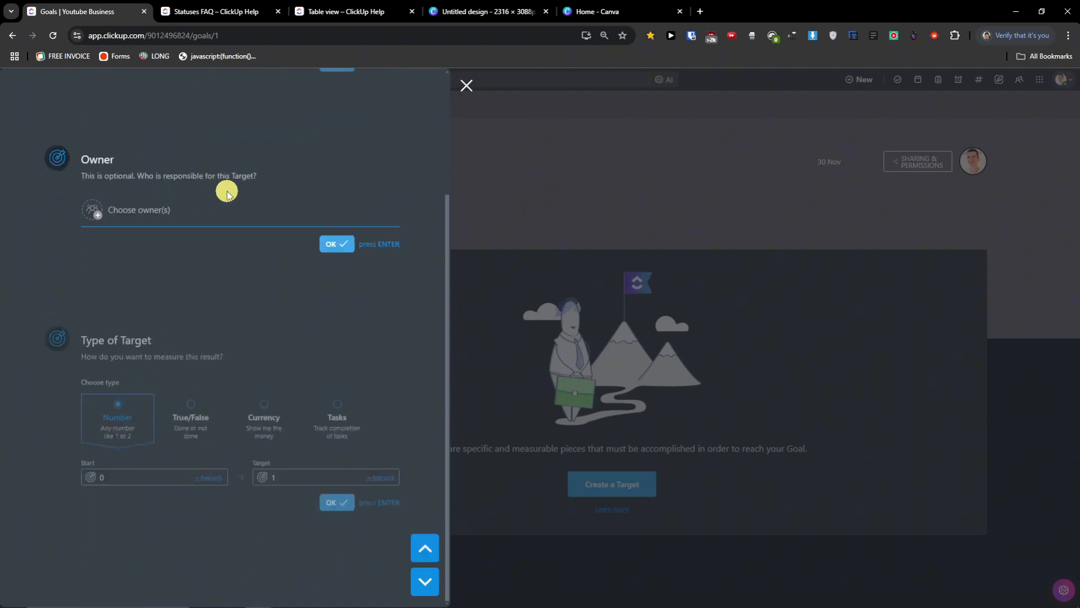
left_click(176, 210)
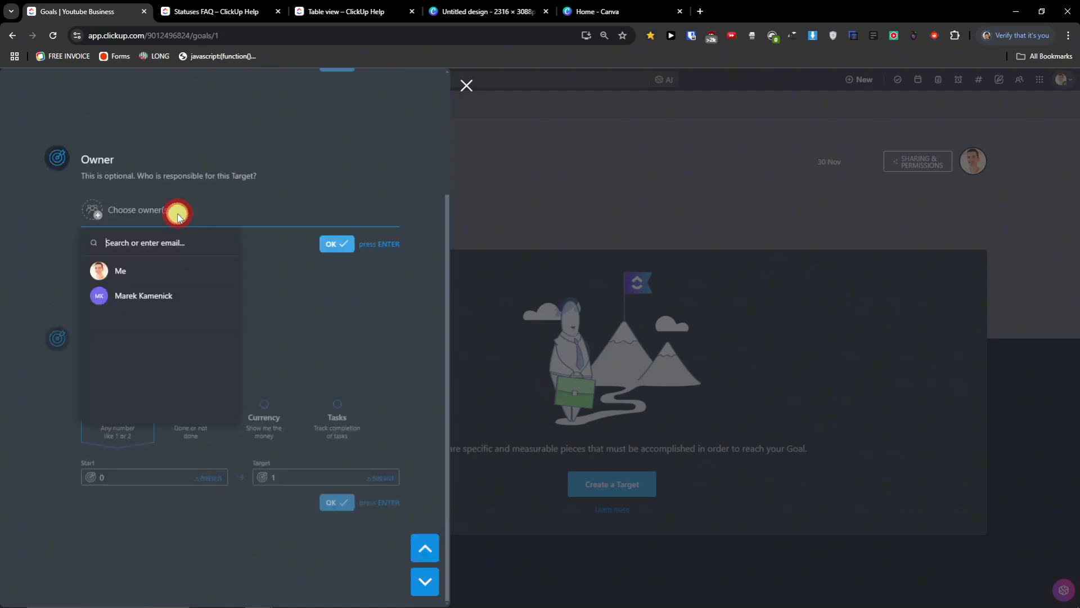
left_click(119, 278)
left_click(330, 296)
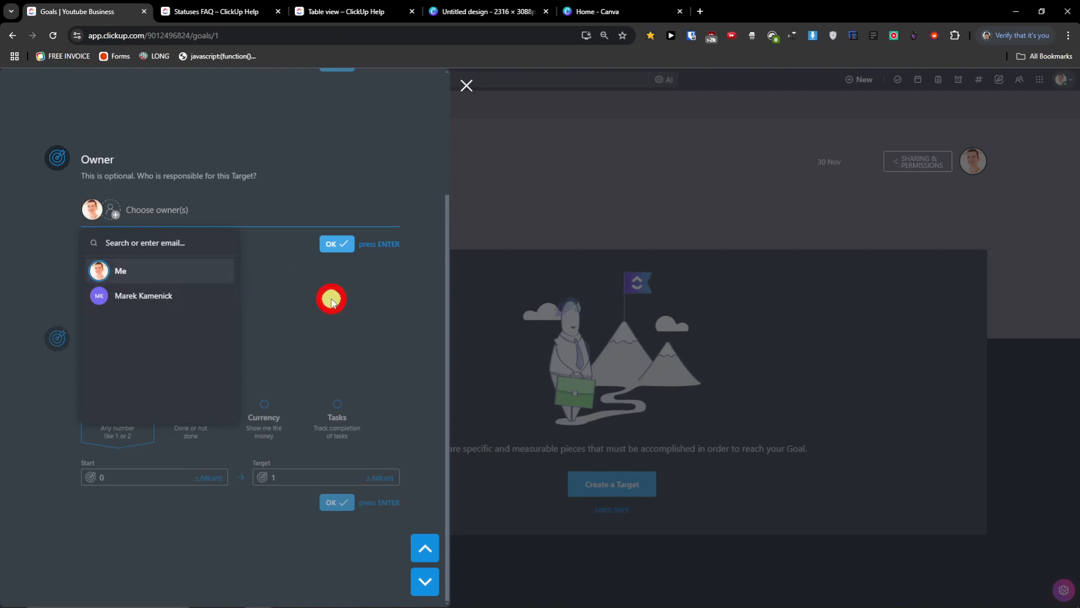
left_click(336, 244)
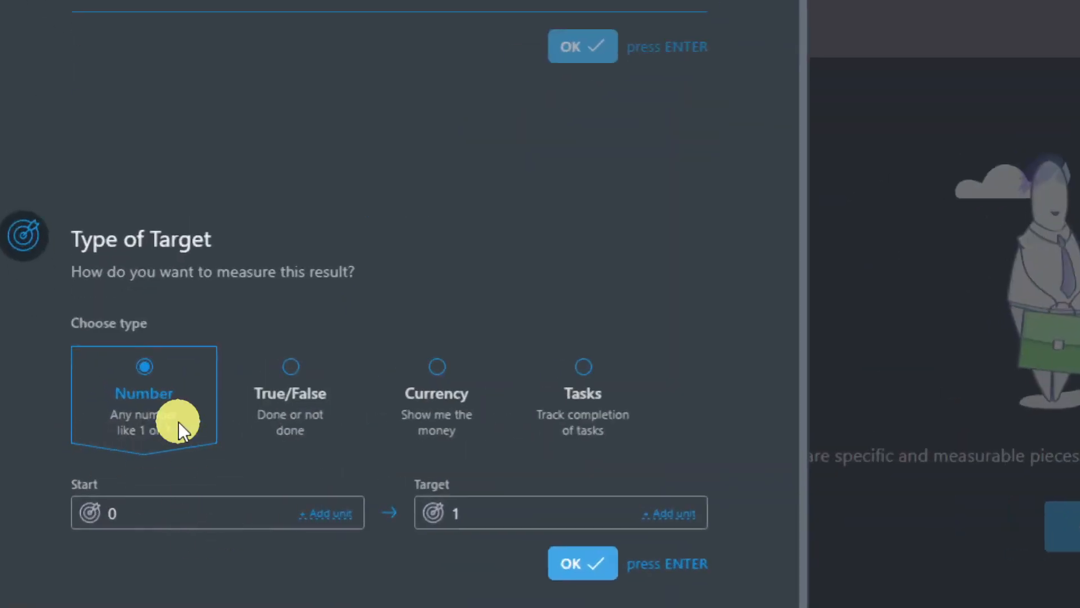
- Measure the Write a script target as True/False, create it, and begin another target
left_click(625, 431)
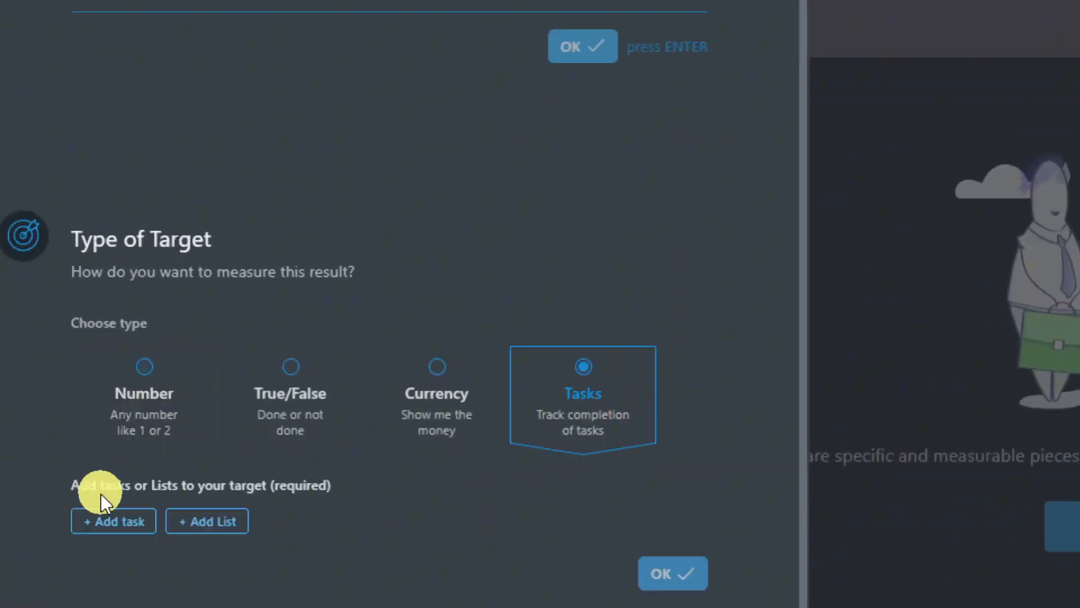
left_click(171, 403)
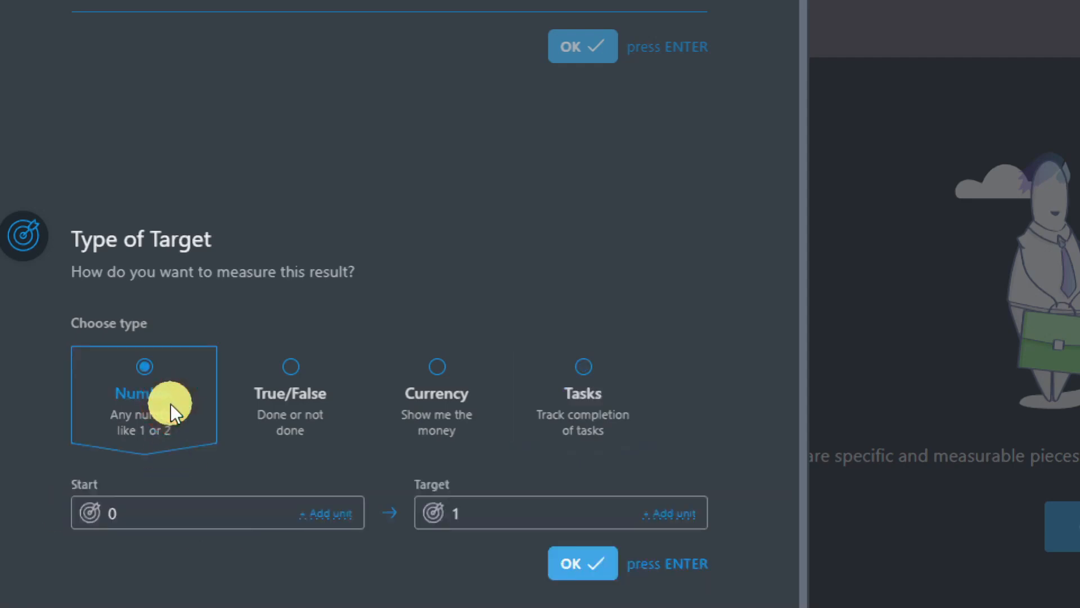
left_click(133, 525)
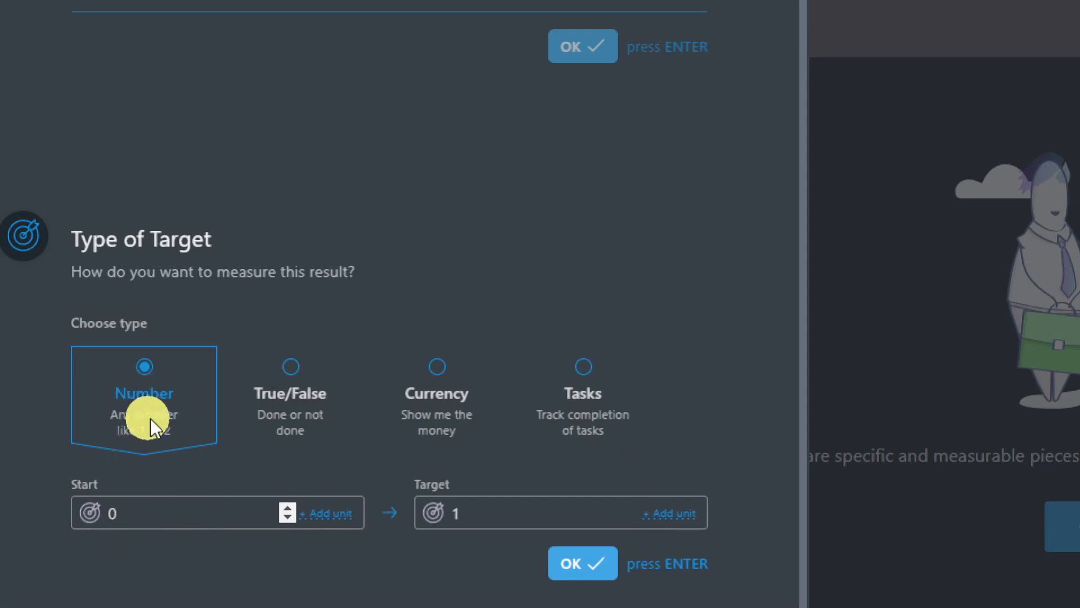
left_click(304, 432)
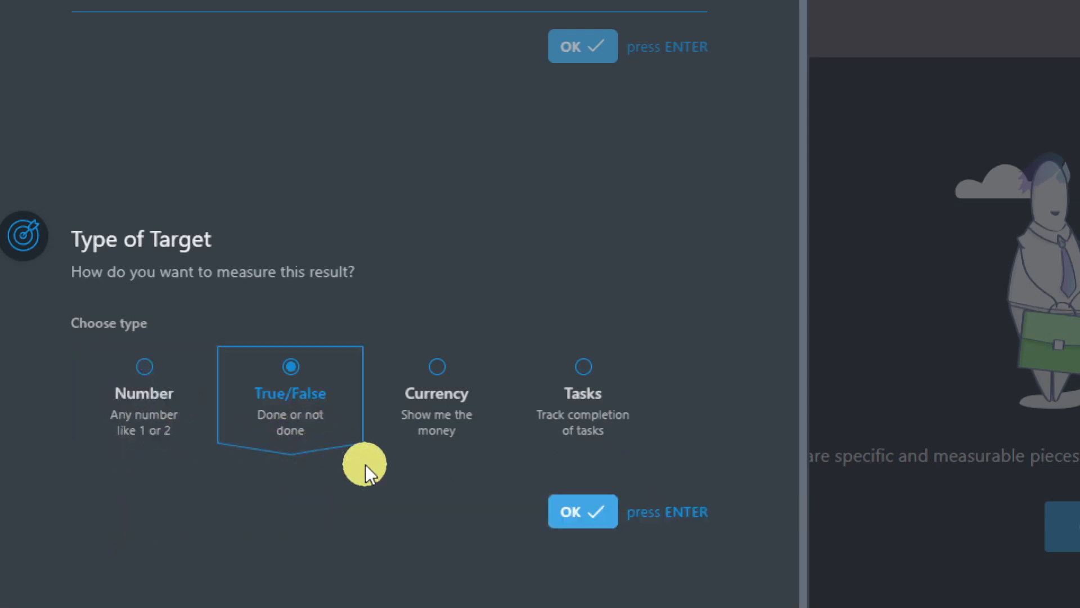
left_click(410, 448)
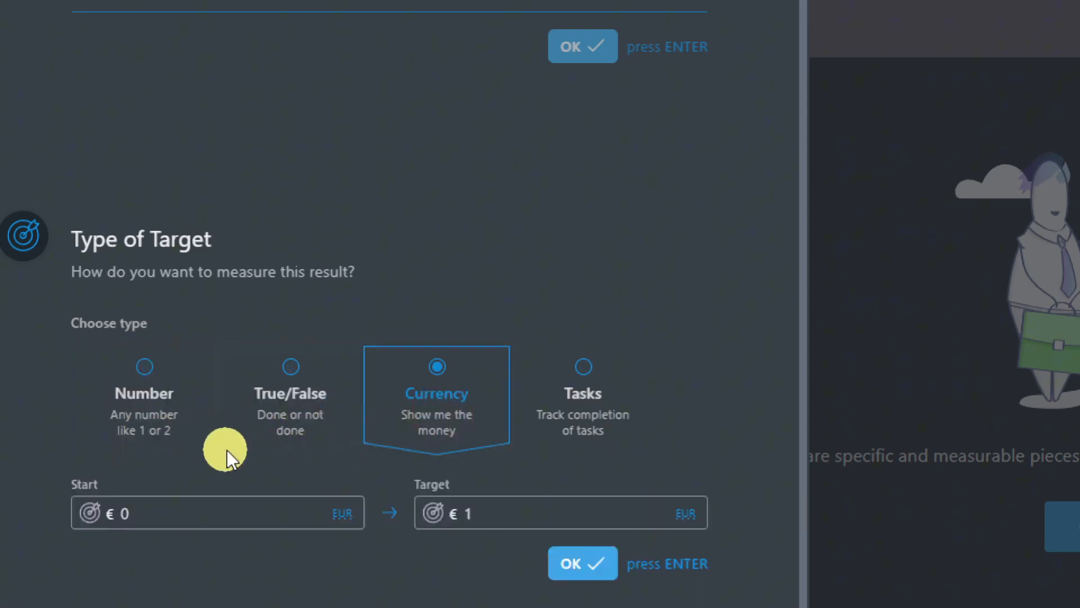
left_click(257, 437)
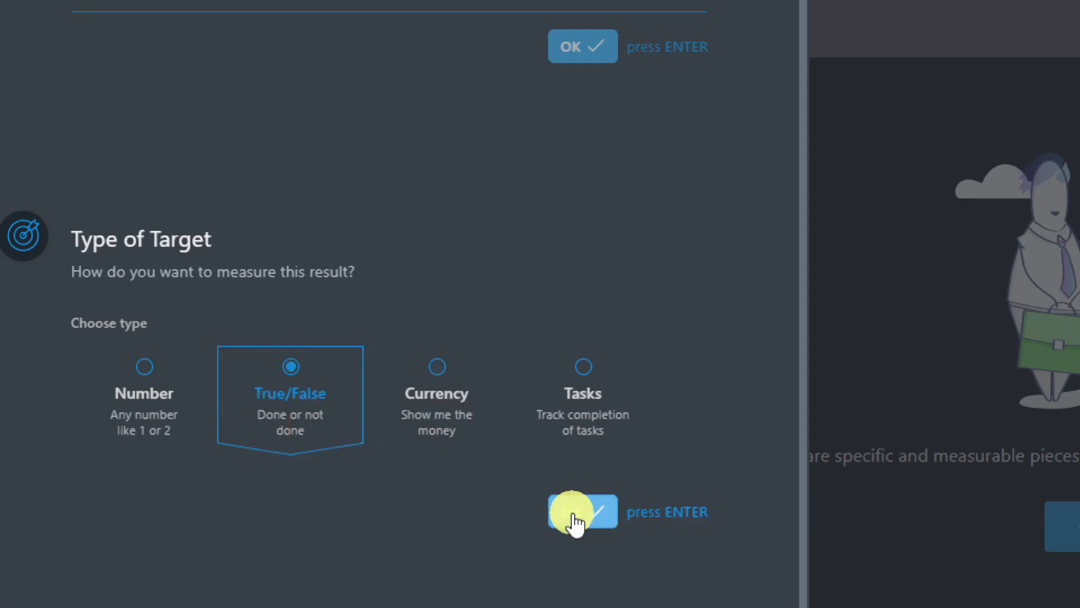
left_click(572, 515)
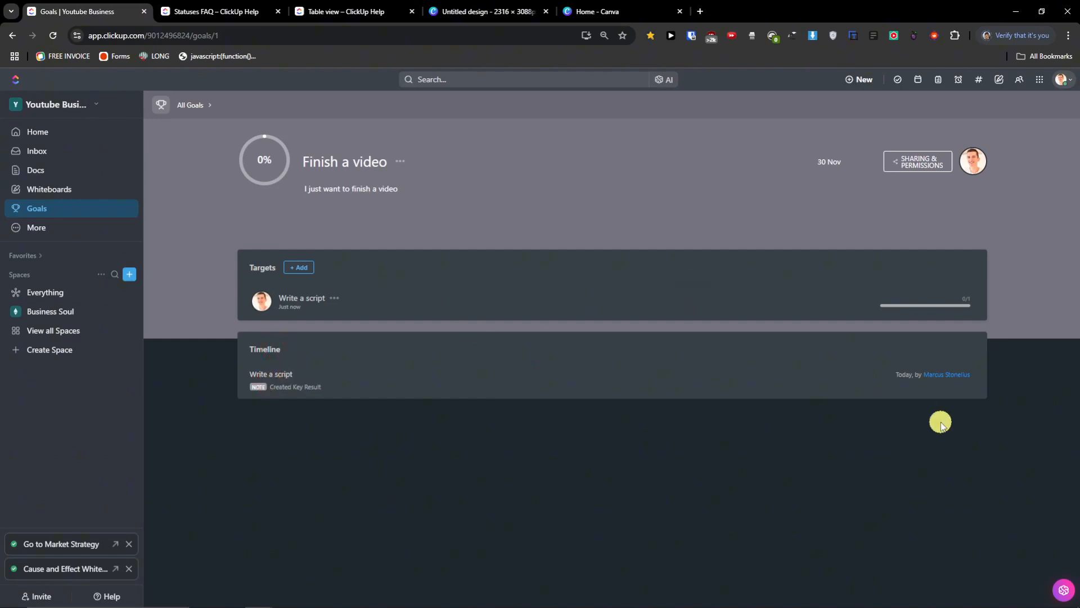
left_click(302, 269)
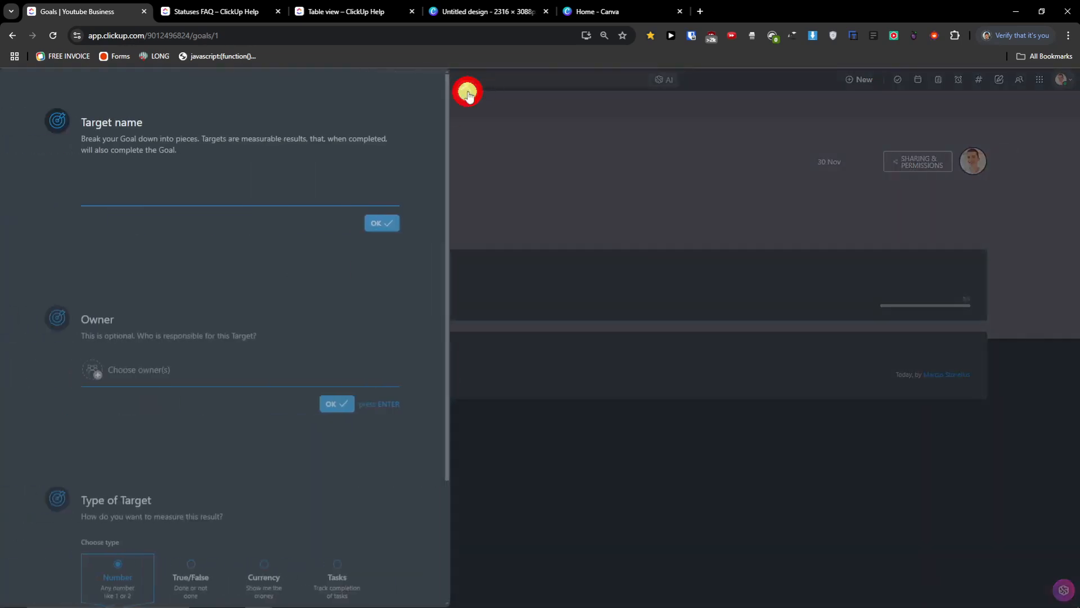
- Add a second target 'record a video', owned by you, measured as a Number from 0 to 1
left_click(469, 90)
left_click(334, 300)
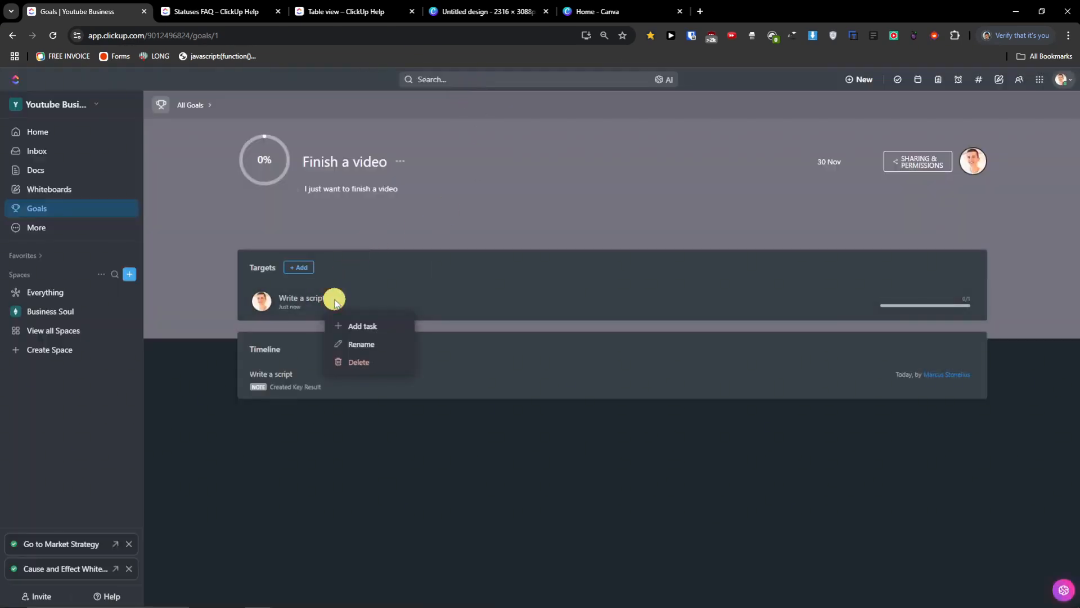
left_click(306, 267)
left_click(241, 191)
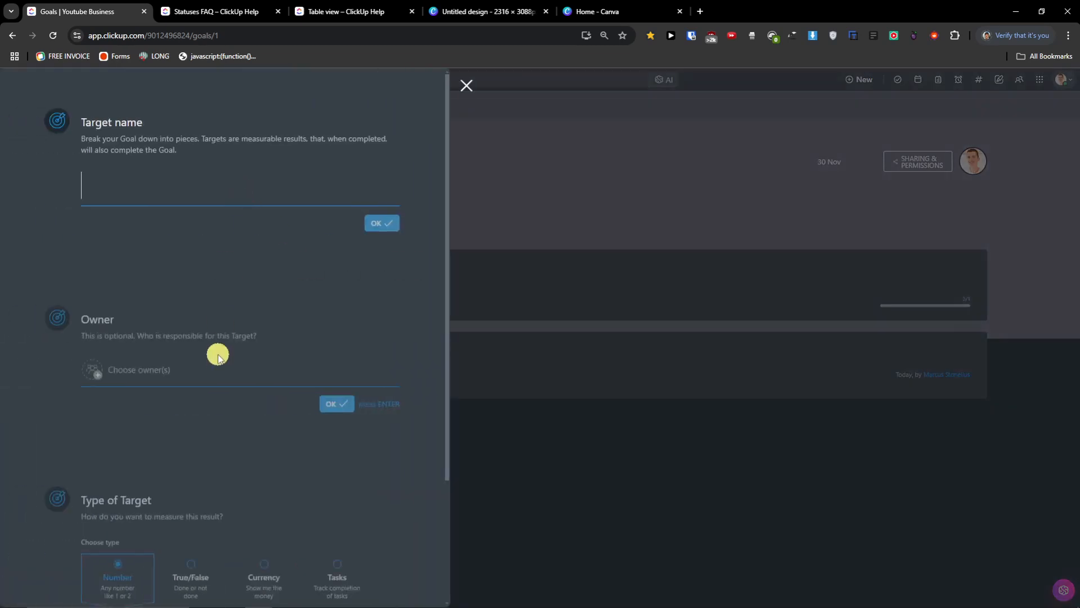
type("record a video")
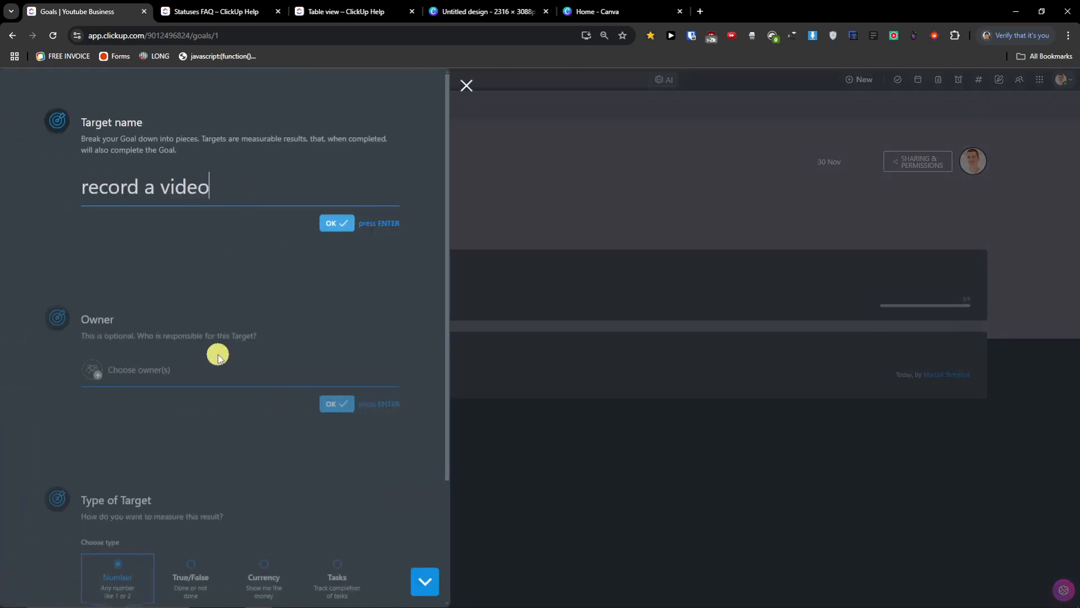
left_click(332, 224)
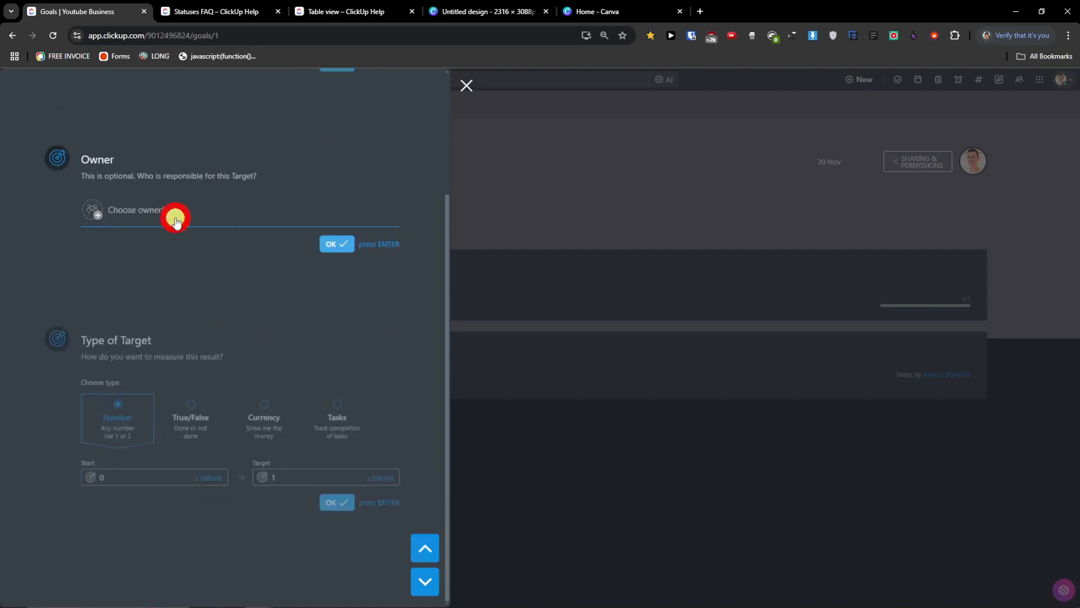
left_click(171, 215)
left_click(125, 276)
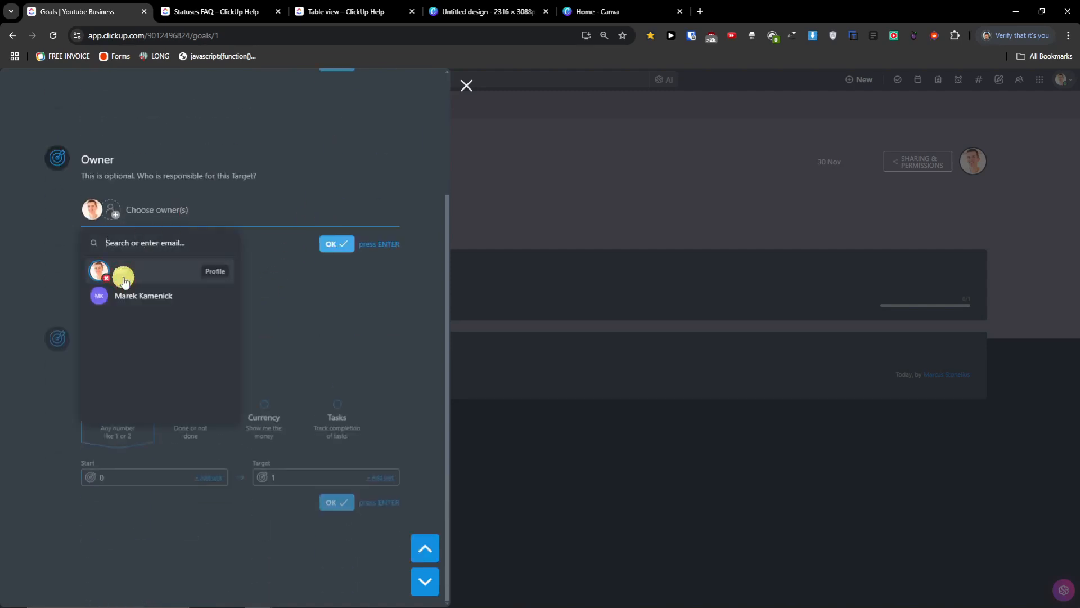
left_click(337, 247)
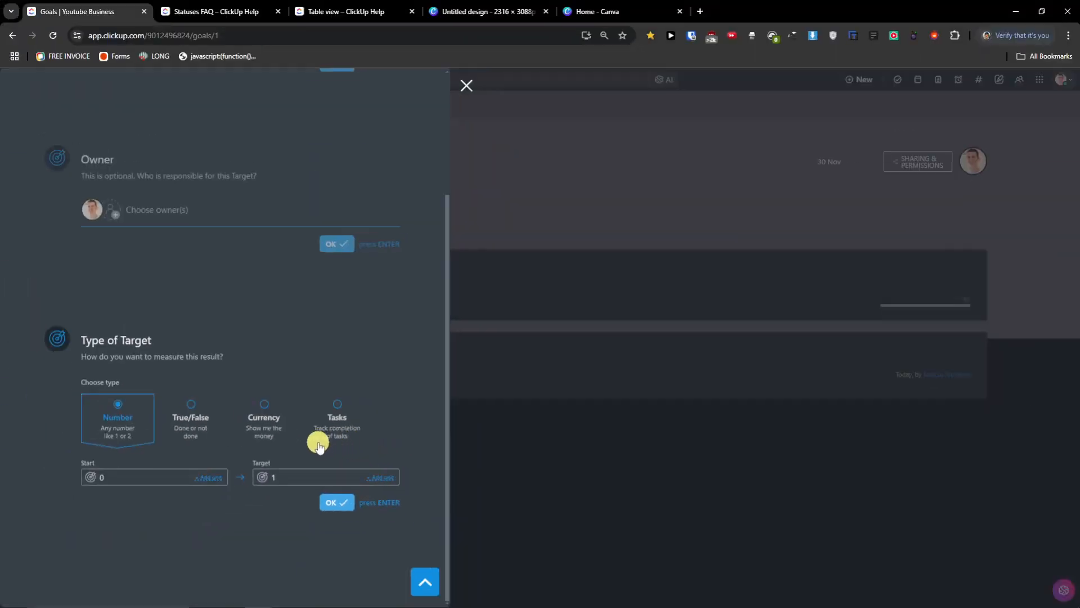
left_click(333, 504)
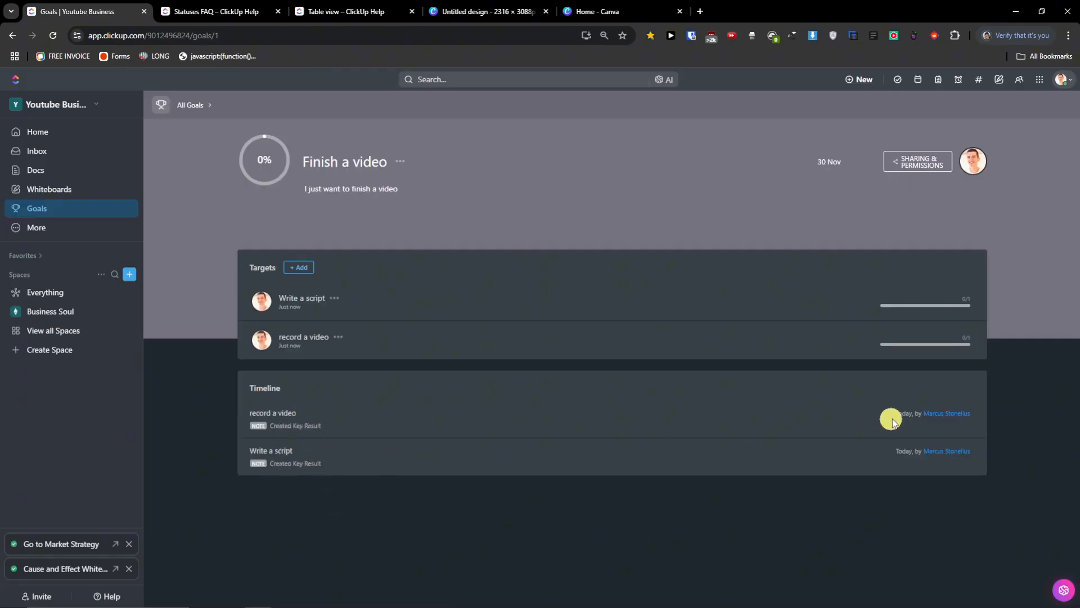
- Mark the Write a script target as Finished and save the update
left_click(293, 304)
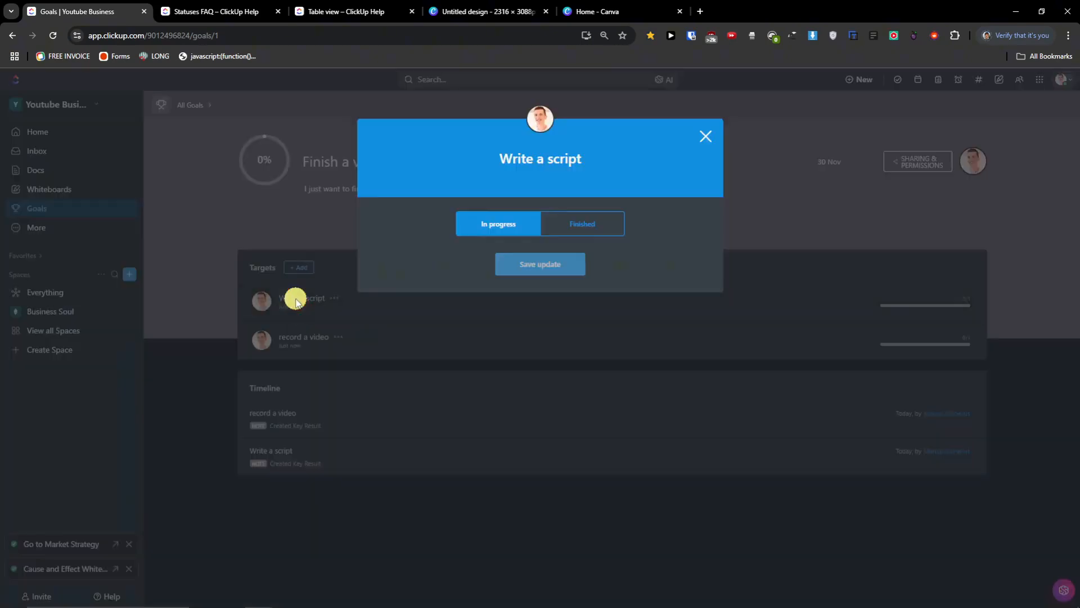
left_click(707, 135)
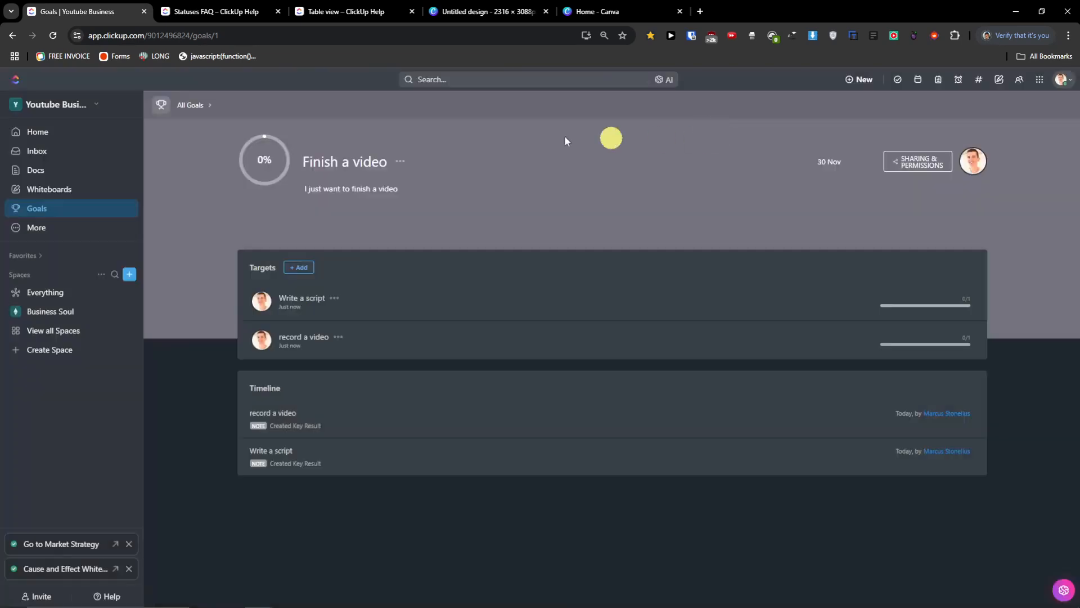
left_click(291, 298)
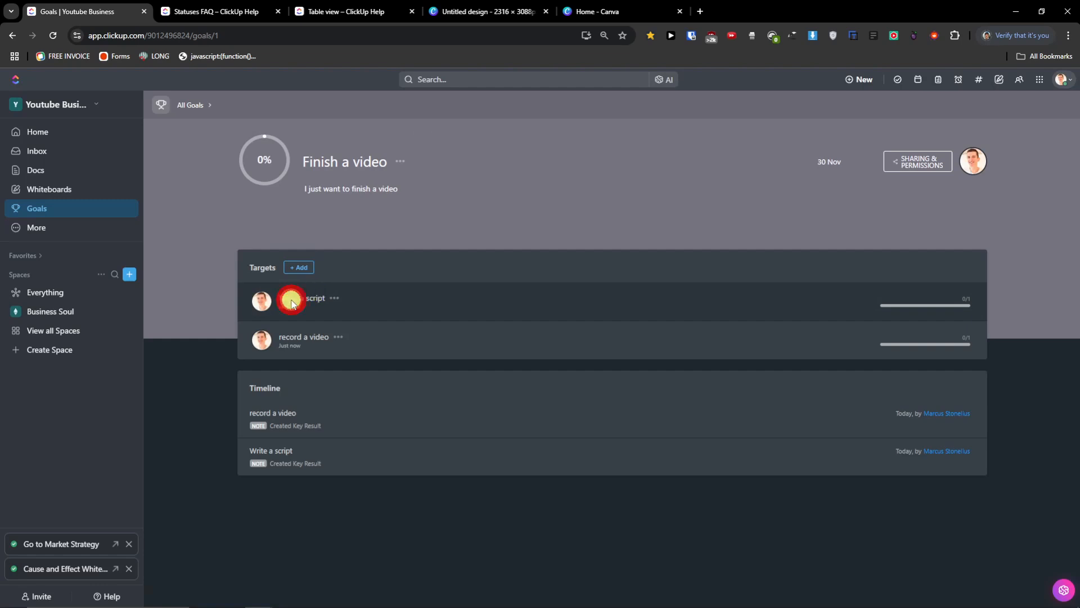
left_click(580, 221)
left_click(551, 264)
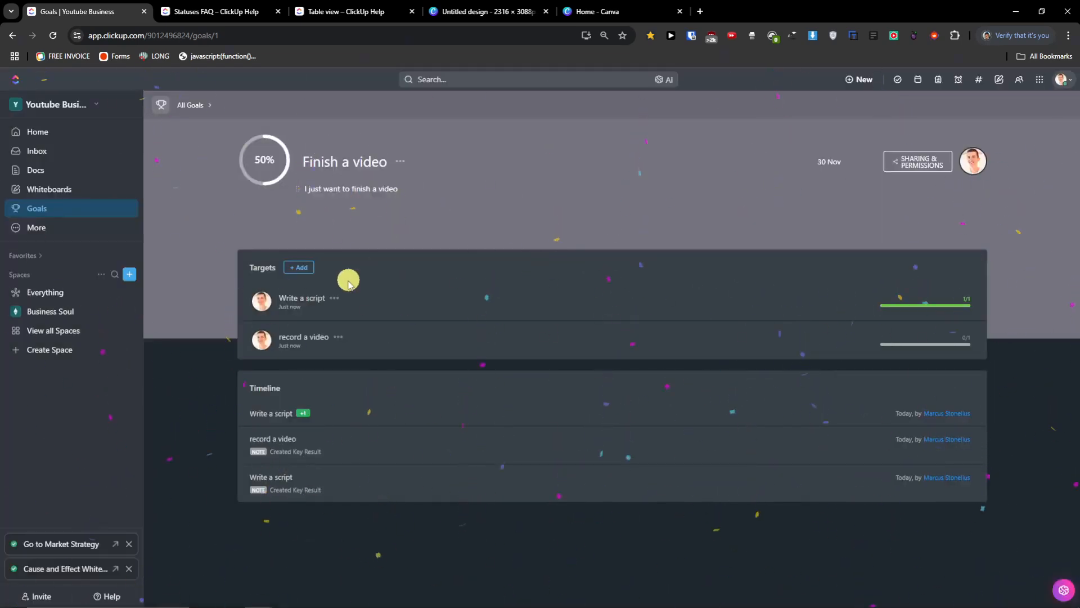
- Increase record a video's progress by 1 and save, bringing Finish a video to 100%
left_click(305, 349)
left_click(576, 201)
left_click(703, 218)
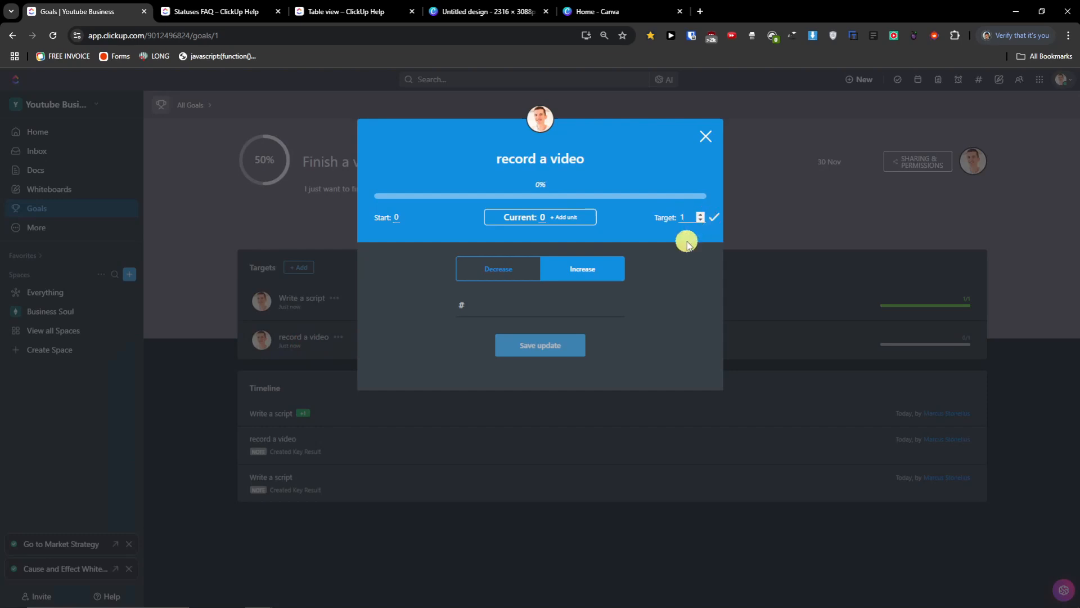
left_click(543, 218)
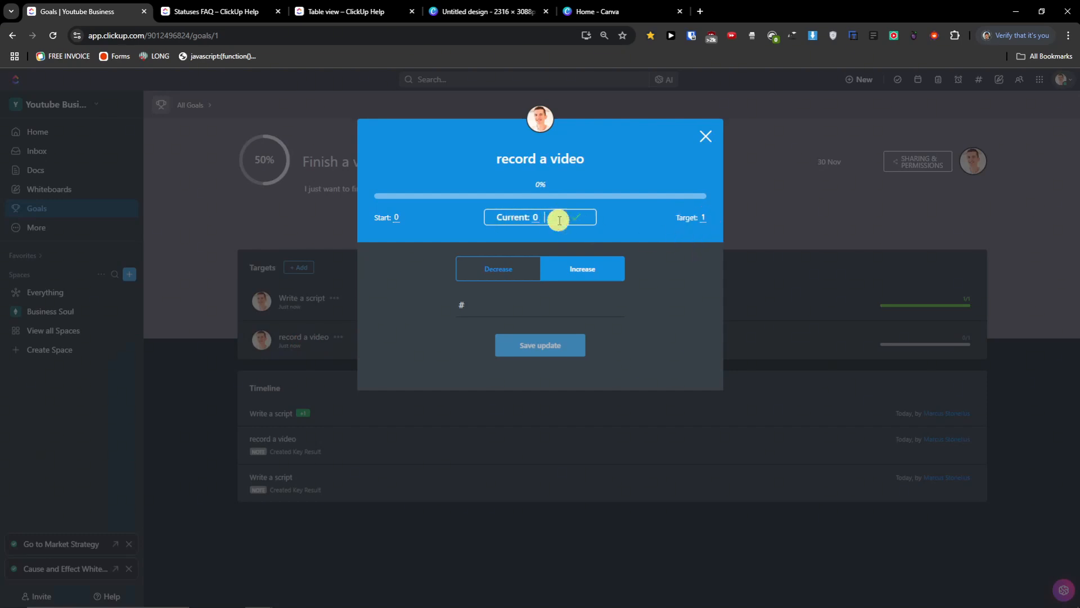
left_click(534, 233)
left_click(521, 307)
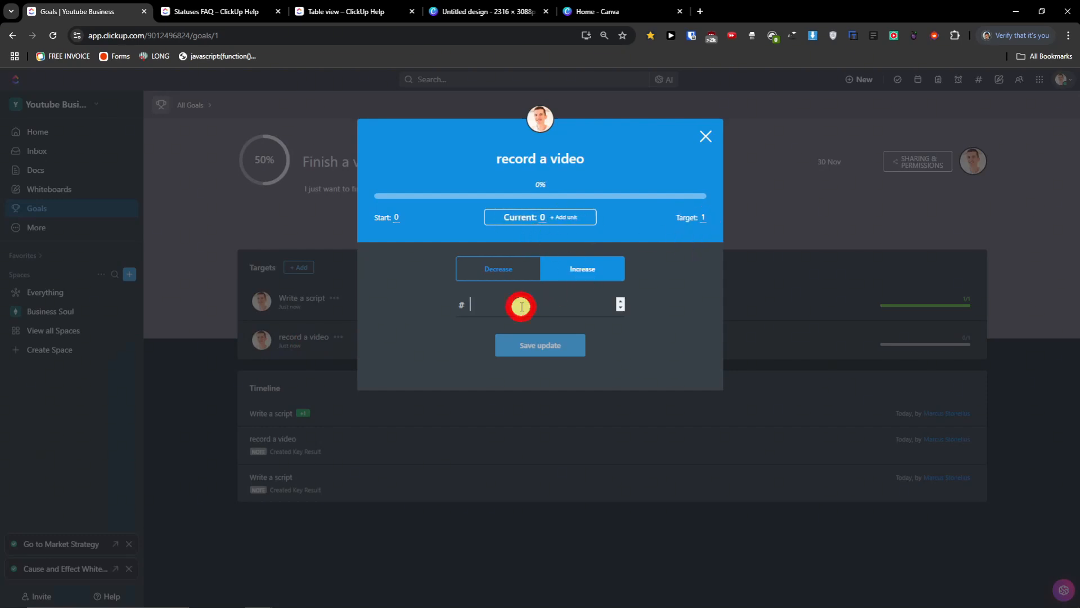
type("1")
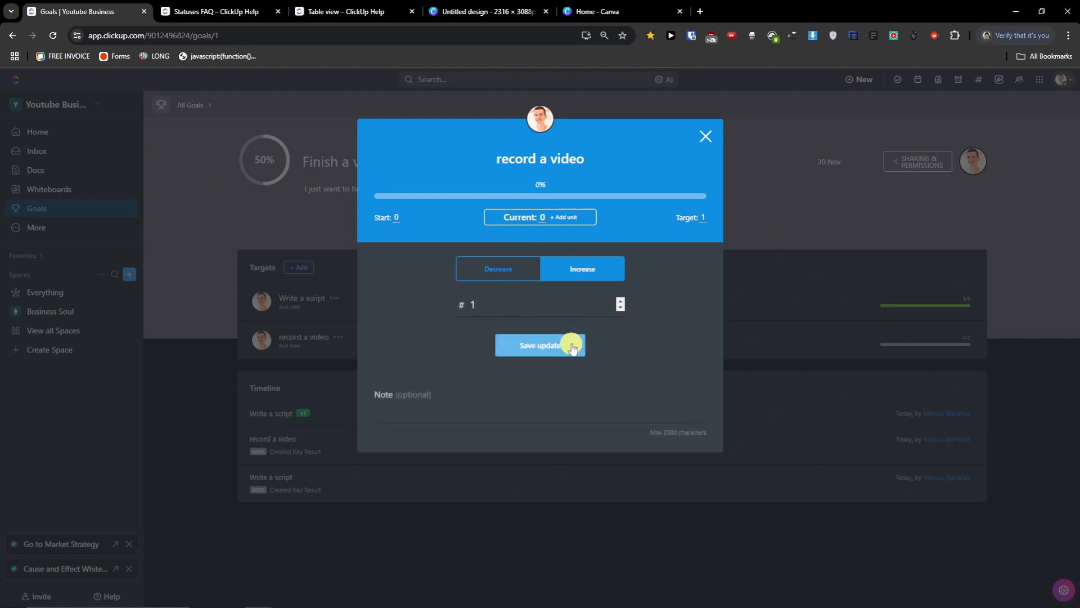
left_click(570, 344)
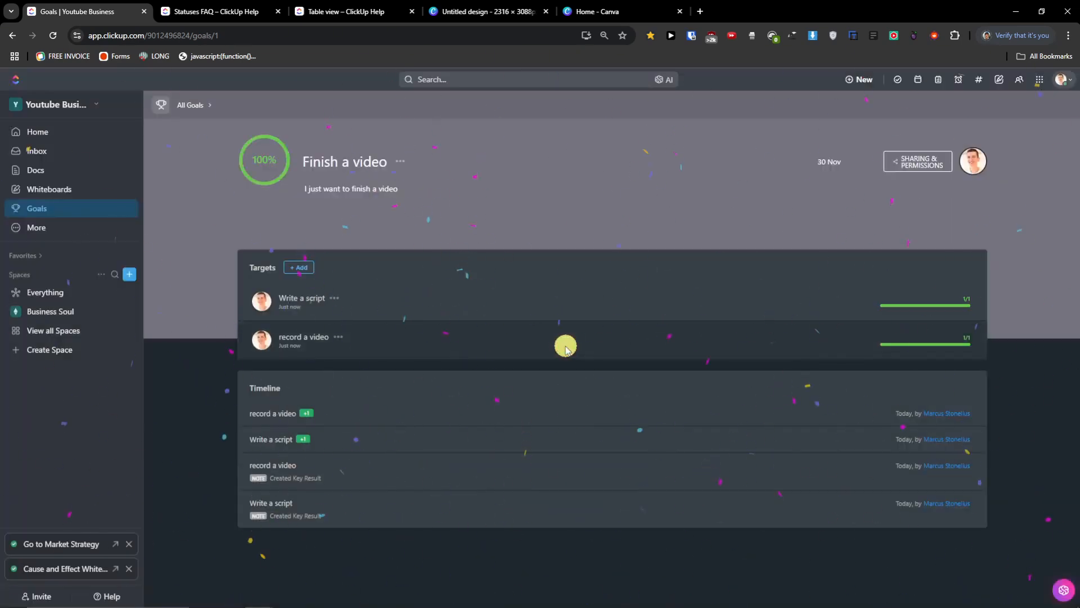
left_click(320, 340)
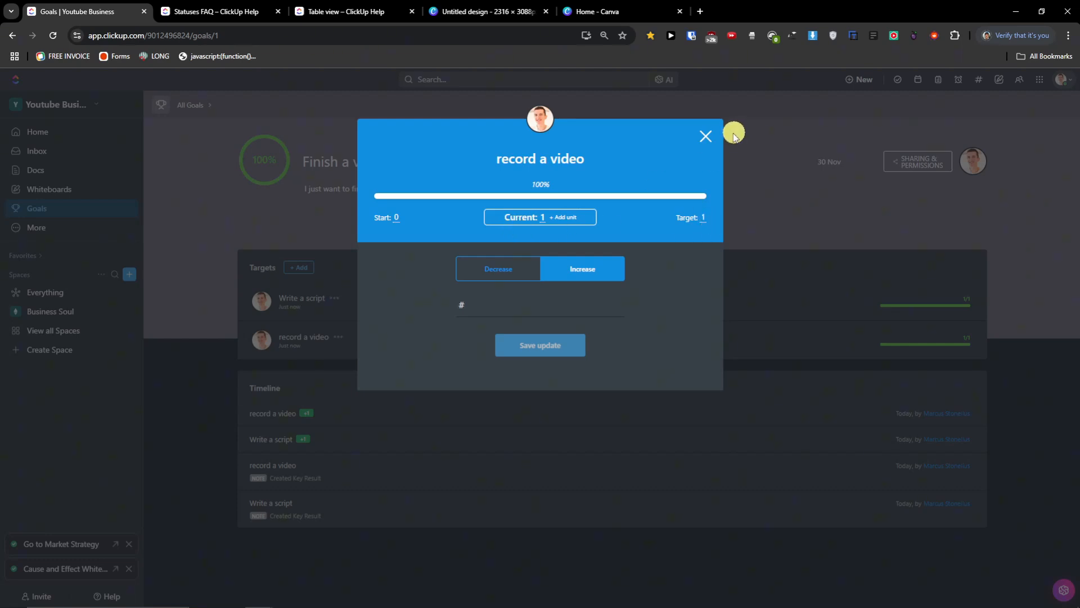
left_click(704, 136)
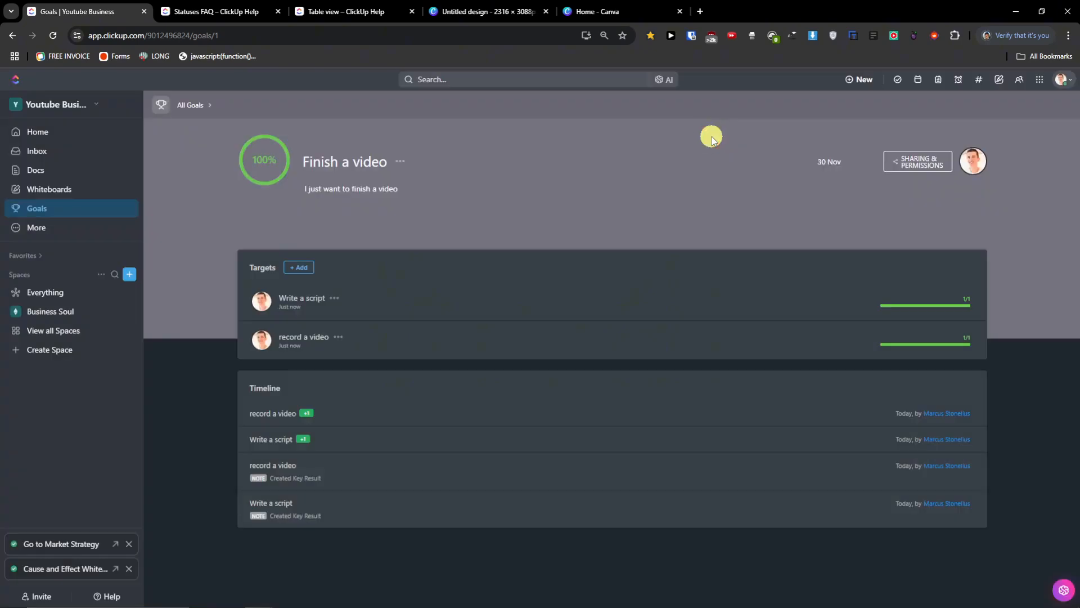
- Pin Dashboards, Clips, Pulse and Timesheets from the More menu, then go to Dashboards
left_click(120, 227)
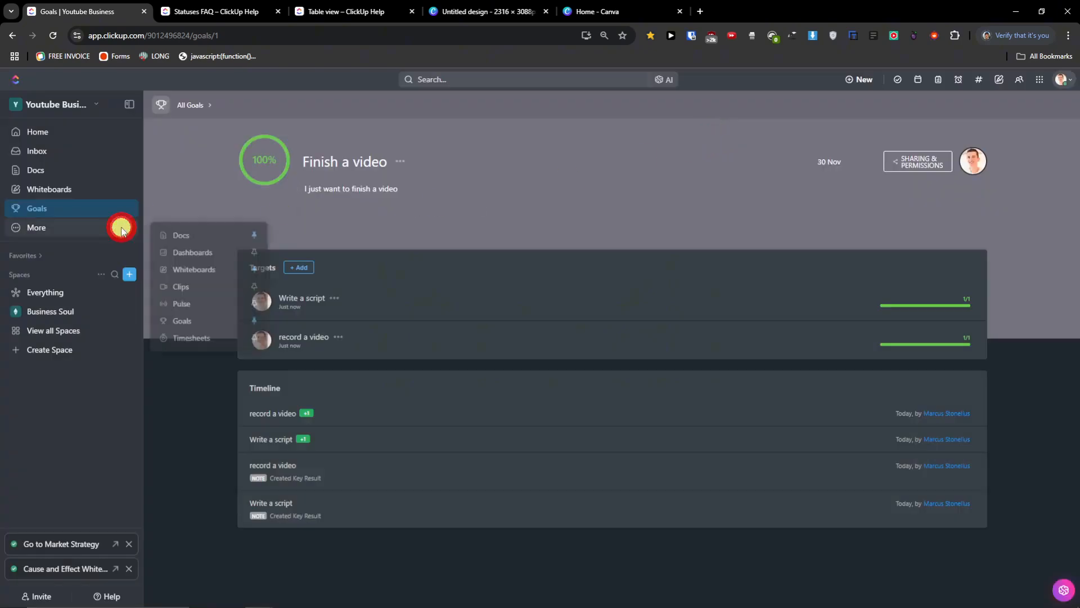
left_click(257, 250)
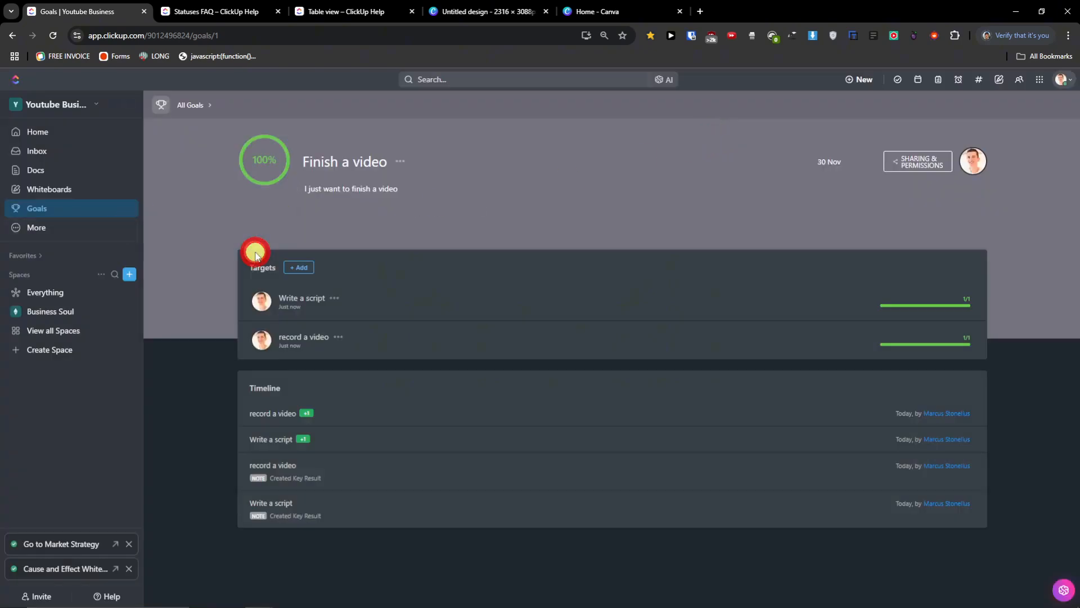
left_click(97, 227)
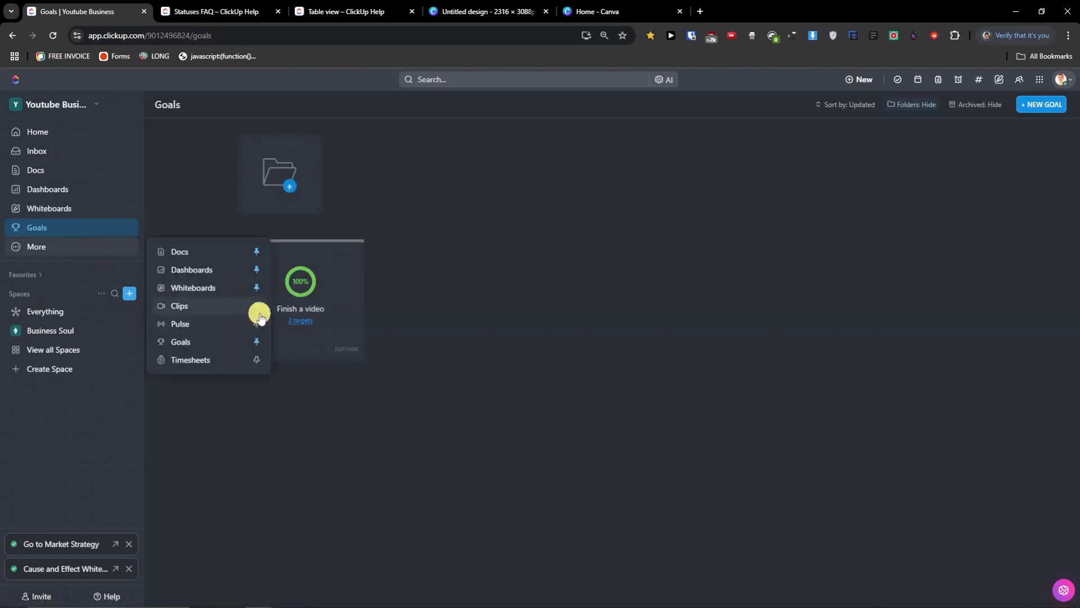
mouse_move(39, 265)
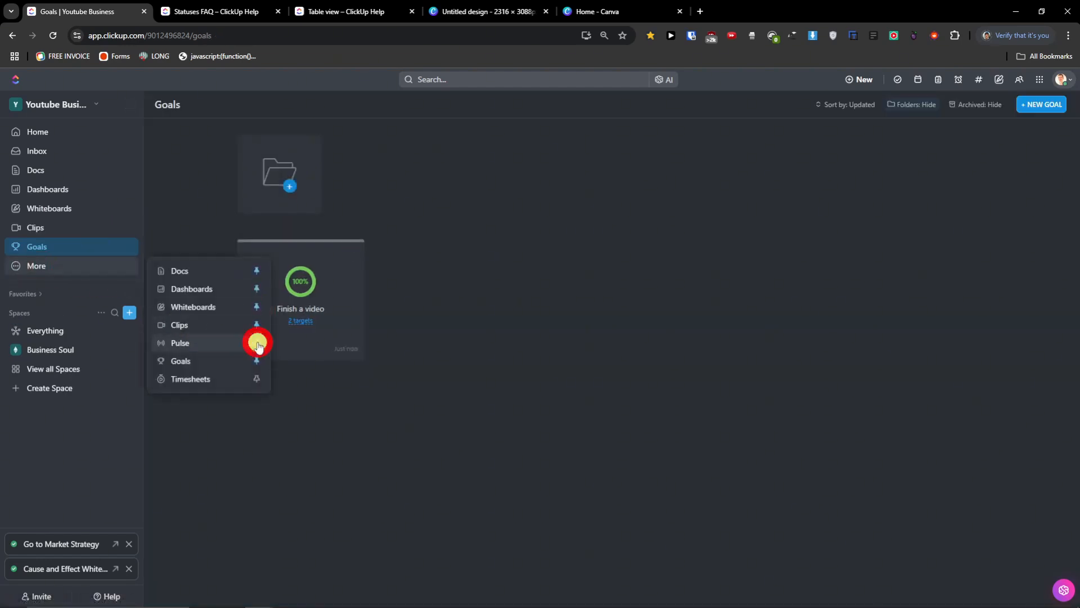
left_click(257, 342)
mouse_move(70, 292)
left_click(256, 398)
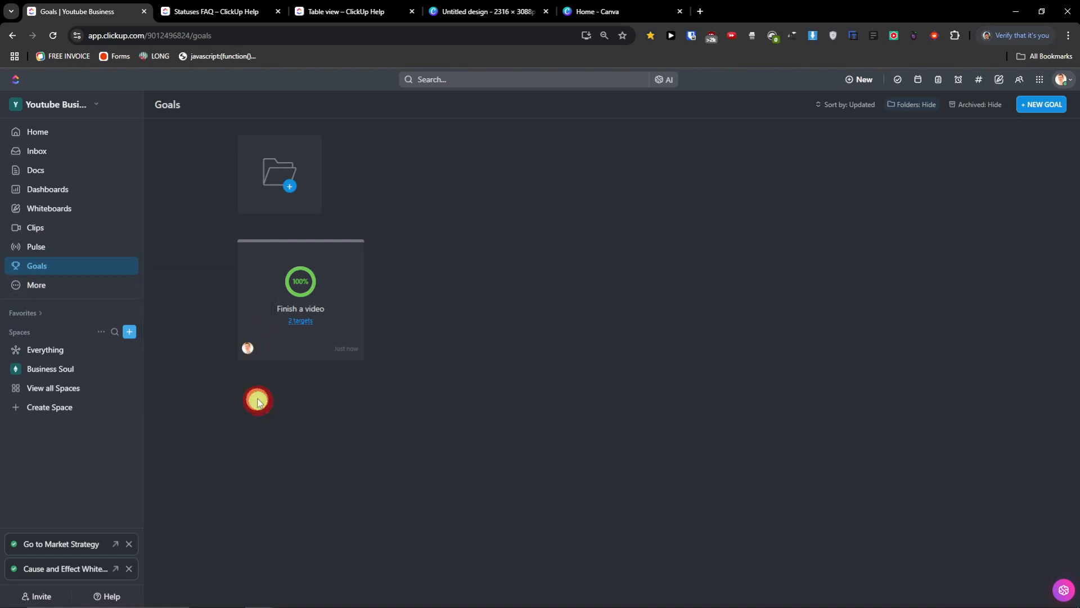
left_click(77, 192)
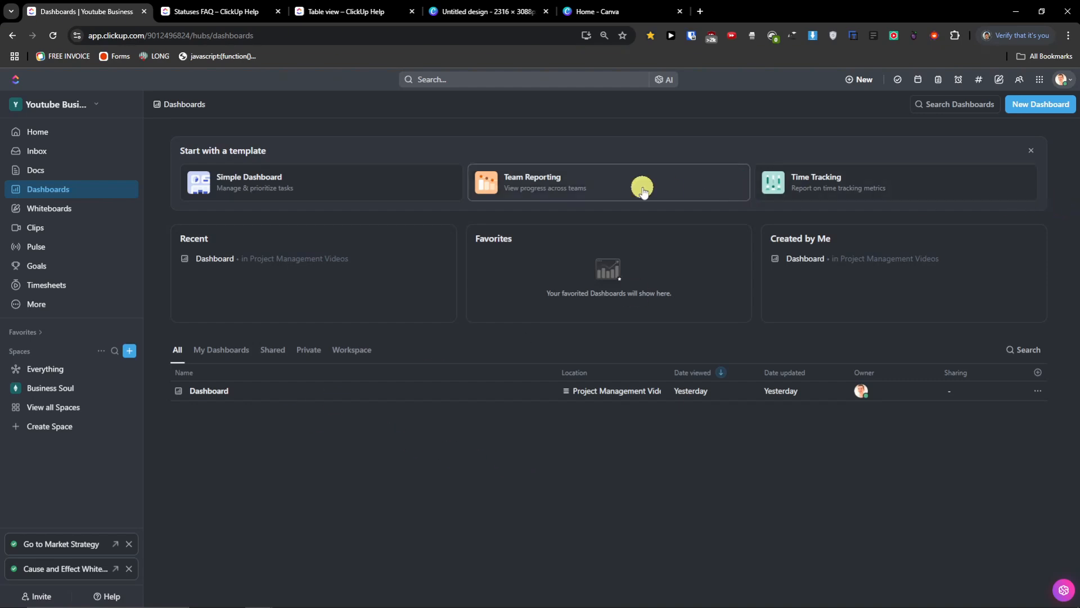
- View the Project Management Videos dashboard widgets, then go to the Clips page
left_click(208, 390)
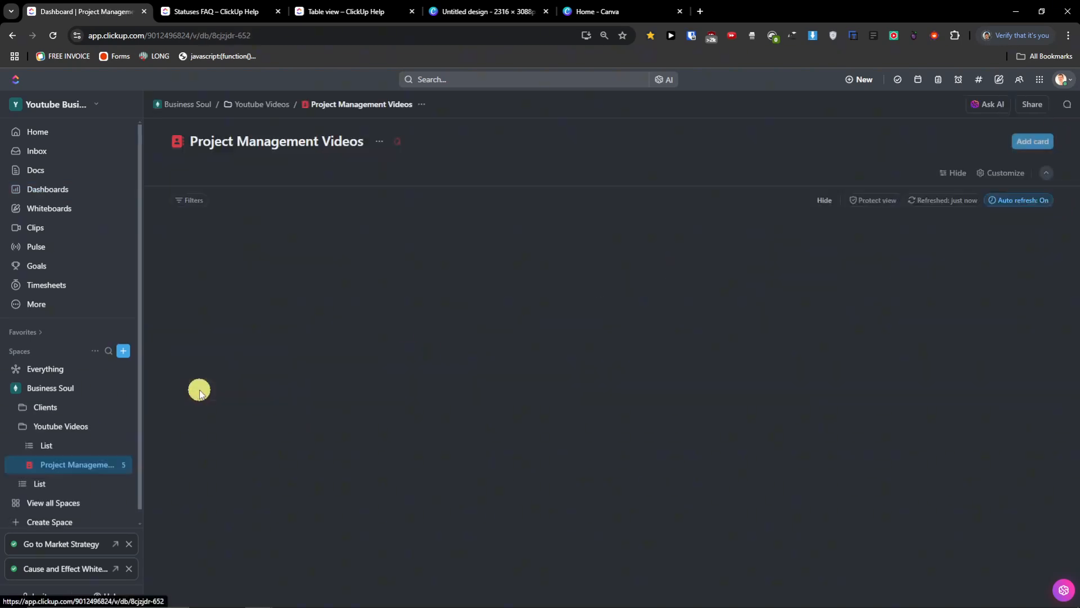
scroll(422, 359, "down", 2)
scroll(446, 368, "up", 2)
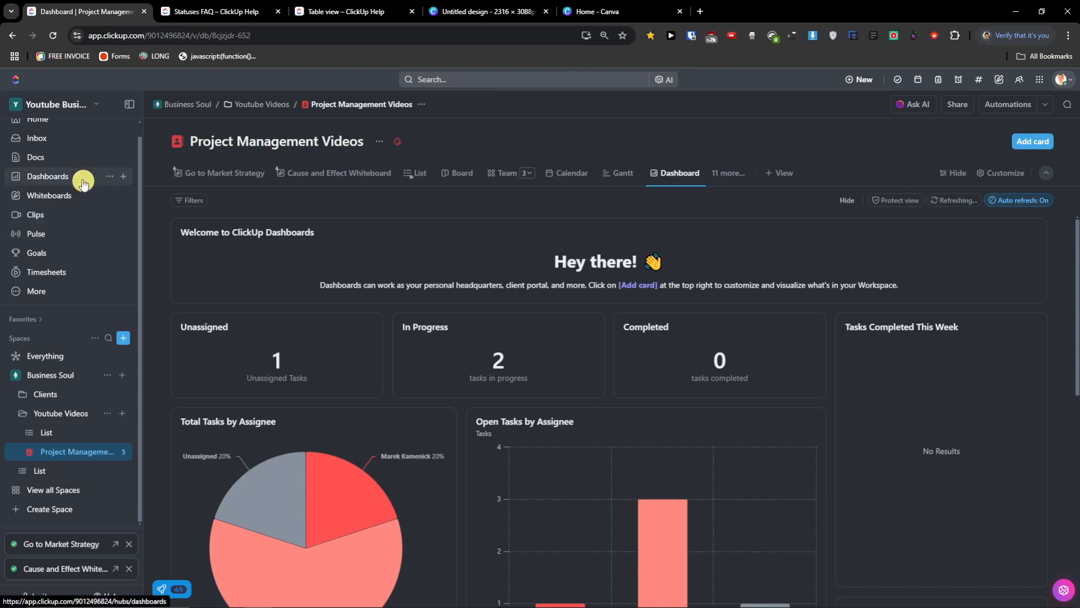
scroll(82, 186, "up", 1)
left_click(90, 229)
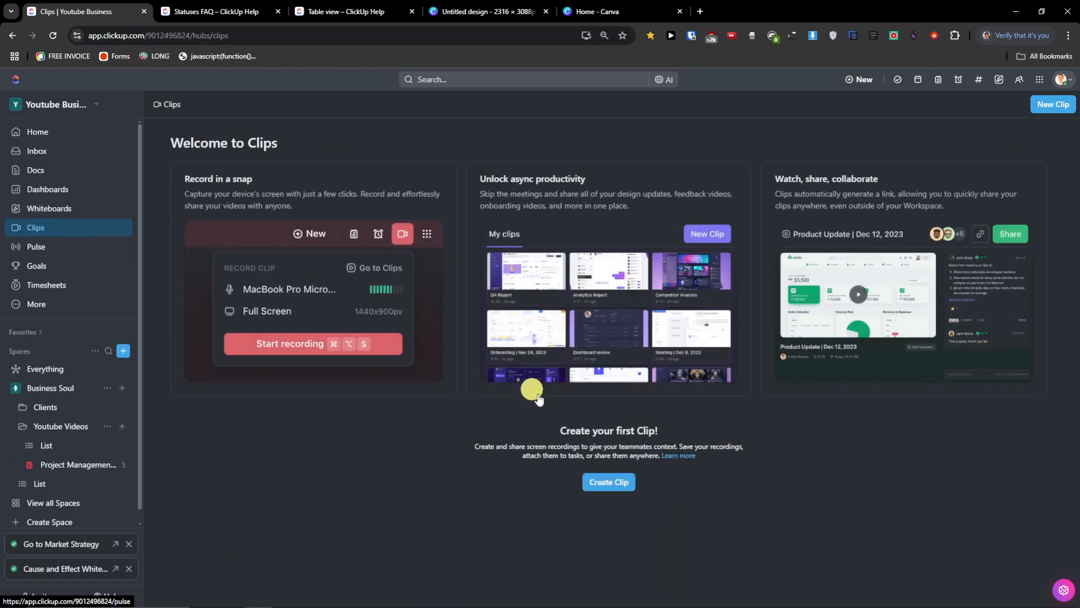
- Record a full-screen clip of Screen 1 with No microphone, then stop it
left_click(601, 485)
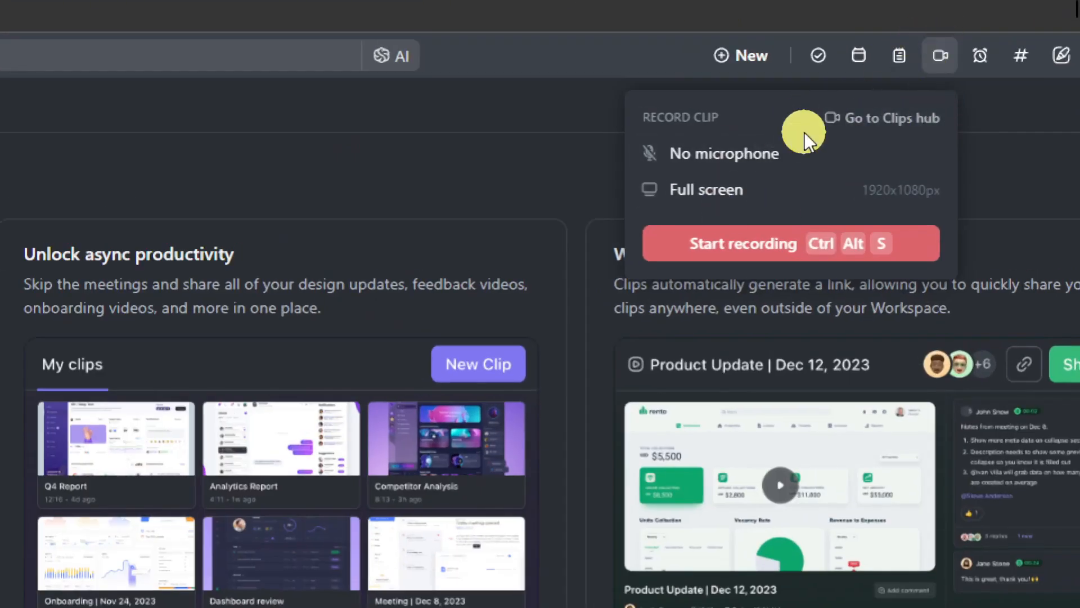
left_click(751, 154)
left_click(752, 154)
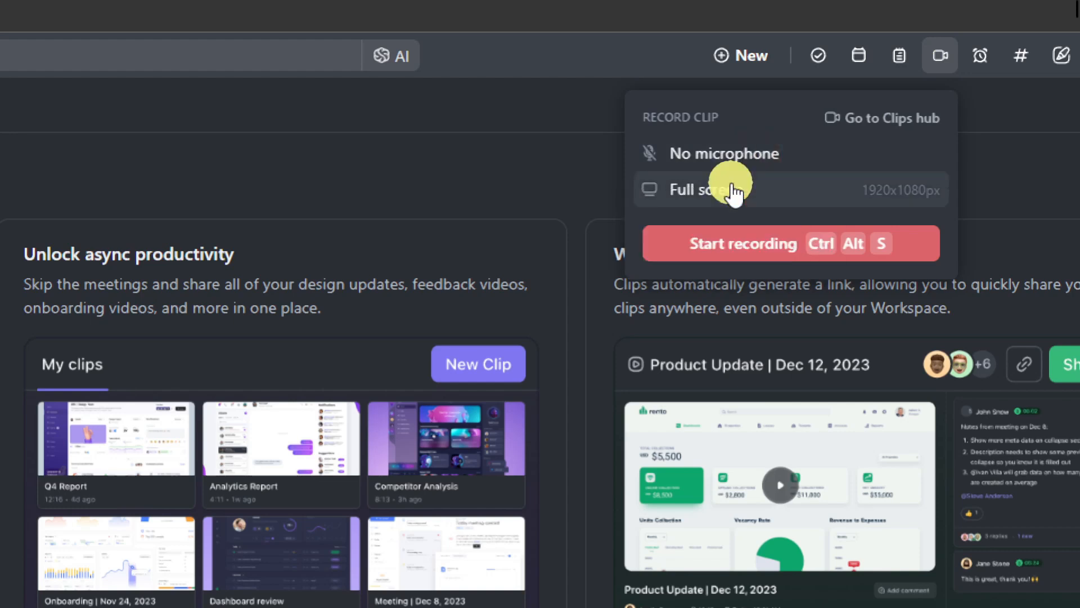
left_click(758, 247)
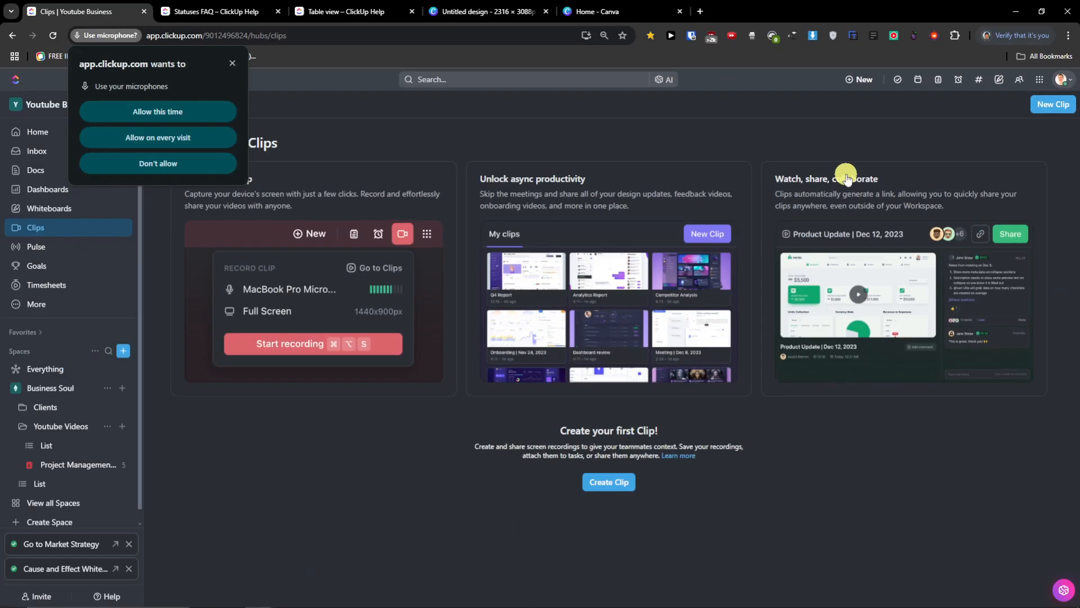
left_click(156, 111)
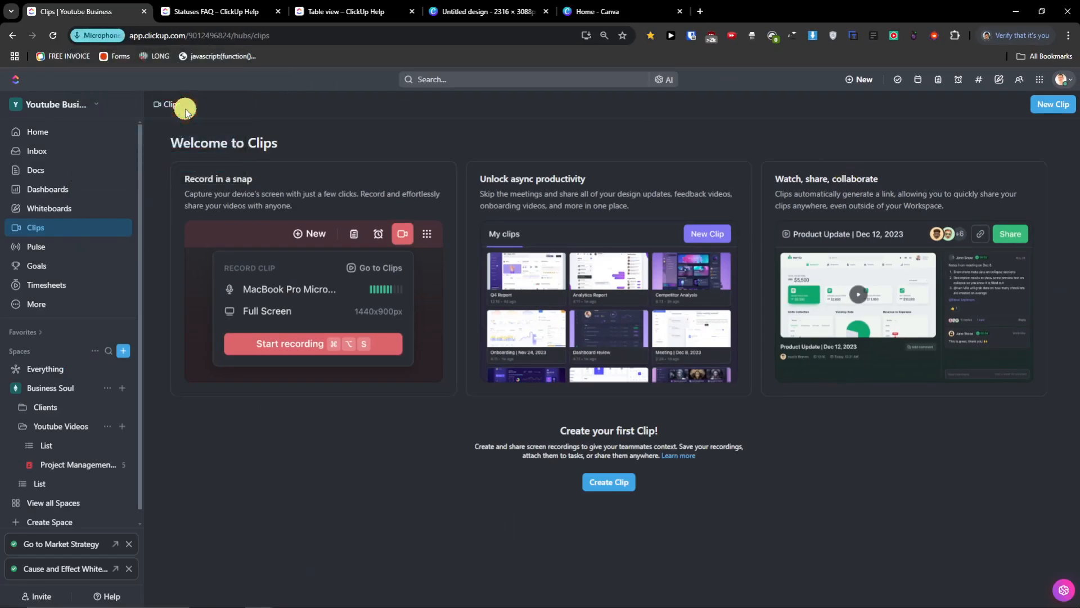
left_click(488, 187)
left_click(637, 352)
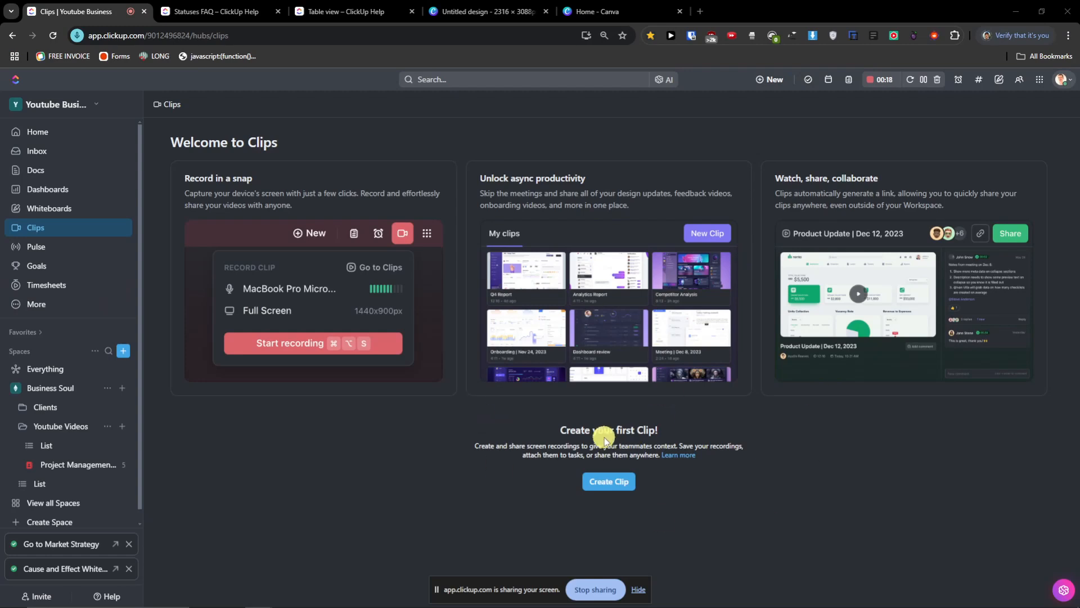
left_click(872, 84)
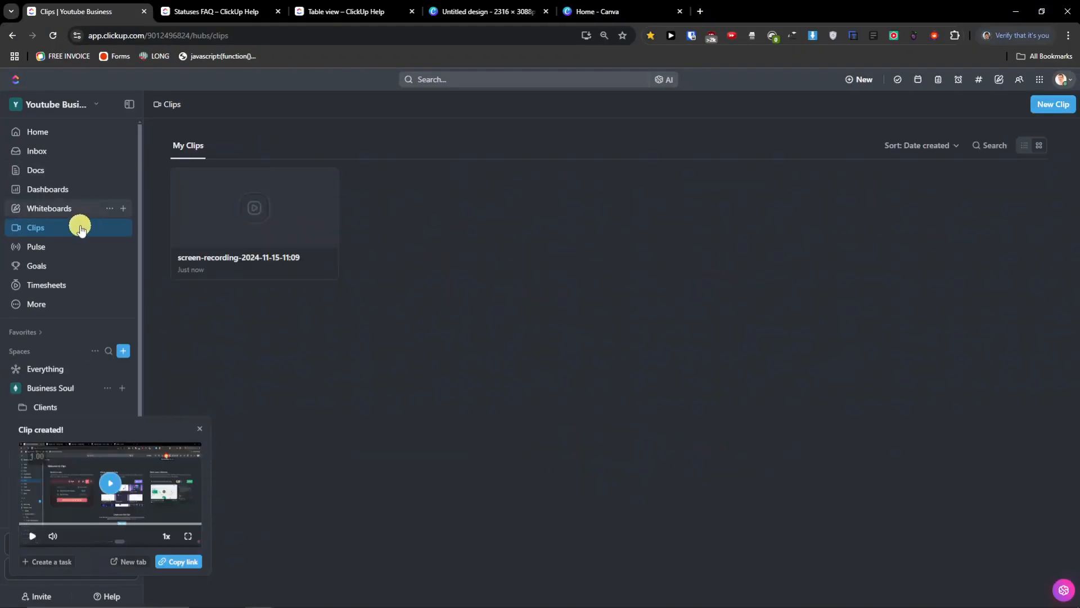
double_click(272, 218)
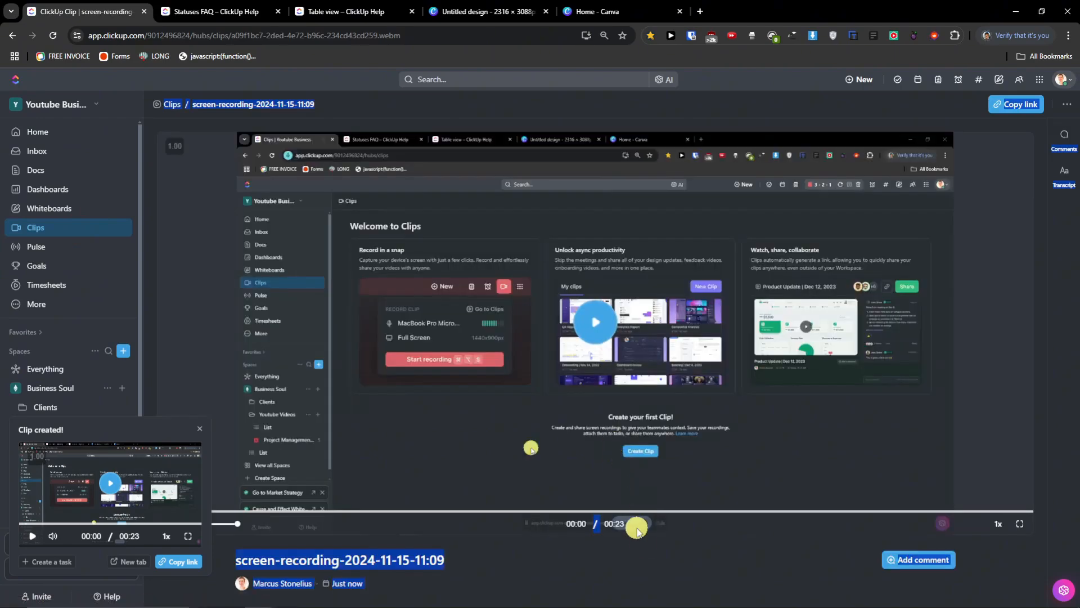
left_click(644, 554)
left_click(200, 428)
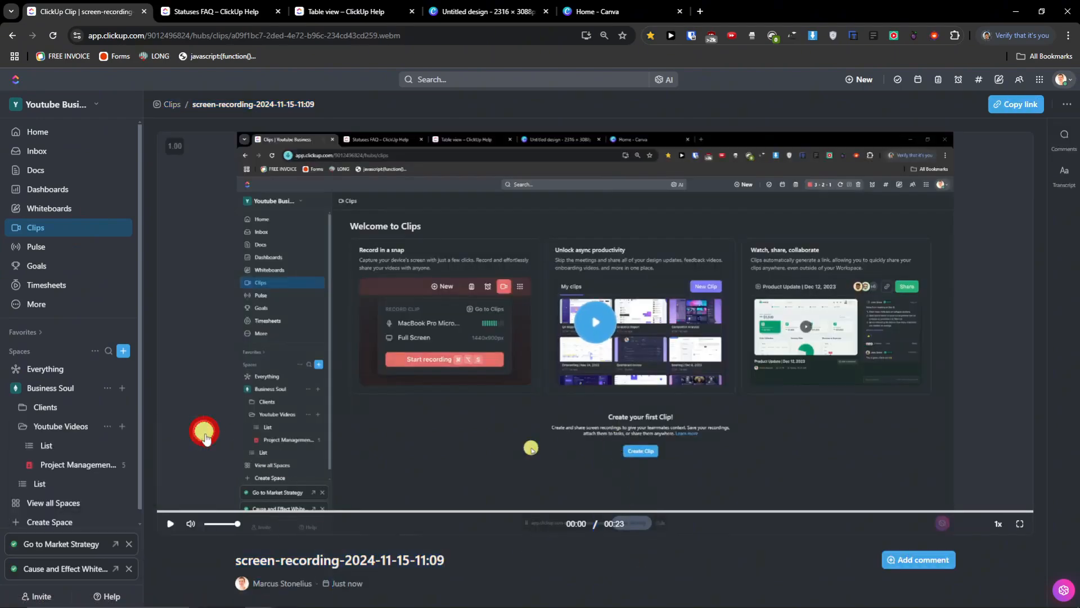
- Play the clip, skipping along the timeline past 00:18, with the volume set to zero
left_click(161, 528)
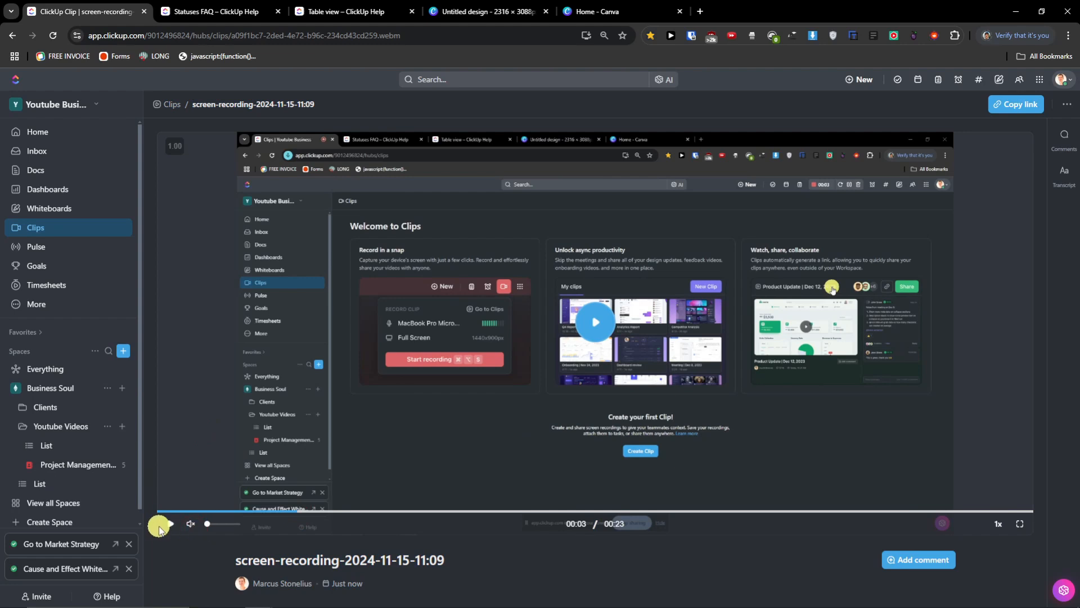
left_click(167, 525)
left_click(411, 513)
left_click(439, 512)
left_click(497, 511)
left_click(572, 512)
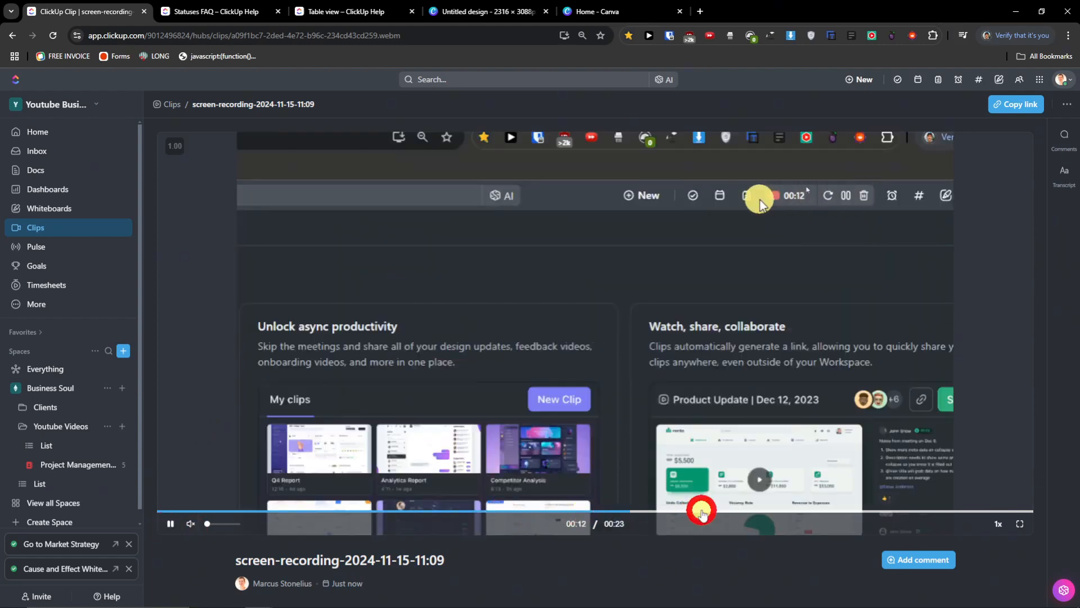
left_click(823, 512)
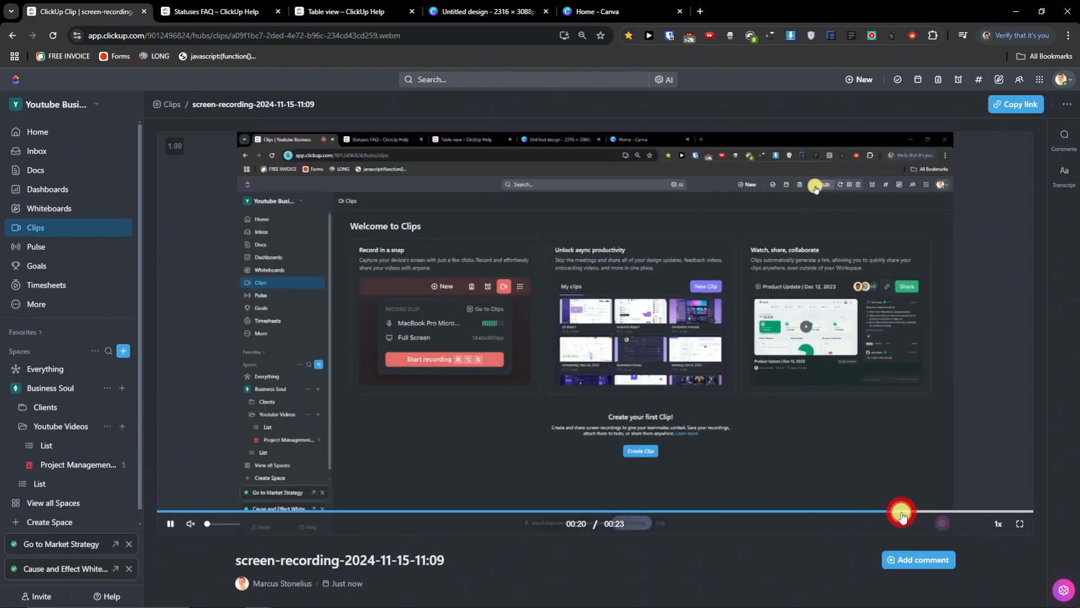
left_click(224, 526)
left_click_drag(223, 531, 174, 525)
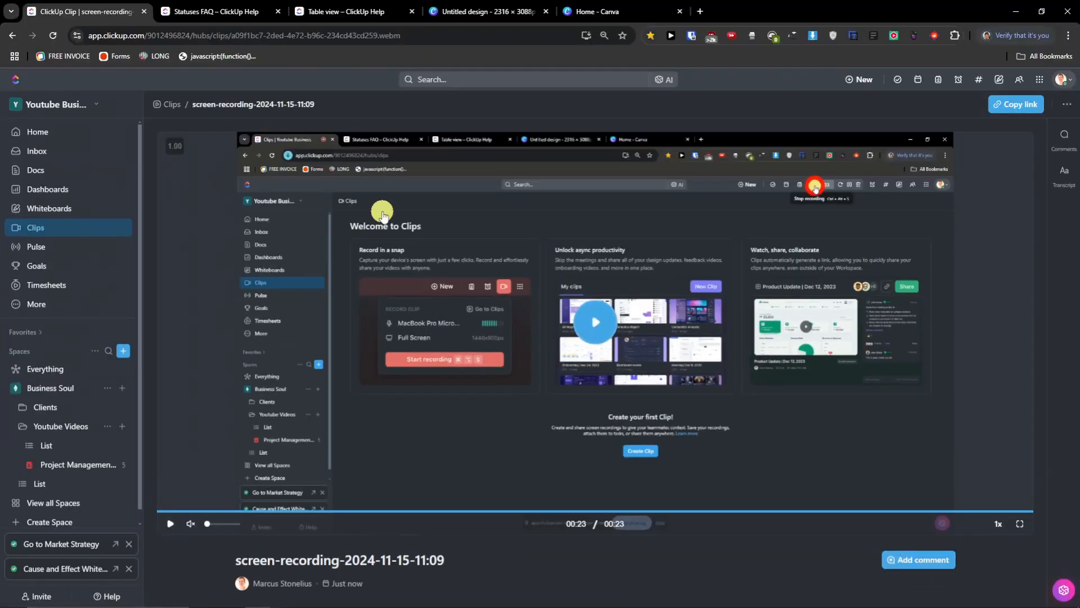
- Browse Pulse's people-online chart, then open My timesheet for Nov 10 - Nov 16
left_click(80, 249)
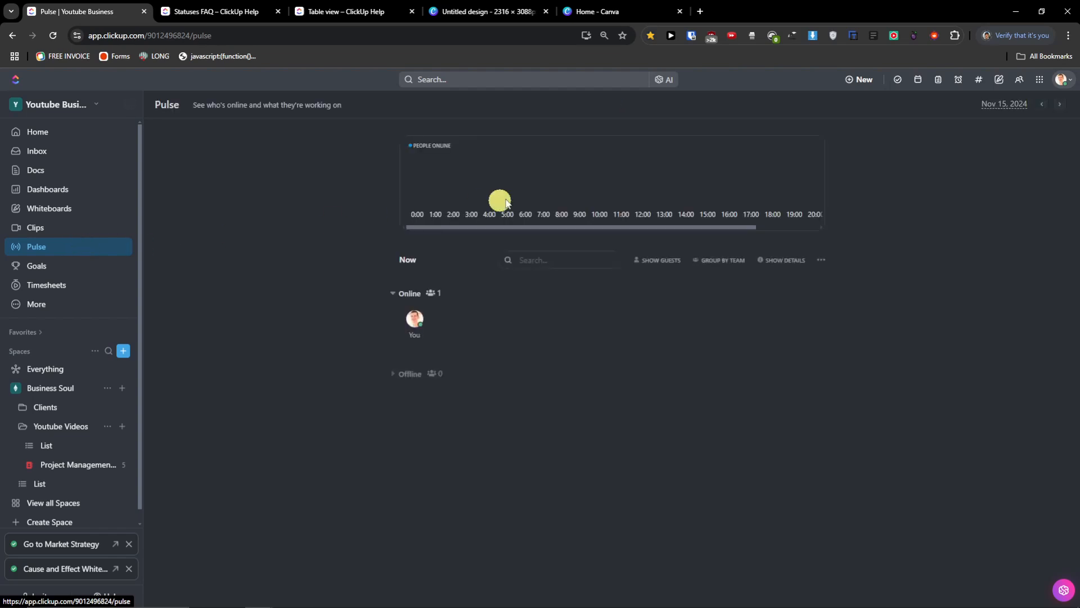
left_click_drag(419, 226, 369, 217)
left_click_drag(193, 106, 360, 110)
left_click_drag(495, 227, 592, 233)
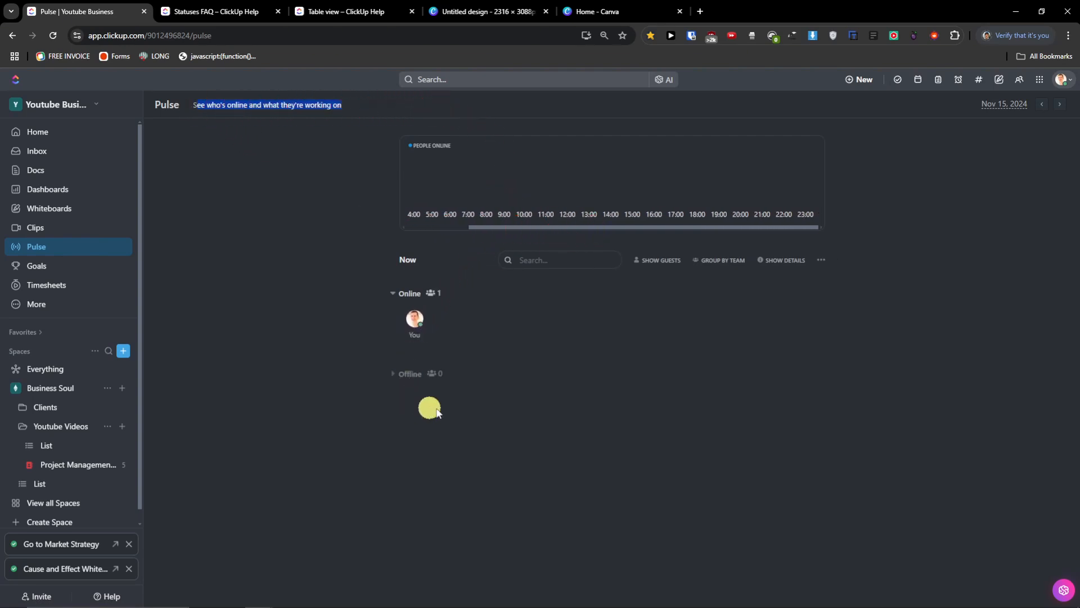
left_click_drag(519, 227, 444, 228)
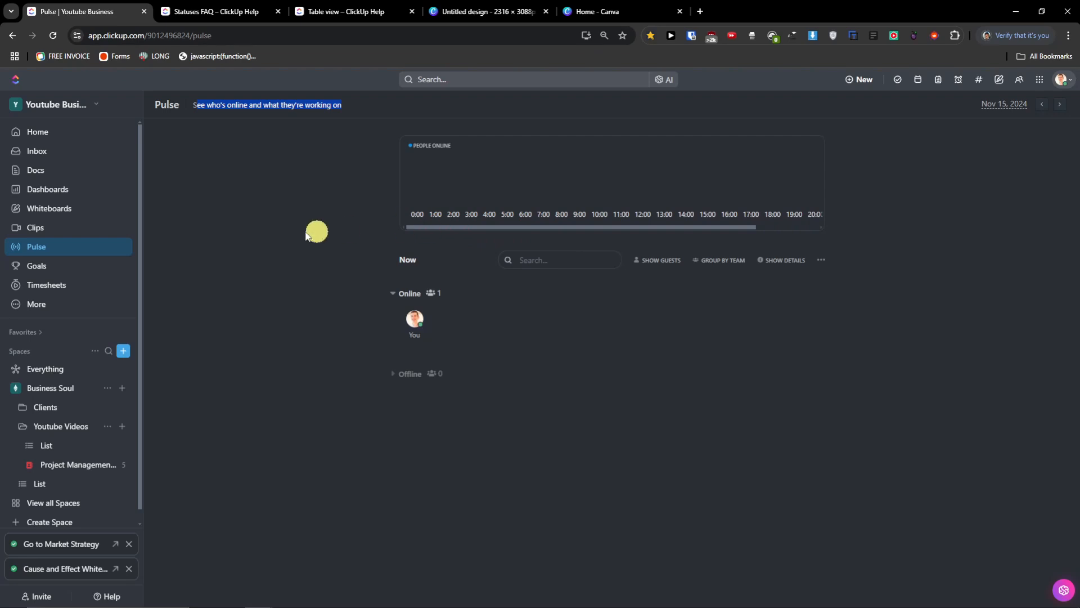
left_click(60, 290)
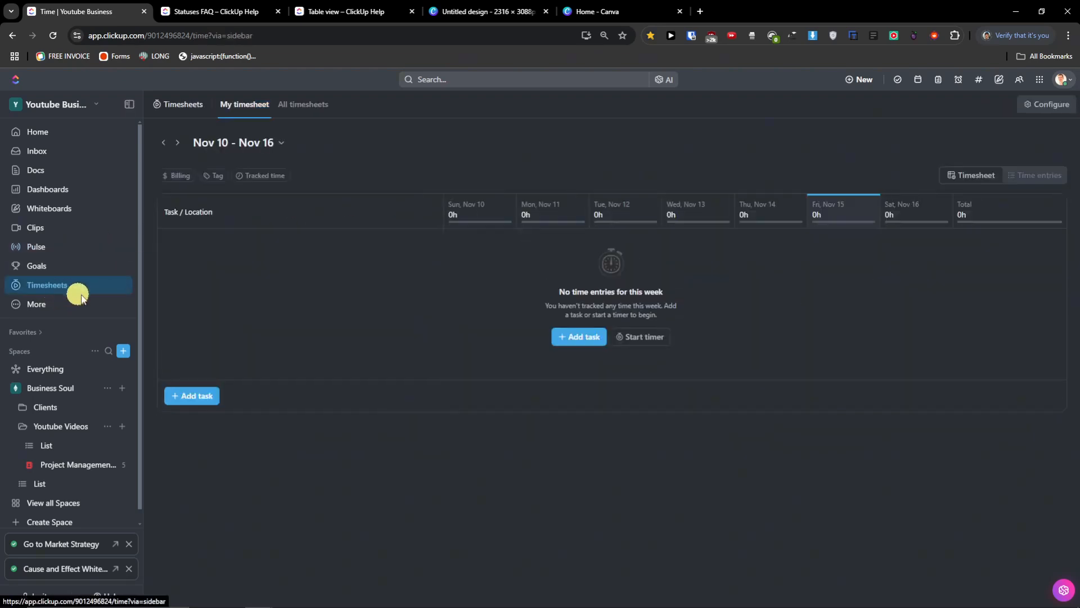
- Add Asana Tutorial Video, 1 and Write a script as rows on My timesheet
left_click(300, 108)
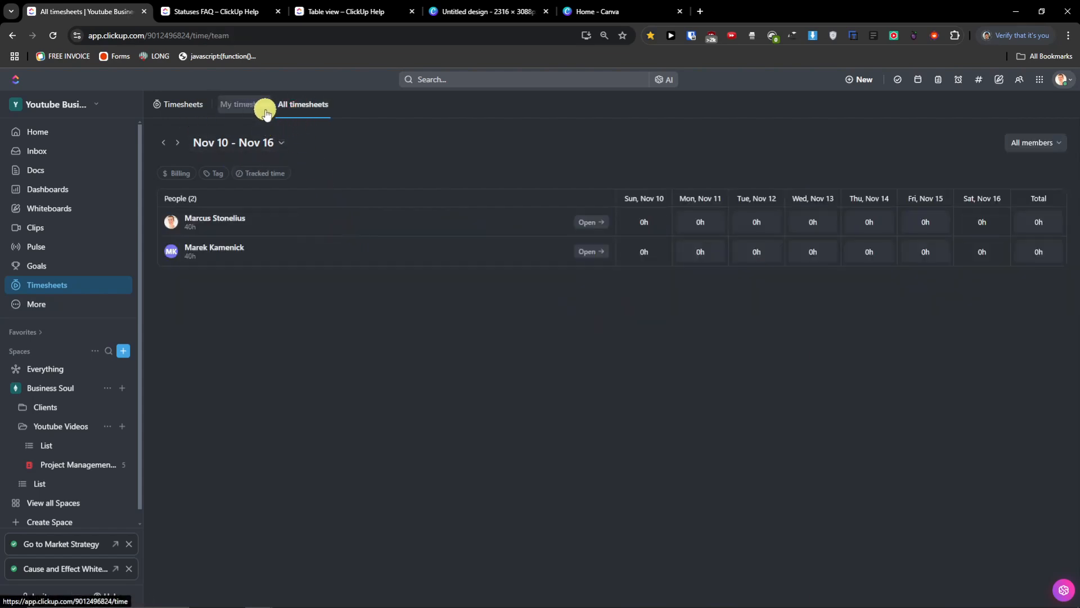
left_click(260, 111)
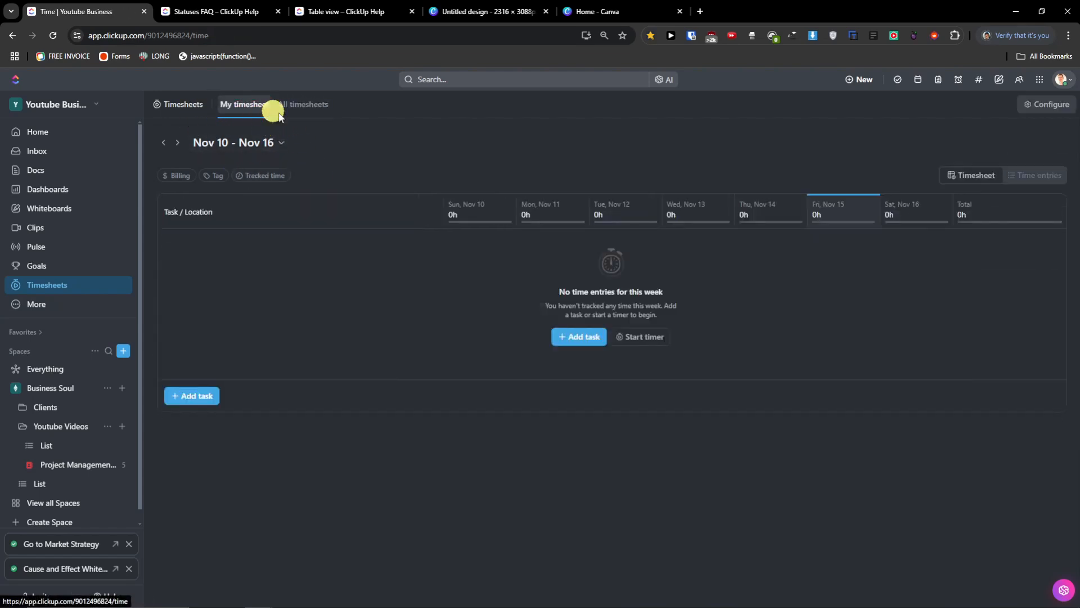
left_click(580, 342)
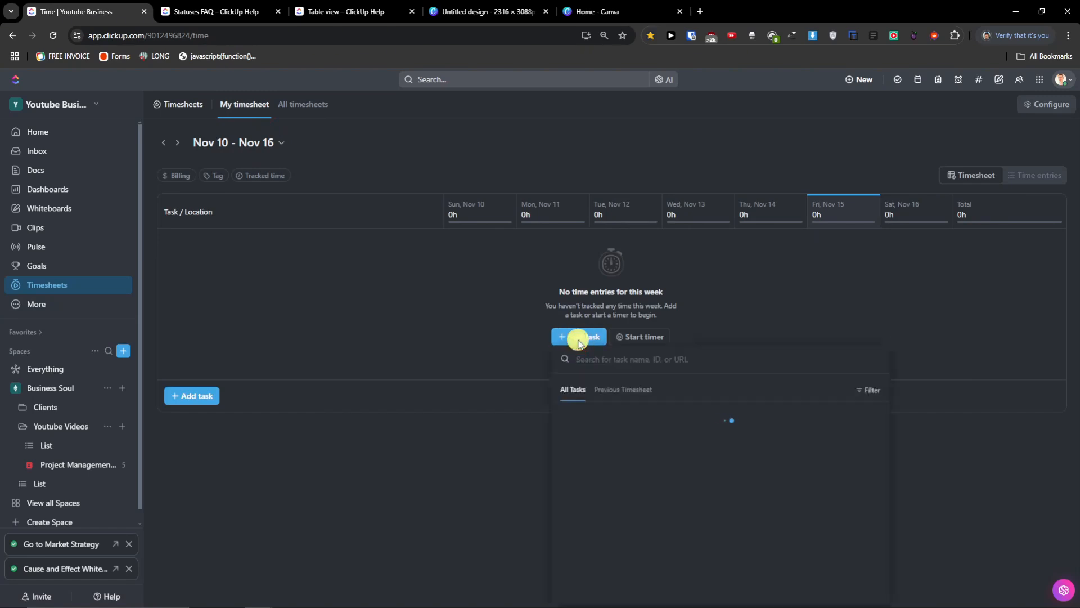
left_click(869, 451)
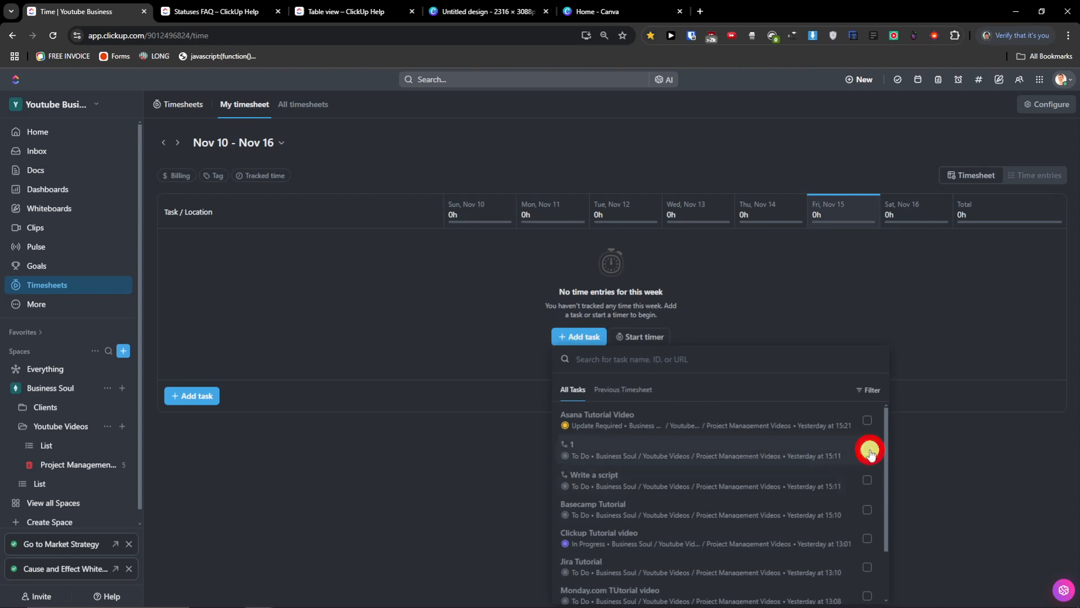
left_click(867, 419)
left_click(867, 480)
left_click(861, 588)
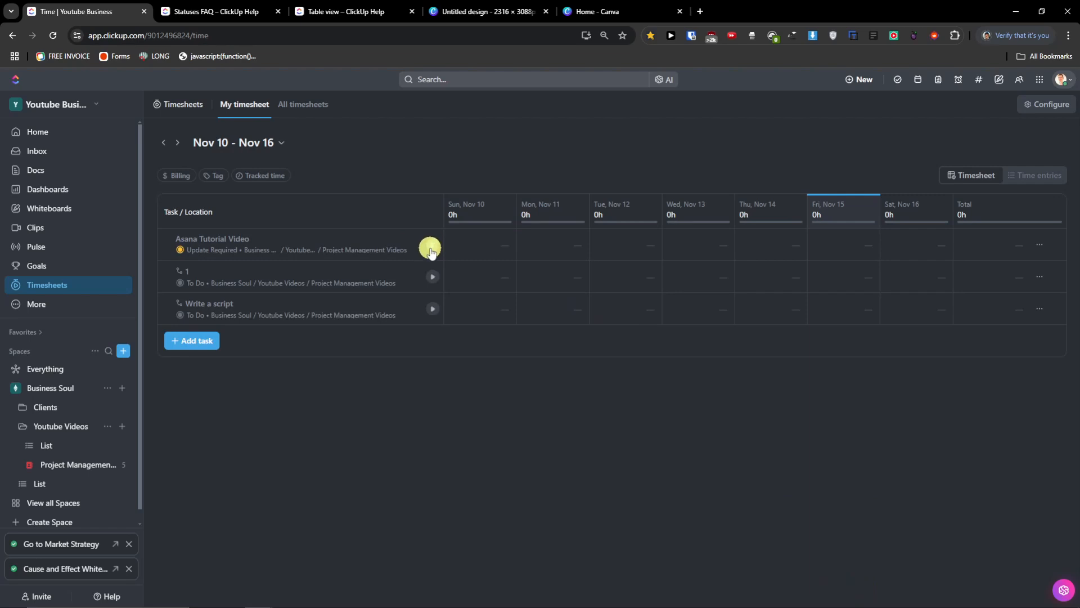
mouse_move(782, 216)
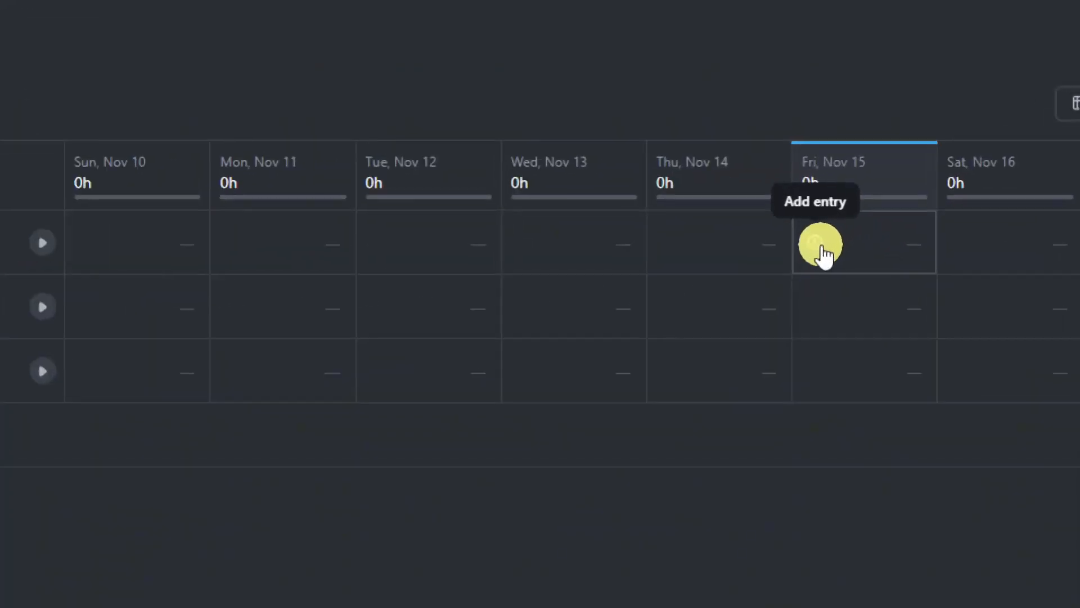
- Log a 1h entry for Asana Tutorial Video on Fri, Nov 15, toggling billable
left_click(821, 246)
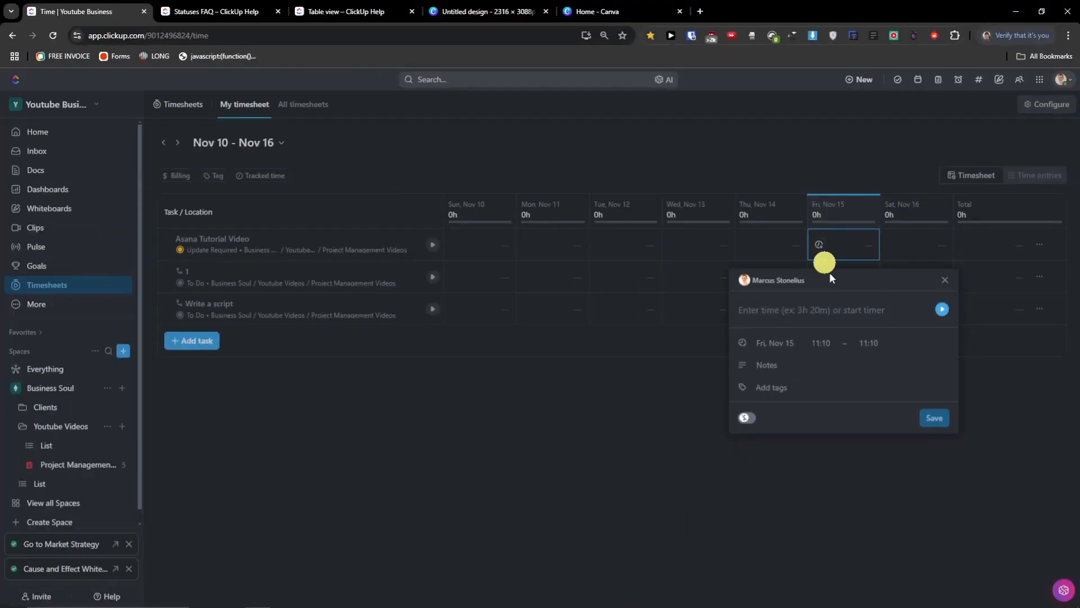
left_click(892, 319)
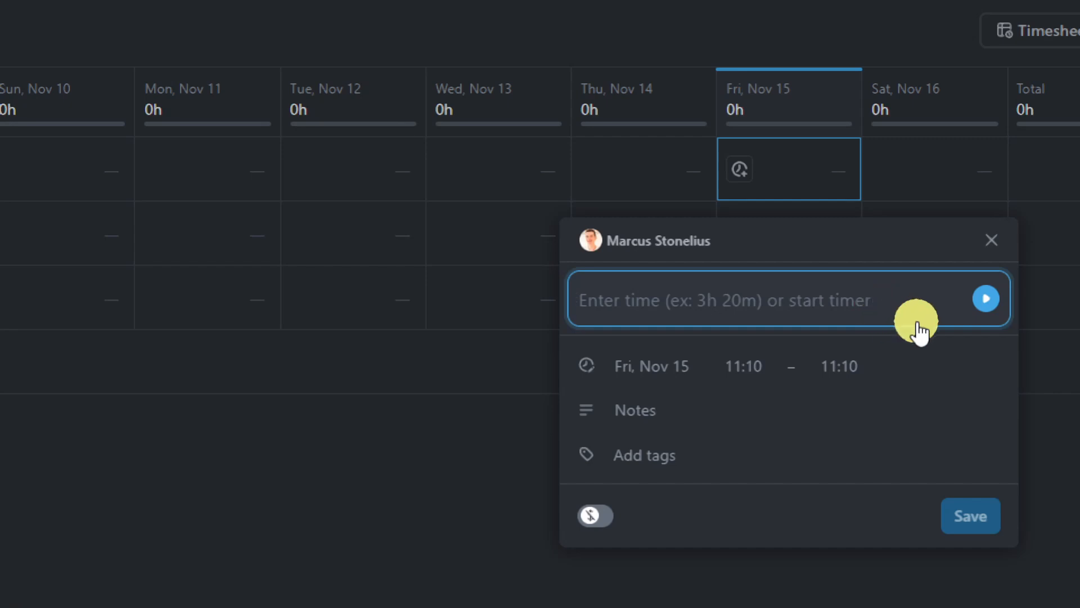
type("1")
left_click(668, 360)
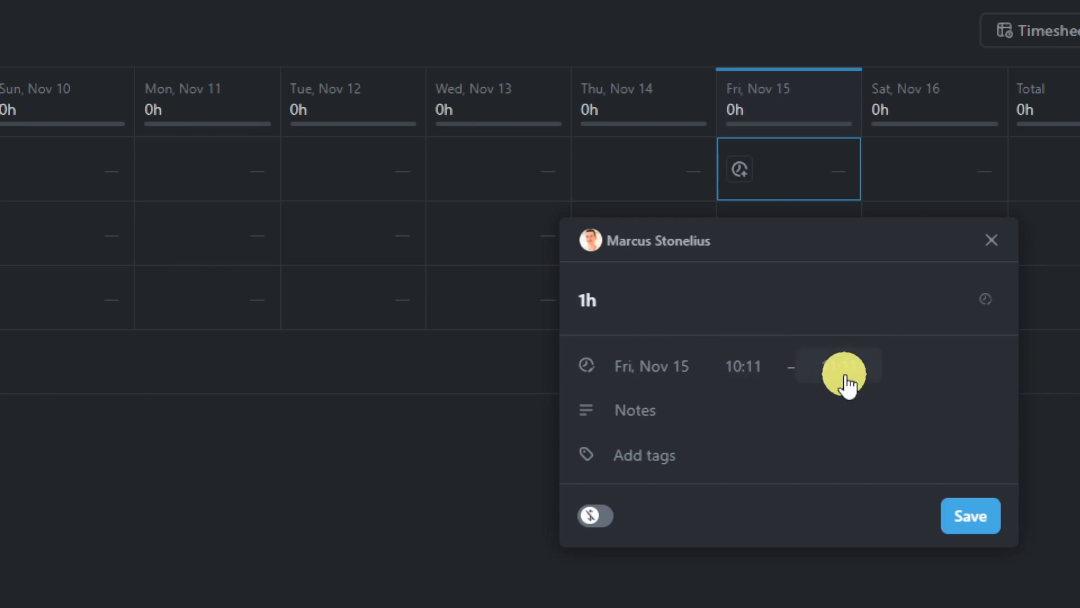
left_click(600, 531)
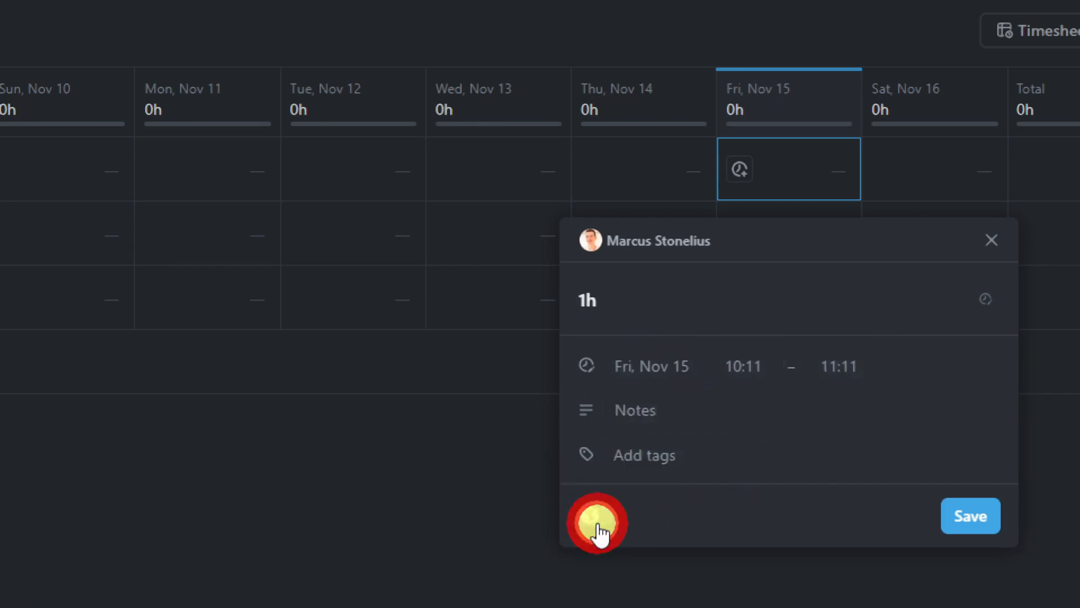
left_click(988, 524)
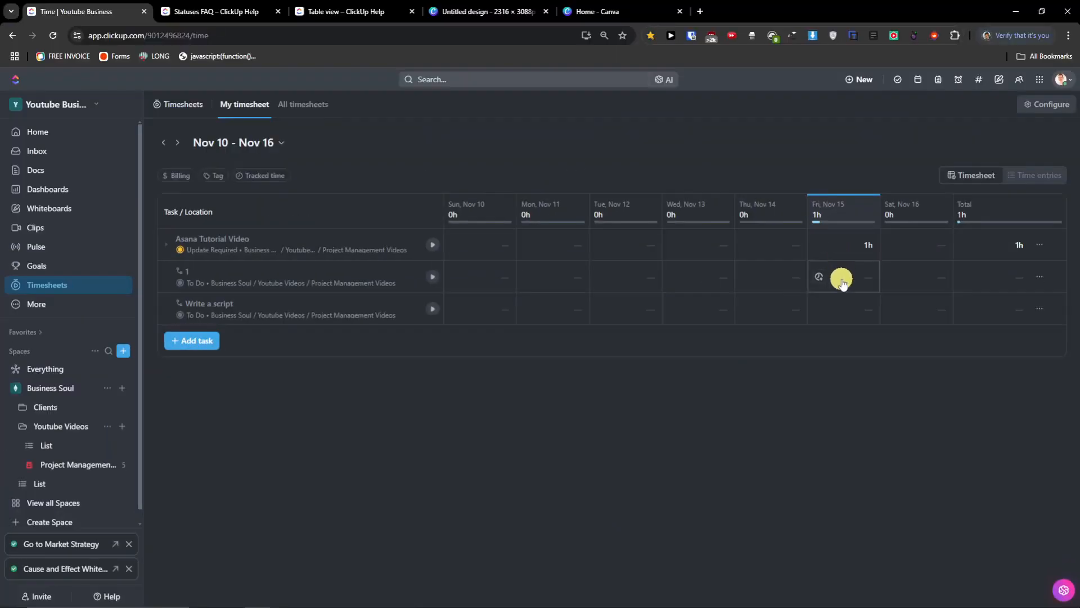
- Time task 1 for about a minute, stop the timer and close Track Time
left_click(433, 281)
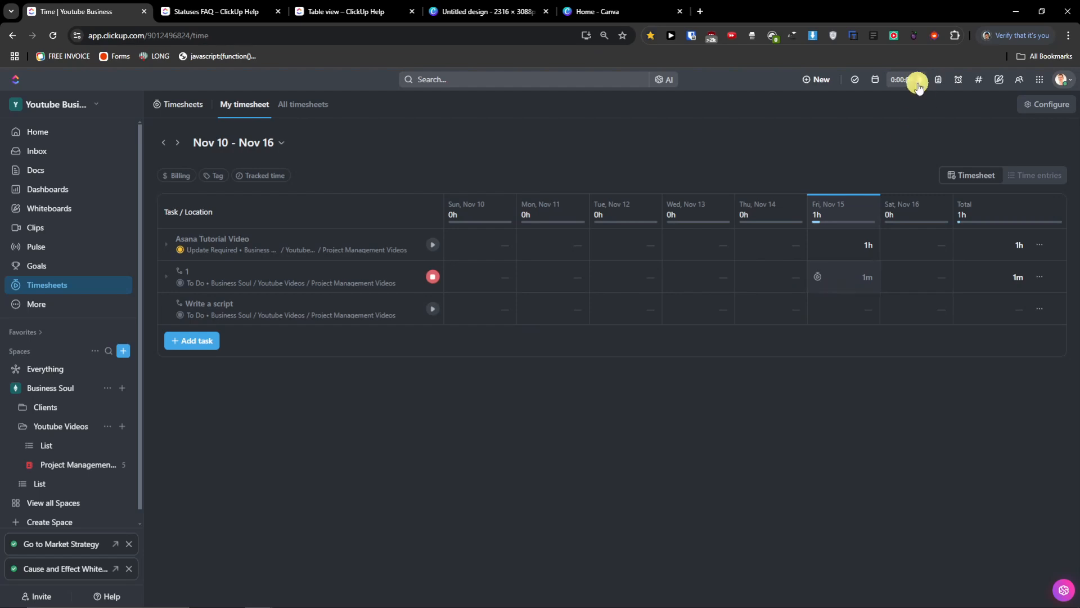
left_click(908, 85)
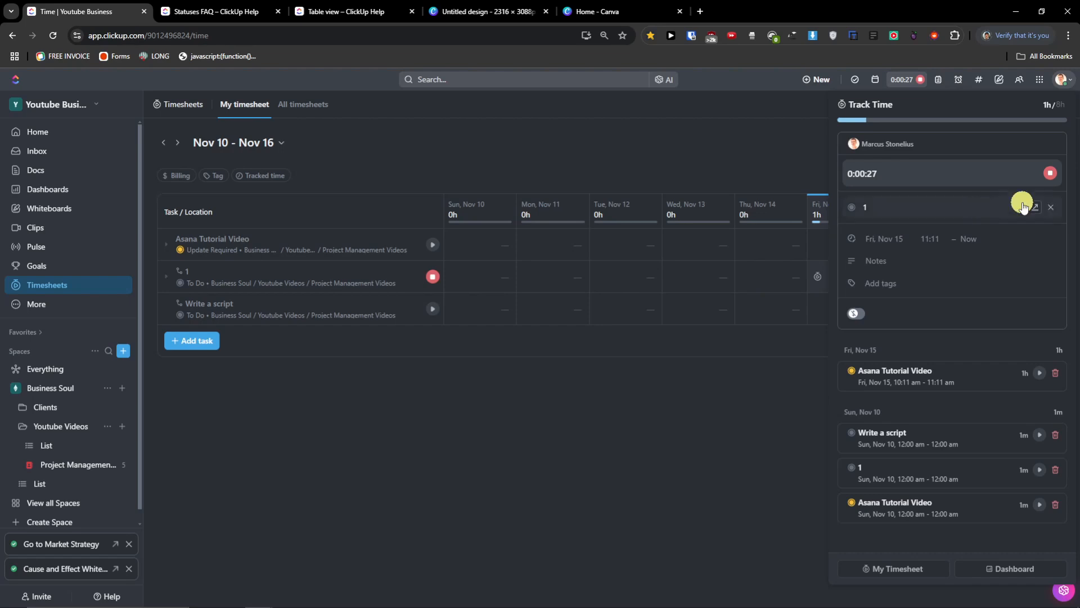
left_click(1053, 177)
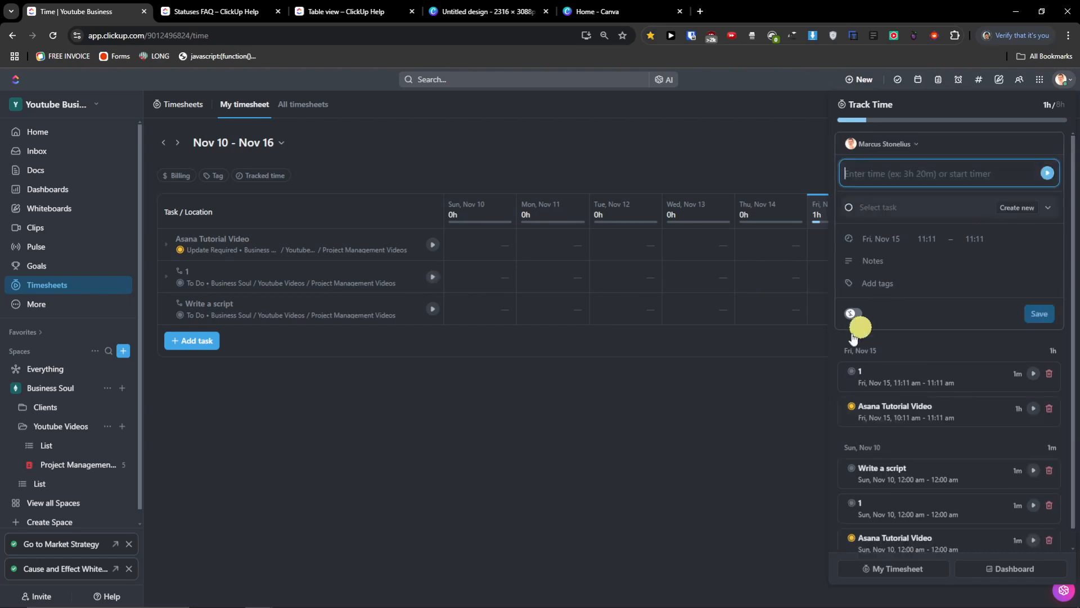
left_click(784, 381)
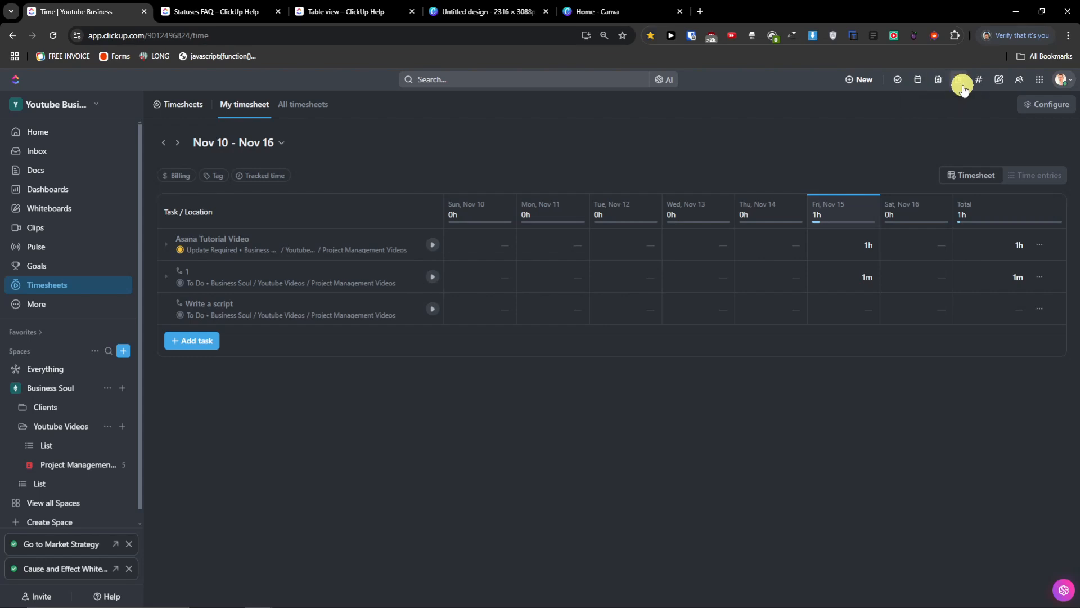
left_click(1036, 83)
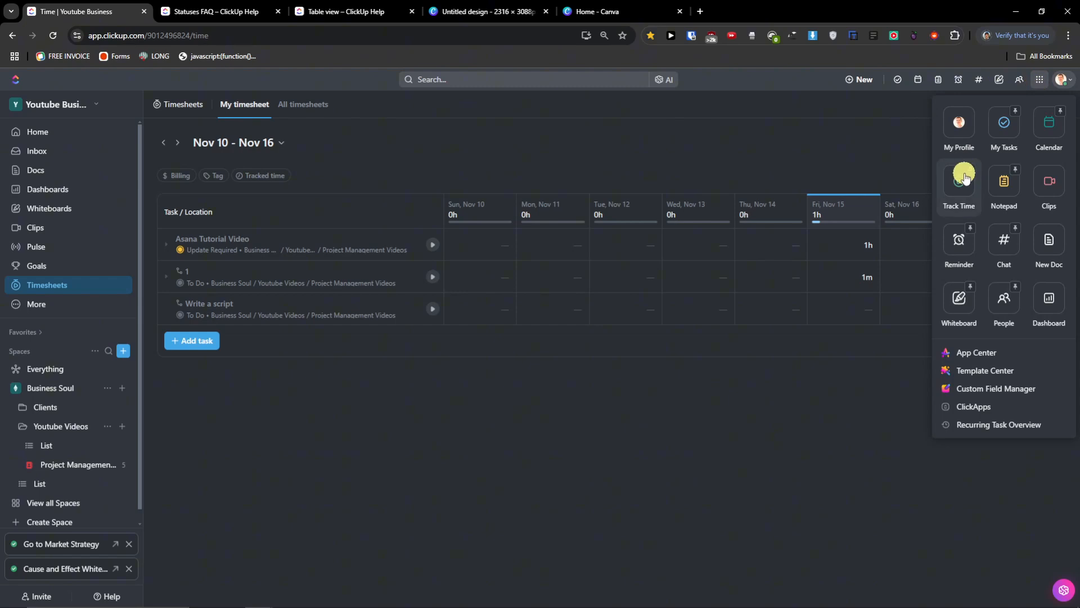
left_click(968, 179)
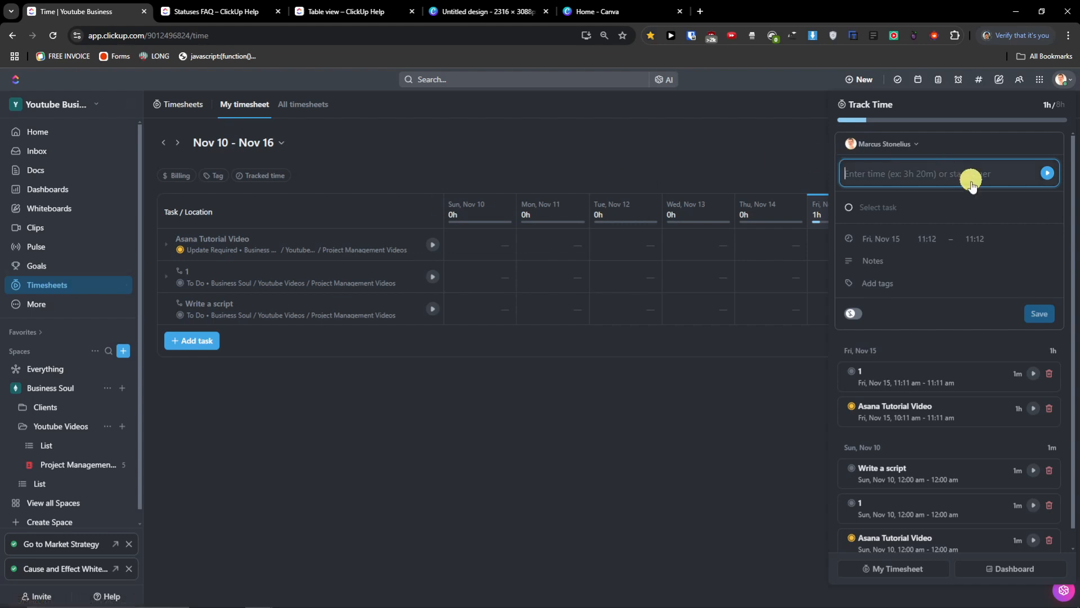
left_click(1040, 79)
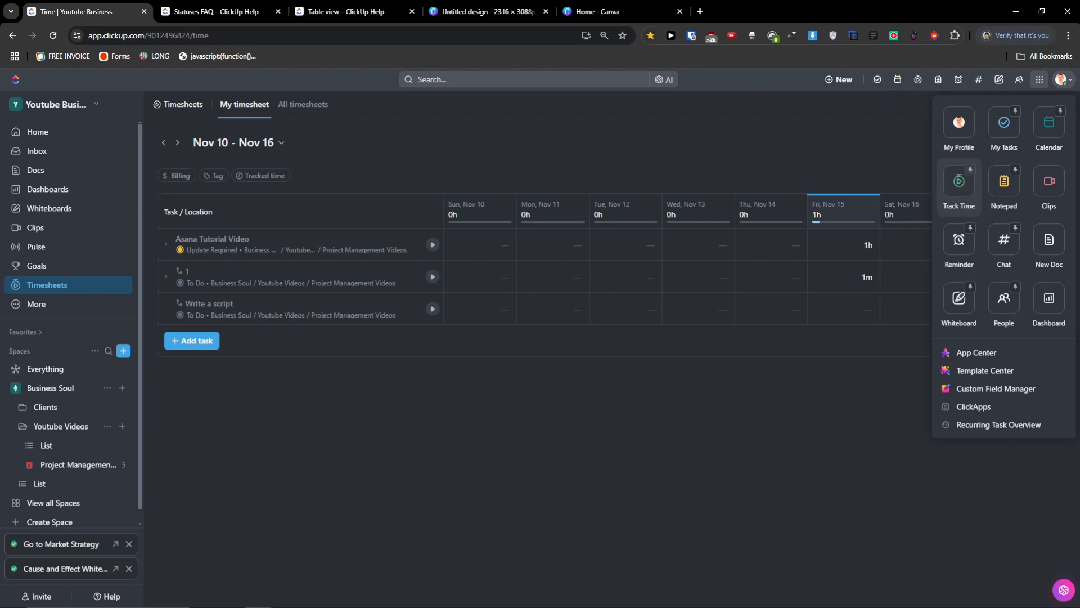
key("alt+Tab")
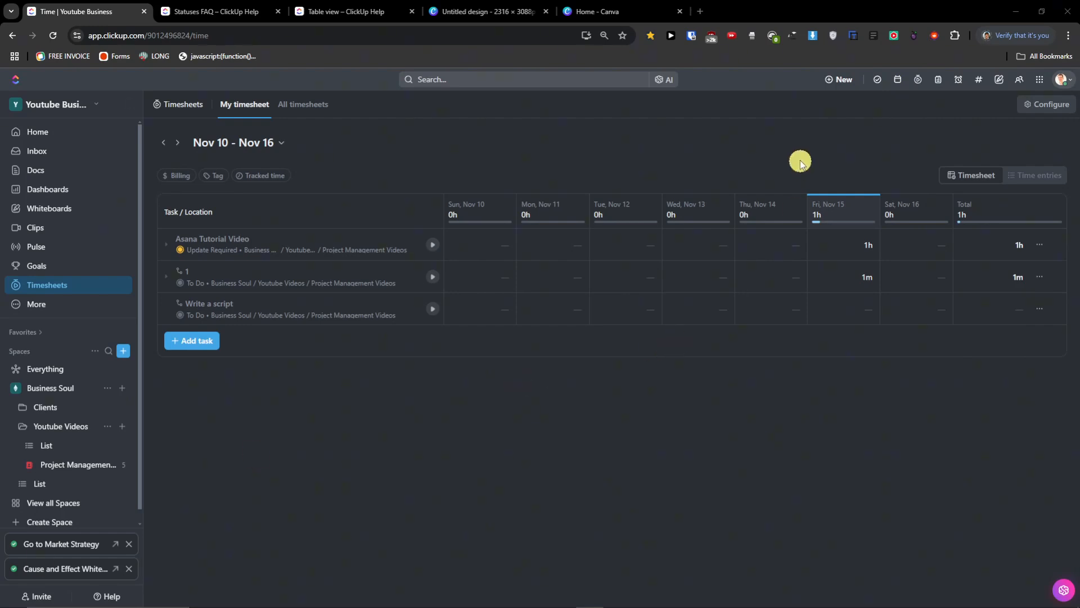
- Start a new task named "this is just a task" in the List location
left_click(847, 81)
left_click(844, 84)
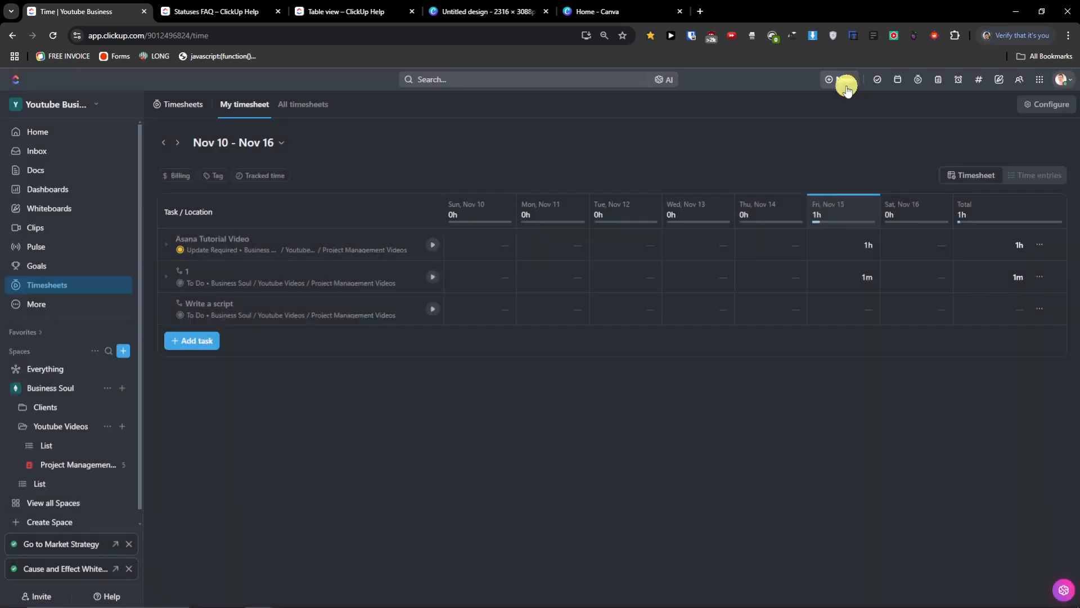
left_click(843, 85)
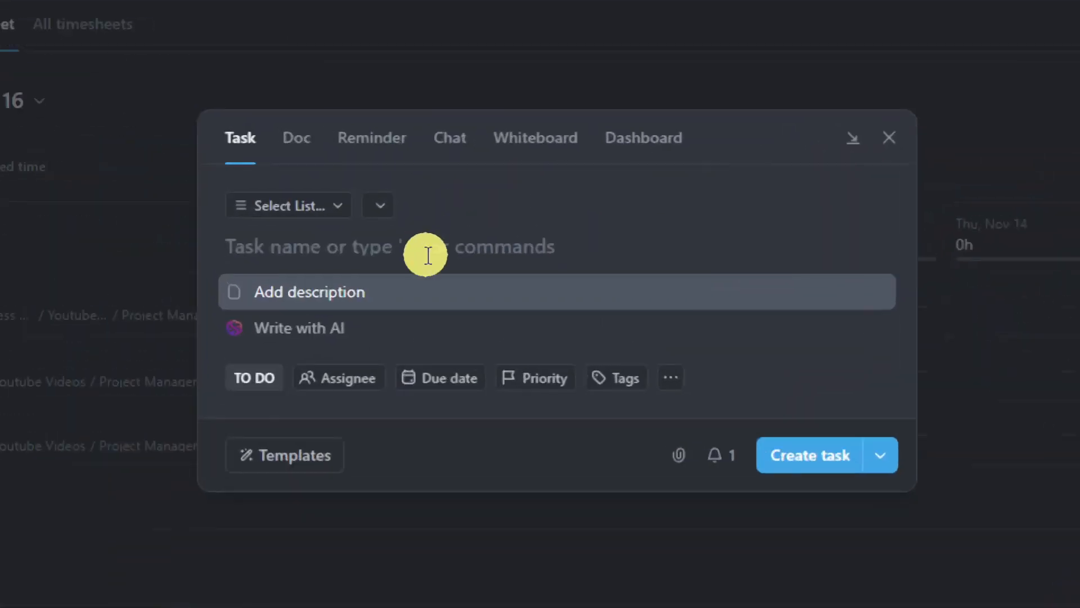
left_click(428, 255)
left_click(289, 205)
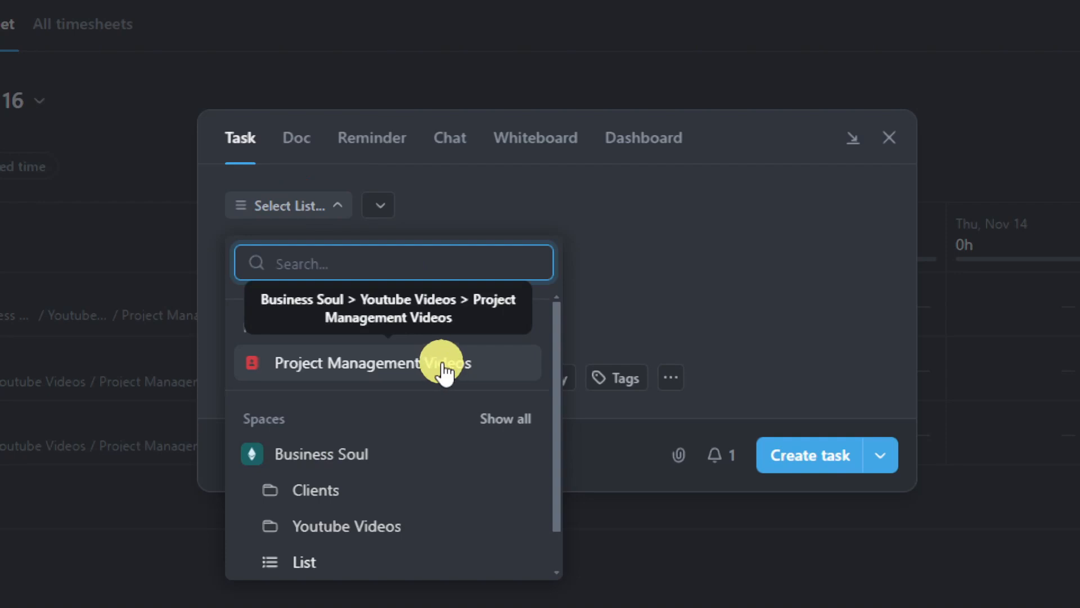
scroll(380, 395, "down", 1)
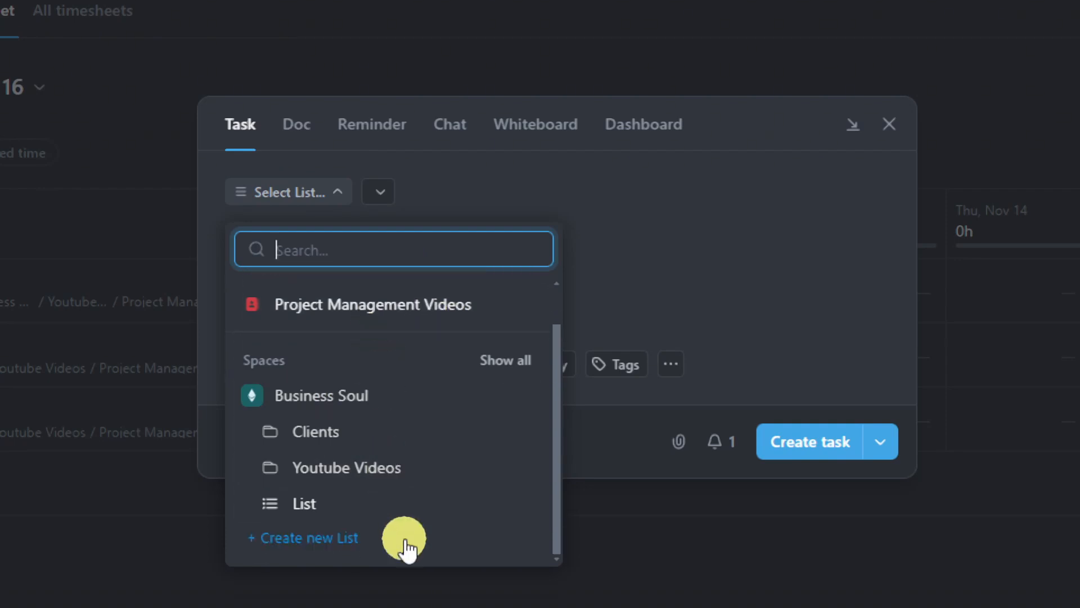
left_click(411, 507)
left_click(423, 234)
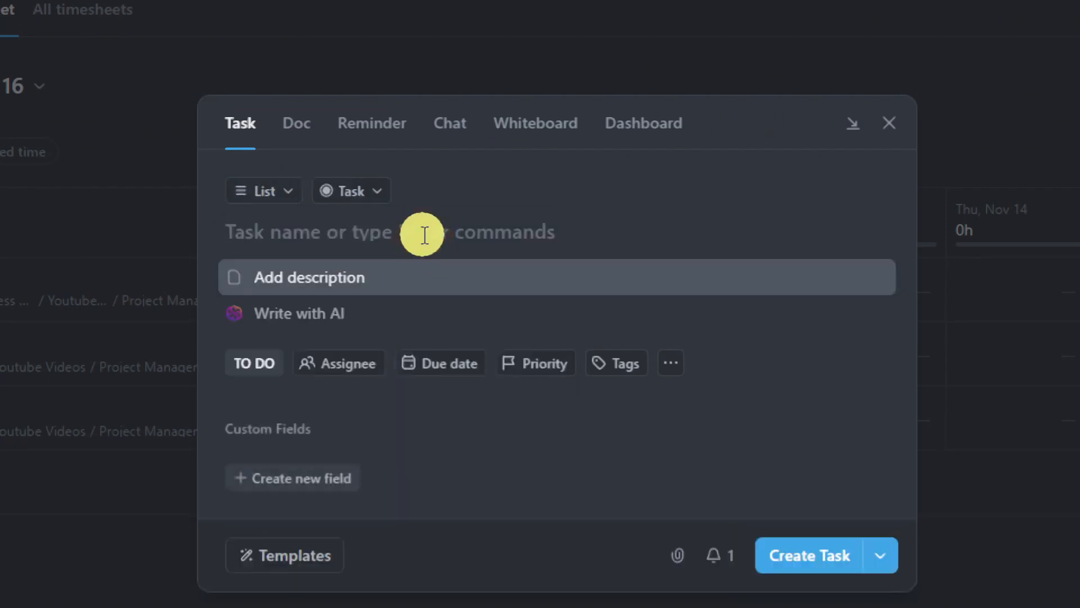
type("this is just a task")
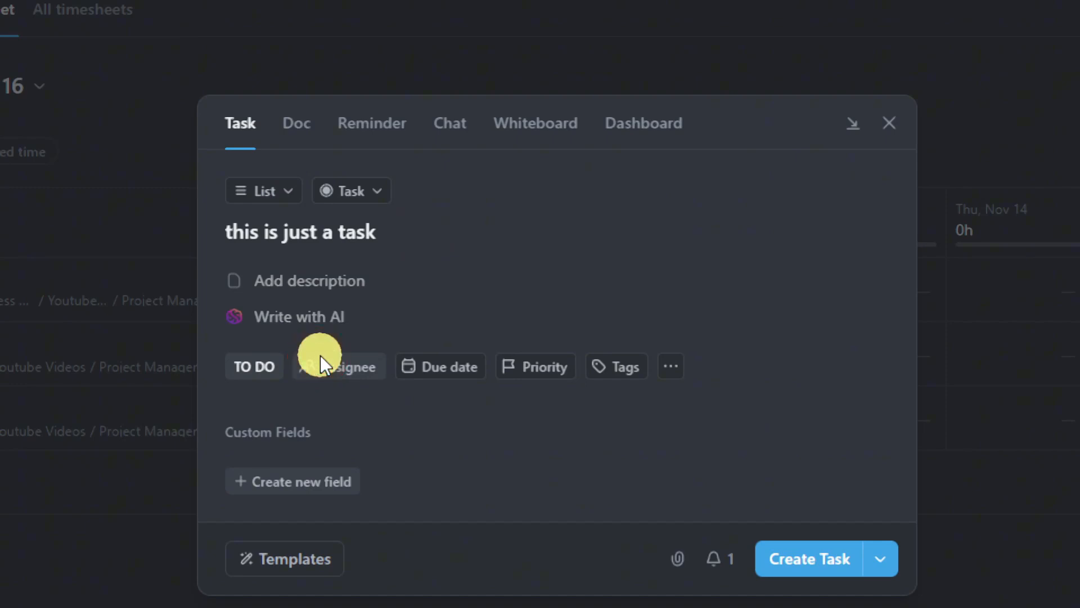
- Browse extra properties, custom field types and task types, then switch the form to Doc
left_click(684, 370)
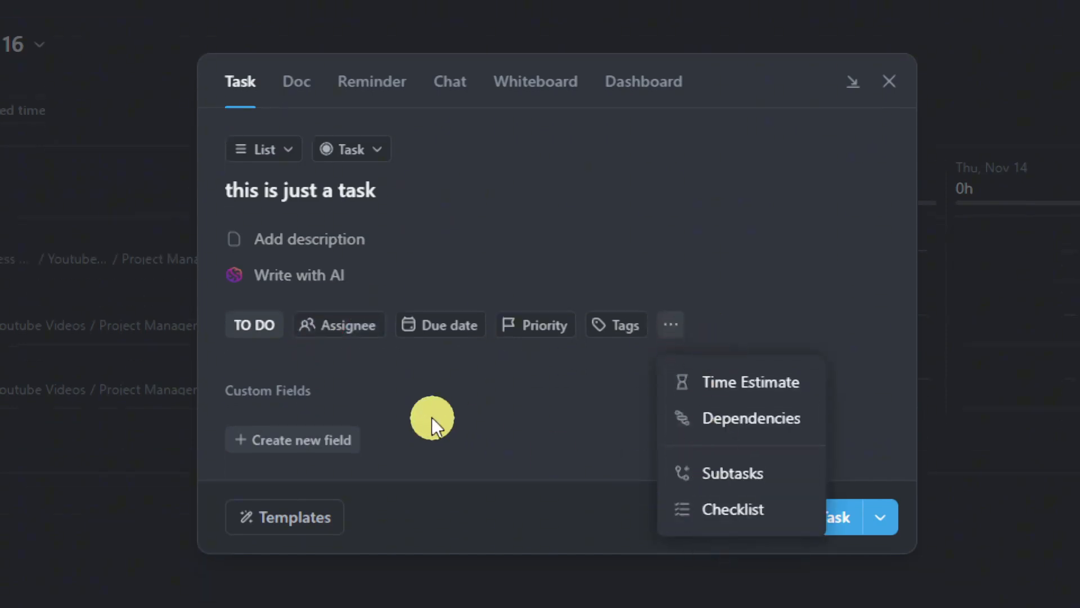
left_click(296, 360)
left_click(292, 448)
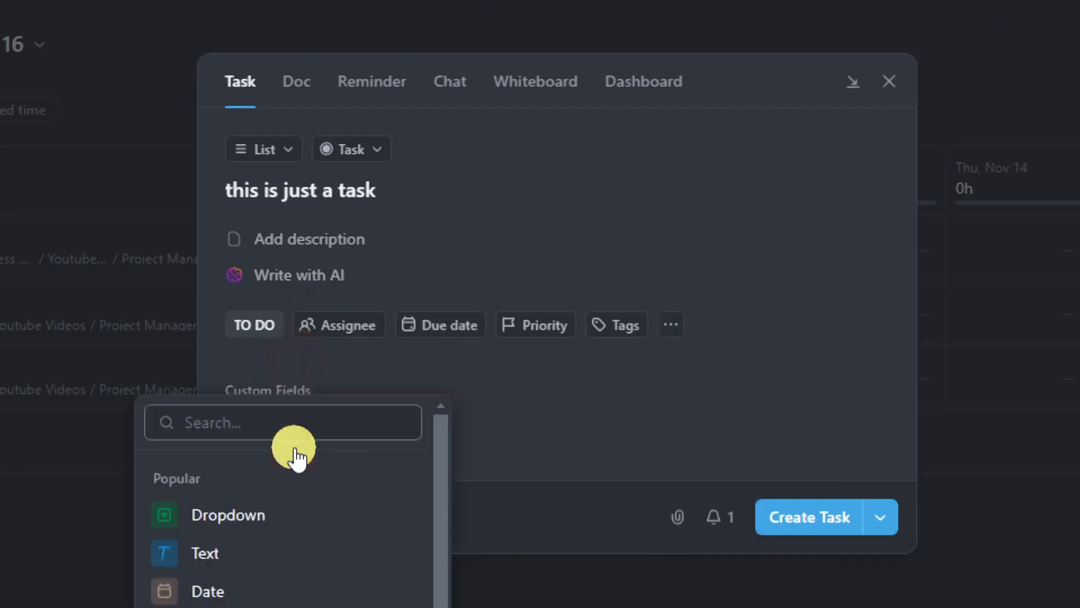
scroll(321, 517, "down", 6)
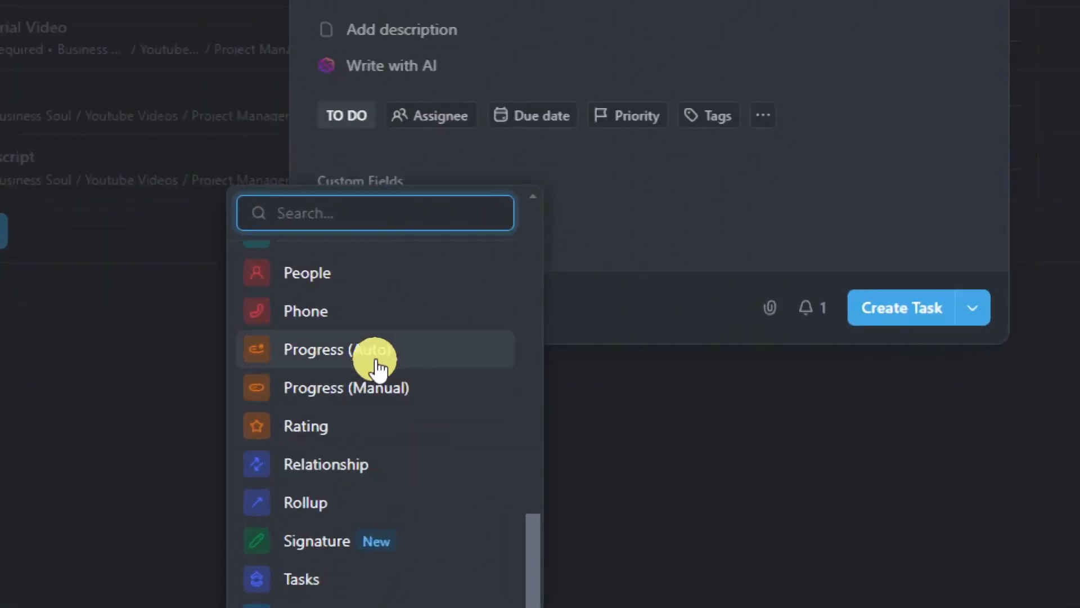
scroll(376, 363, "up", 6)
left_click(660, 167)
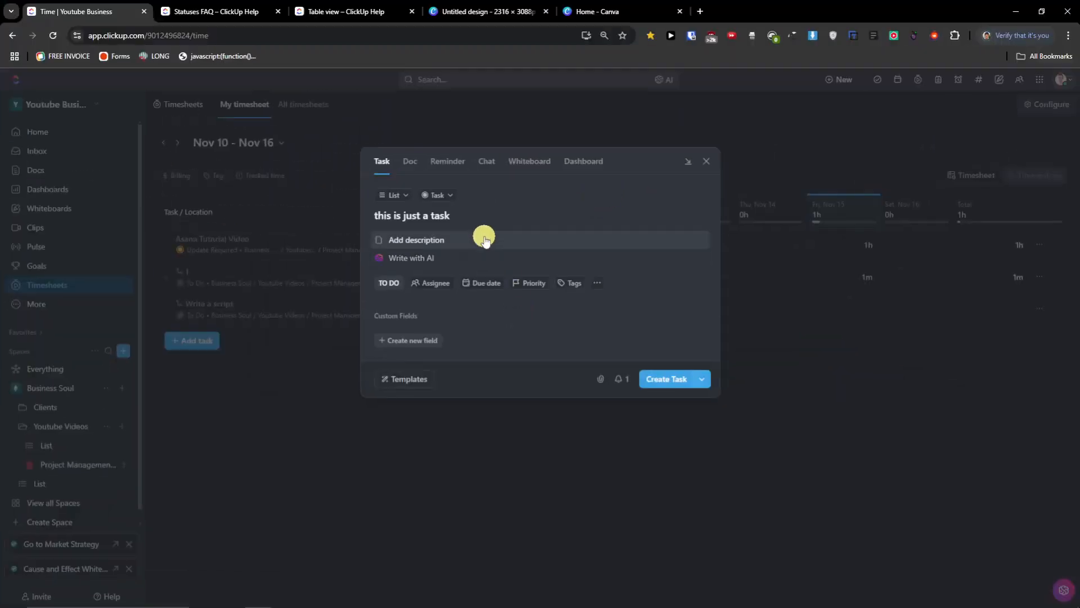
left_click(447, 193)
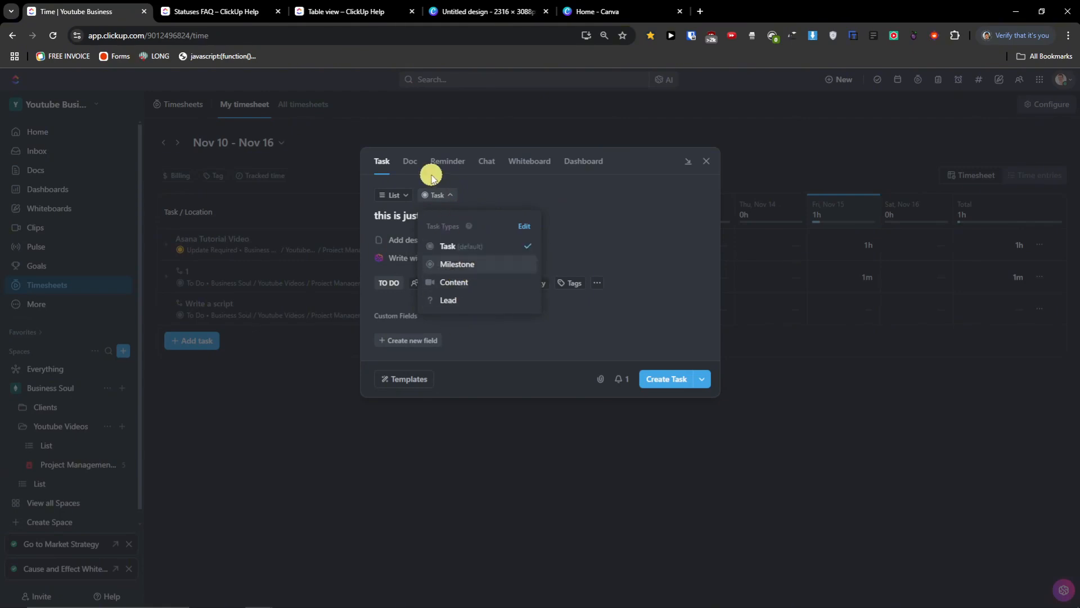
left_click(413, 172)
left_click(411, 170)
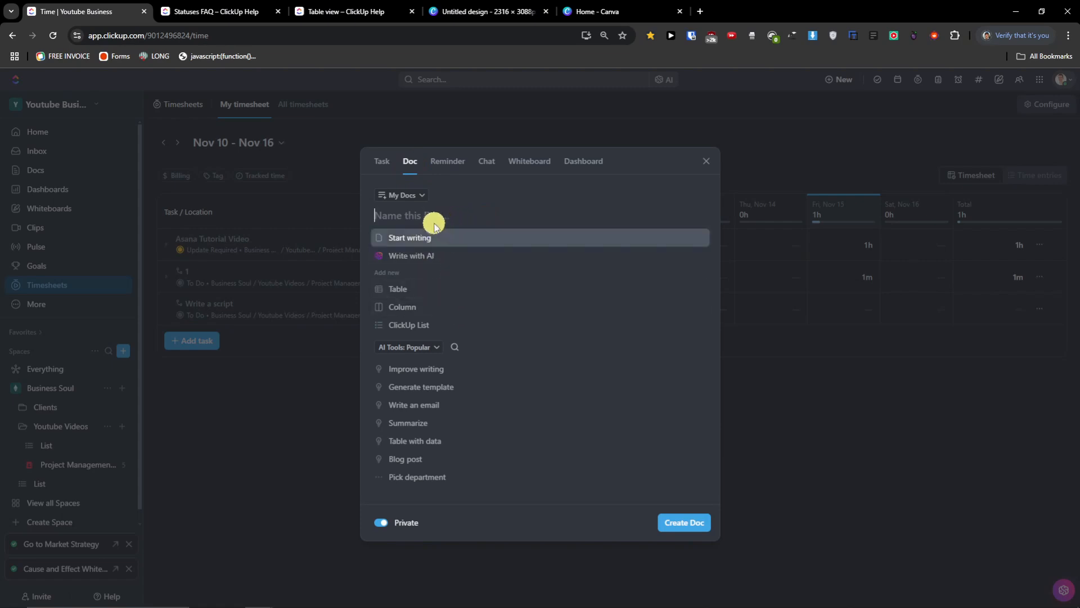
- Start writing the Doc body, then switch the create dialog to its Reminder form
left_click(429, 237)
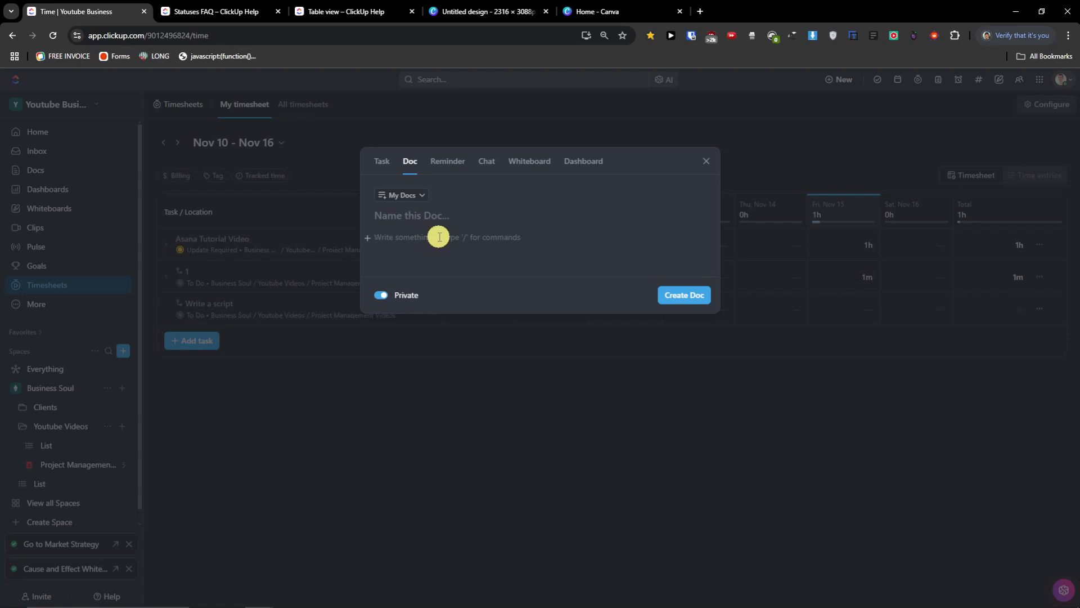
left_click(457, 163)
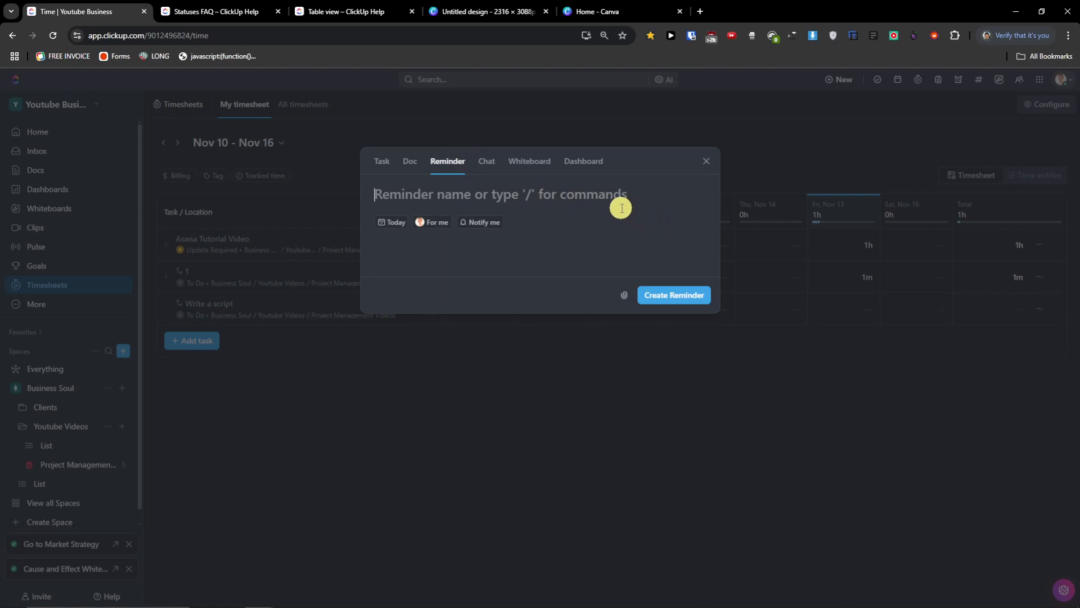
- Name the reminder 'Call my mom' and set its due date to tomorrow, the 16th
type("Call my mom")
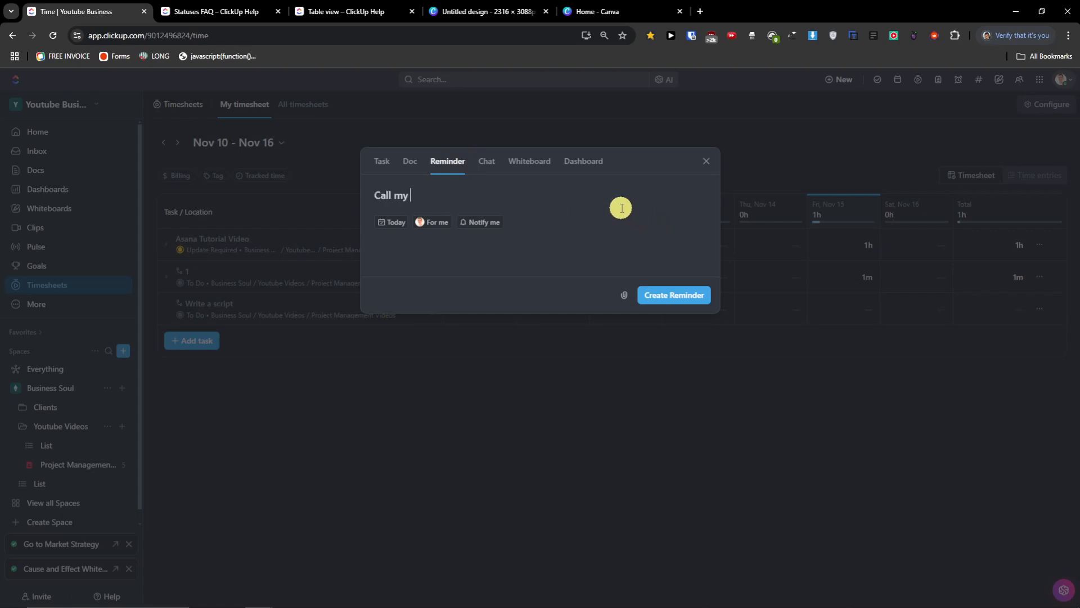
left_click(397, 222)
left_click(611, 351)
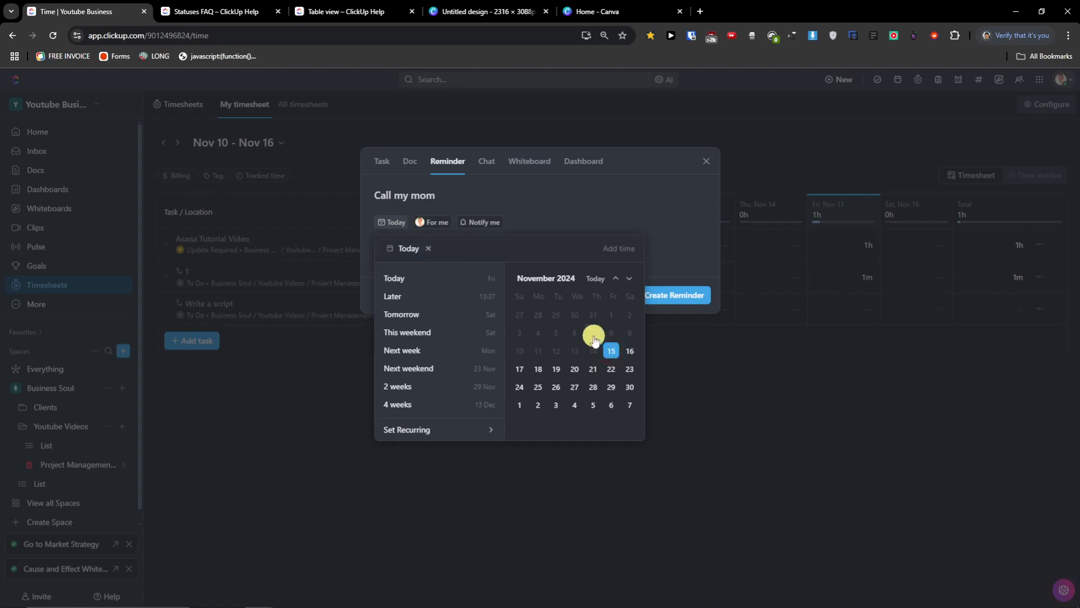
left_click(632, 358)
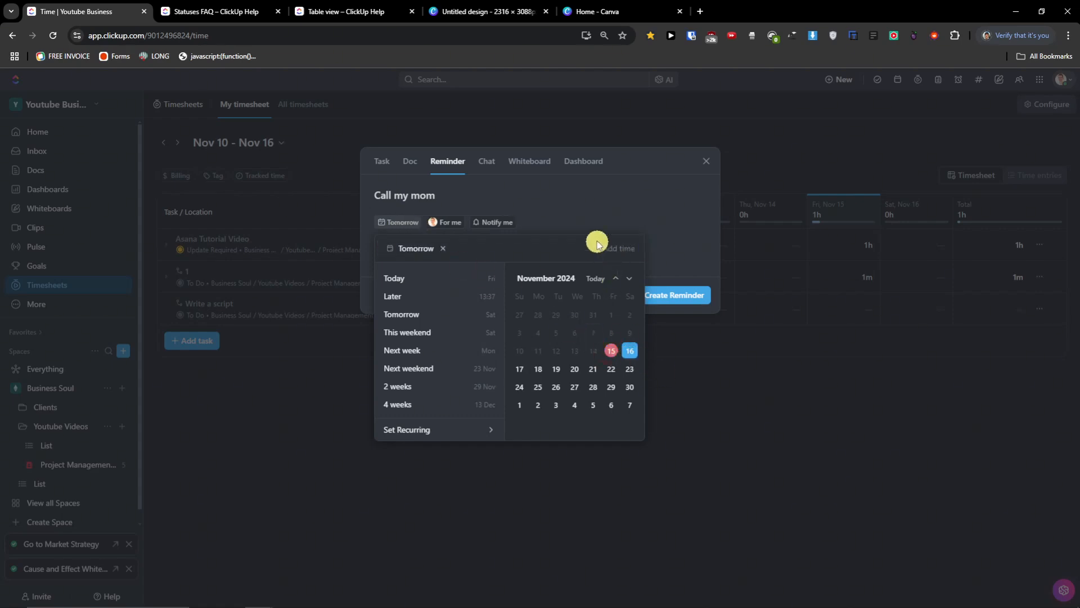
left_click(584, 215)
- Check the Notify me timing options, then switch the dialog to the Chat form
left_click(492, 222)
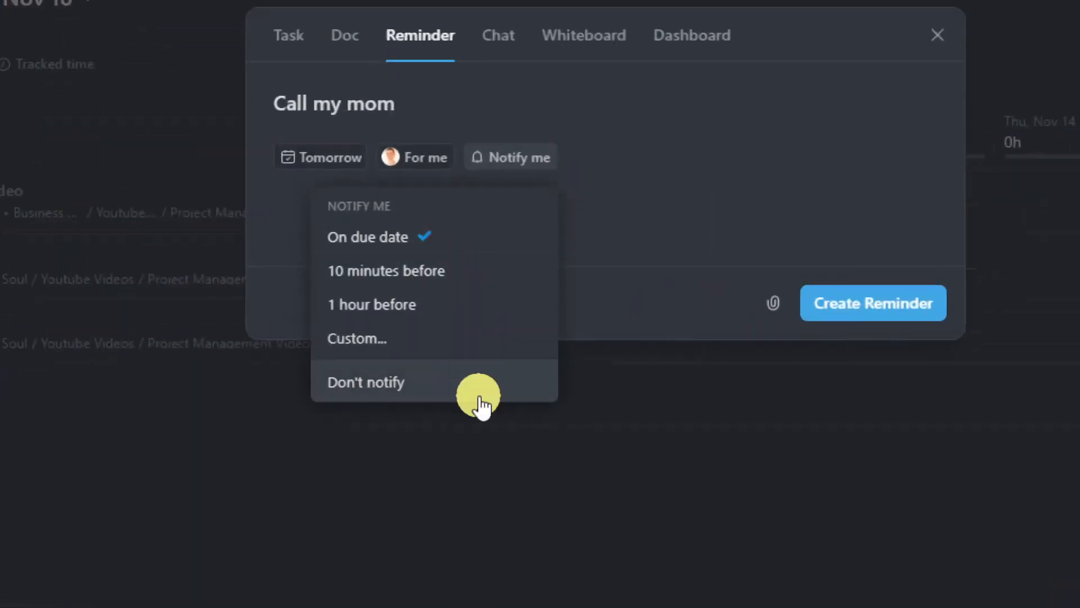
left_click(708, 166)
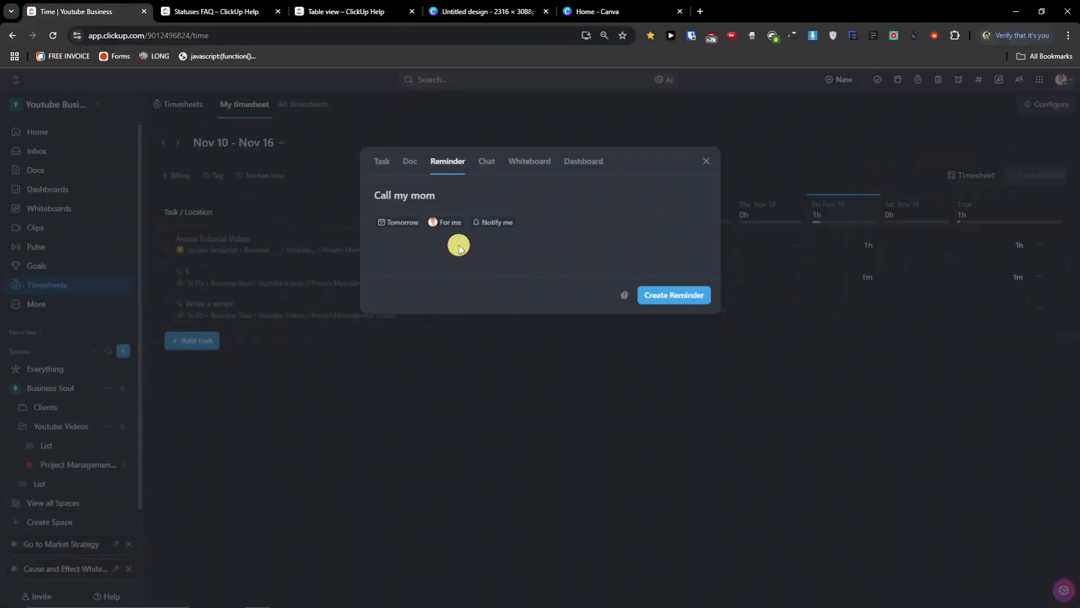
left_click(489, 169)
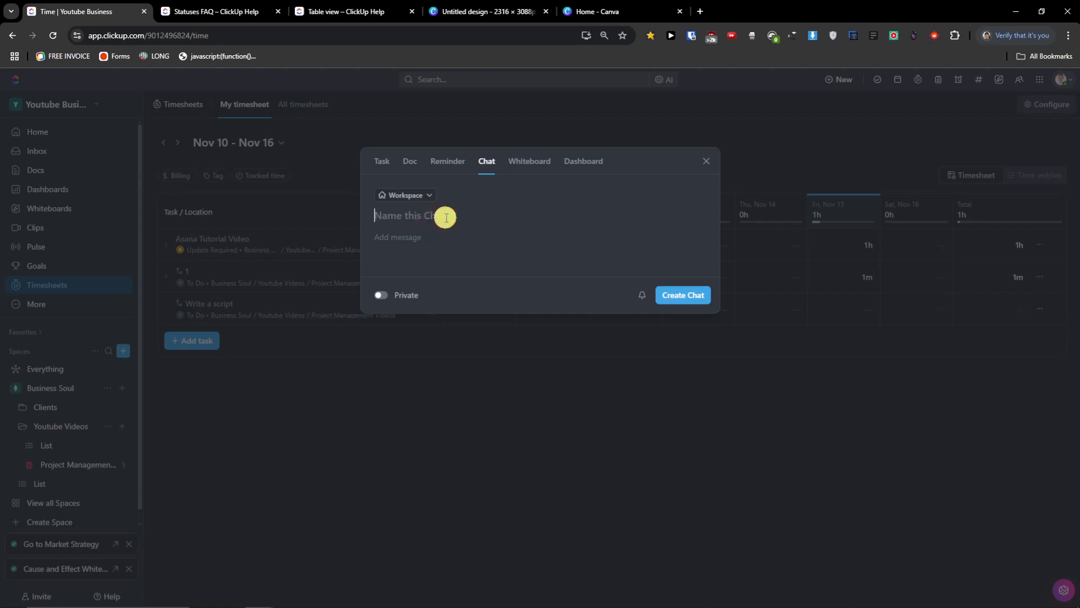
- Browse the list of locations for the new chat, then close it
left_click(431, 195)
scroll(513, 287, "down", 1)
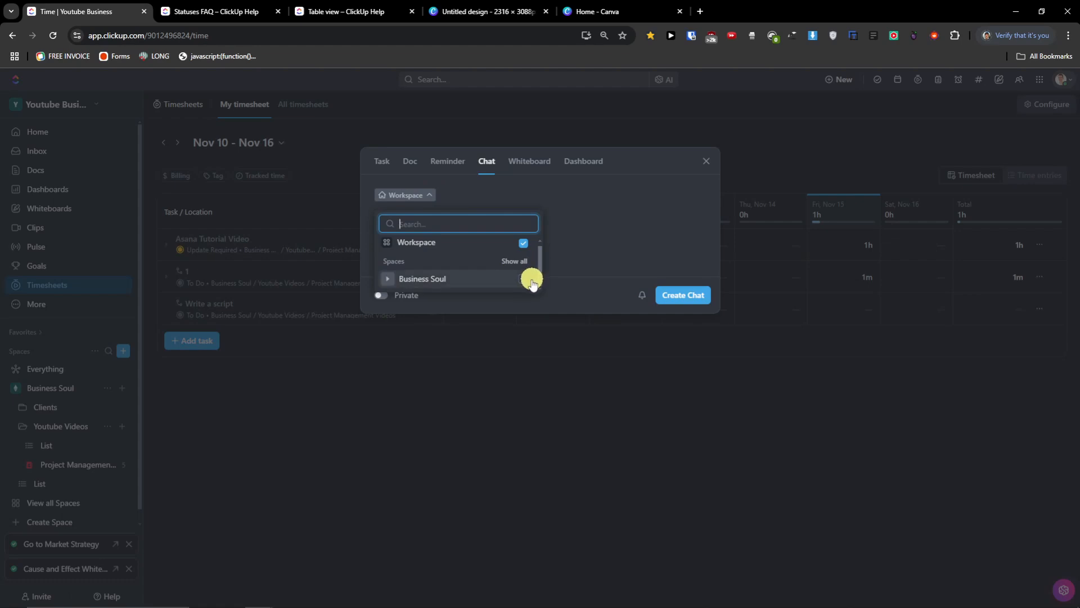
left_click(587, 231)
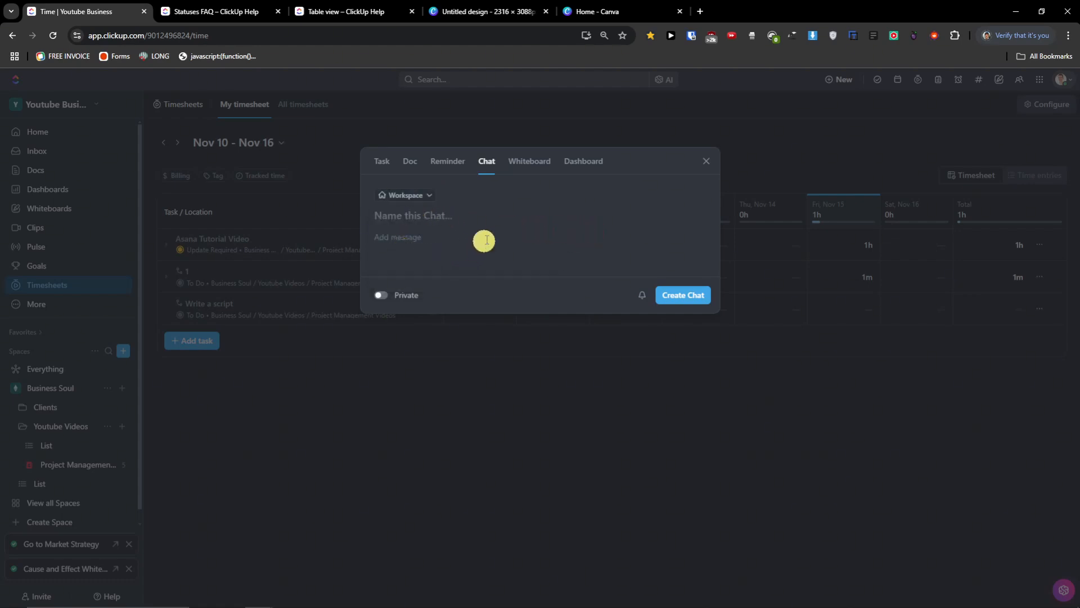
- Look at the Whiteboard and Dashboard forms, then close the create dialog
left_click(529, 164)
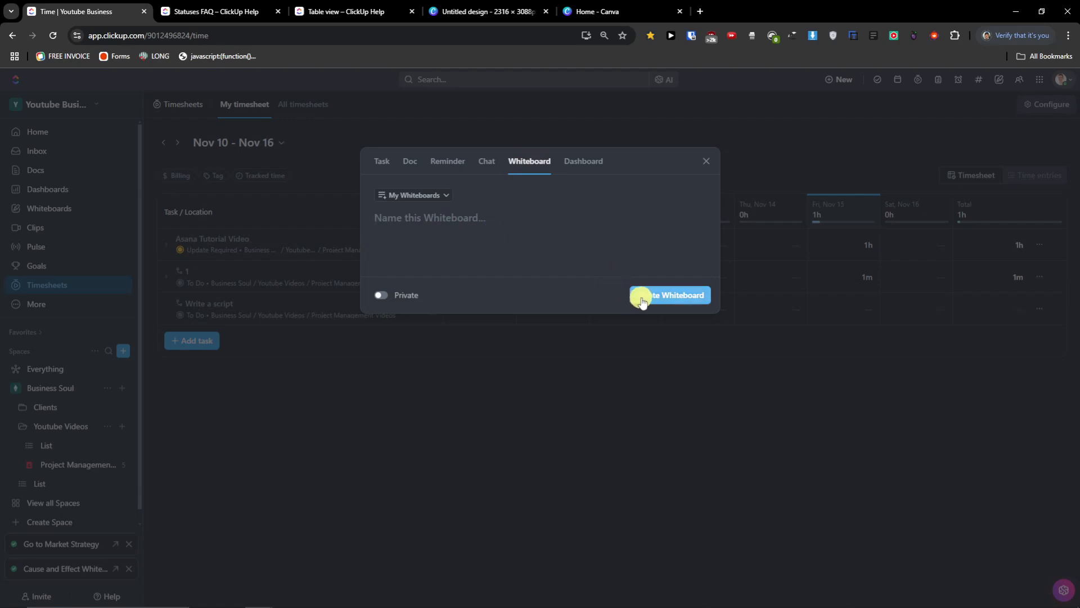
left_click(590, 163)
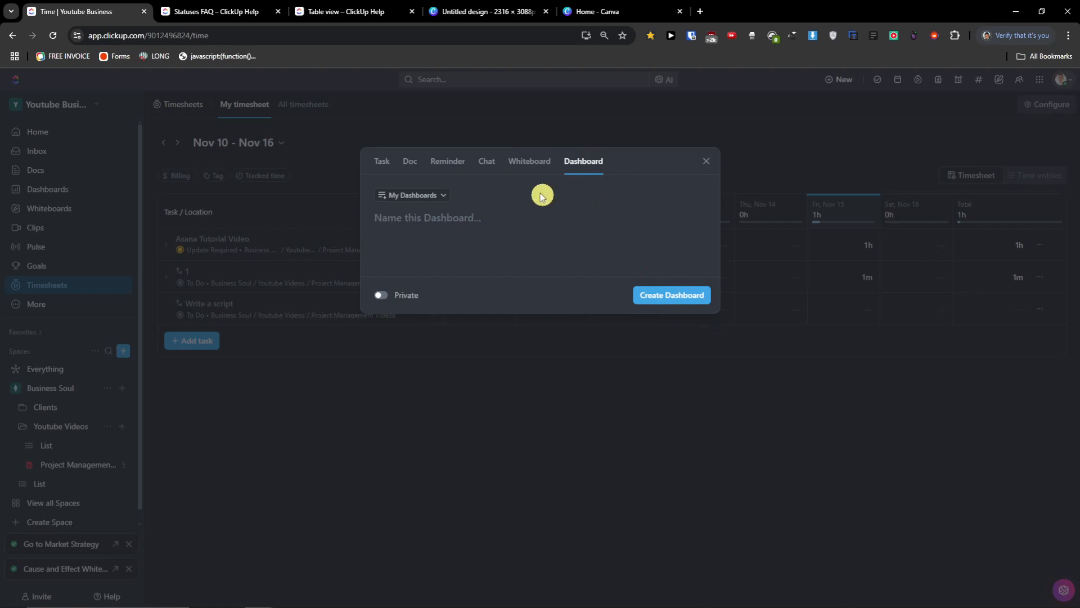
left_click(710, 165)
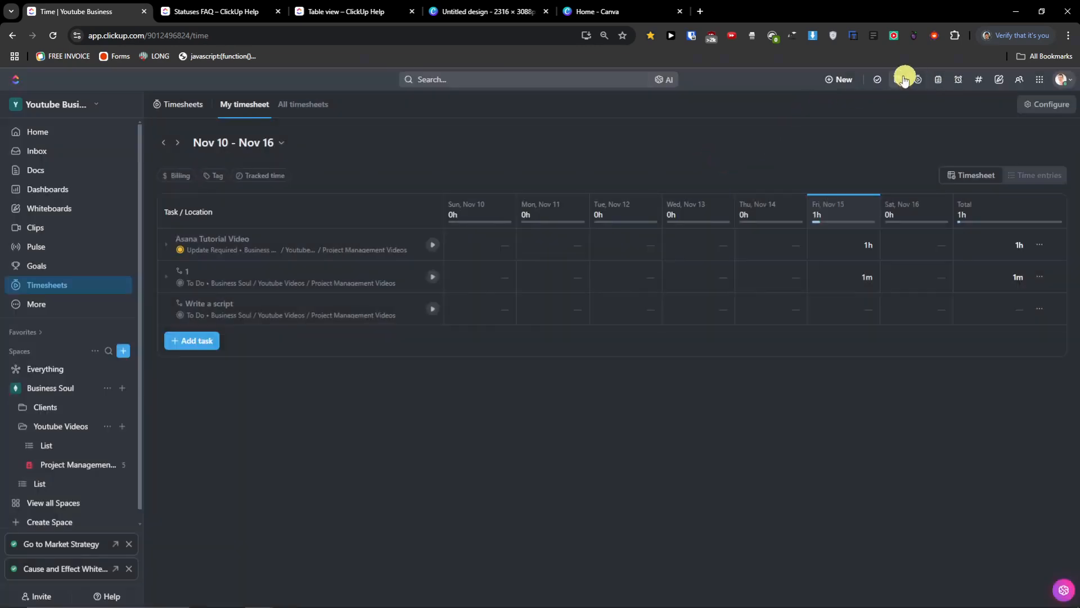
- Open the apps grid and try New Doc, then close the Doc form
left_click(1040, 79)
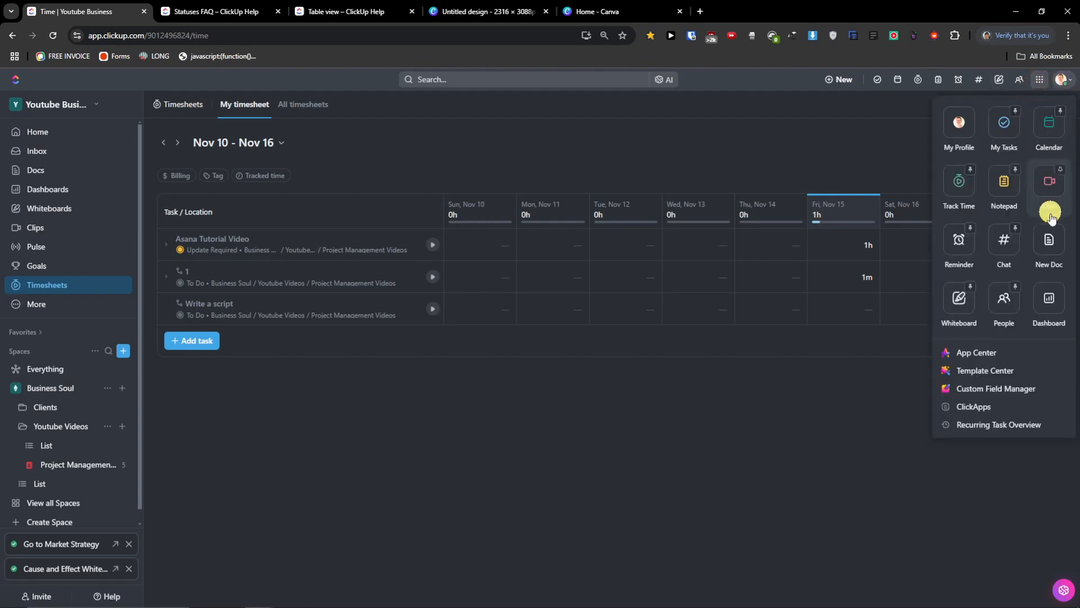
left_click(1050, 238)
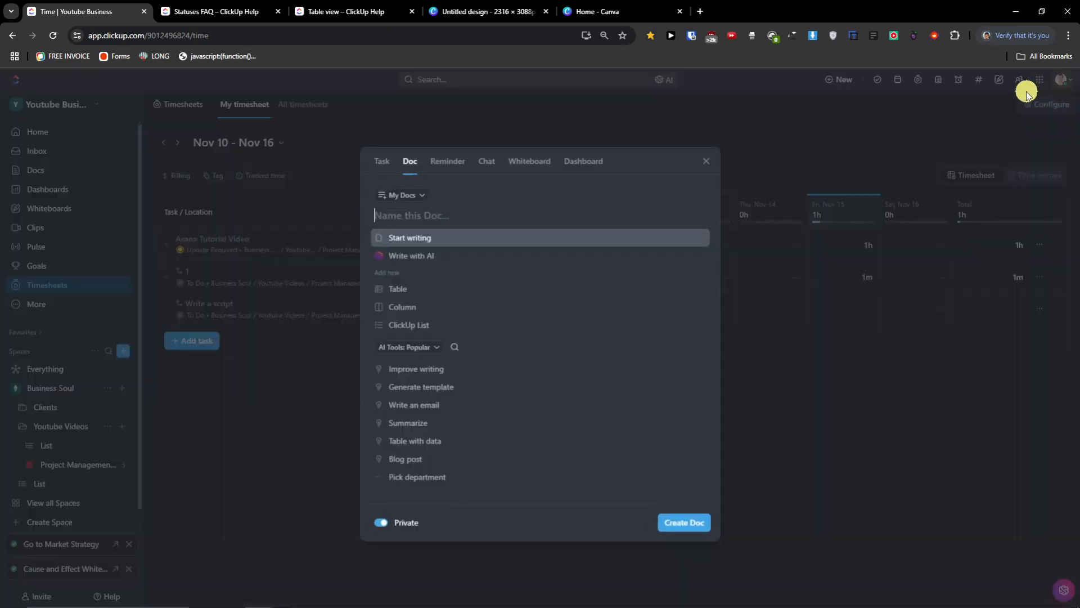
left_click(706, 161)
- Pin New Doc and Dashboard as quick actions, then open your profile panel on My Work
left_click(1040, 80)
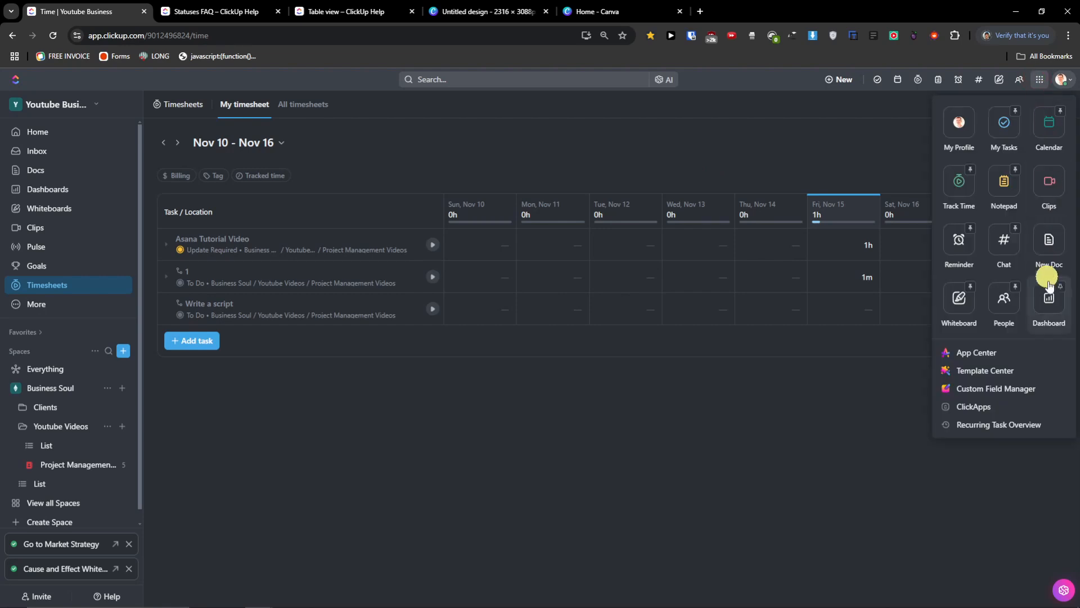
left_click(1061, 227)
left_click(1061, 286)
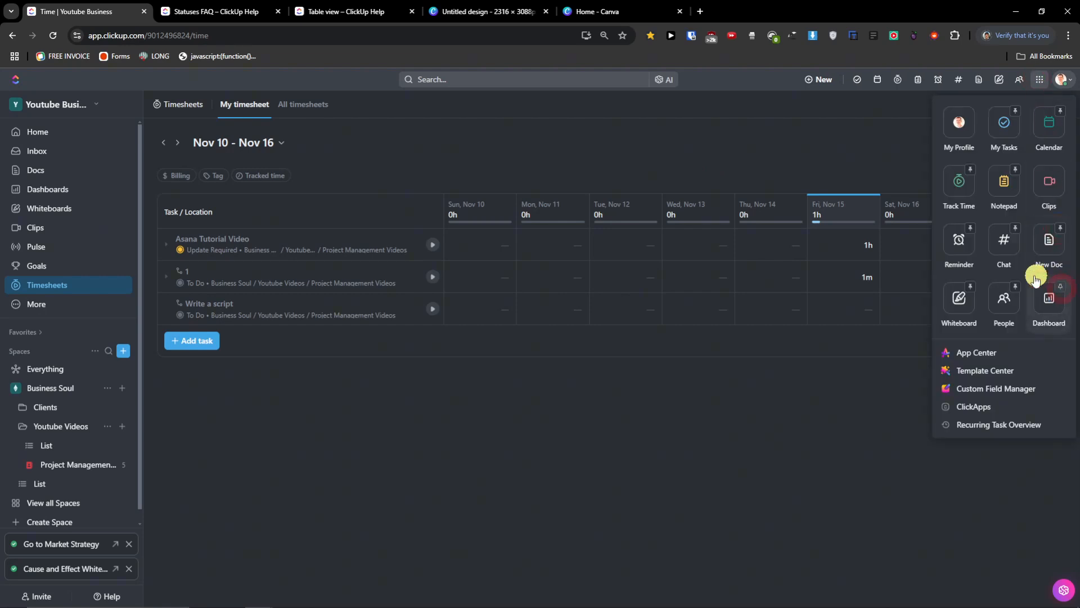
left_click(878, 118)
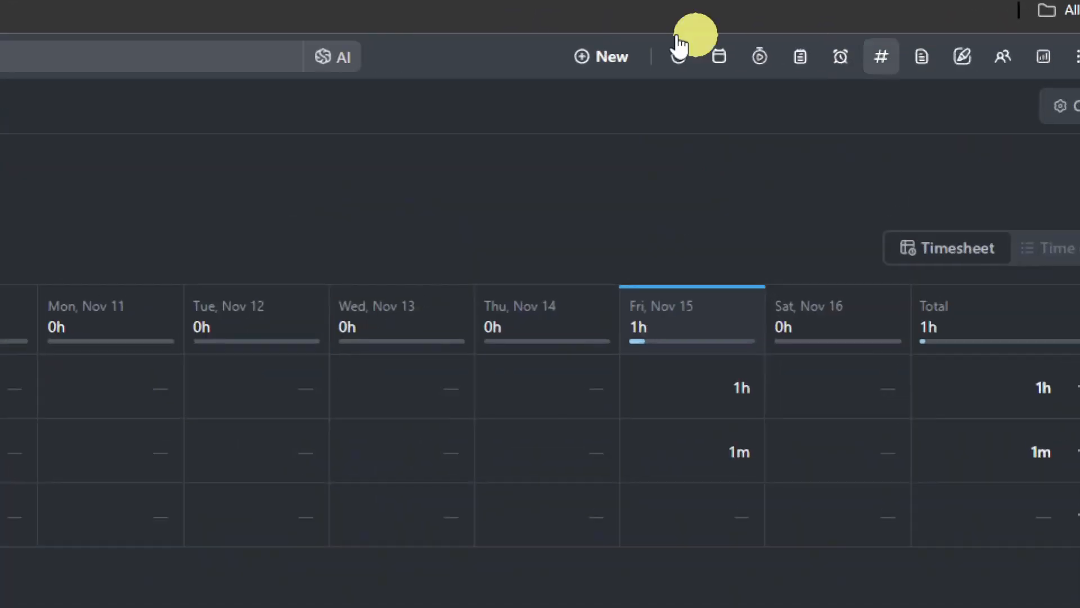
left_click(679, 54)
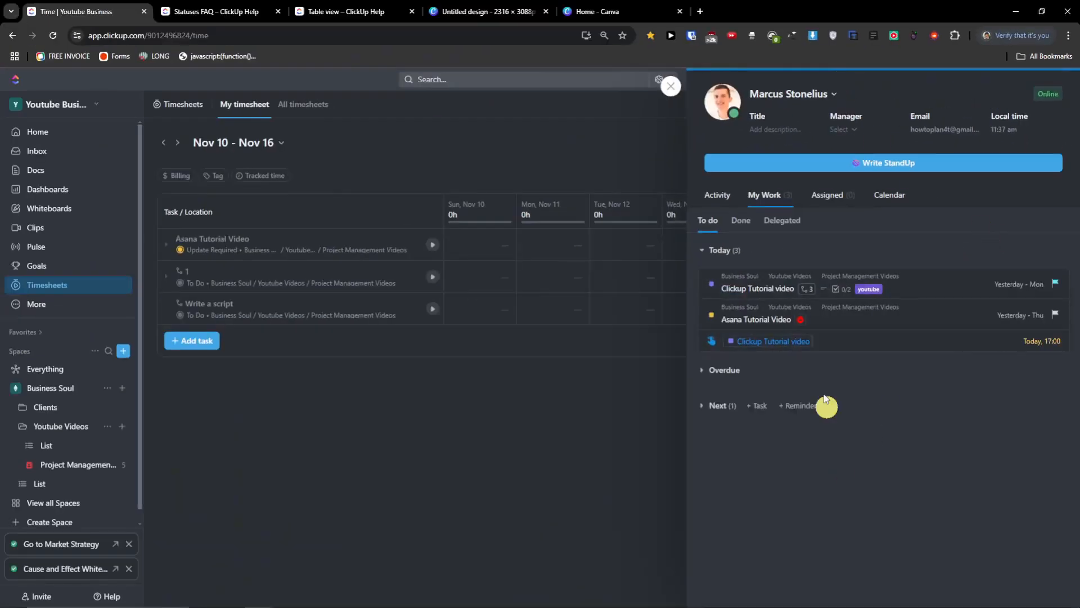
- Review your profile's Activity and My Work lists, then check today's calendar and close it
left_click(728, 197)
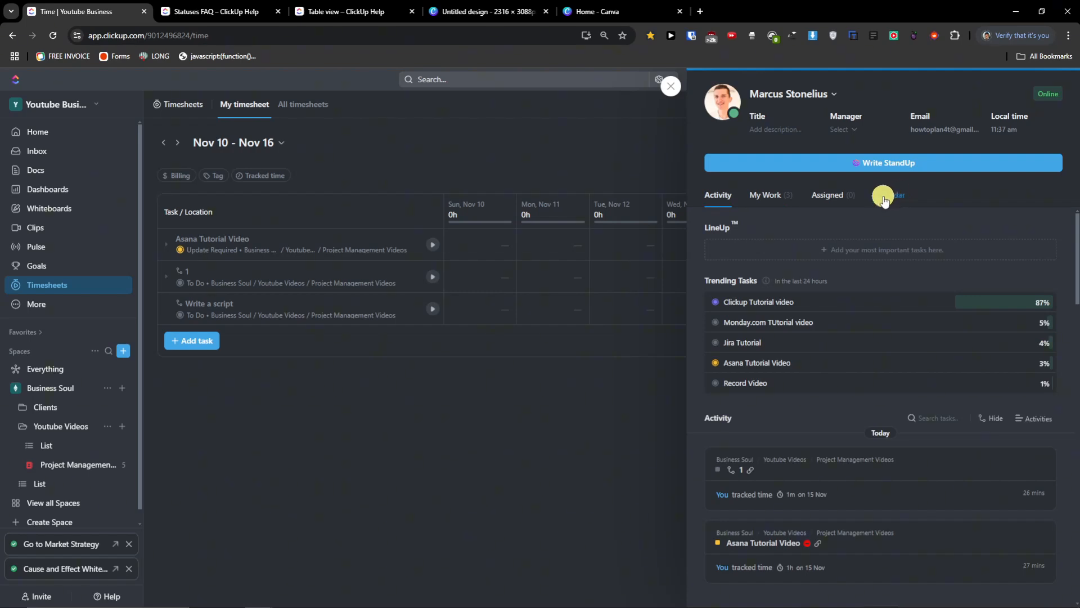
left_click(771, 199)
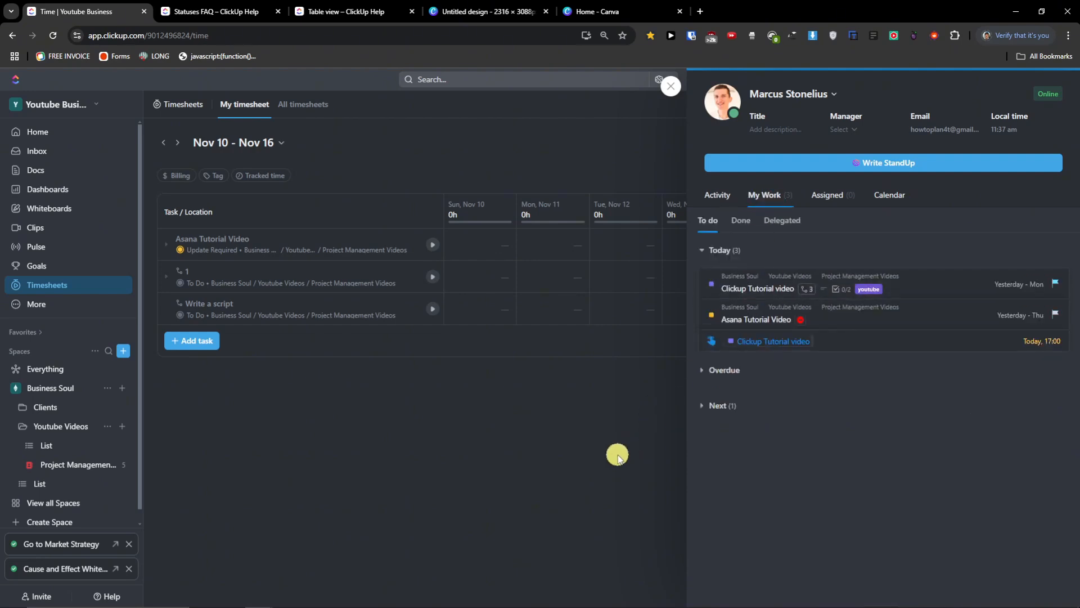
left_click(681, 89)
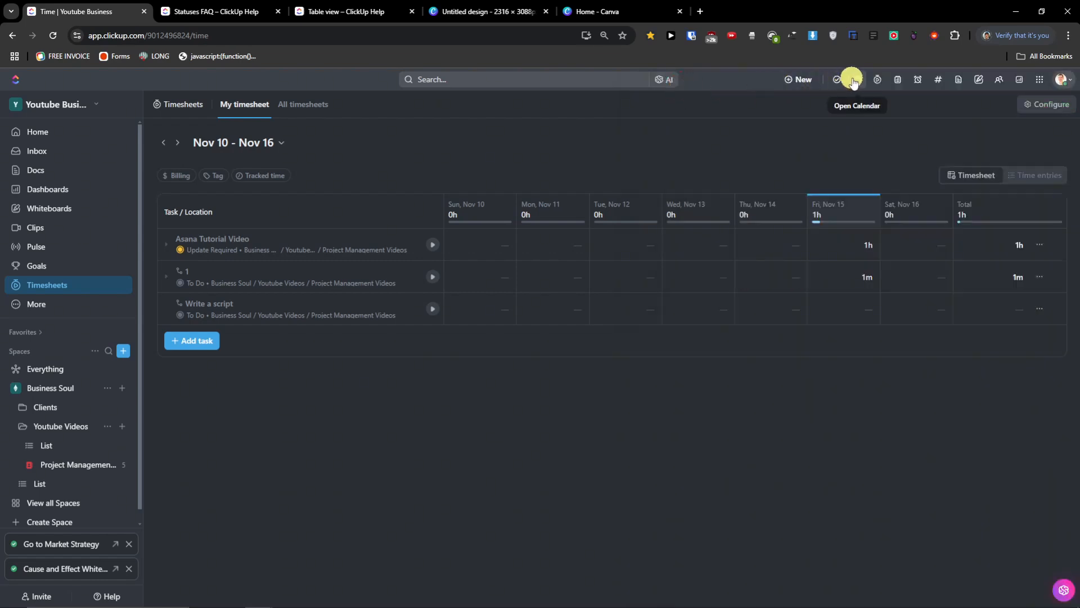
left_click(854, 81)
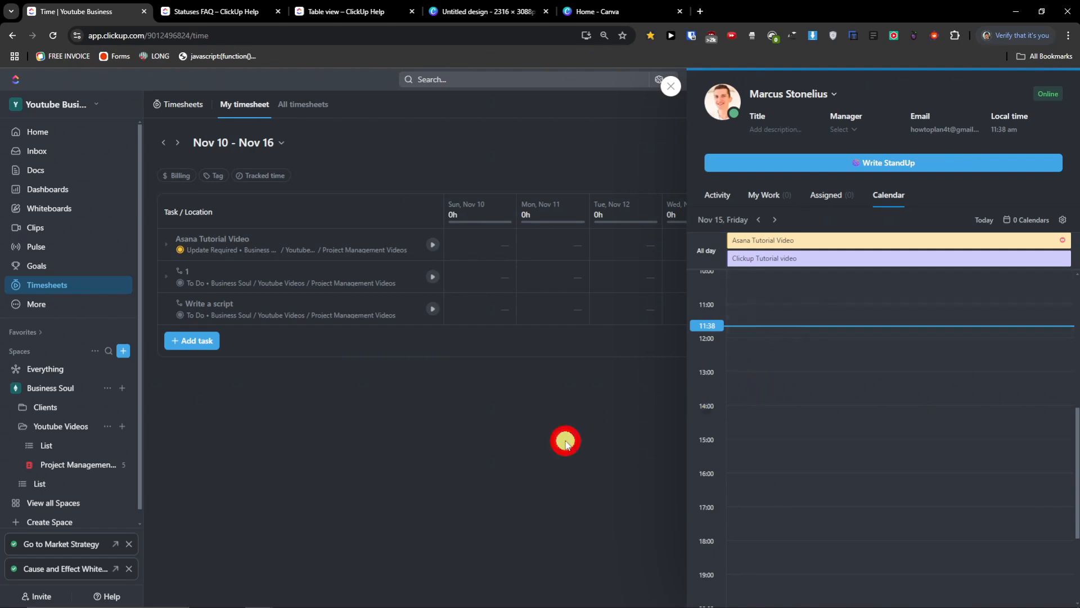
left_click(671, 86)
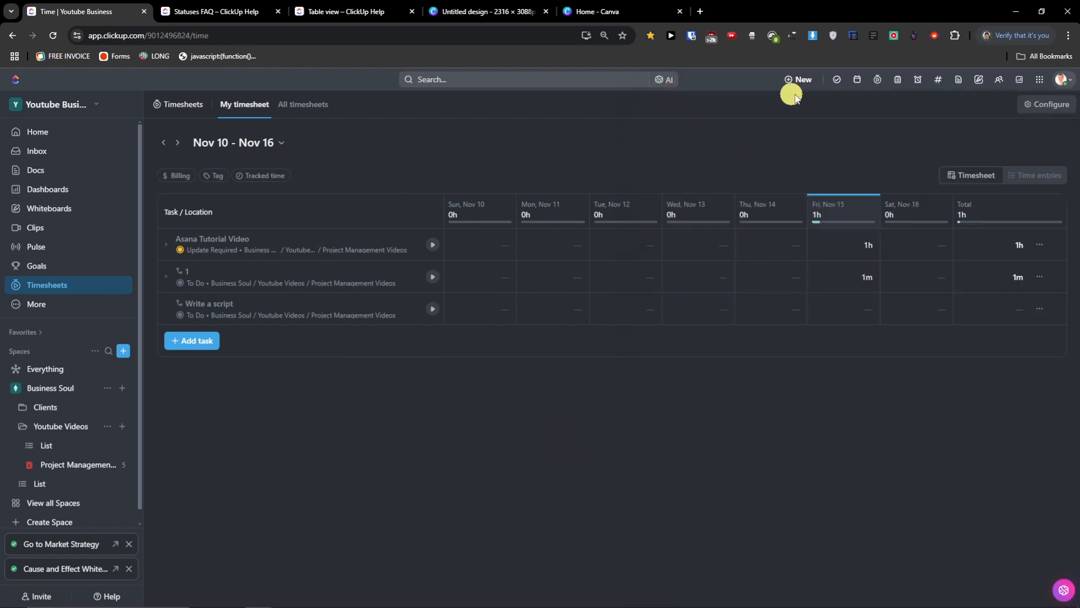
- Look over the time tracking panel, then close it
left_click(881, 81)
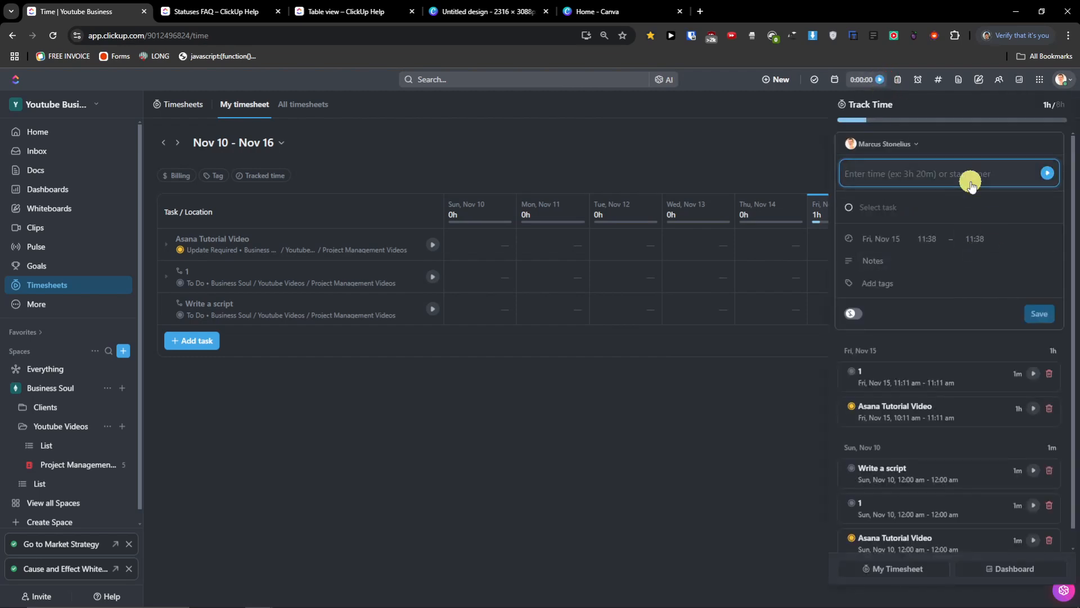
mouse_move(1043, 122)
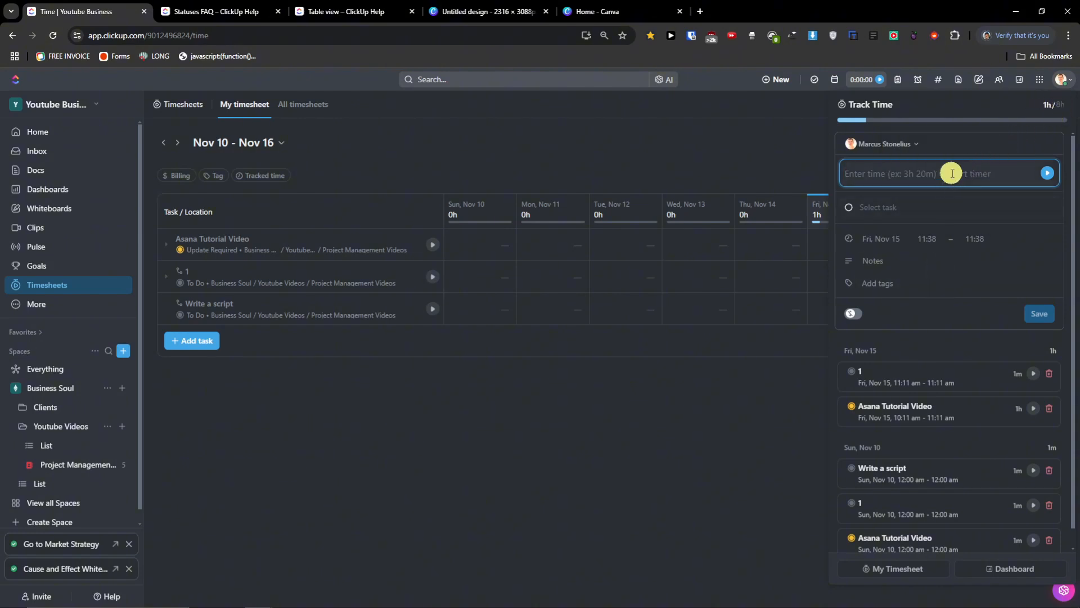
left_click(749, 140)
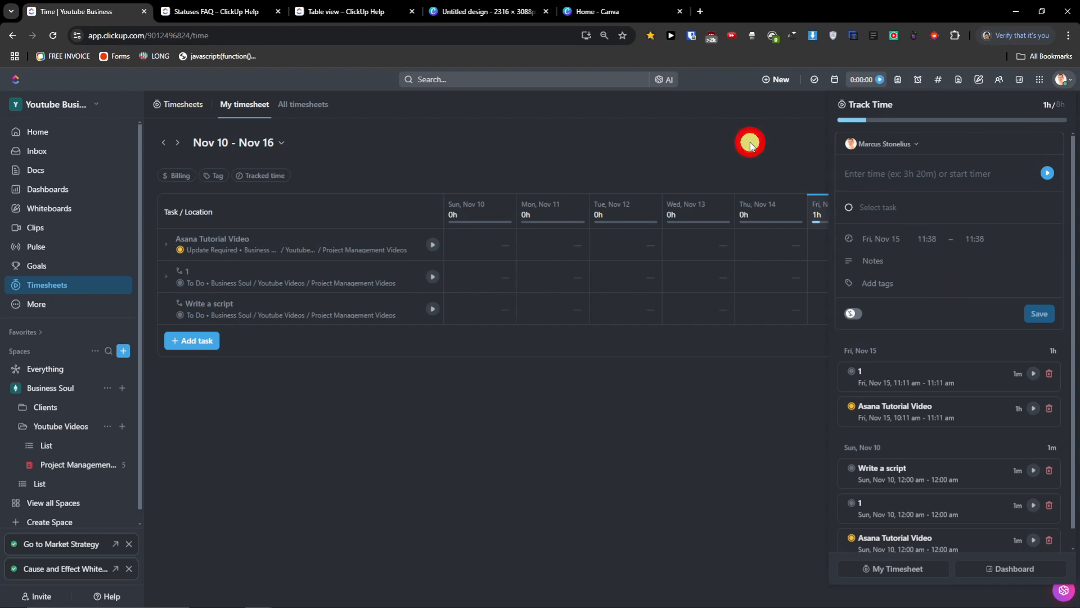
- Open today's notepad and click into it, then bring up the Reminder form
left_click(899, 80)
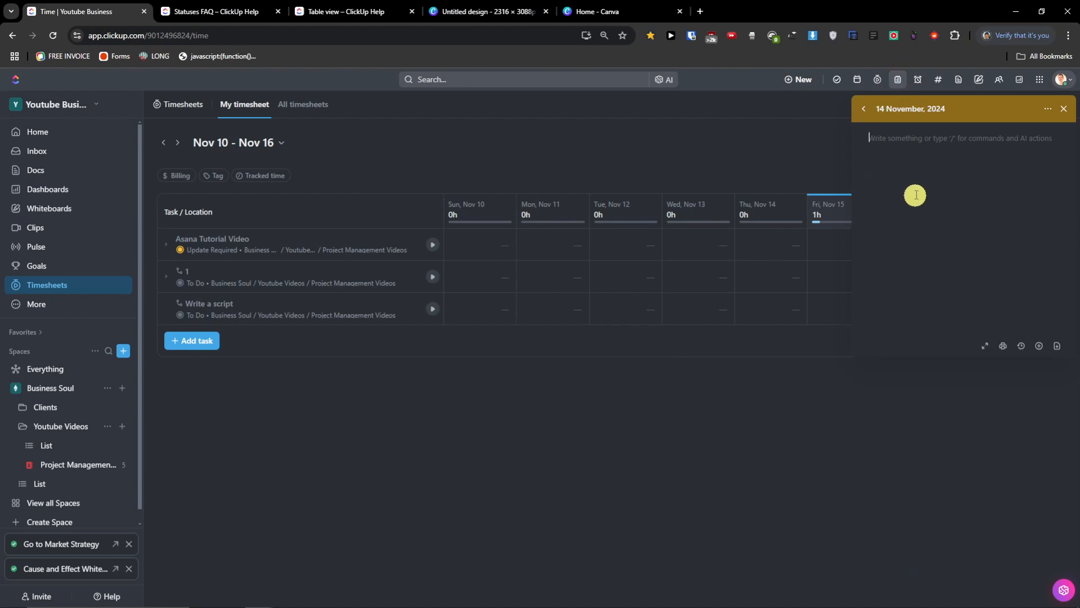
left_click(934, 224)
left_click(920, 84)
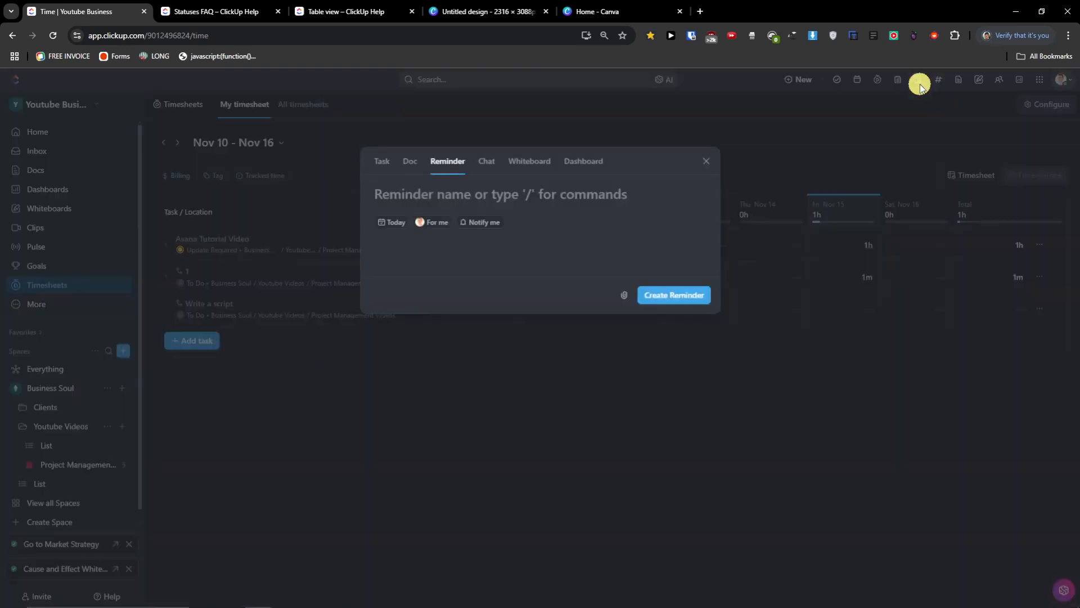
- Close the reminder form and list the workspace's two members in a People search
left_click(707, 161)
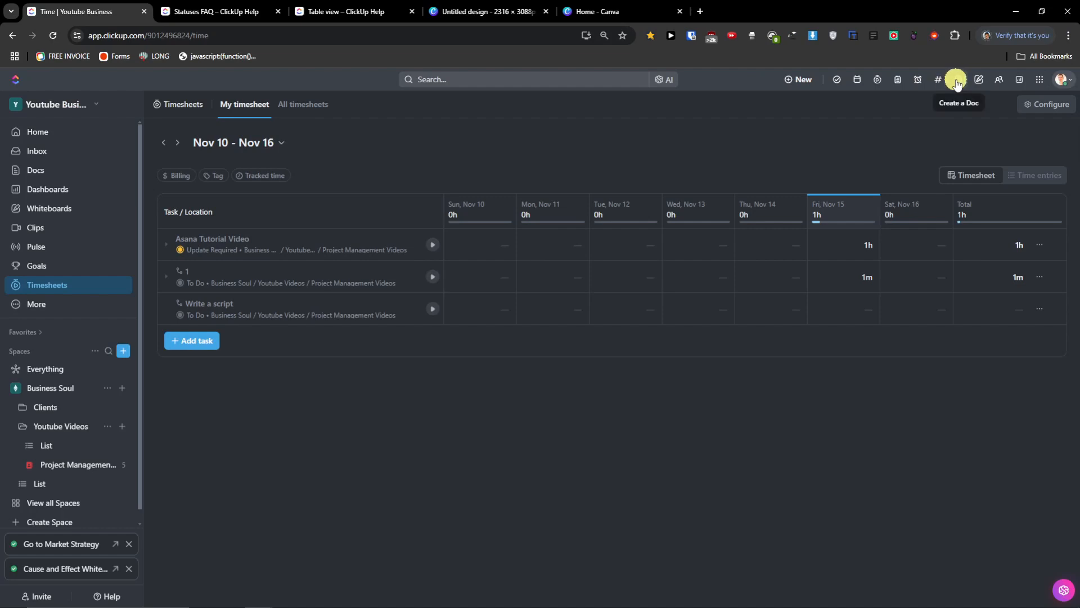
left_click(1000, 82)
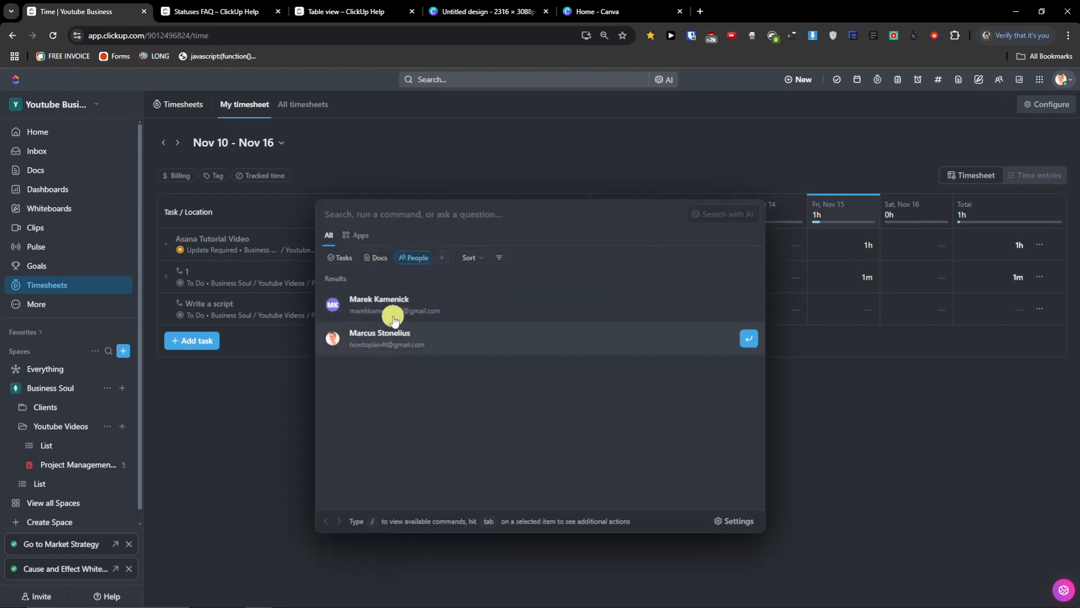
- View a teammate's profile, close it, and dismiss the Team not found notice
left_click(492, 305)
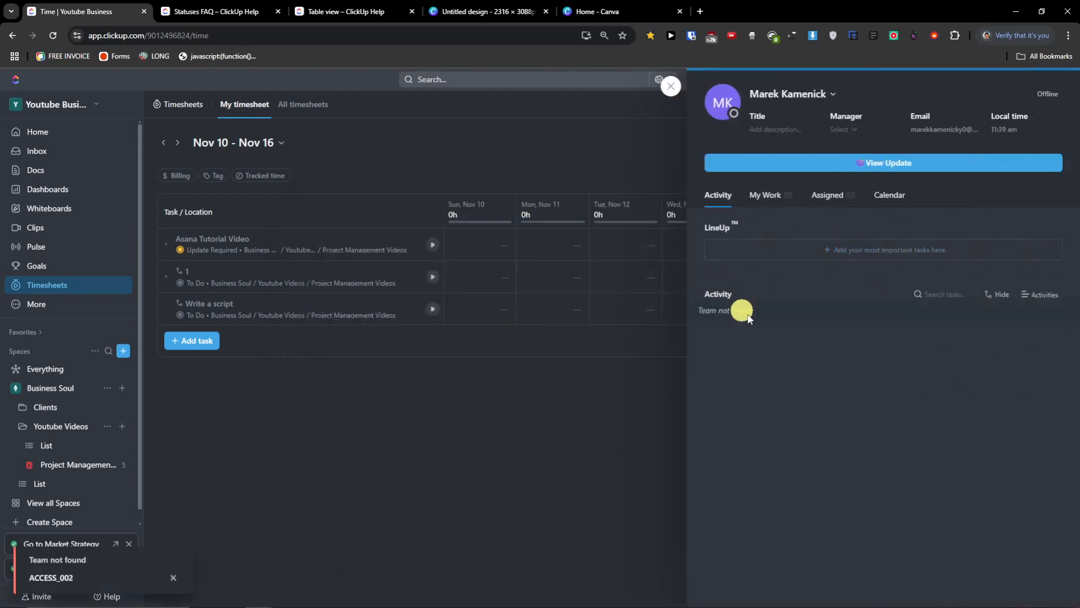
left_click(670, 86)
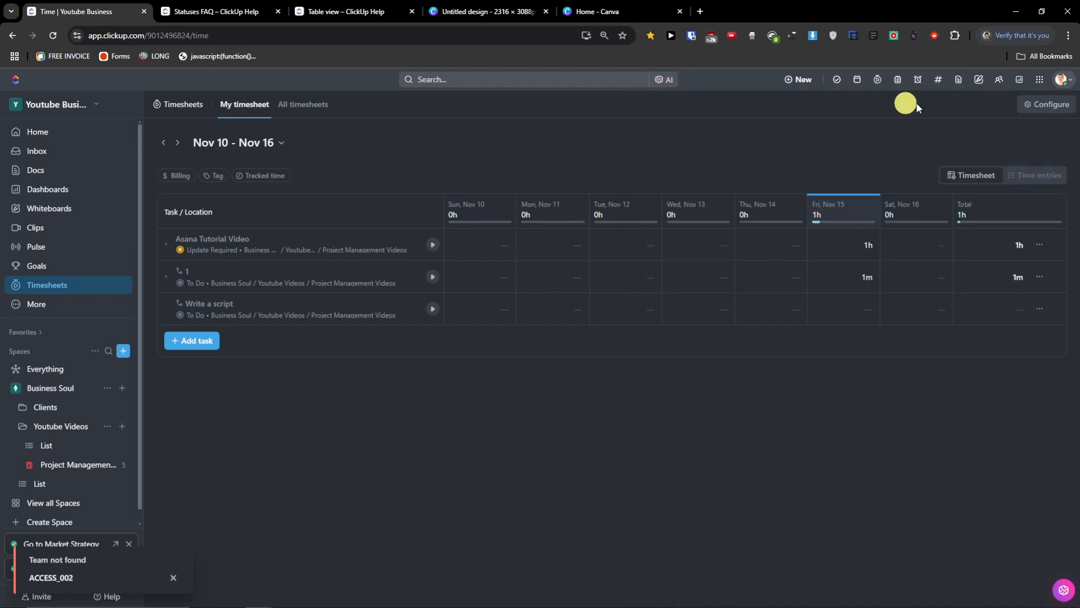
left_click(173, 578)
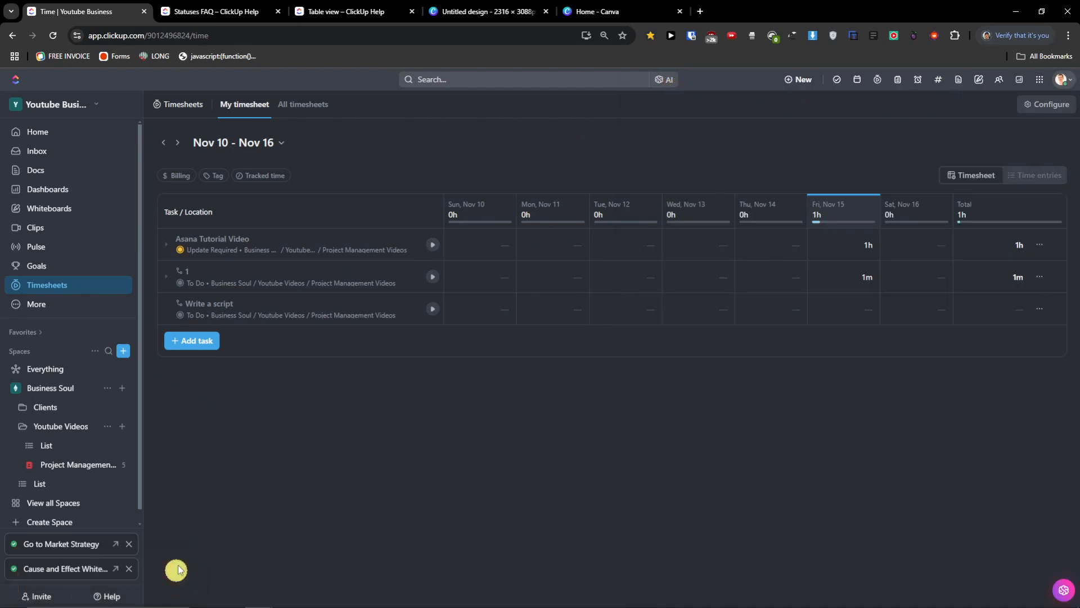
- Open and close the invite people form, then start a new dashboard from the toolbar
left_click(39, 596)
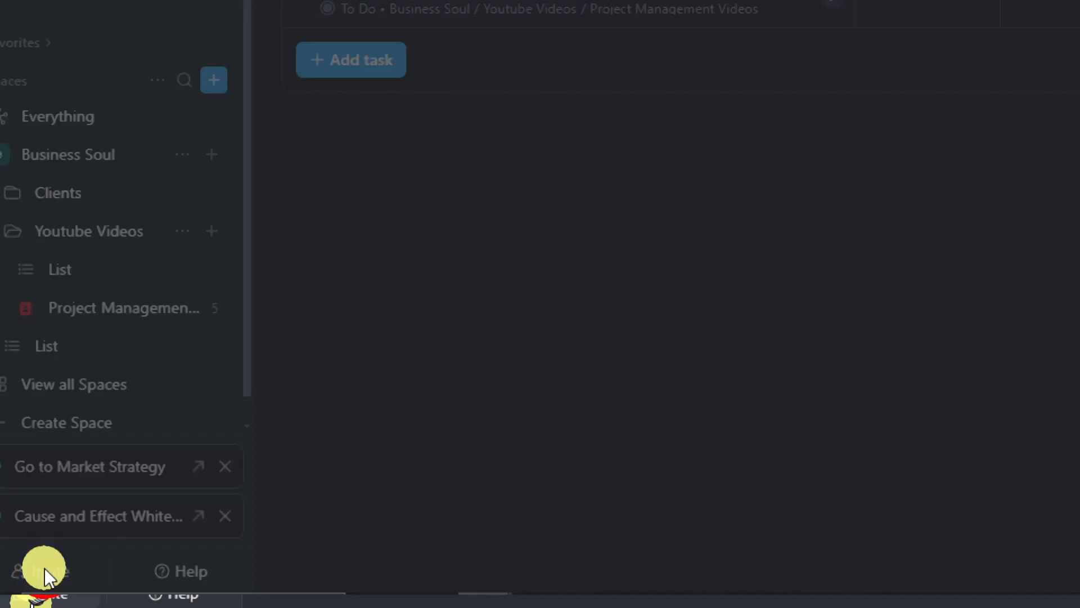
left_click(649, 144)
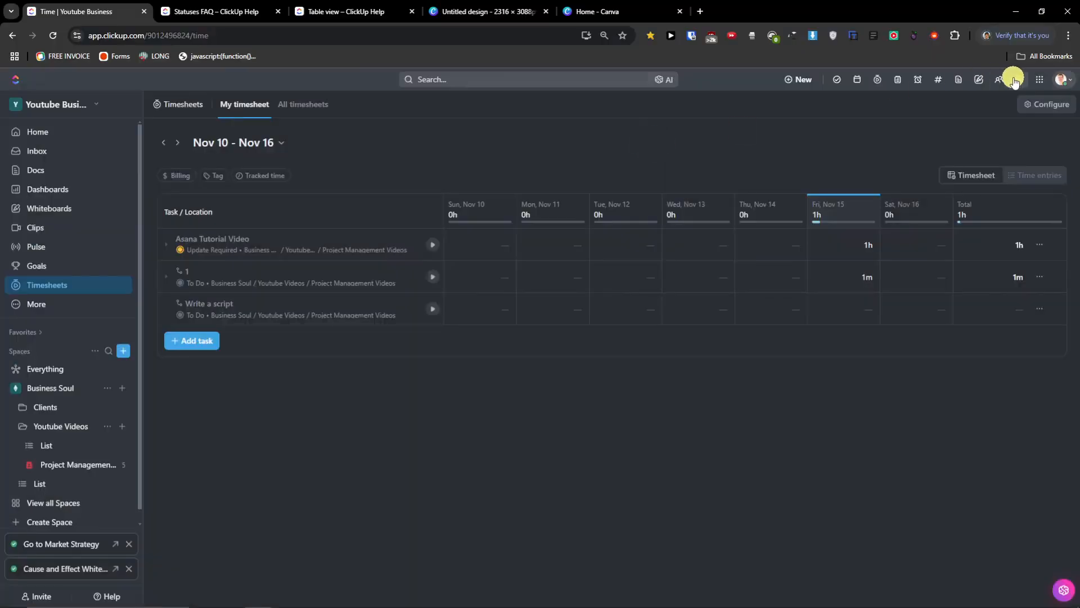
left_click(1020, 79)
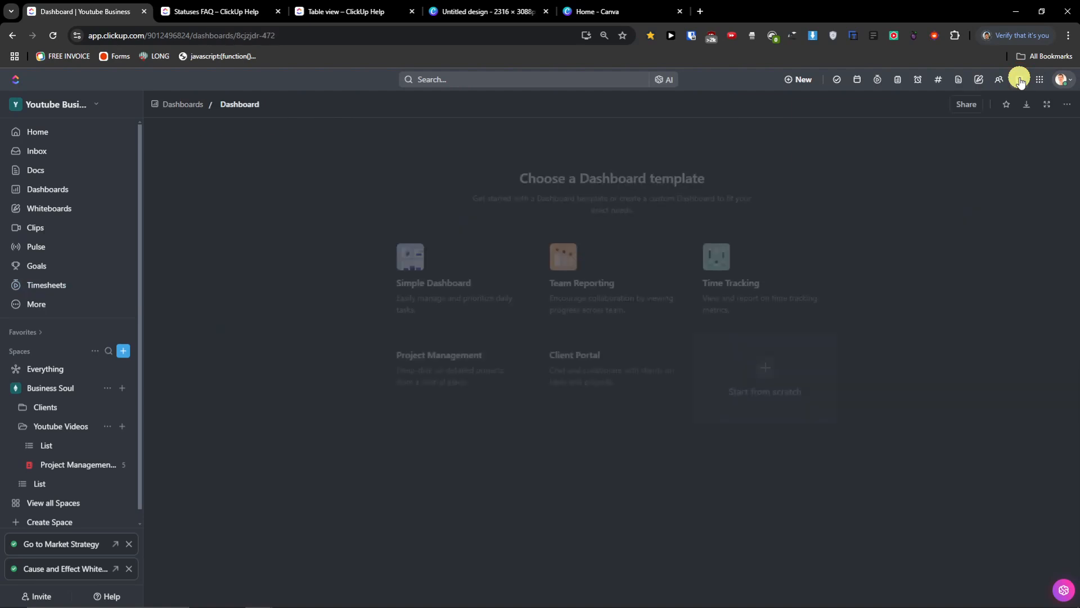